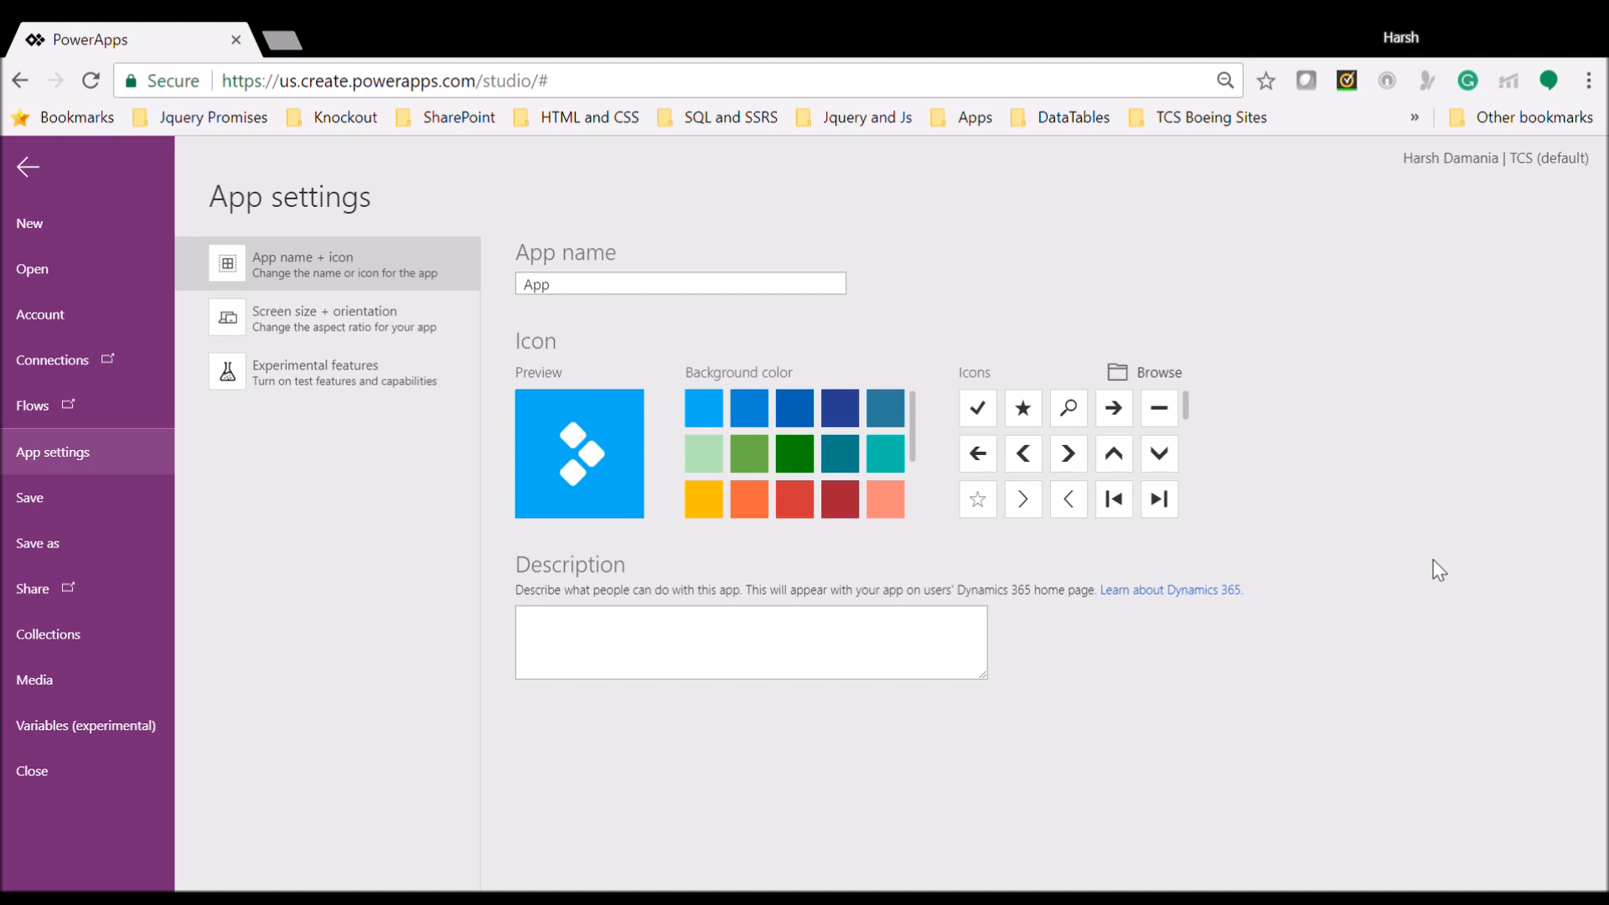
# Create a new blank app with a phone layout, discarding the unsaved changes of the current app
pyautogui.click(42, 240)
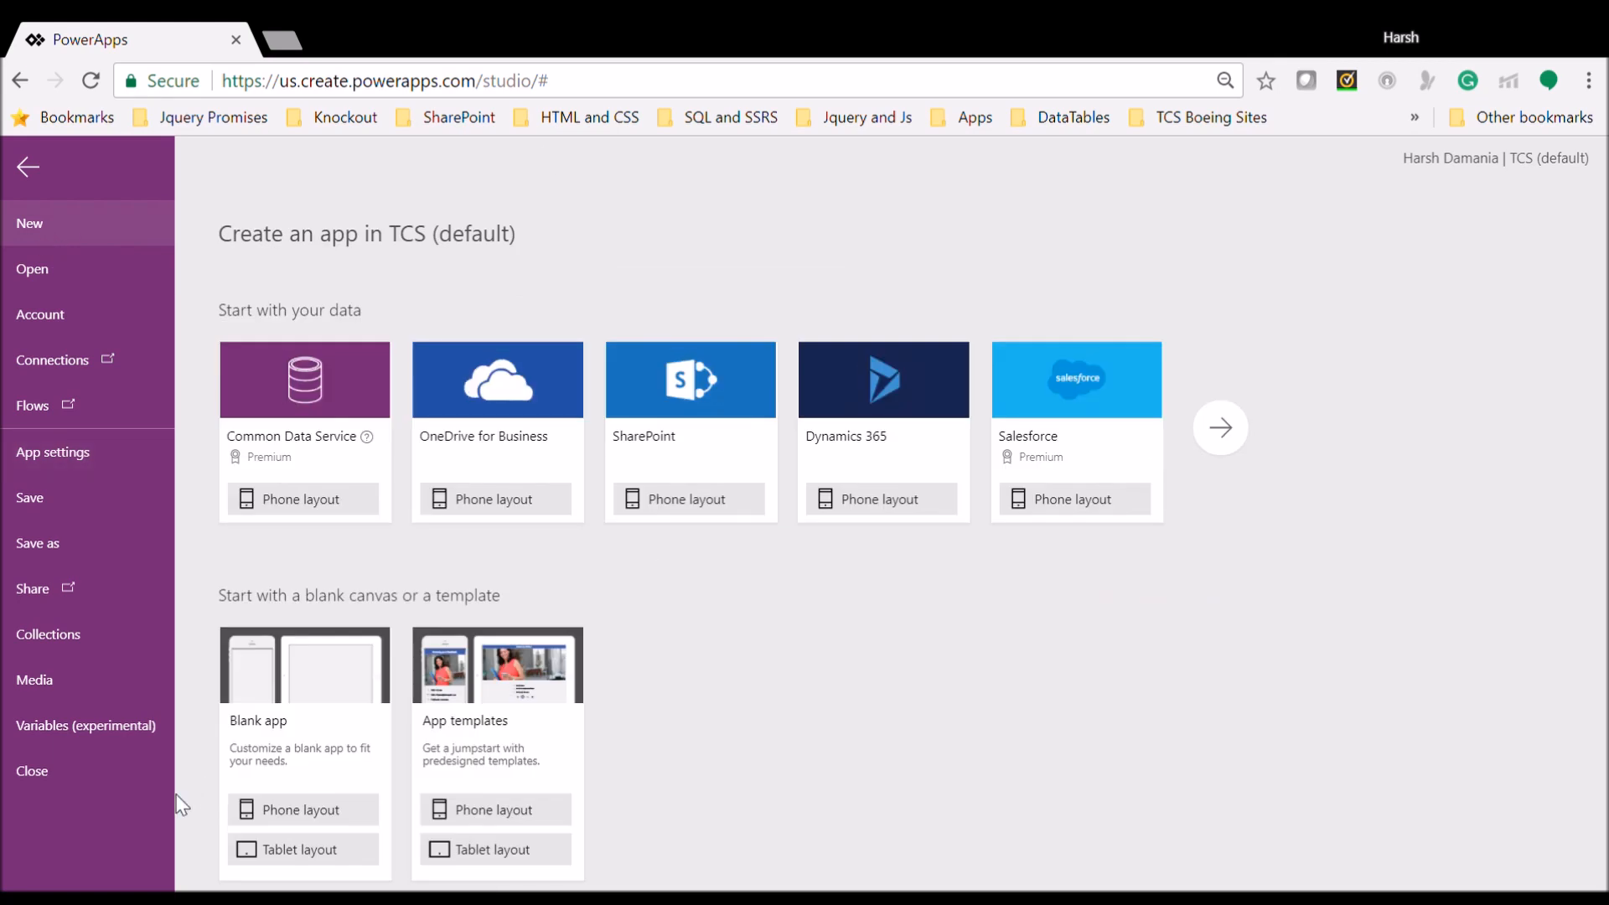
pyautogui.click(285, 809)
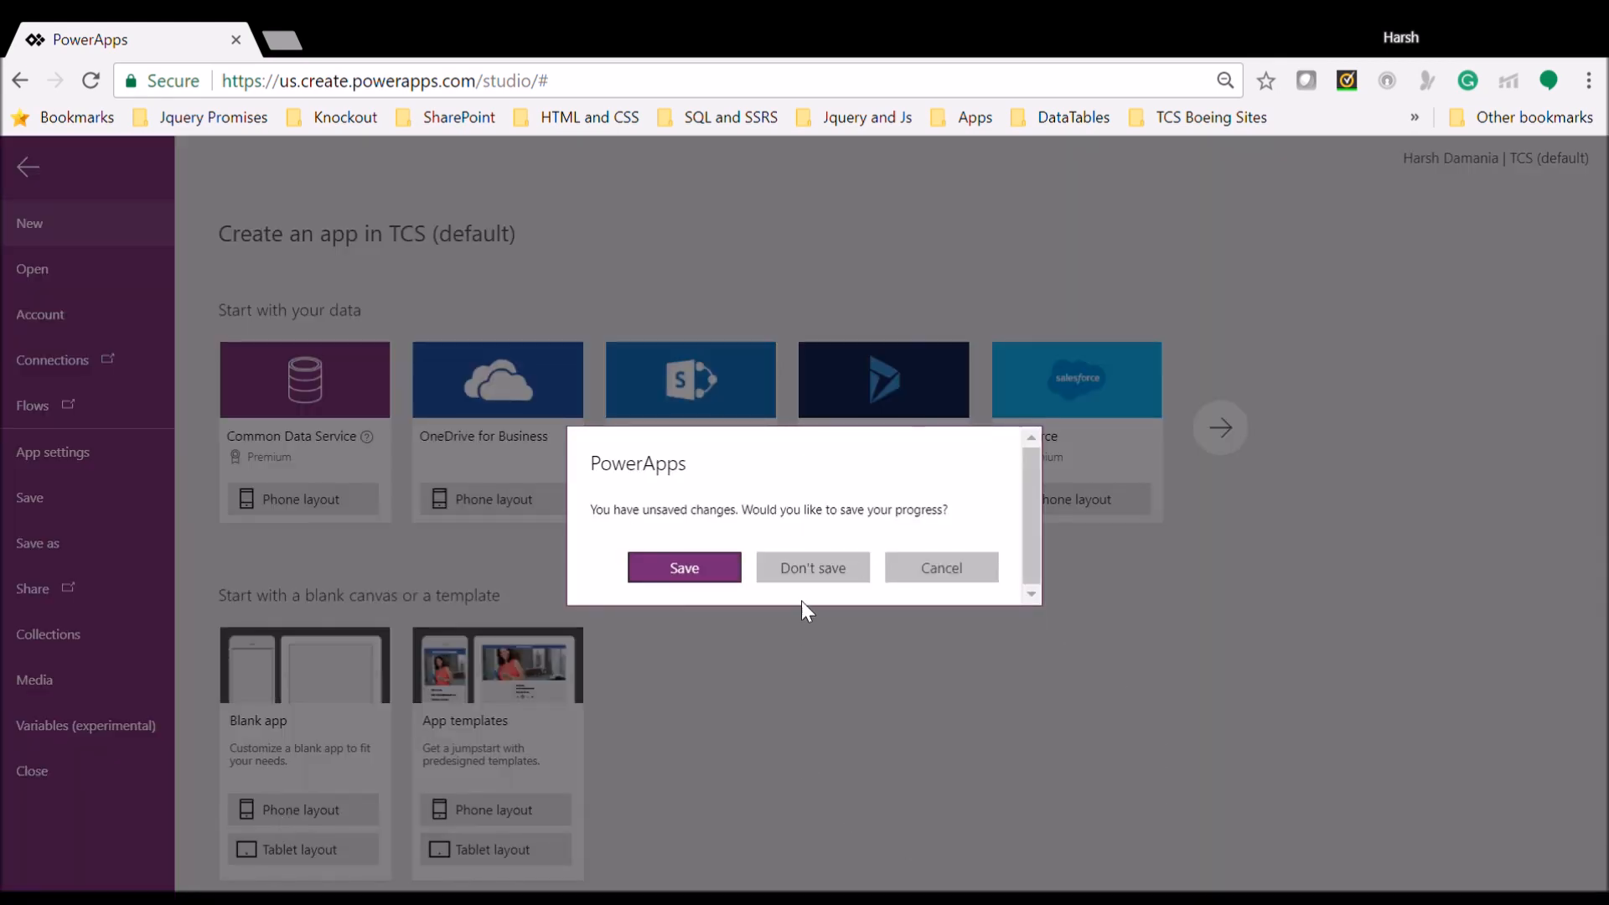
pyautogui.click(801, 573)
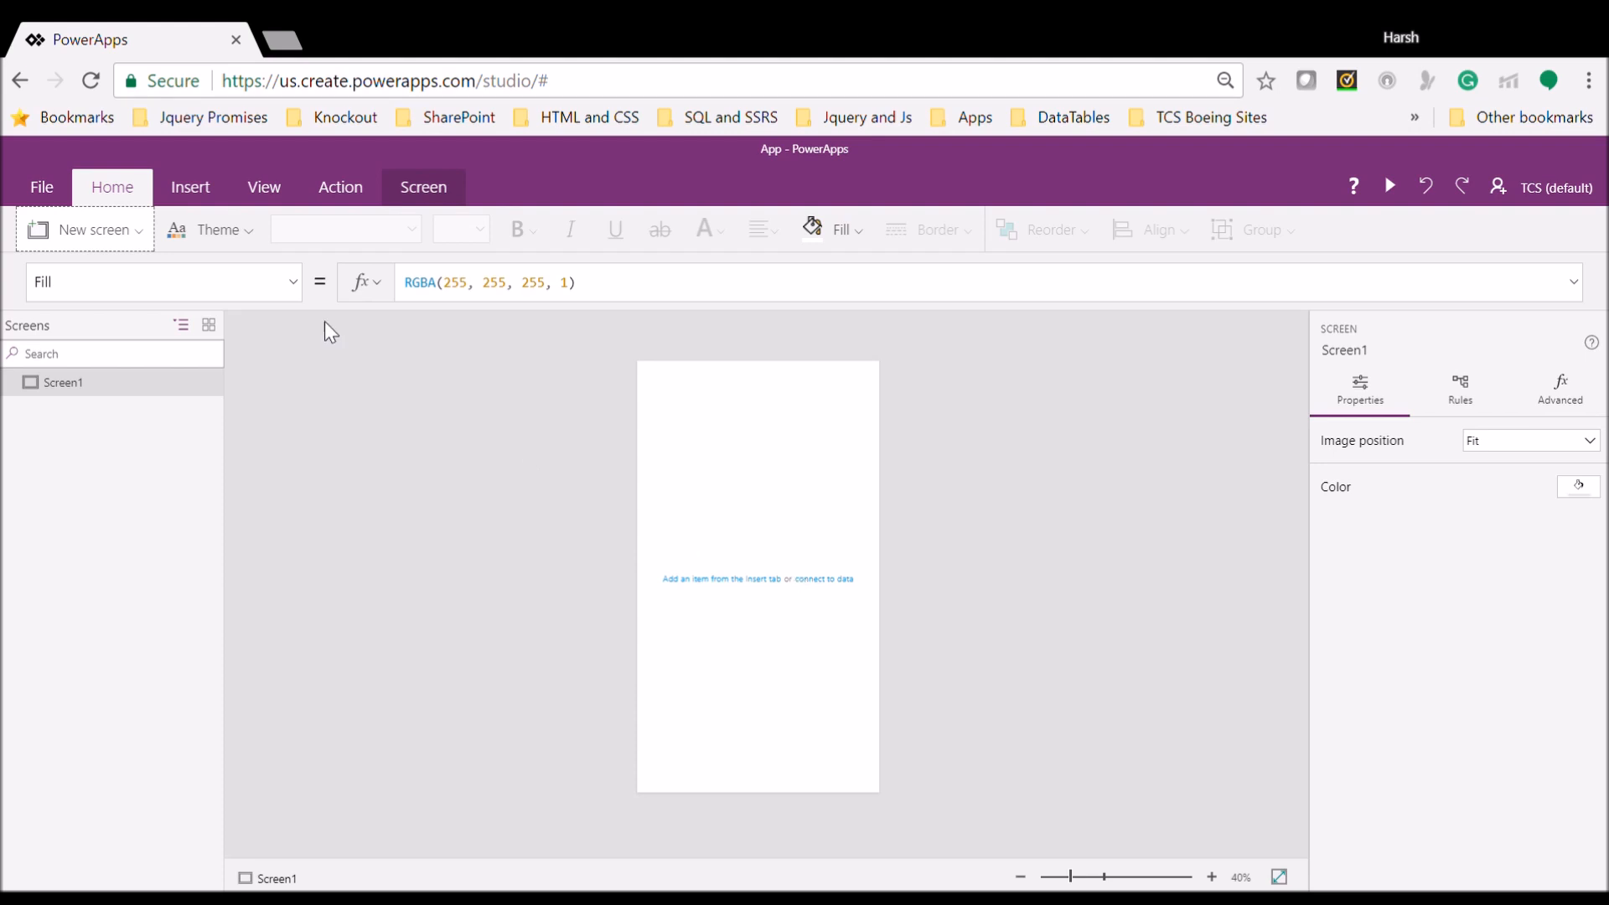
# Add the IT Request list from the PowerApps SharePoint site to the app as a data source
pyautogui.click(357, 188)
pyautogui.click(283, 188)
pyautogui.click(101, 227)
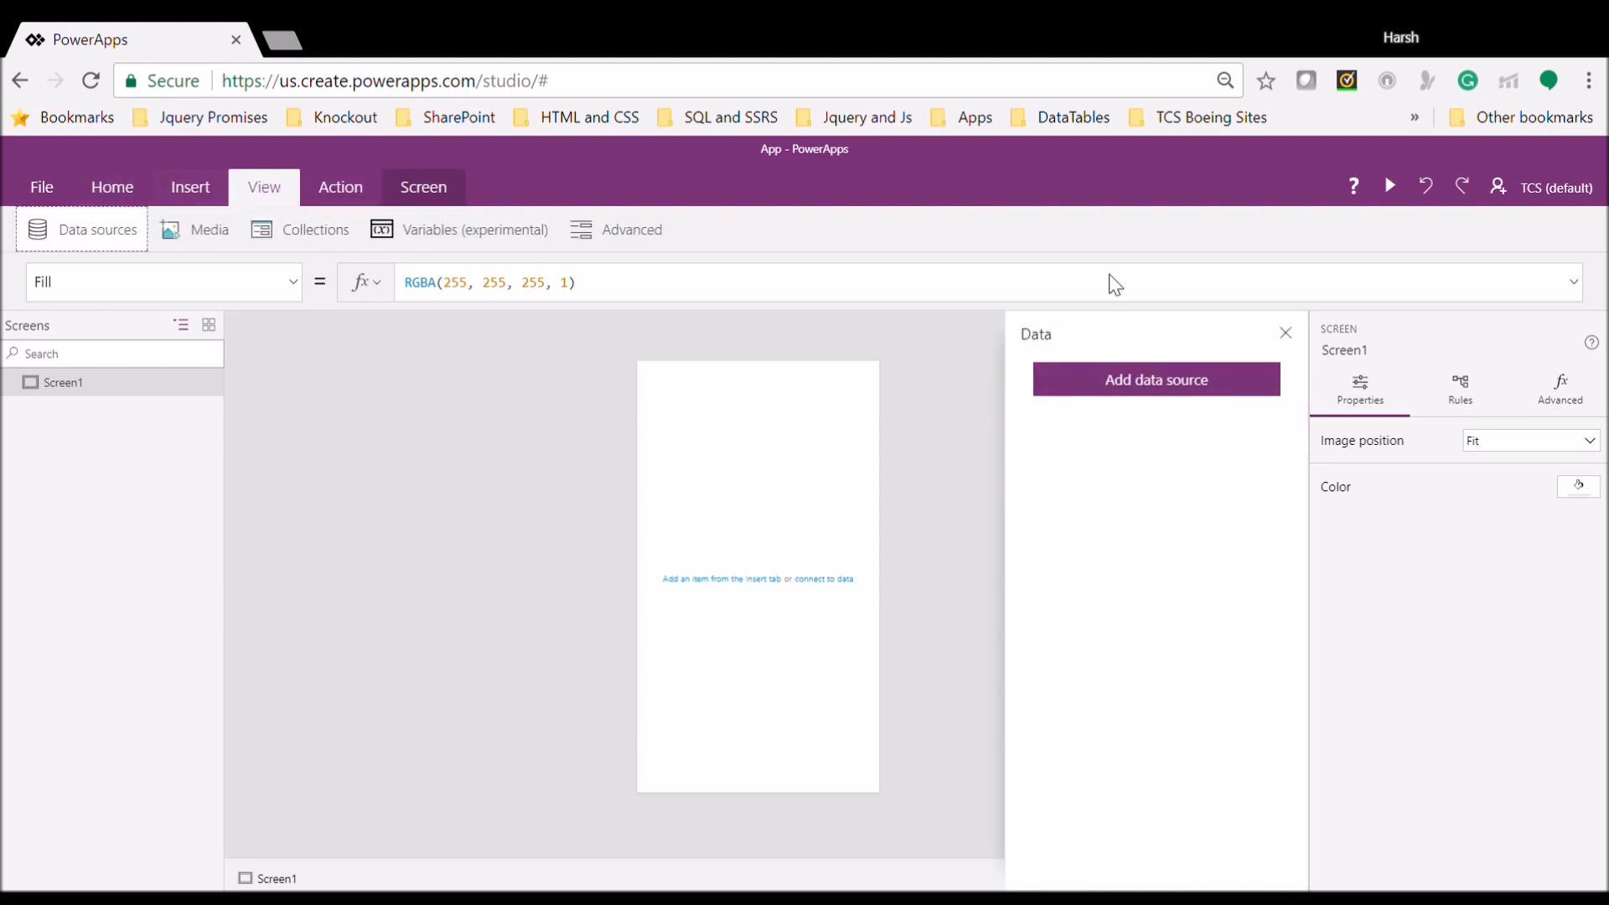
pyautogui.click(1135, 378)
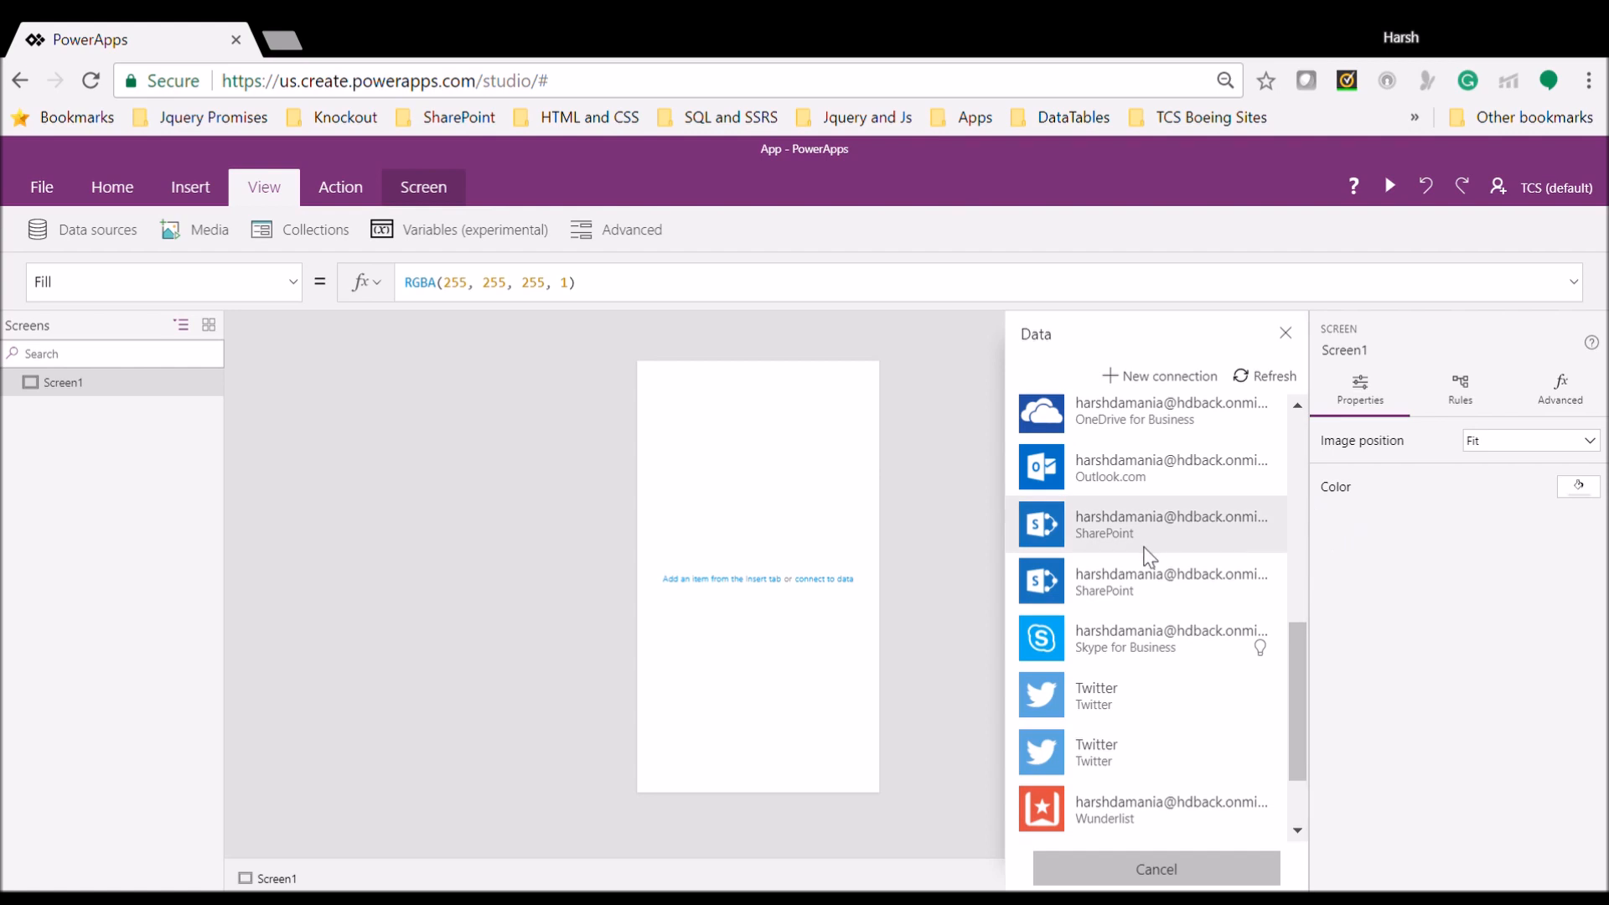
pyautogui.click(1149, 528)
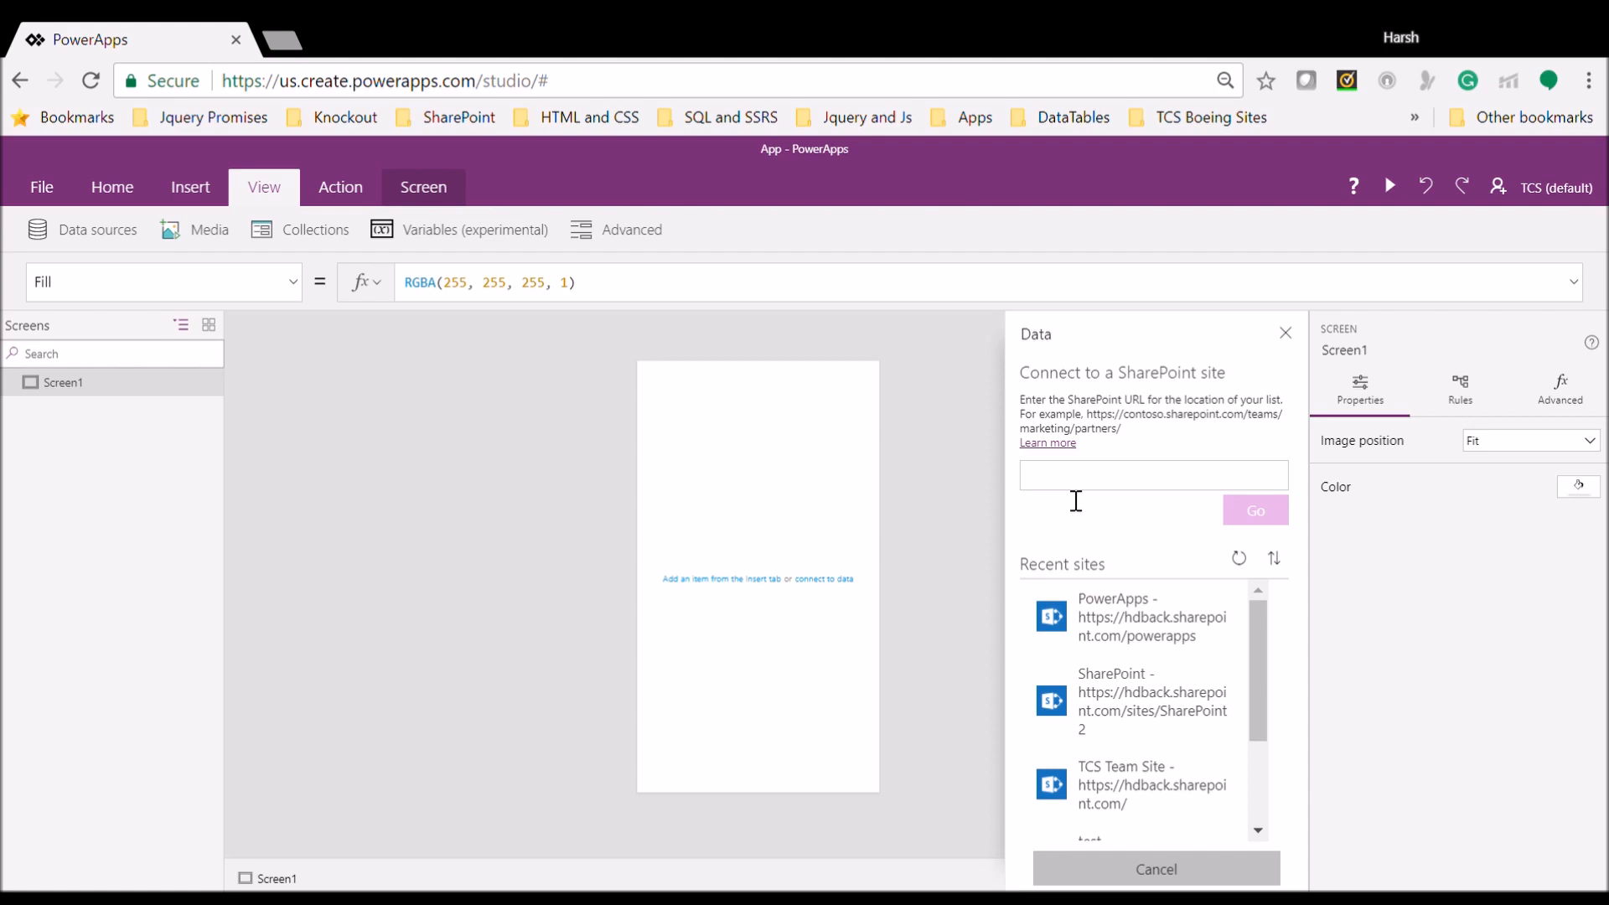
pyautogui.click(1177, 635)
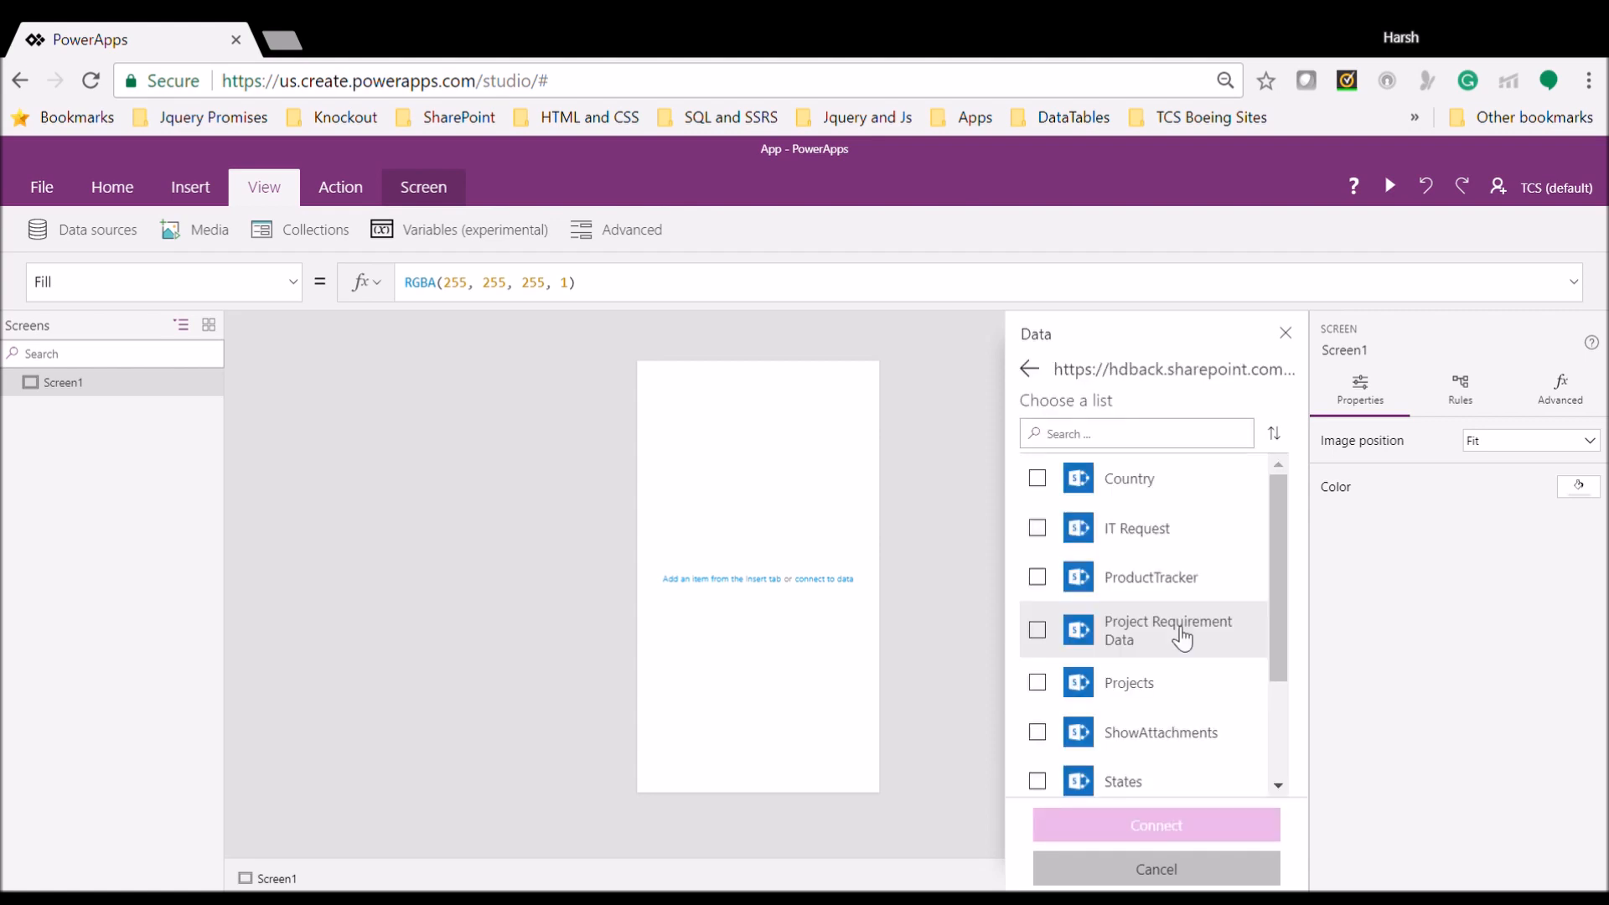
pyautogui.click(1038, 528)
pyautogui.click(1165, 833)
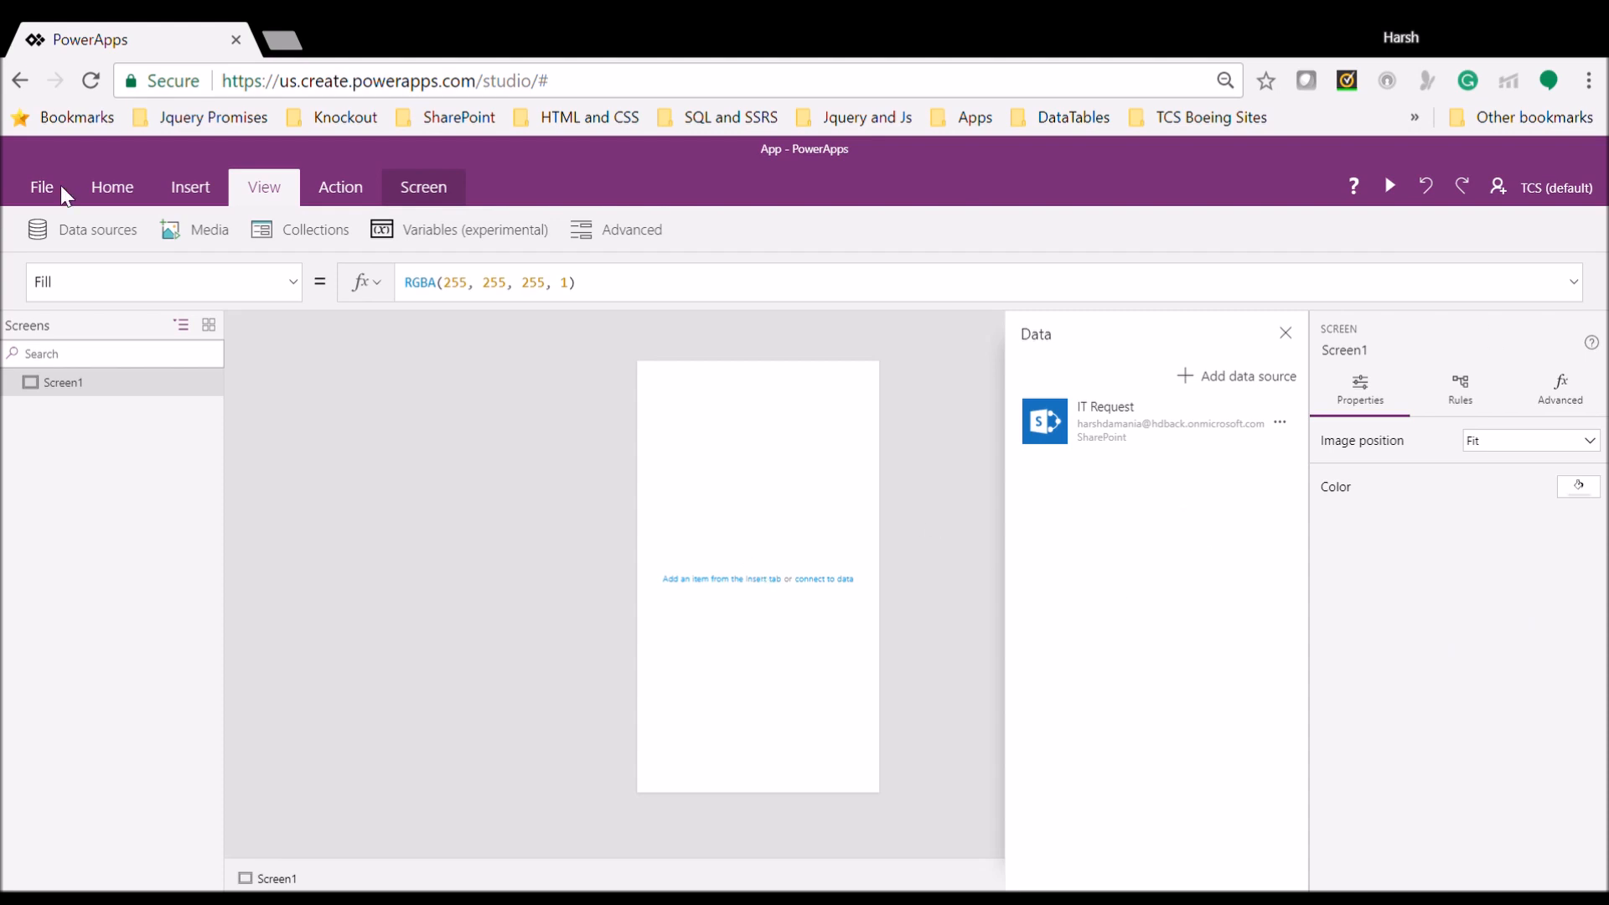
# Add a new screen to the app using the List screen template
pyautogui.click(166, 194)
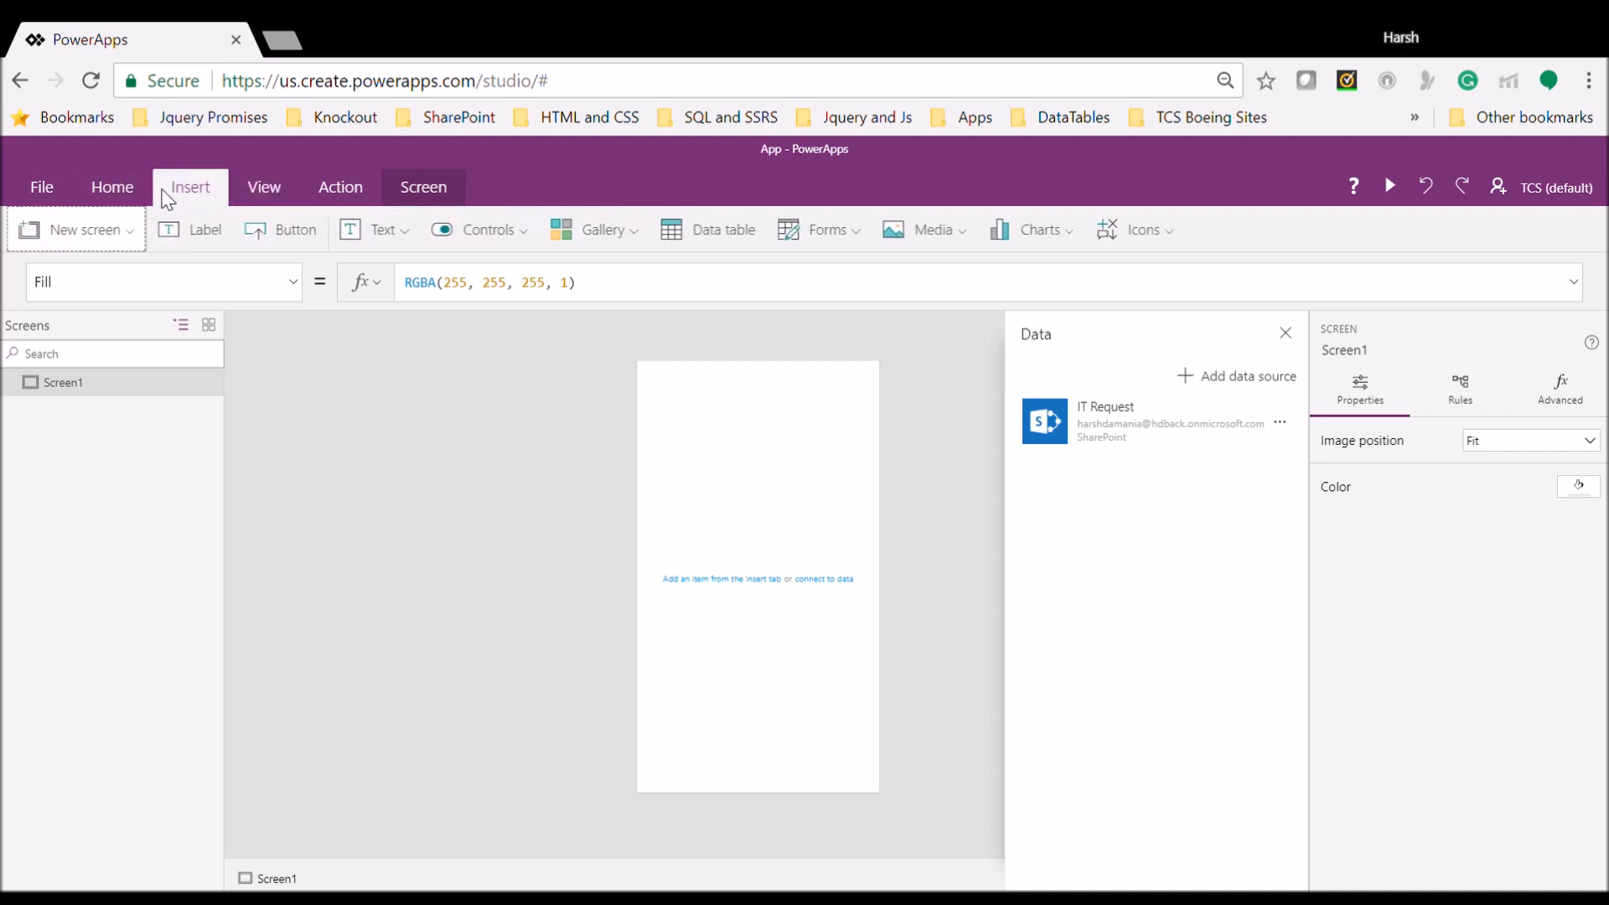
pyautogui.click(130, 234)
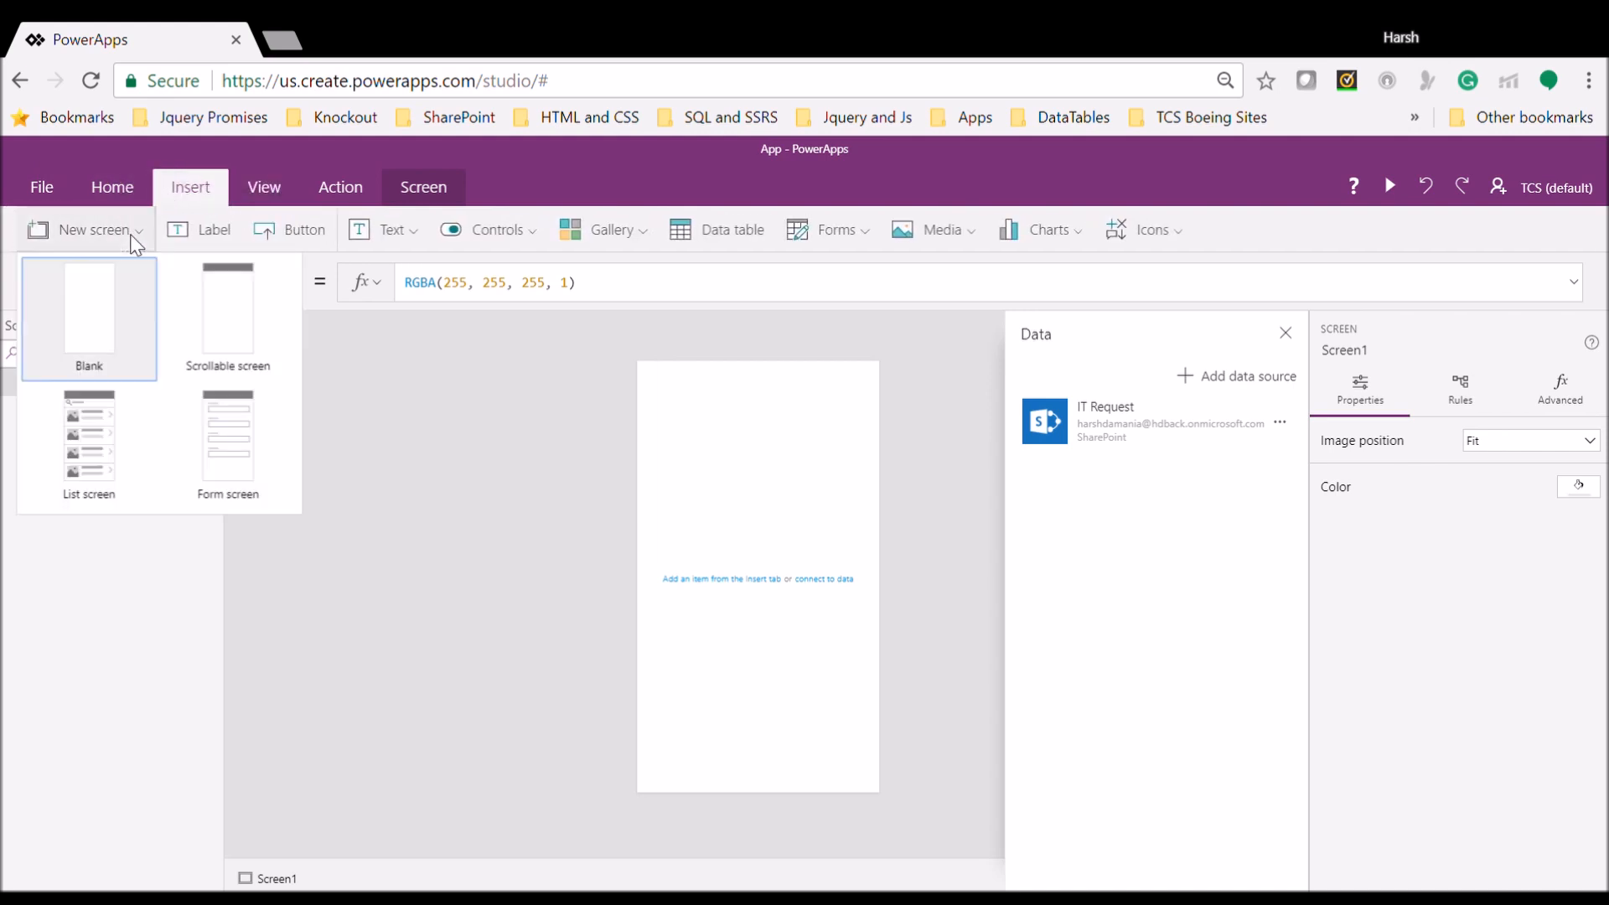
pyautogui.click(103, 463)
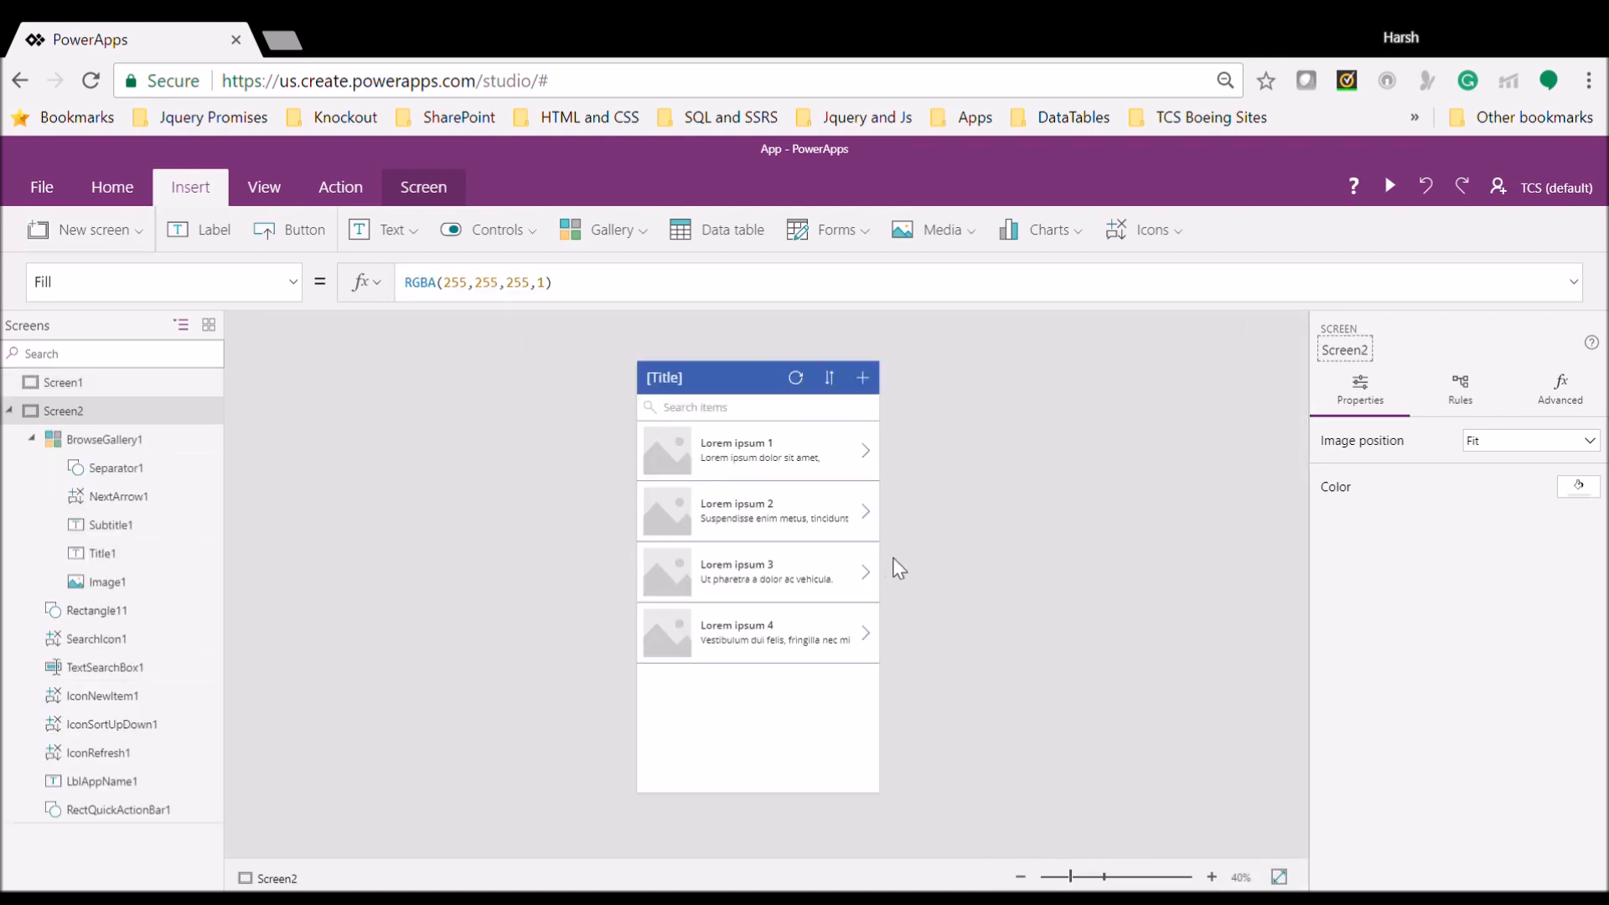
pyautogui.click(877, 661)
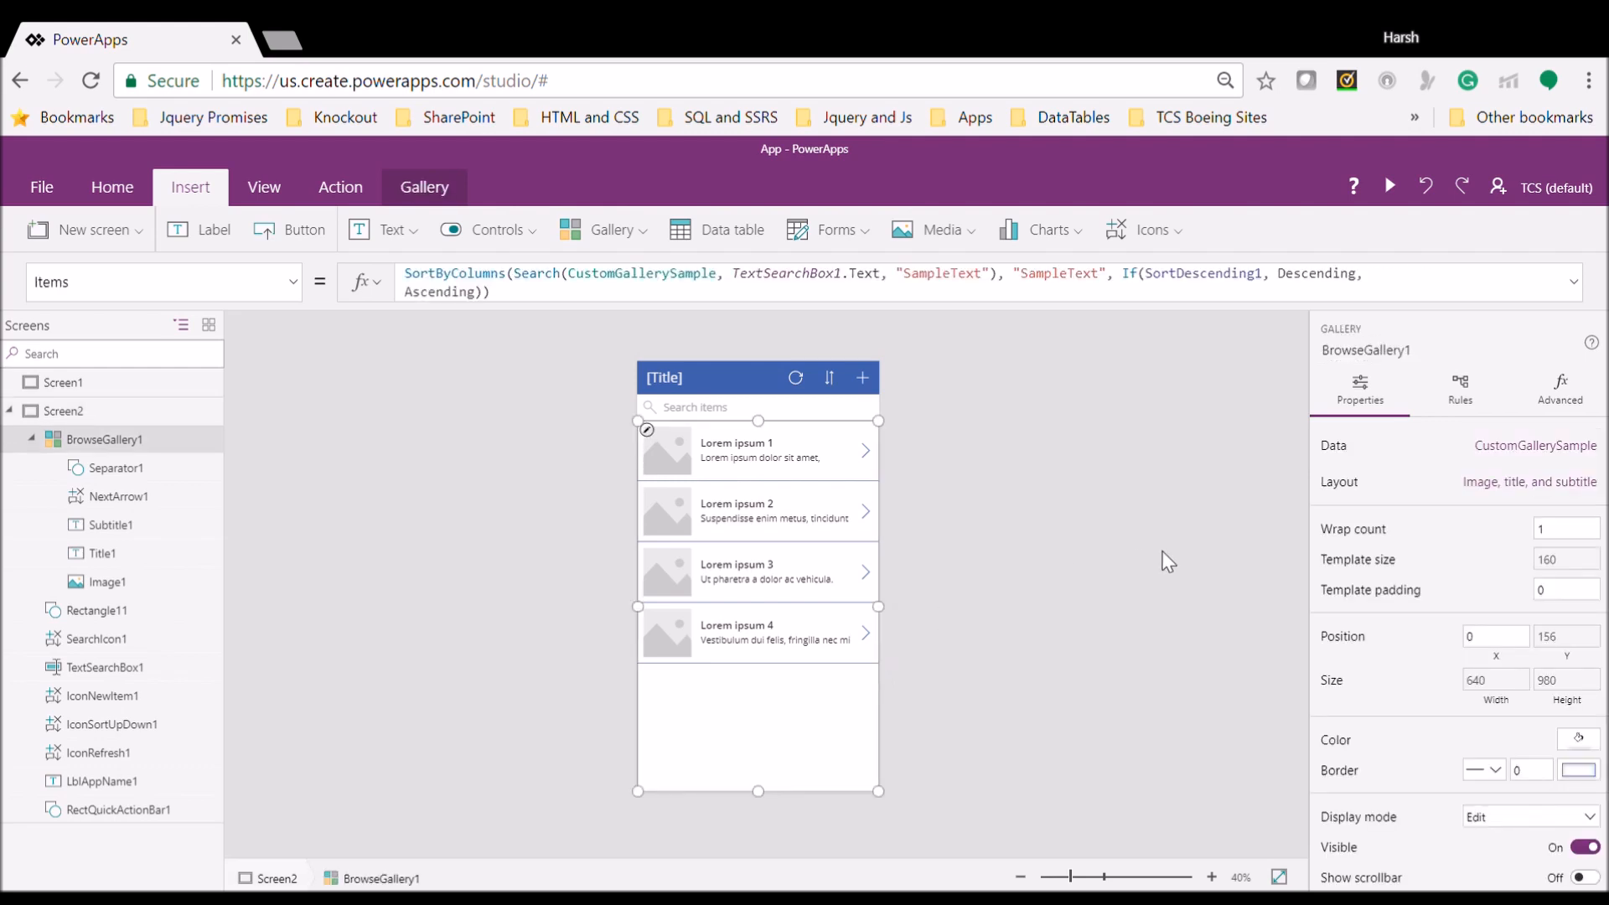
pyautogui.click(1553, 449)
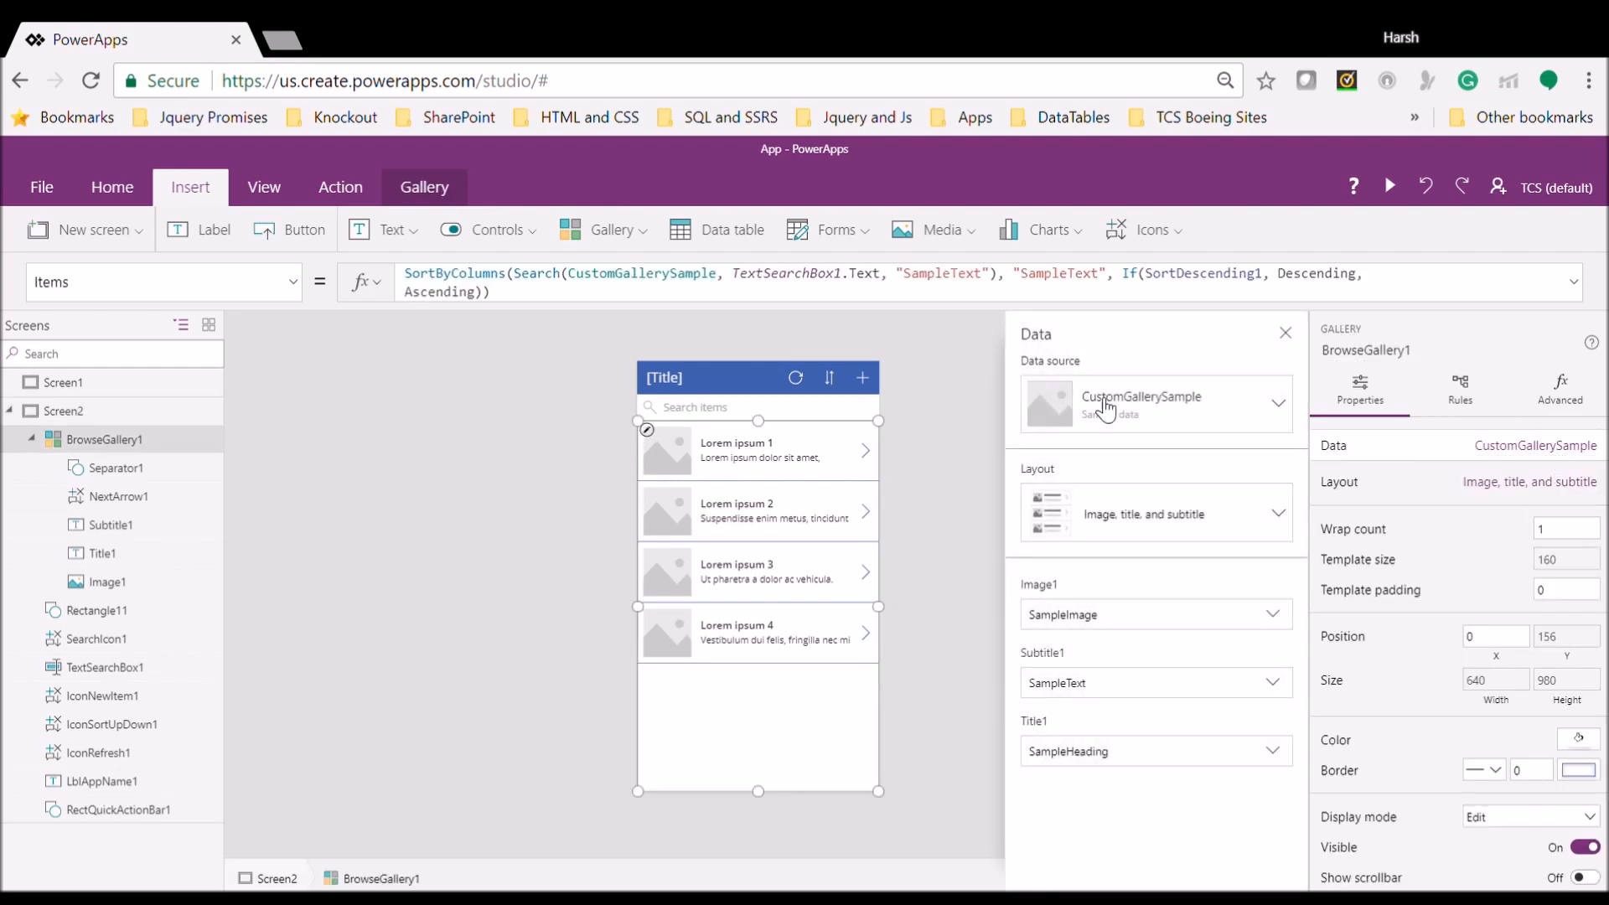
pyautogui.click(1190, 411)
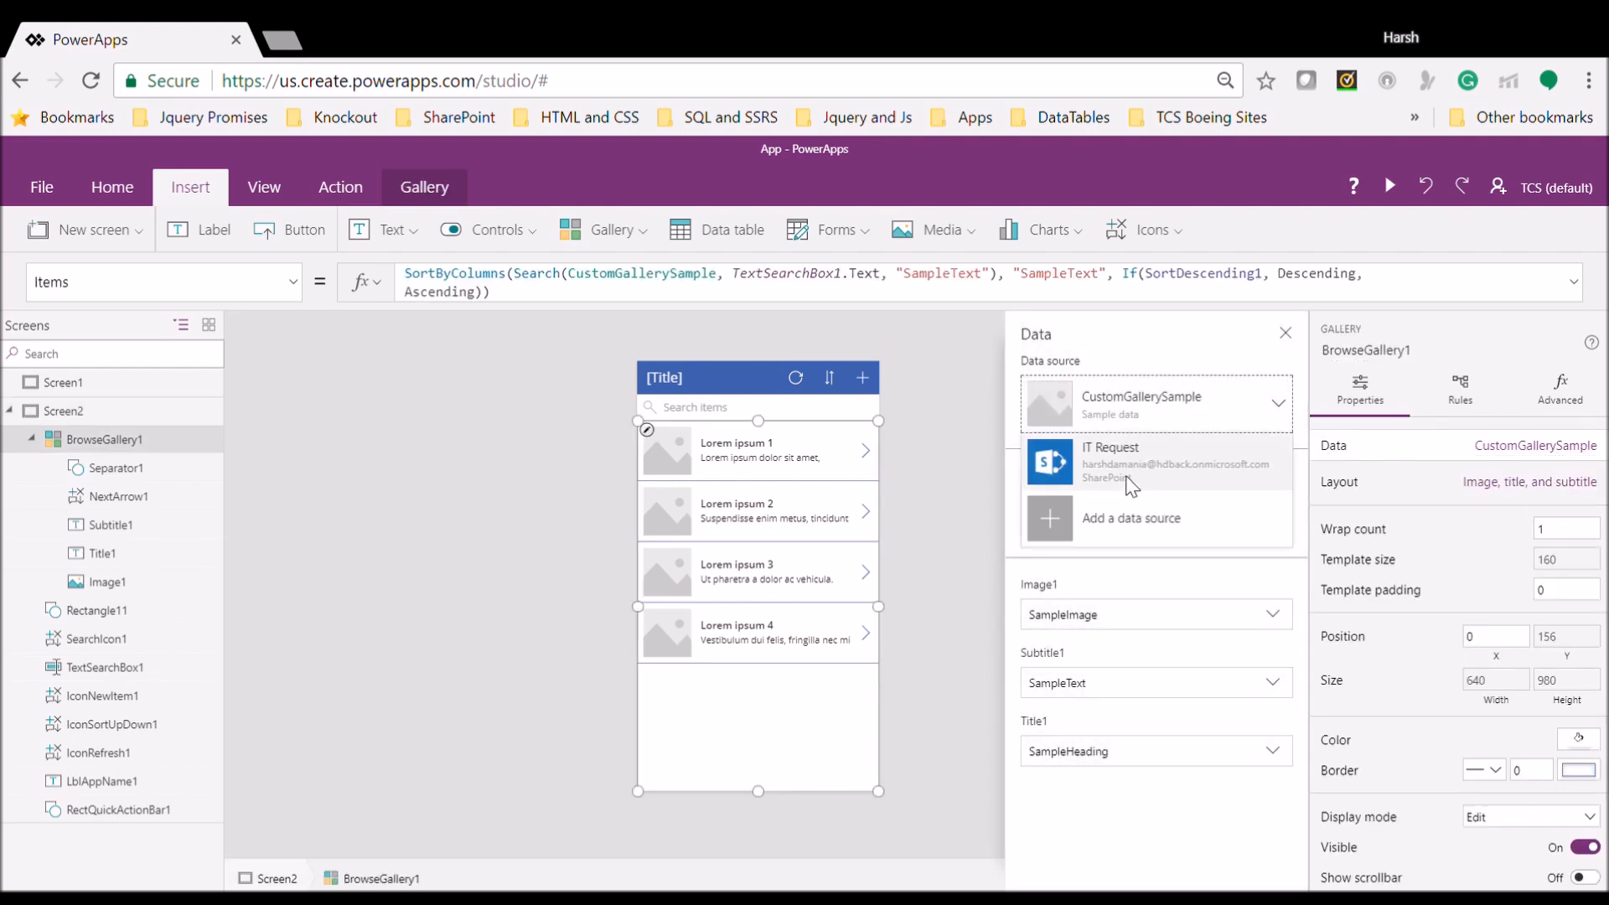
pyautogui.click(551, 294)
pyautogui.hotkey('ctrl', 'a')
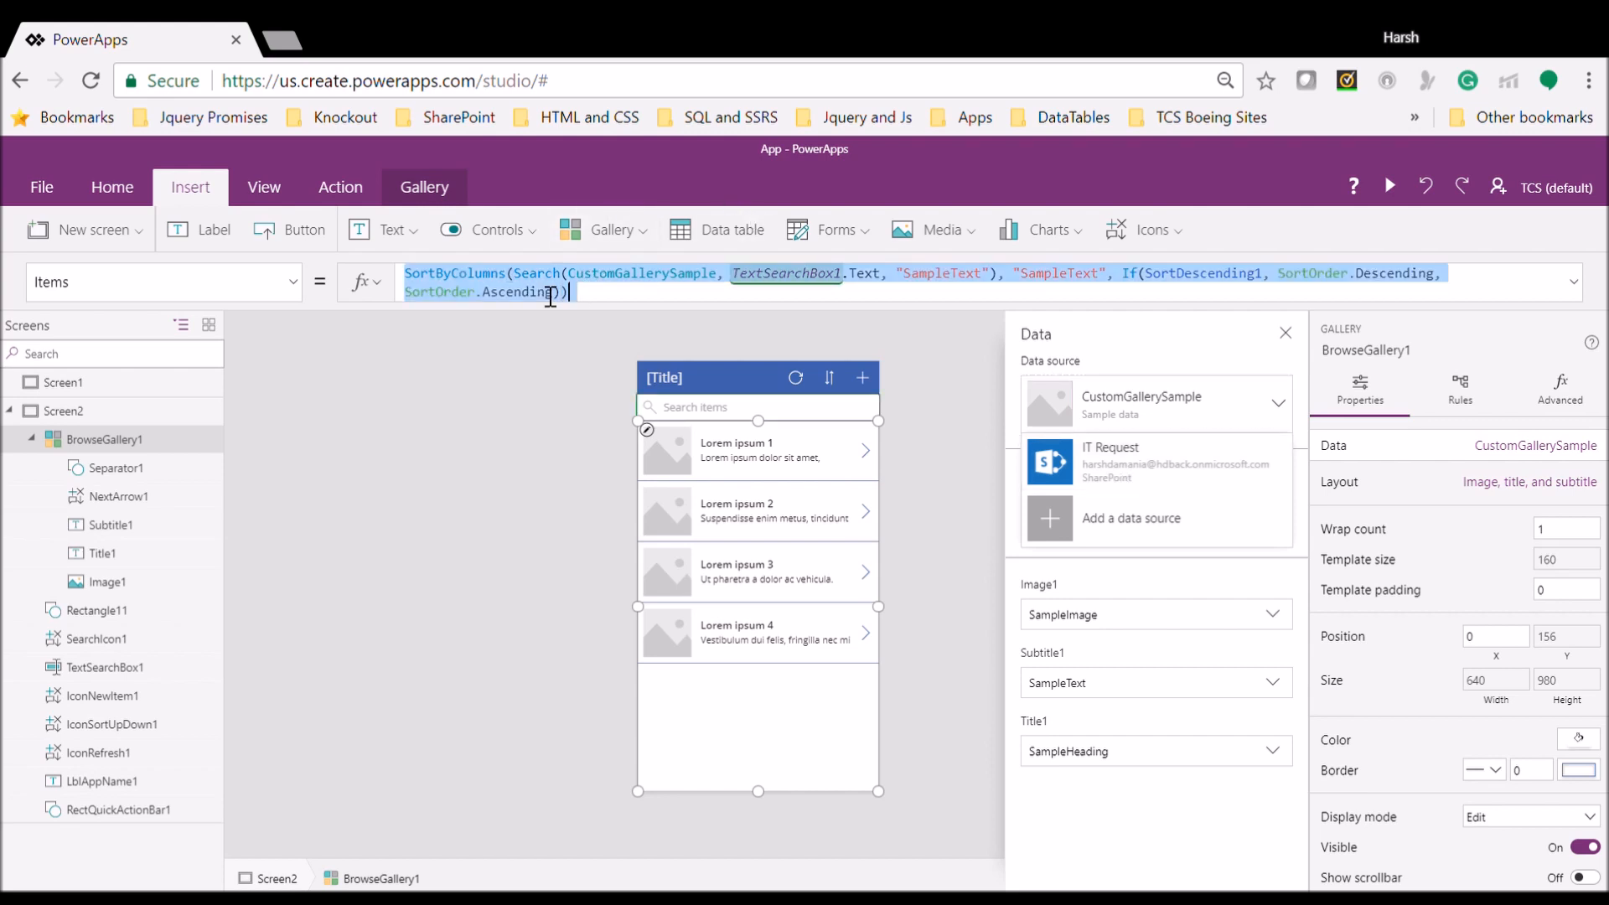
pyautogui.press('Escape')
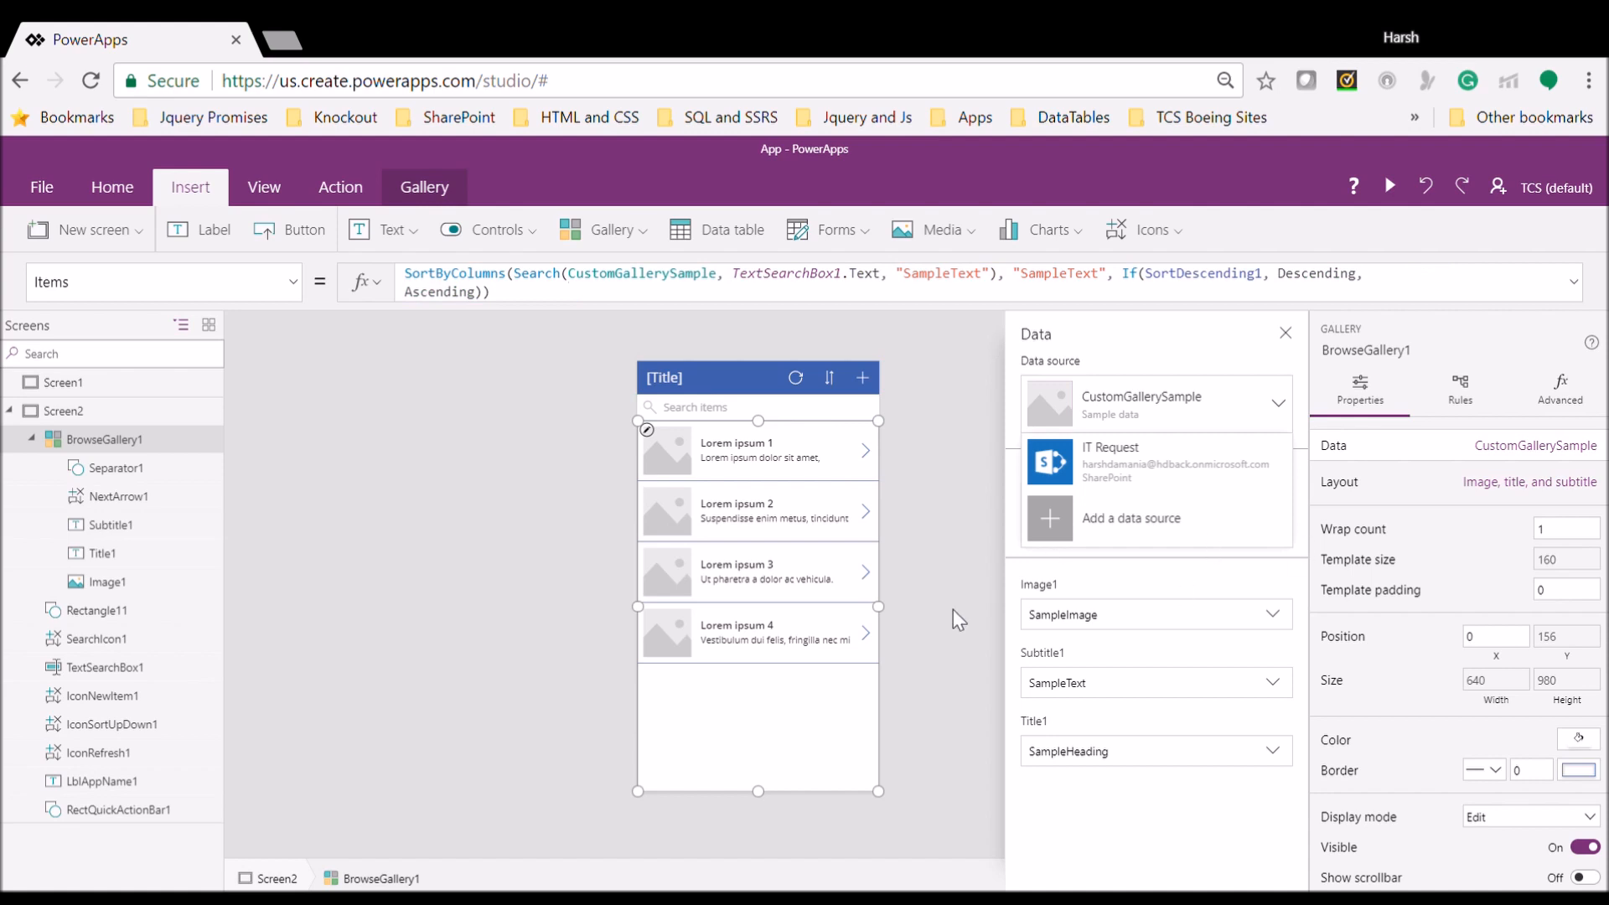
pyautogui.click(892, 522)
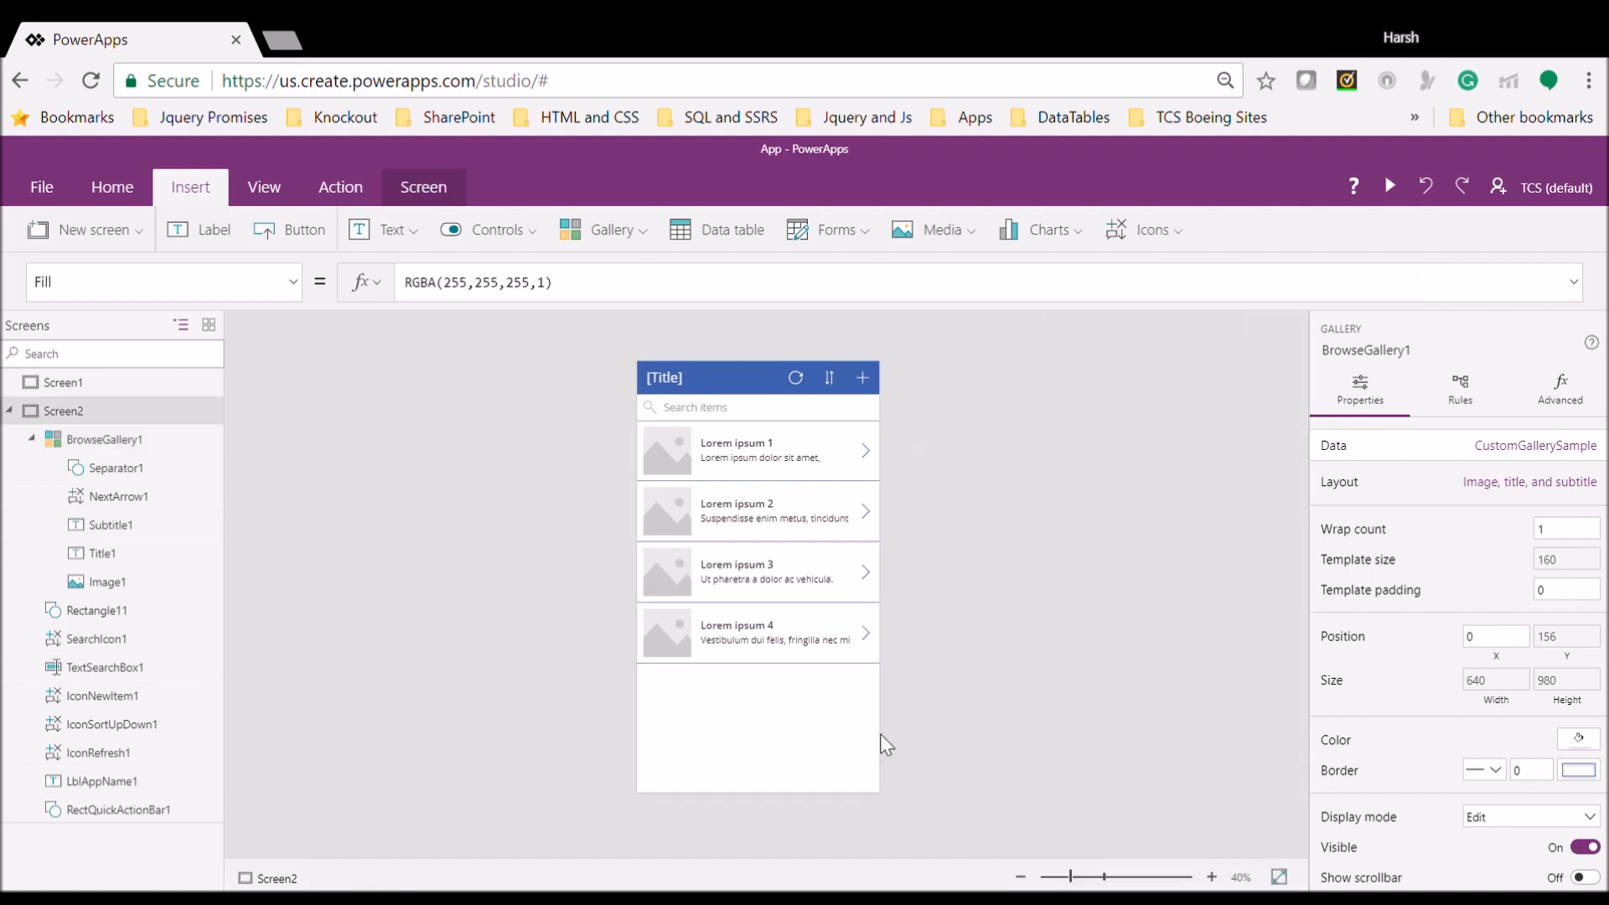
# Set the data source of the browse gallery on the list screen to the IT Request SharePoint list
pyautogui.click(869, 737)
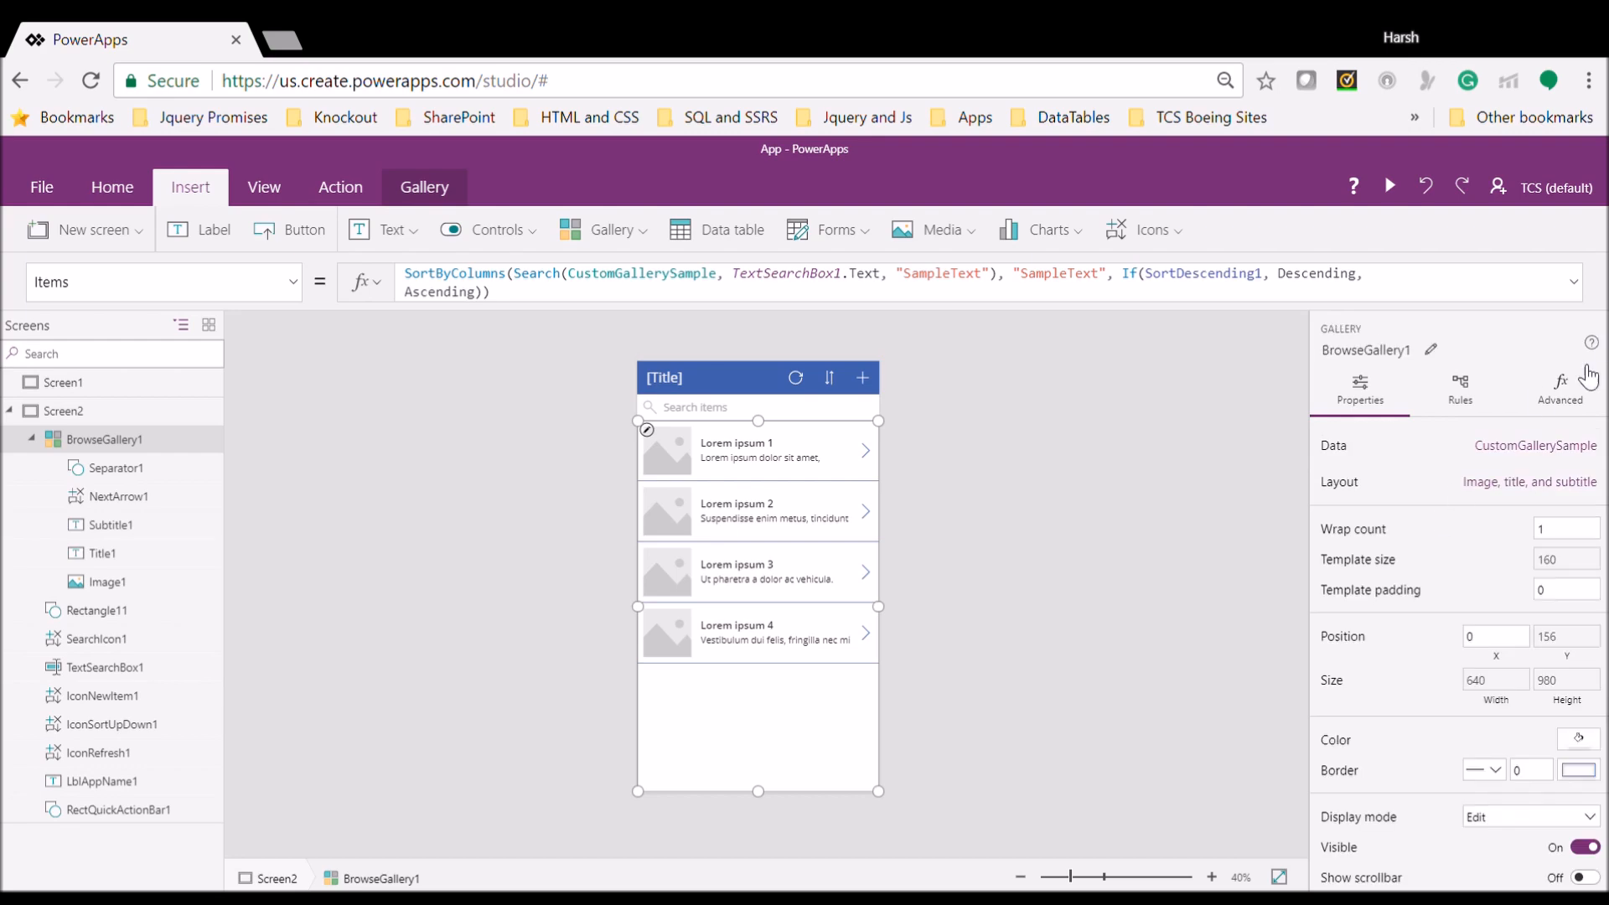
pyautogui.click(1535, 446)
pyautogui.click(1279, 404)
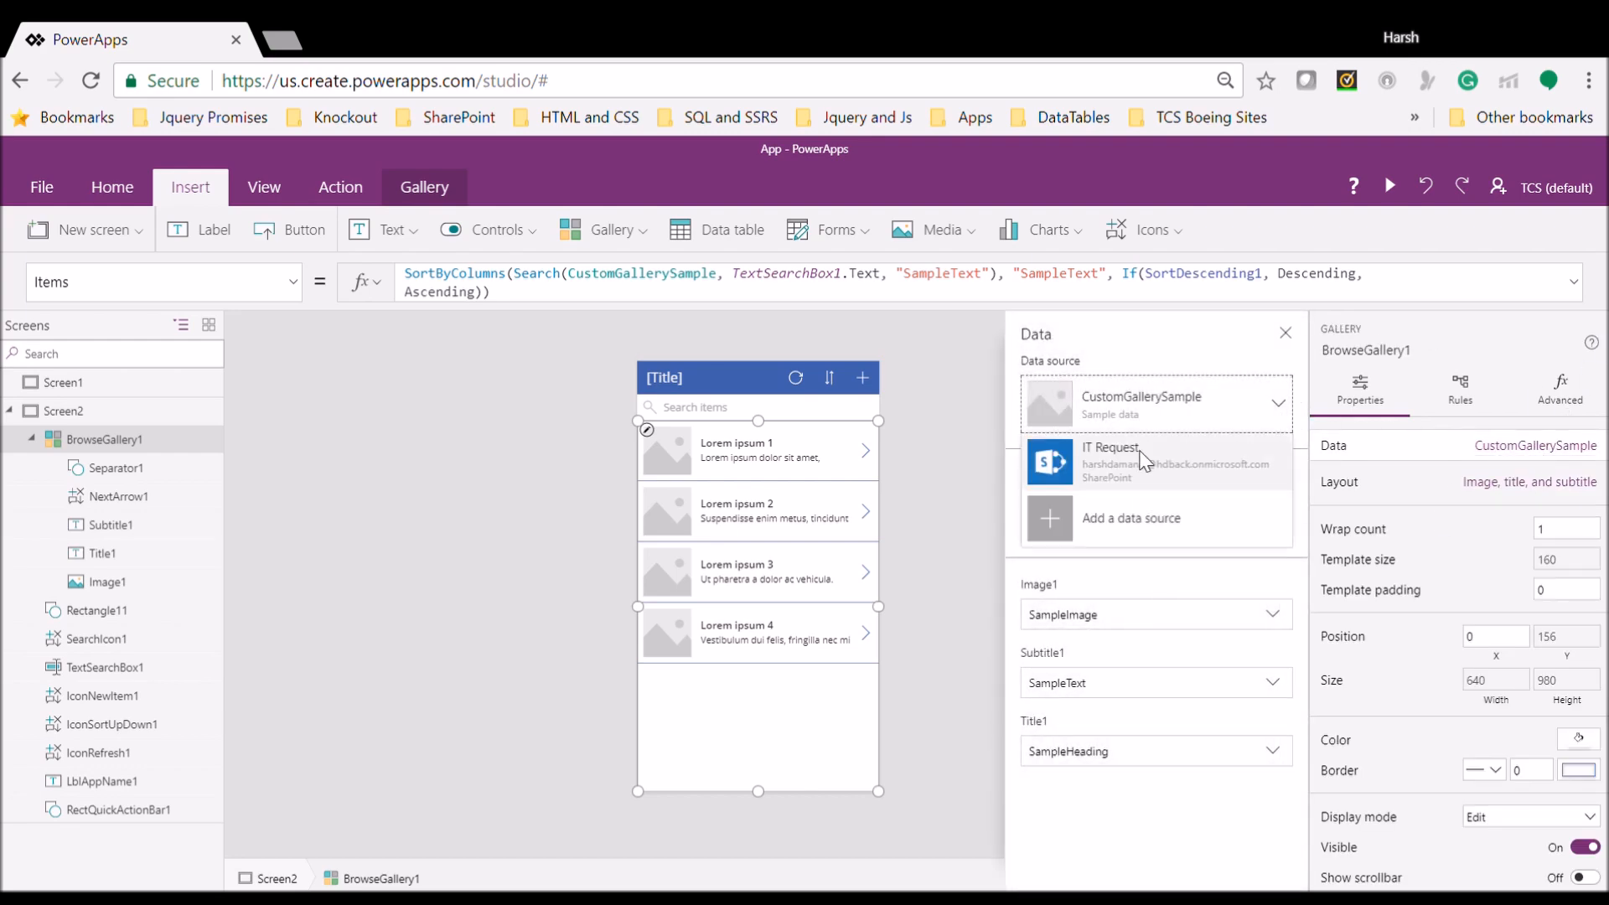
pyautogui.click(1123, 469)
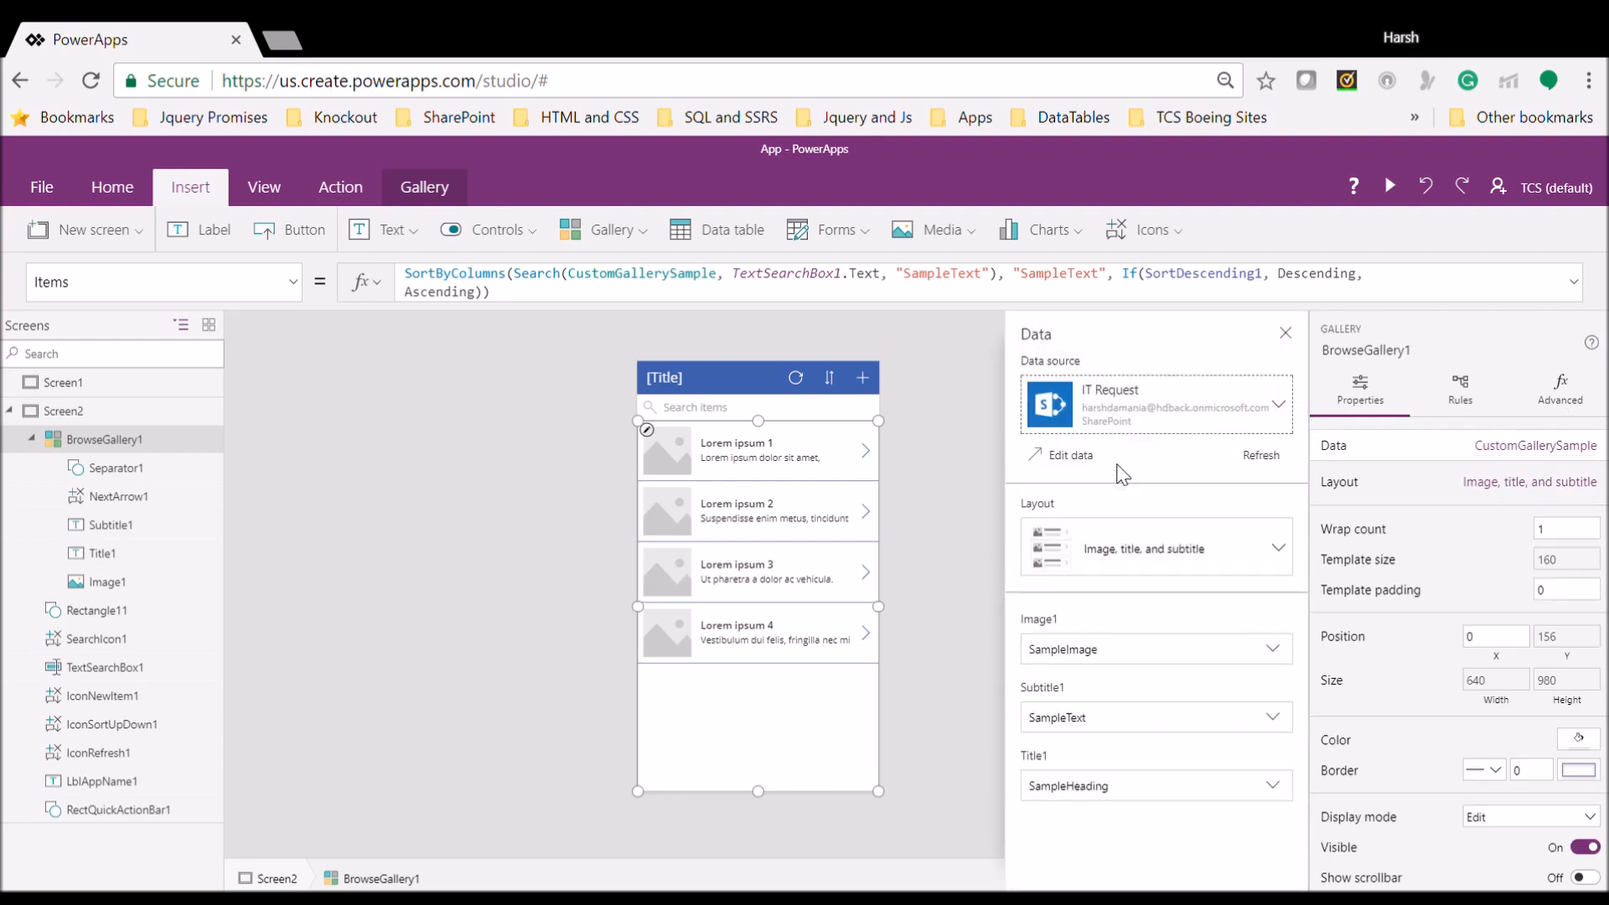
# Change the browse gallery's layout to Title and subtitle
pyautogui.click(1273, 551)
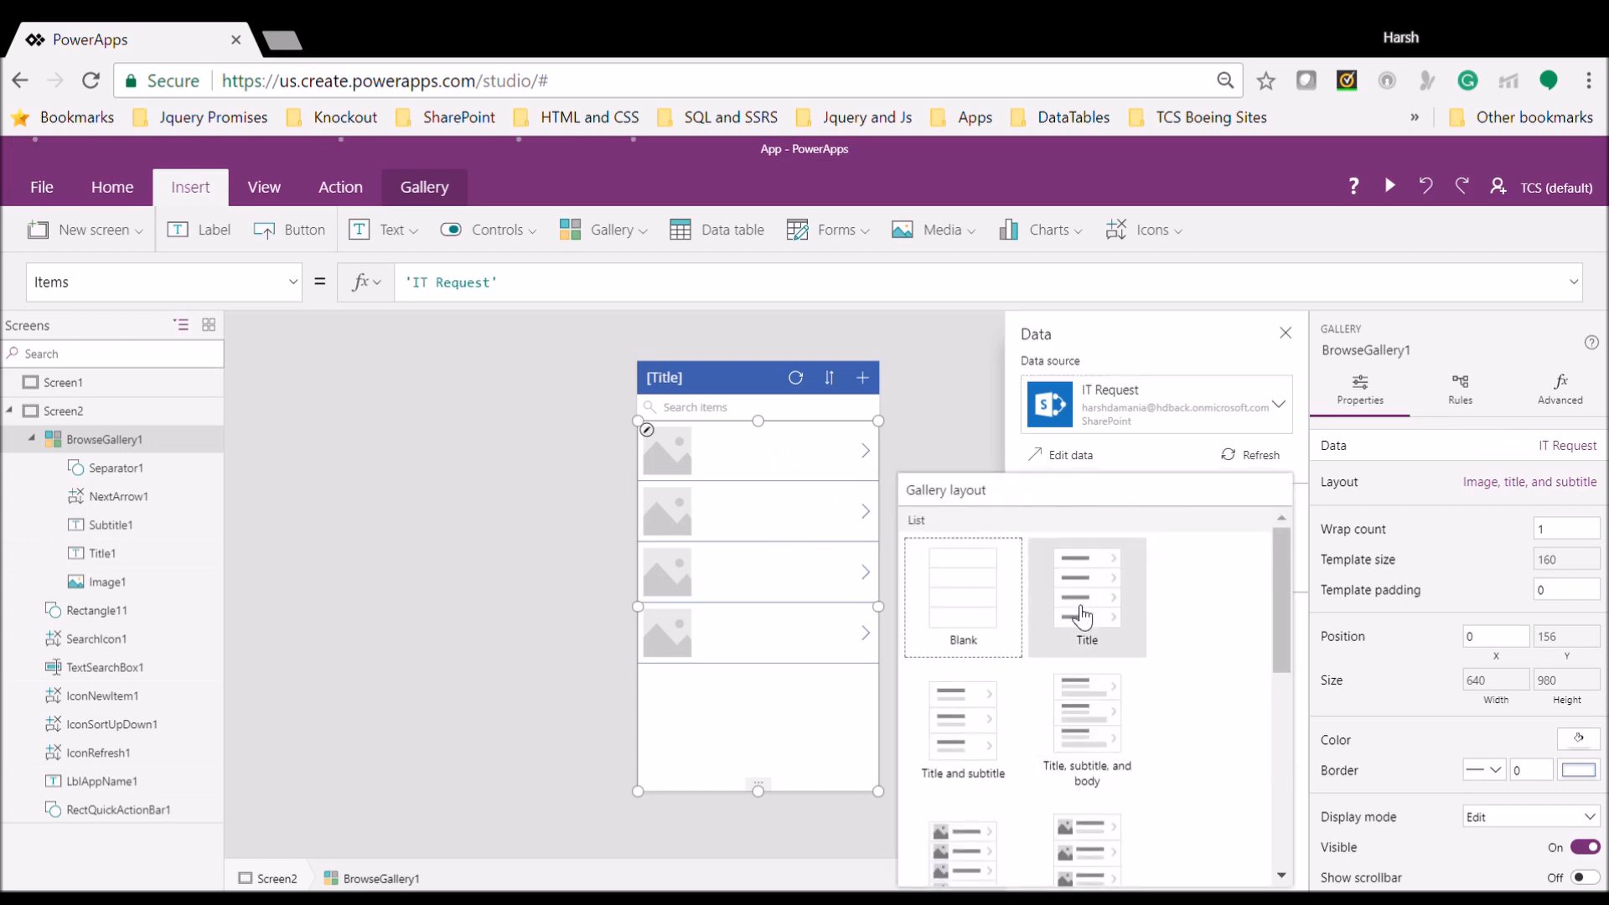
pyautogui.click(946, 710)
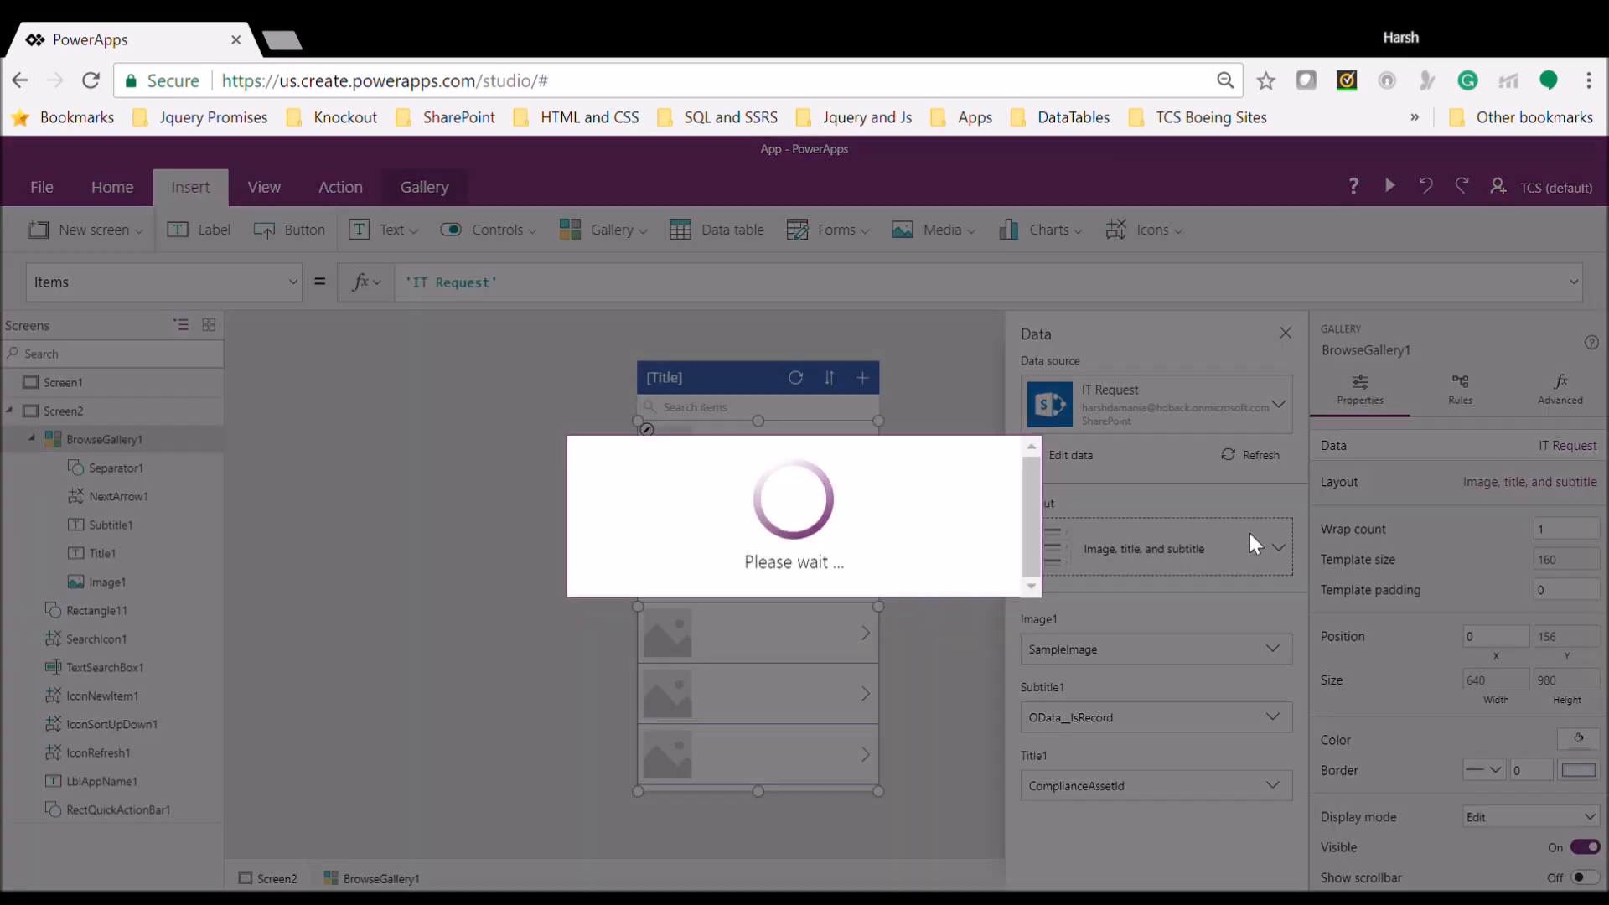
pyautogui.click(1250, 535)
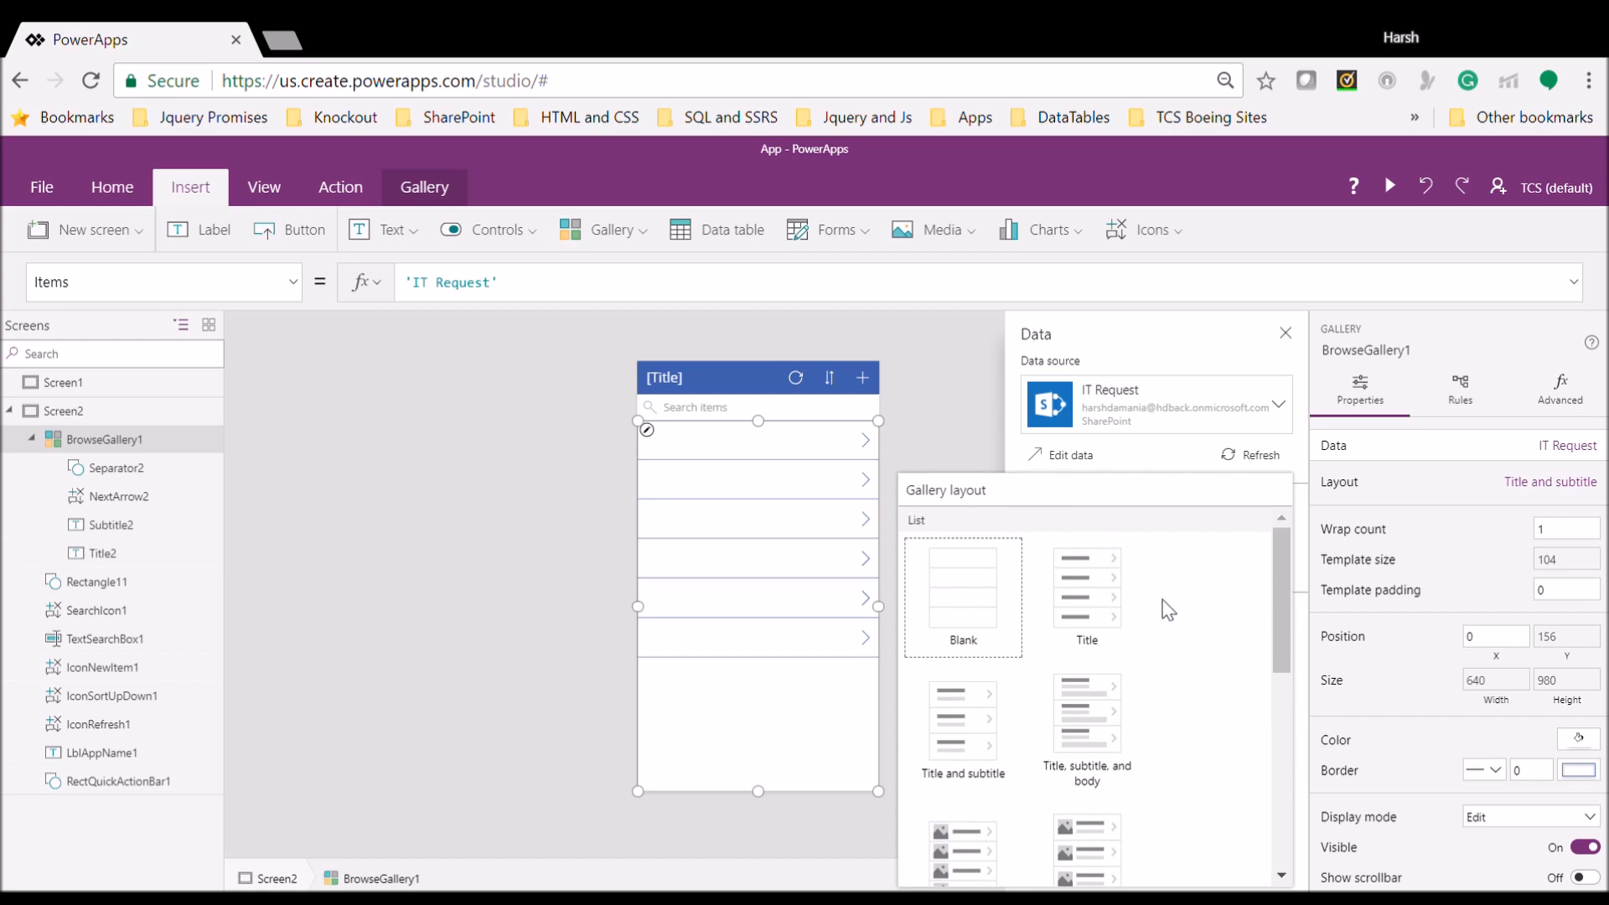
pyautogui.click(944, 379)
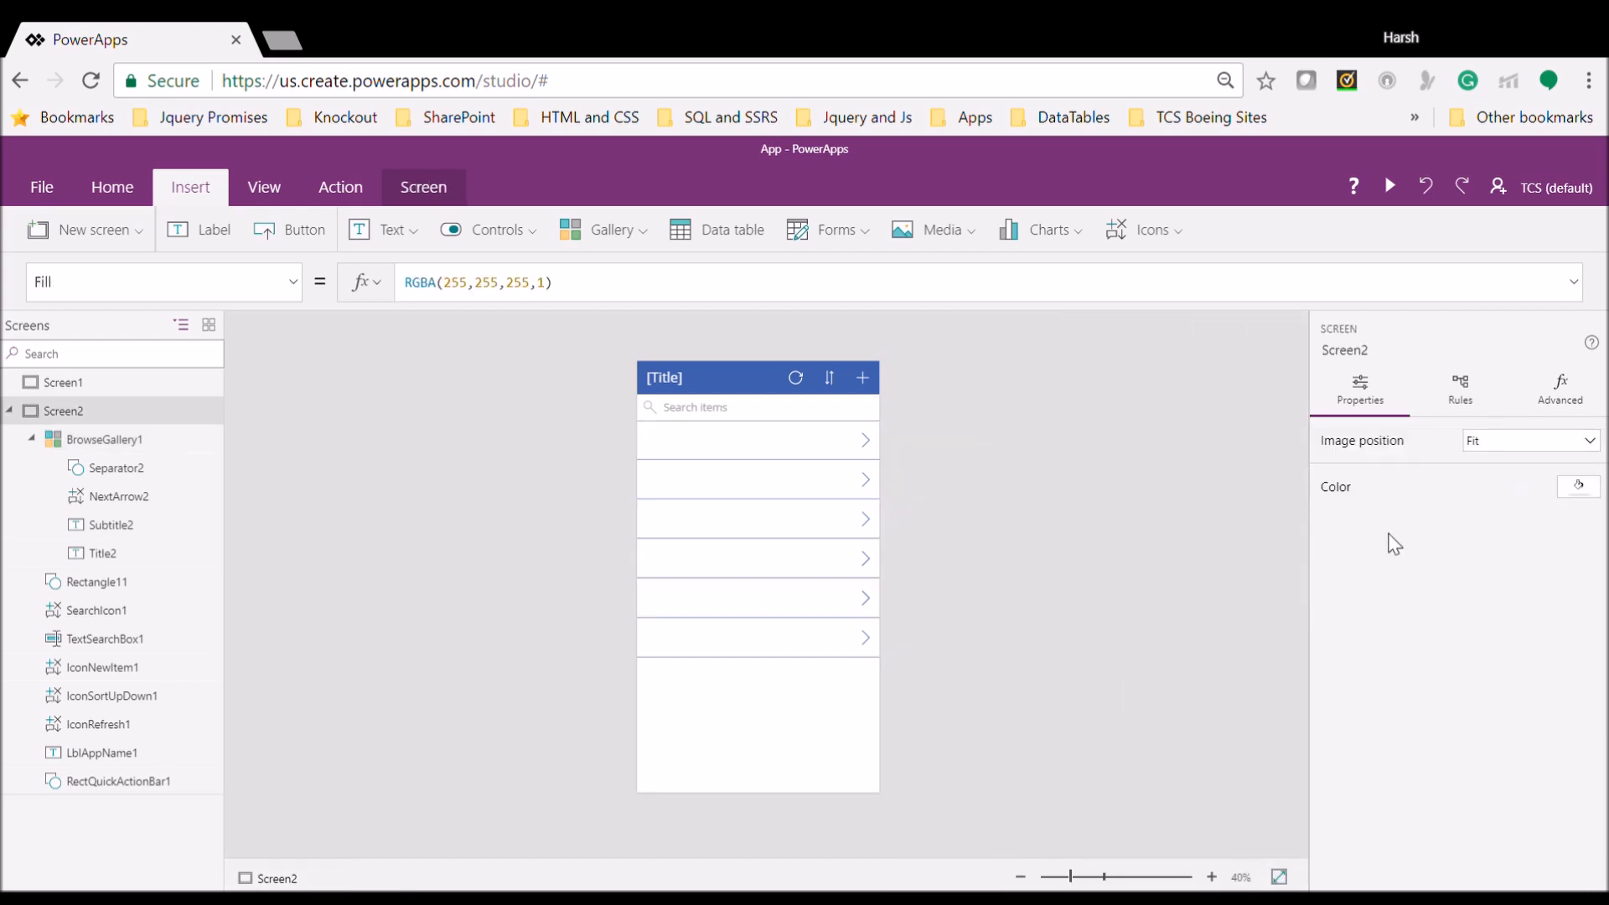
# Make the gallery's title label show the Title field of the IT Request list
pyautogui.click(869, 673)
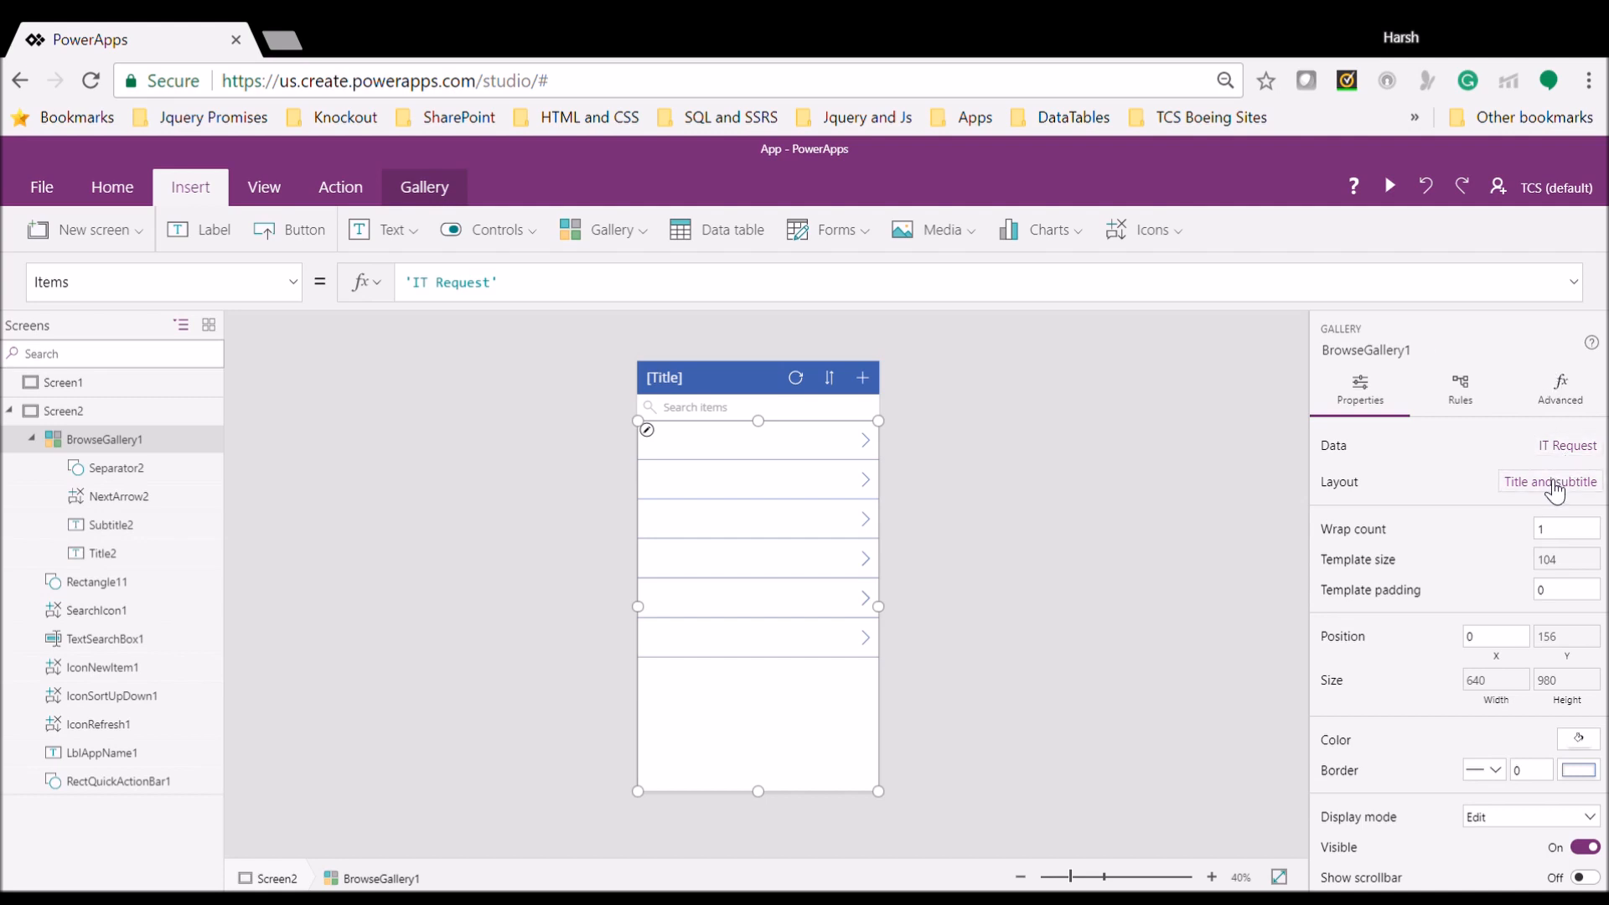
pyautogui.click(1551, 482)
pyautogui.click(1255, 725)
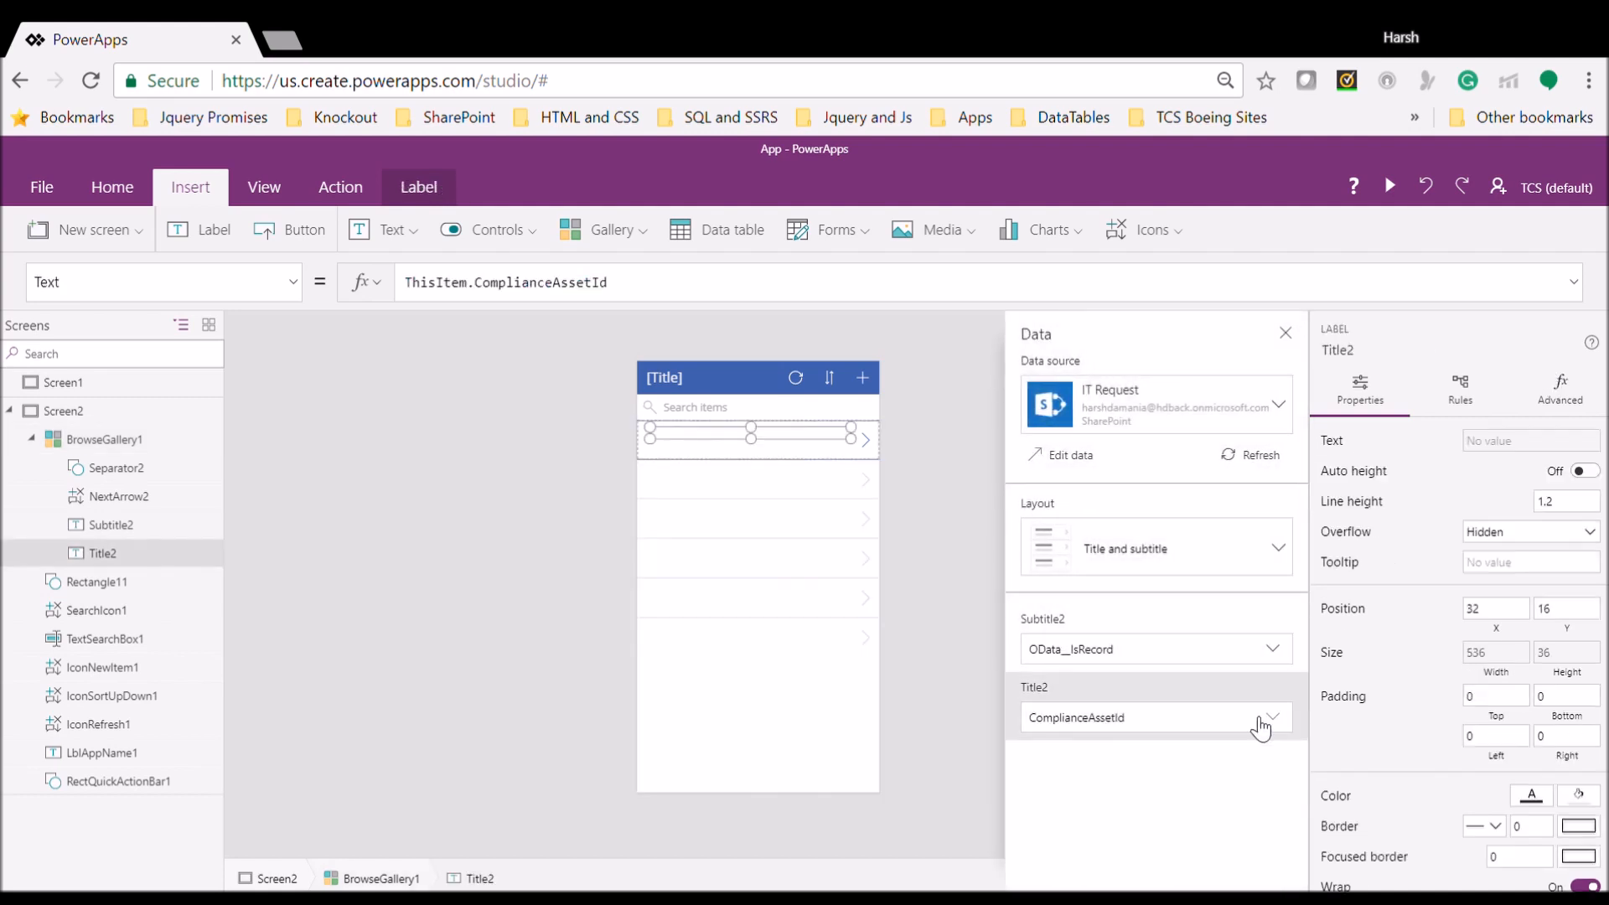
pyautogui.click(1254, 726)
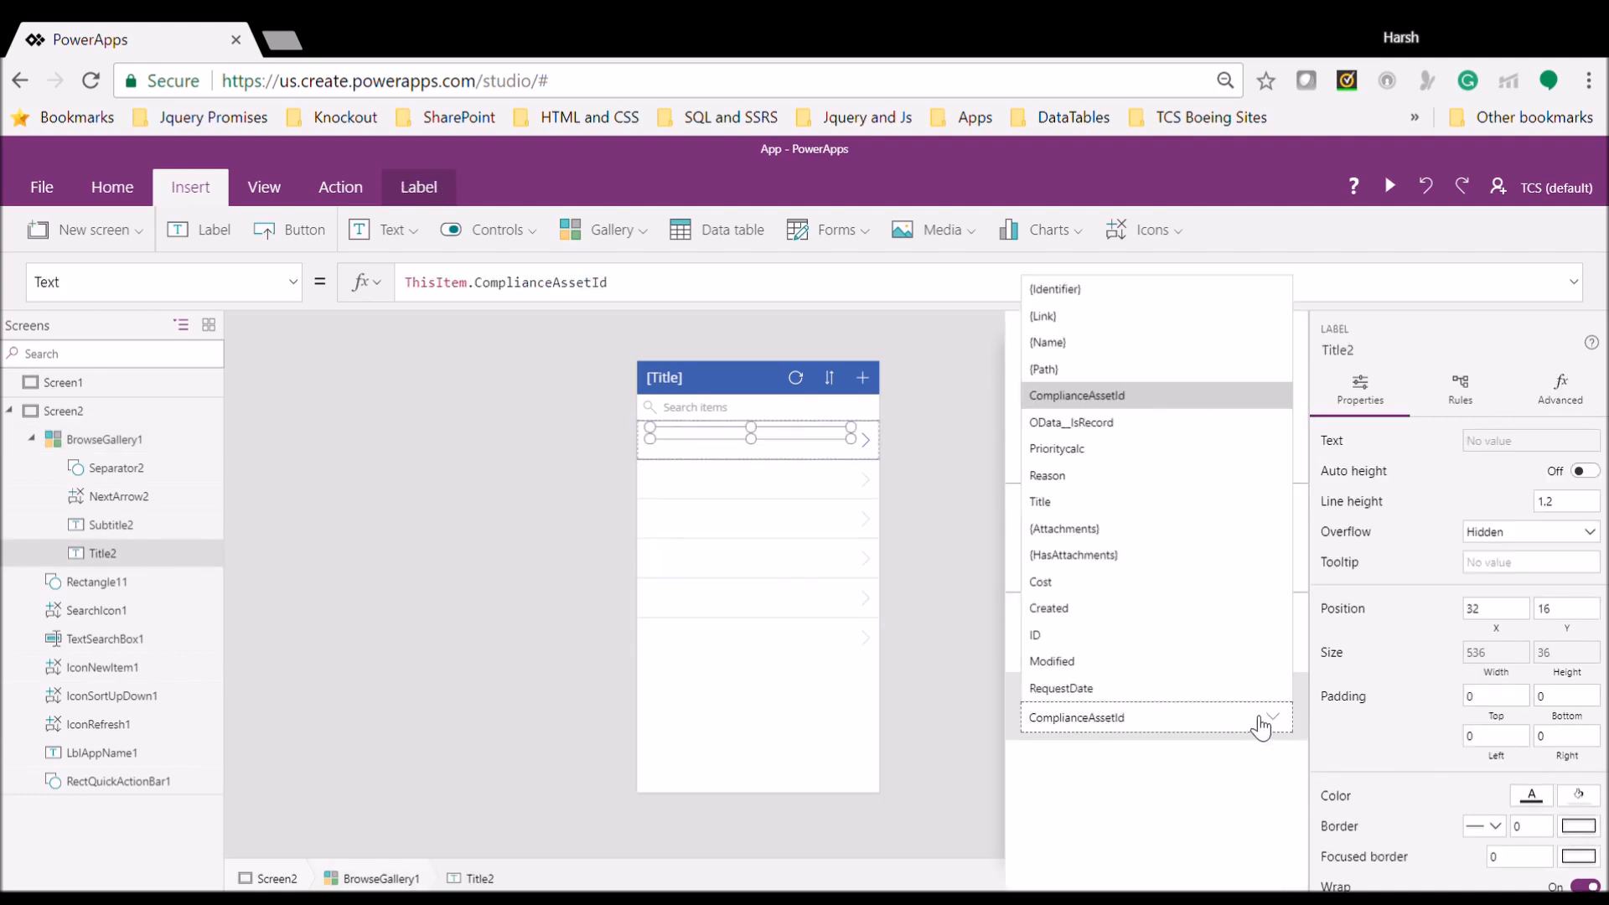
pyautogui.click(1048, 504)
# Make the gallery's subtitle label show each request's priority with the formula ThisItem.Priority.Value
pyautogui.click(1268, 644)
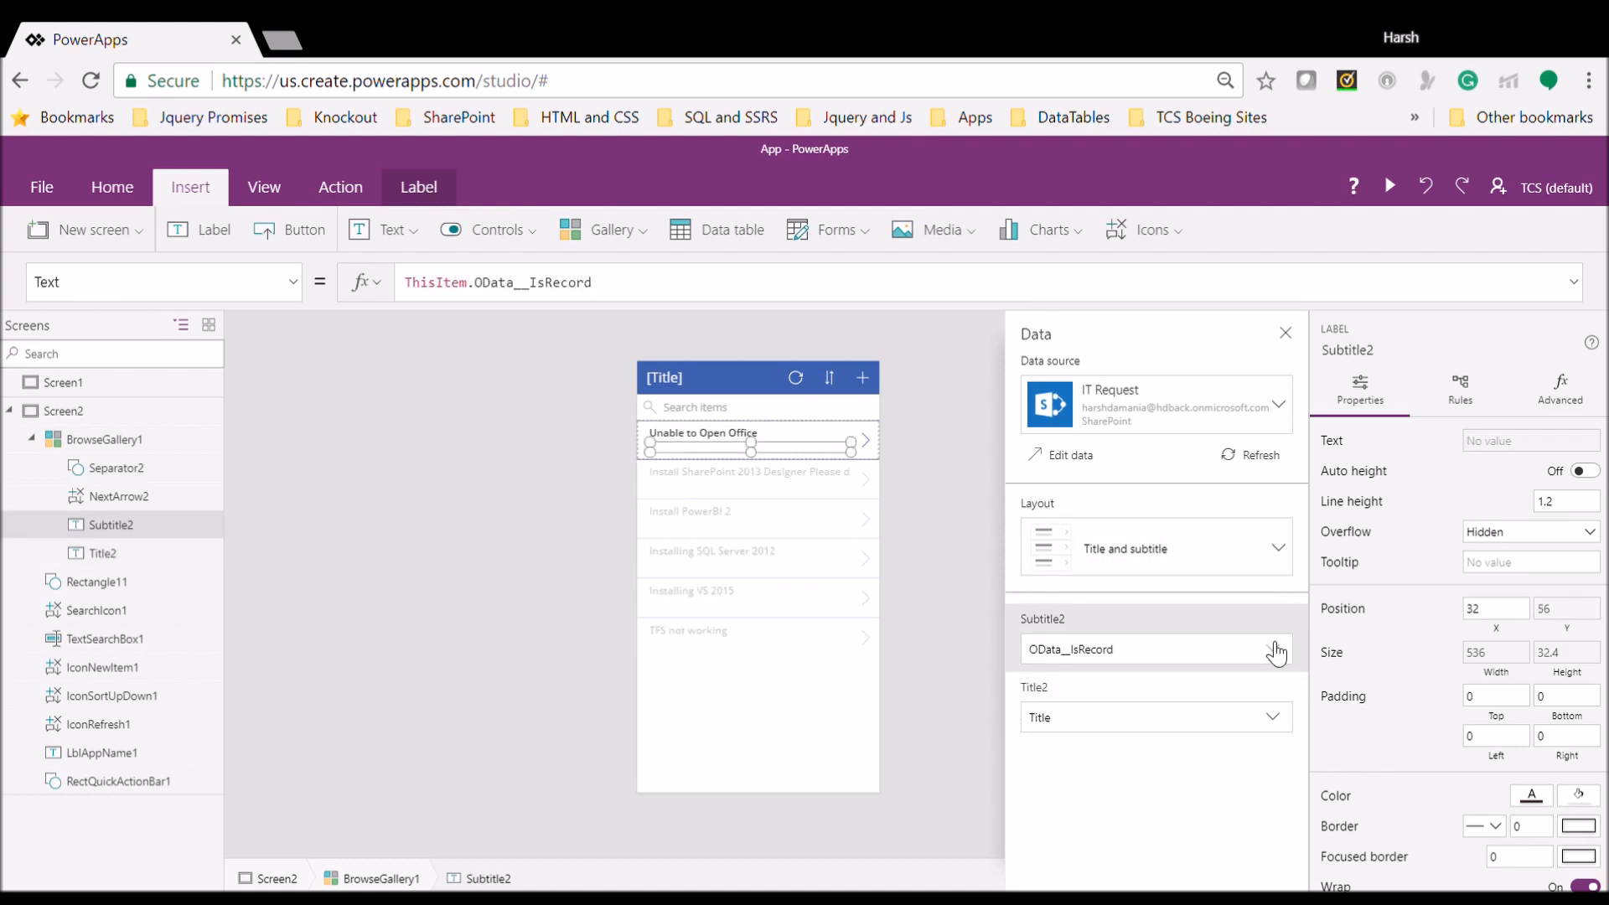
pyautogui.click(1268, 643)
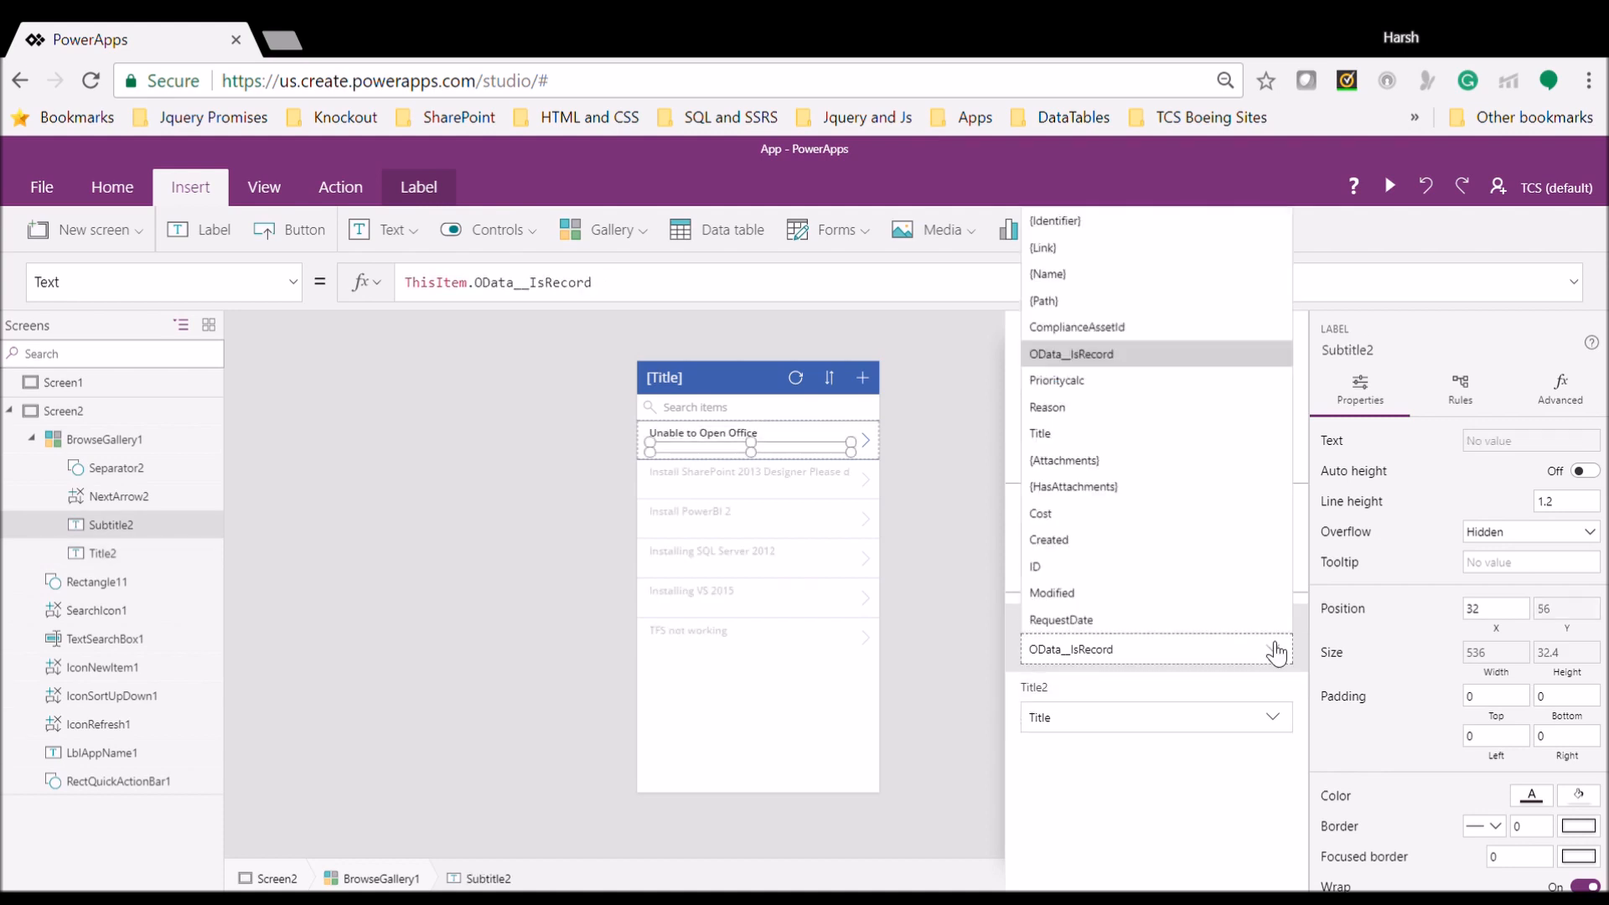
pyautogui.click(1056, 384)
pyautogui.doubleClick(531, 297)
pyautogui.press('BackSpace')
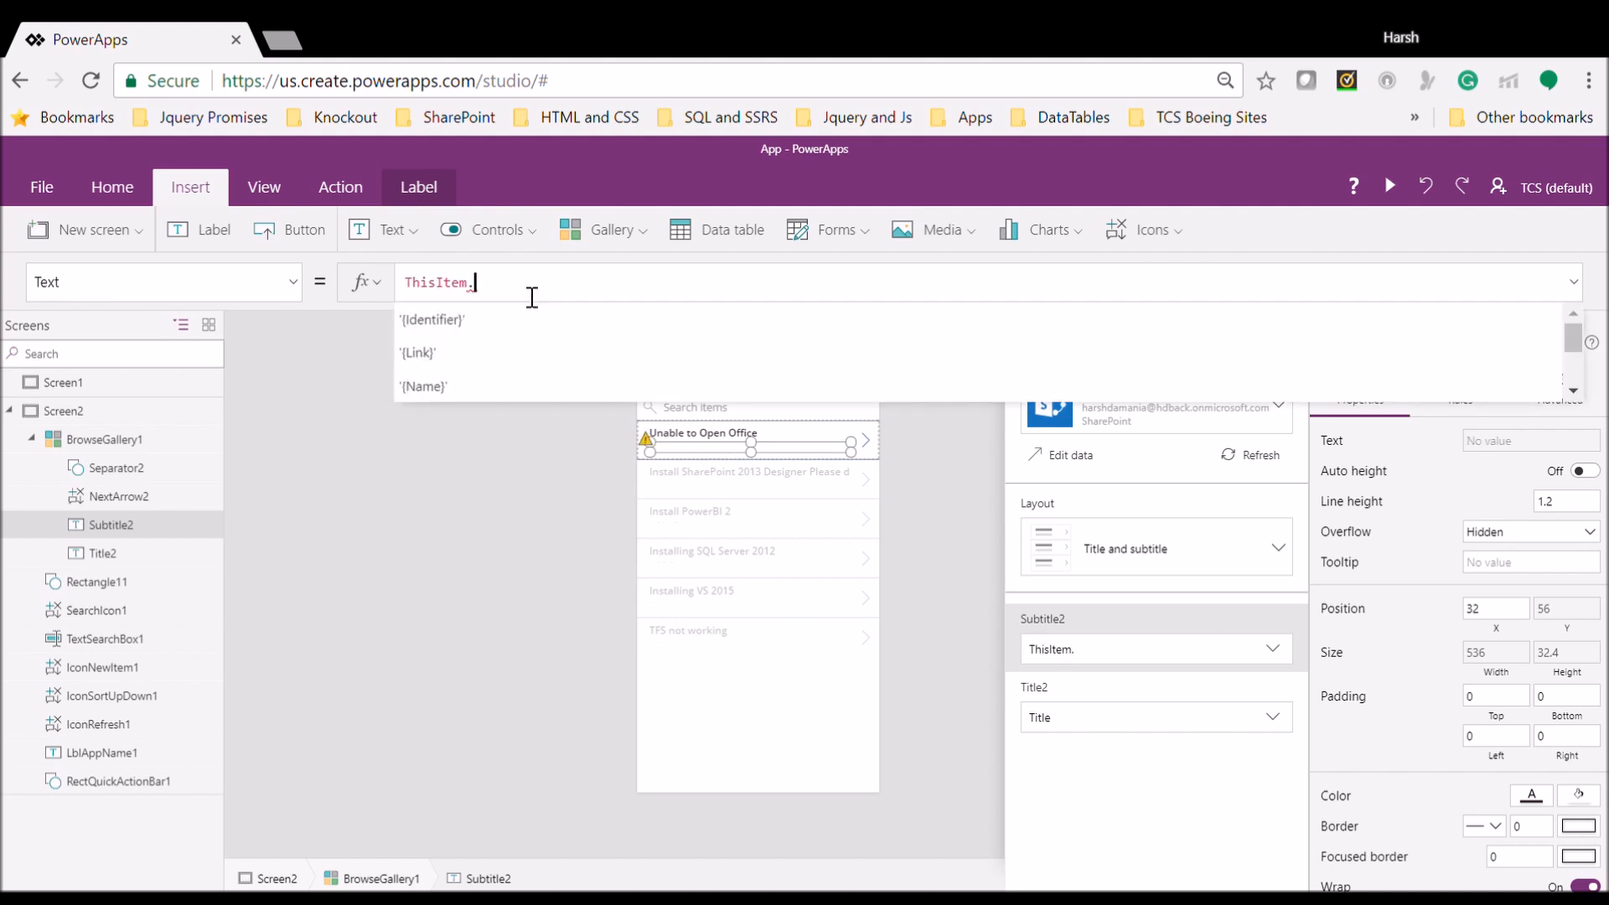
pyautogui.write('Prio')
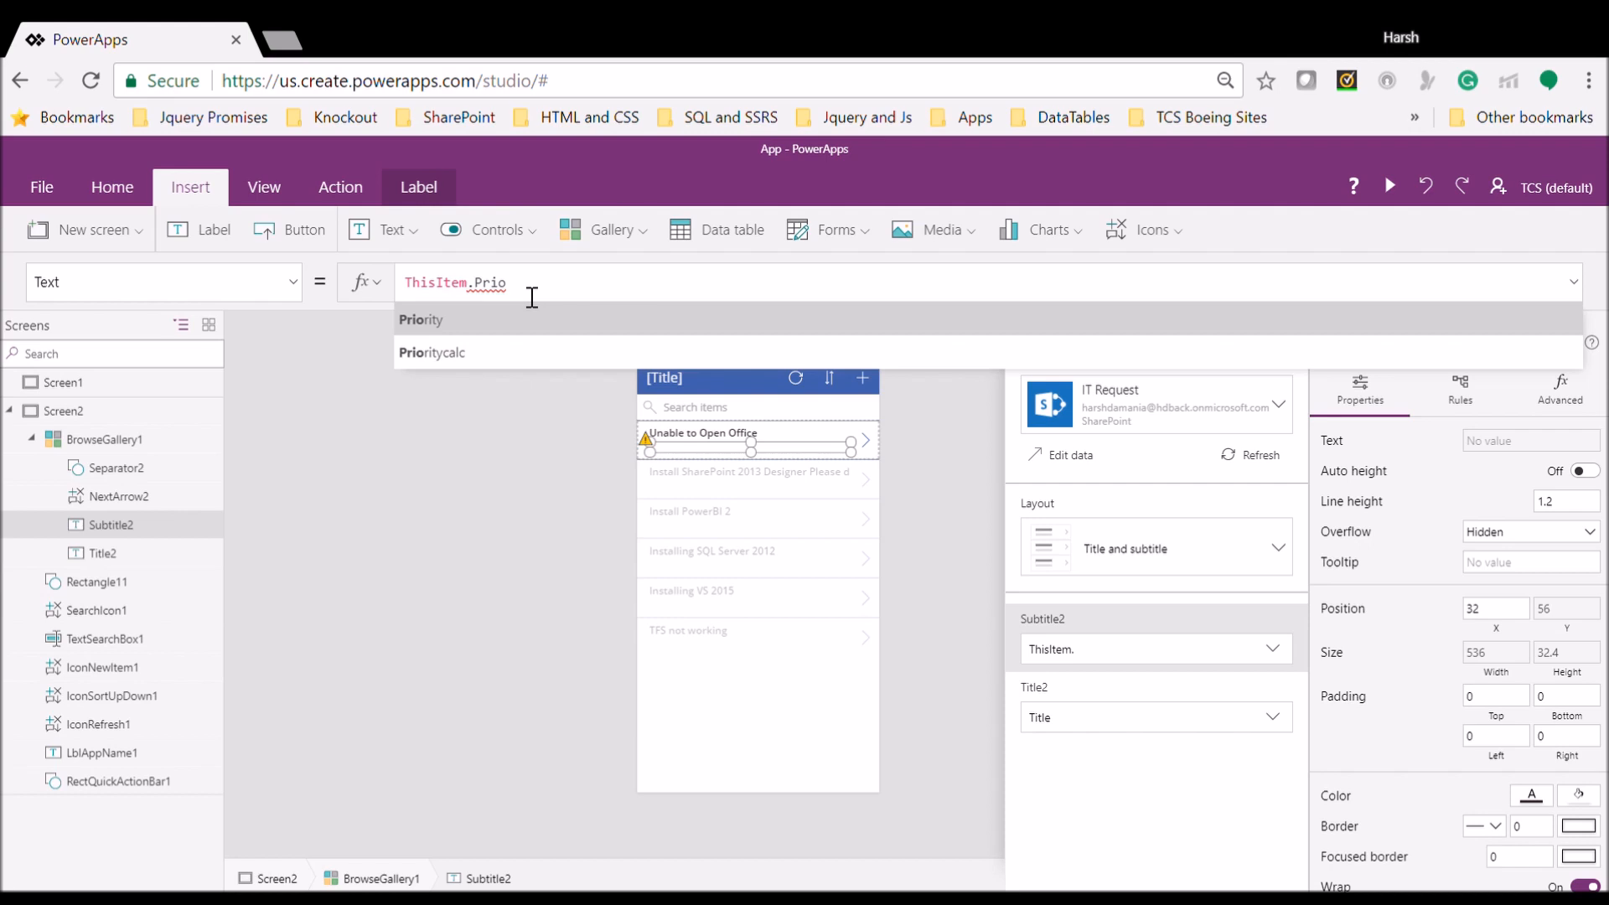
pyautogui.press('Tab')
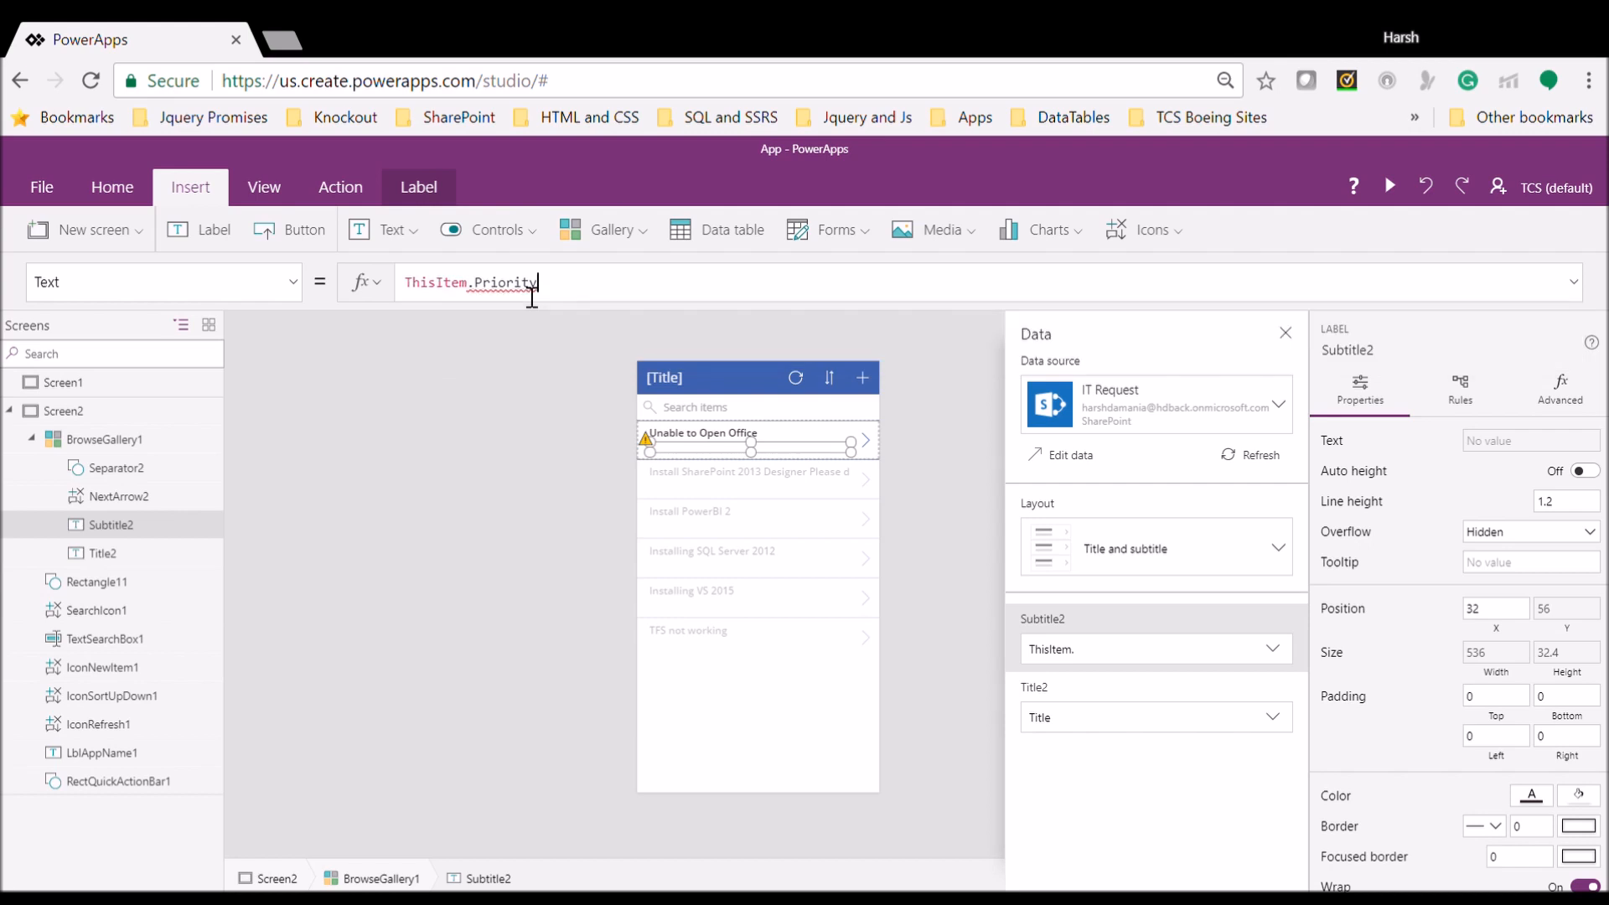
pyautogui.write('.V')
pyautogui.press('Tab')
pyautogui.click(916, 579)
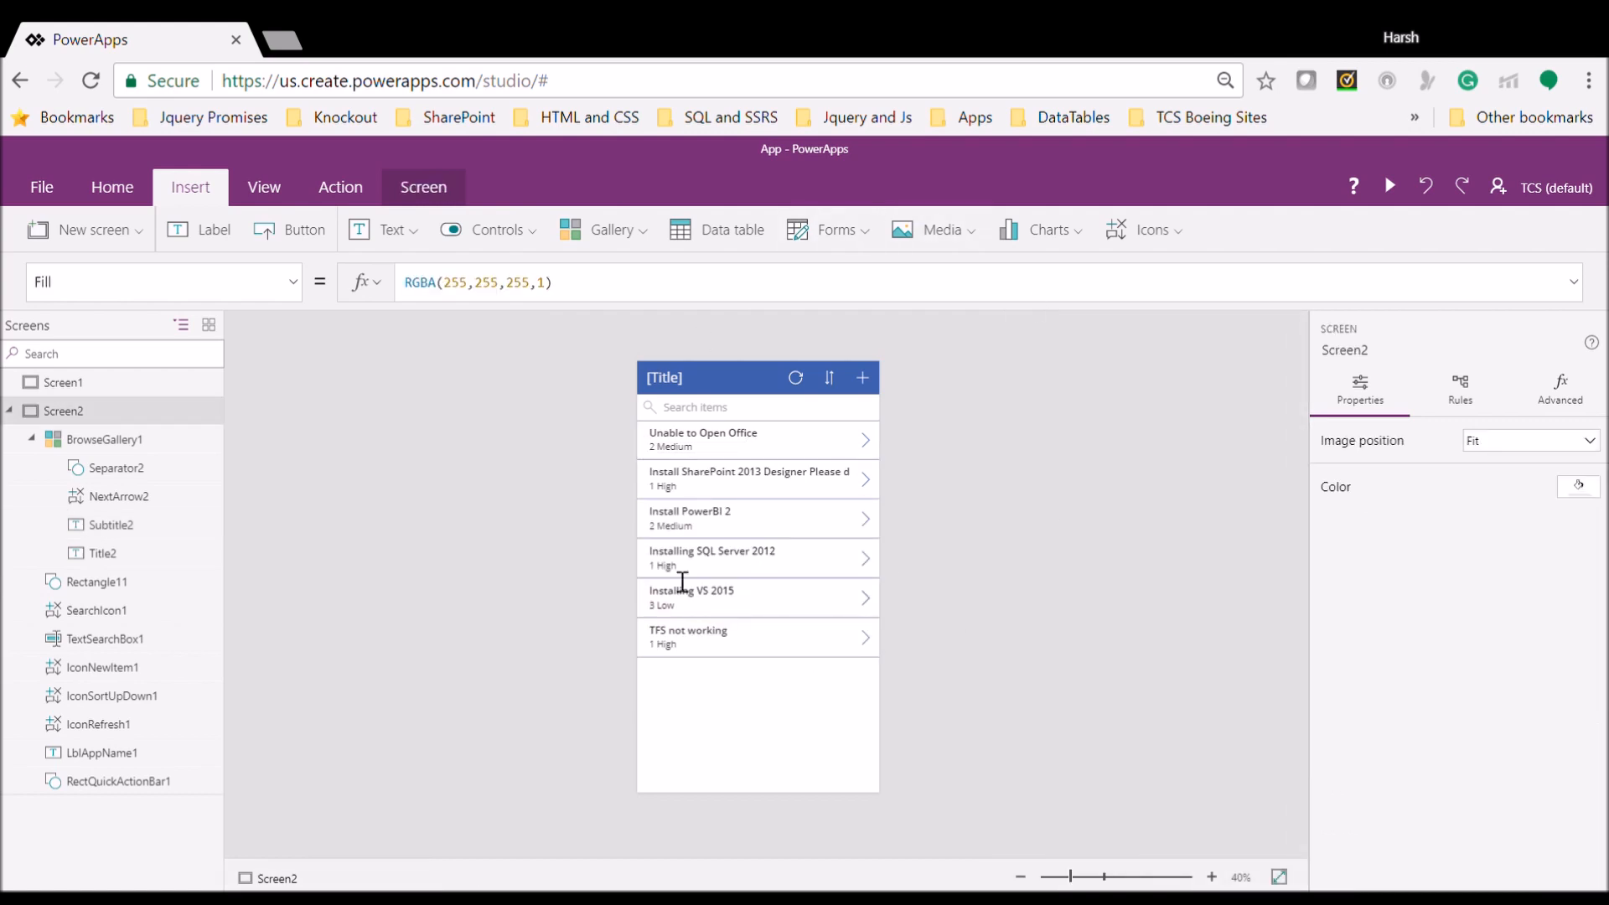
# Change the header label text of the list screen to "View Request"
pyautogui.click(667, 390)
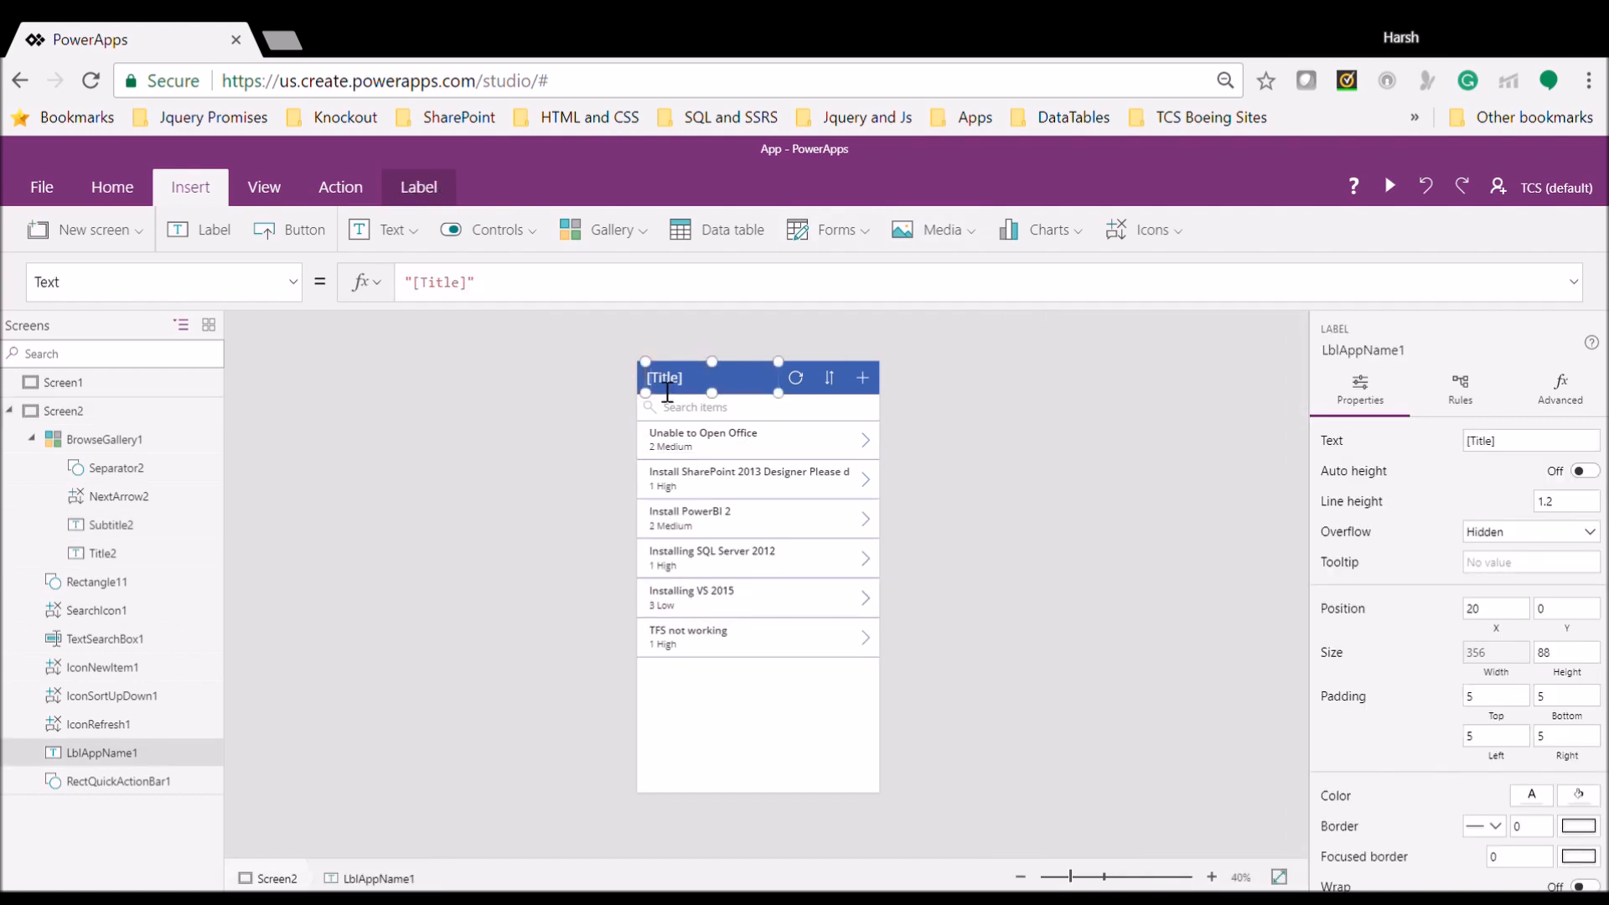
pyautogui.write('View Request')
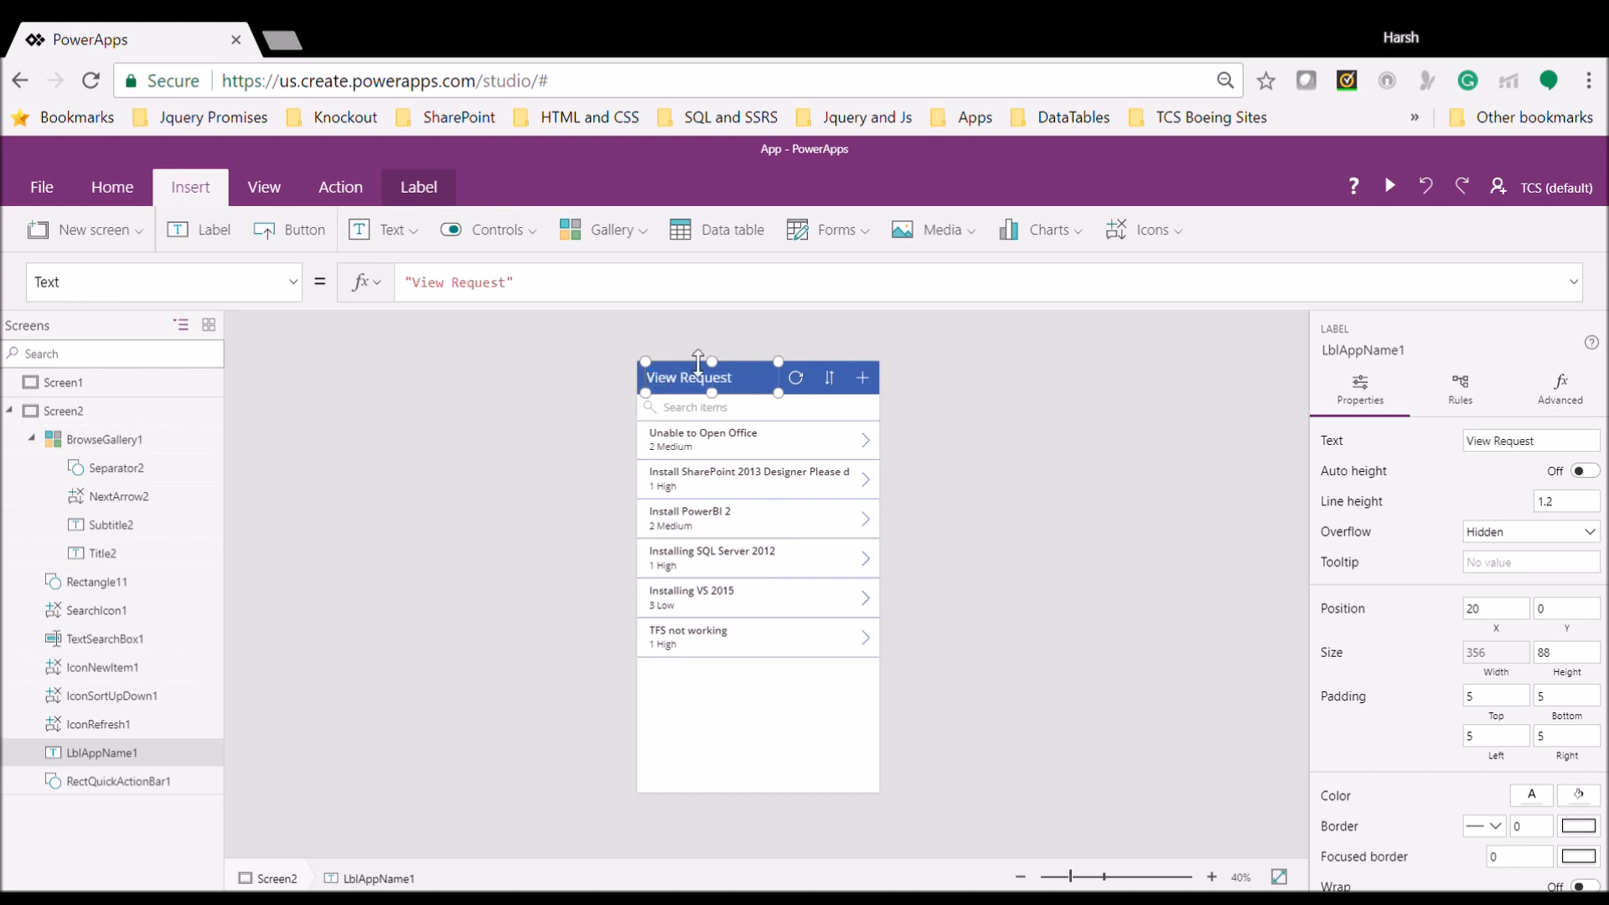
# Change the header label text of the list screen to "View All Request"
pyautogui.write('All')
pyautogui.click(976, 419)
# Make the header's refresh icon reload the data source by setting its OnSelect formula to Refresh('IT Request')
pyautogui.click(810, 386)
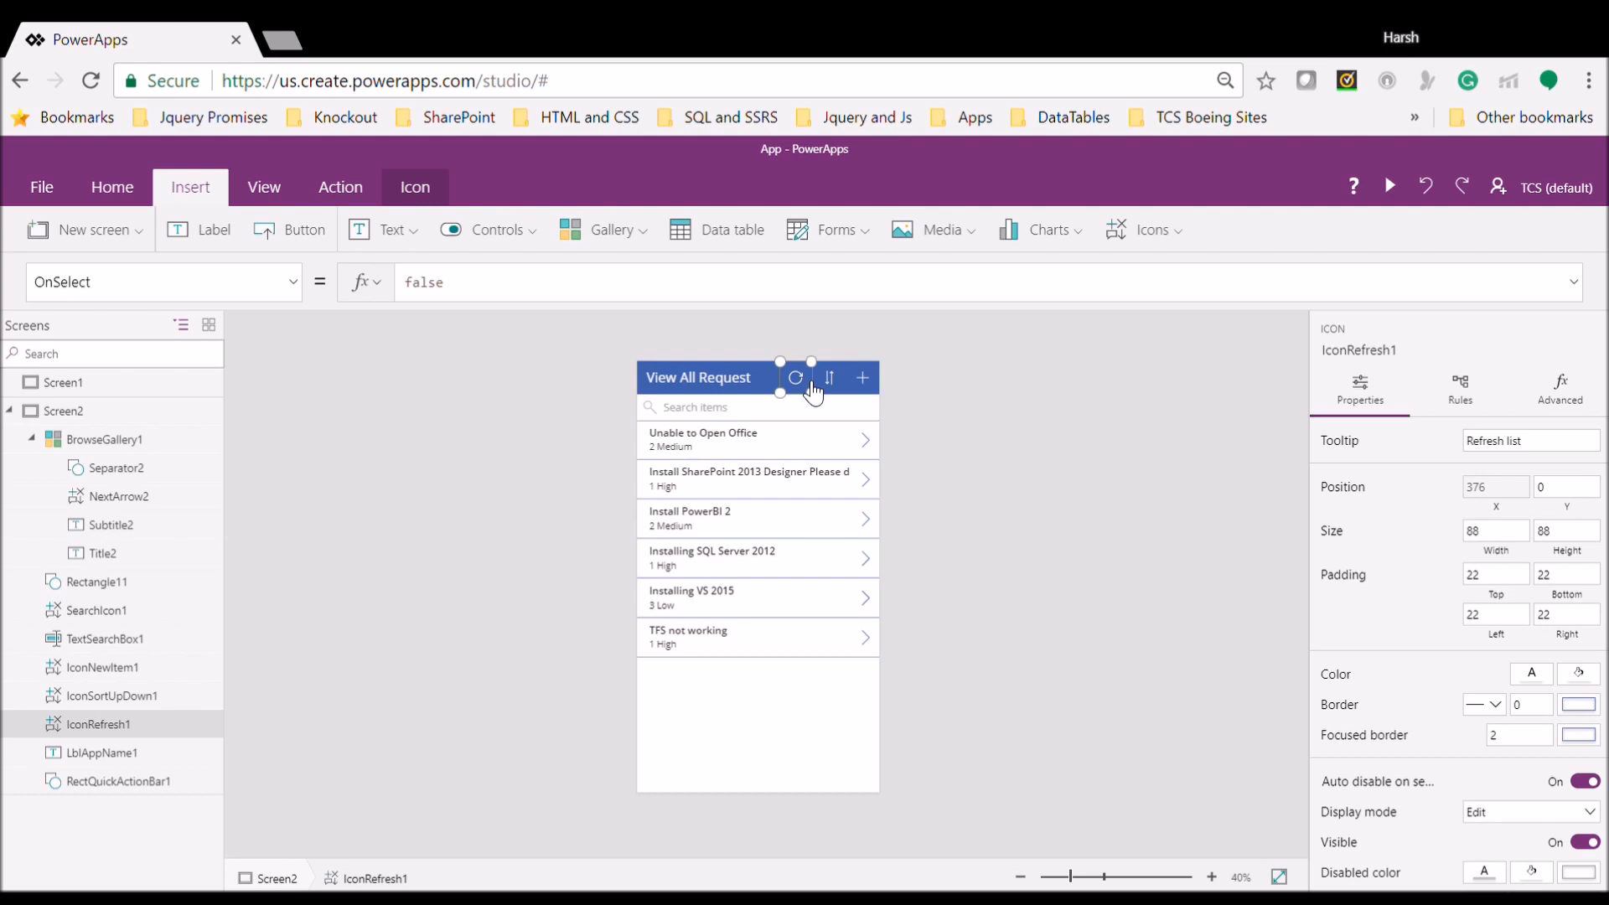
pyautogui.click(292, 282)
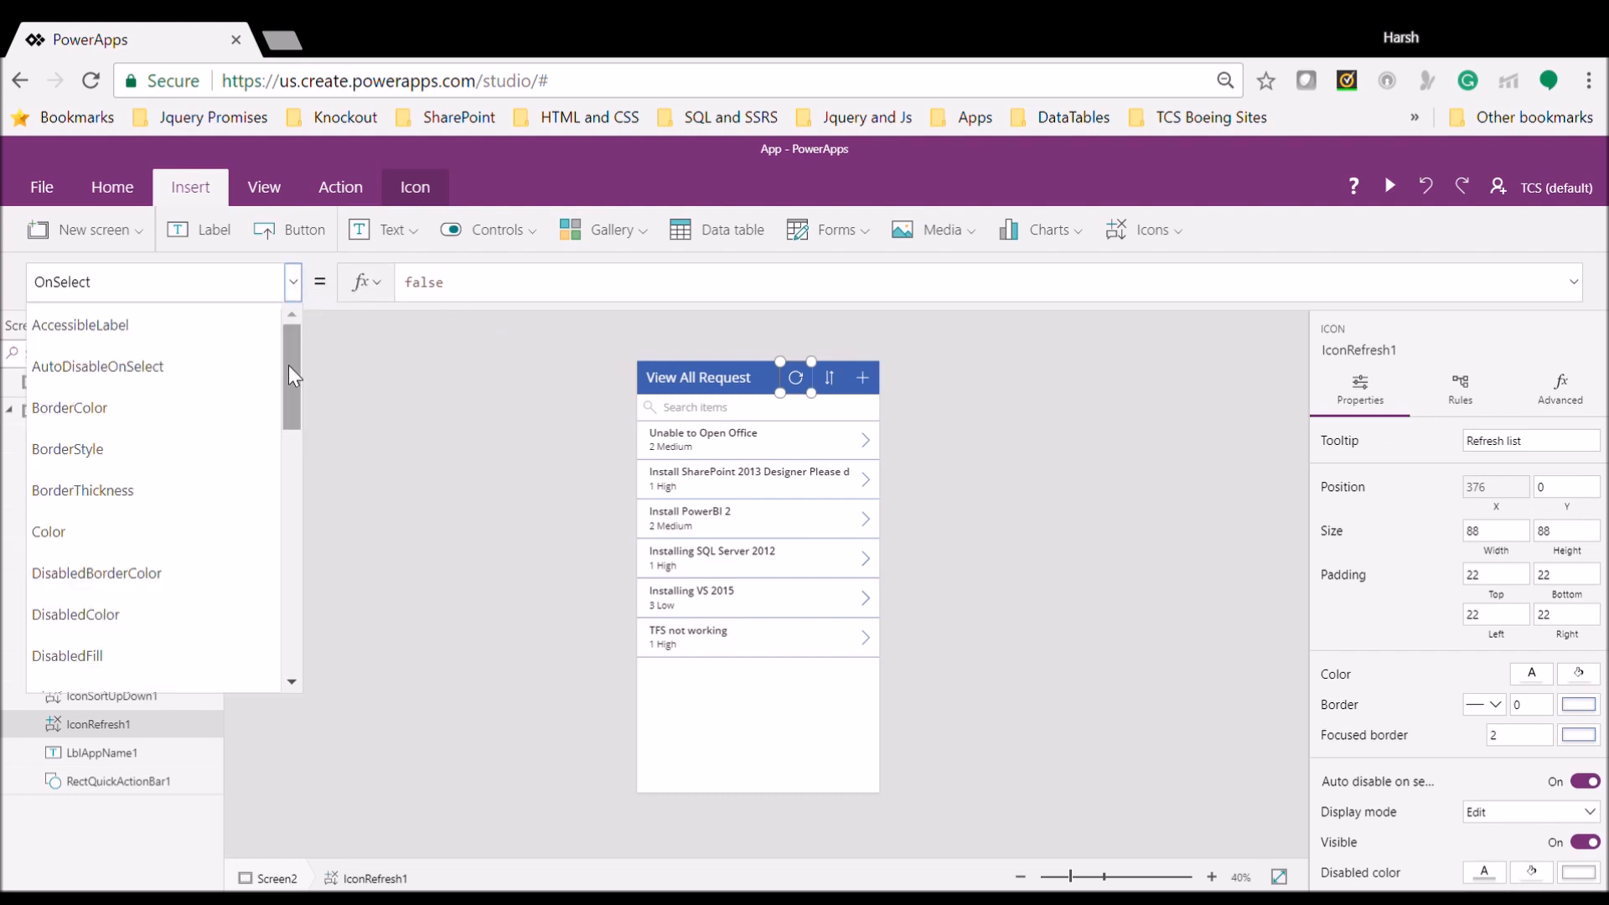
pyautogui.moveTo(295, 389); pyautogui.dragTo(299, 530)
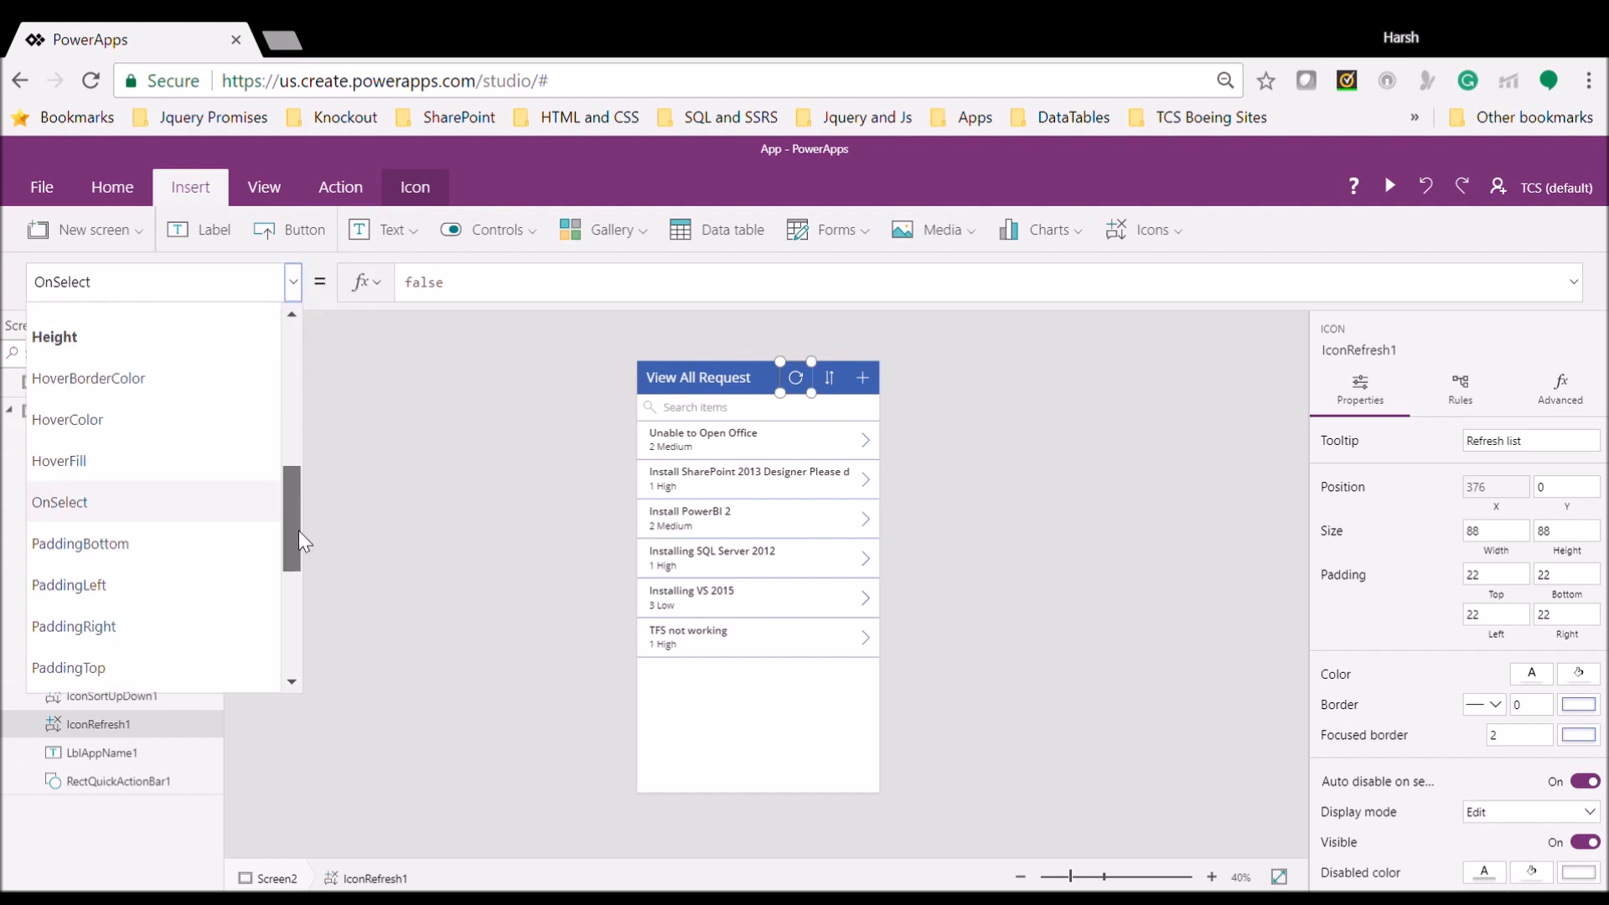
pyautogui.click(190, 501)
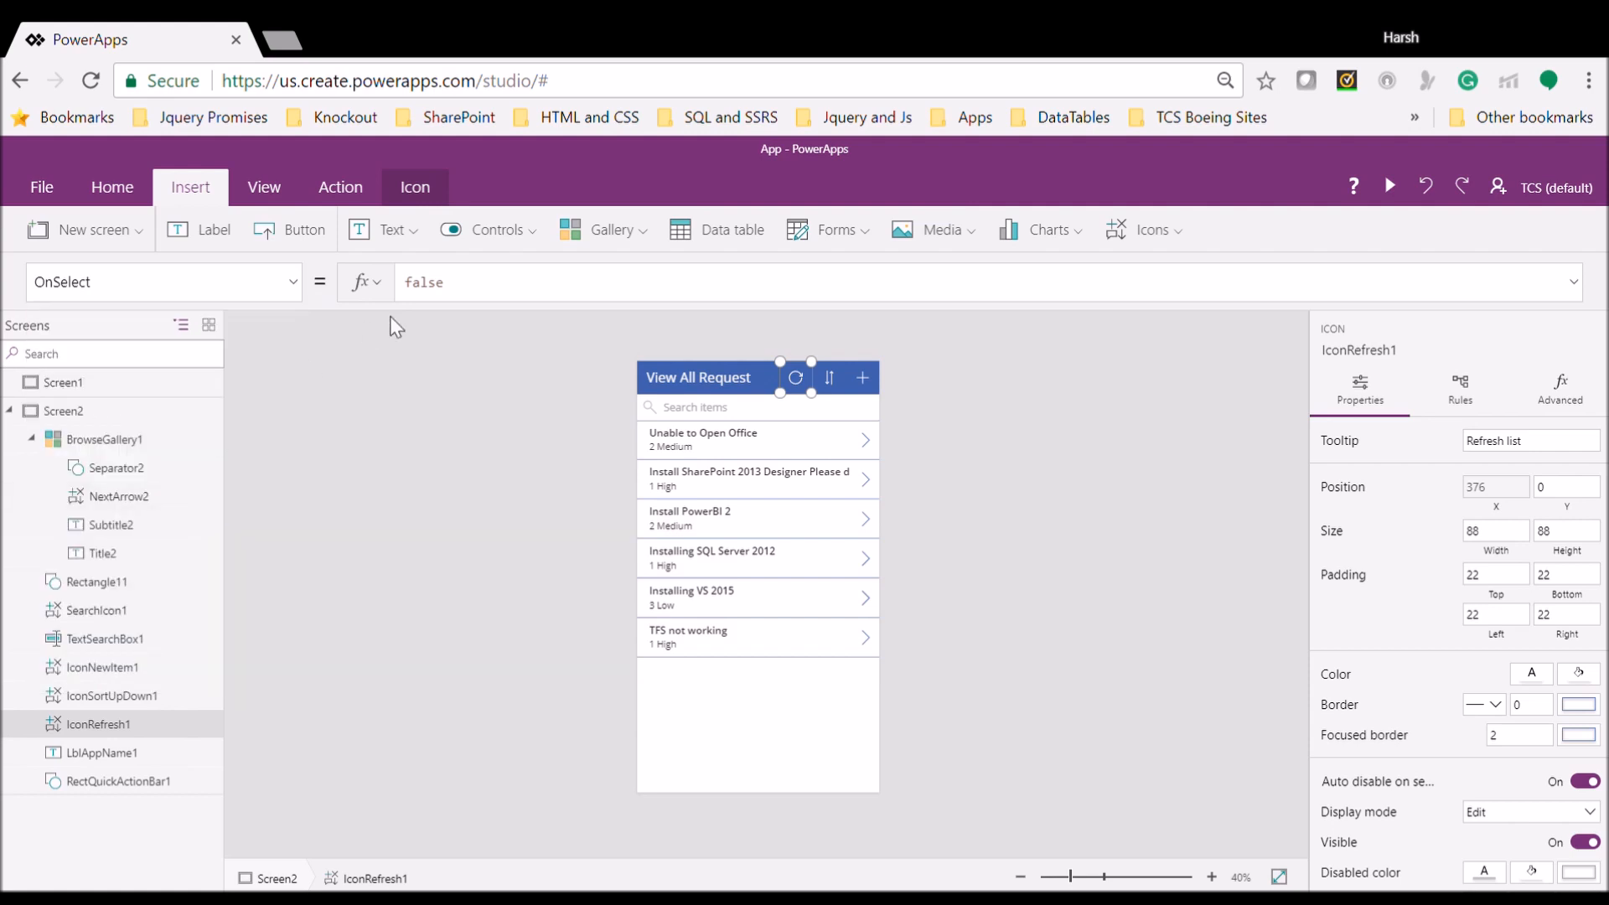
pyautogui.doubleClick(440, 286)
pyautogui.write('Re')
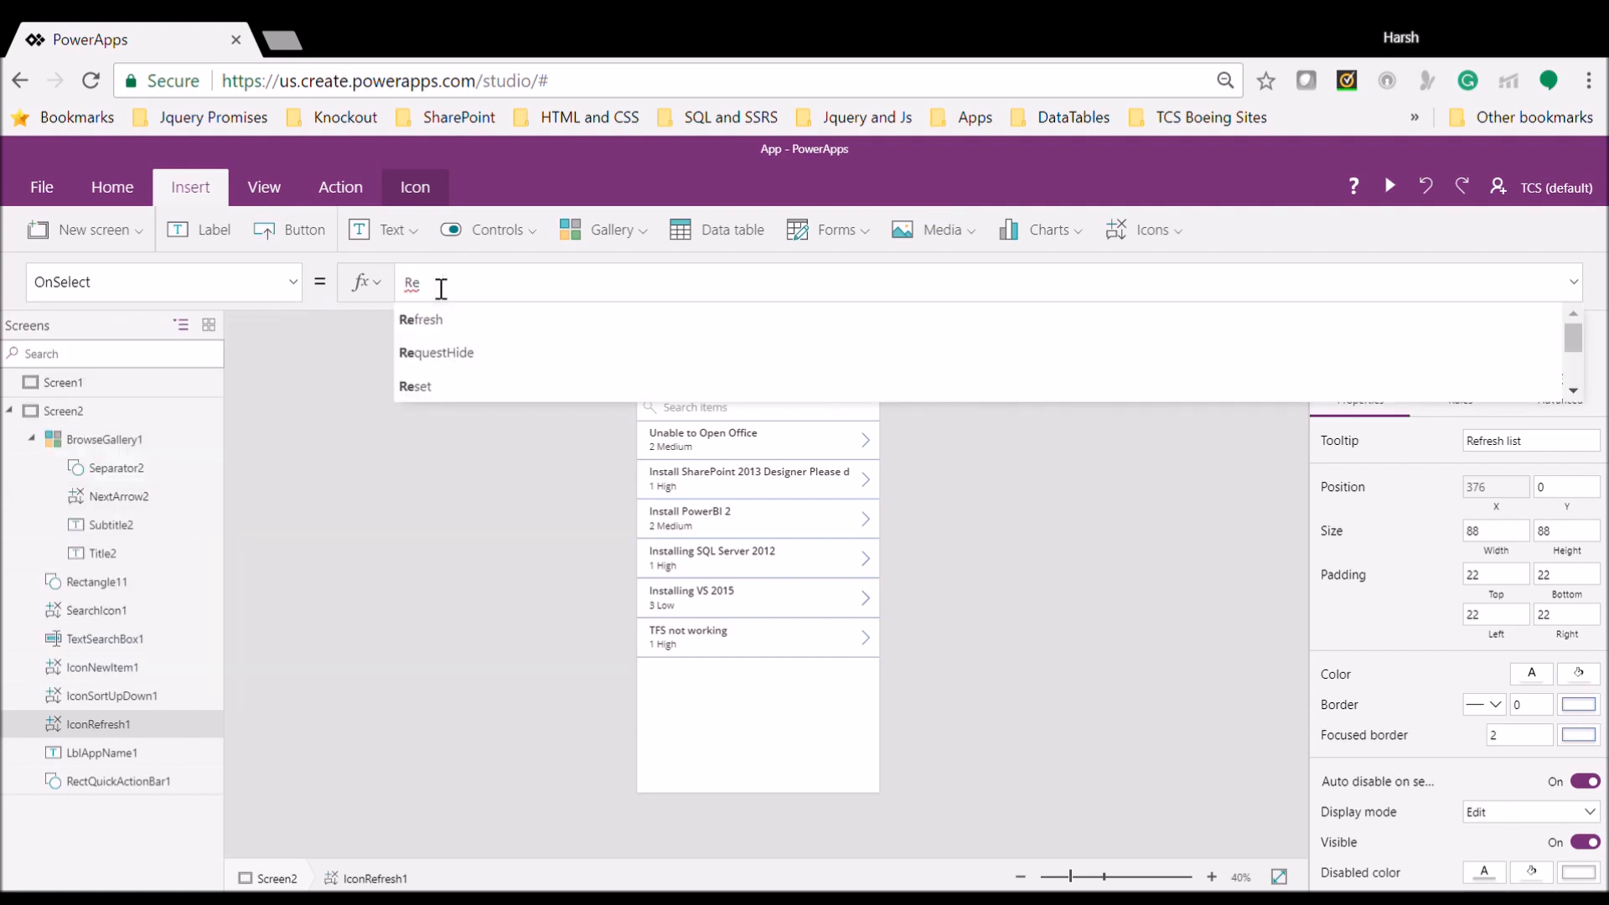
pyautogui.press('Tab')
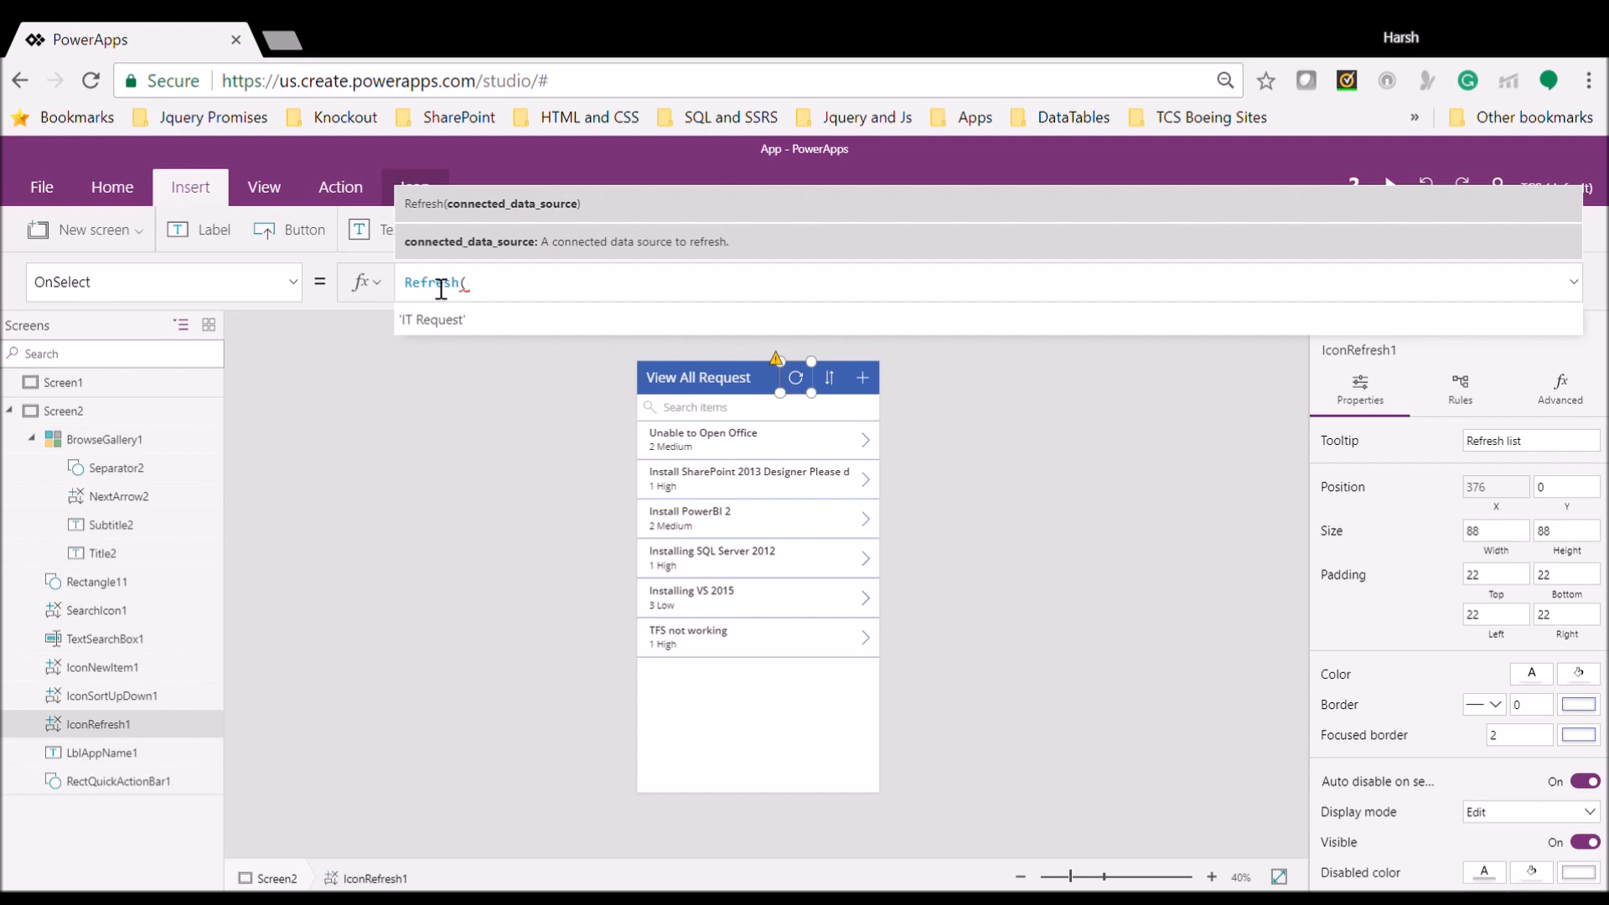
pyautogui.write("''IT")
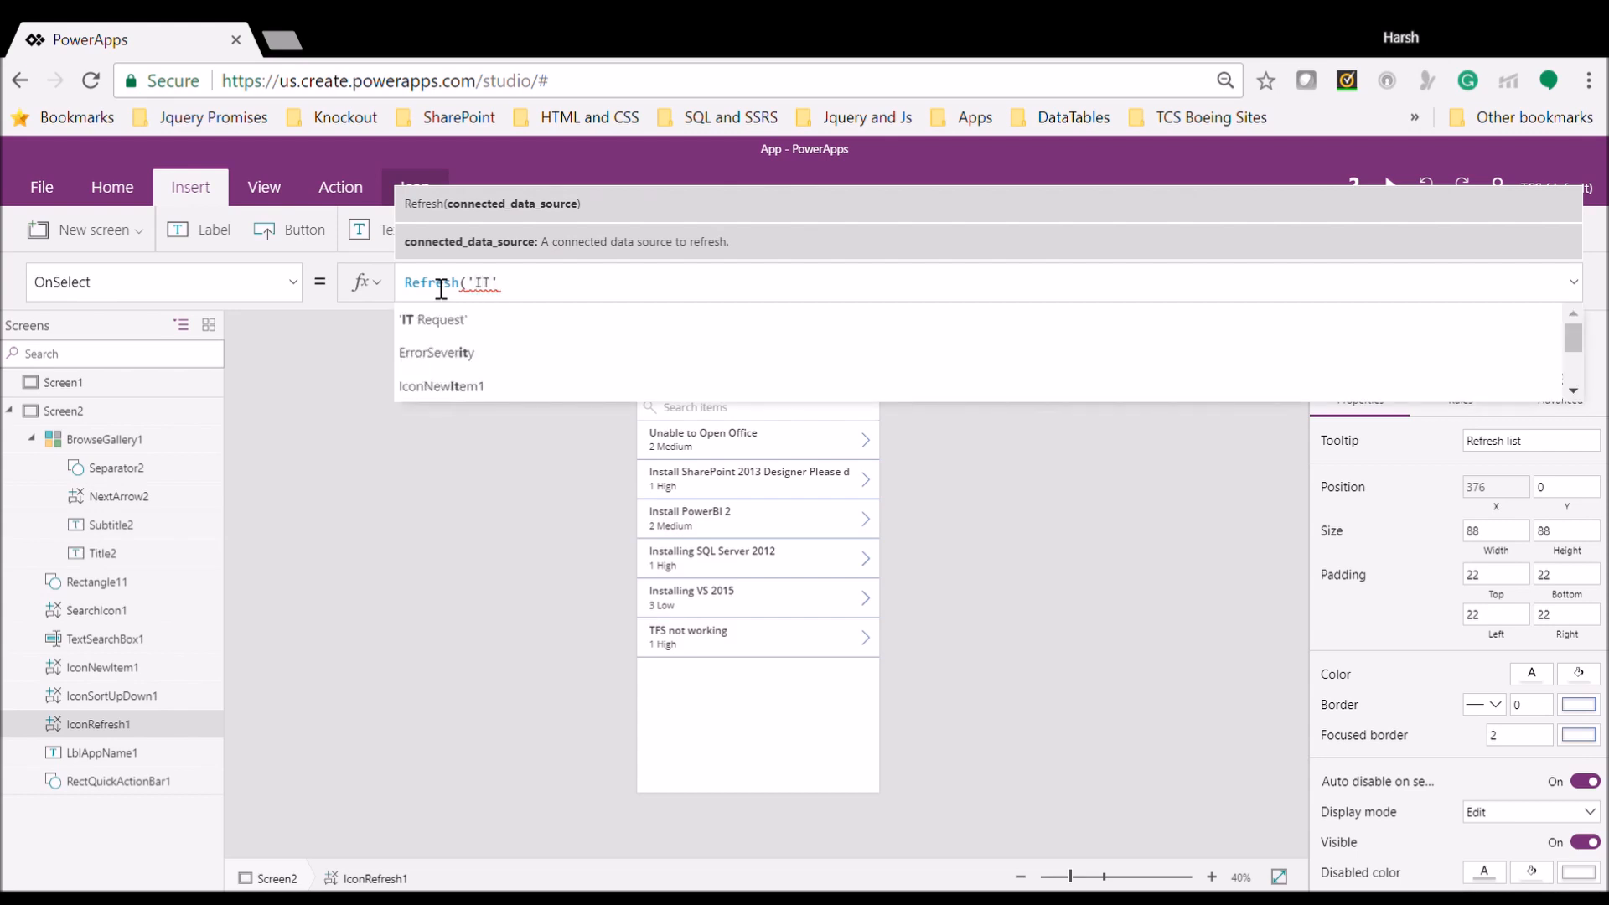
pyautogui.press('Tab')
pyautogui.write(')')
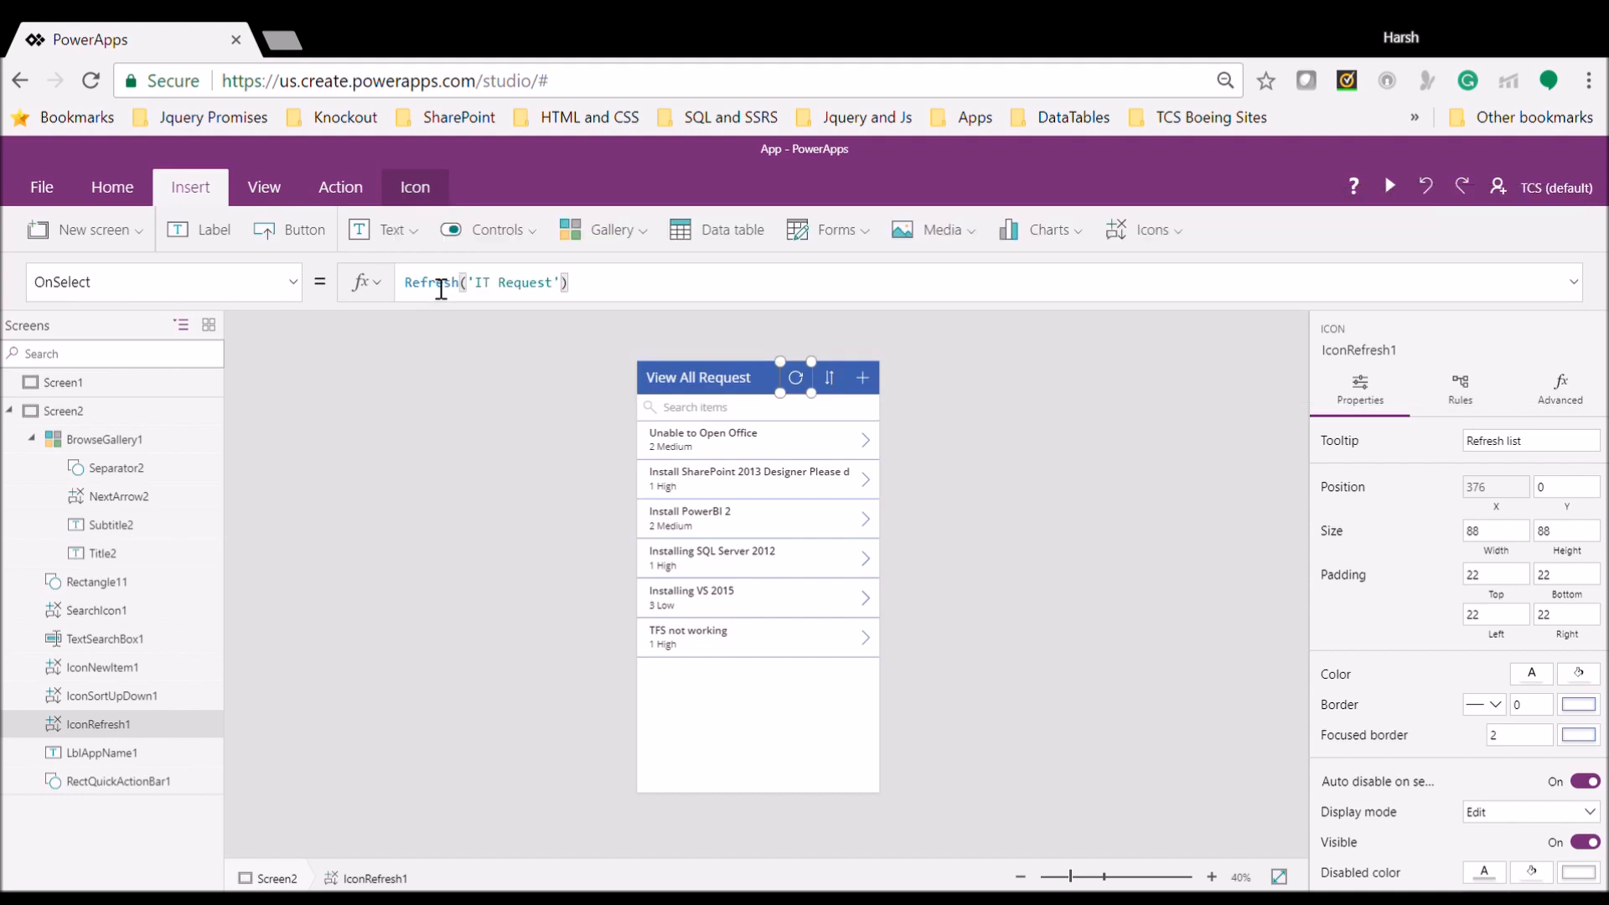
pyautogui.hotkey('ctrl', 'a')
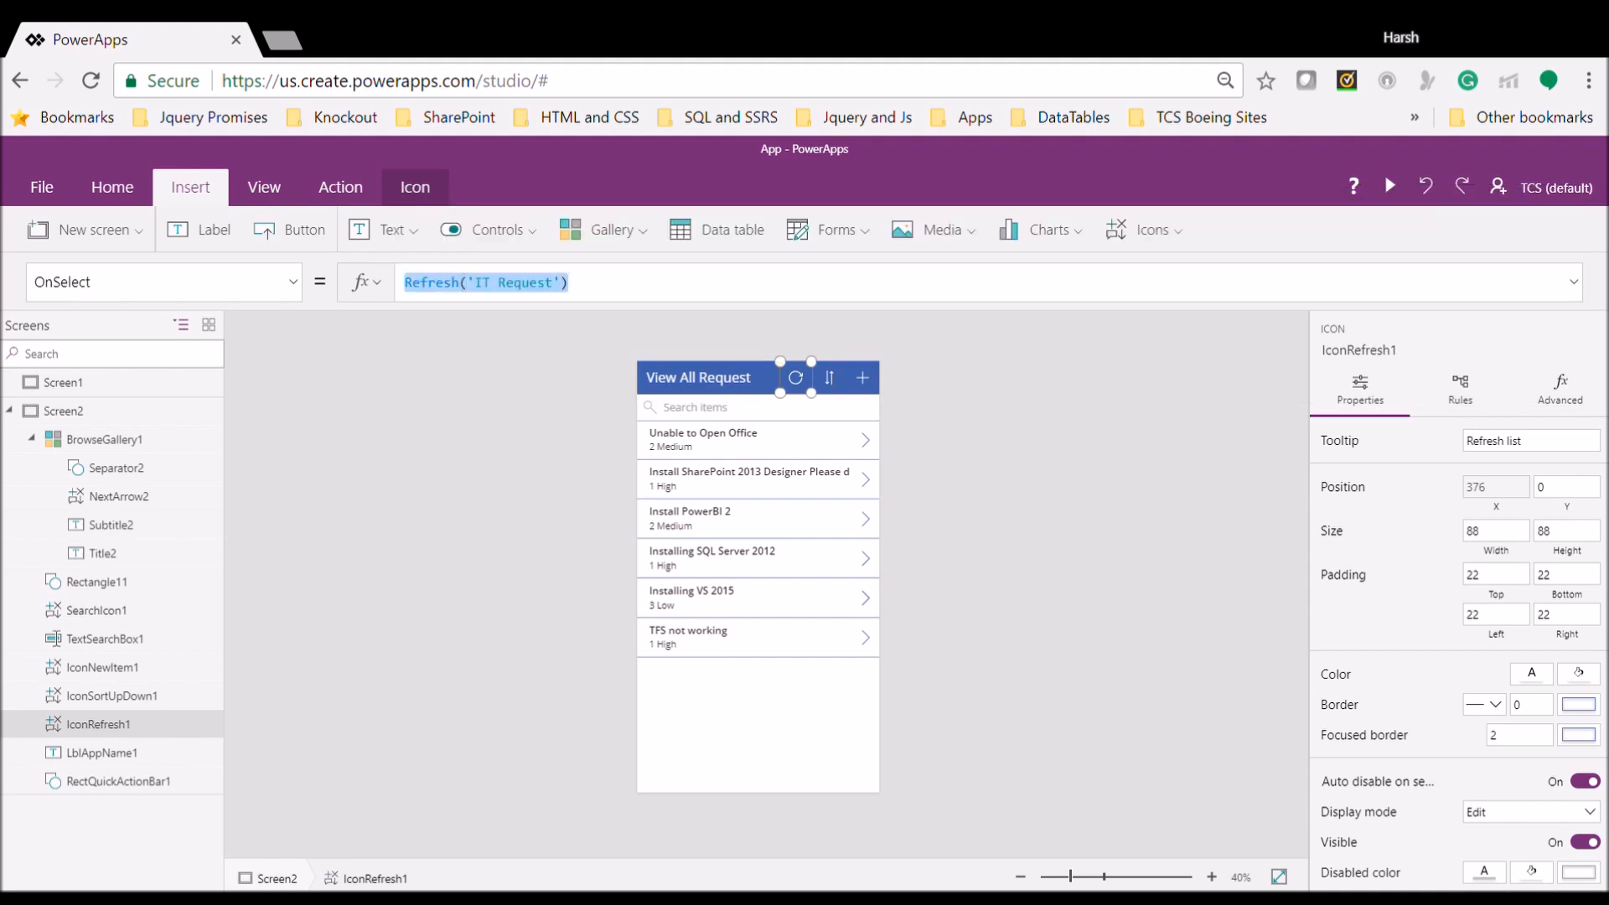
pyautogui.click(587, 699)
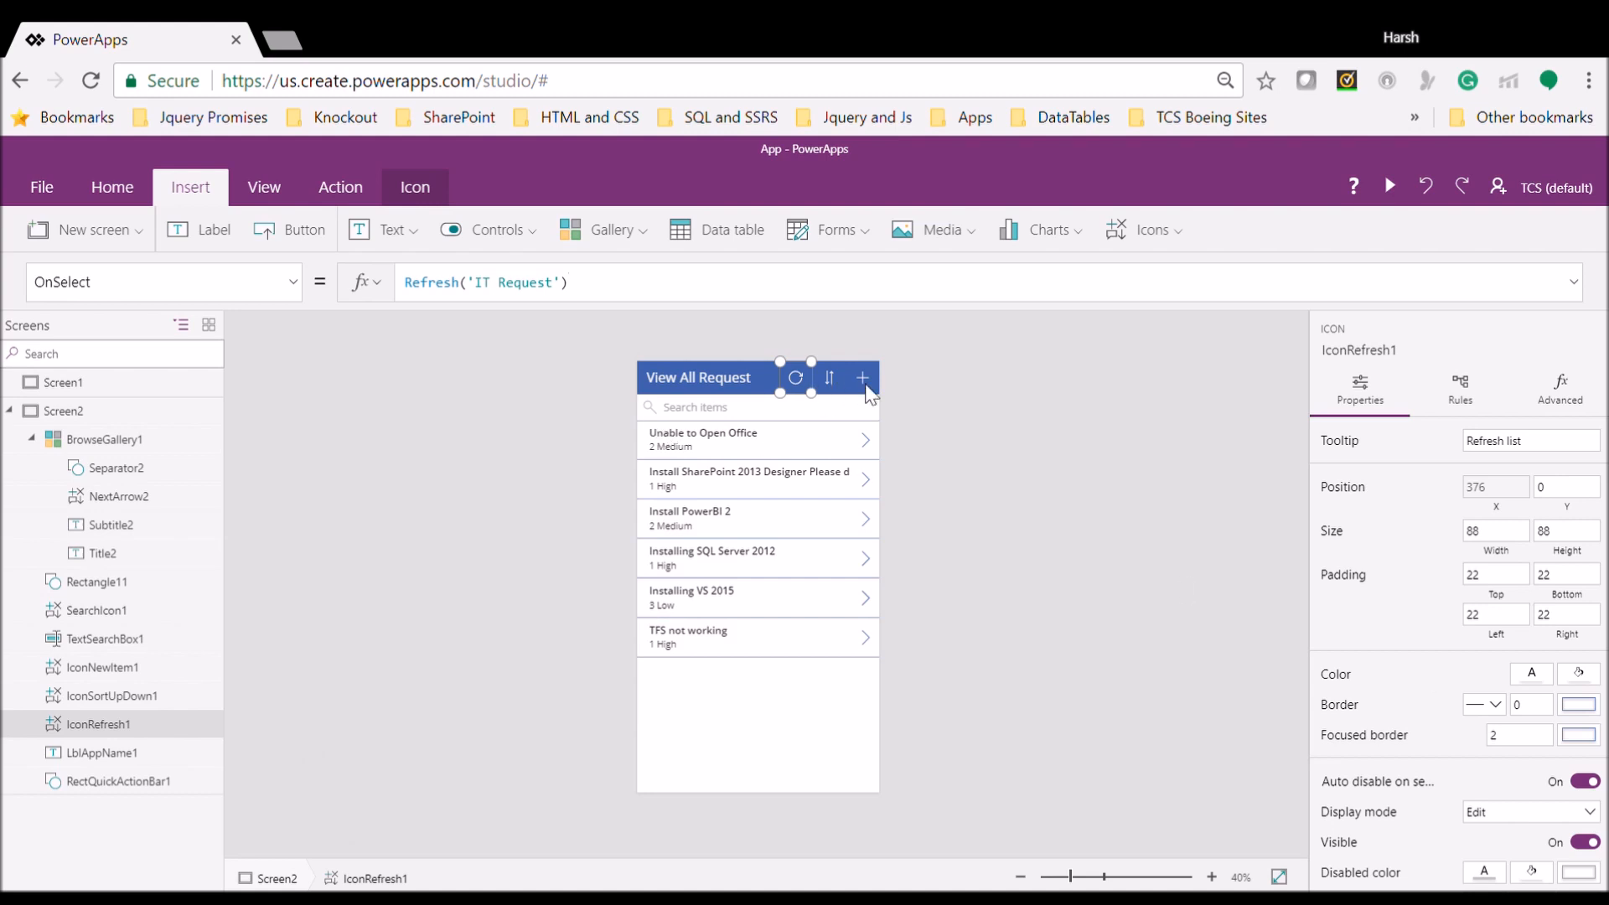
pyautogui.click(907, 635)
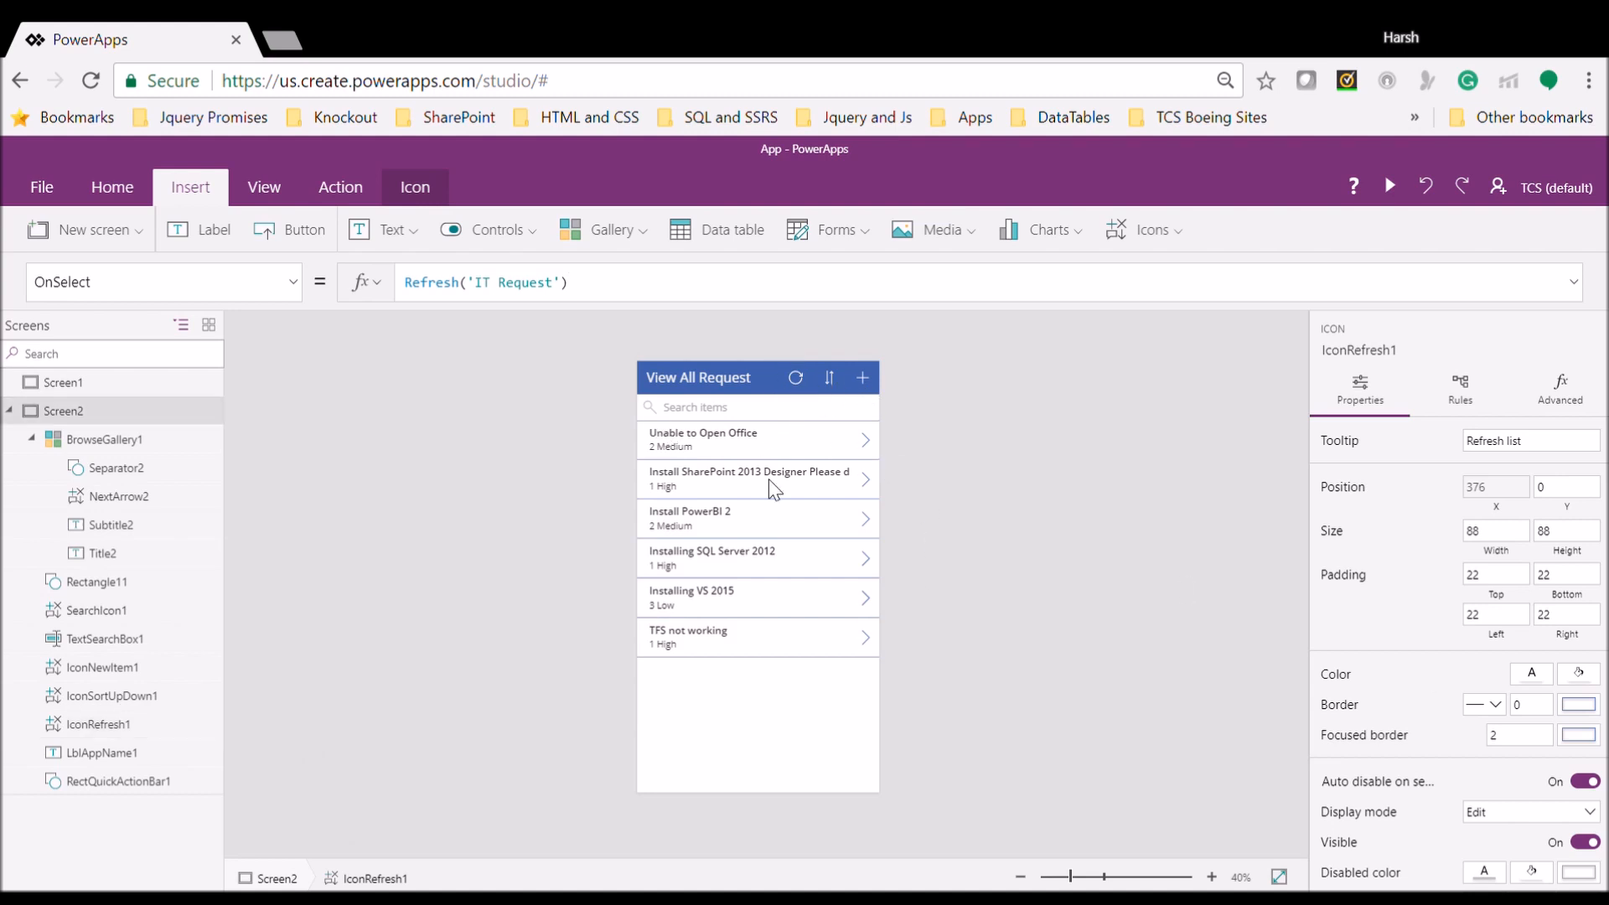
# Replace the browse gallery's Items formula with SortByColumns(Search('IT Request', TextSearchBox1.Text, "SampleText"), "SampleText", If(SortDescending1, SortOrder.Descending, SortOrder.Ascending))
pyautogui.click(877, 662)
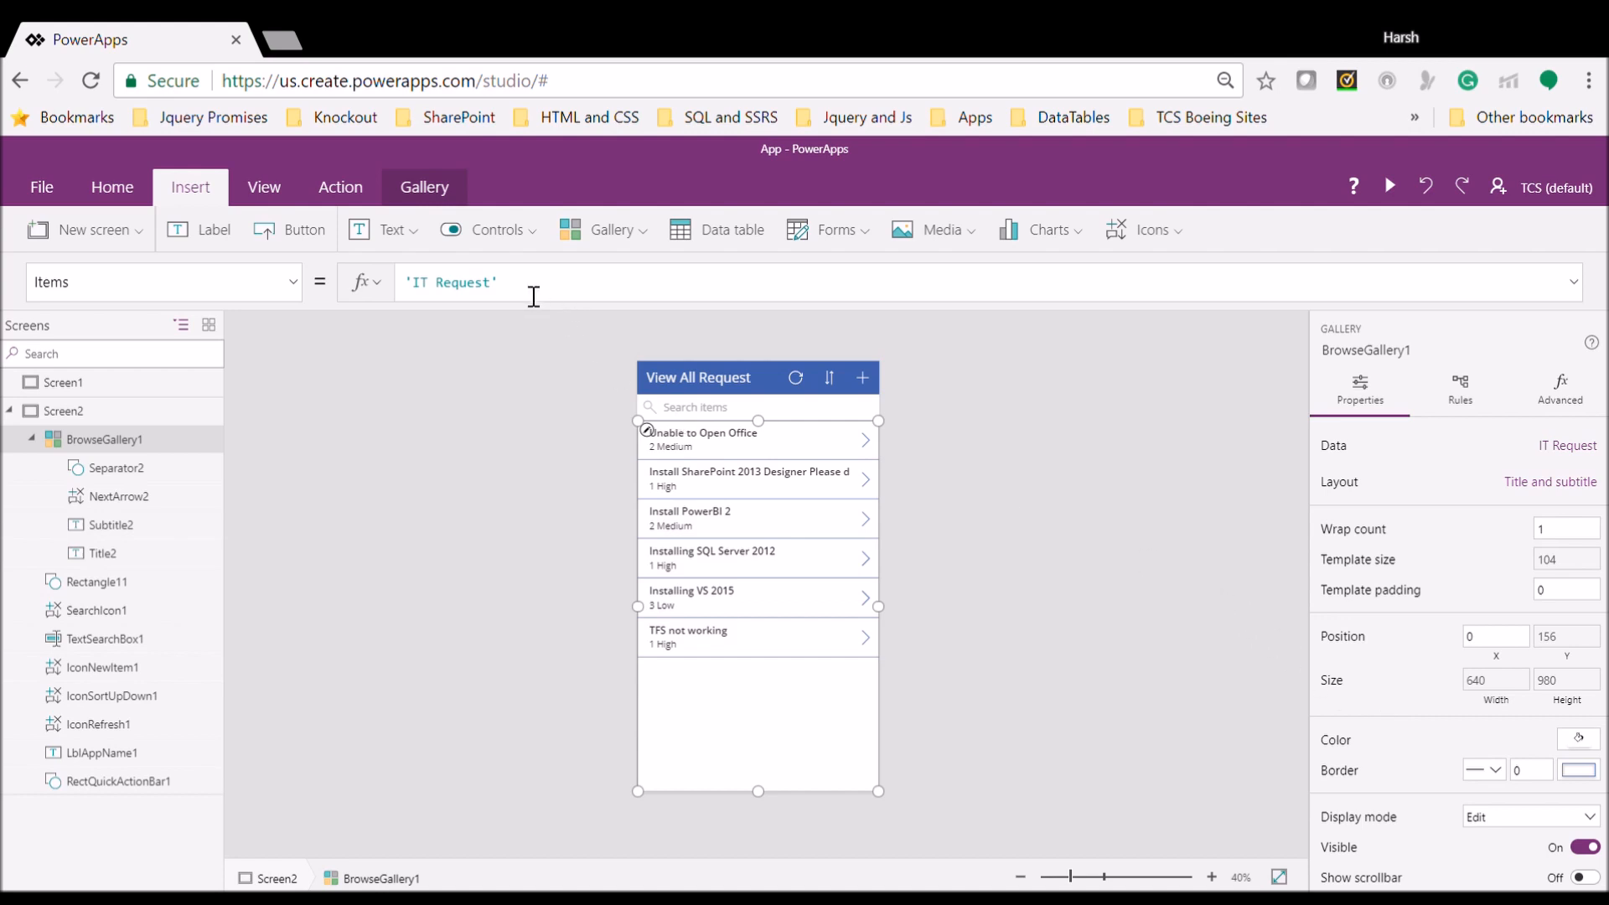
pyautogui.moveTo(511, 283); pyautogui.dragTo(321, 287)
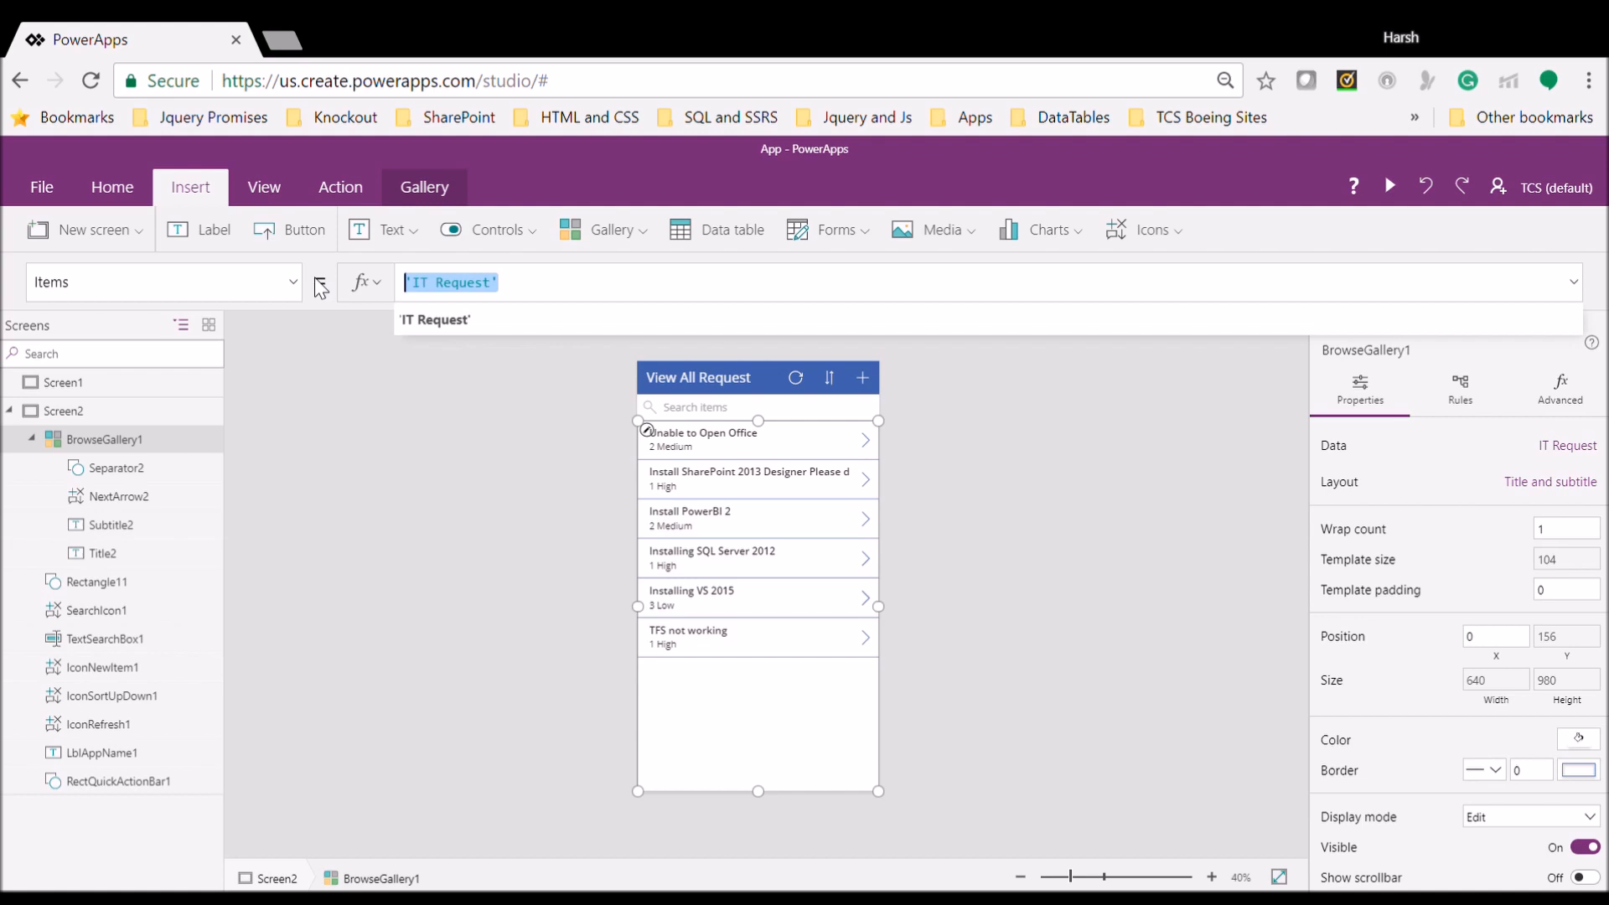
pyautogui.write('SortByColumns(Search(CustomGallerySample, TextSearchBox1.Text, "SampleText"), "SampleText", If(SortDescending1, SortOrder.Descending, SortOrder.Ascending))')
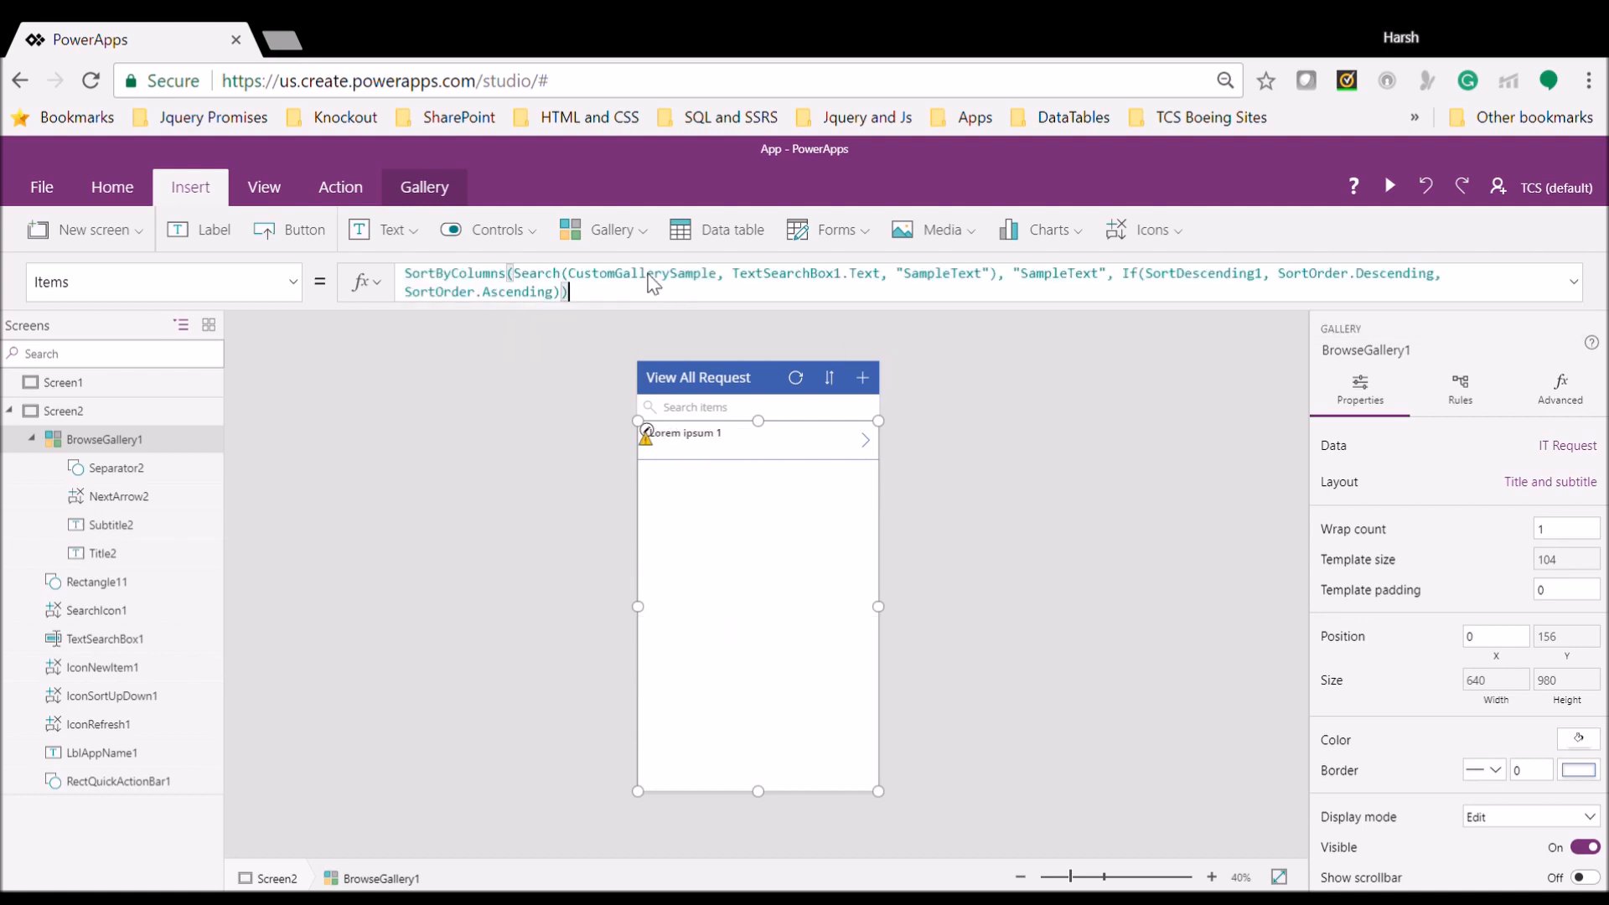
pyautogui.click(651, 282)
pyautogui.doubleClick(652, 281)
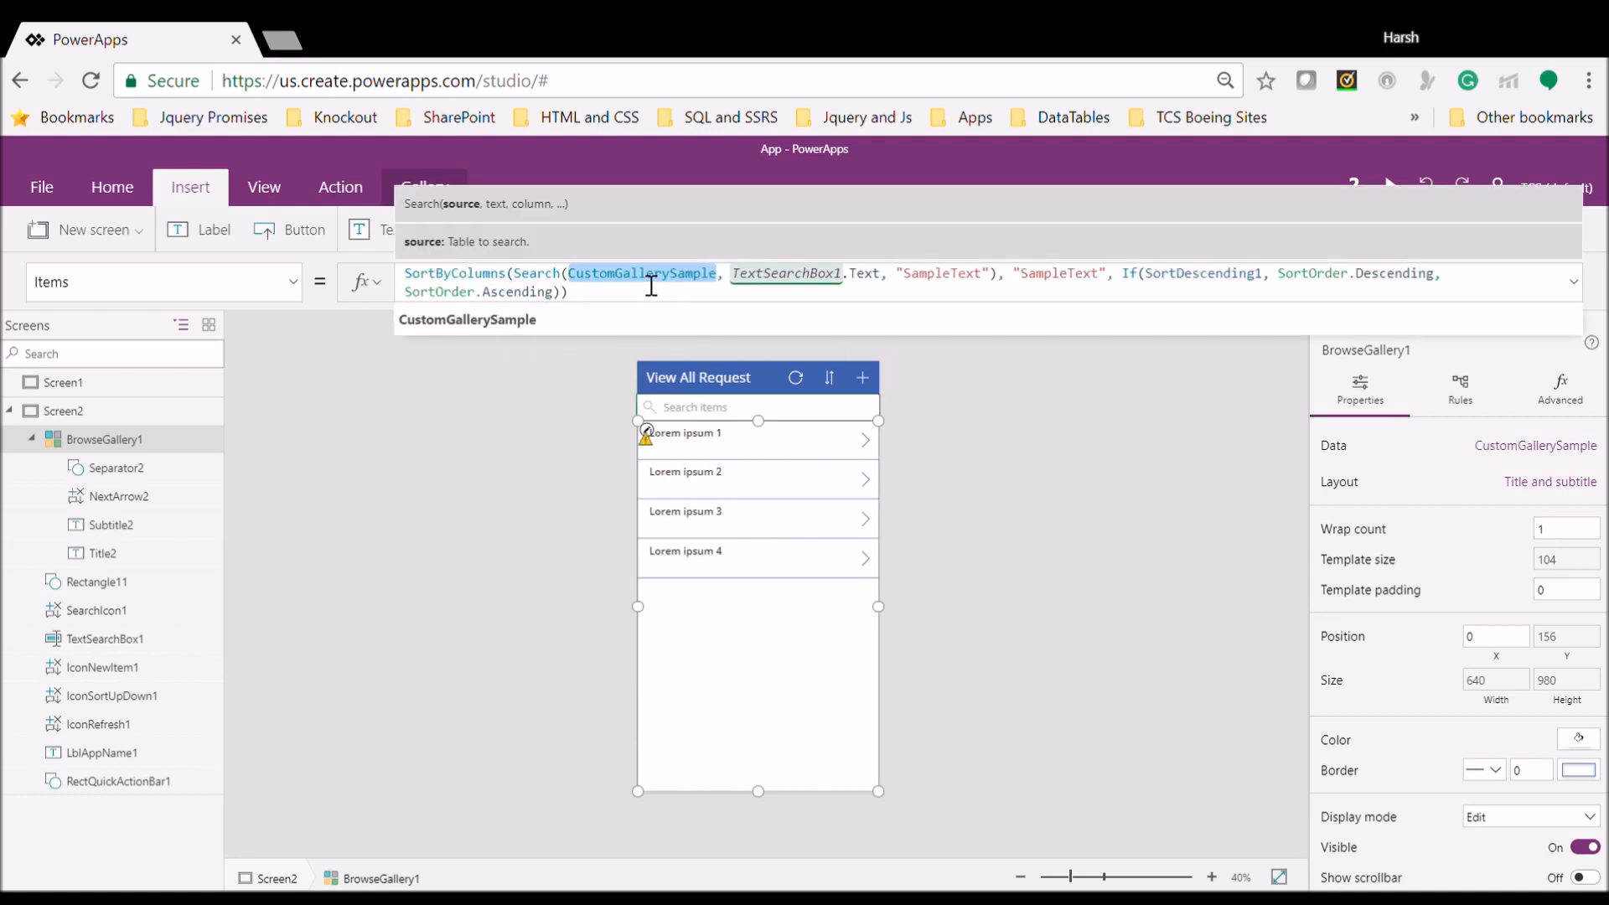
pyautogui.write('IT')
pyautogui.press('Tab')
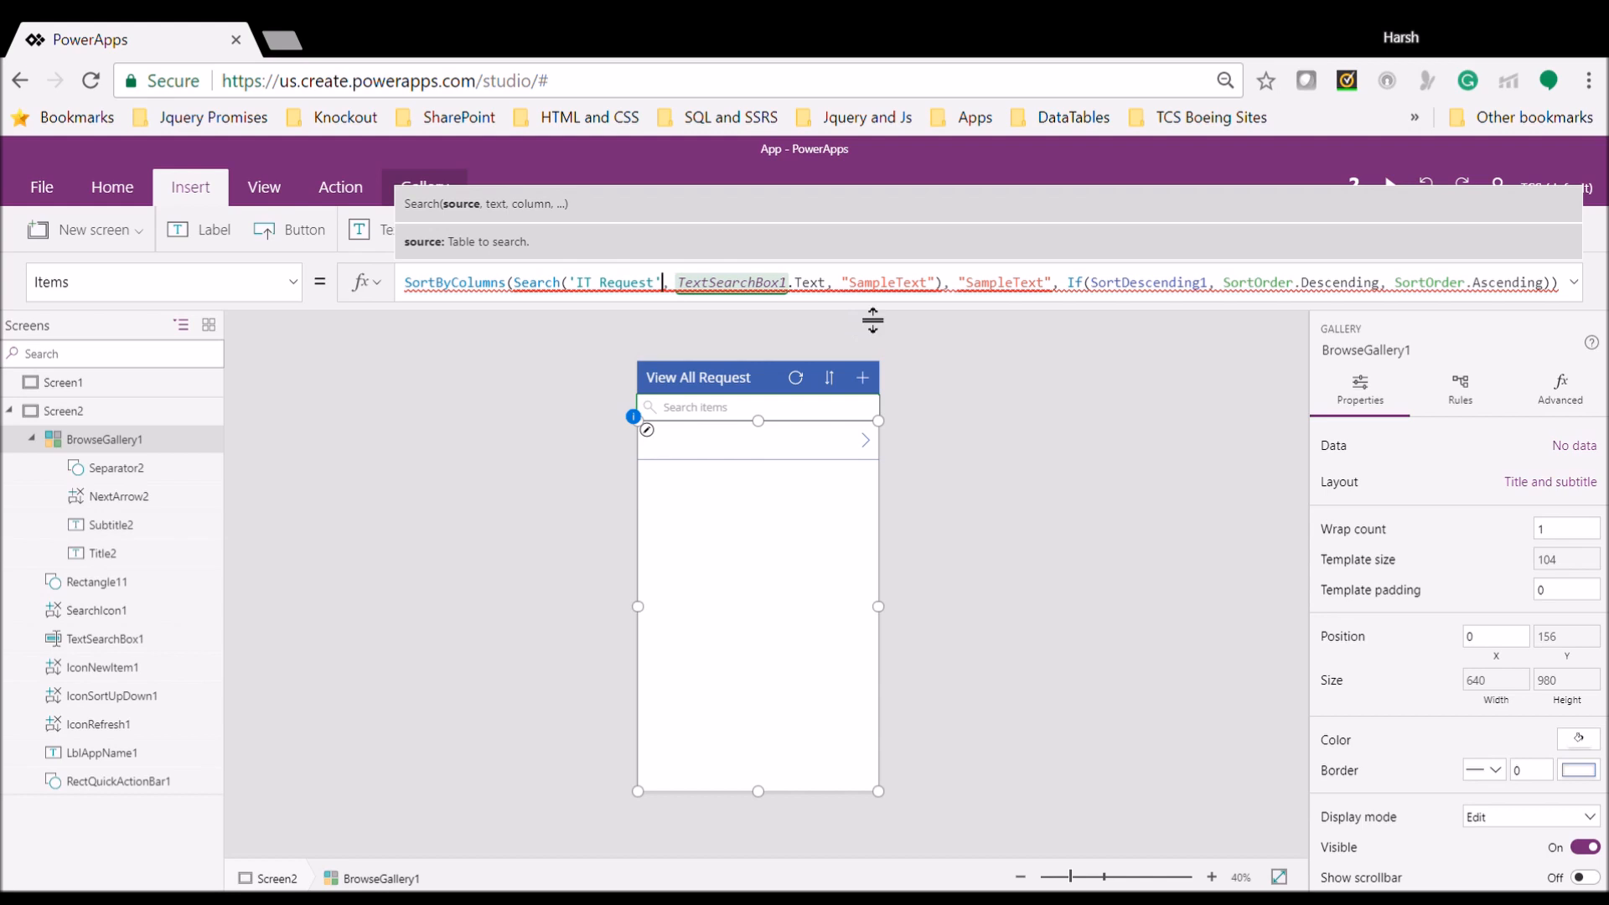
# Set both the search column and the sort column in the gallery's Items formula to "Title"
pyautogui.moveTo(872, 319)
pyautogui.mouseDown()
pyautogui.moveTo(876, 417)
pyautogui.moveTo(909, 295)
pyautogui.moveTo(854, 300)
pyautogui.mouseUp()
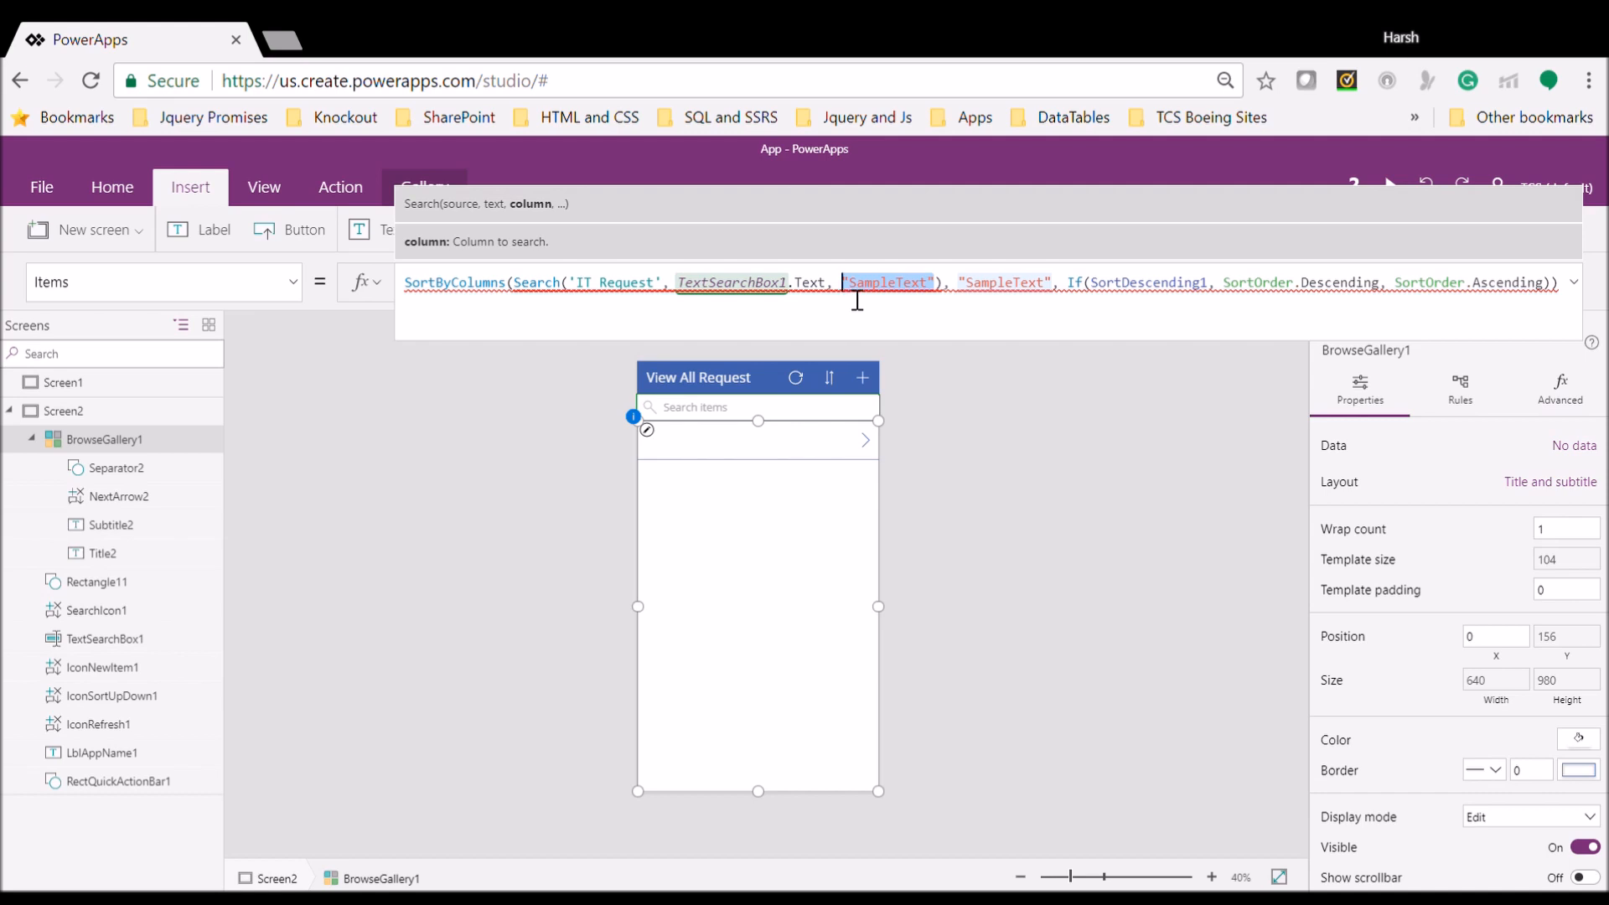
pyautogui.press('BackSpace')
pyautogui.write('Tit')
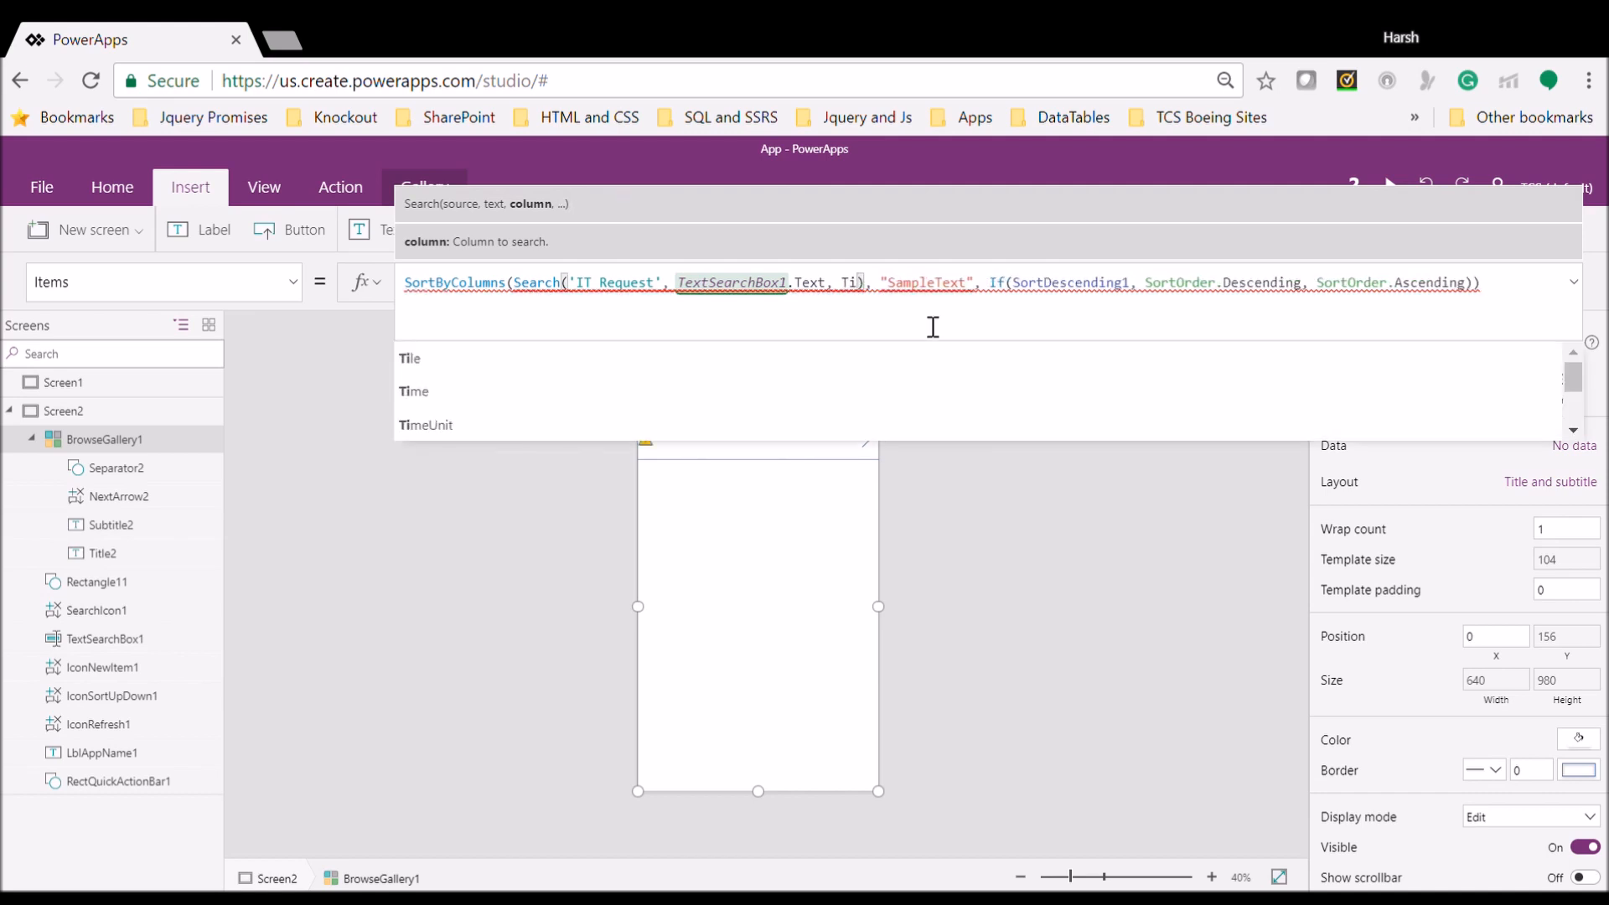
pyautogui.press('Down')
pyautogui.press('Down')
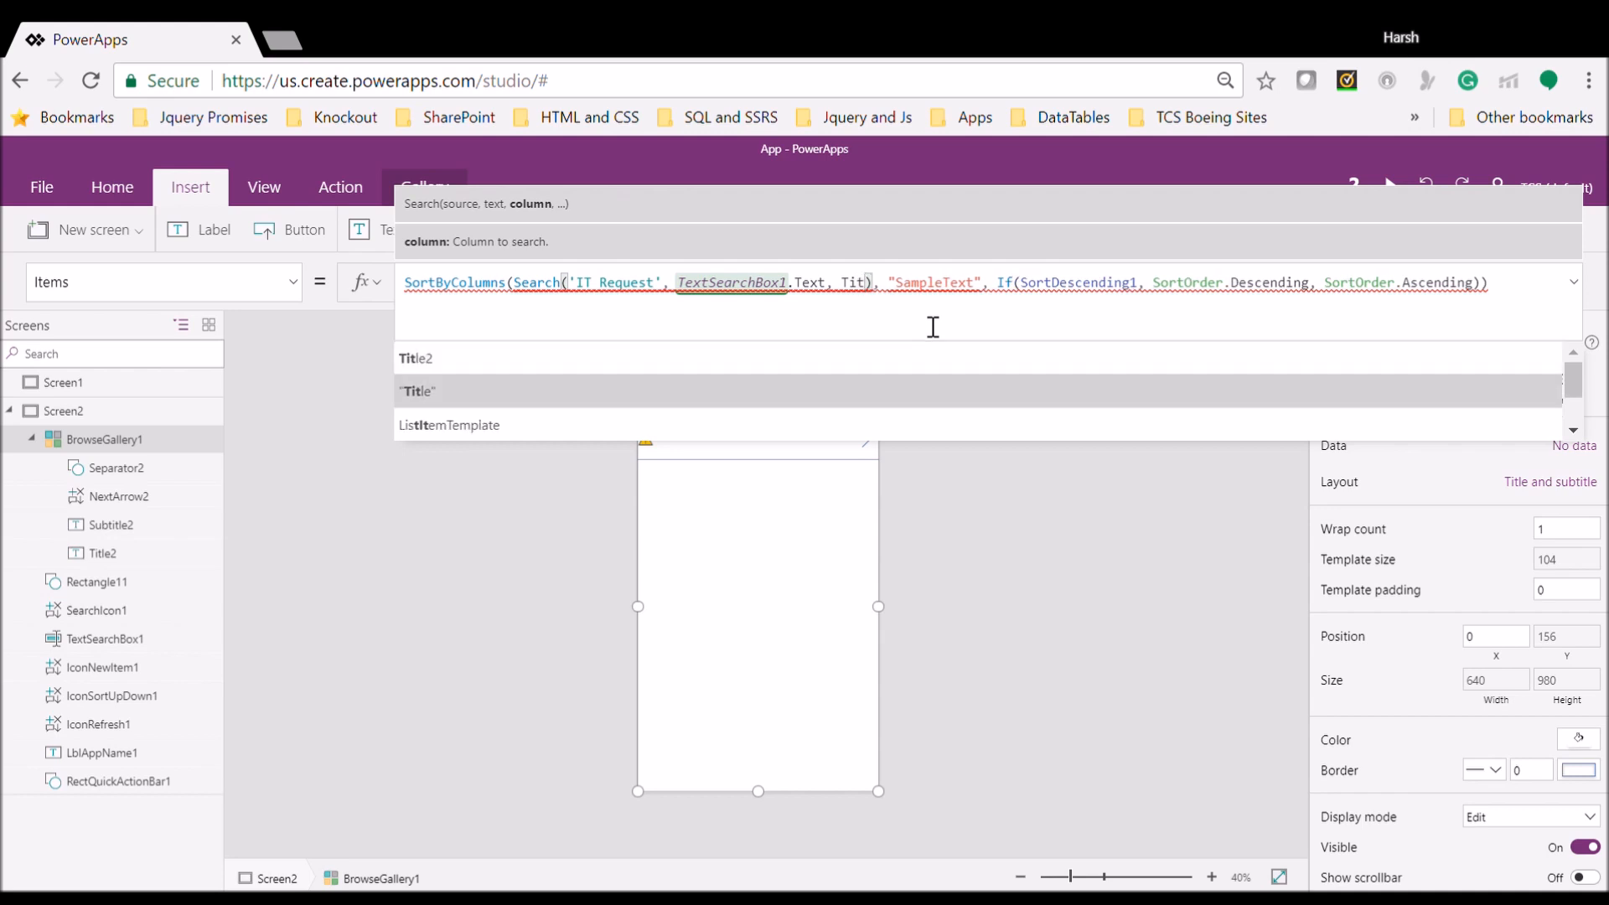
pyautogui.press('Tab')
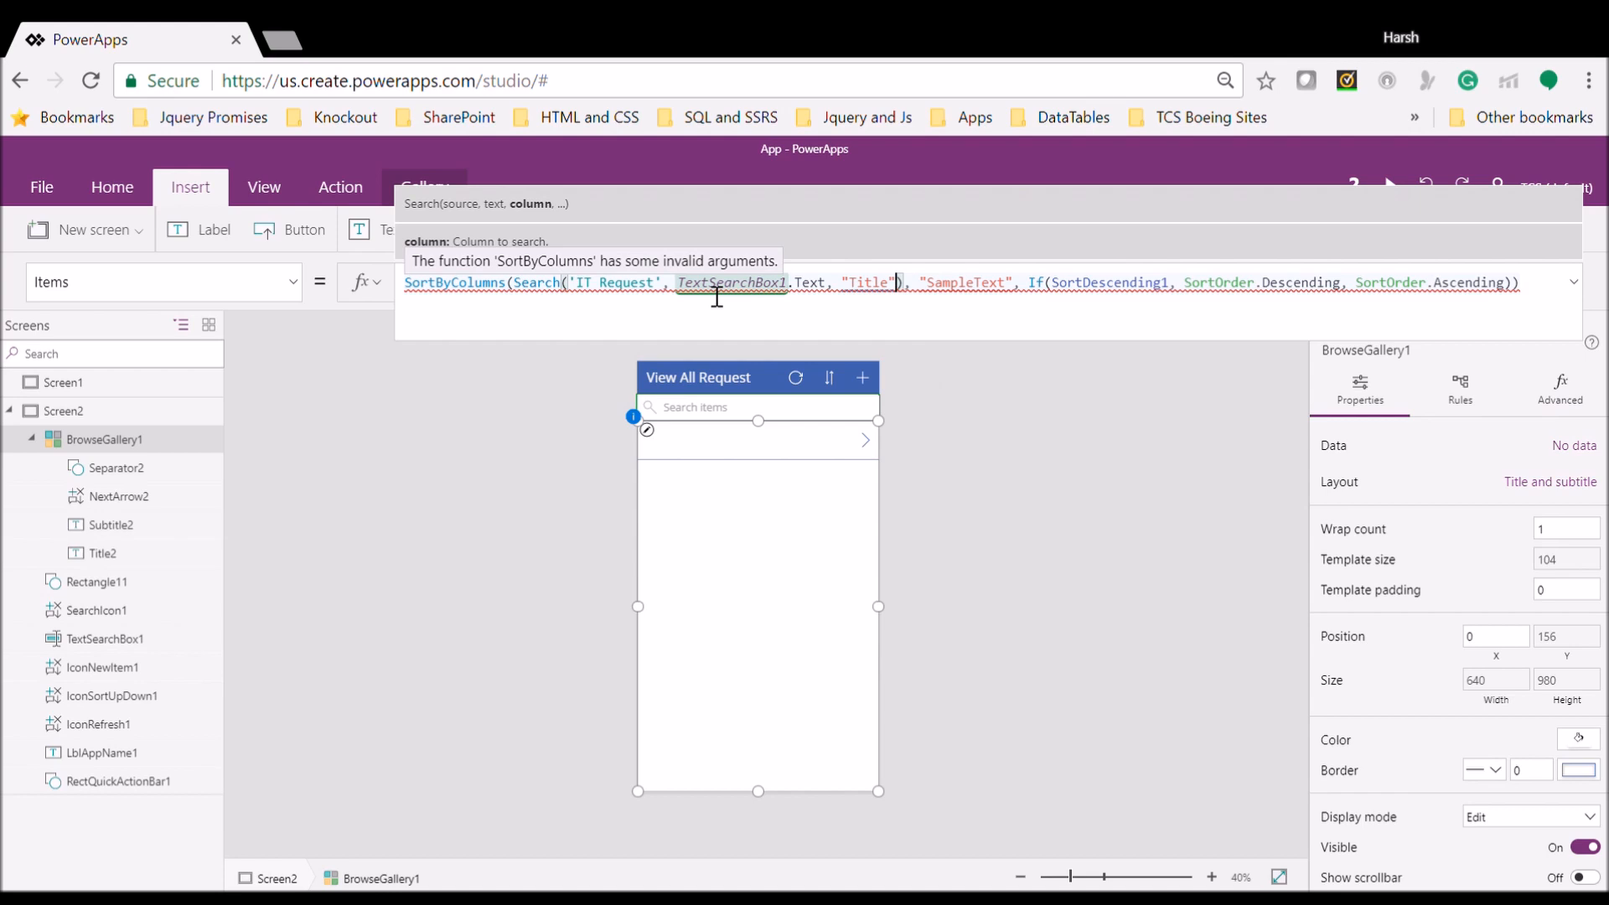
pyautogui.click(957, 292)
pyautogui.doubleClick(963, 284)
pyautogui.write('Title')
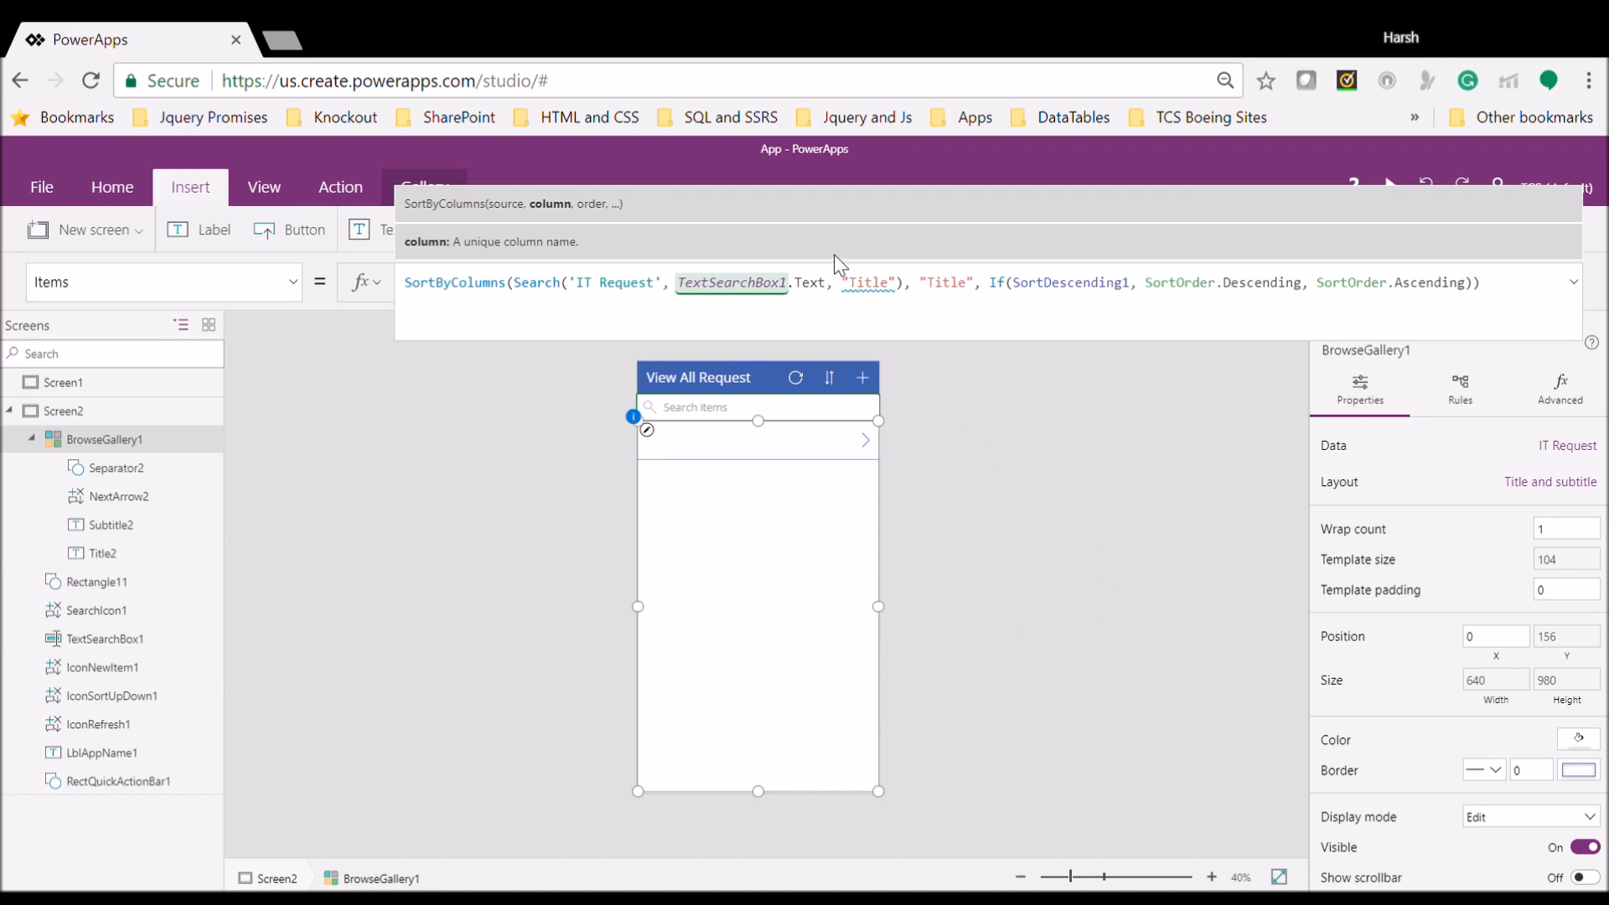
pyautogui.click(1003, 457)
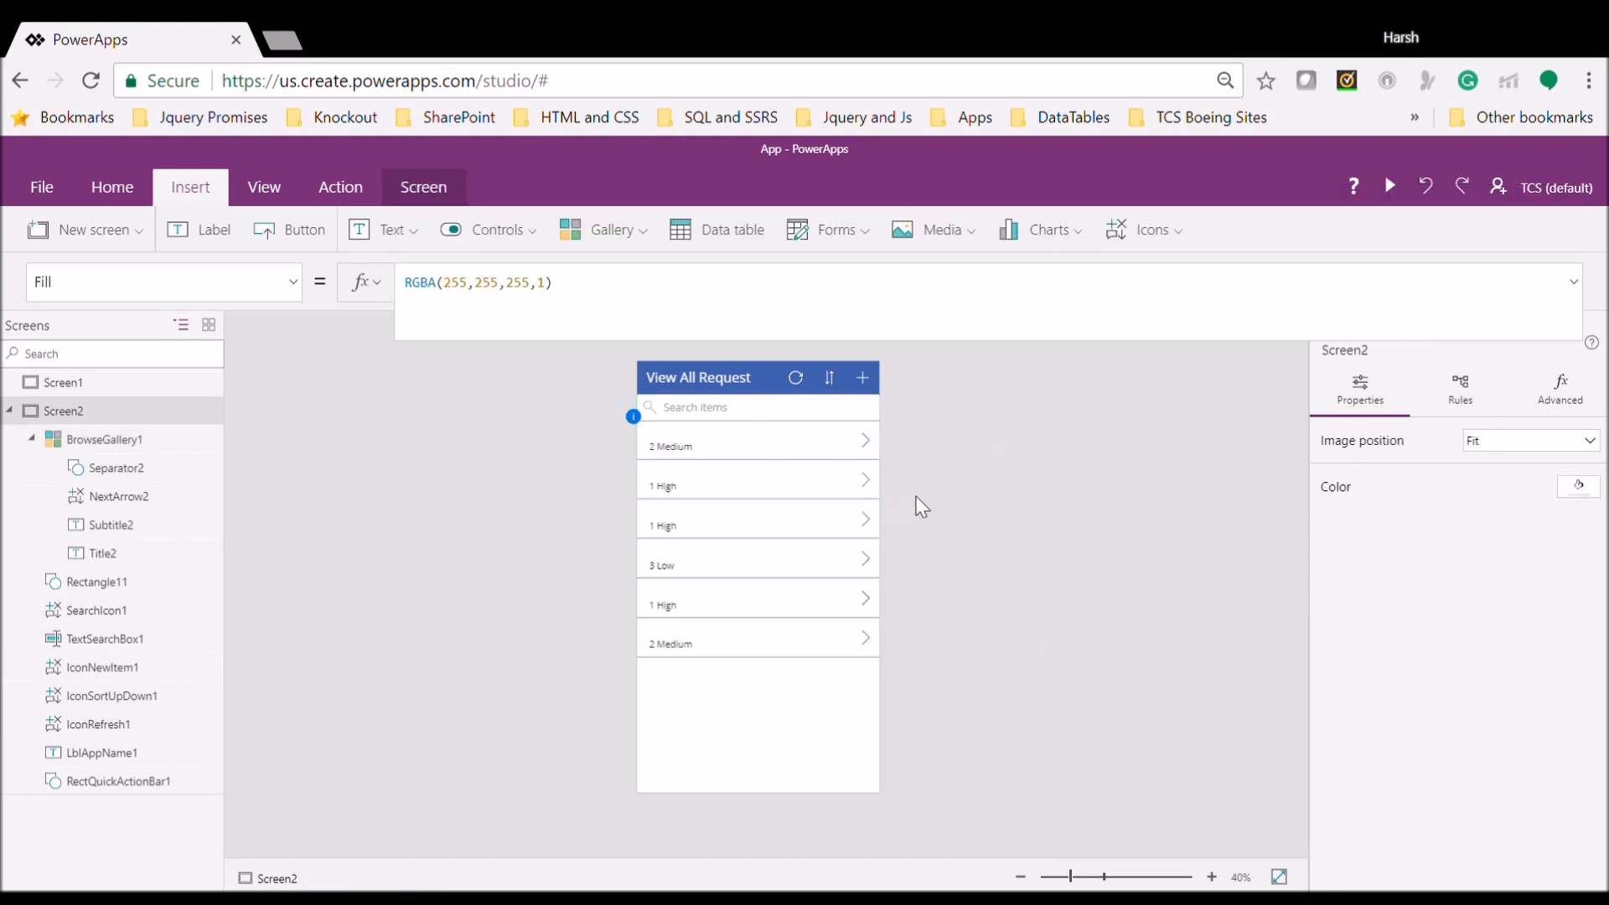
# Set the Text formula of the gallery's title label to ThisItem.Title
pyautogui.click(723, 439)
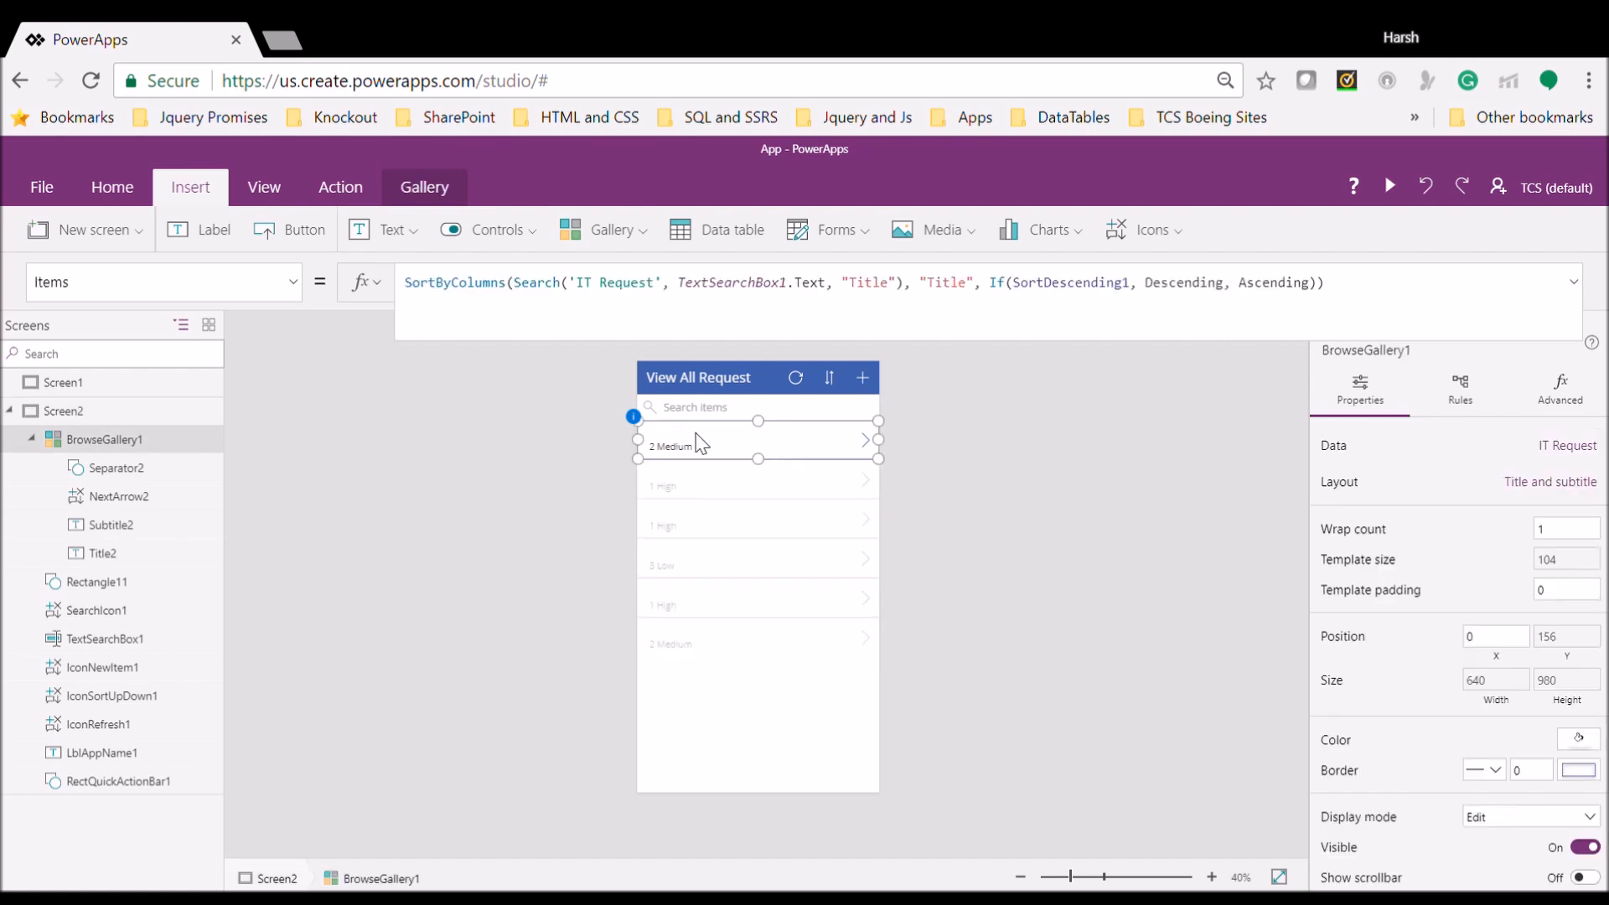
pyautogui.click(702, 440)
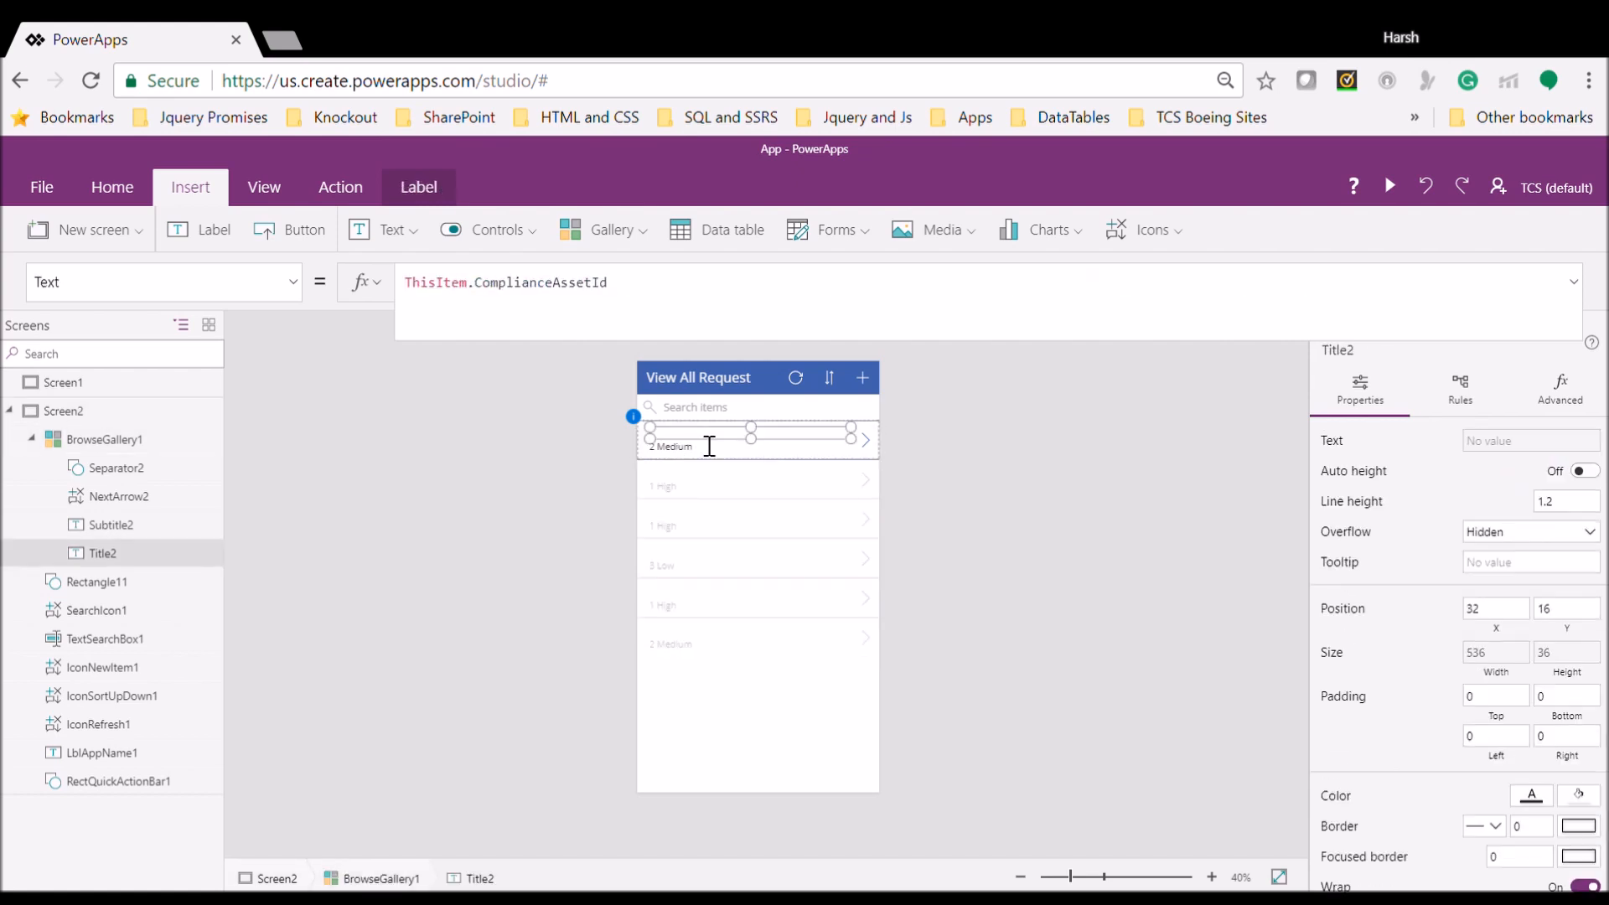
pyautogui.doubleClick(547, 298)
pyautogui.write('Ti')
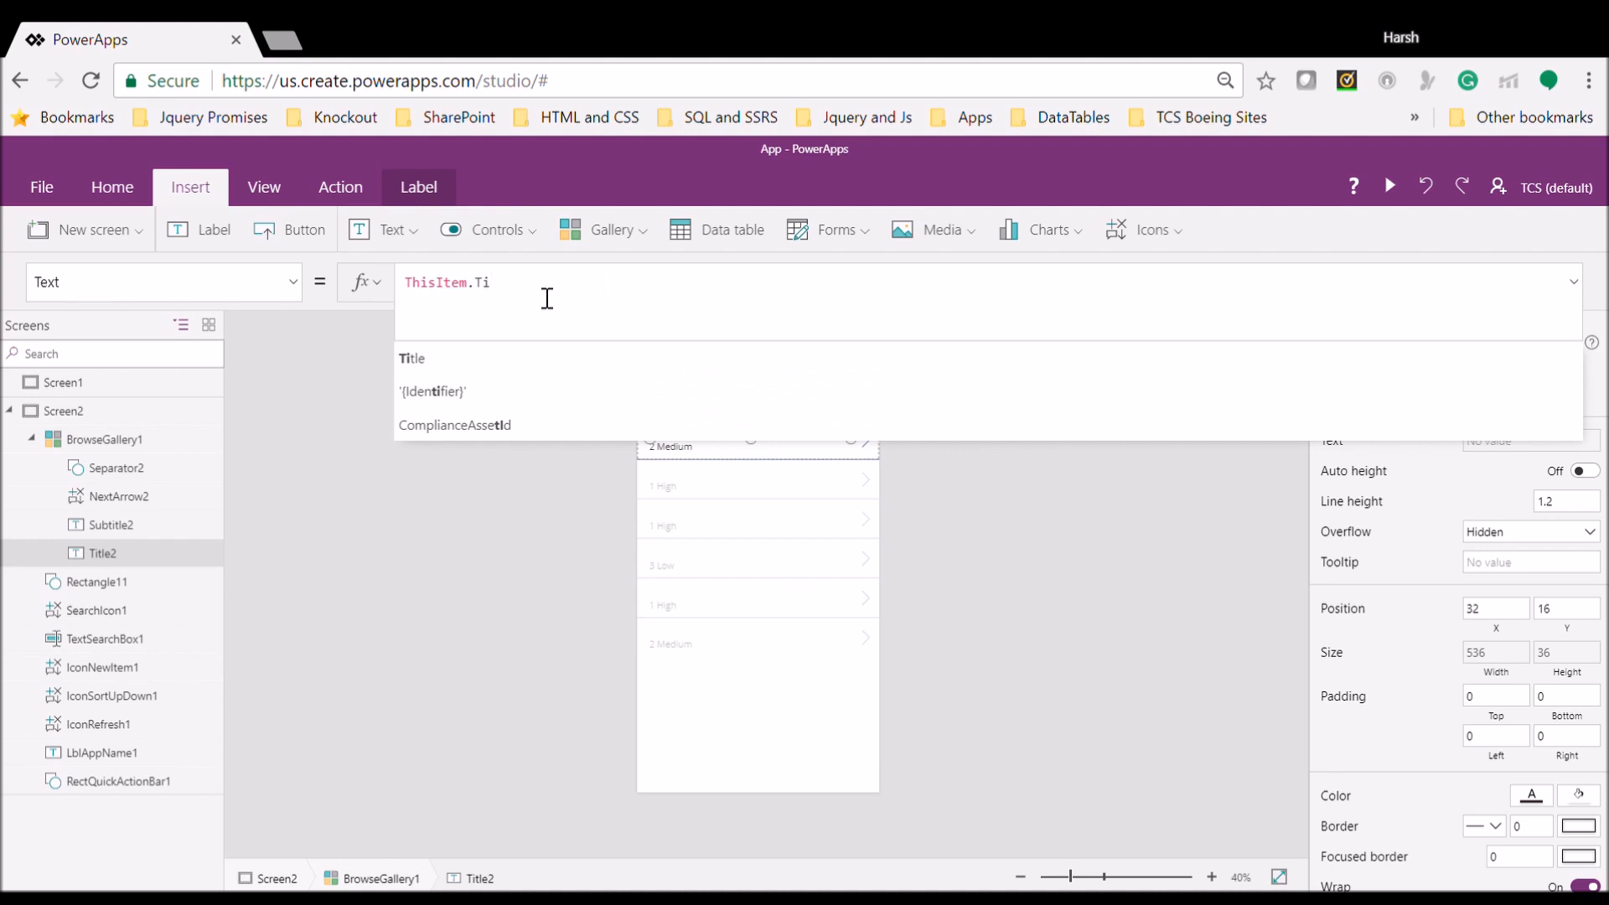
pyautogui.press('Tab')
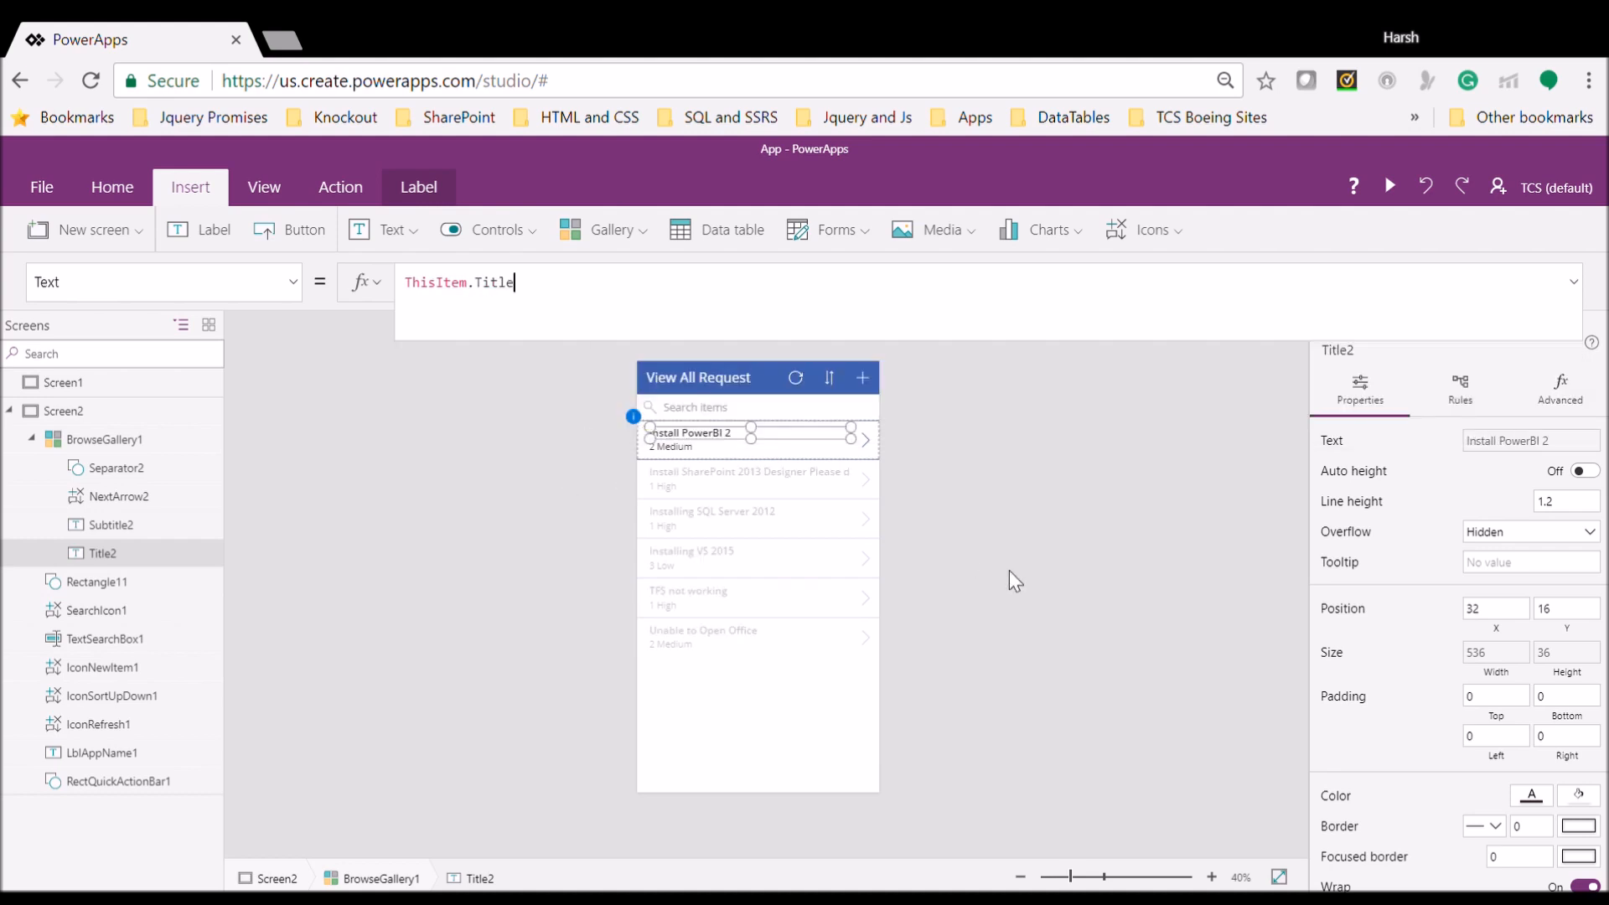
pyautogui.click(1045, 580)
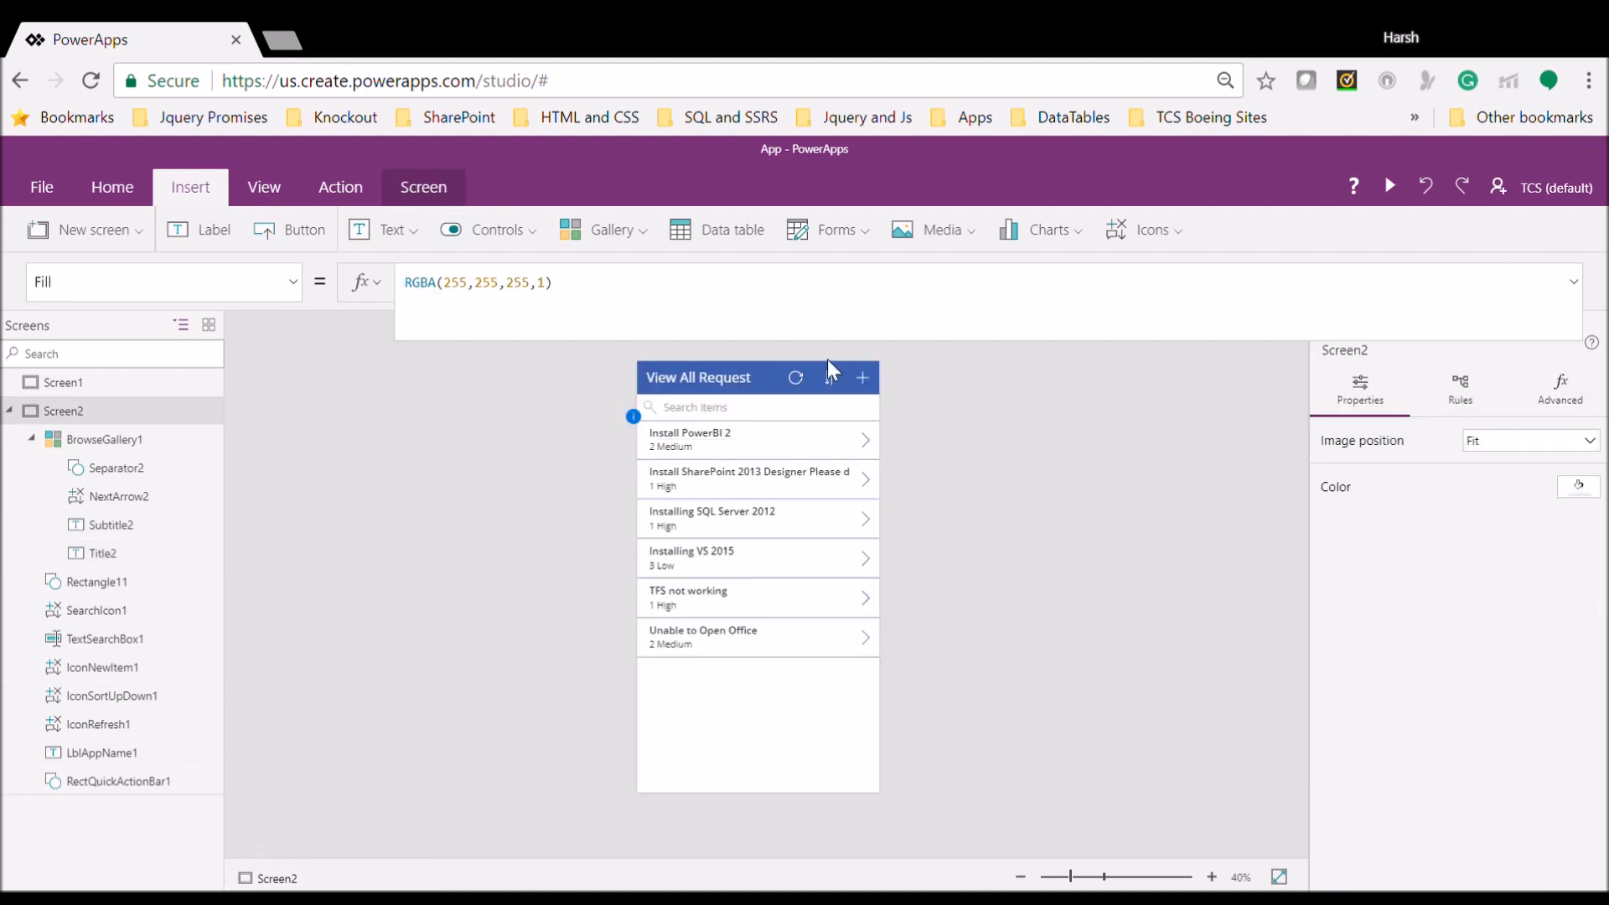
# Test the gallery's search box with the text "instal" and clear it again
pyautogui.click(695, 408)
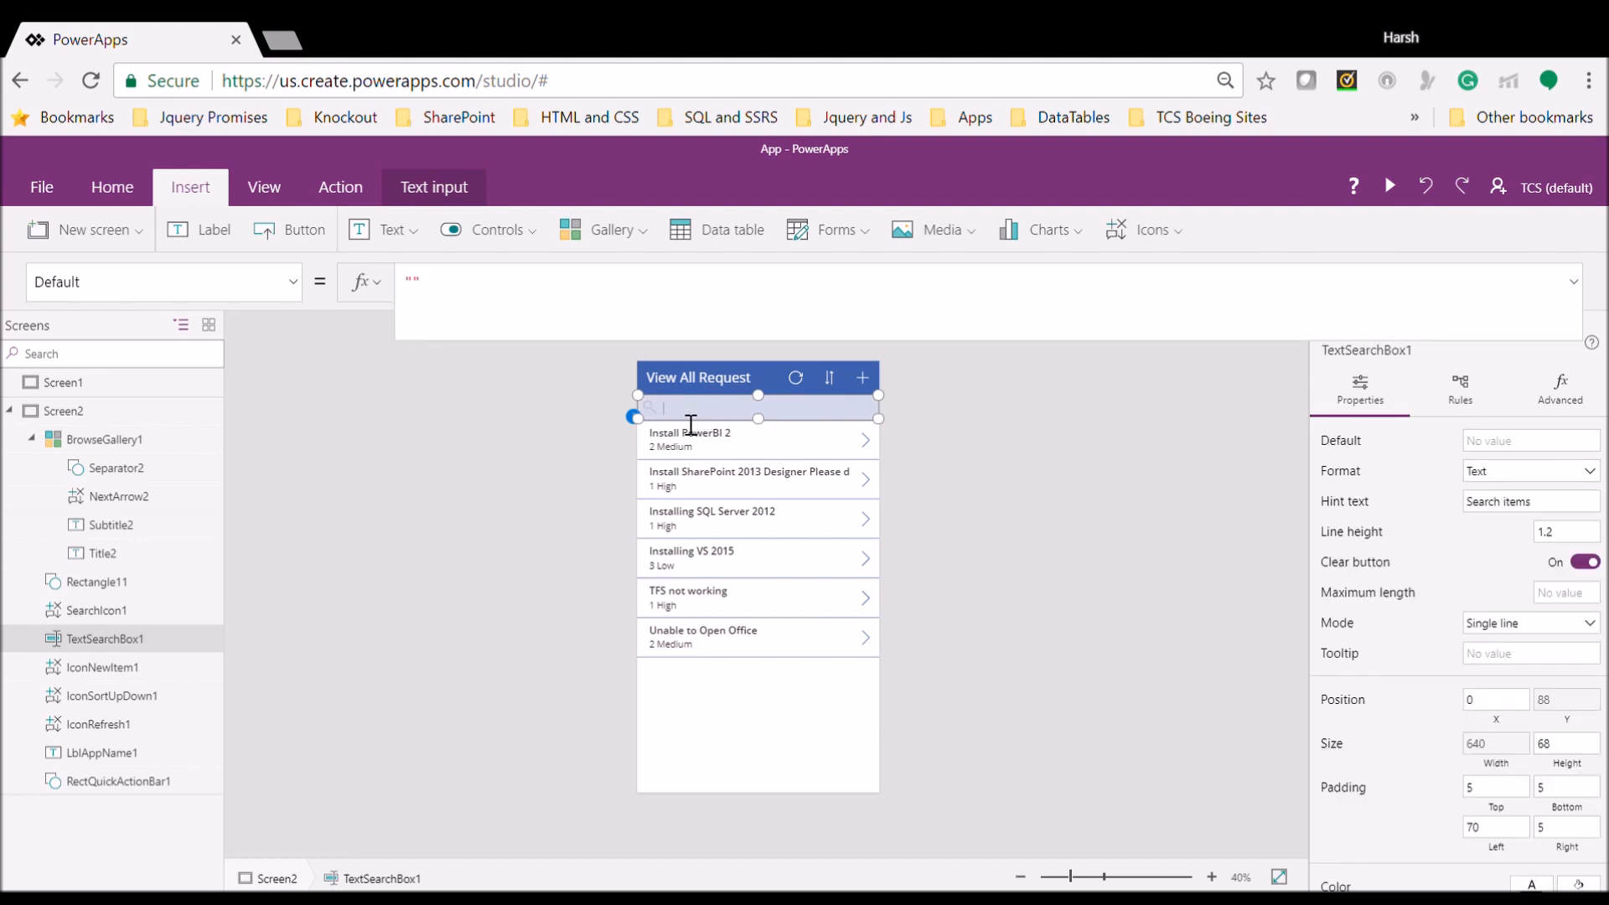
pyautogui.write('instal')
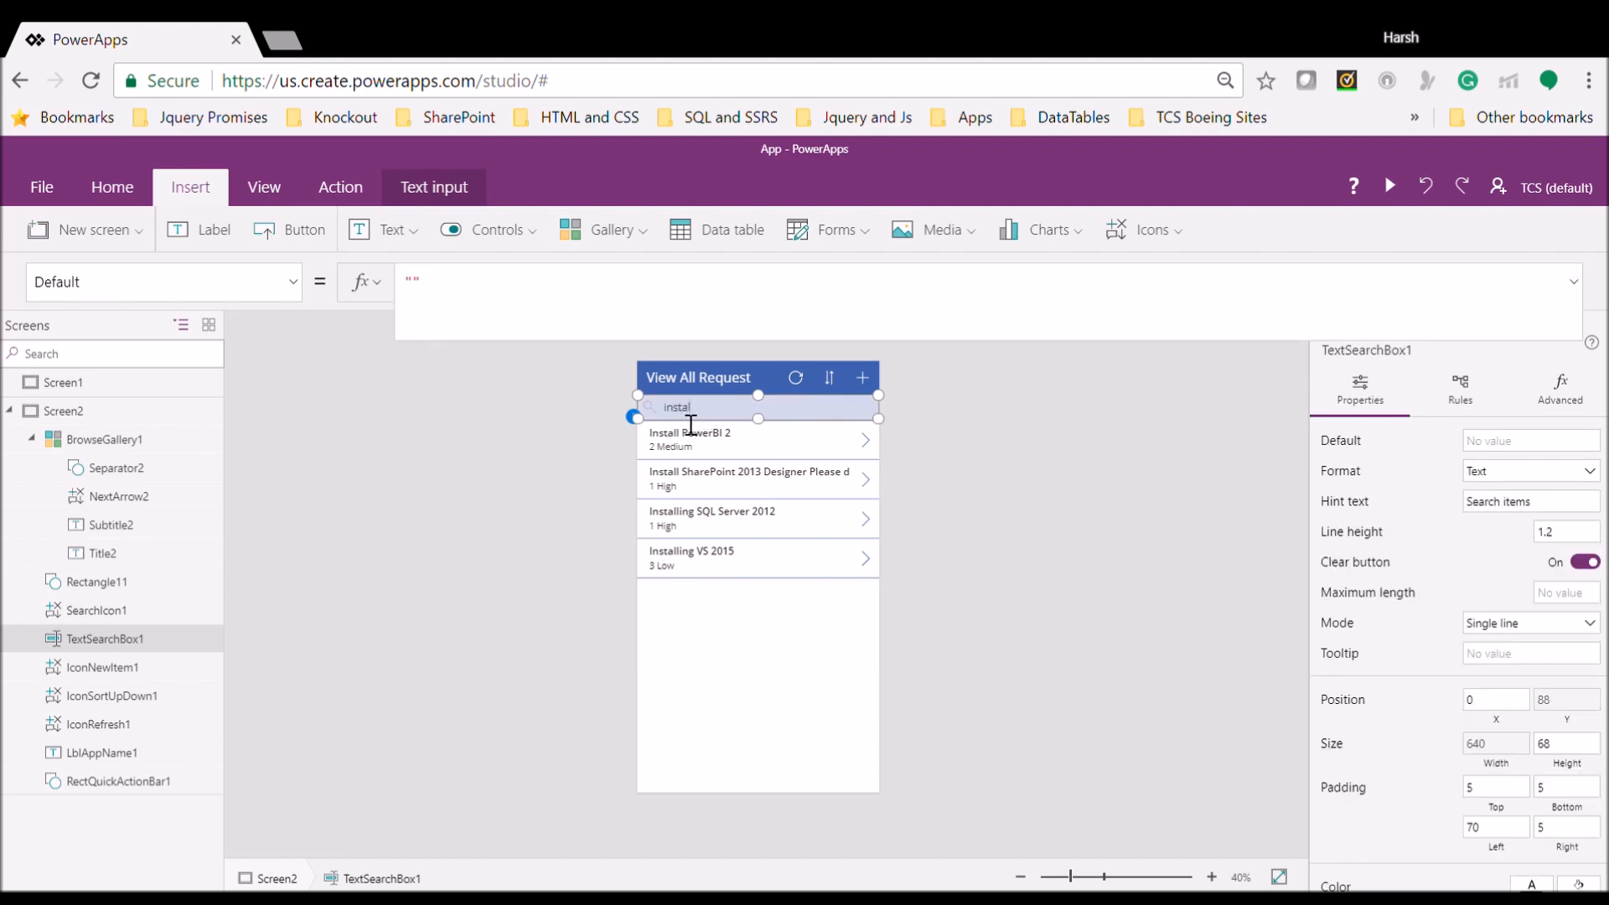
pyautogui.press('BackSpace')
pyautogui.press('BackSpace')
pyautogui.press('BackSpace')
pyautogui.press('BackSpace')
pyautogui.press('BackSpace')
pyautogui.press('BackSpace')
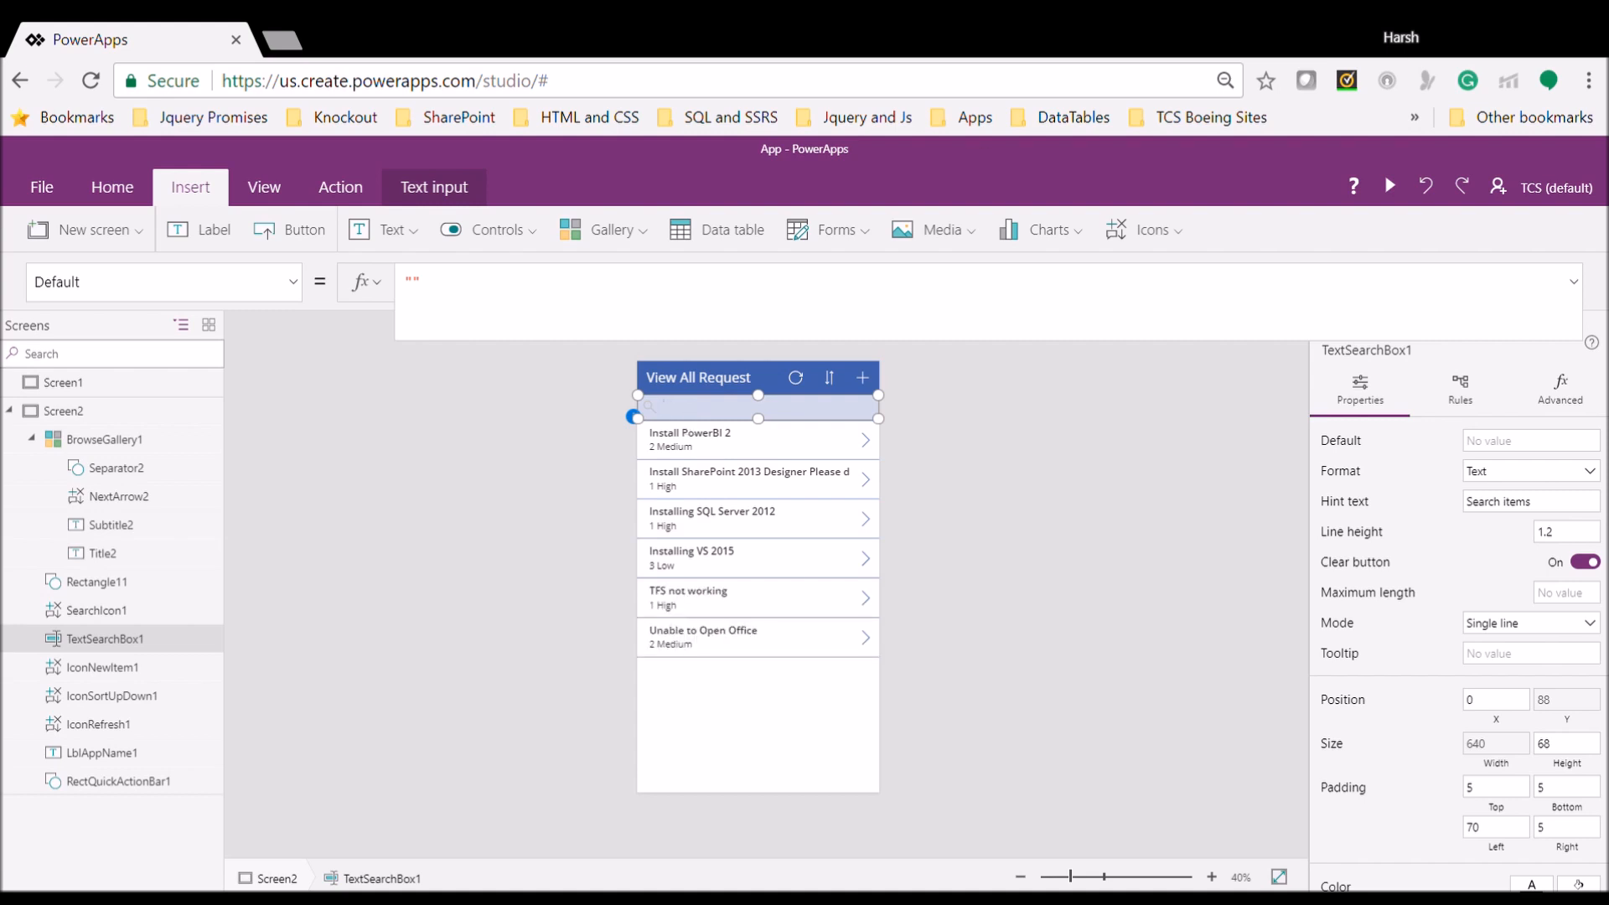
# Preview the app with the View All Request screen and return to the editor
pyautogui.click(1391, 189)
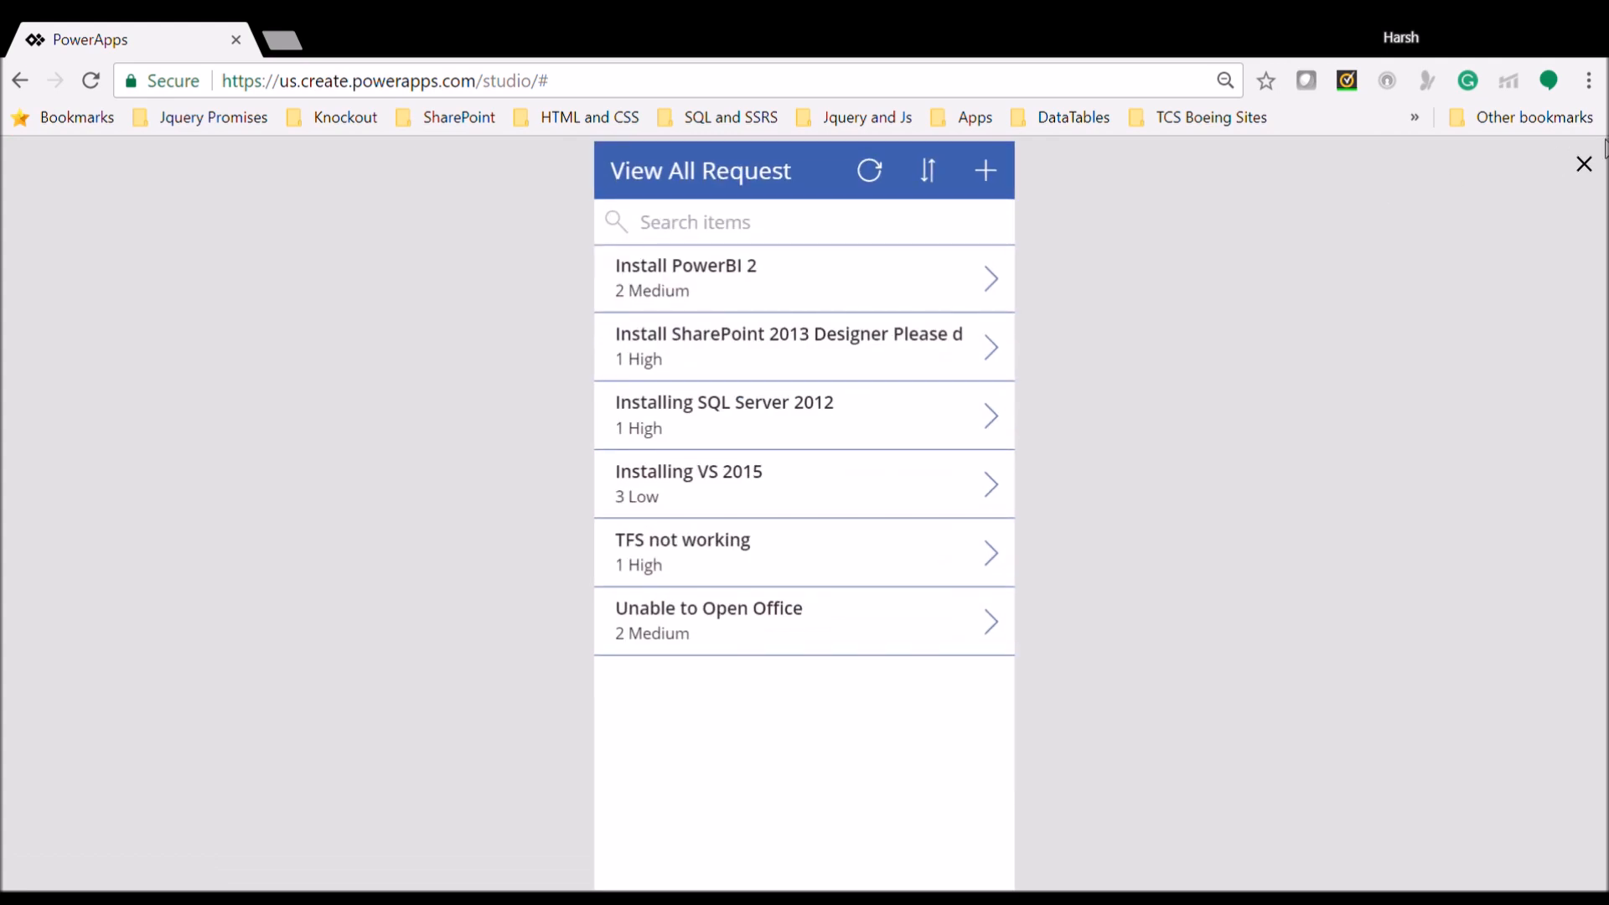
pyautogui.click(1584, 165)
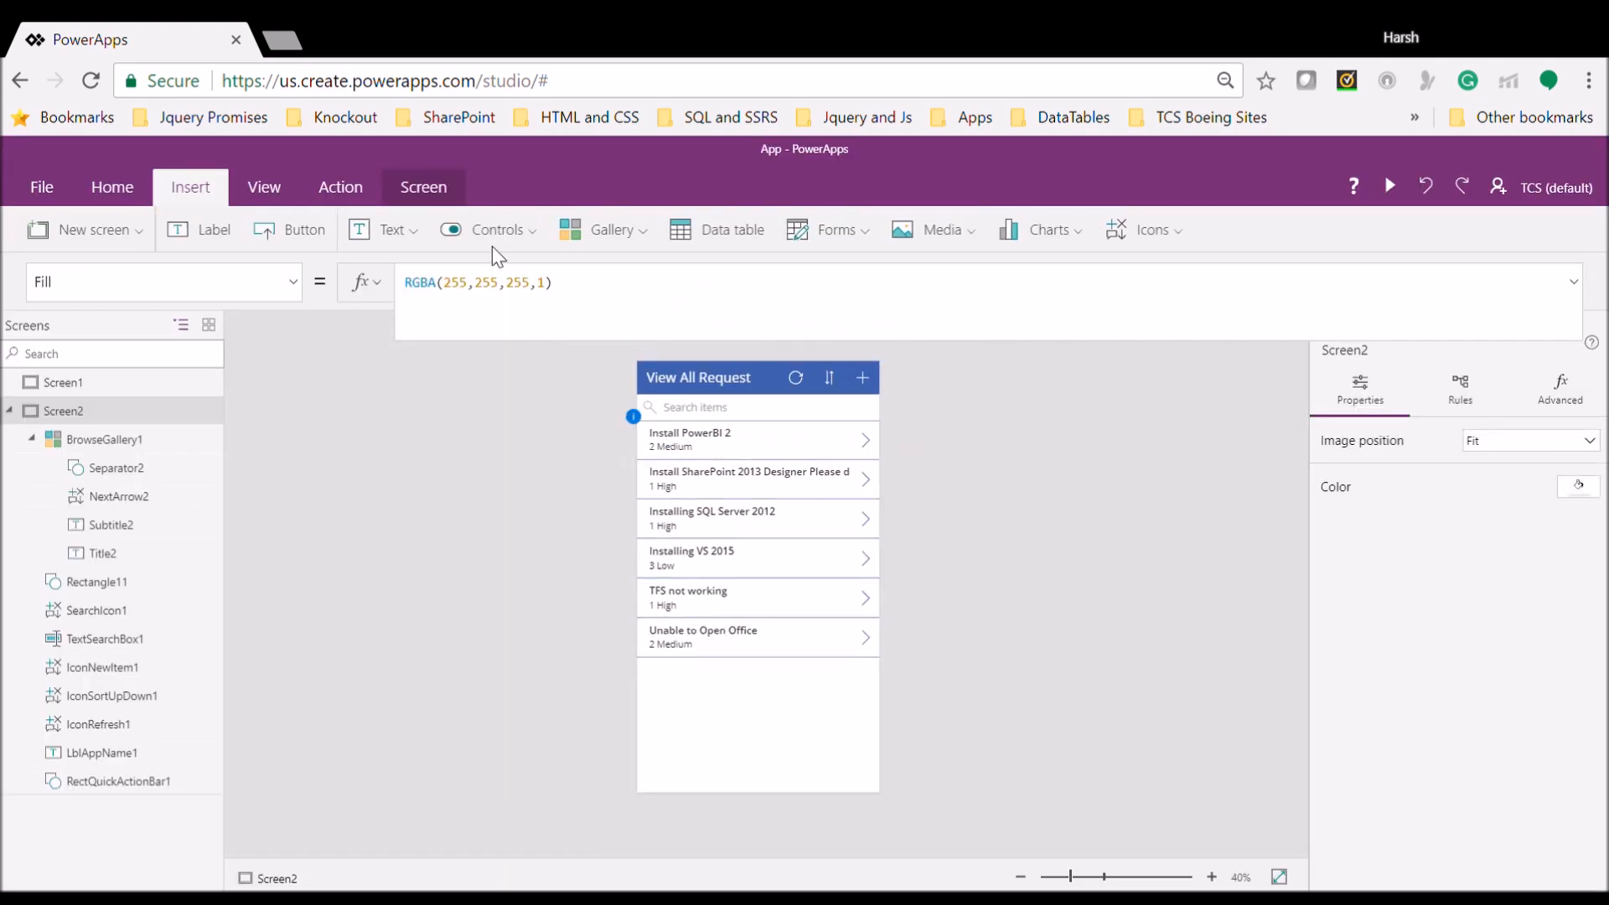
pyautogui.click(295, 285)
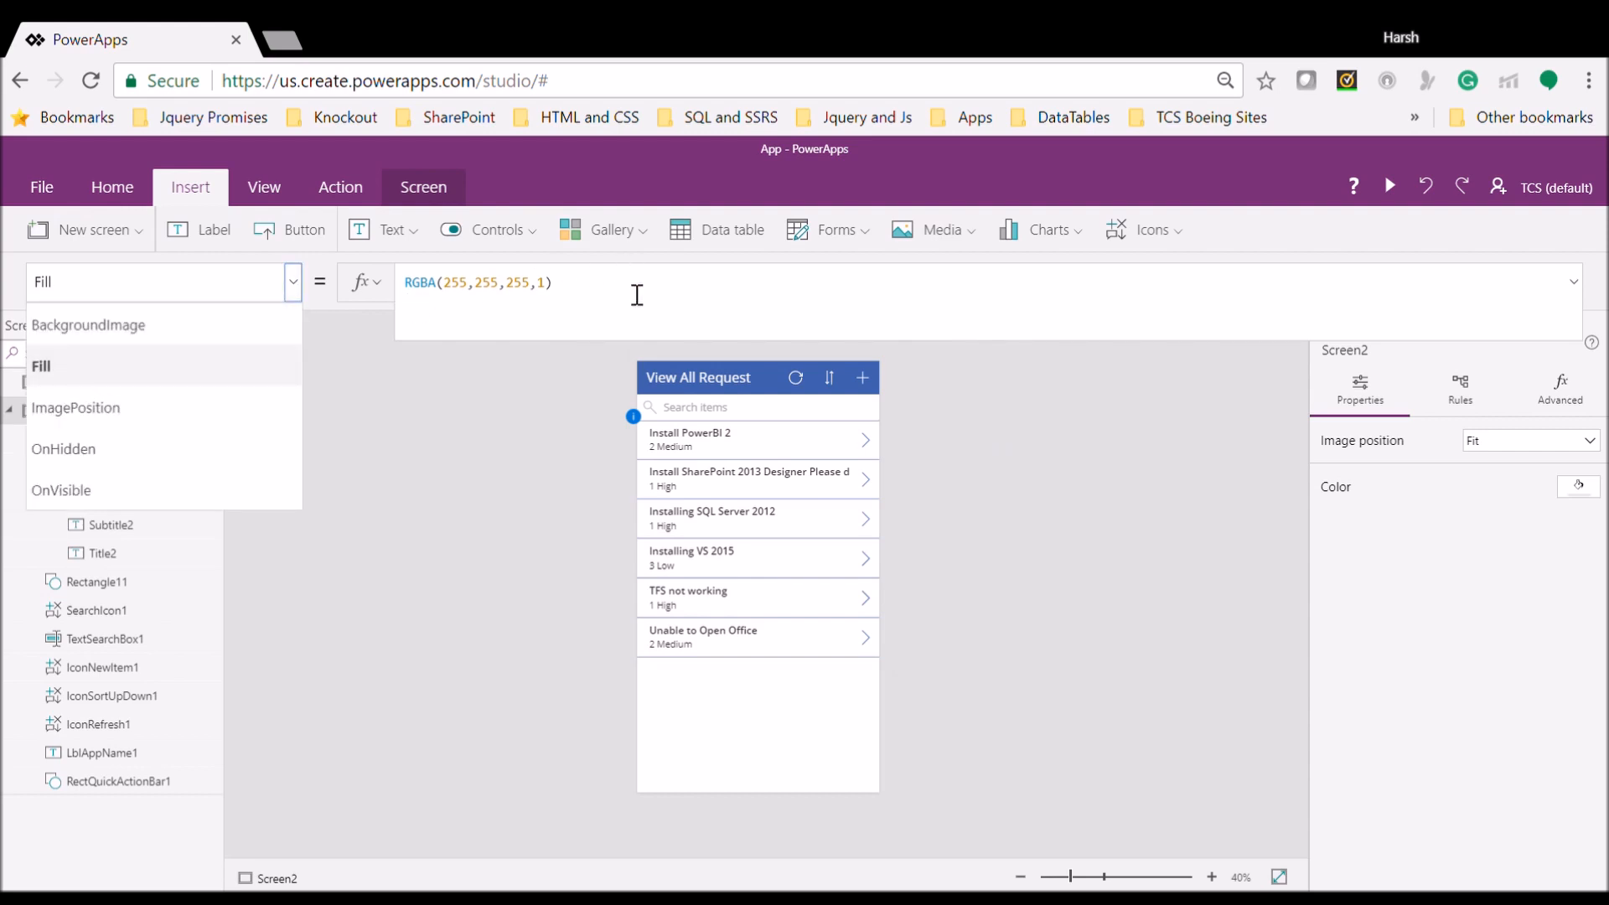
pyautogui.moveTo(562, 286); pyautogui.dragTo(398, 291)
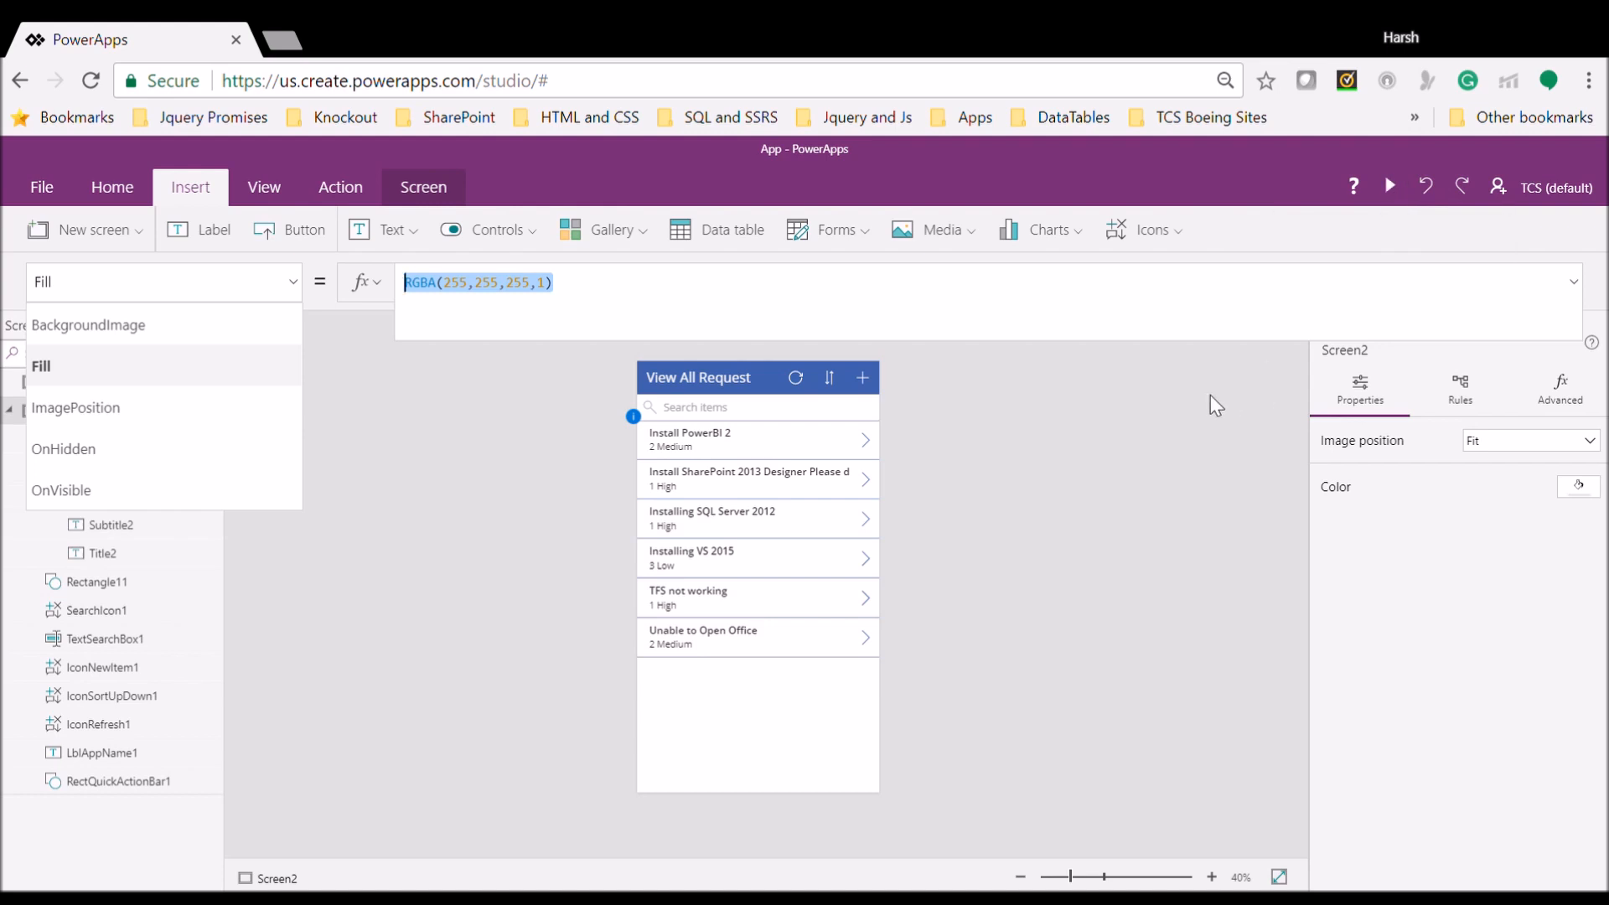
pyautogui.click(1172, 415)
# Shrink the formula bar back to its single-line height
pyautogui.moveTo(1114, 352); pyautogui.dragTo(1113, 316)
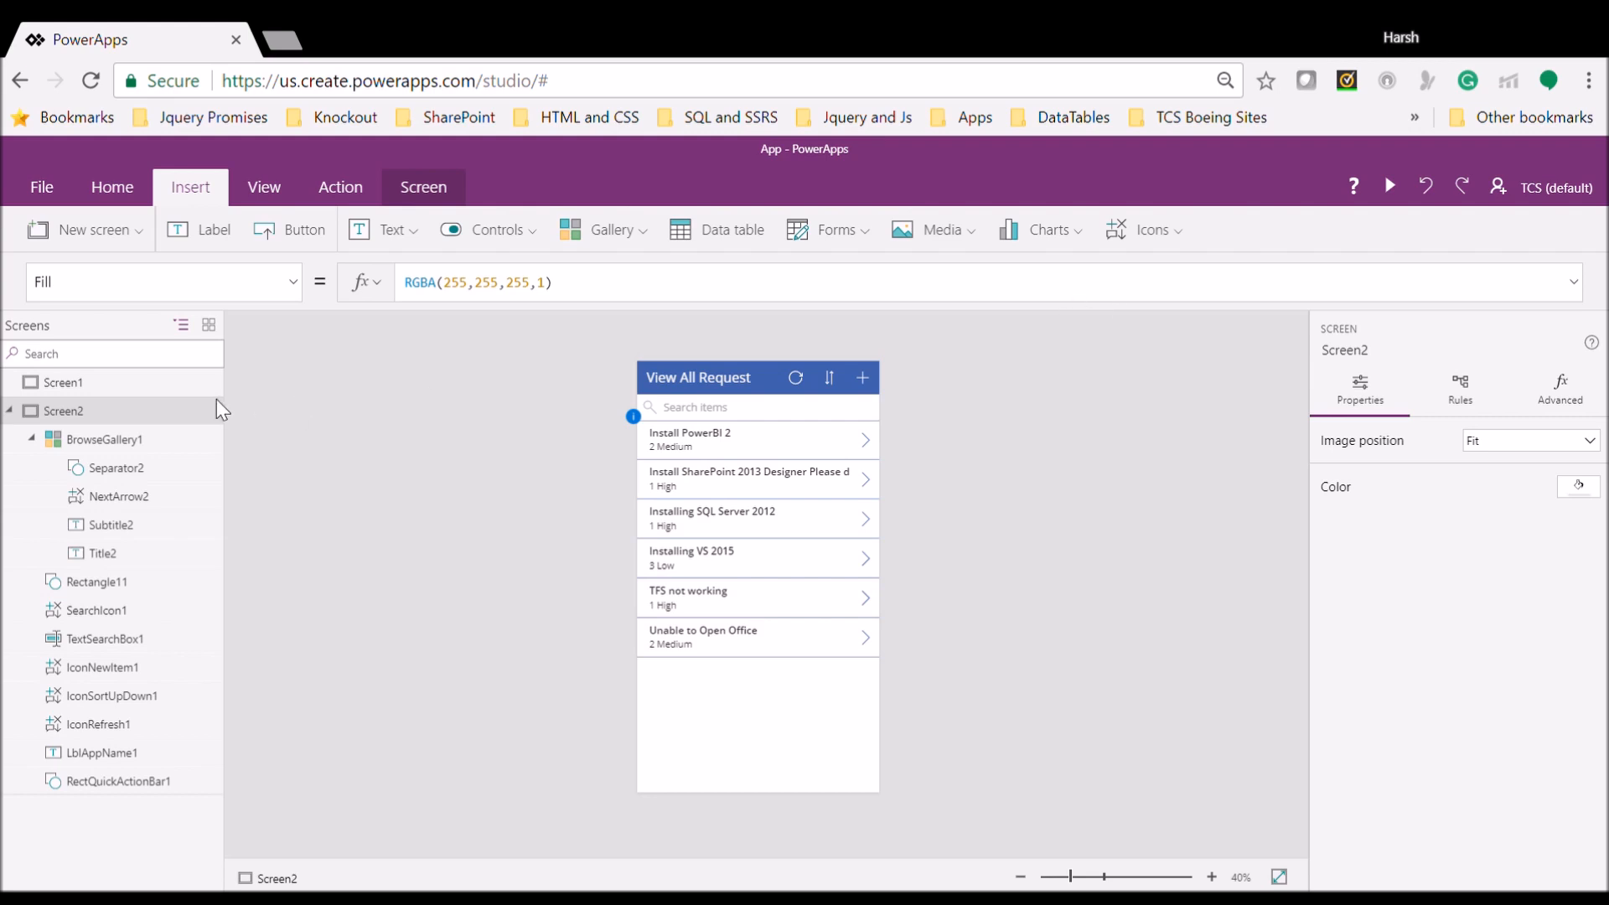
# Rename Screen1 as ScreenHome
pyautogui.click(198, 383)
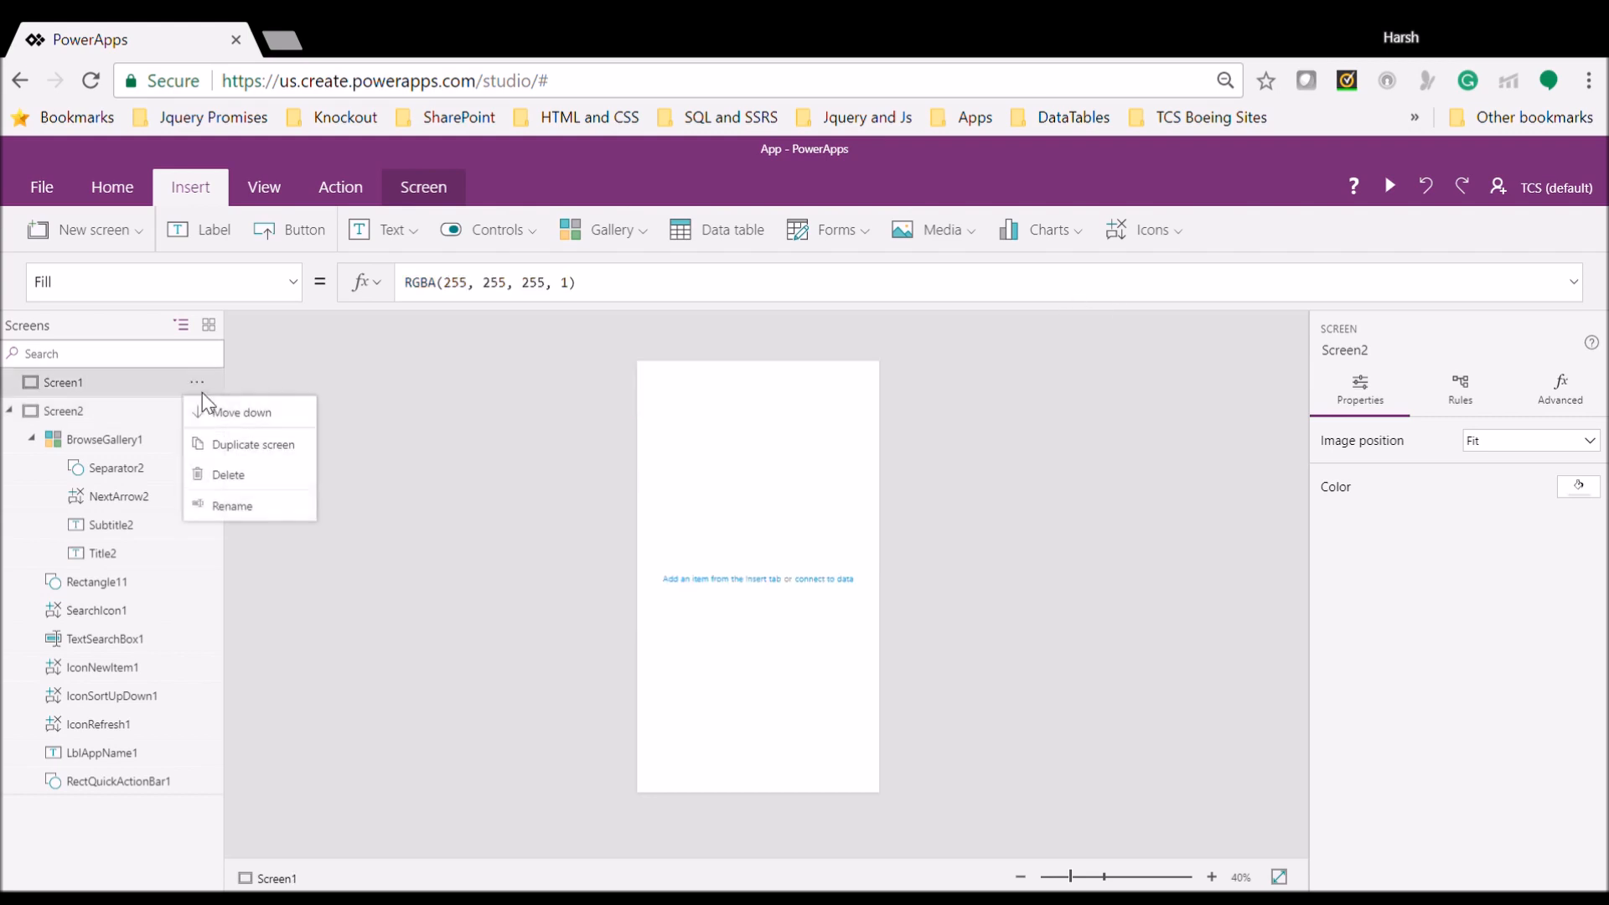
pyautogui.click(244, 507)
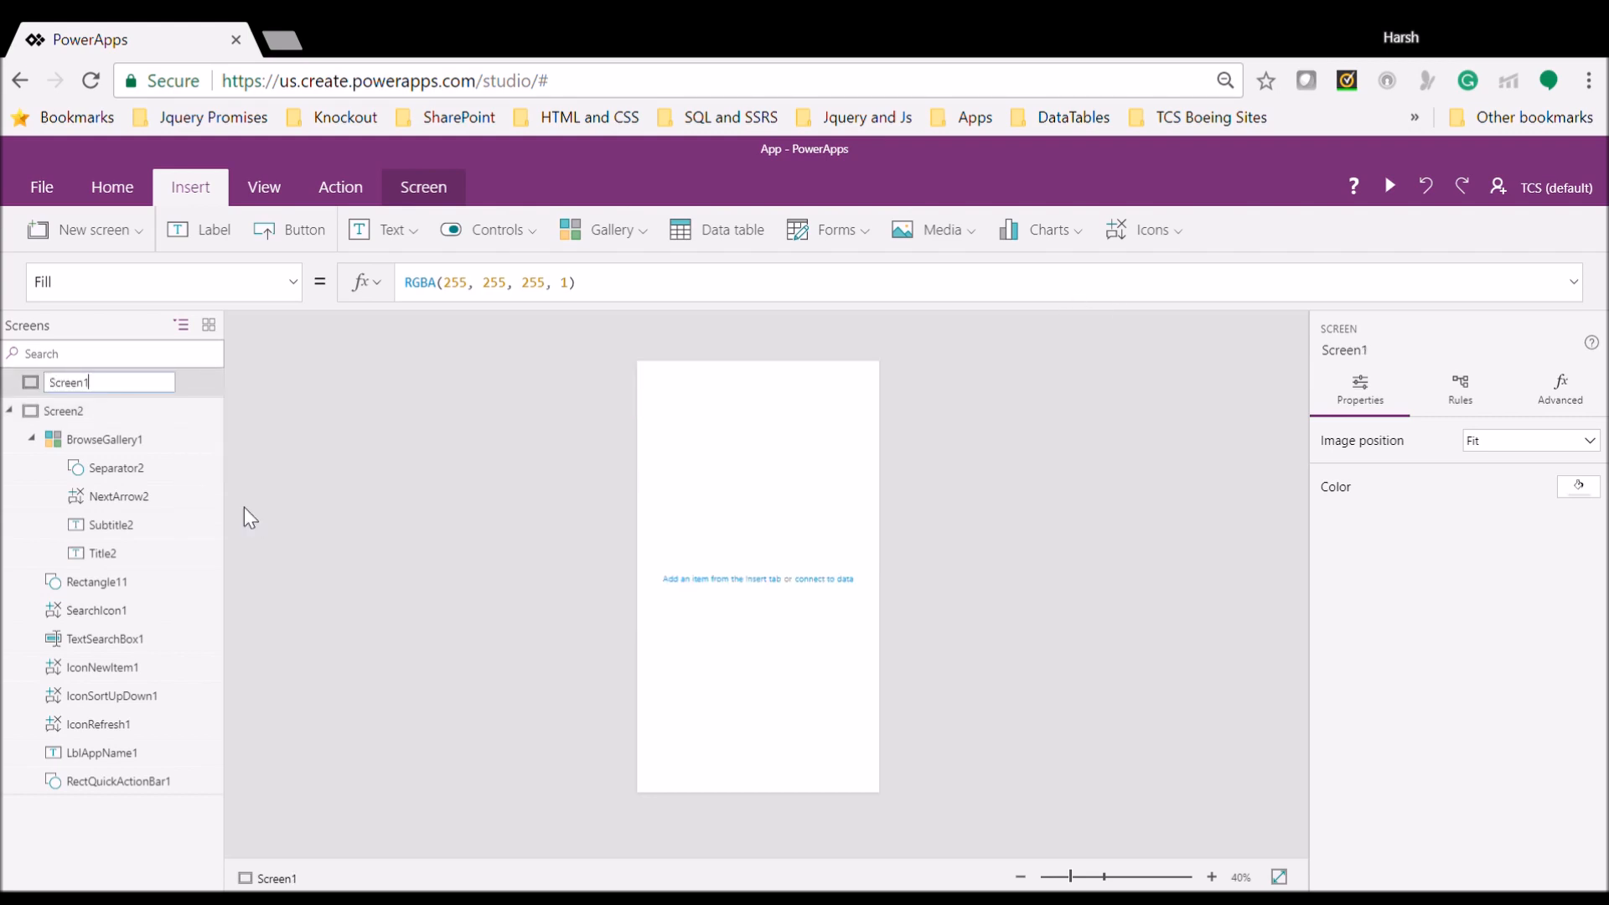
pyautogui.press('BackSpace')
pyautogui.write('Home')
pyautogui.press('Return')
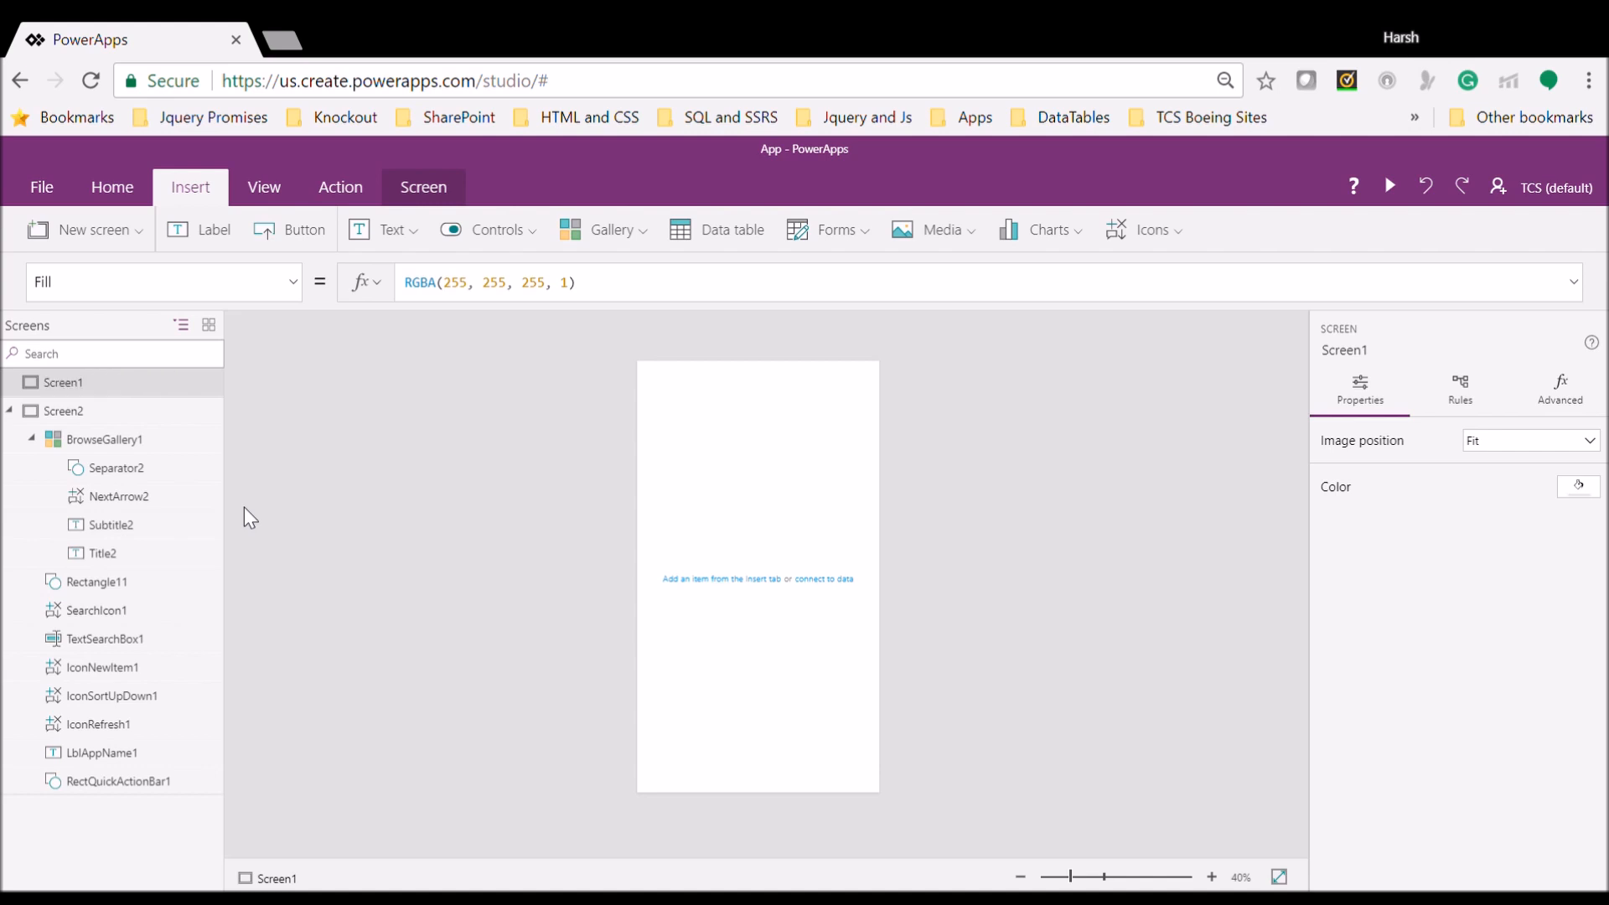
# Rename Screen2 as ScreenViewAllRequest
pyautogui.click(199, 415)
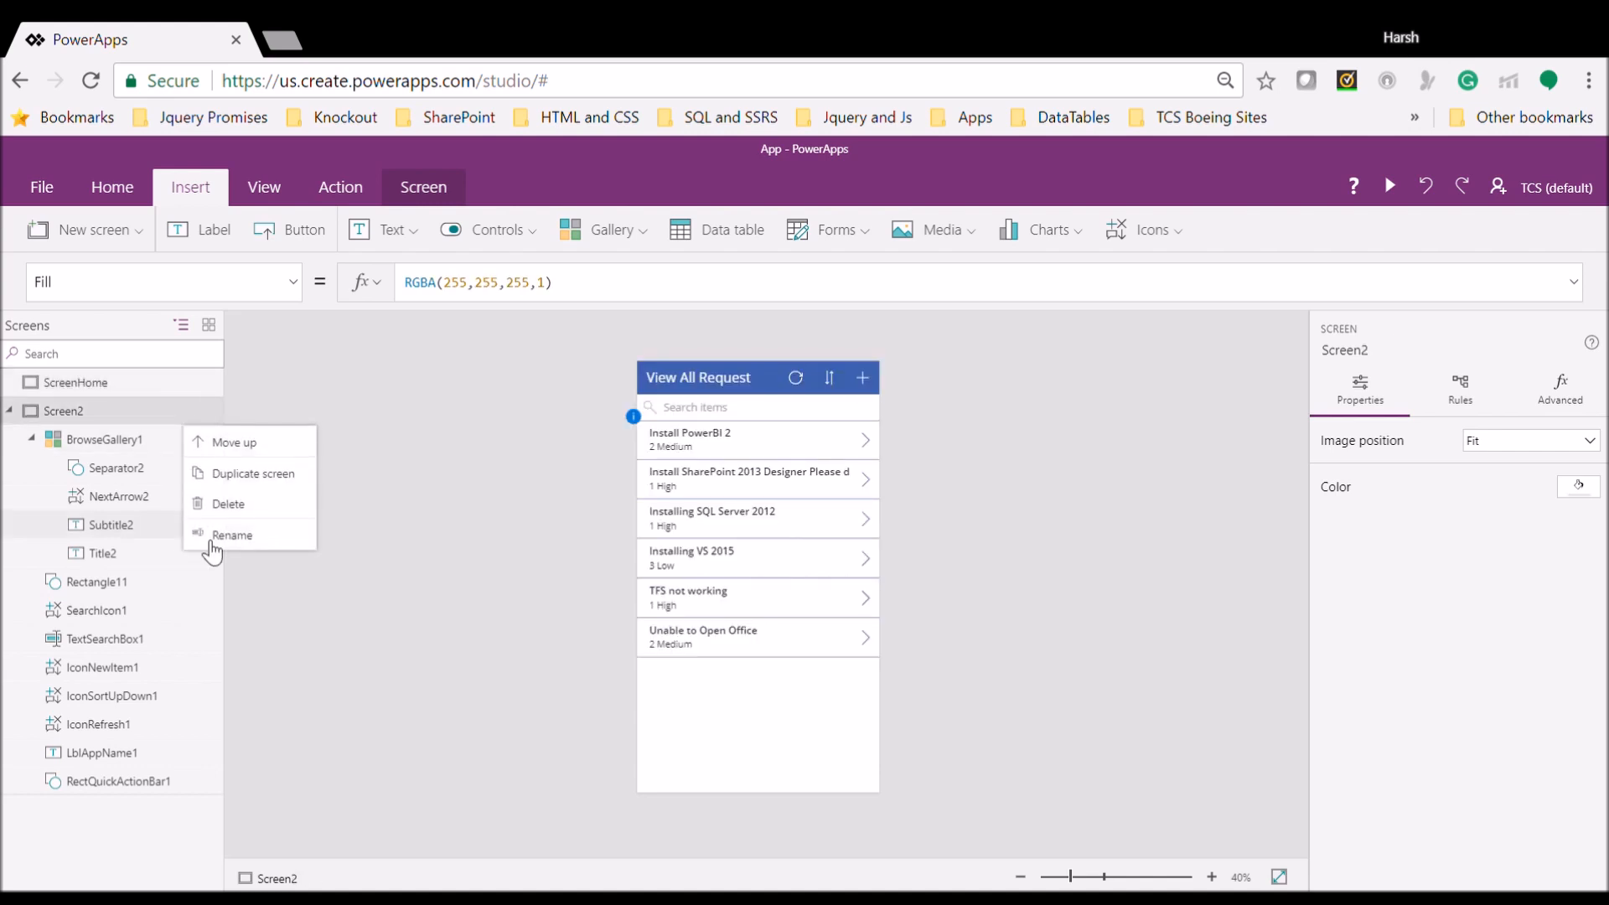
pyautogui.click(257, 541)
pyautogui.press('BackSpace')
pyautogui.write('View All ')
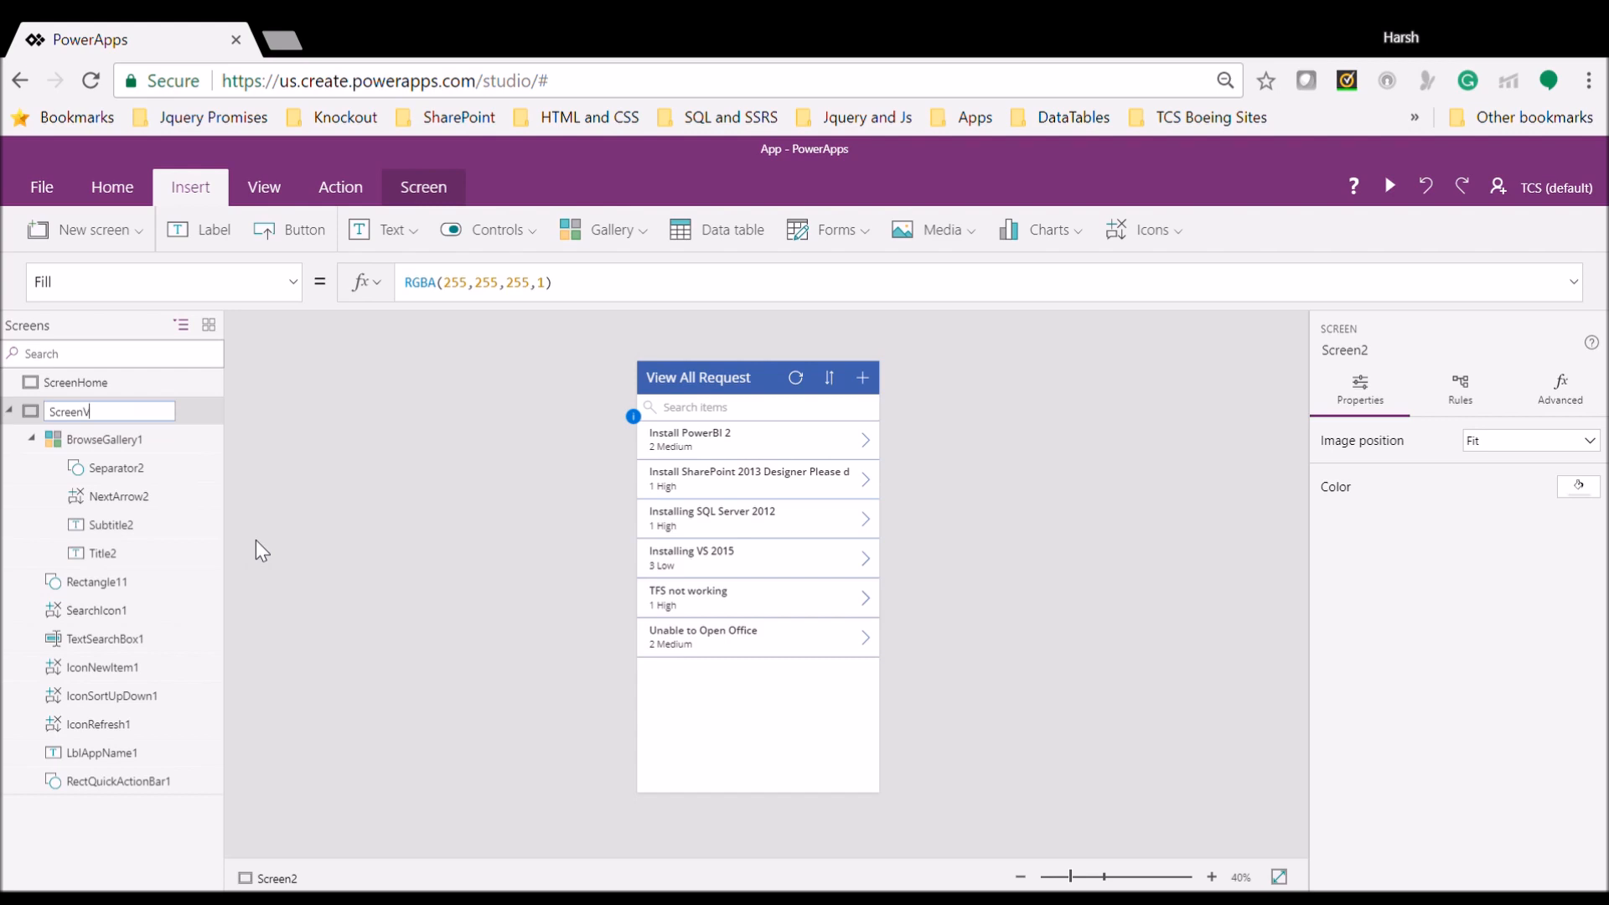
pyautogui.write('Request')
pyautogui.press('Return')
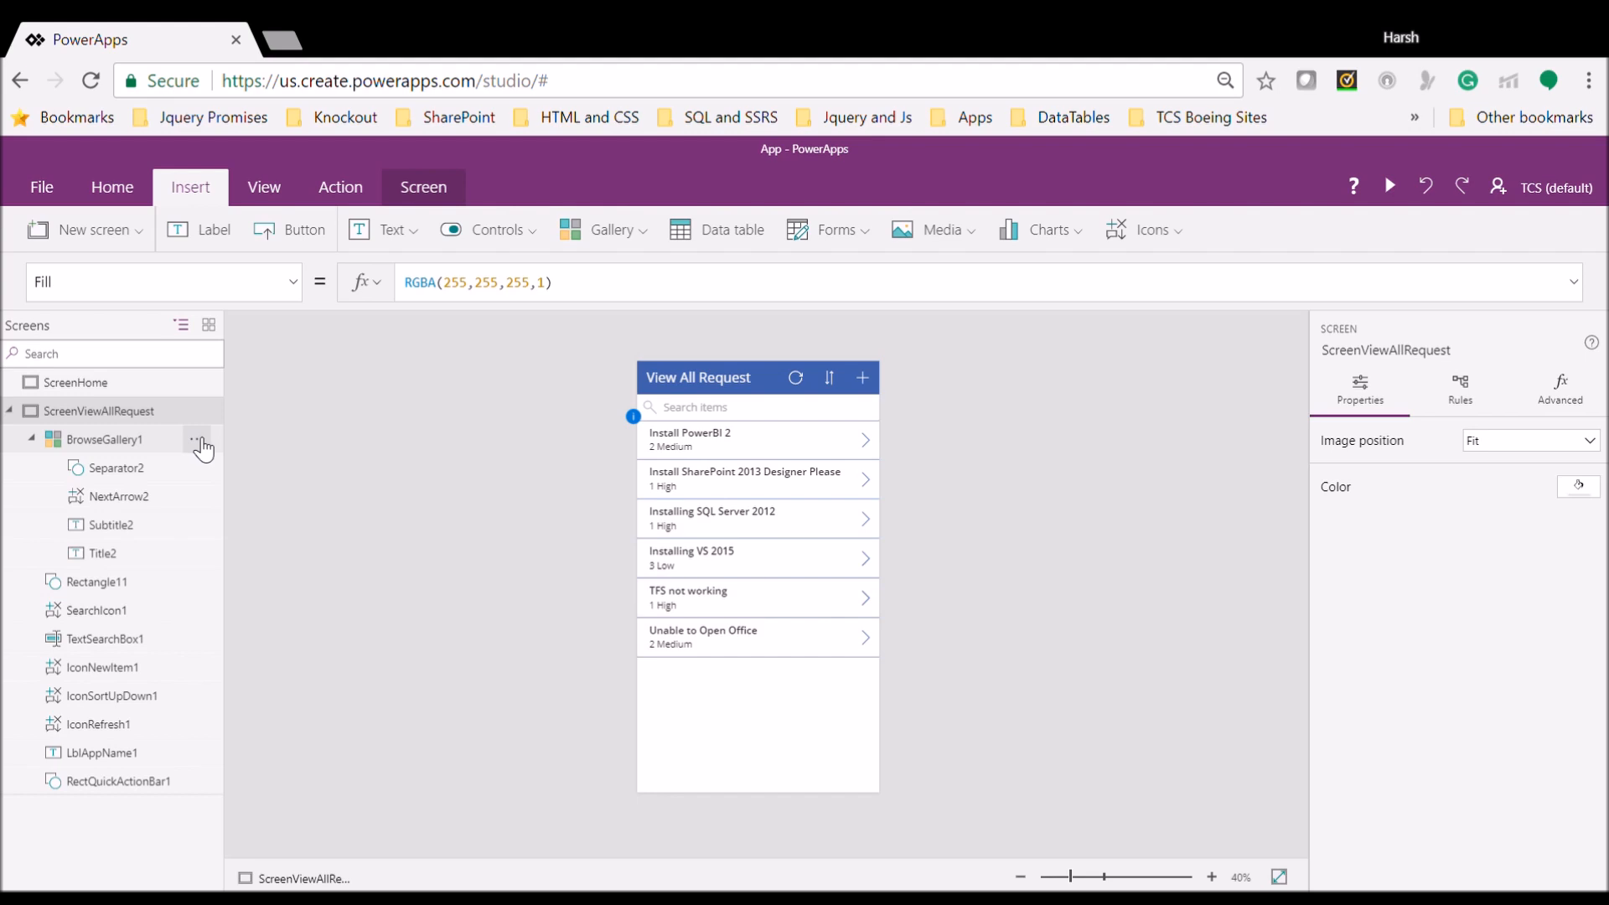
# Rename the gallery BrowseGallery1 as BrowseGalleryViewAllRequest
pyautogui.click(198, 441)
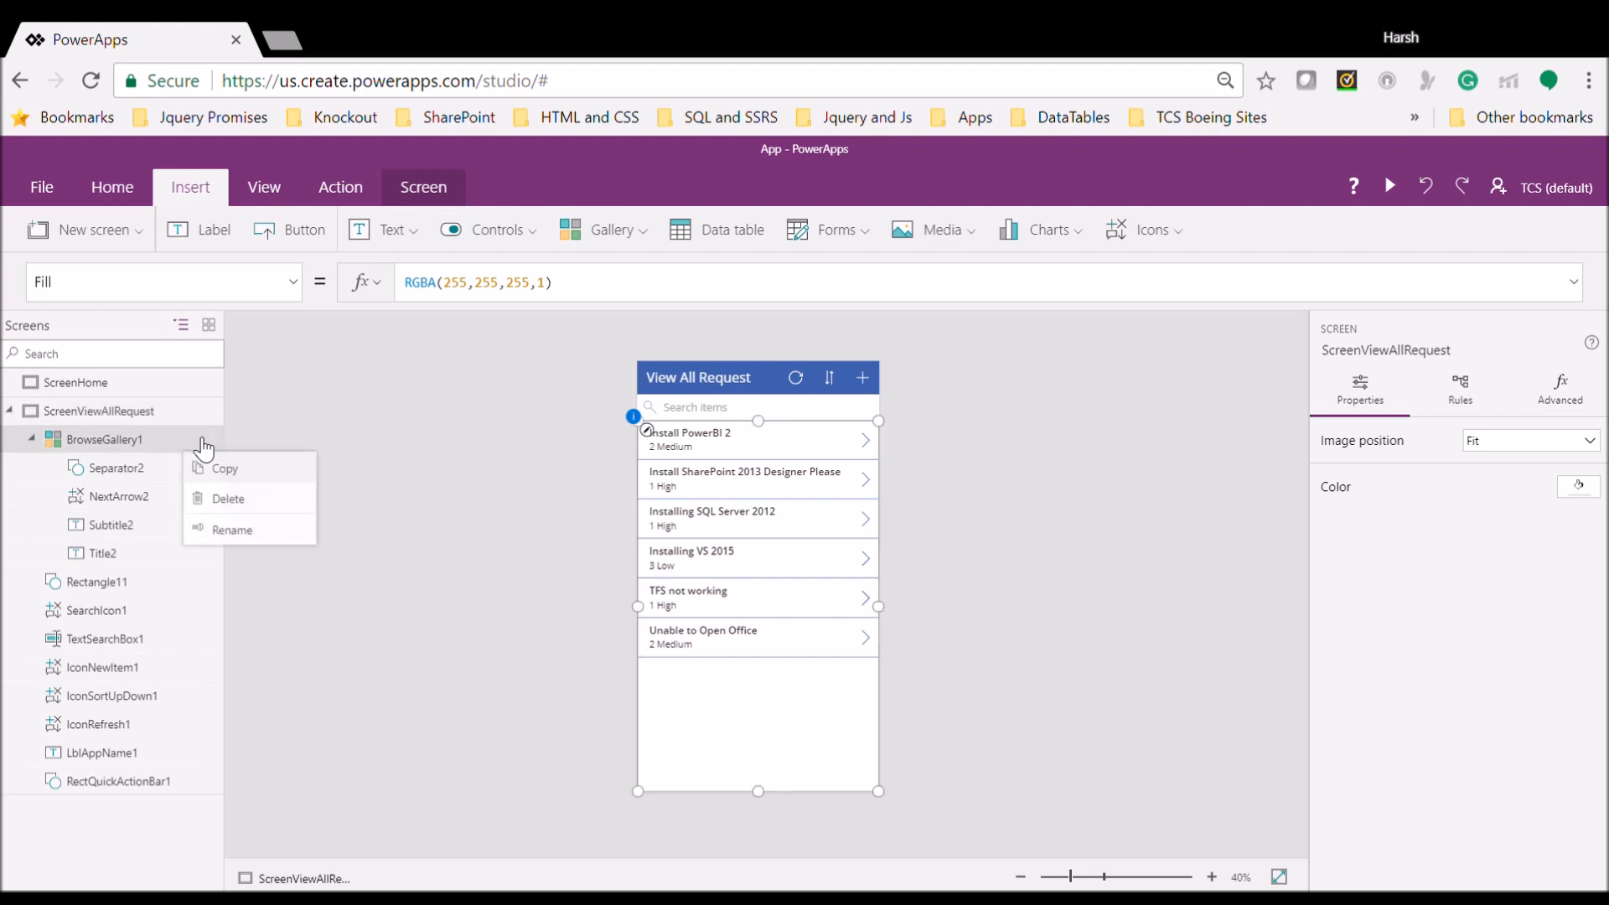
pyautogui.click(220, 528)
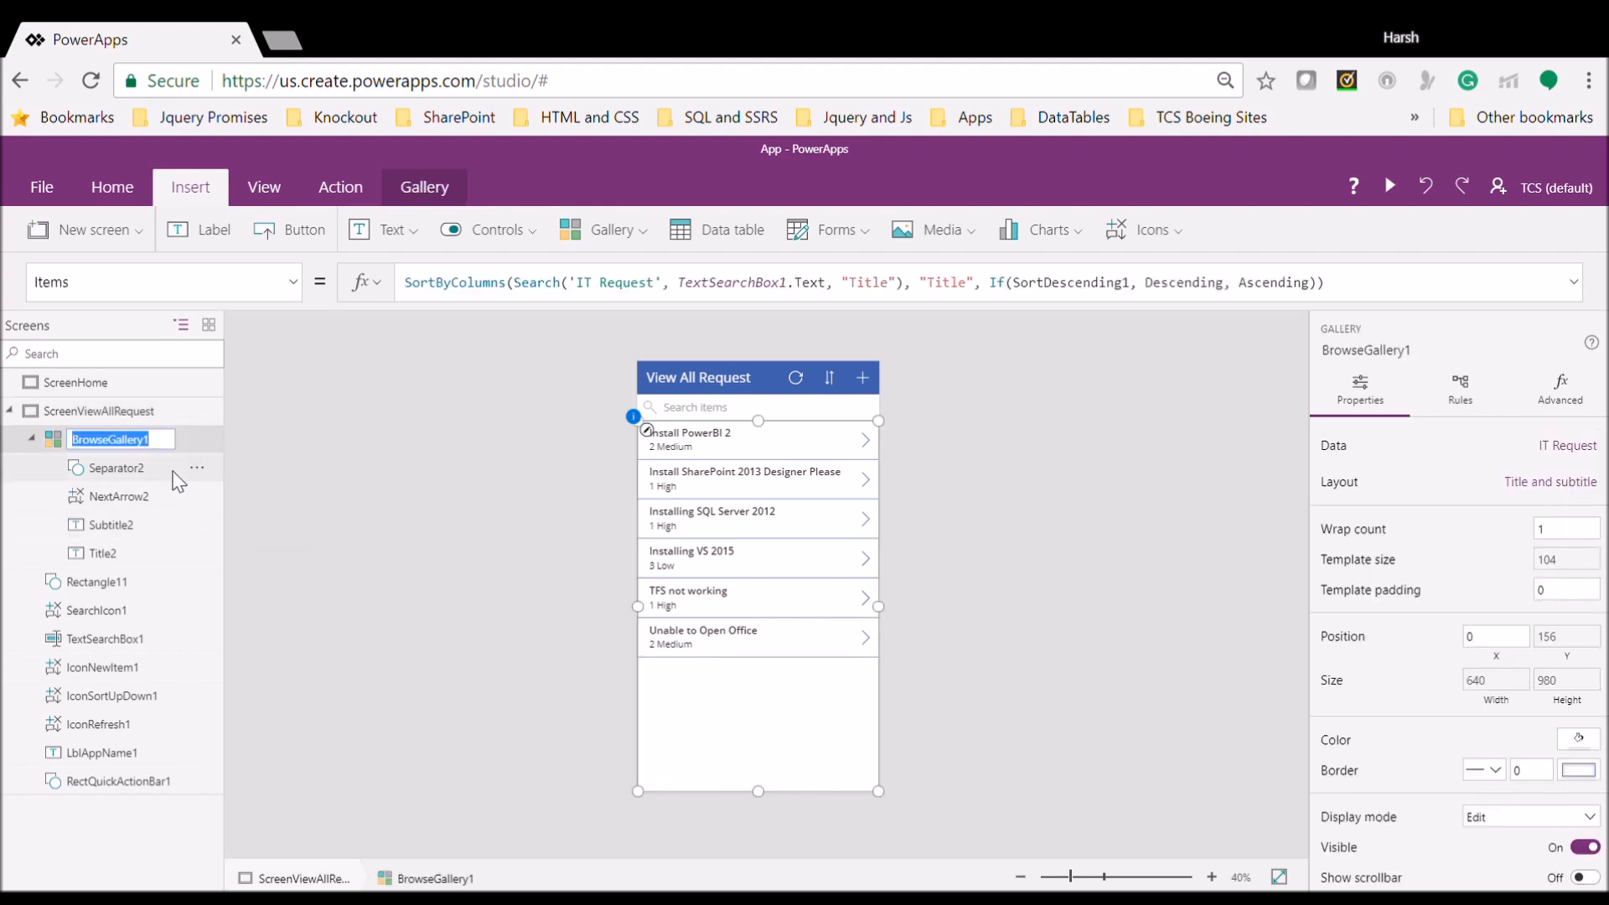
pyautogui.press('BackSpace')
pyautogui.hotkey('ctrl', 'z')
pyautogui.press('Right')
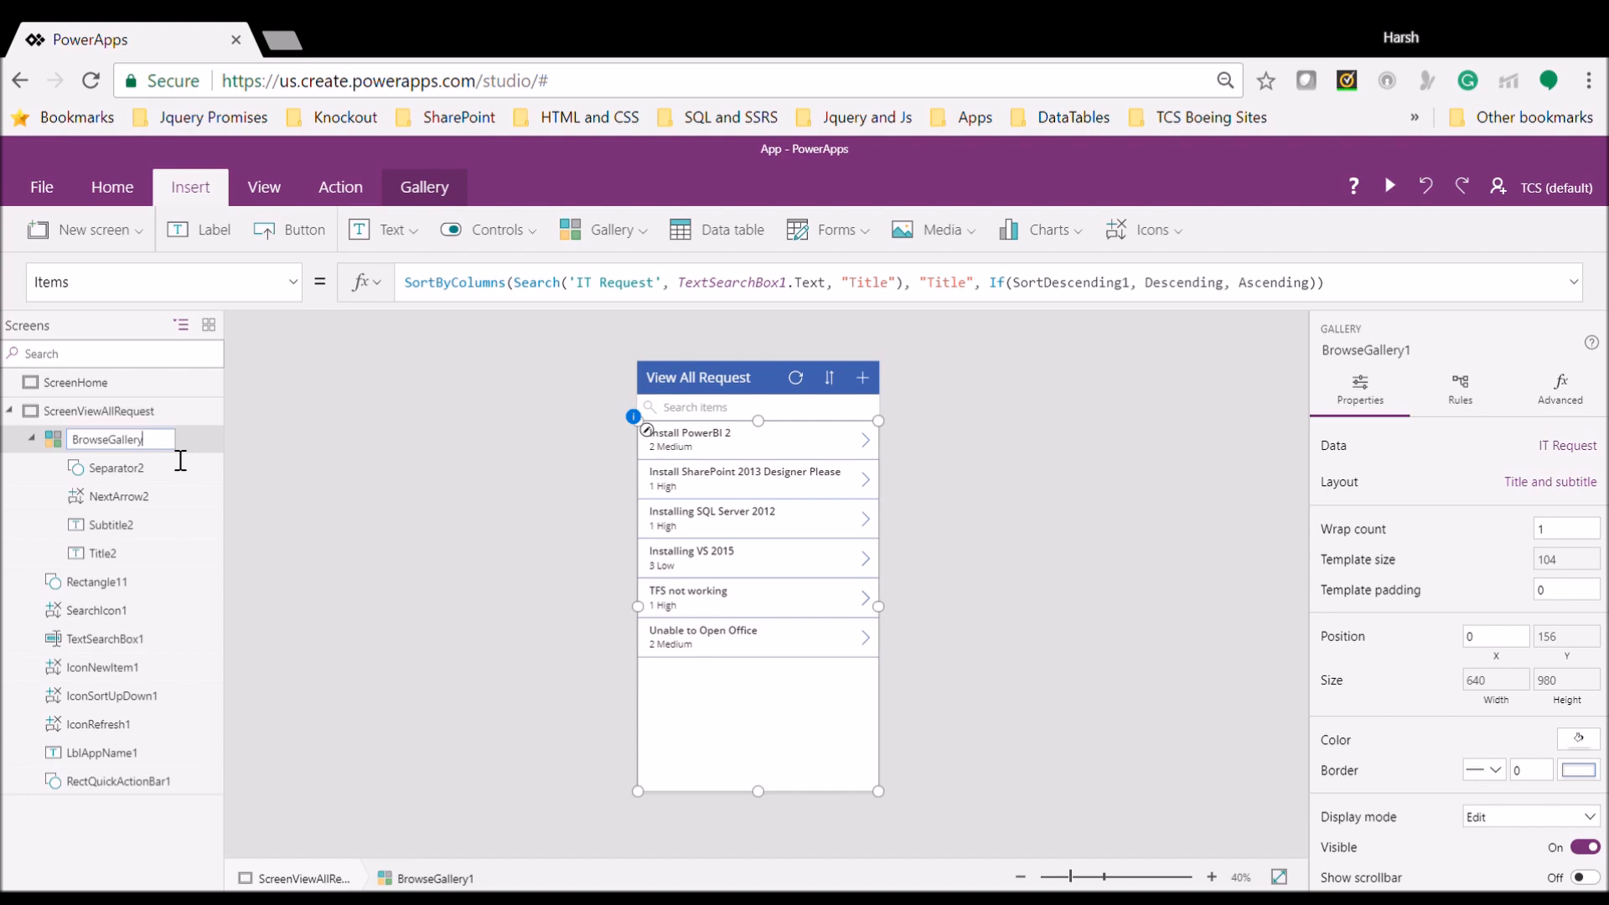
pyautogui.write('ViewAllRequest')
pyautogui.press('Return')
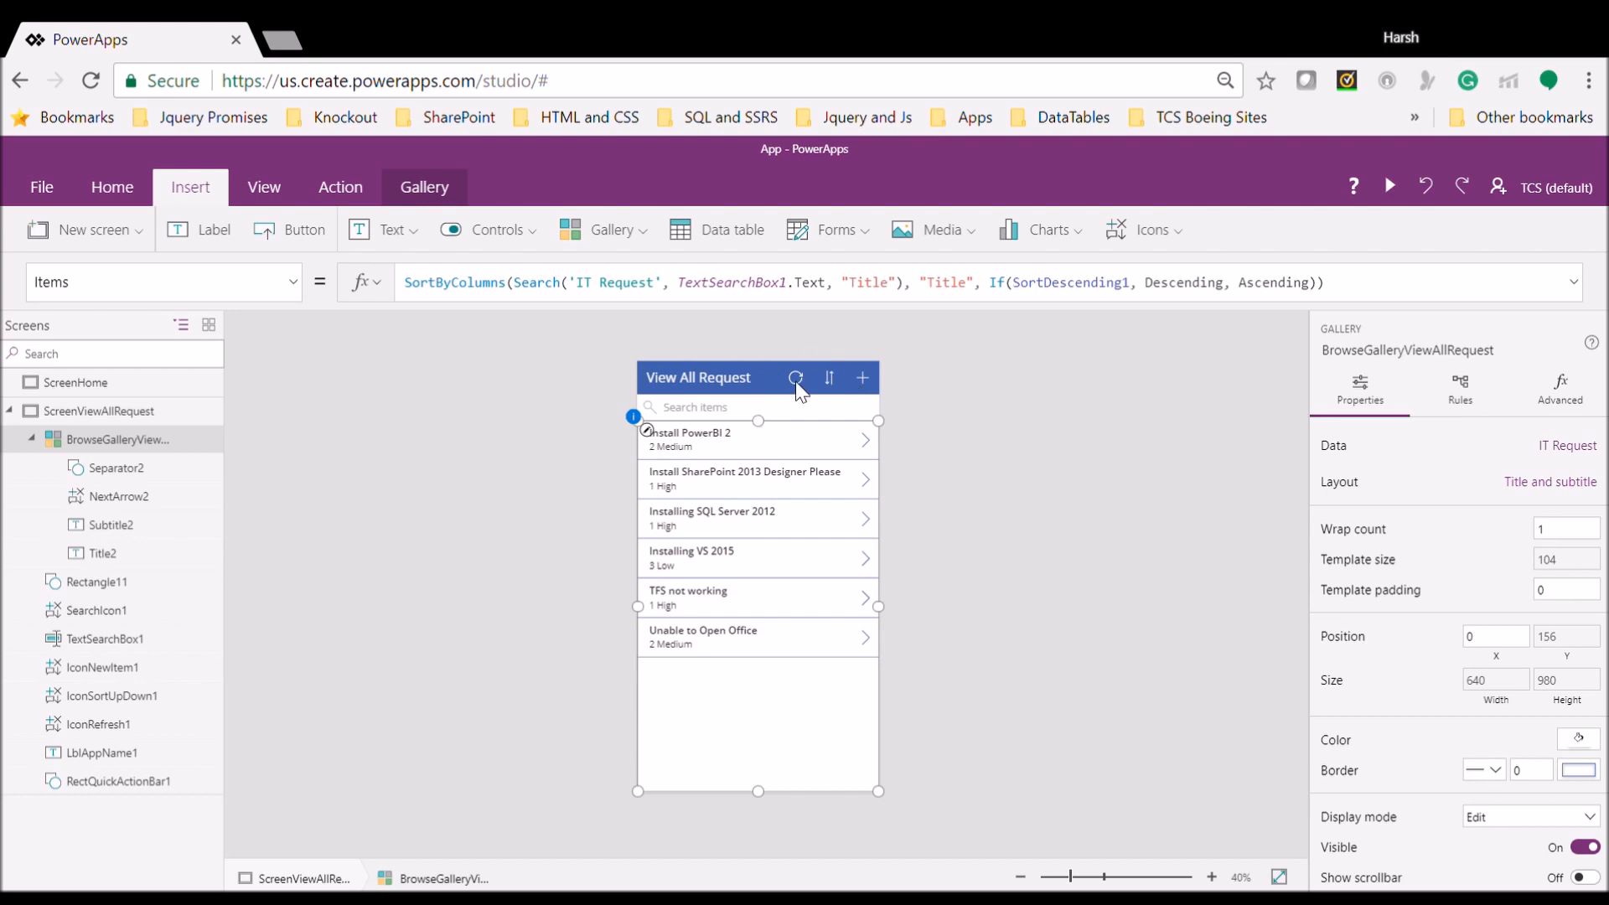
pyautogui.click(732, 413)
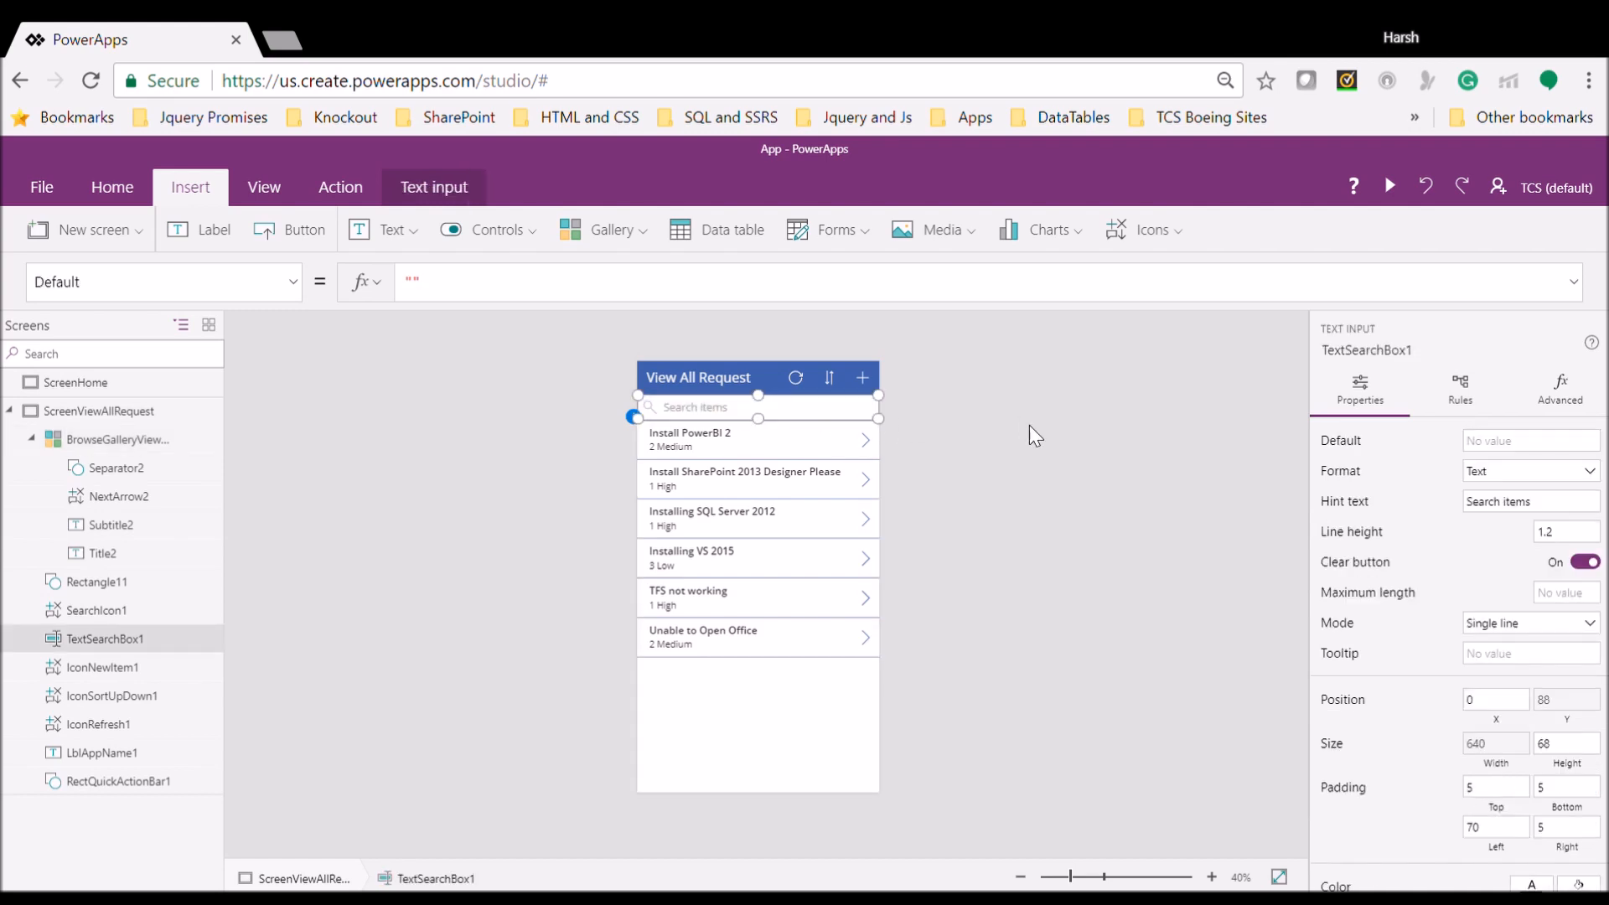
pyautogui.click(952, 435)
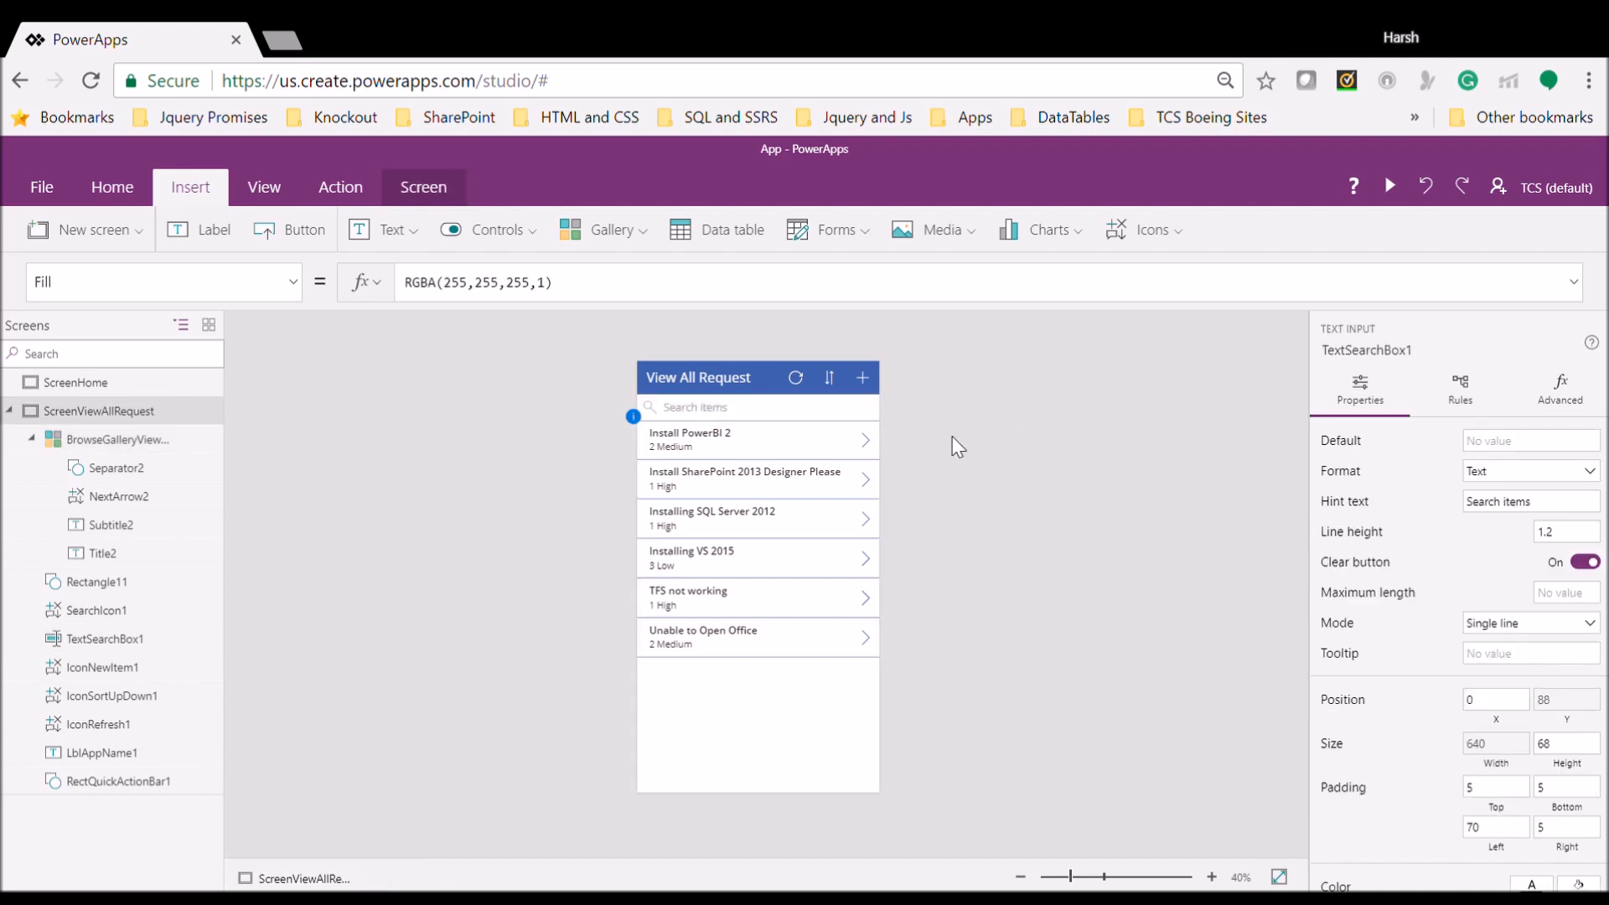
pyautogui.click(852, 415)
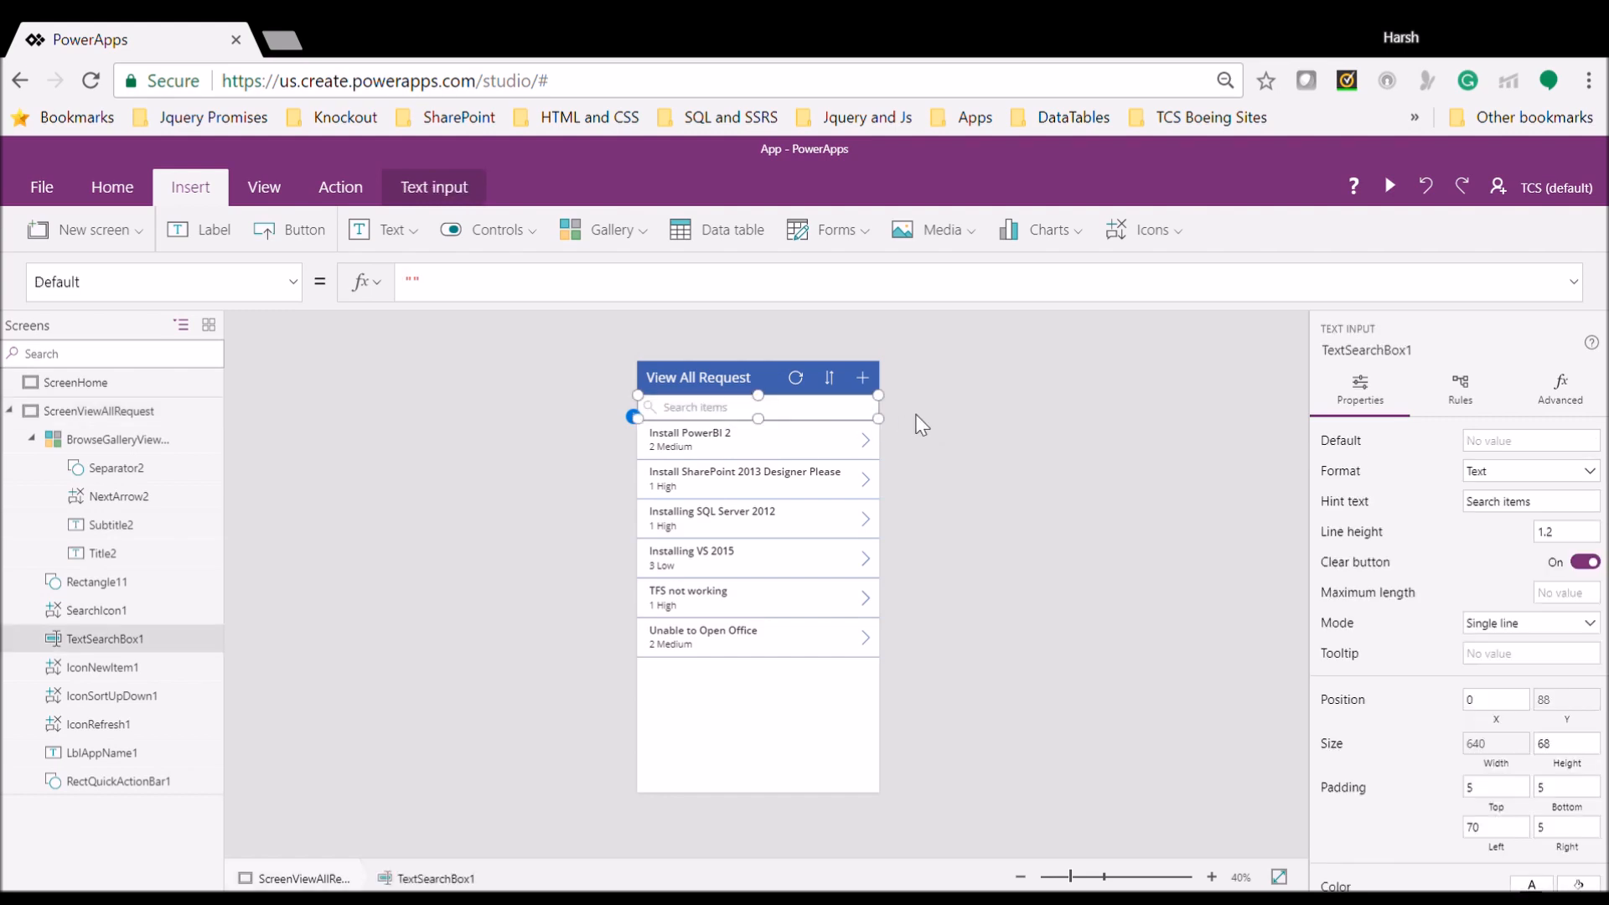
# Change the sort column in the request gallery's Items formula to "Prioritycalc", keeping the search on "Title"
pyautogui.click(886, 565)
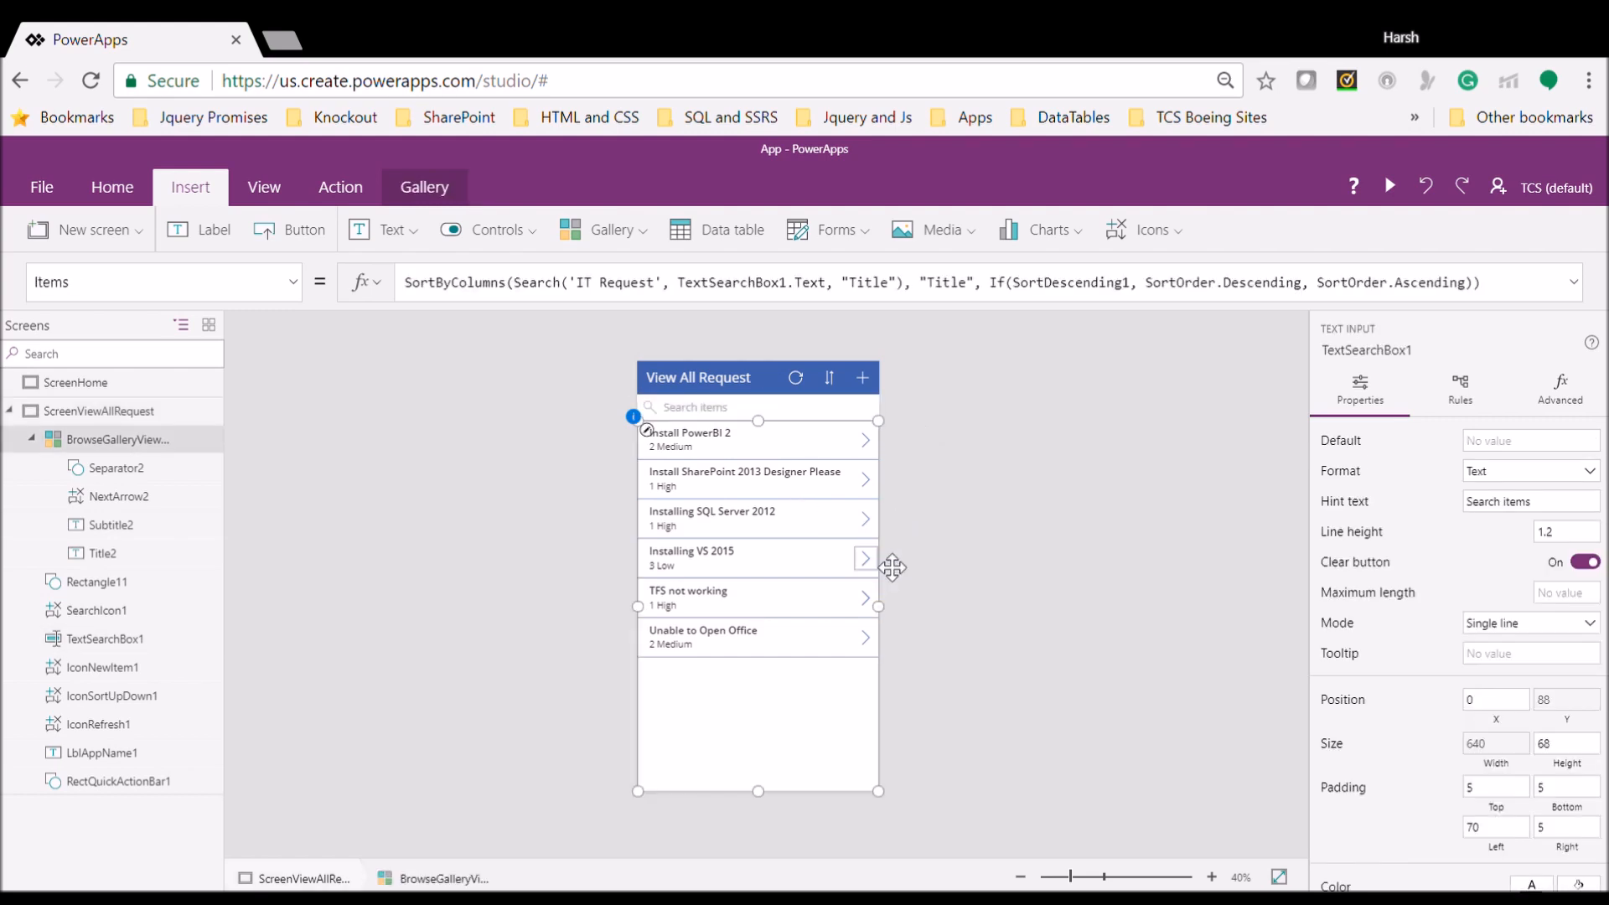
pyautogui.click(952, 296)
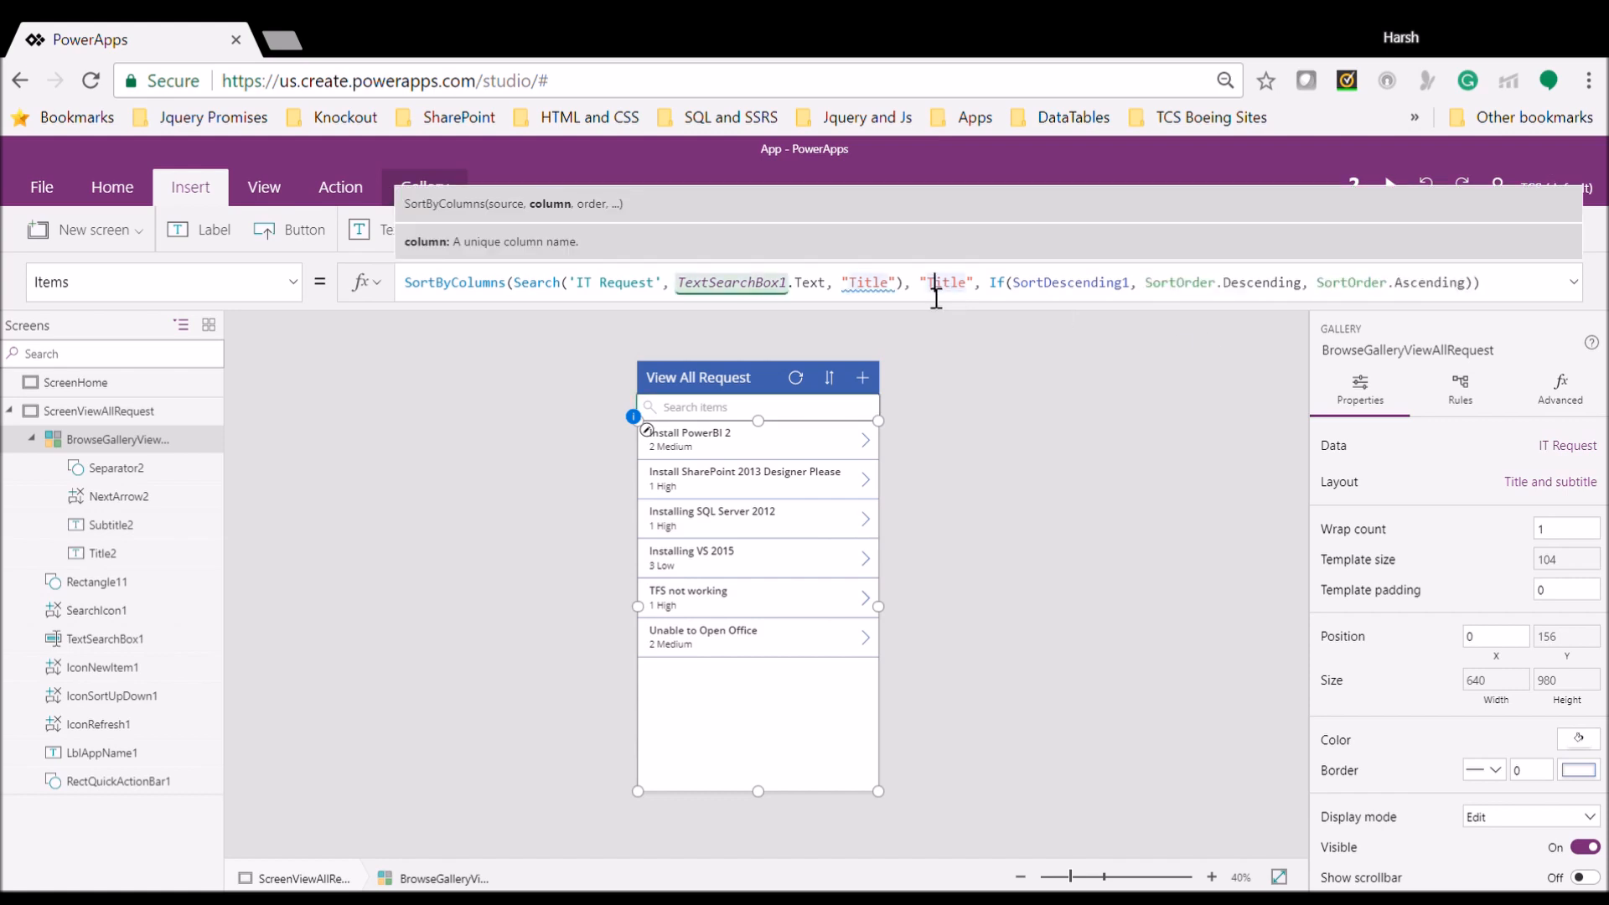
pyautogui.doubleClick(964, 297)
pyautogui.write('Prio')
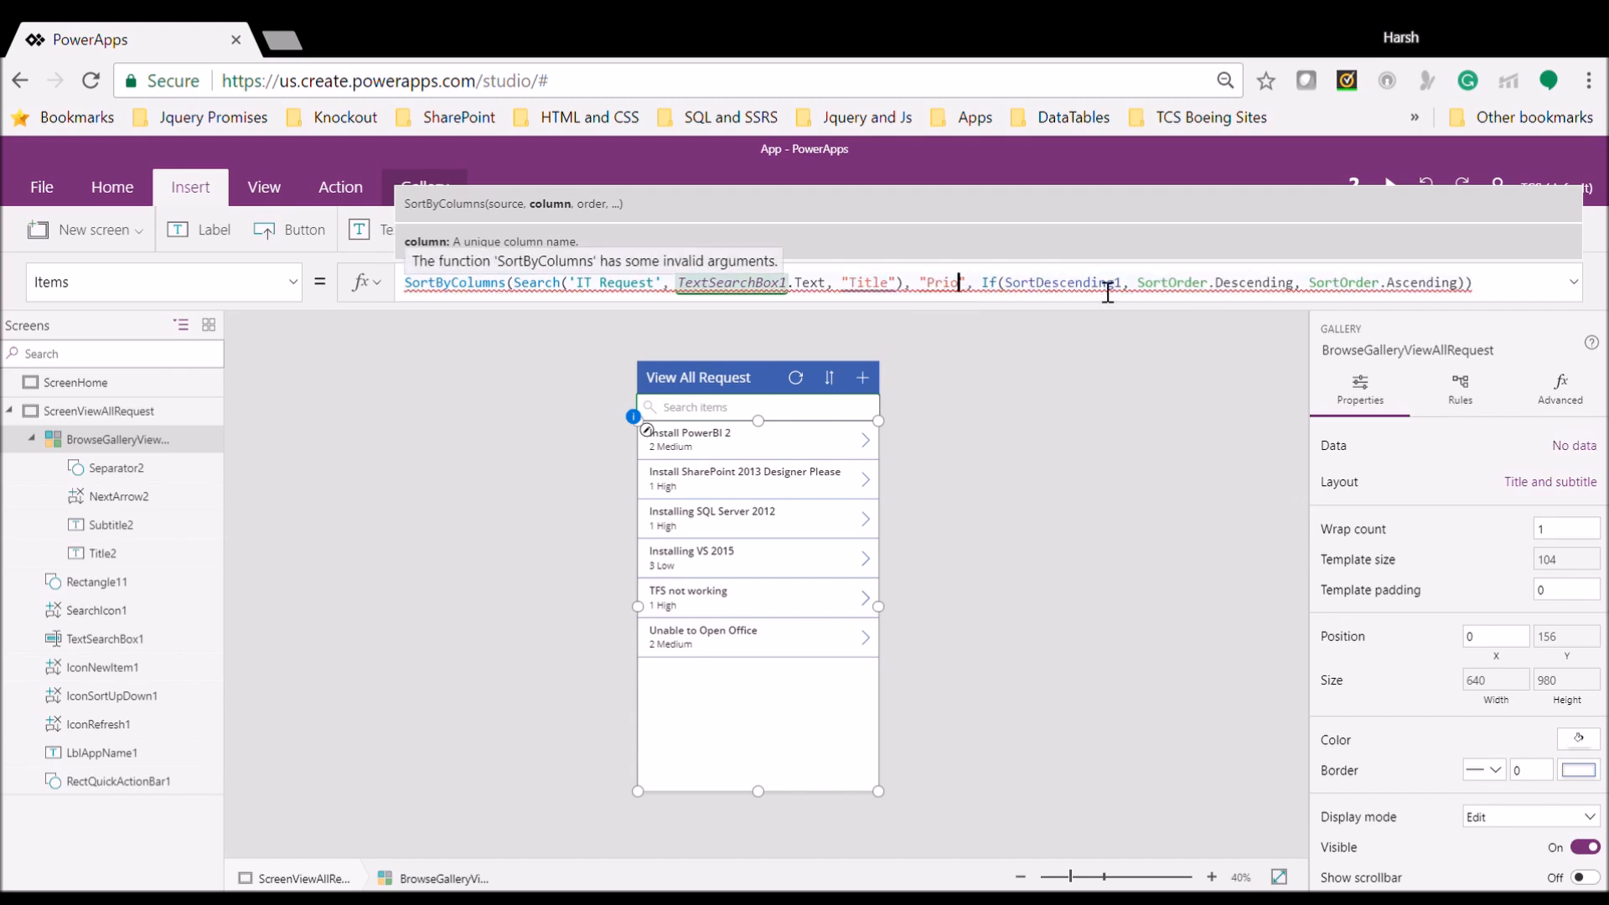
pyautogui.write('ritycalc')
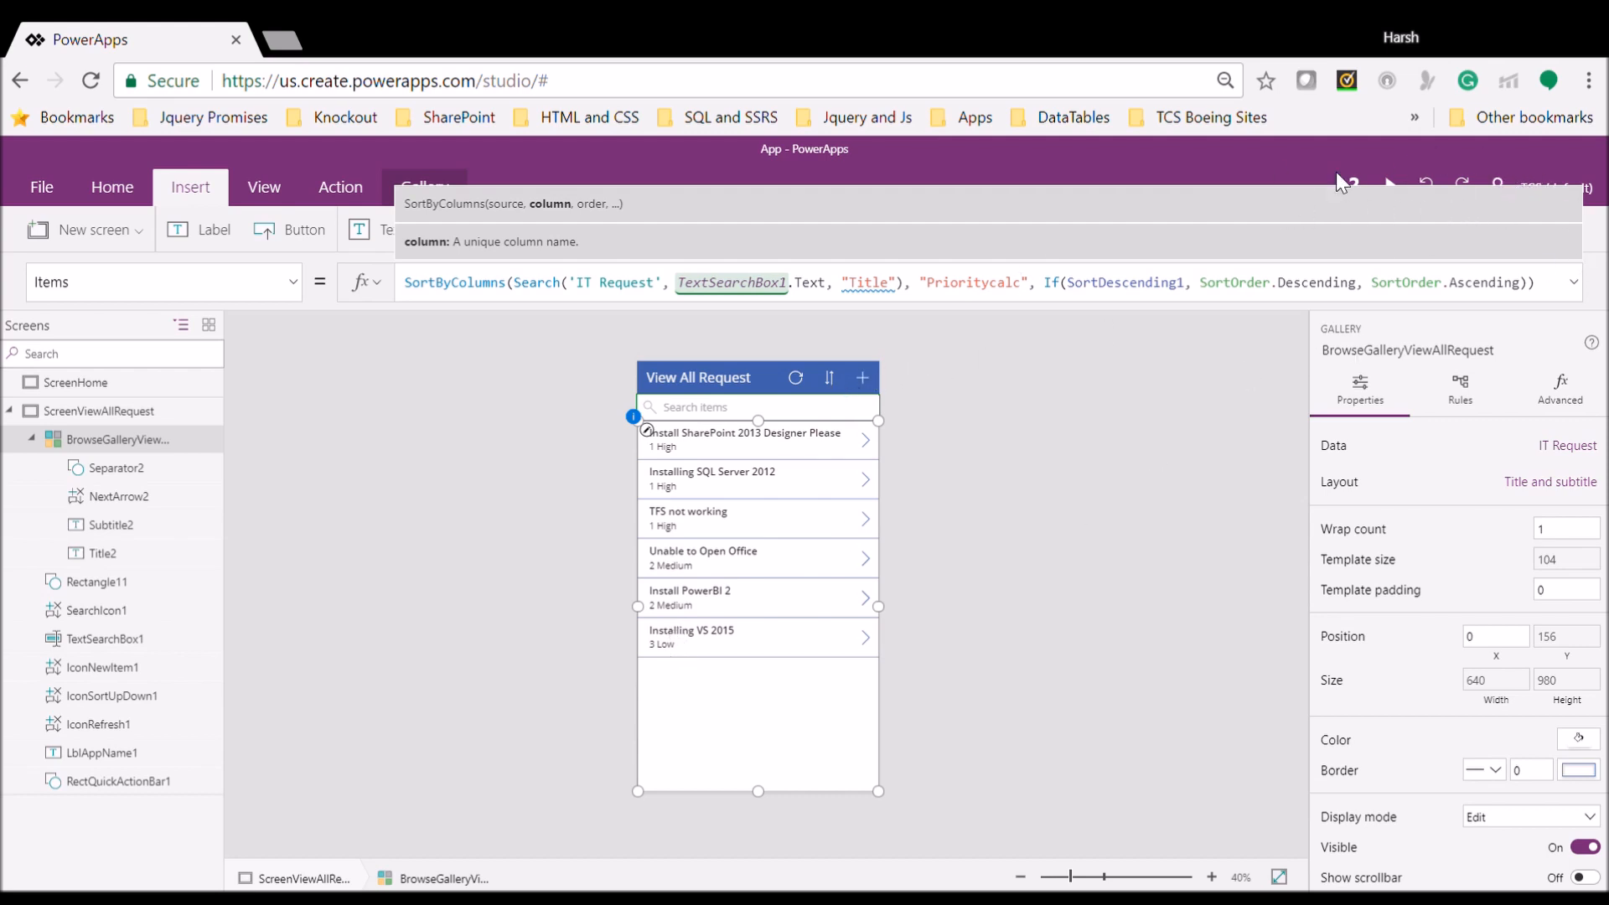
# Preview the app, test the sort toggle on the View All Request list and return to the editor
pyautogui.click(1391, 181)
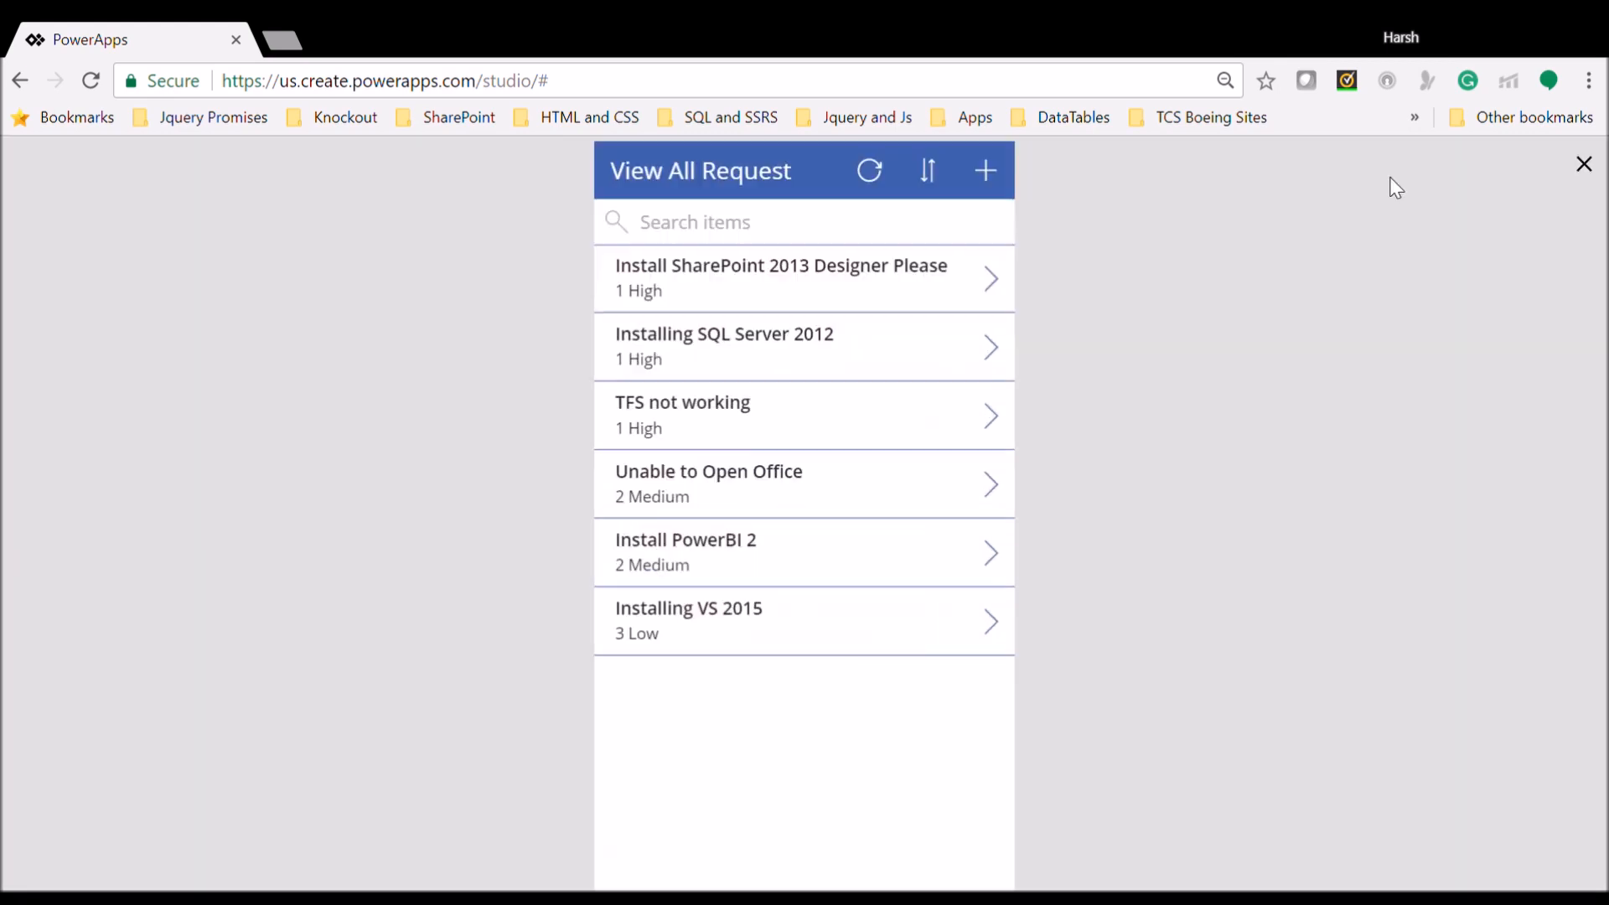
pyautogui.click(929, 173)
pyautogui.click(932, 176)
pyautogui.click(931, 176)
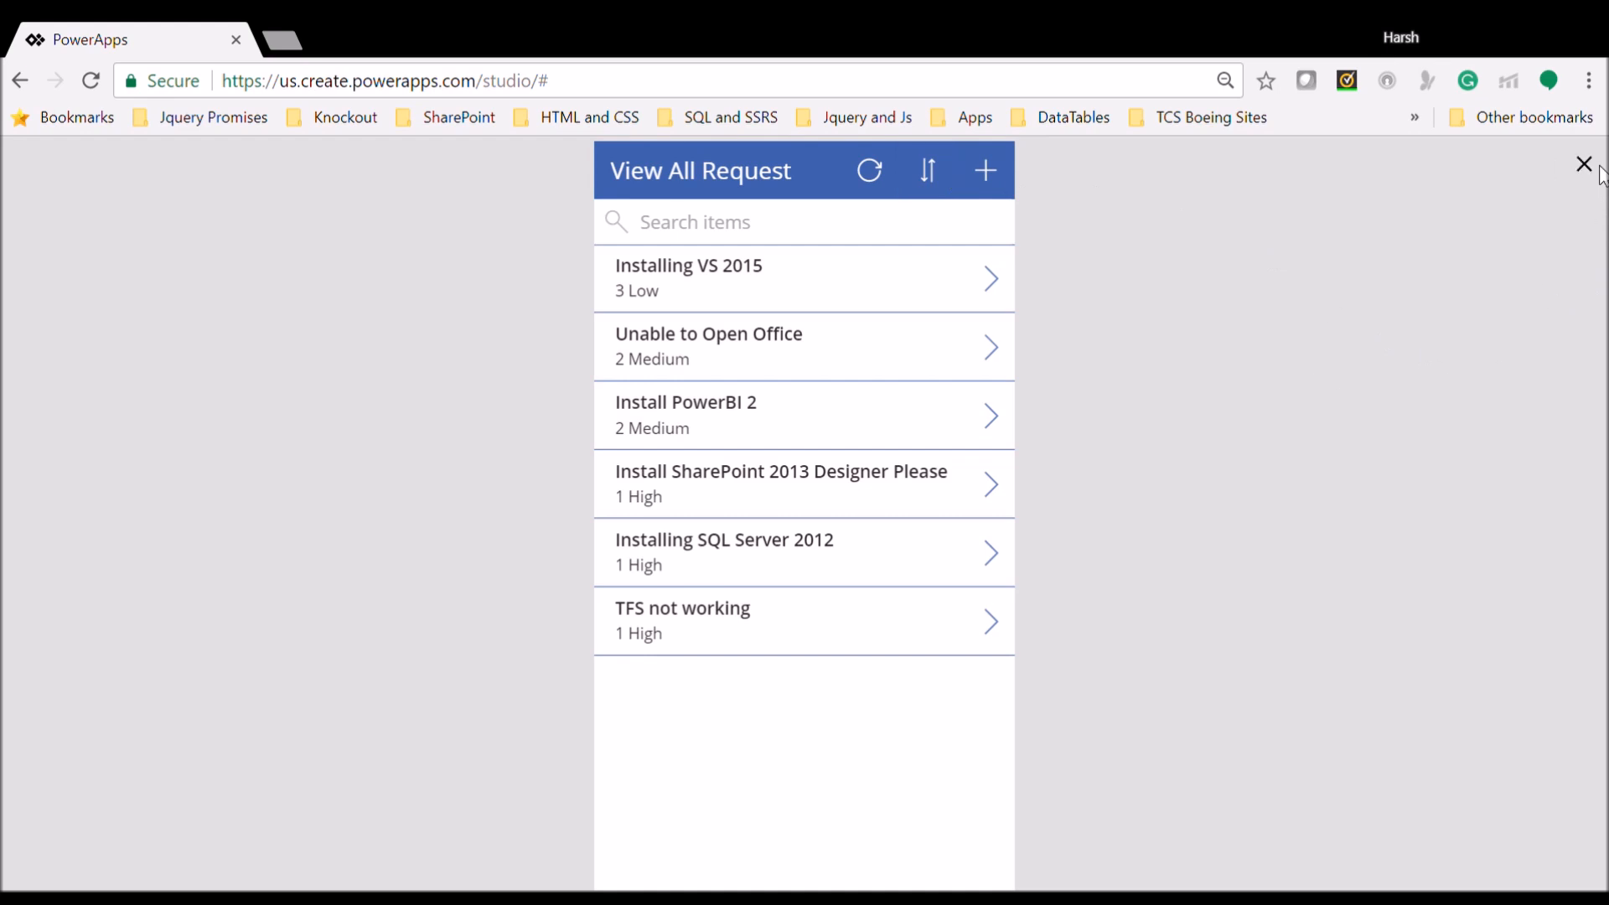
pyautogui.press('Escape')
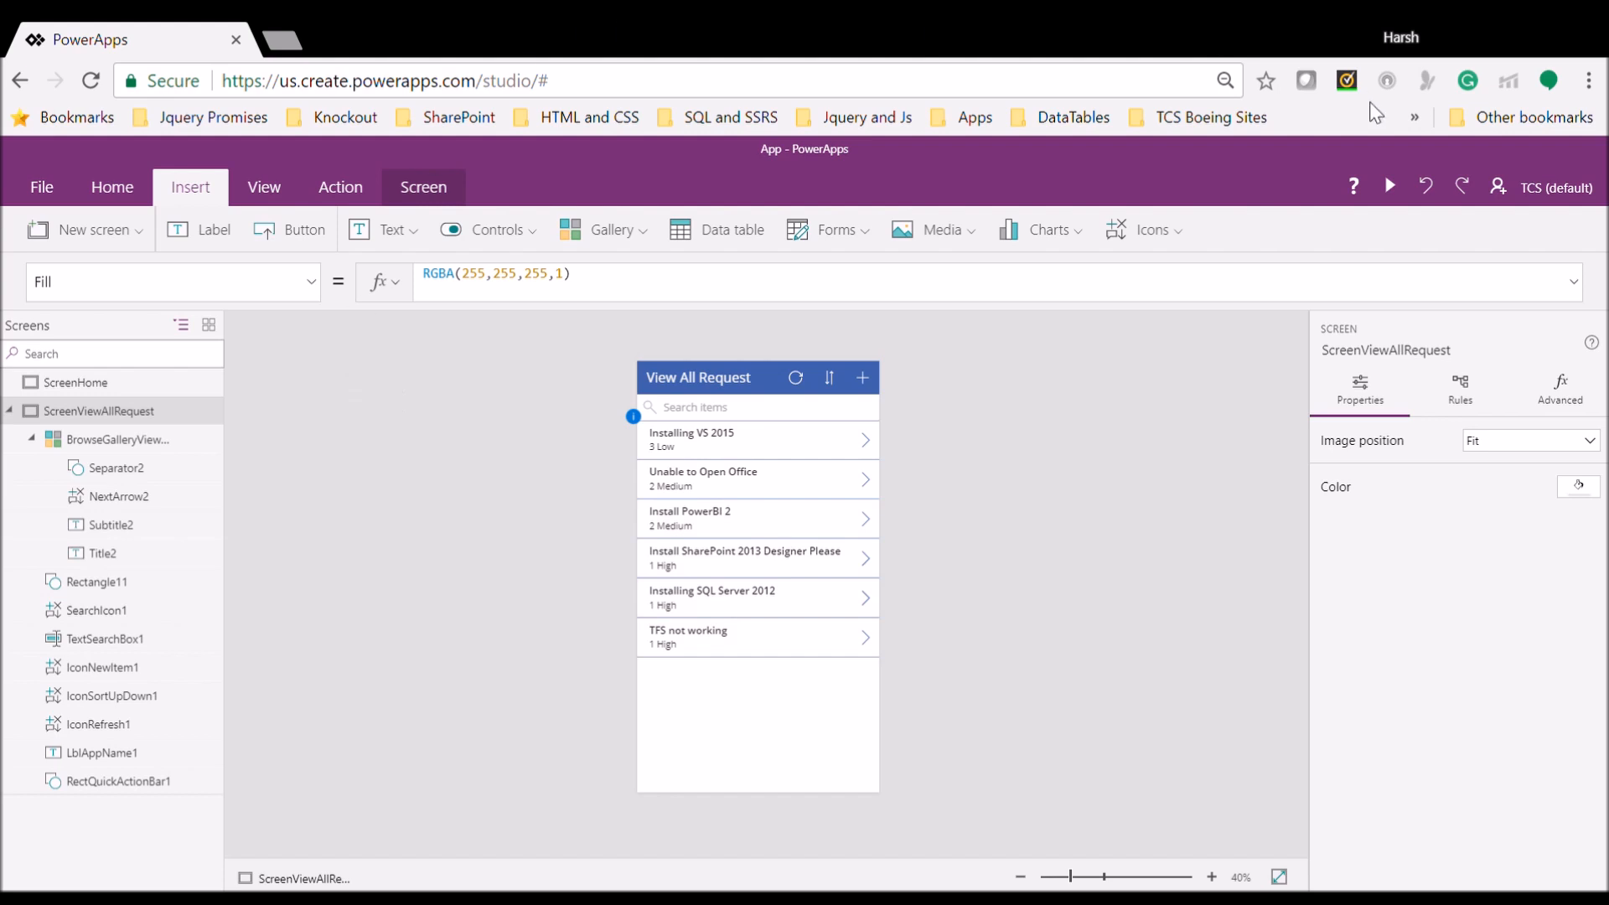
# Review the full Items formula of the View All Request gallery
pyautogui.click(874, 665)
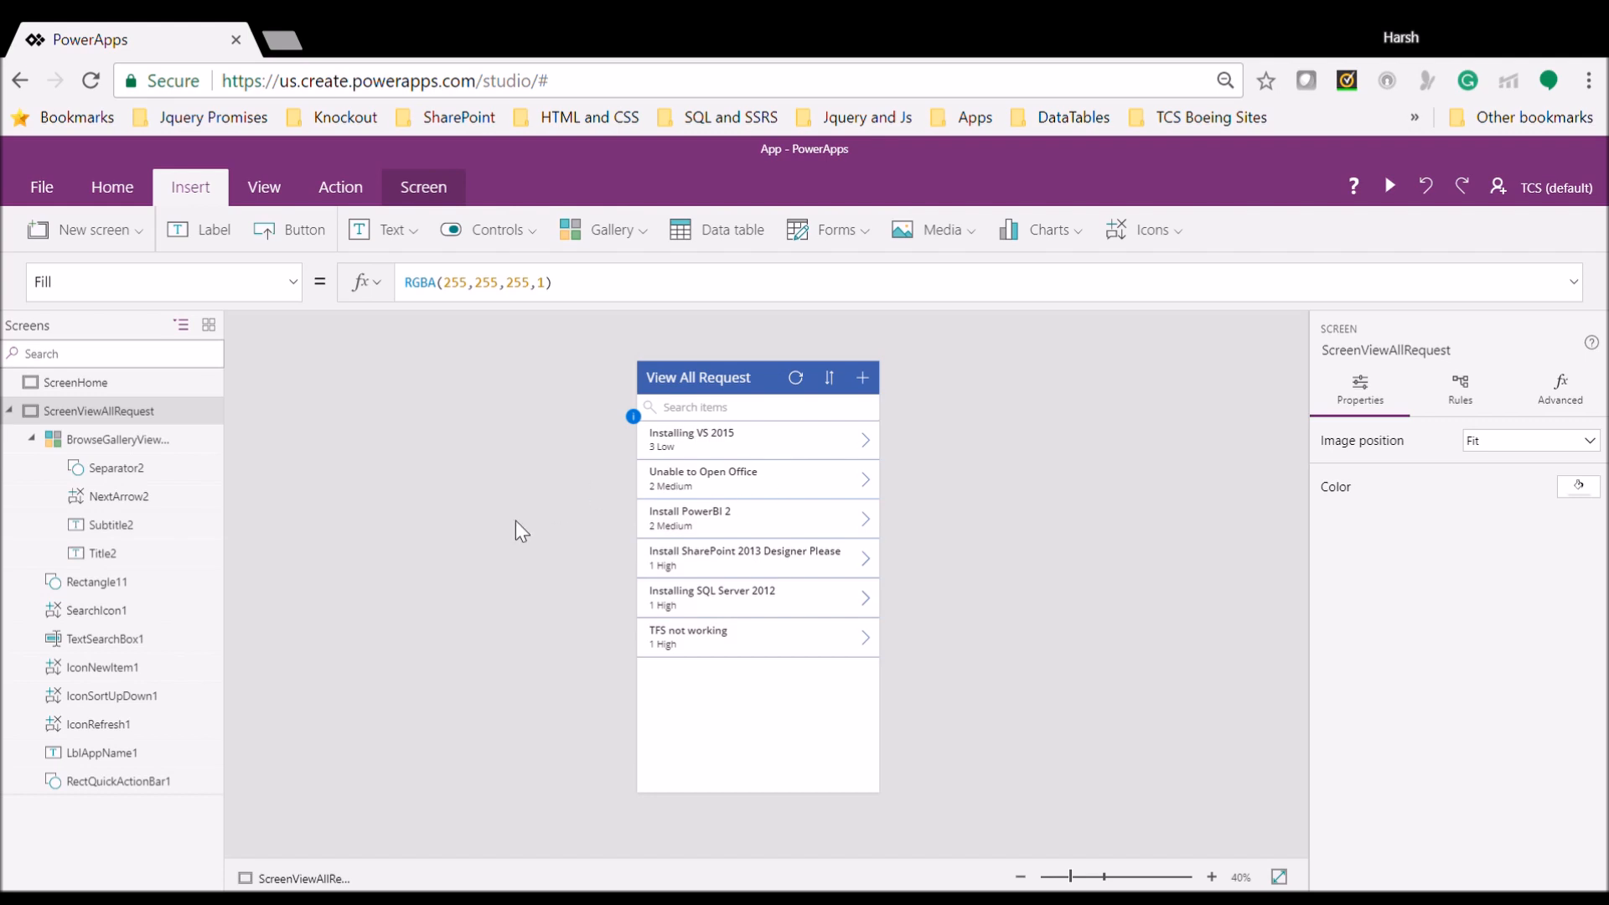
pyautogui.click(874, 668)
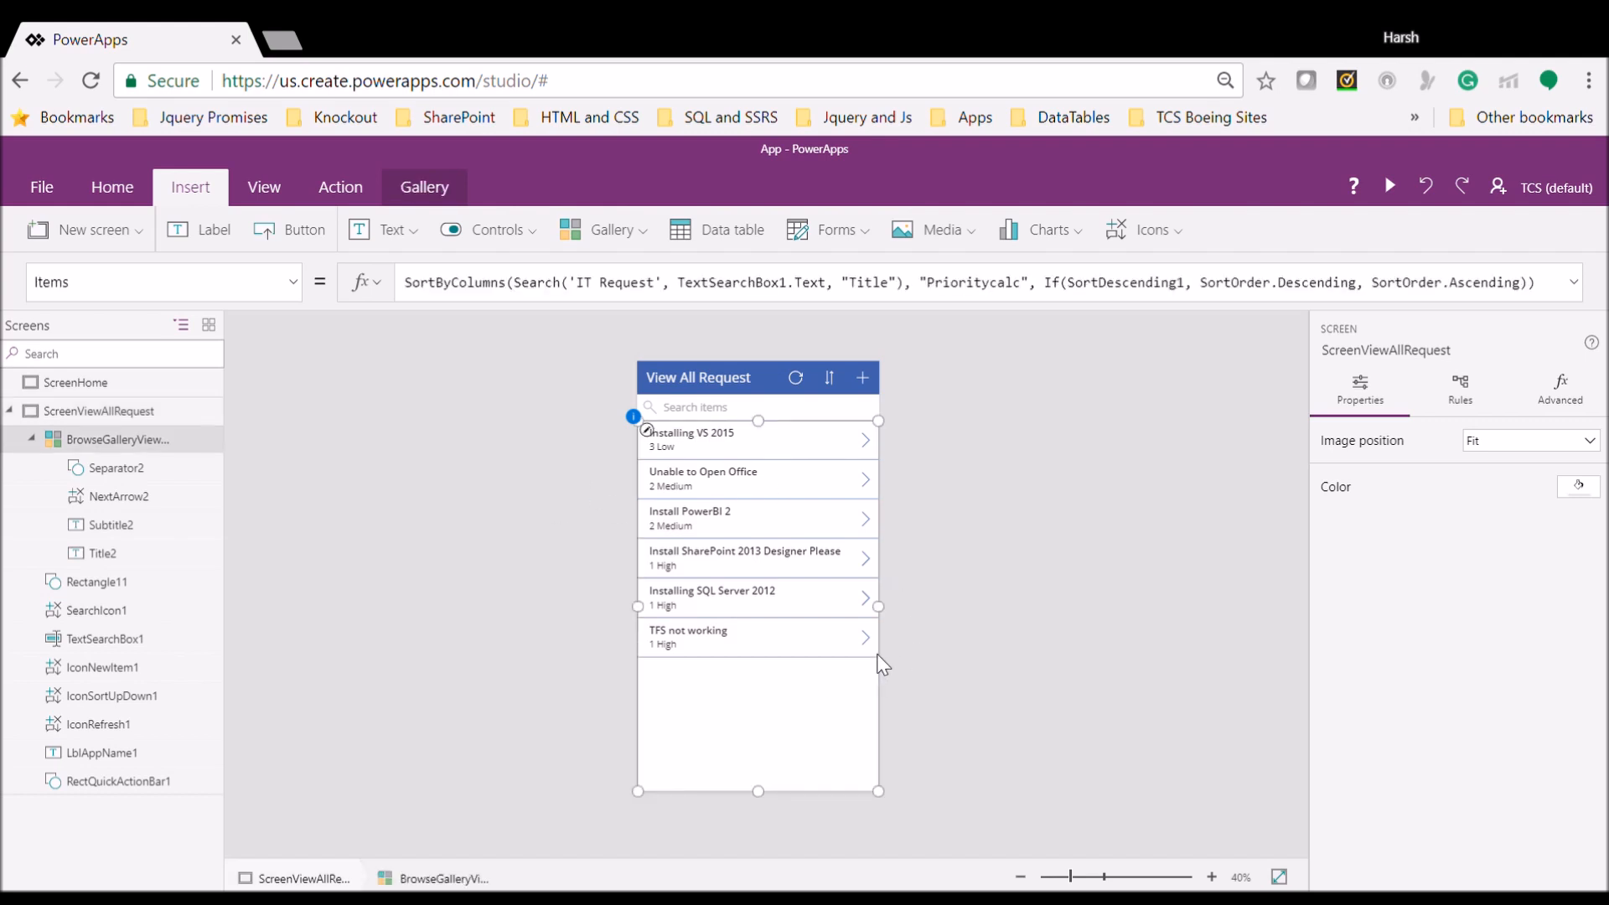
pyautogui.click(504, 294)
pyautogui.hotkey('ctrl', 'a')
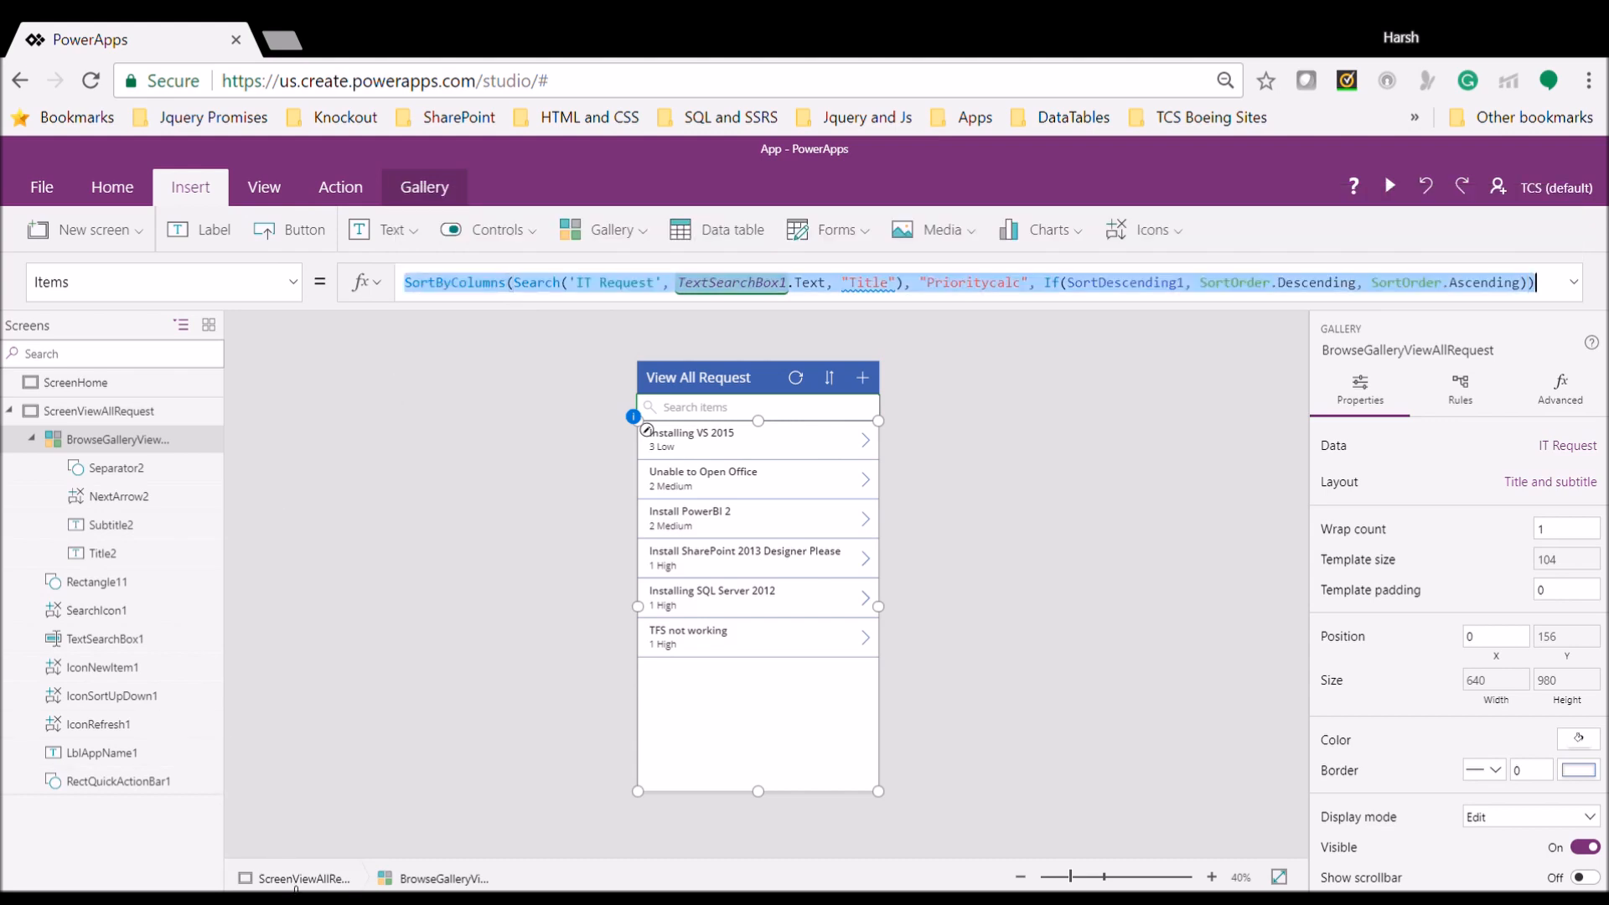
pyautogui.click(753, 732)
# Fill the ScreenHome background with the theme blue RGBA(0, 134, 208, 1)
pyautogui.click(24, 413)
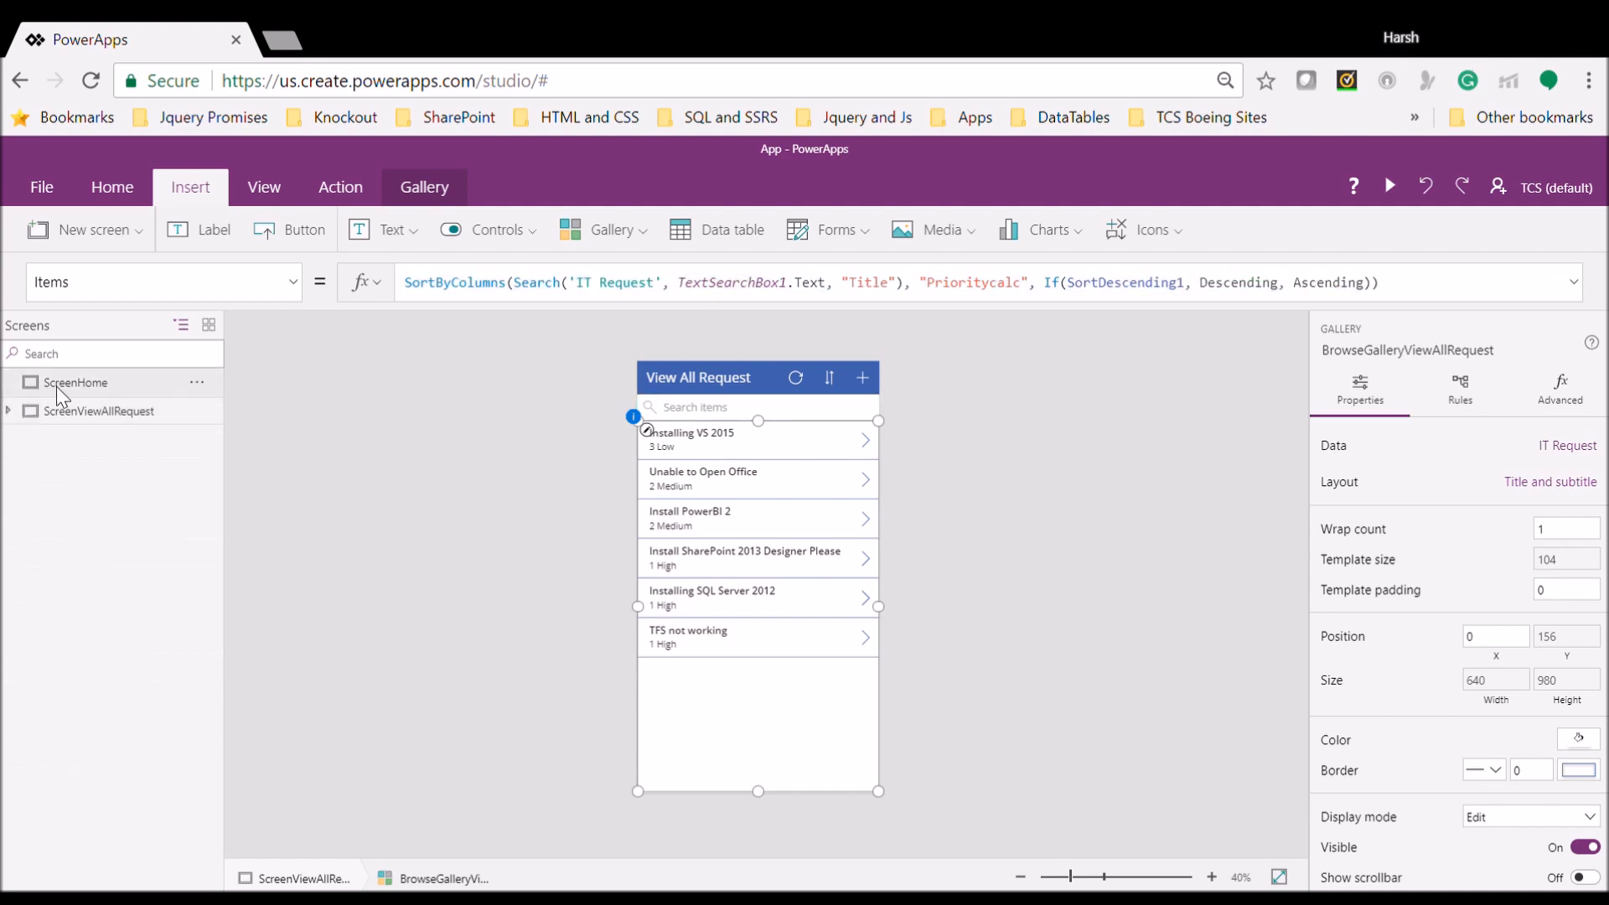
pyautogui.click(57, 384)
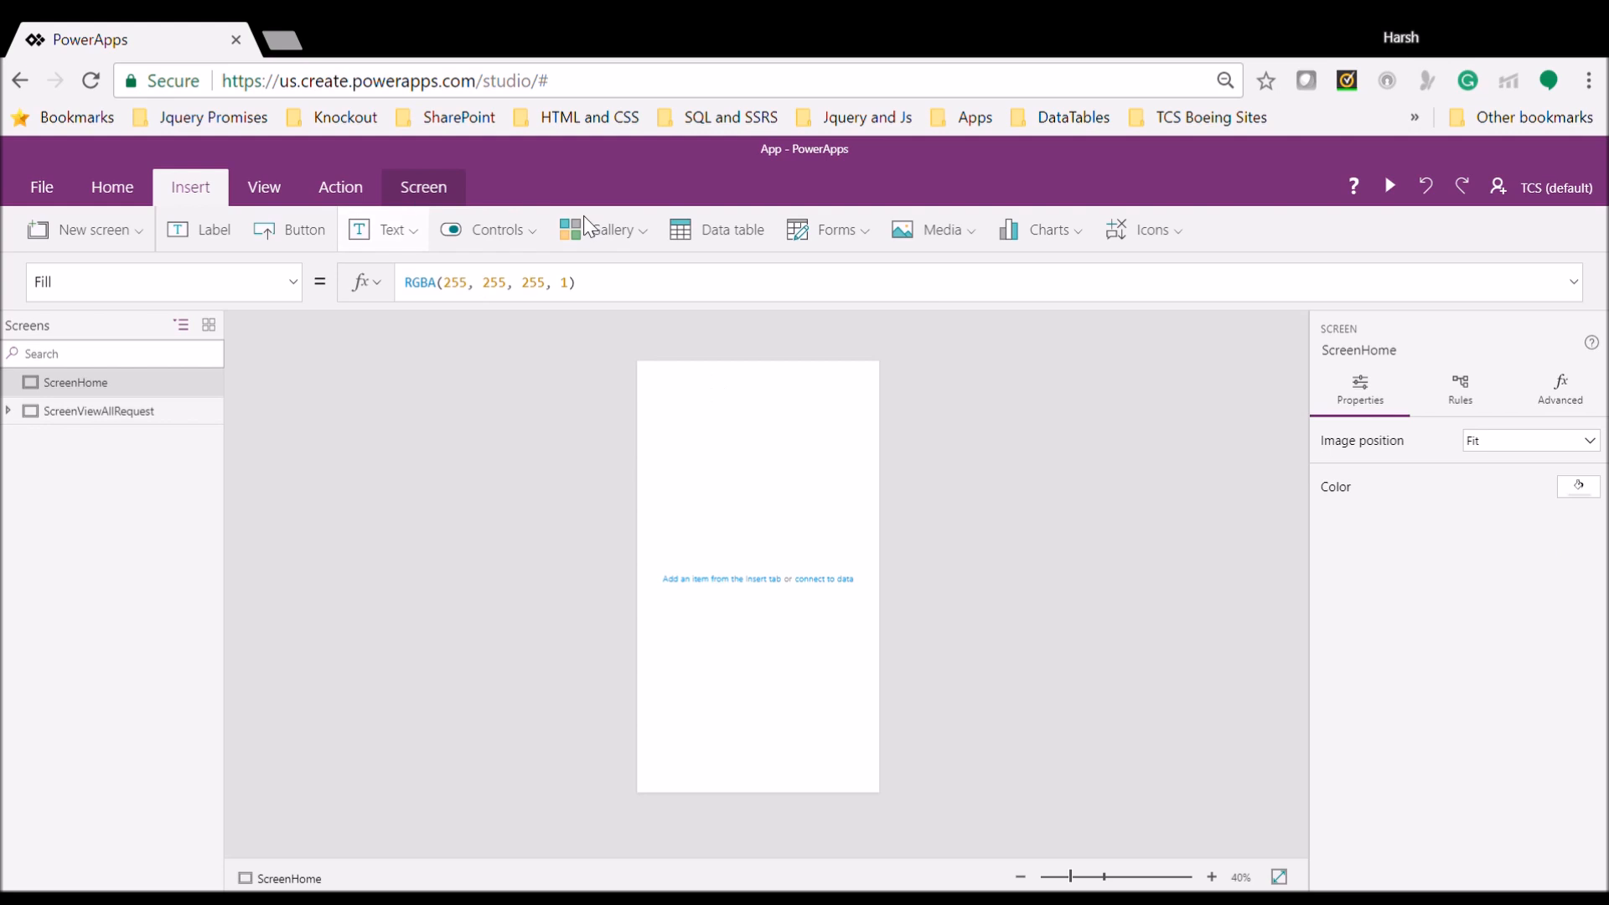
pyautogui.click(151, 186)
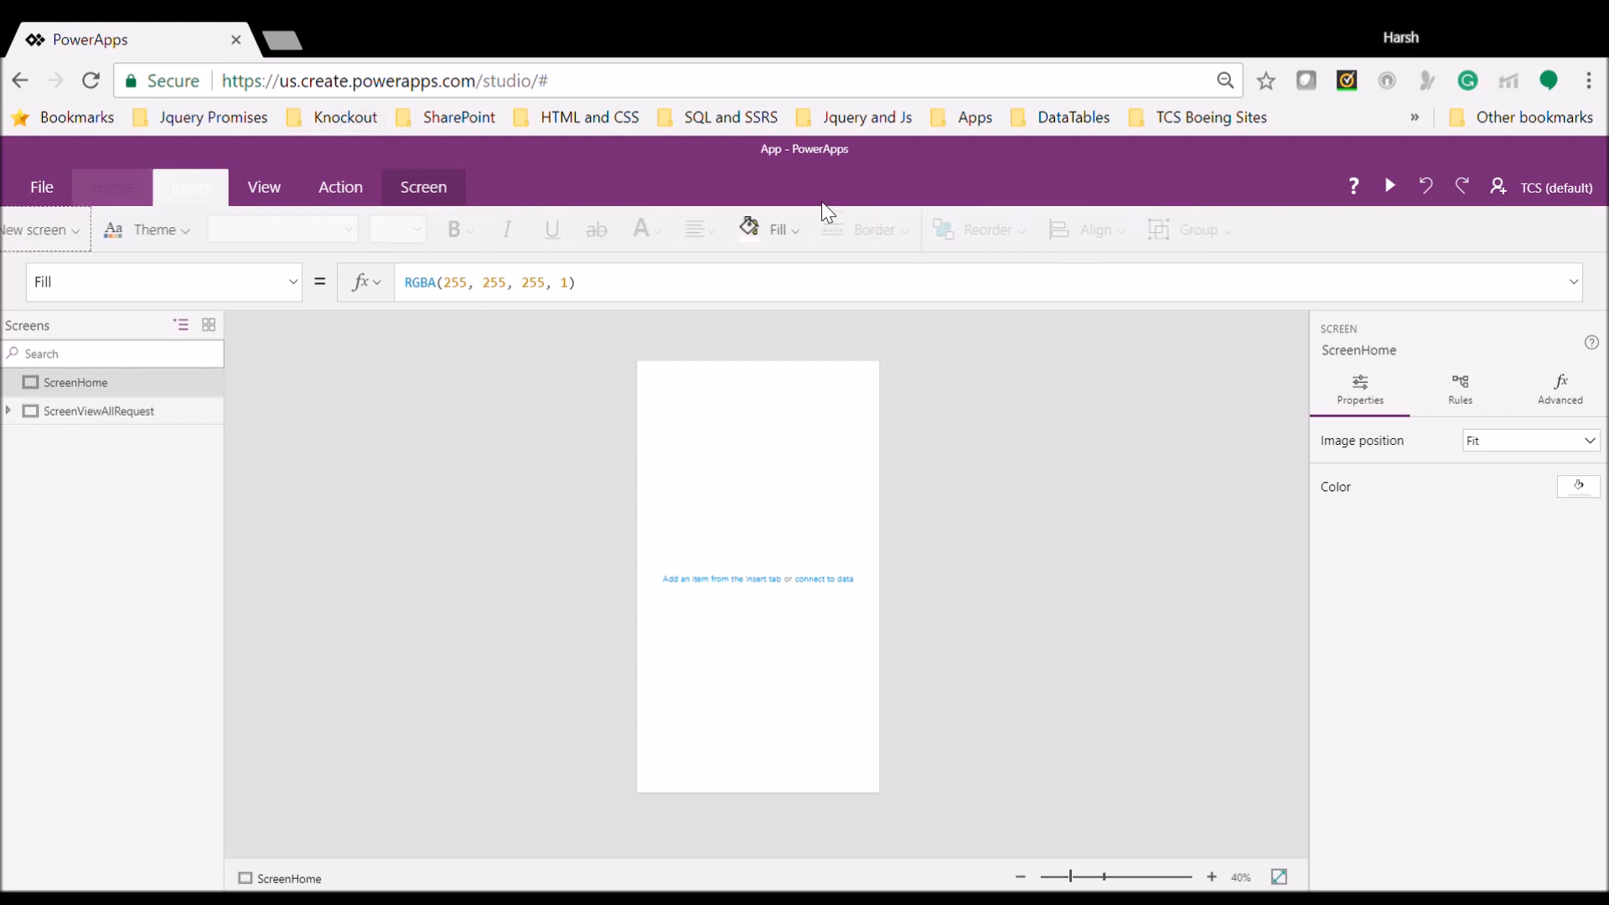
pyautogui.click(853, 242)
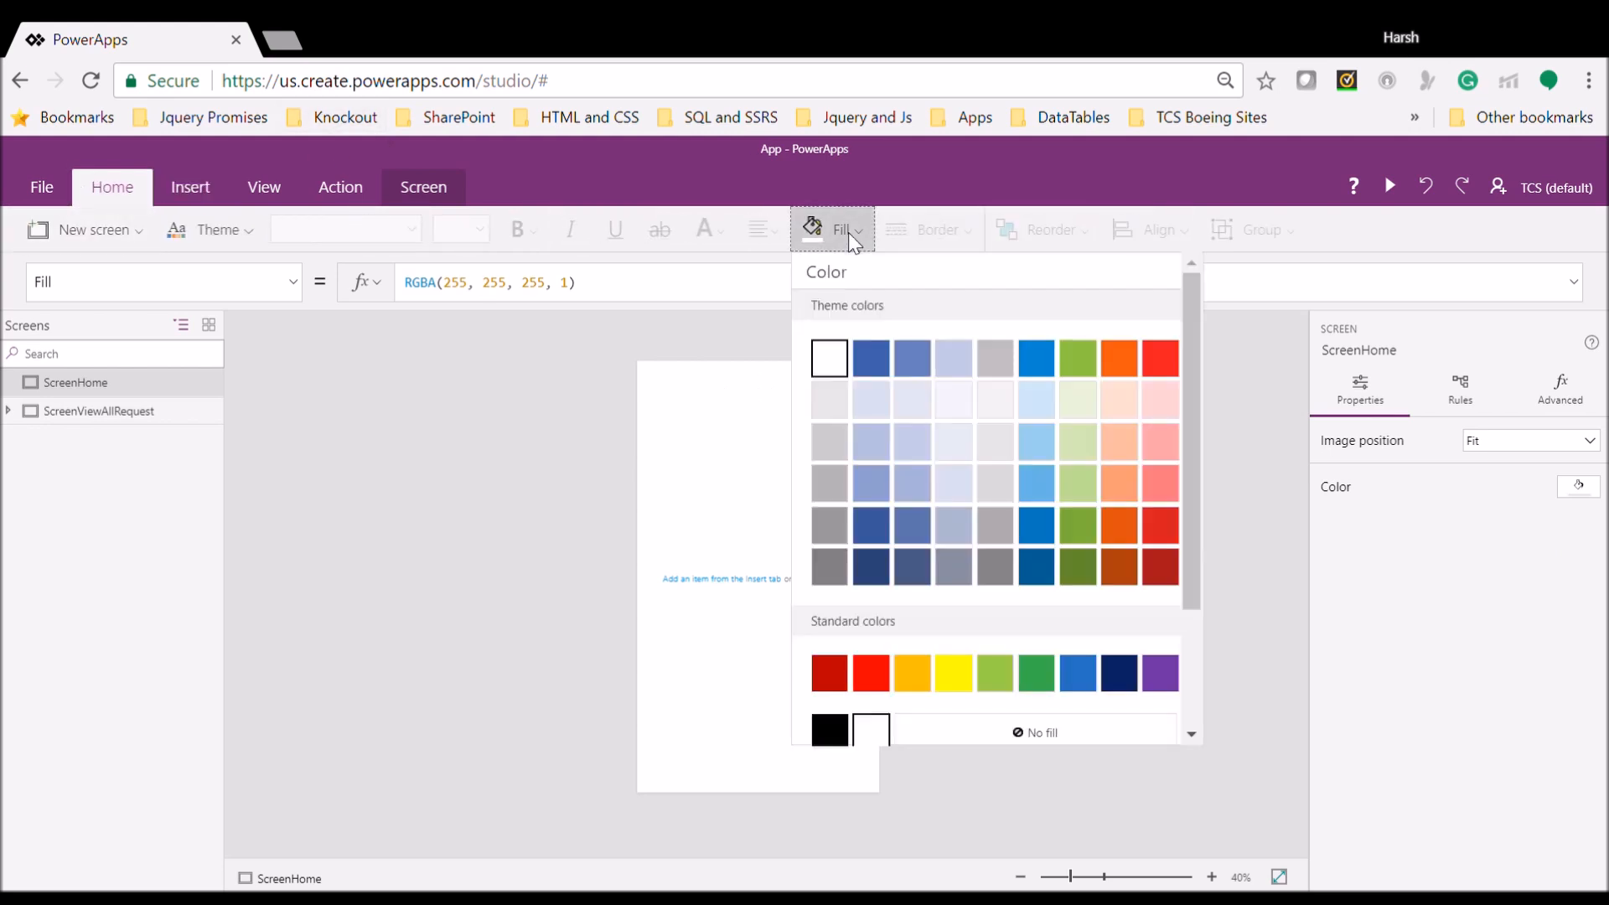
pyautogui.click(1041, 366)
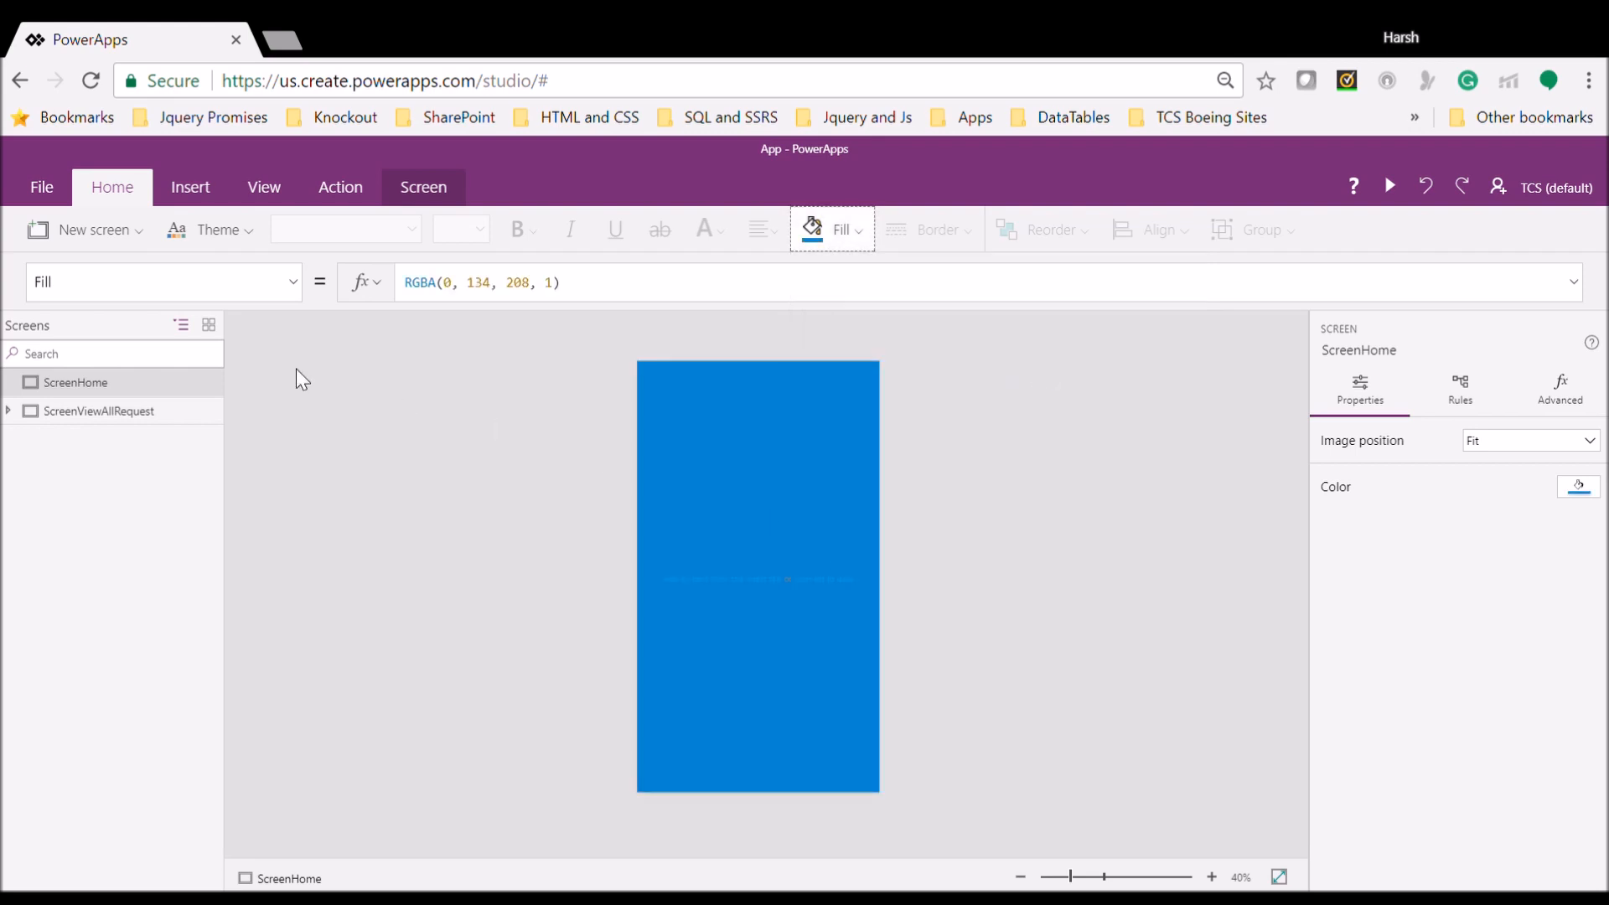
pyautogui.click(190, 187)
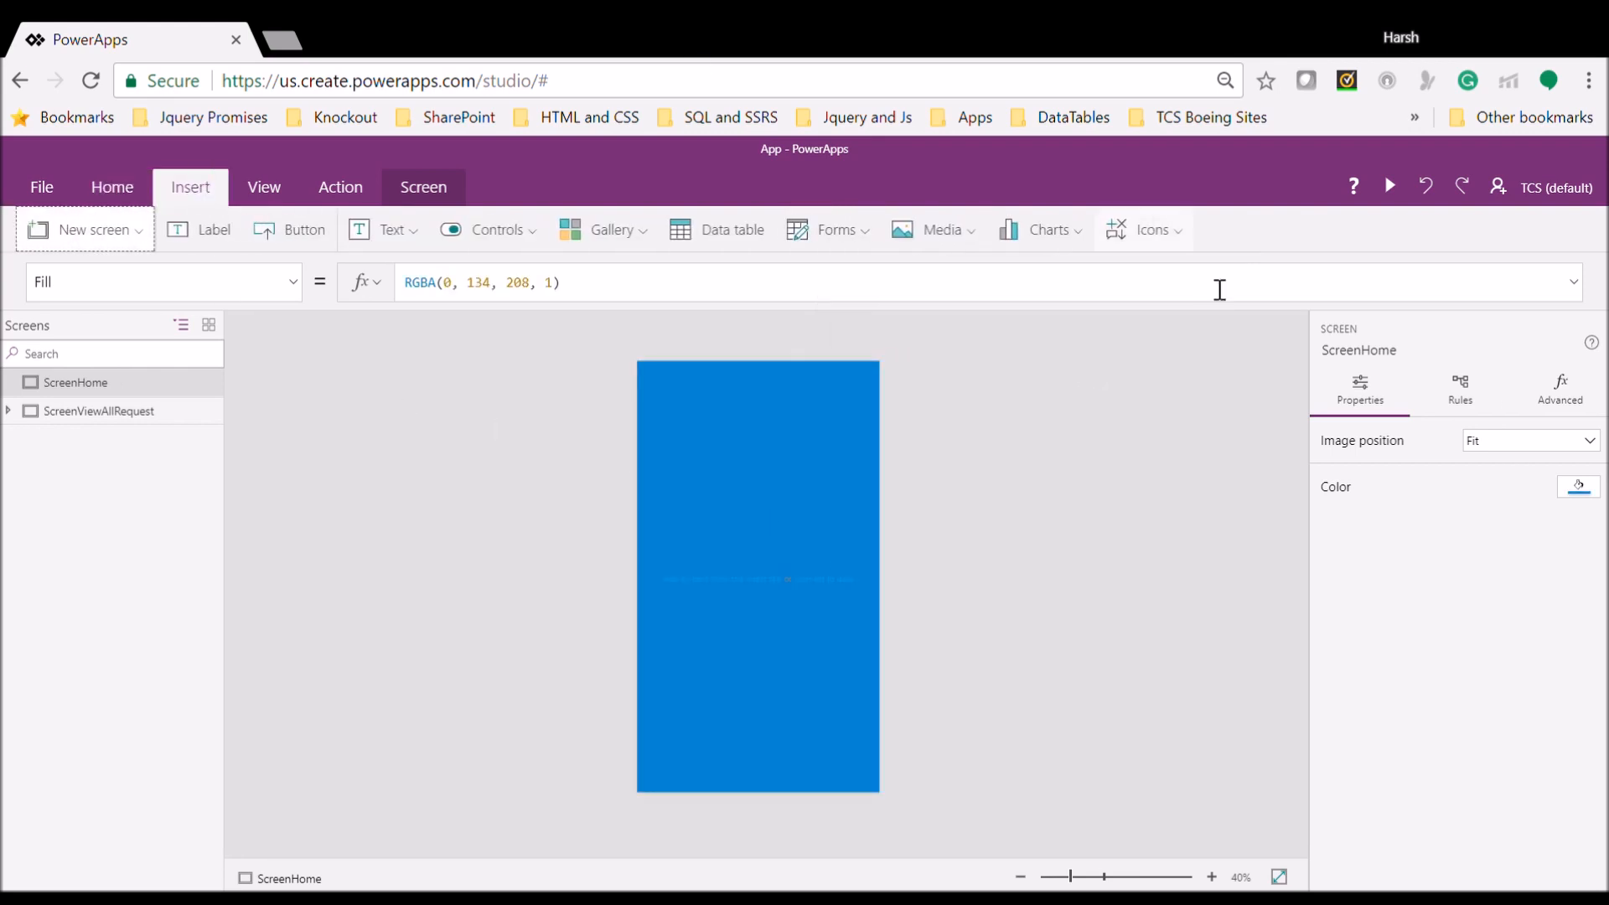
pyautogui.click(1178, 231)
pyautogui.moveTo(1331, 303); pyautogui.dragTo(1330, 540)
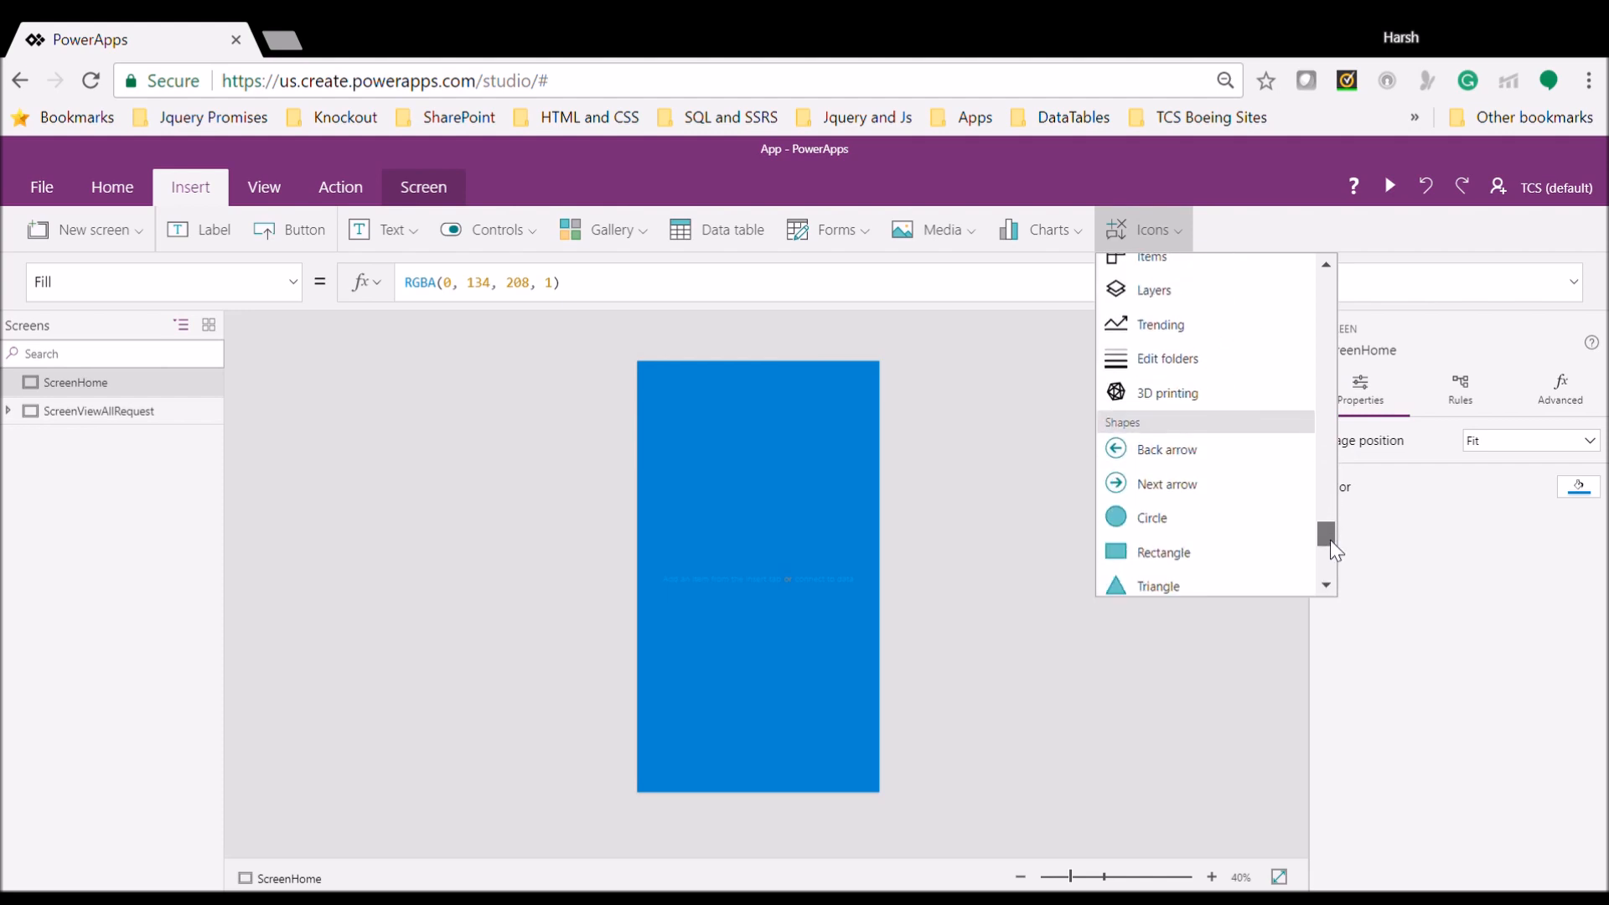
pyautogui.click(1169, 551)
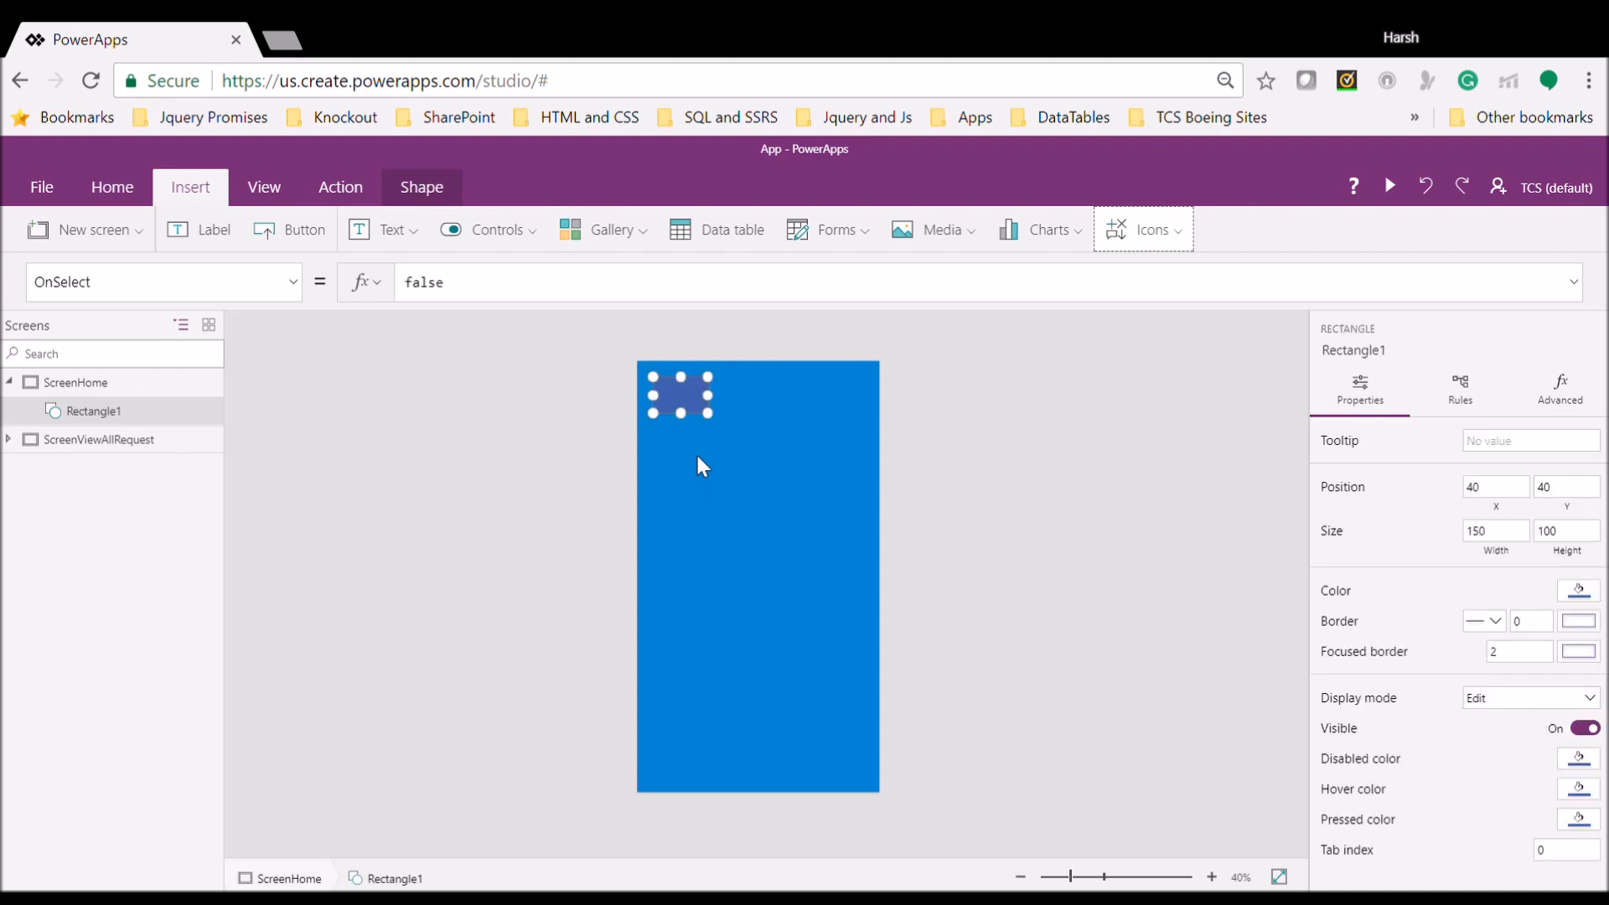
pyautogui.moveTo(709, 419); pyautogui.dragTo(833, 579)
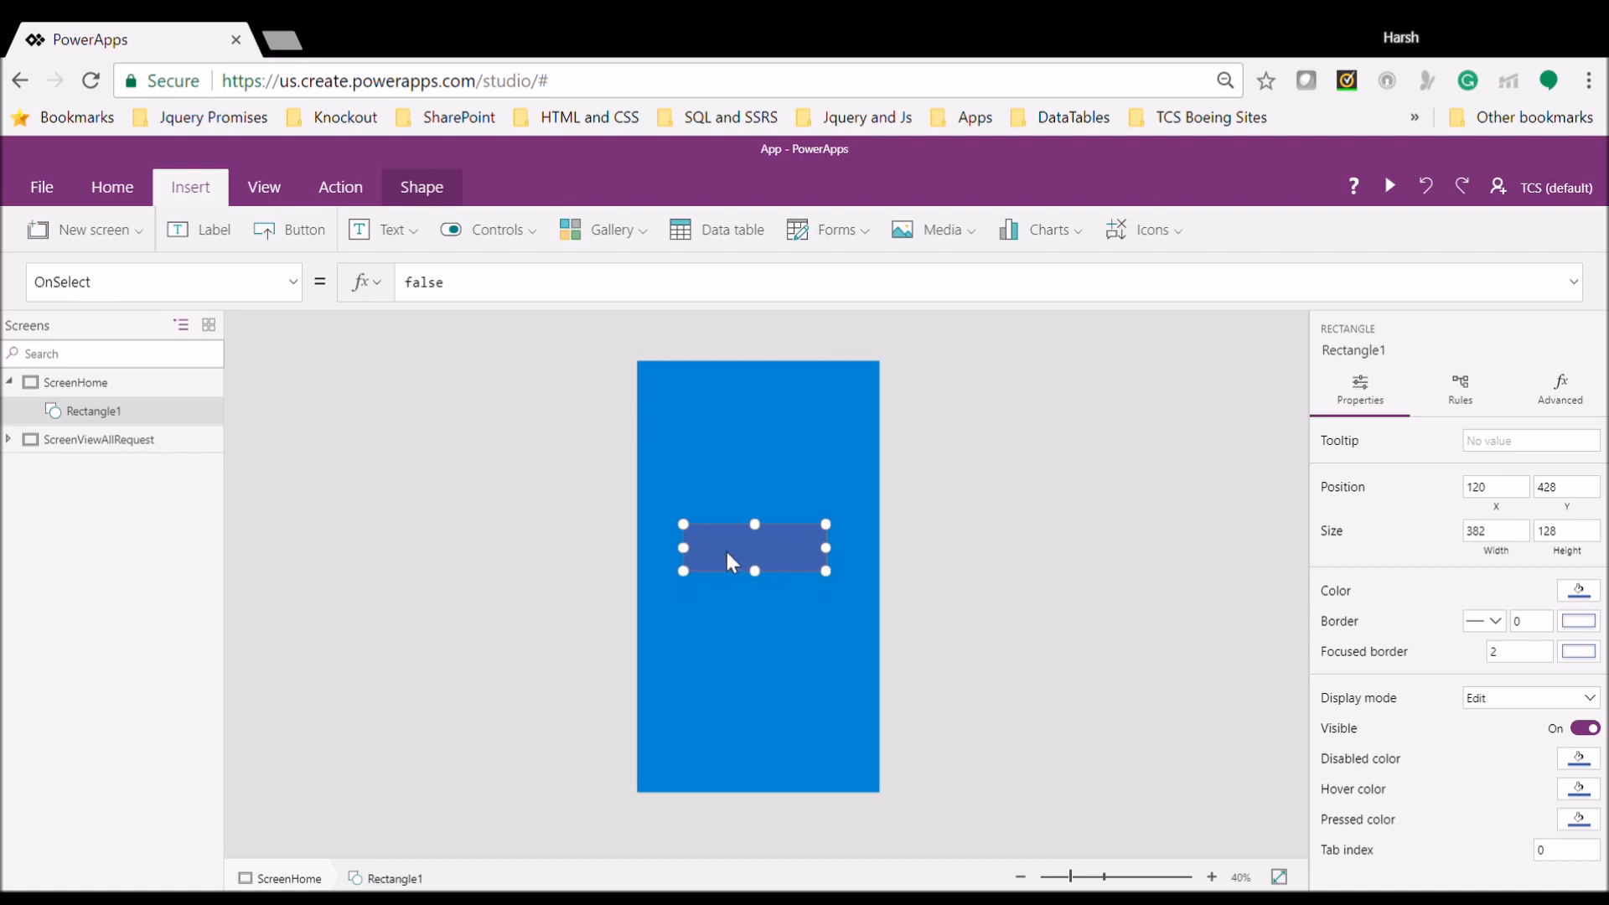
pyautogui.click(801, 601)
pyautogui.click(774, 564)
pyautogui.press('Delete')
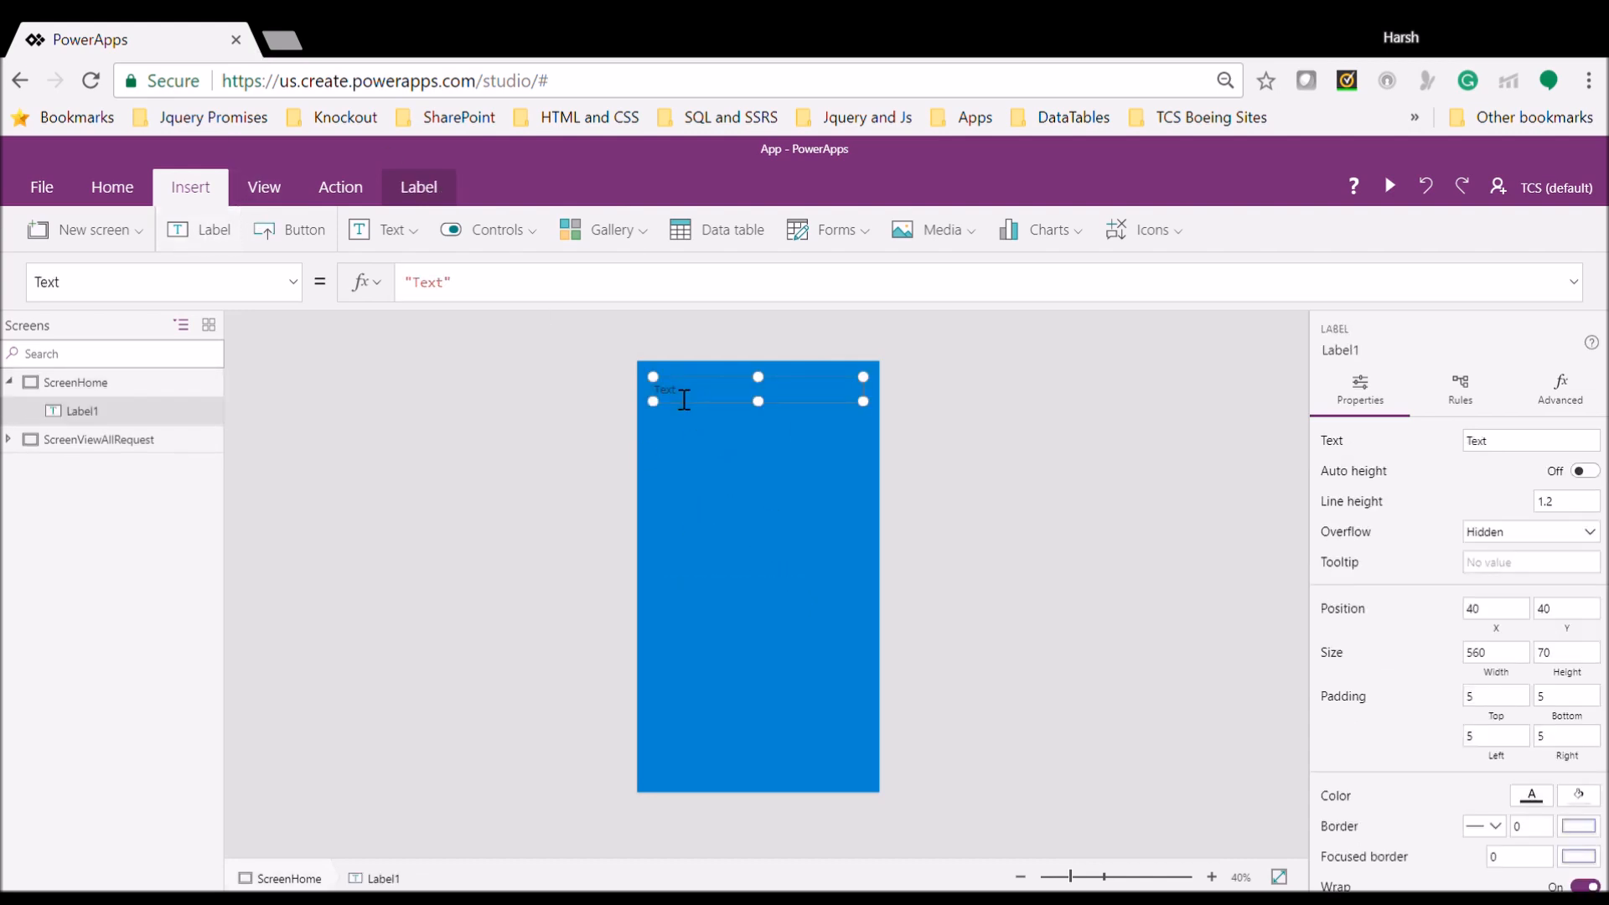
# Add a label reading "Getting Started" to ScreenHome and move it to about X 42, Y 430
pyautogui.write('etting Started')
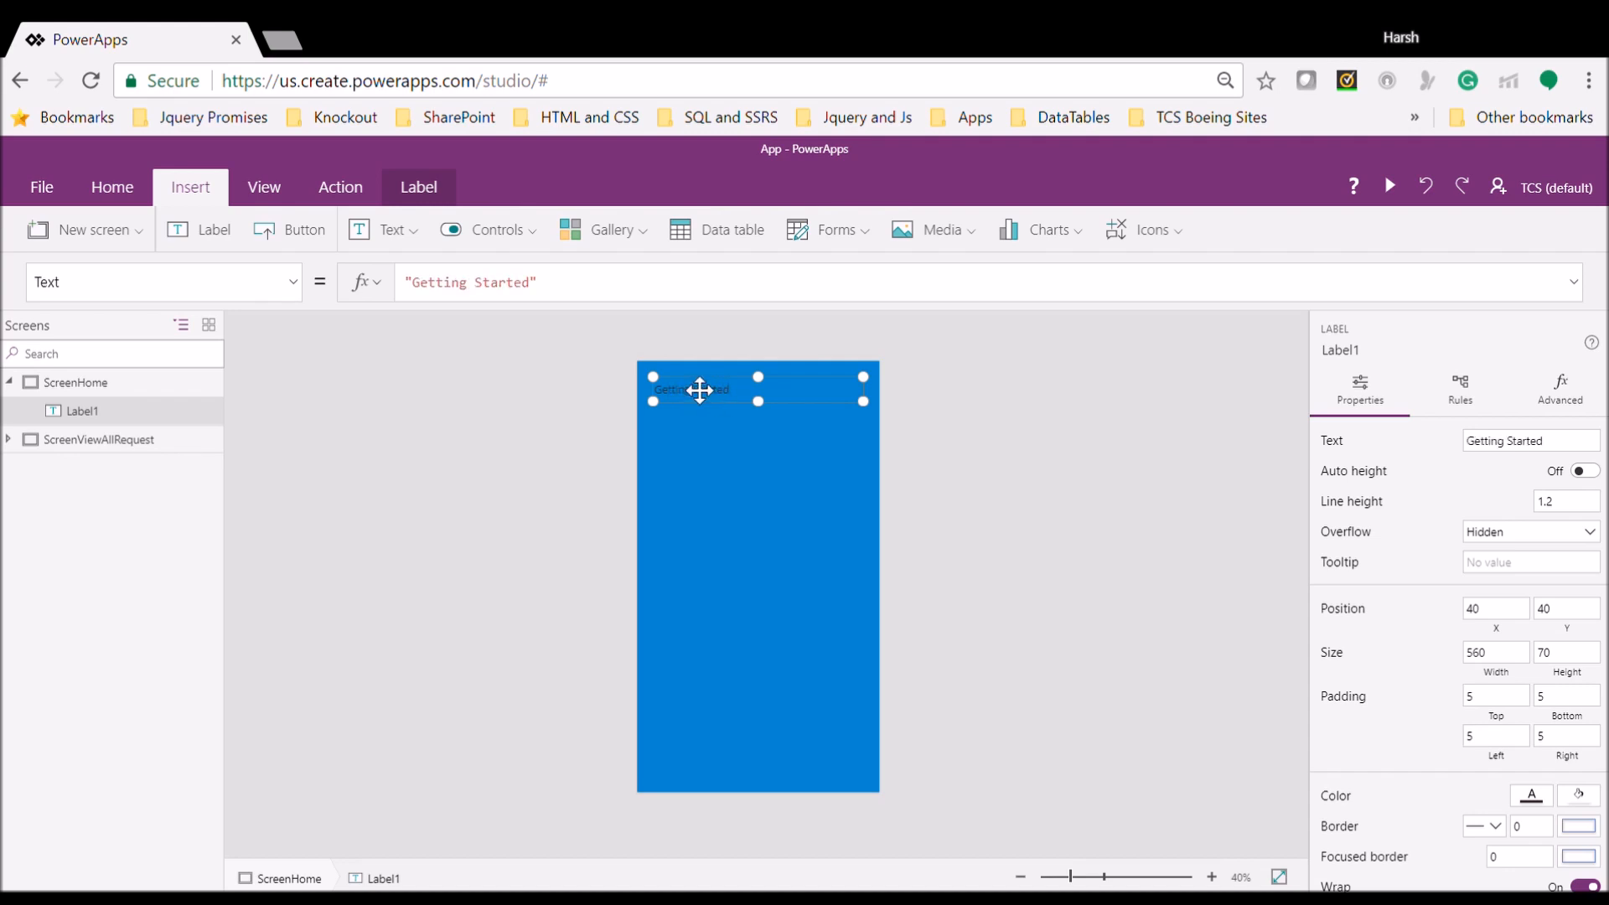
pyautogui.moveTo(701, 388); pyautogui.dragTo(701, 538)
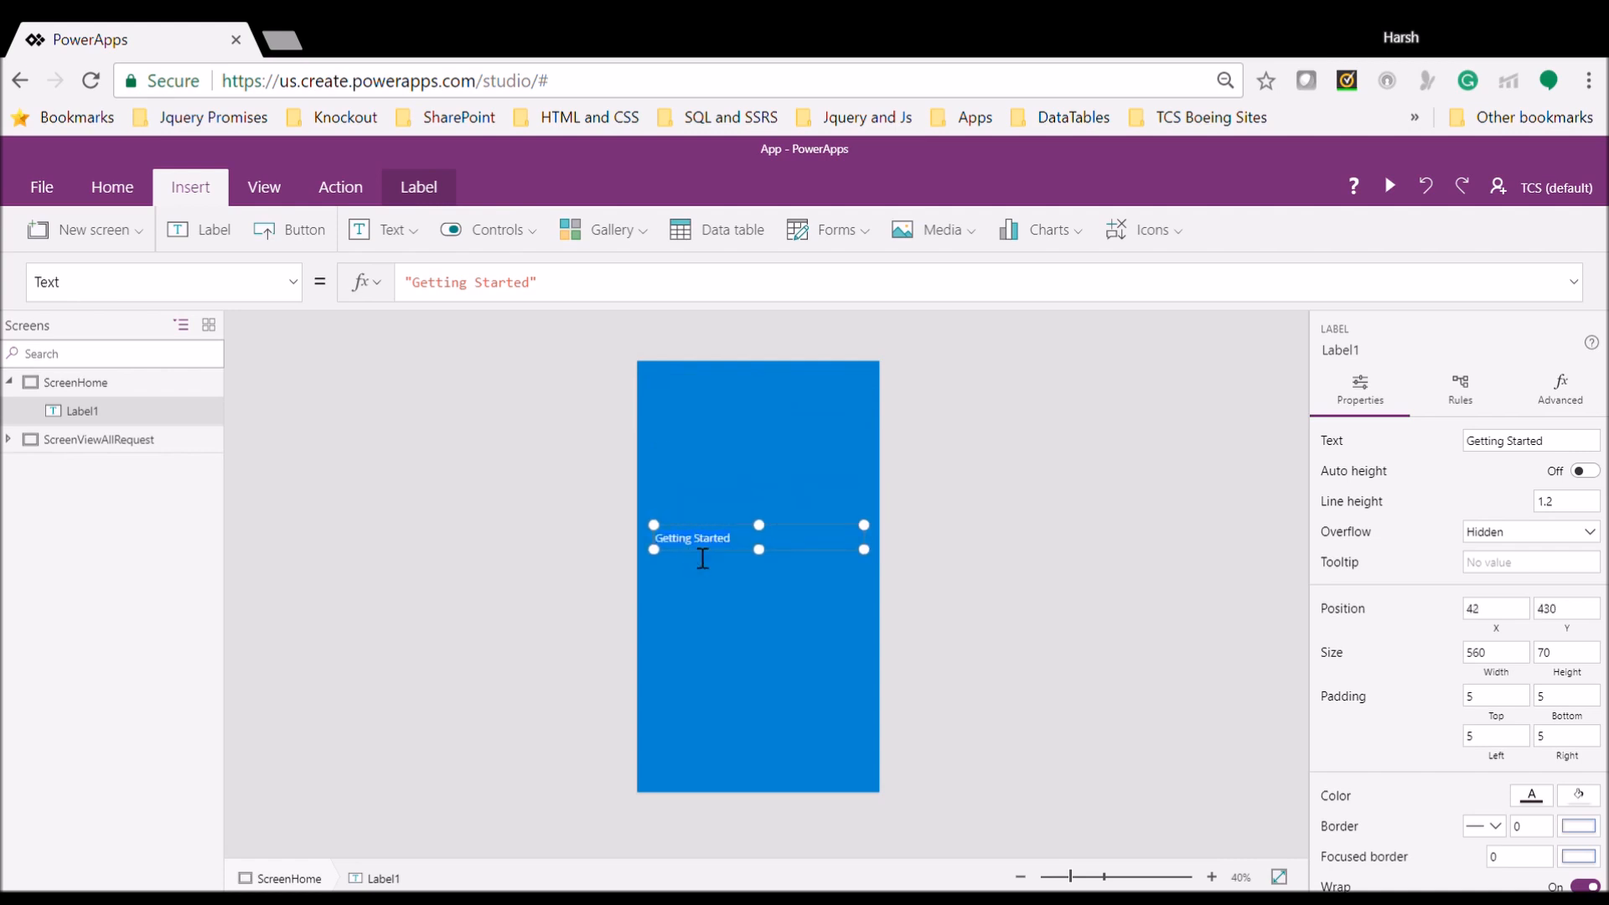
# Center the text of the "Getting Started" label and make it bold
pyautogui.click(107, 183)
pyautogui.click(764, 231)
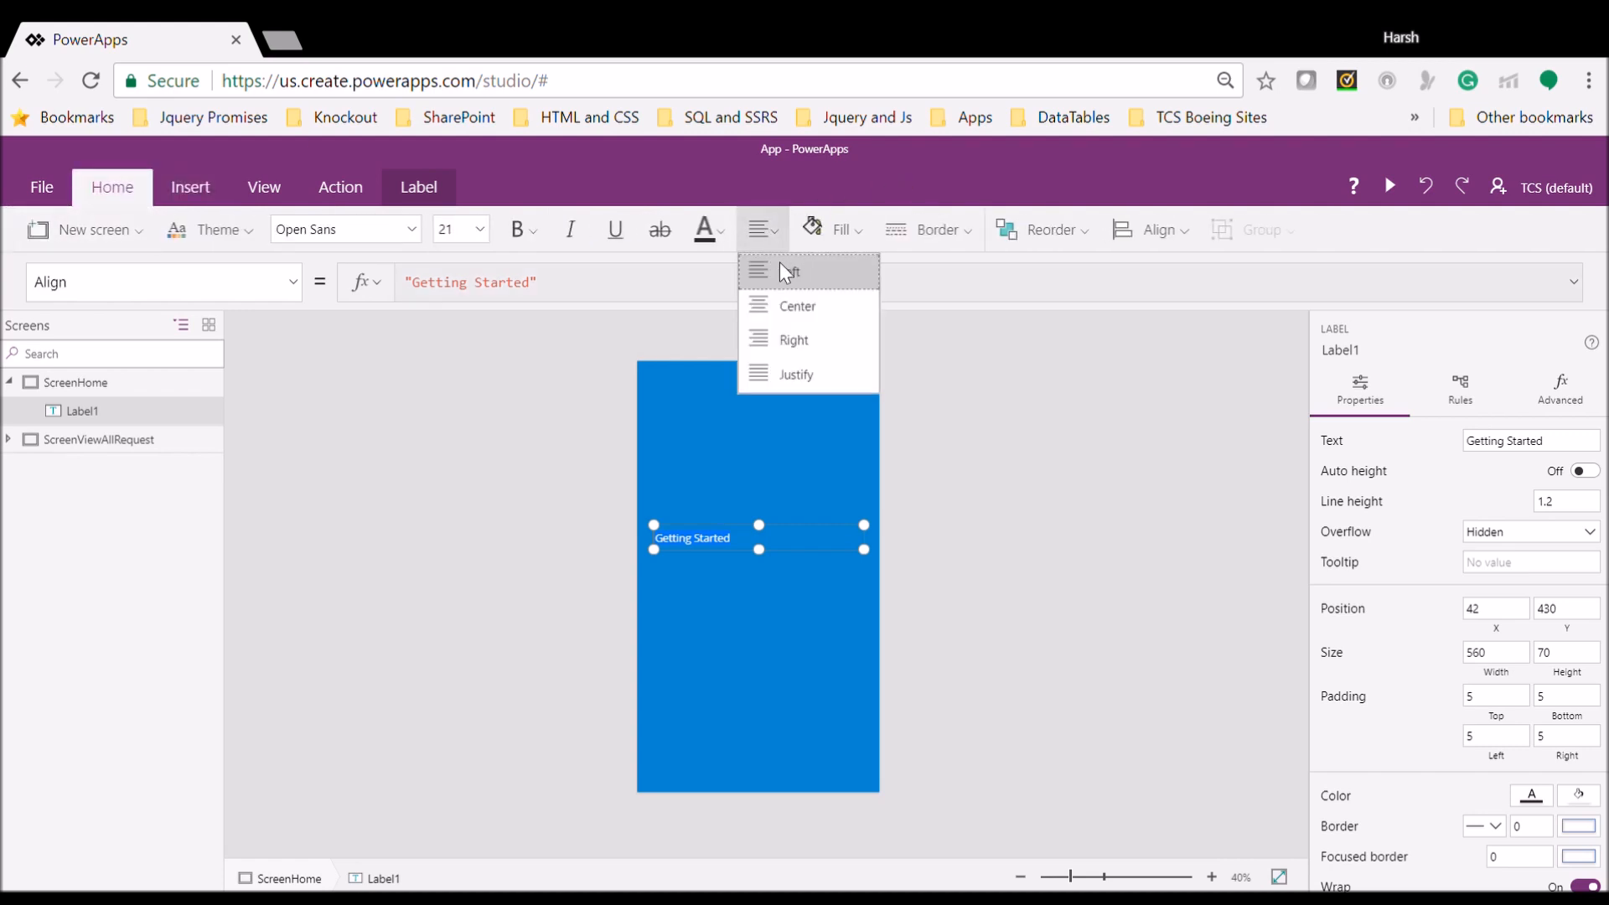
pyautogui.click(801, 308)
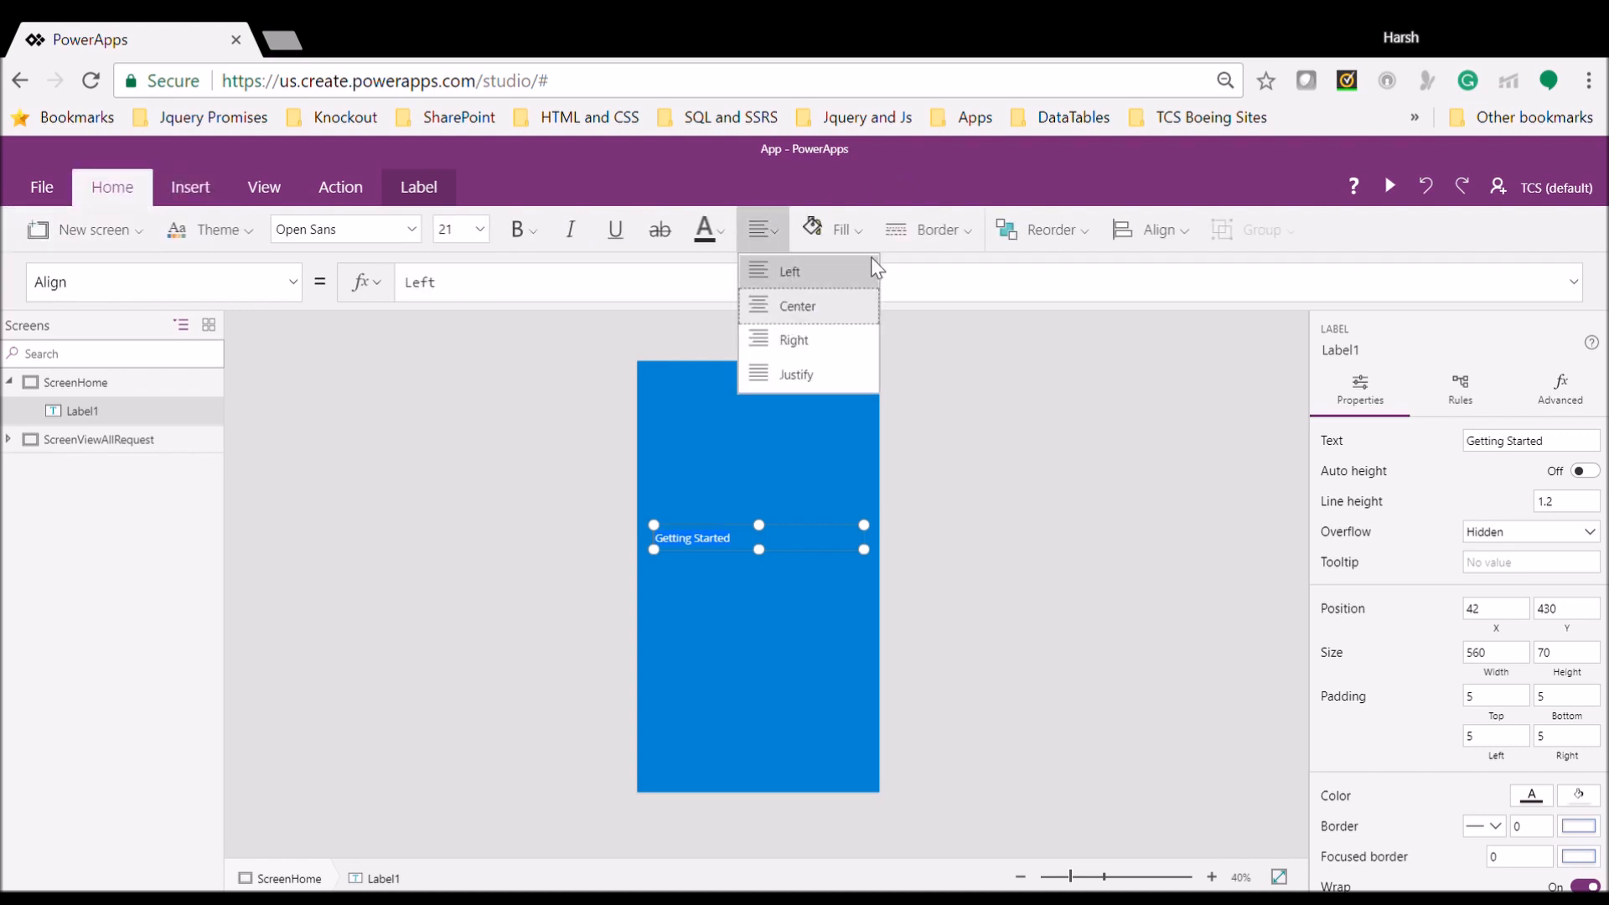
pyautogui.click(522, 231)
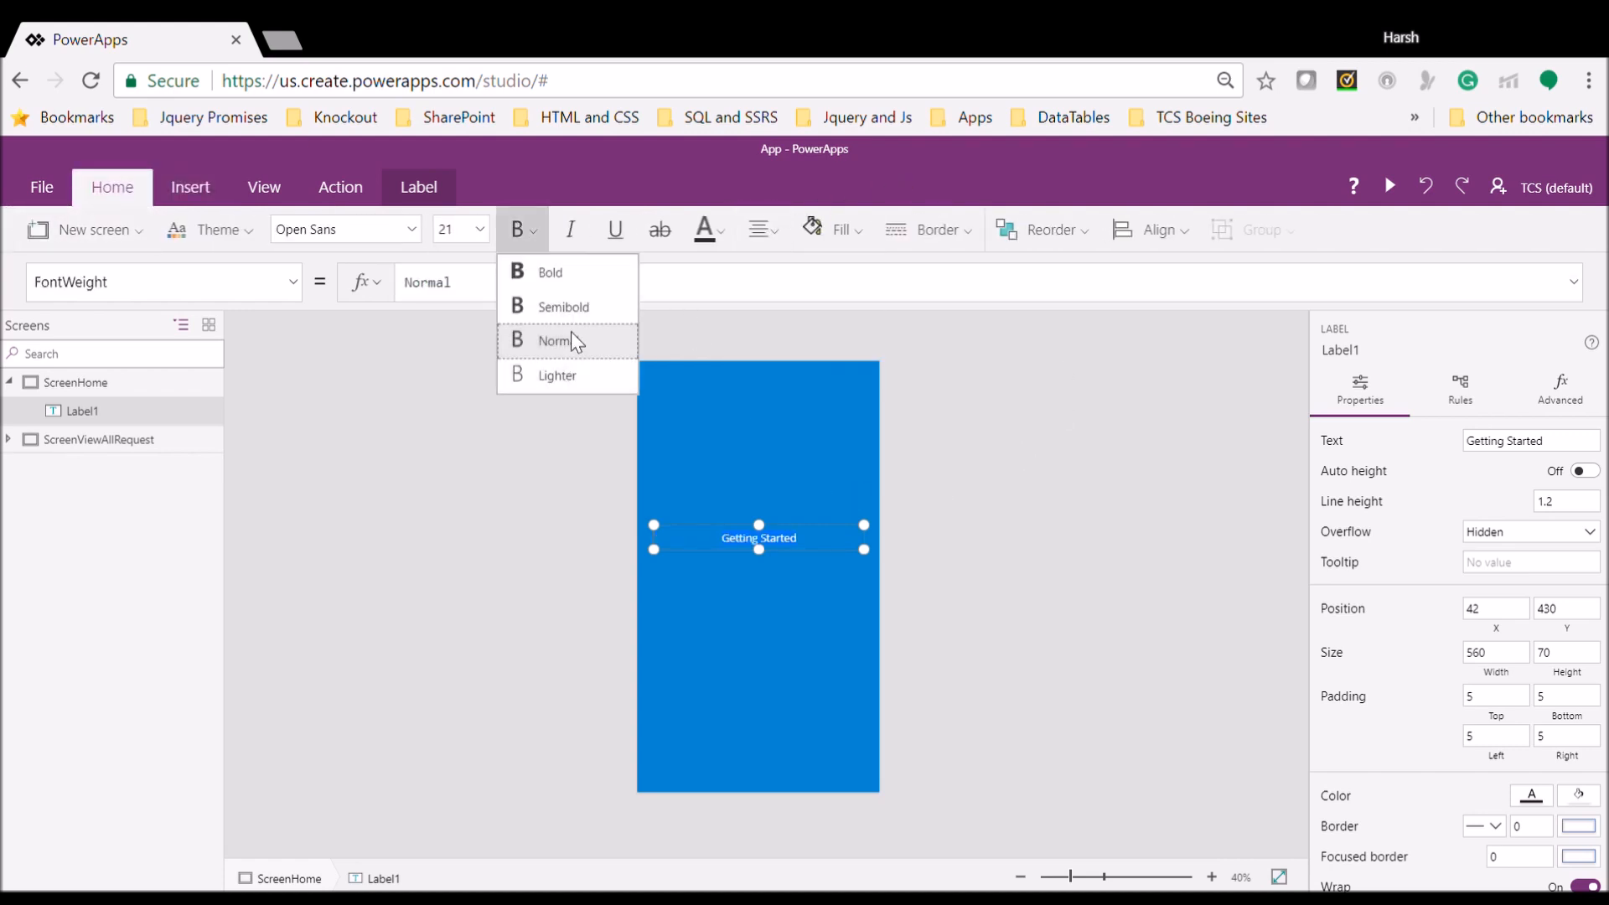
pyautogui.click(546, 273)
# Set the "Getting Started" label's font size to 36 and its font to Georgia
pyautogui.click(480, 229)
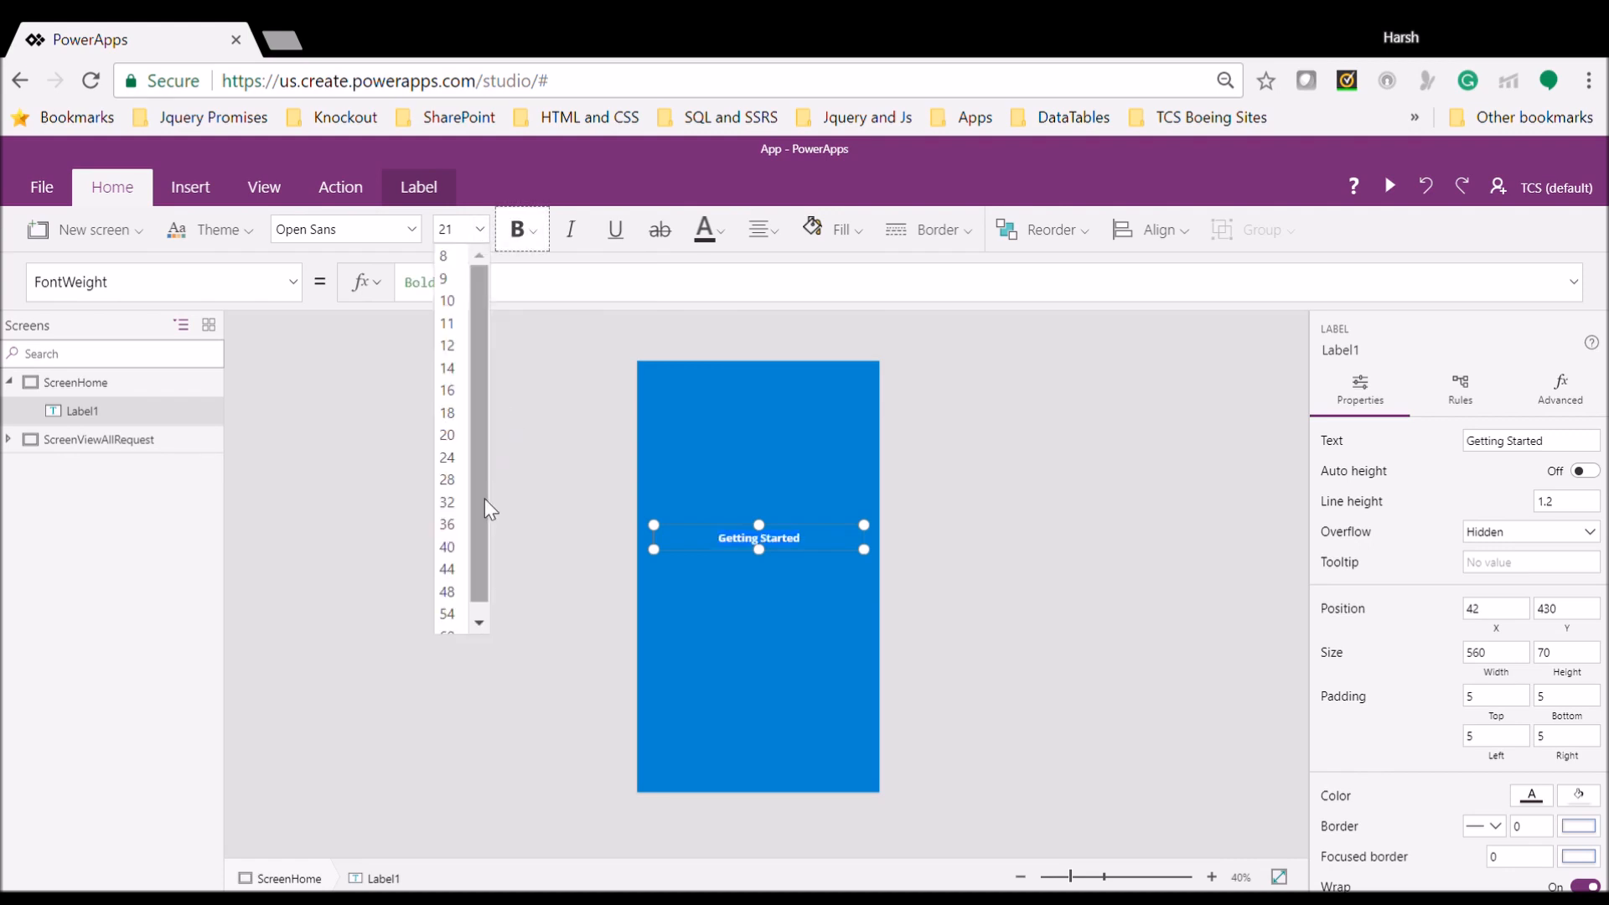
pyautogui.click(446, 526)
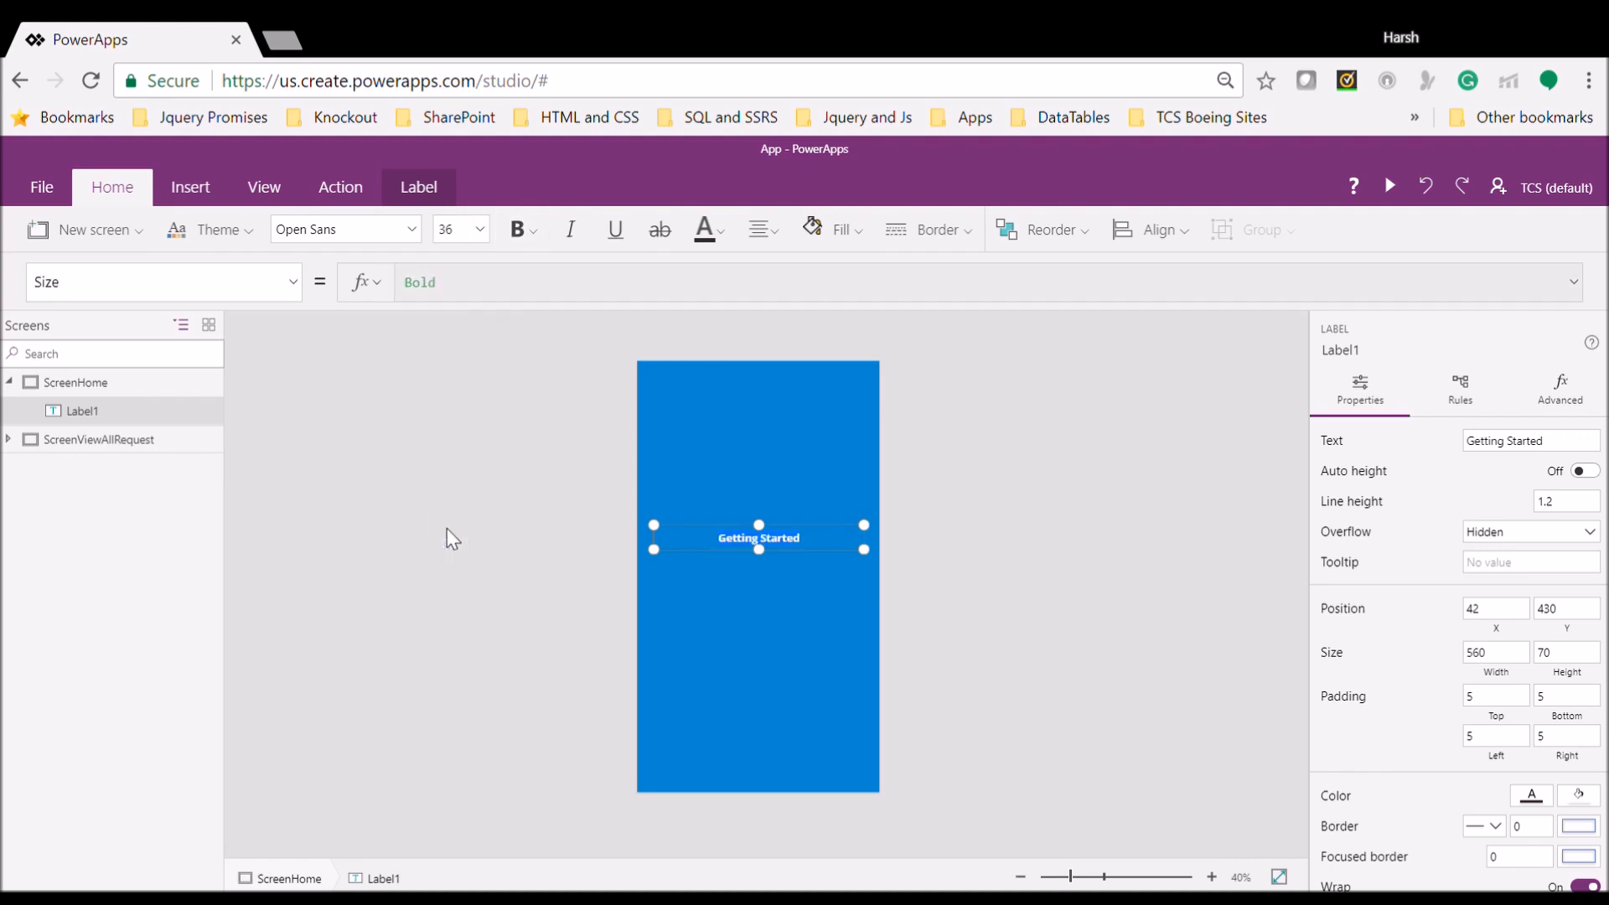
pyautogui.click(411, 230)
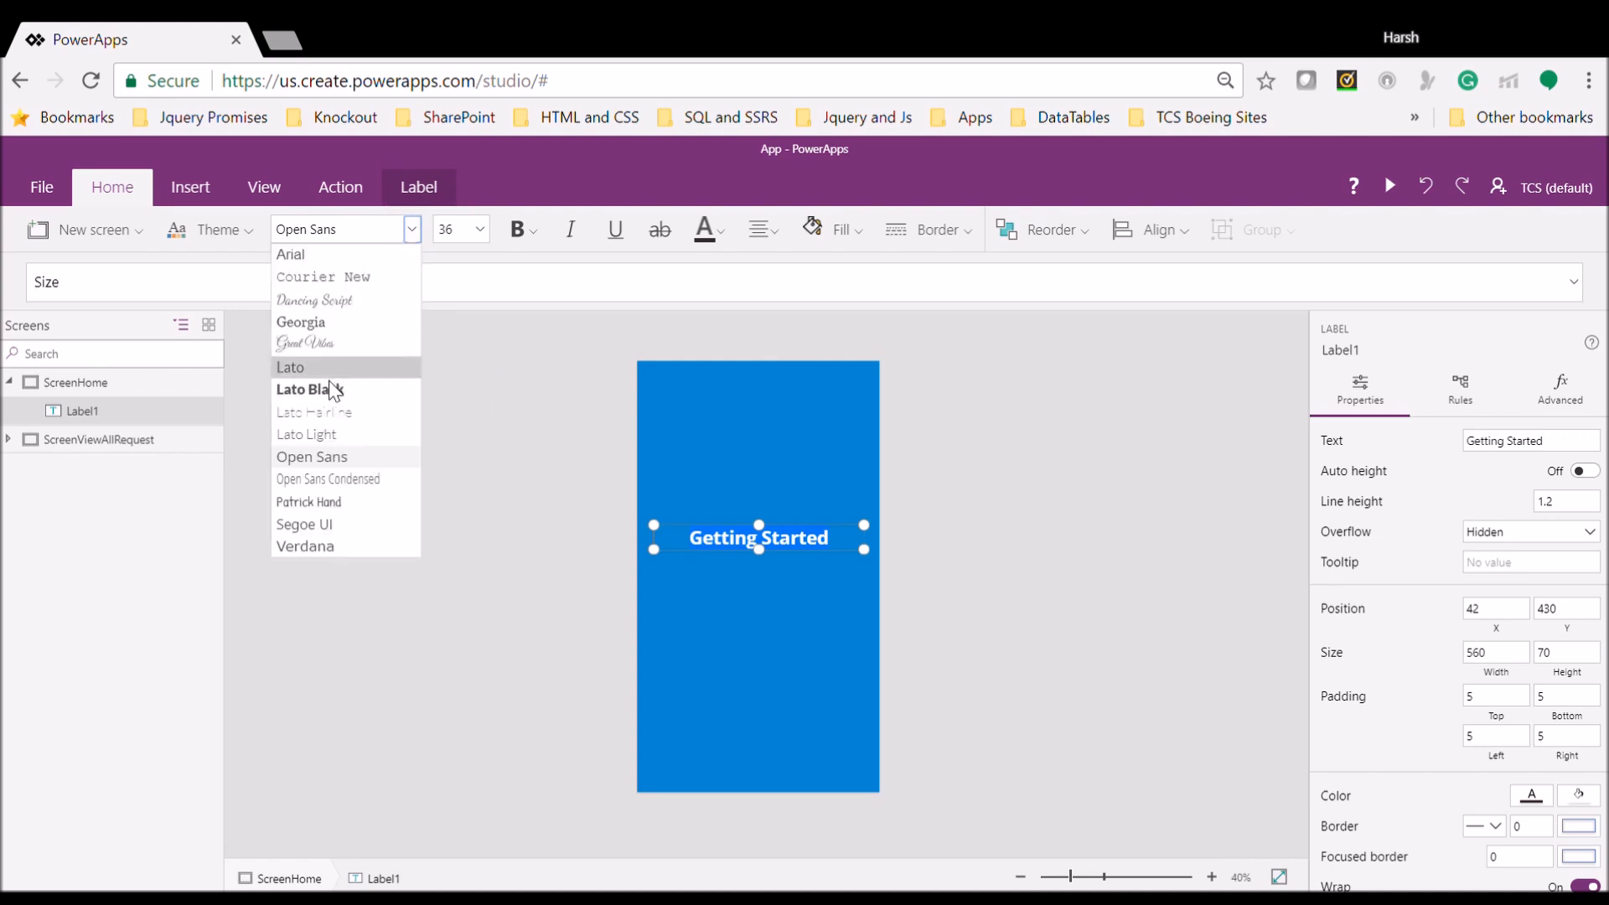
pyautogui.click(314, 325)
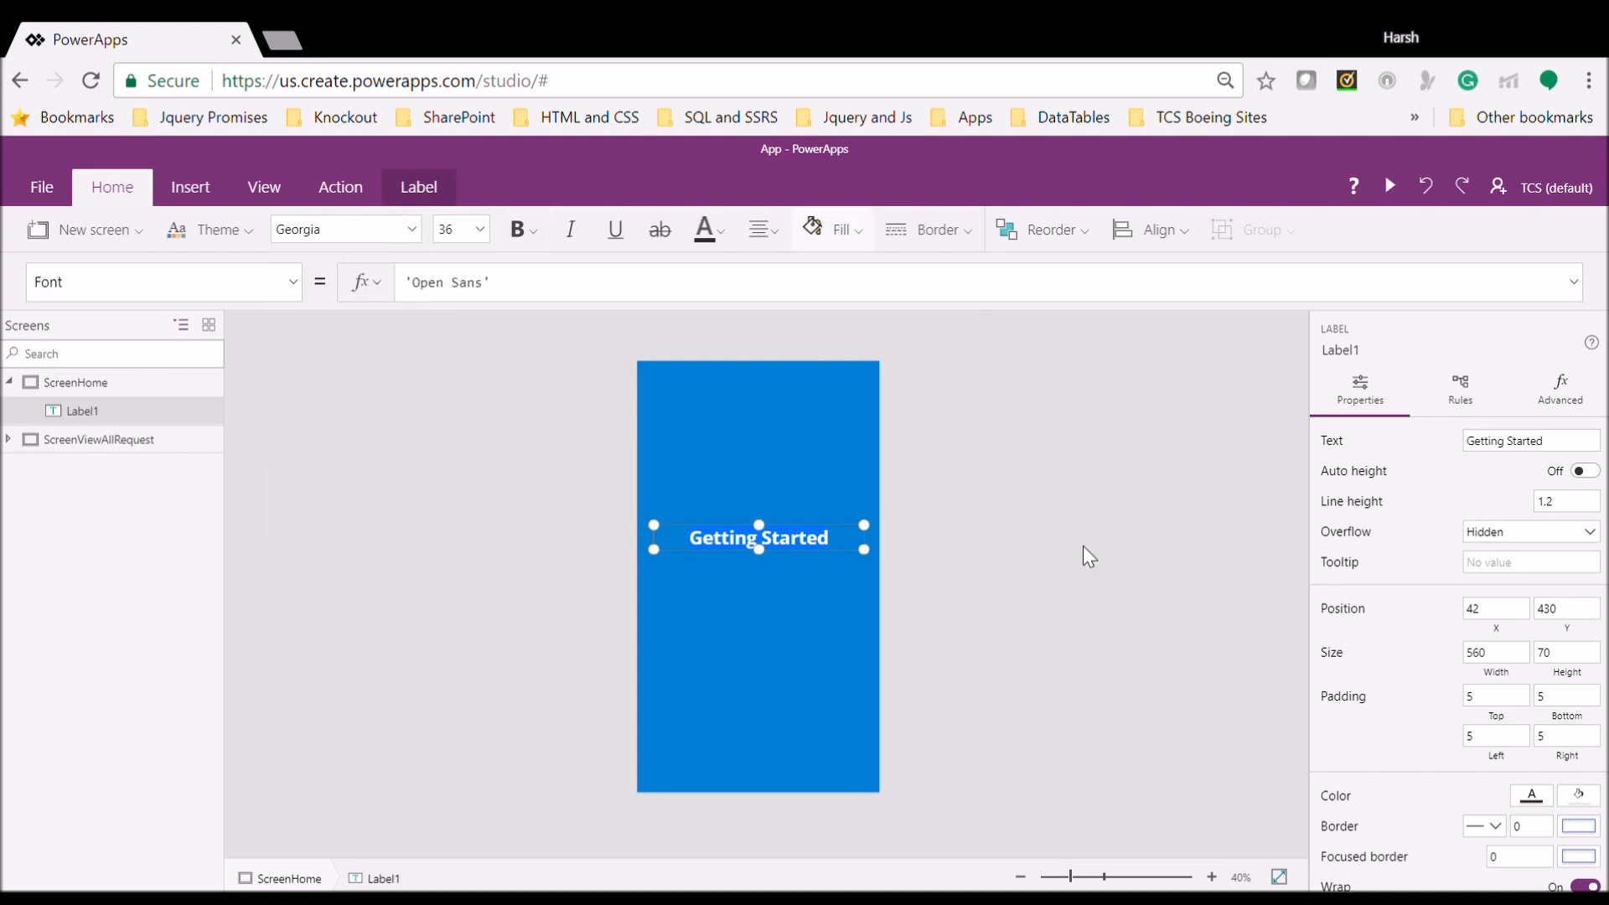
pyautogui.click(807, 639)
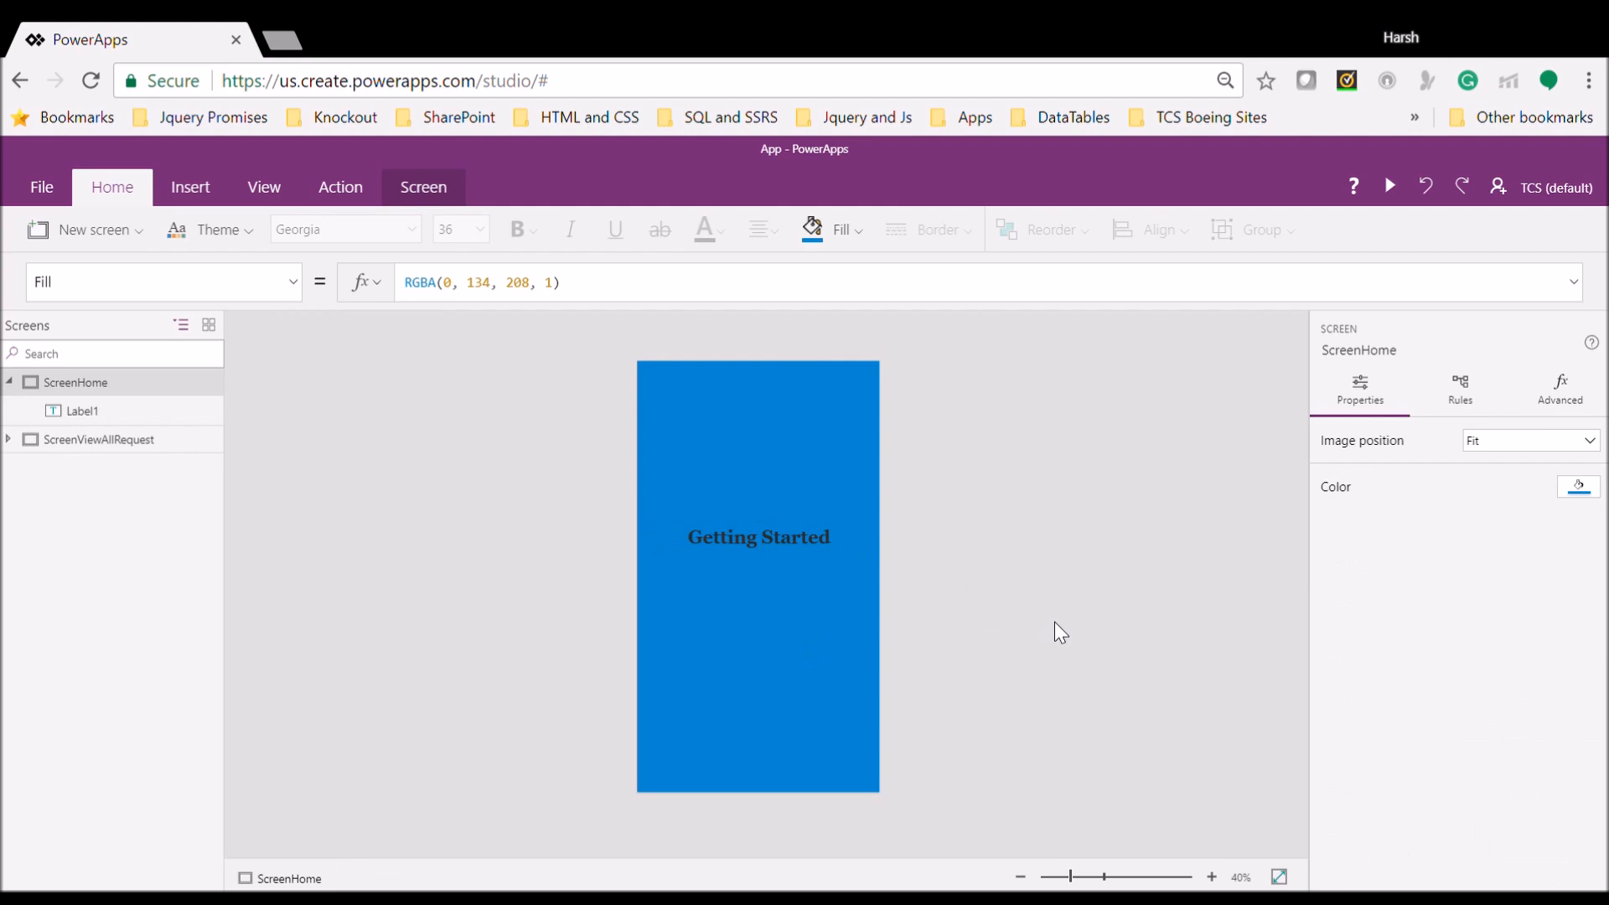
# Add a Settings icon to ScreenHome, placed in the upper-right corner at about X 476, Y 40 and sized about 140 by 112
pyautogui.click(189, 190)
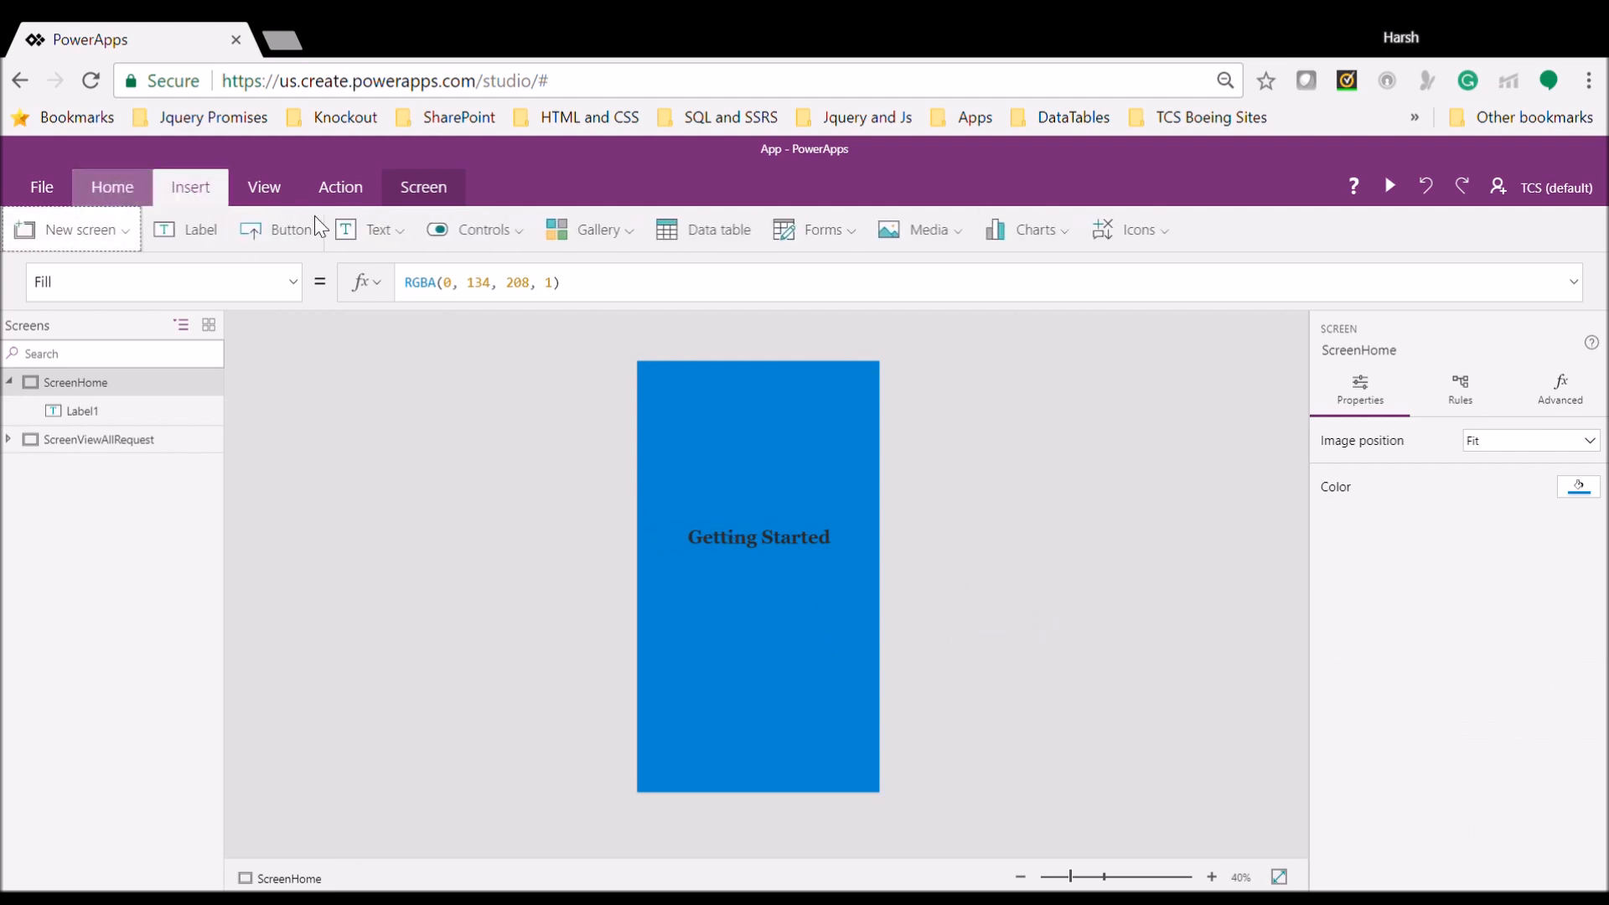
pyautogui.click(1155, 230)
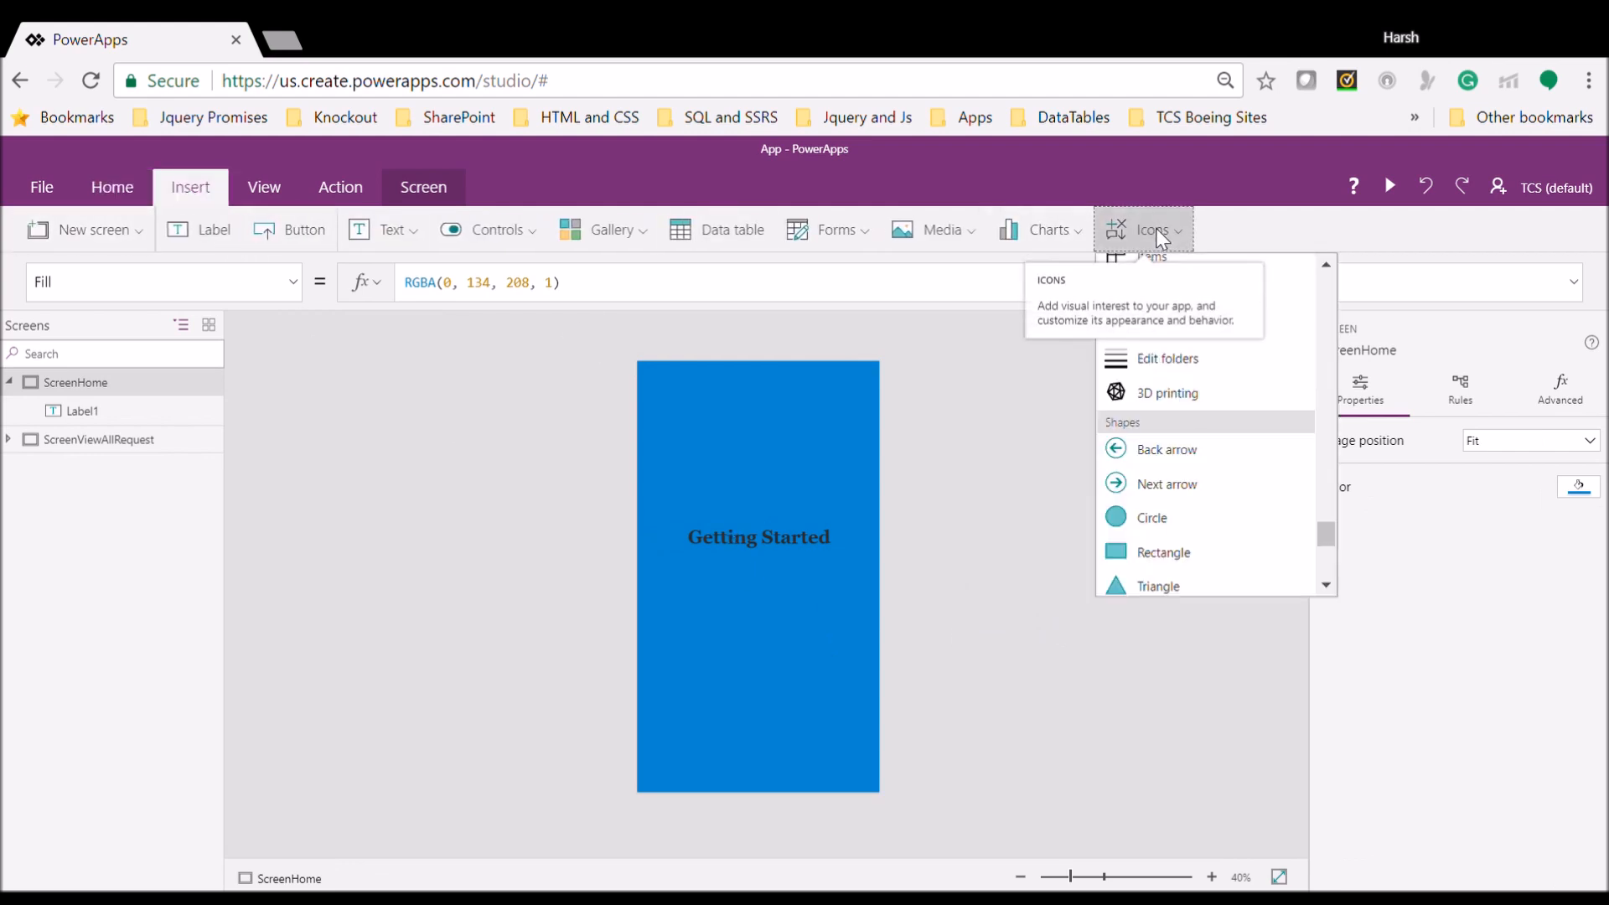
pyautogui.moveTo(1326, 290); pyautogui.dragTo(1335, 356)
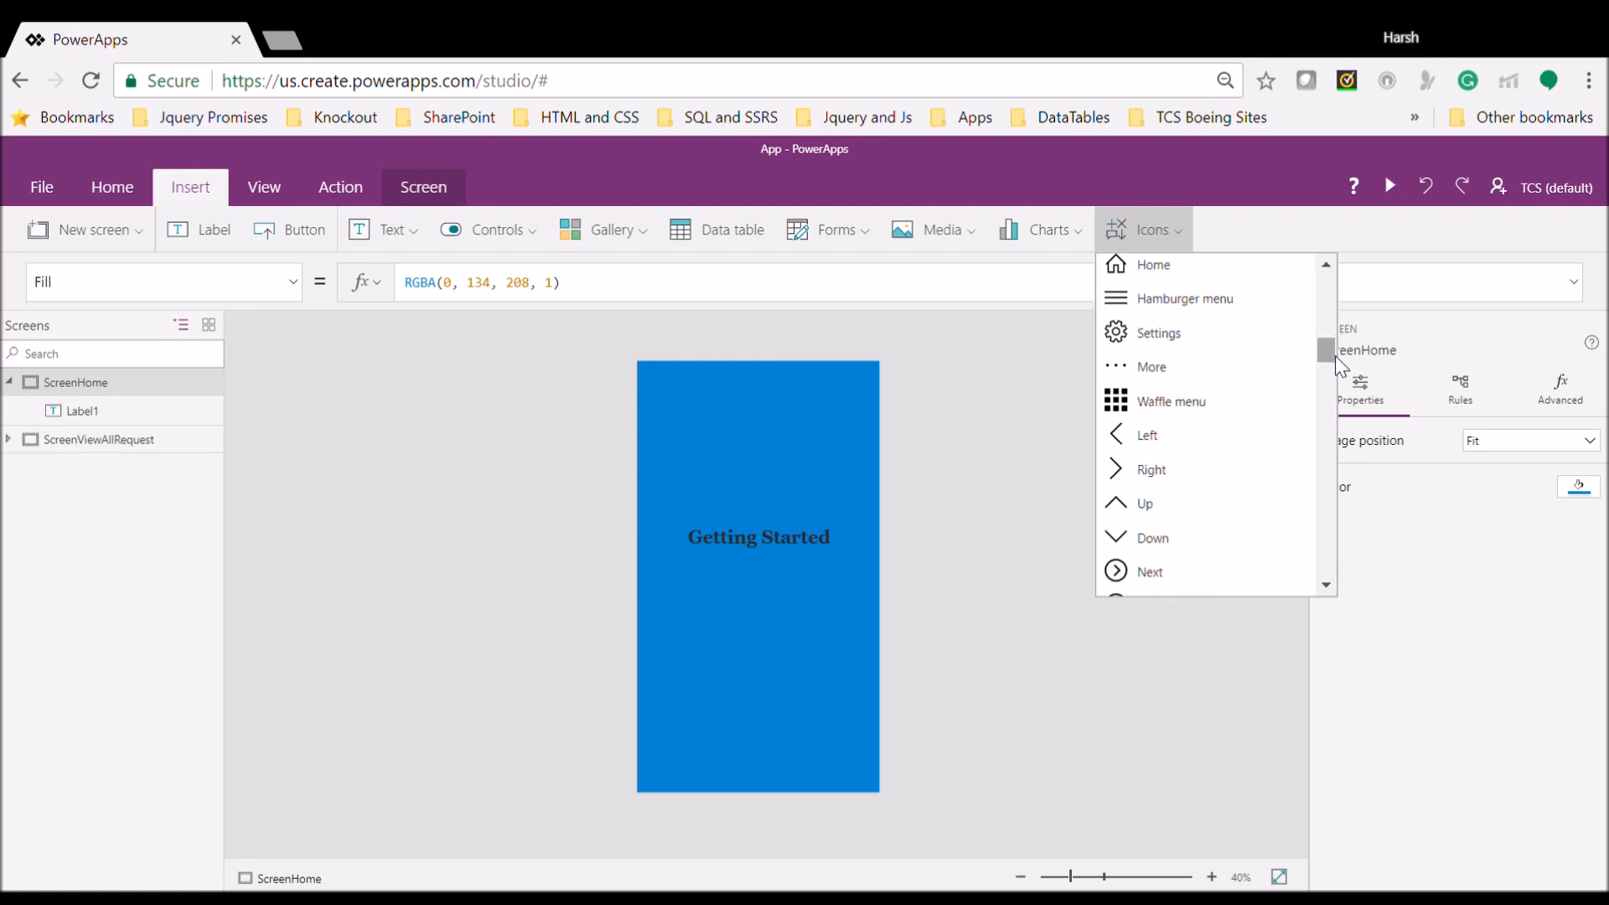
pyautogui.click(1173, 345)
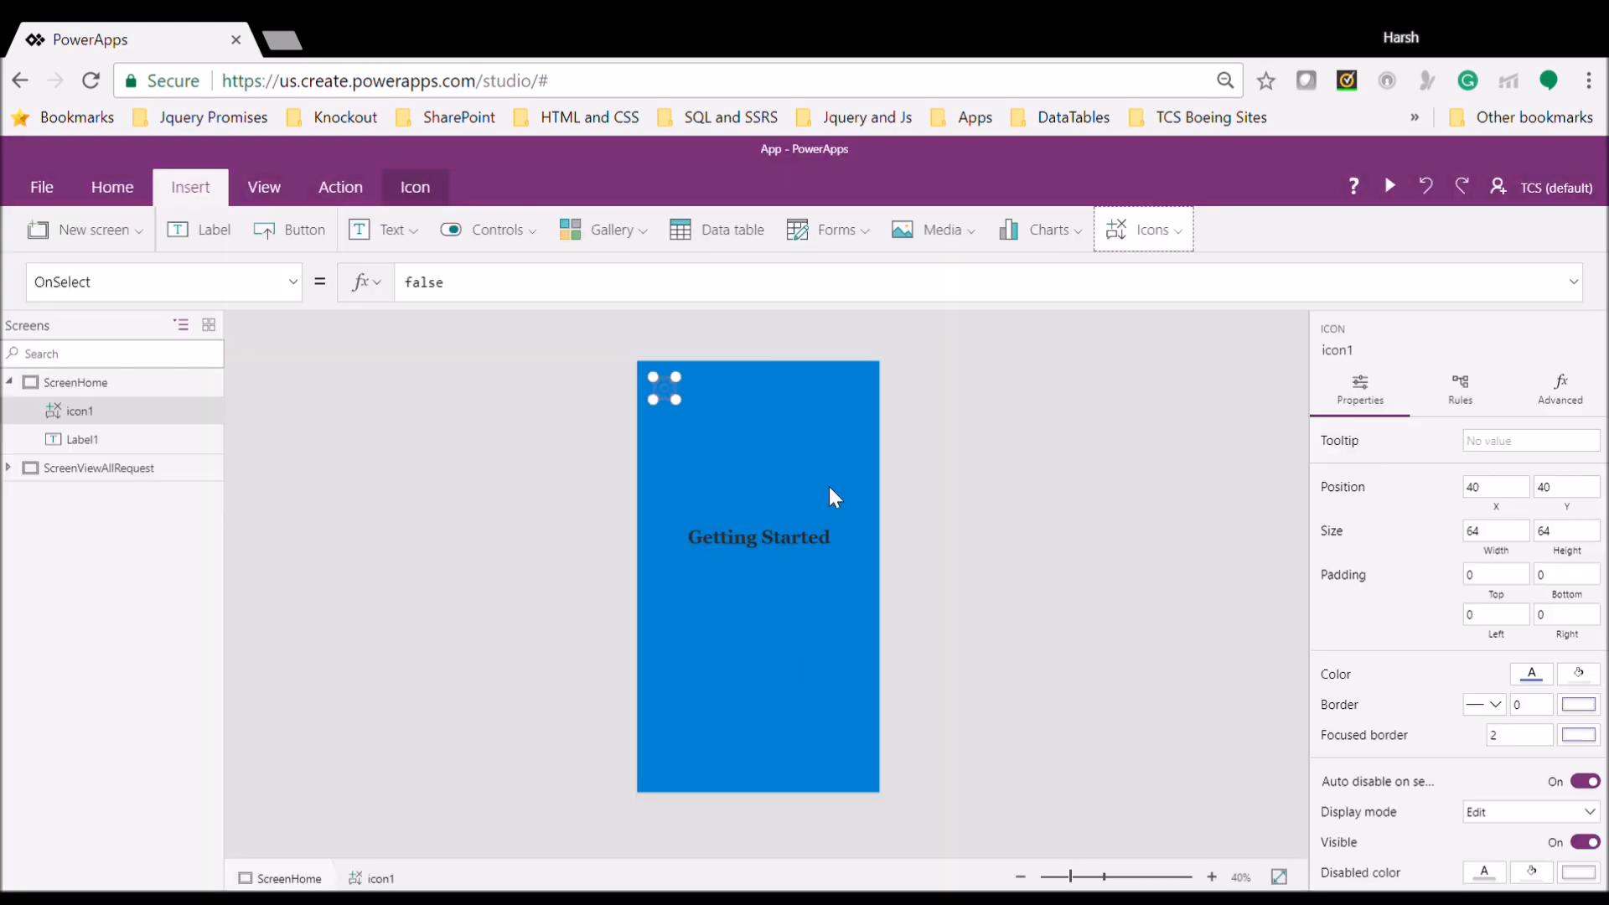
pyautogui.moveTo(688, 411); pyautogui.dragTo(867, 431)
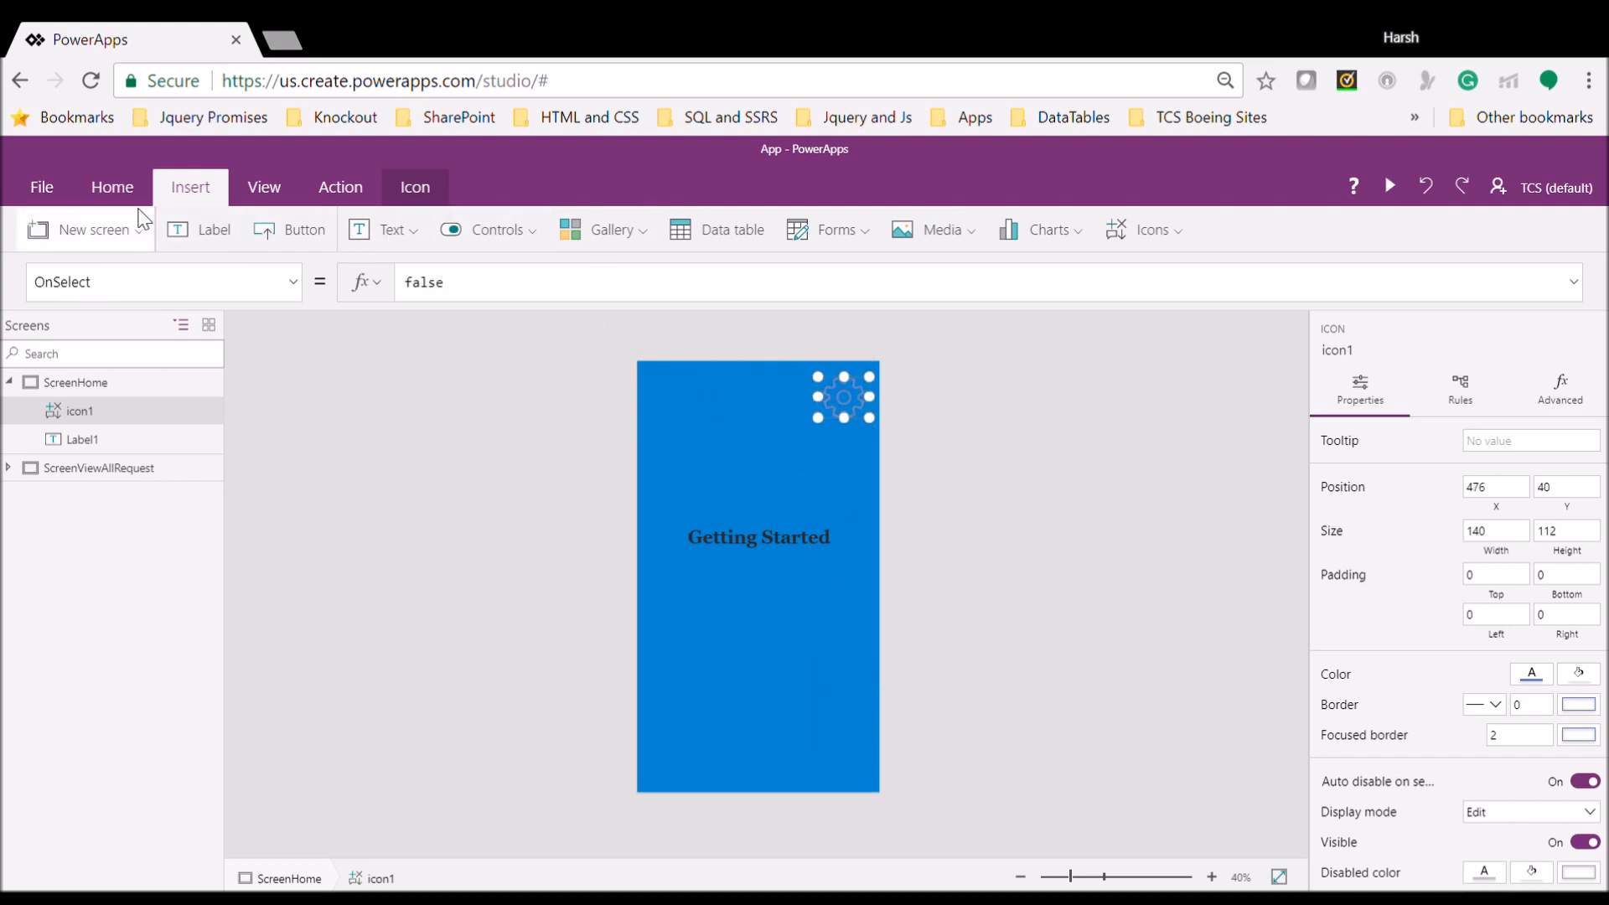
# Try a white background fill, RGBA(255, 255, 255, 1), on the settings icon and undo it
pyautogui.click(112, 186)
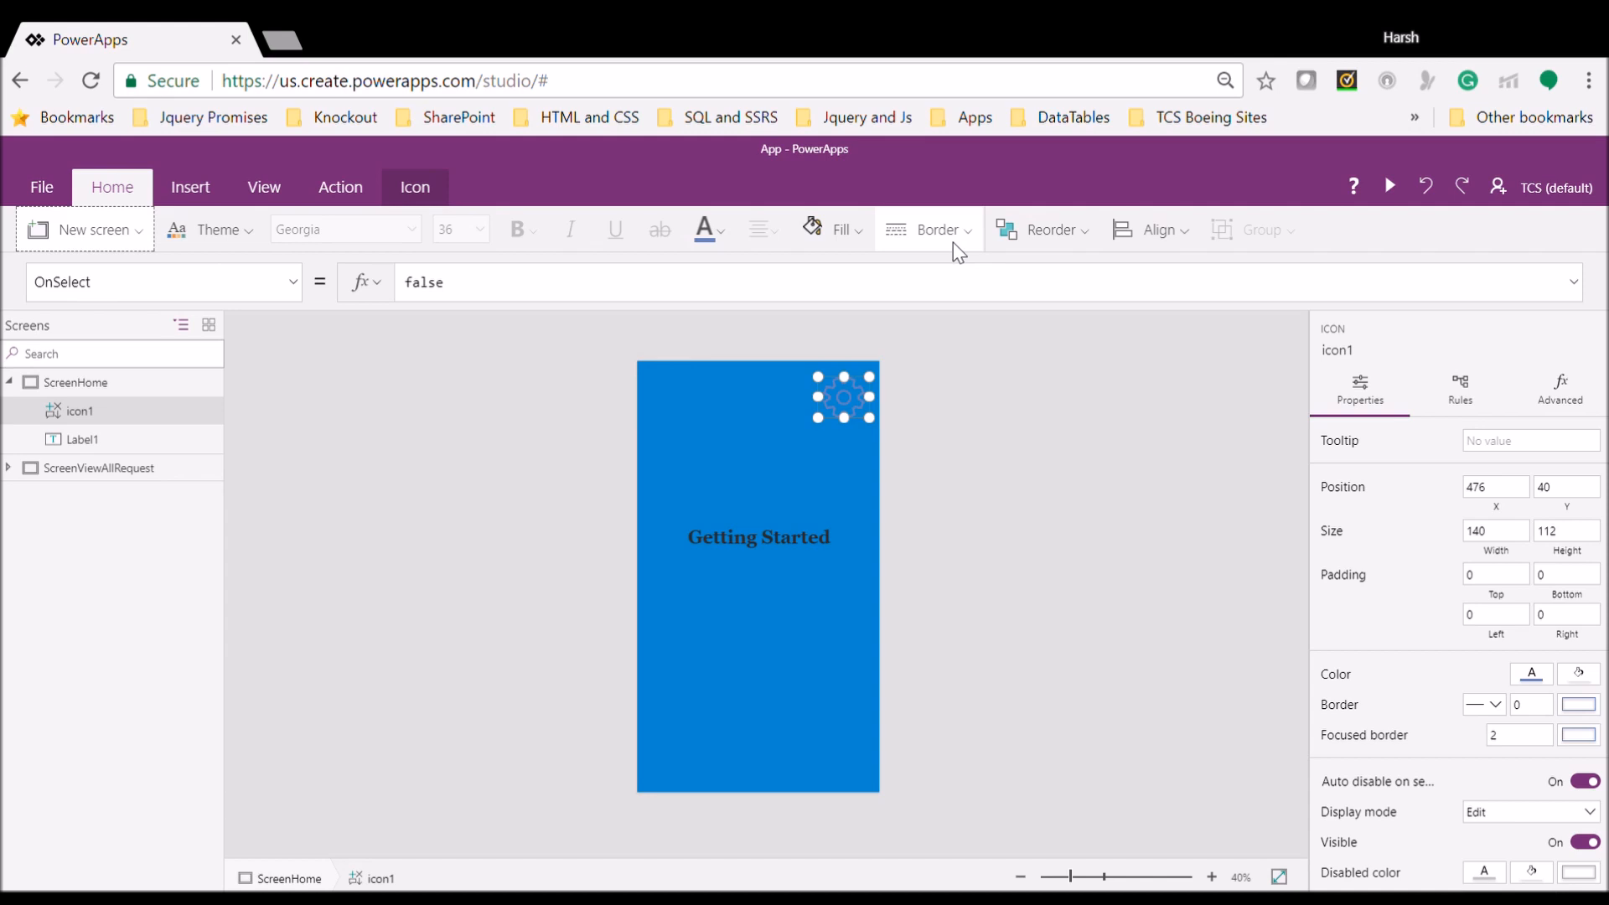
pyautogui.click(848, 229)
pyautogui.click(828, 362)
pyautogui.click(1051, 449)
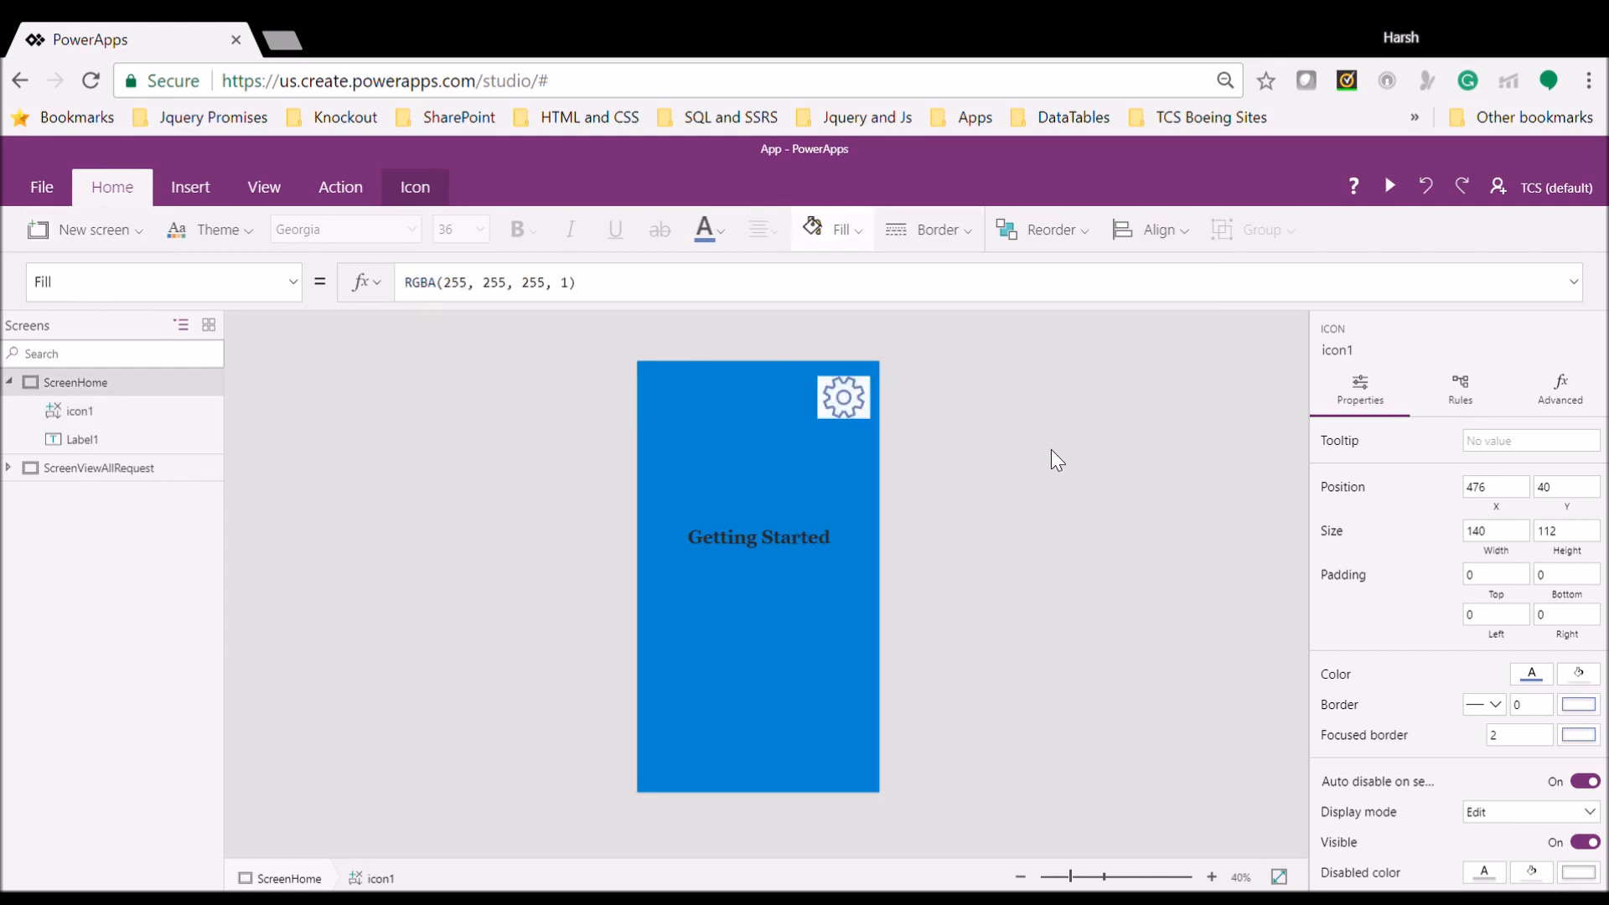
pyautogui.click(868, 416)
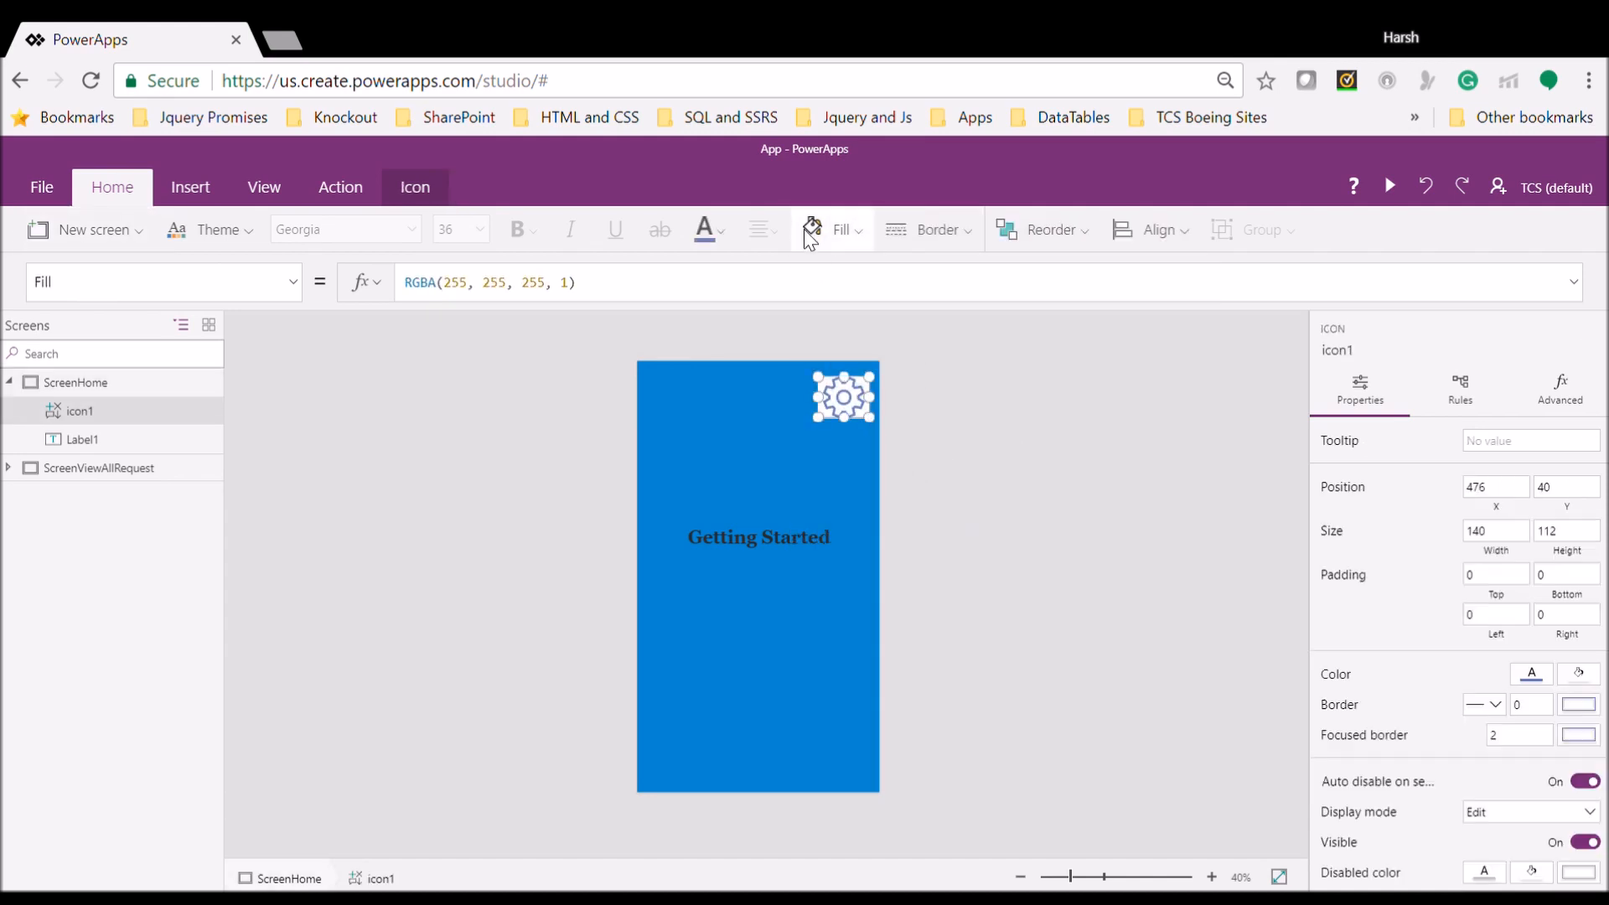
pyautogui.click(1426, 186)
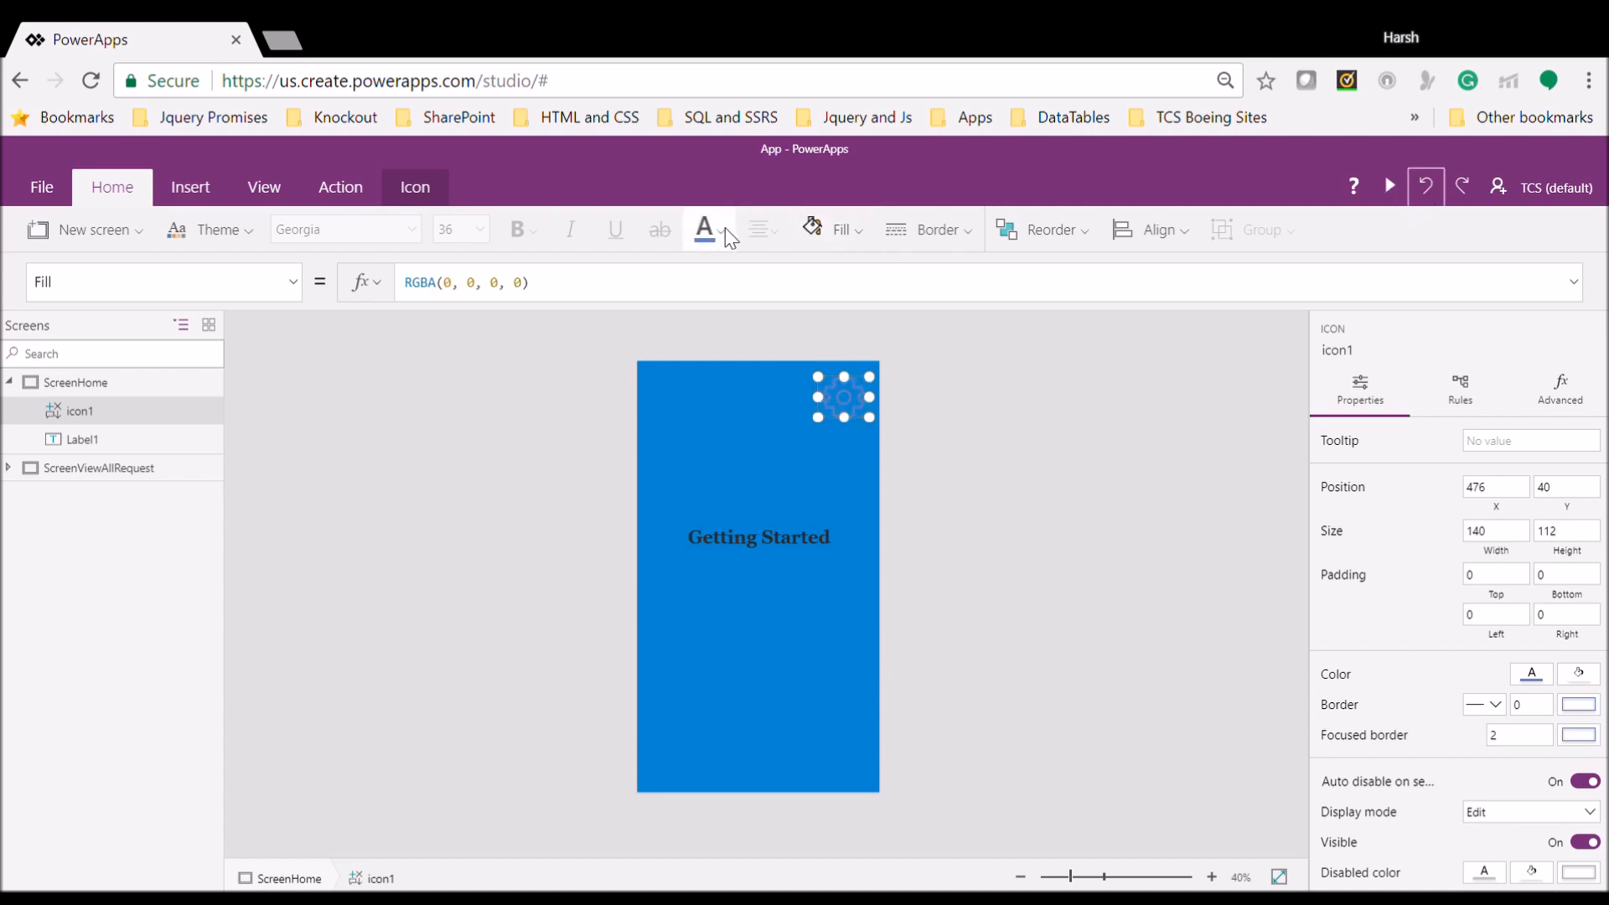
# Set the color of the settings icon's gear outline to white
pyautogui.click(709, 230)
pyautogui.click(727, 356)
pyautogui.click(1079, 439)
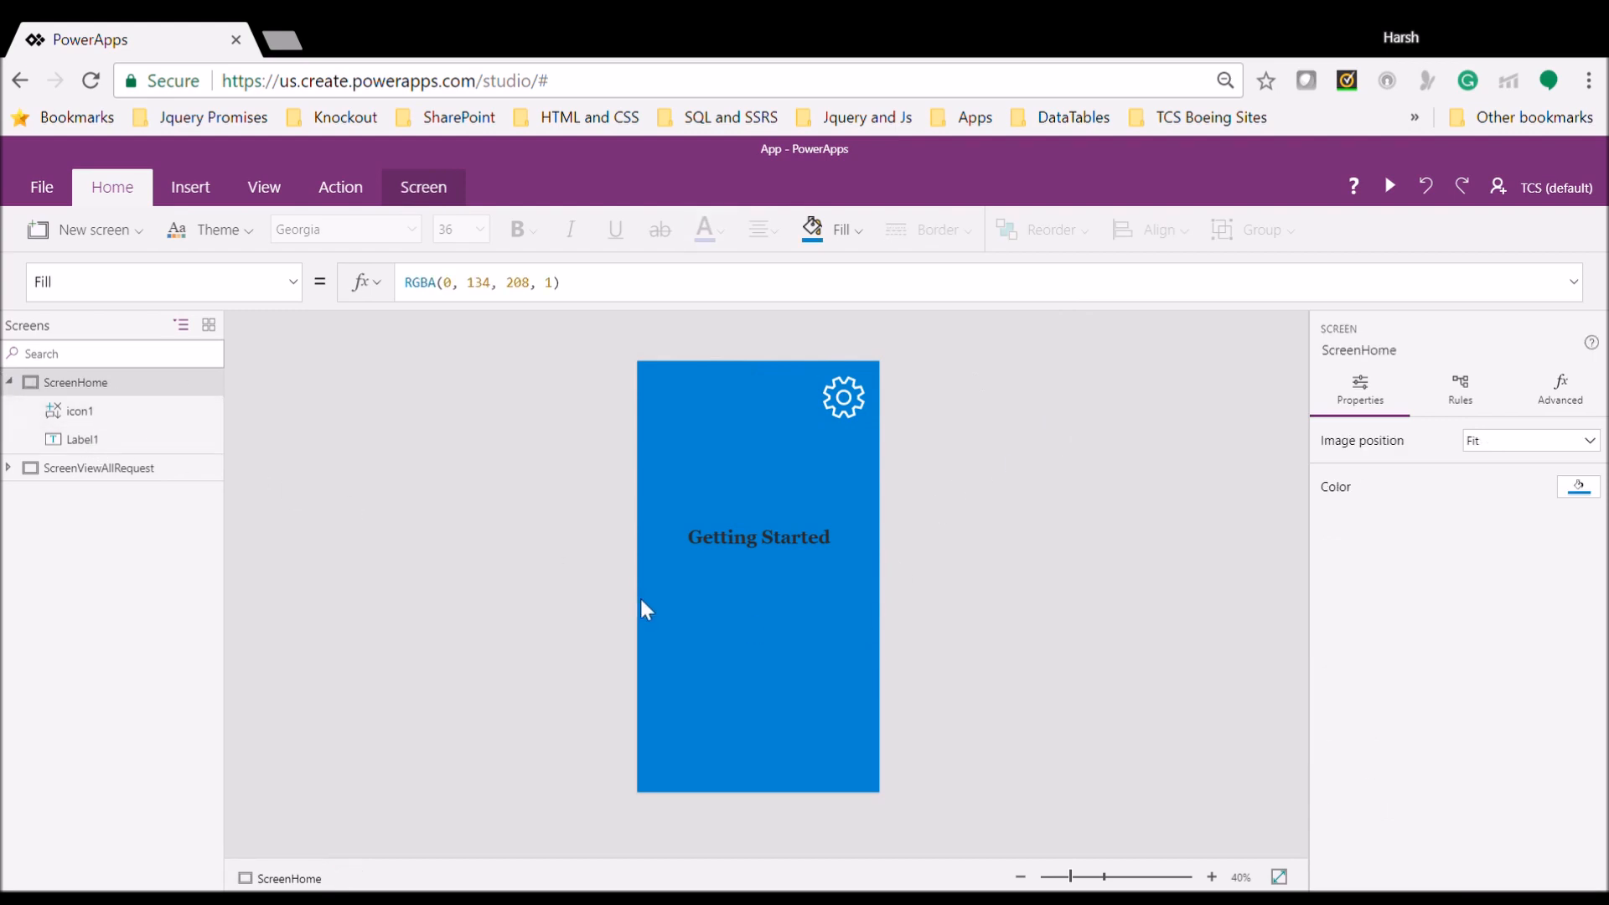
# Add a button reading "Next" below the "Getting Started" label at about X 182, Y 580
pyautogui.click(187, 190)
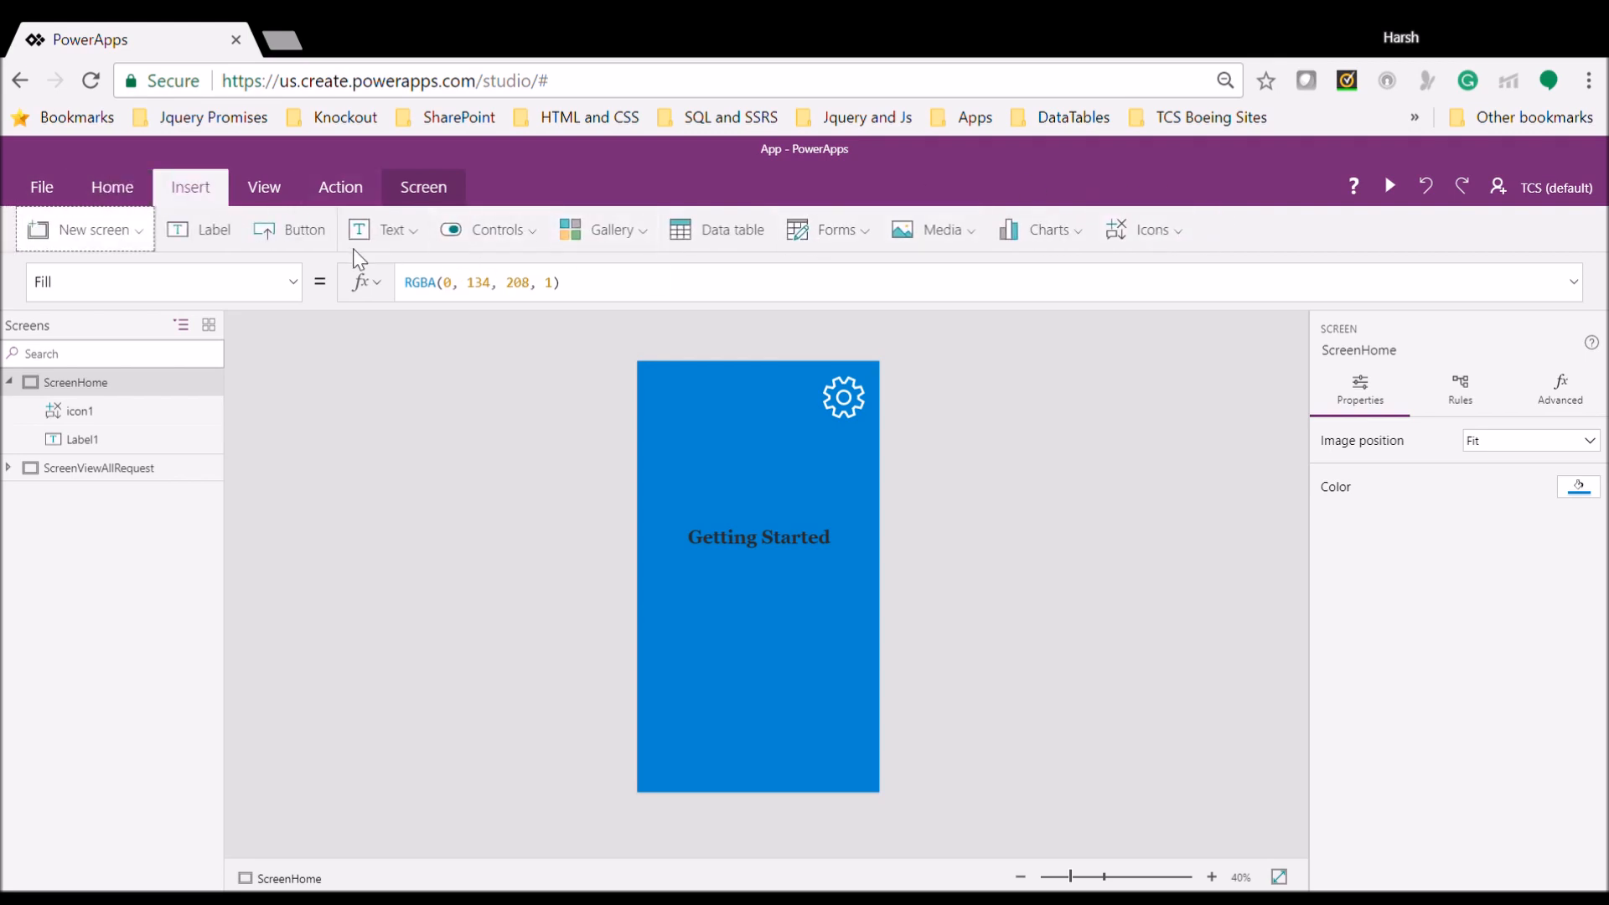
pyautogui.click(297, 238)
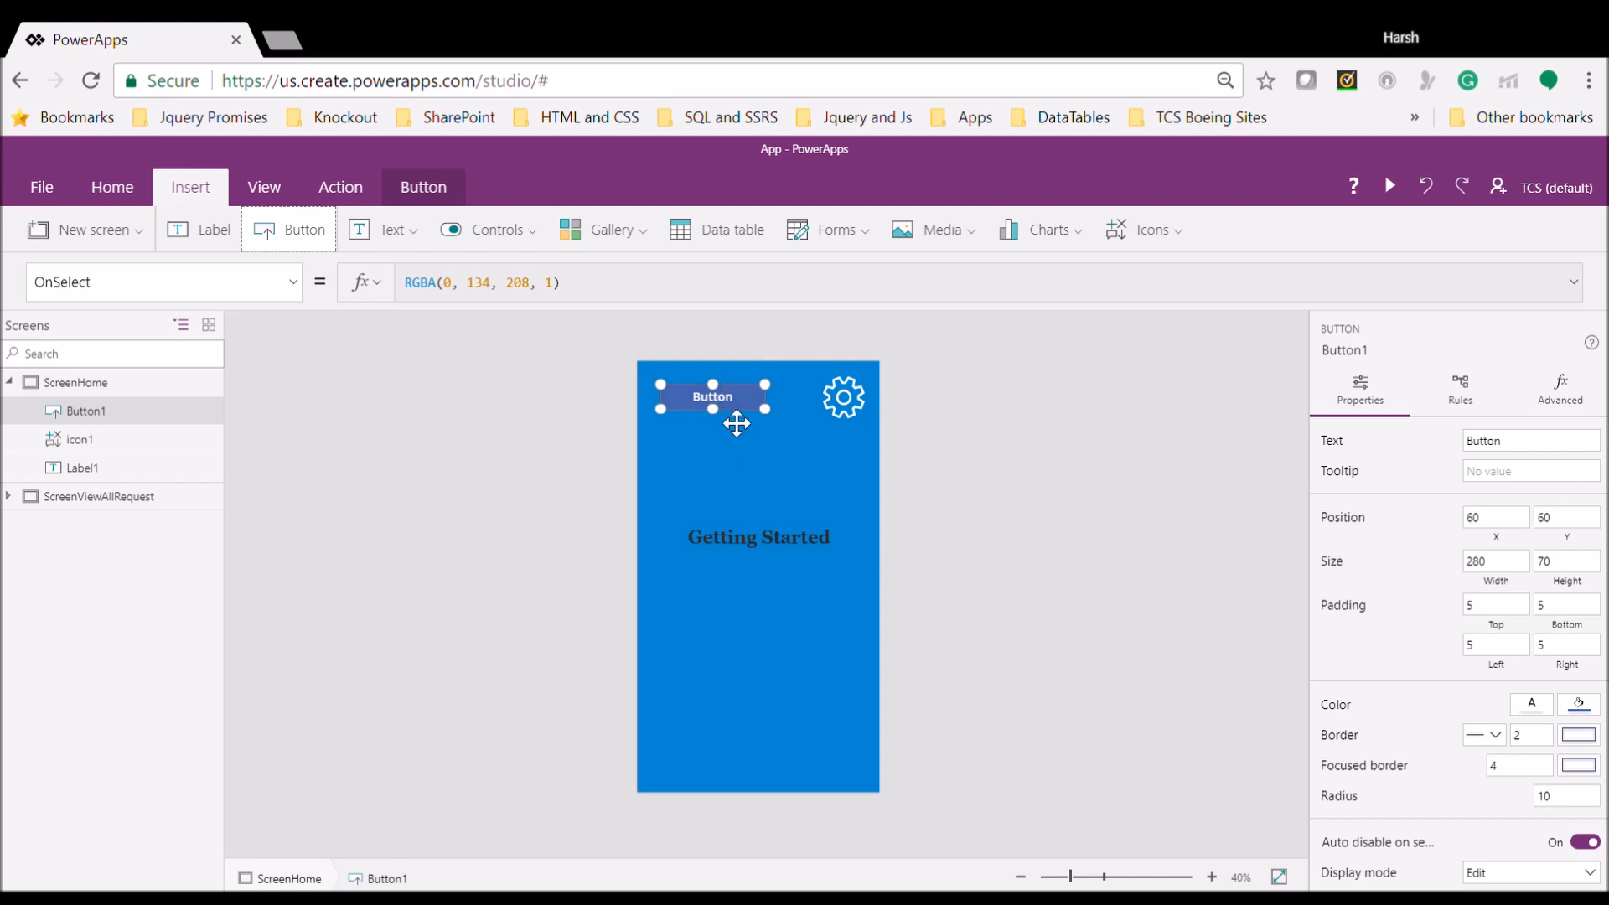
pyautogui.moveTo(737, 423); pyautogui.dragTo(787, 622)
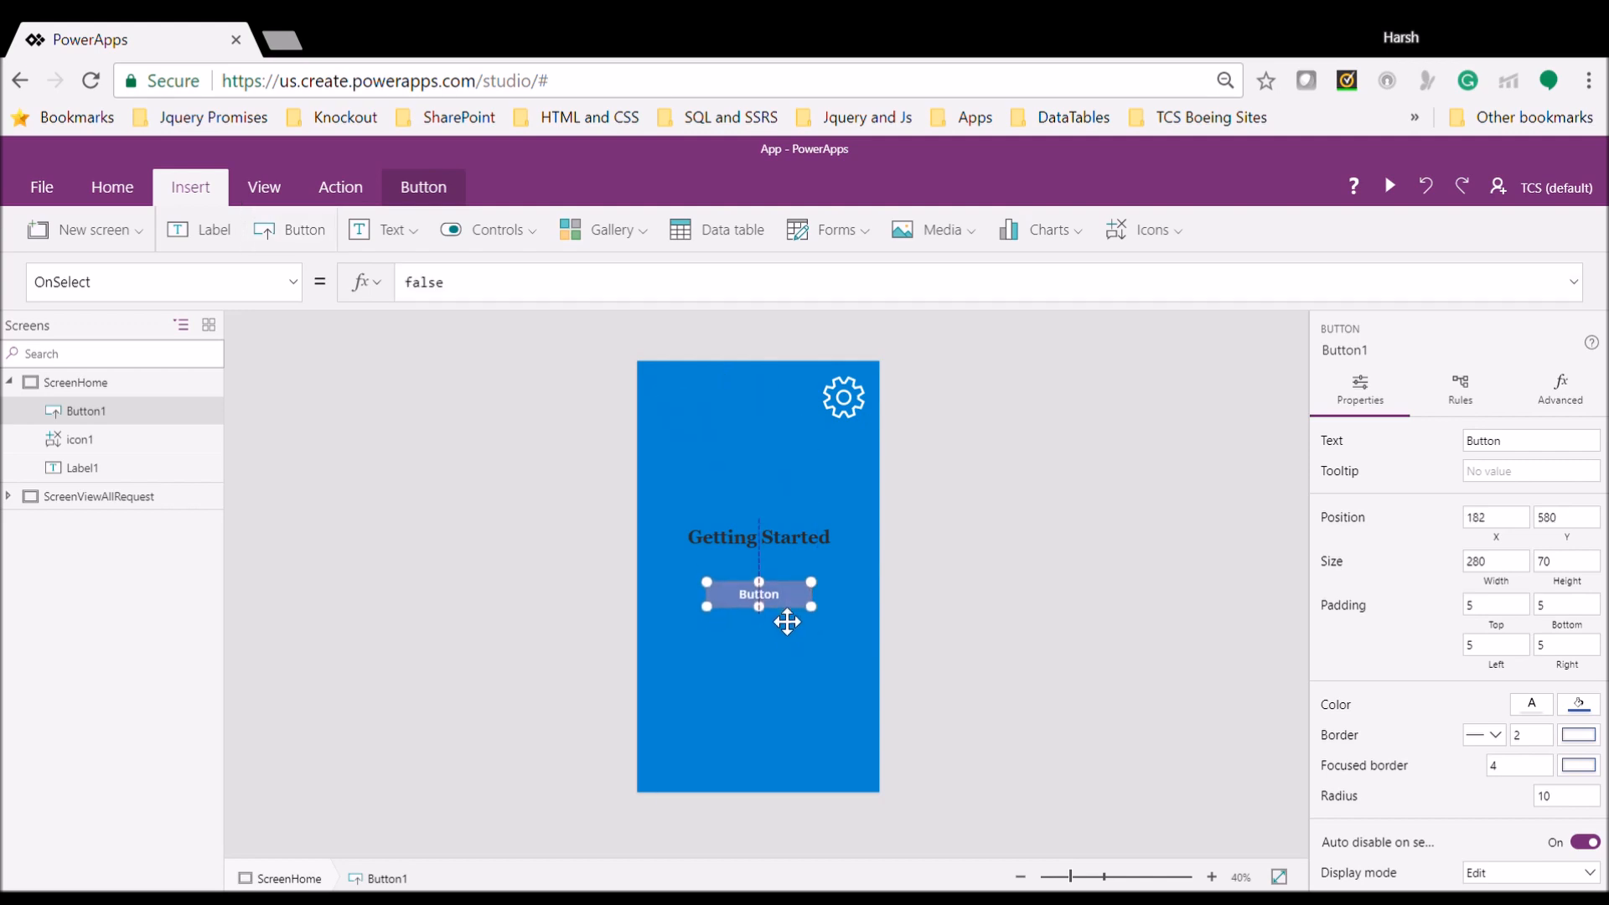
pyautogui.doubleClick(757, 591)
pyautogui.write('Next')
pyautogui.click(834, 620)
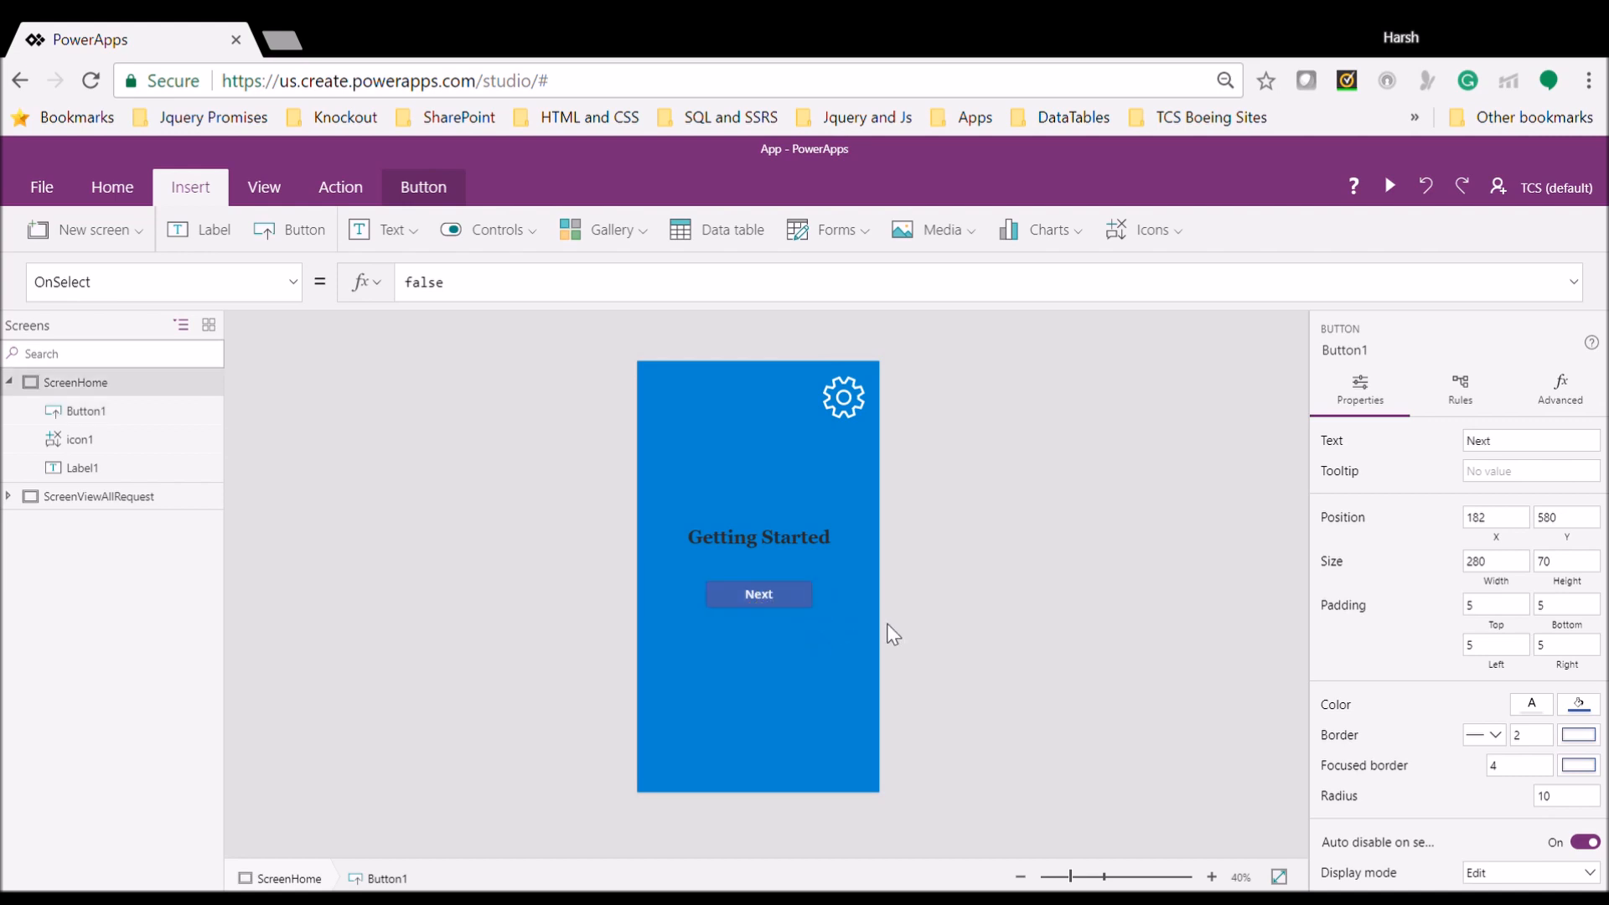
# Move the Next button up to about Y 520 and set its corner radius to 50
pyautogui.click(764, 592)
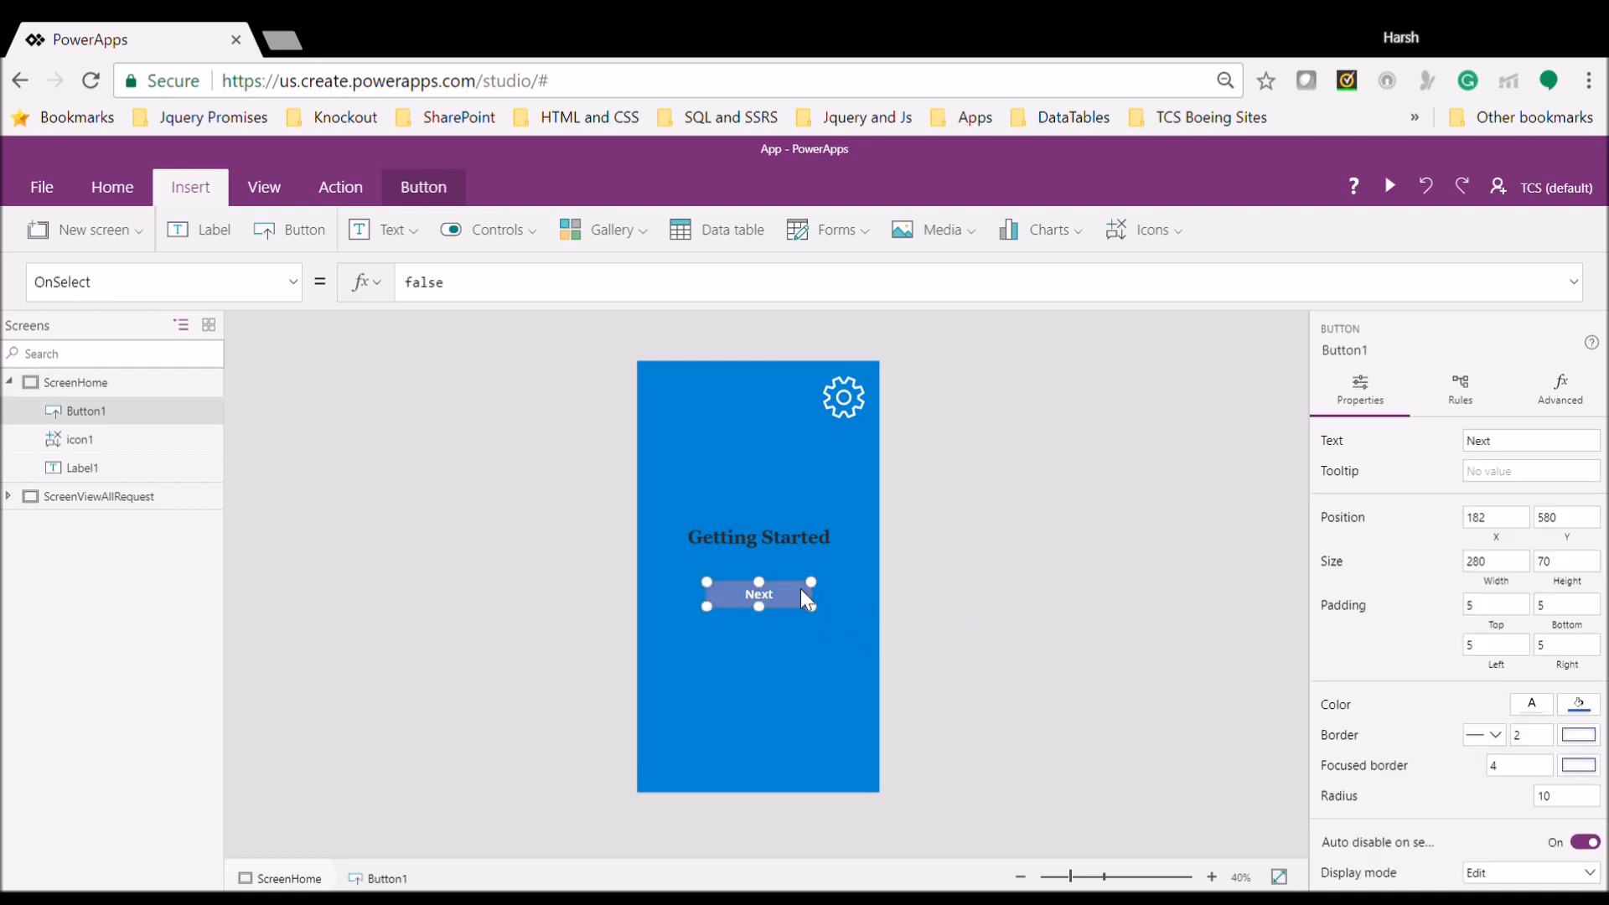
pyautogui.moveTo(801, 596); pyautogui.dragTo(800, 574)
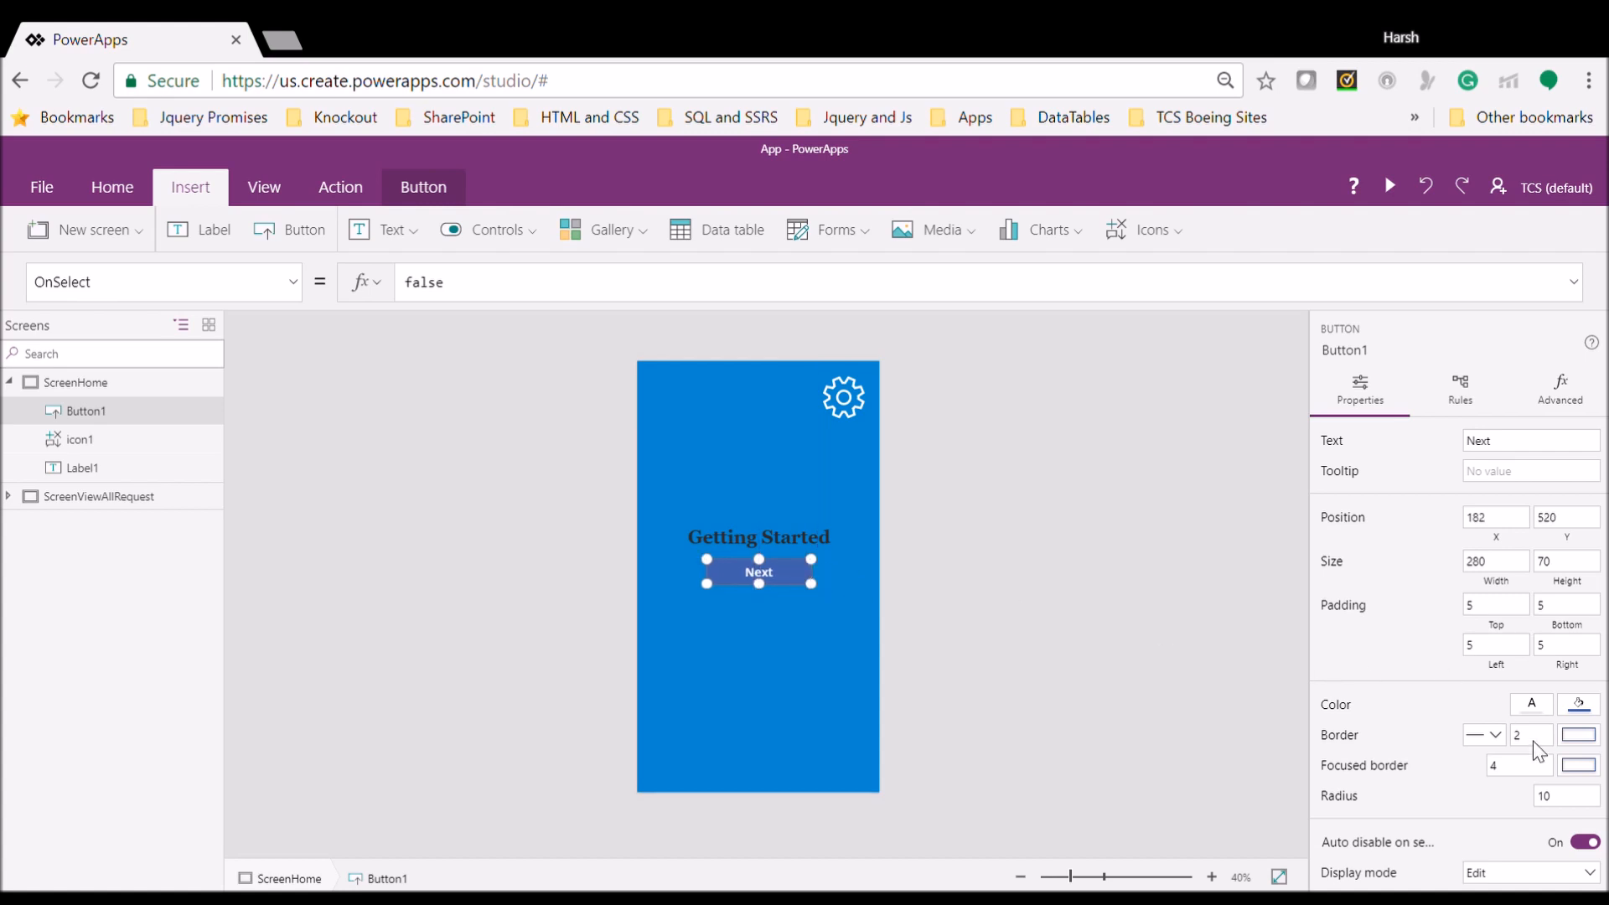
pyautogui.click(1574, 808)
pyautogui.write('50')
pyautogui.click(1235, 719)
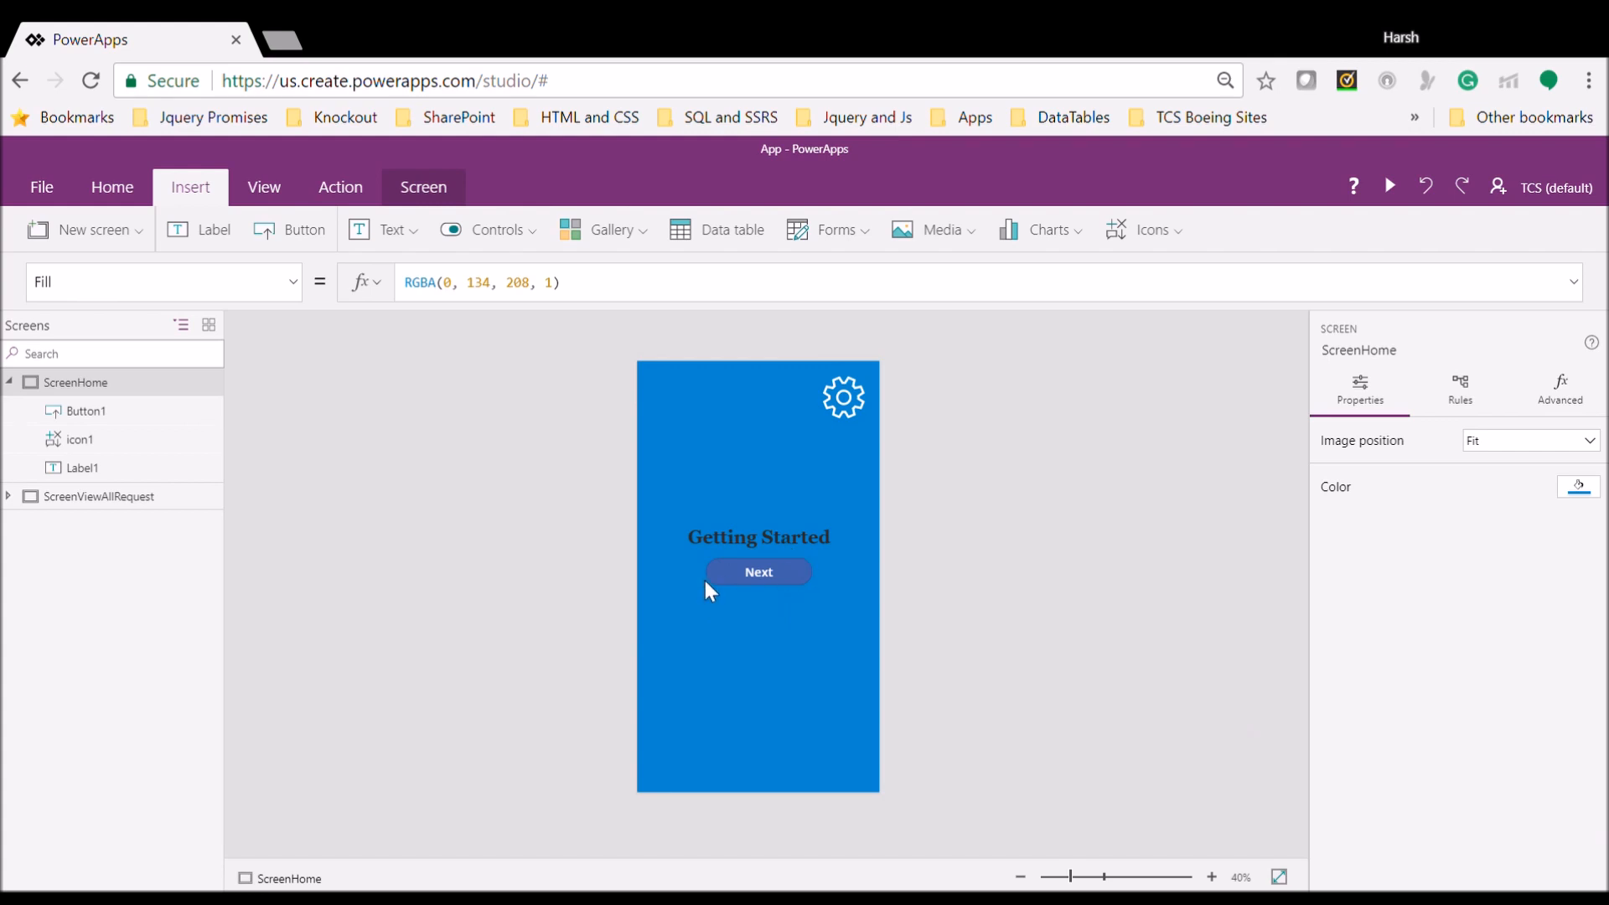
pyautogui.click(762, 572)
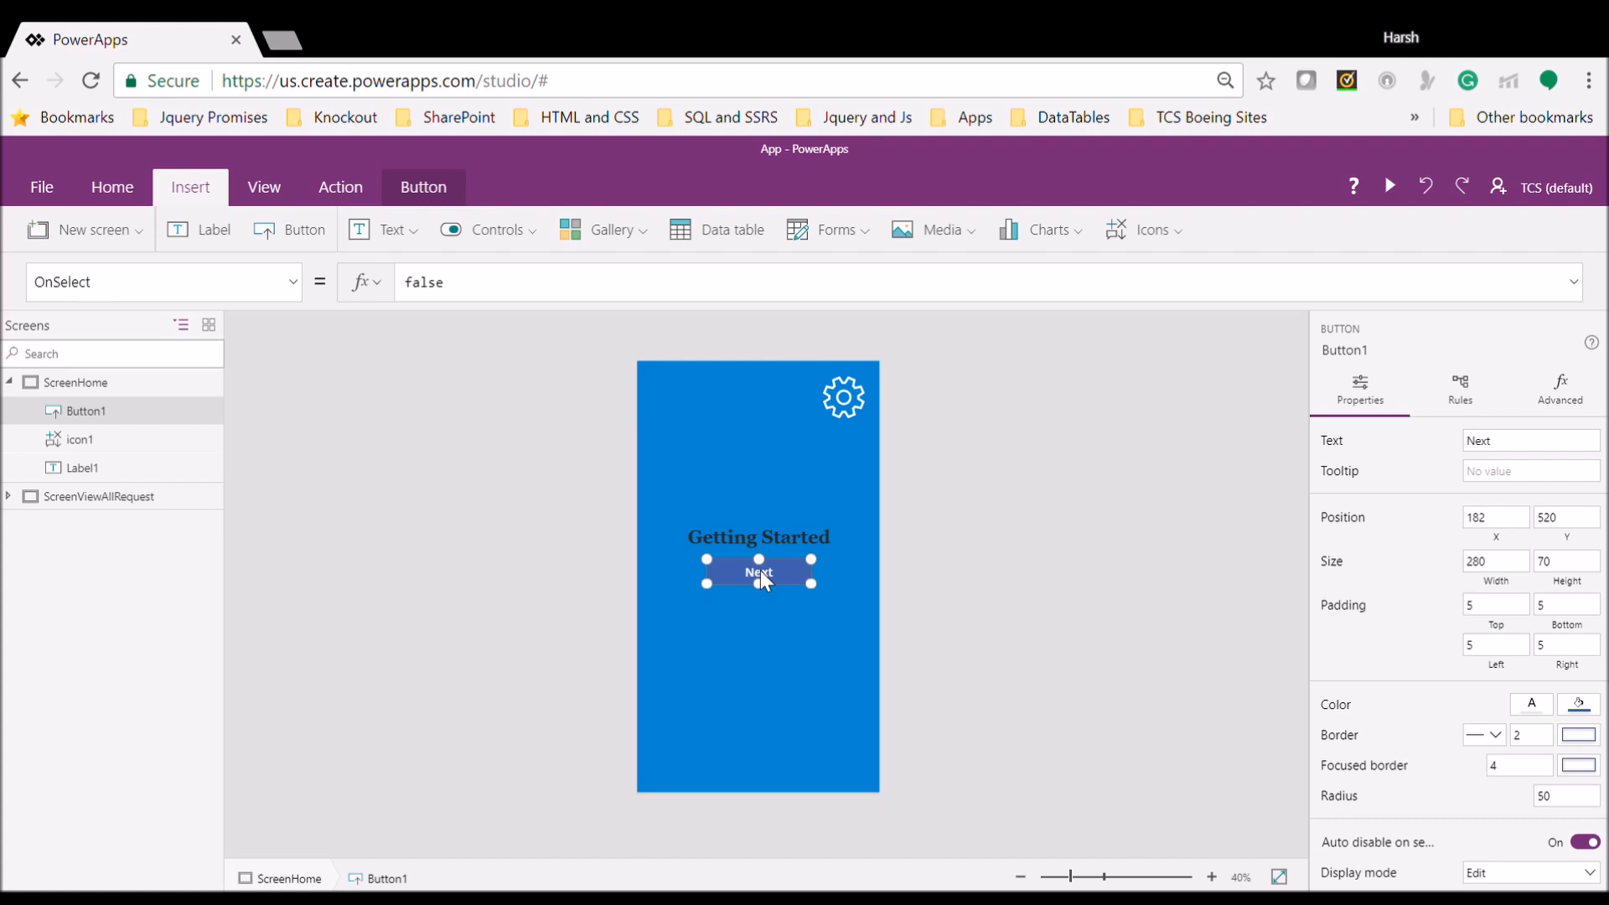
pyautogui.click(1075, 710)
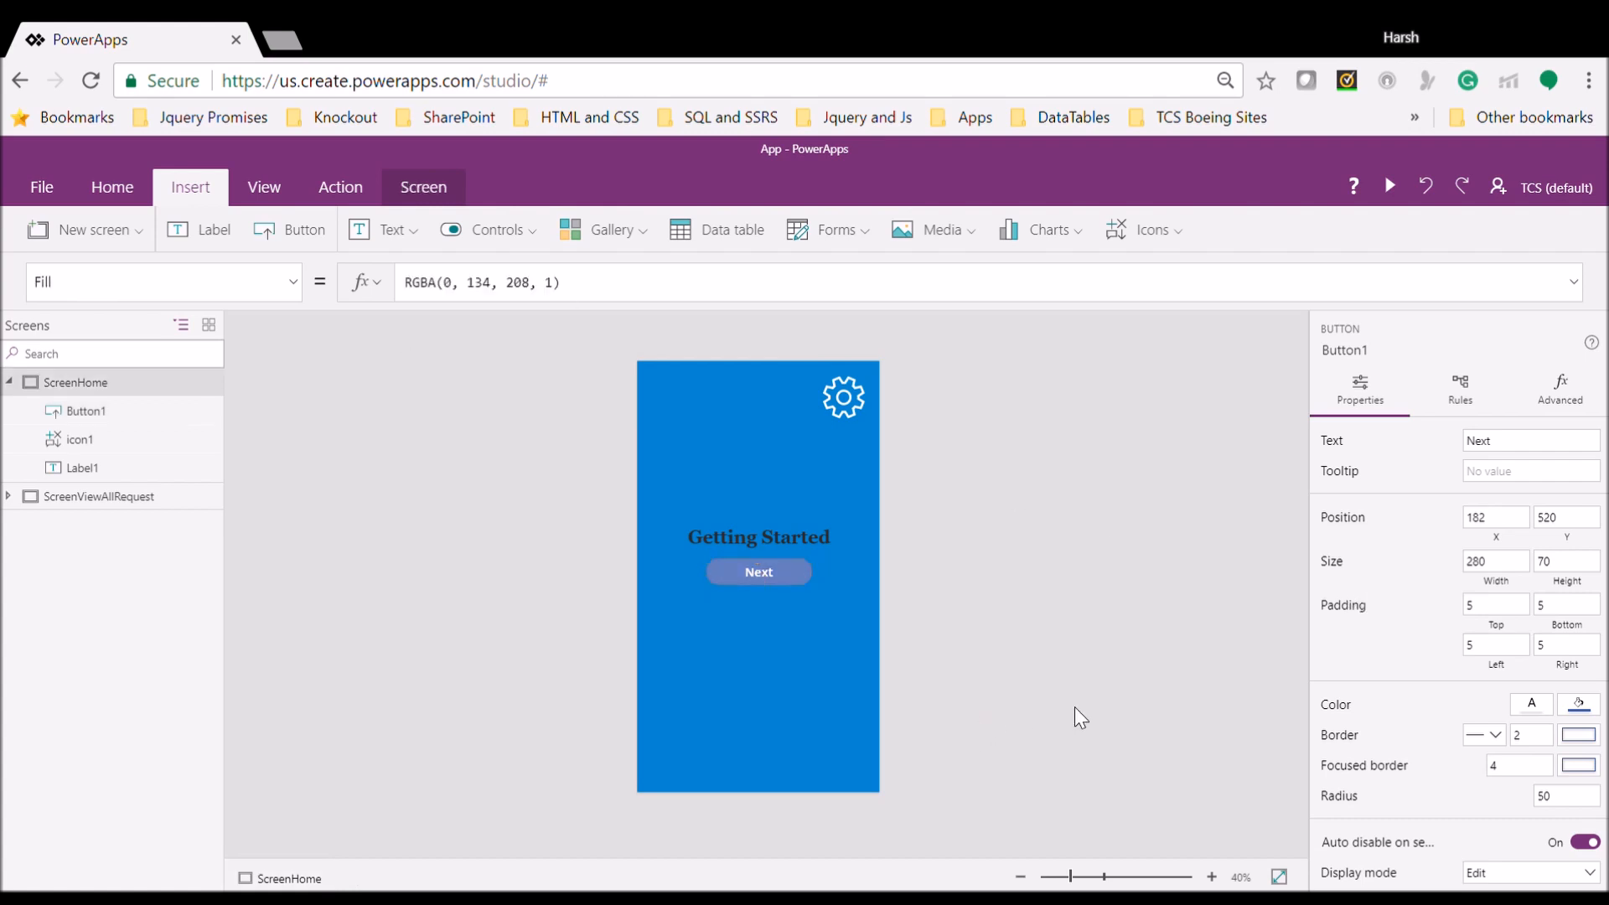
# Make the Next button navigate to ScreenViewAllRequest with the Fade transition when selected
pyautogui.click(740, 568)
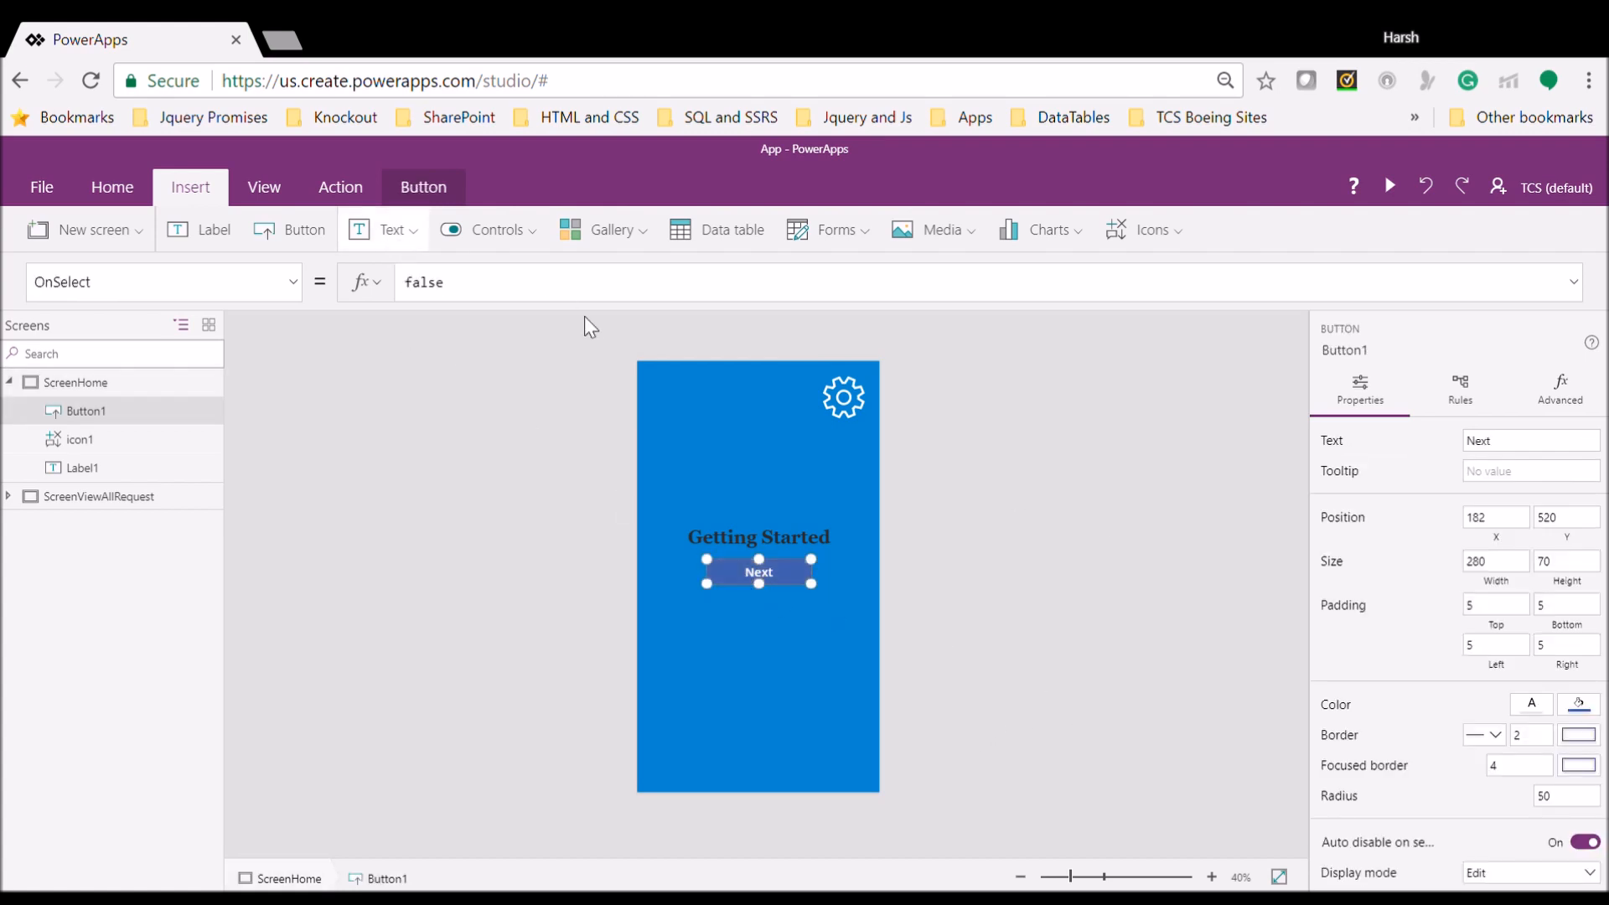
pyautogui.click(339, 201)
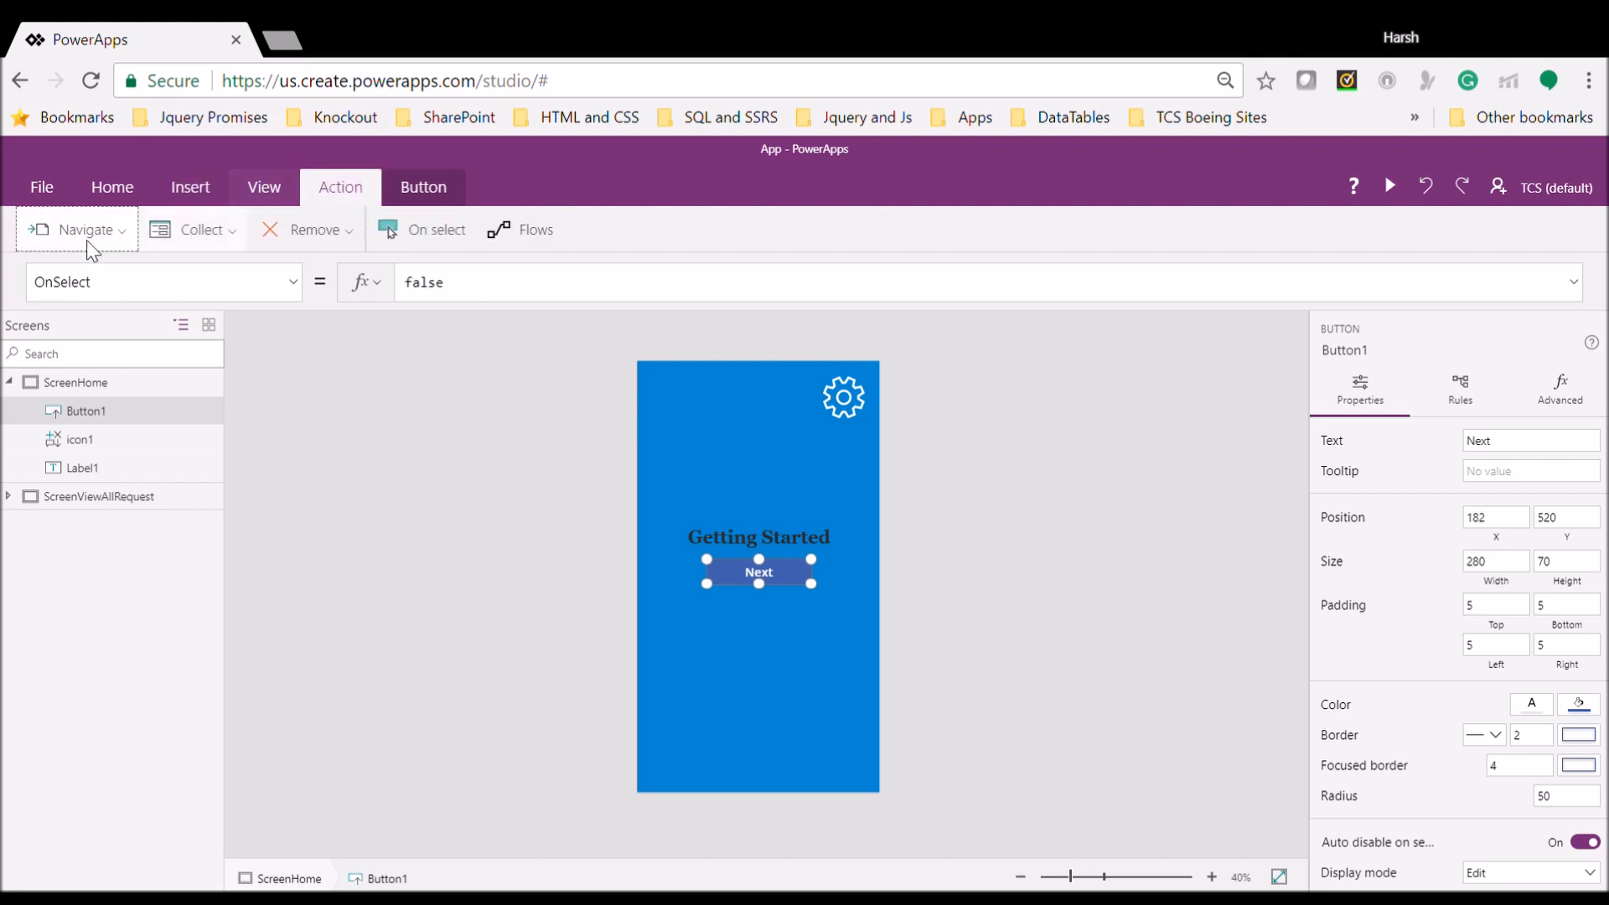
pyautogui.click(107, 239)
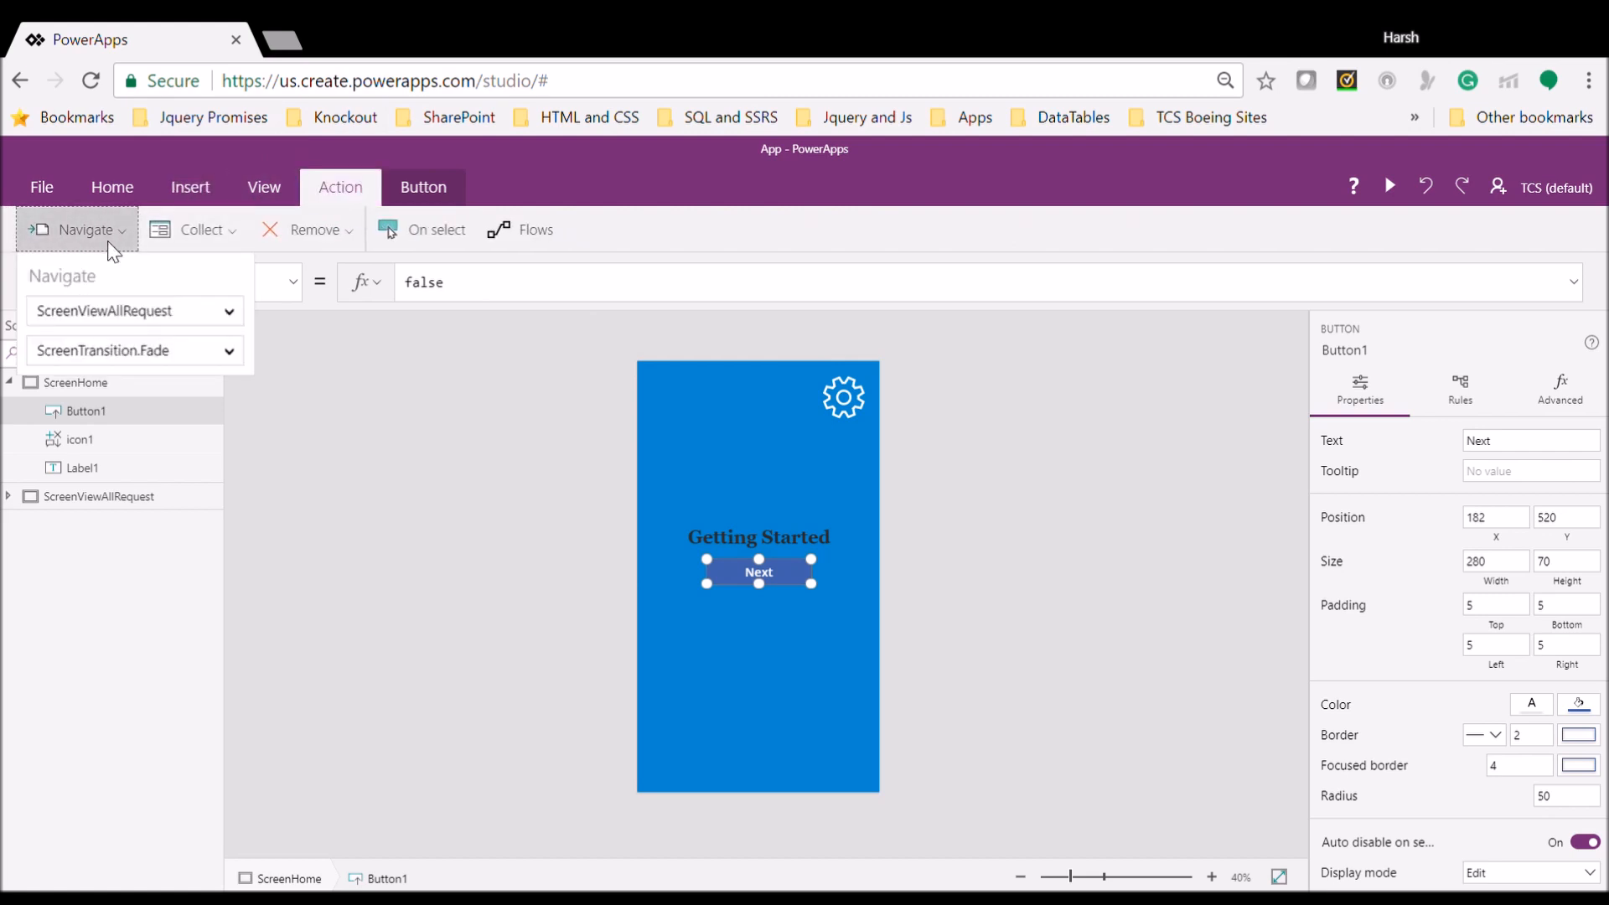
pyautogui.click(566, 317)
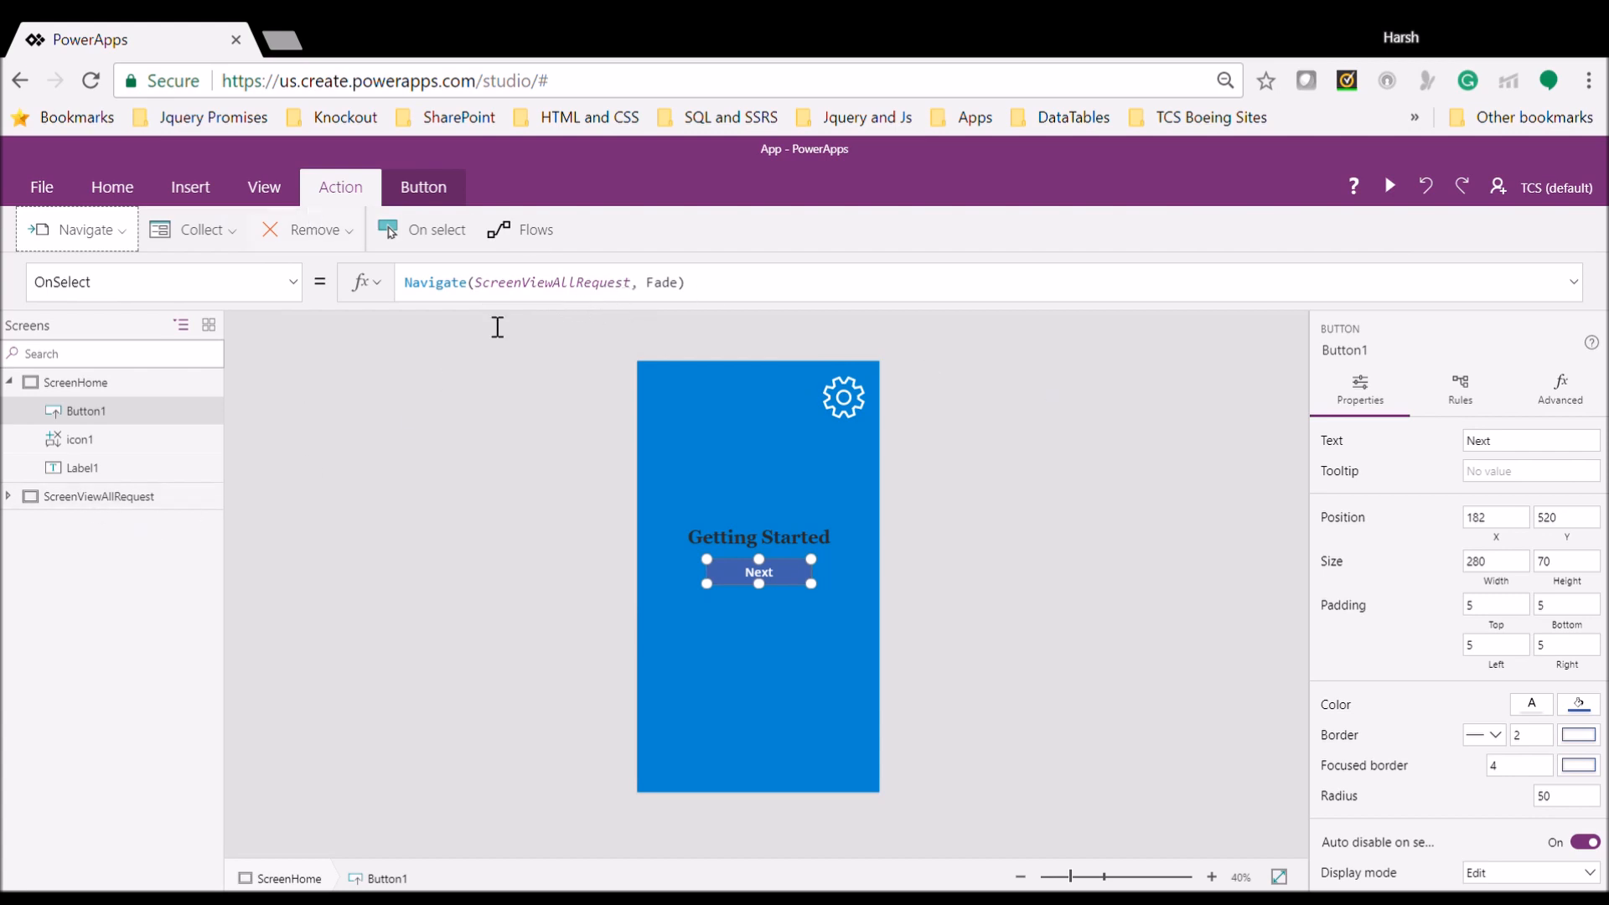
# Add a new screen from the Form screen layout after ScreenViewAllRequest
pyautogui.click(60, 501)
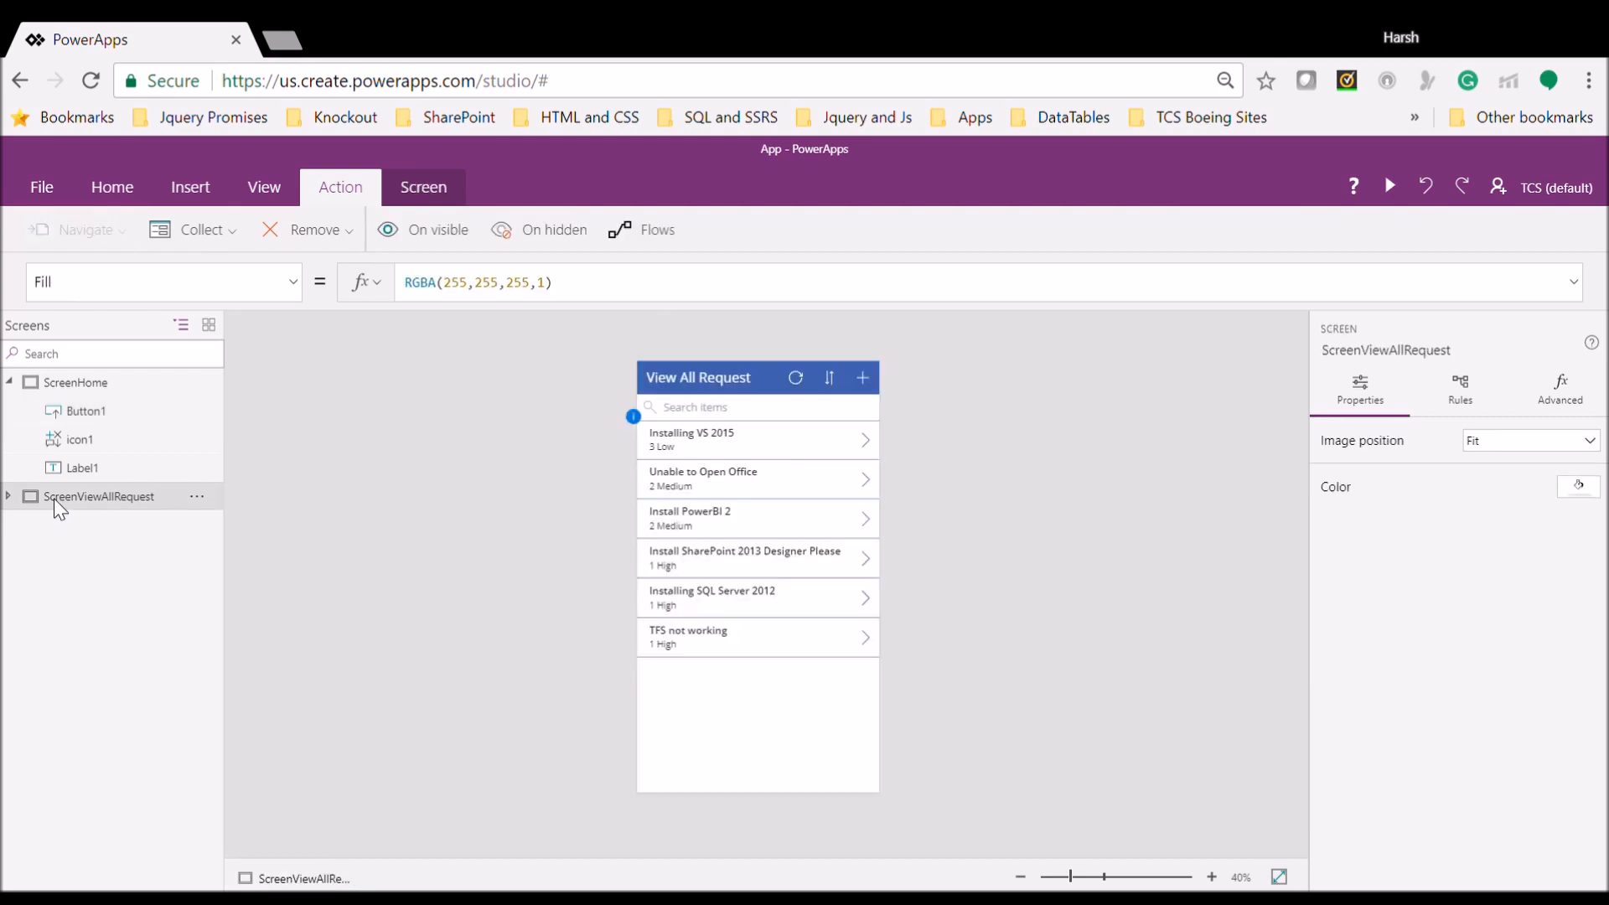
pyautogui.click(124, 209)
pyautogui.click(124, 231)
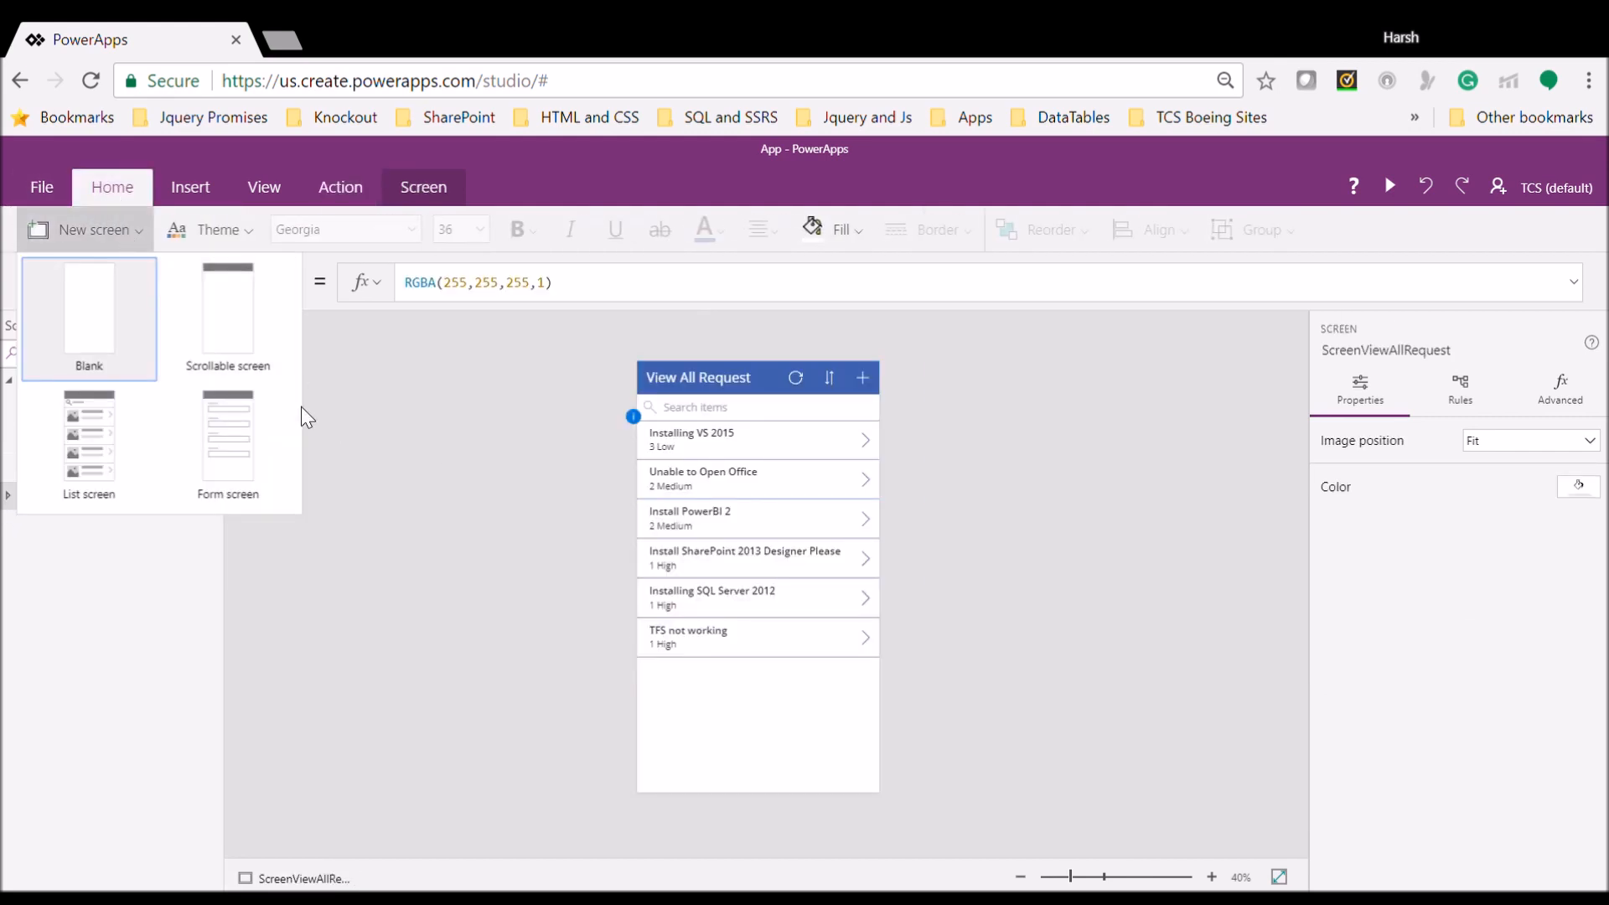
pyautogui.click(241, 440)
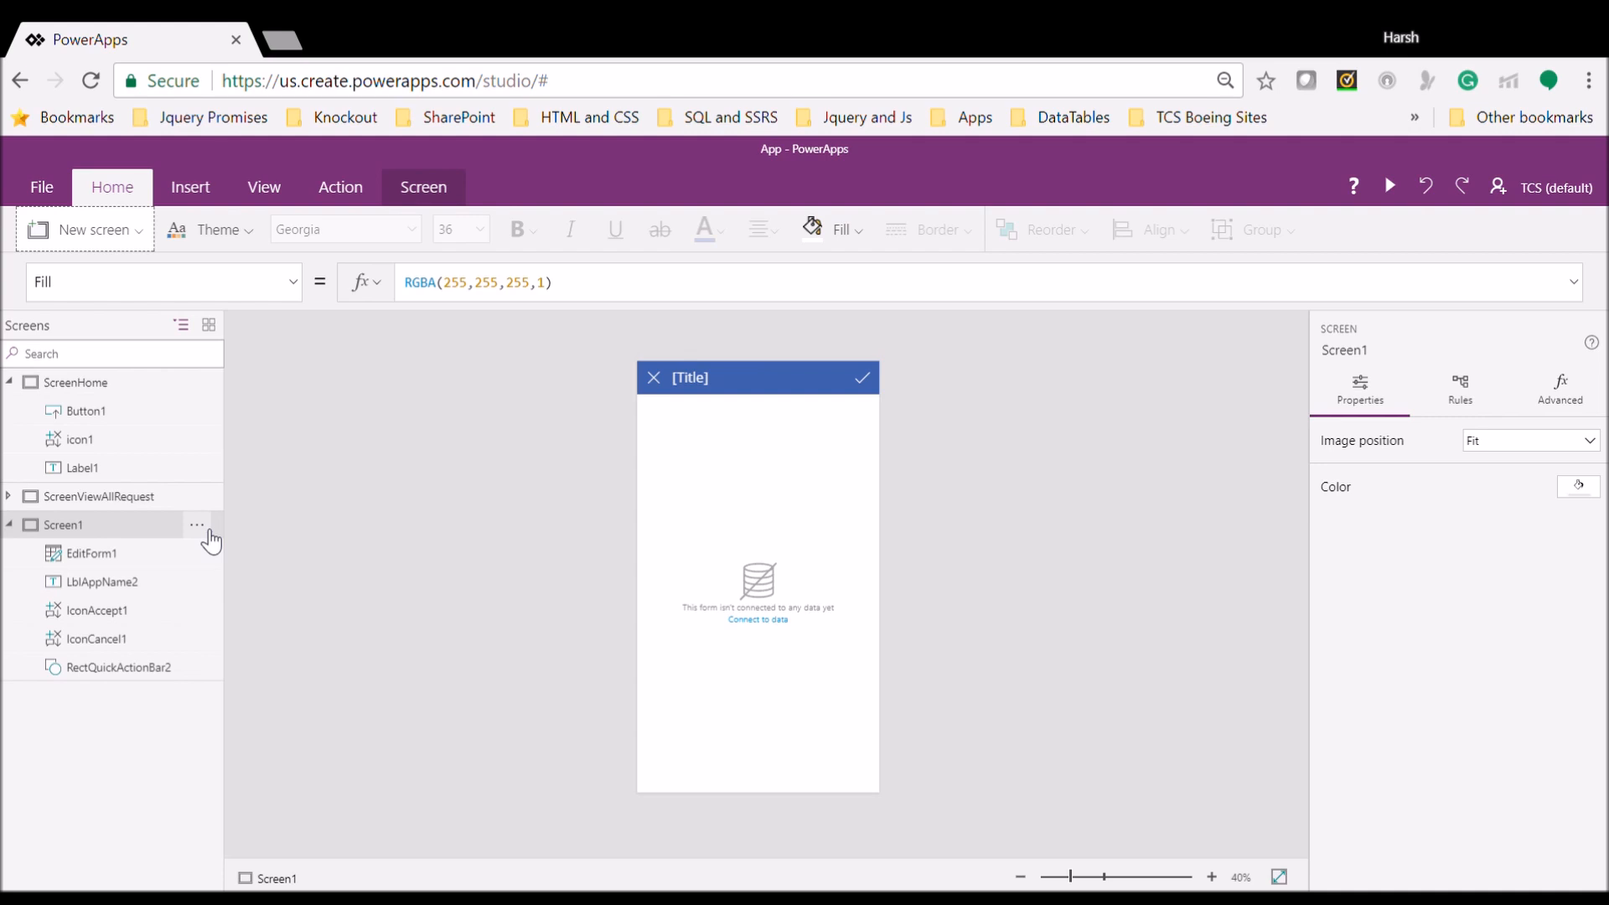
# Rename the new form screen Screen1 as ScreenNewRequest
pyautogui.click(208, 531)
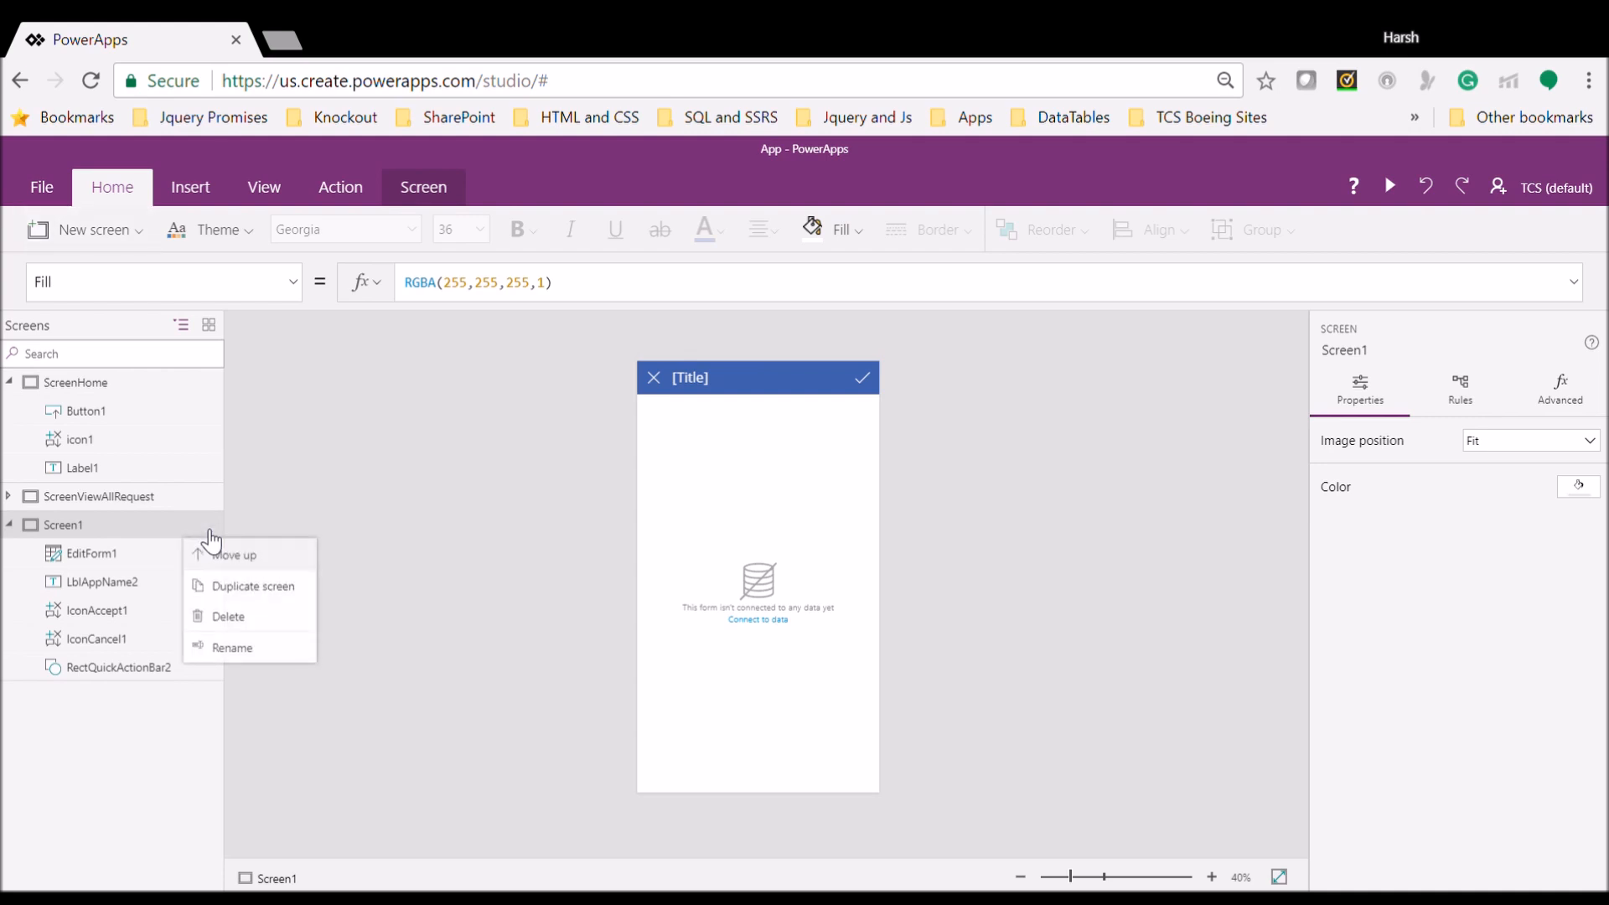
pyautogui.click(291, 654)
pyautogui.press('Right')
pyautogui.press('BackSpace')
pyautogui.write('N')
pyautogui.write('w')
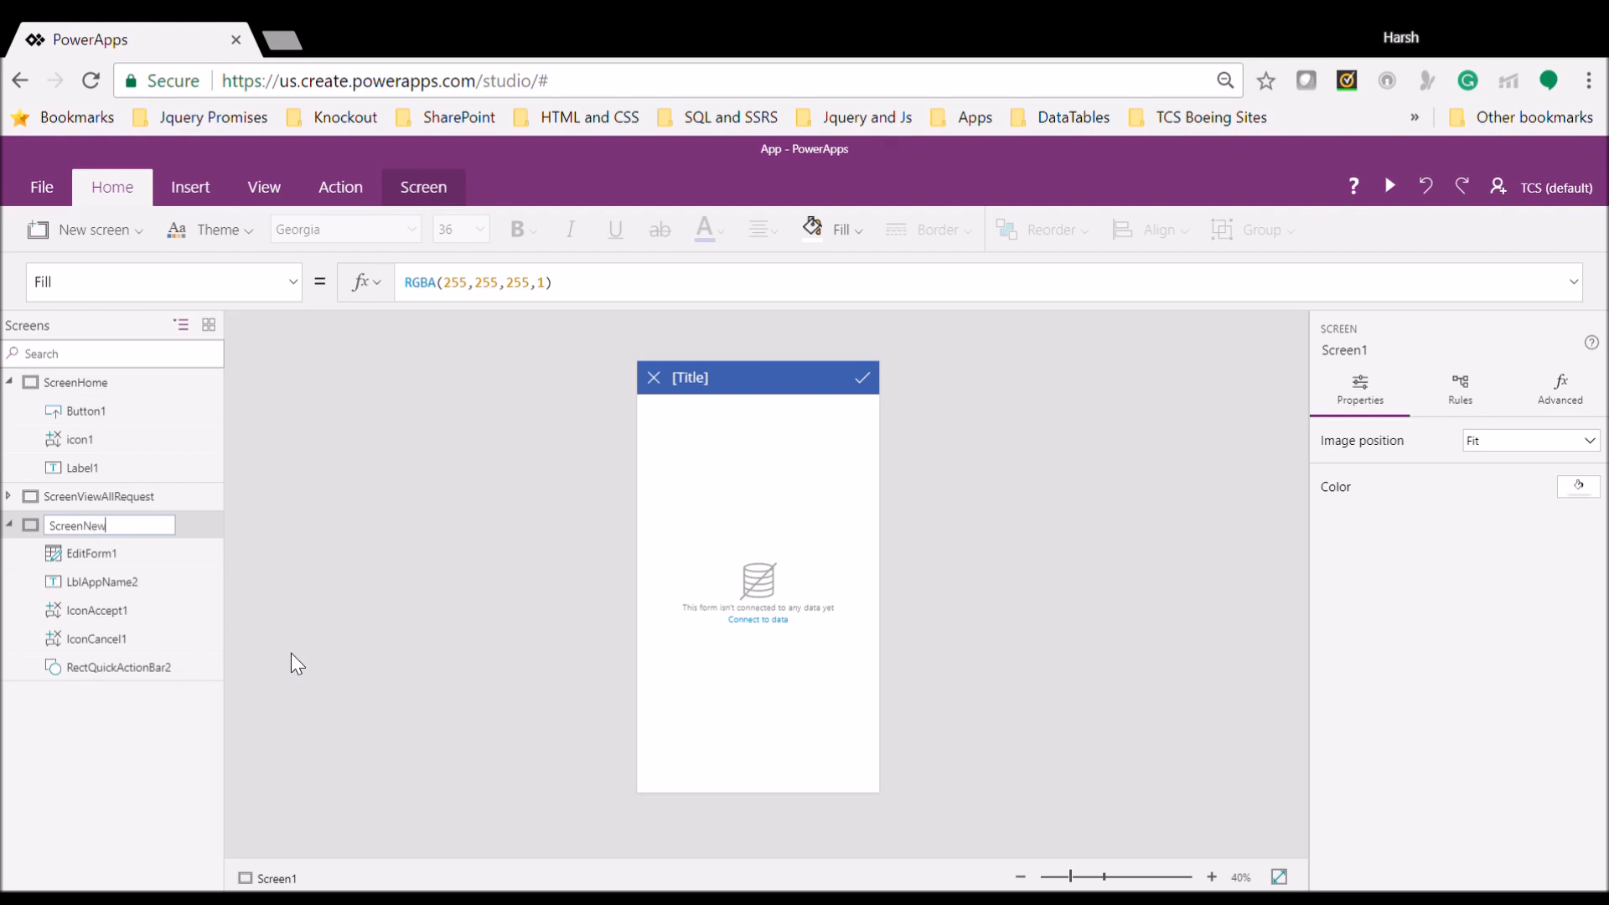
pyautogui.write('Request')
pyautogui.press('Return')
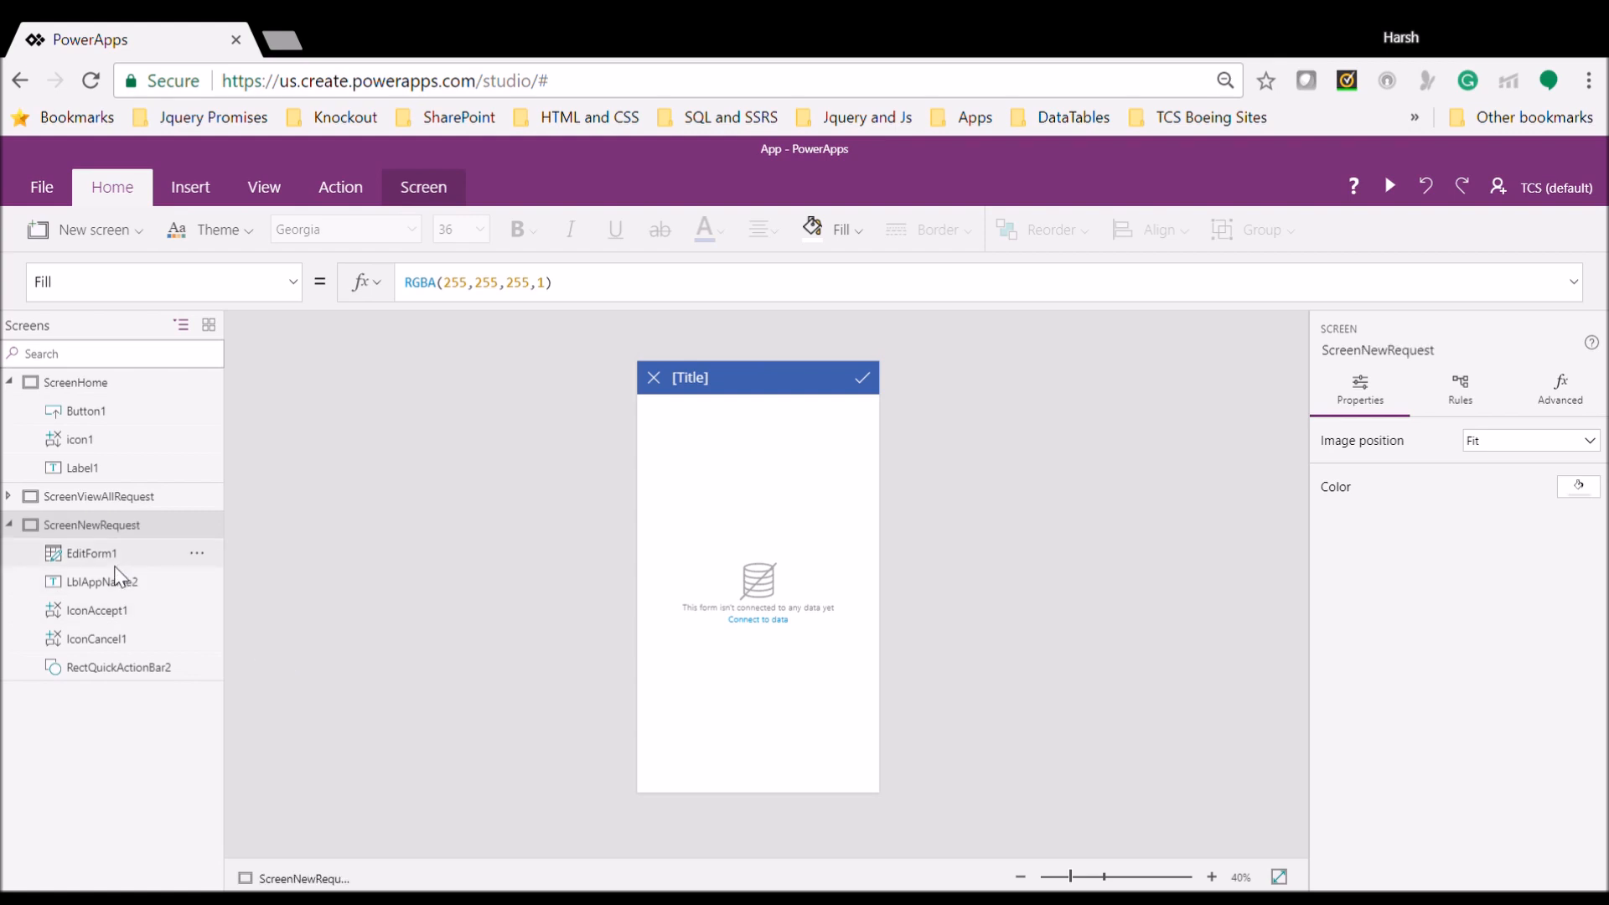
# Rename the EditForm1 form on ScreenNewRequest as NewRequest
pyautogui.click(134, 556)
pyautogui.click(201, 557)
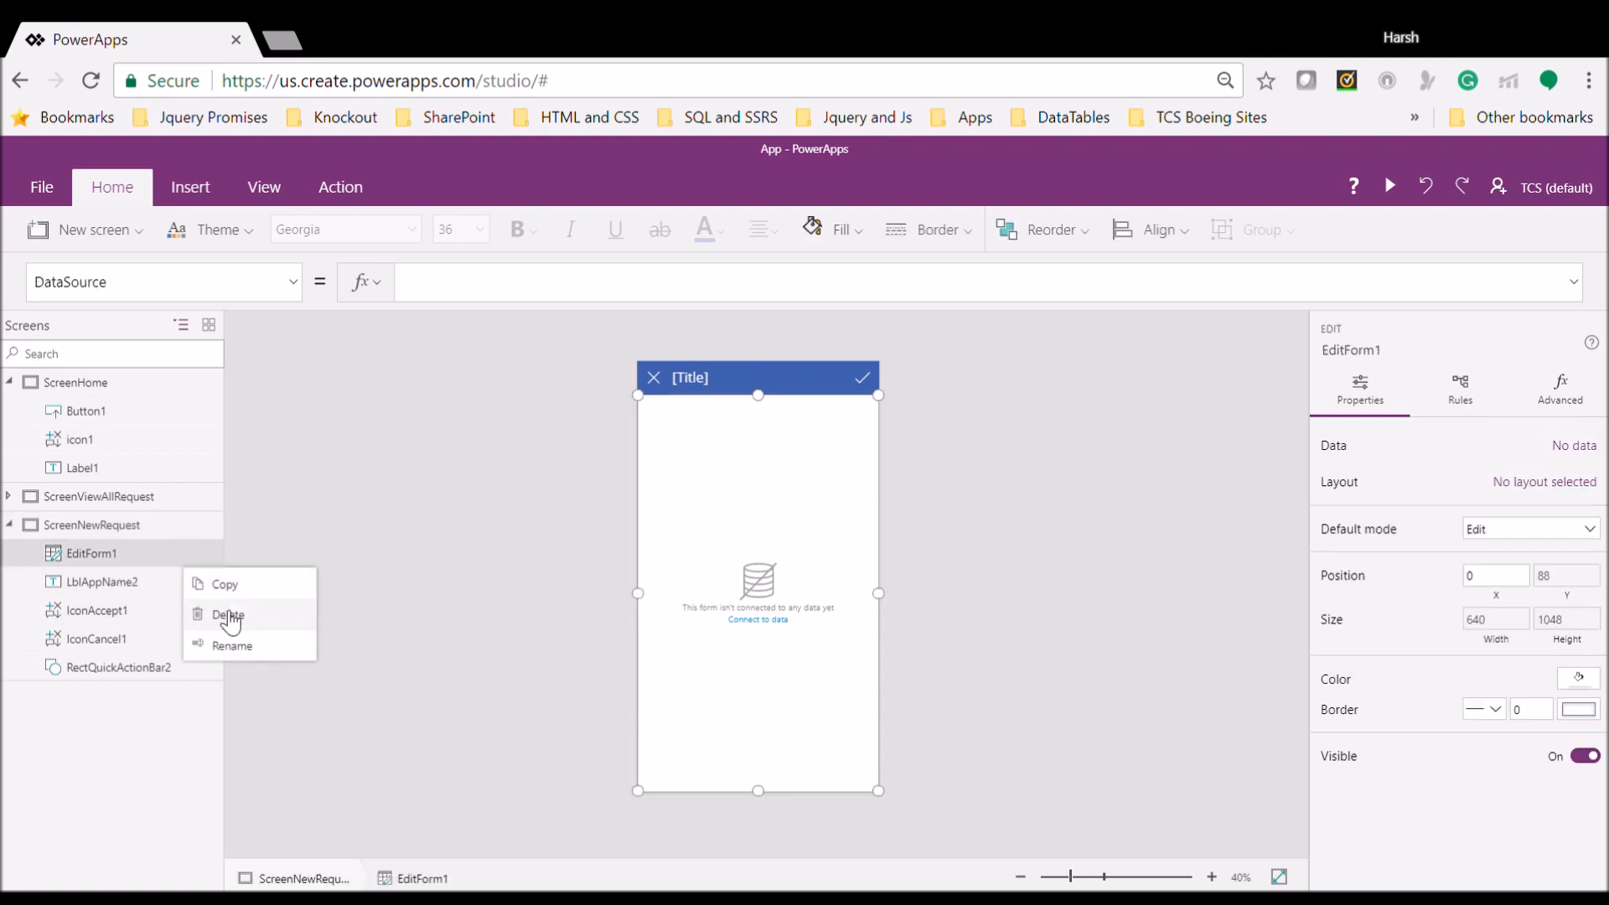
pyautogui.click(245, 645)
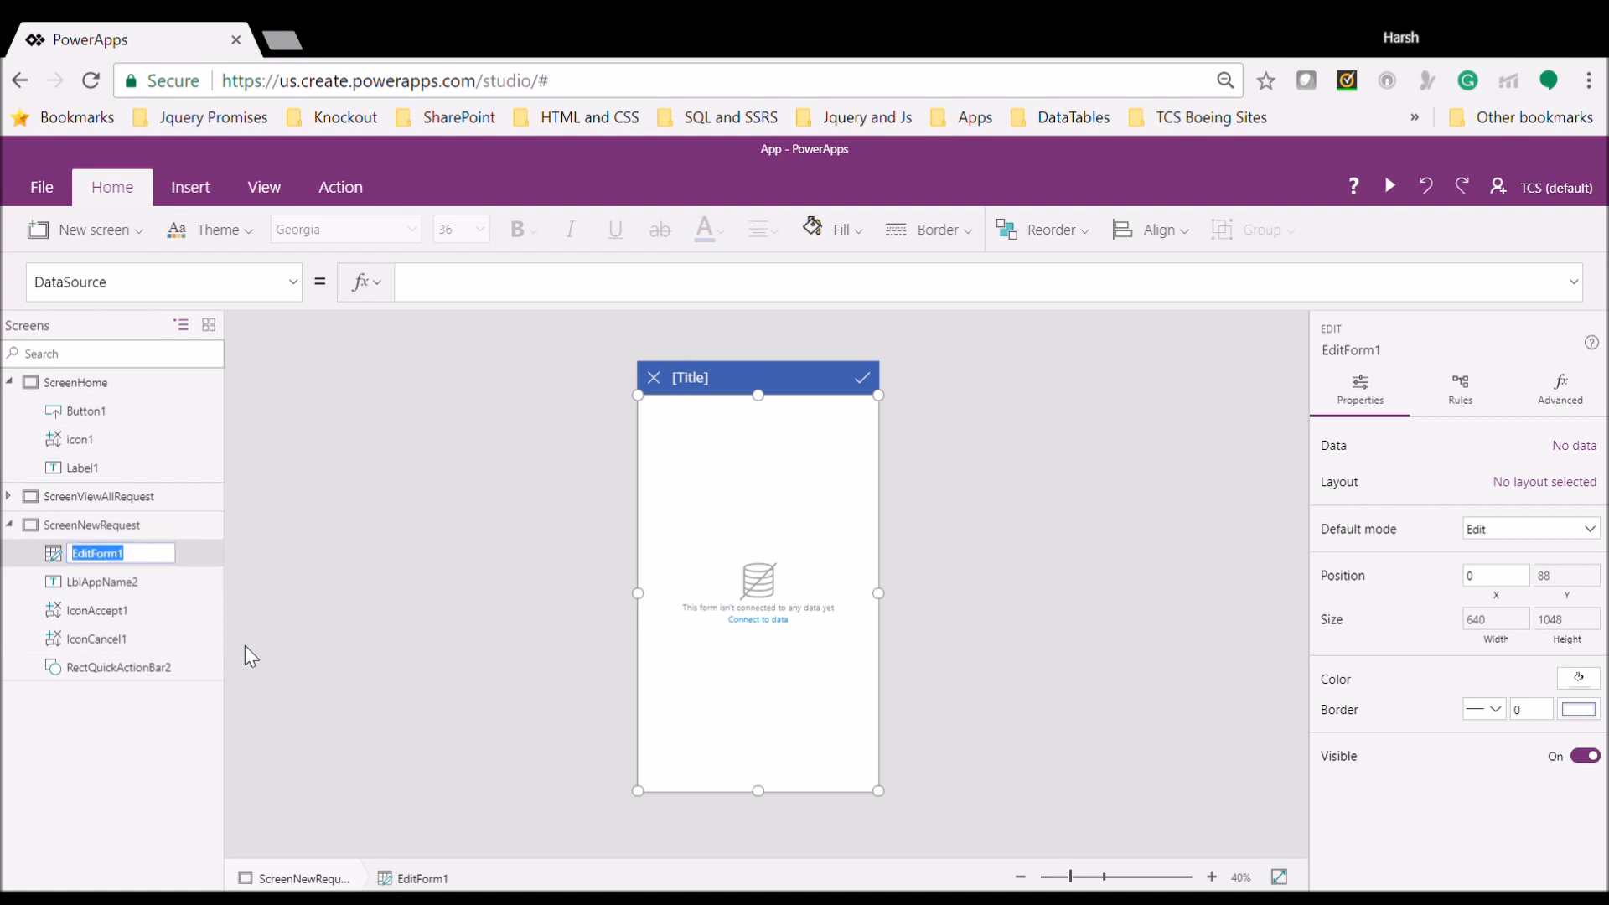
pyautogui.write('NEw')
pyautogui.press('BackSpace')
pyautogui.press('BackSpace')
pyautogui.write('ewRequest')
pyautogui.press('Return')
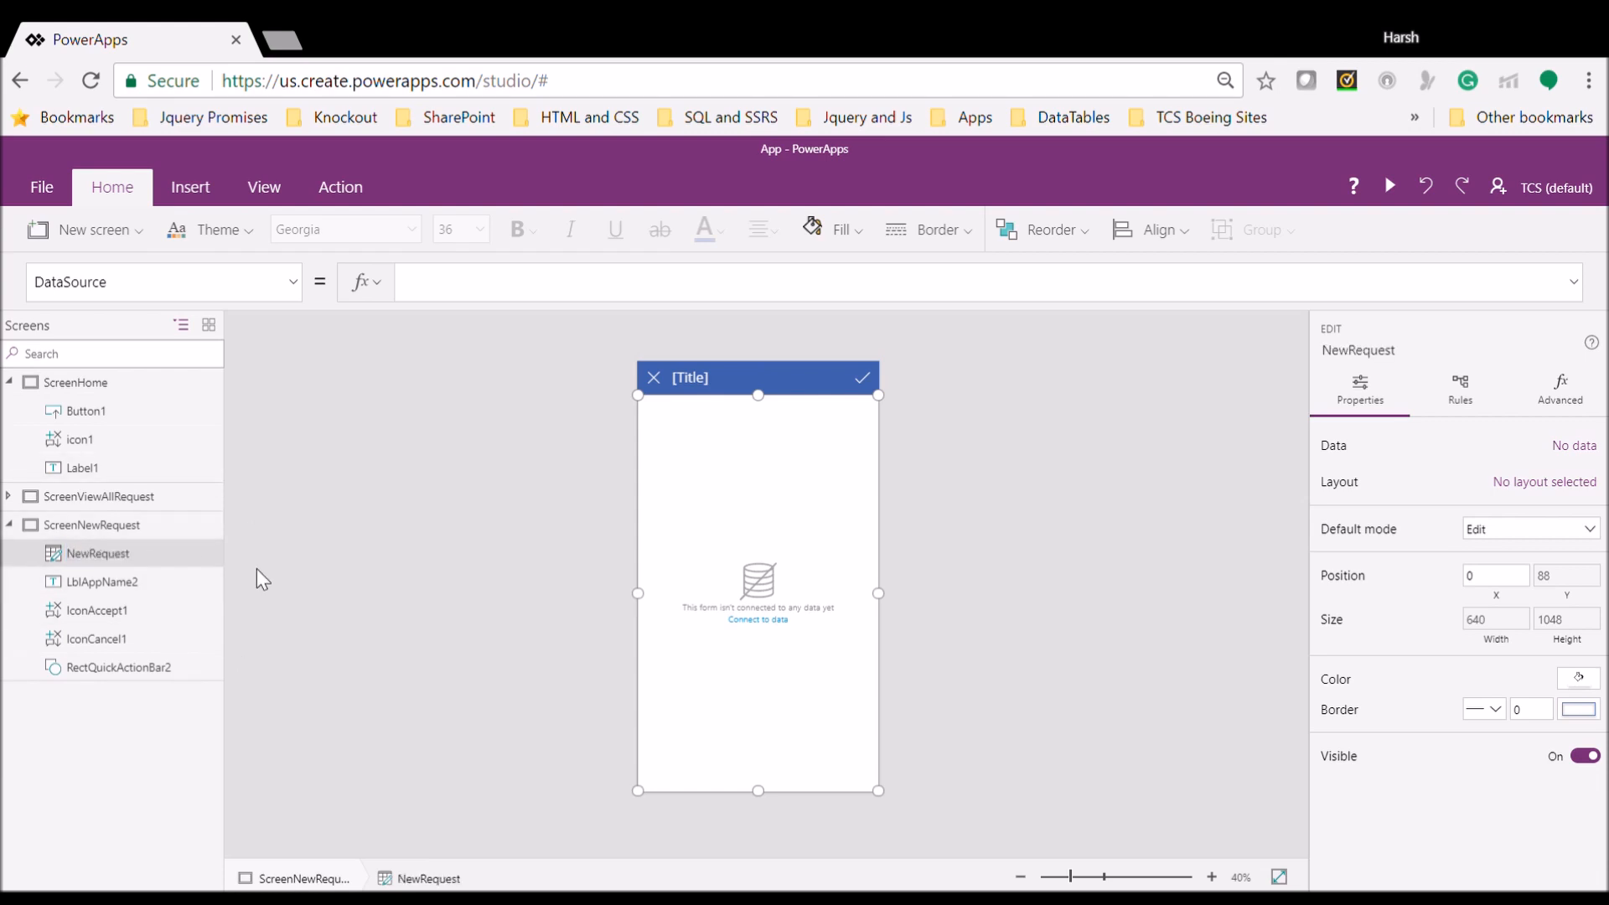
# Change the header label text on ScreenNewRequest to "New Request"
pyautogui.click(166, 528)
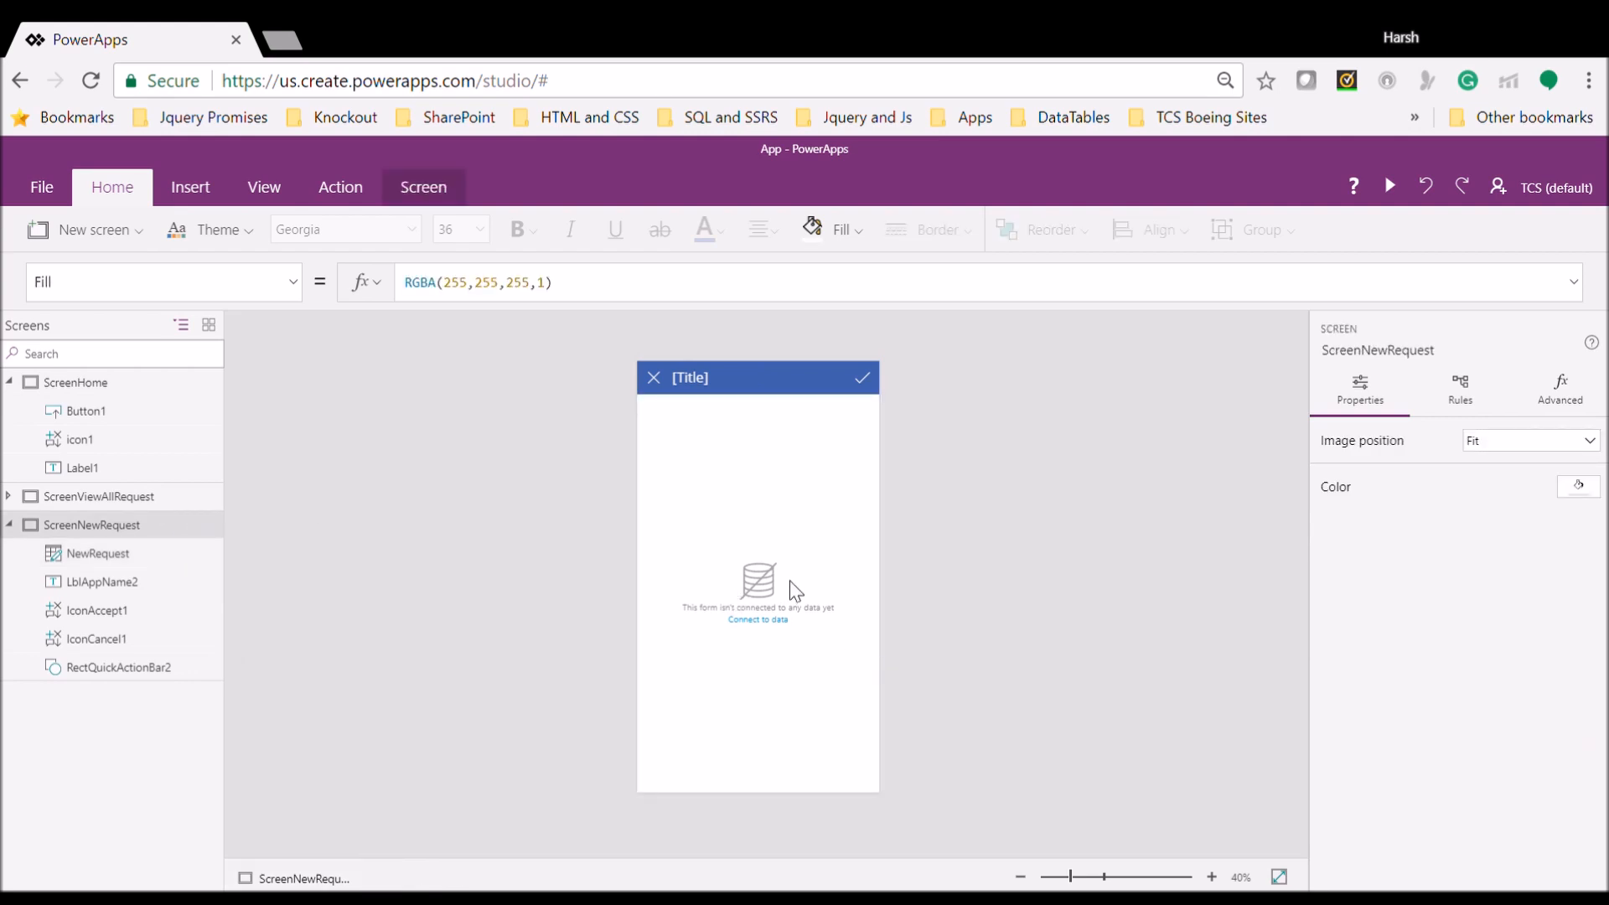
pyautogui.click(702, 394)
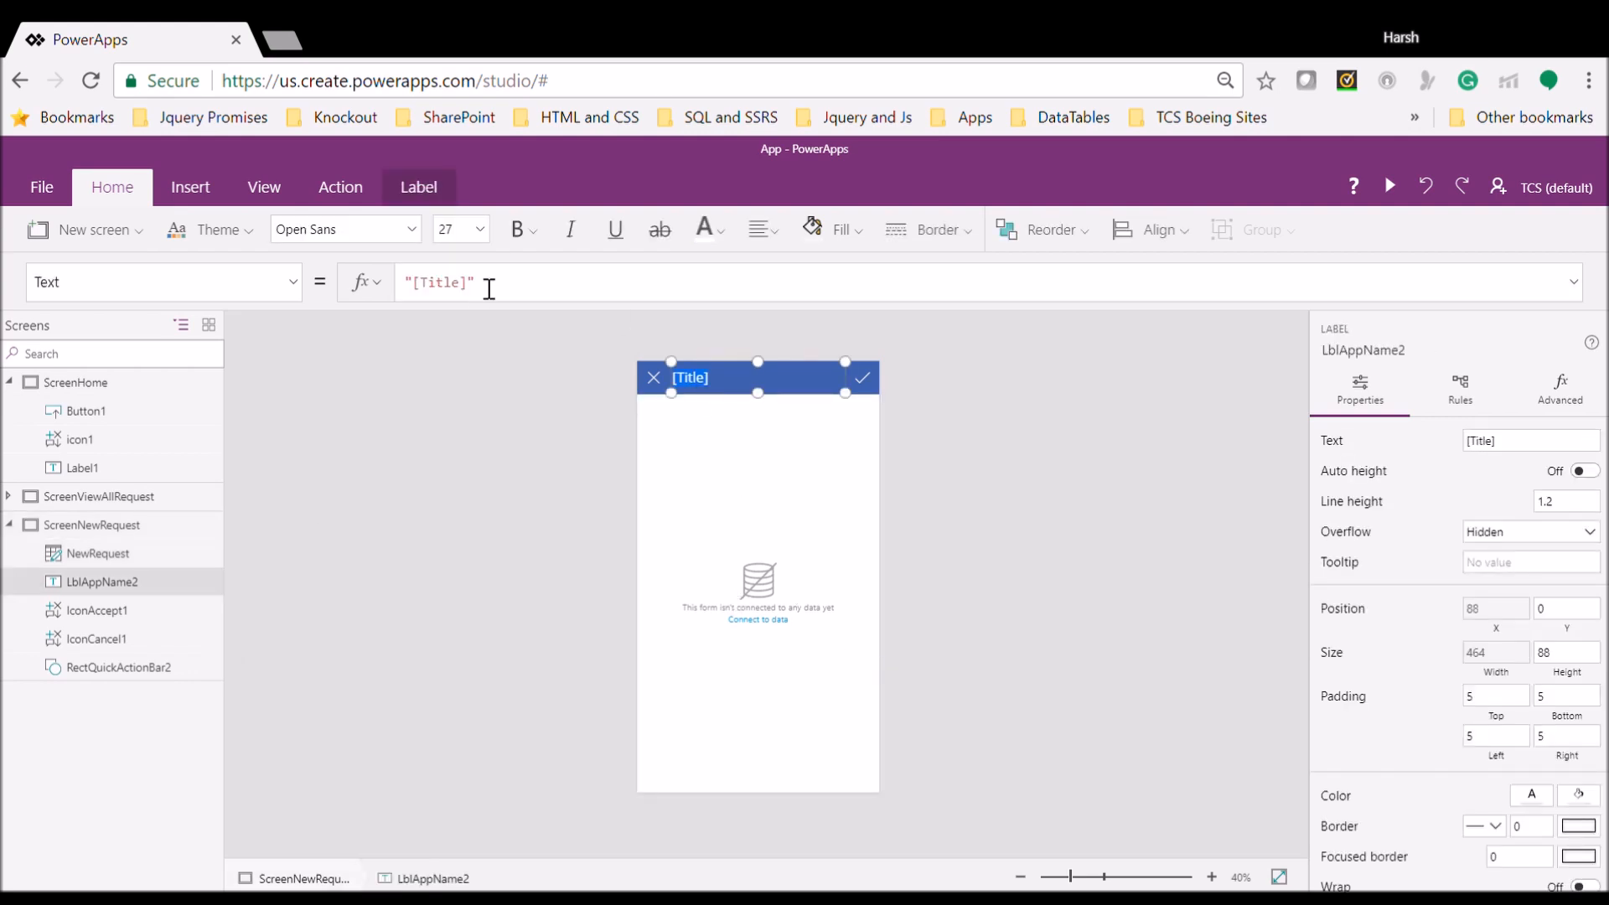
pyautogui.moveTo(468, 285); pyautogui.dragTo(427, 293)
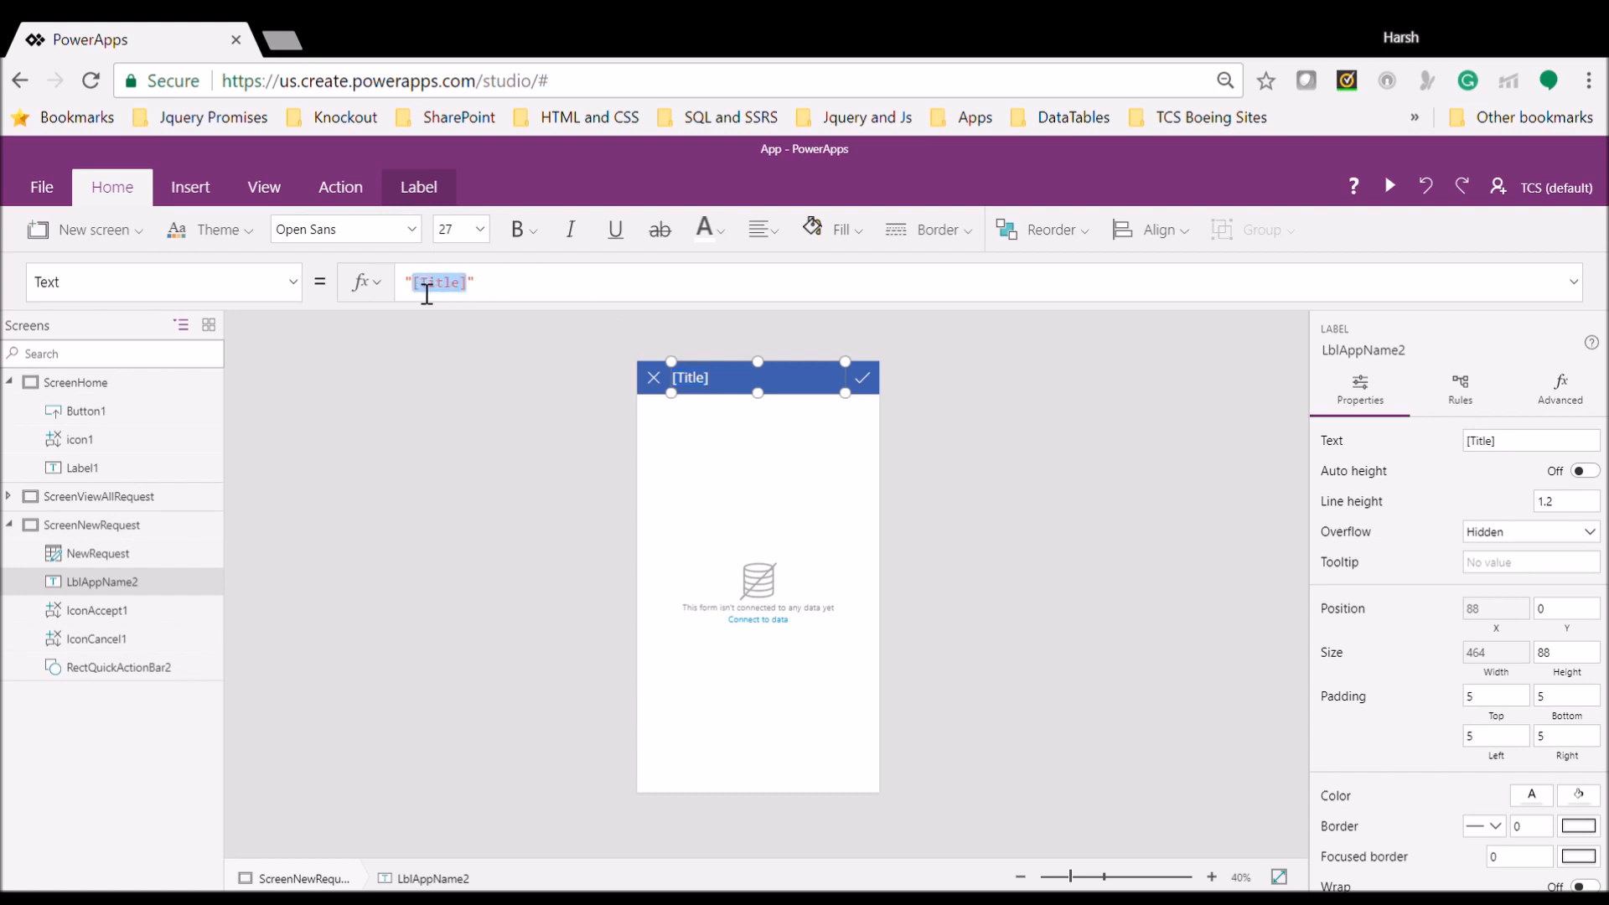
pyautogui.write('NEw Request')
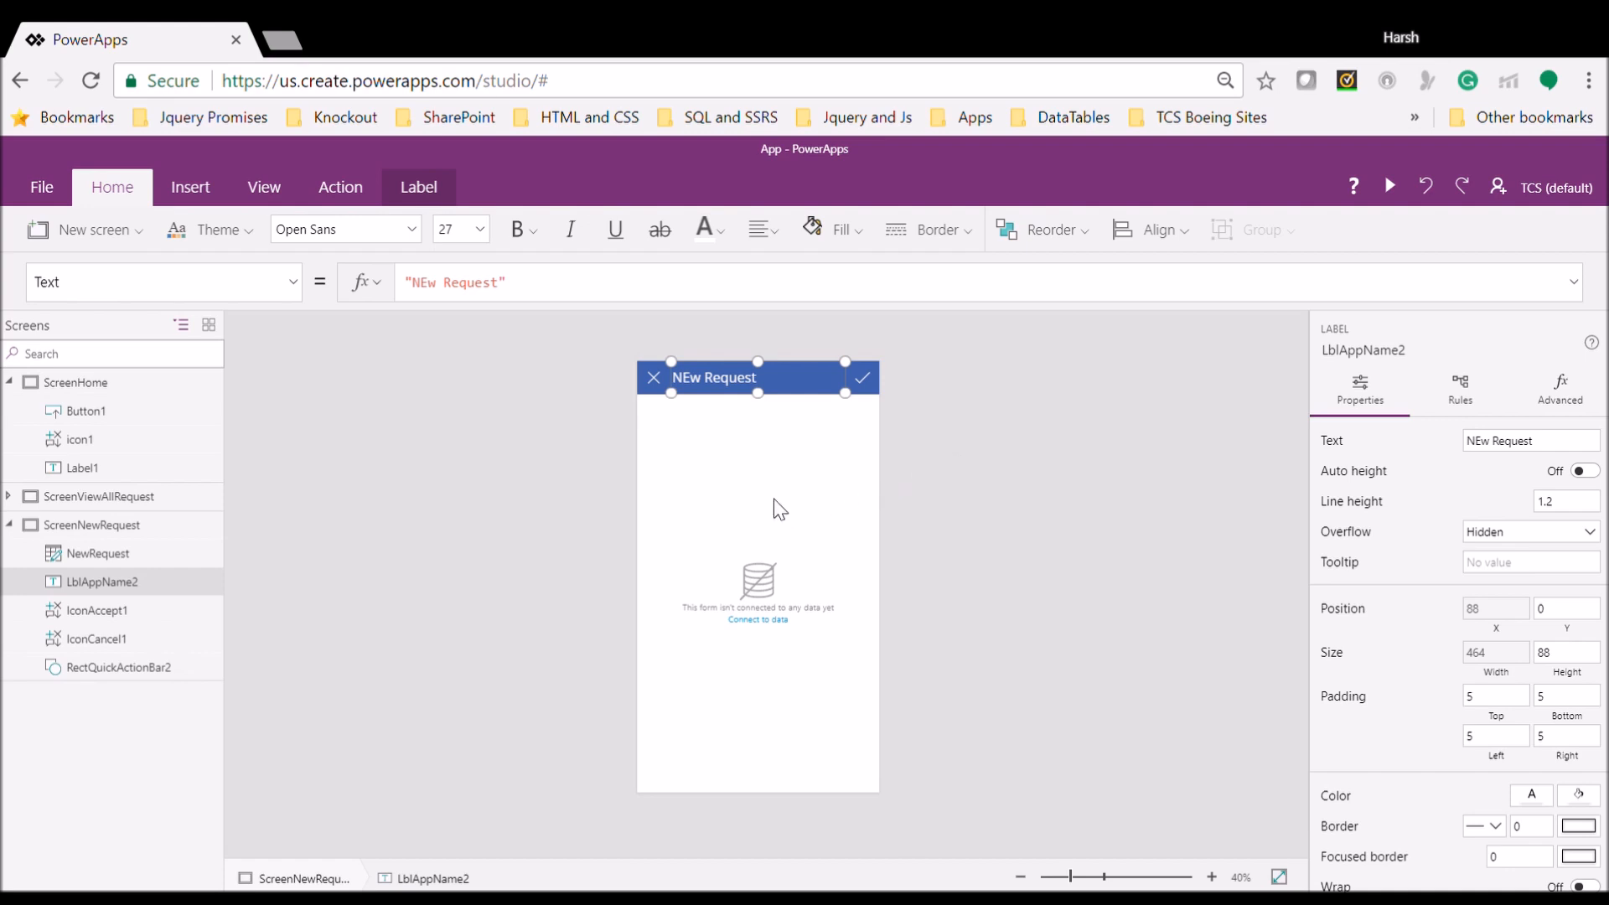
pyautogui.hotkey('shift', 'Right')
pyautogui.write('e')
pyautogui.click(1024, 530)
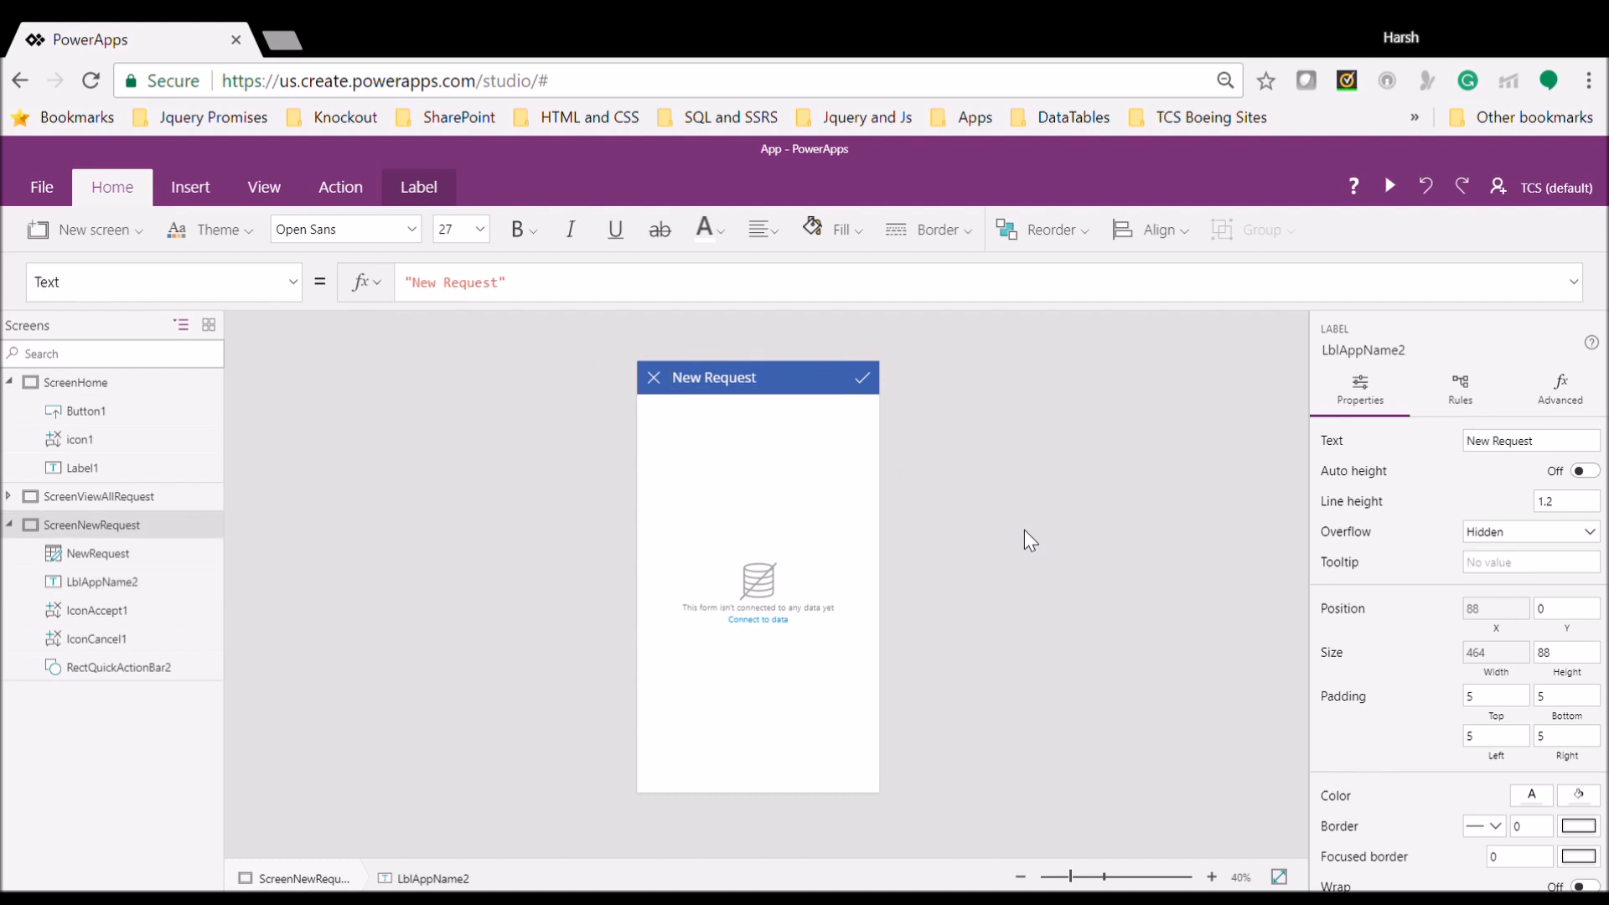
pyautogui.click(757, 618)
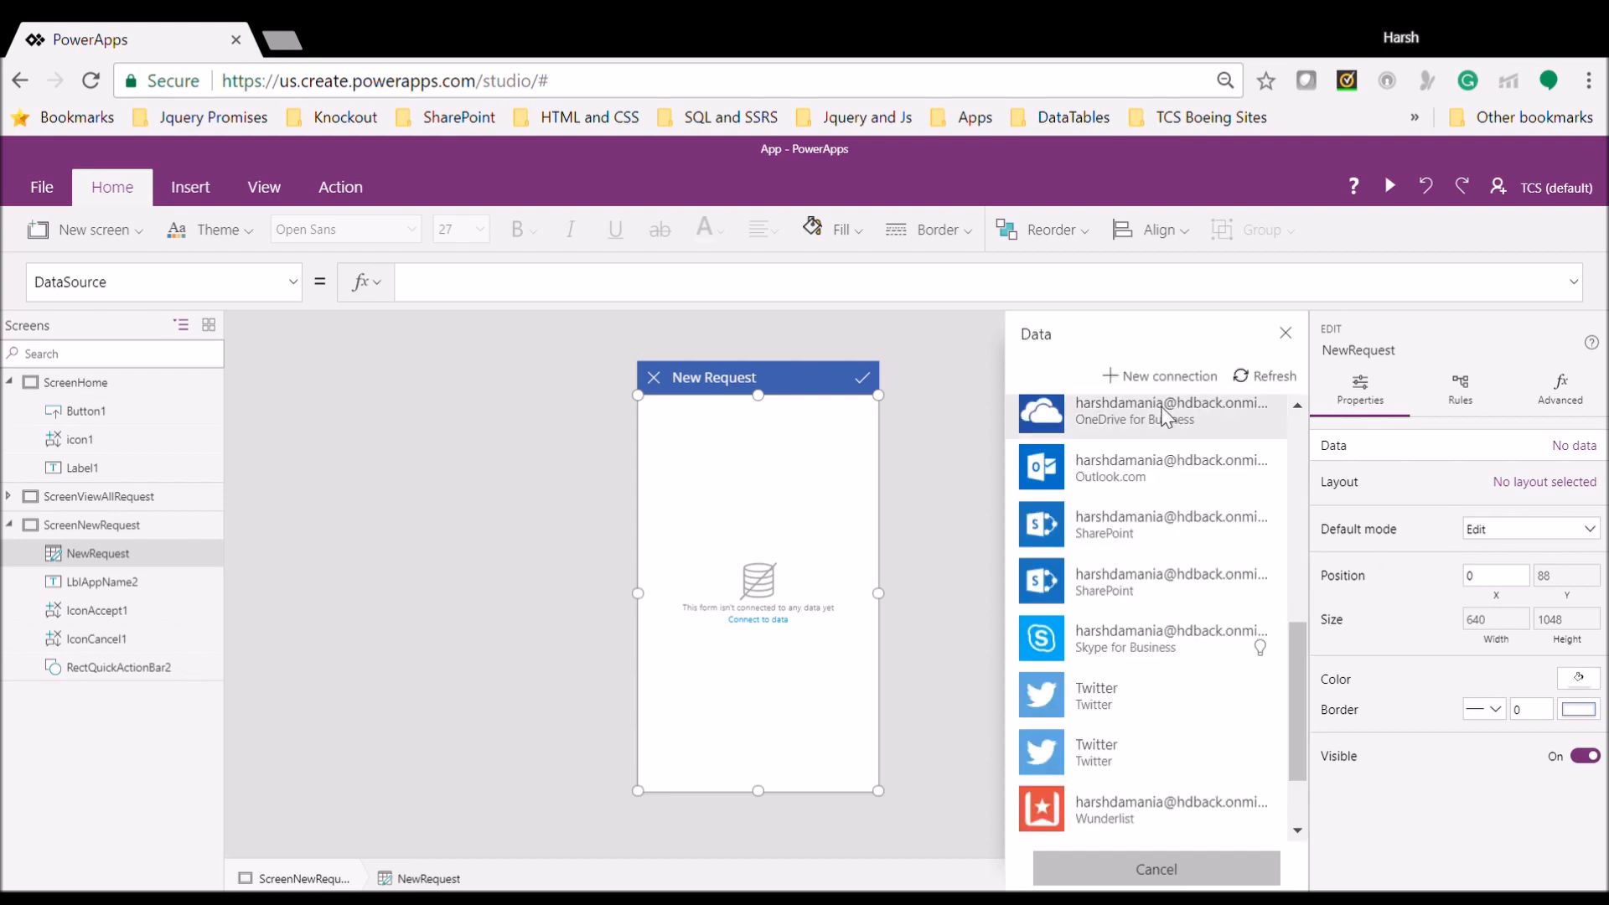
pyautogui.click(1132, 530)
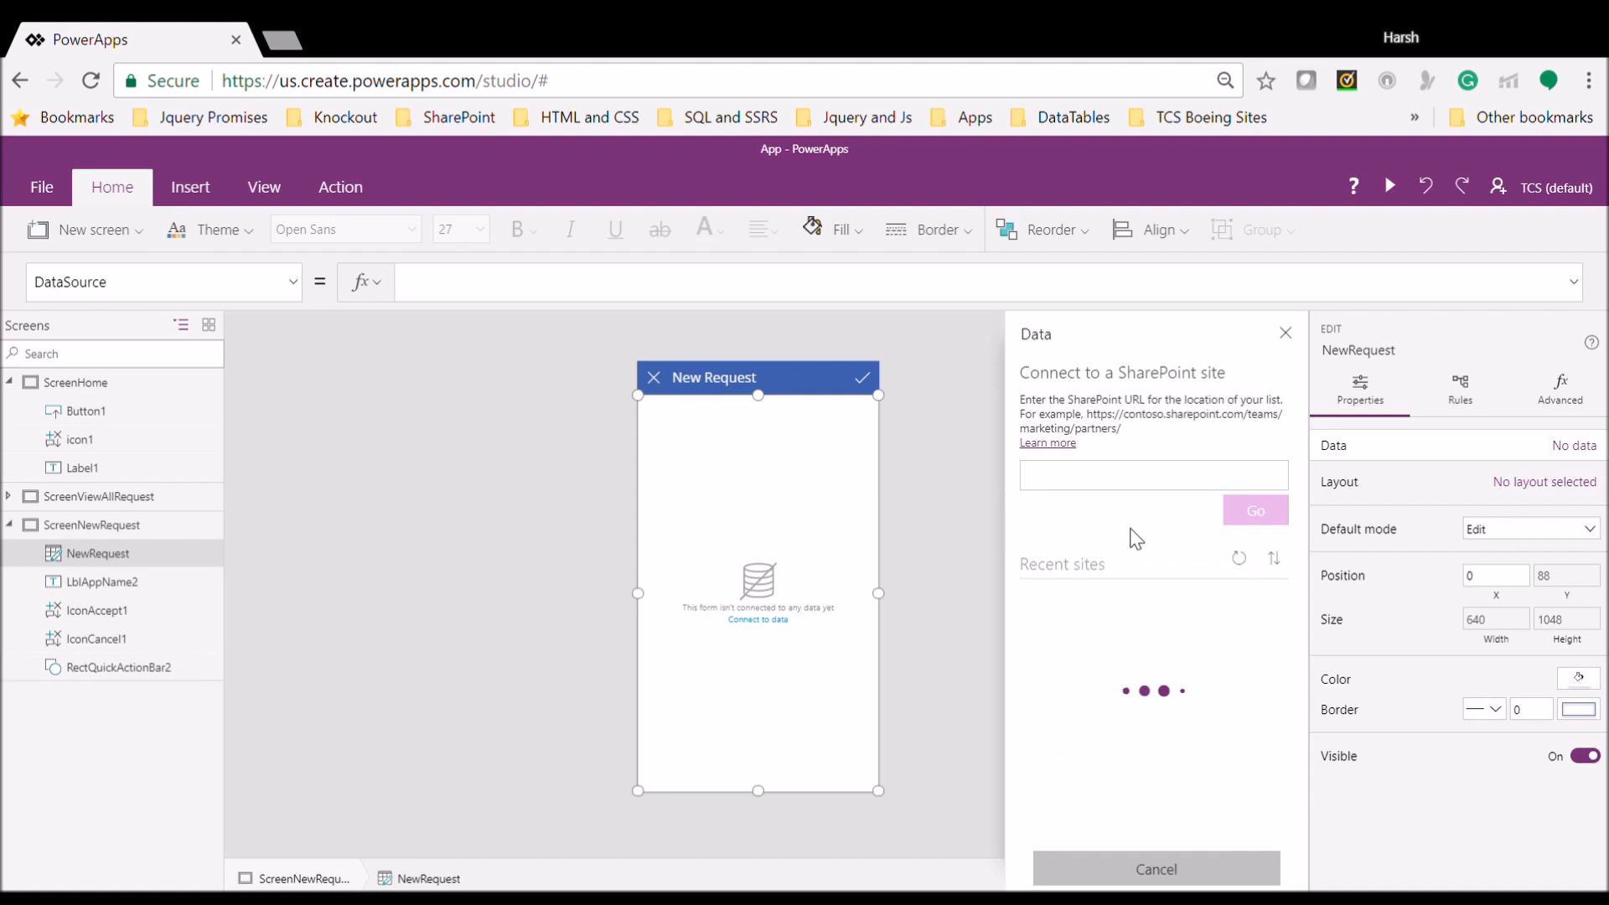
pyautogui.click(1285, 335)
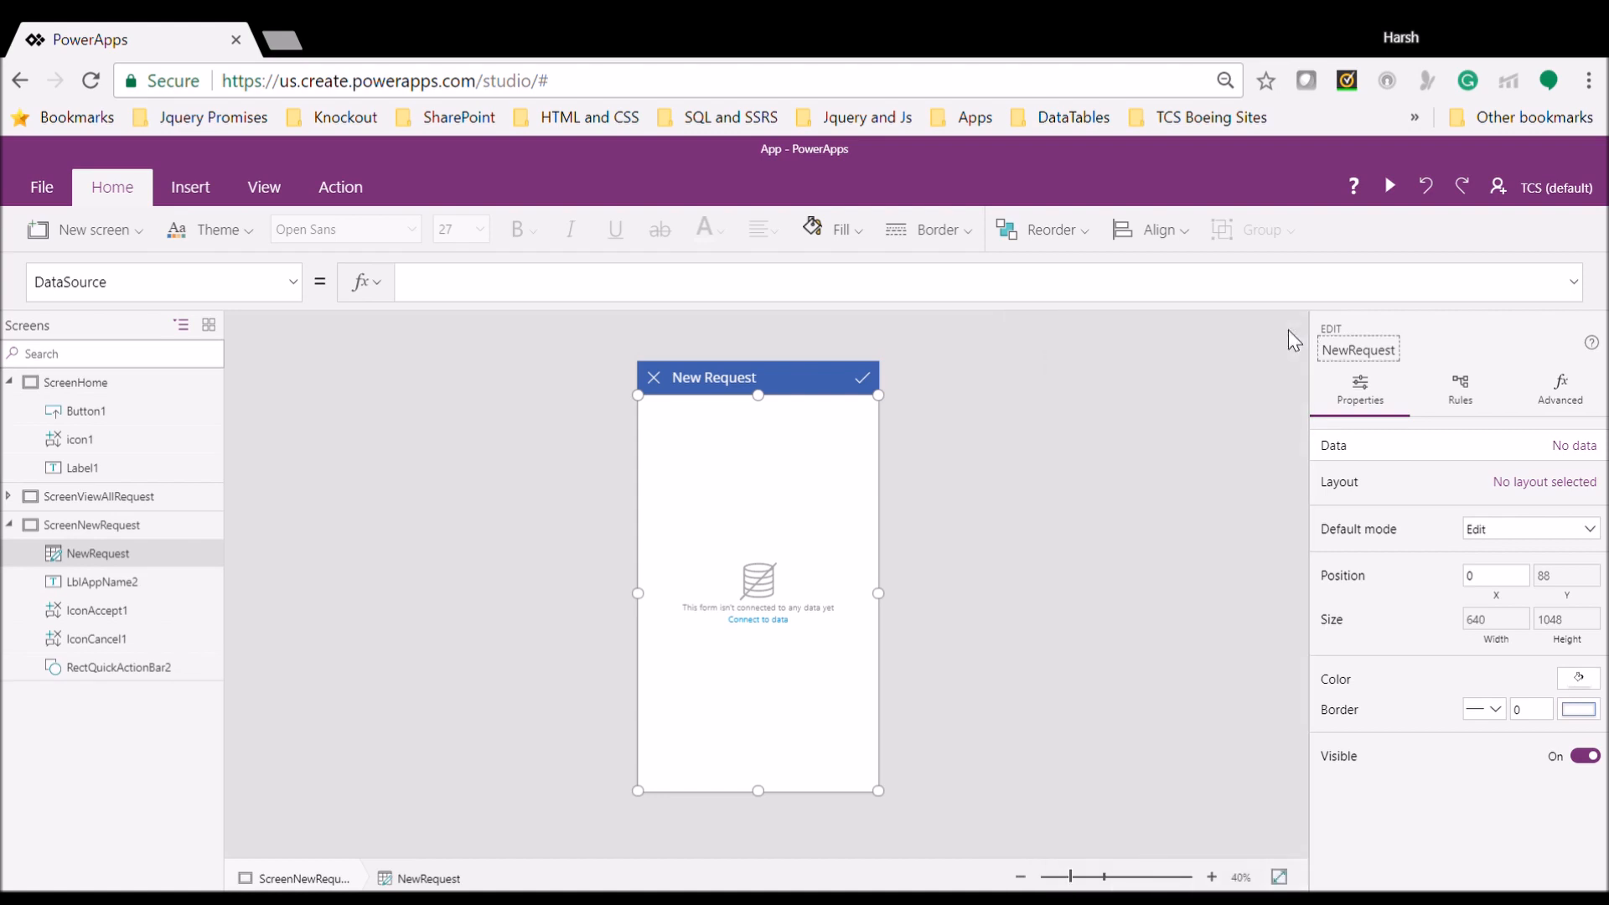
# Connect the NewRequest form to the existing IT Request SharePoint data source and close the data settings
pyautogui.click(1574, 445)
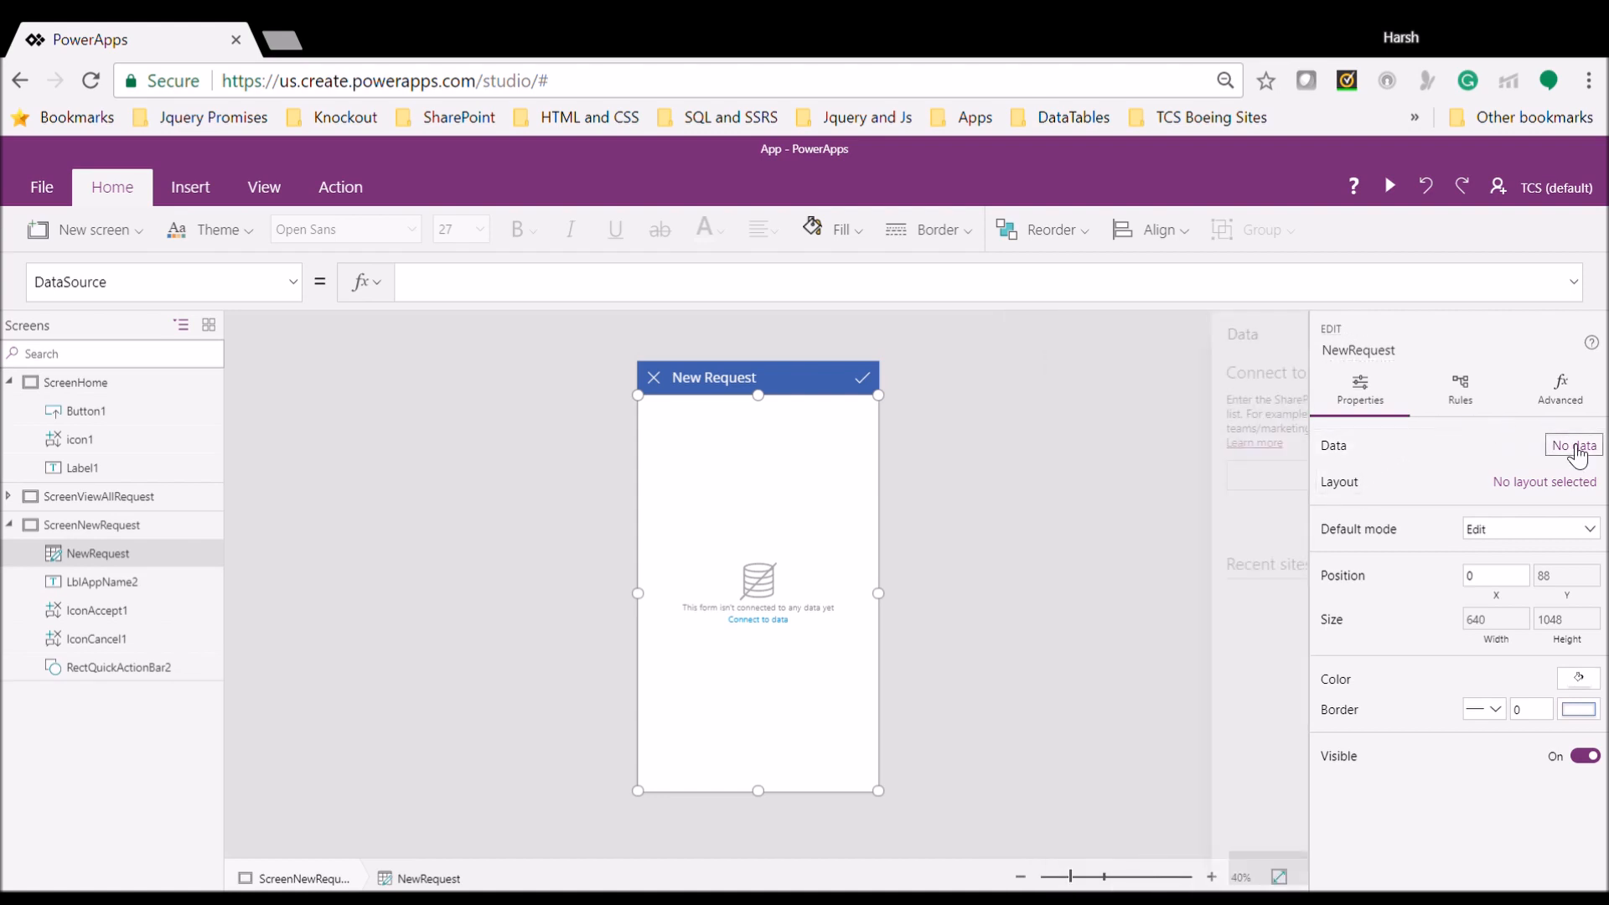
pyautogui.click(1257, 434)
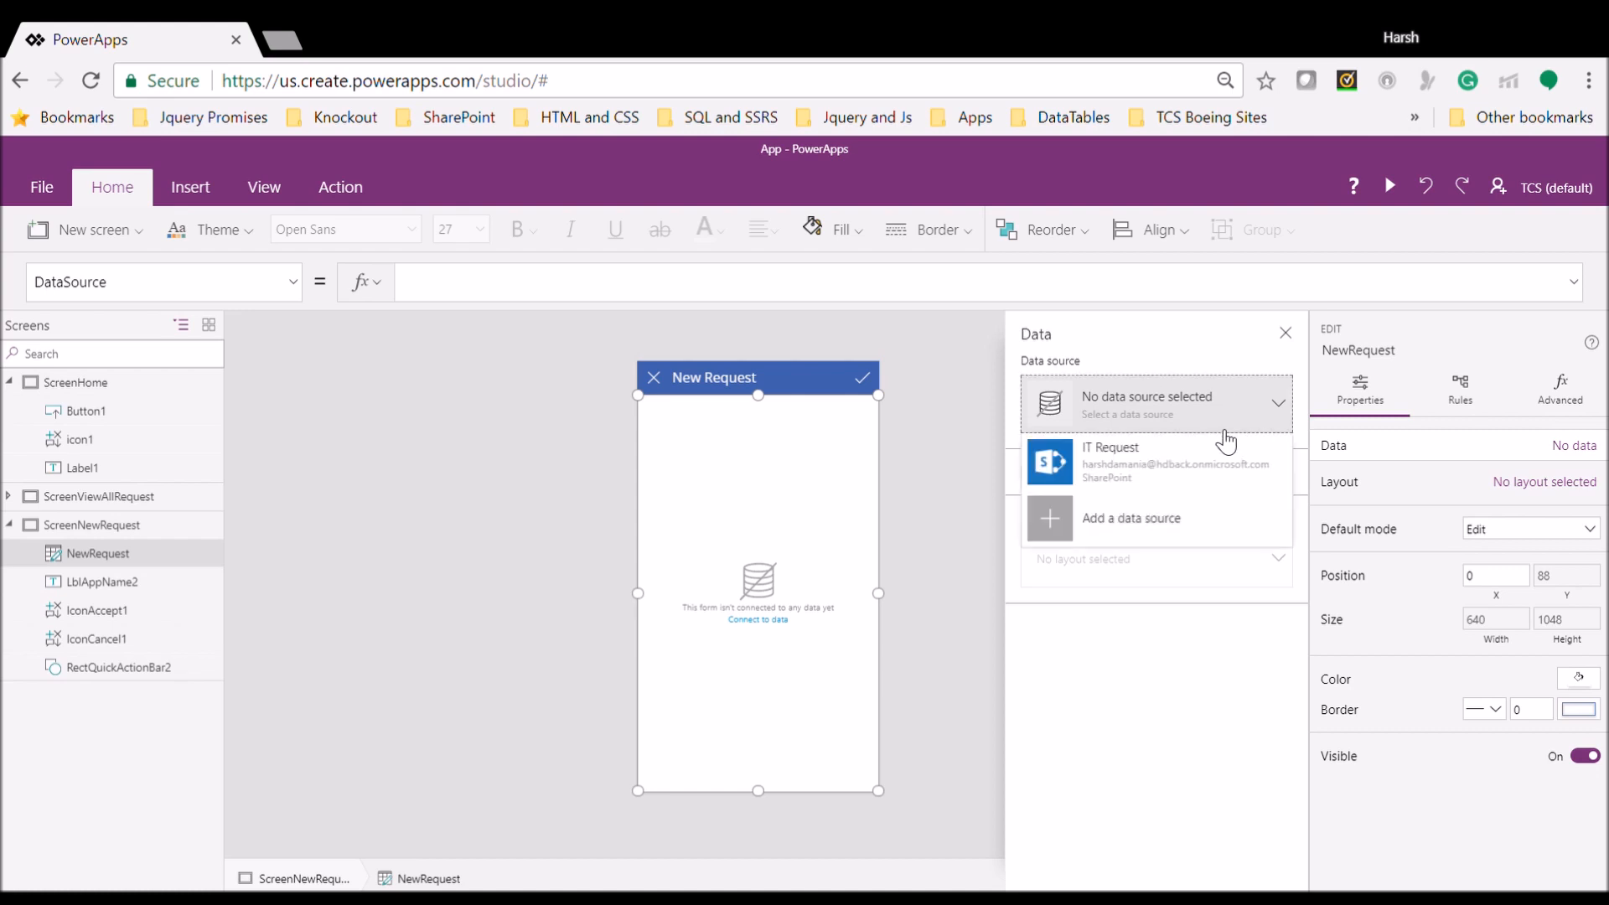
pyautogui.click(1144, 466)
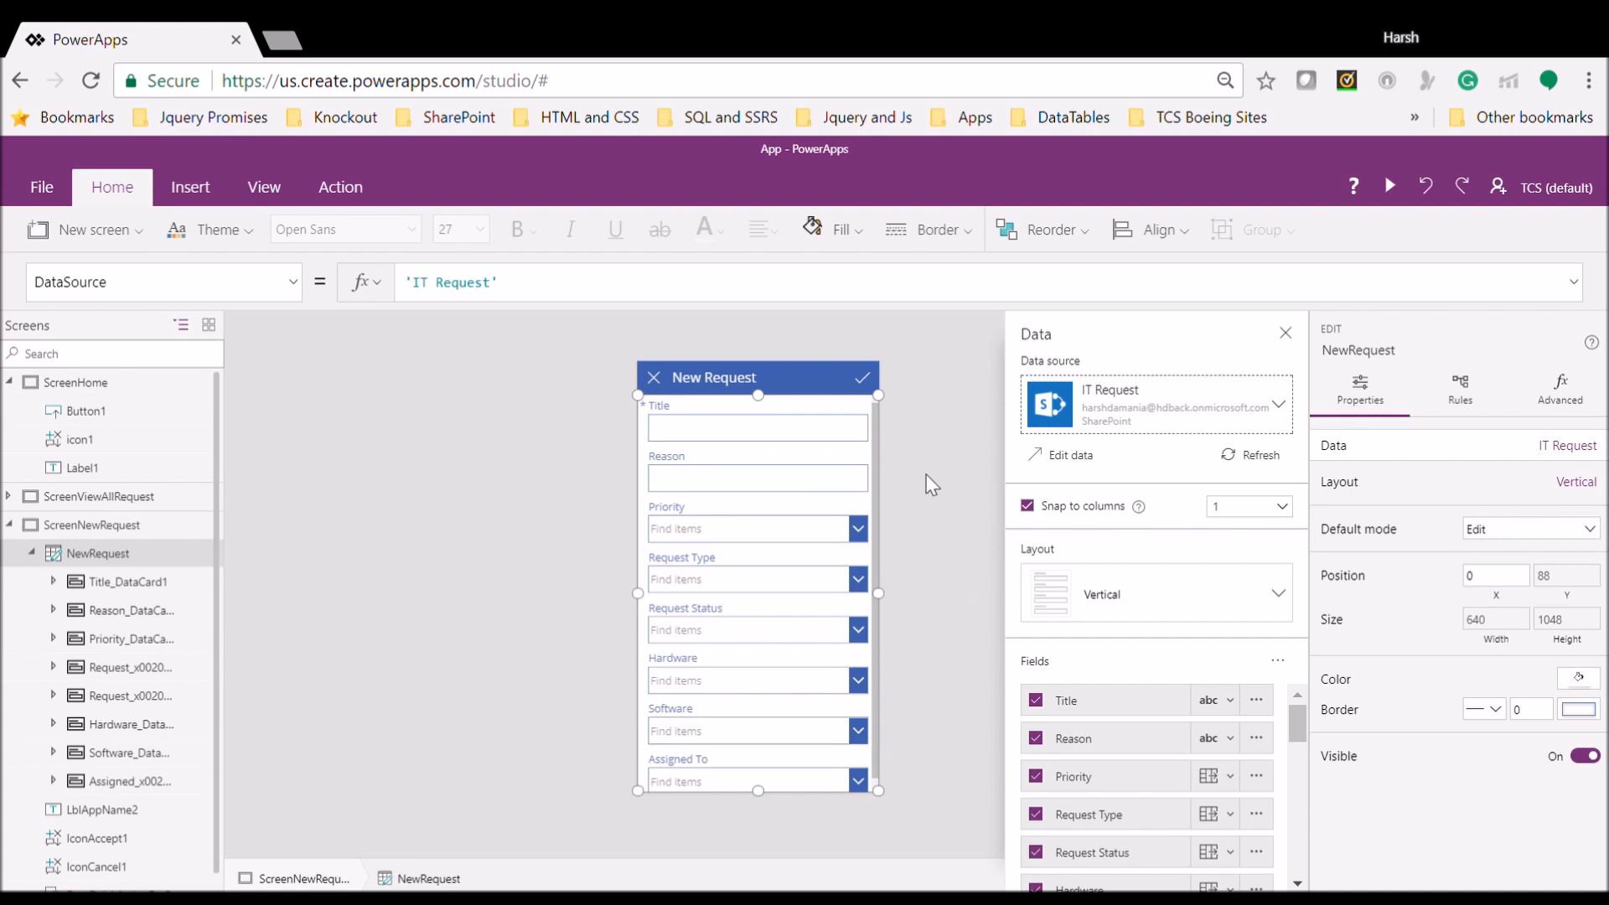
pyautogui.click(445, 471)
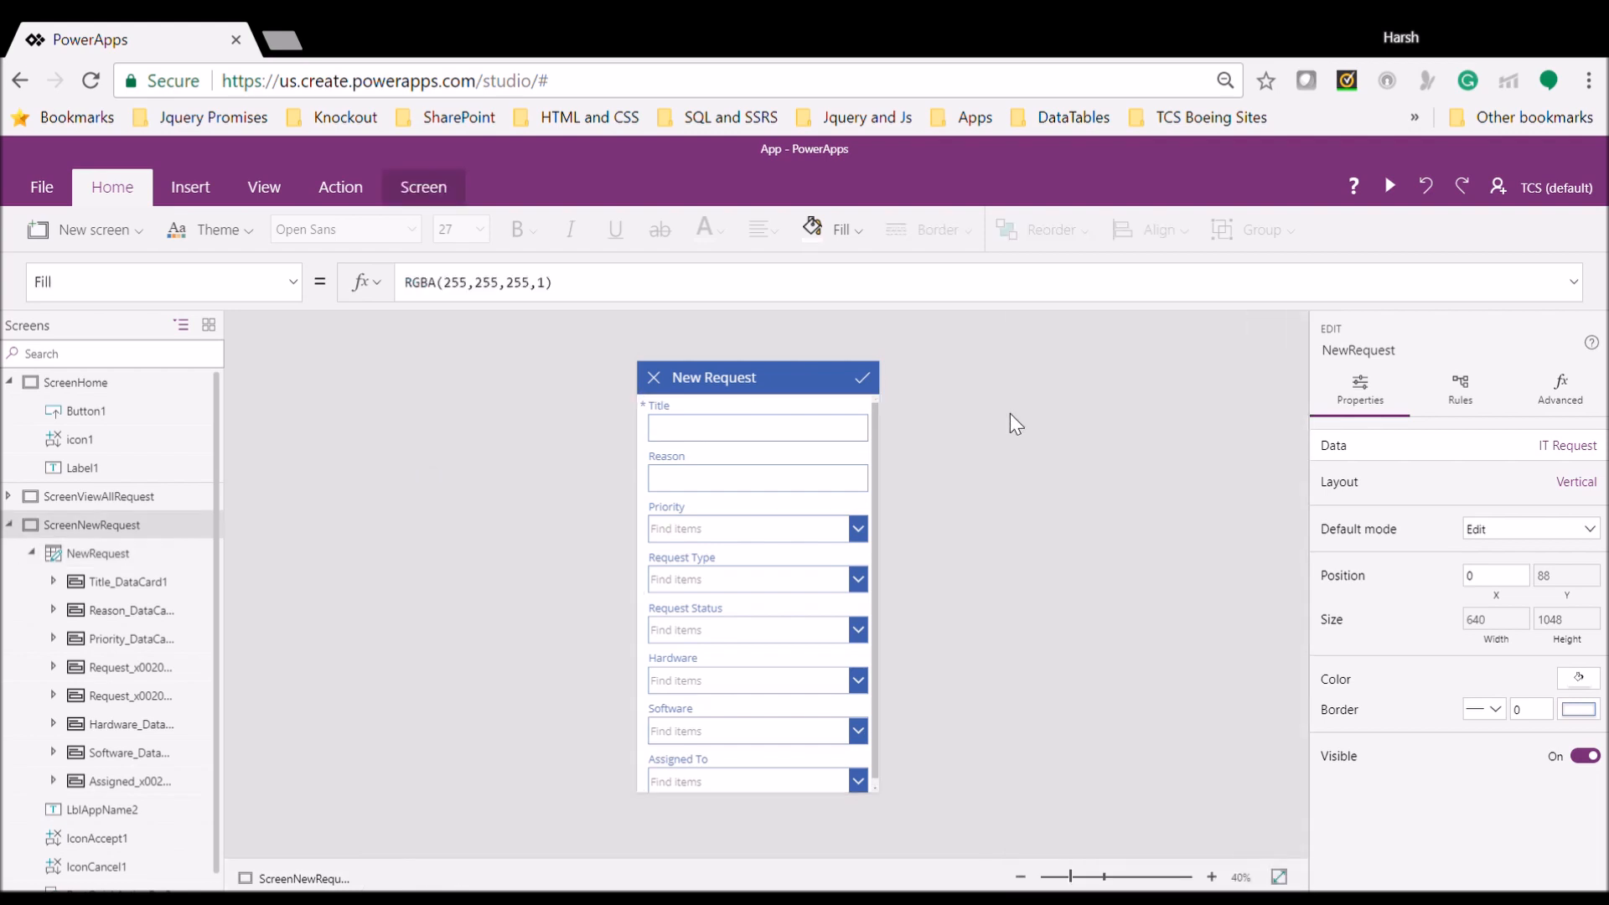
# On ScreenViewAllRequest, replace the plus icon's OnSelect value with the start of a Navigate formula and try to insert ScreenNewRequest as target
pyautogui.click(132, 498)
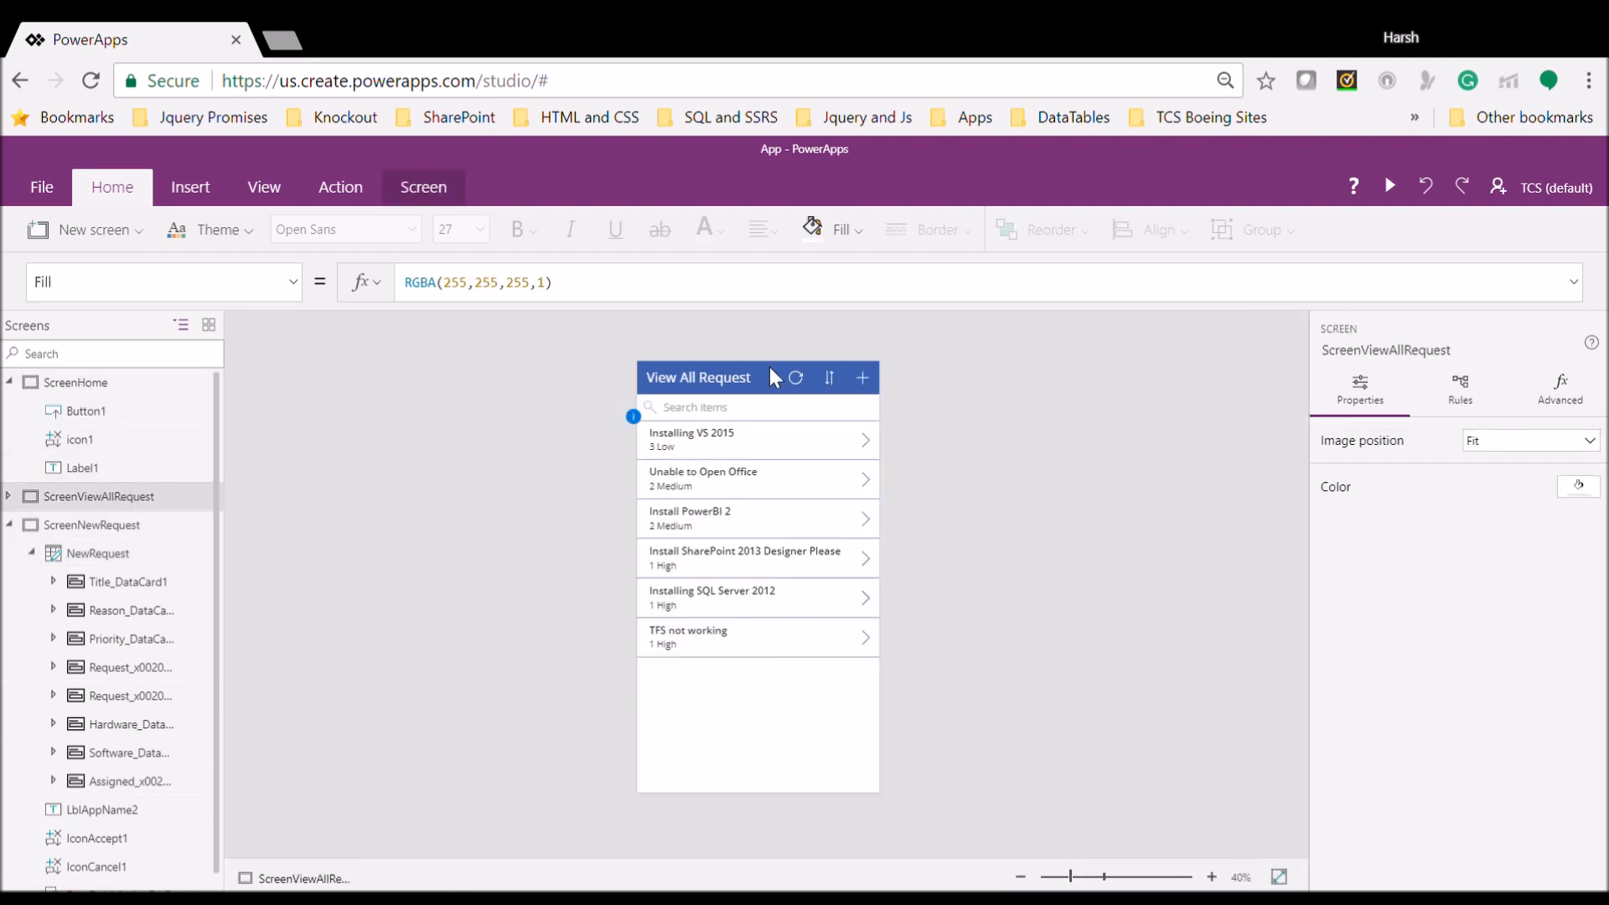
pyautogui.click(875, 384)
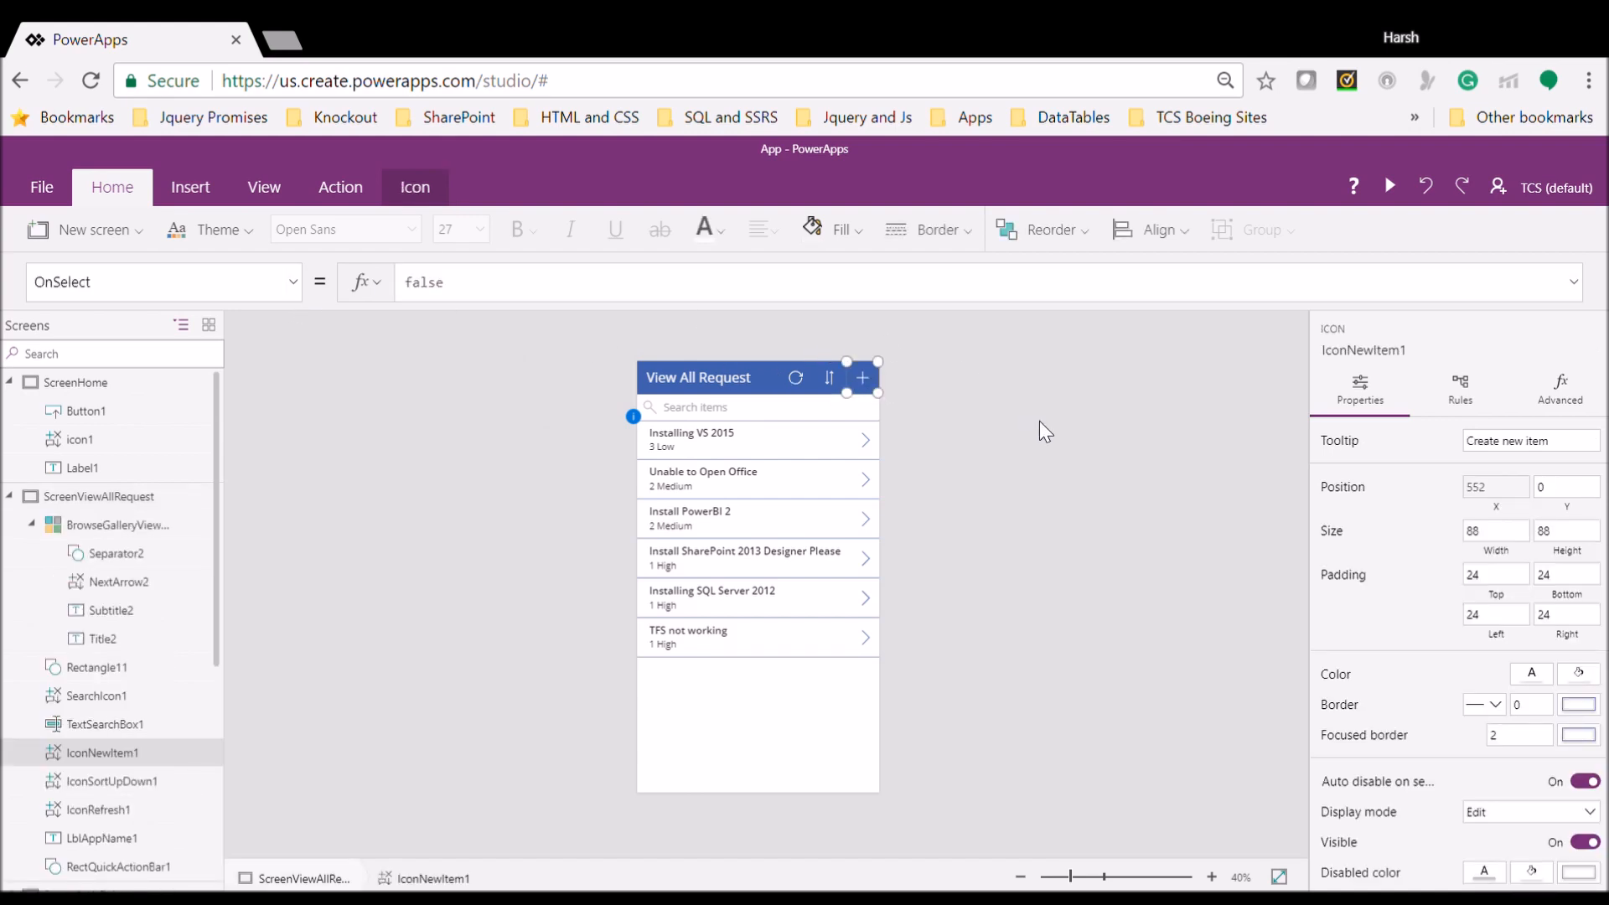
pyautogui.doubleClick(440, 283)
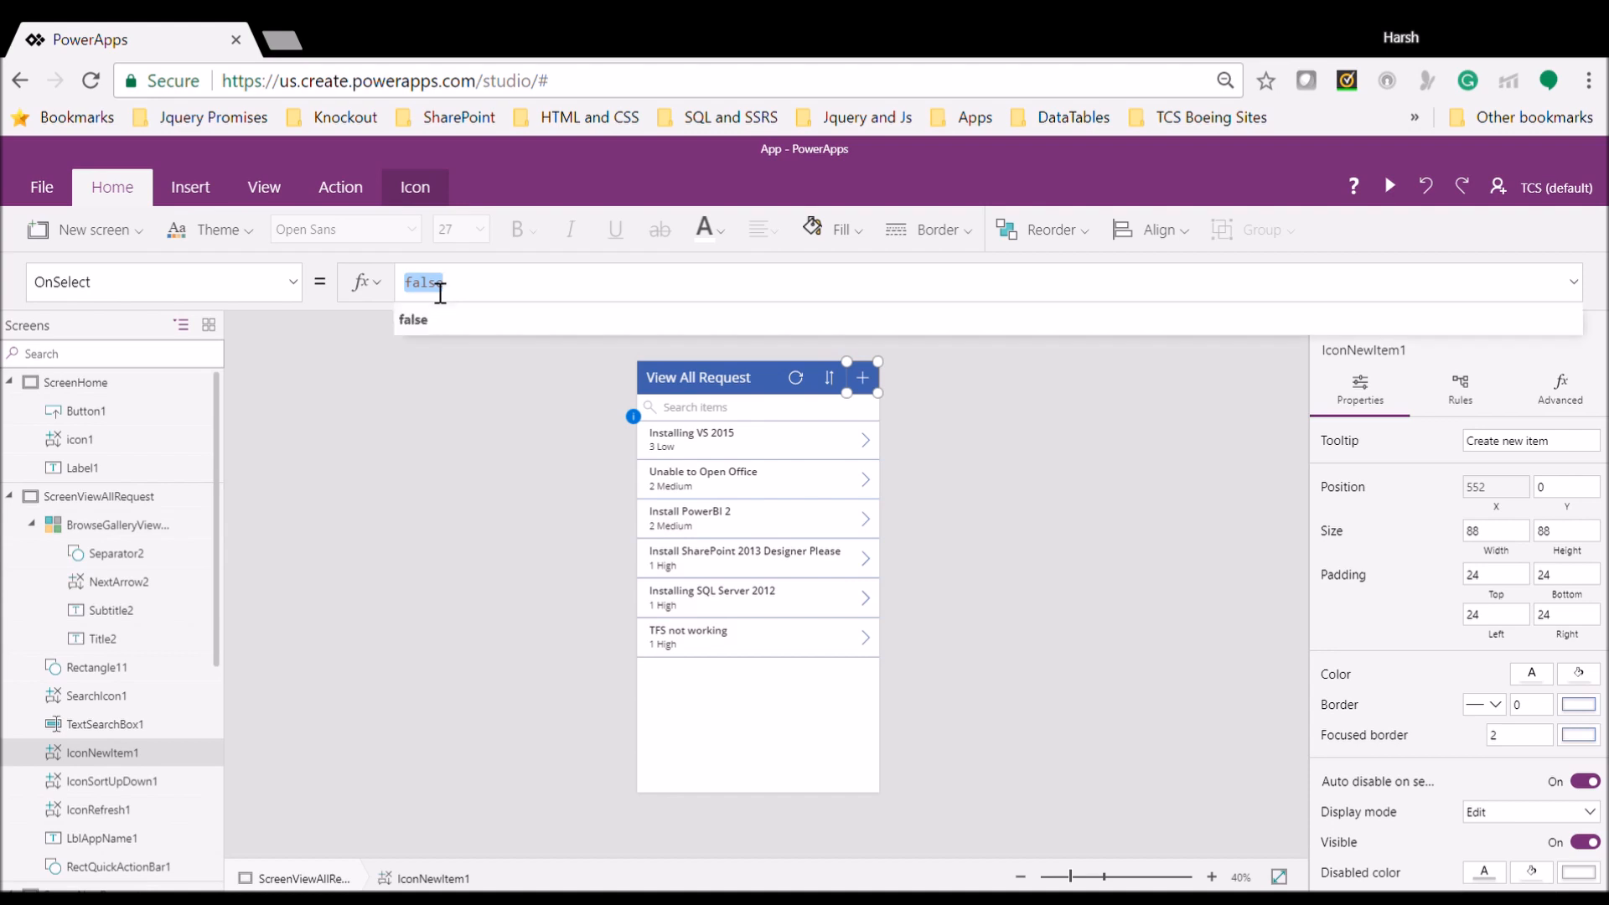
pyautogui.write('Navigate(')
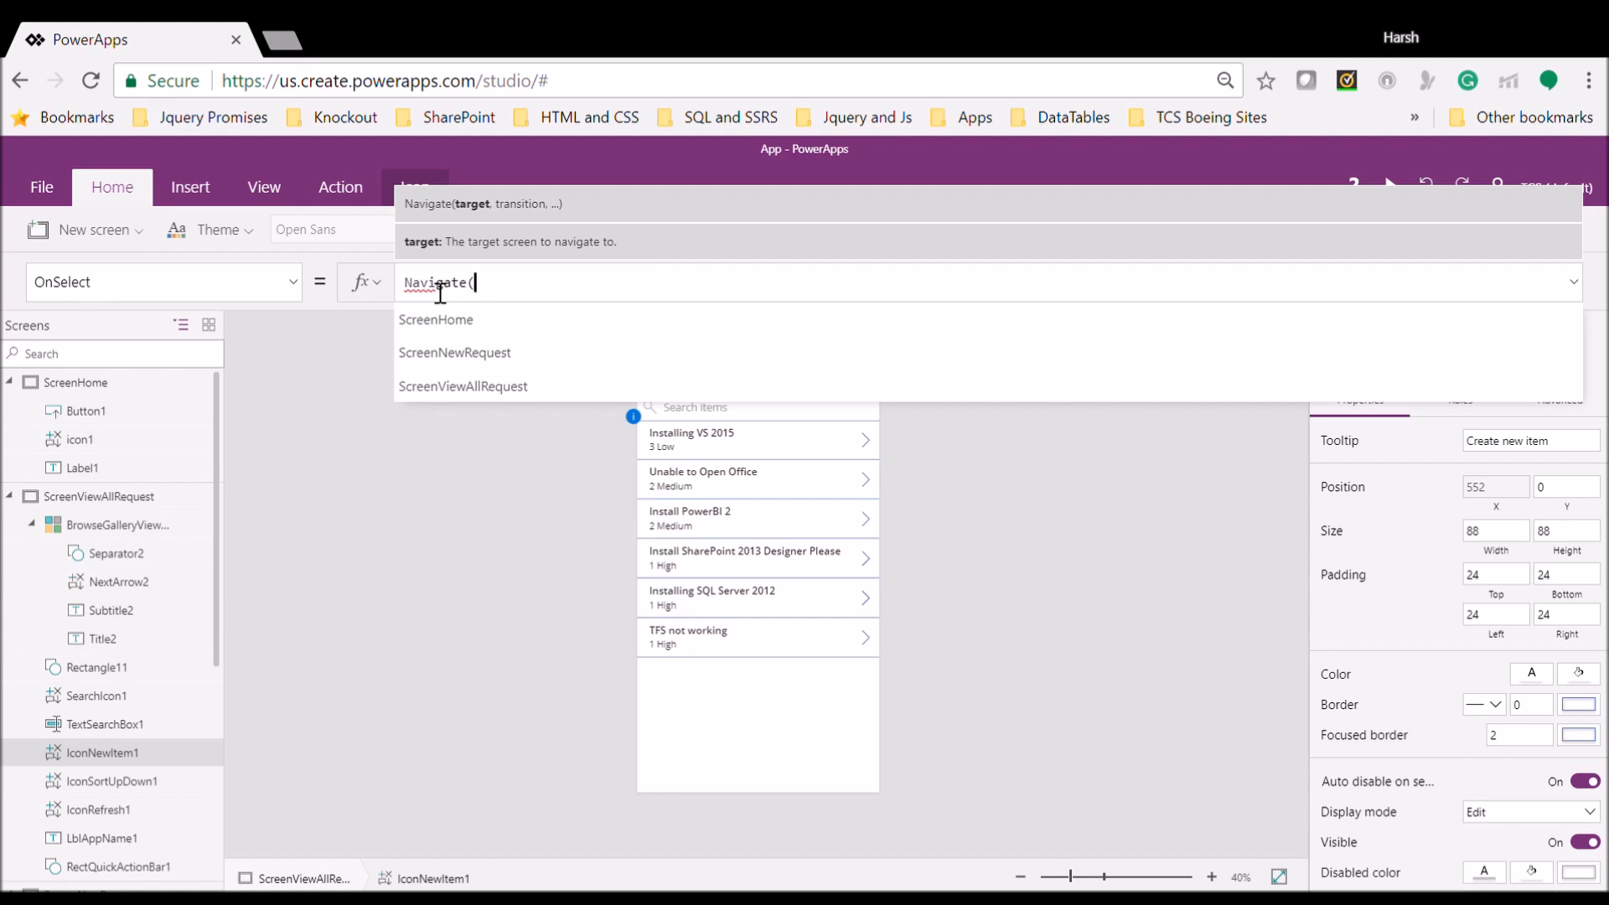
pyautogui.press('Down')
pyautogui.press('Down')
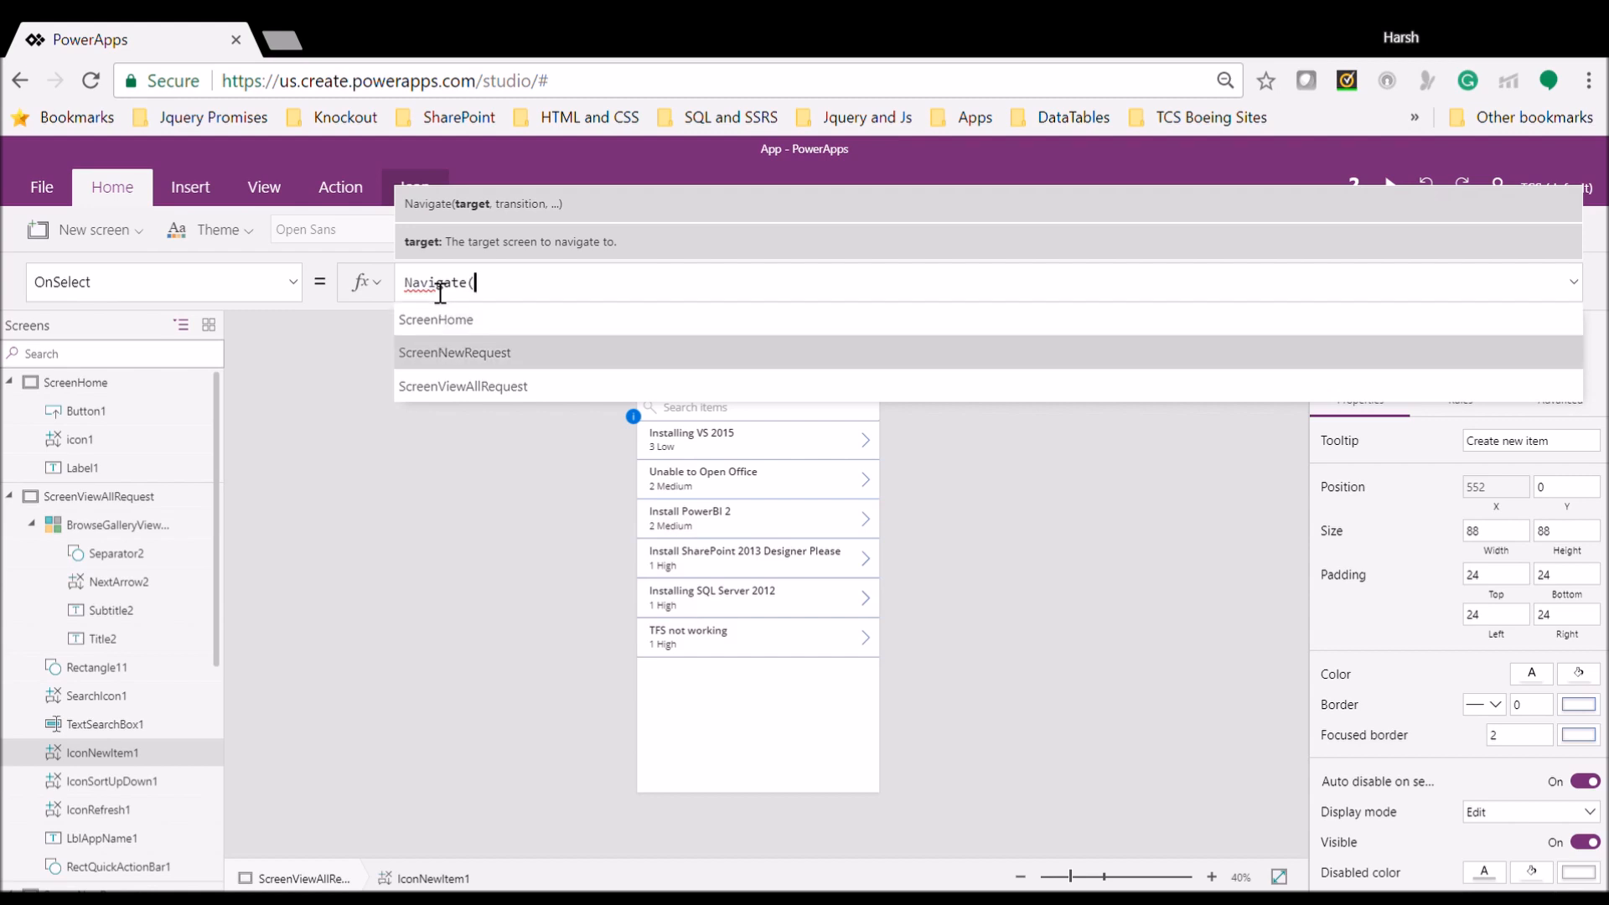
pyautogui.press('Tab')
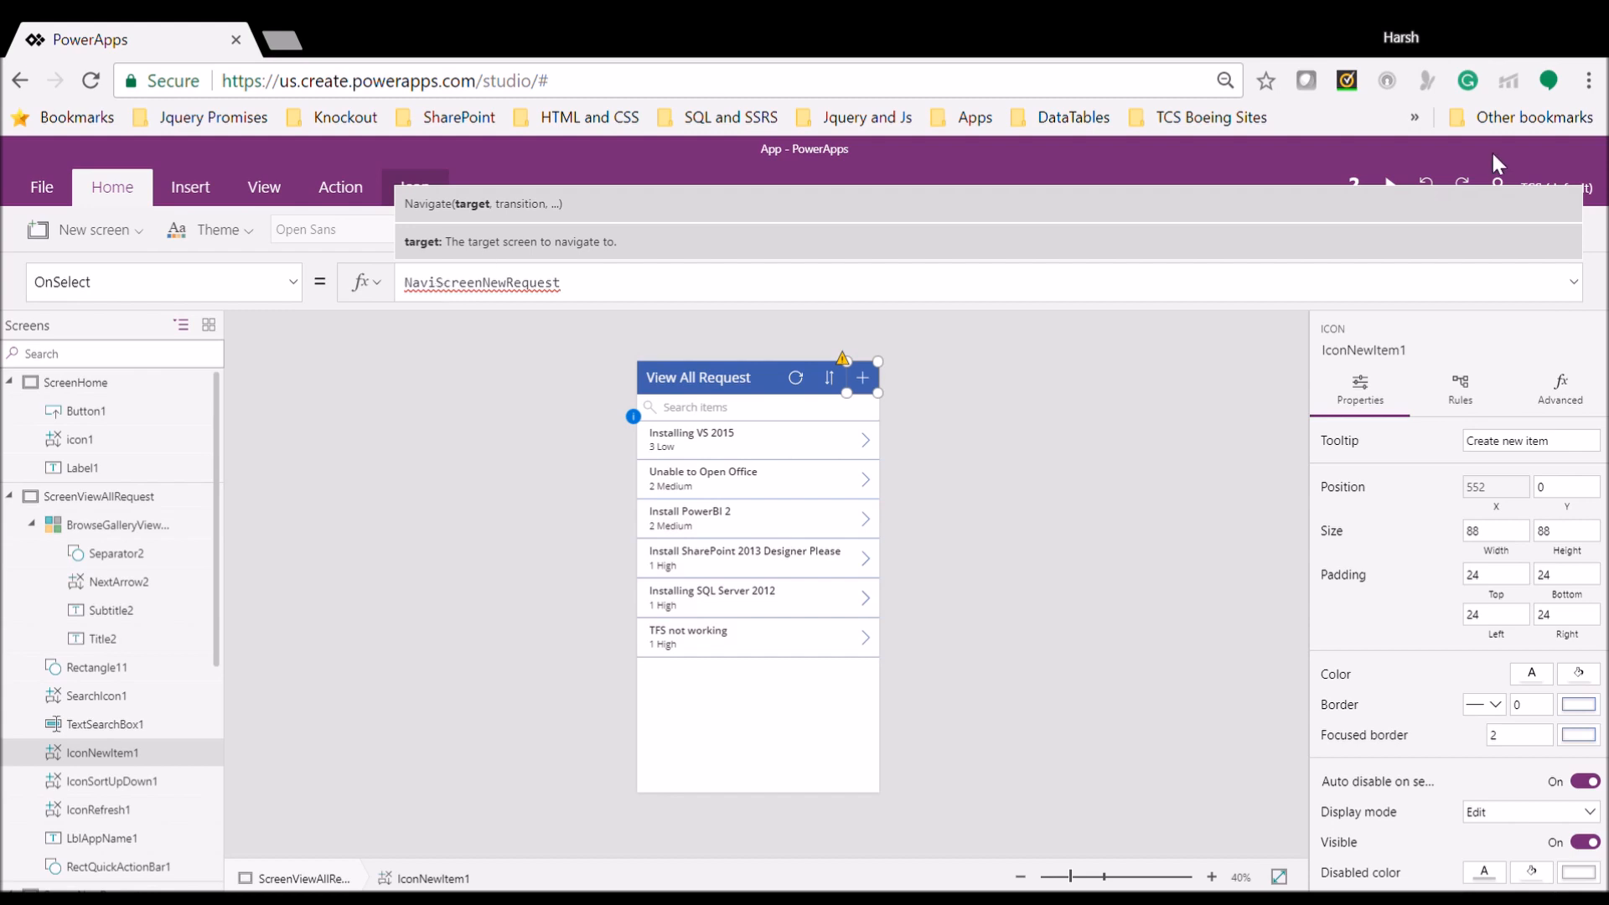
# Delete the wrongly inserted screen name from the plus icon's OnSelect formula, leaving only "Navi"
pyautogui.press('BackSpace')
pyautogui.press('BackSpace')
pyautogui.press('BackSpace')
pyautogui.press('BackSpace')
pyautogui.press('BackSpace')
pyautogui.press('BackSpace')
pyautogui.press('BackSpace')
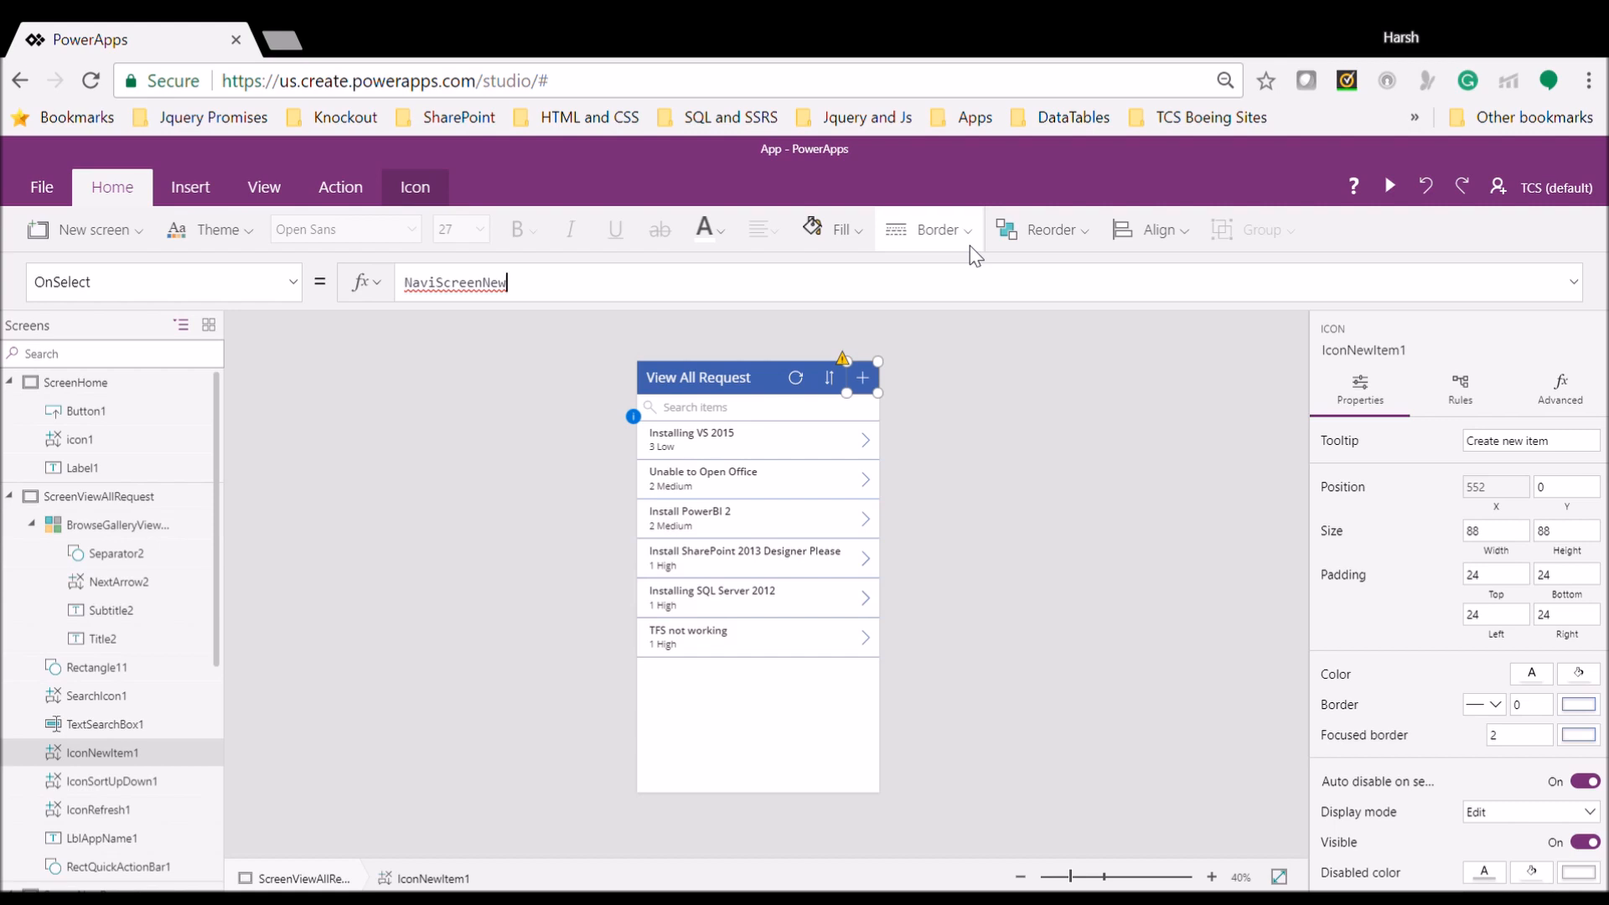
pyautogui.press('BackSpace')
pyautogui.press('BackSpace')
pyautogui.press('BackSpace')
pyautogui.press('BackSpace')
pyautogui.press('BackSpace')
pyautogui.press('BackSpace')
pyautogui.press('BackSpace')
pyautogui.press('BackSpace')
pyautogui.press('BackSpace')
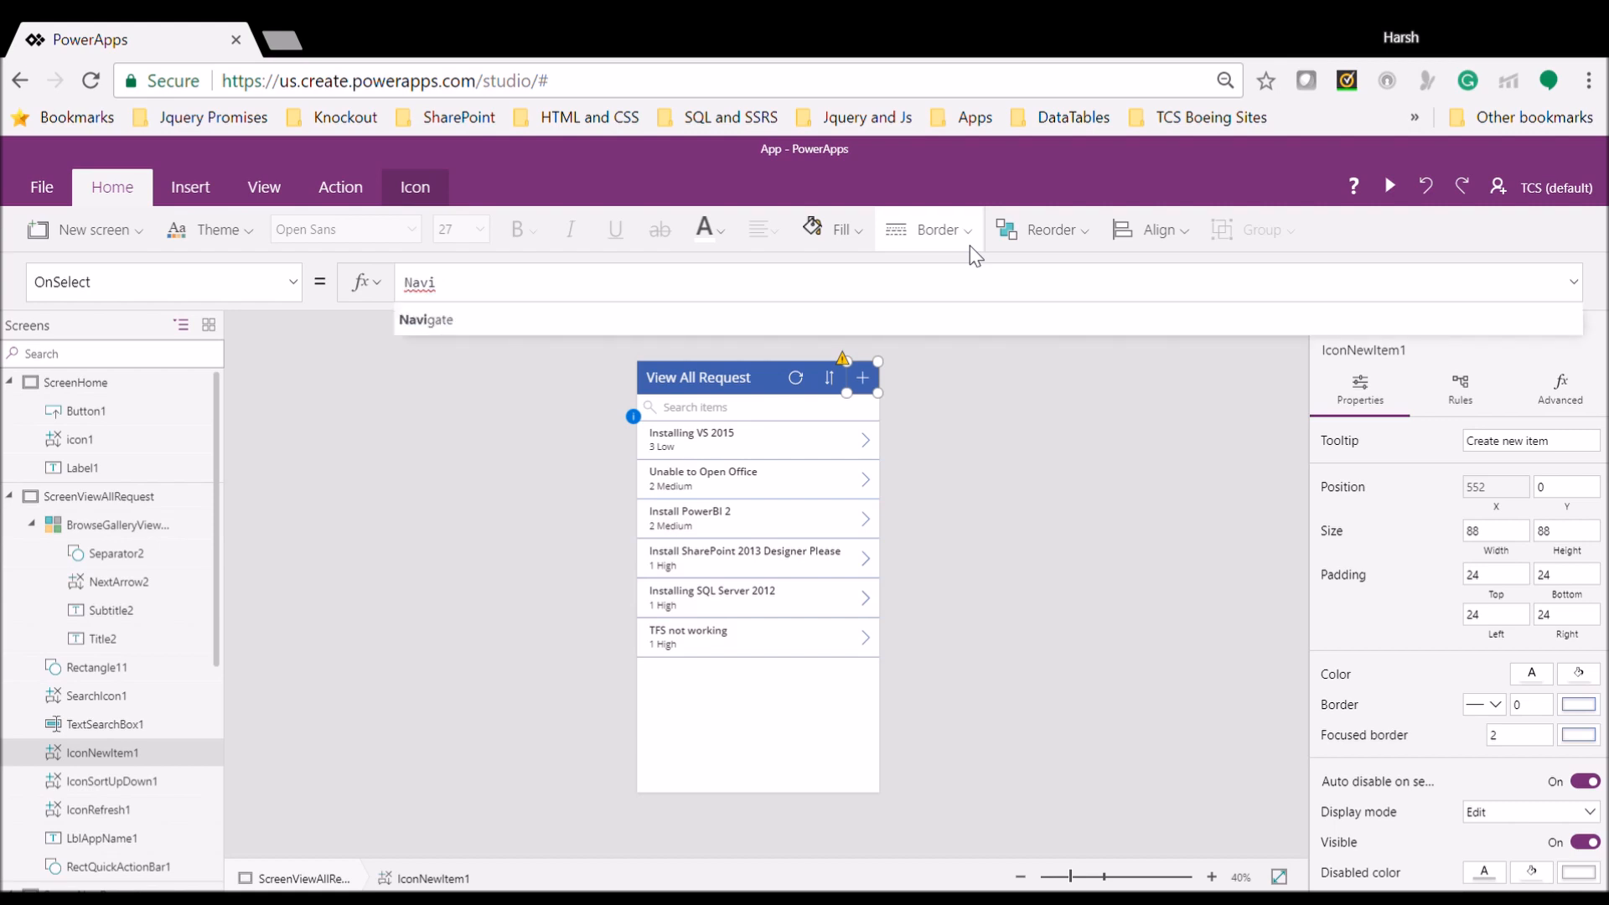
# Complete the Navigate function in the plus icon's OnSelect formula and give it ScreenNewRequest as the target screen
pyautogui.press('Tab')
pyautogui.write('(New')
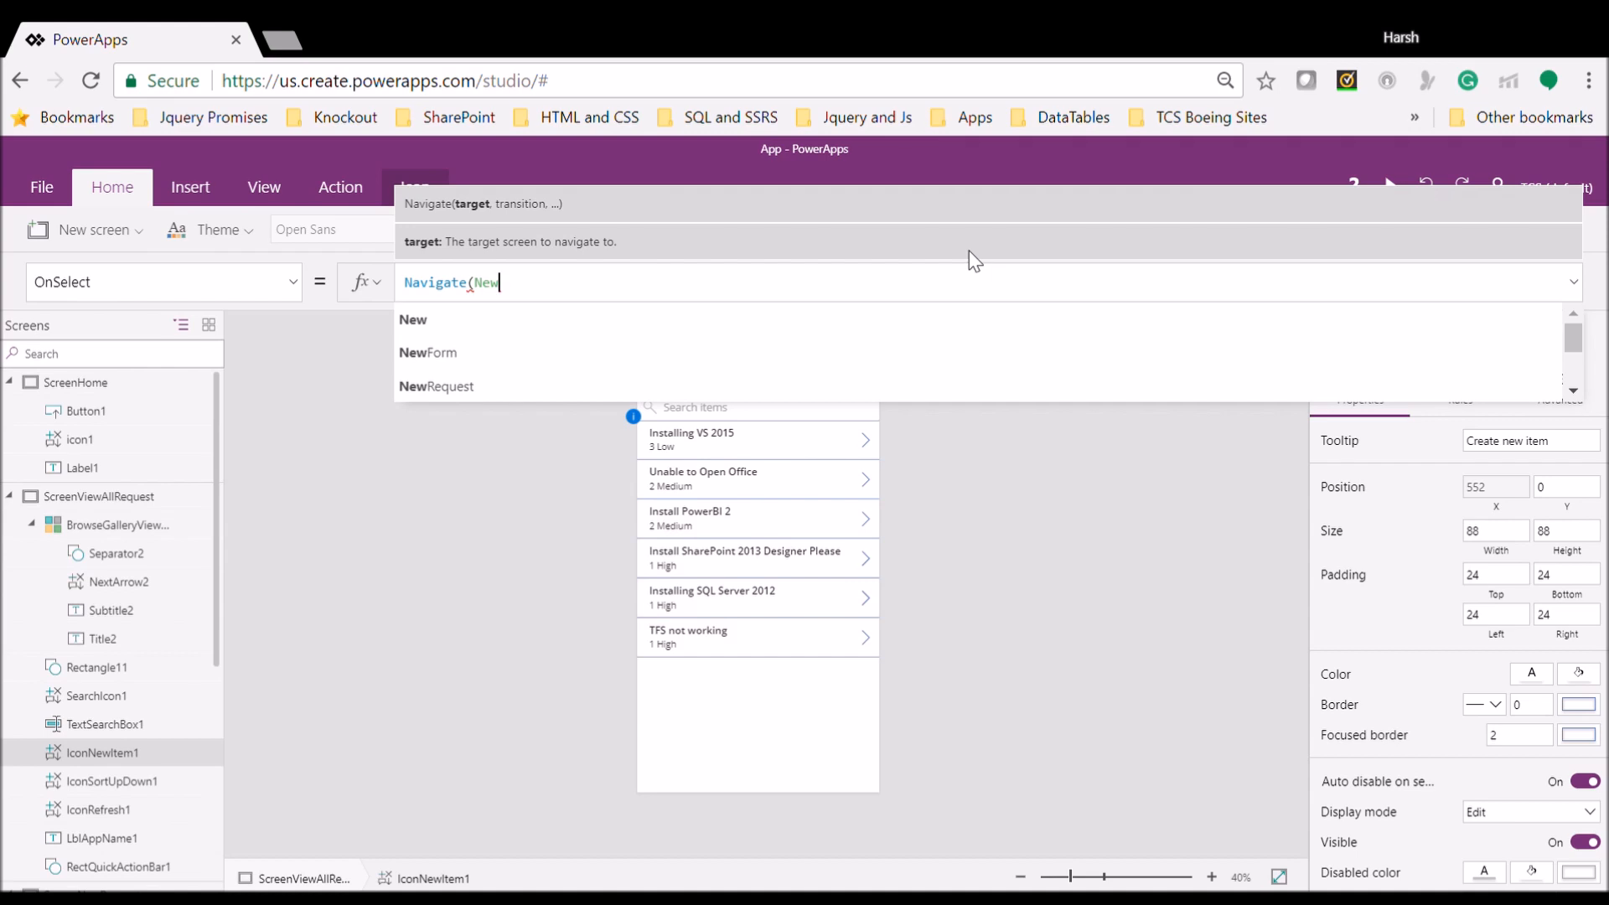
pyautogui.press('Down')
pyautogui.press('Down')
pyautogui.press('Down')
pyautogui.press('Down')
pyautogui.press('Down')
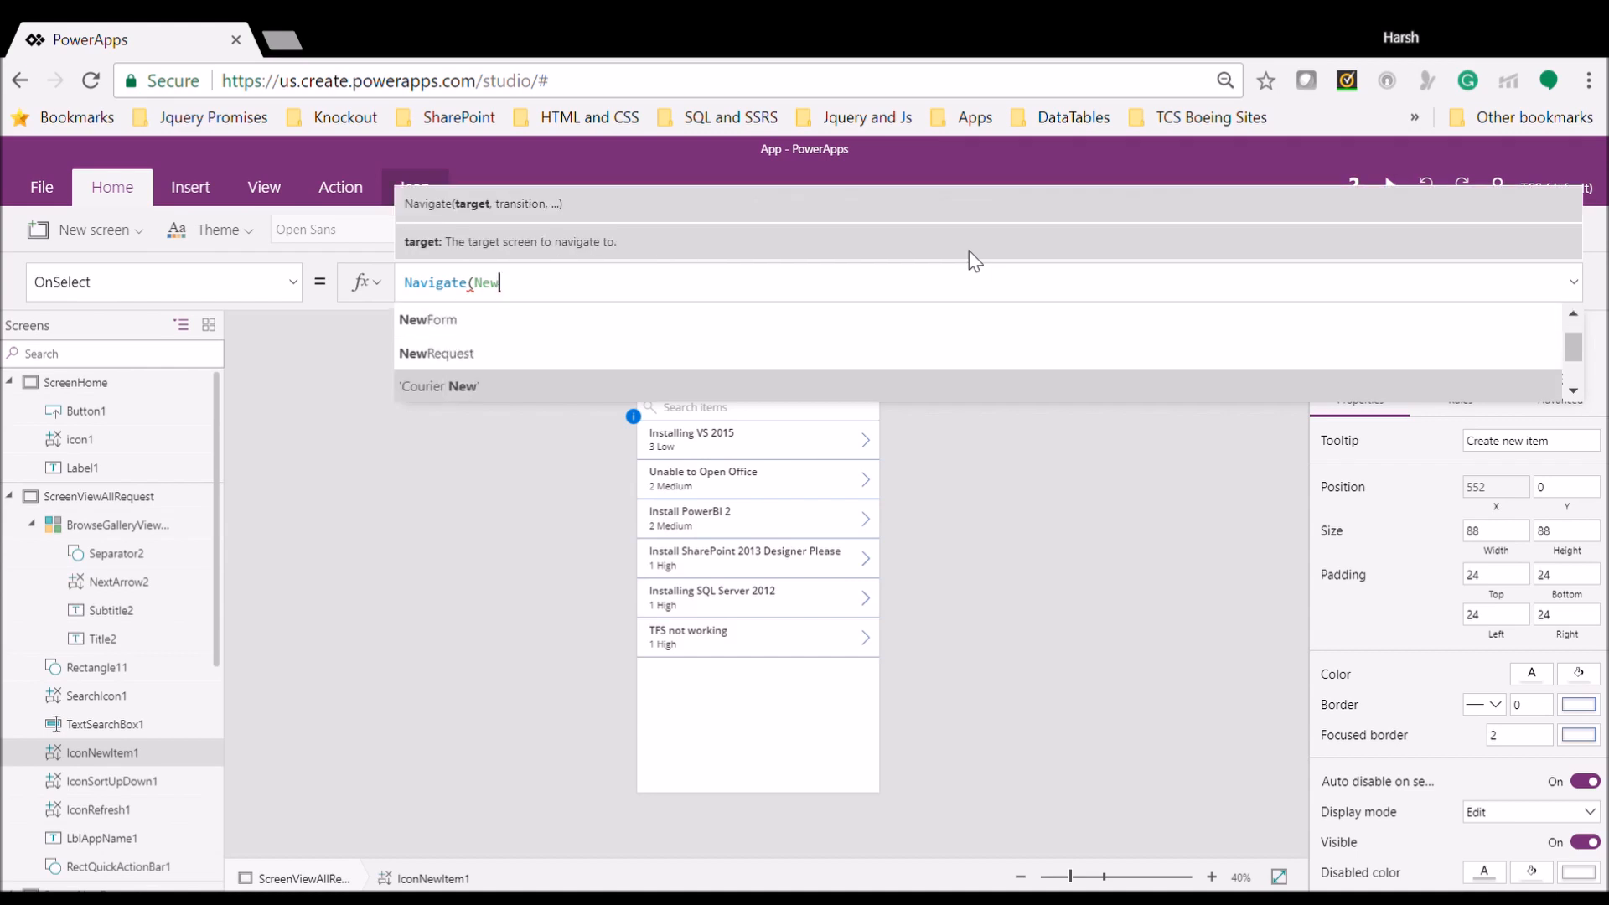
pyautogui.write('ews')
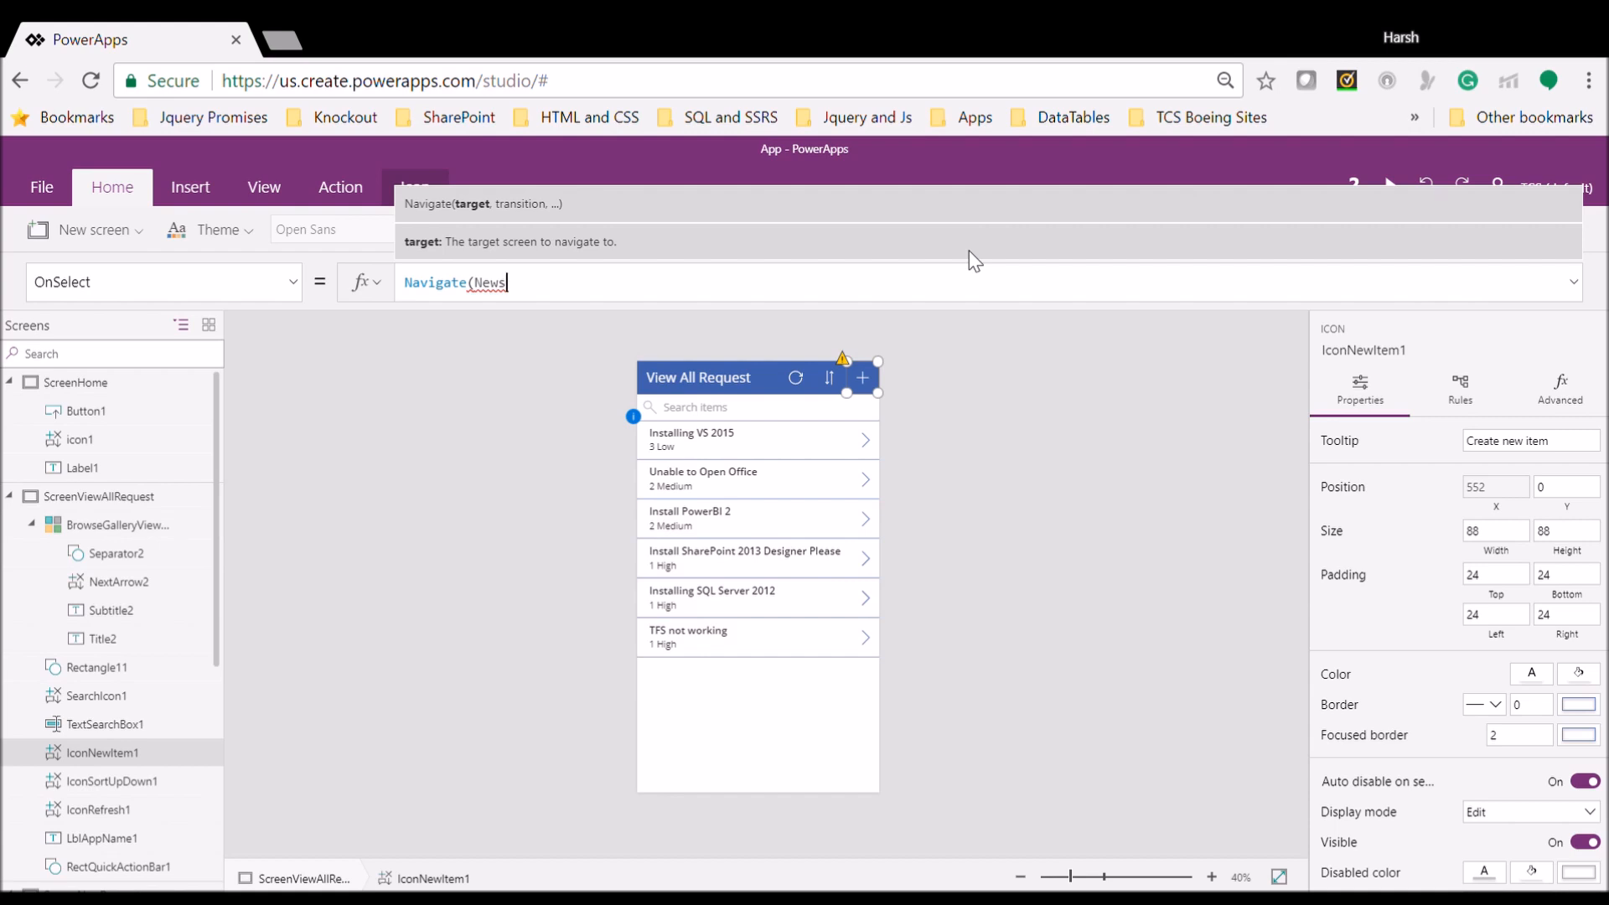
pyautogui.press('BackSpace')
pyautogui.press('BackSpace')
pyautogui.press('BackSpace')
pyautogui.press('BackSpace')
pyautogui.write('S')
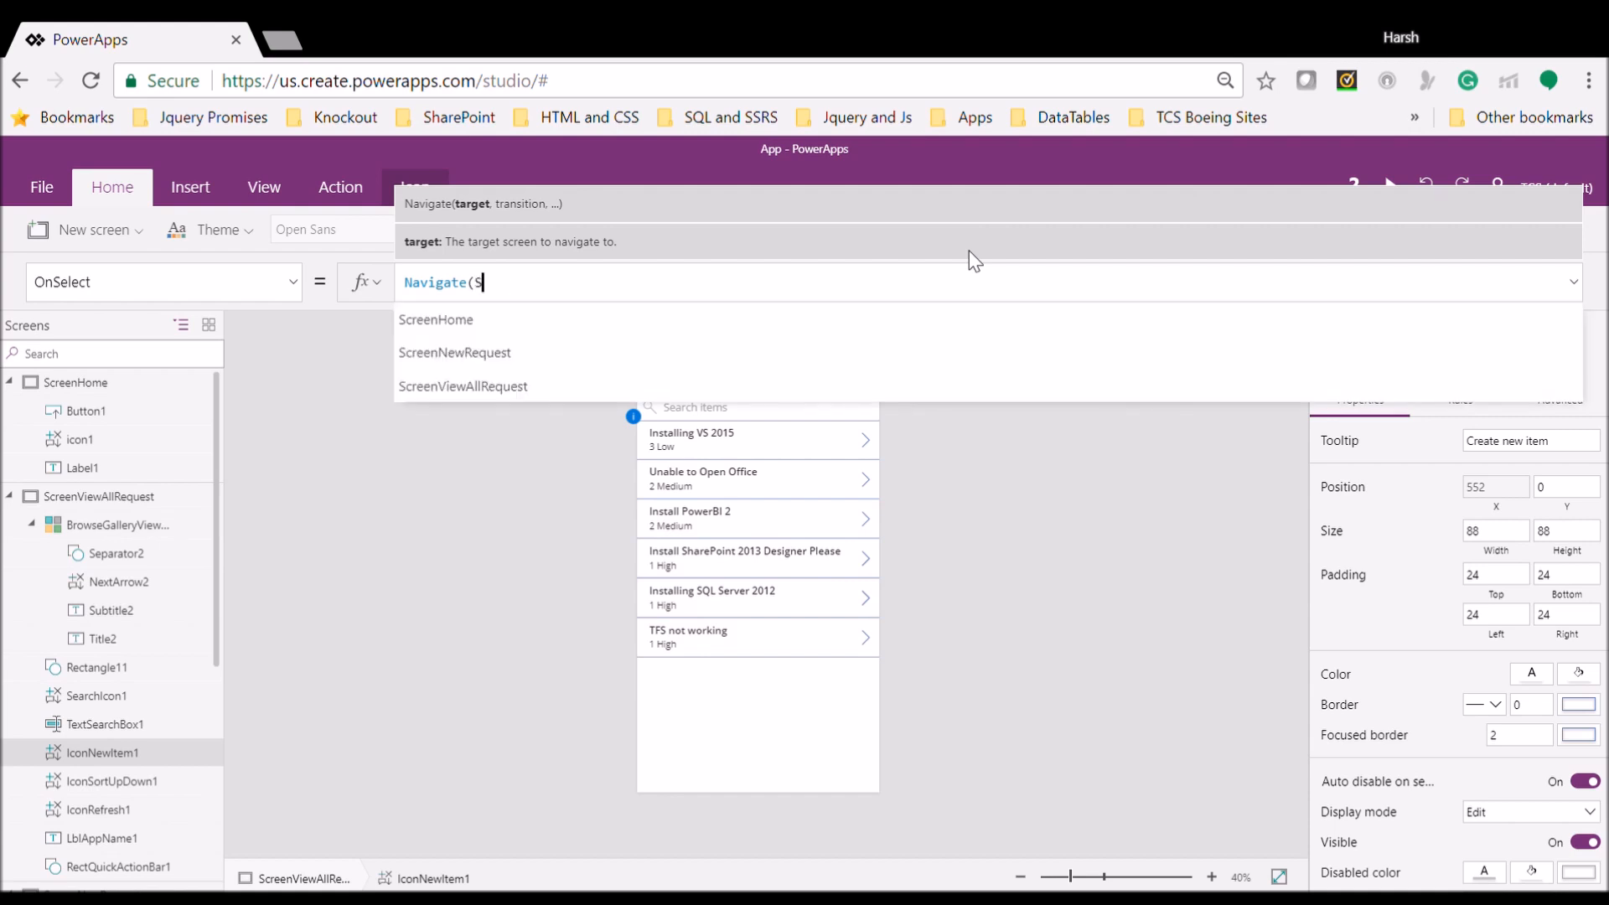
pyautogui.write('creen')
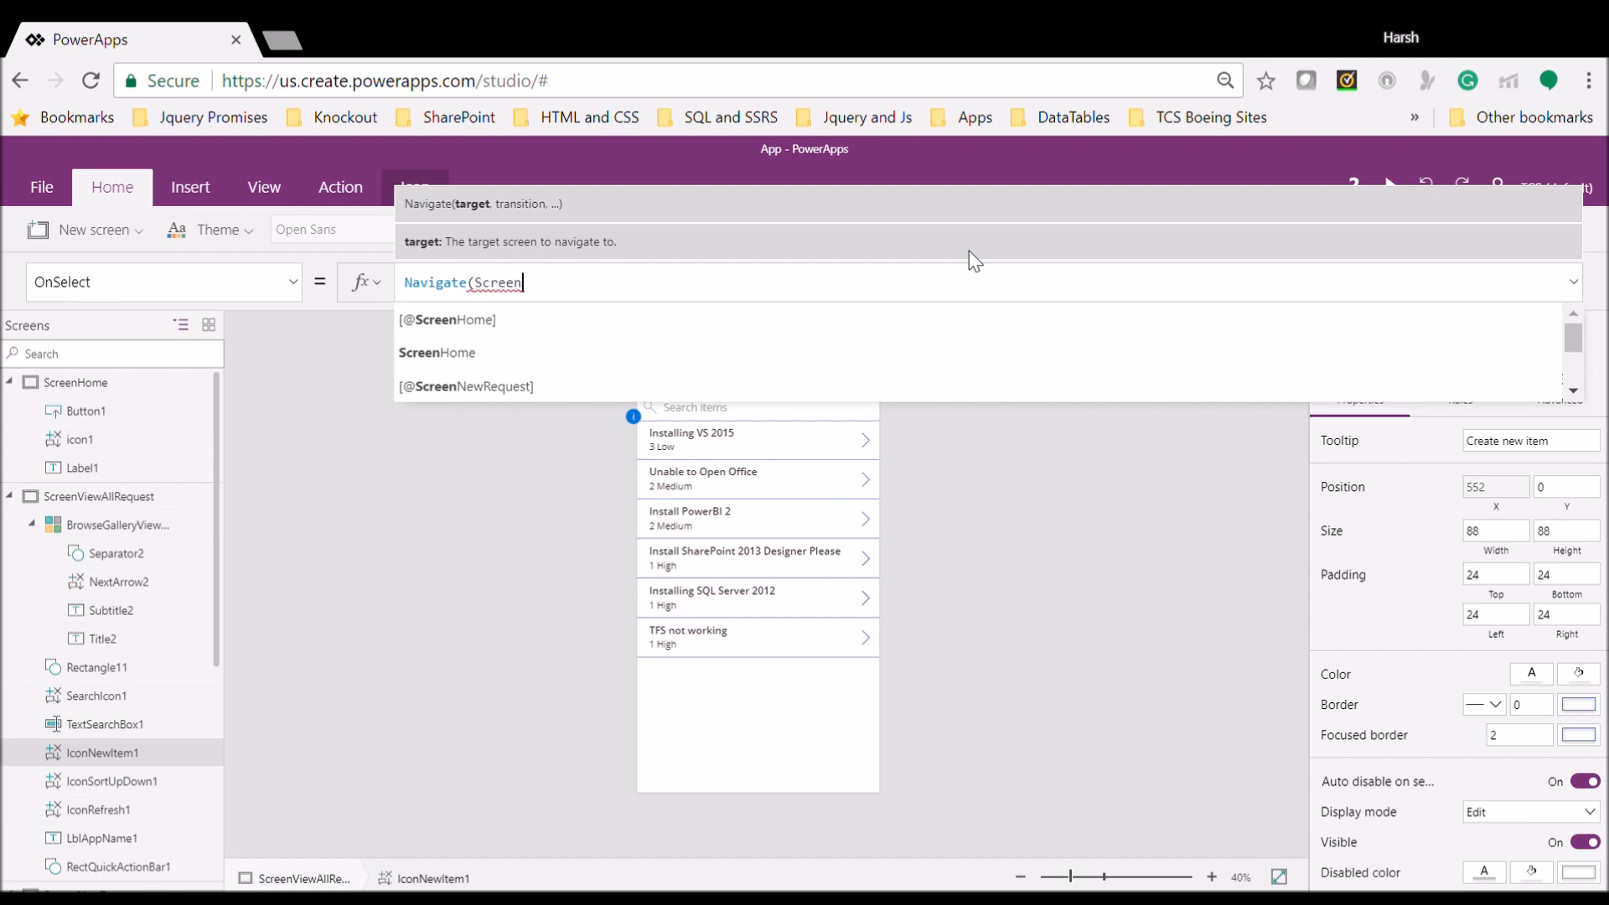
pyautogui.write('N')
pyautogui.press('Tab')
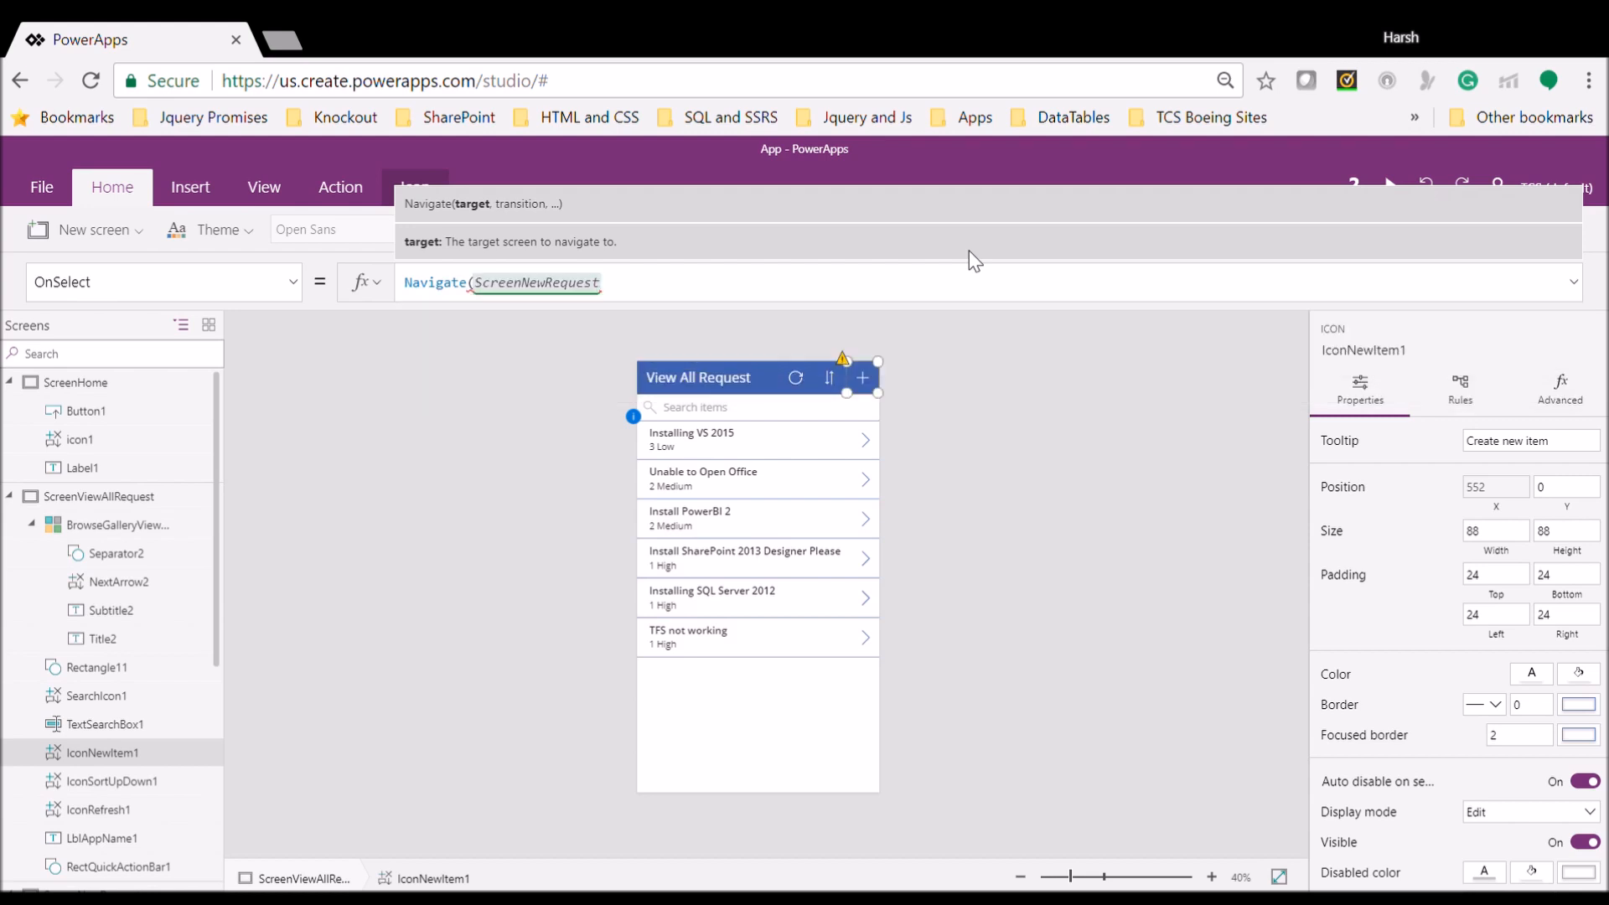
# Finish the Navigate call with the ScreenTransition.Fade transition and an empty context record {}
pyautogui.write(',')
pyautogui.press('Down')
pyautogui.press('Down')
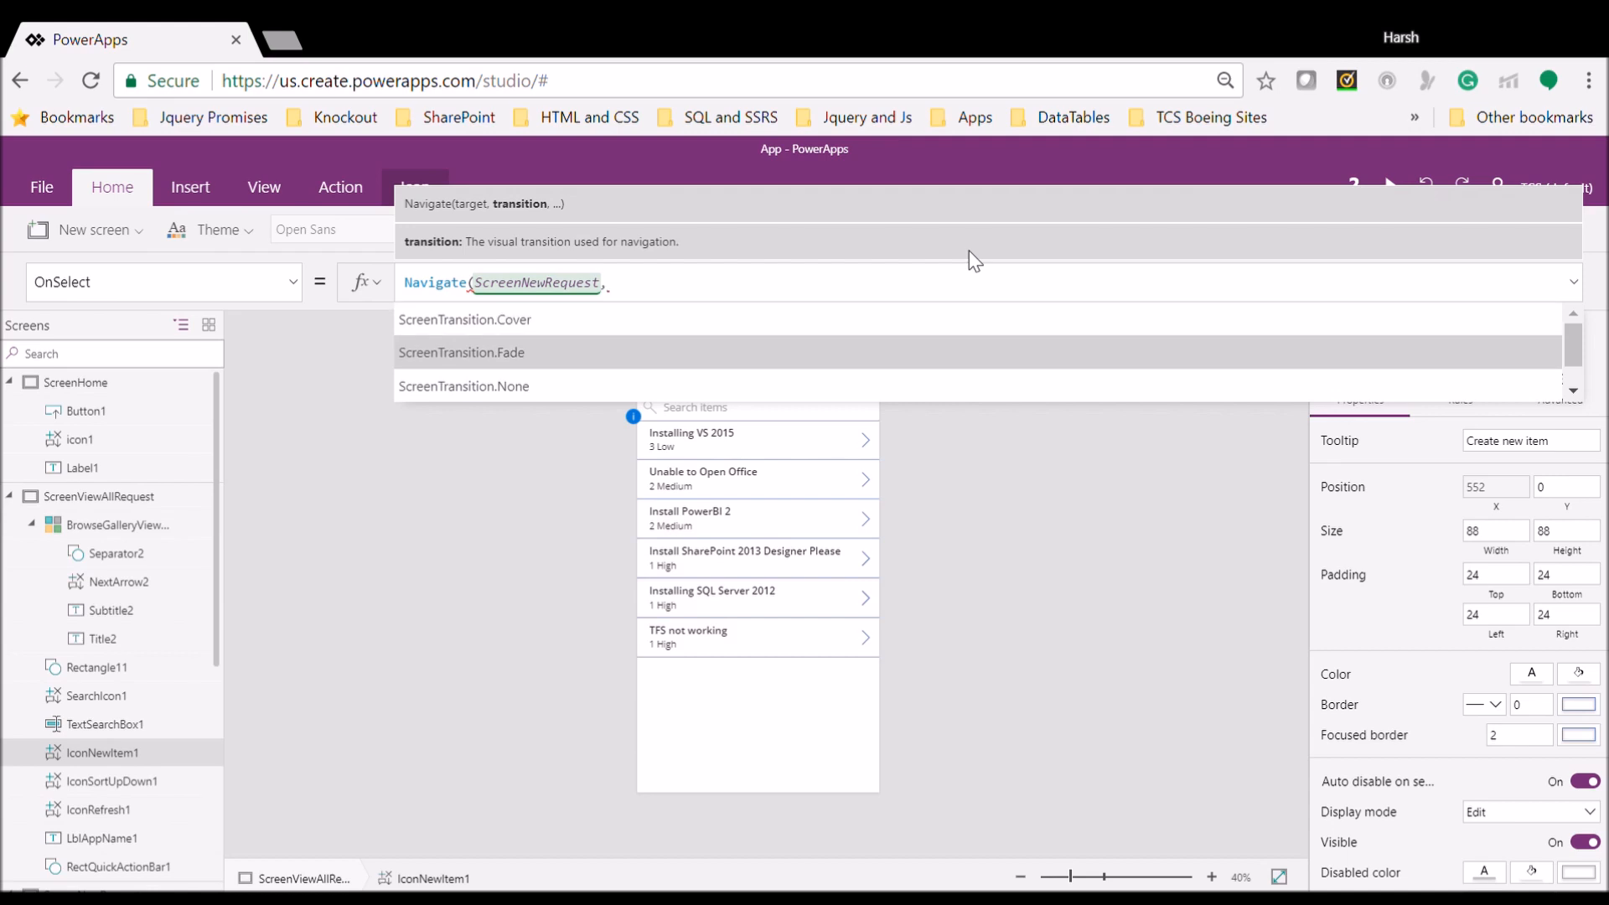
pyautogui.press('Tab')
pyautogui.write(',{}')
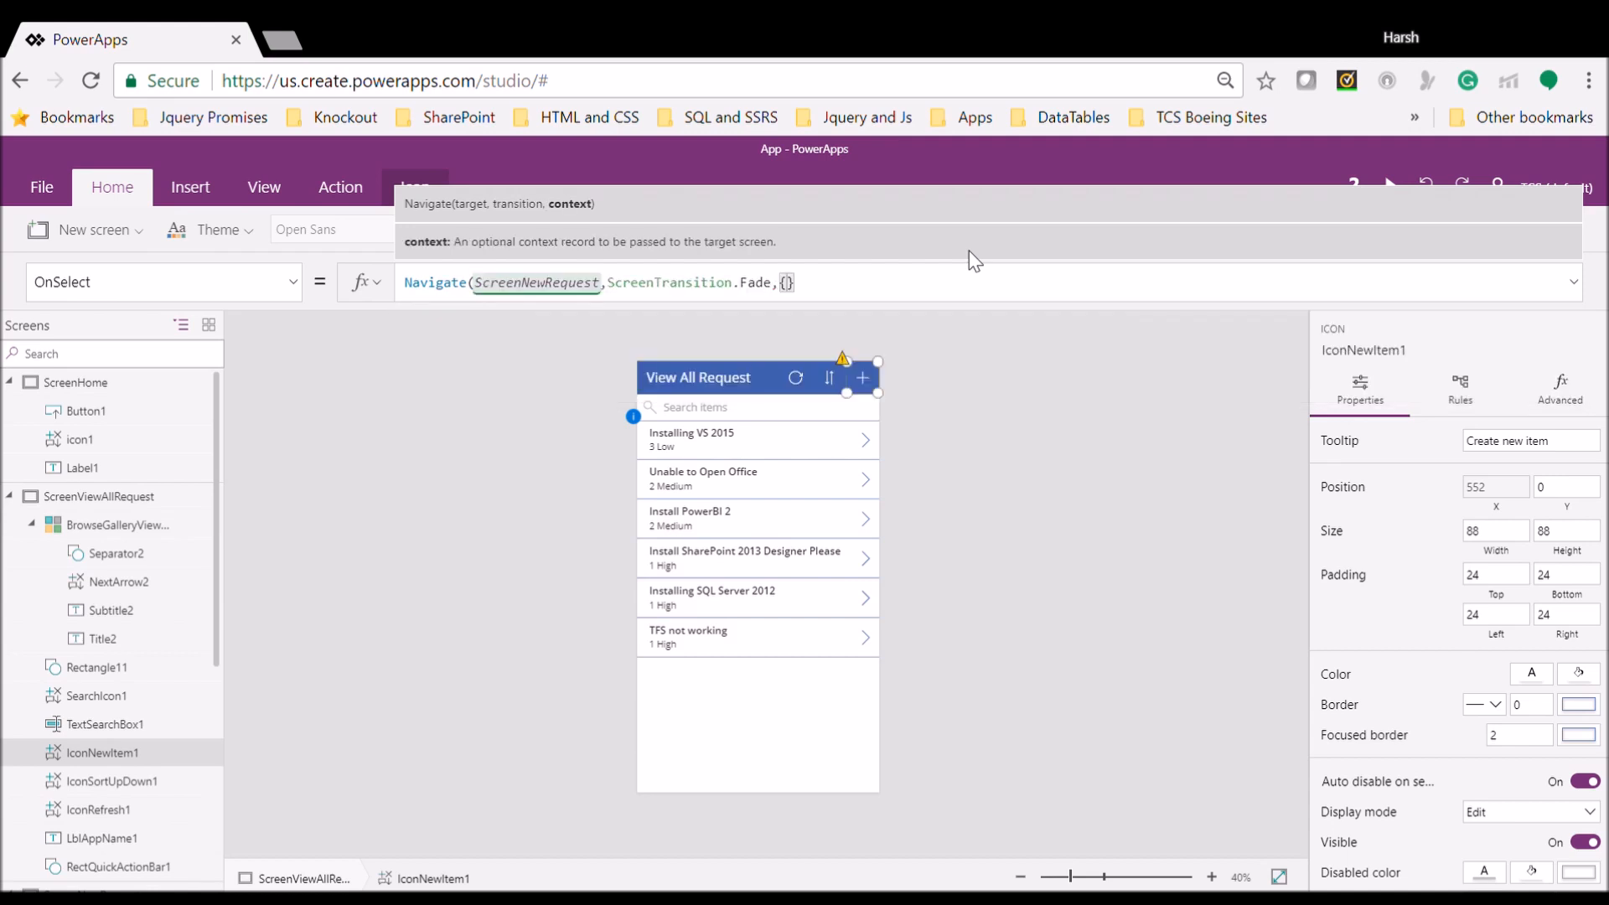
pyautogui.write(')')
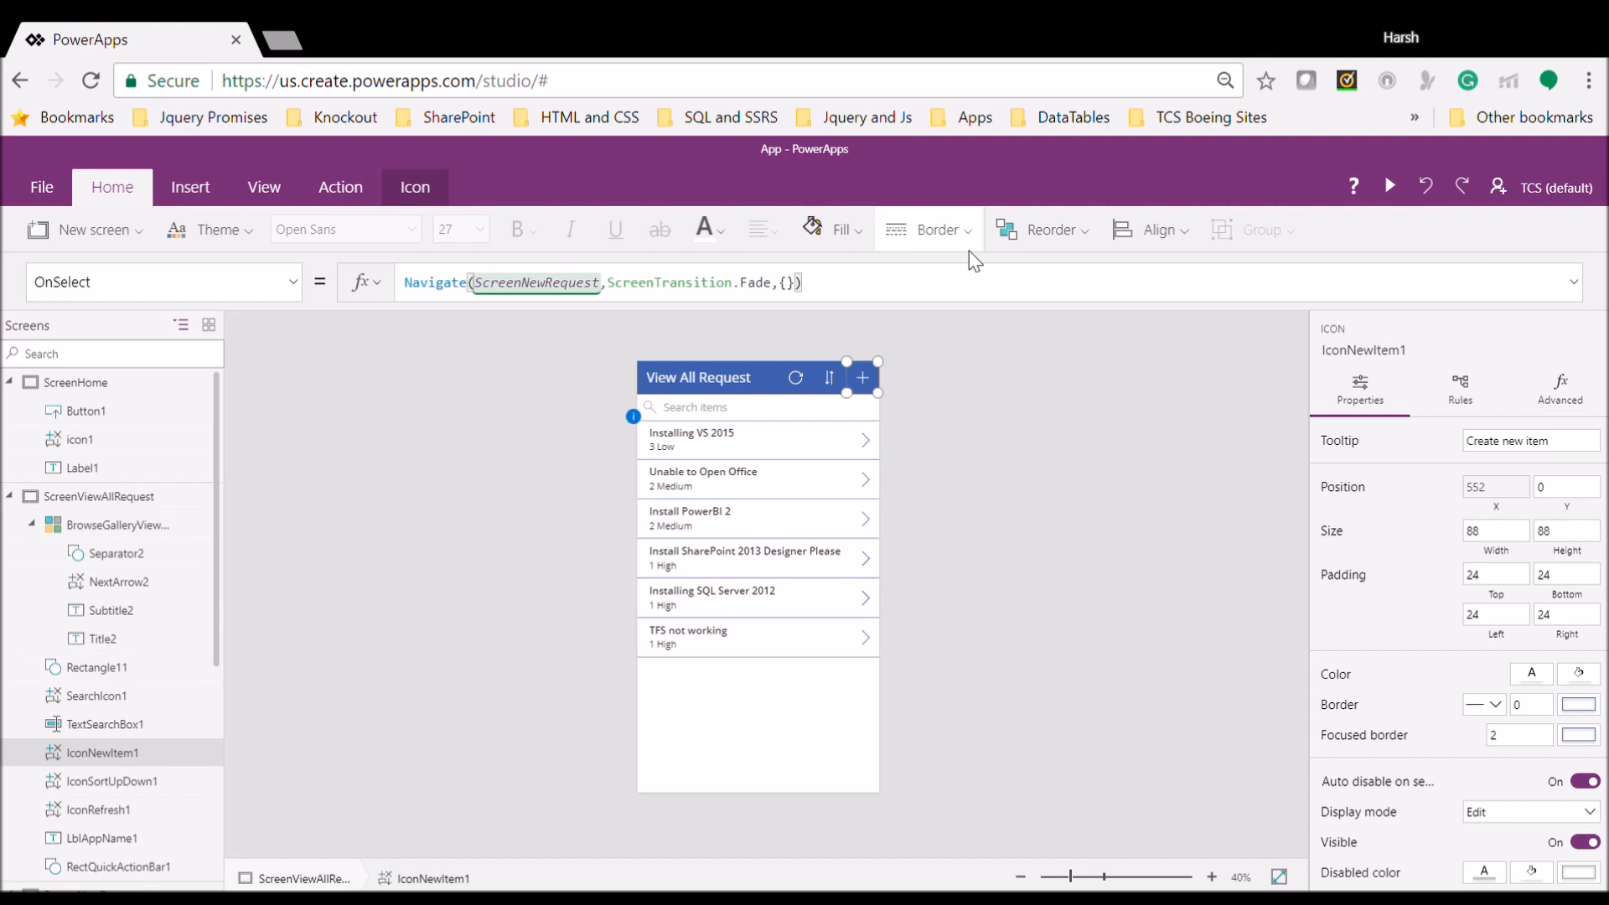
# Remove the empty context record {} from the Navigate call in the plus icon's OnSelect formula
pyautogui.press('BackSpace')
pyautogui.press('BackSpace')
pyautogui.press('BackSpace')
# Insert a RestForm(); call at the start of the plus icon's OnSelect formula, before Navigate
pyautogui.press('Left')
pyautogui.press('Left')
pyautogui.press('Left')
pyautogui.press('Left')
pyautogui.press('Left')
pyautogui.press('Left')
pyautogui.press('Left')
pyautogui.press('Left')
pyautogui.press('Left')
pyautogui.press('Left')
pyautogui.press('Left')
pyautogui.press('Left')
pyautogui.press('Left')
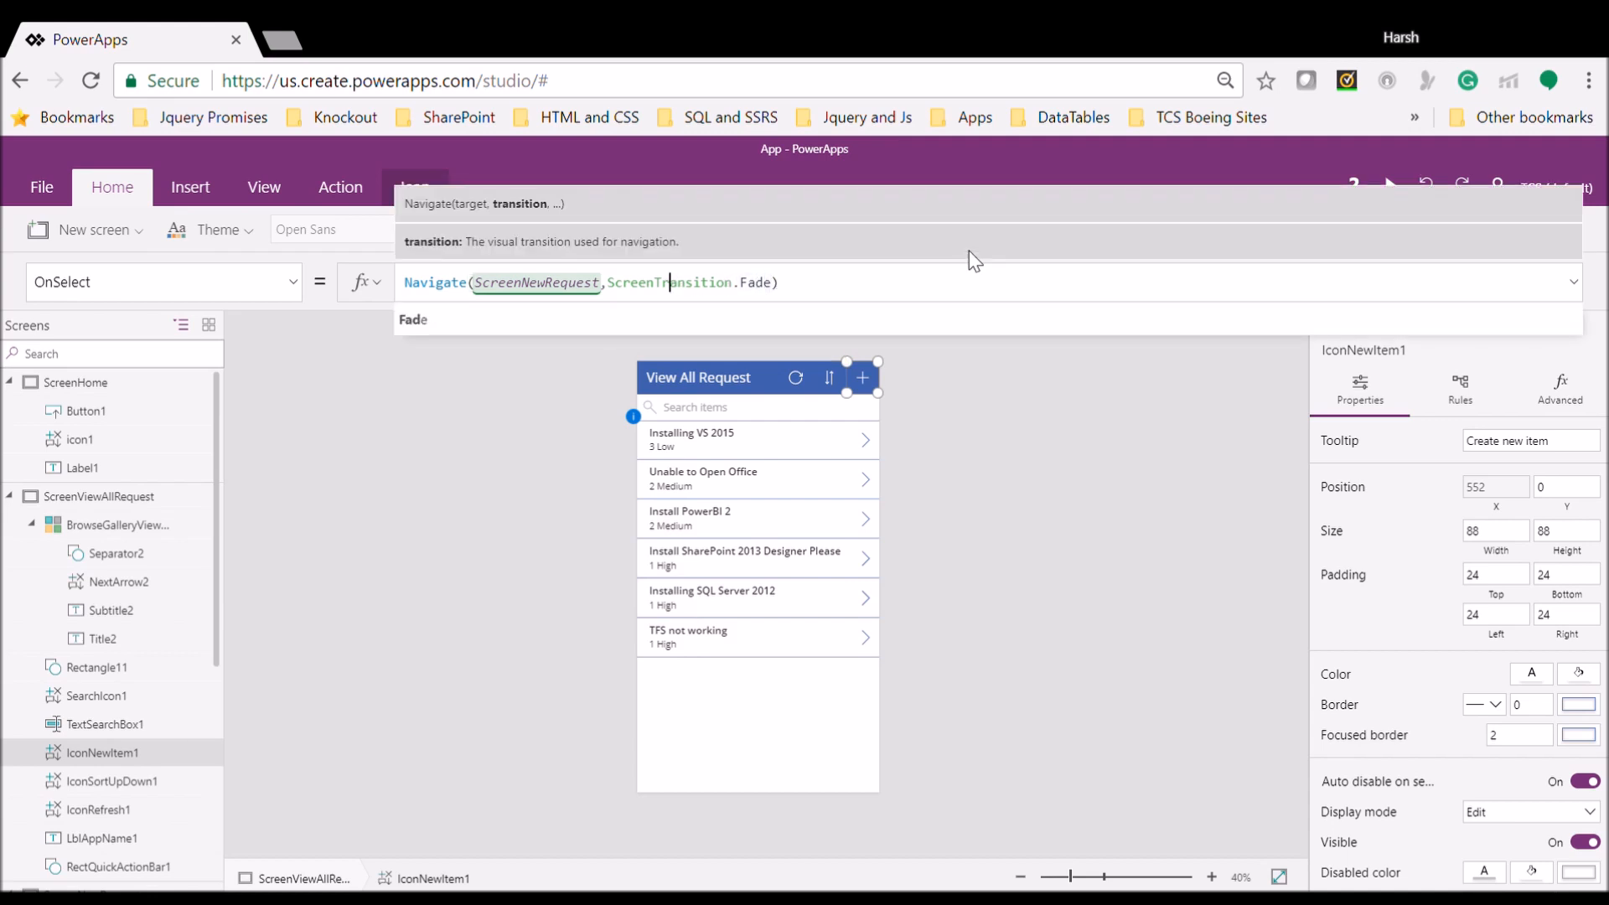
pyautogui.press('Home')
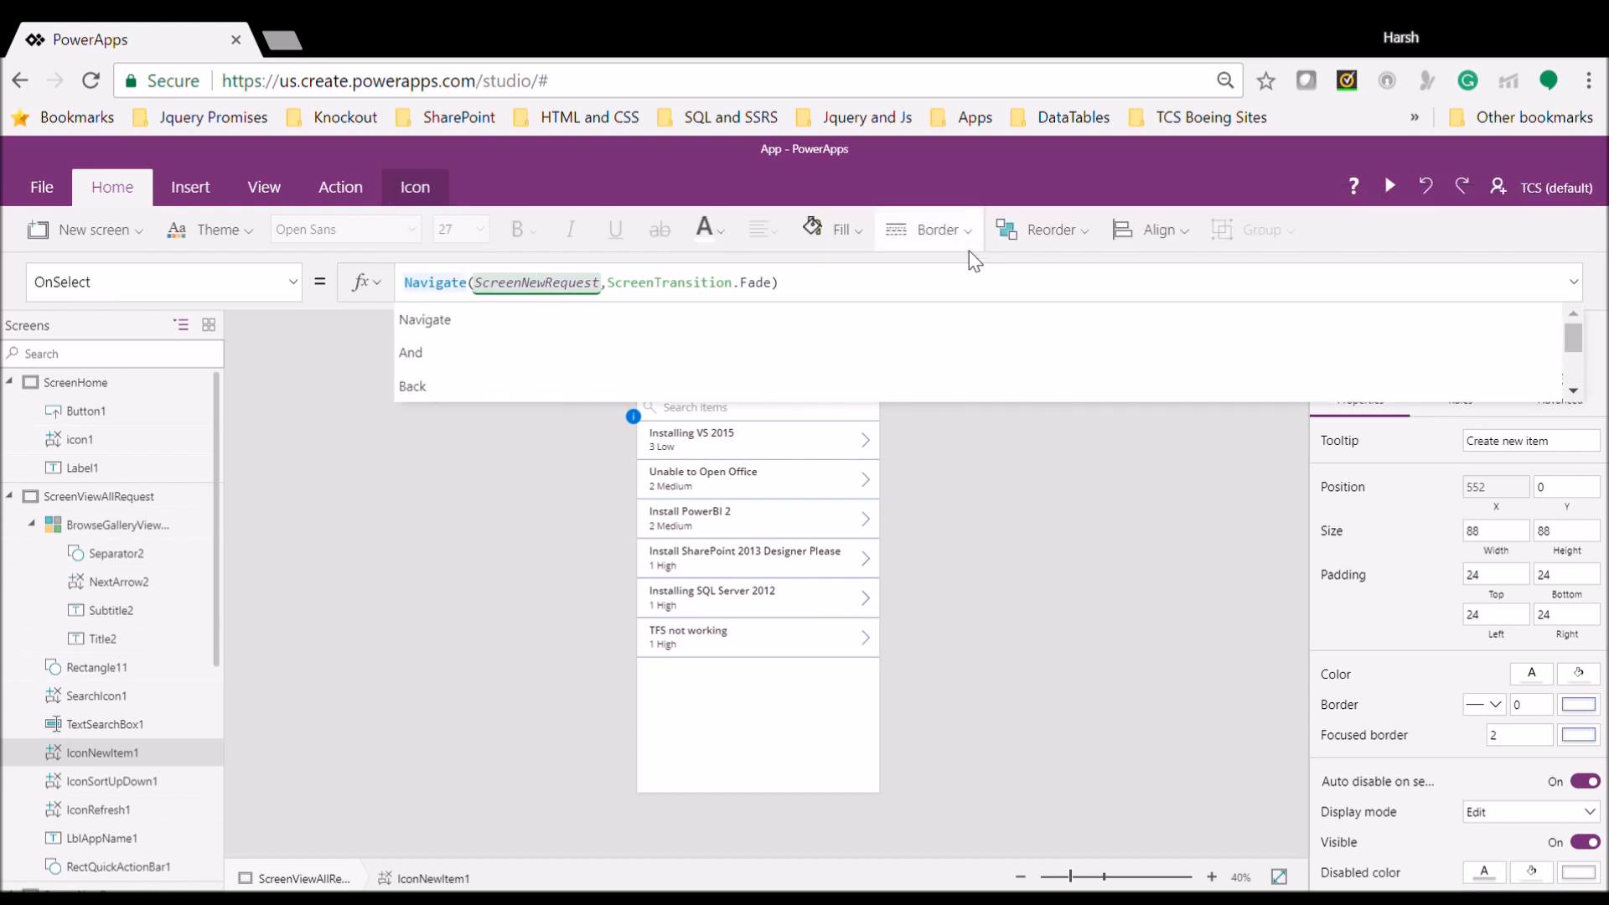
pyautogui.write('RestF')
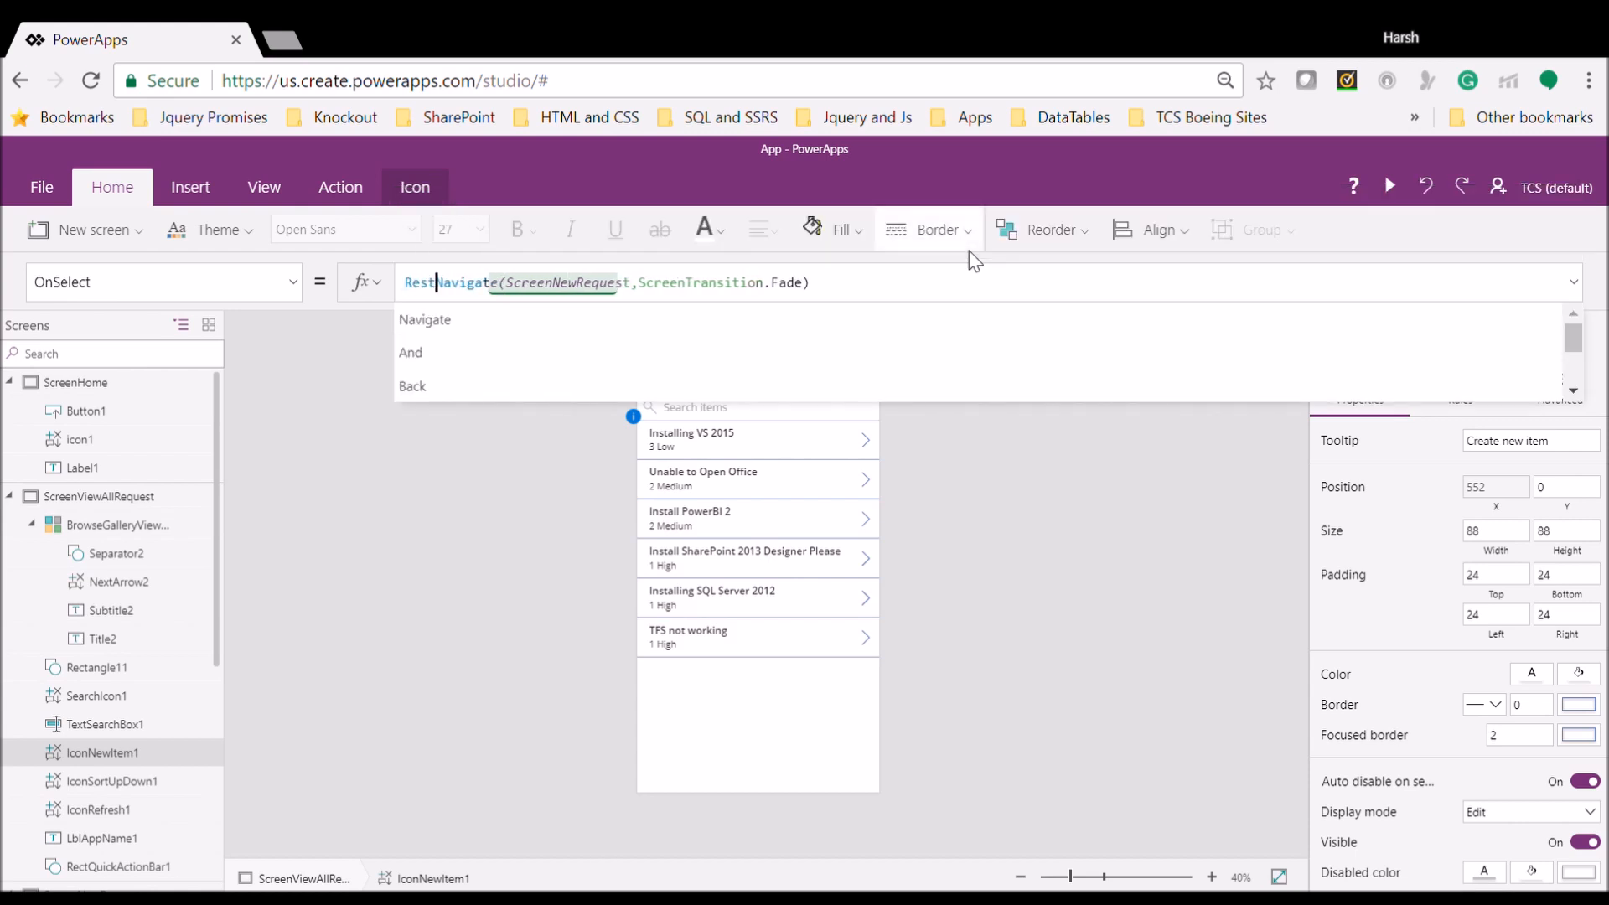
pyautogui.write('orm')
pyautogui.write('();')
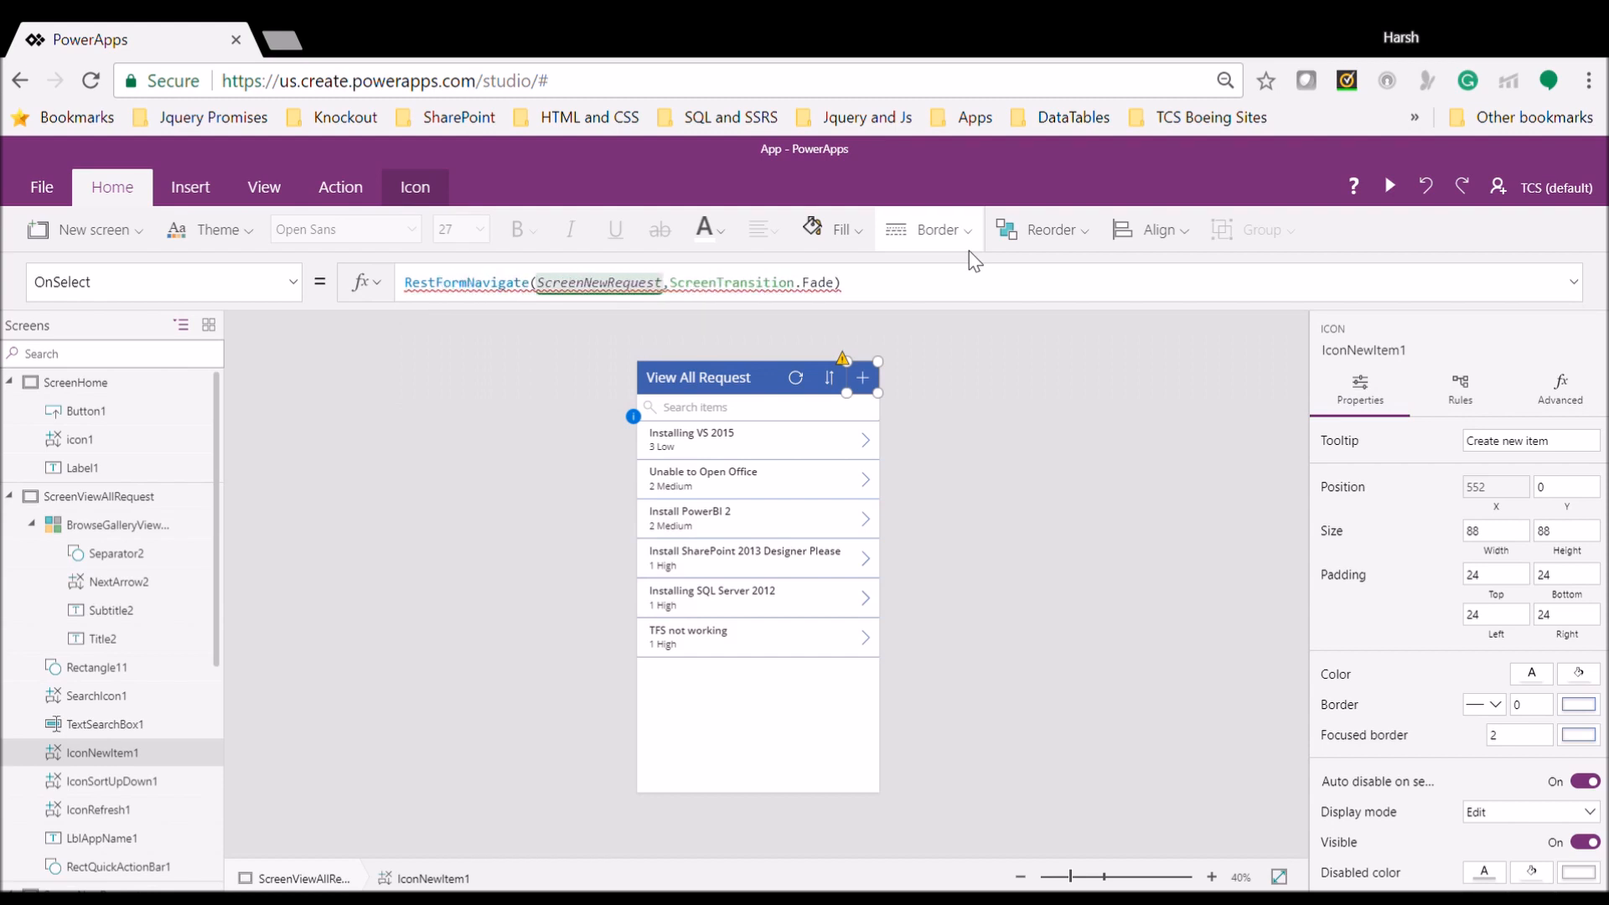
# Give the newly inserted RestForm call the NewRequest form as its argument
pyautogui.press('Left')
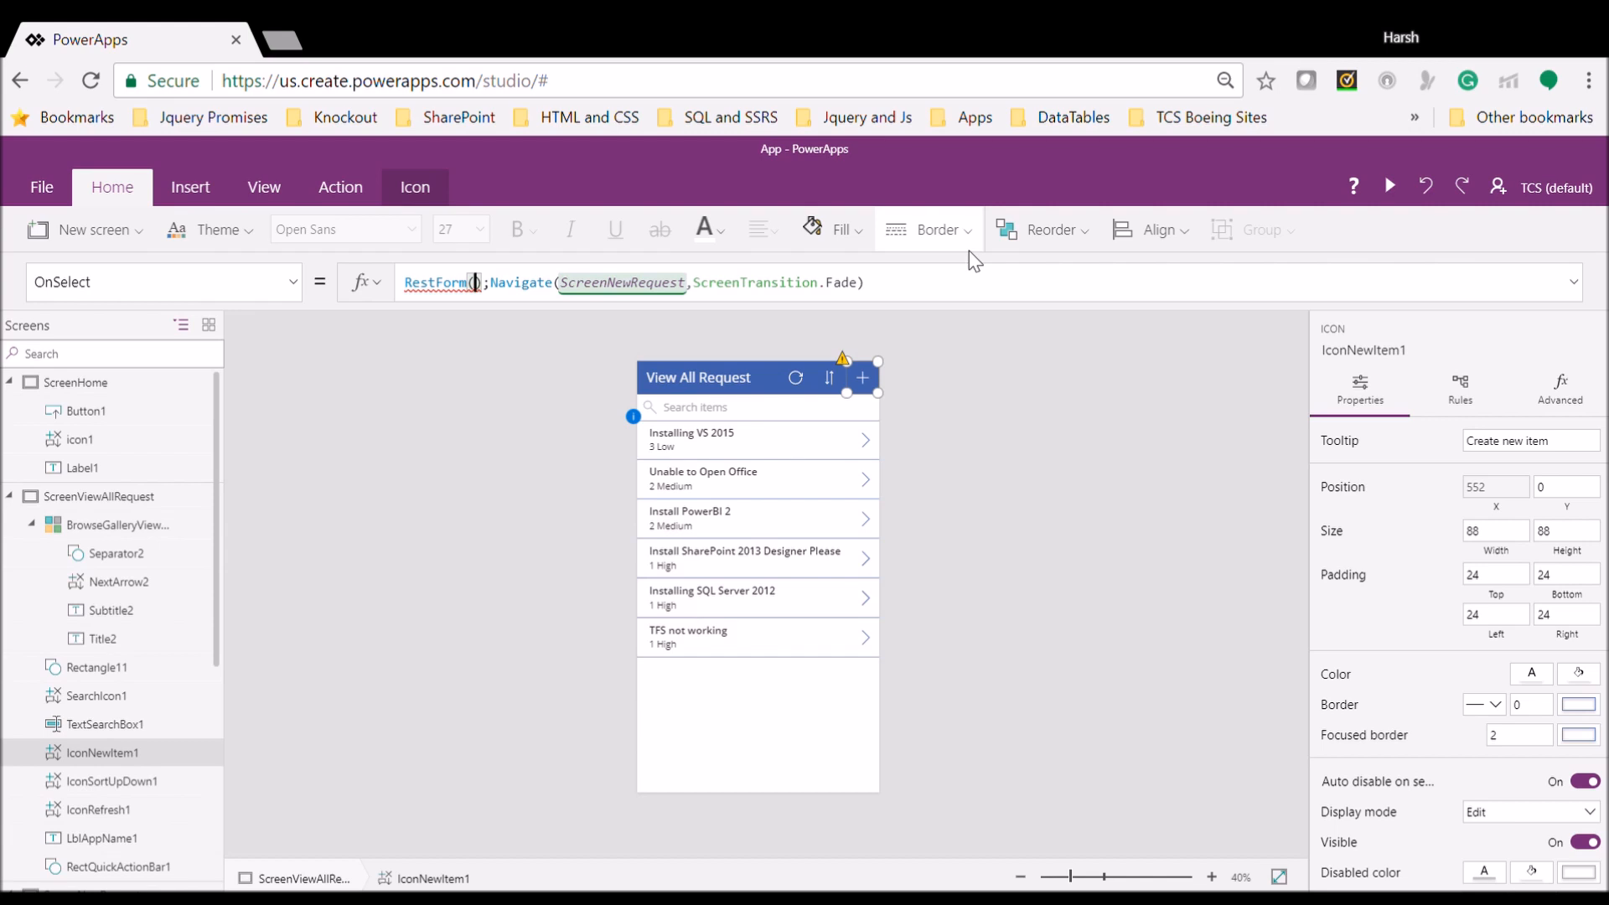
pyautogui.write('New')
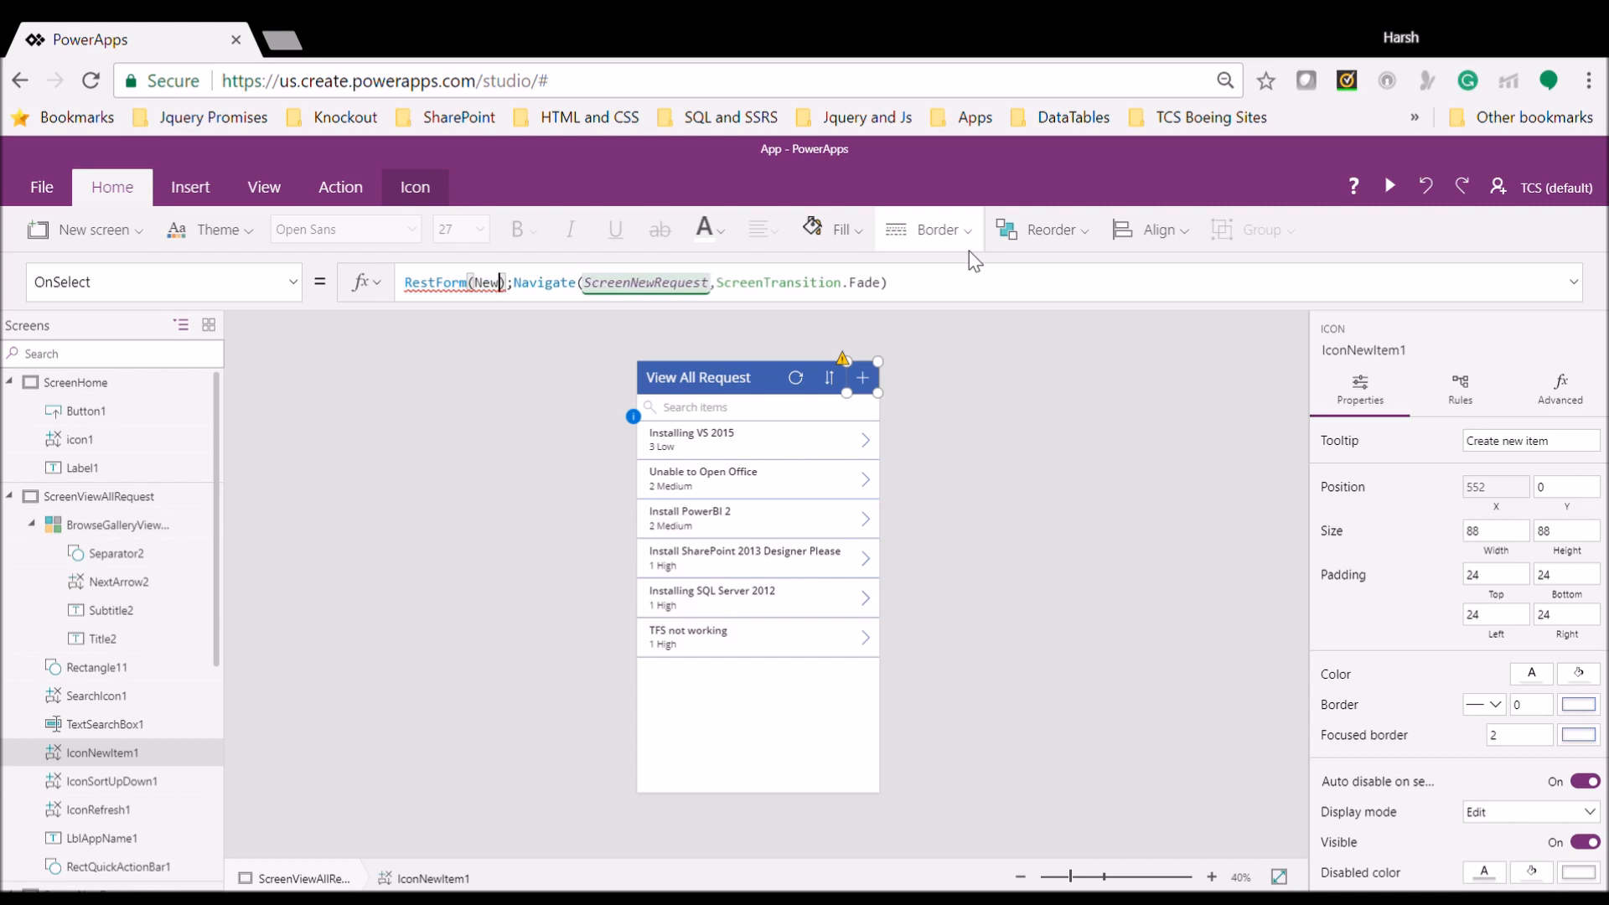
pyautogui.press('Down')
pyautogui.press('Down')
pyautogui.press('Down')
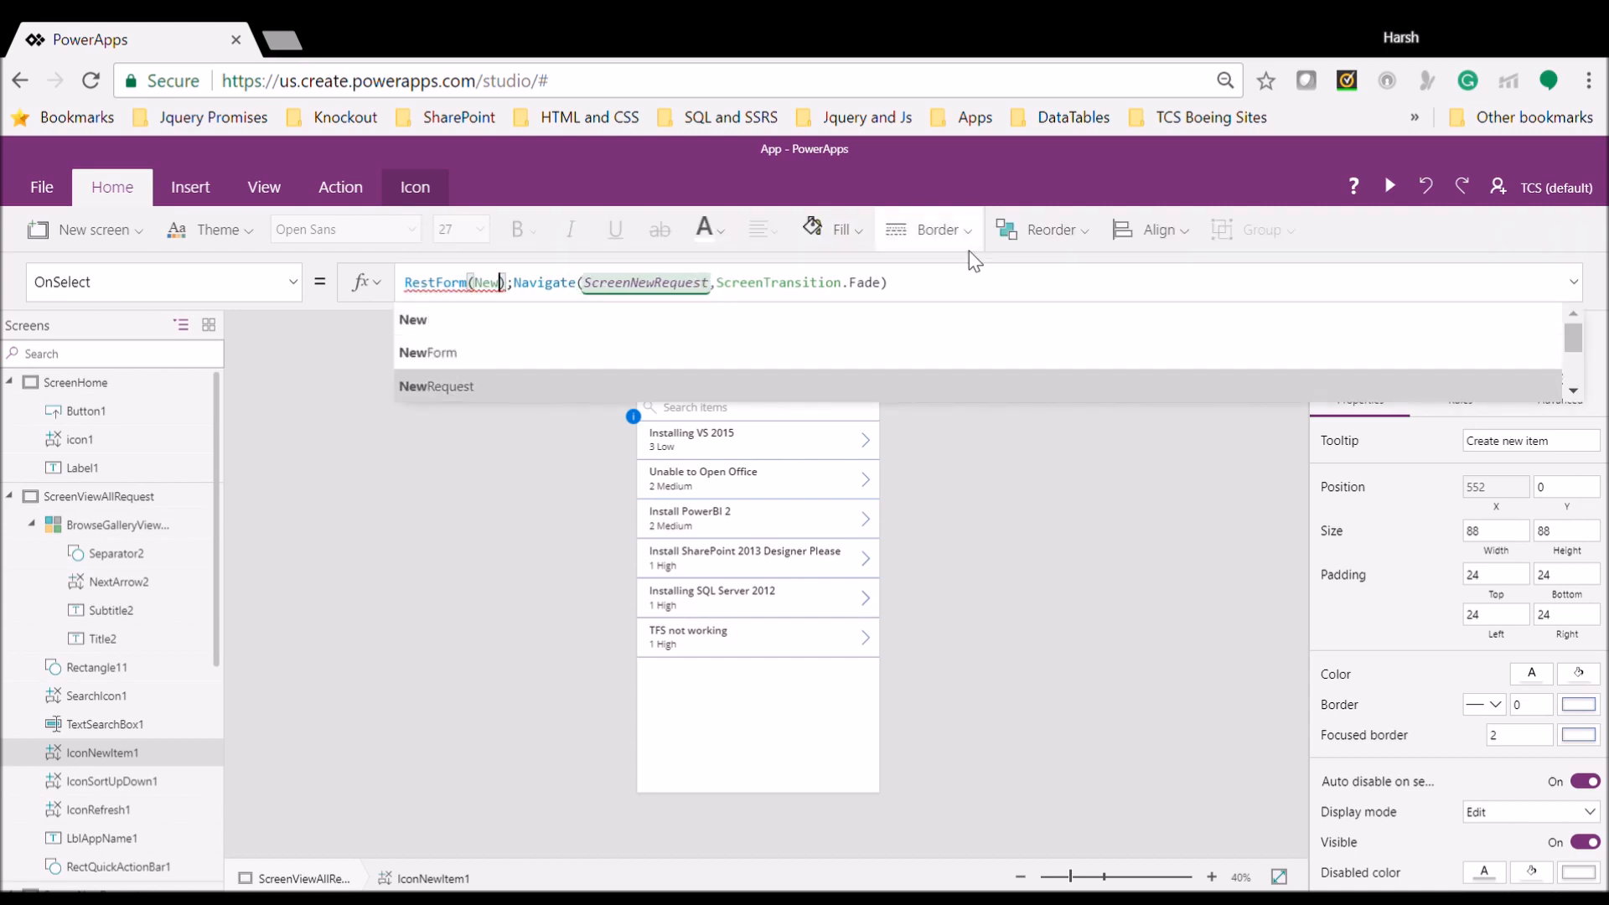
pyautogui.press('Tab')
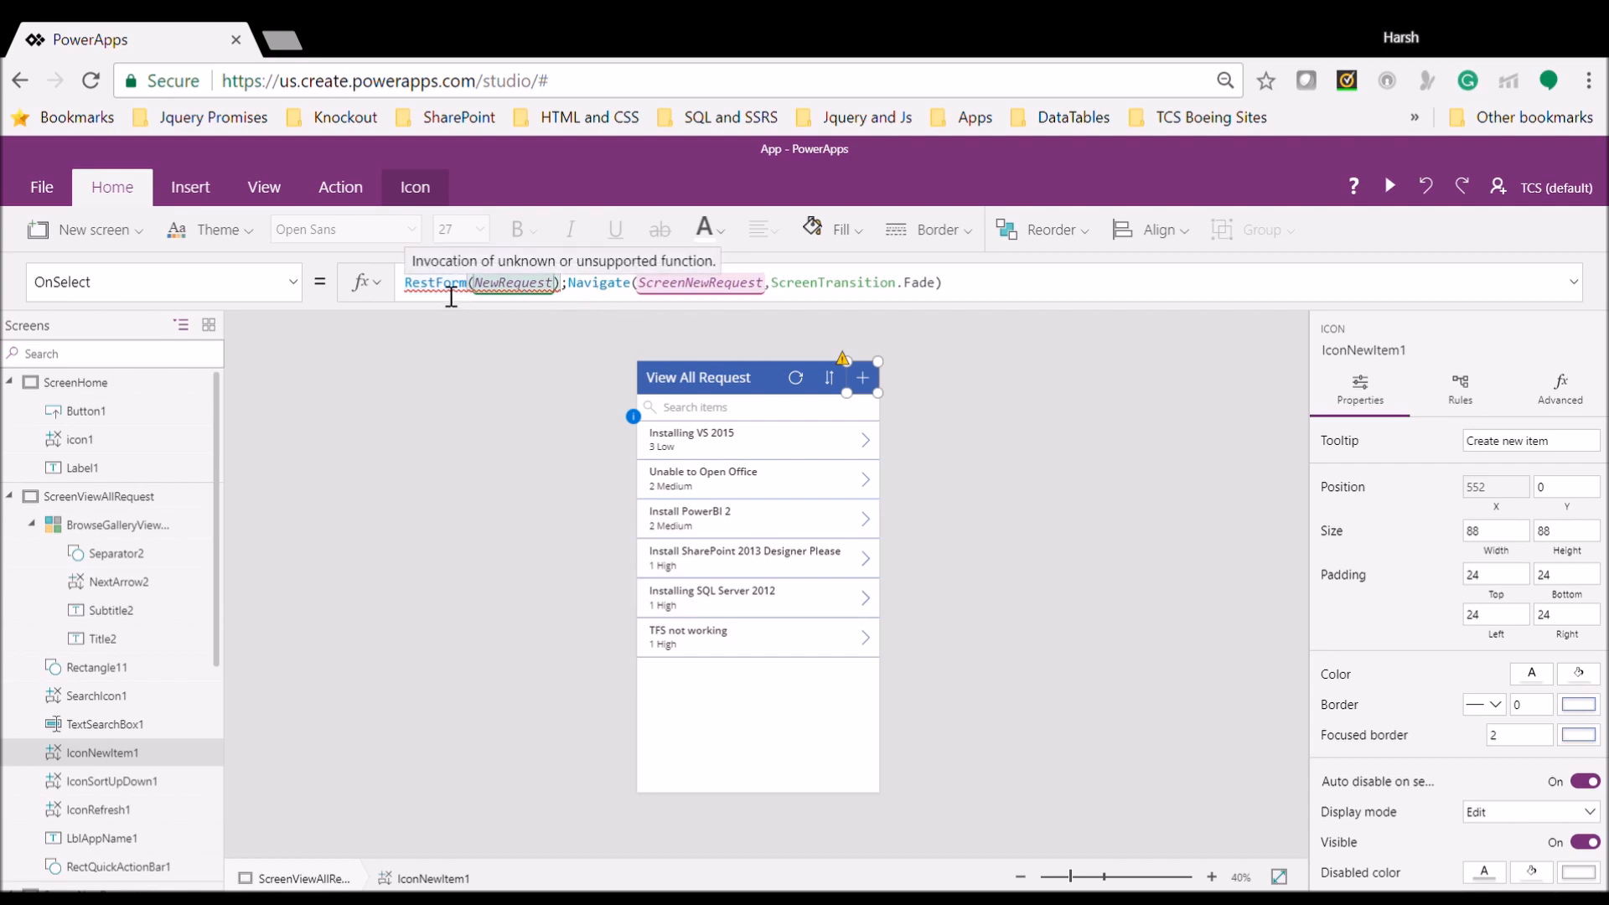
# Correct the misspelled RestForm to ResetForm in the plus icon's OnSelect formula and leave the formula
pyautogui.press('Left')
pyautogui.press('Left')
pyautogui.press('Left')
pyautogui.press('Left')
pyautogui.press('Left')
pyautogui.press('Left')
pyautogui.press('Left')
pyautogui.press('Left')
pyautogui.press('Left')
pyautogui.press('Left')
pyautogui.press('Left')
pyautogui.press('Left')
pyautogui.press('Left')
pyautogui.press('Left')
pyautogui.press('Left')
pyautogui.press('Left')
pyautogui.write('e')
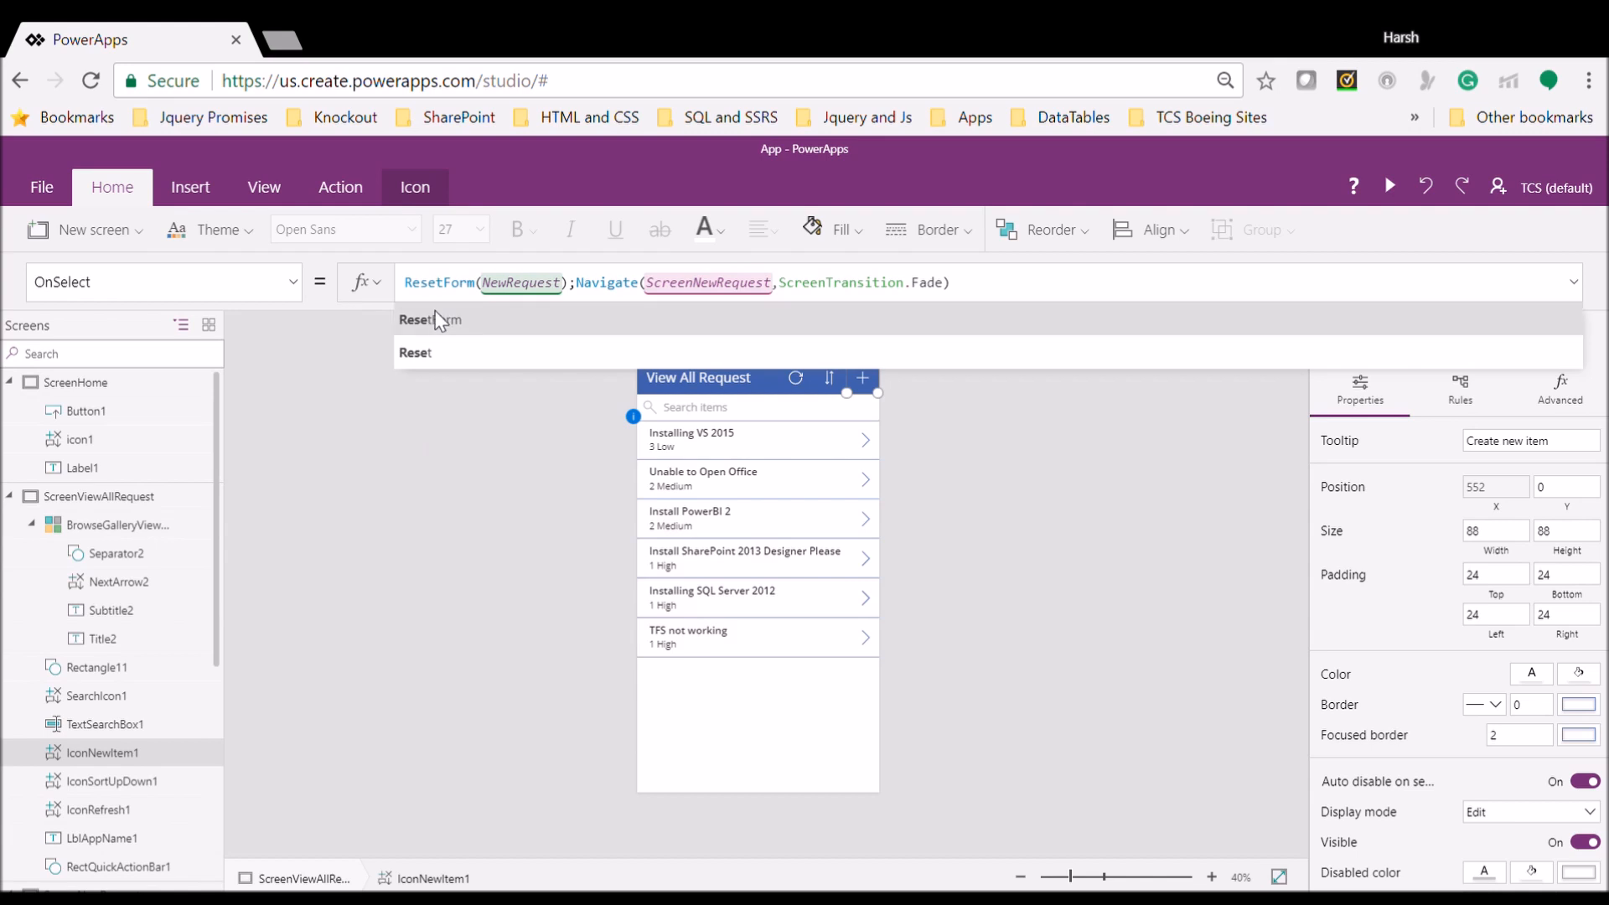
pyautogui.click(449, 323)
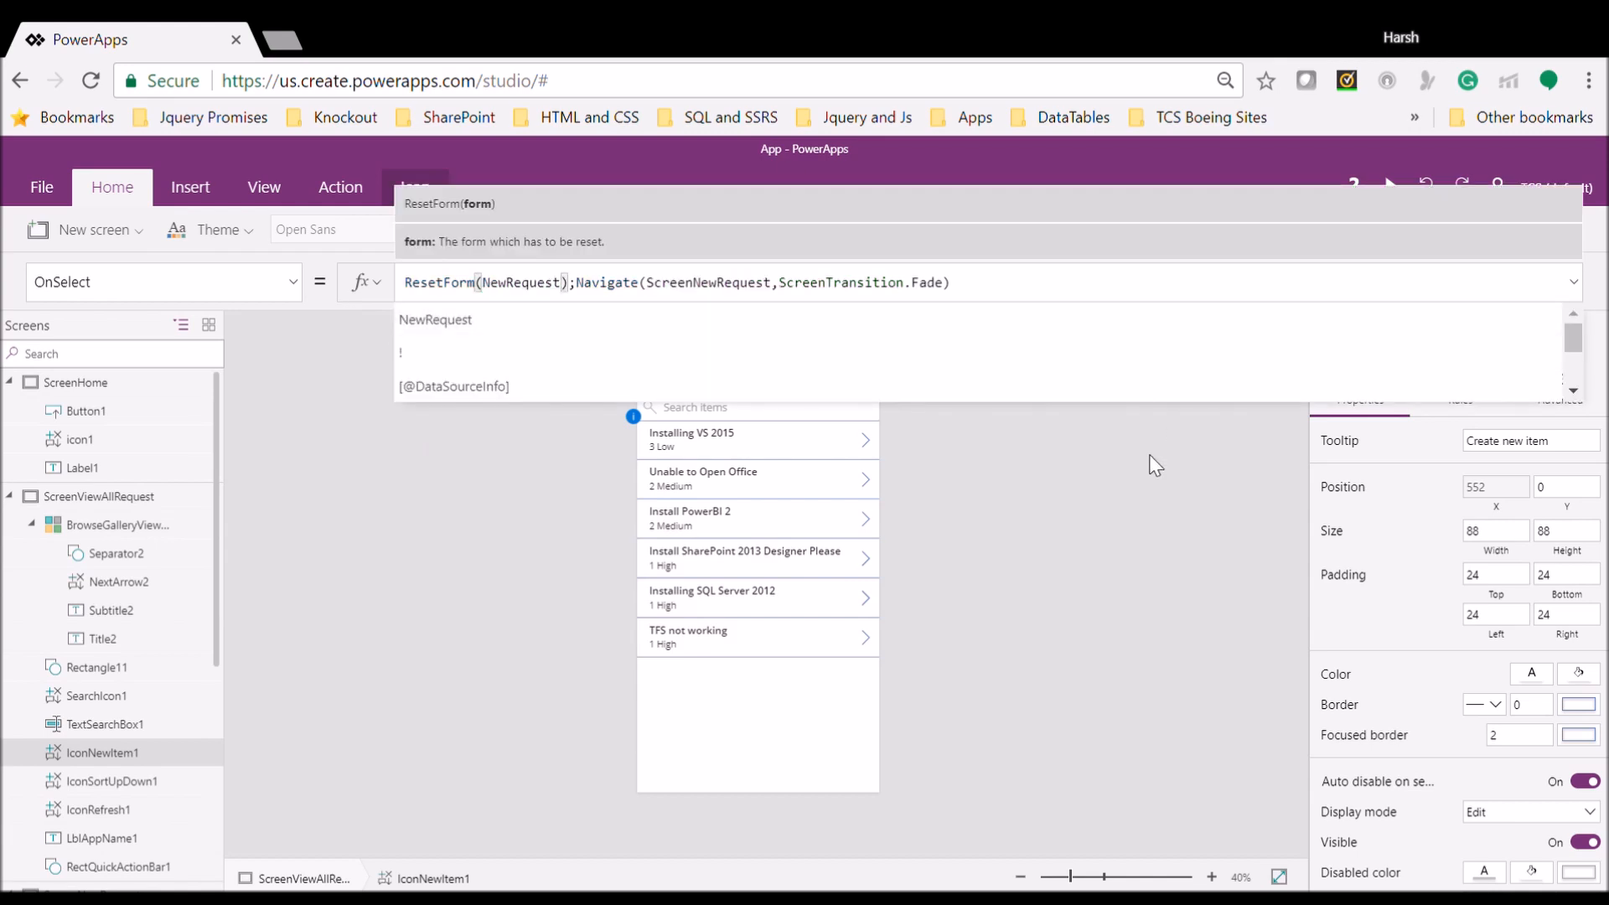
pyautogui.click(1155, 463)
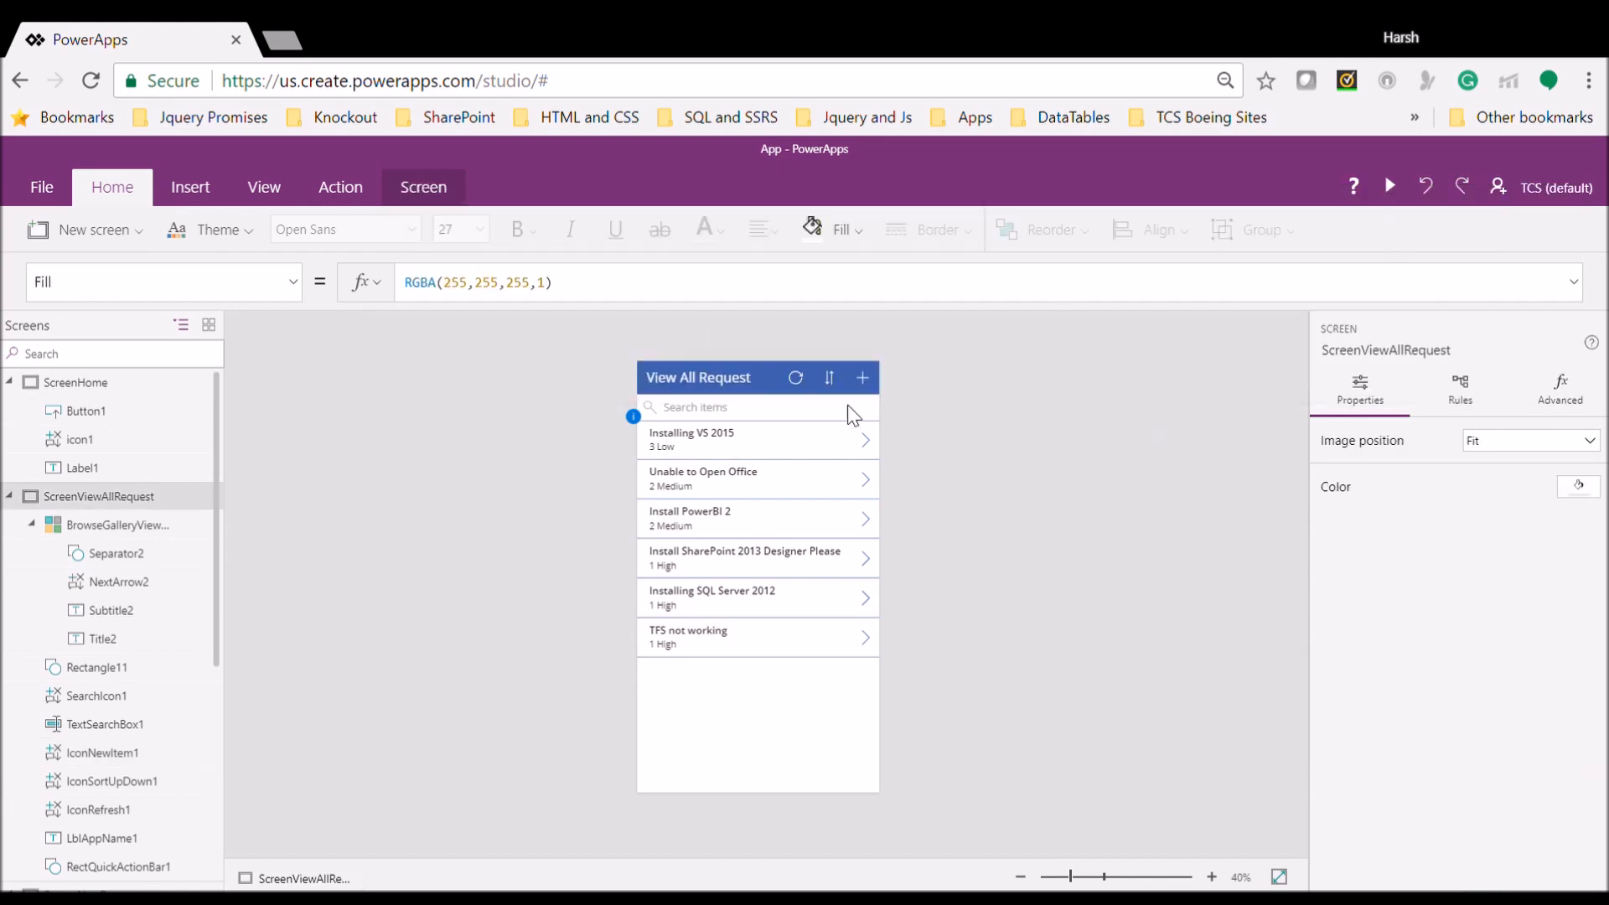
# Run the plus icon's action to test the navigation to ScreenNewRequest, and select the form there
pyautogui.click(877, 389)
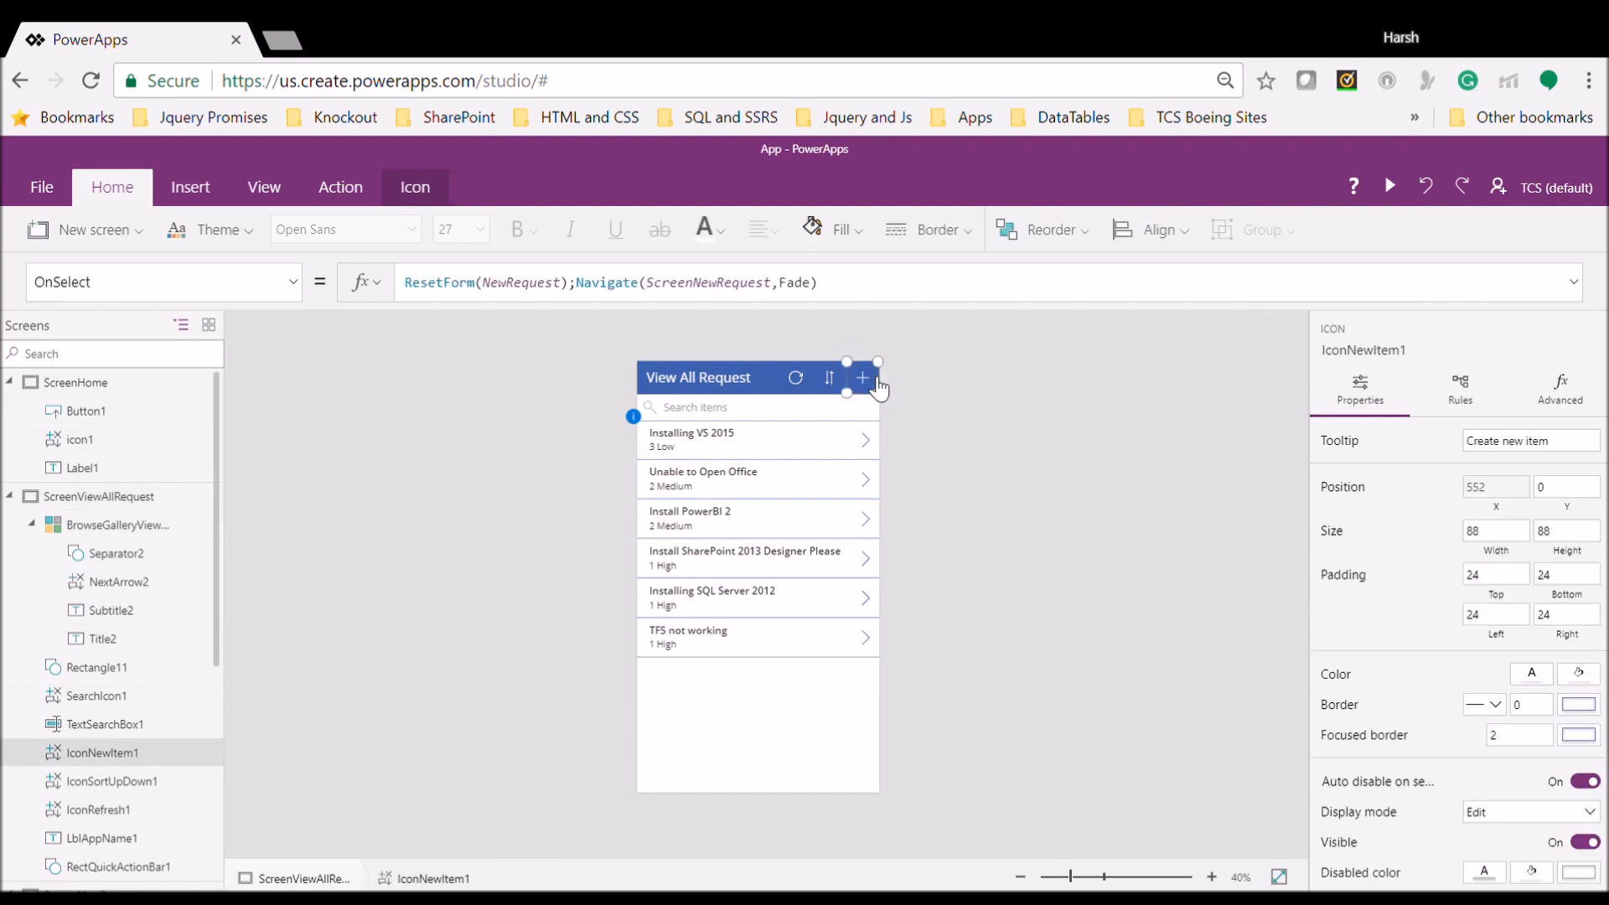
pyautogui.keyDown('alt'); pyautogui.click(875, 388); pyautogui.keyUp('alt')
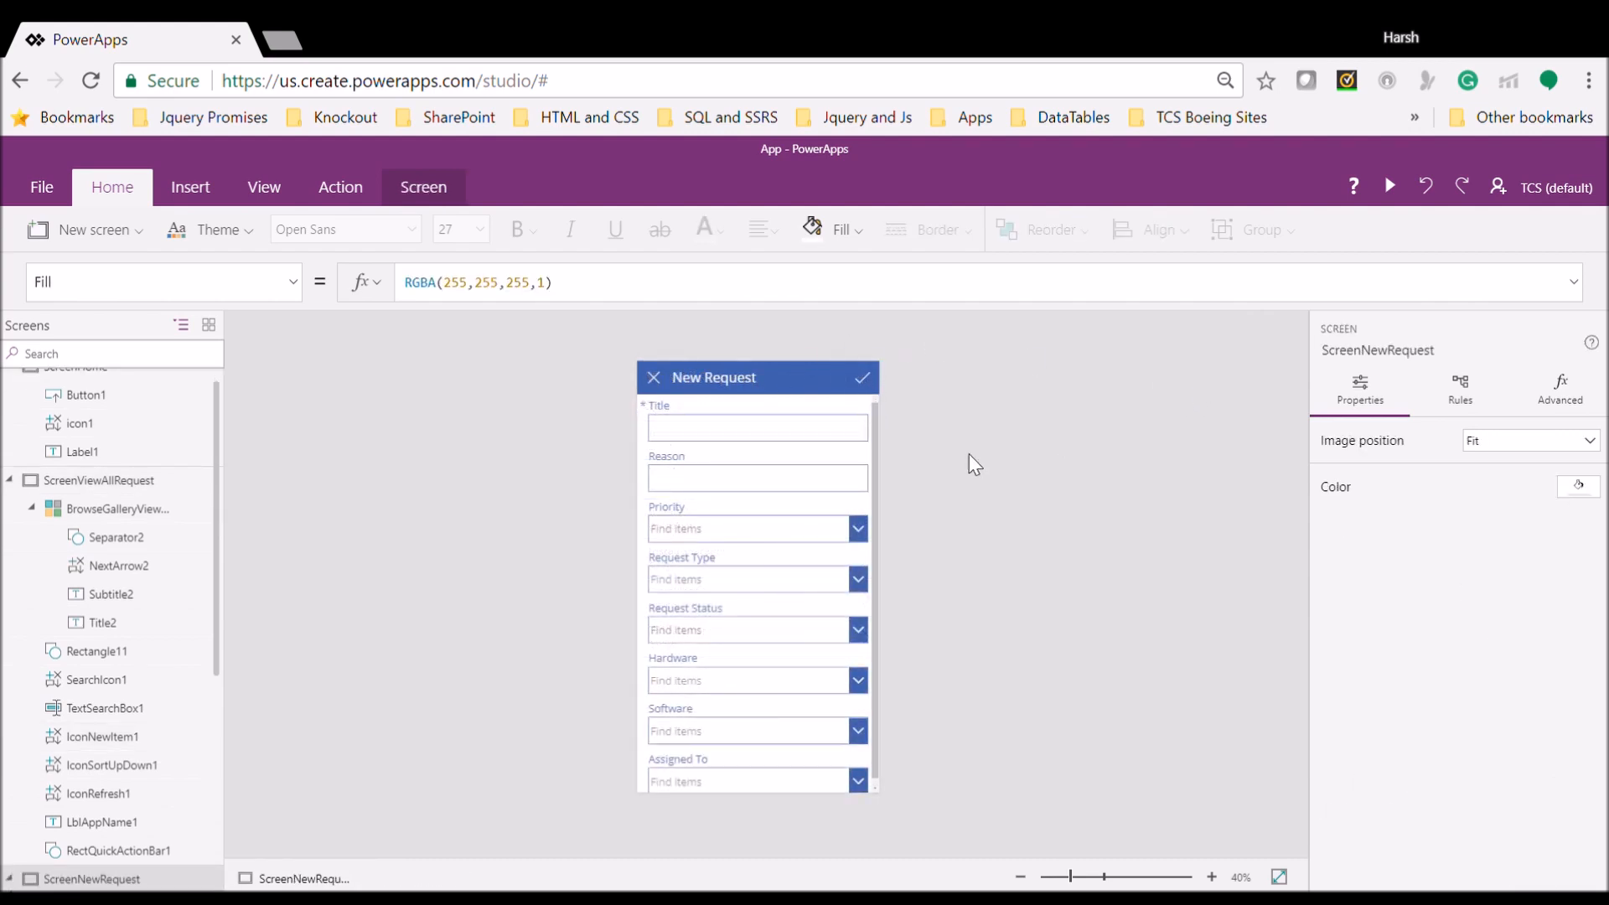
pyautogui.click(875, 476)
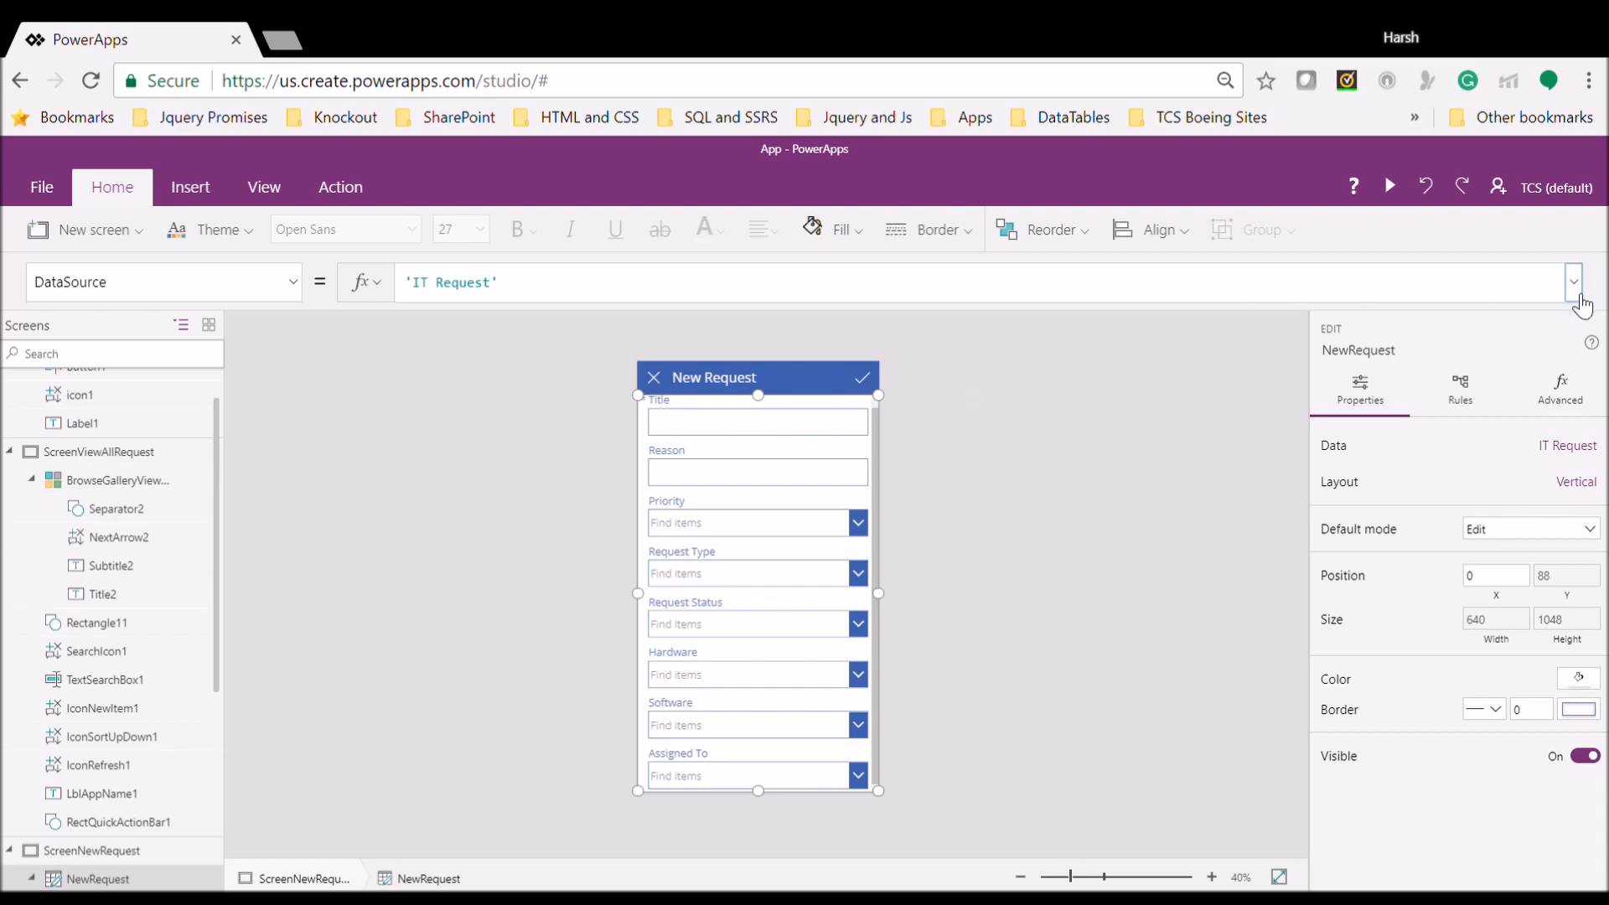
# Enlarge the formula editor for the New Request checkmark icon and replace its OnSelect formula with the start of a Patch call on 'IT Request'
pyautogui.click(879, 385)
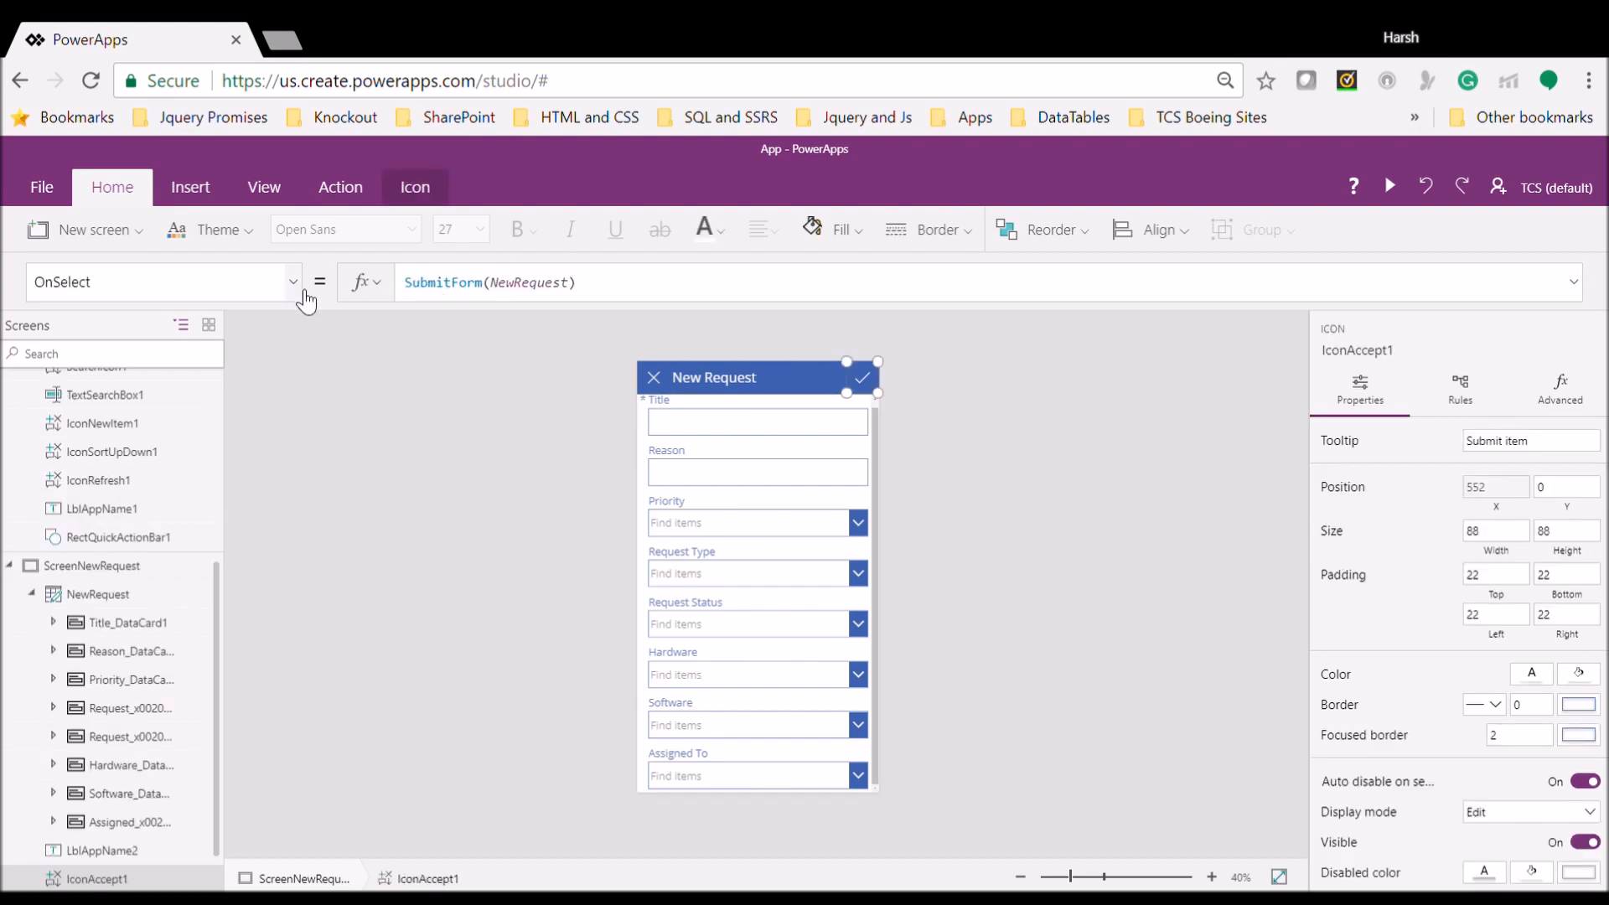
pyautogui.click(468, 308)
pyautogui.hotkey('ctrl', 'a')
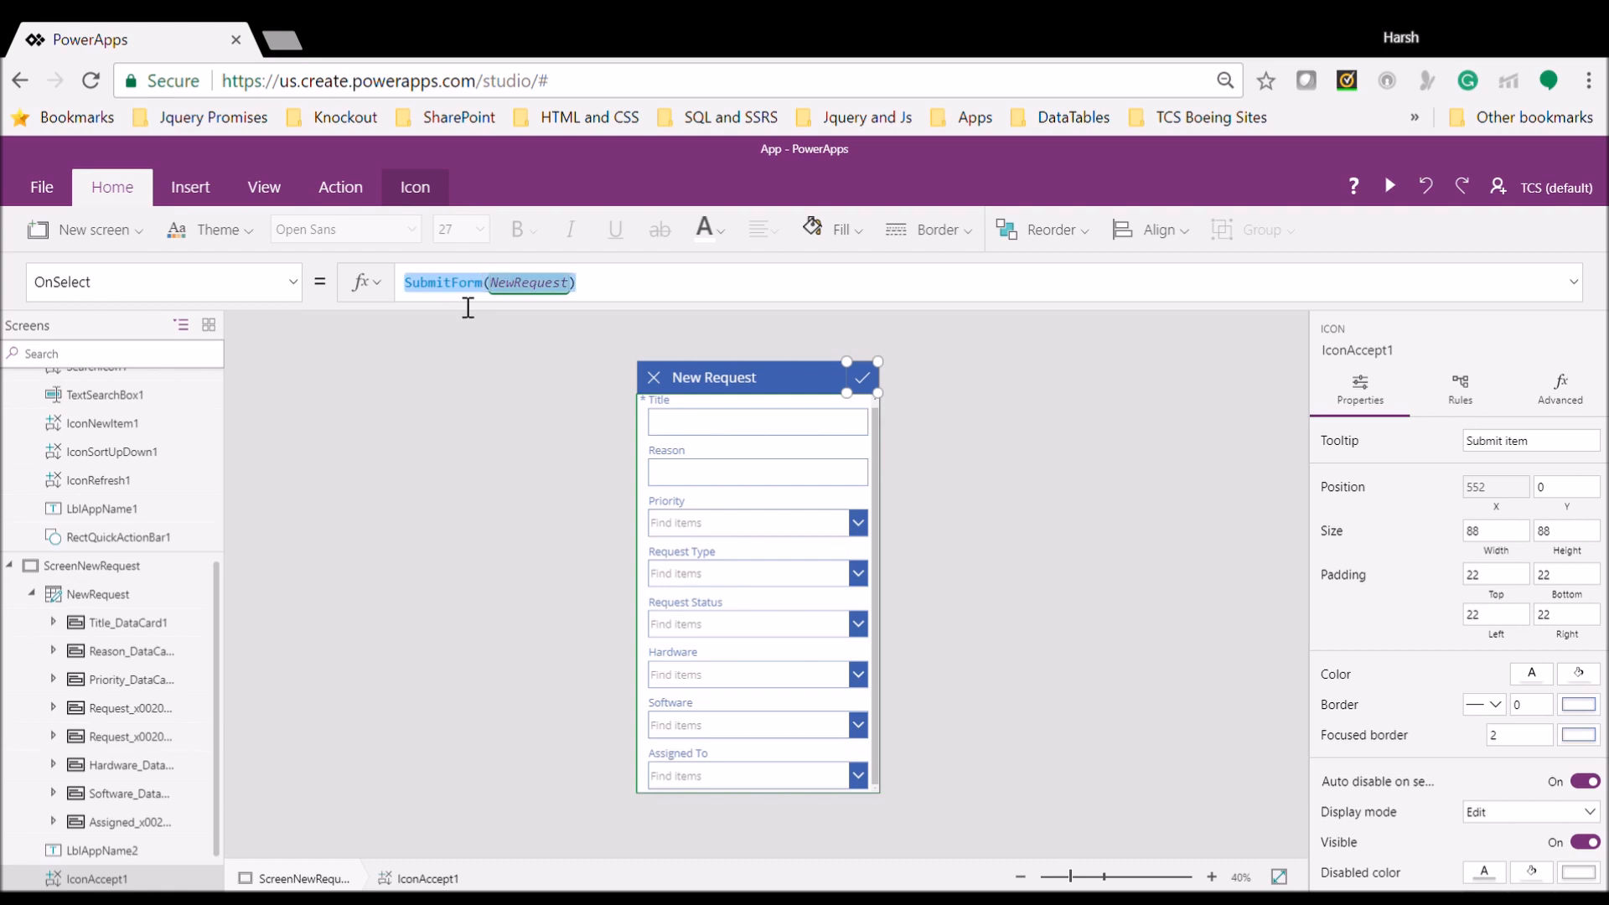
pyautogui.click(511, 320)
pyautogui.moveTo(510, 319); pyautogui.dragTo(514, 528)
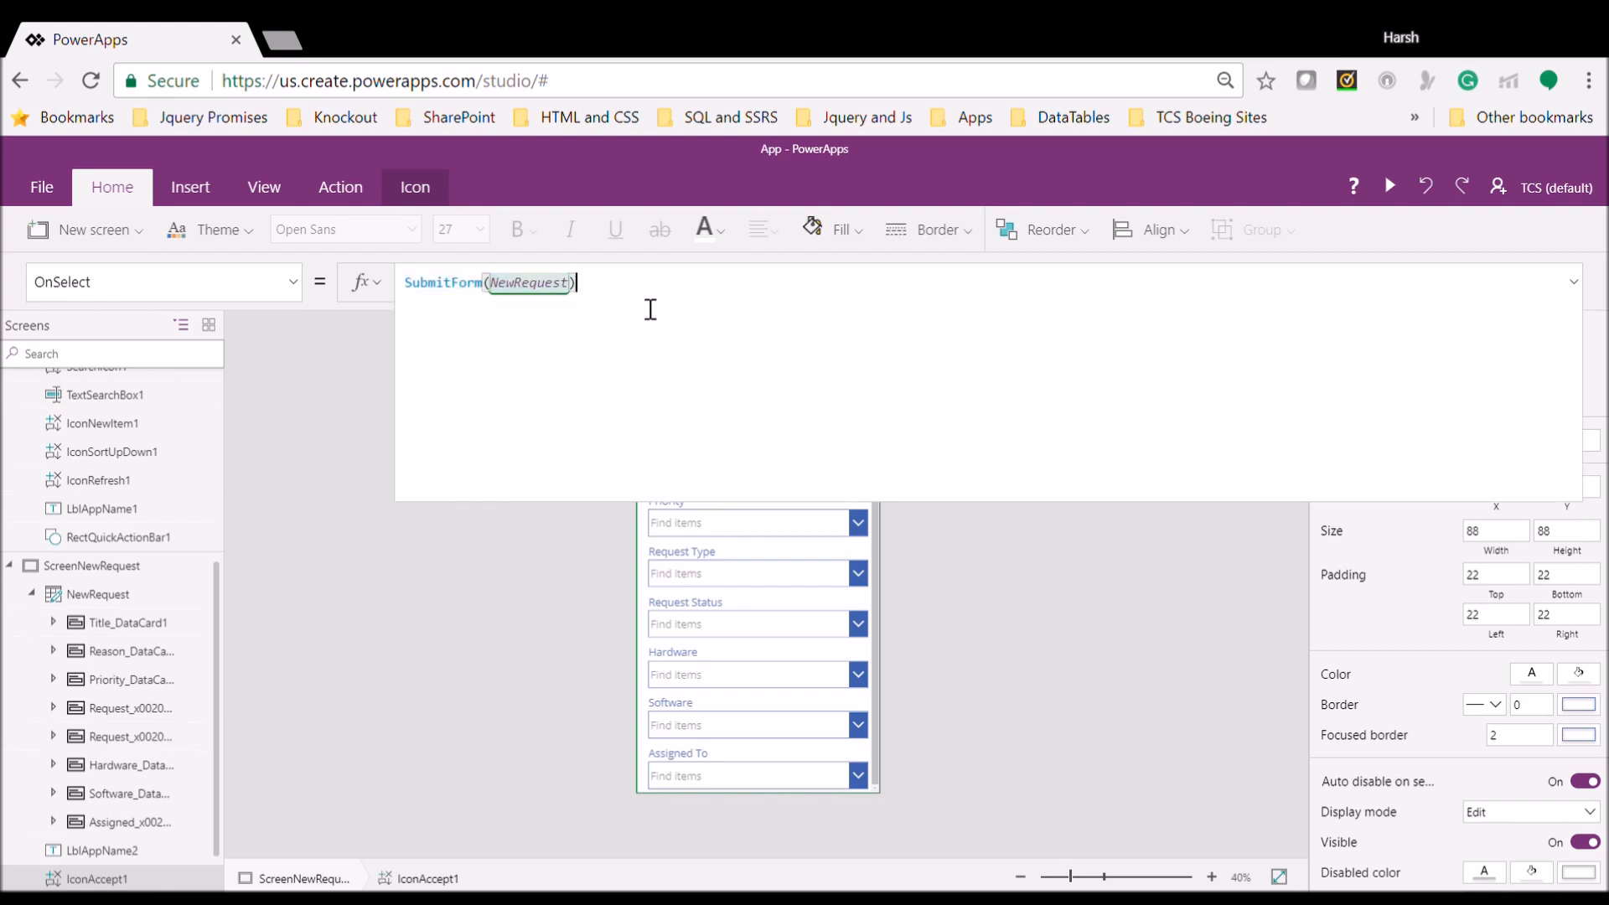
pyautogui.moveTo(620, 301); pyautogui.dragTo(395, 305)
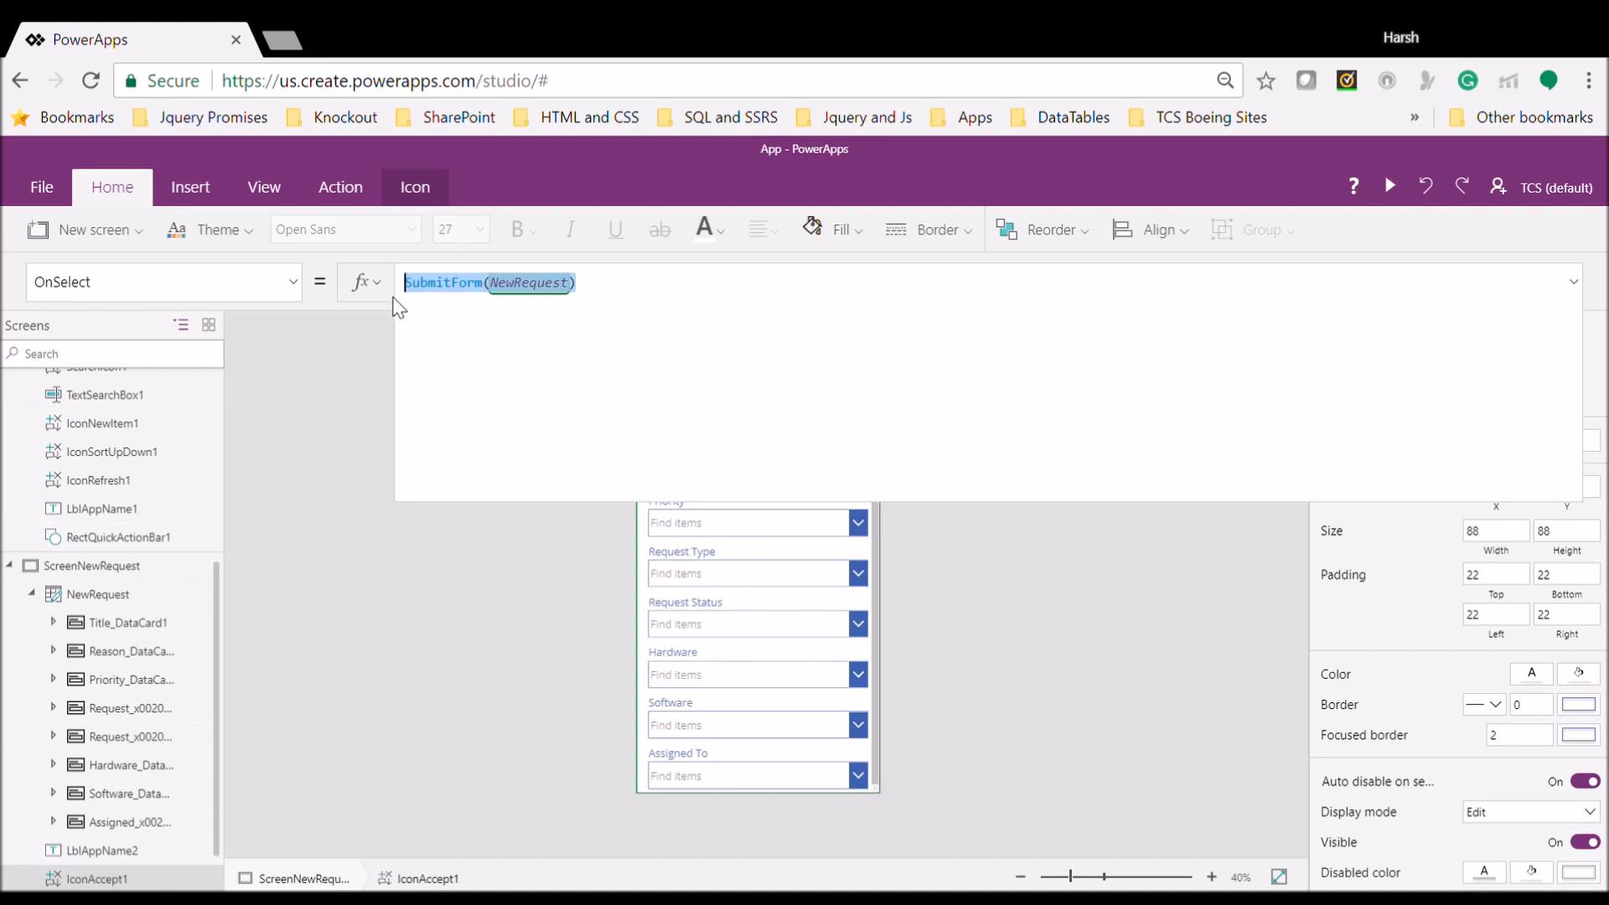
pyautogui.write('Patch(')
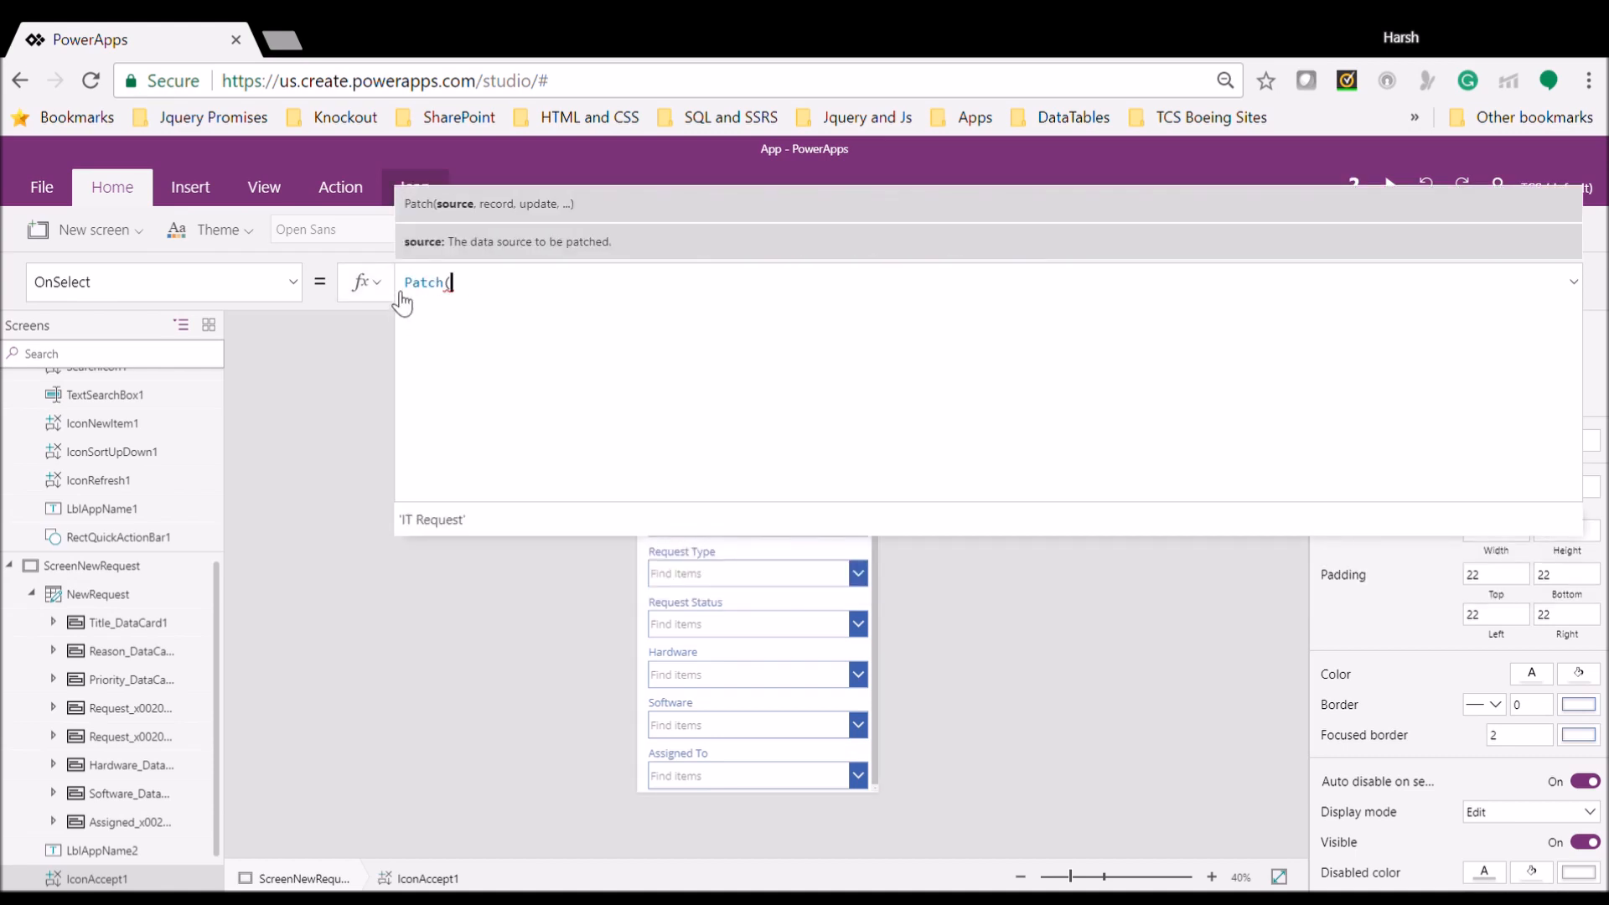
pyautogui.write("'IT Request'")
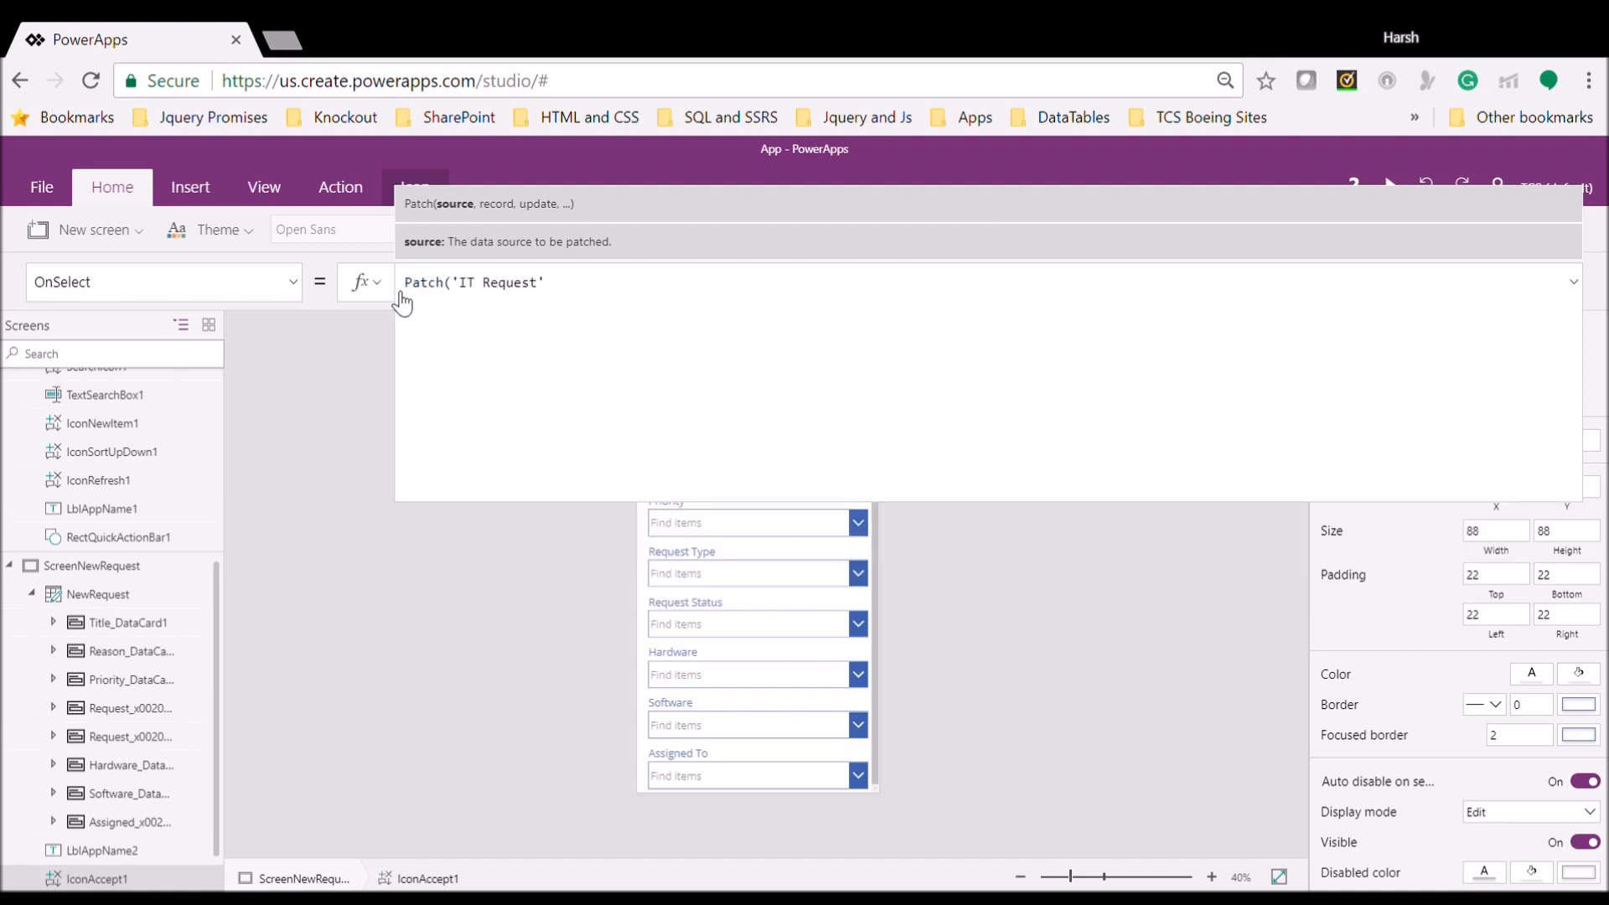
pyautogui.write(',')
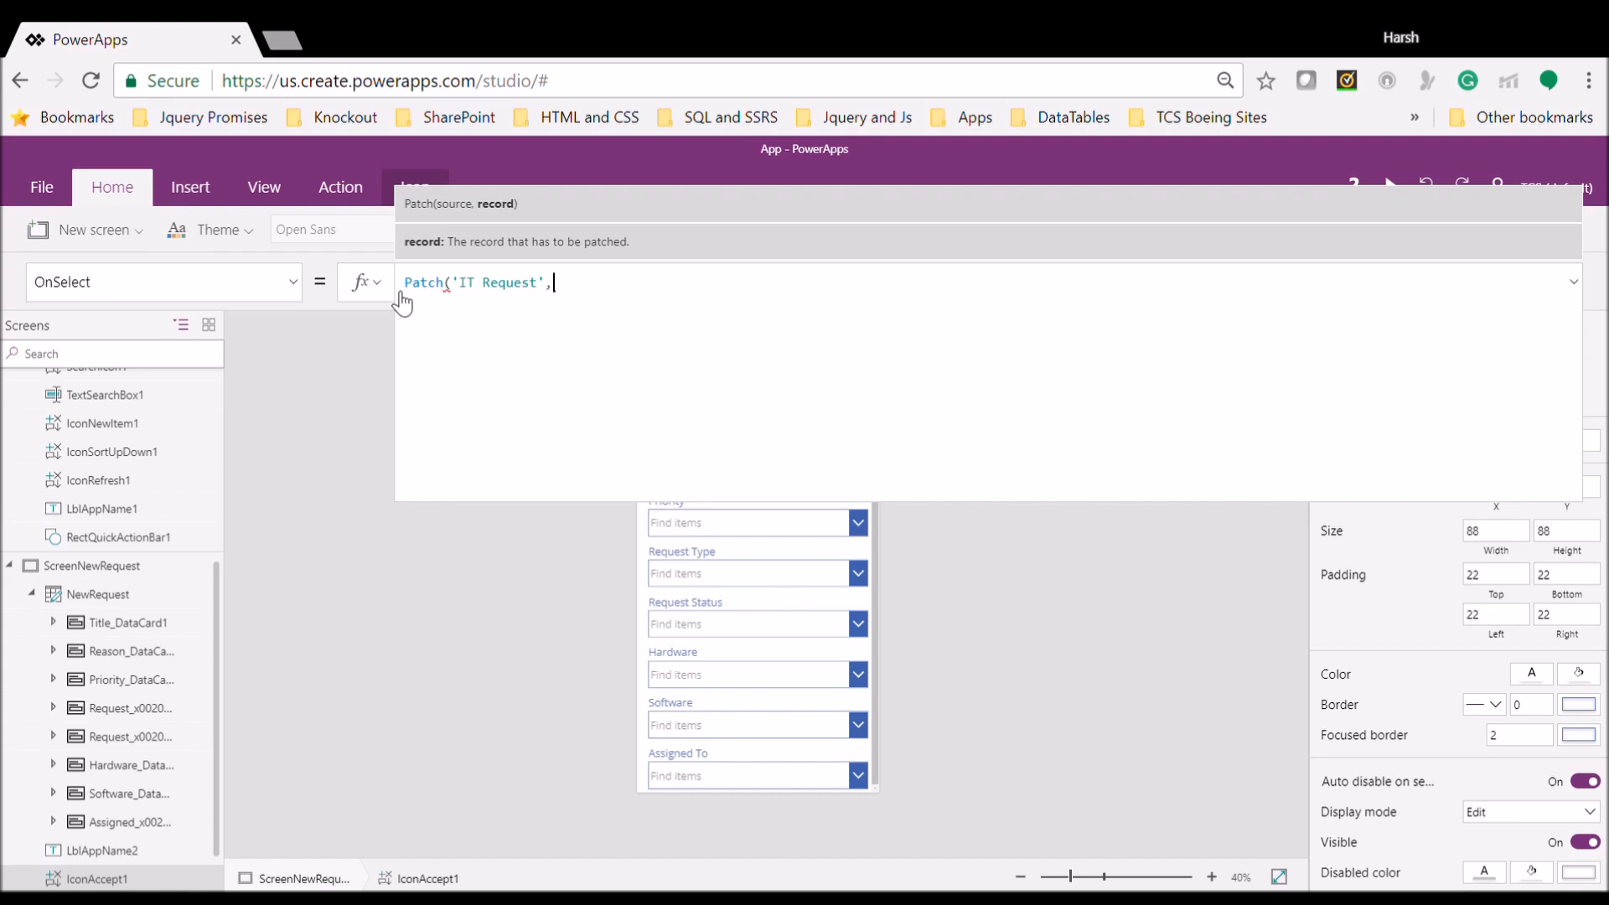
# Add Defaults('IT Request') as the record argument of the Patch call
pyautogui.write('def')
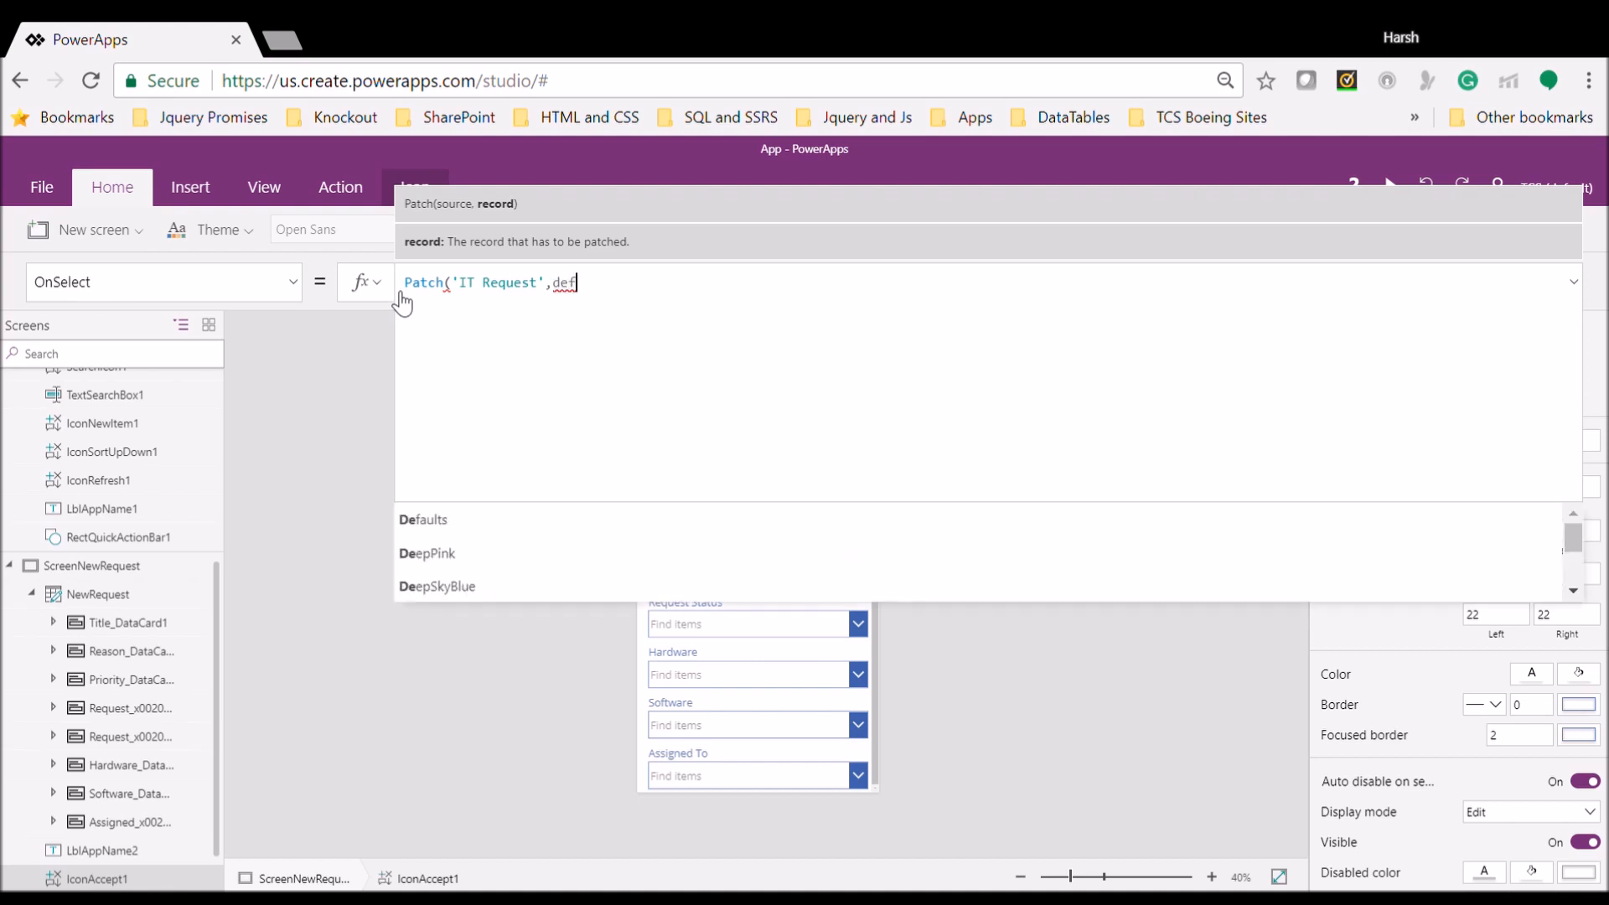
pyautogui.press('Tab')
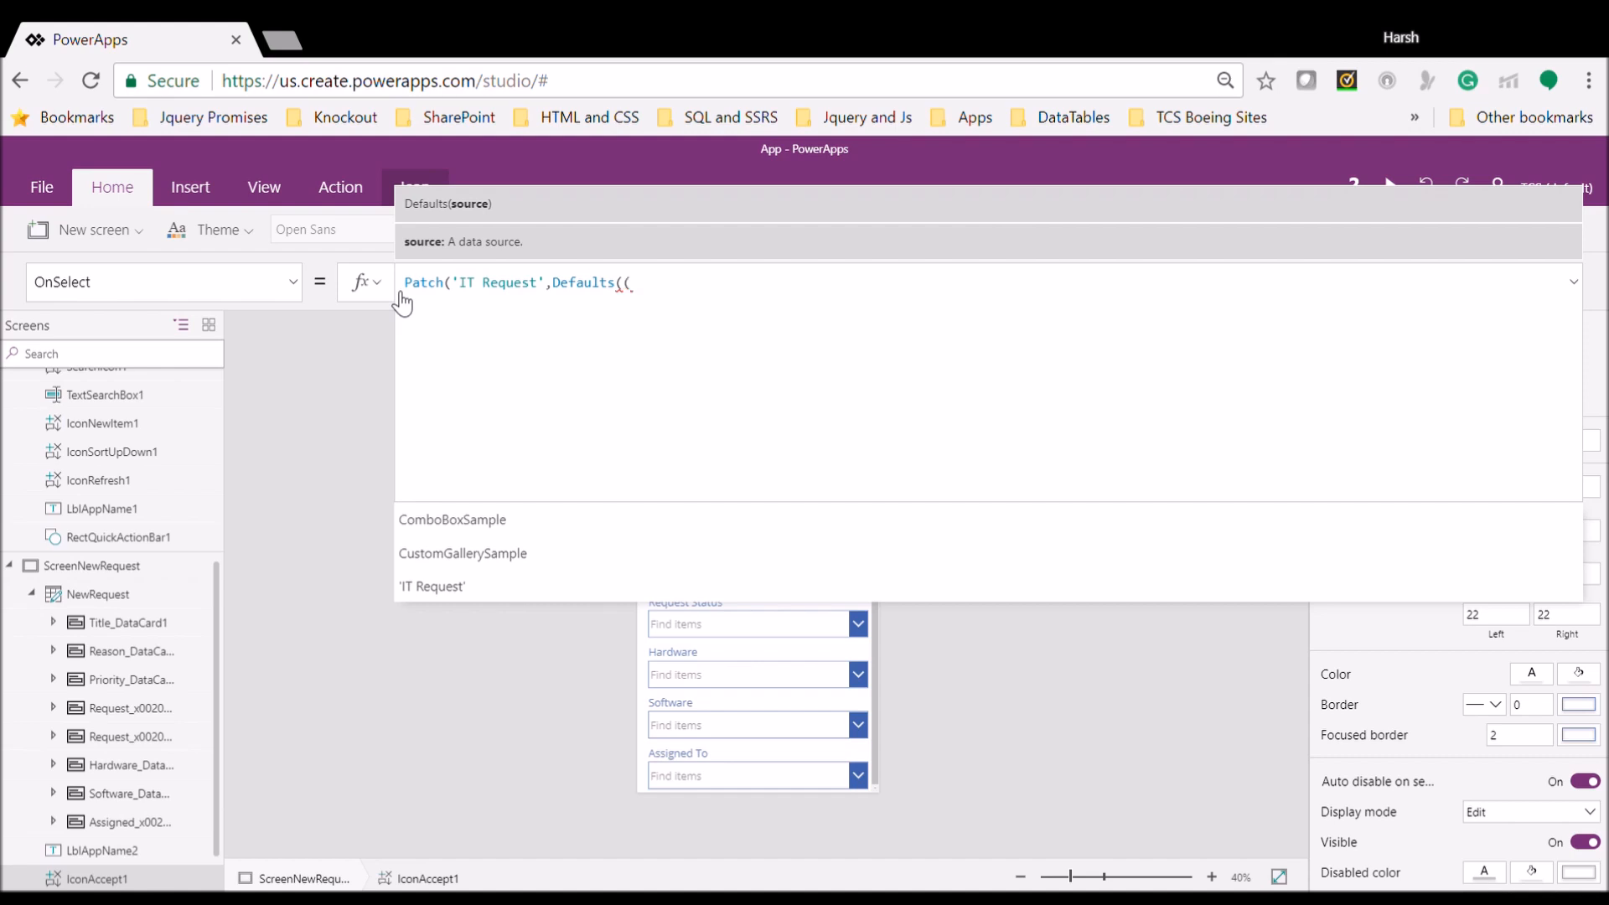
pyautogui.press('Down')
pyautogui.press('Down')
pyautogui.press('Down')
pyautogui.press('Tab')
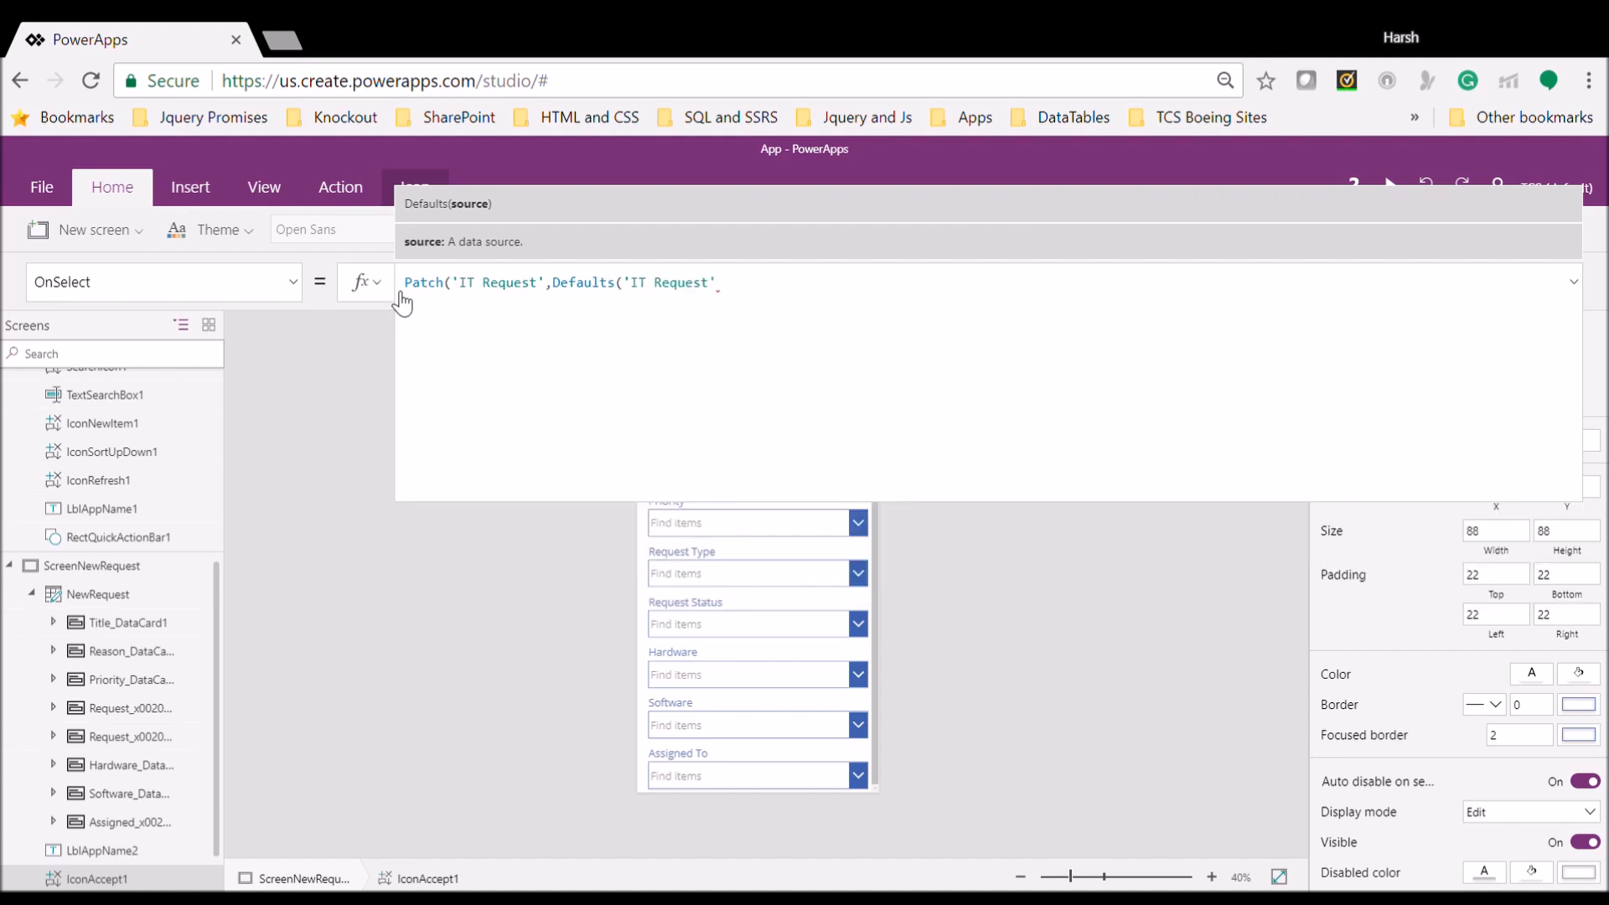
pyautogui.write(')')
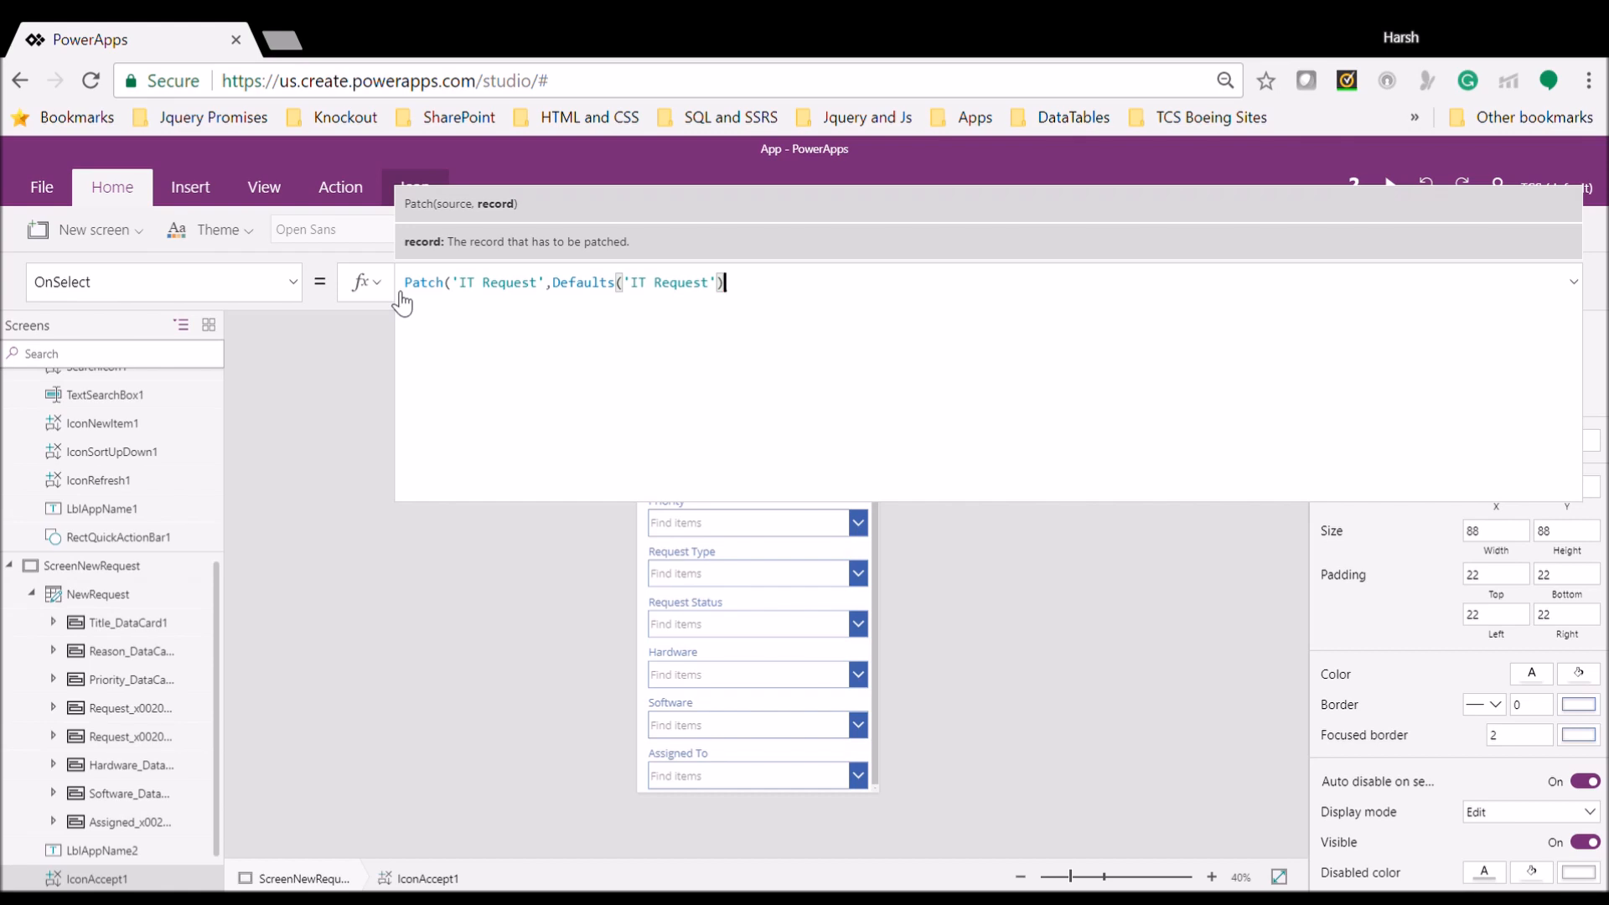
pyautogui.write(',')
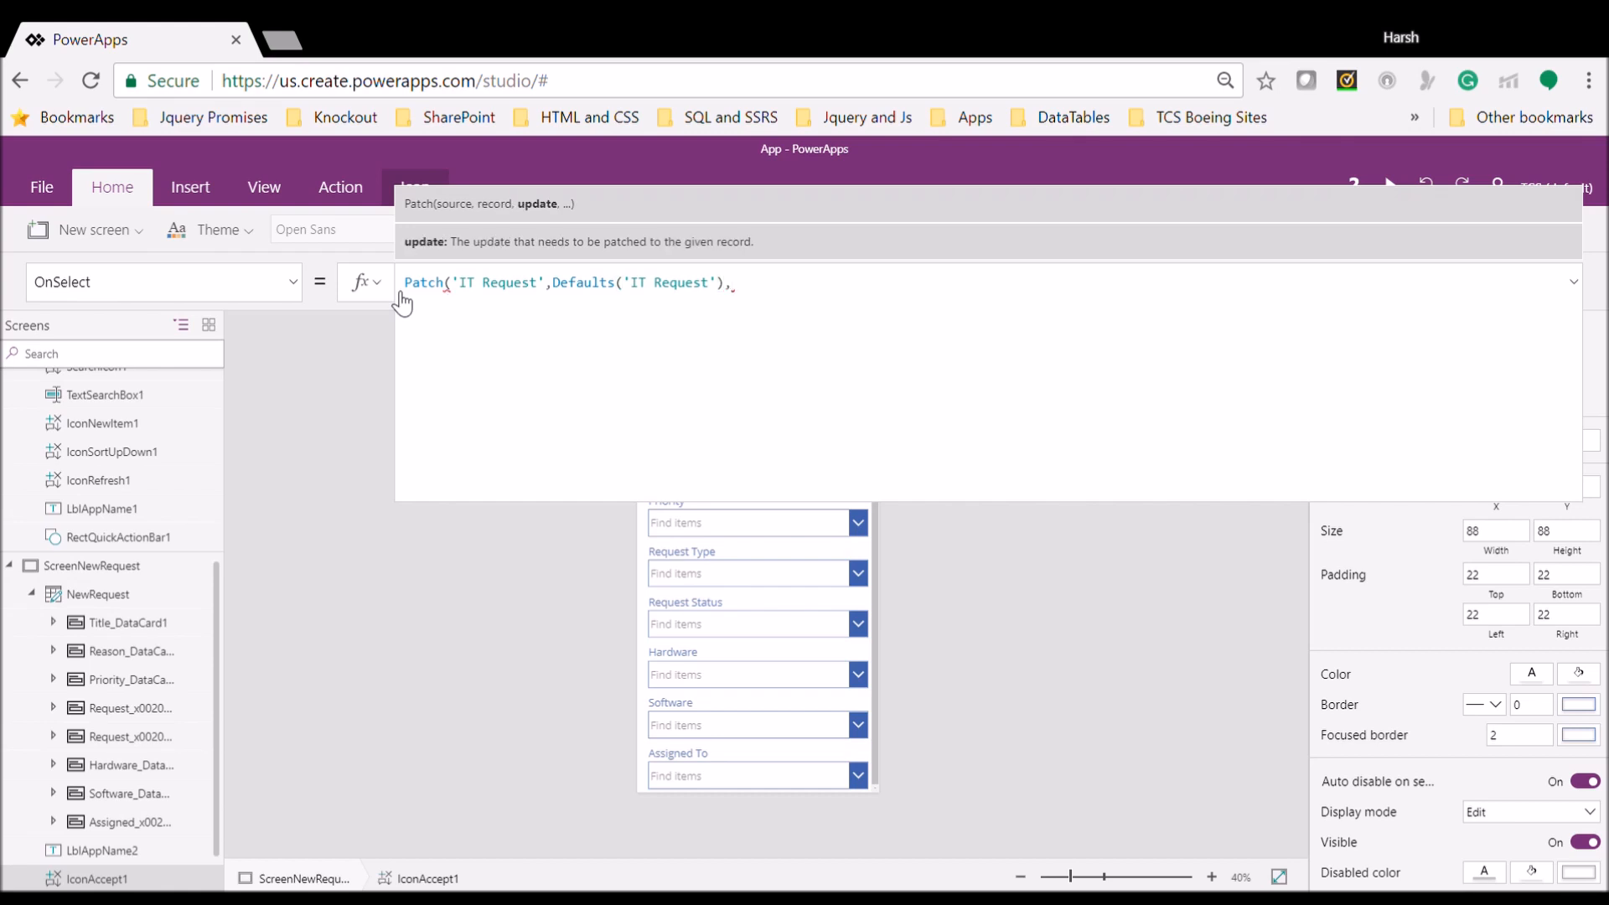
# Close the Patch call with an empty update record {}, split over several lines to hold its fields
pyautogui.write('{})')
pyautogui.press('Left')
pyautogui.press('Return')
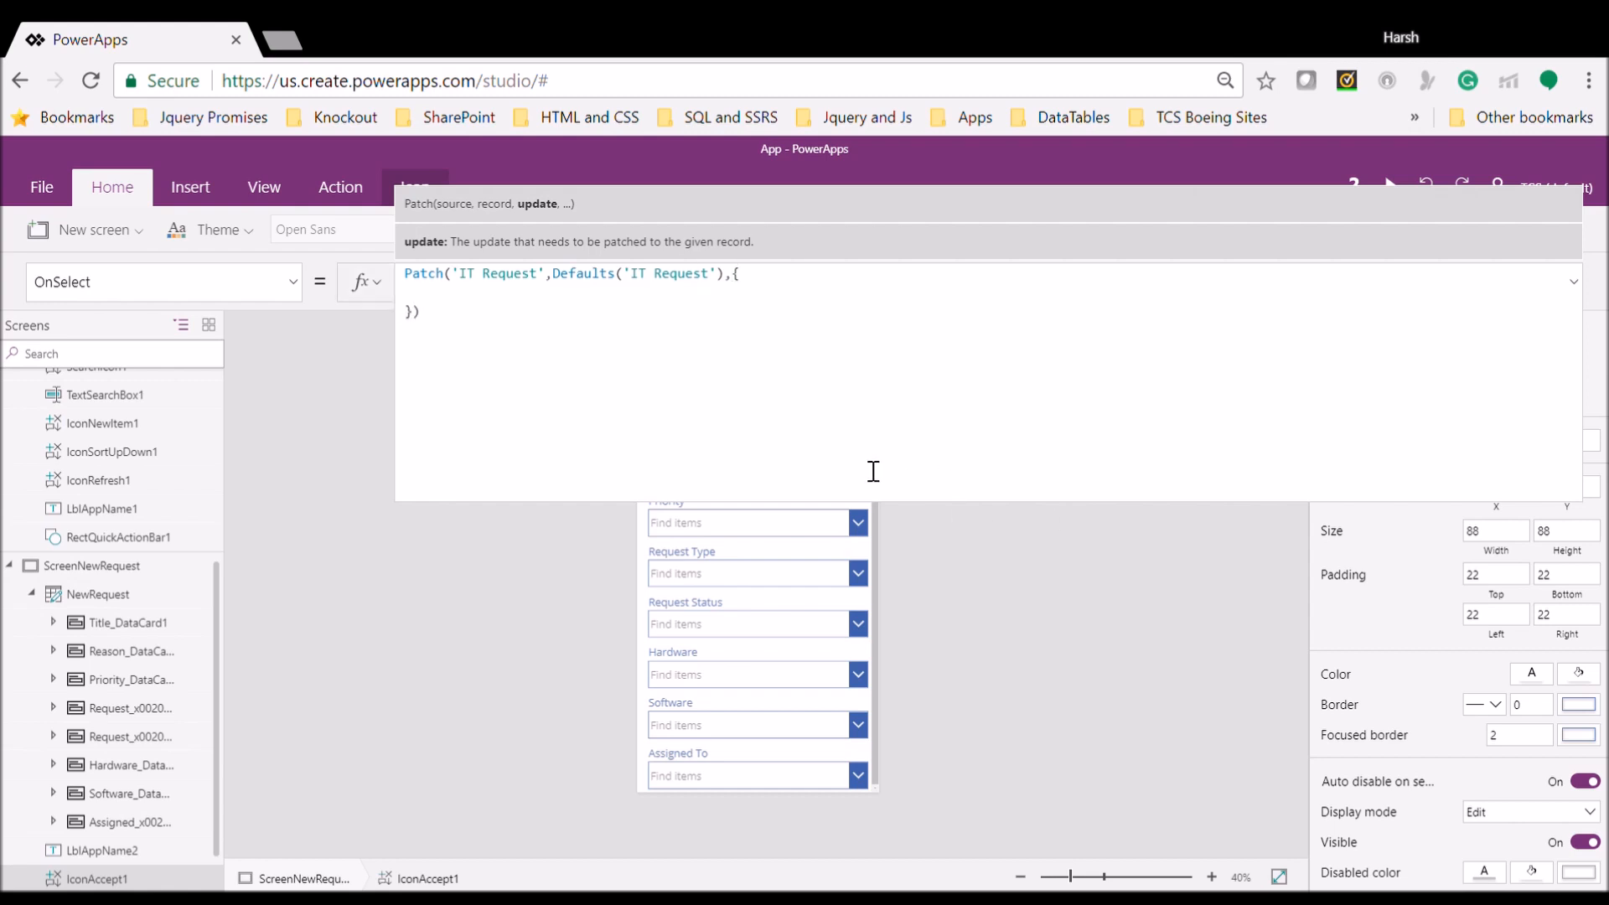
pyautogui.write('Ti')
pyautogui.press('BackSpace')
pyautogui.press('BackSpace')
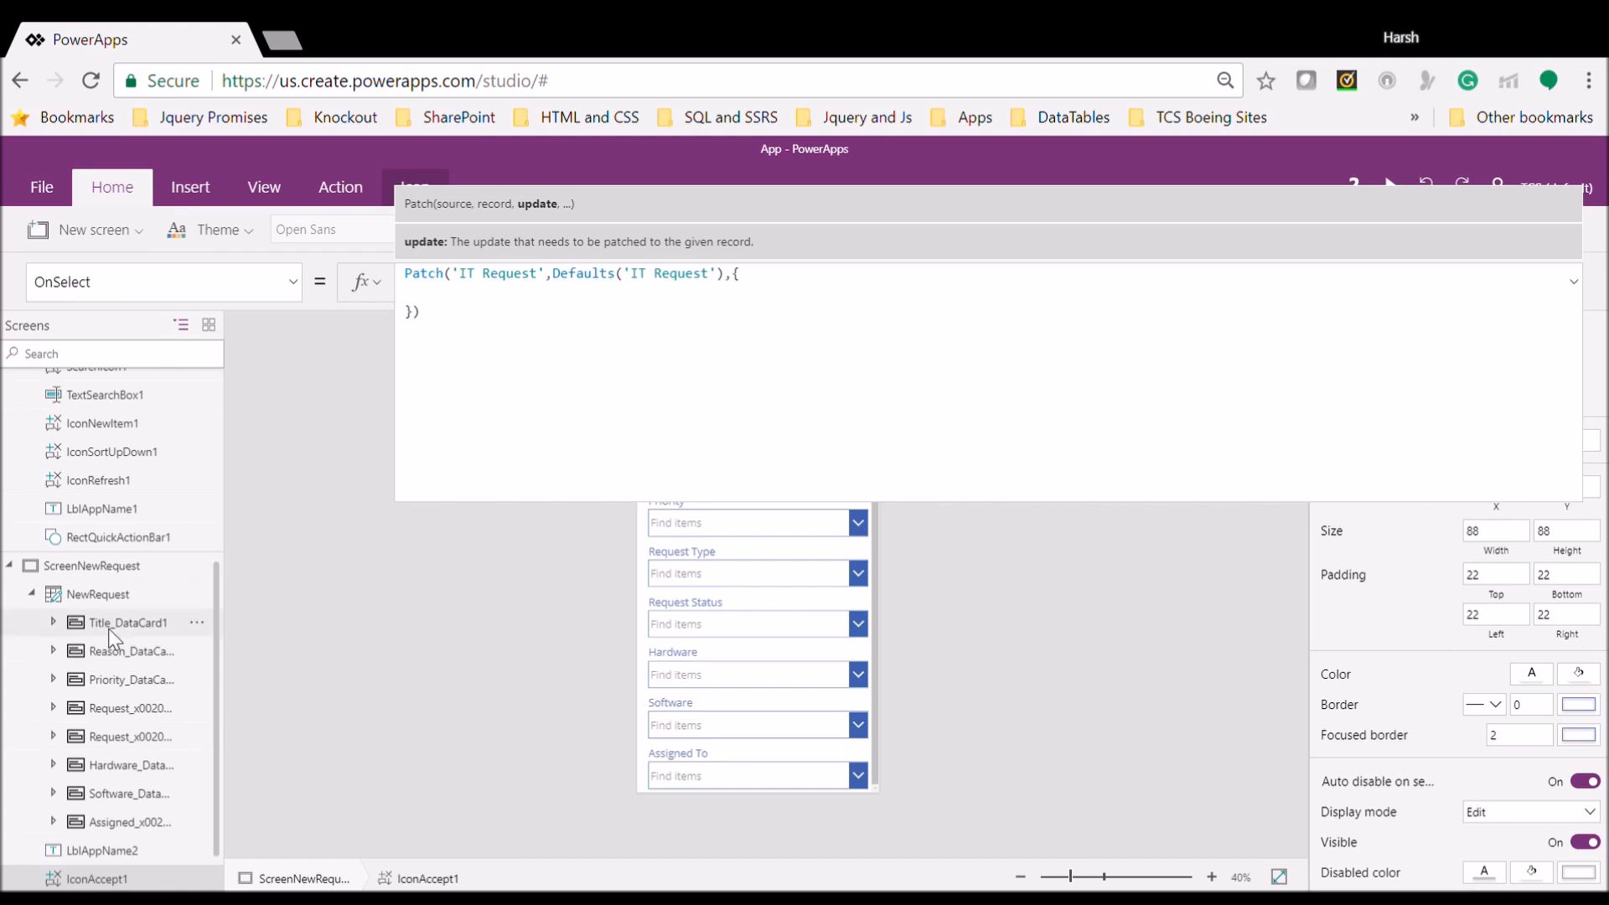
# Expand Title_DataCard1, widen the screen tree, and rename the card's text input DataCardValue1 to txtTitleNew
pyautogui.click(52, 622)
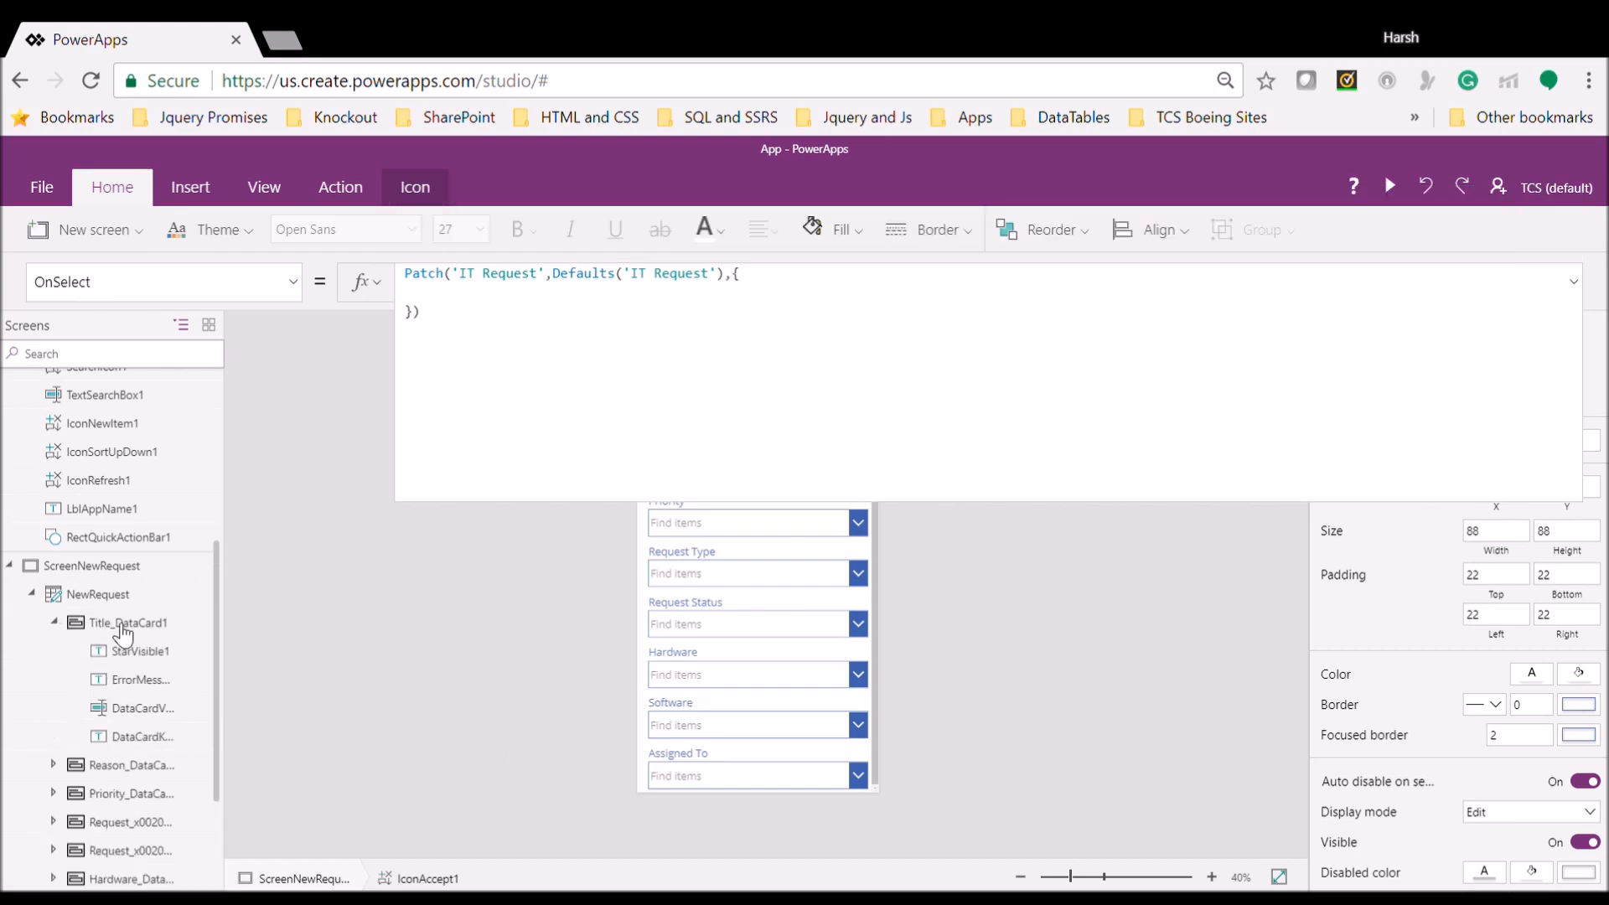
pyautogui.click(158, 708)
pyautogui.moveTo(240, 673); pyautogui.dragTo(277, 673)
pyautogui.doubleClick(166, 713)
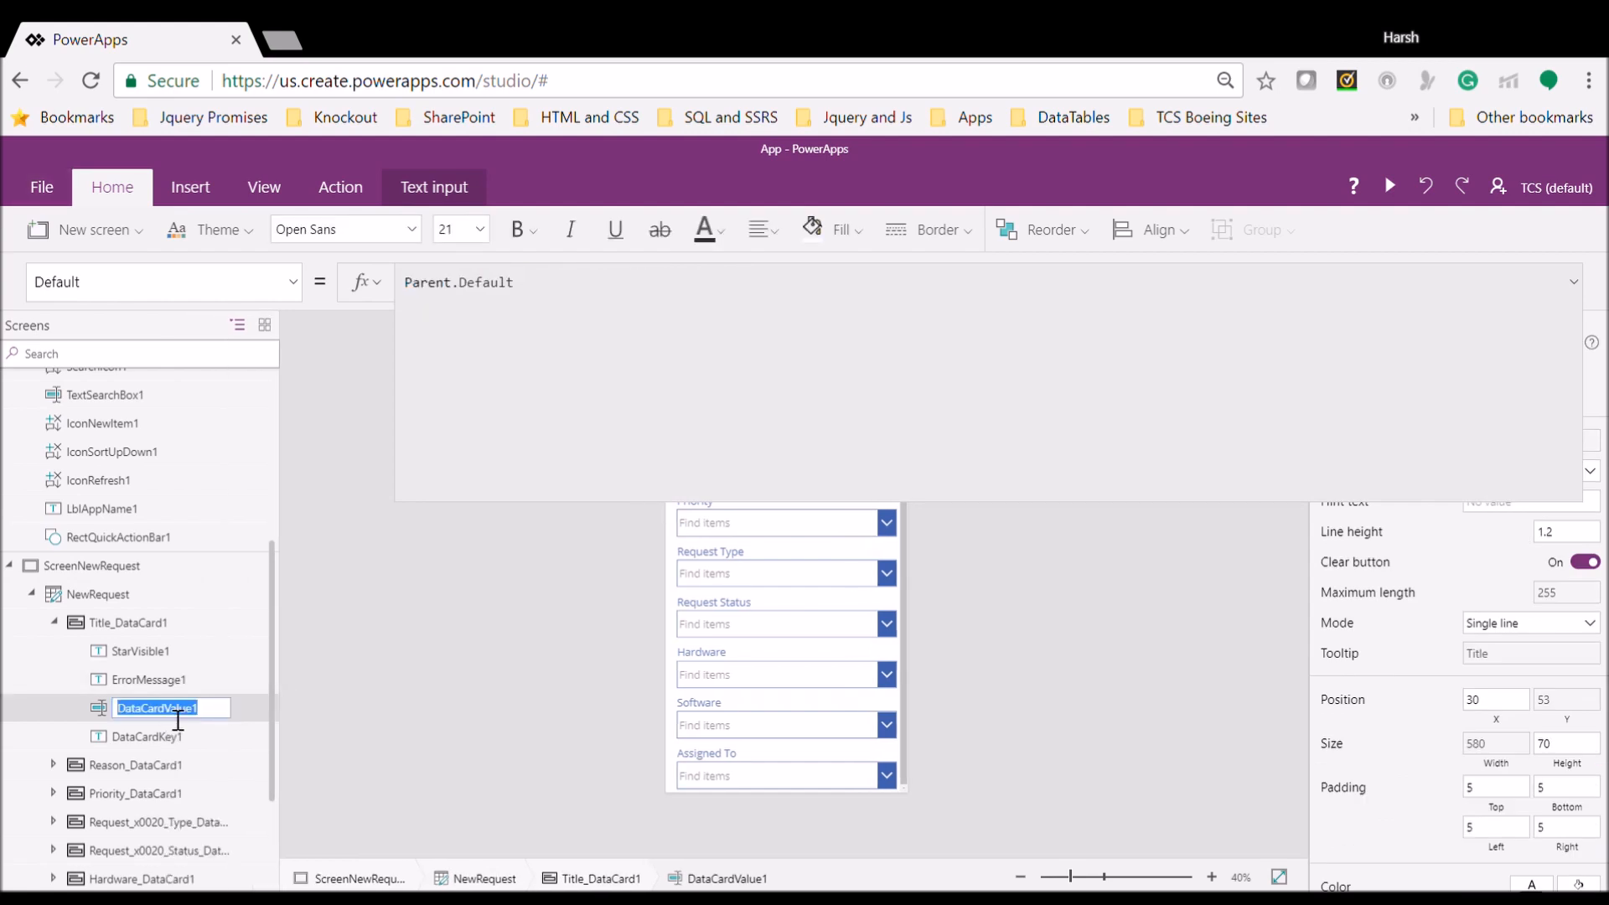
pyautogui.write('txtTitleNew')
pyautogui.press('Escape')
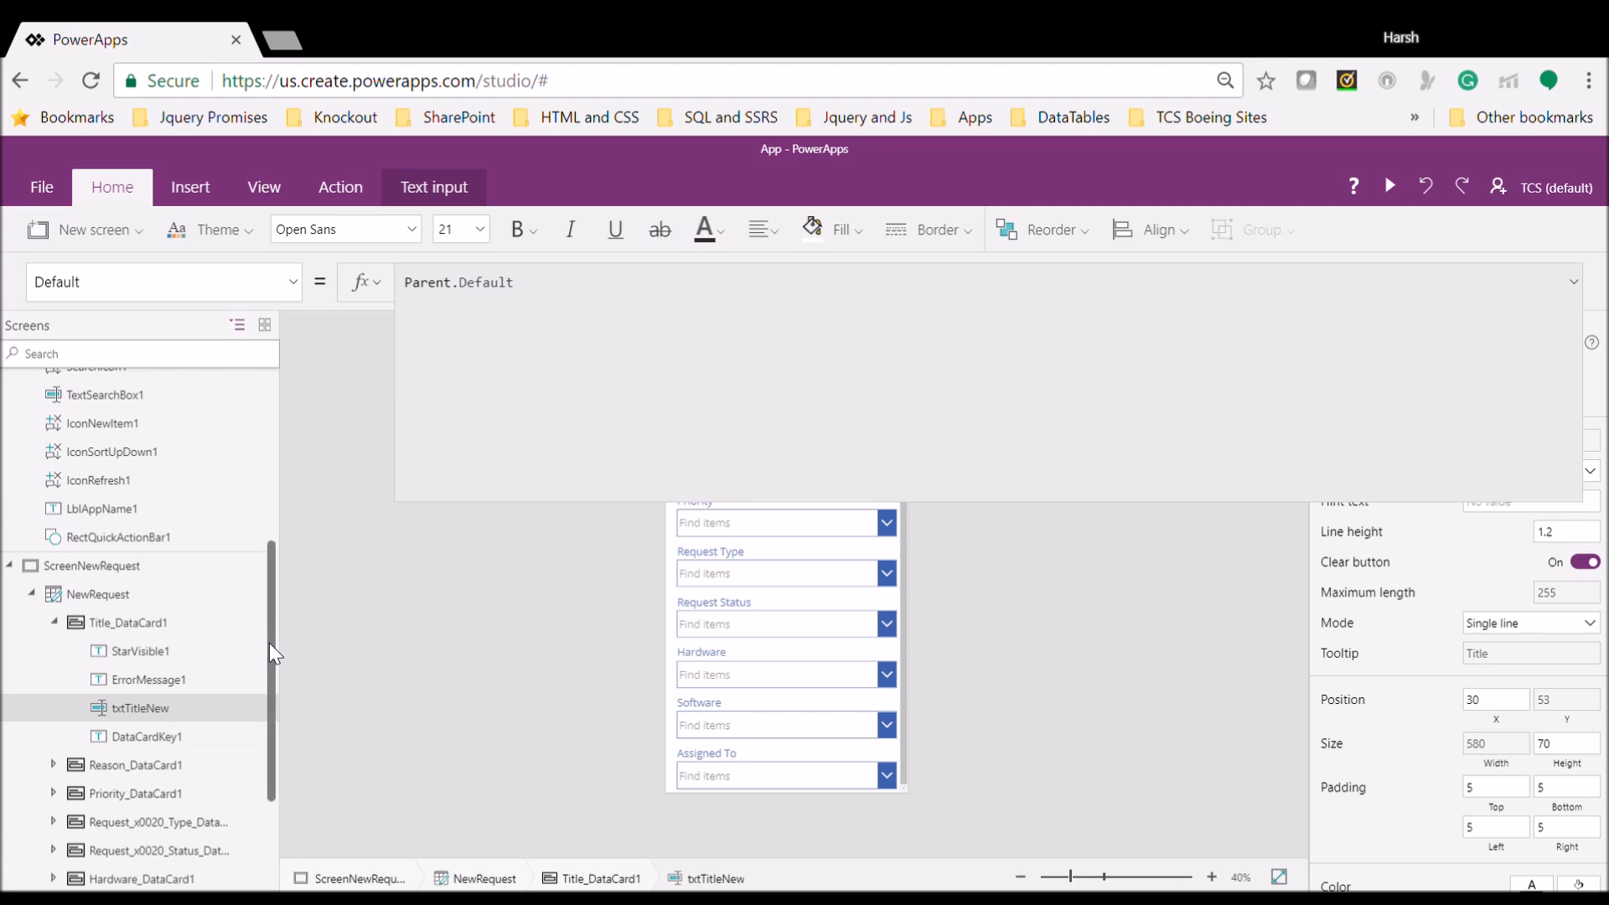
# Expand Reason_DataCard1 and rename its text input DataCardValue2 to txtReasonNew
pyautogui.moveTo(270, 647); pyautogui.dragTo(291, 720)
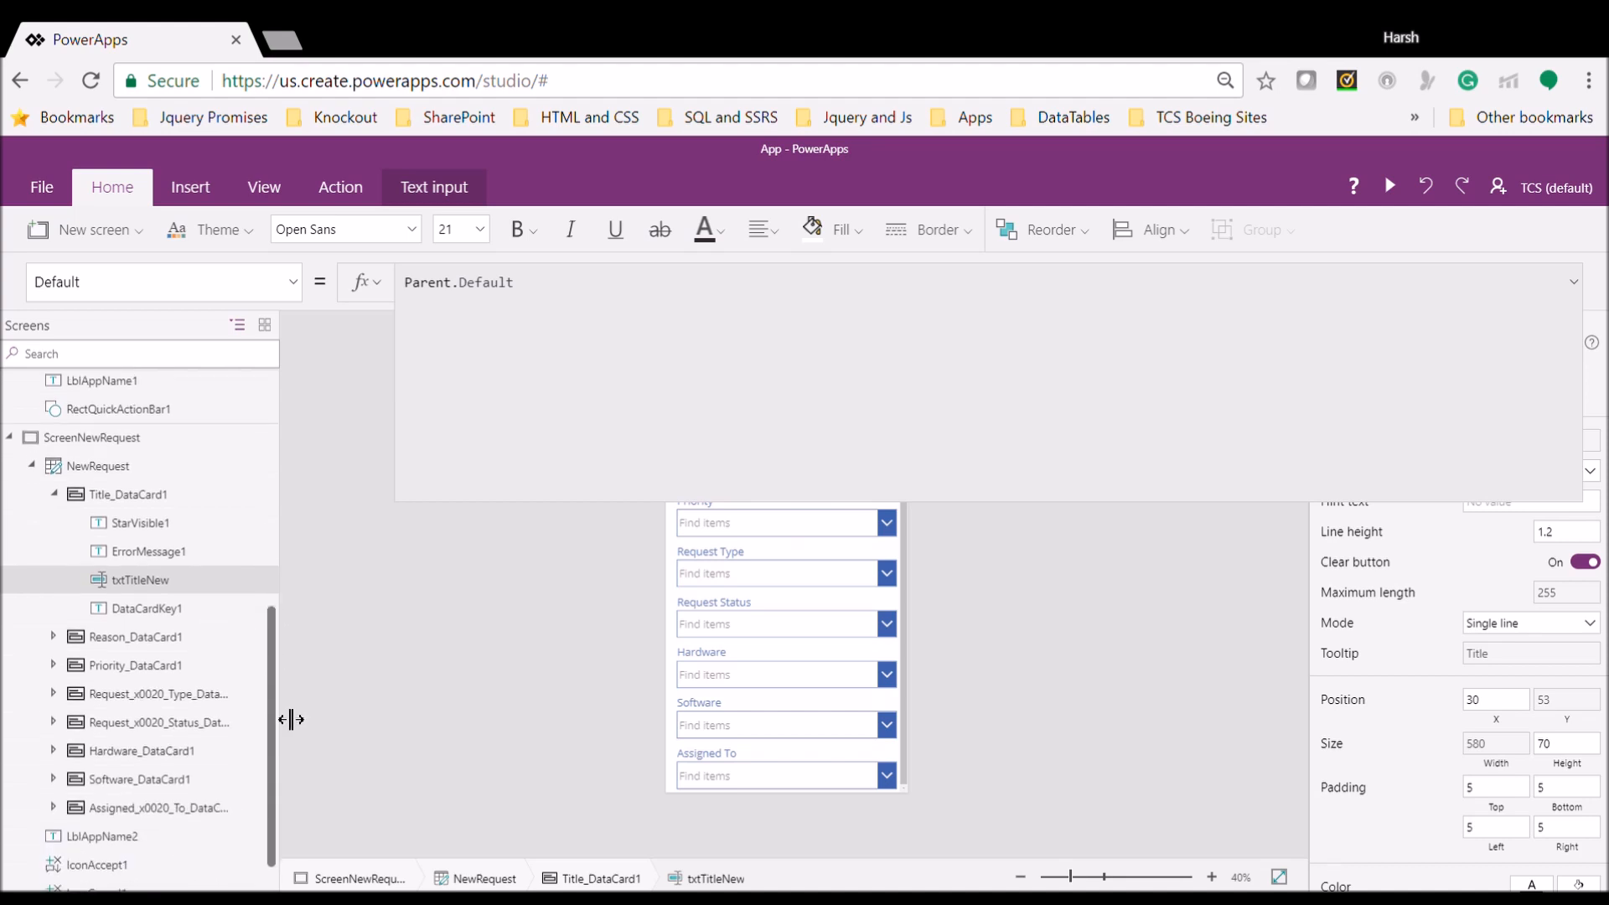
pyautogui.click(54, 637)
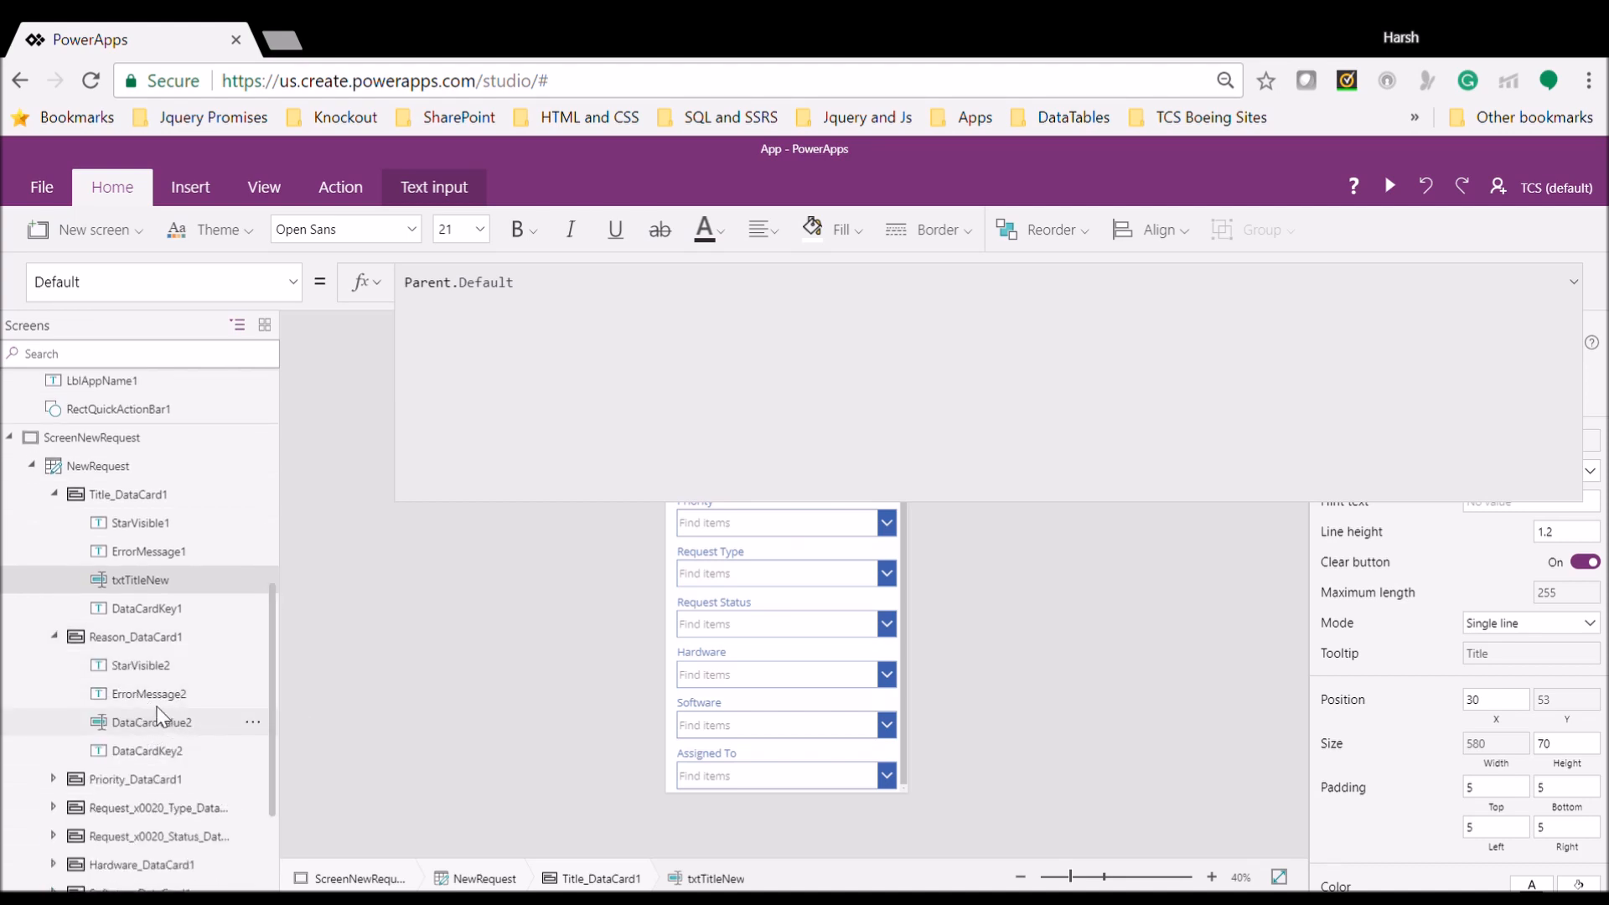
pyautogui.click(144, 729)
pyautogui.doubleClick(167, 740)
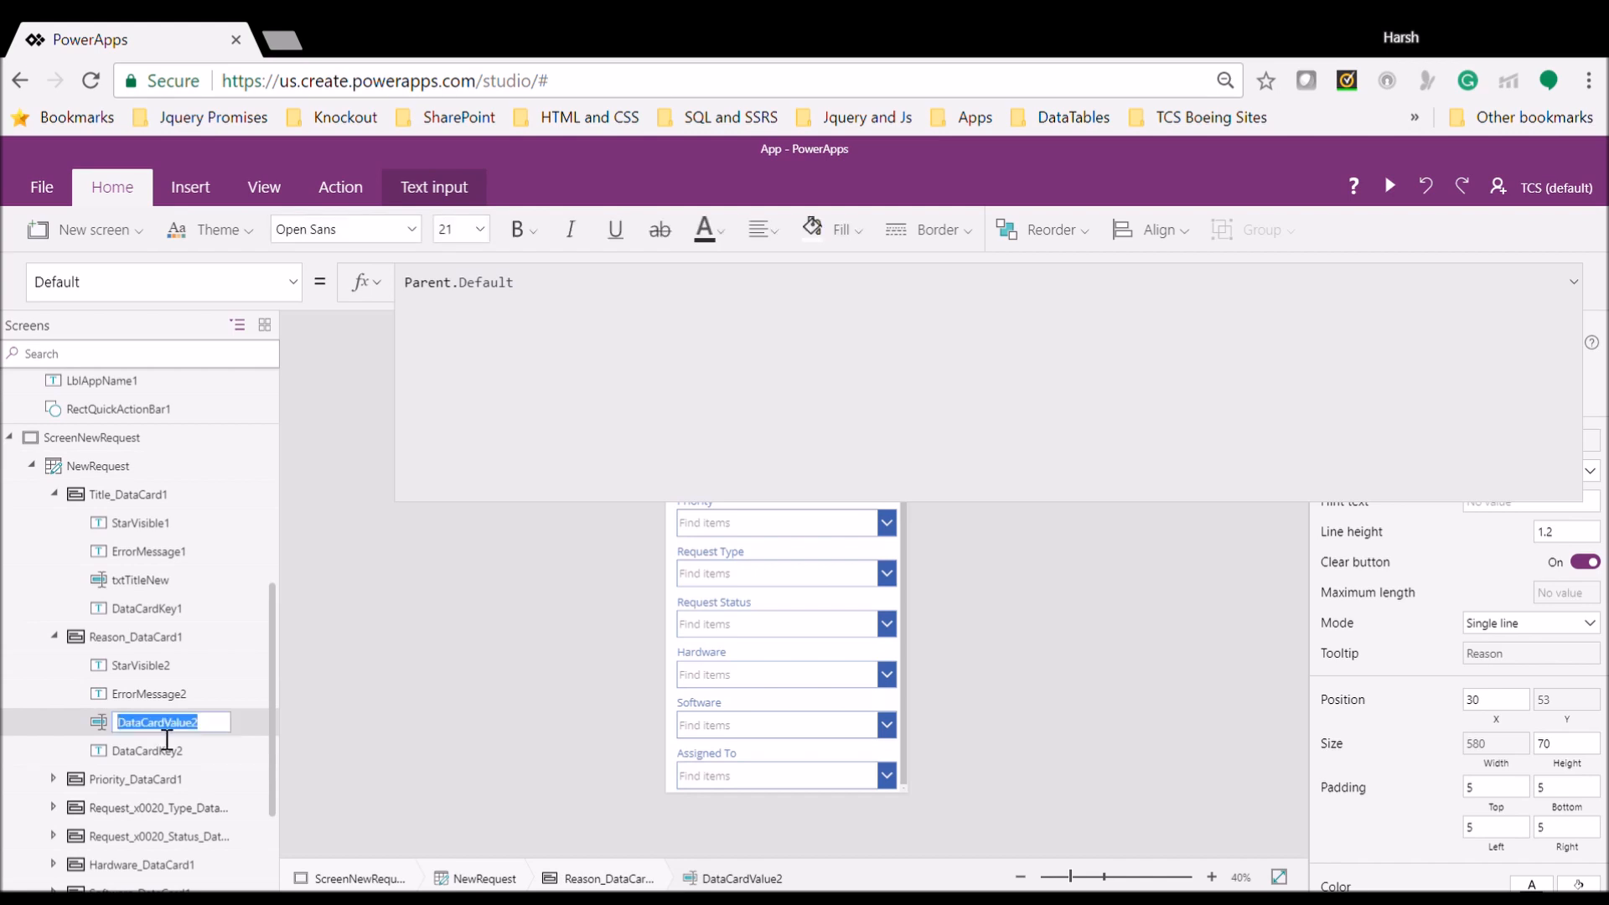
pyautogui.write('txtReasonNEw')
pyautogui.press('Escape')
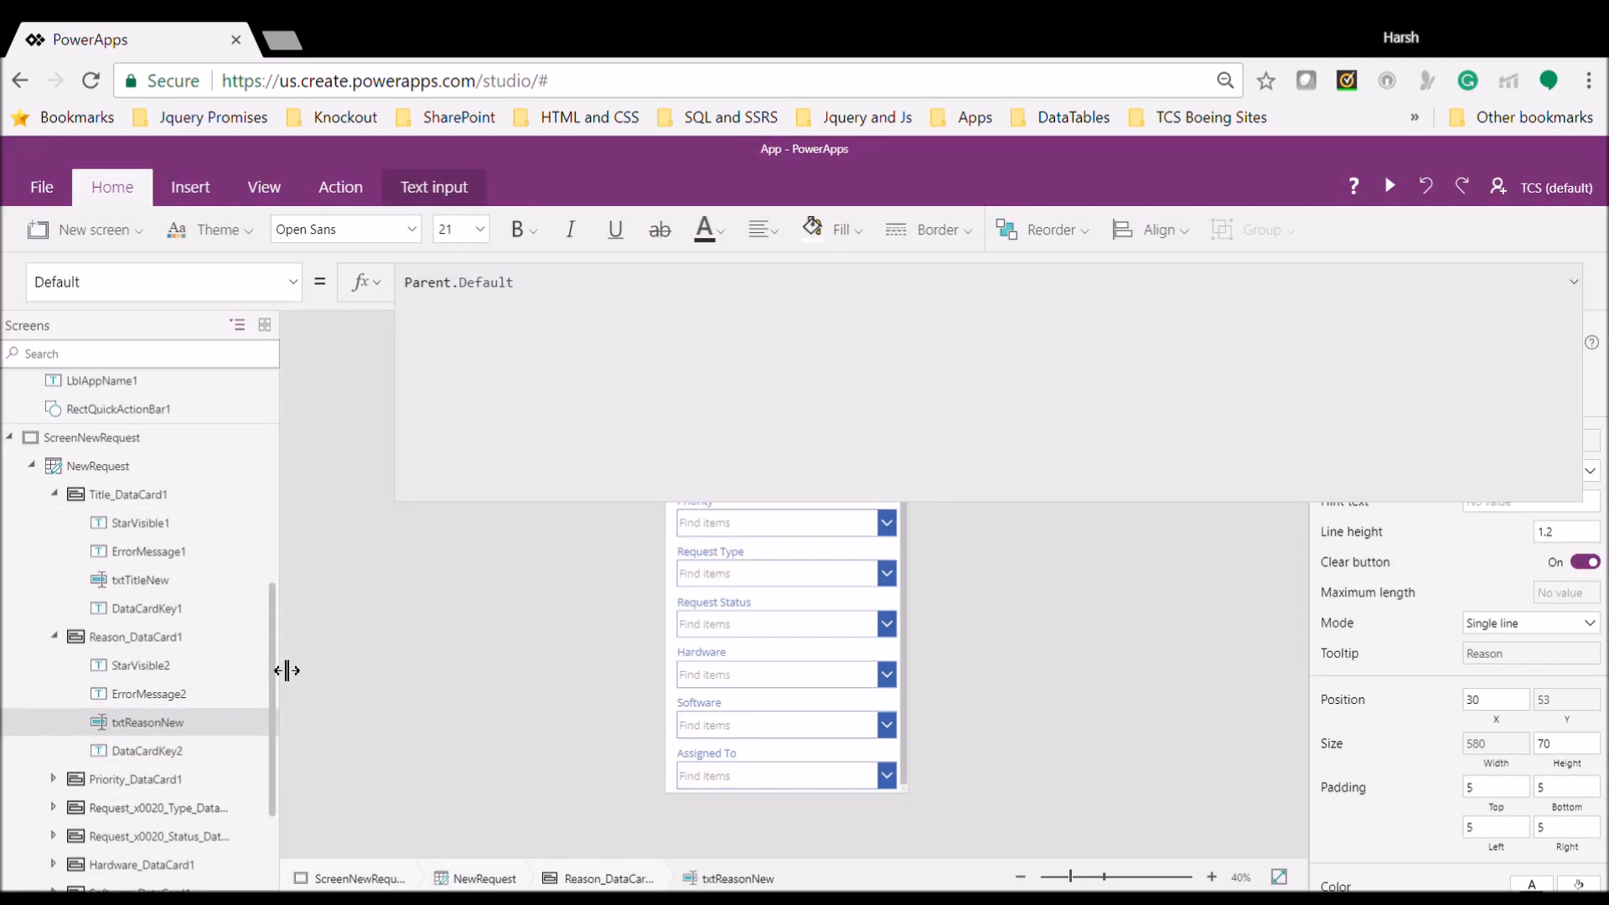
# Expand Priority_DataCard1 and rename its combo box DataCardValue3 to ddlPriorityNew
pyautogui.scroll(-1, 276, 740)
pyautogui.scroll(-3, 278, 740)
pyautogui.click(53, 622)
pyautogui.click(170, 709)
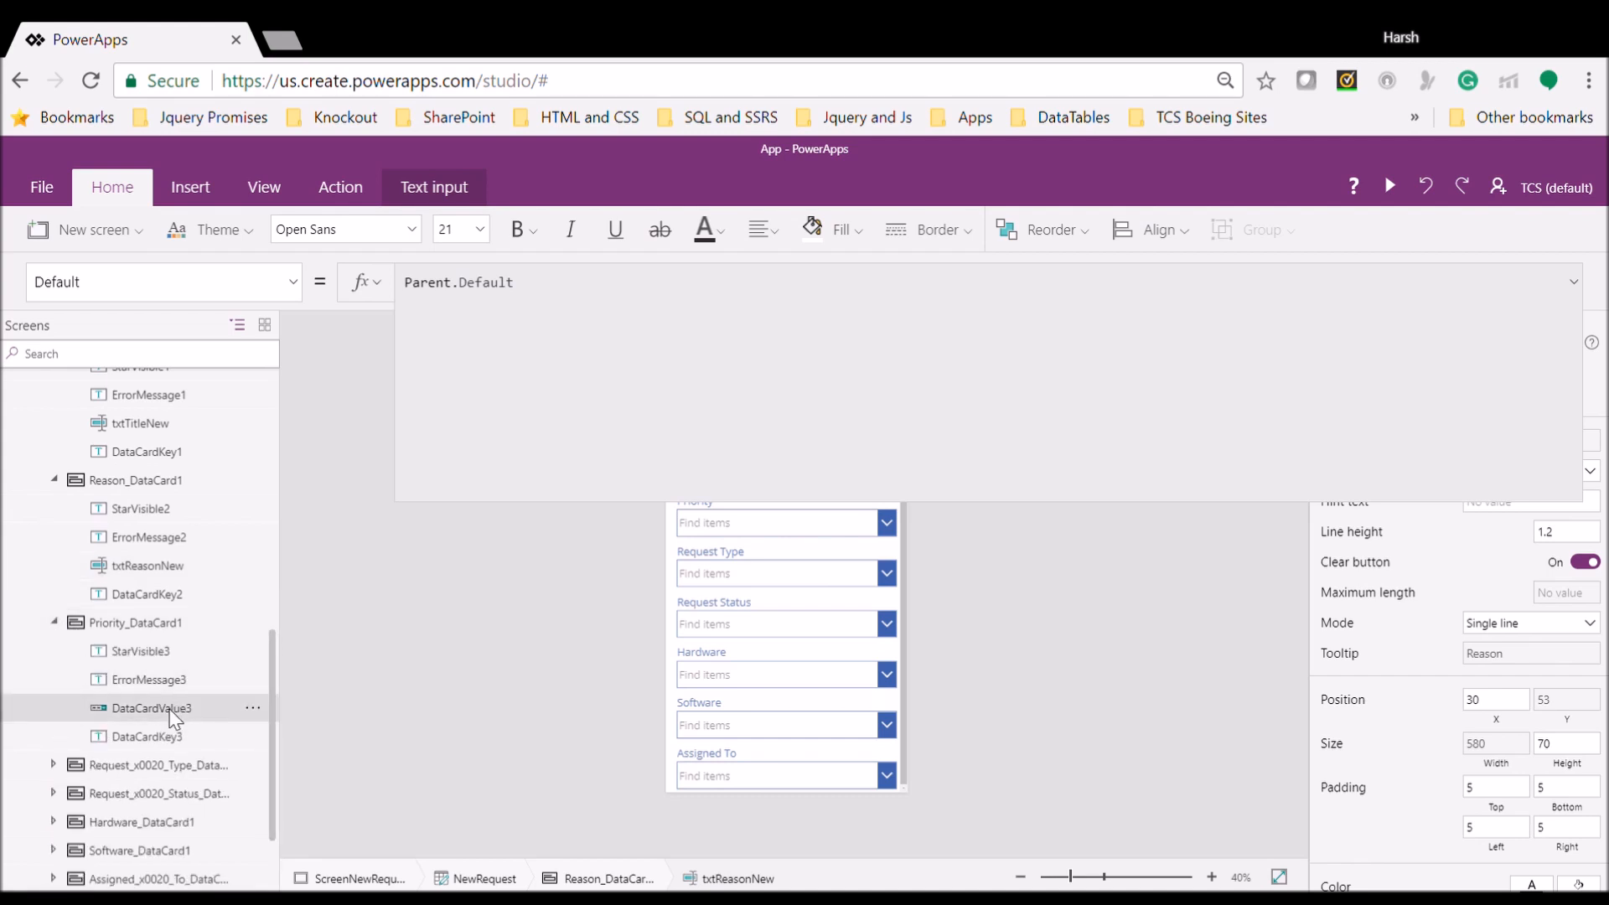
pyautogui.doubleClick(169, 709)
pyautogui.write('ddlP')
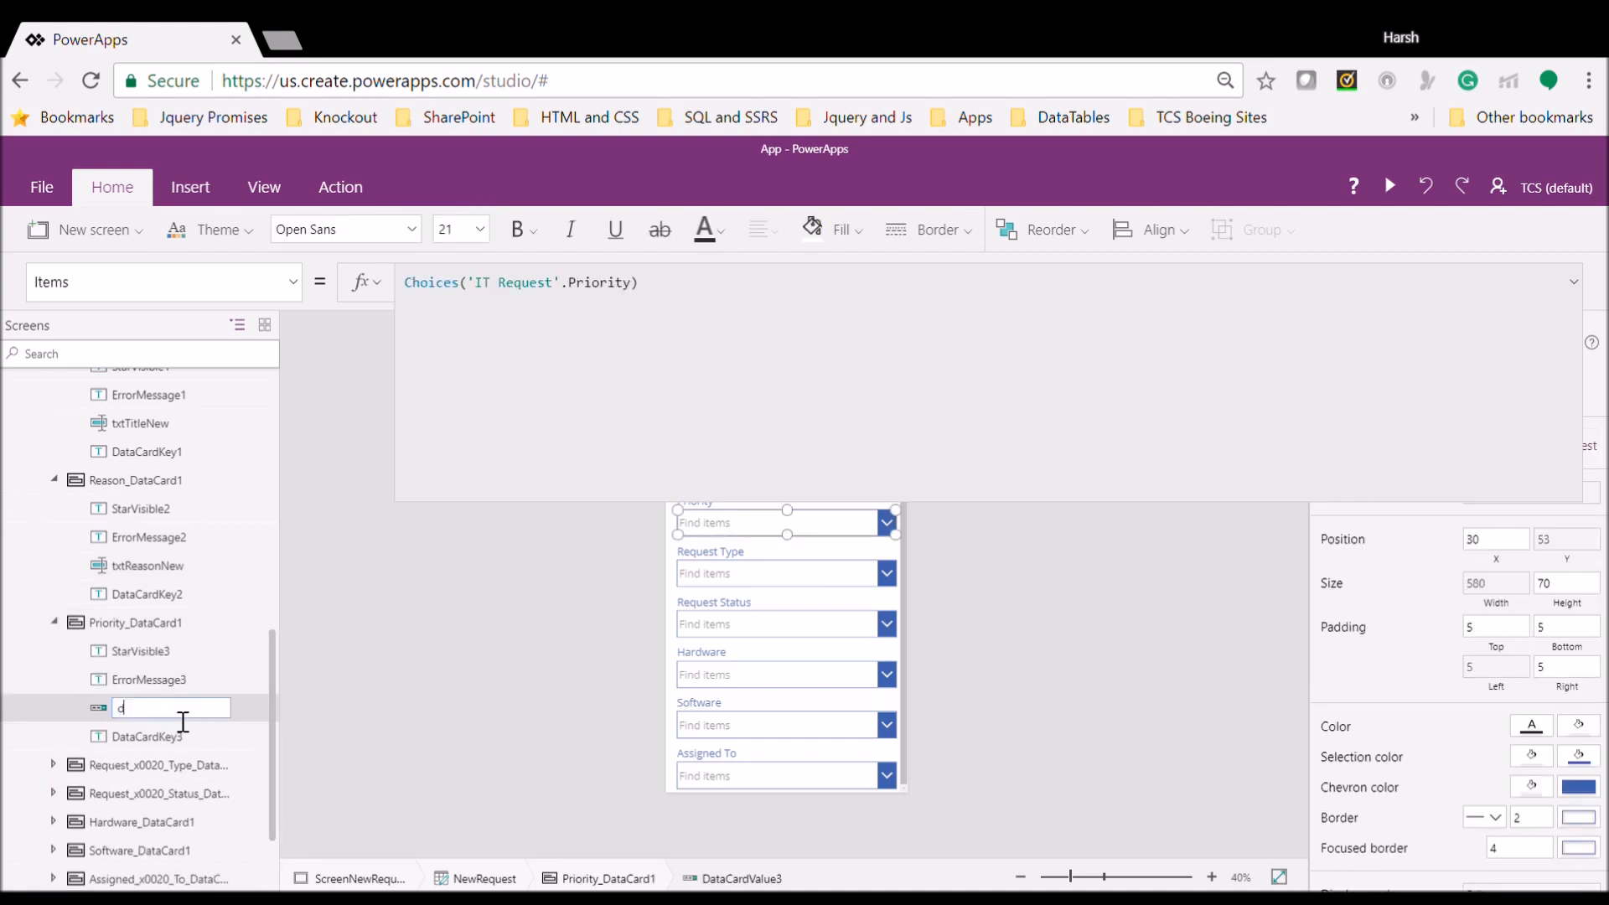
pyautogui.write('riorityNew')
pyautogui.press('Return')
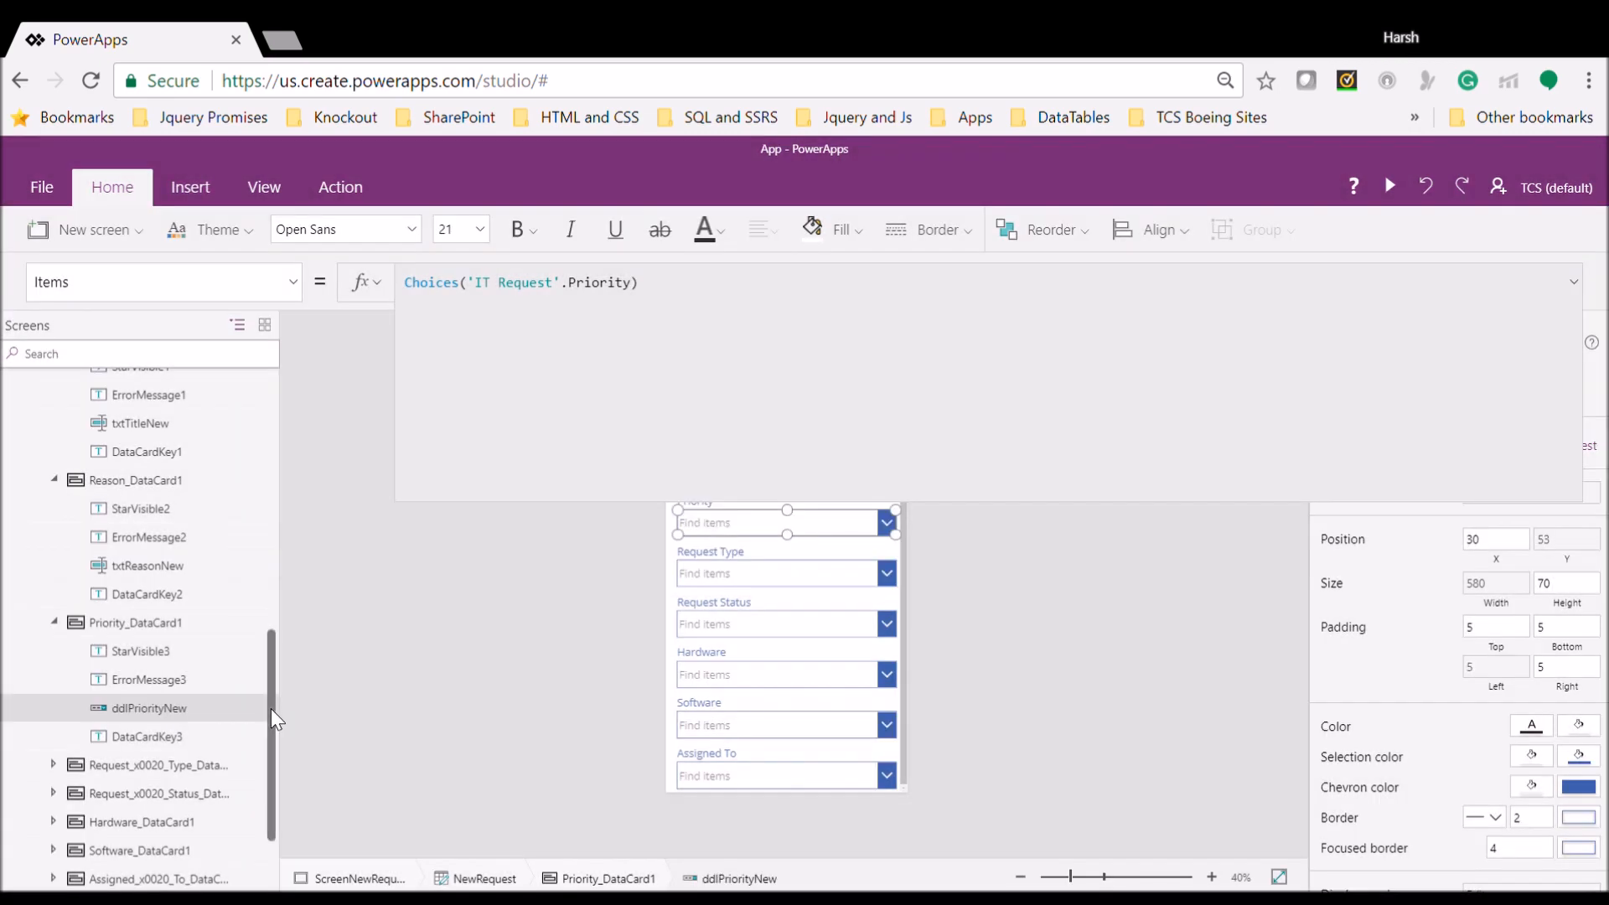
# Expand the Request Type data card and rename its combo box DataCardValue4 to ddlRequestTypeNew
pyautogui.moveTo(270, 707); pyautogui.dragTo(273, 793)
pyautogui.click(53, 651)
pyautogui.doubleClick(176, 737)
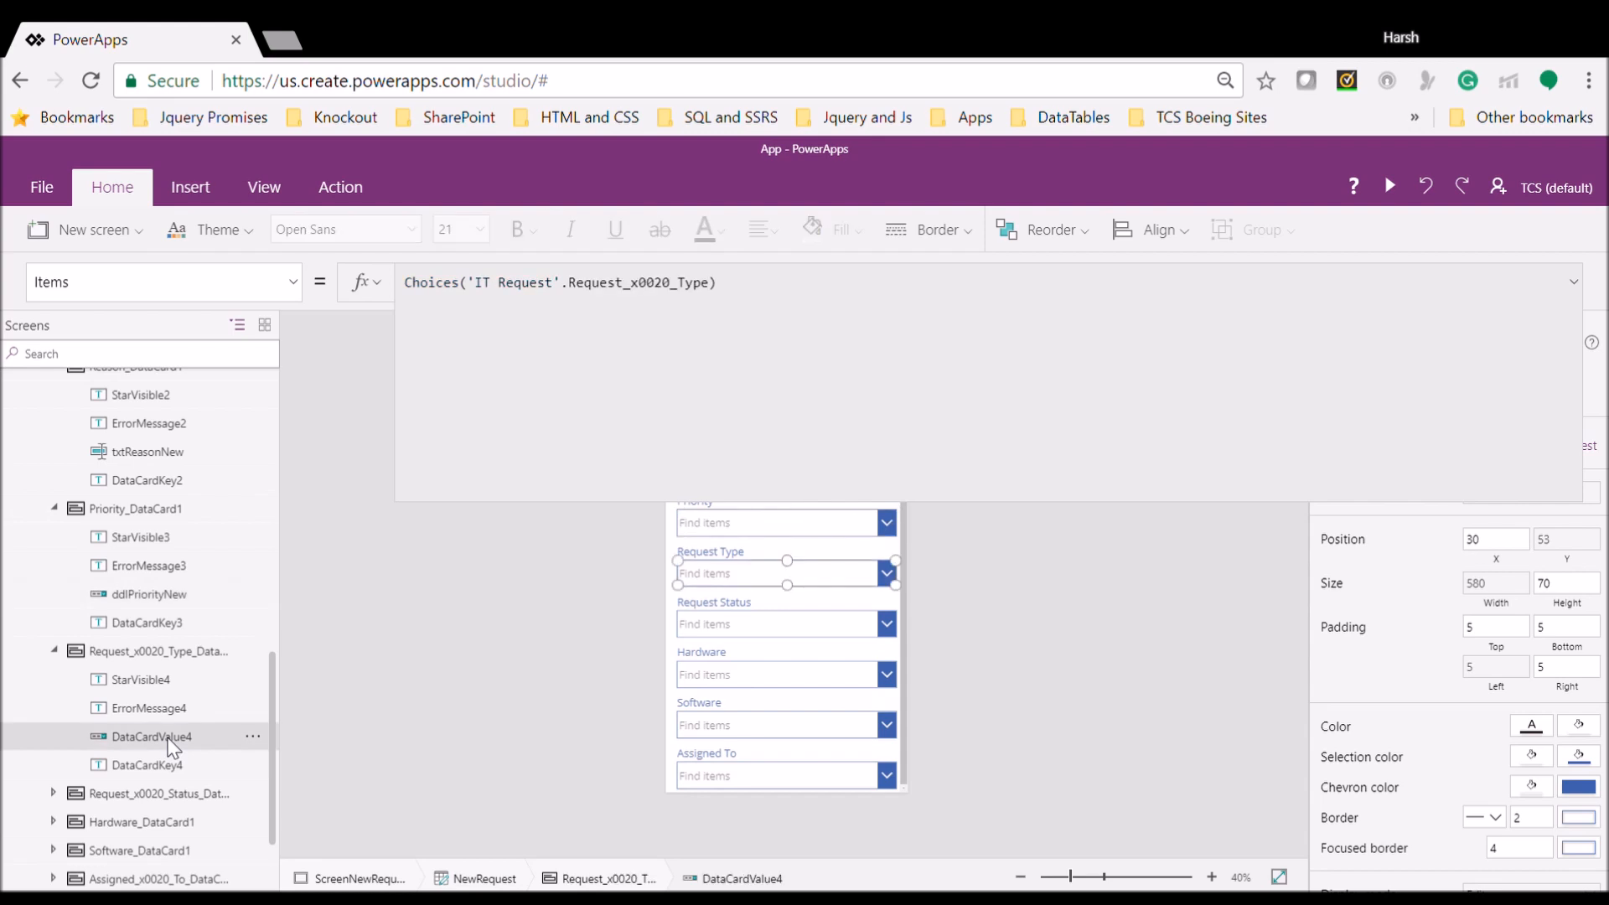
pyautogui.write('ddlRequest')
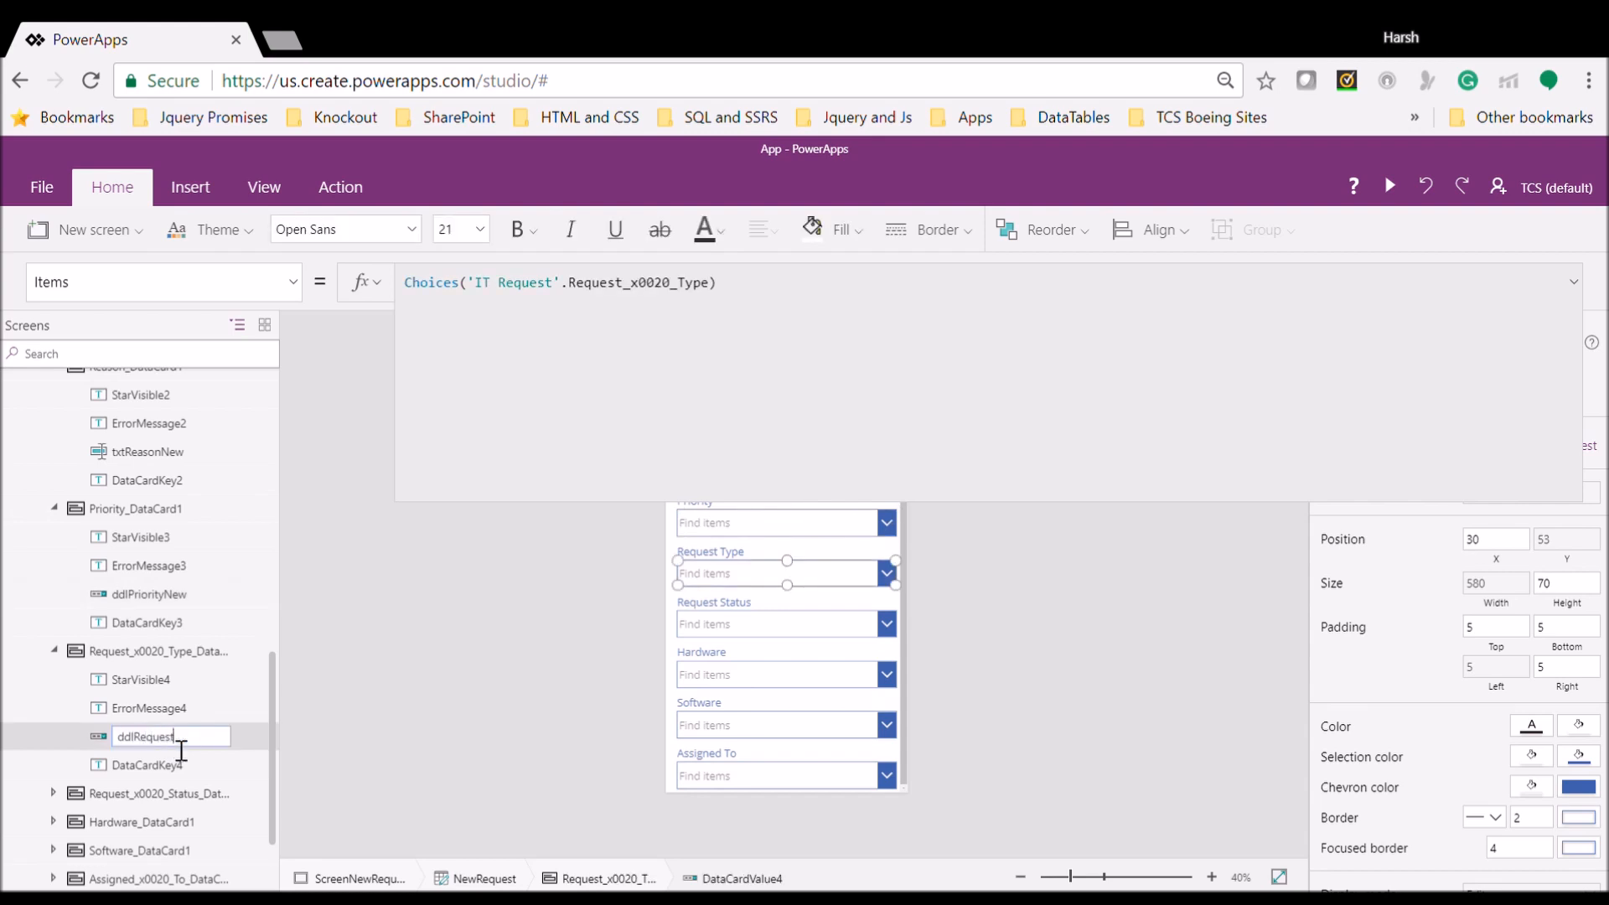
pyautogui.write('Type')
pyautogui.press('Escape')
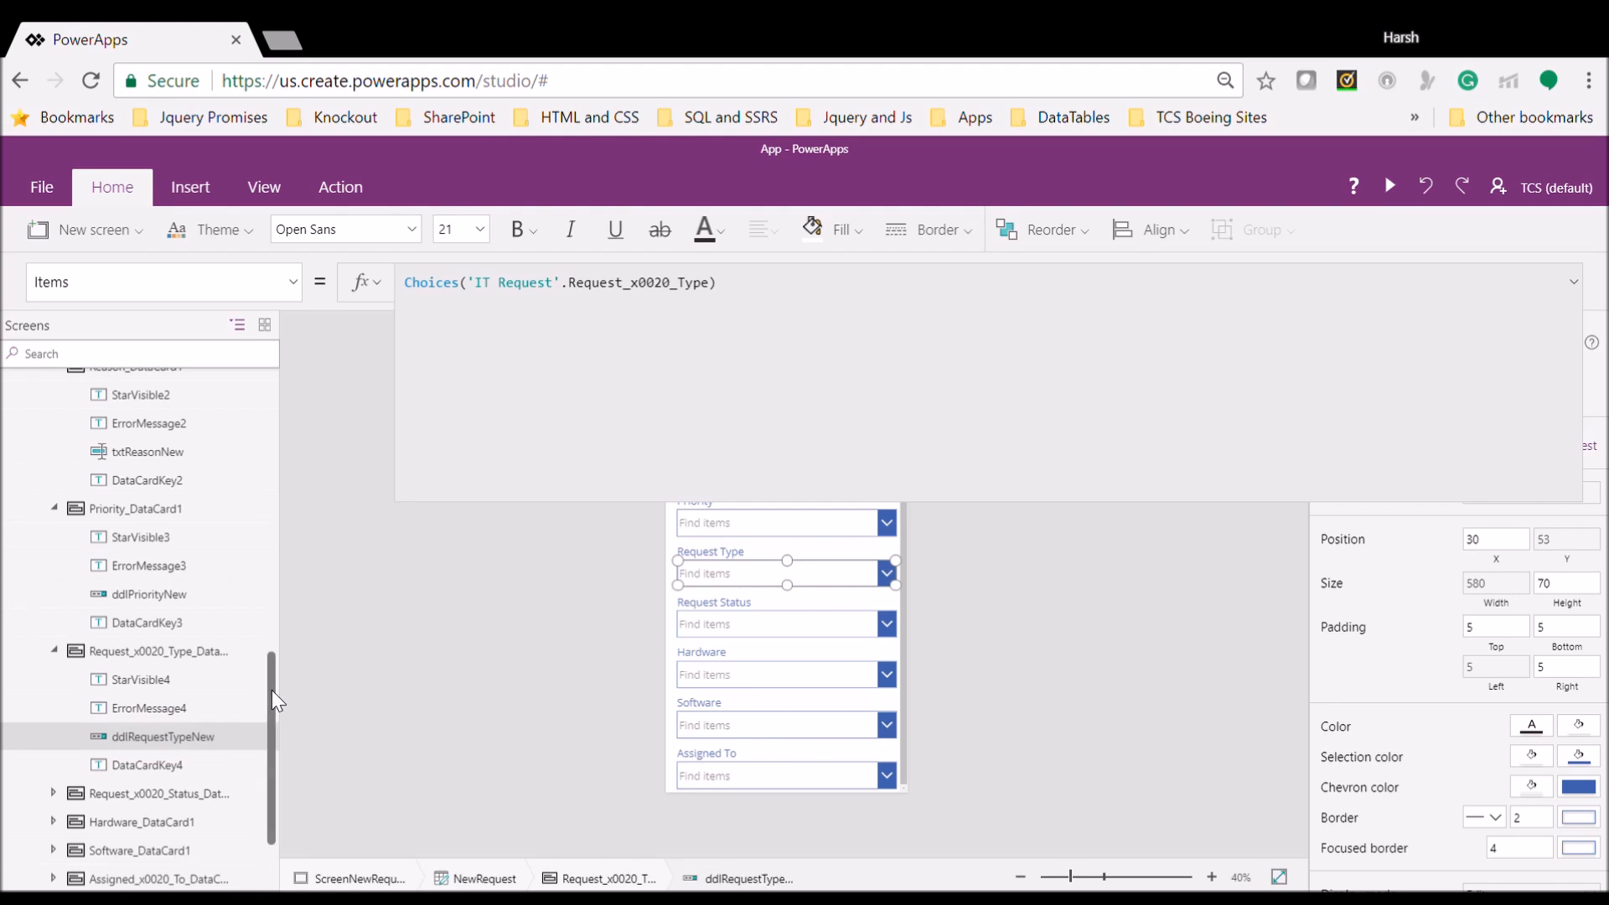
# Expand the Request Status data card and rename its combo box DataCardValue5 to ddlRequestStatusNew
pyautogui.moveTo(272, 690); pyautogui.dragTo(275, 786)
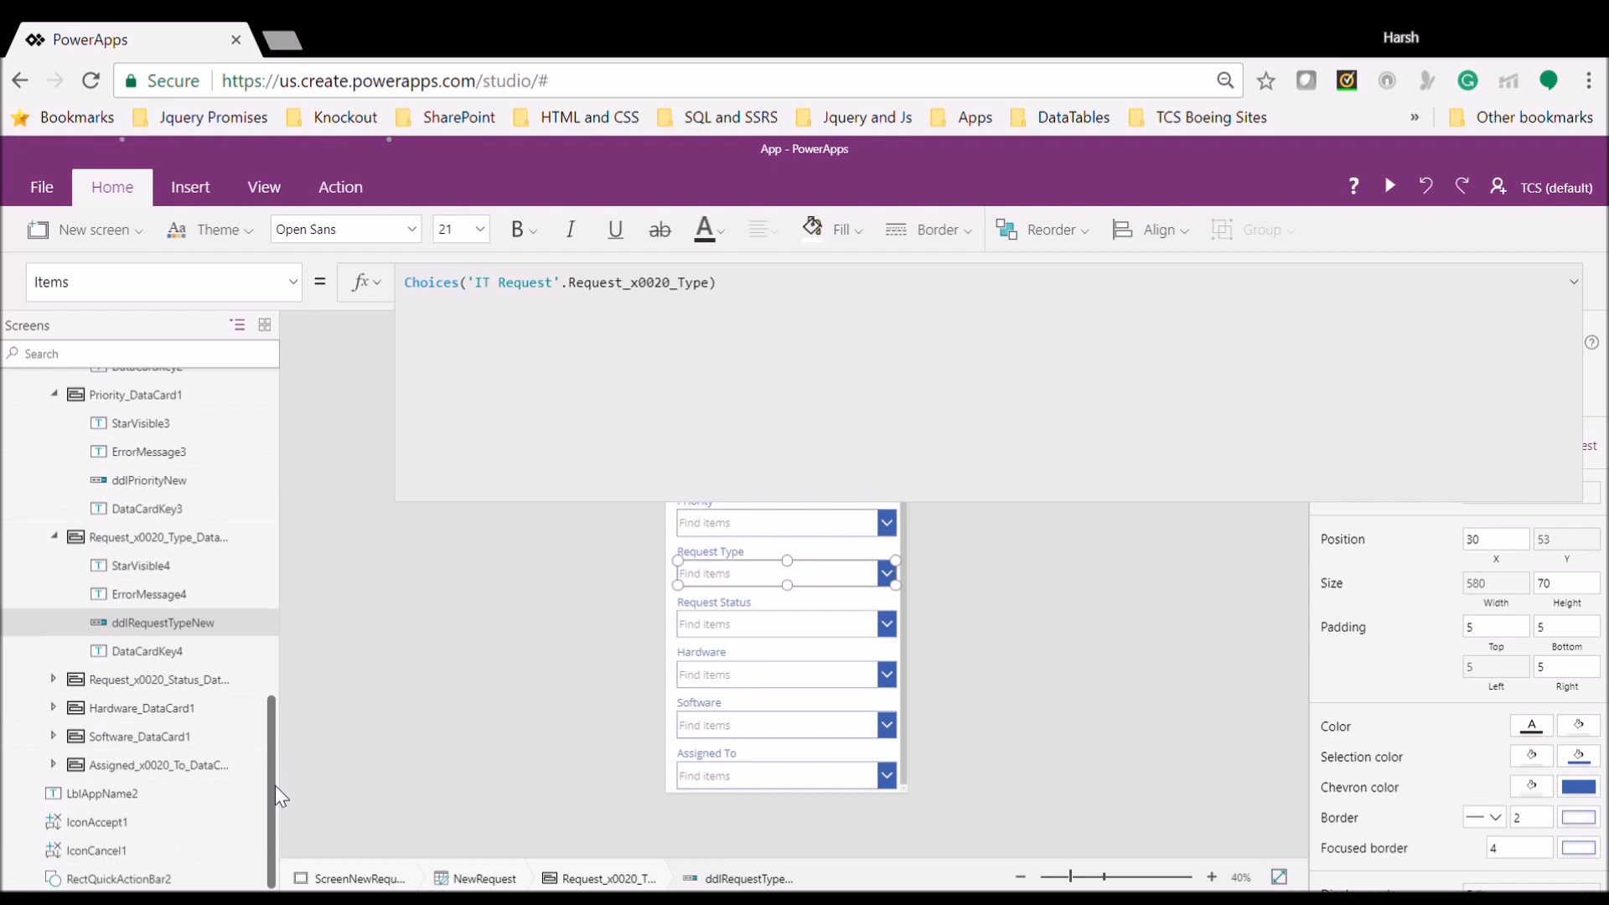
pyautogui.click(54, 679)
pyautogui.doubleClick(161, 765)
pyautogui.write('ddlReque')
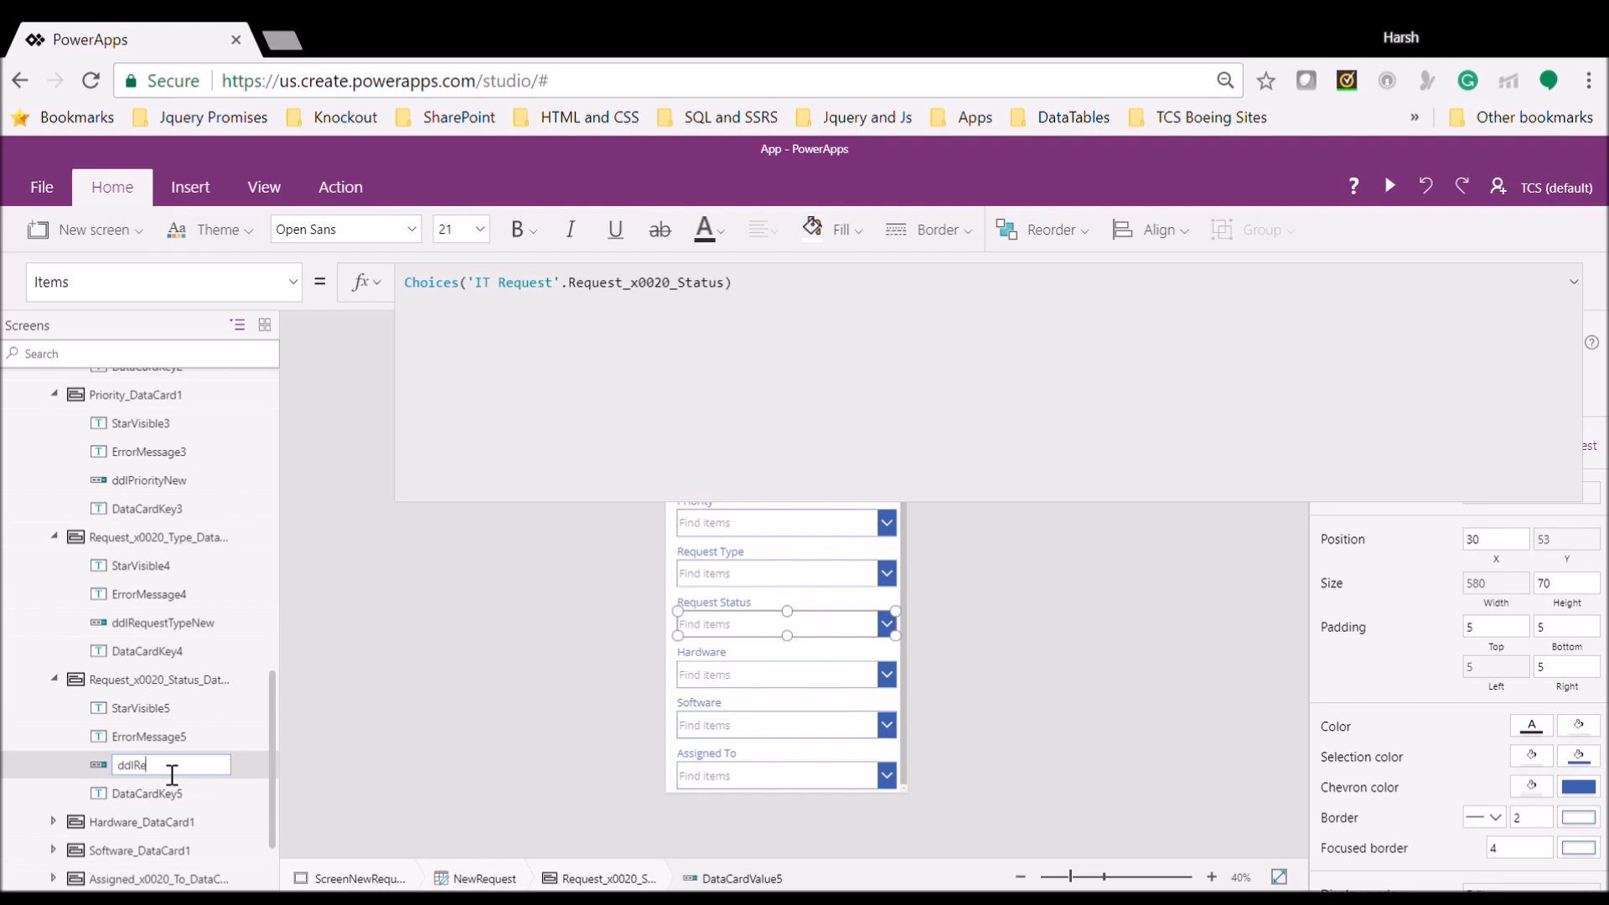
pyautogui.write('stStatusNew')
pyautogui.press('Return')
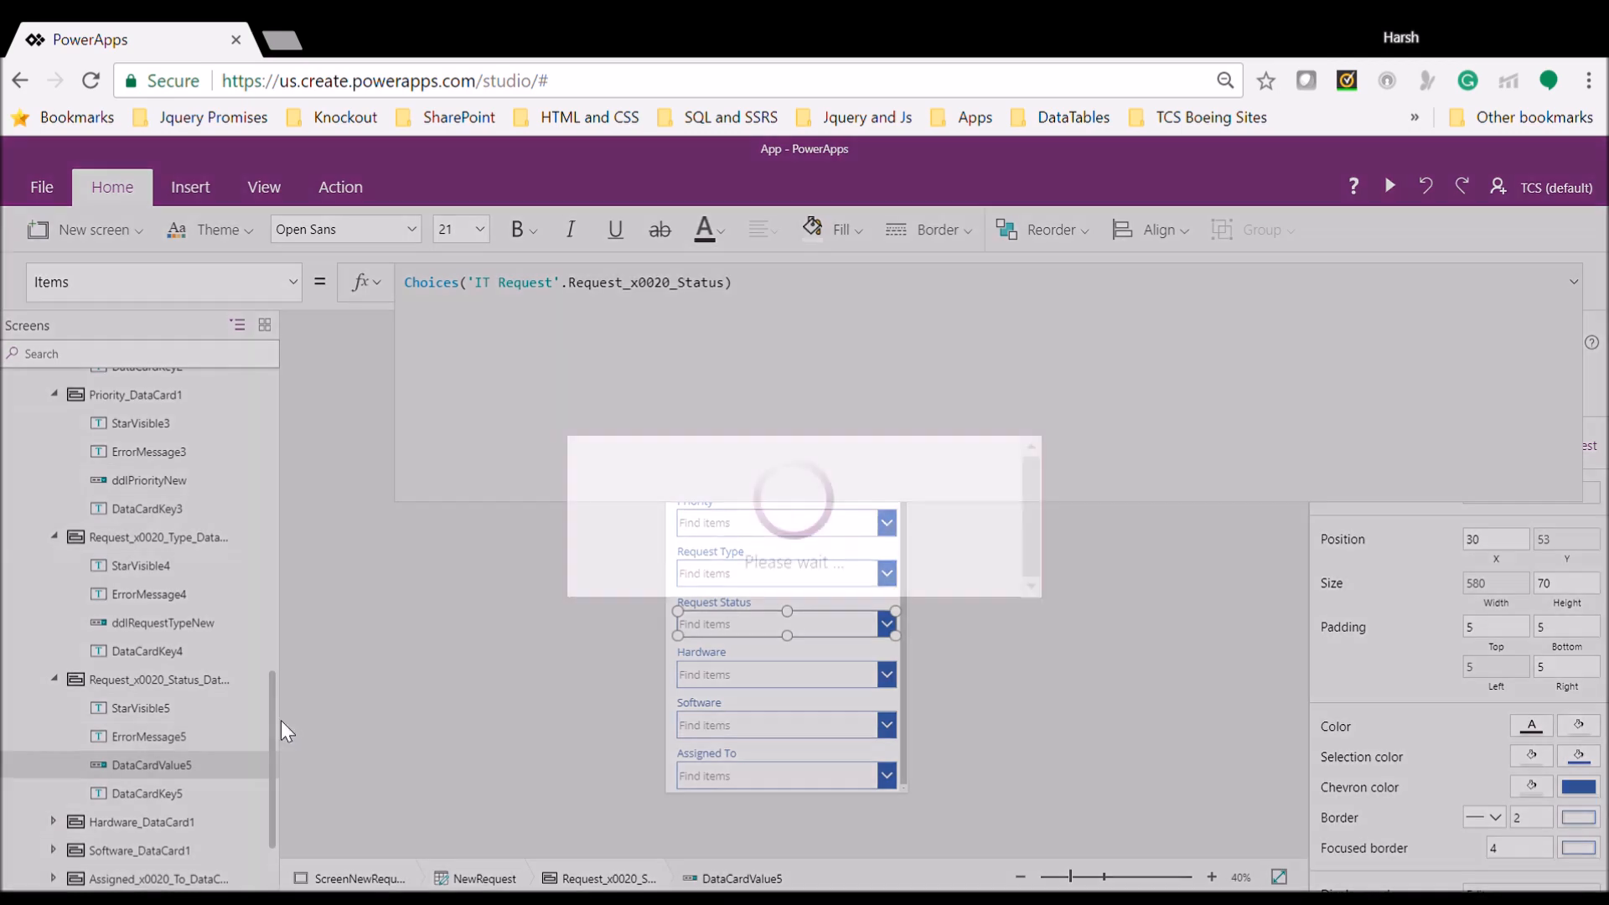
# Expand Hardware_DataCard1 and rename its combo box DataCardValue6 to ddlHardwareNew
pyautogui.scroll(-3, 273, 717)
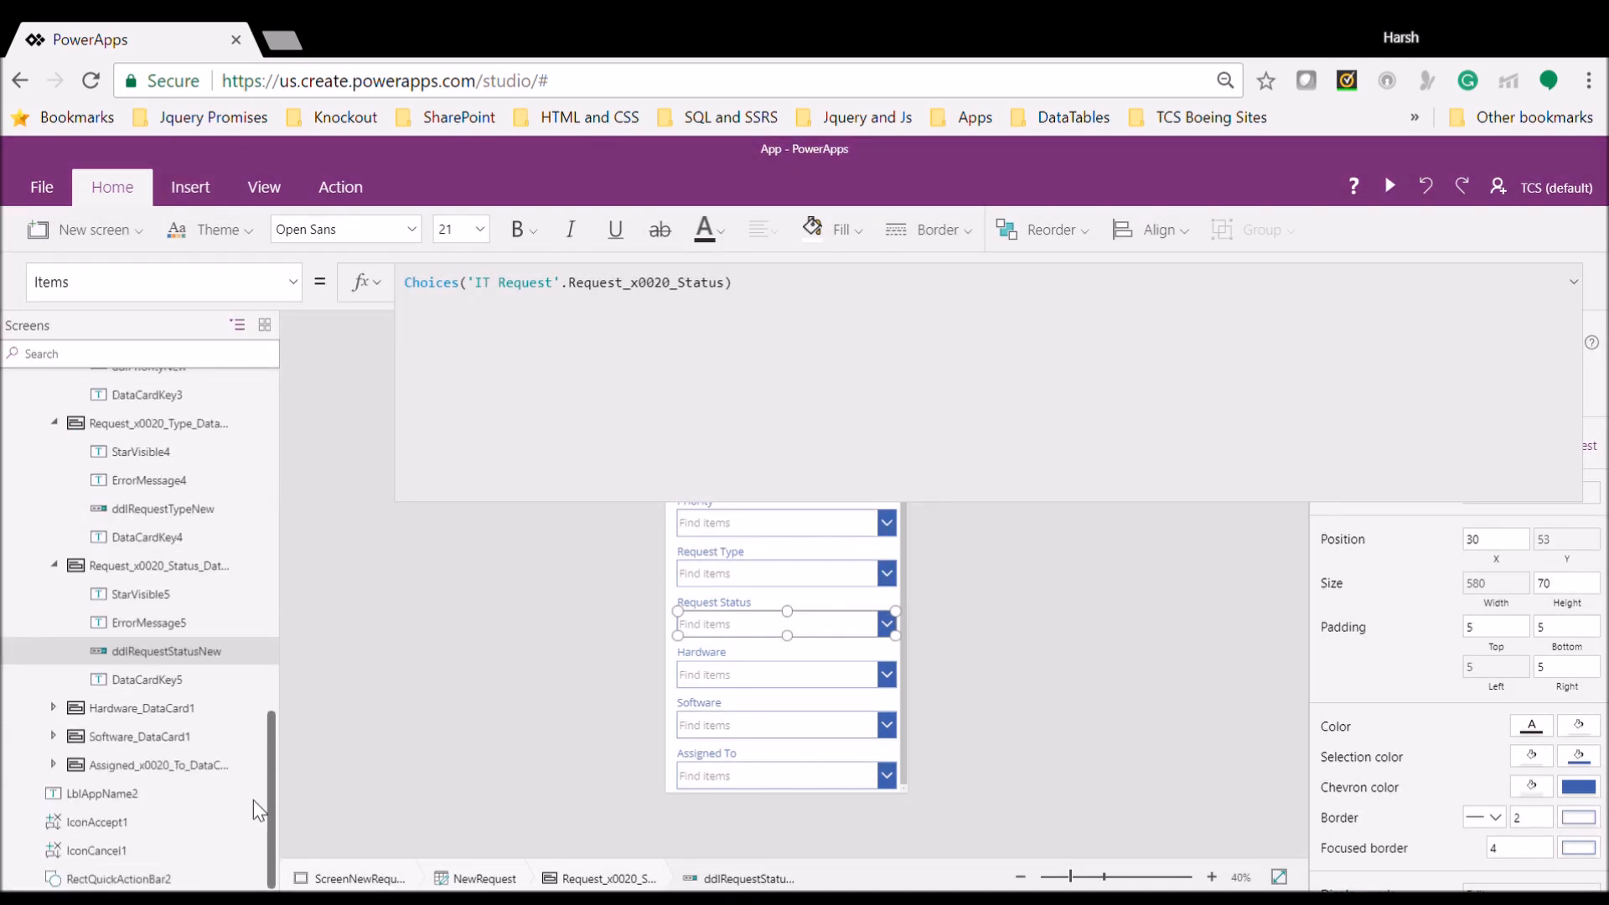
pyautogui.click(54, 708)
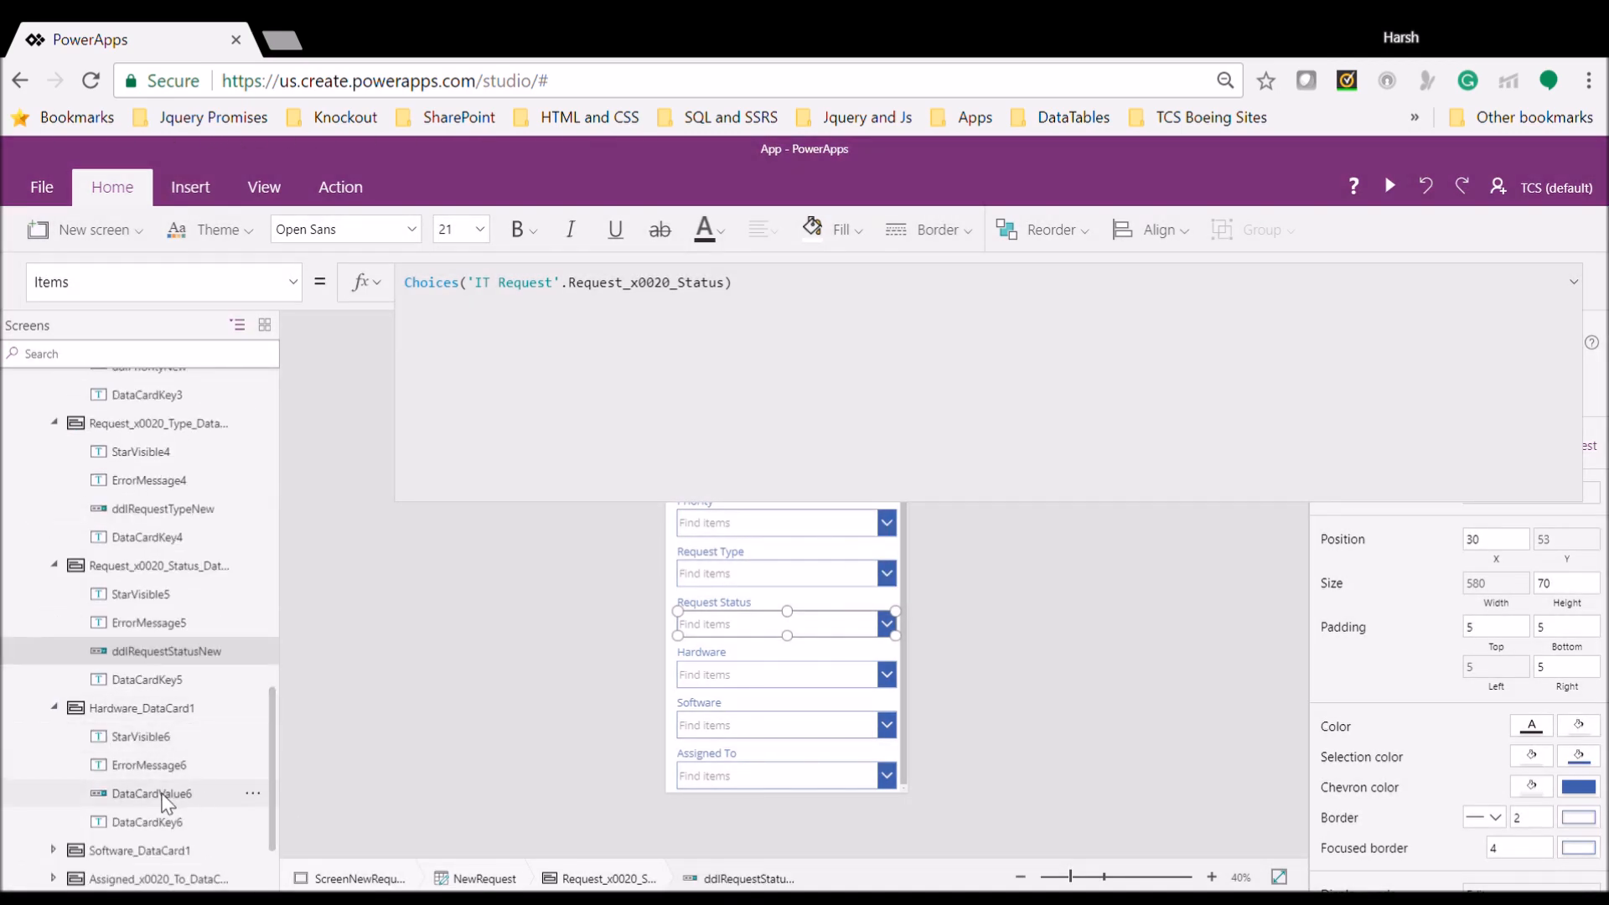
pyautogui.doubleClick(165, 795)
pyautogui.write('ddl')
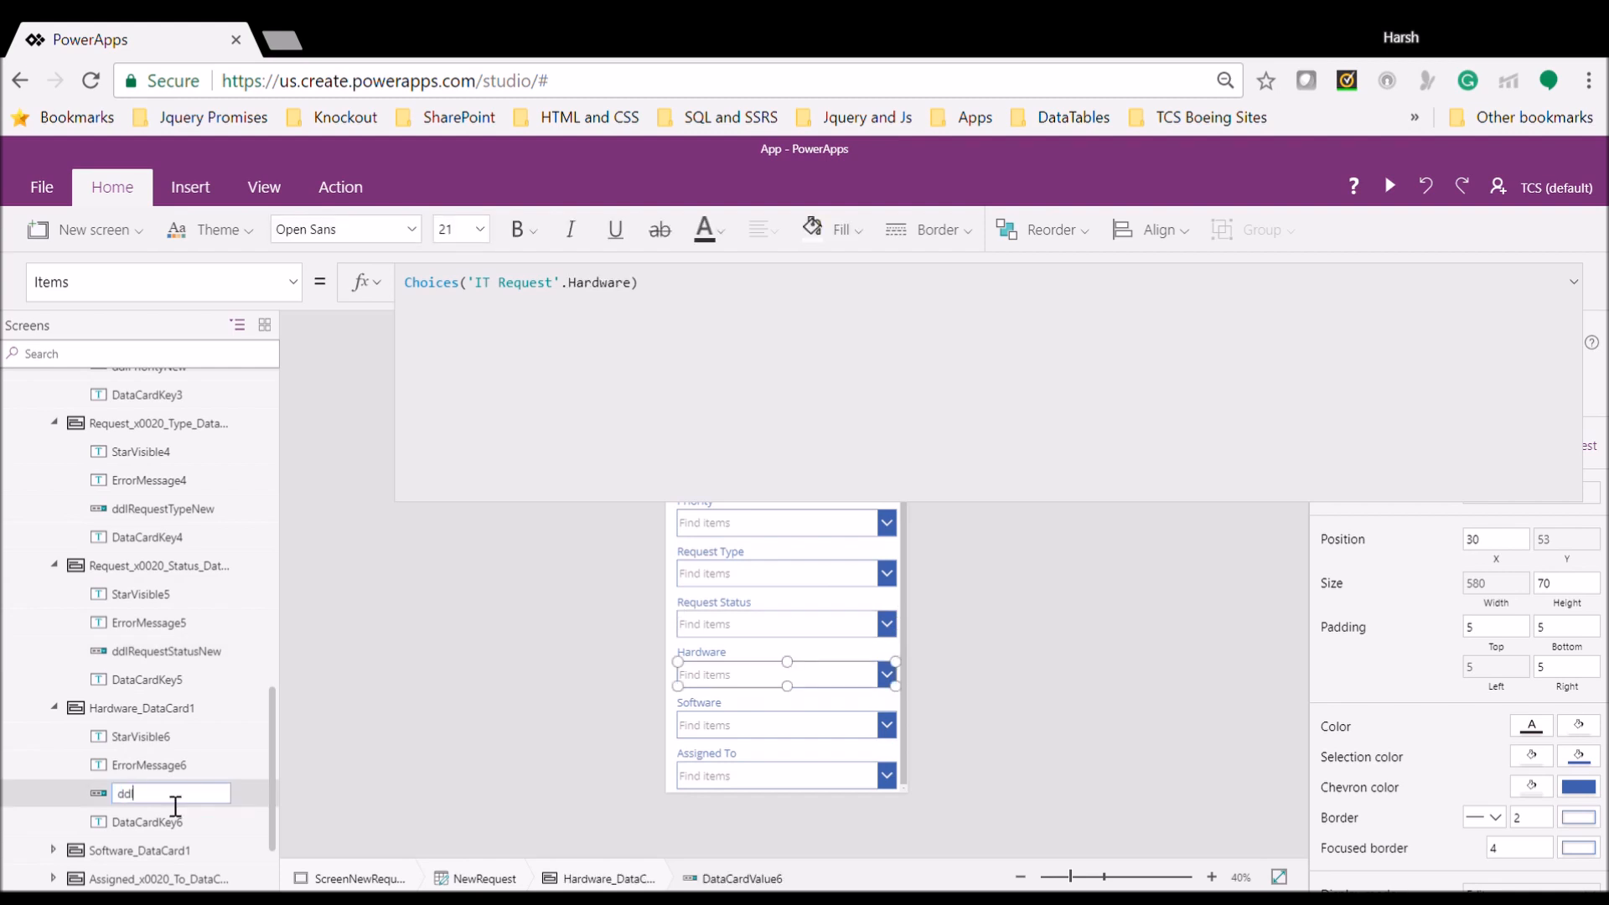
pyautogui.write('HardwareNEw')
pyautogui.press('Escape')
# Expand Software_DataCard1 and rename its combo box DataCardValue7 to ddlSoftwareNew
pyautogui.scroll(-2, 273, 727)
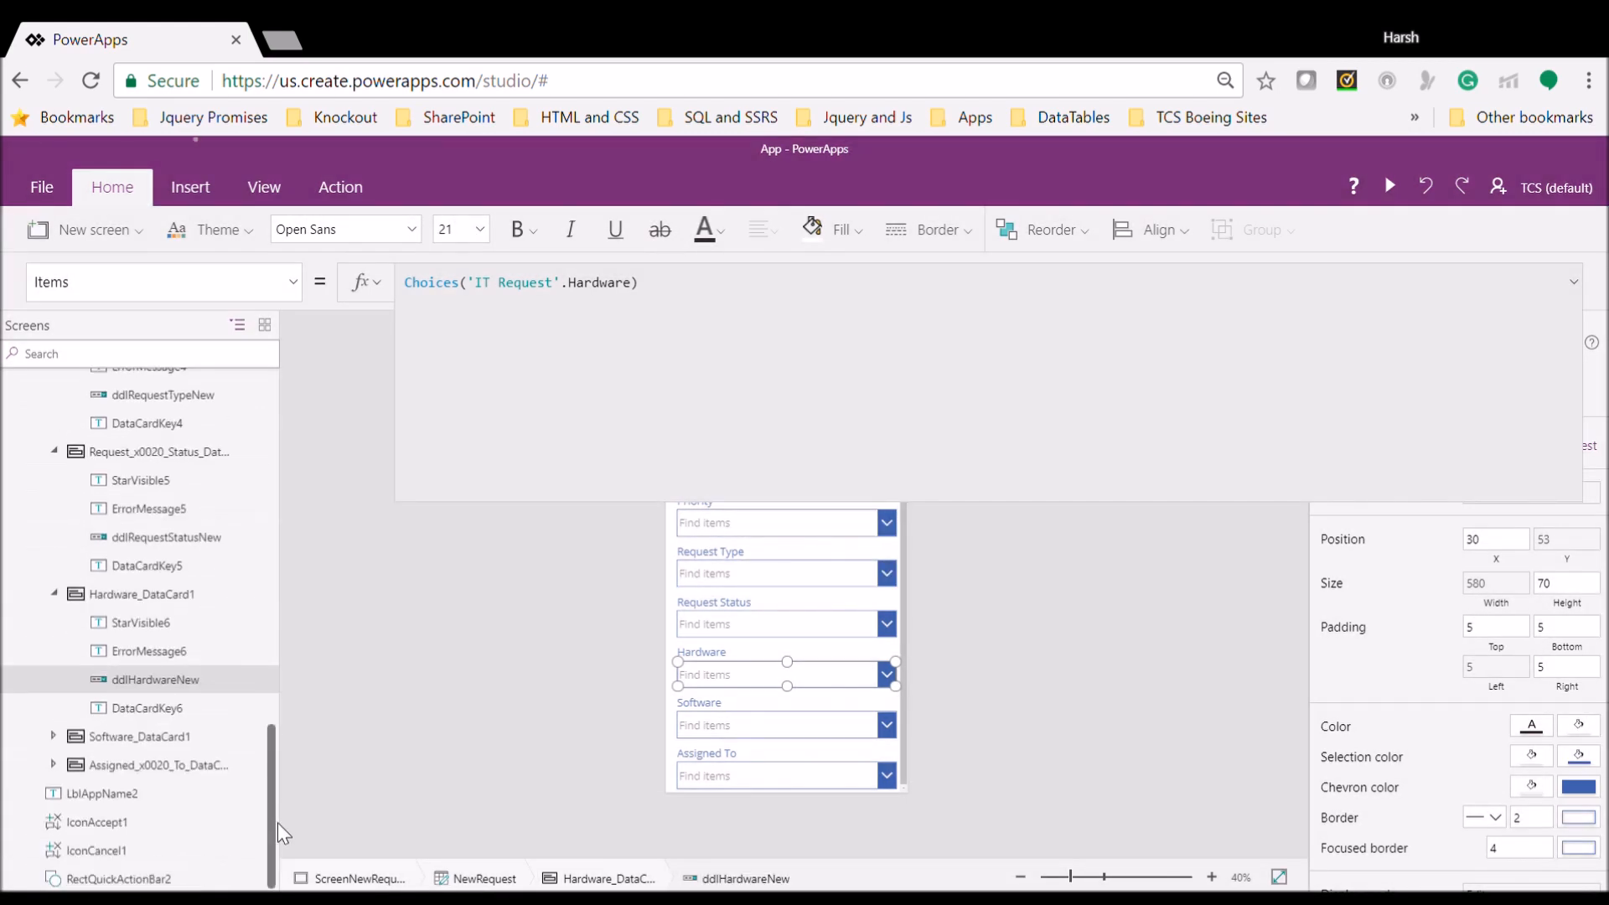
pyautogui.click(53, 736)
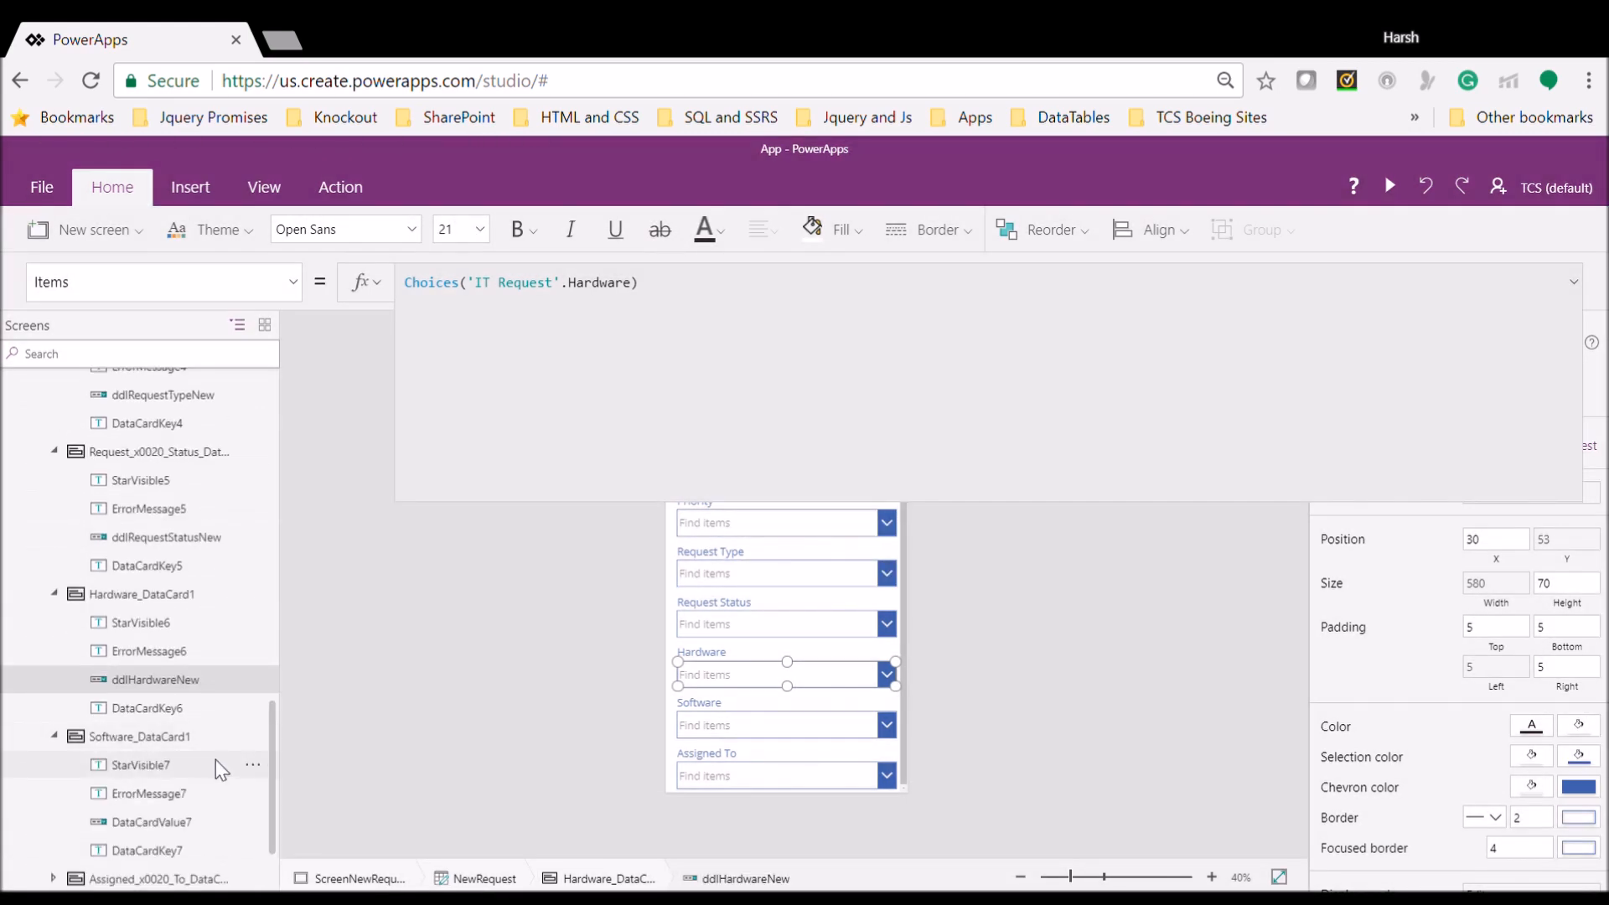
pyautogui.click(158, 822)
pyautogui.doubleClick(158, 822)
pyautogui.write('ddl')
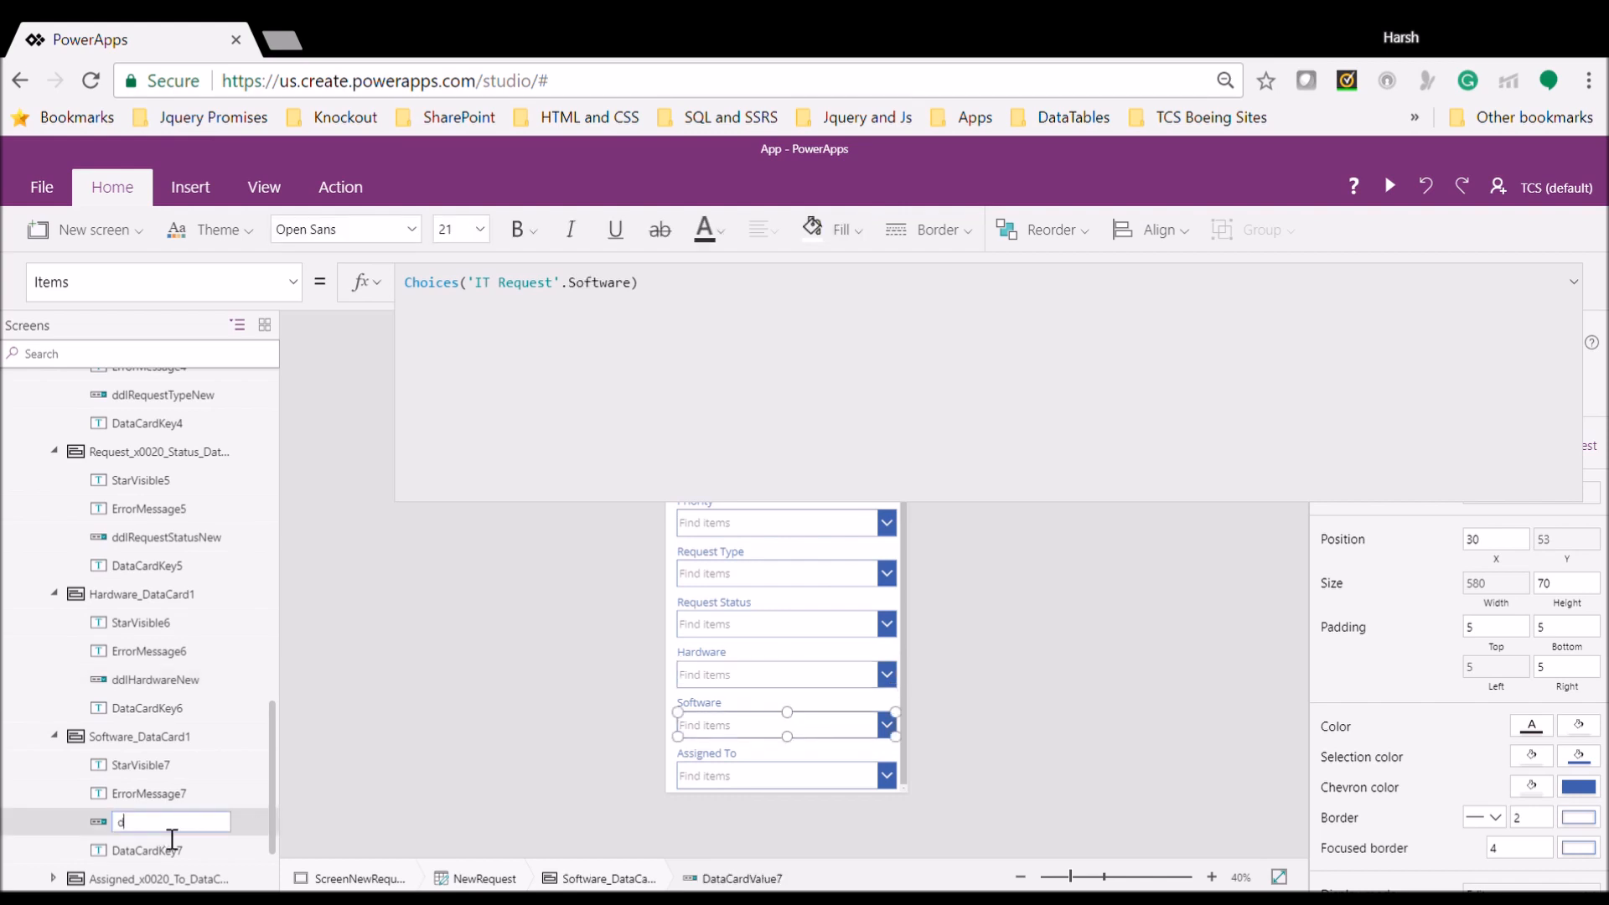
pyautogui.write('SoftwareNew')
pyautogui.press('Return')
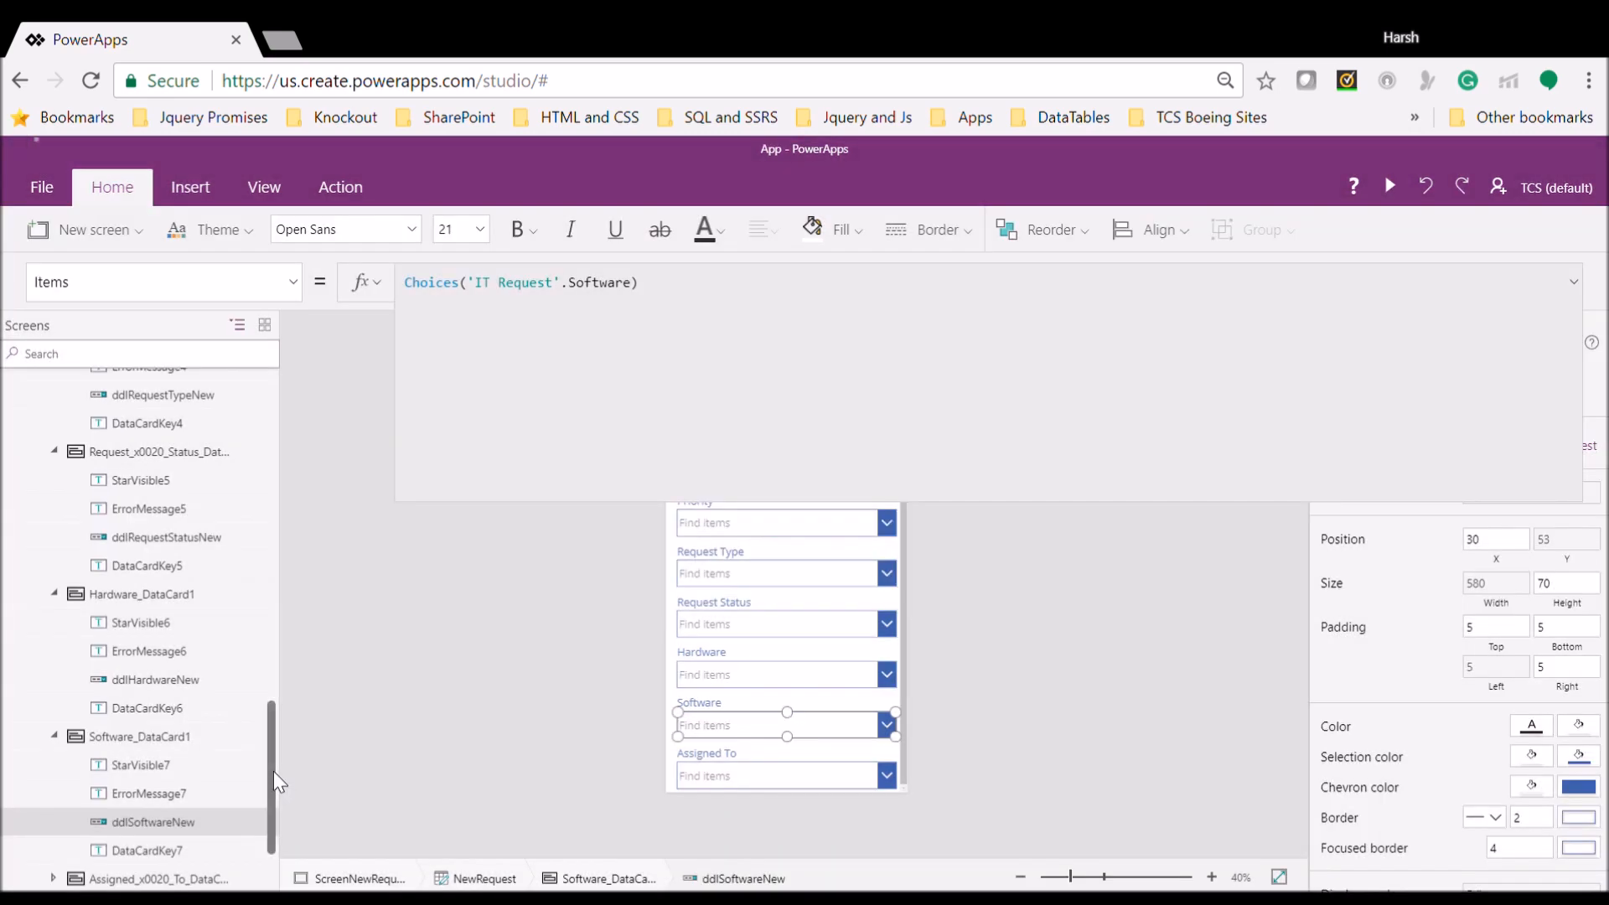
# Expand the Assigned To data card and rename its combo box DataCardValue8 to ppAssignedToNew
pyautogui.moveTo(273, 777); pyautogui.dragTo(273, 805)
pyautogui.click(55, 764)
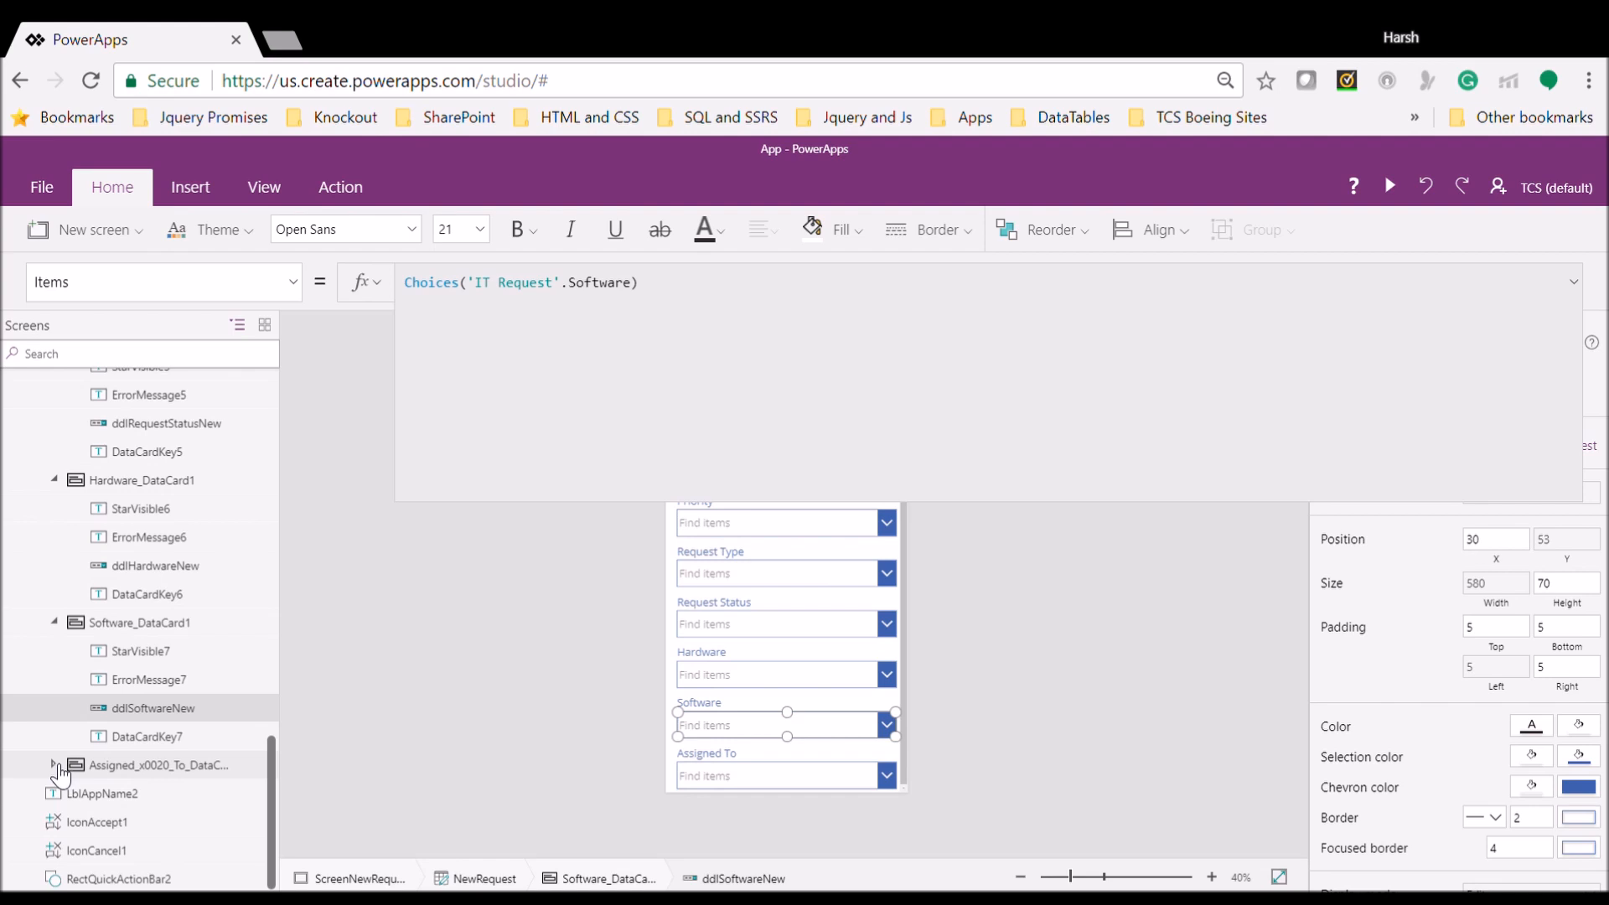
pyautogui.doubleClick(179, 853)
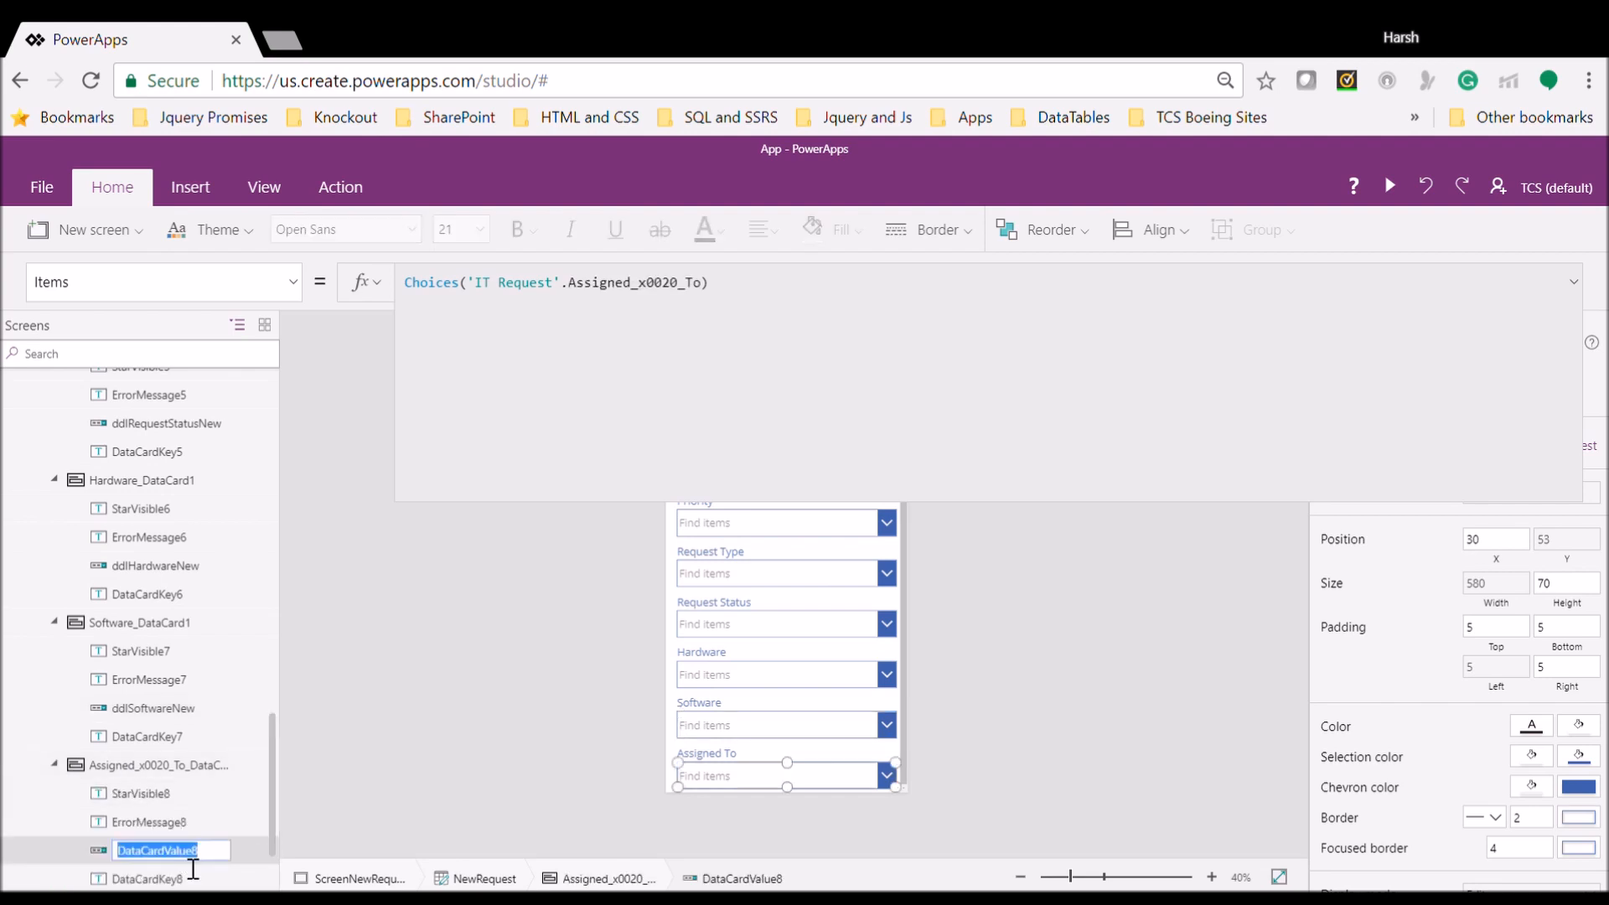
pyautogui.write('ddlAss')
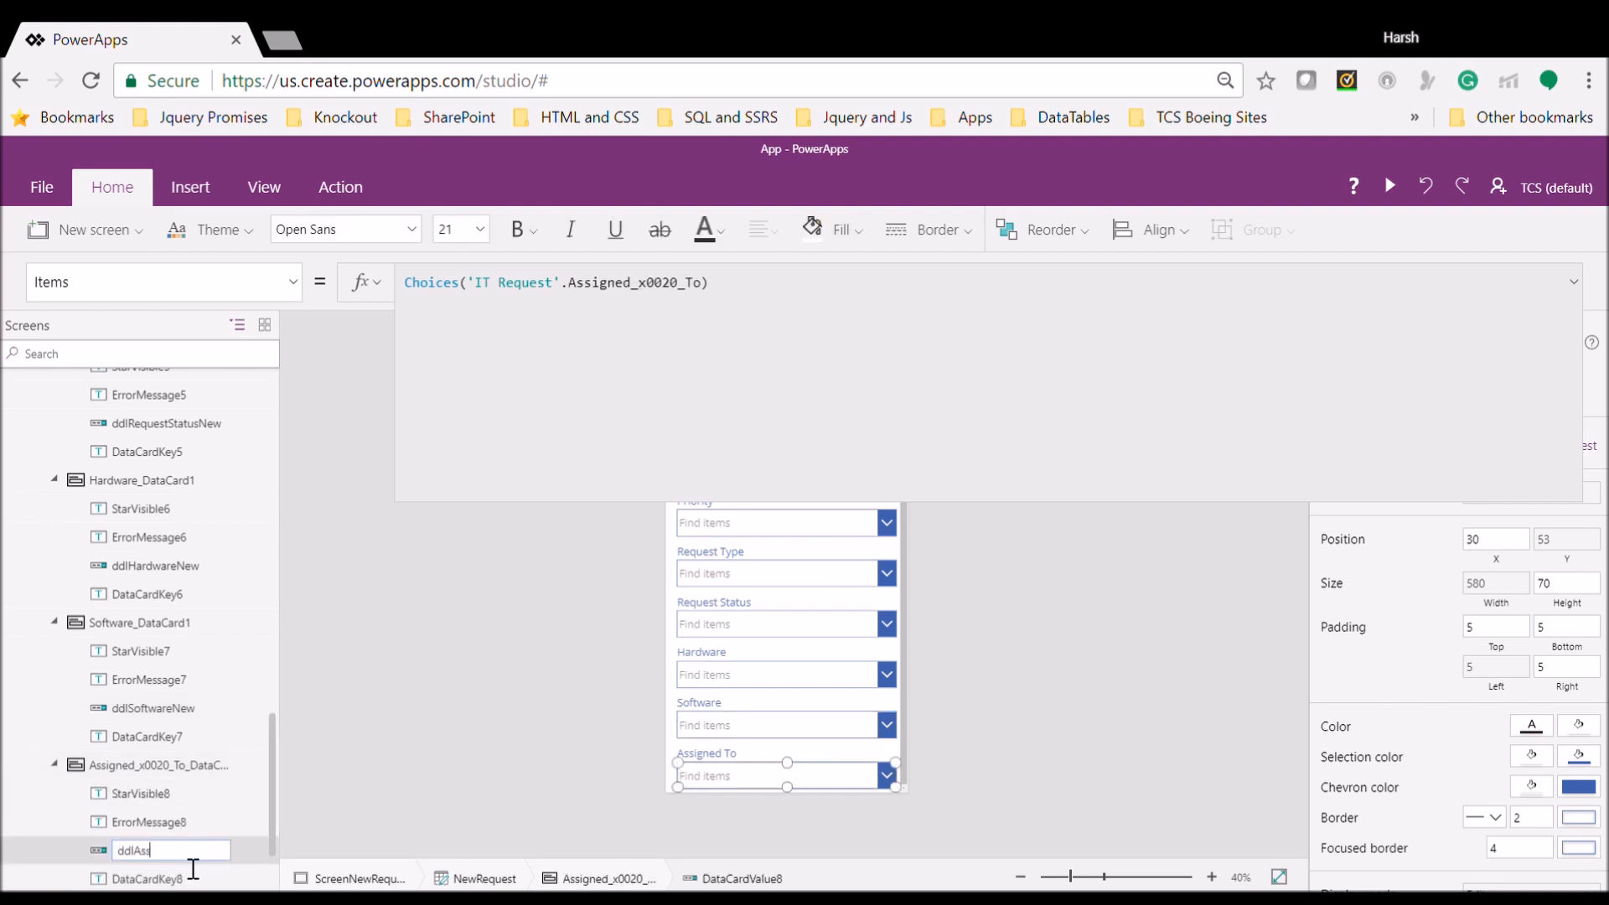
pyautogui.press('BackSpace')
pyautogui.write('ppAssignedToNew')
pyautogui.press('Return')
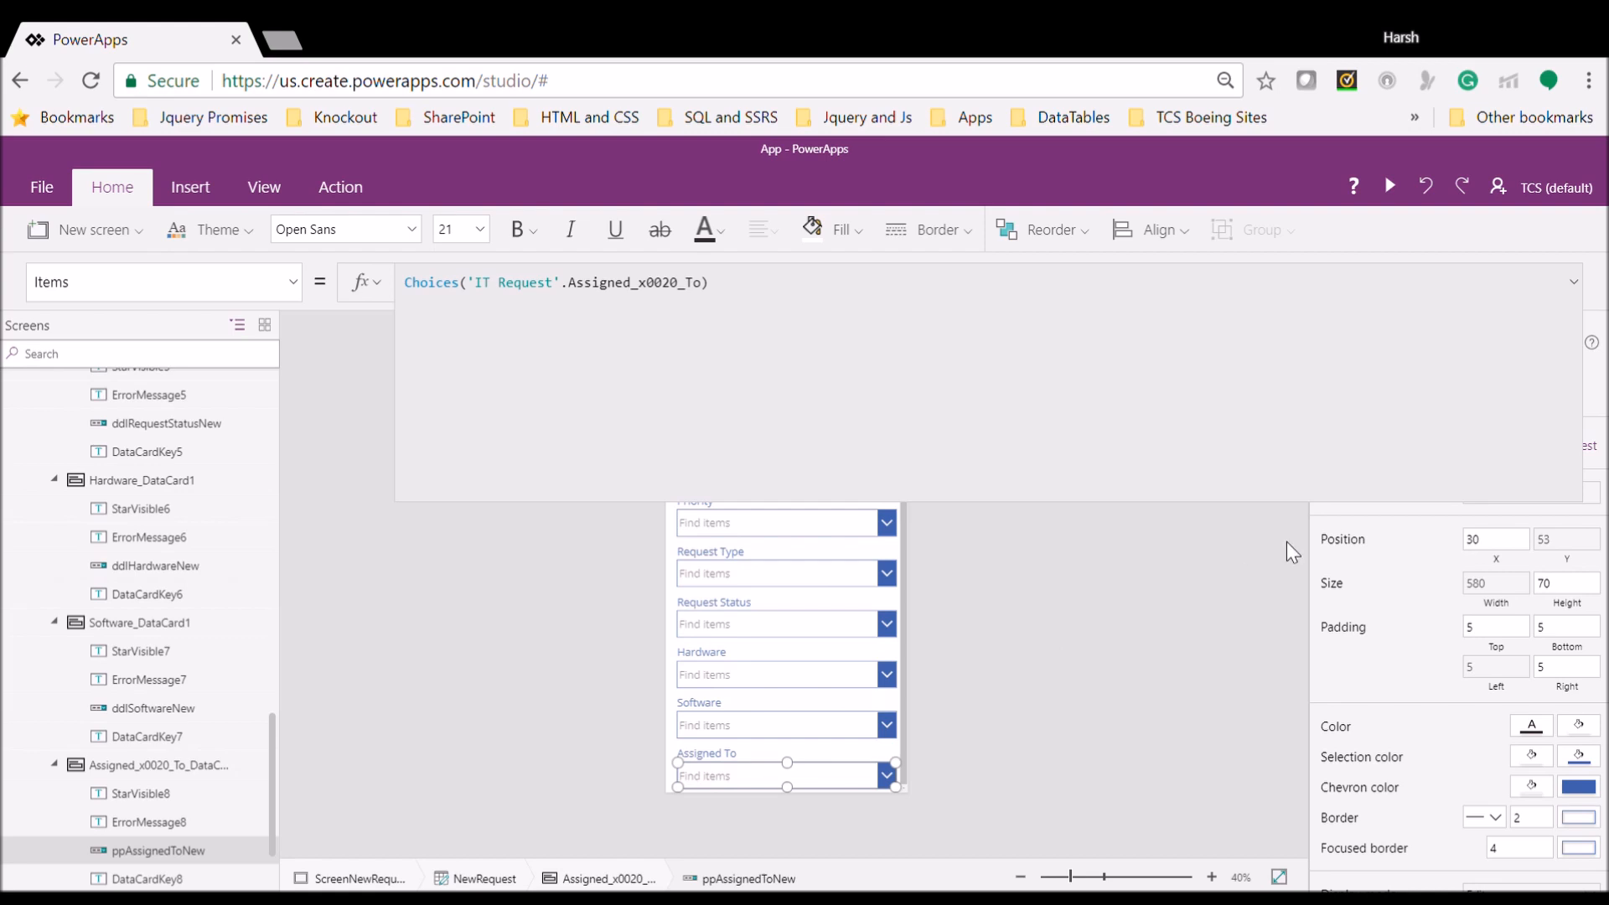
# In the New Request screen's submit icon OnSelect formula, map Title to txtTitleNew.Text inside the Patch update record
pyautogui.click(1574, 284)
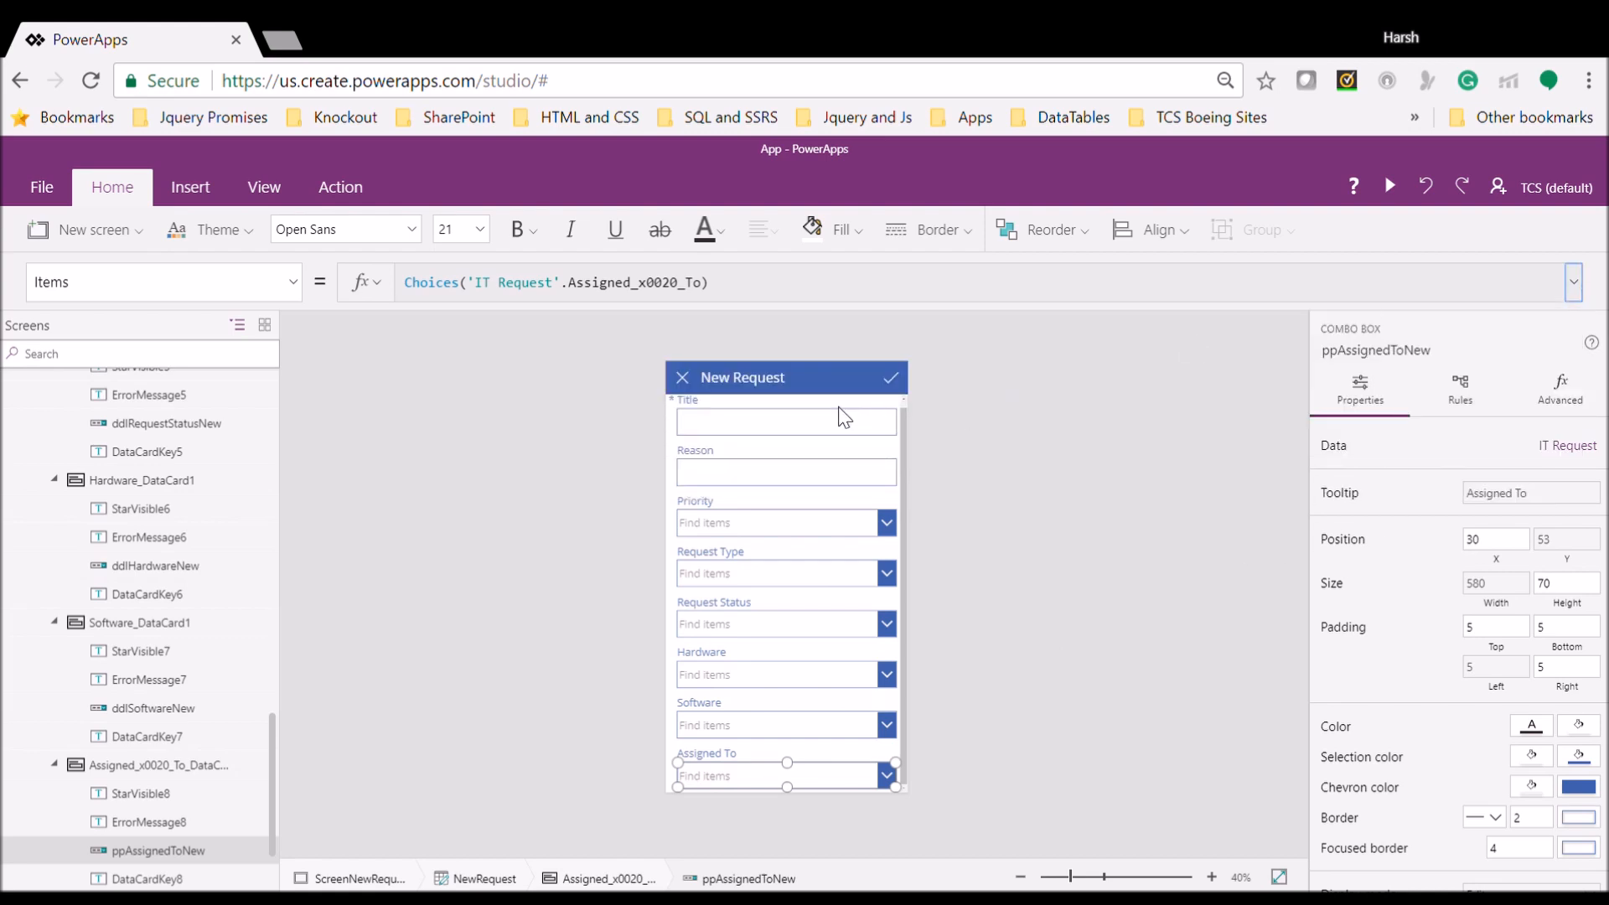
pyautogui.click(891, 378)
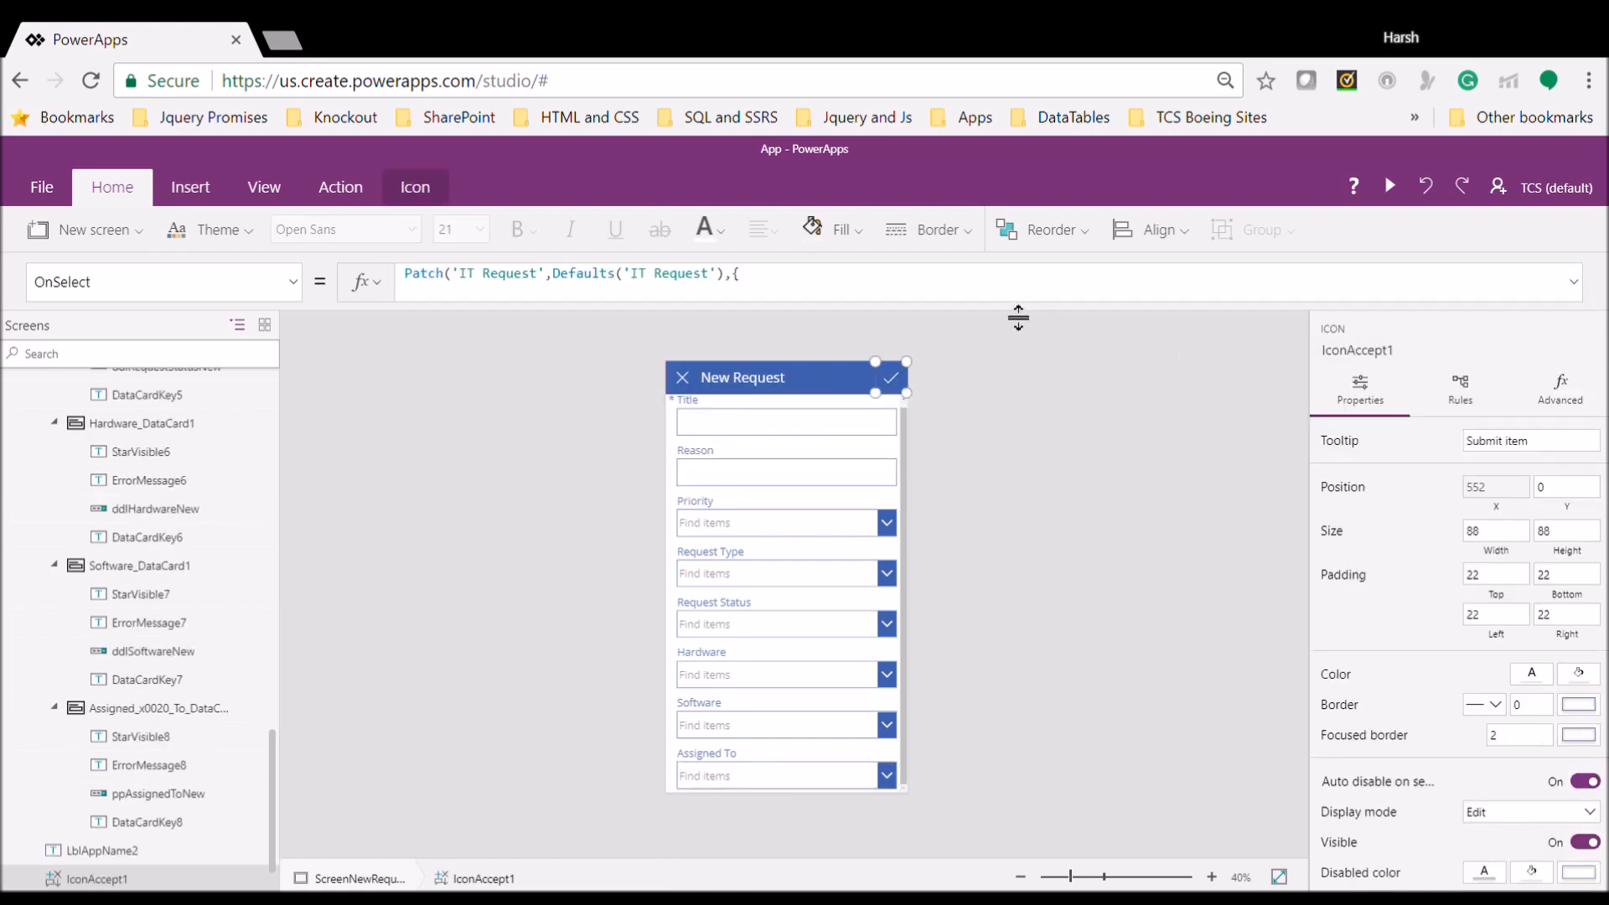
pyautogui.moveTo(919, 316); pyautogui.dragTo(899, 401)
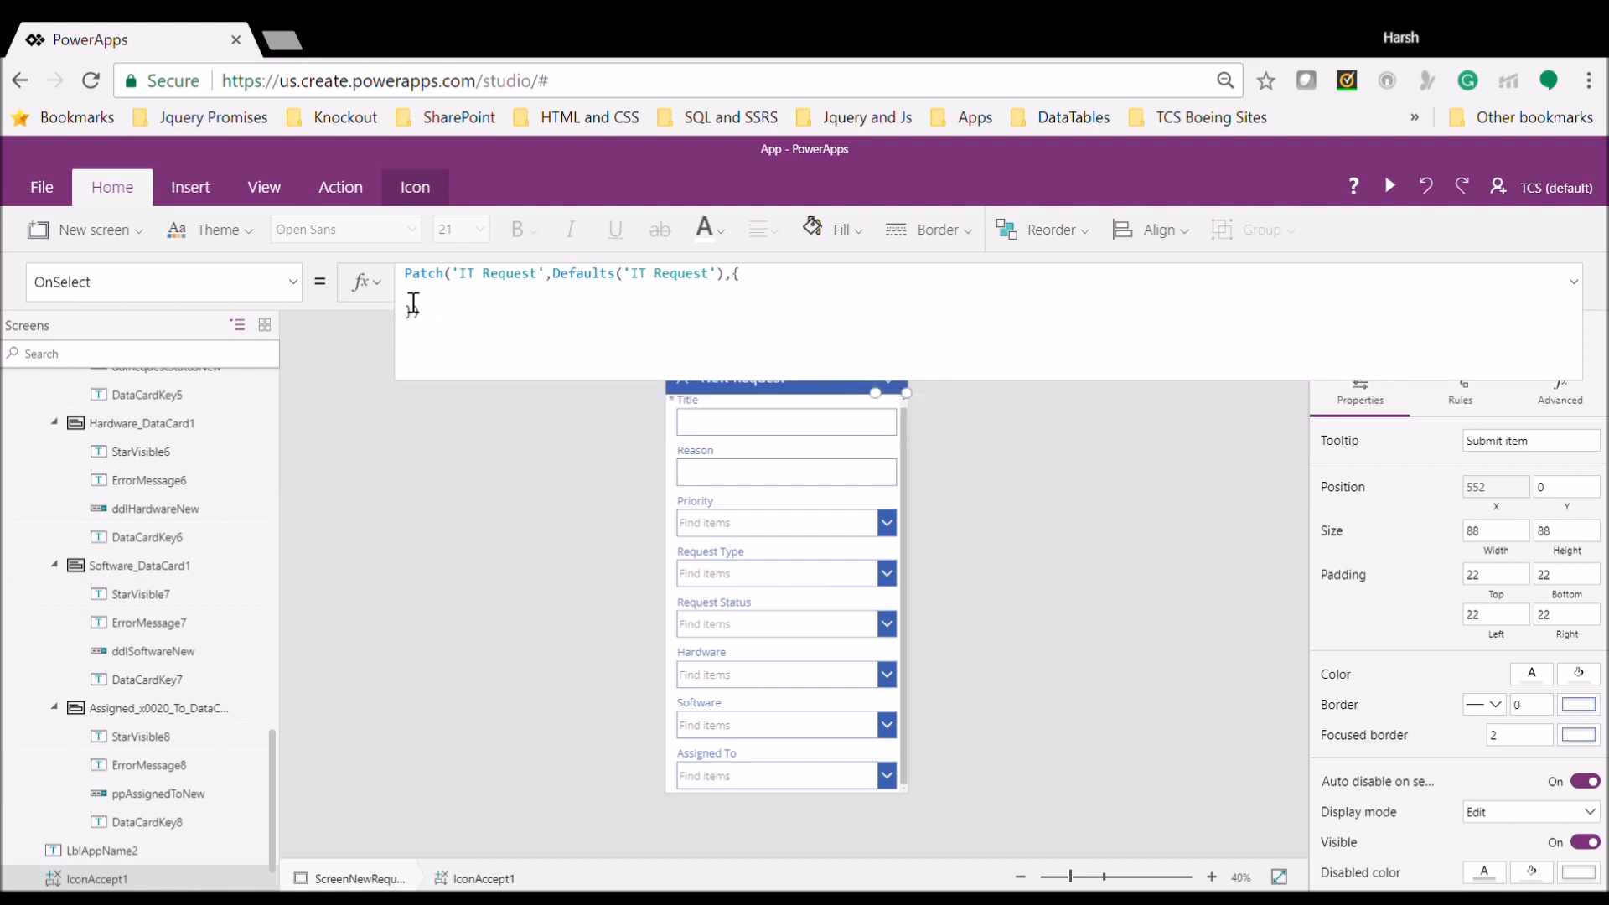
pyautogui.click(449, 315)
pyautogui.click(427, 311)
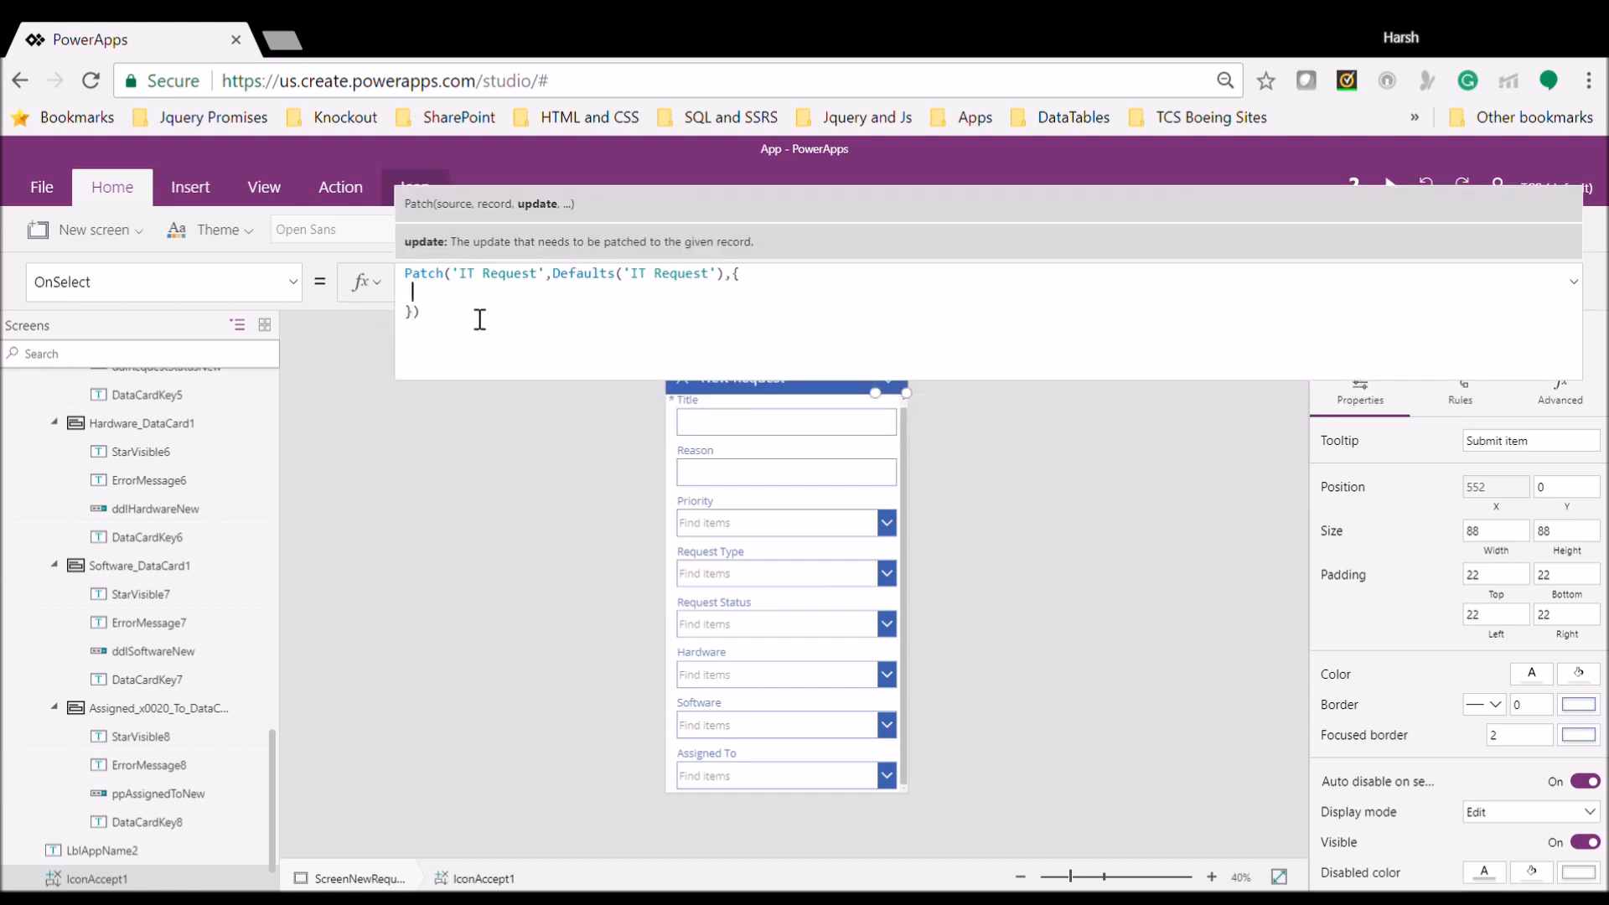
pyautogui.write('Title:txt')
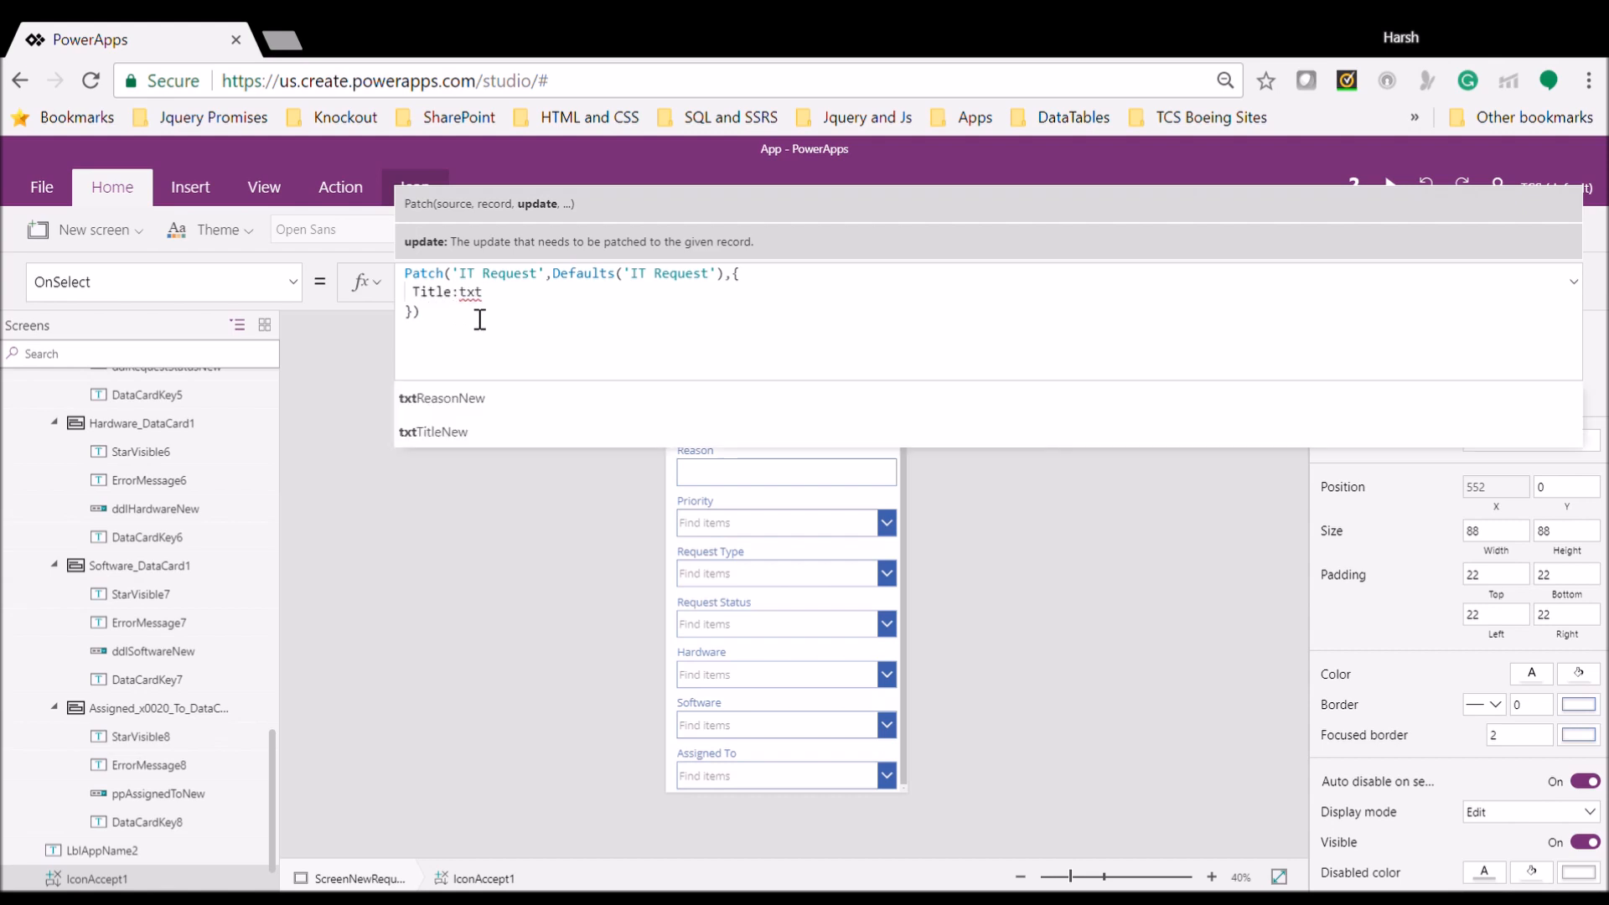
pyautogui.press('Down')
pyautogui.press('Tab')
pyautogui.write('.Te')
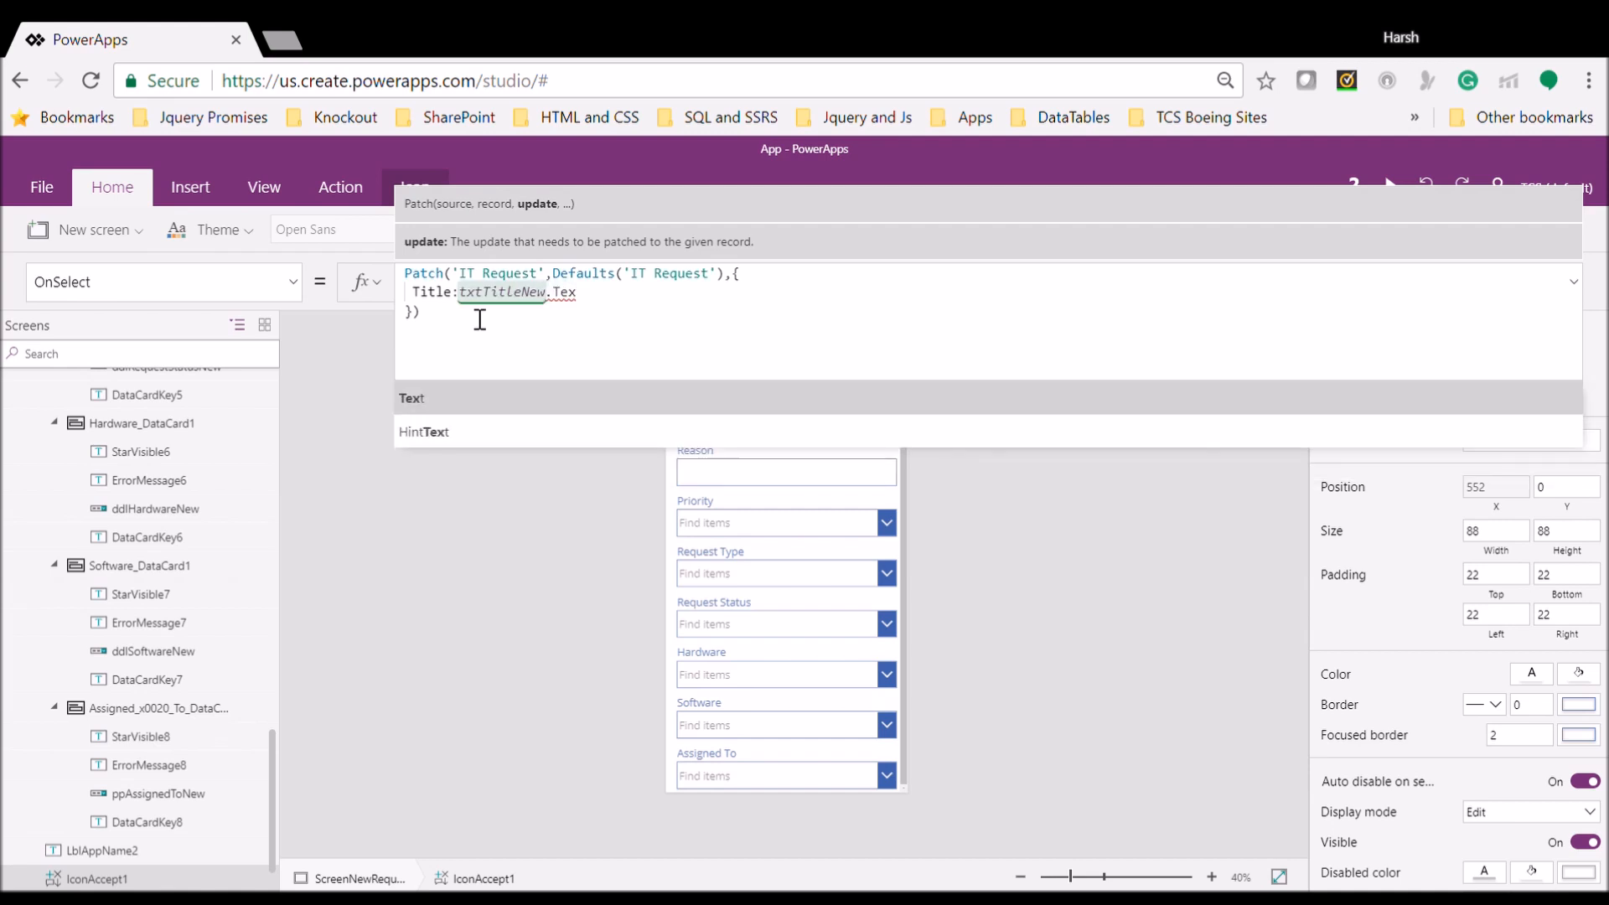
# Add the Reason field to the Patch update record, mapped to txtReasonNew.Text and followed by a comma
pyautogui.write('t,Reason')
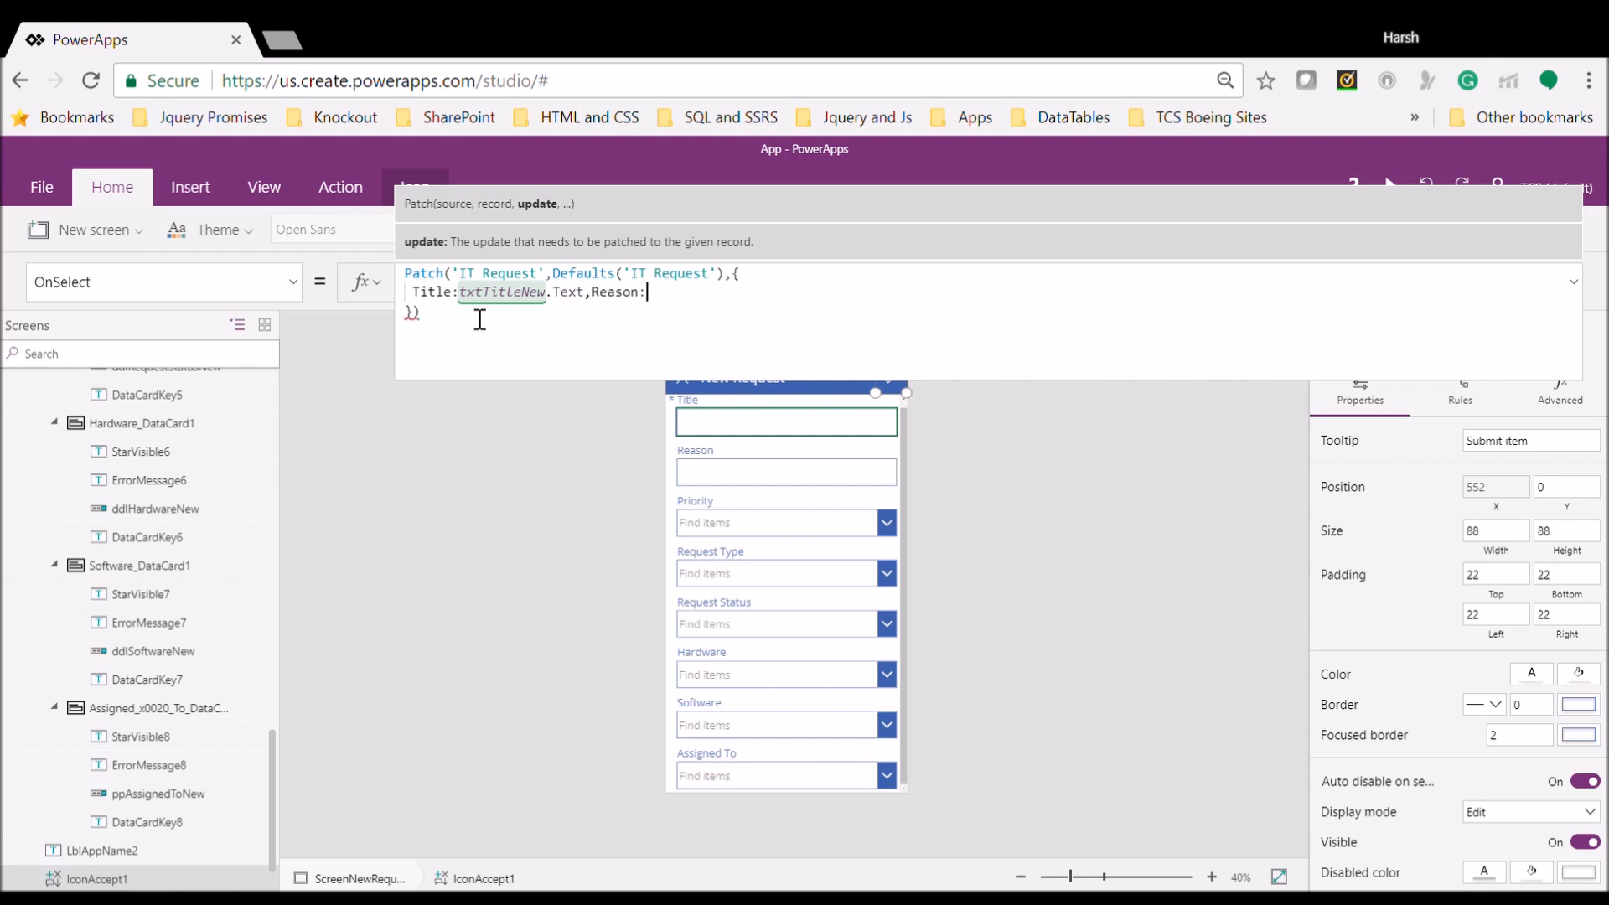
pyautogui.write(':txt')
pyautogui.write('R')
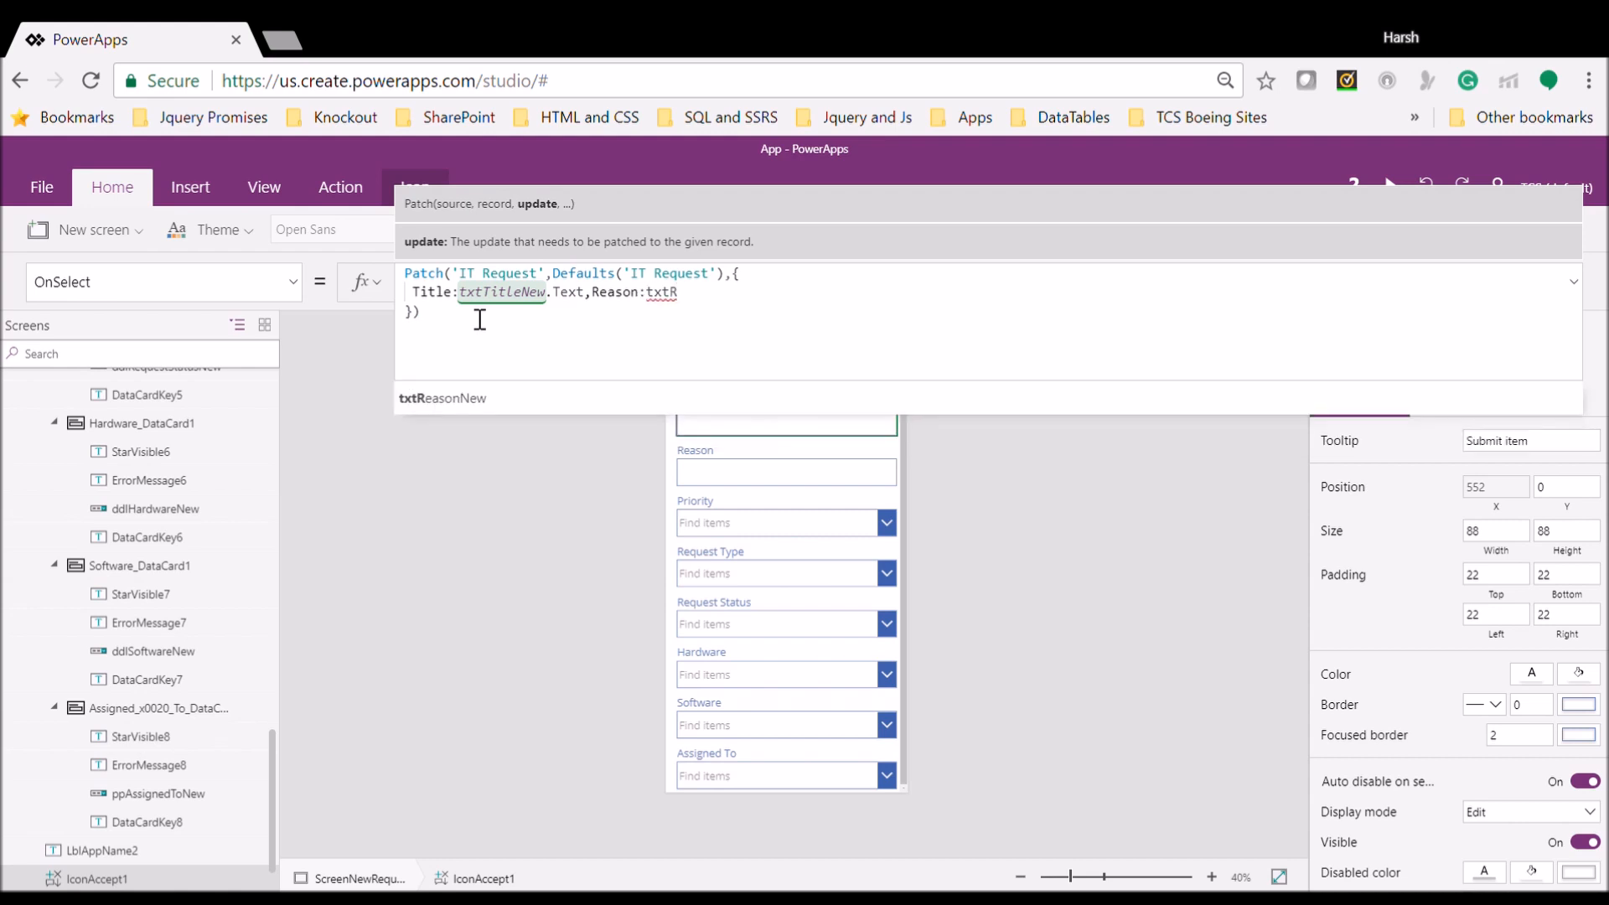
pyautogui.write('easonNew.Tex')
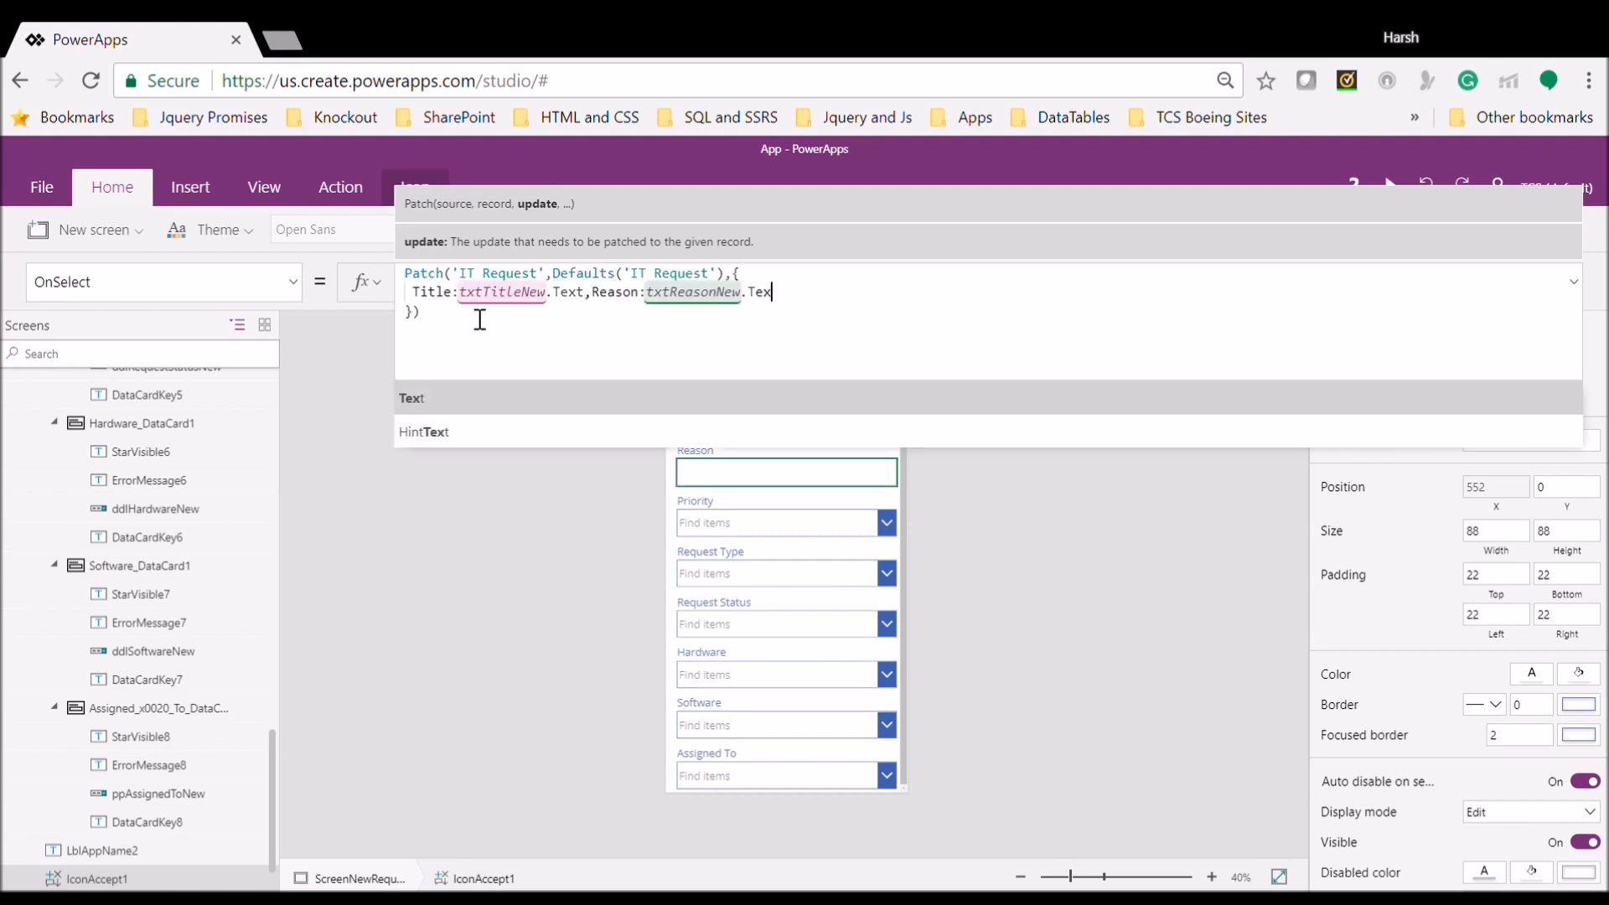
pyautogui.write('t,')
pyautogui.hotkey('shift', 'Return')
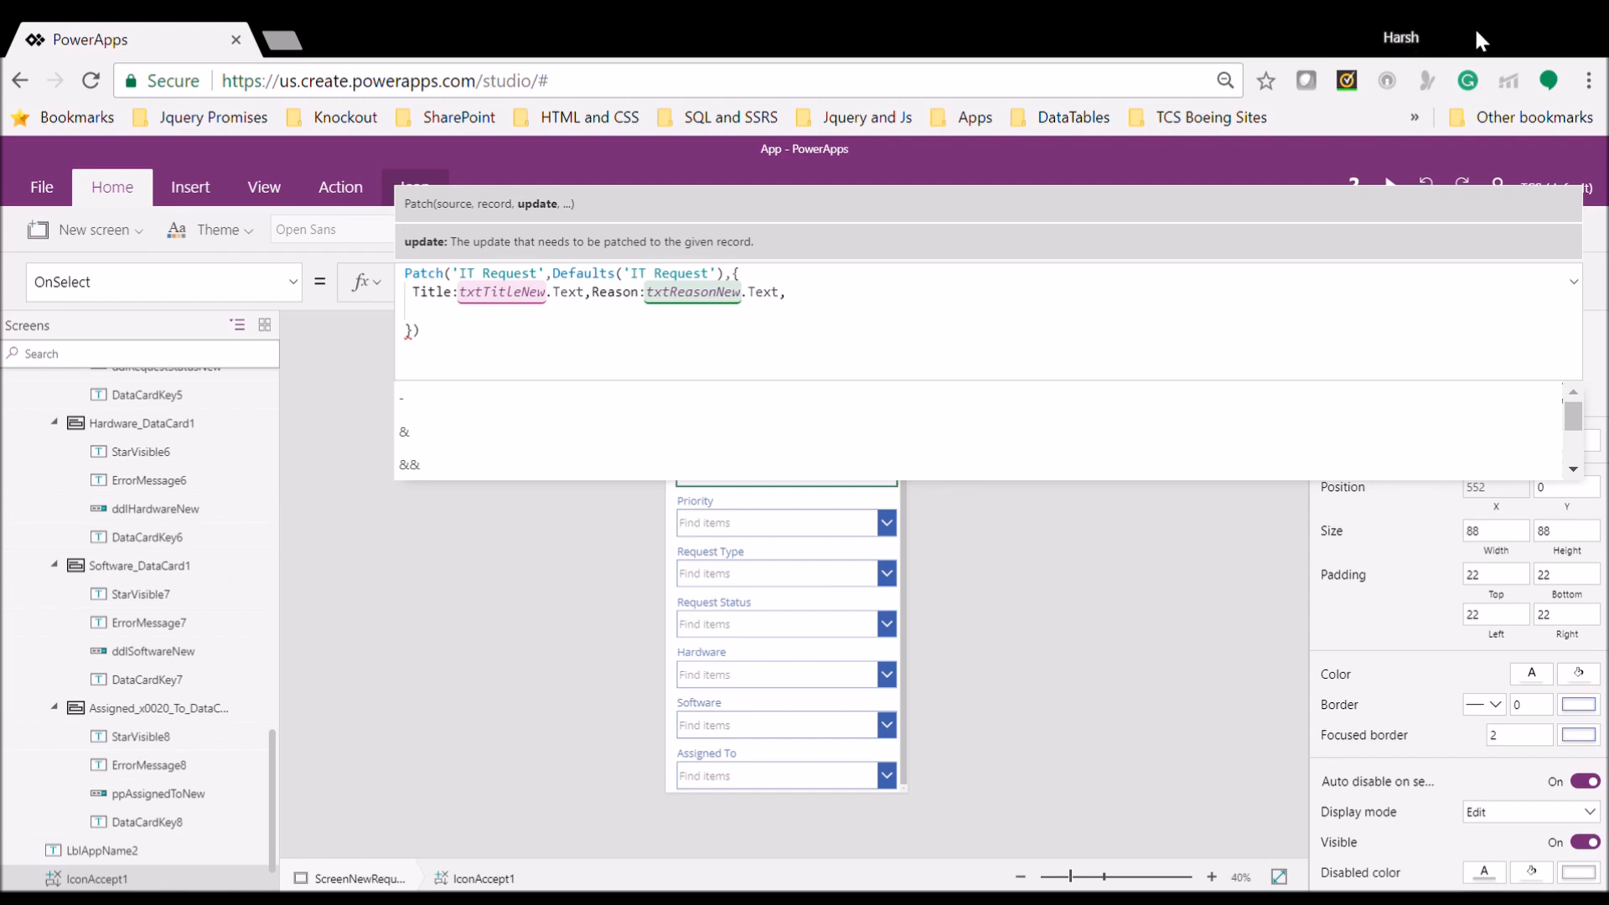
pyautogui.write('Priority:{\'@odata.type\':"#Microsoft.Azure.Connectors.SharePoint.SPListExpandedReference",Value:ddlPriority.Selected.Value}, Request_x0020_Type:{\'@odata.type\':"#Microsoft.Azure.Connectors.SharePoint.SPListExpandedReference",Value:ddlRequestType.Selected.Value}, Request_x0020_Status:{\'@odata.type\':"#Microsoft.Azure.Connectors.SharePoint.SPListExpandedReference",Value:ddlRequestStatus.Selected.Value}, Hardware:{\'@odata.type\':"#Microsoft.Azure.Connectors.SharePoint.SPListExpandedReference",Value:ddlHardware.Selected.Value}, Software:{\'@odata.type\':"#Microsoft.Azure.Connectors.SharePoint.SPListExpandedReference",Value:ddlSoftware.Selected.Value}')
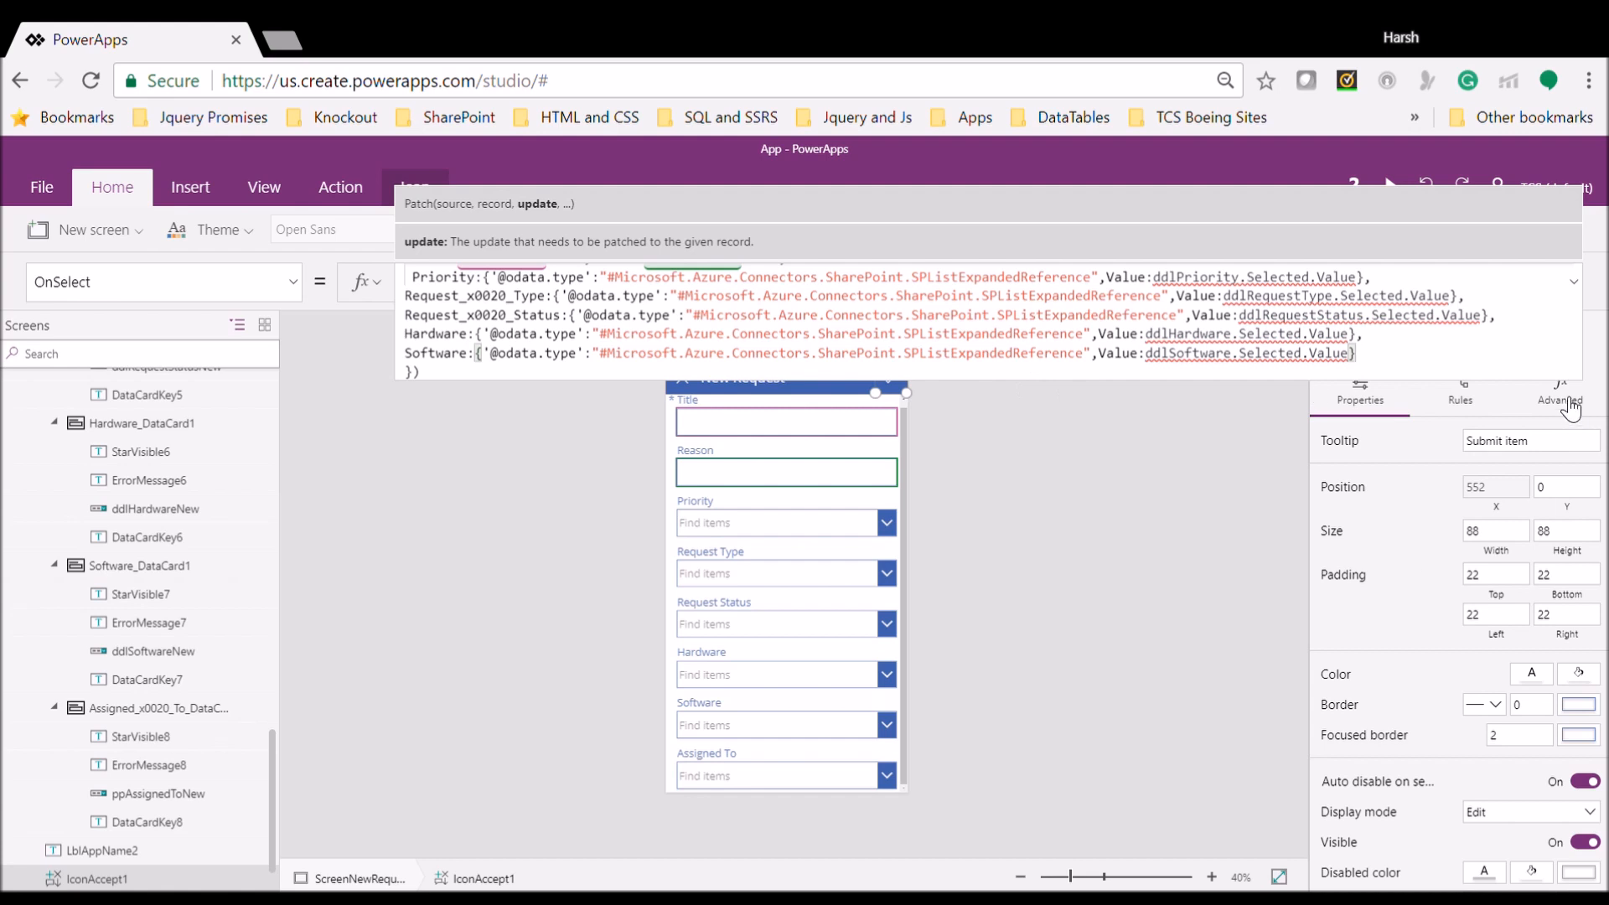
pyautogui.moveTo(1564, 394); pyautogui.dragTo(1570, 524)
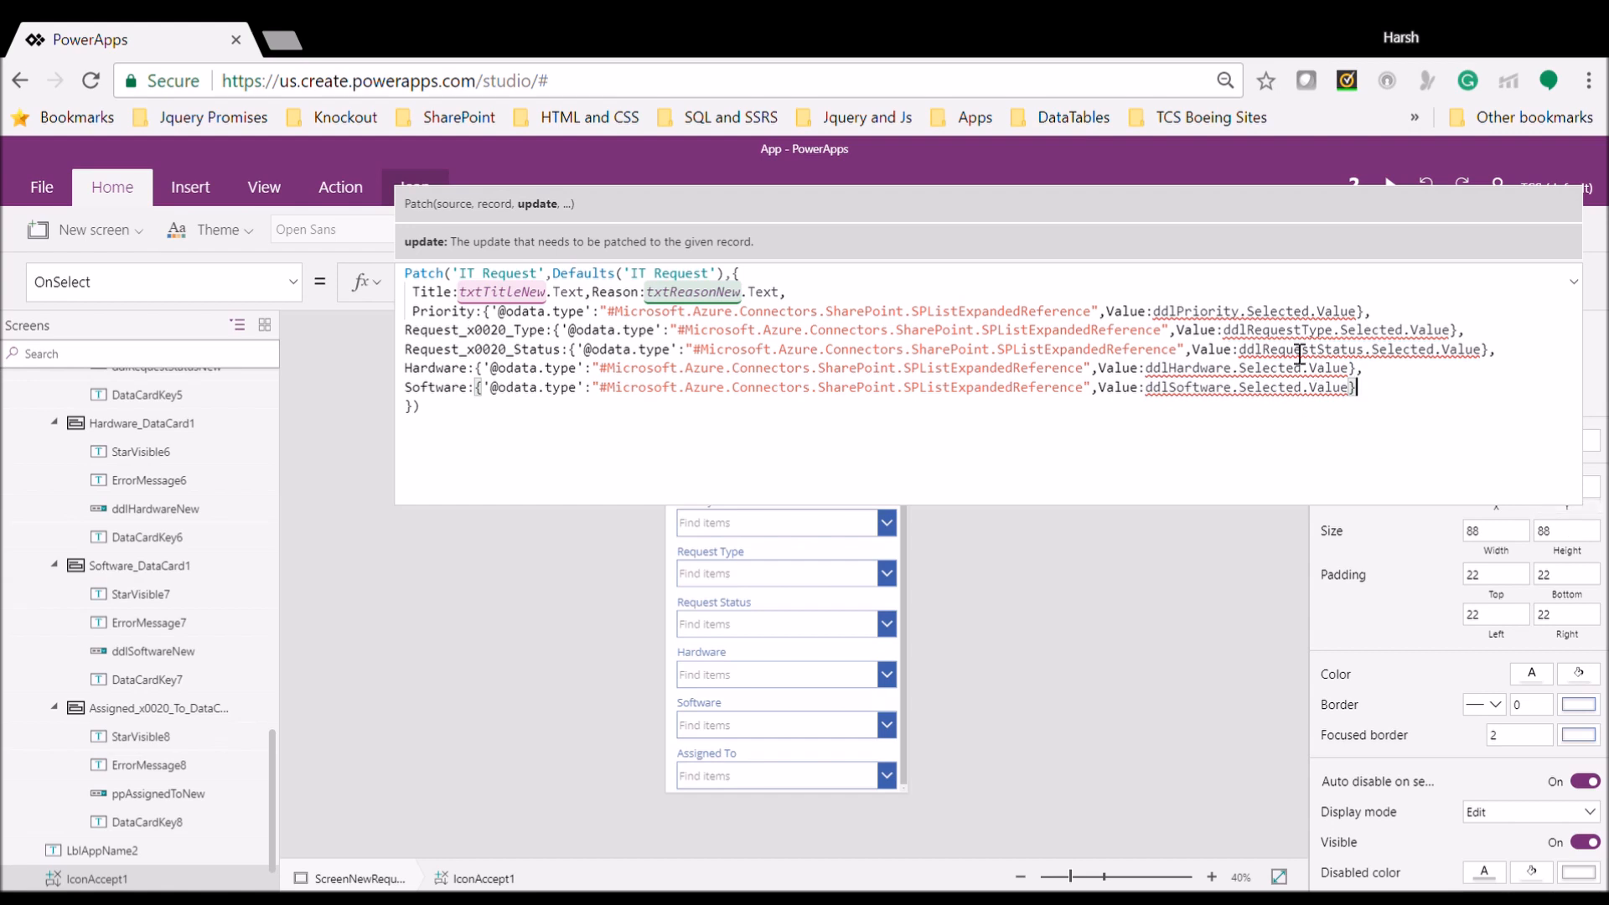
# Replace ddlPriority with ddlPriorityNew as the control supplying the Priority entry's value in the Patch formula
pyautogui.doubleClick(1198, 319)
pyautogui.write('ddl')
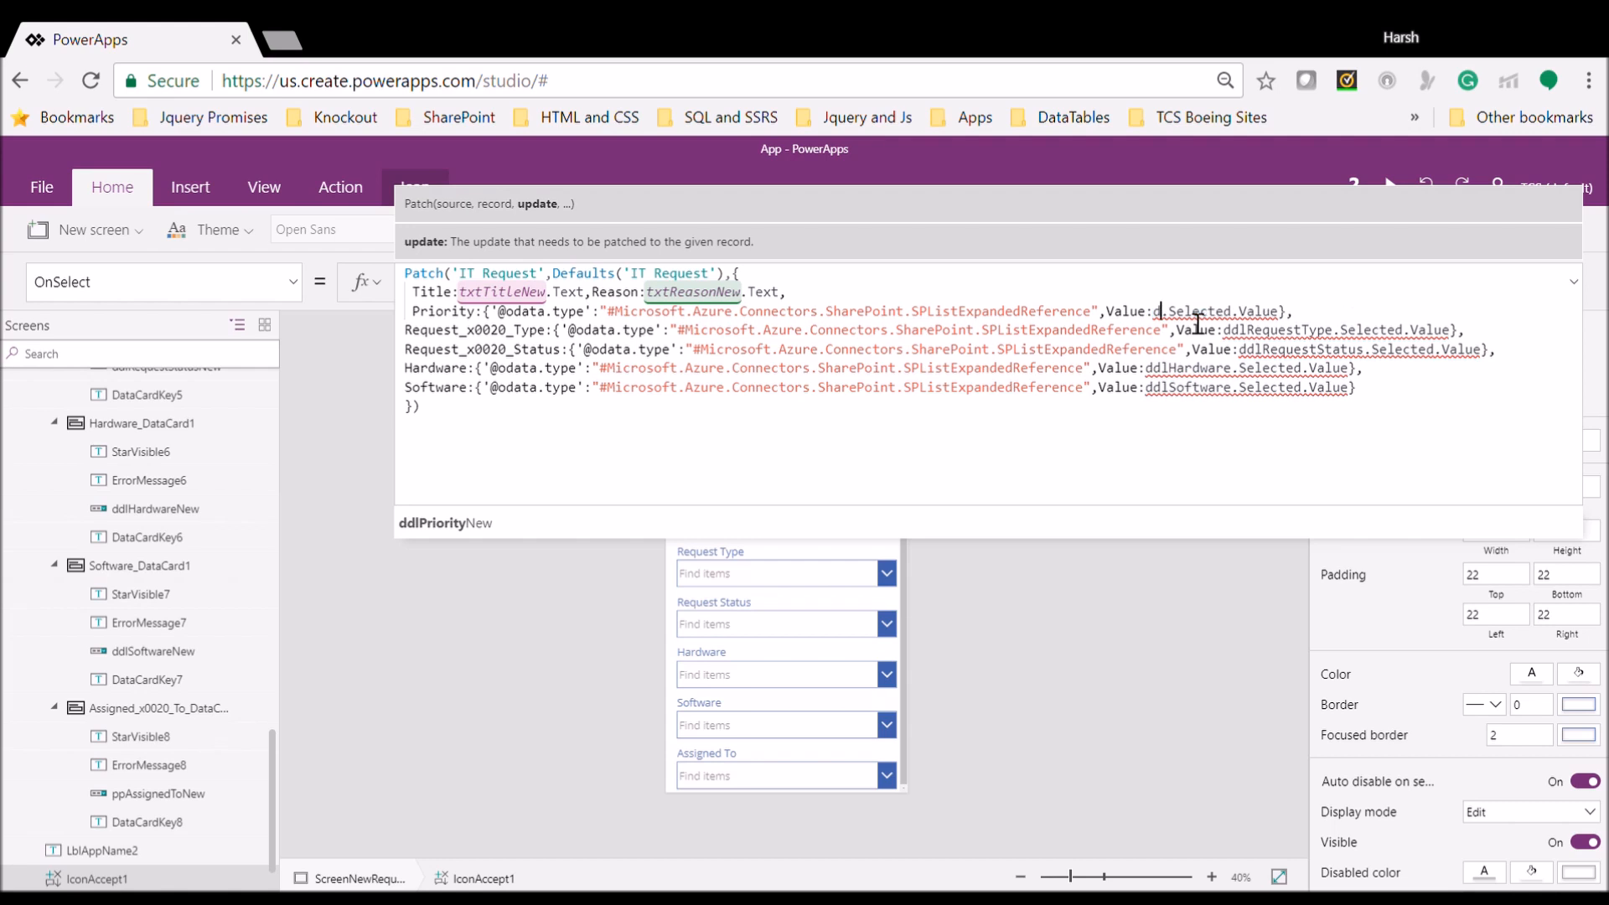
pyautogui.press('Down')
pyautogui.press('Down')
pyautogui.press('Down')
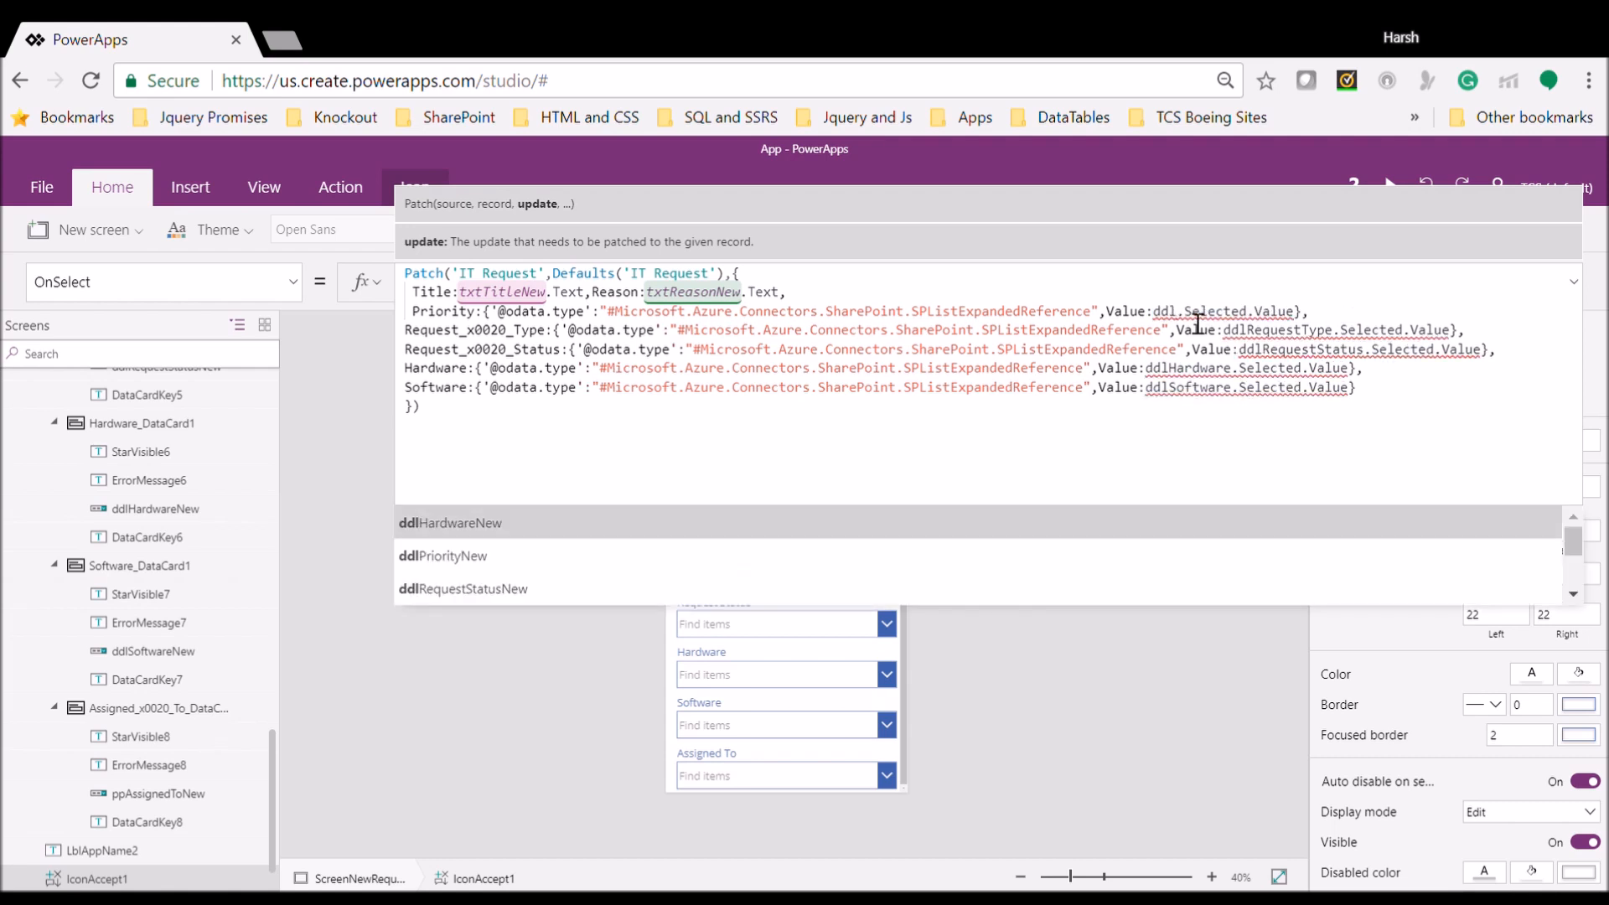
pyautogui.press('Up')
pyautogui.press('Tab')
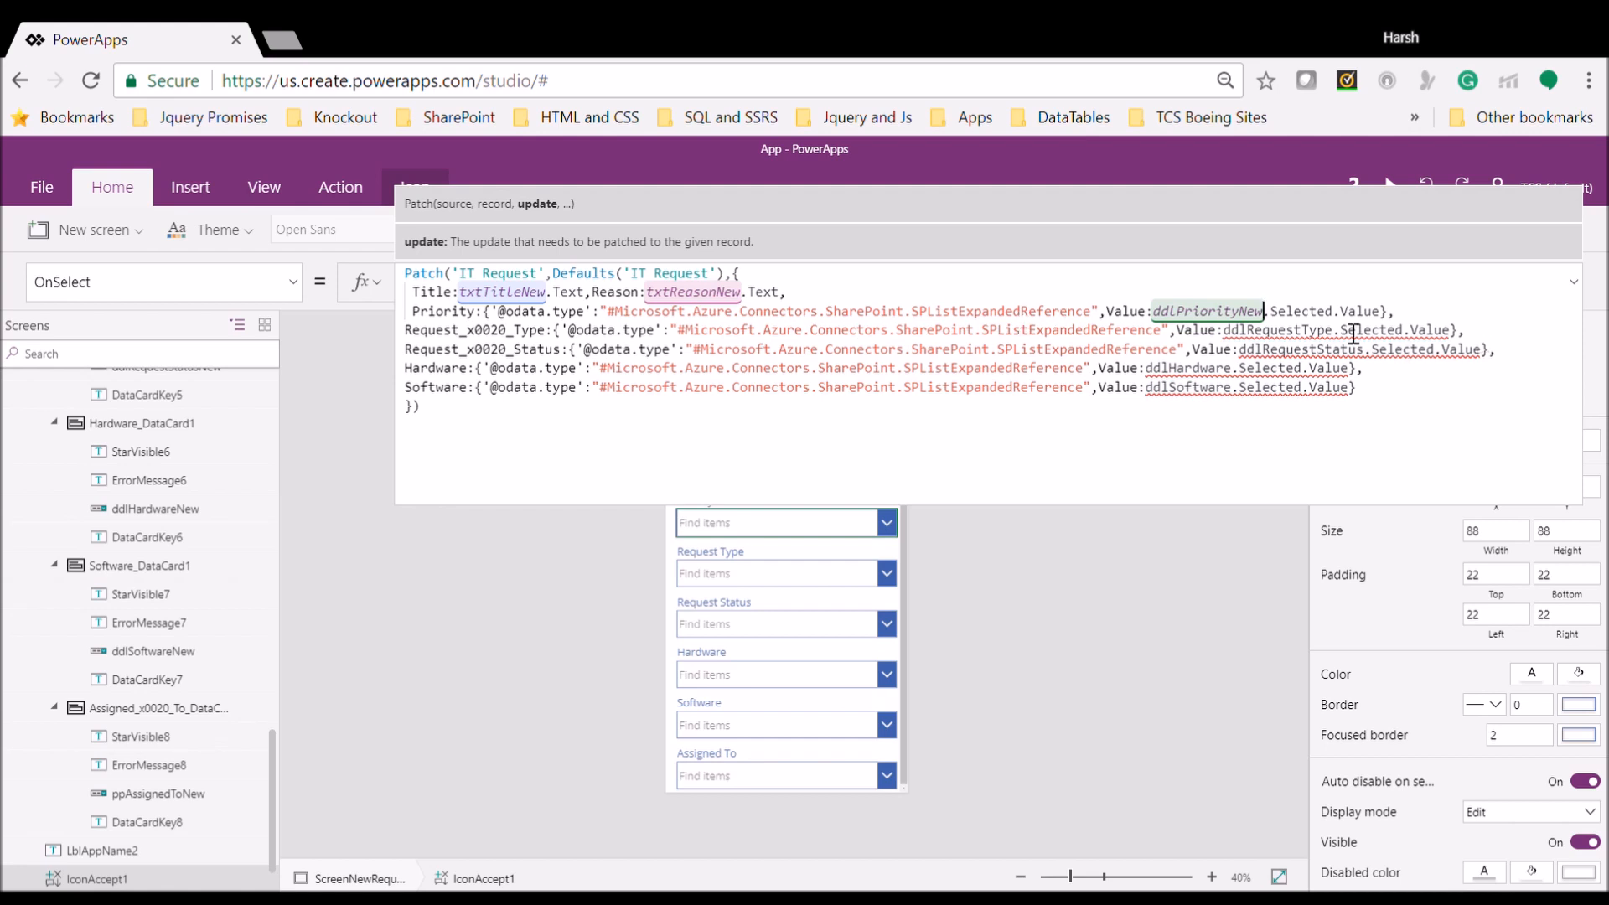
# Replace ddlRequestType with ddlRequestTypeNew as the control supplying the Request_x0020_Type entry's value in the Patch formula
pyautogui.click(1272, 329)
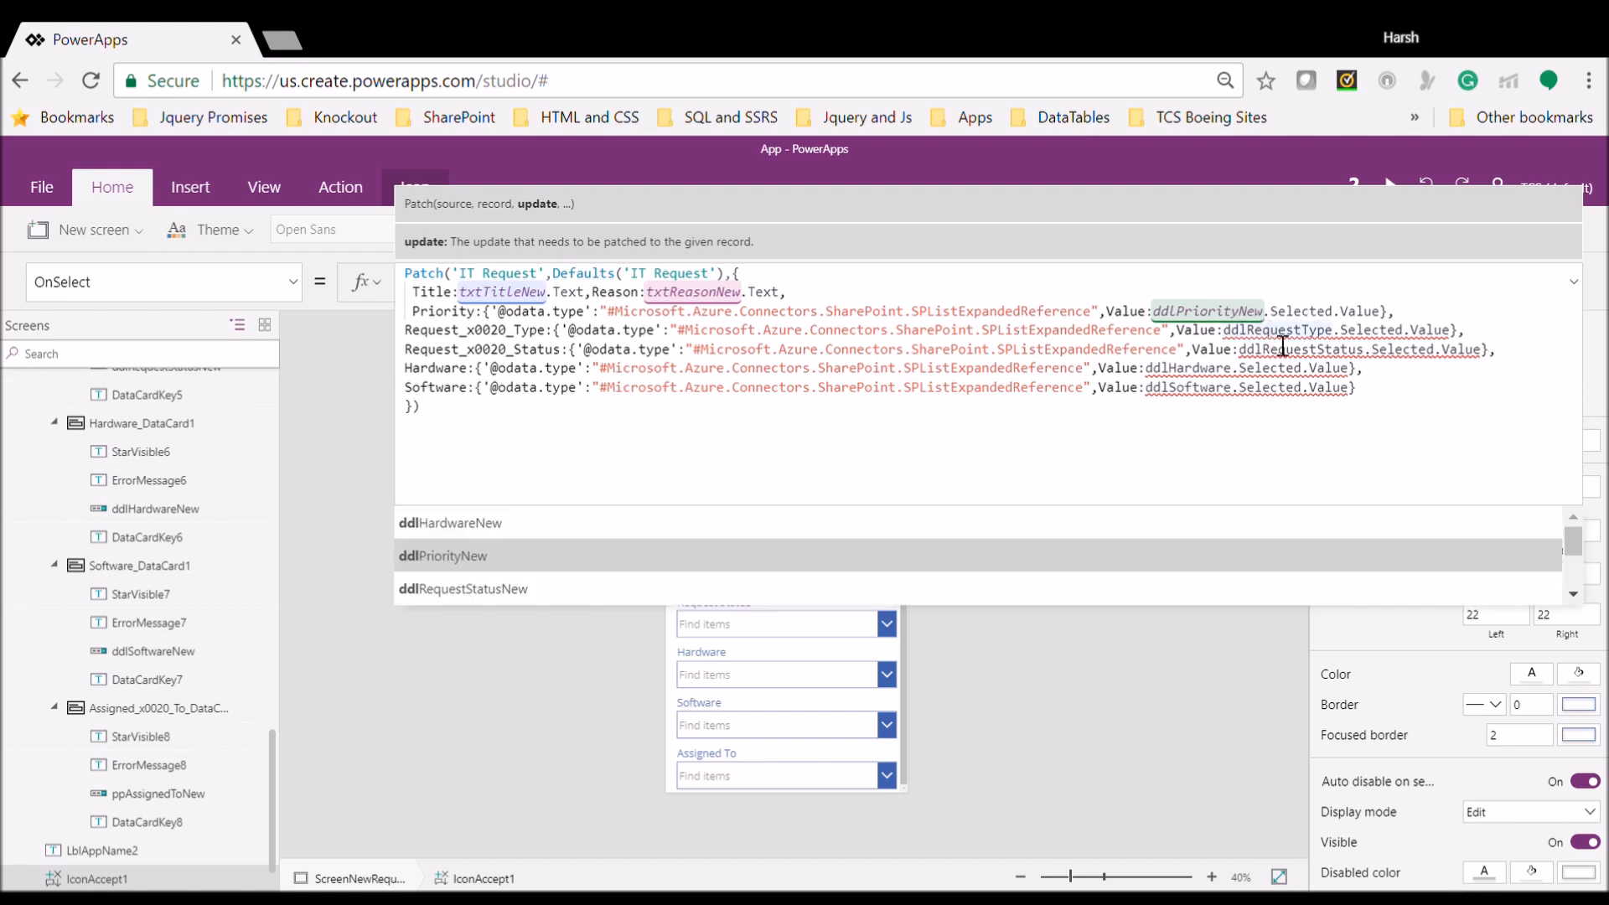
pyautogui.doubleClick(1274, 334)
pyautogui.write('ddl')
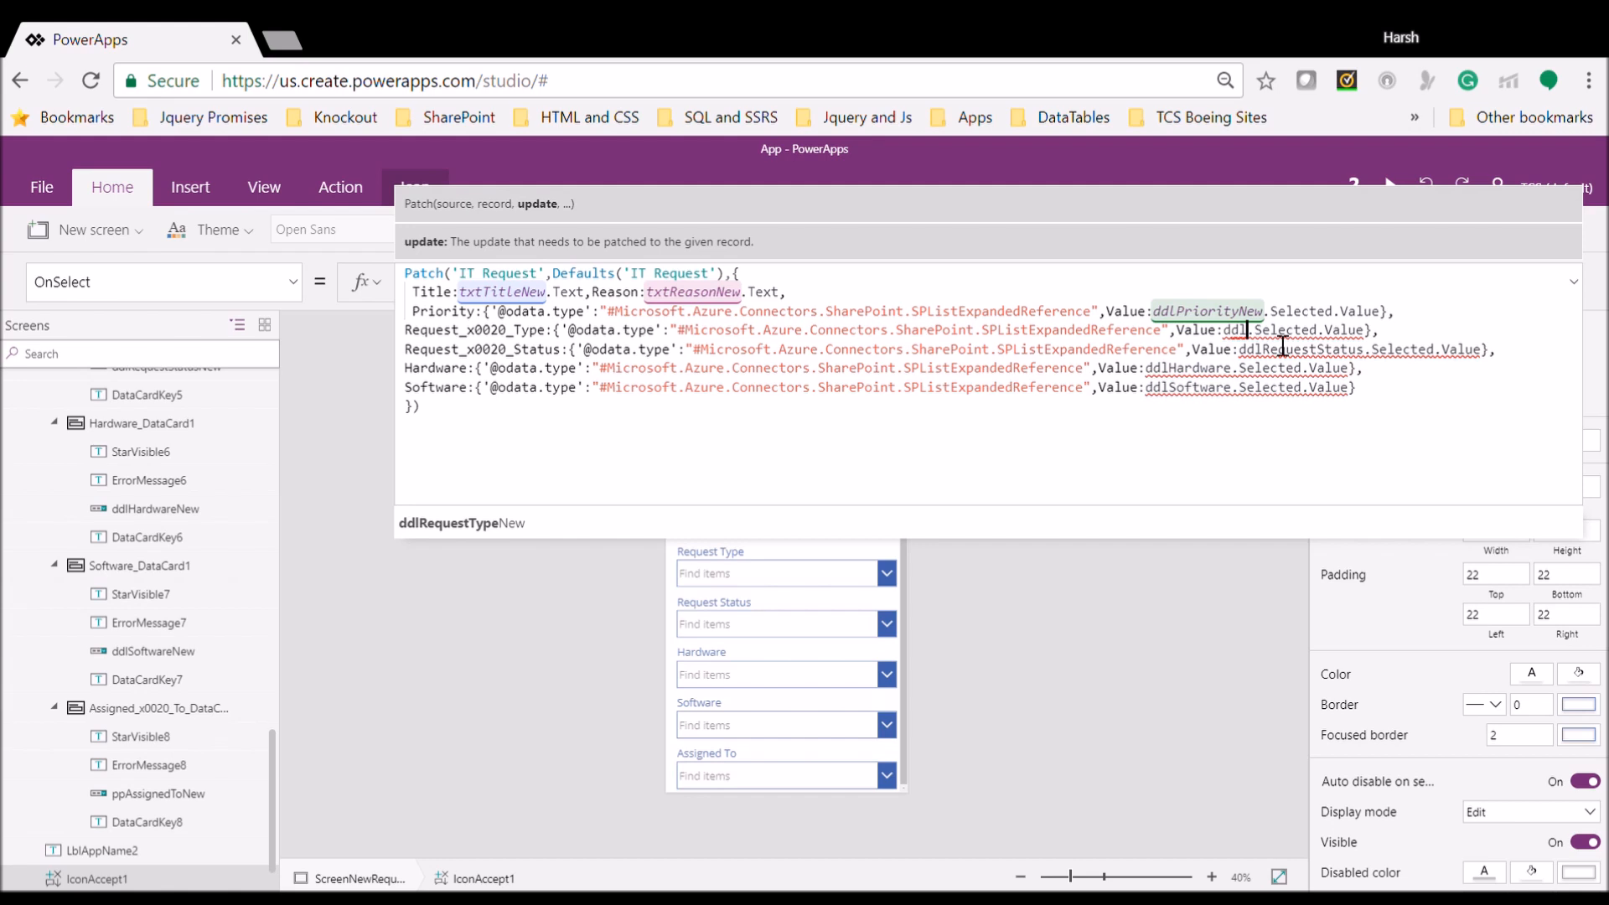
pyautogui.press('Down')
pyautogui.press('Down')
pyautogui.press('Down')
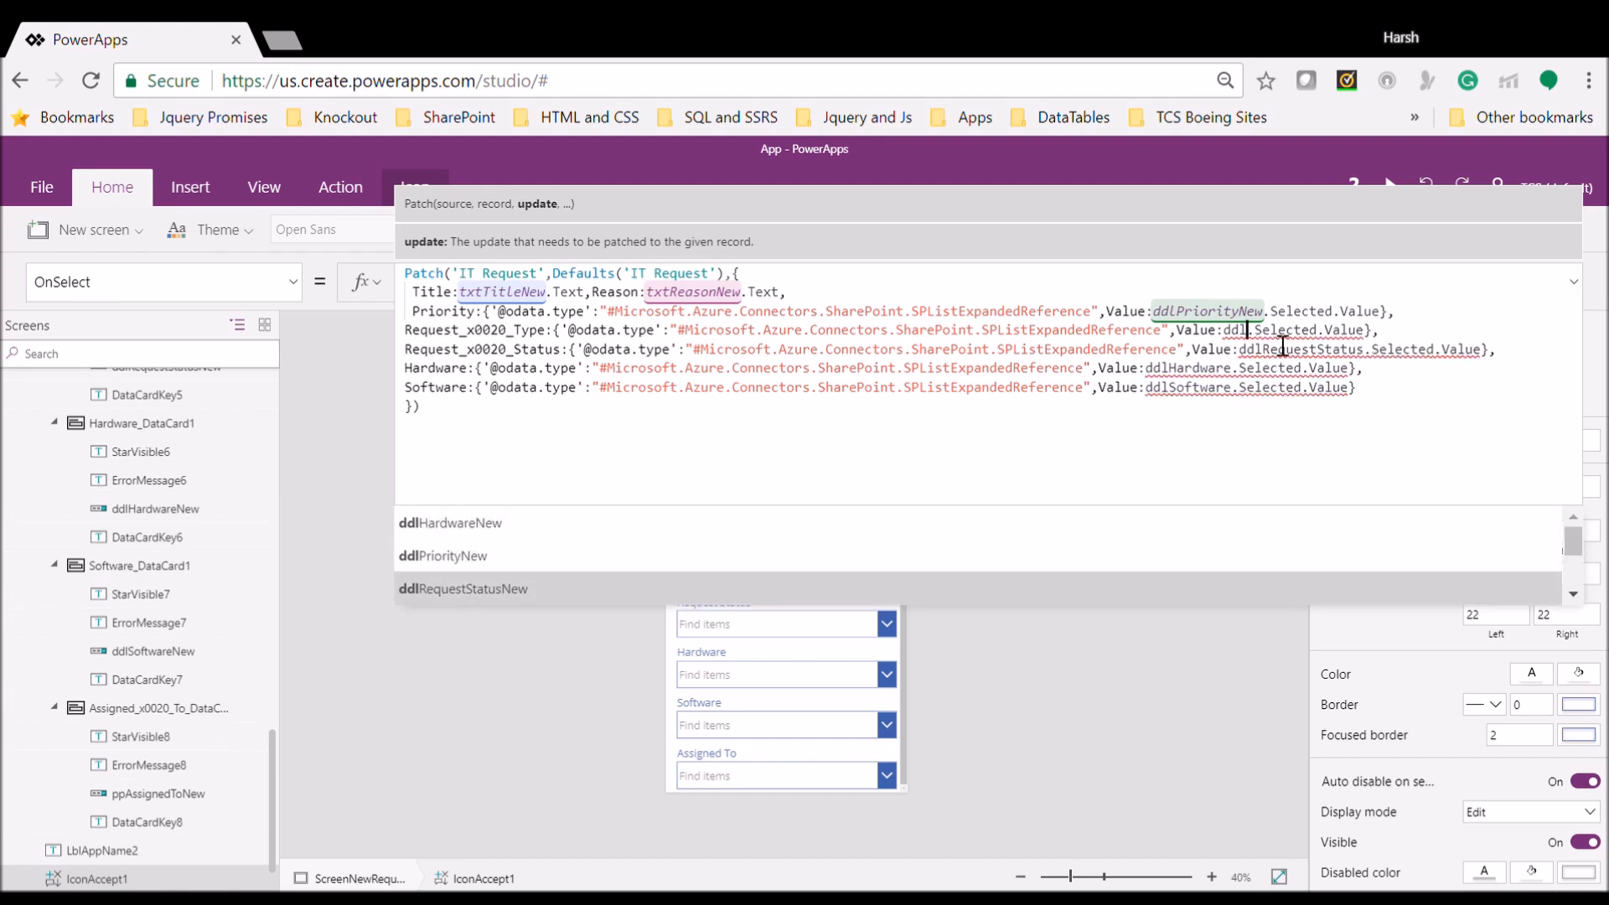
pyautogui.press('Tab')
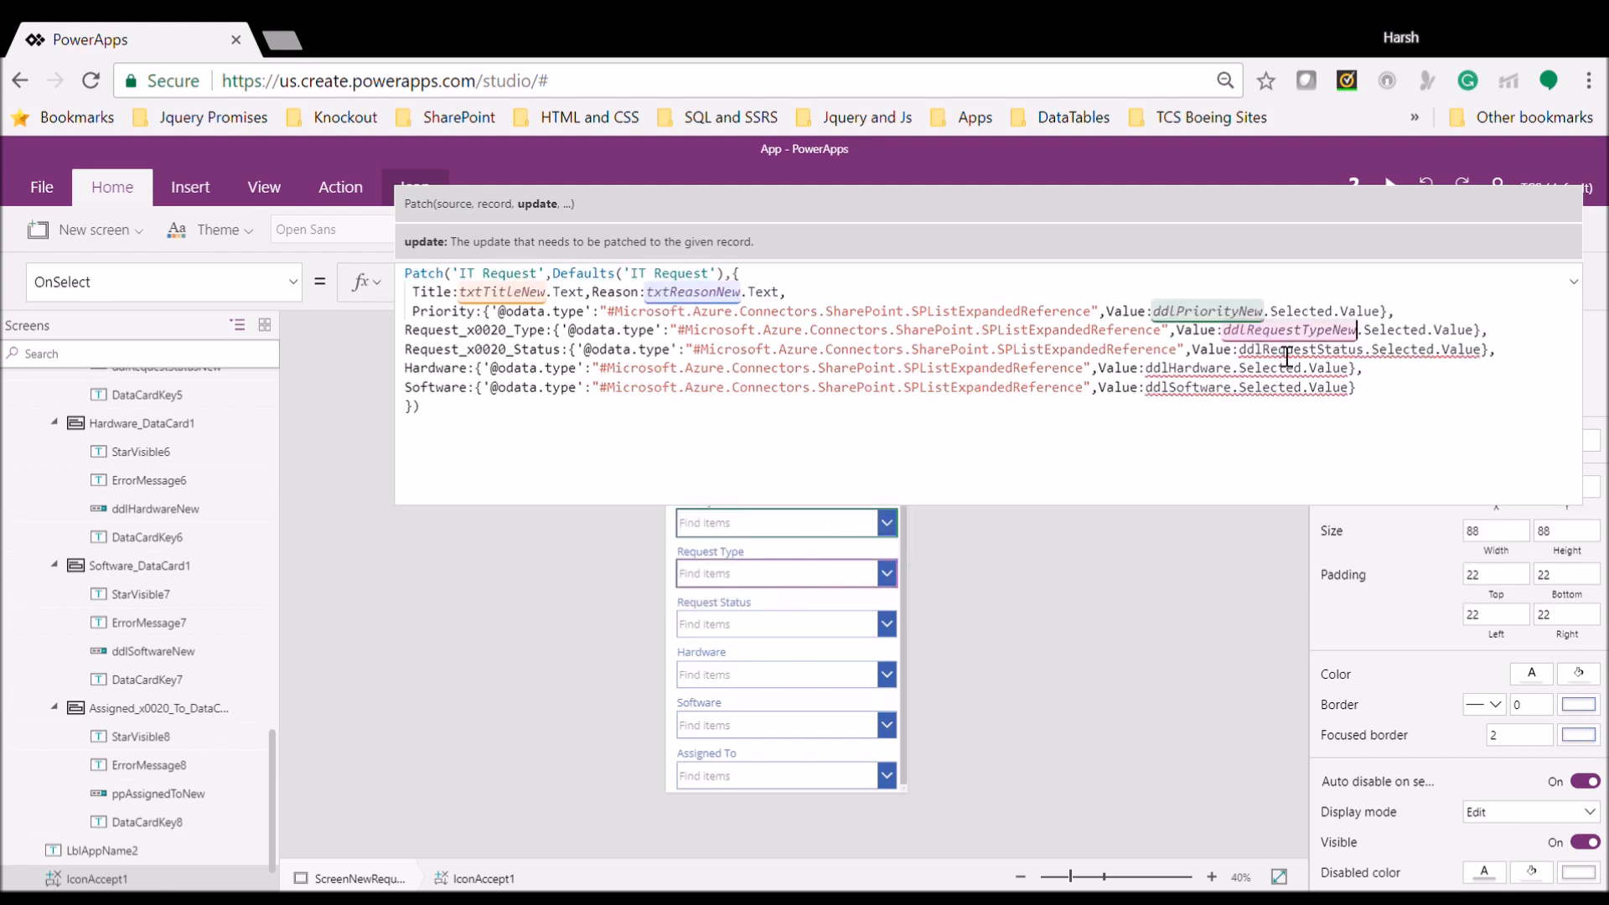
# Replace the Request_x0020_Status, Hardware and Software value controls in the Patch formula with ddlRequestStatusNew, ddlHardwareNew and ddlSoftwareNew
pyautogui.doubleClick(1288, 356)
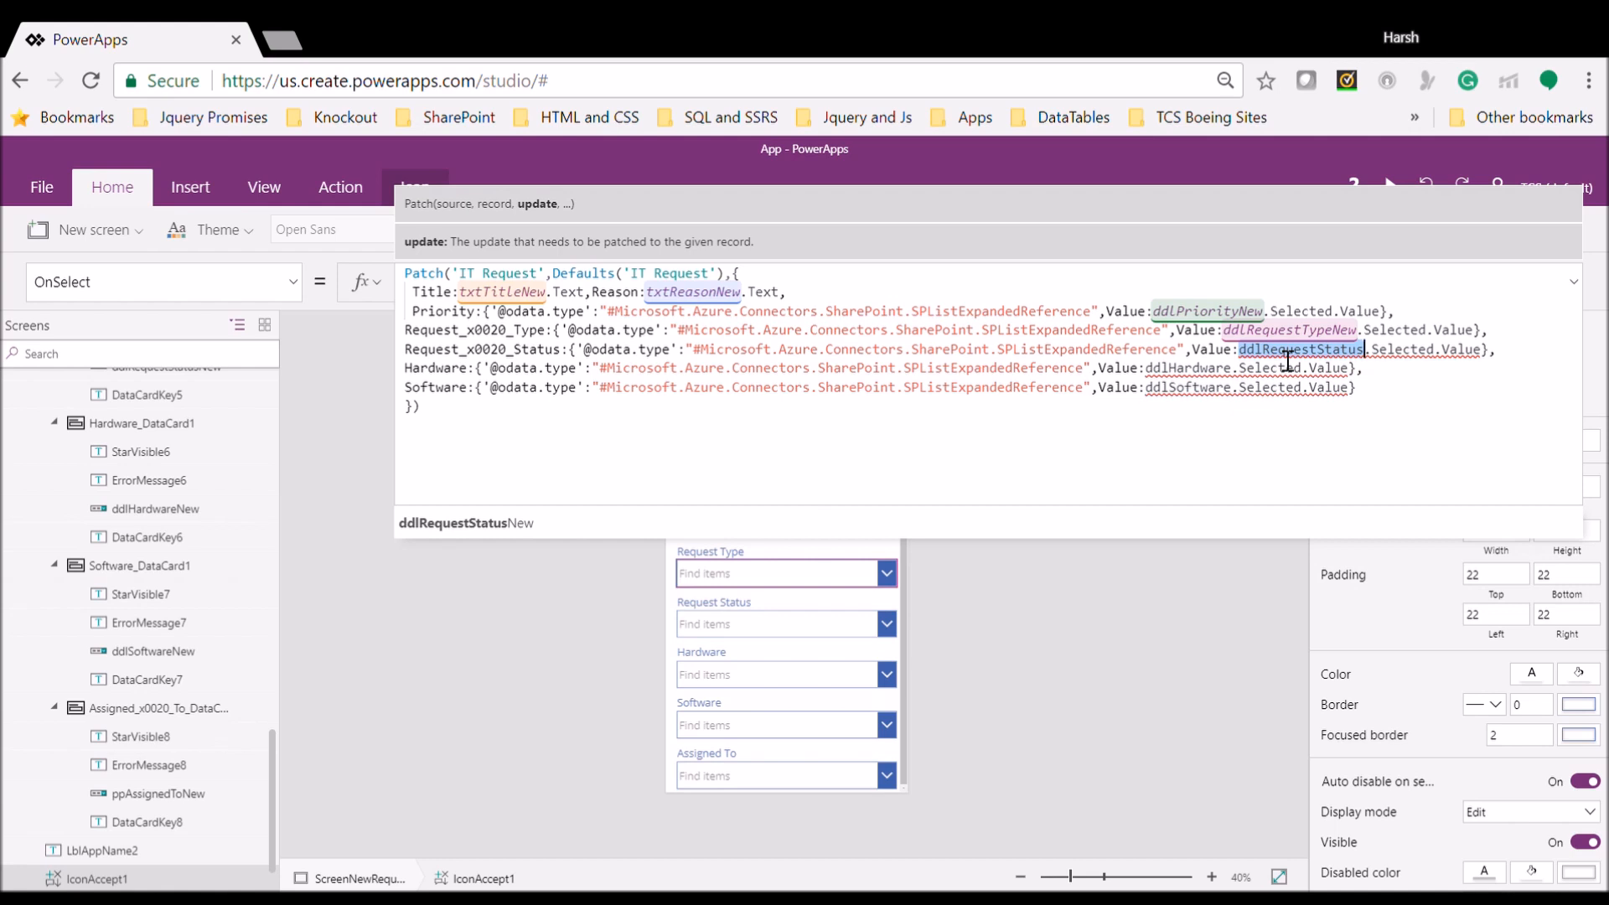
pyautogui.press('Tab')
pyautogui.doubleClick(1190, 369)
pyautogui.click(542, 521)
pyautogui.doubleClick(1190, 387)
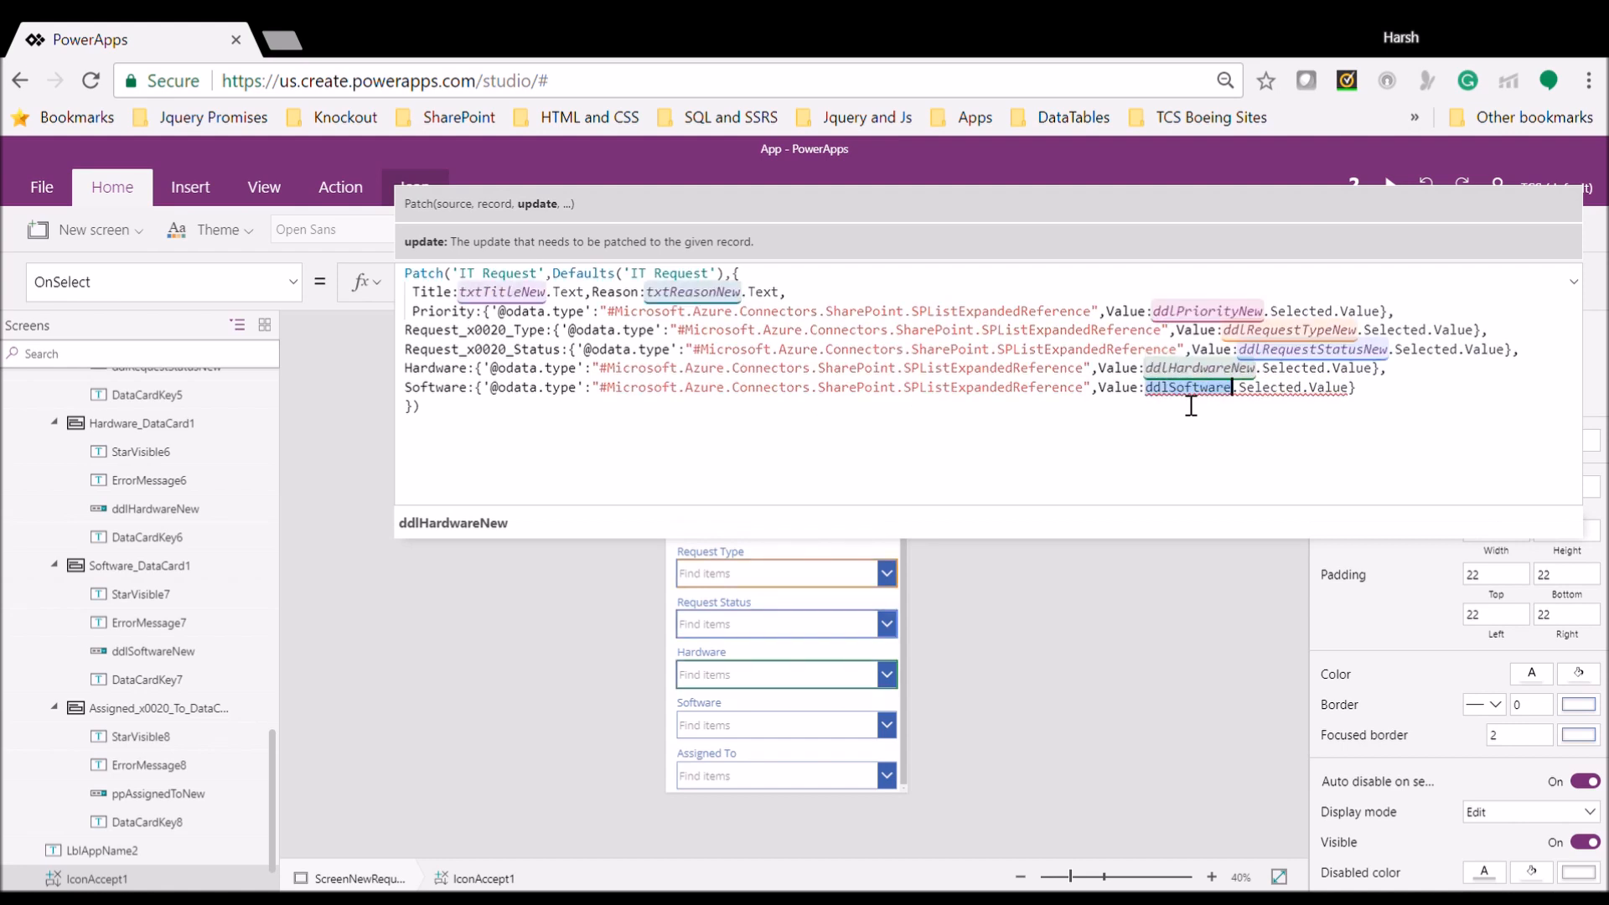
pyautogui.click(478, 526)
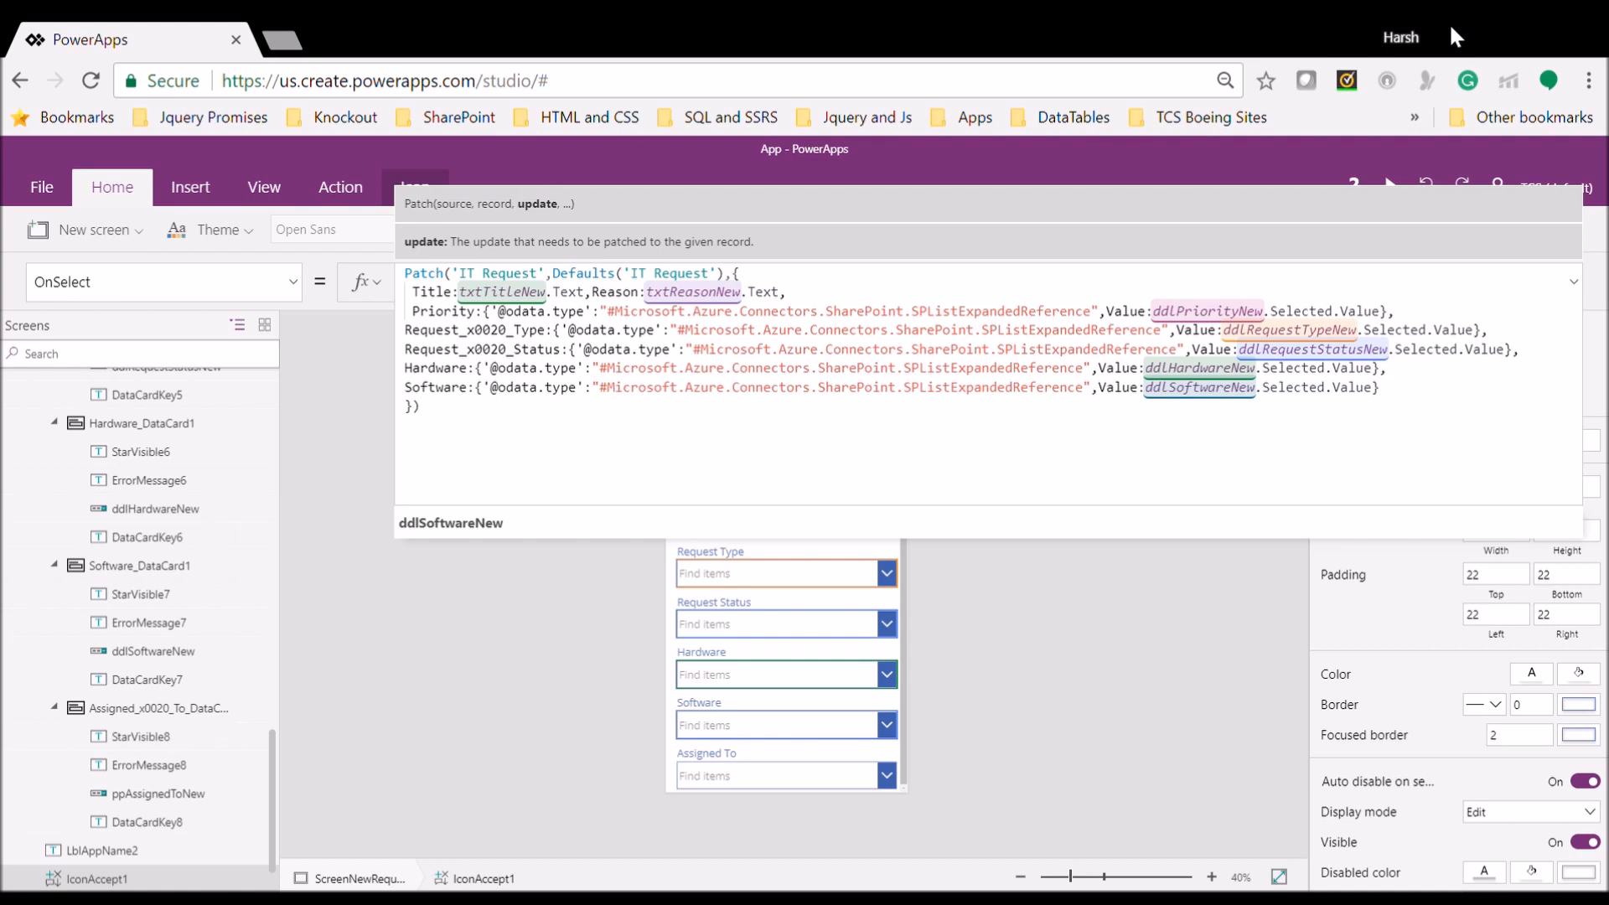
# Add an Assigned_x0020_To entry of type SPListExpandedUser, taking Claims, DisplayName and Email from ppAssignedTo.Selected, with empty Department, JobTitle and Picture
pyautogui.click(1403, 395)
pyautogui.press('BackSpace')
pyautogui.write(',')
pyautogui.press('Return')
pyautogui.write('Assigned_x0020_To:{\'@odata.type\':"#Microsoft.Azure.Connectors.SharePoint.SPListExpandedUser",         Claims:ppAssignedTo.Selected.Claims,         Department:"",         DisplayName:ppAssignedTo.Selected.DisplayName,         Email:ppAssignedTo.Selected.Email,         JobTitle:"",         Picture:"" }')
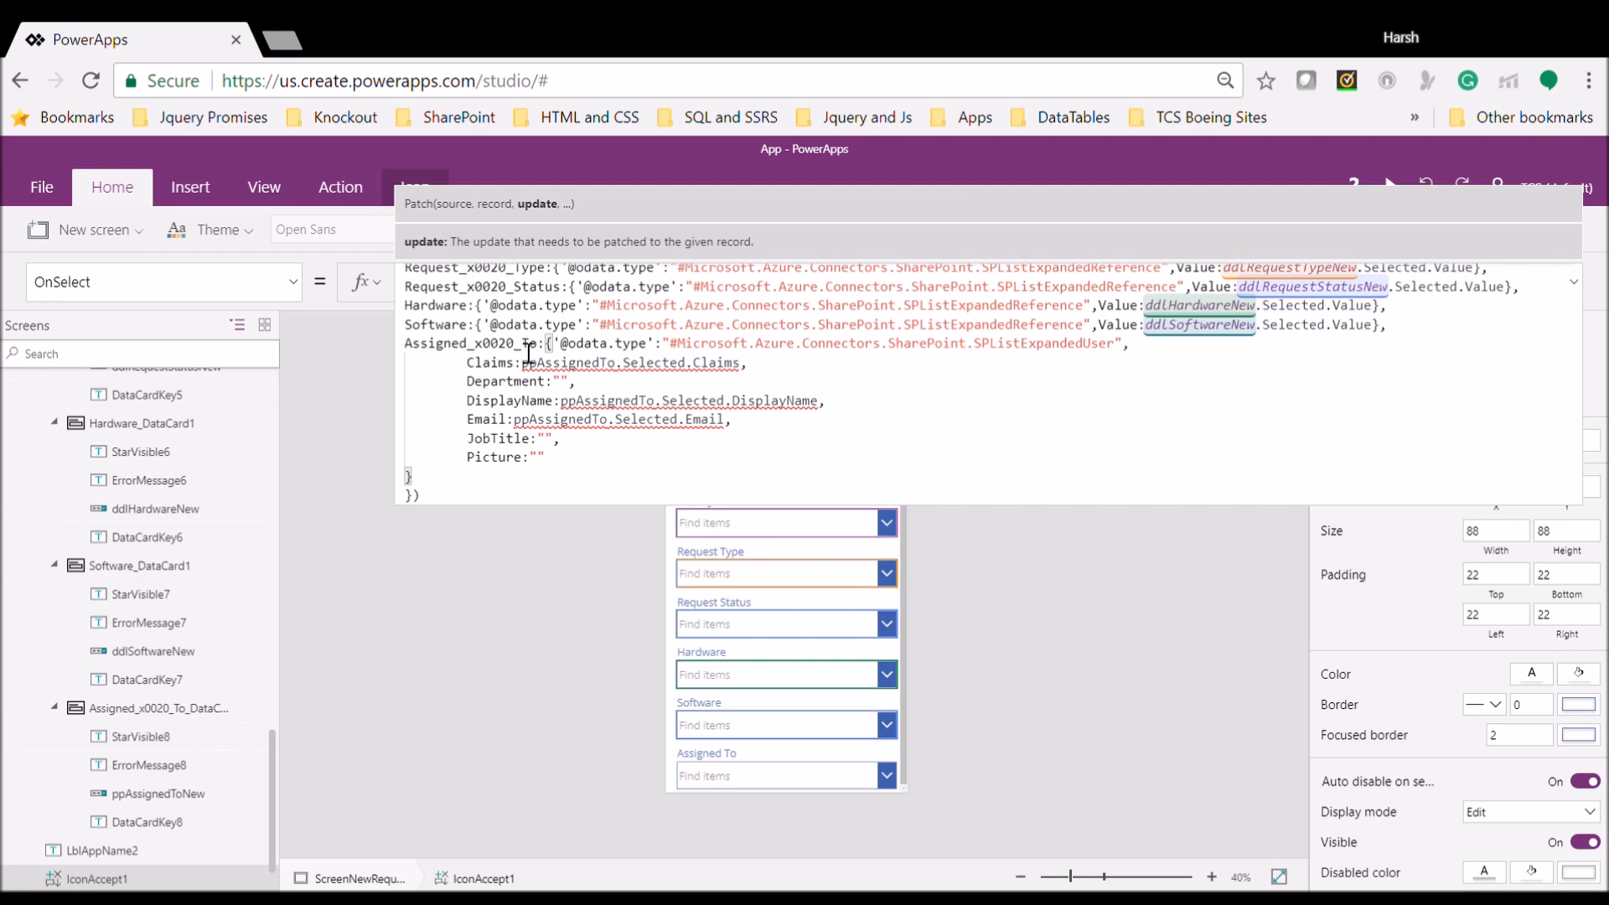
pyautogui.doubleClick(435, 352)
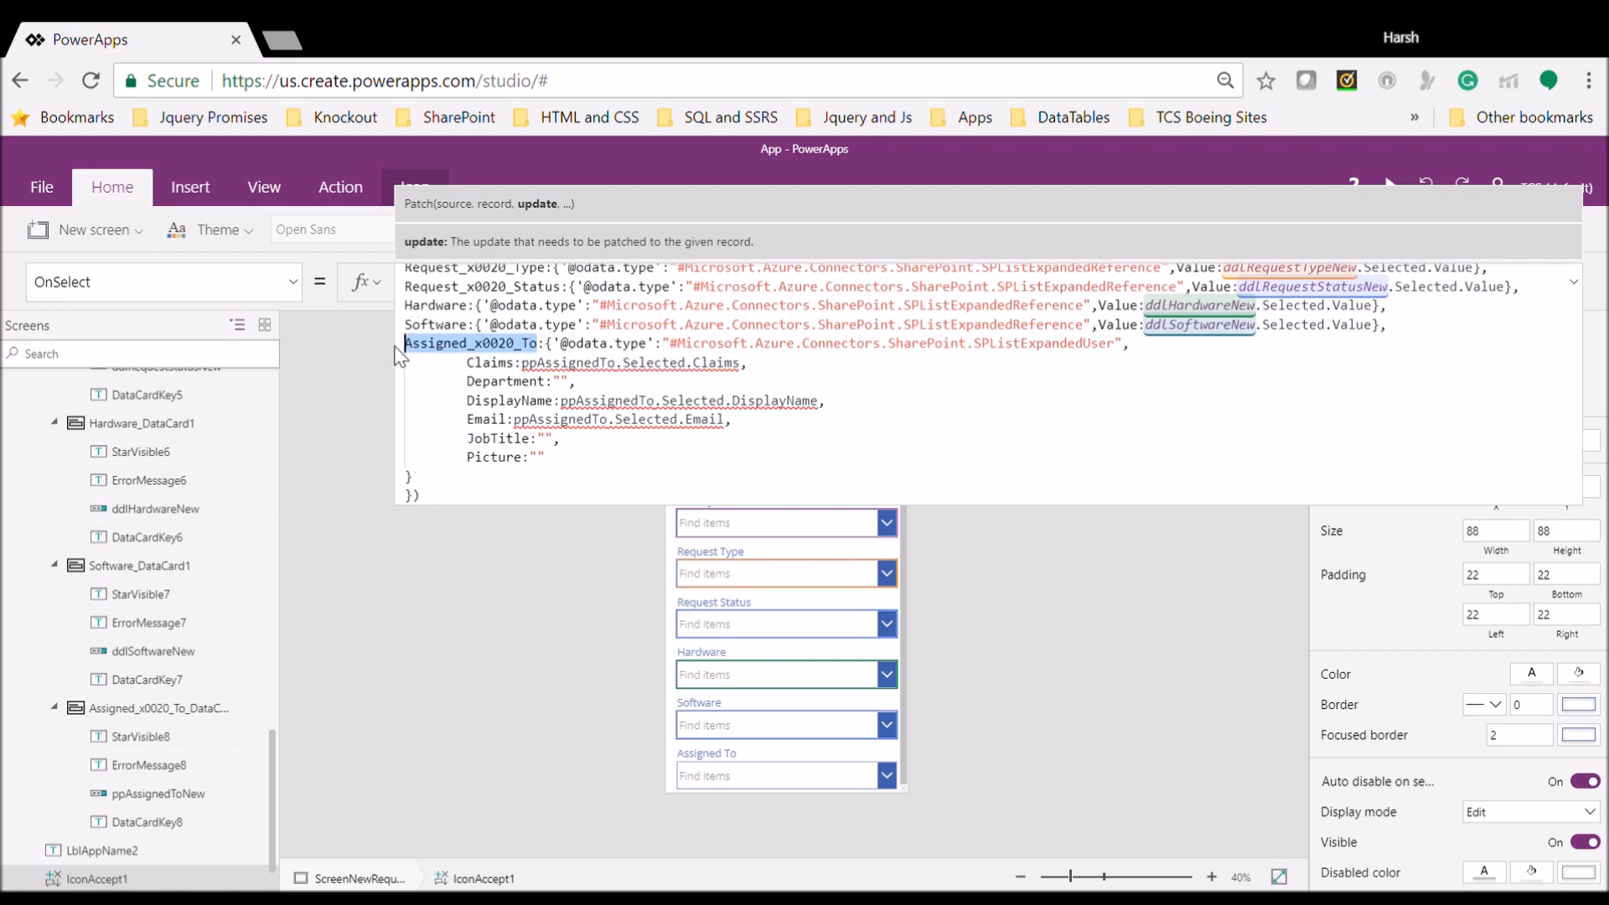
# Replace ppAssignedTo with ppAssignedToNew in the Claims, DisplayName and Email values of the Assigned_x0020_To entry
pyautogui.doubleClick(568, 371)
pyautogui.press('Right')
pyautogui.click(516, 526)
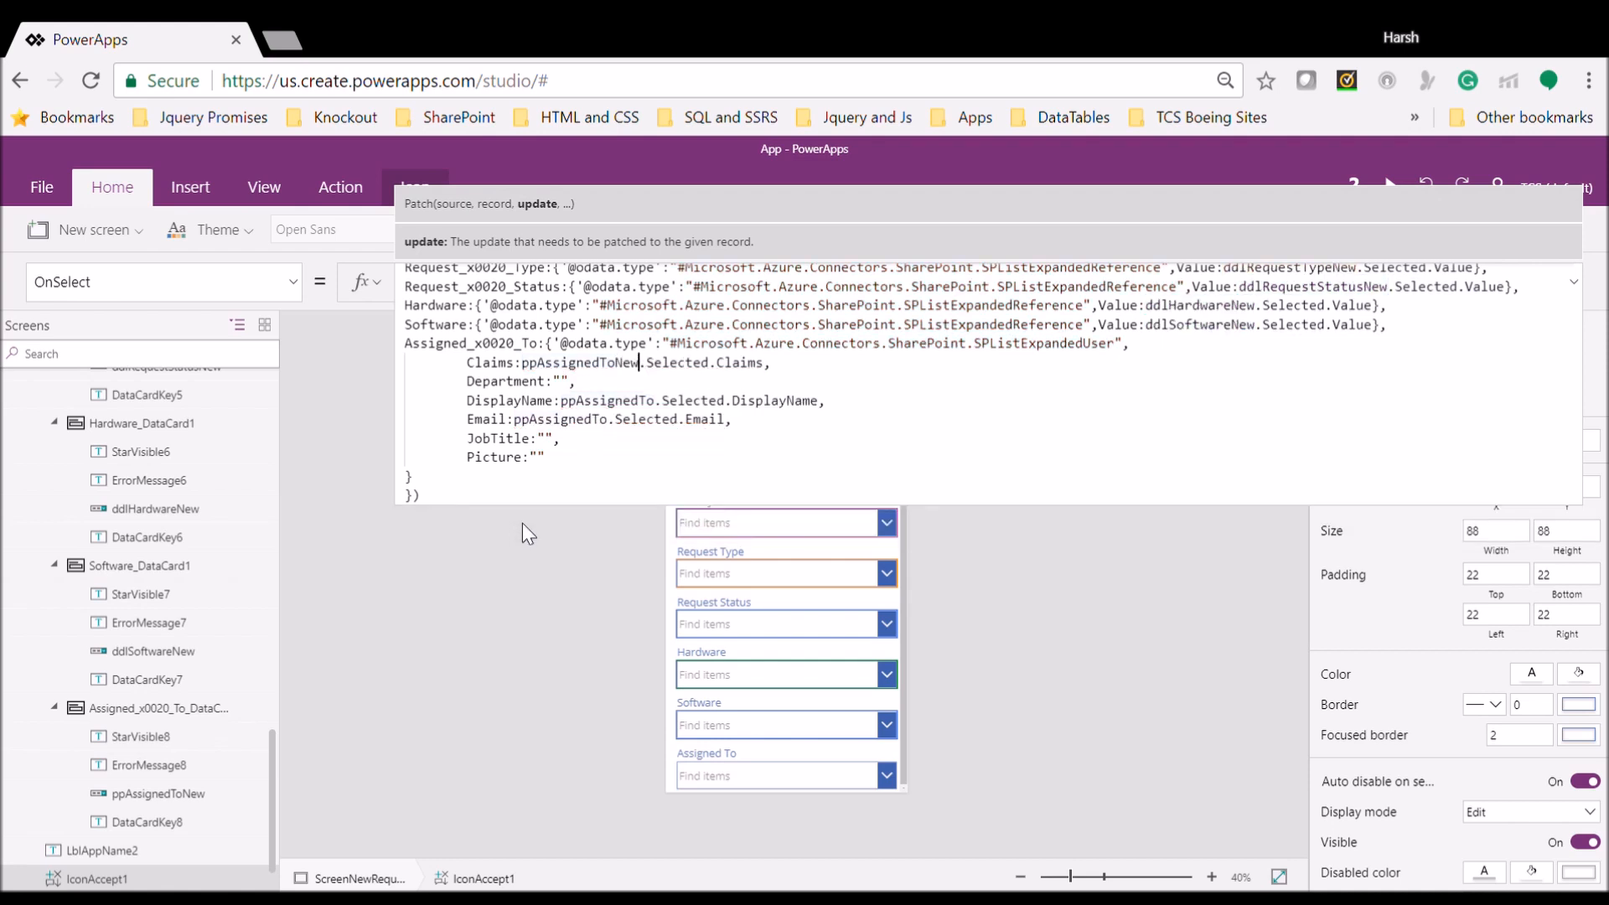
pyautogui.click(629, 404)
pyautogui.doubleClick(635, 405)
pyautogui.click(446, 526)
pyautogui.doubleClick(573, 423)
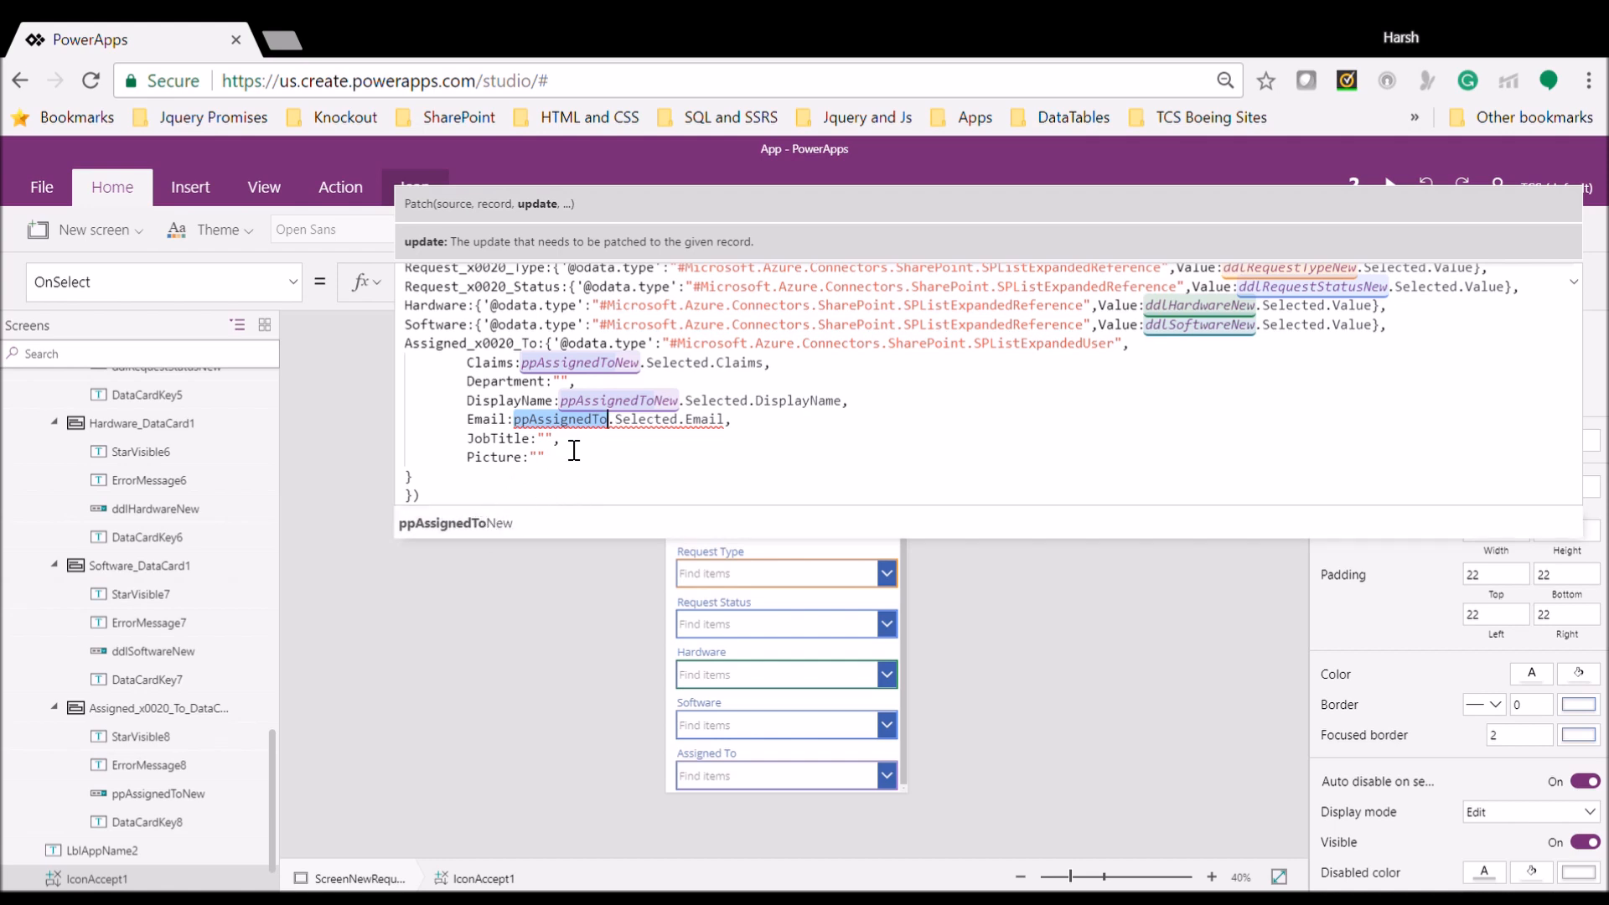
pyautogui.click(500, 520)
pyautogui.click(883, 388)
pyautogui.click(489, 497)
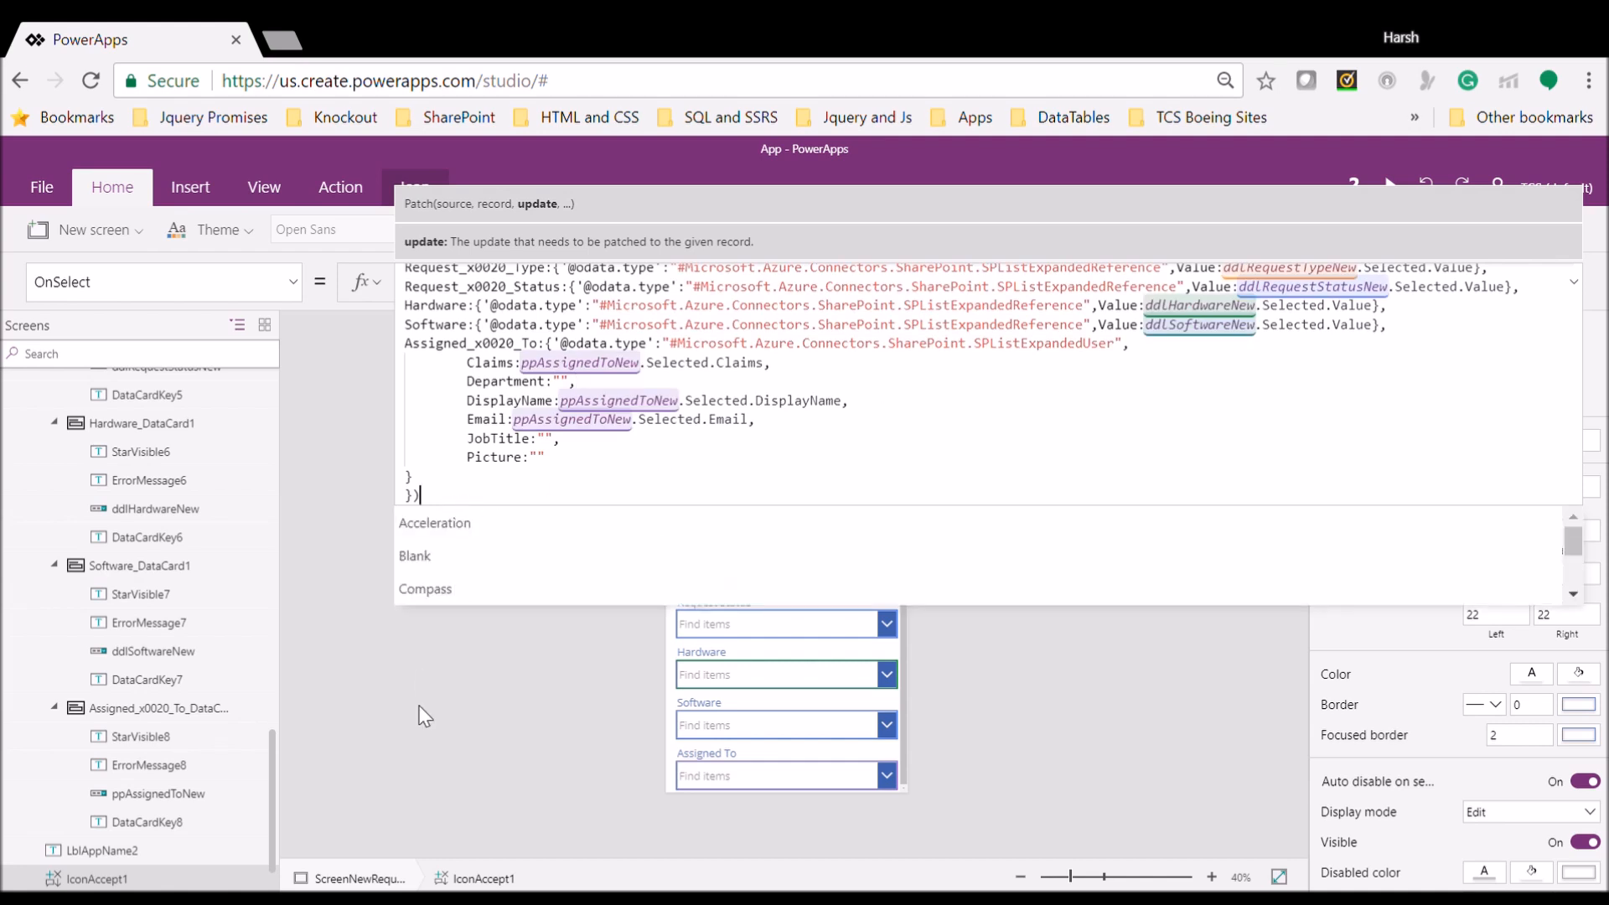
# Leave the formula, reselect the New Request screen's submit icon and review its complete OnSelect Patch formula
pyautogui.click(419, 706)
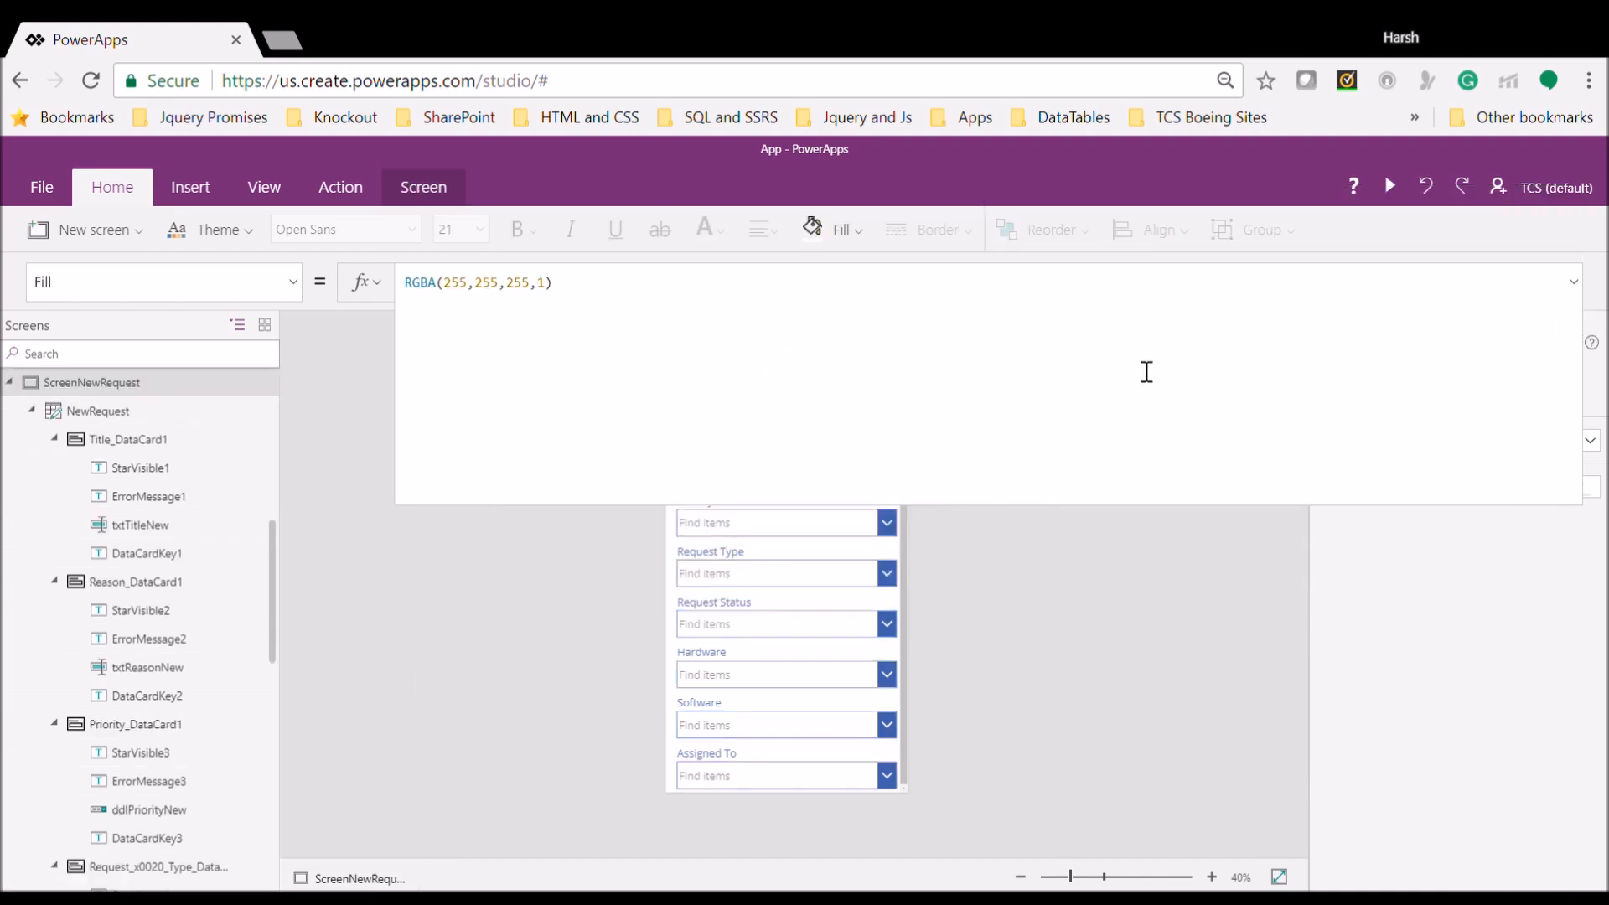
pyautogui.click(1576, 283)
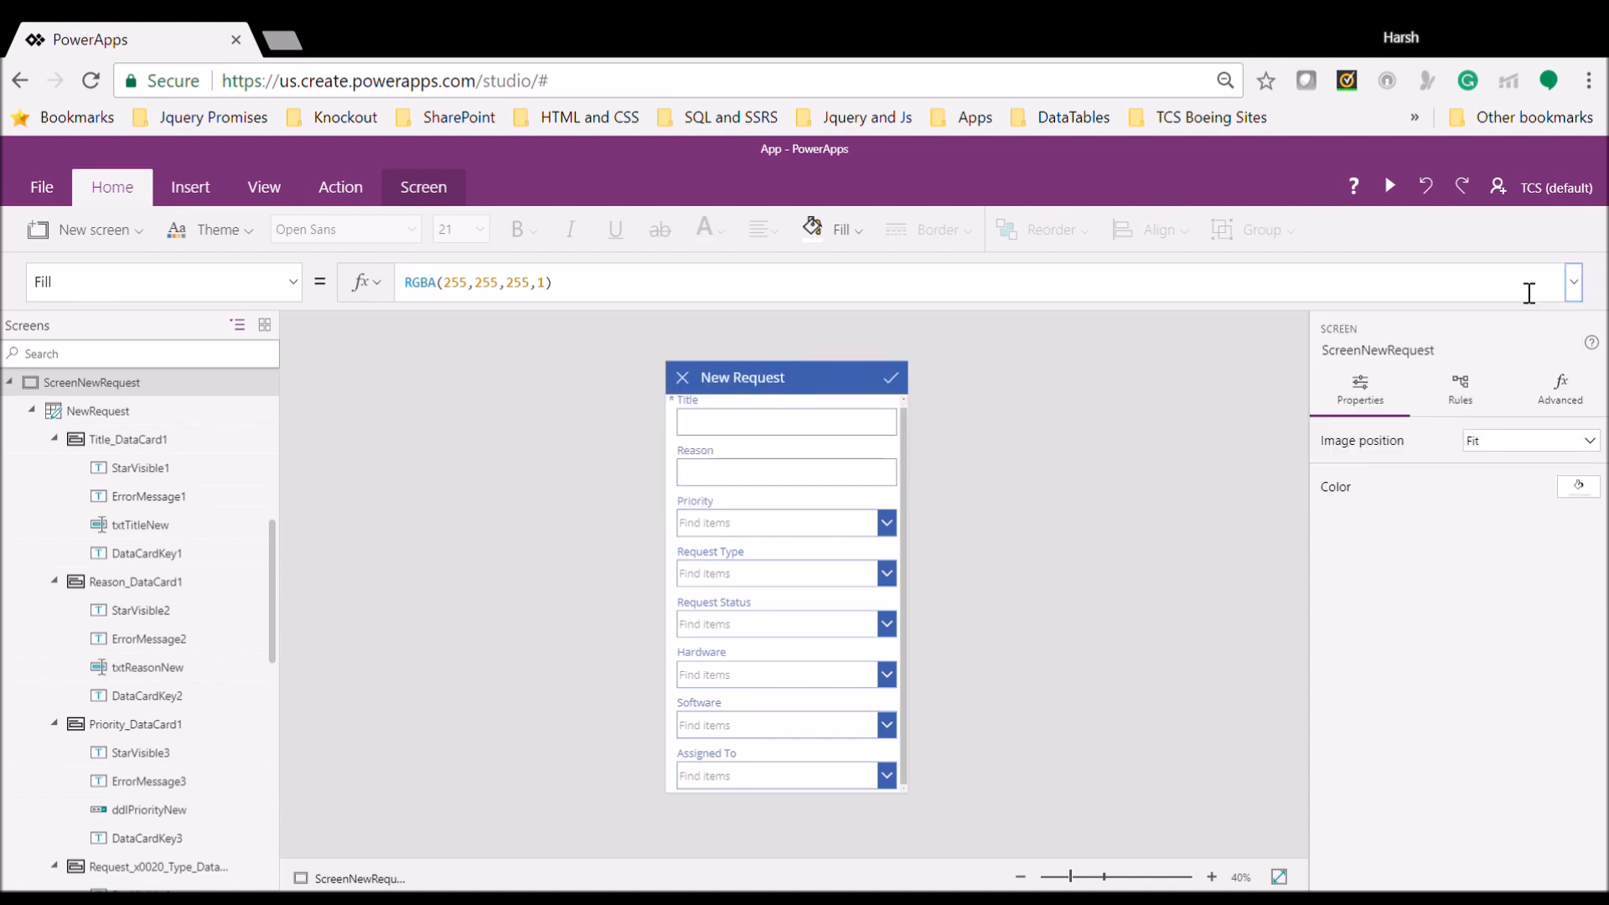
pyautogui.click(1575, 283)
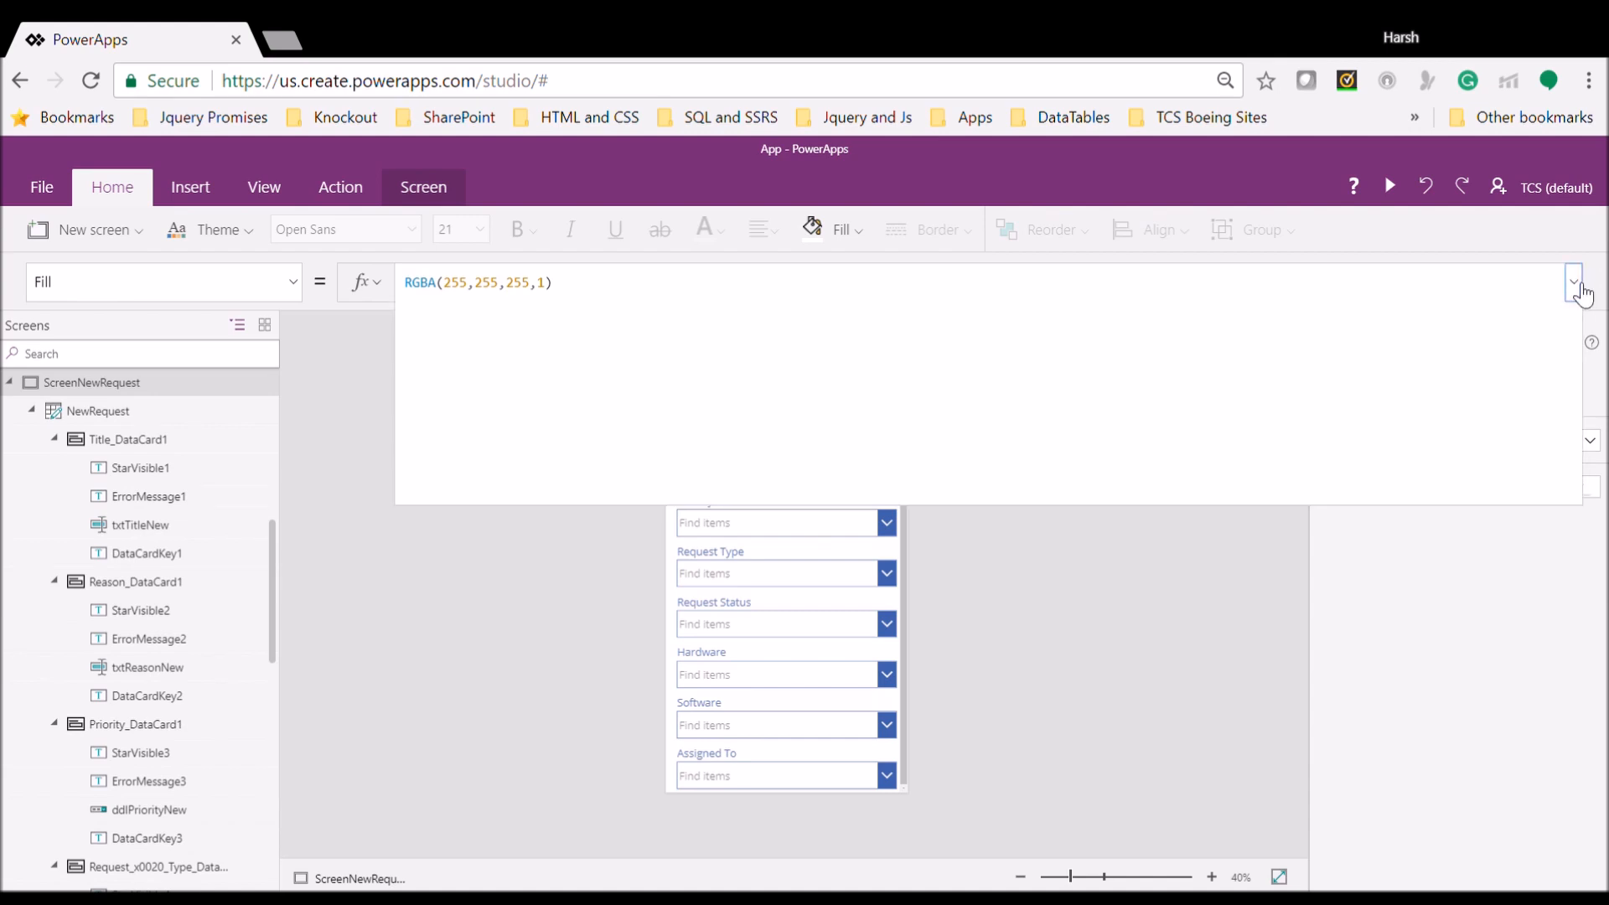
pyautogui.click(1576, 283)
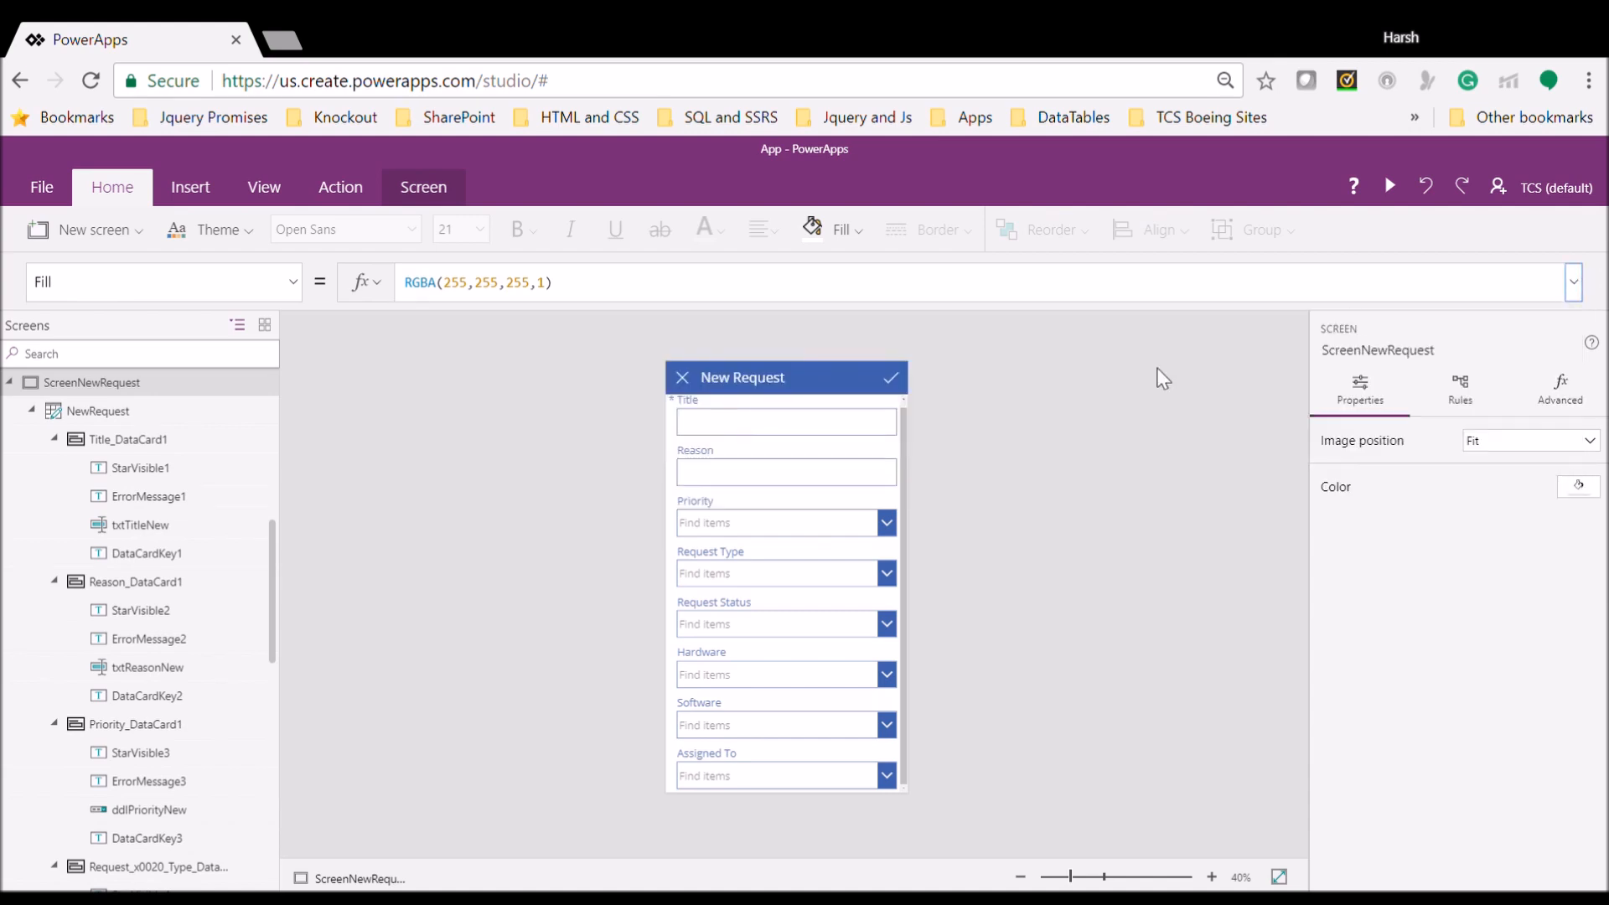
pyautogui.click(898, 384)
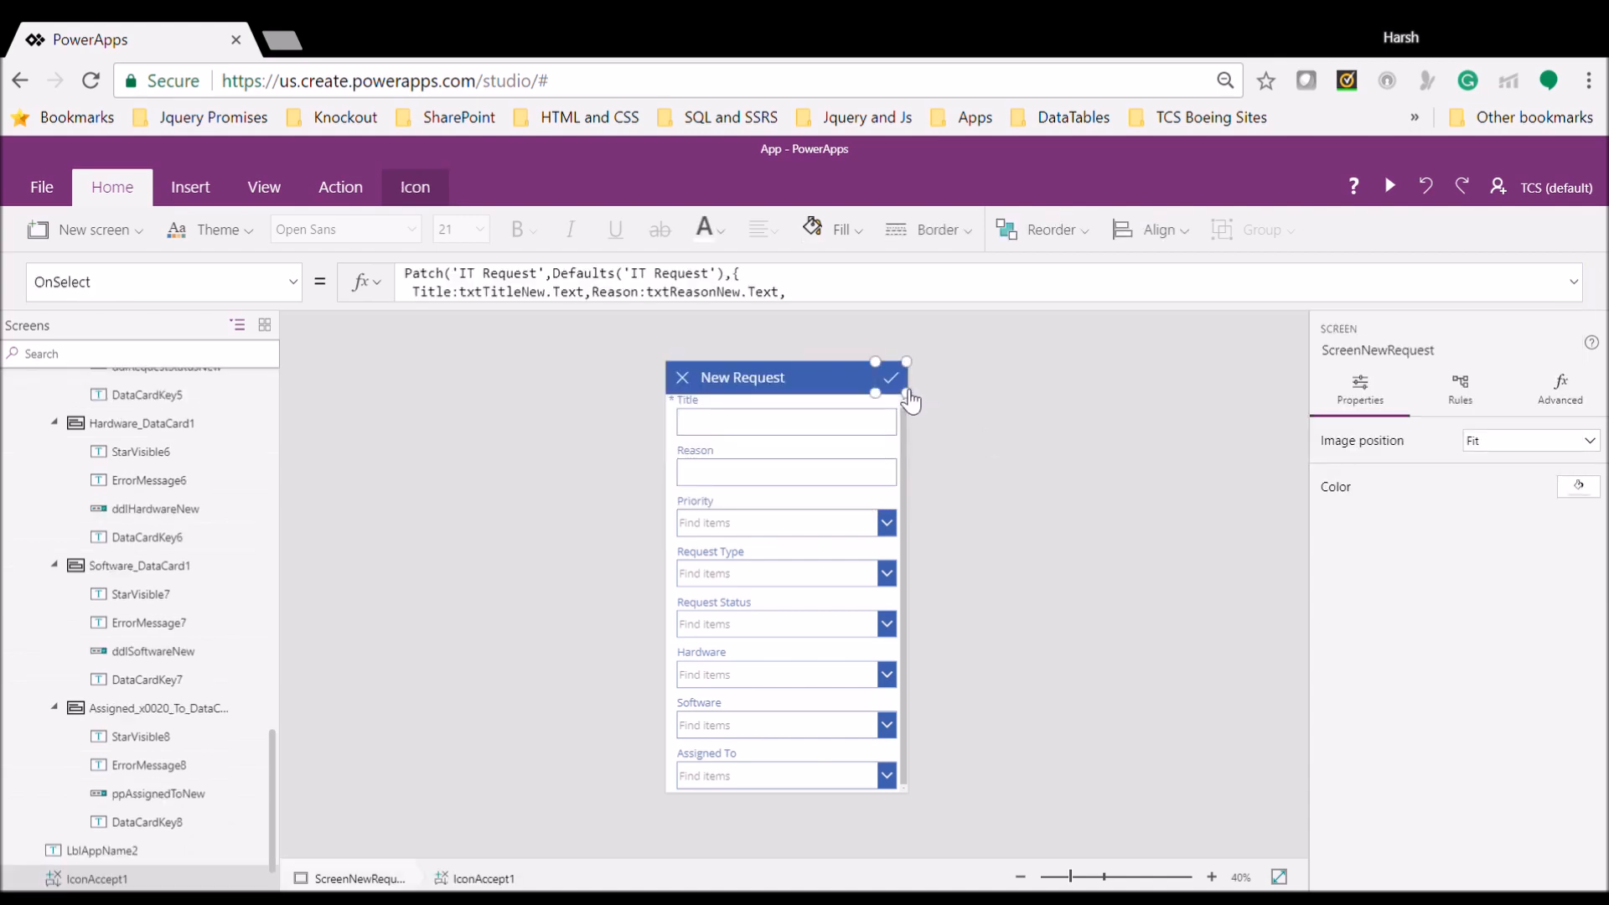
pyautogui.click(1575, 283)
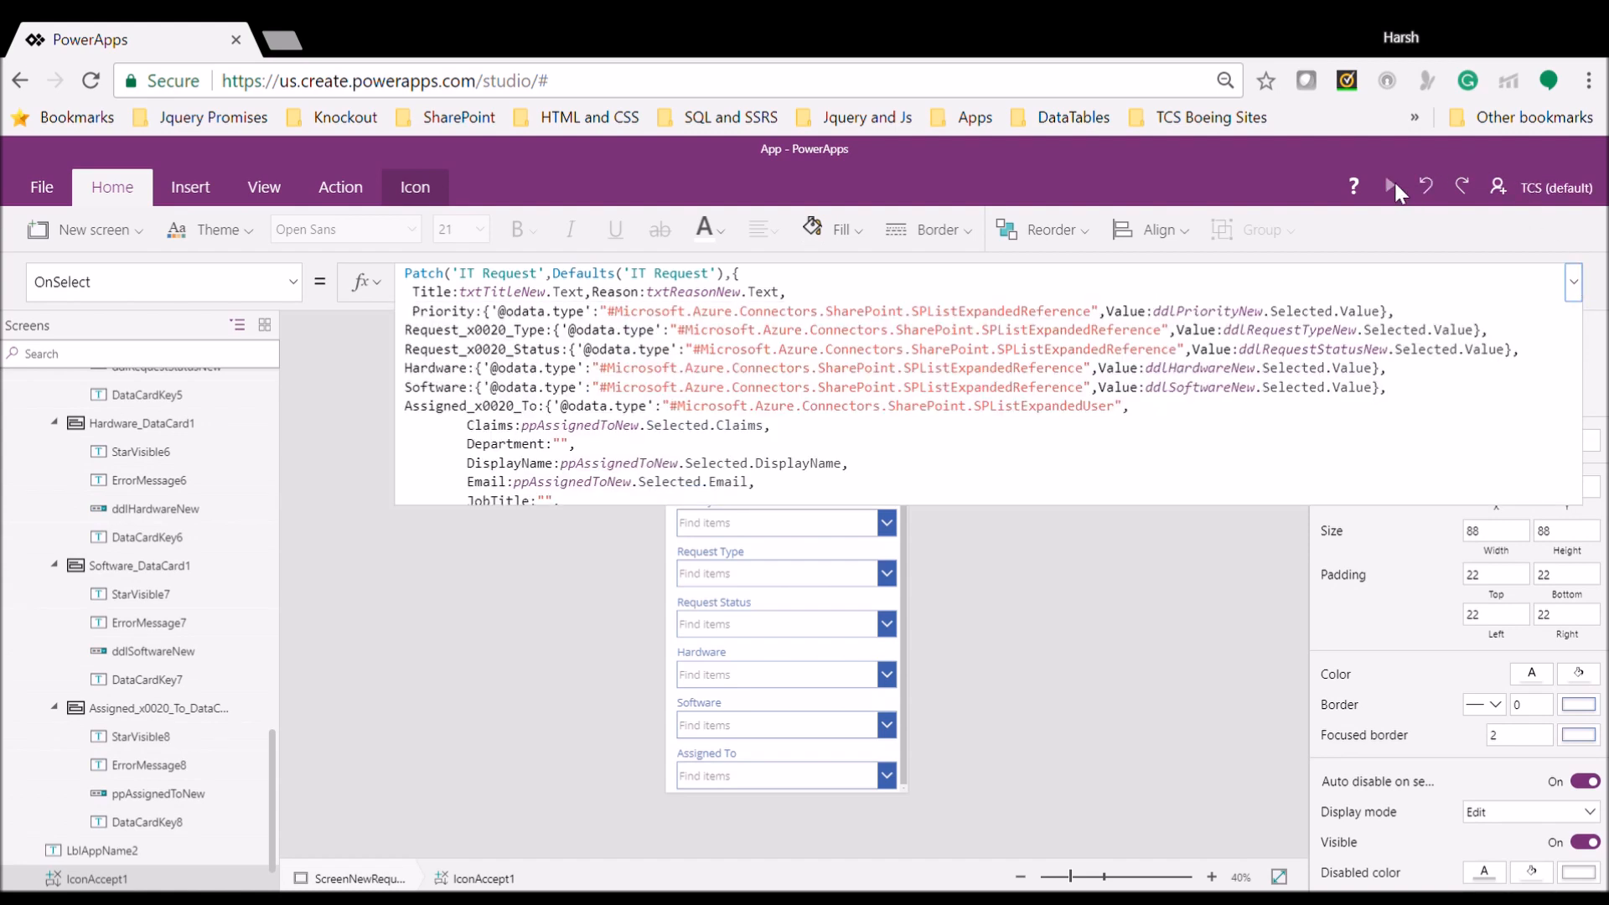
# Preview the New Request screen, return to the editor and collapse the expanded formula
pyautogui.click(1393, 187)
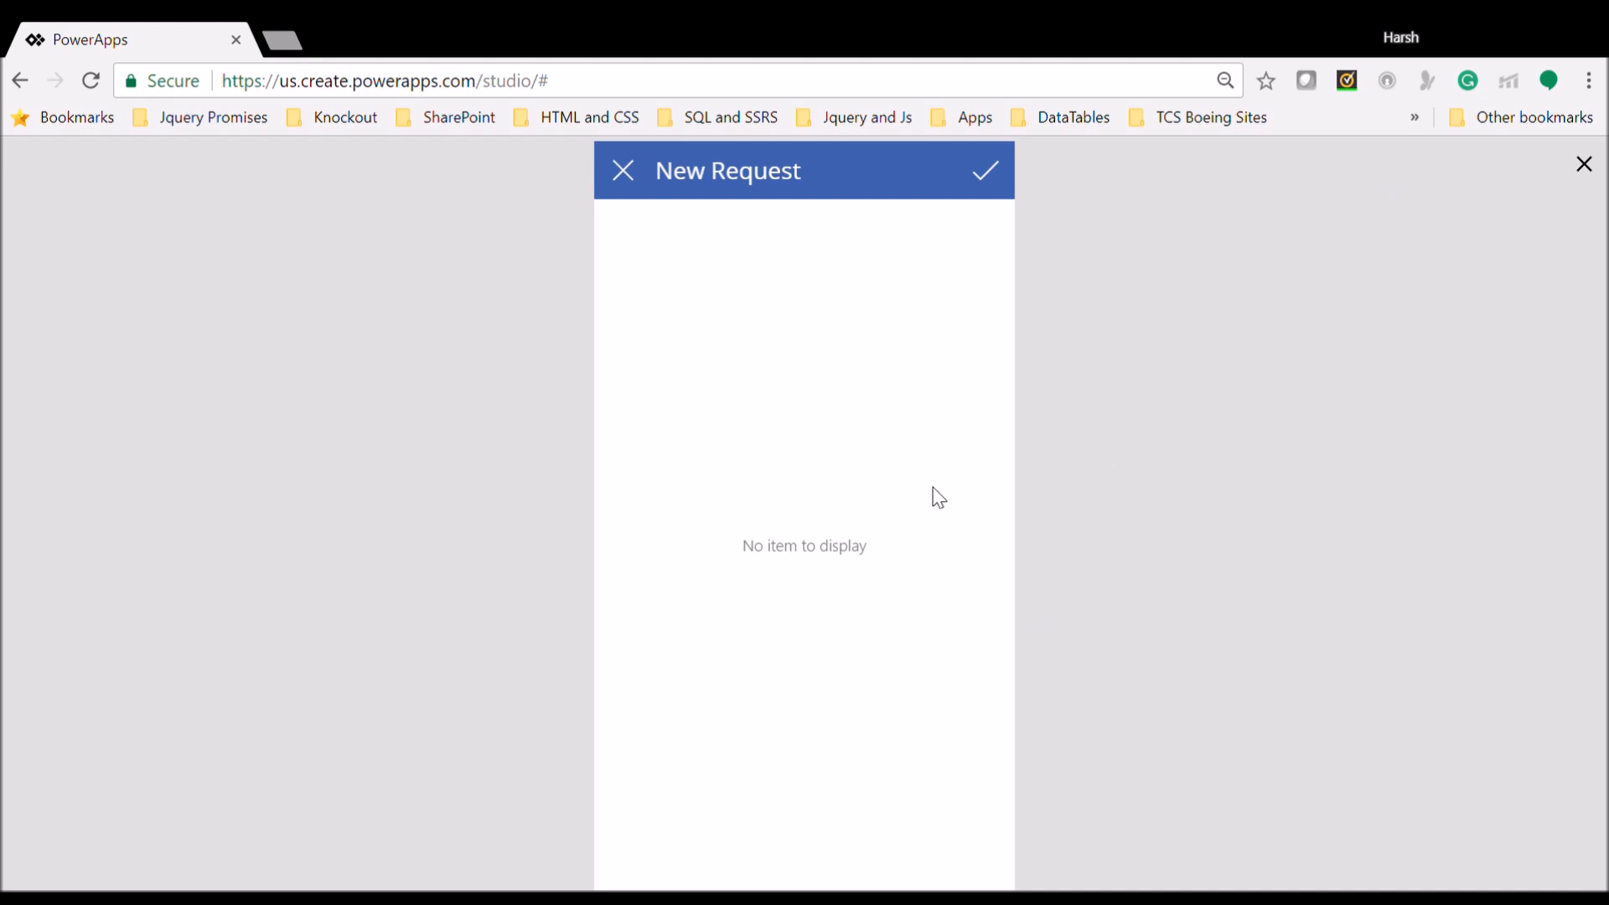
pyautogui.click(1584, 164)
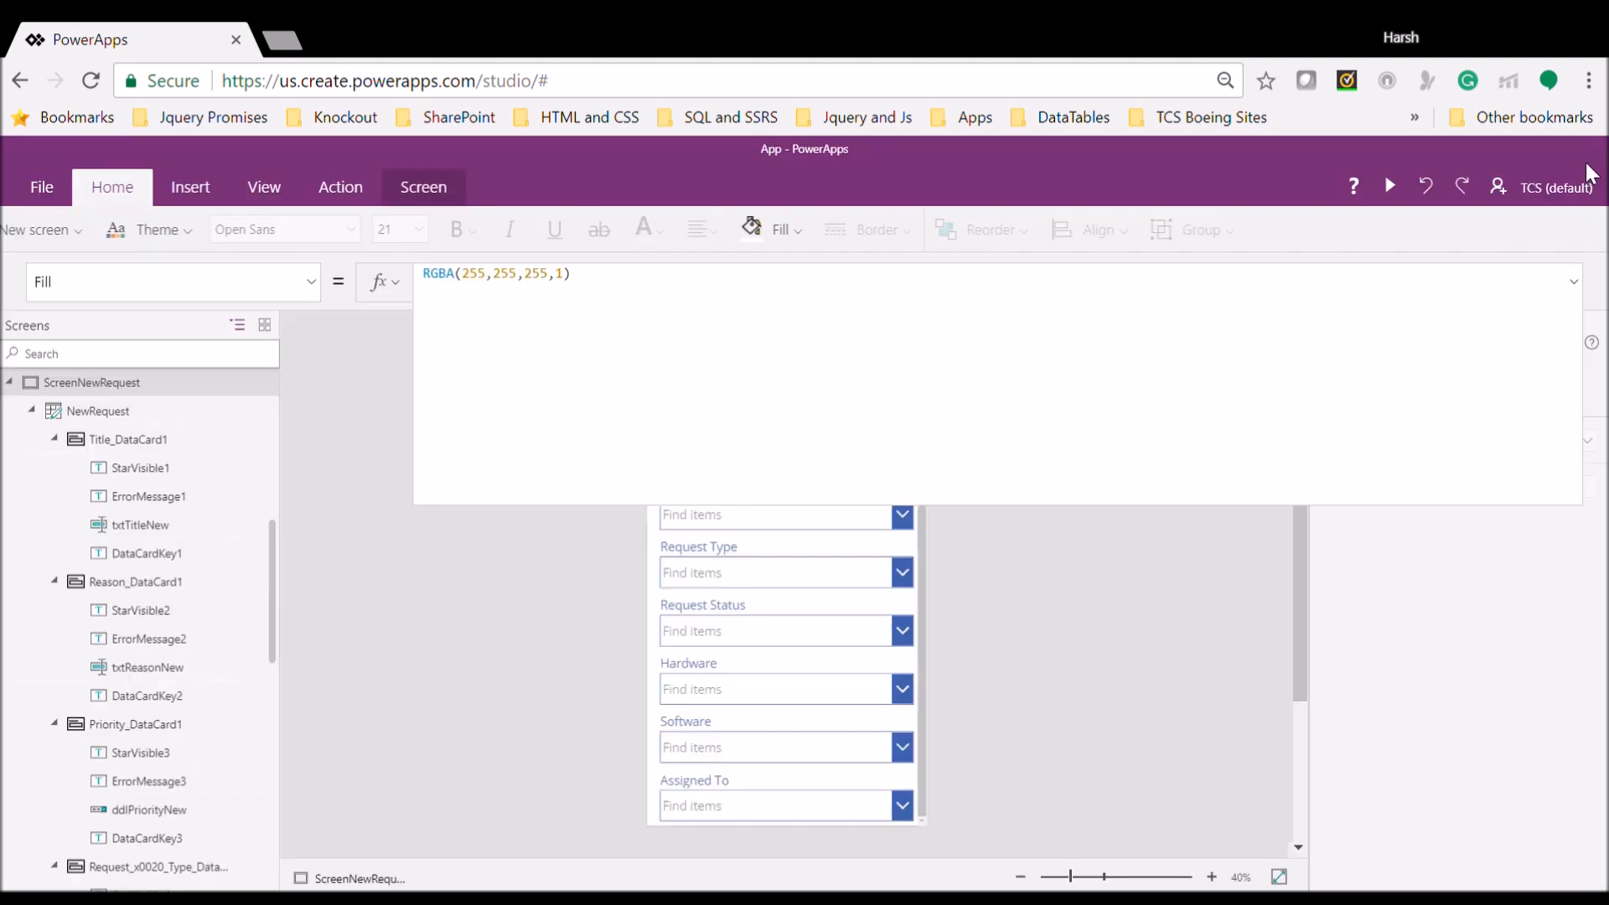
pyautogui.click(1575, 282)
# Set the NewRequest form's Item property to Defaults('IT Request')
pyautogui.click(905, 425)
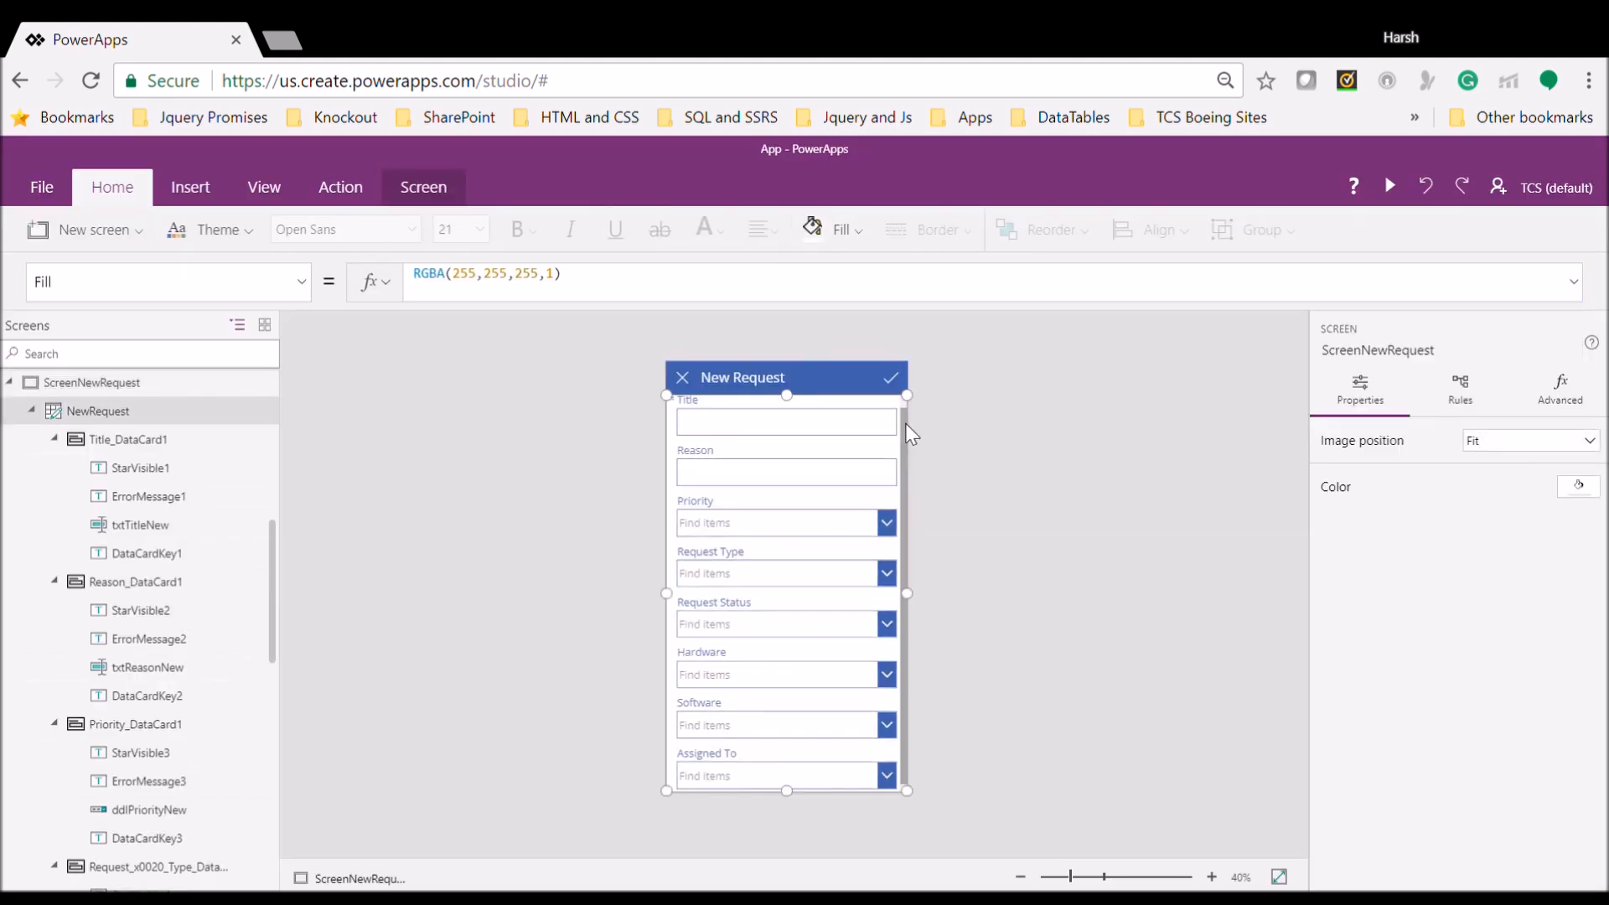
pyautogui.click(294, 284)
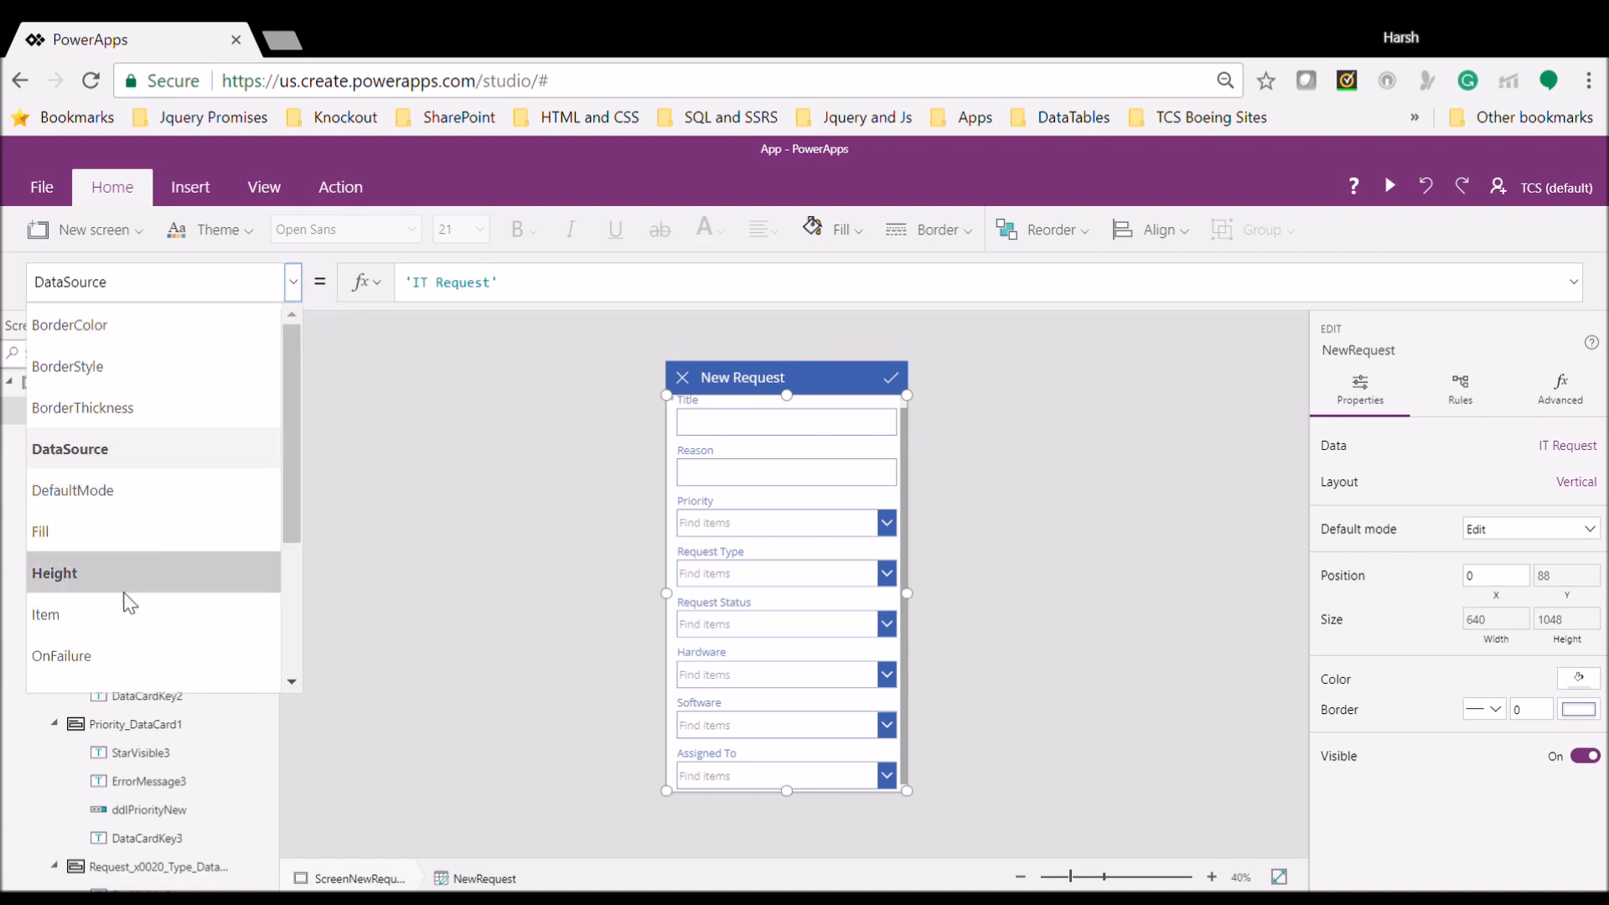
pyautogui.click(119, 616)
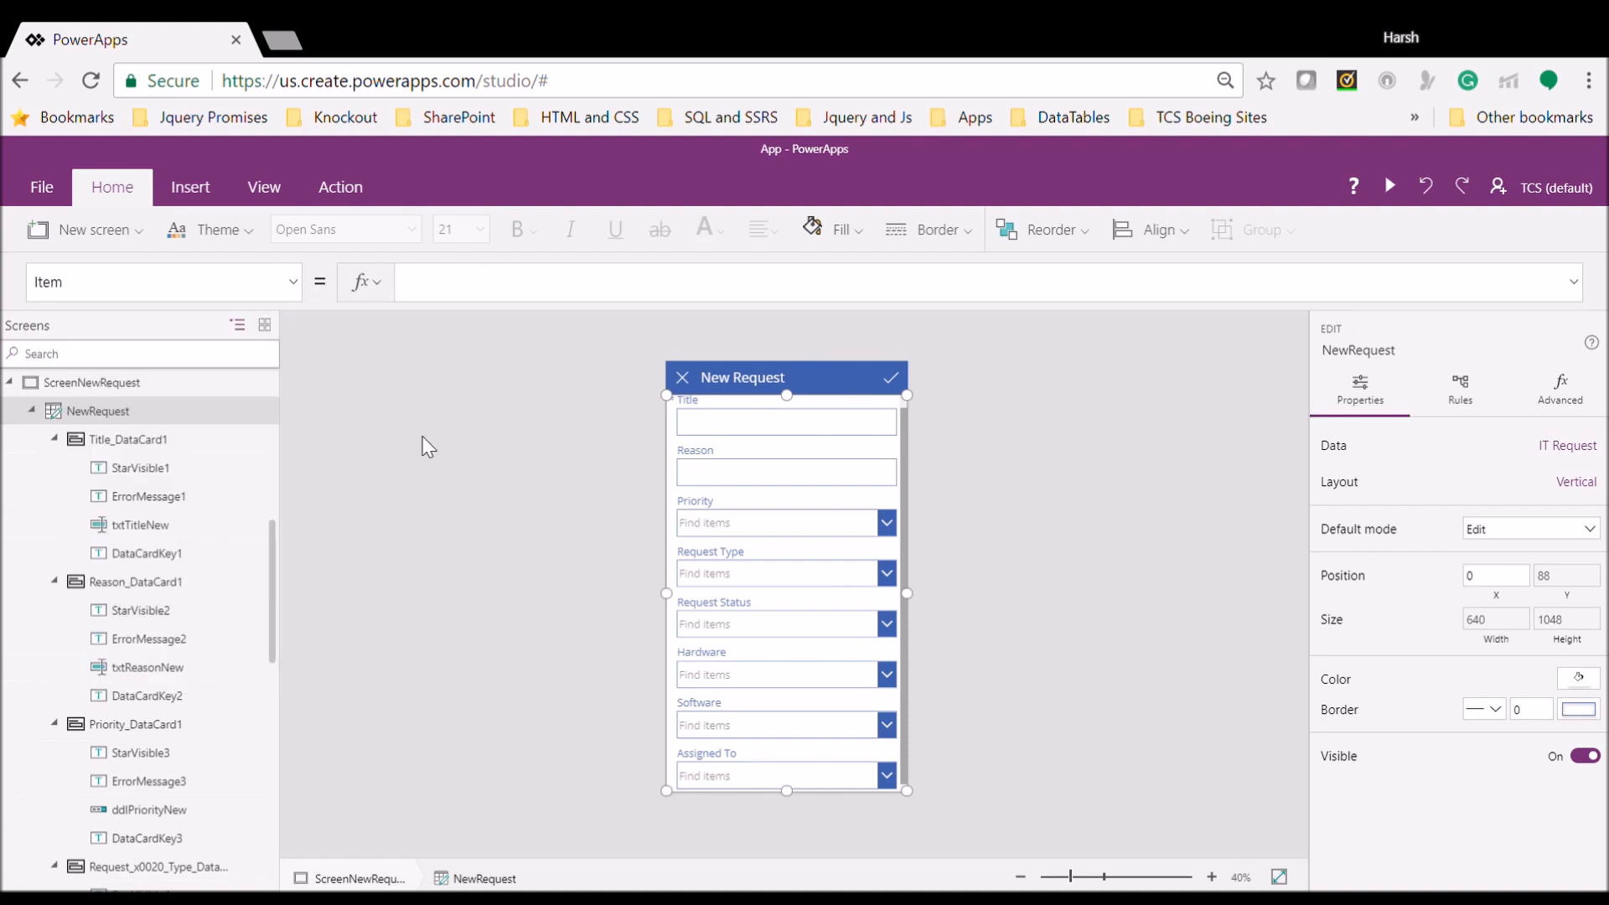
pyautogui.click(463, 298)
pyautogui.write('Defaults(')
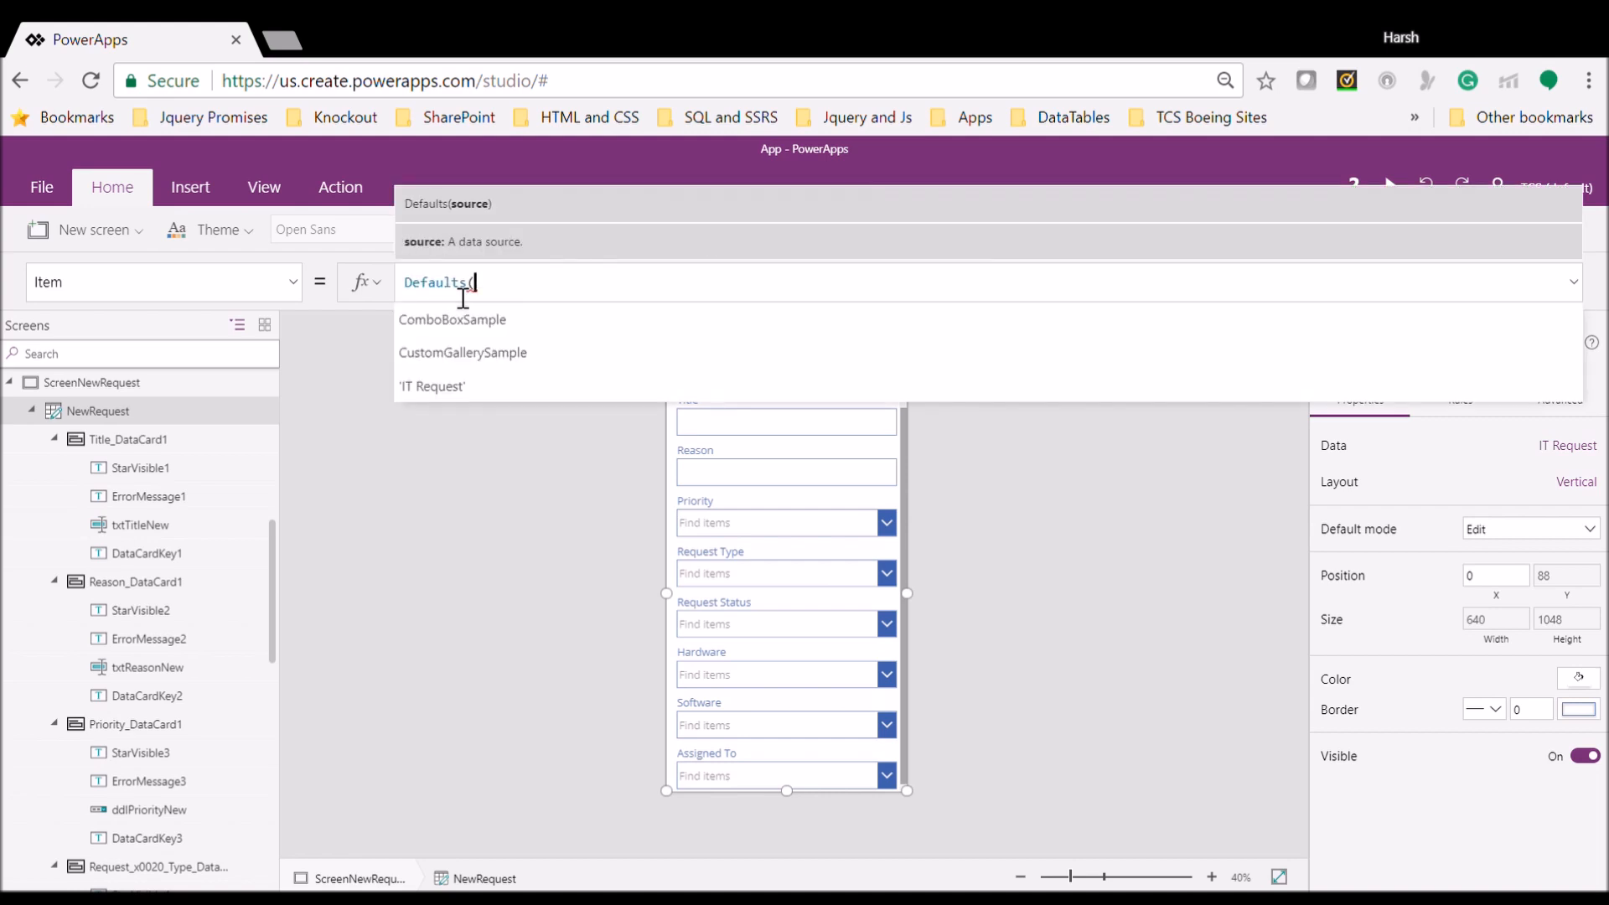
pyautogui.write("'")
pyautogui.press('Down')
pyautogui.press('Down')
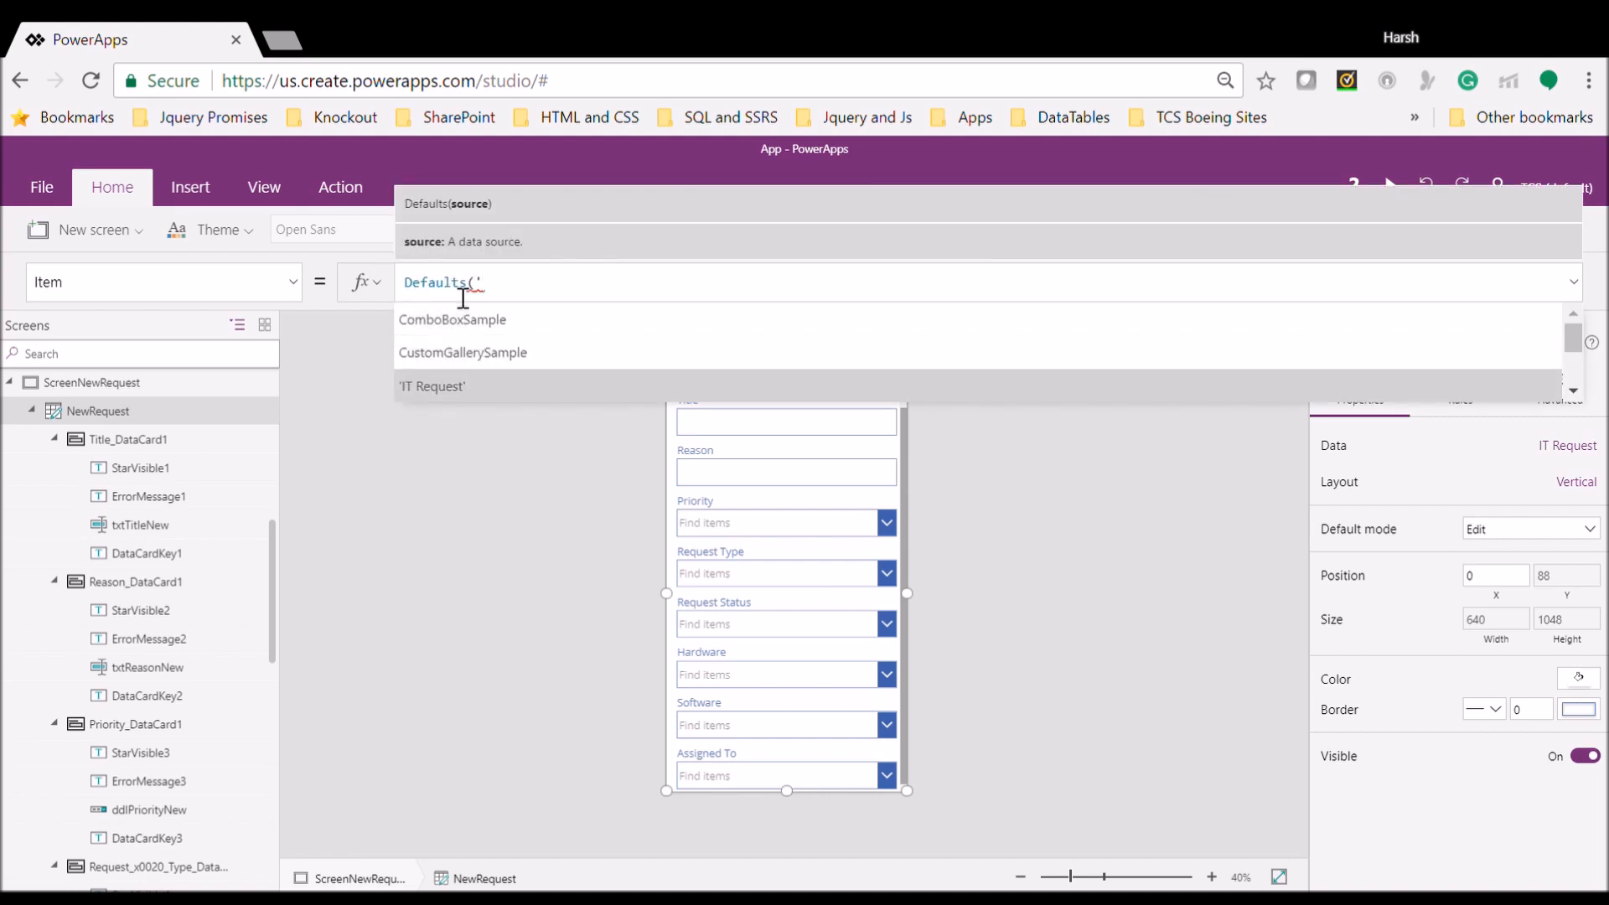
pyautogui.press('Tab')
pyautogui.write(')')
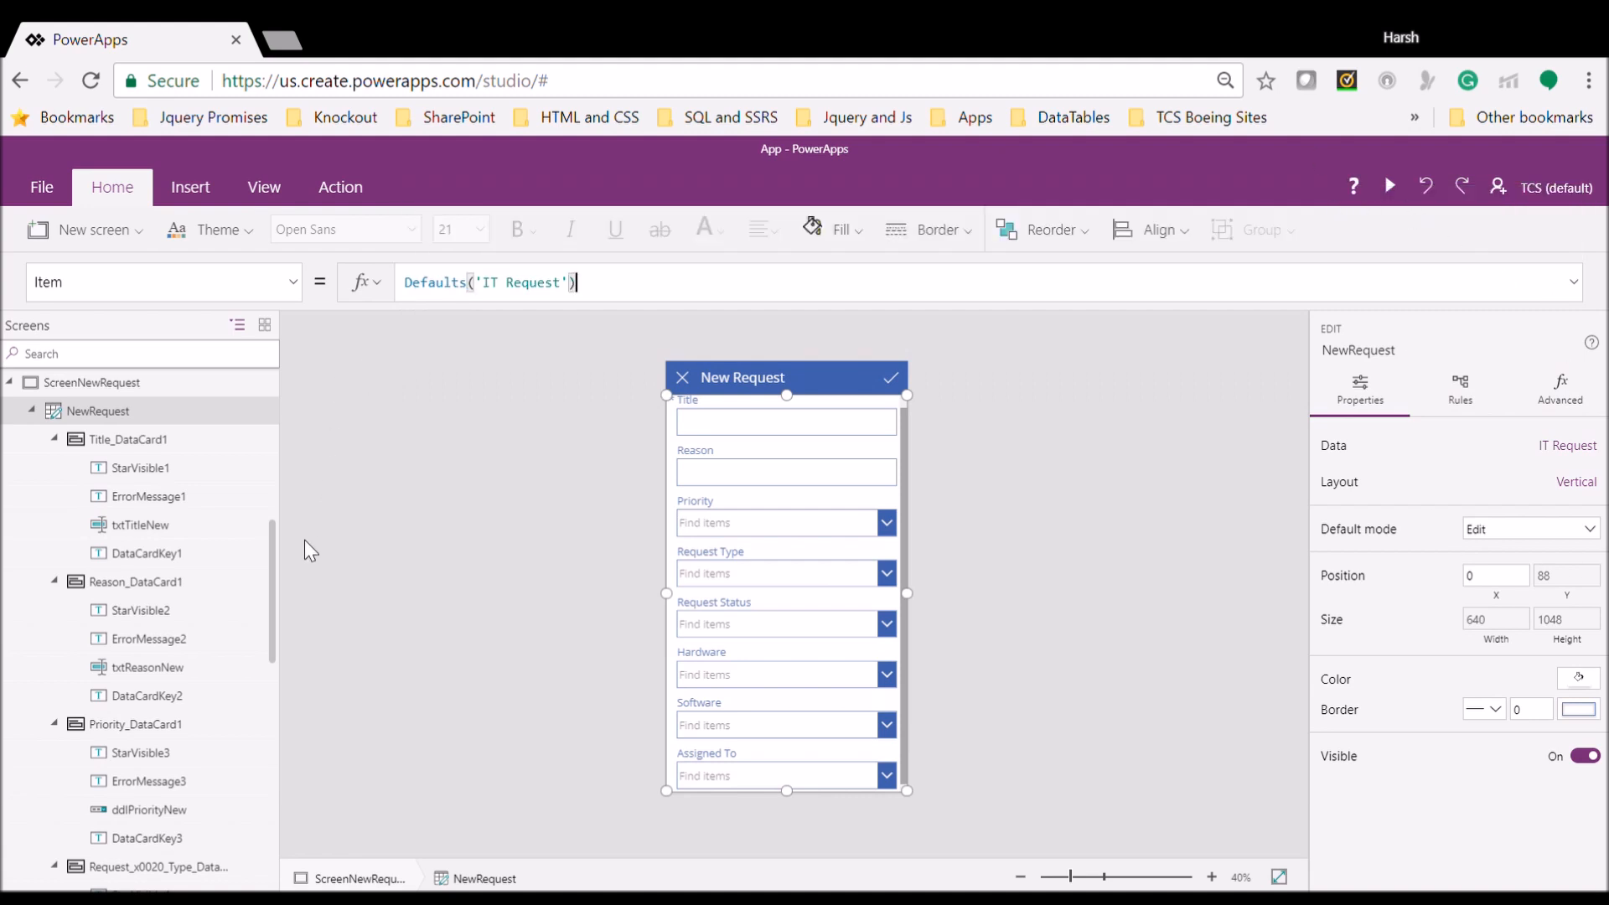
# Preview the New Request screen again to check its form fields and close the preview
pyautogui.moveTo(268, 548); pyautogui.dragTo(268, 549)
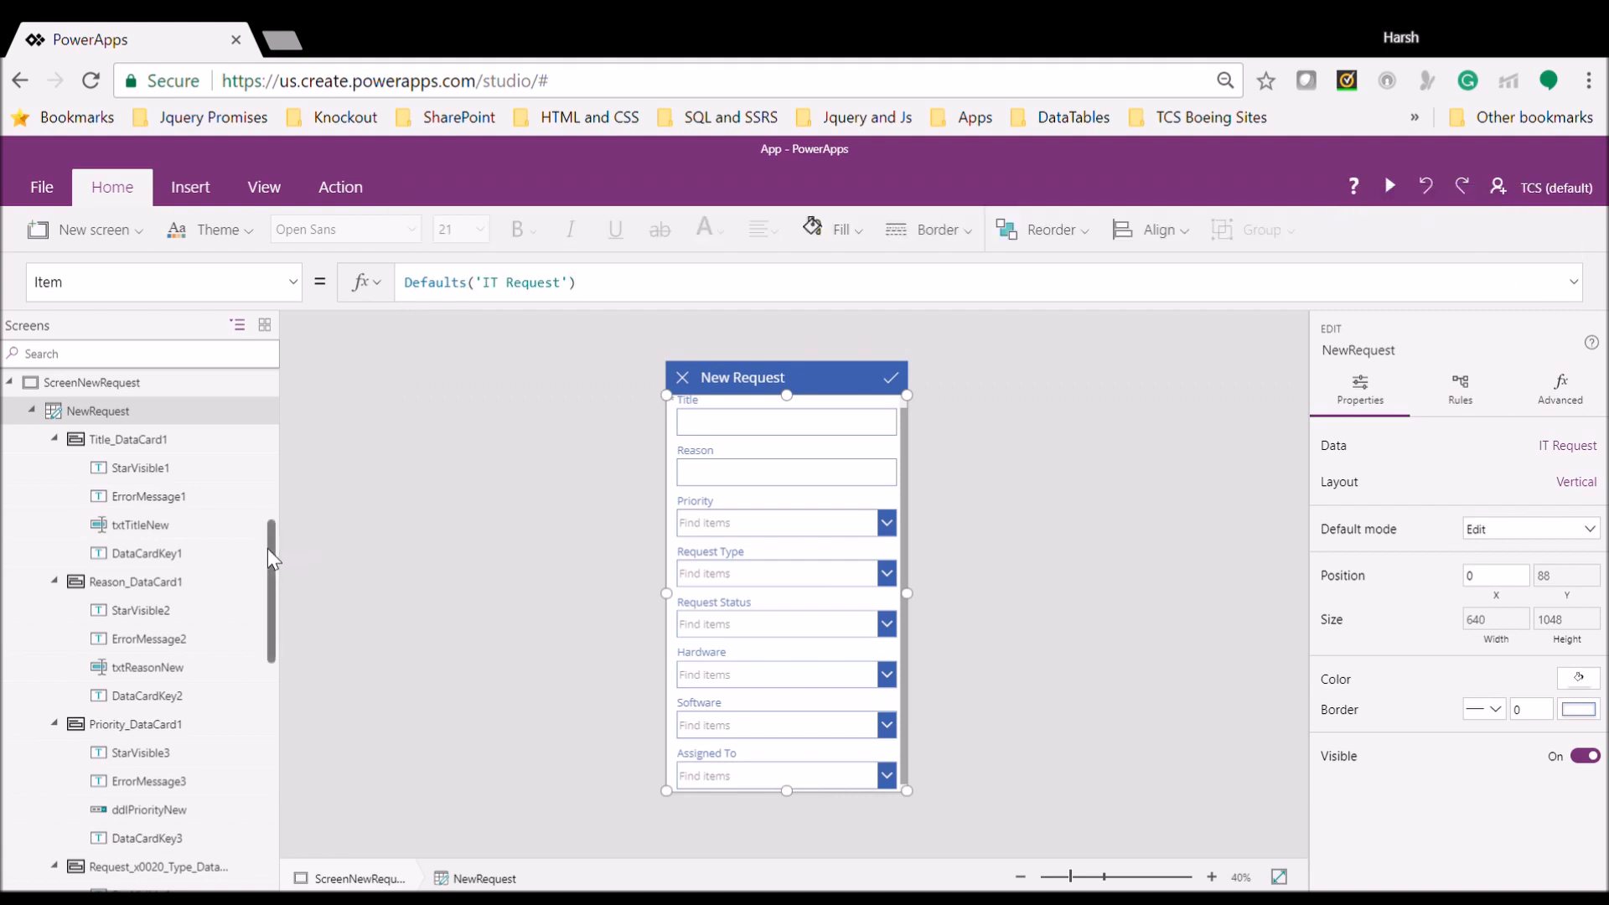
pyautogui.click(1390, 185)
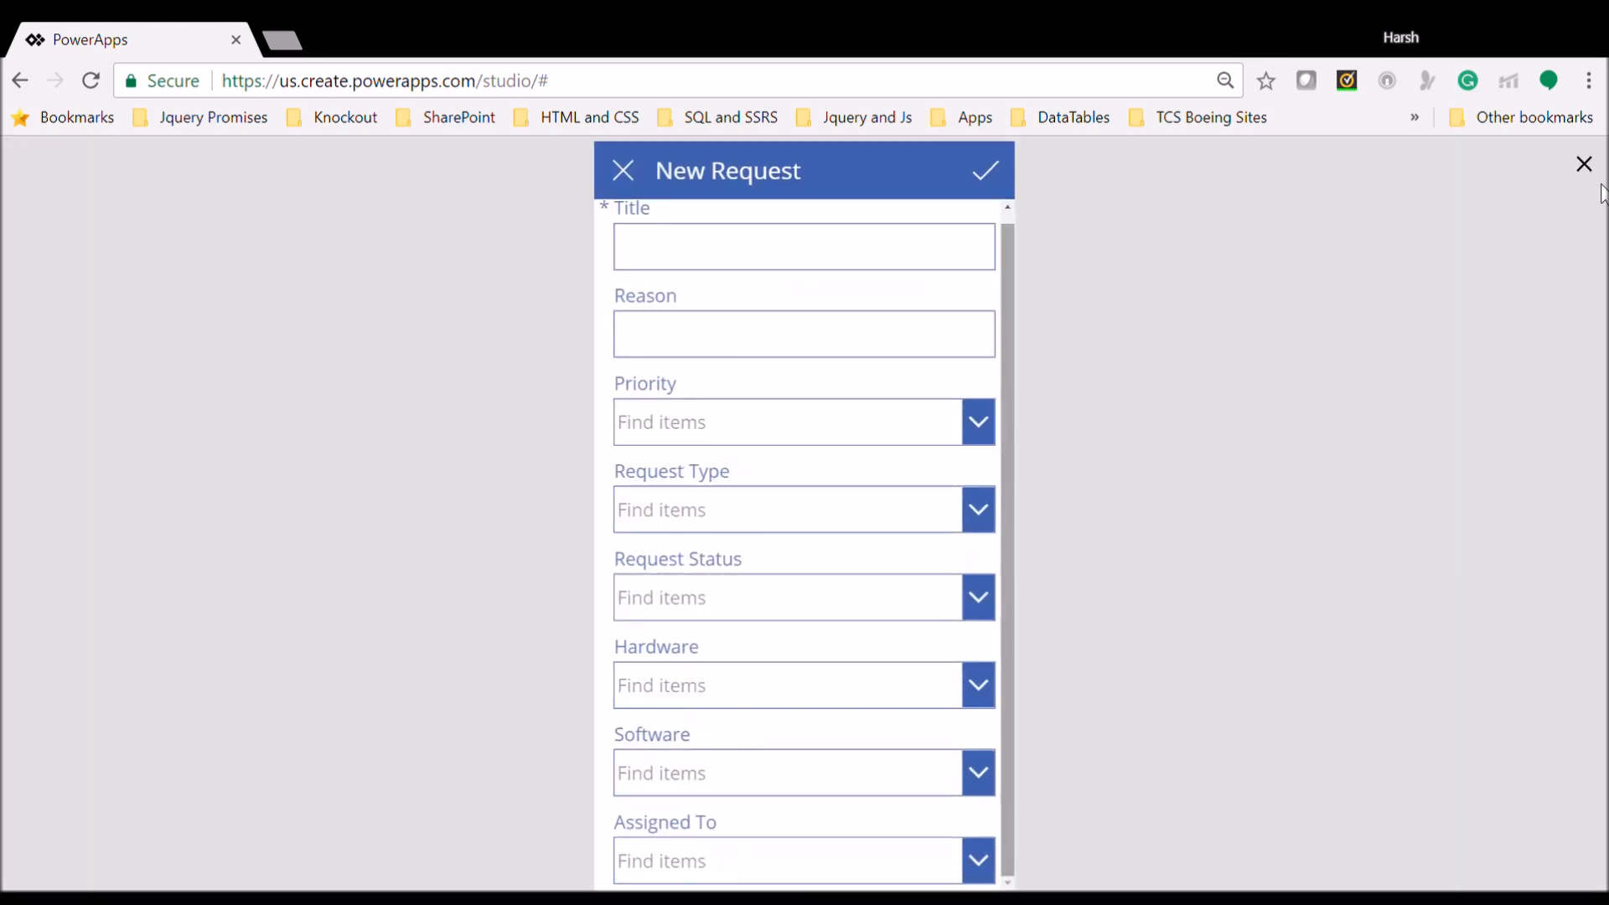
pyautogui.click(1584, 164)
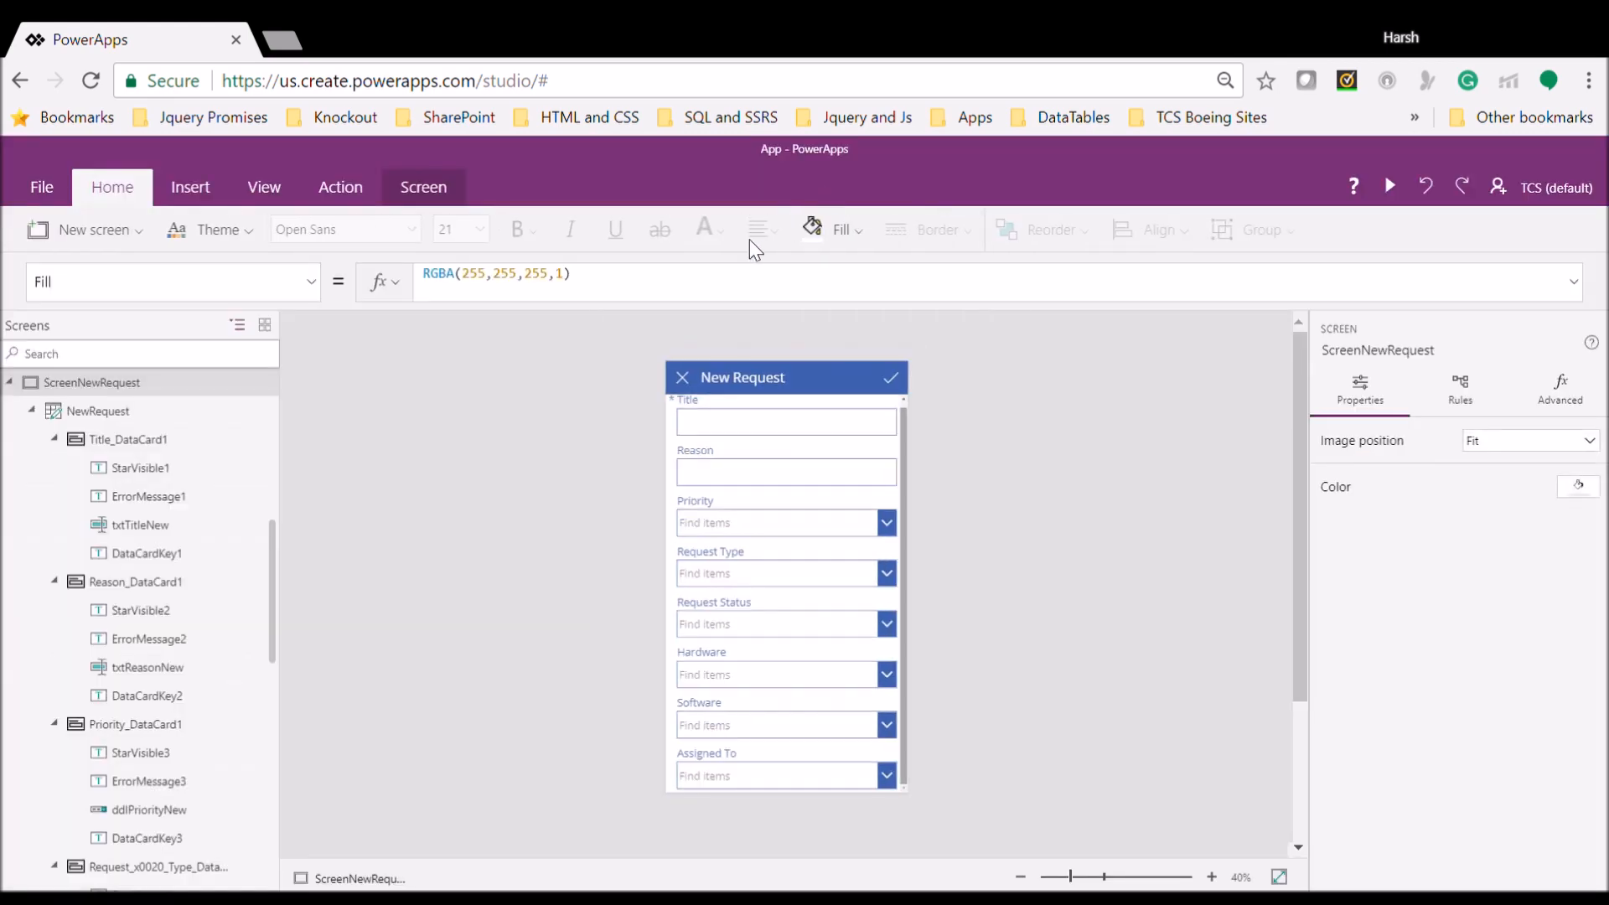
# Preview the app from ScreenHome, continue to the View All Request list and start a new request
pyautogui.moveTo(275, 546); pyautogui.dragTo(264, 375)
pyautogui.click(98, 384)
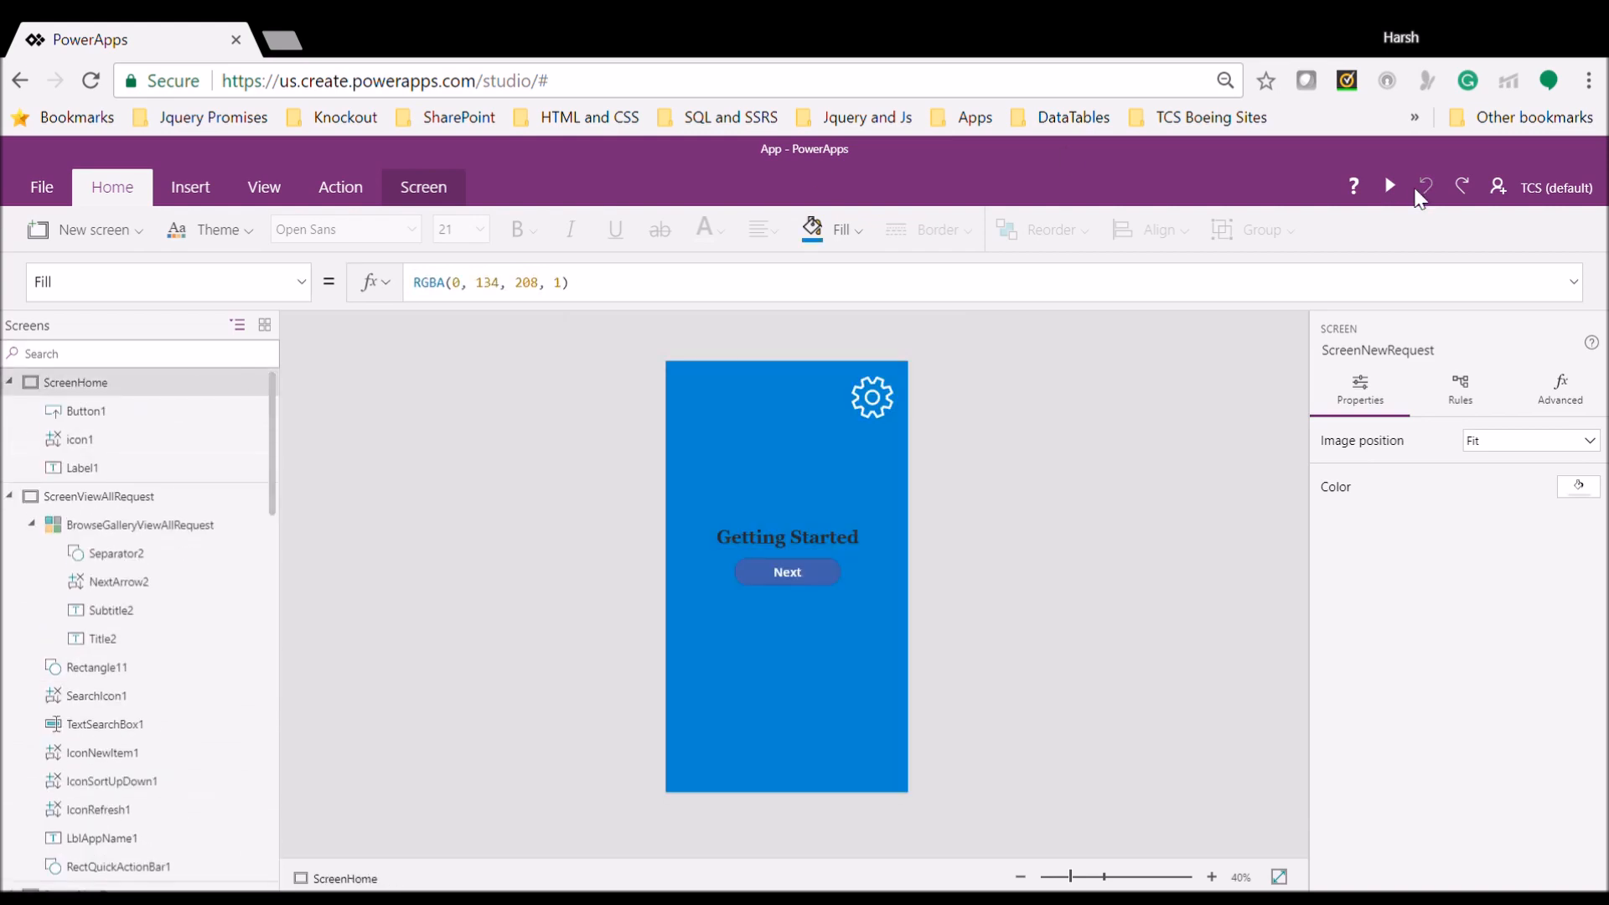
pyautogui.click(1393, 186)
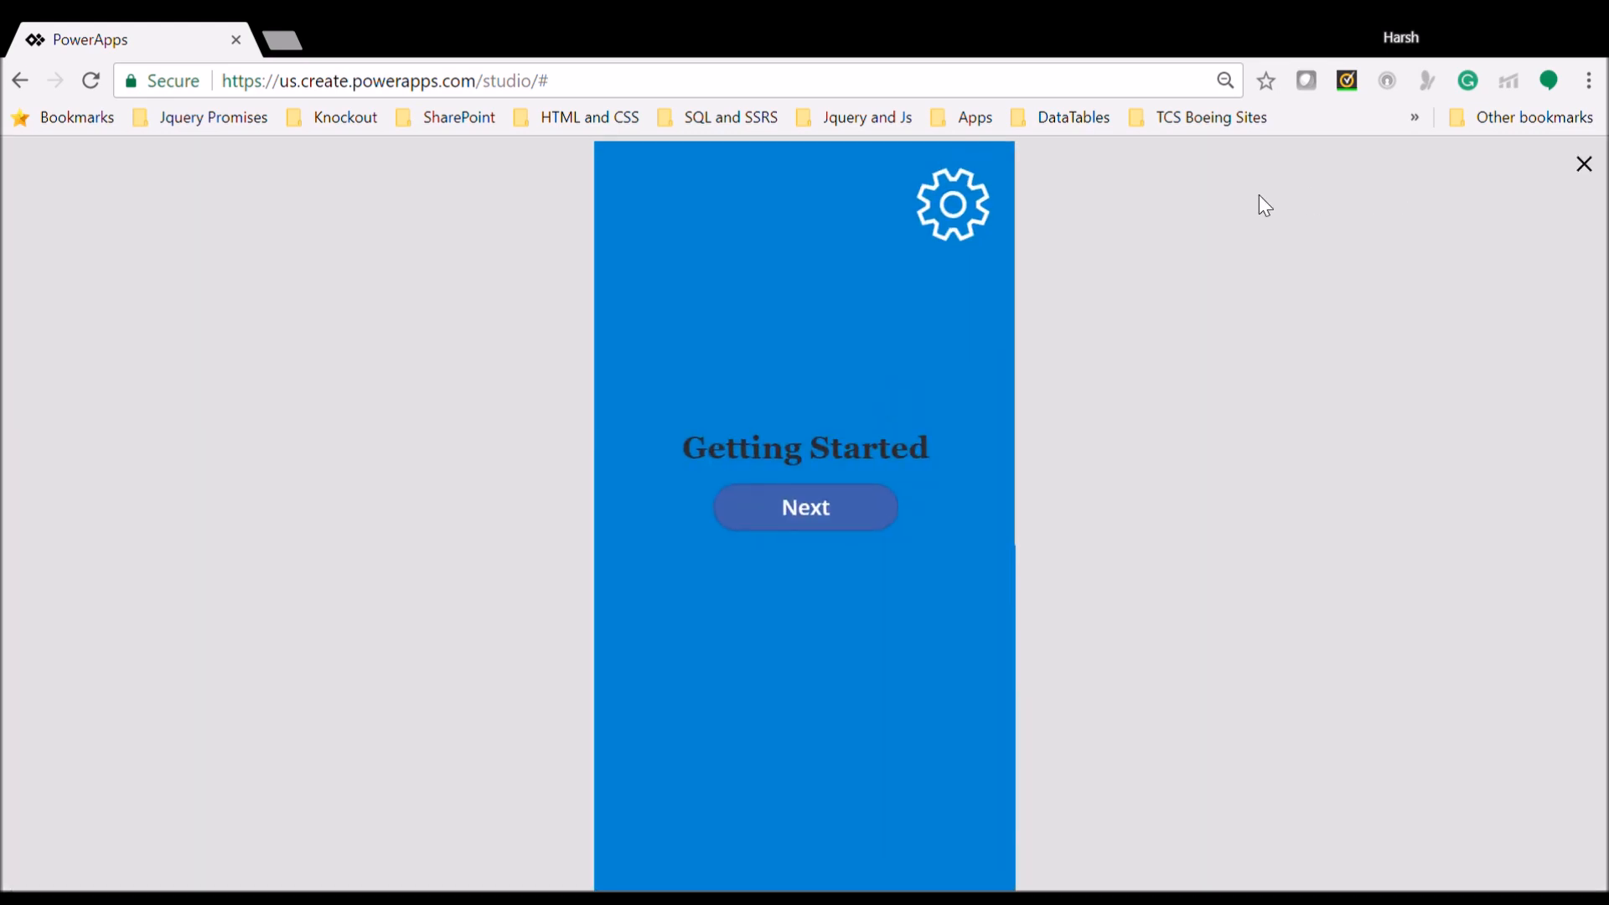
pyautogui.click(805, 510)
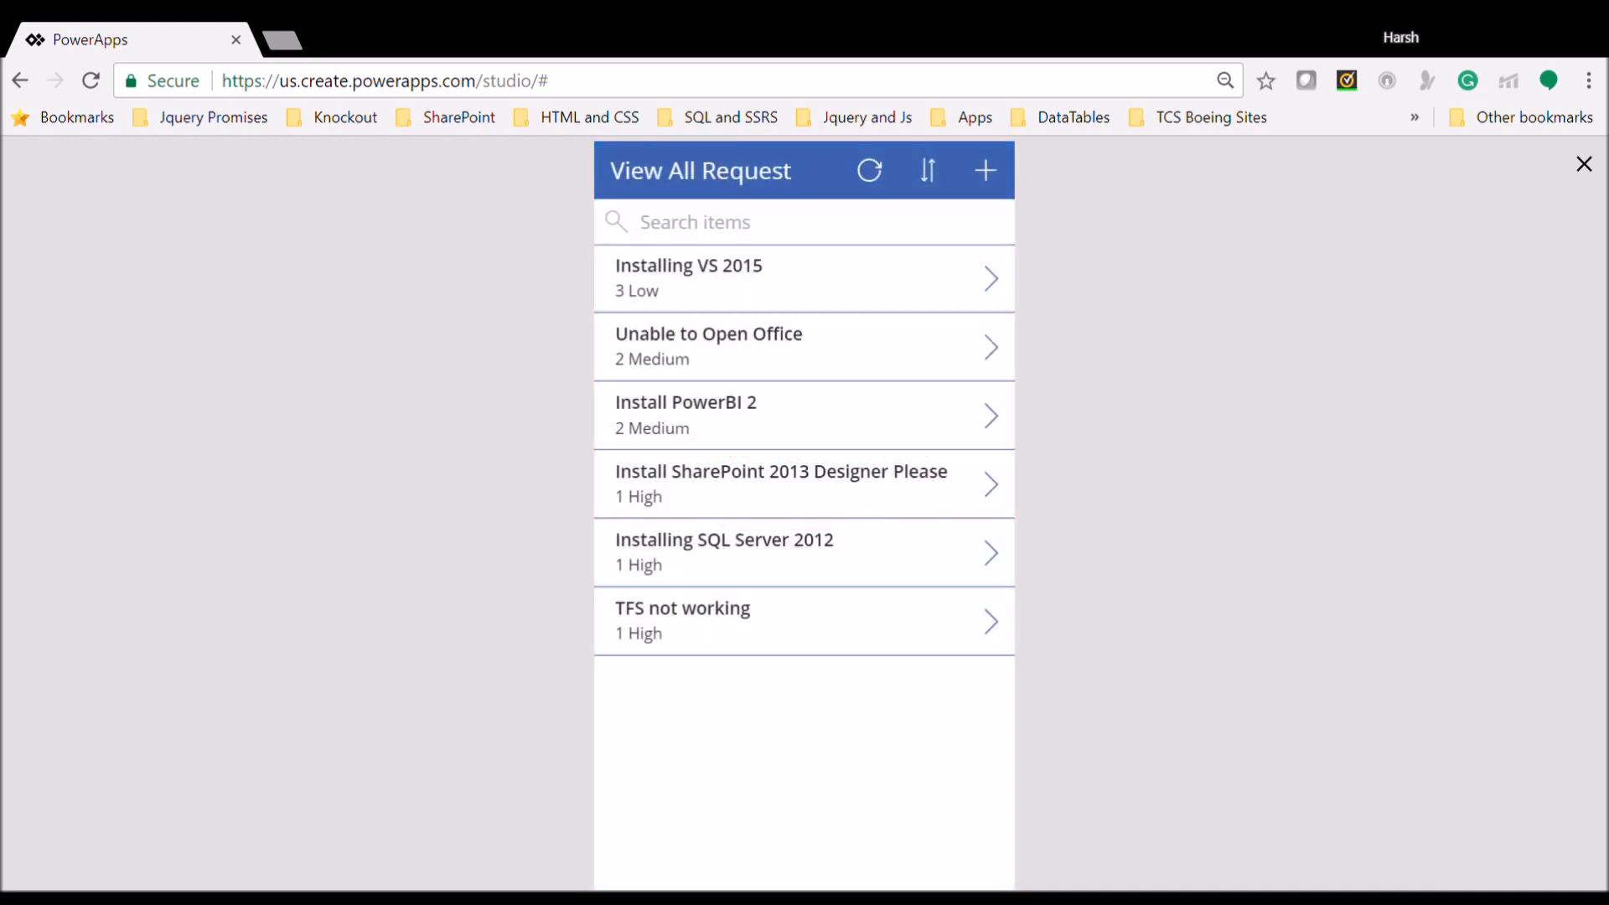
pyautogui.click(999, 180)
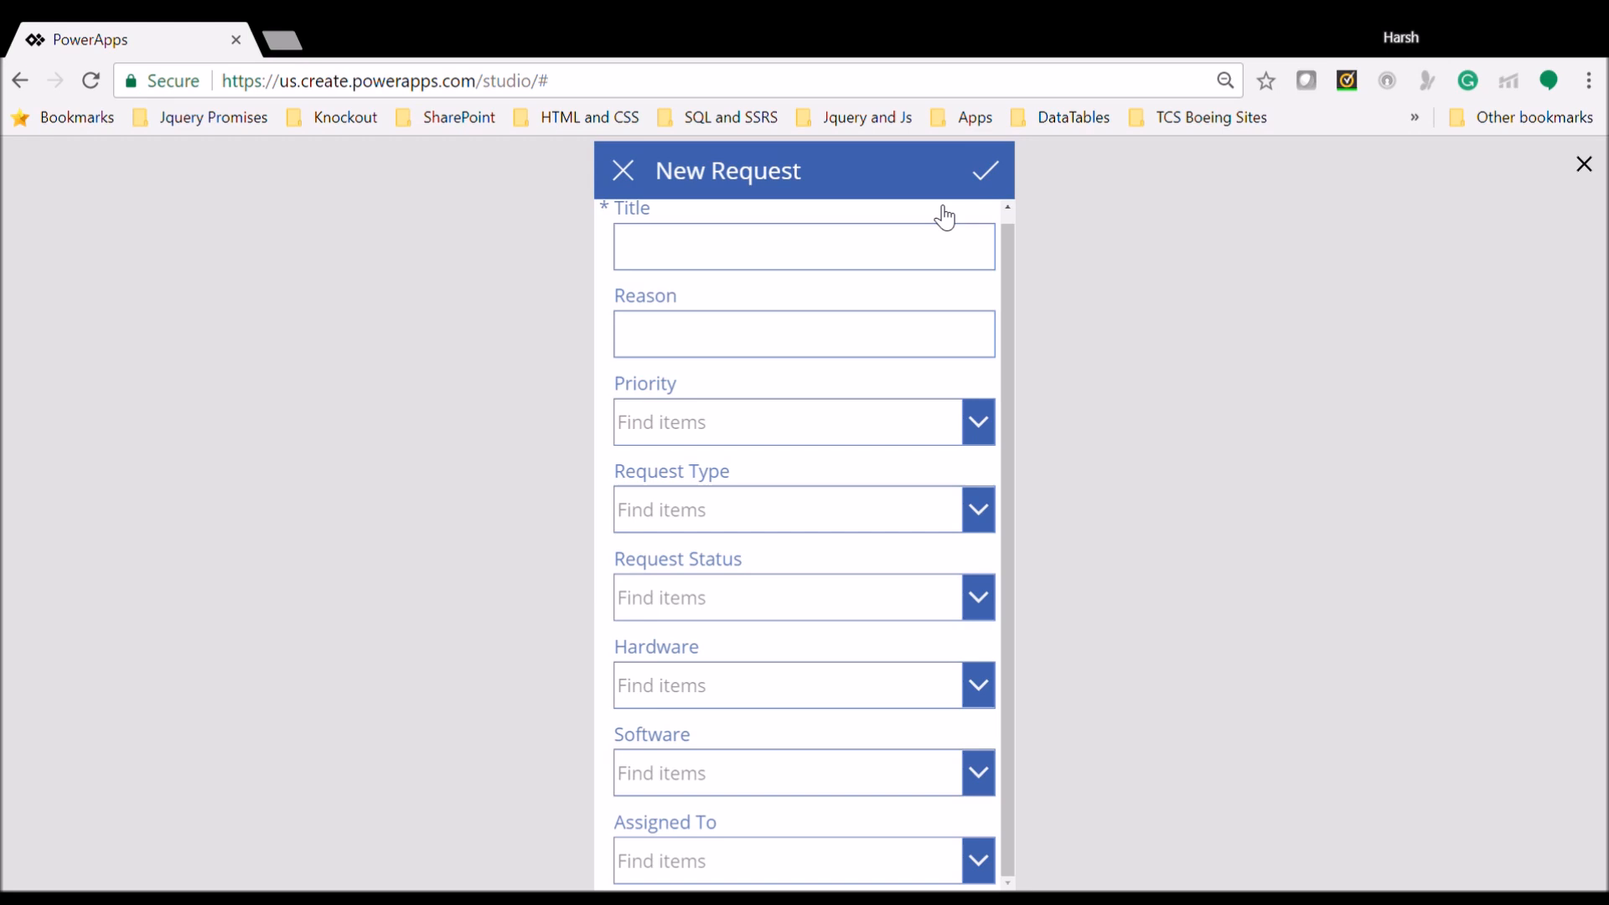
# Enter "Installing SharePoint Workflow Manager" as the new request's title and move on to the Reason field
pyautogui.click(767, 257)
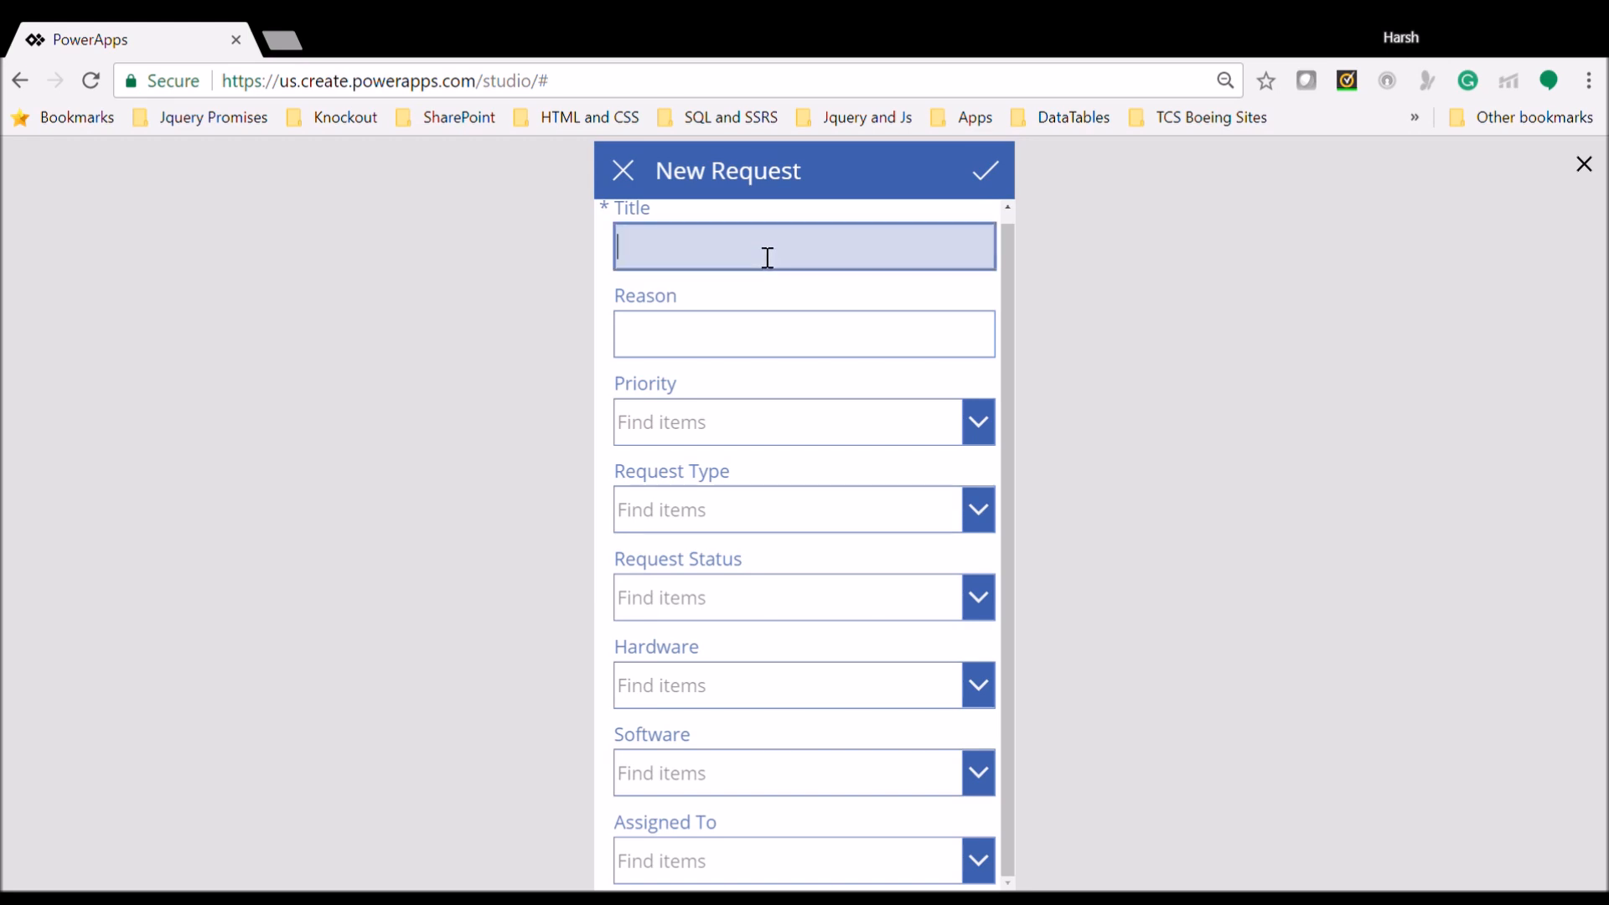
pyautogui.write('Installing SharePoint Workflow MAnage')
pyautogui.press('BackSpace')
pyautogui.press('BackSpace')
pyautogui.press('BackSpace')
pyautogui.write('anager')
pyautogui.press('Tab')
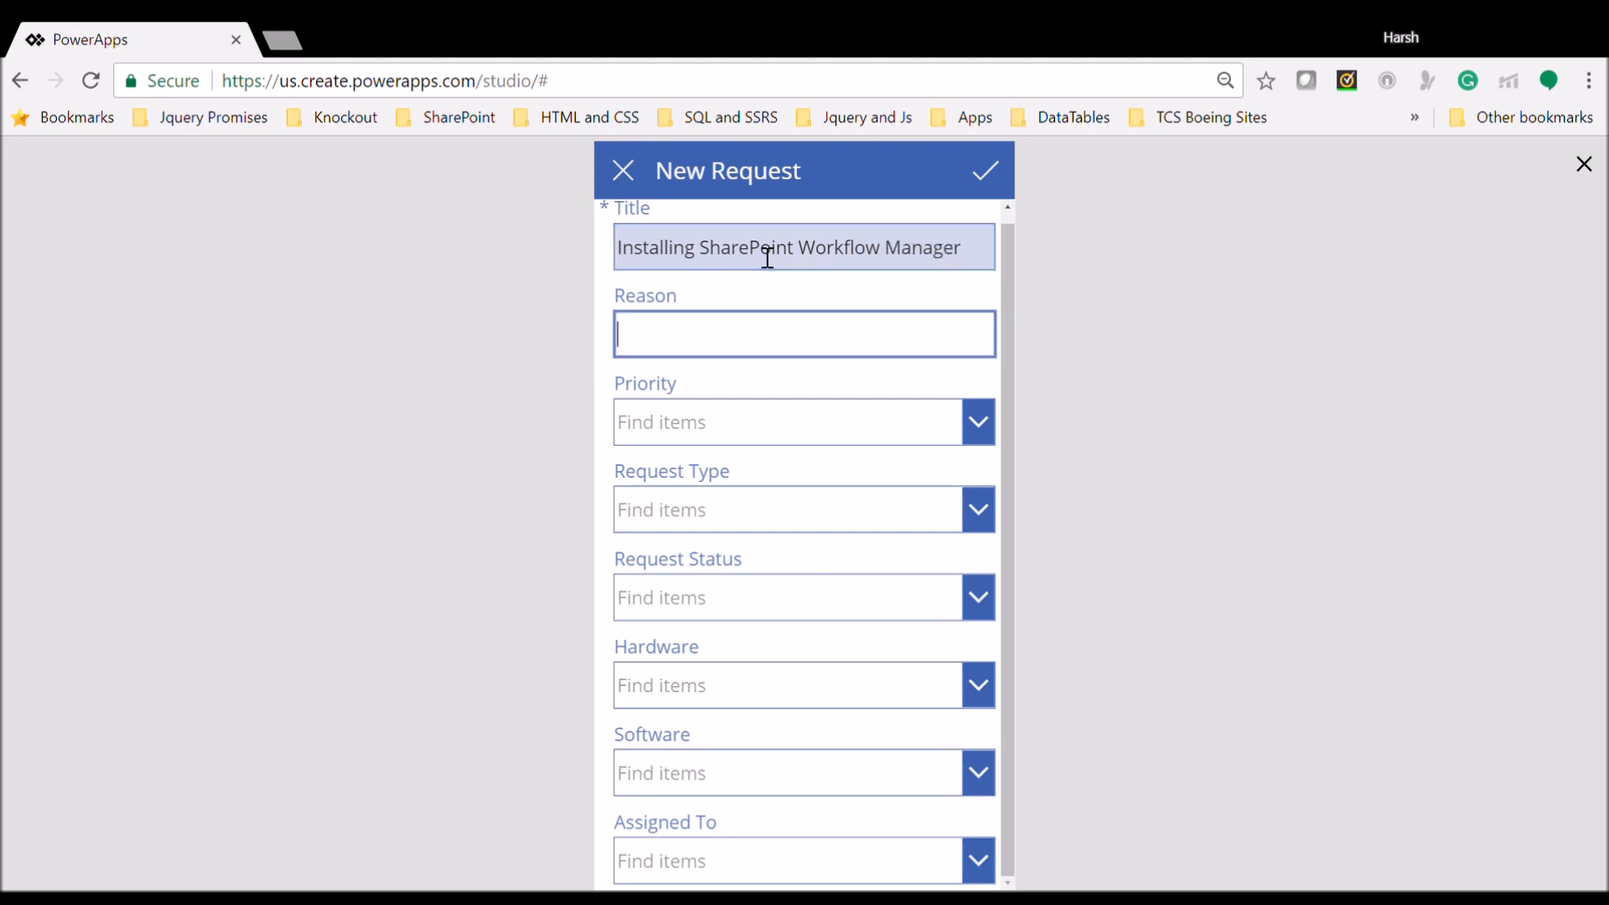
# Enter "Project Requirement" as the request's reason and choose 1 High as its priority
pyautogui.write('PRoject')
pyautogui.press('BackSpace')
pyautogui.press('BackSpace')
pyautogui.press('BackSpace')
pyautogui.write('oject Requirement')
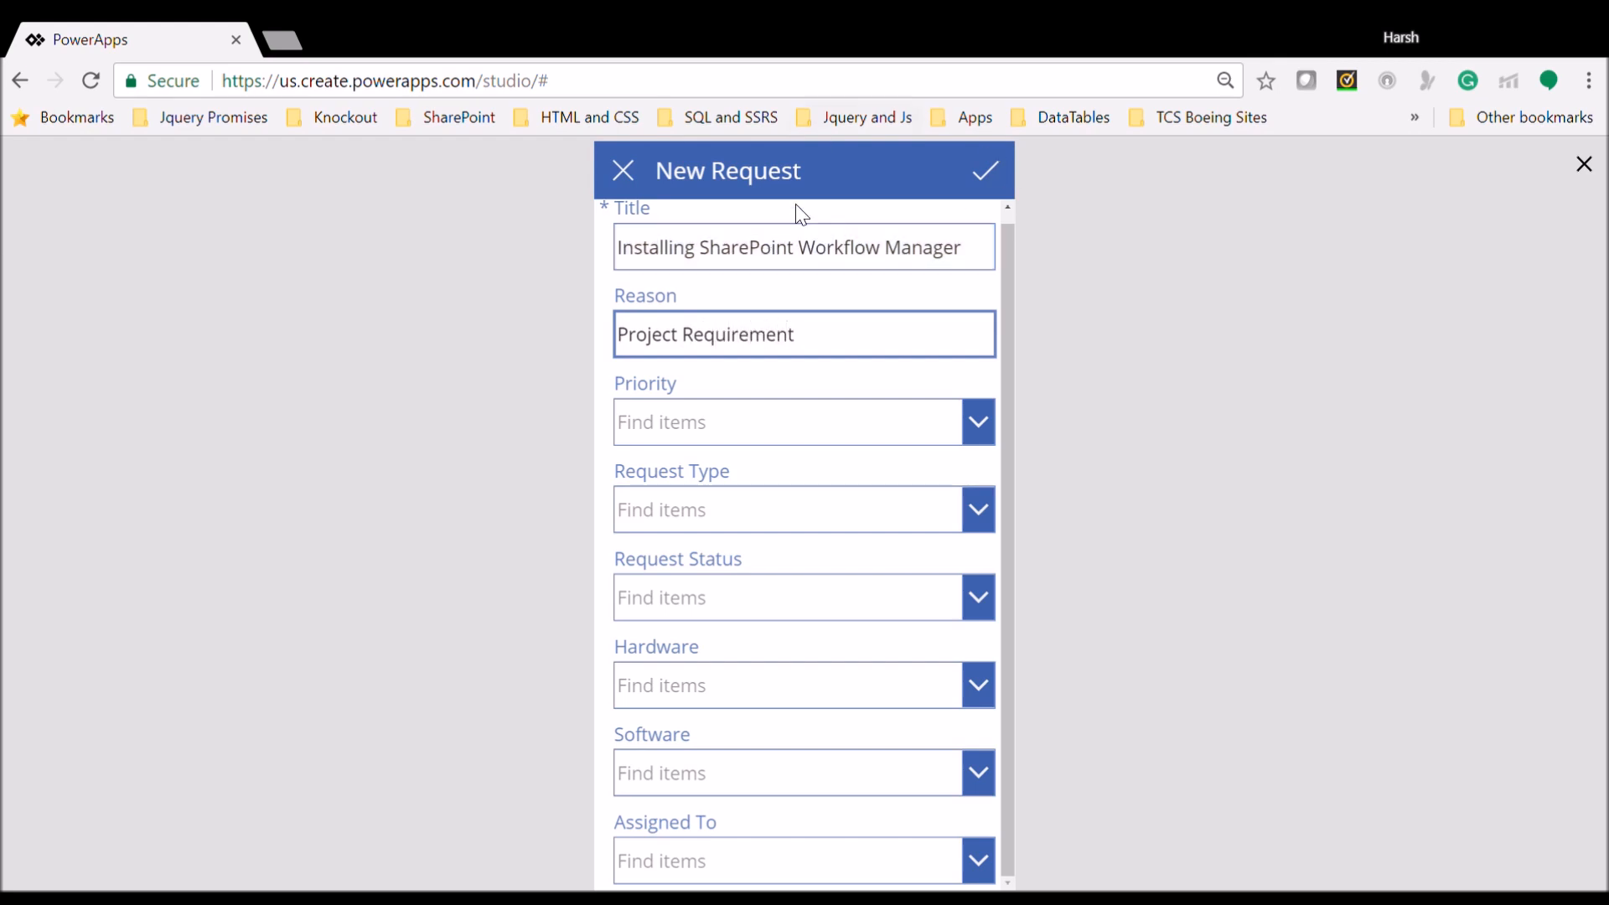
pyautogui.click(686, 429)
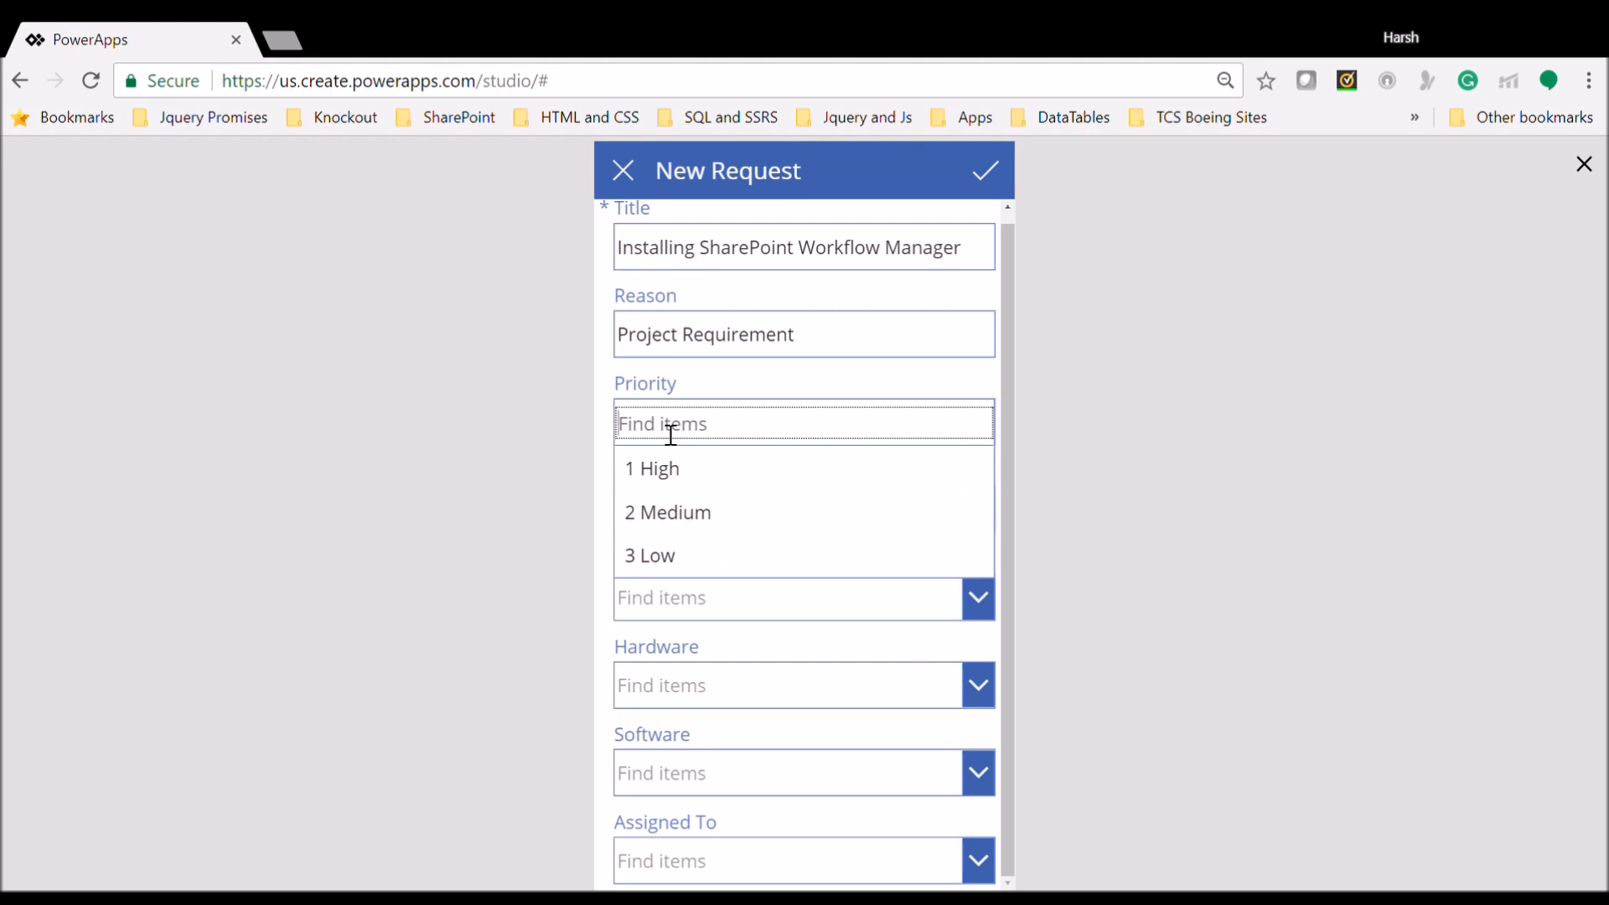
pyautogui.write('1 hi')
pyautogui.click(684, 466)
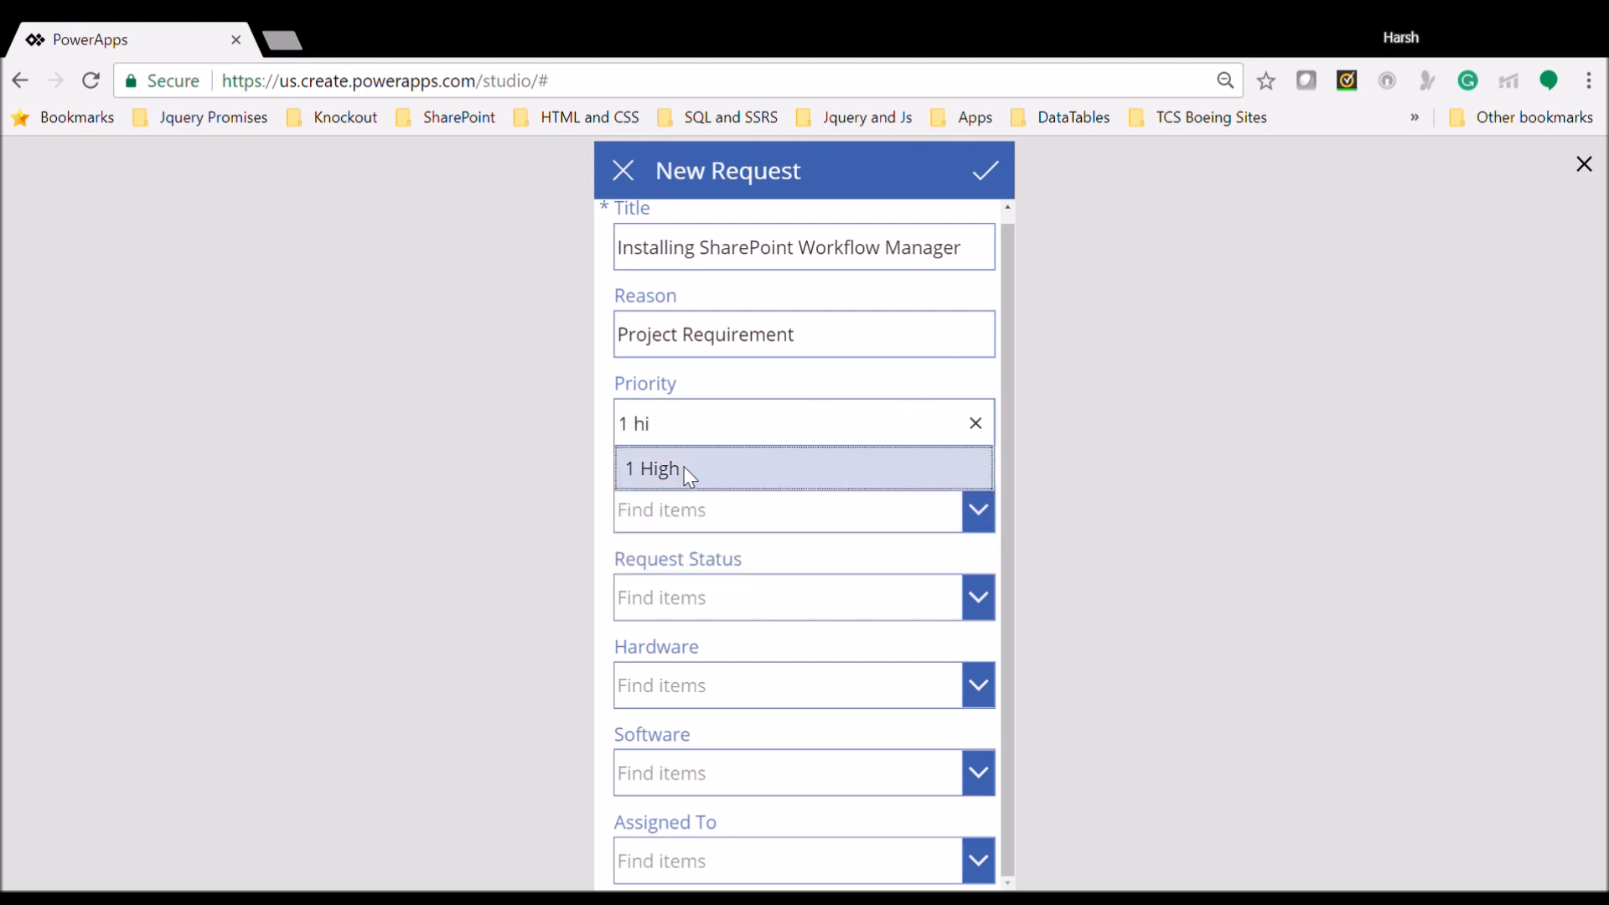
# Set the Request Type to Software and the Request Status to In Progress
pyautogui.click(982, 516)
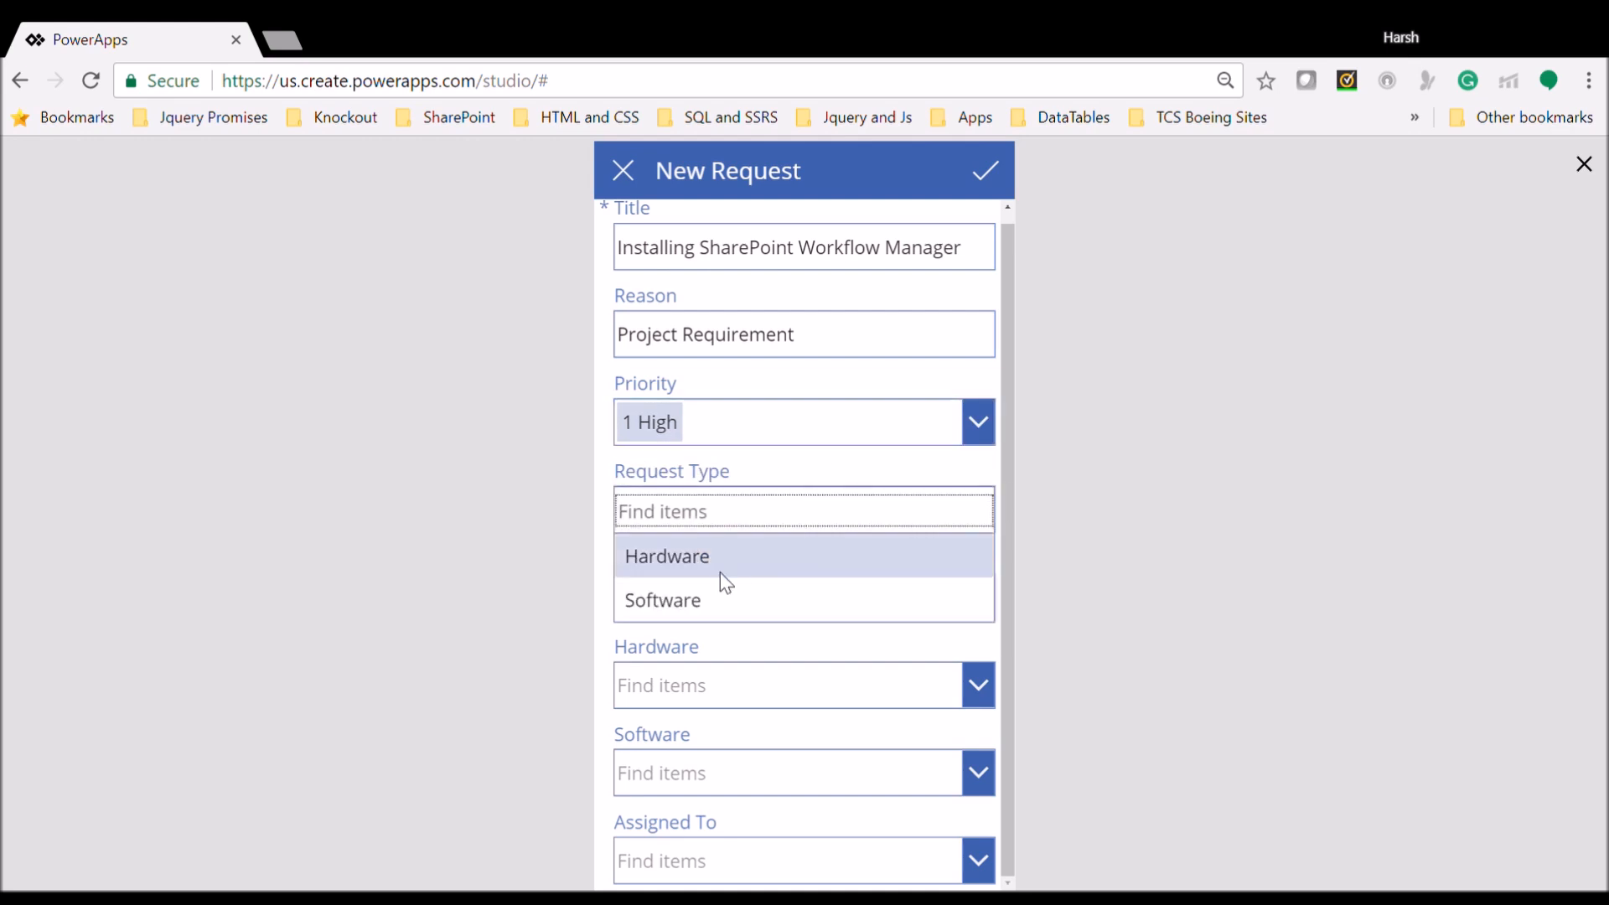
pyautogui.click(706, 600)
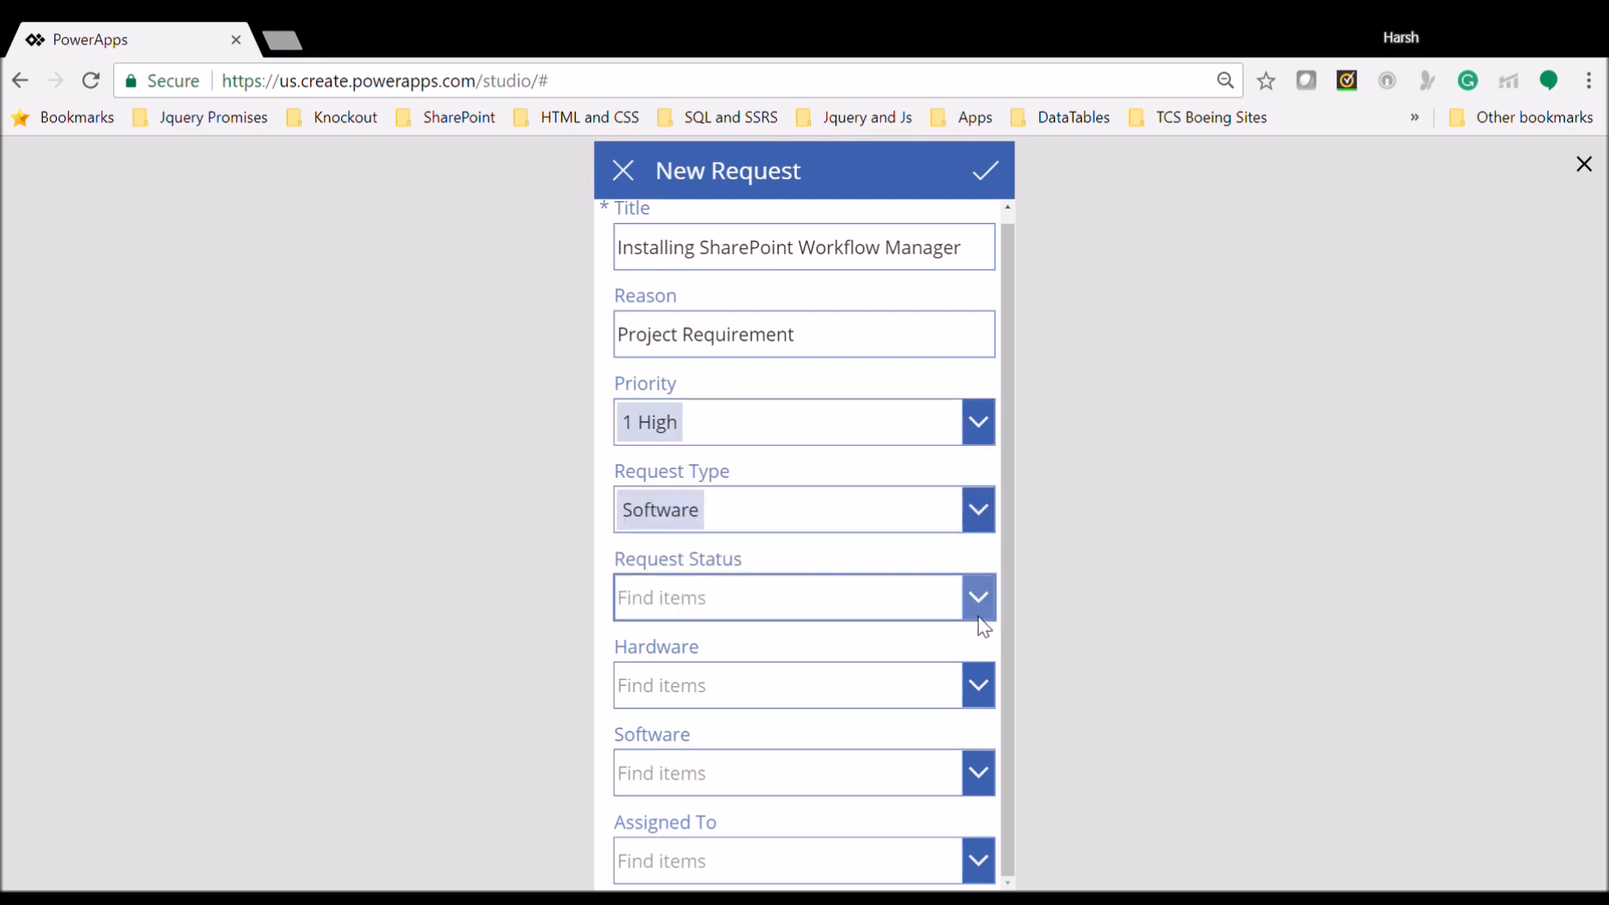
pyautogui.click(978, 618)
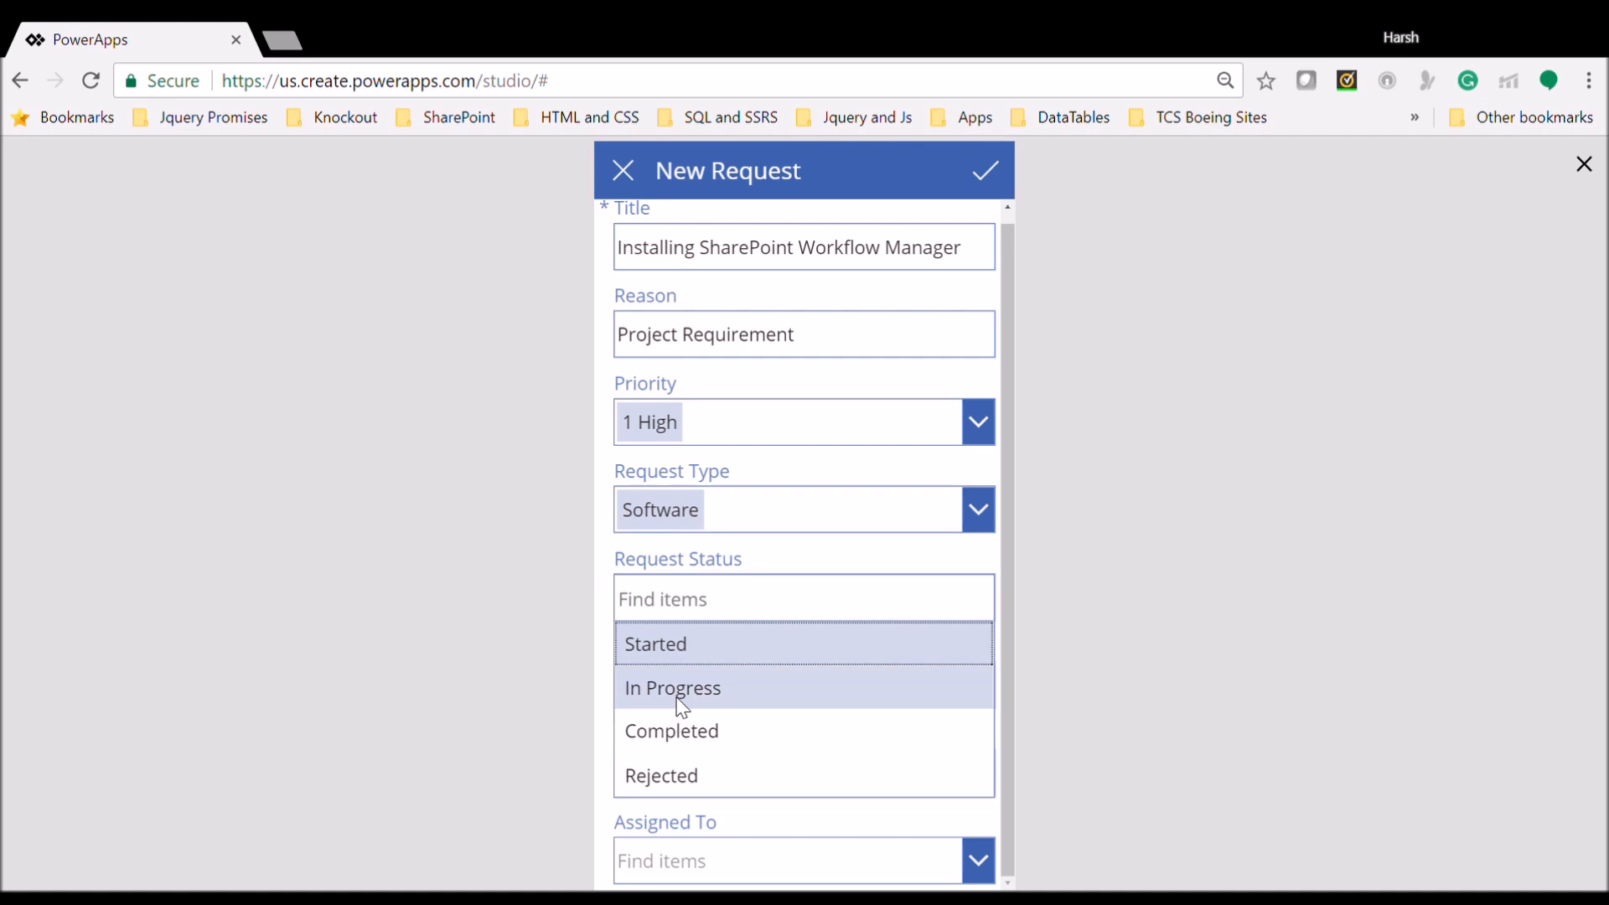
pyautogui.click(734, 681)
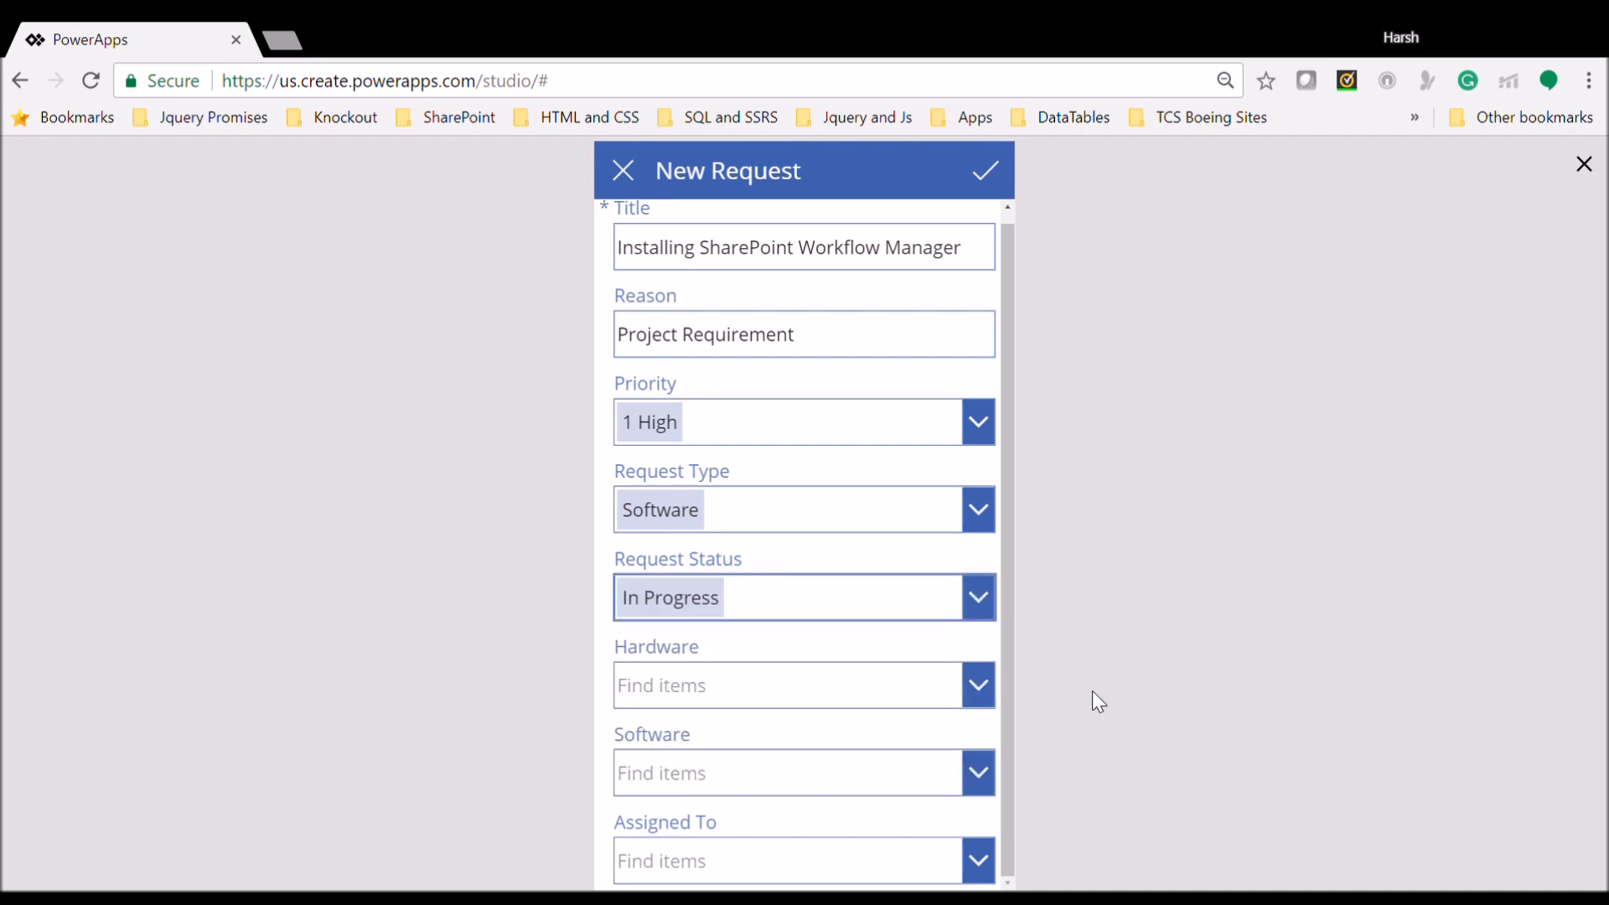
# Look through the Hardware choices without selecting one and set Software to SharePoint Designer
pyautogui.click(977, 686)
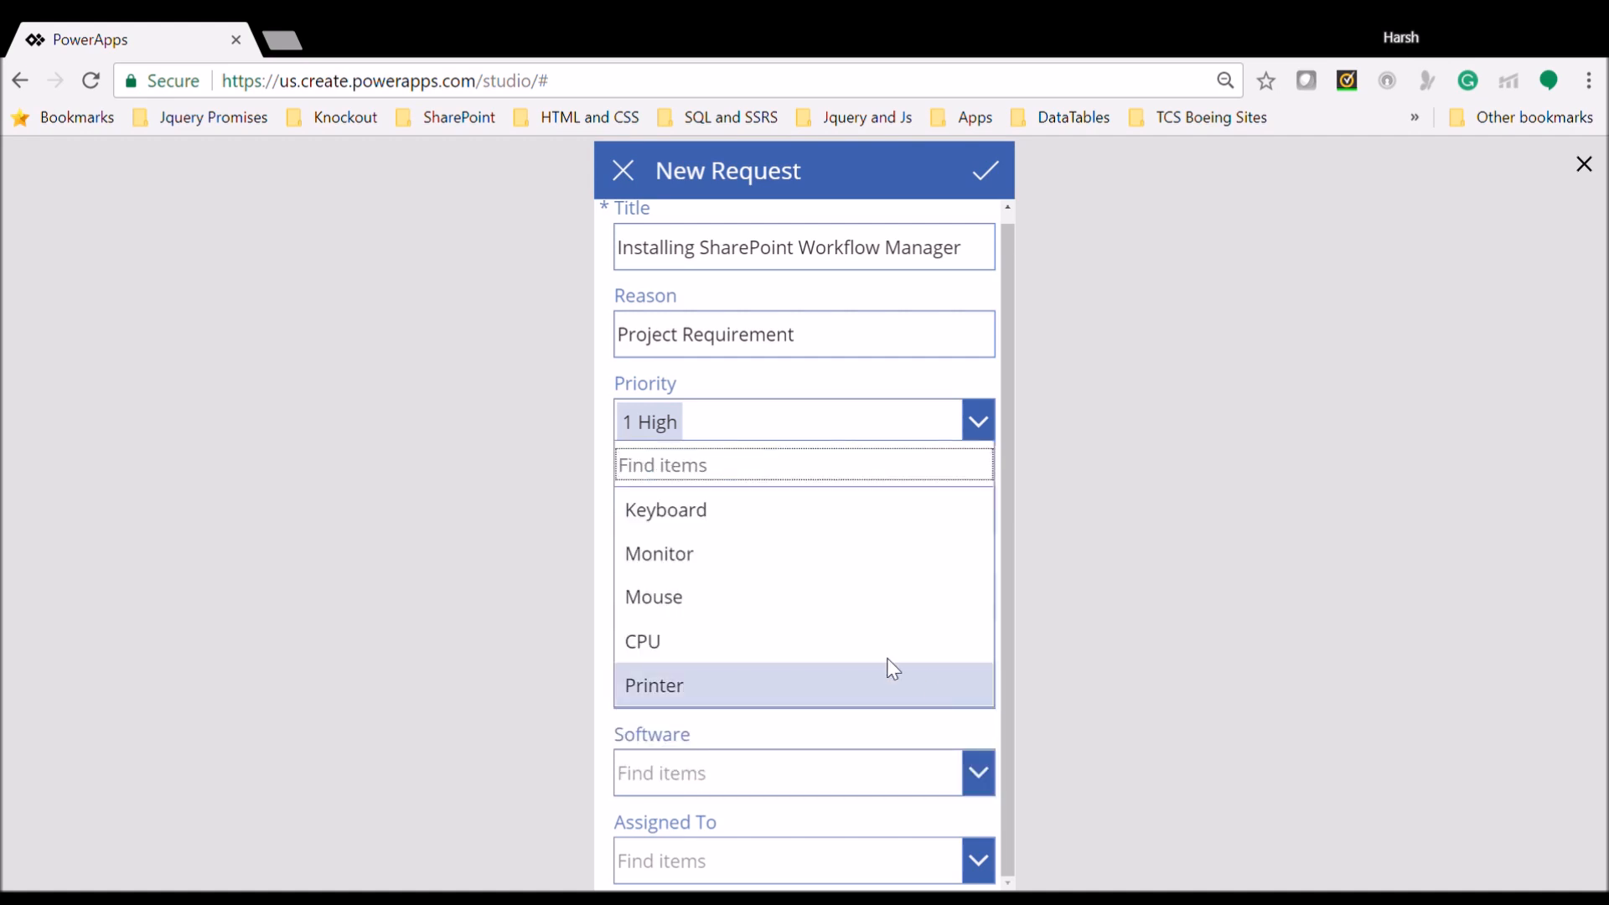
pyautogui.click(1130, 766)
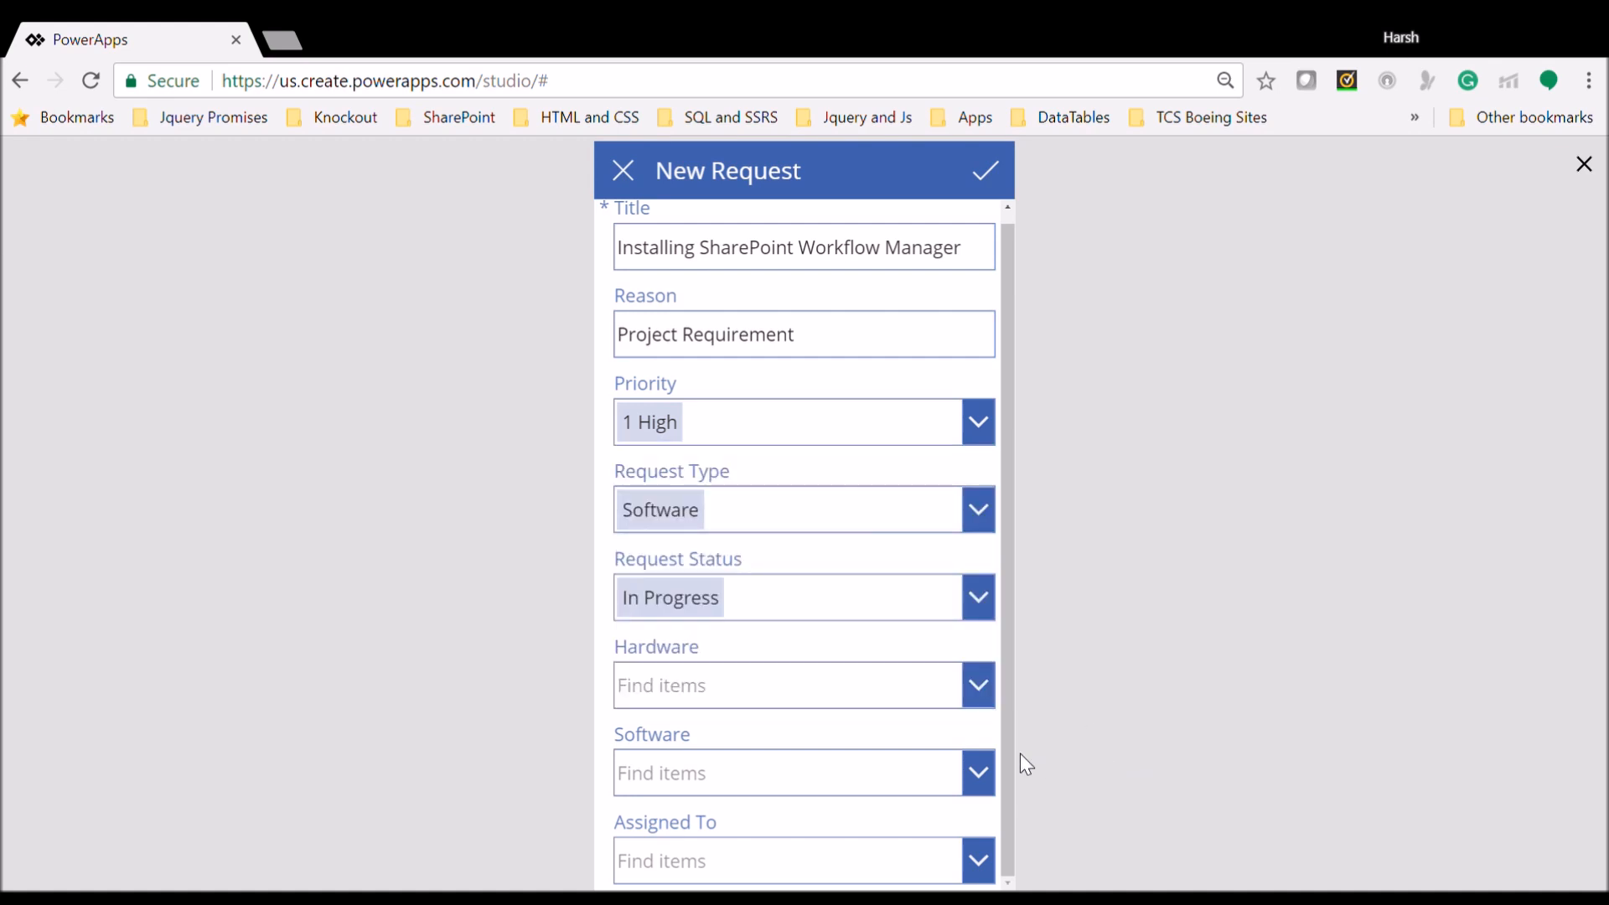
pyautogui.click(979, 772)
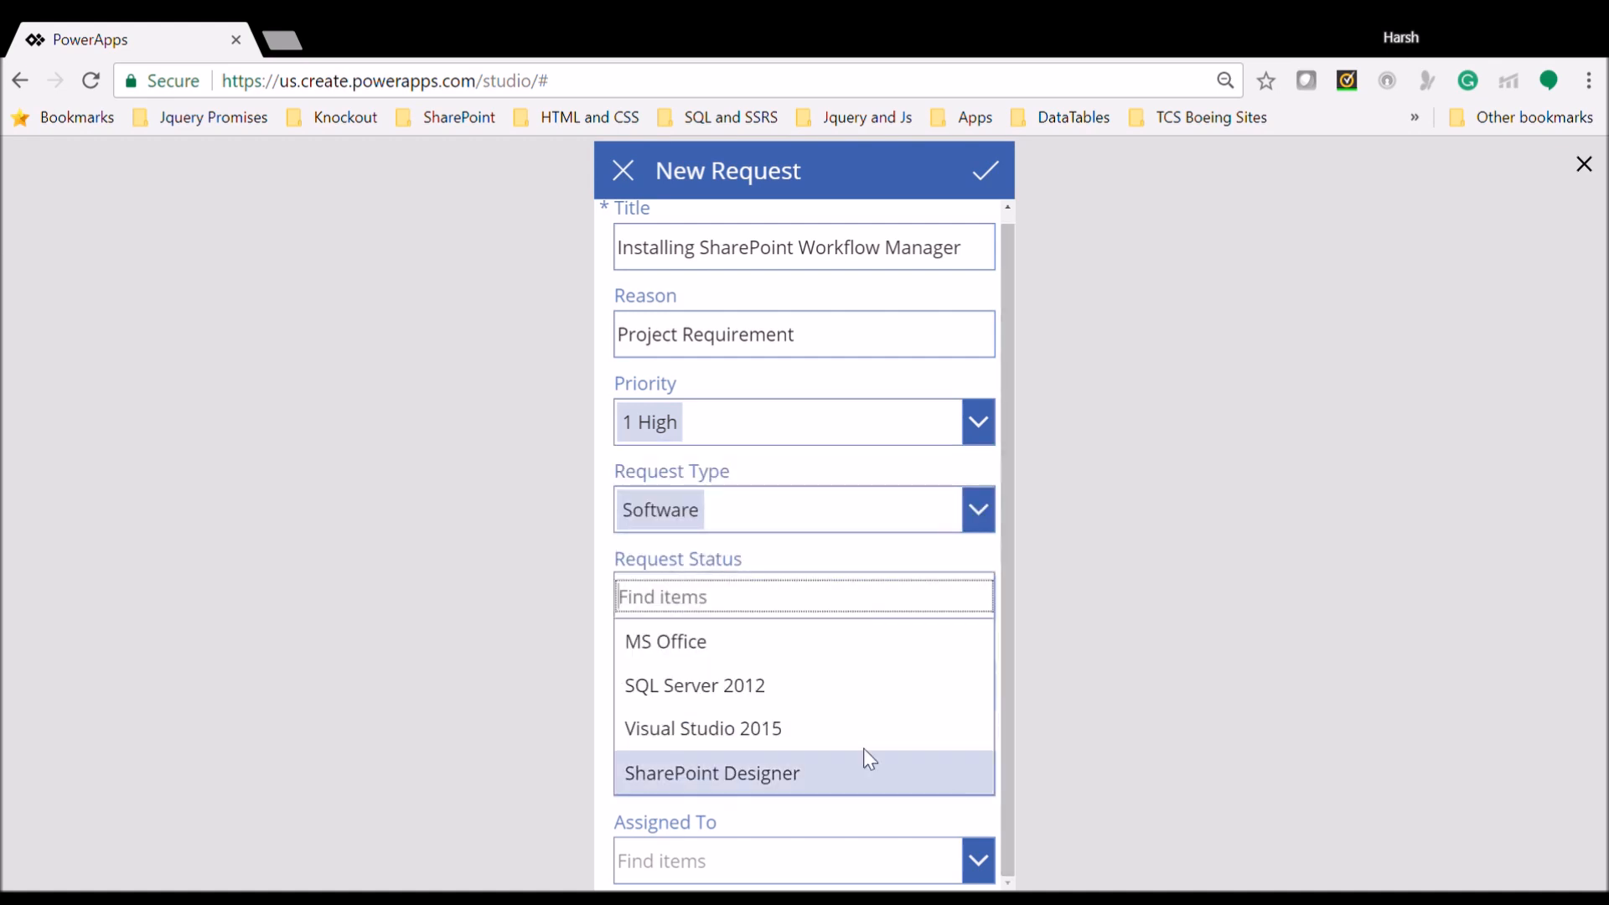
pyautogui.click(808, 783)
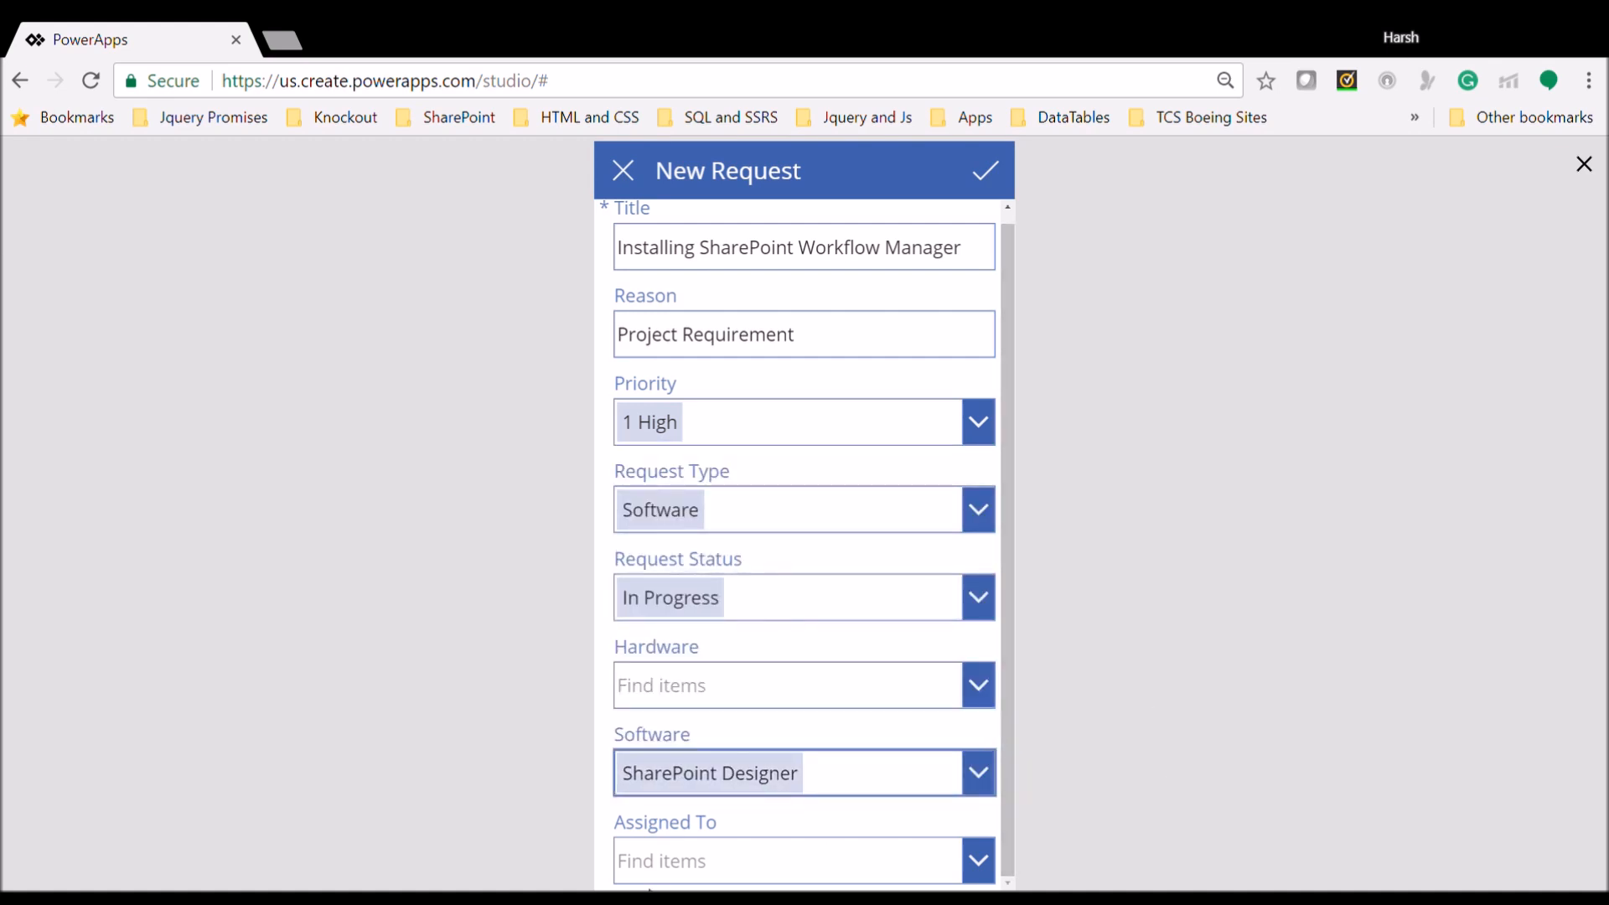
# Search for the assignee by name, select that person in Assigned To and submit the new request
pyautogui.click(666, 868)
pyautogui.write('harsh')
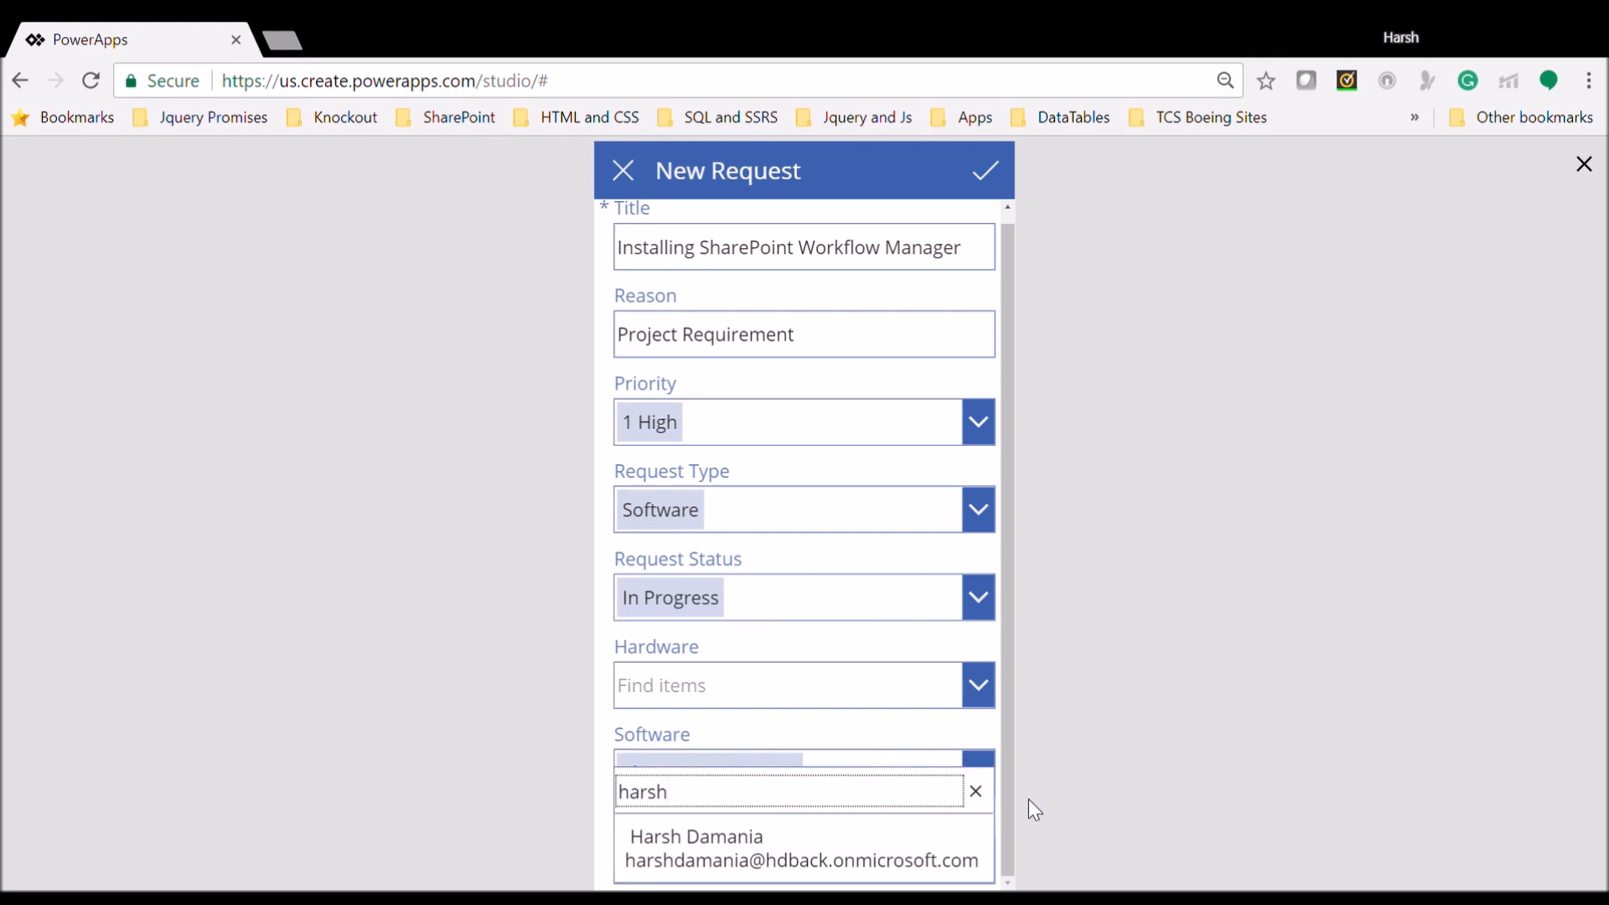
pyautogui.click(689, 858)
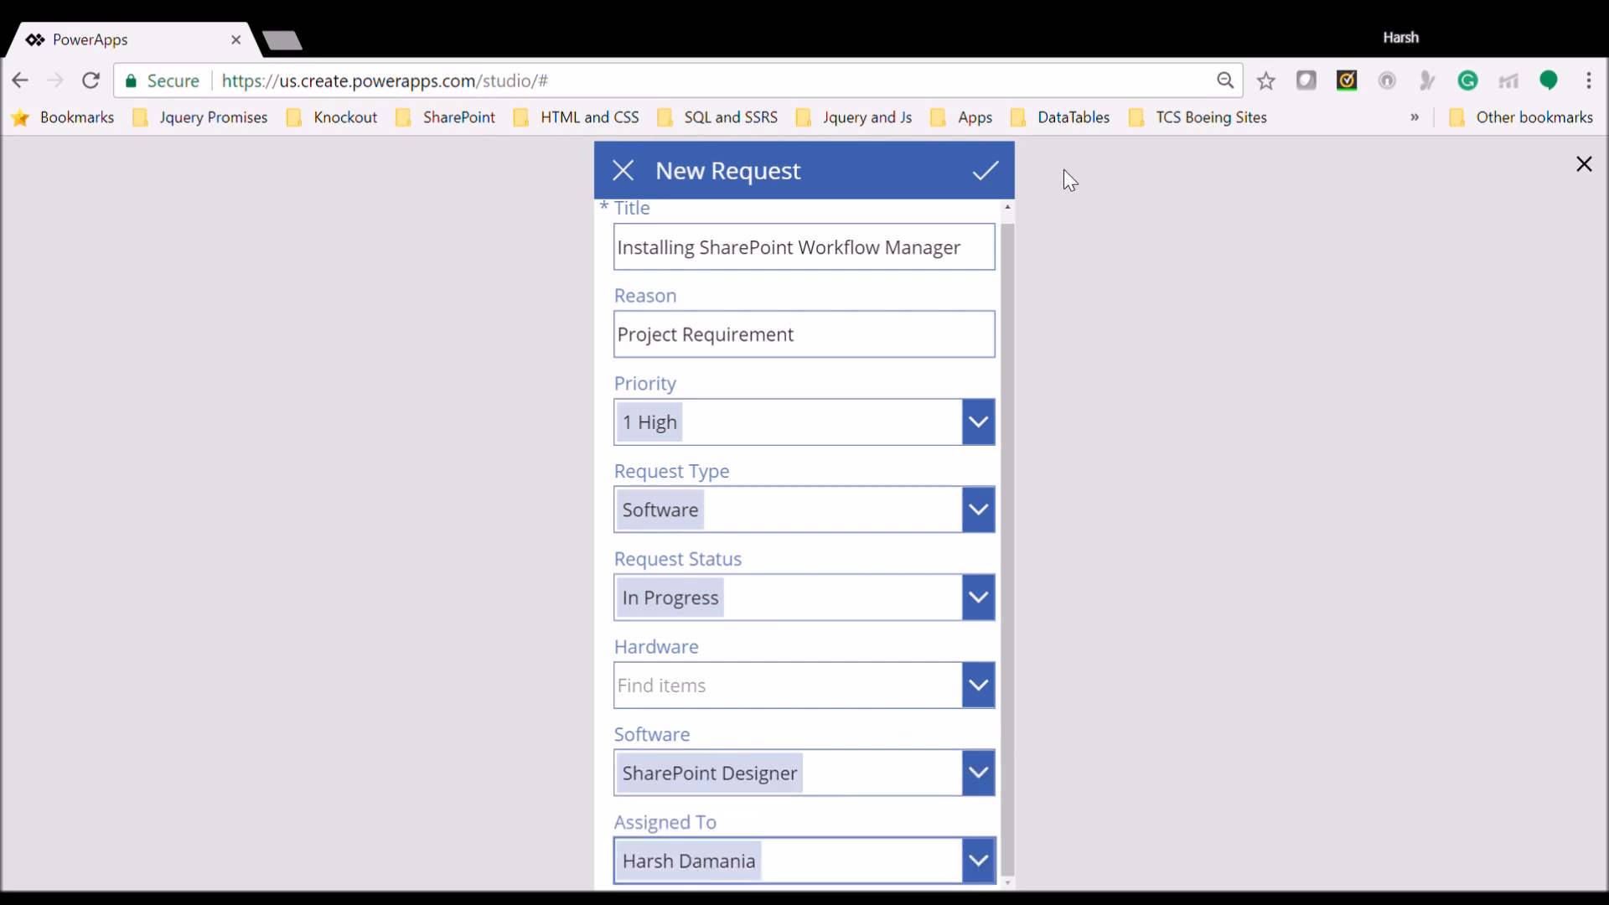
pyautogui.click(1003, 176)
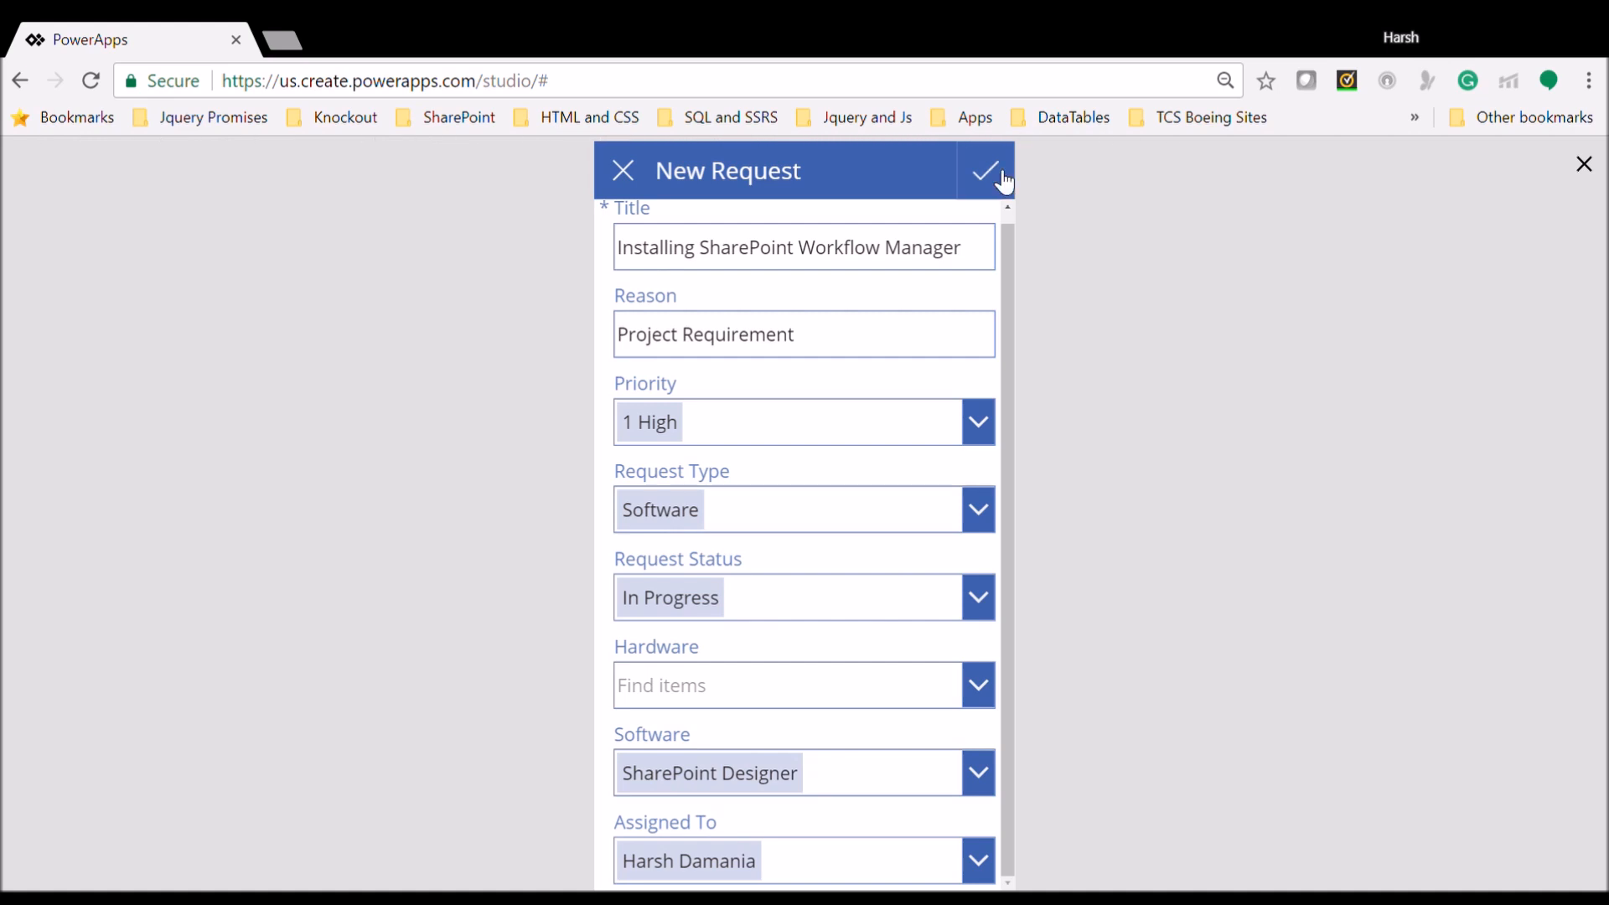
# Close the preview and check ScreenViewAllRequest for the newly submitted request
pyautogui.click(1592, 166)
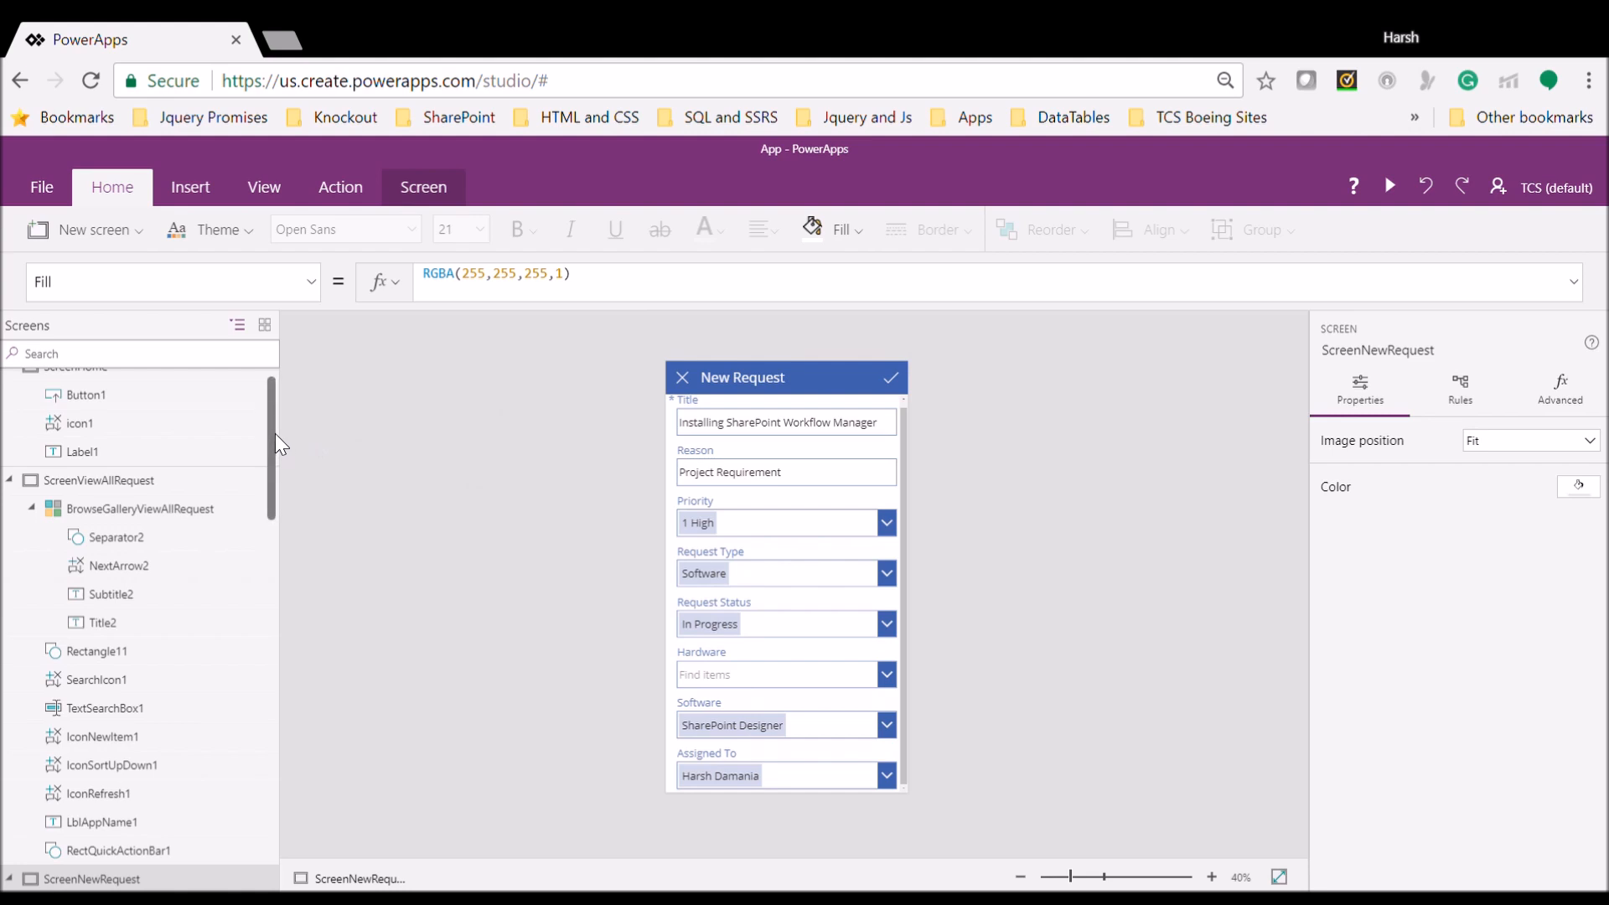
pyautogui.moveTo(275, 434); pyautogui.dragTo(270, 389)
pyautogui.click(83, 499)
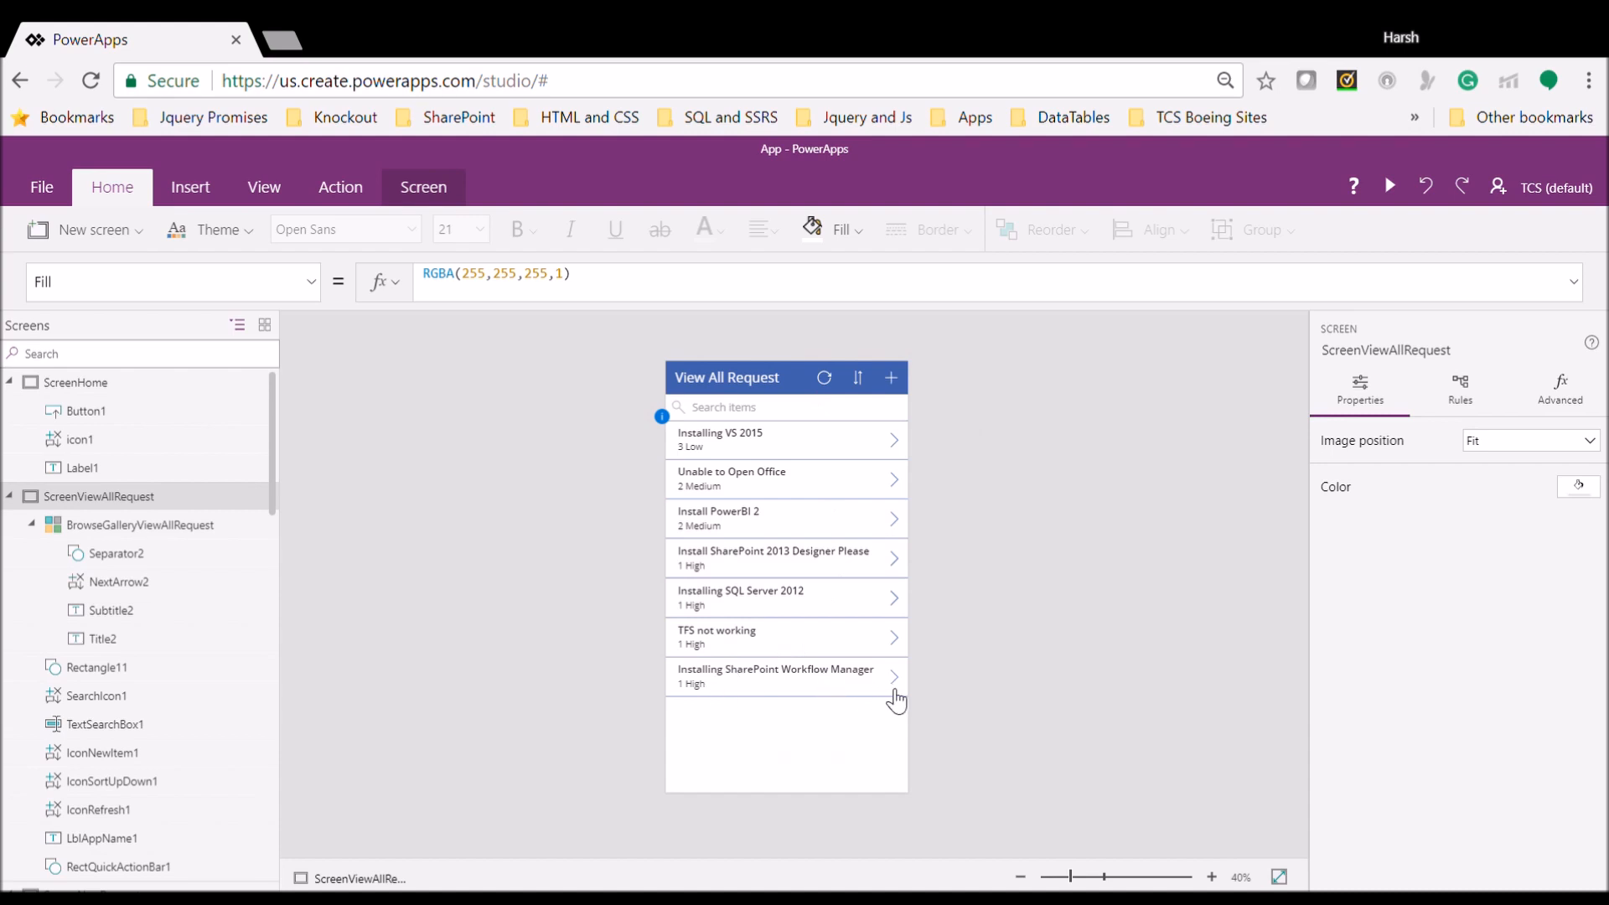
# Append ;Back() after the Patch call in the OnSelect formula of the New Request screen's submit icon
pyautogui.click(32, 525)
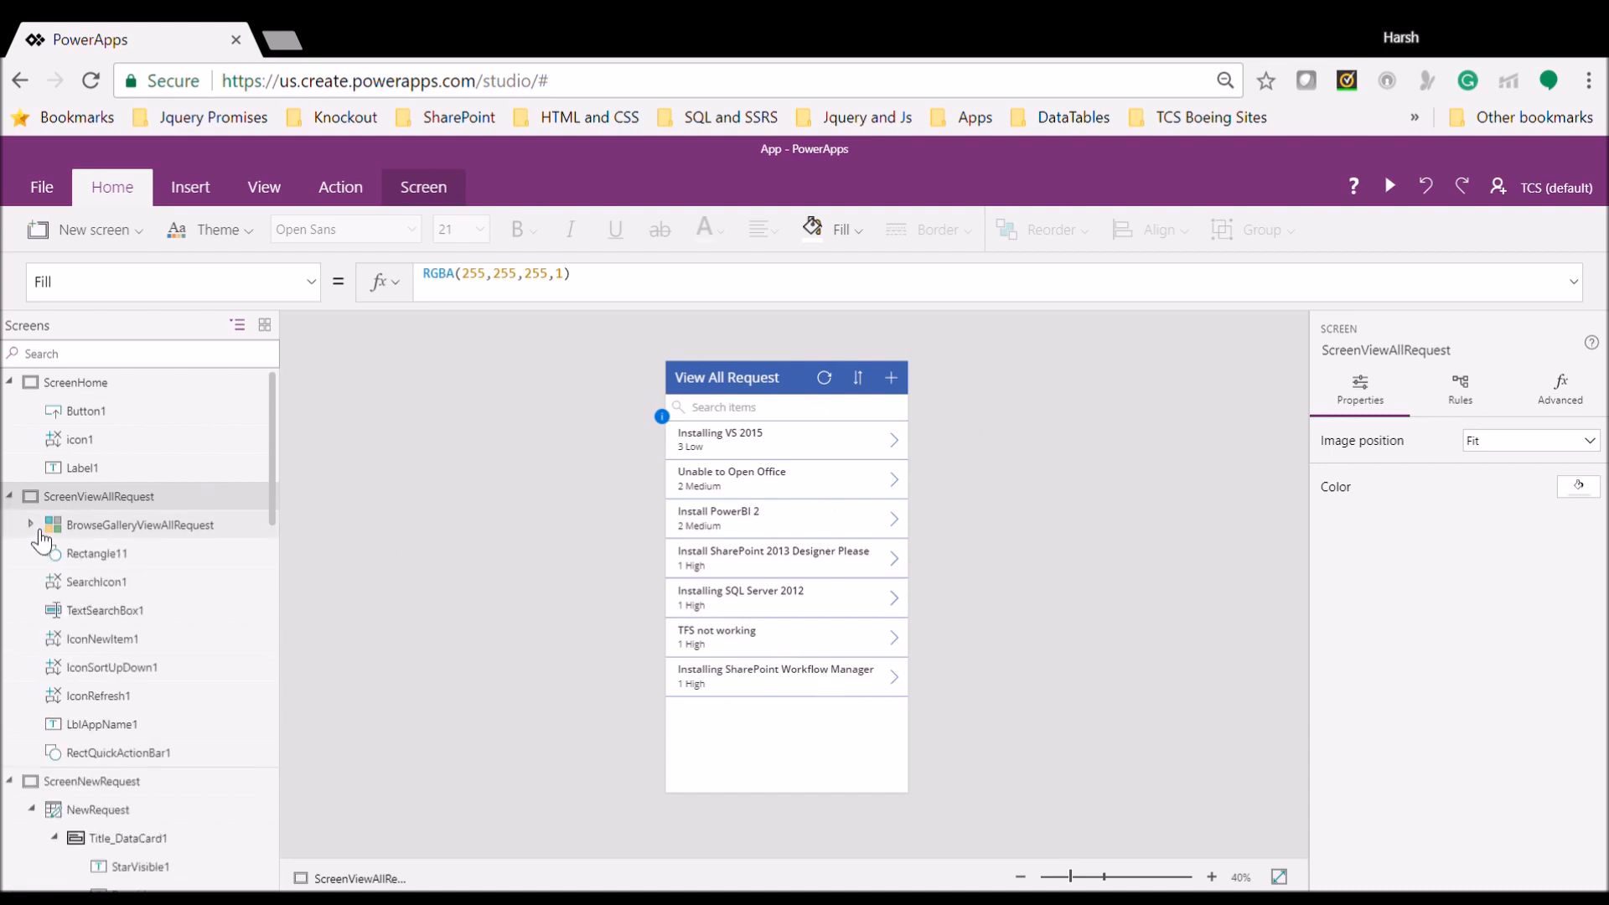
pyautogui.click(10, 782)
pyautogui.click(11, 781)
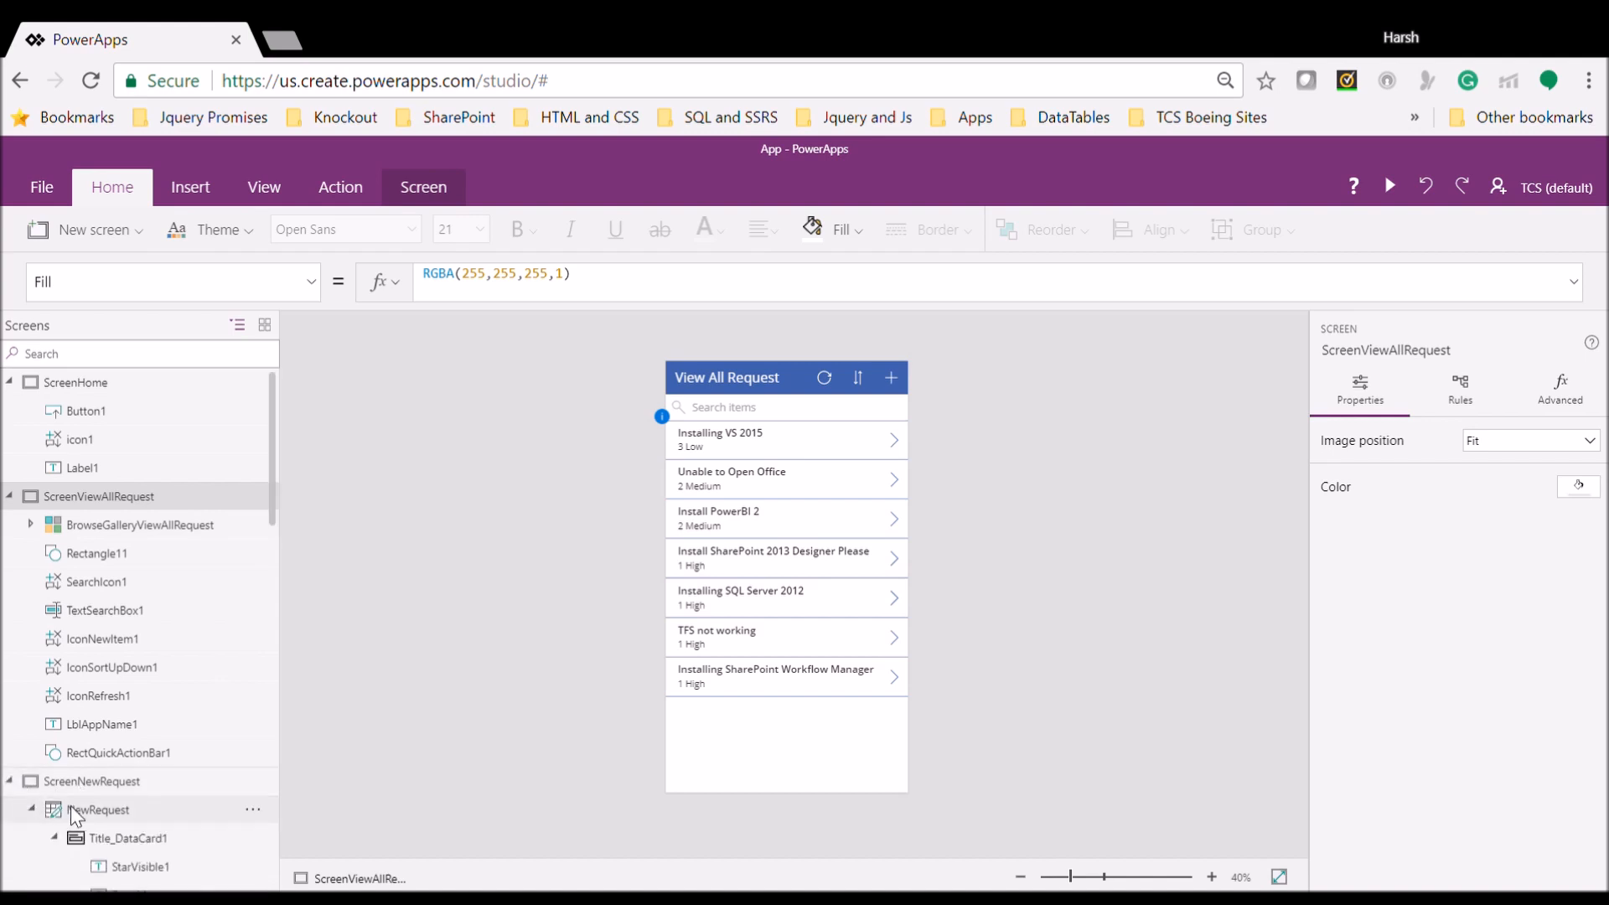
pyautogui.click(70, 808)
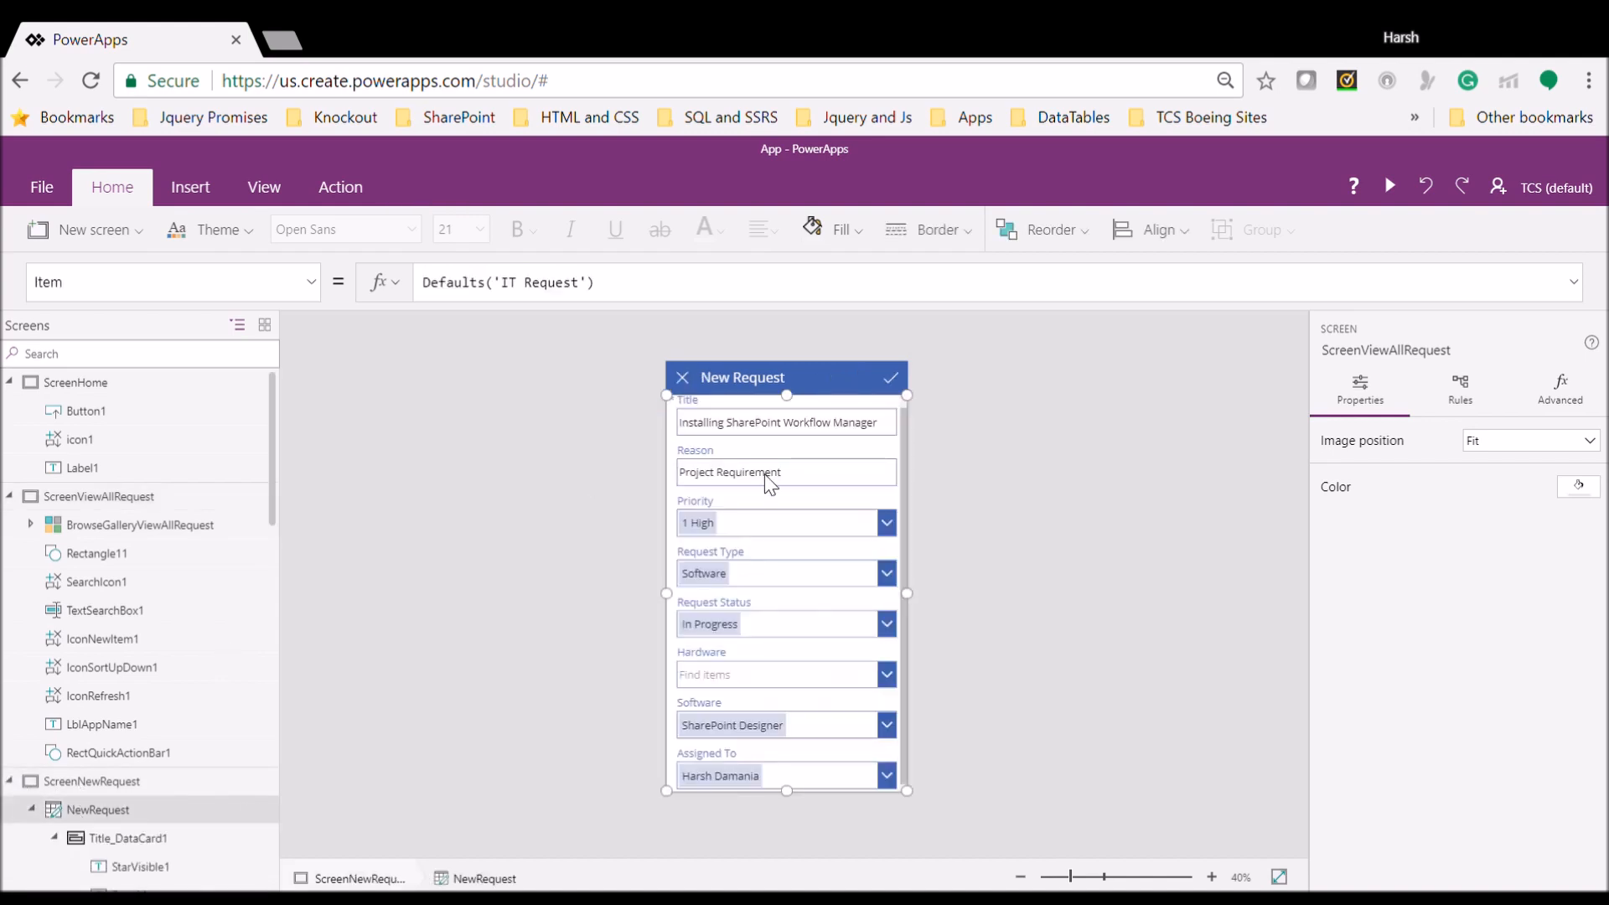
pyautogui.click(890, 377)
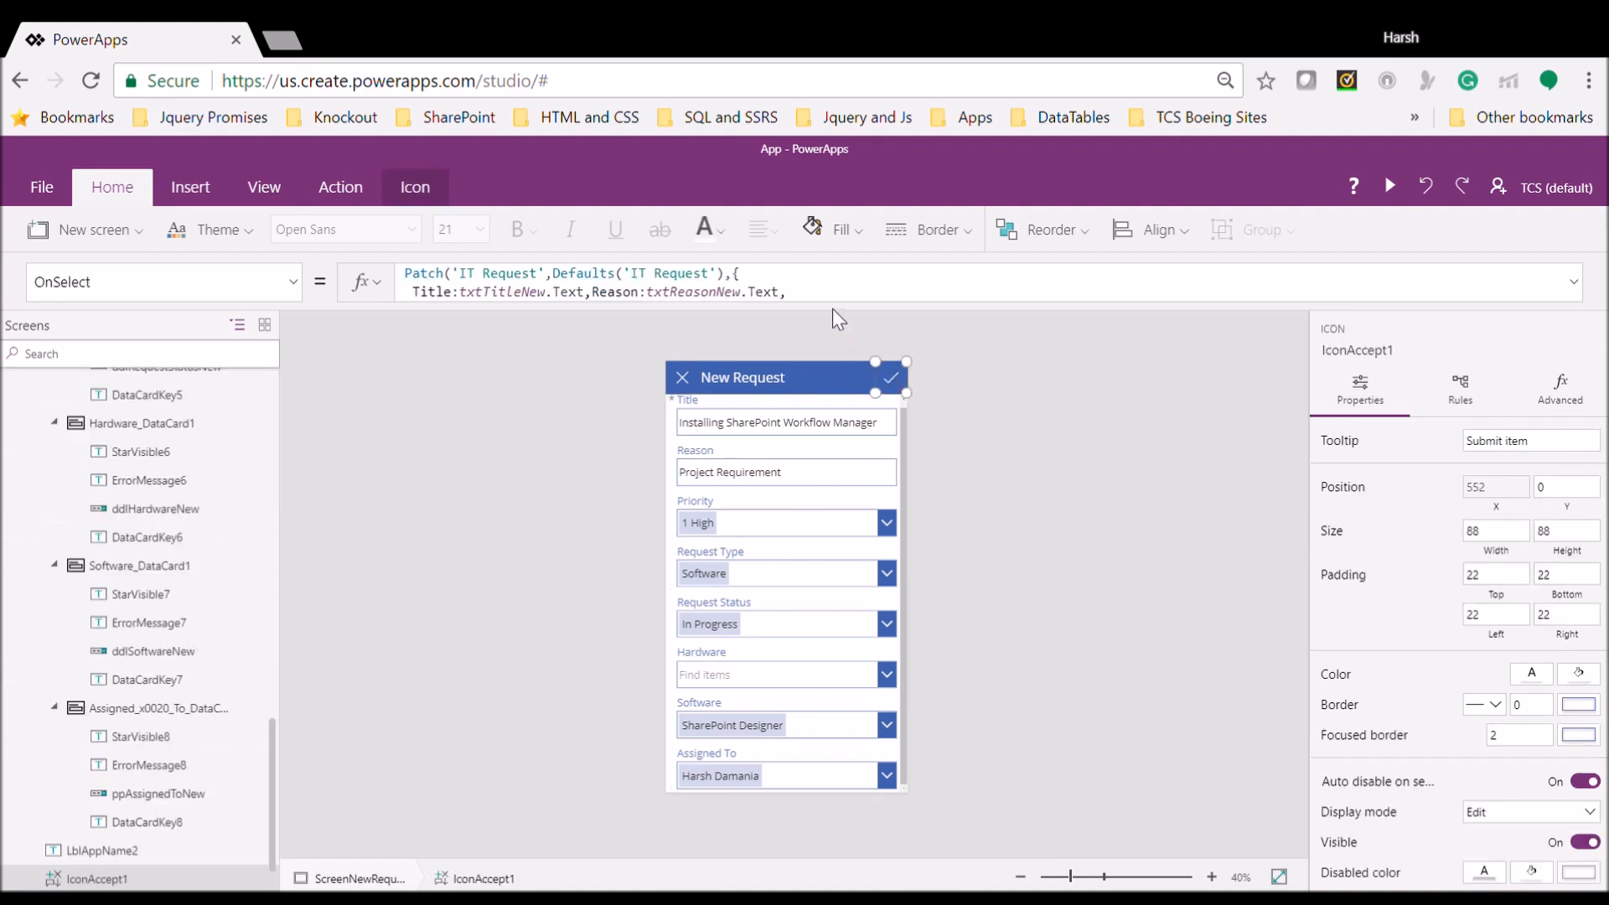
pyautogui.moveTo(839, 311); pyautogui.dragTo(833, 666)
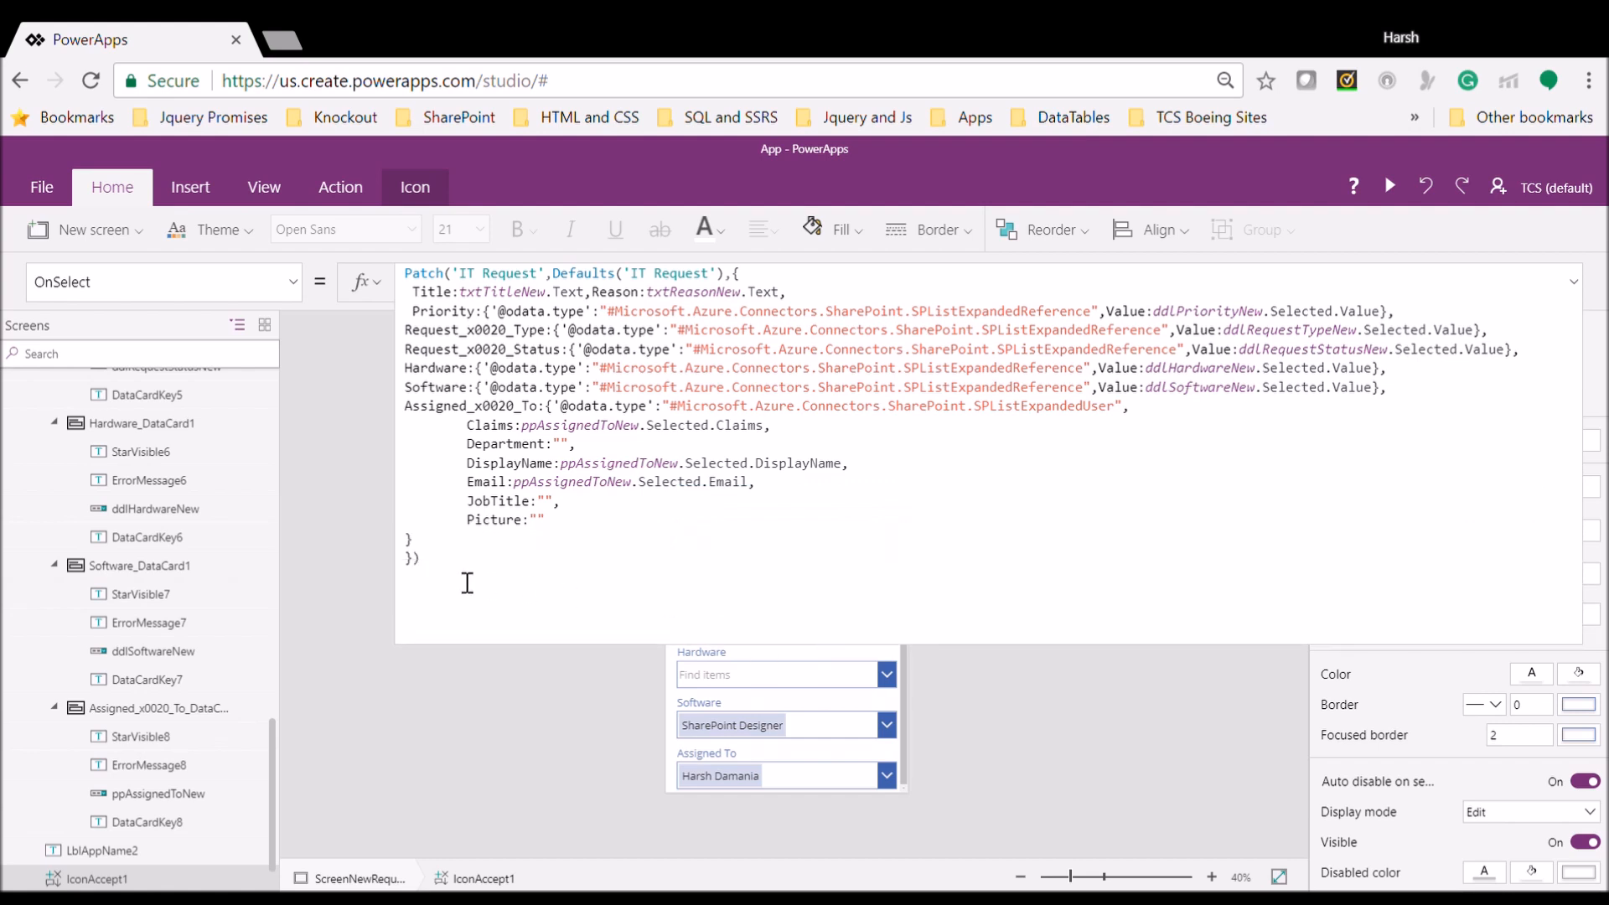
pyautogui.click(461, 577)
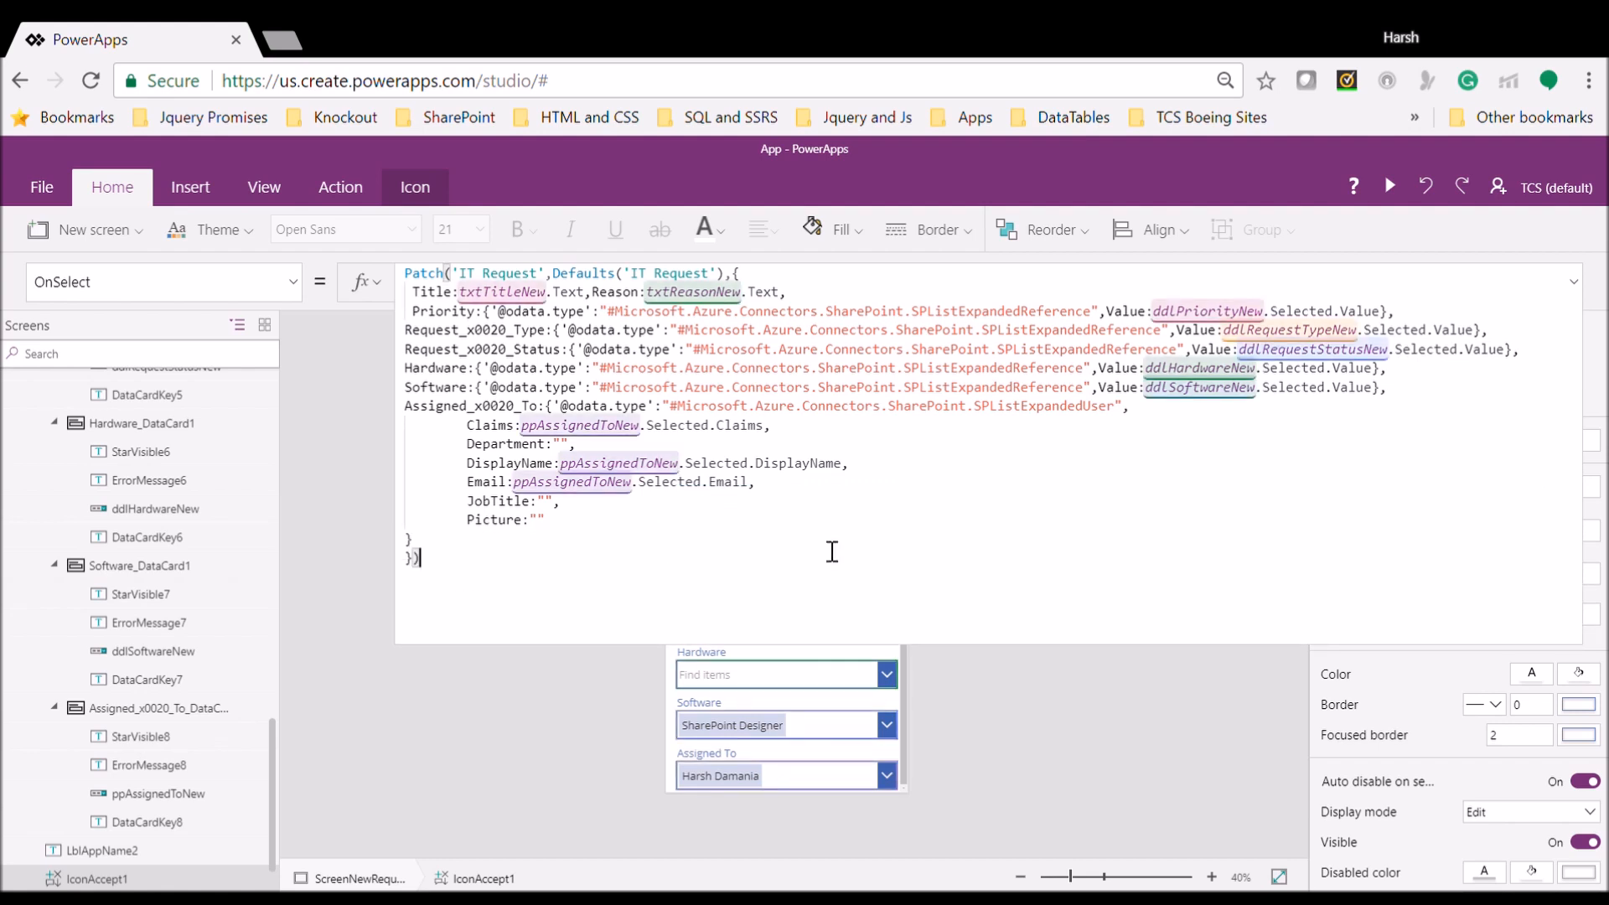
pyautogui.write(';Back(')
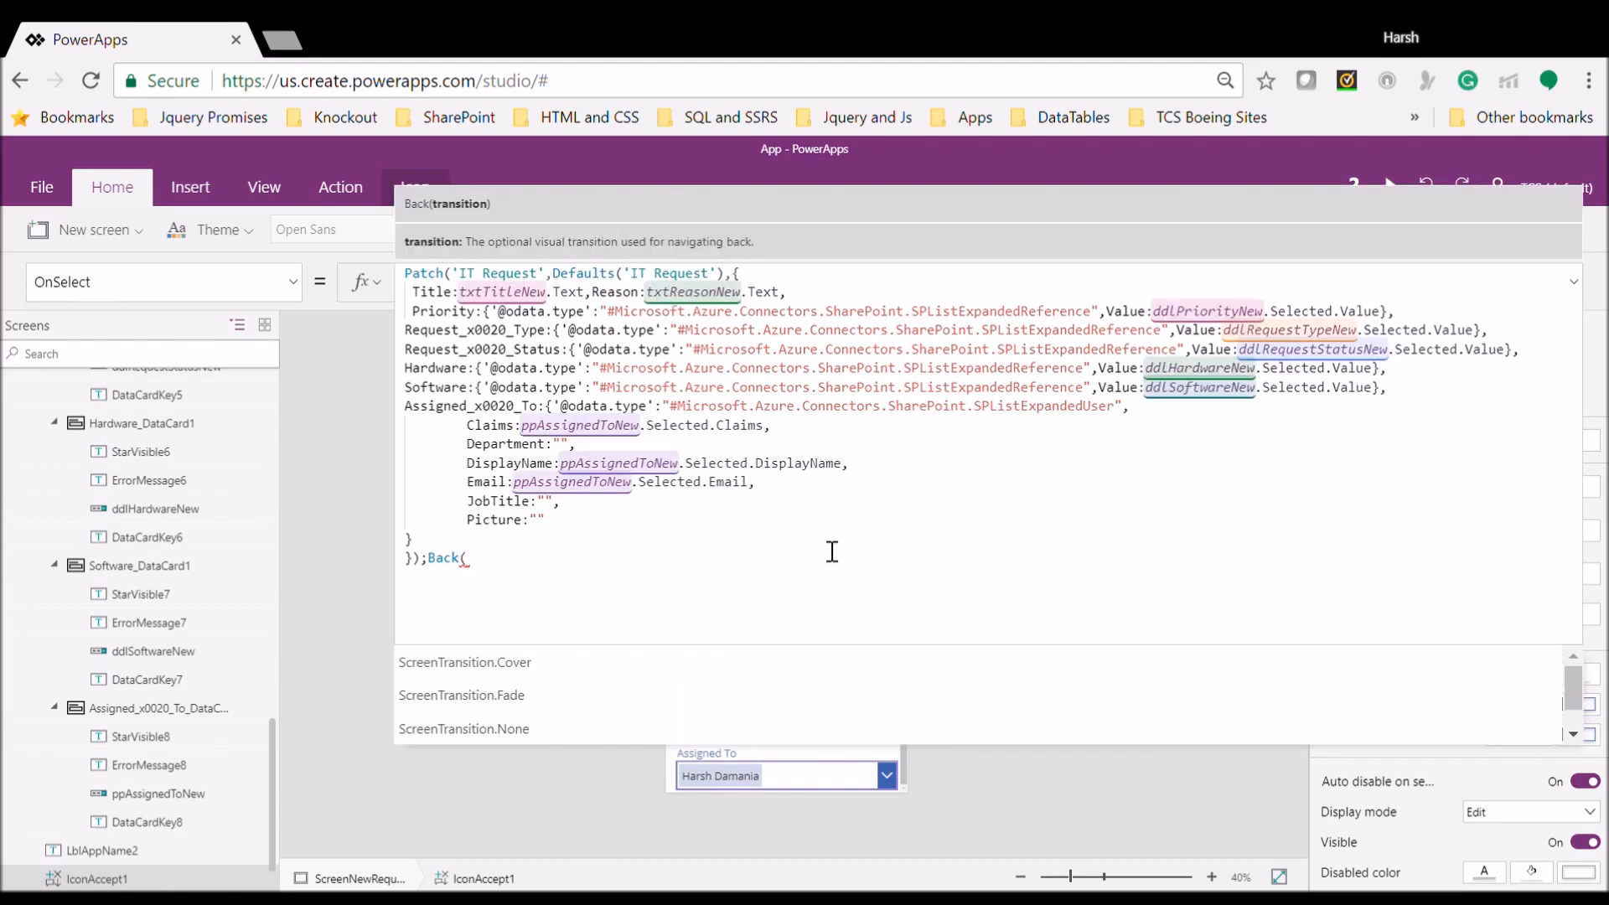
pyautogui.write(');')
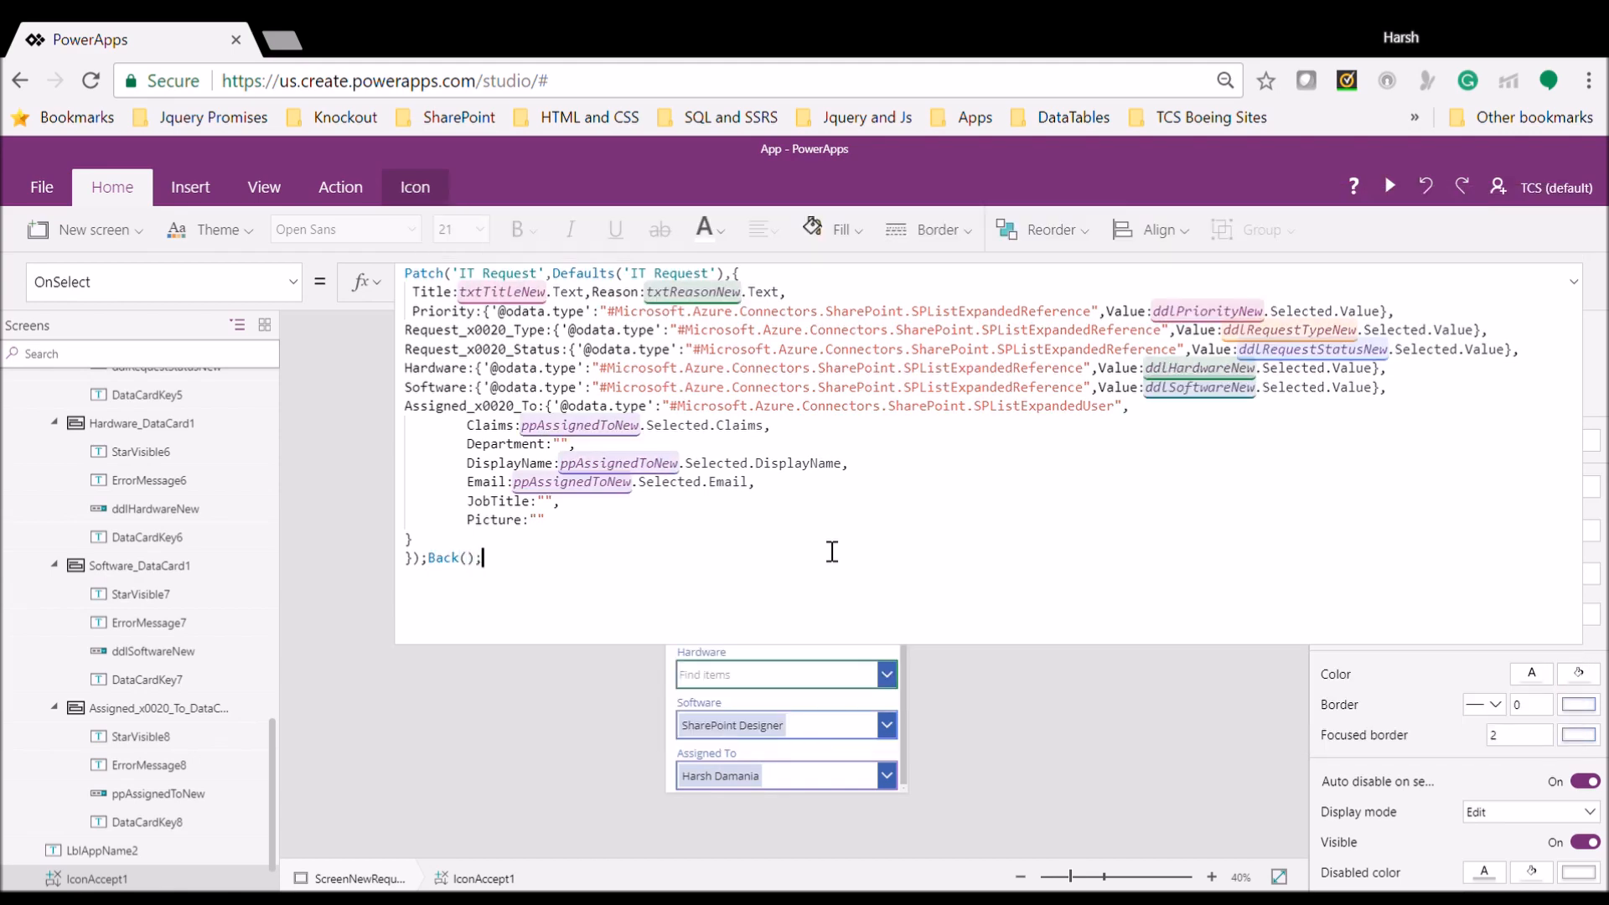
pyautogui.press('BackSpace')
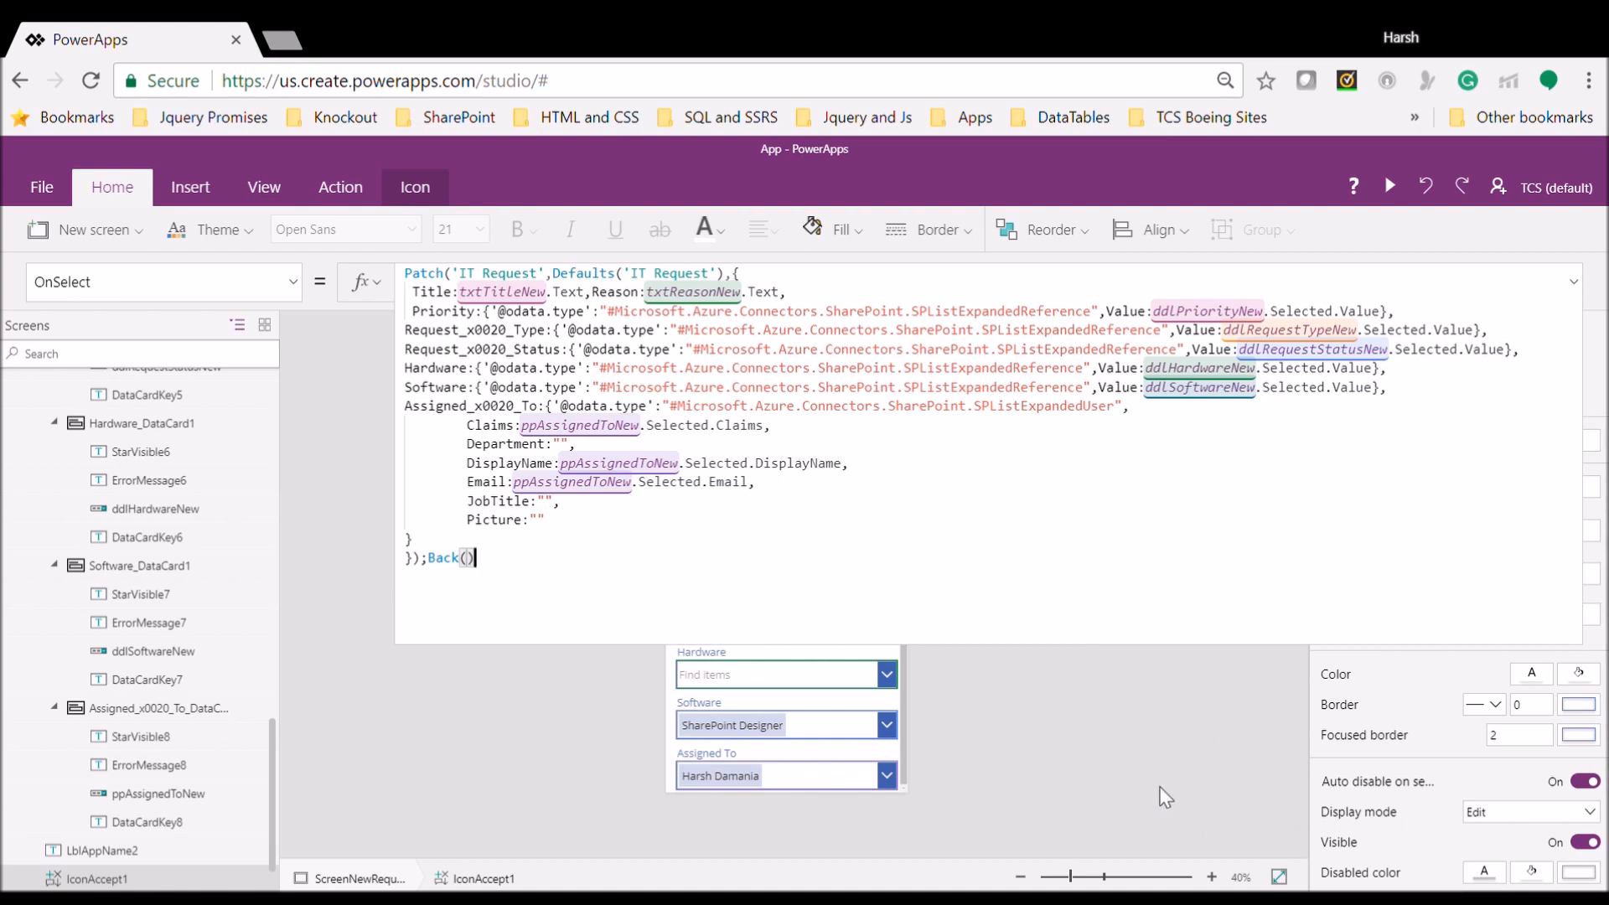
pyautogui.click(1582, 287)
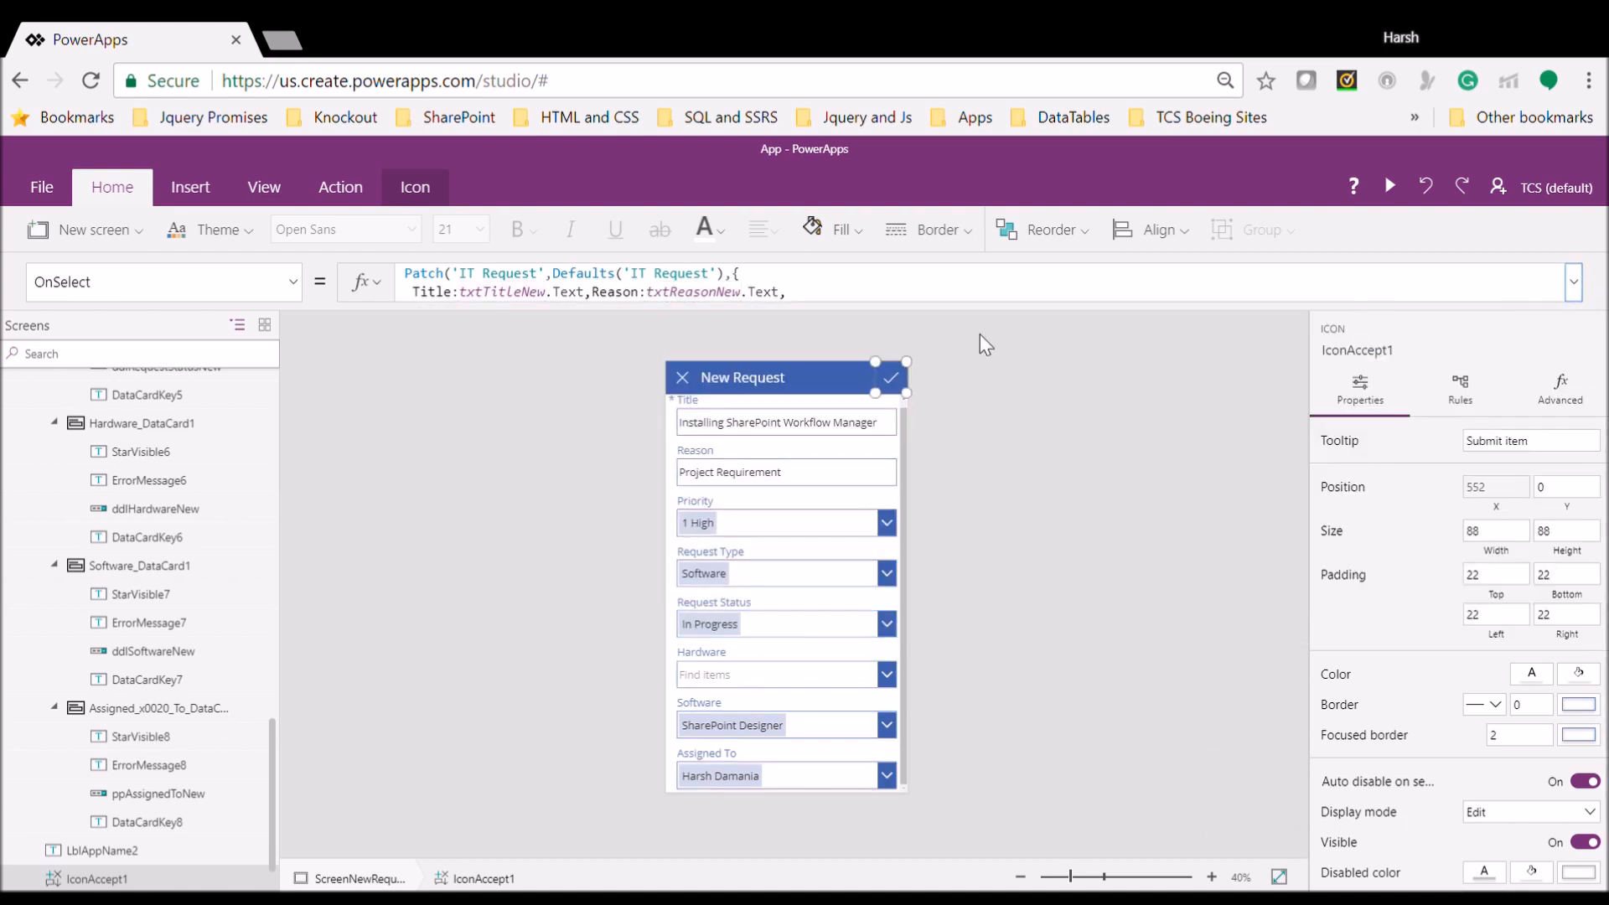
# Set the OnSelect formula of the New Request screen's cancel icon to Back()
pyautogui.click(682, 377)
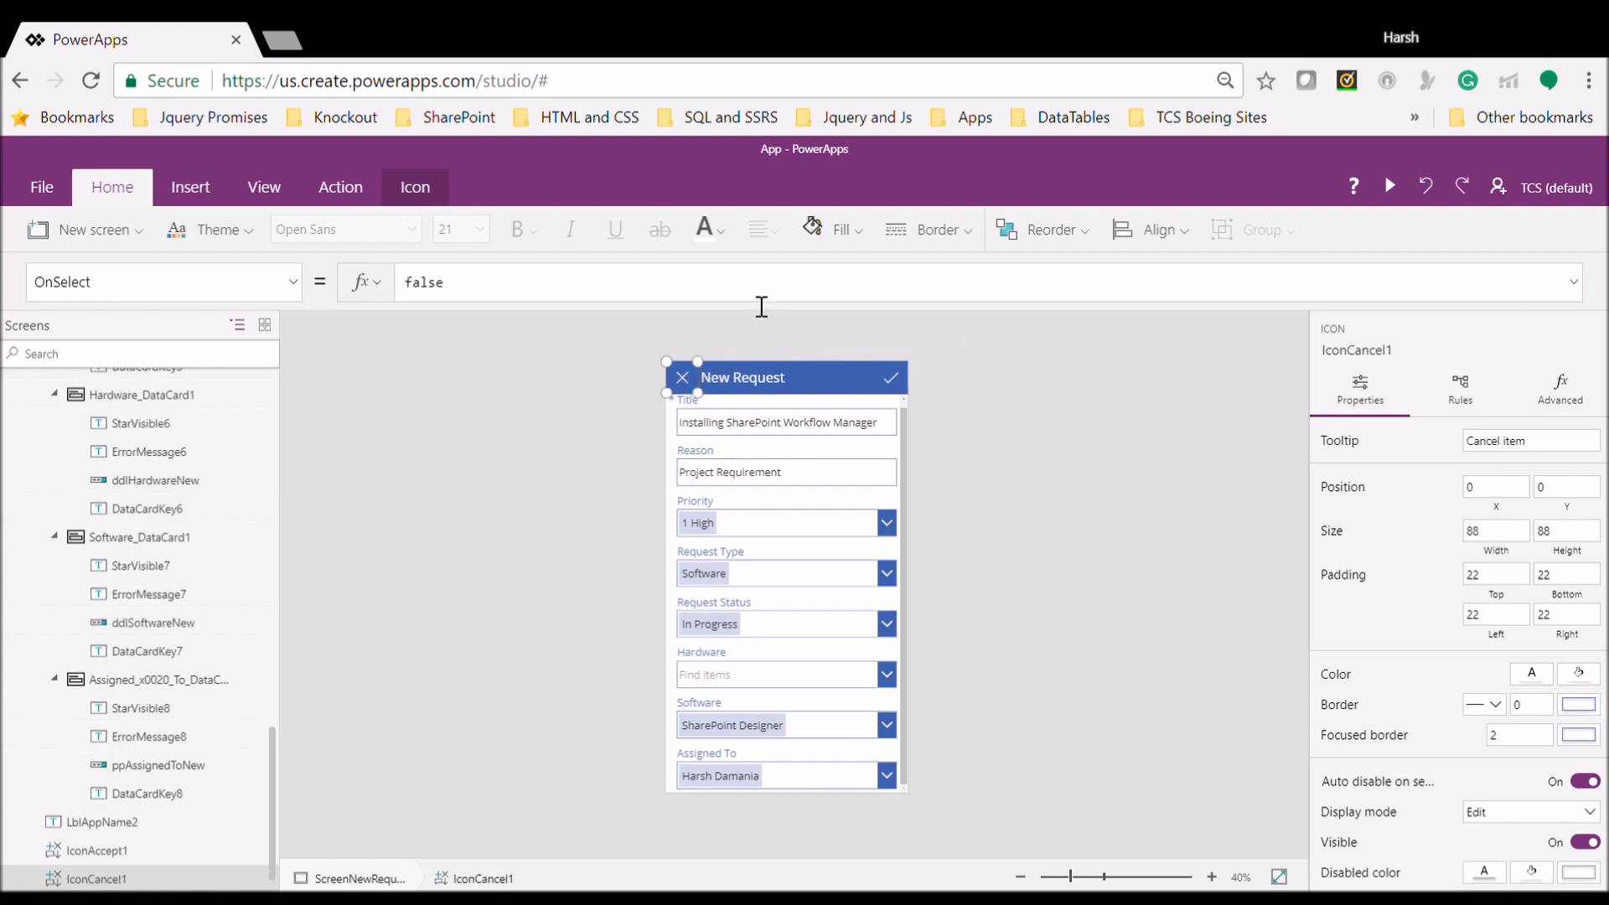
pyautogui.doubleClick(415, 285)
pyautogui.write('B')
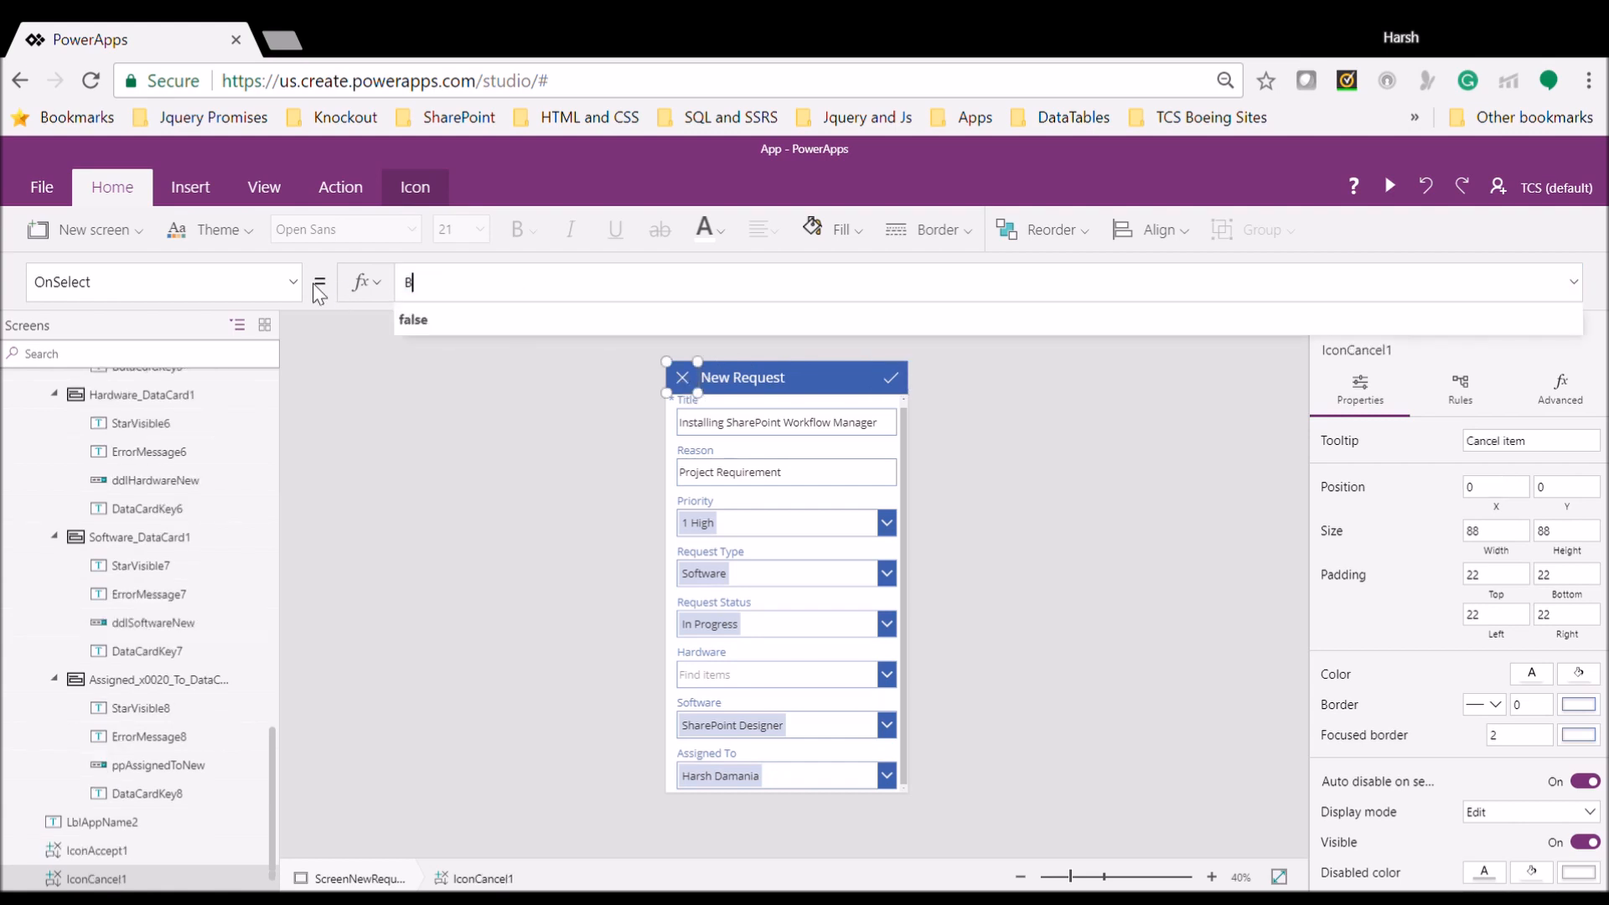
pyautogui.write('ack')
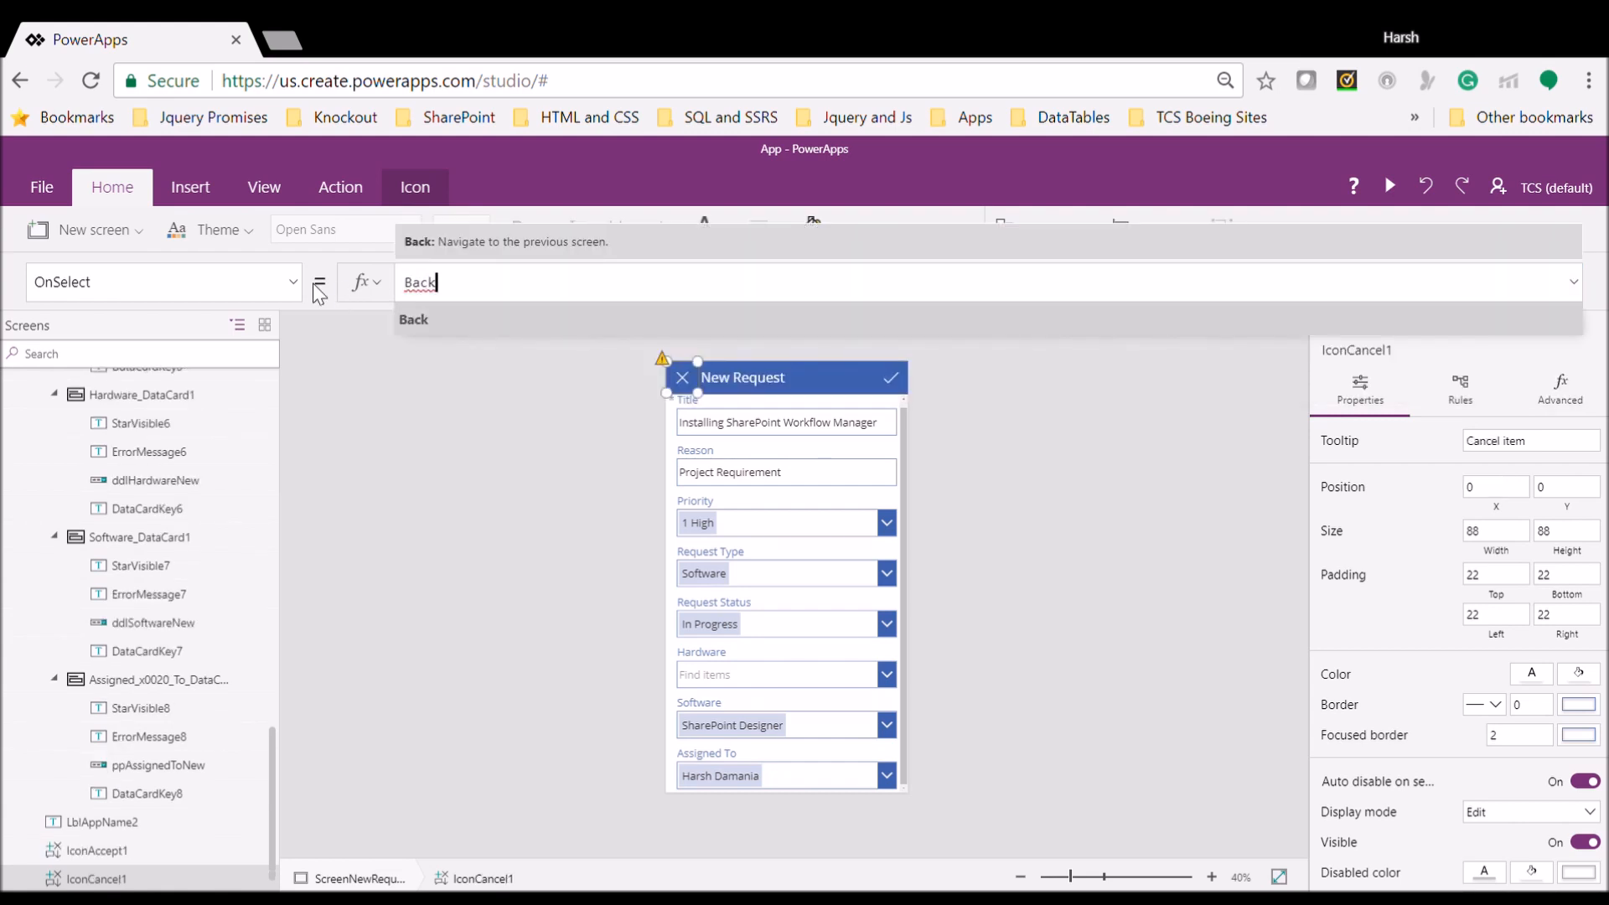
pyautogui.write('()')
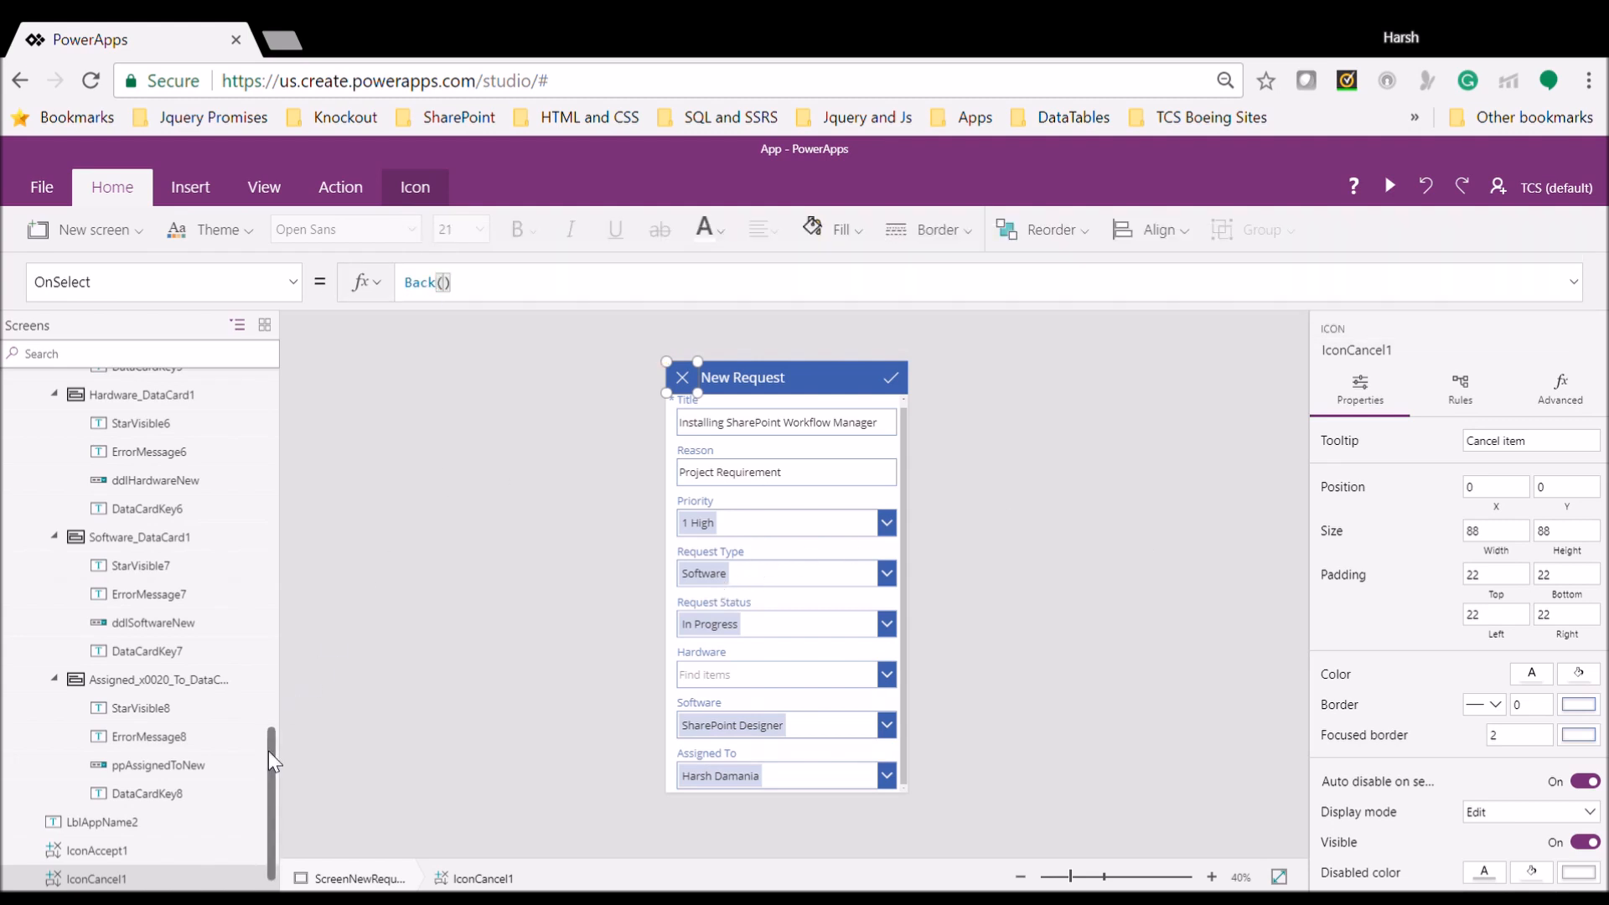
pyautogui.moveTo(271, 726); pyautogui.dragTo(269, 394)
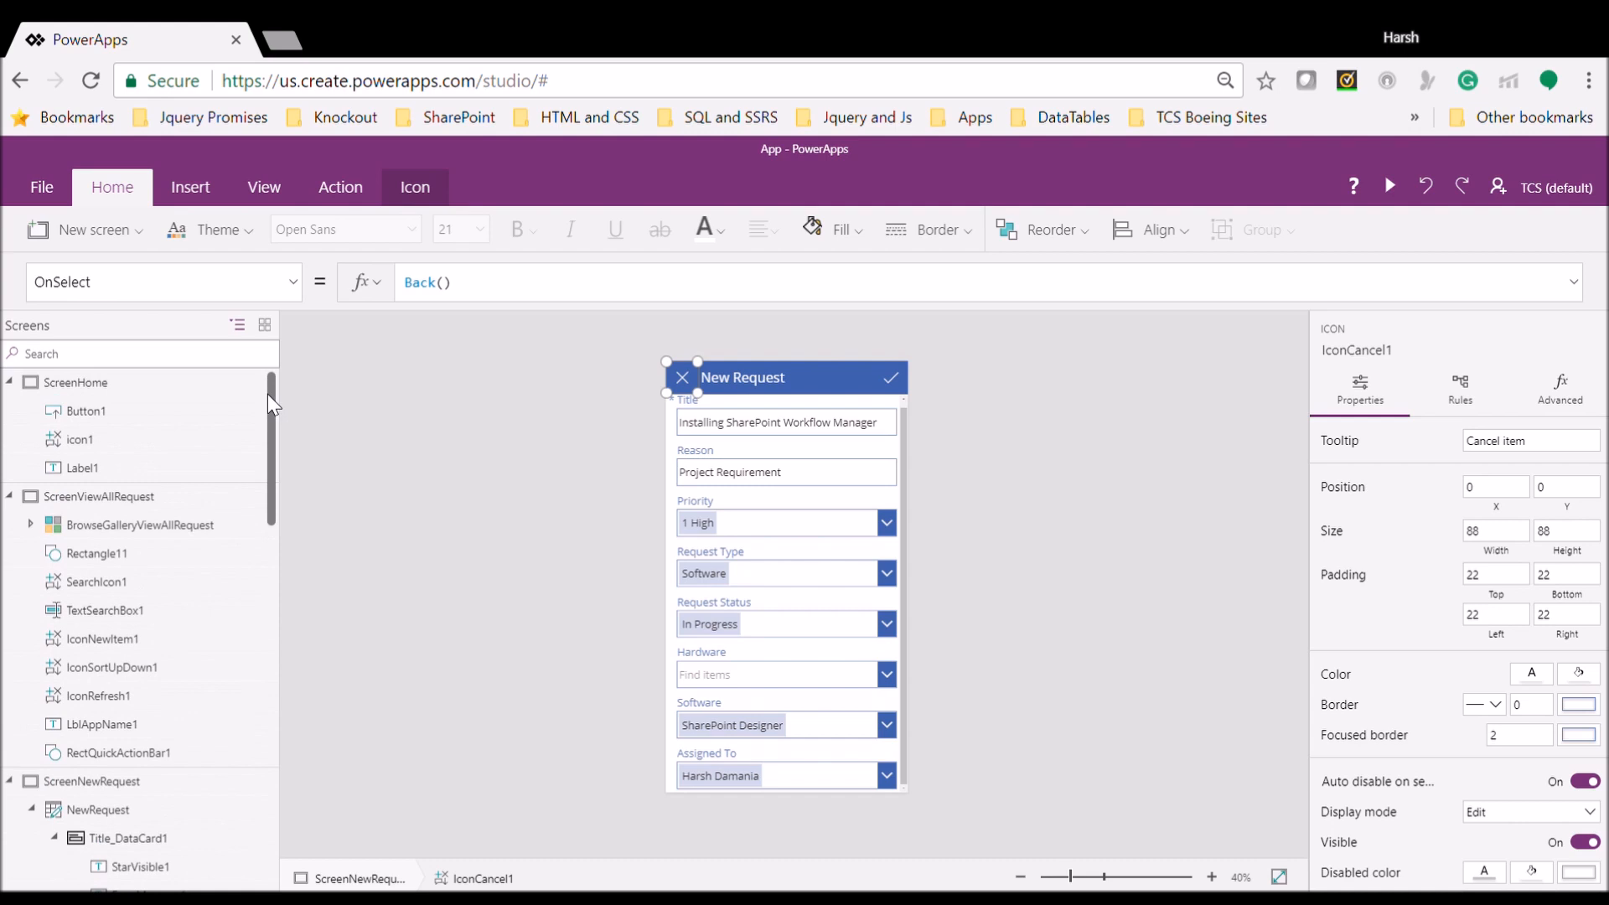
# Collapse ScreenViewAllRequest and ScreenNewRequest in the screen tree and add a new screen from the Form screen template
pyautogui.click(9, 498)
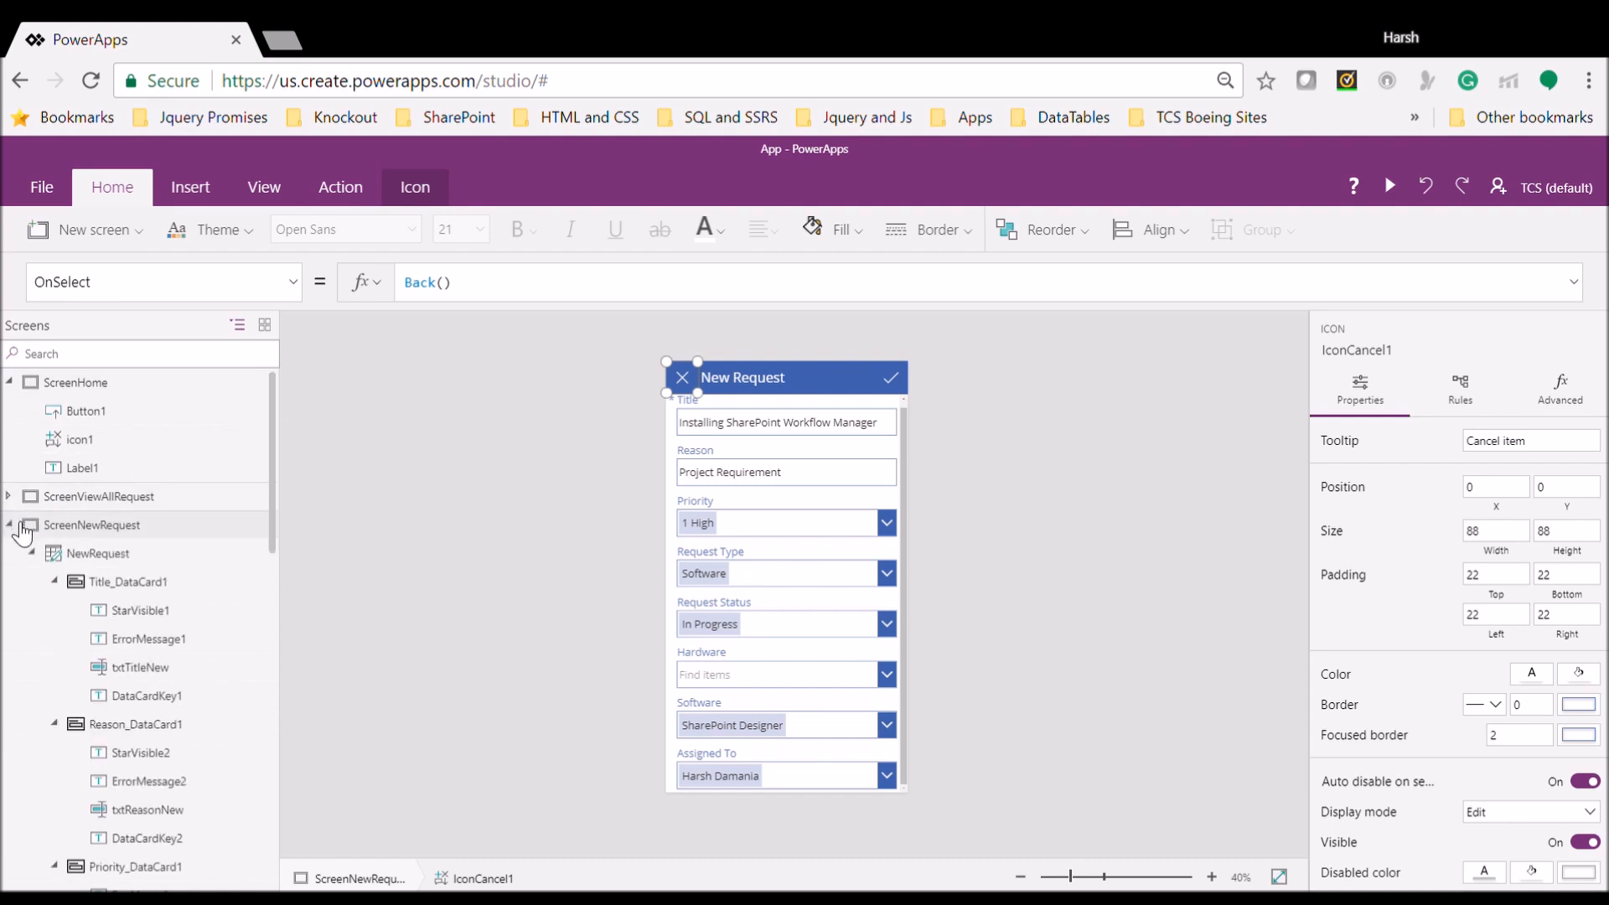
pyautogui.click(9, 525)
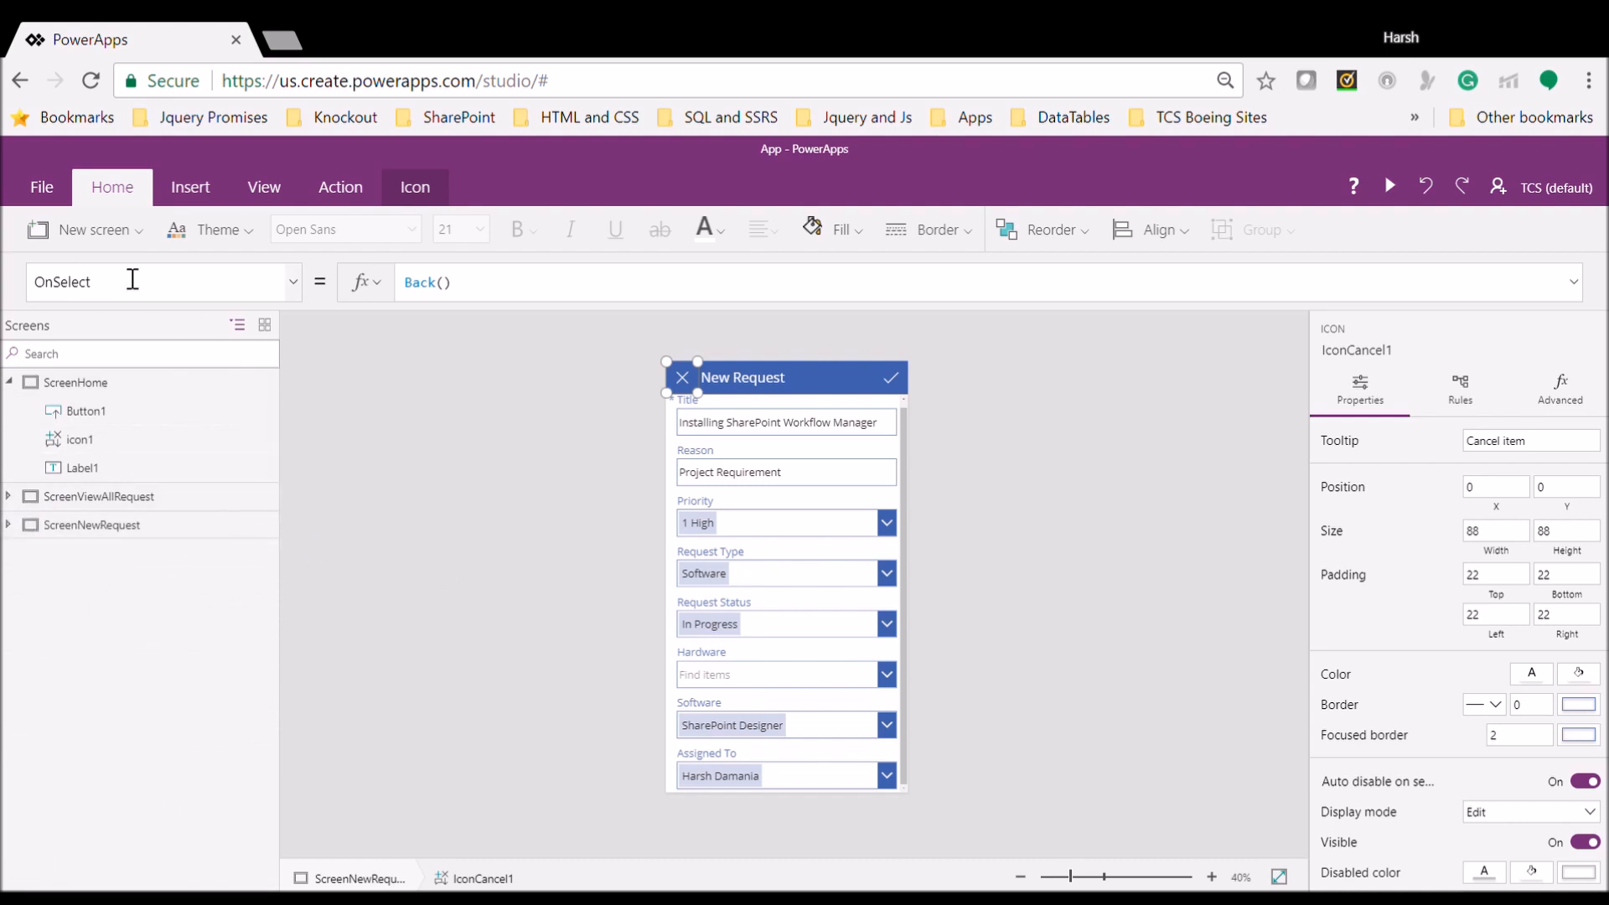
pyautogui.click(133, 235)
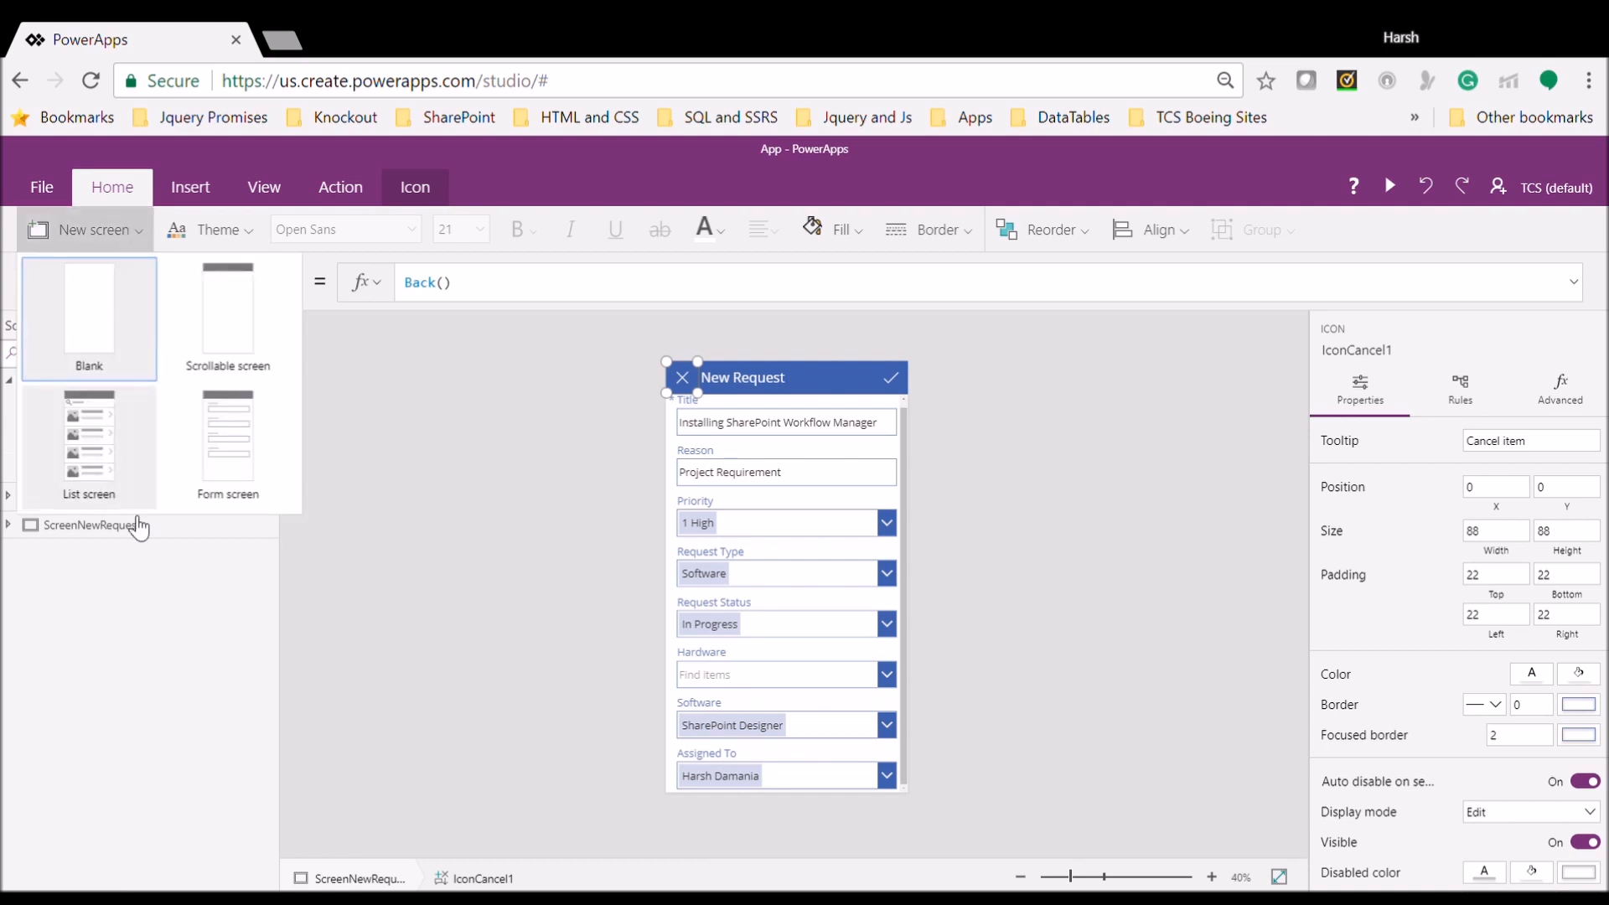
pyautogui.click(249, 451)
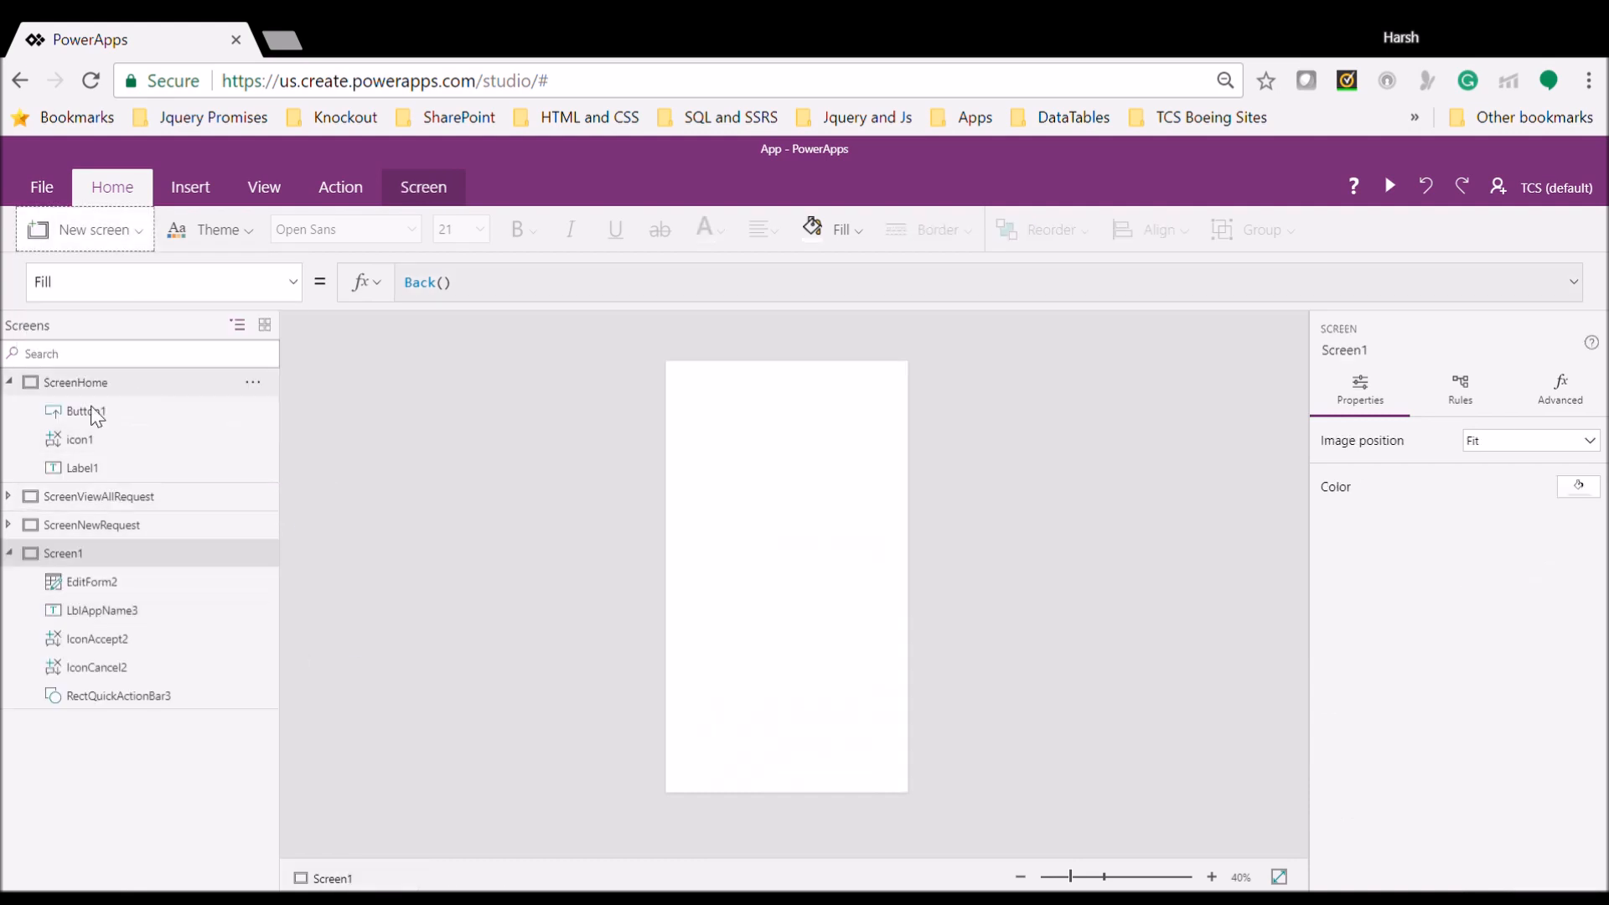
# Rename the new form screen as ScreenEditRequest
pyautogui.click(265, 557)
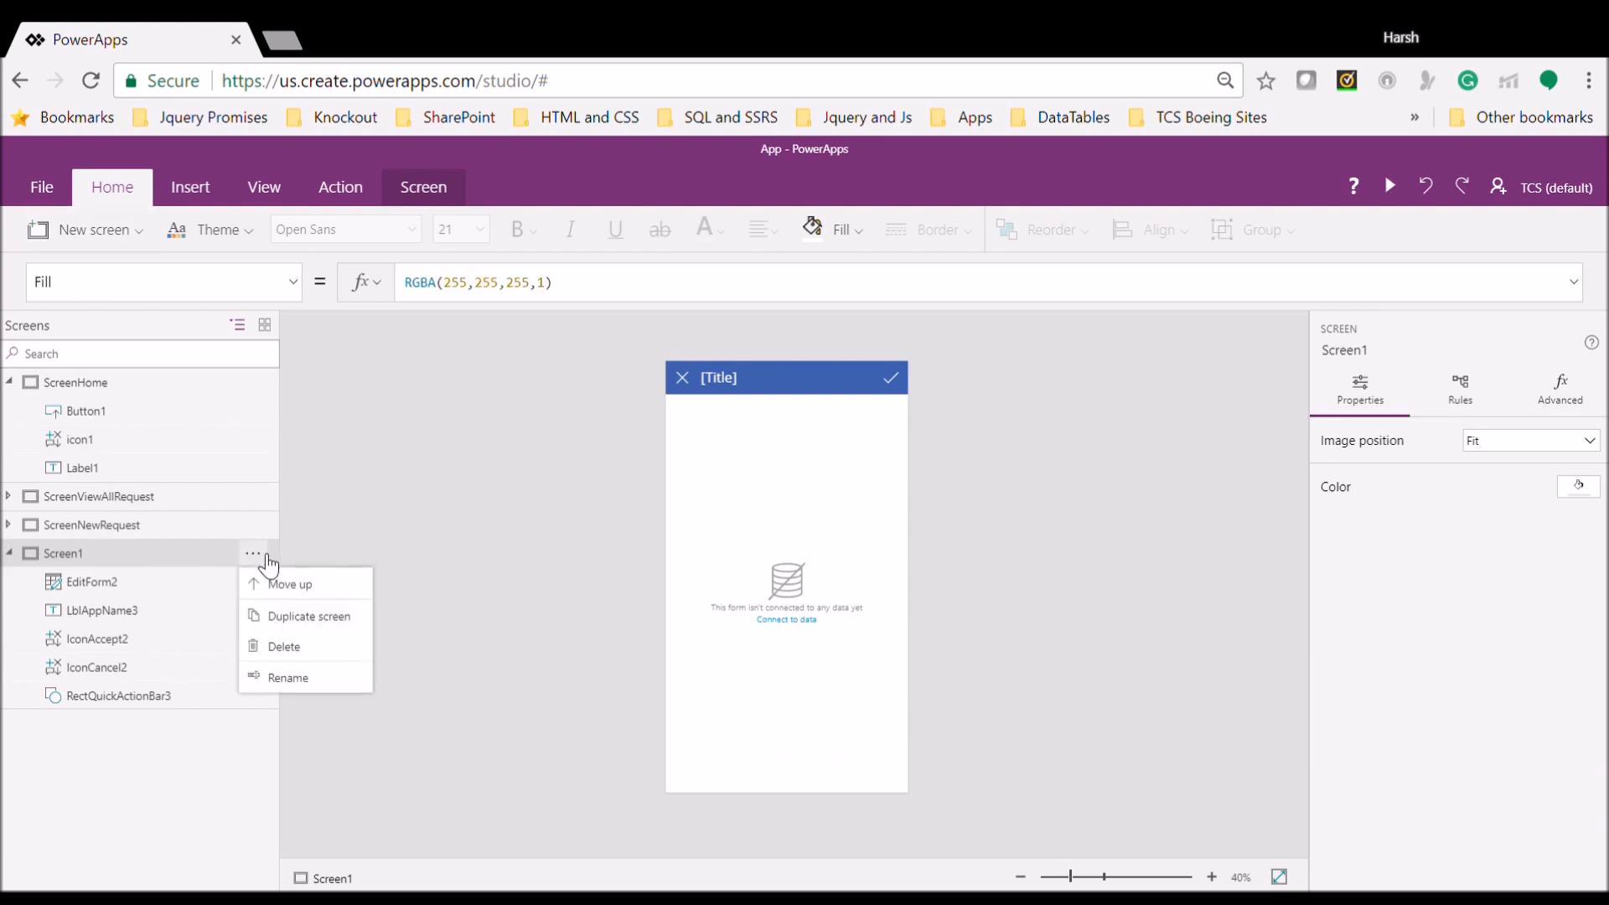
pyautogui.click(208, 523)
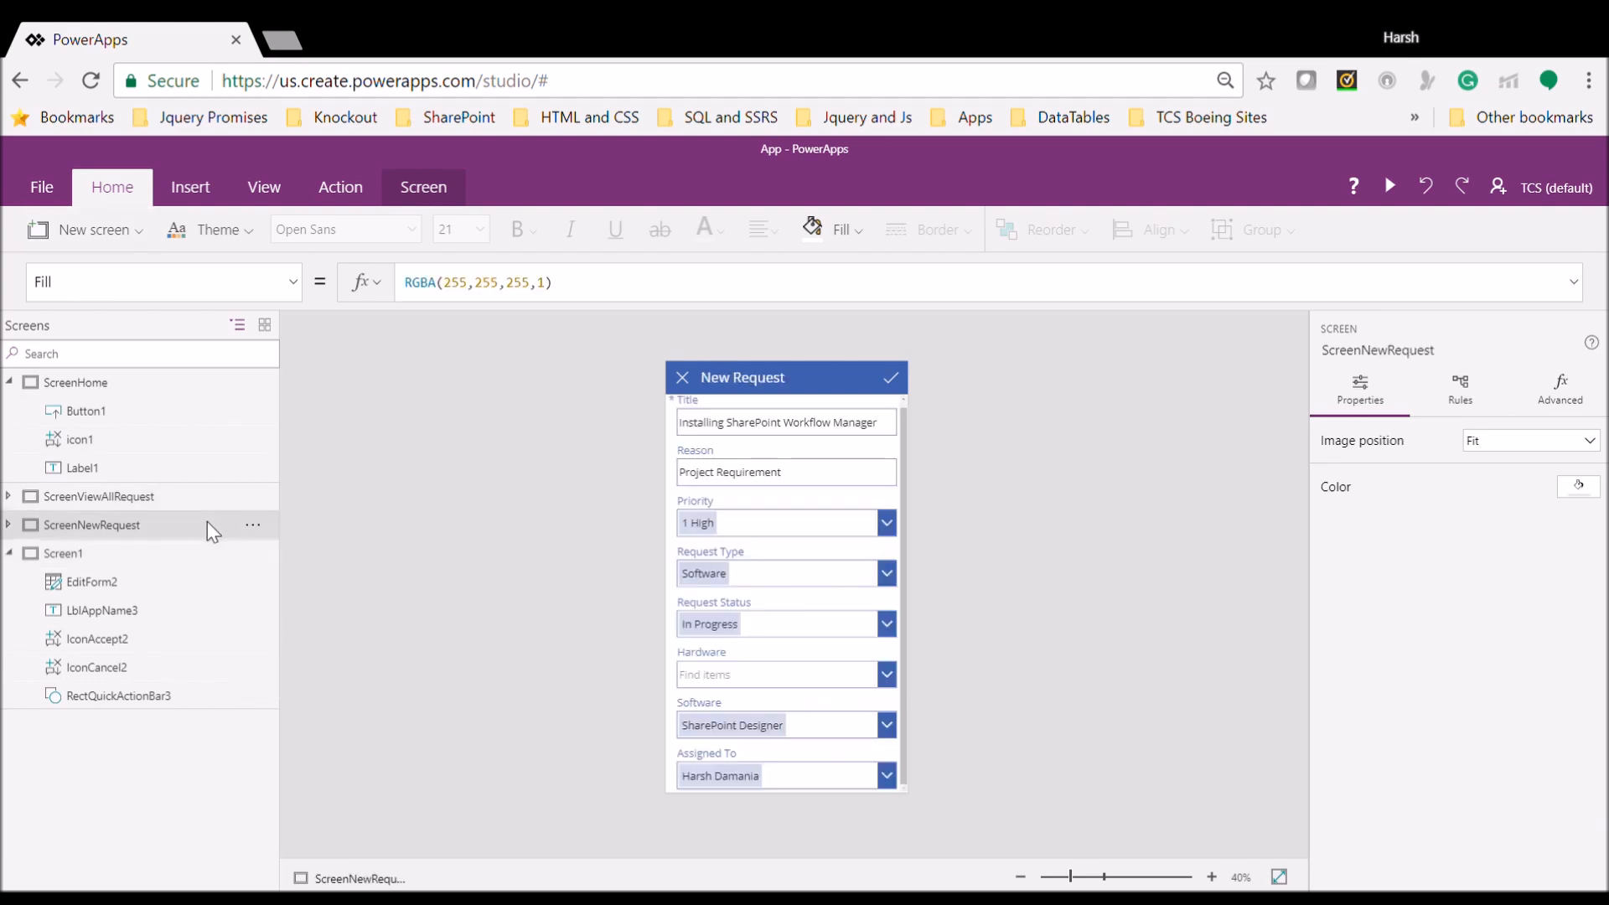
pyautogui.click(111, 551)
pyautogui.click(256, 556)
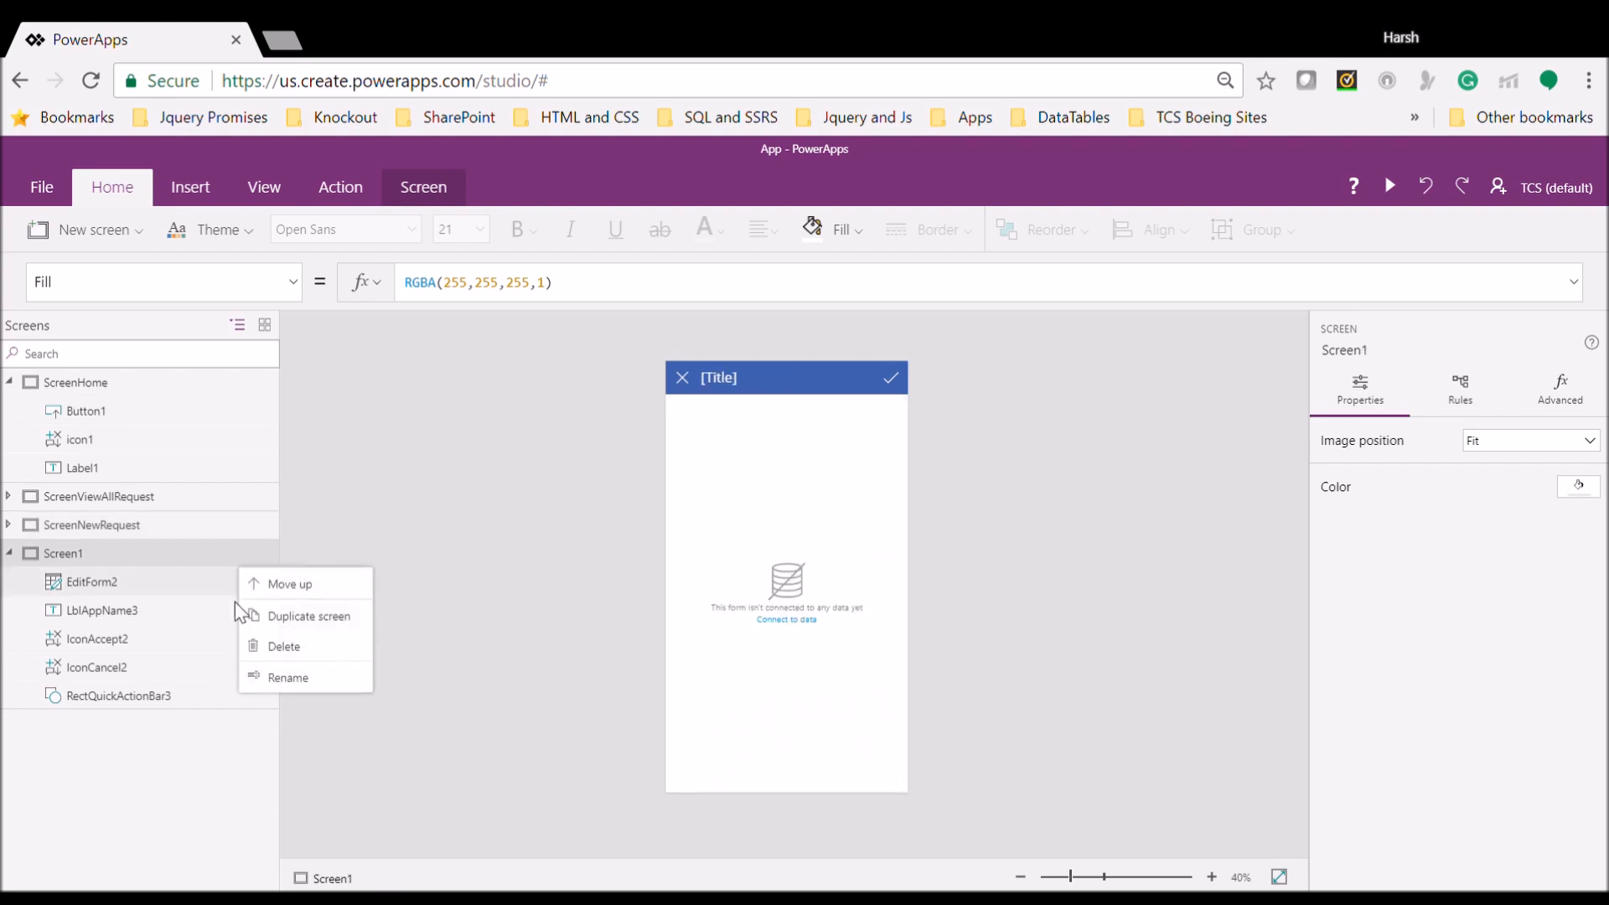
pyautogui.click(287, 679)
pyautogui.press('End')
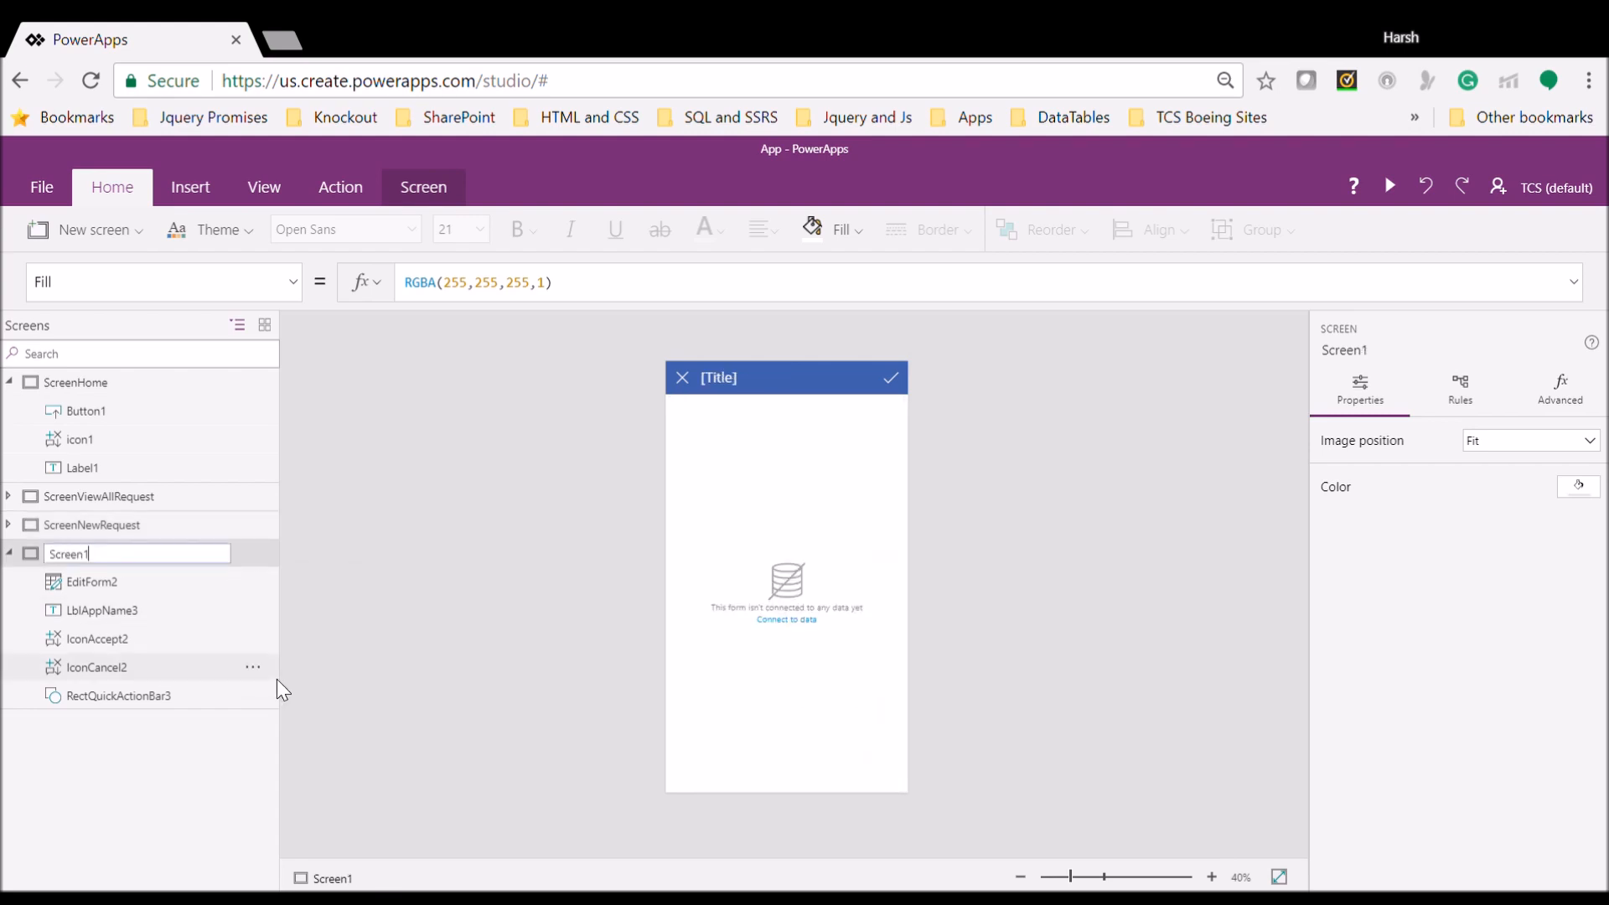
pyautogui.write('EditRequest')
pyautogui.press('Return')
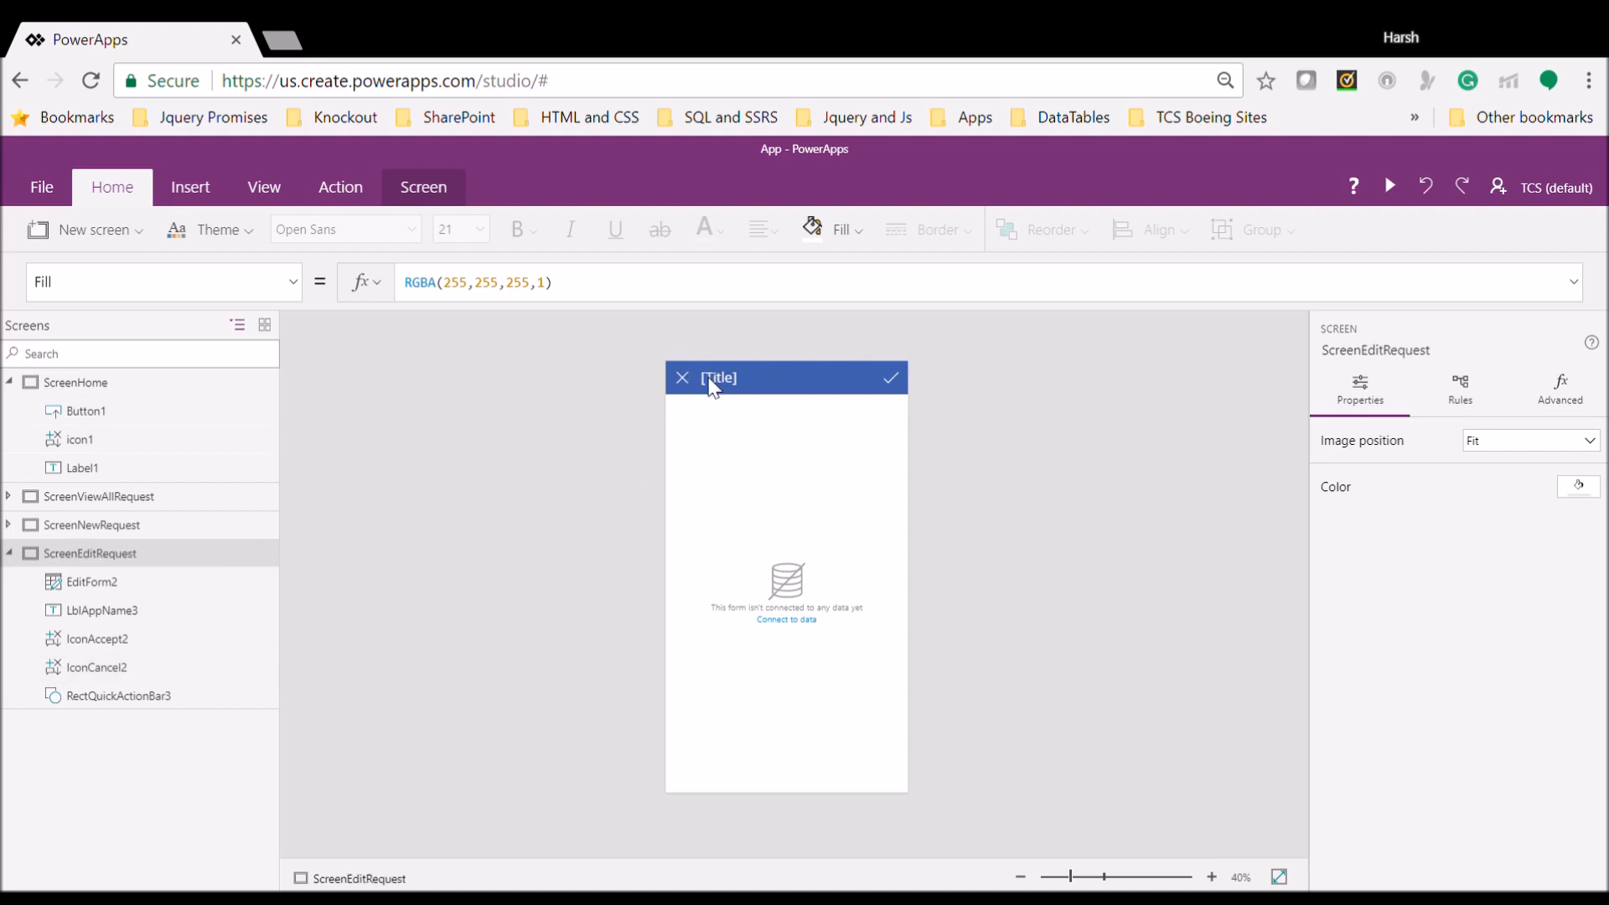
# Change the header title text of ScreenEditRequest to "Edit Request"
pyautogui.click(711, 379)
pyautogui.click(726, 385)
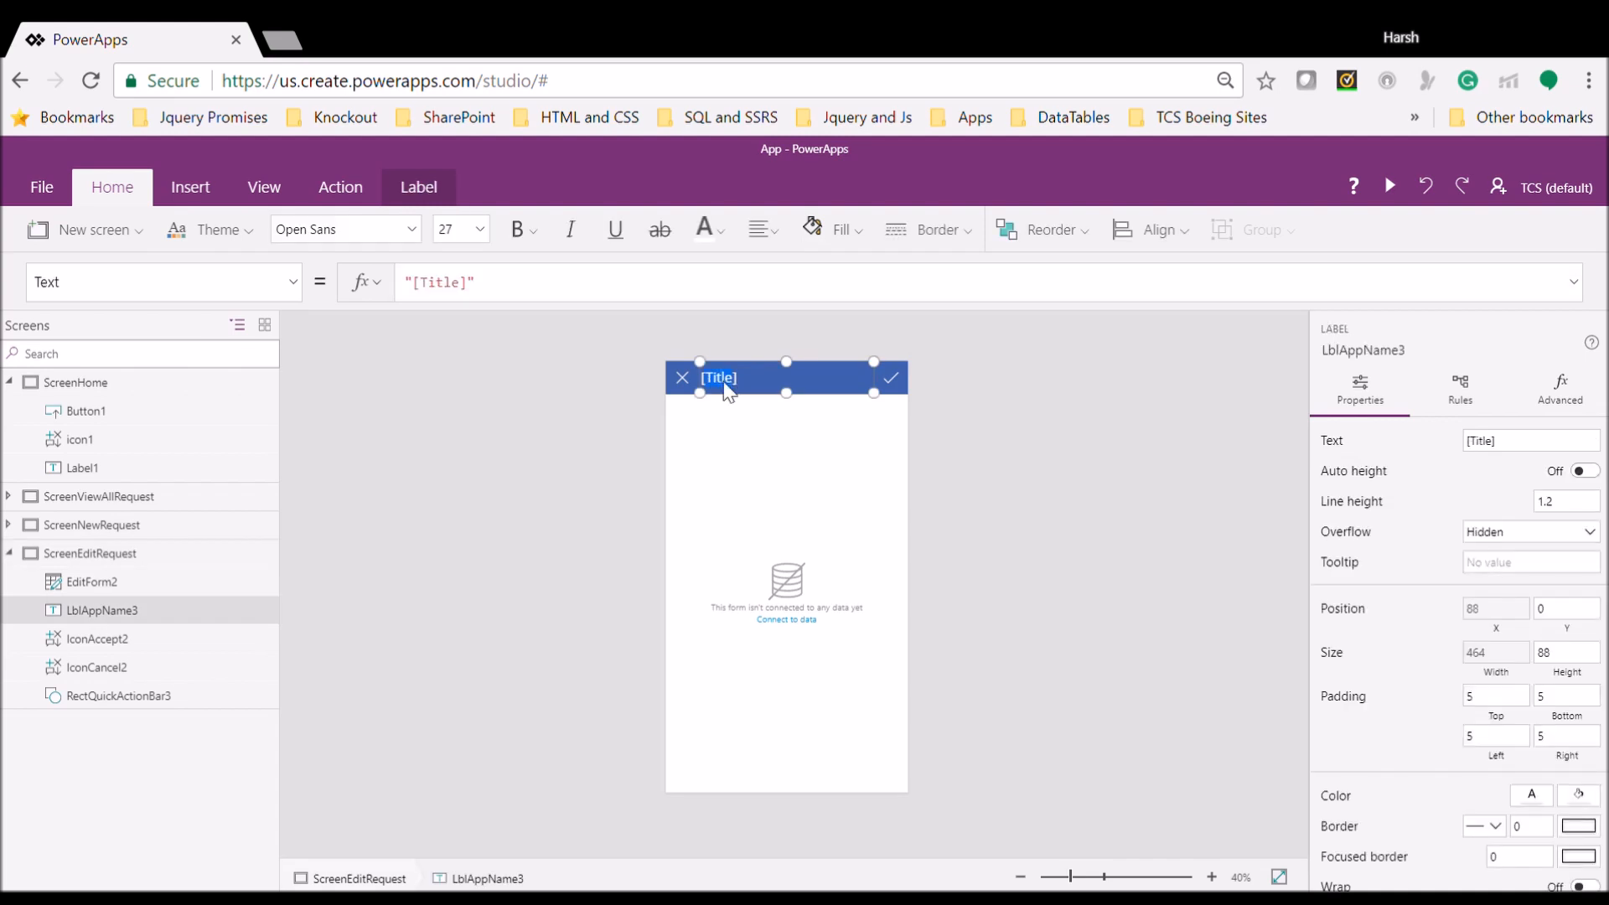
pyautogui.press('BackSpace')
pyautogui.write('Edit Request')
pyautogui.click(1070, 440)
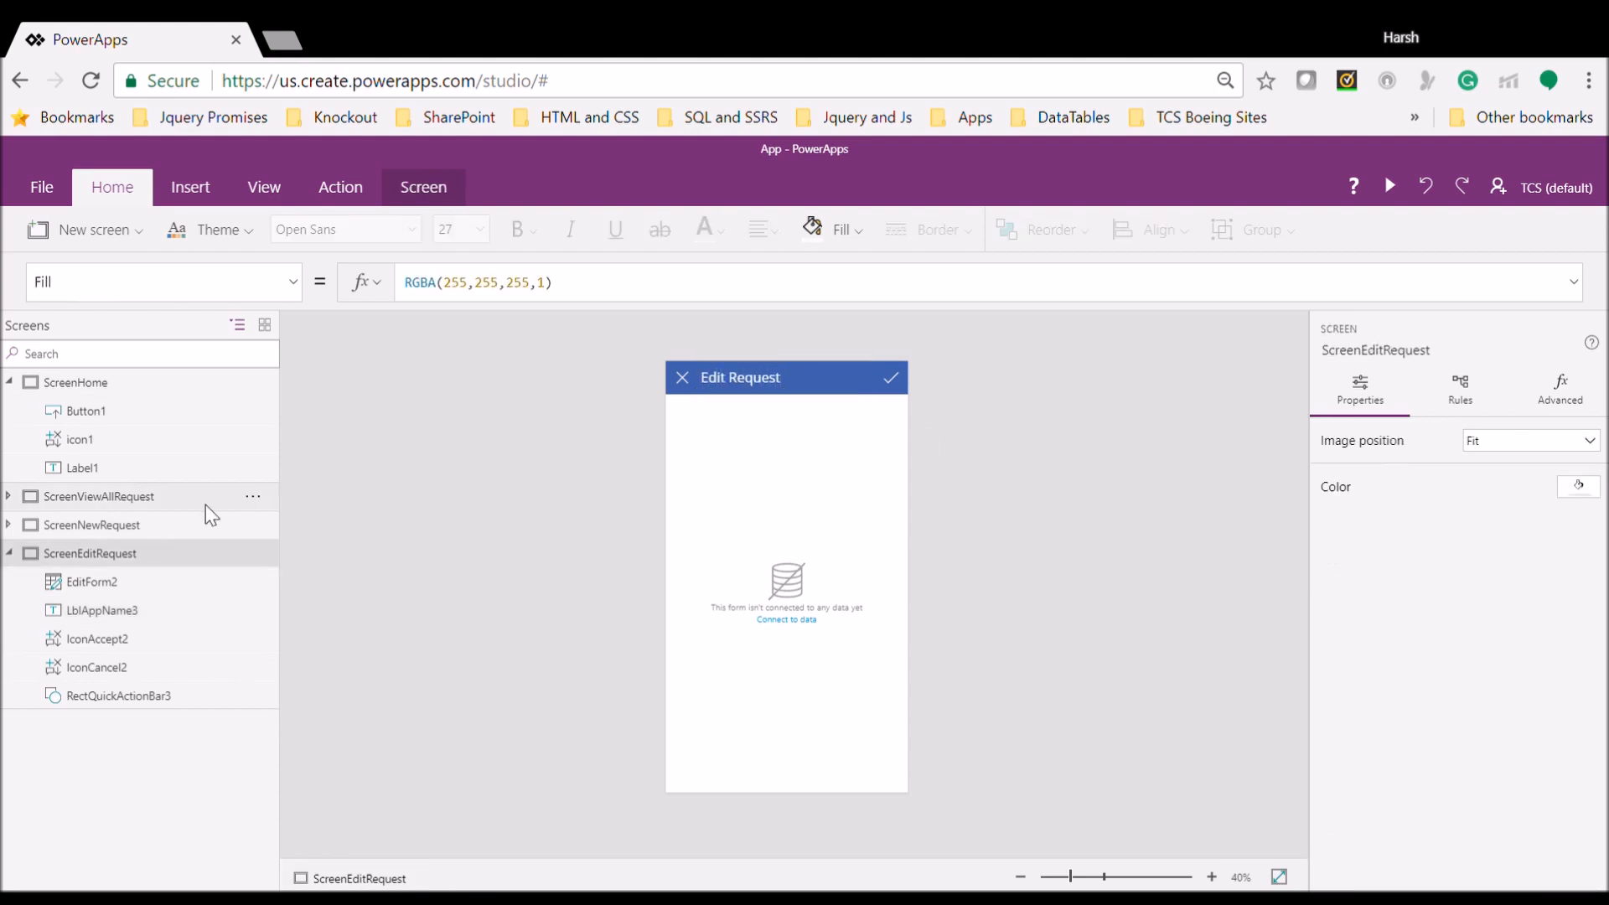
# Connect the edit form on ScreenEditRequest to the IT Request SharePoint data source
pyautogui.click(118, 578)
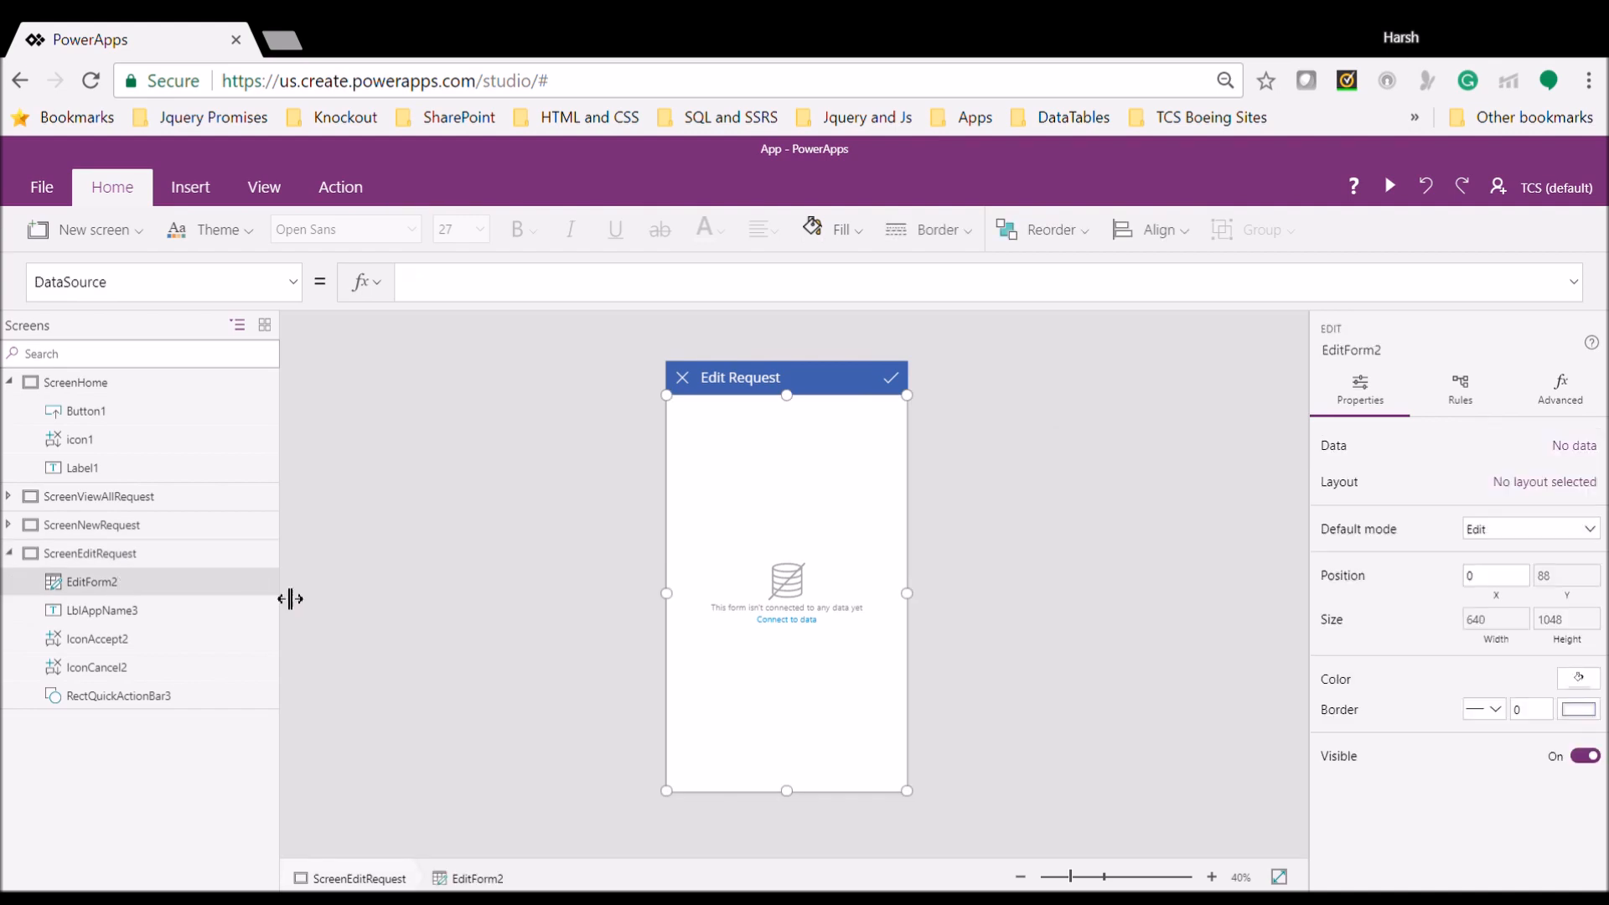
pyautogui.click(260, 585)
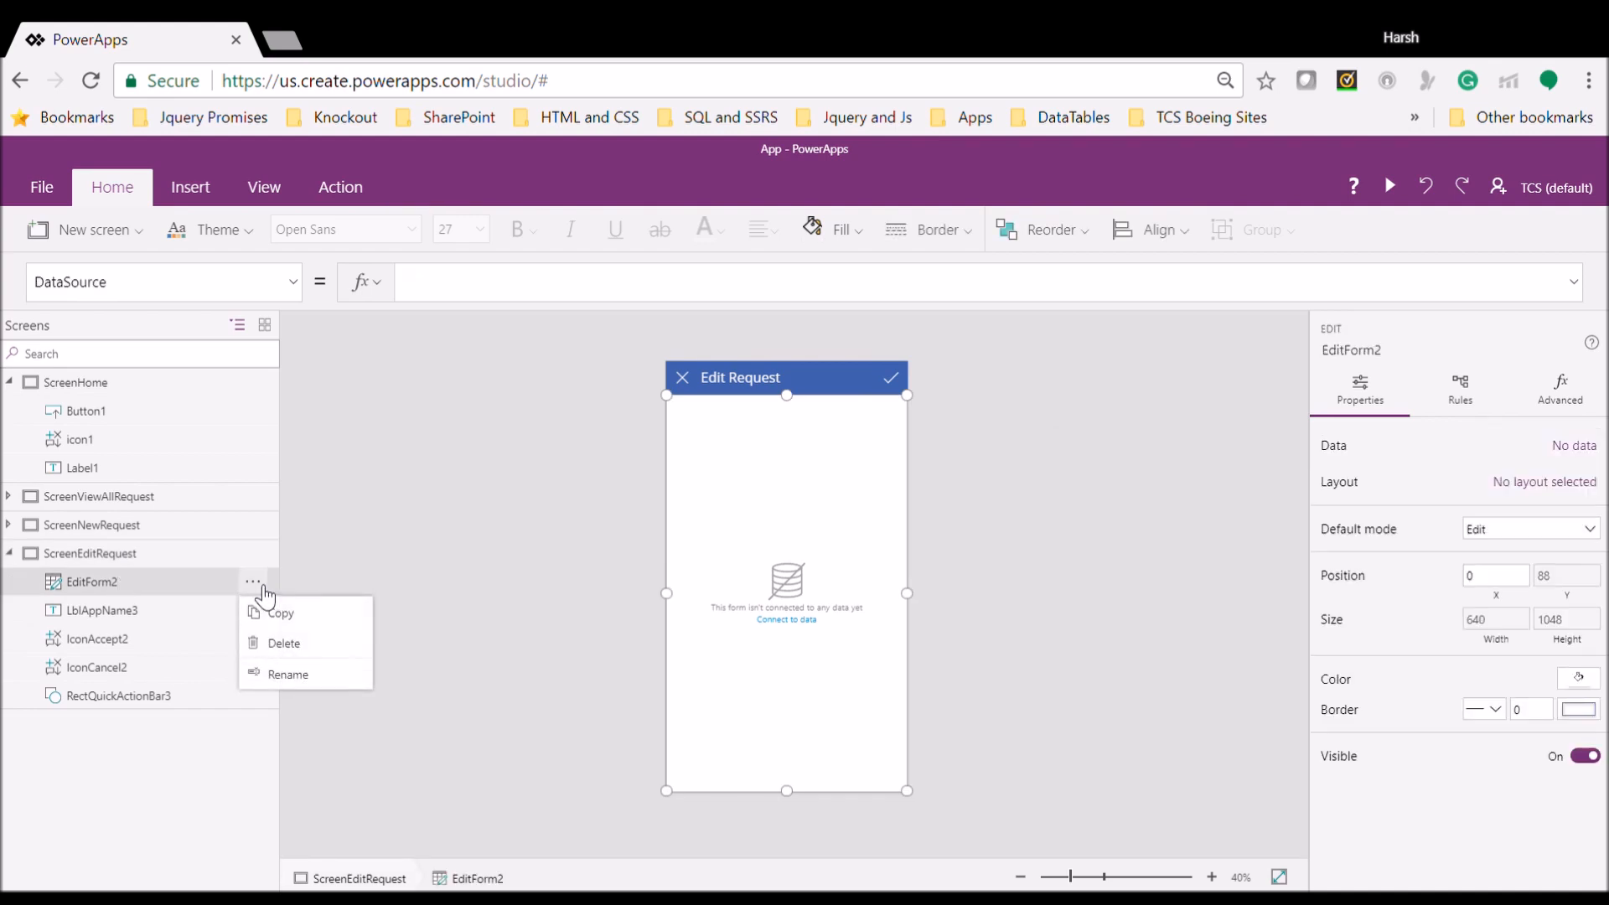
pyautogui.click(513, 515)
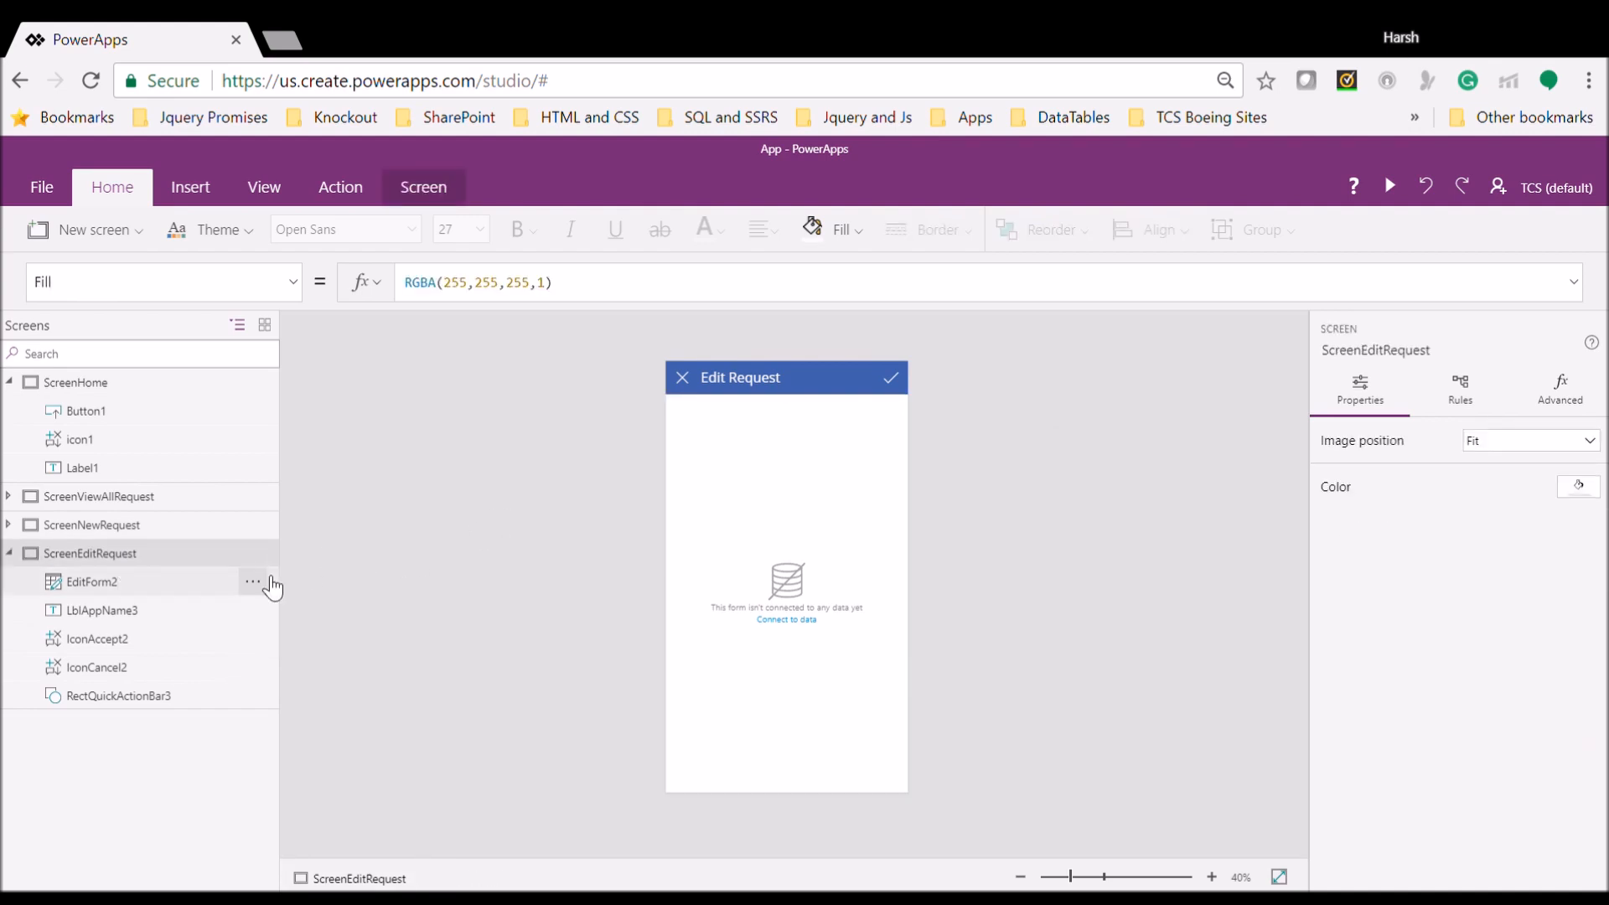
pyautogui.click(194, 586)
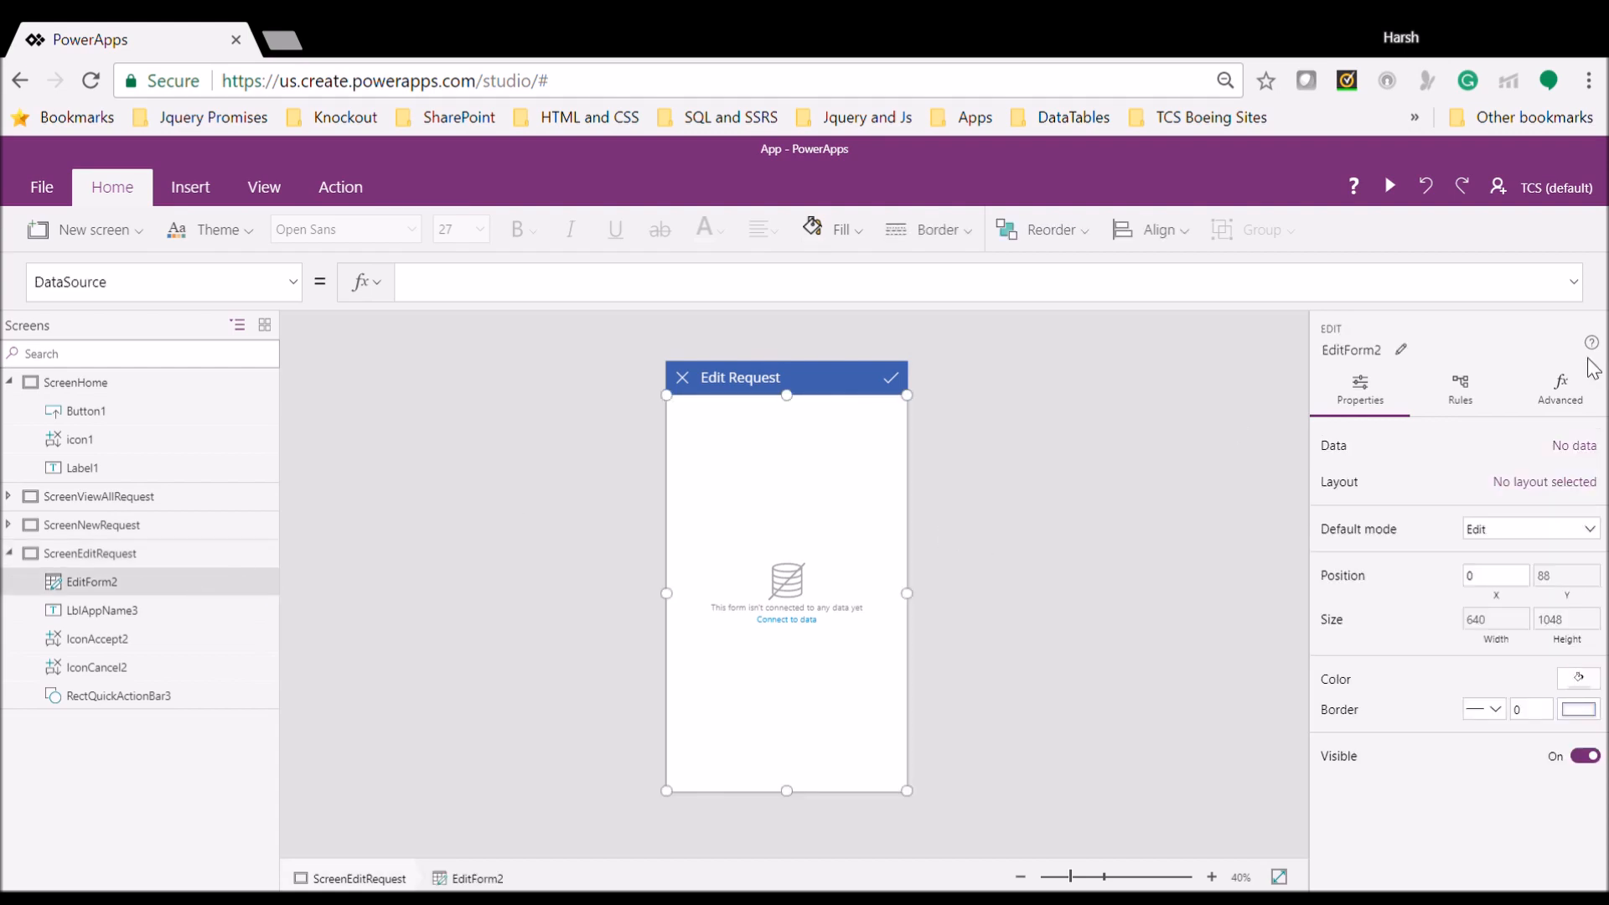
pyautogui.click(1575, 446)
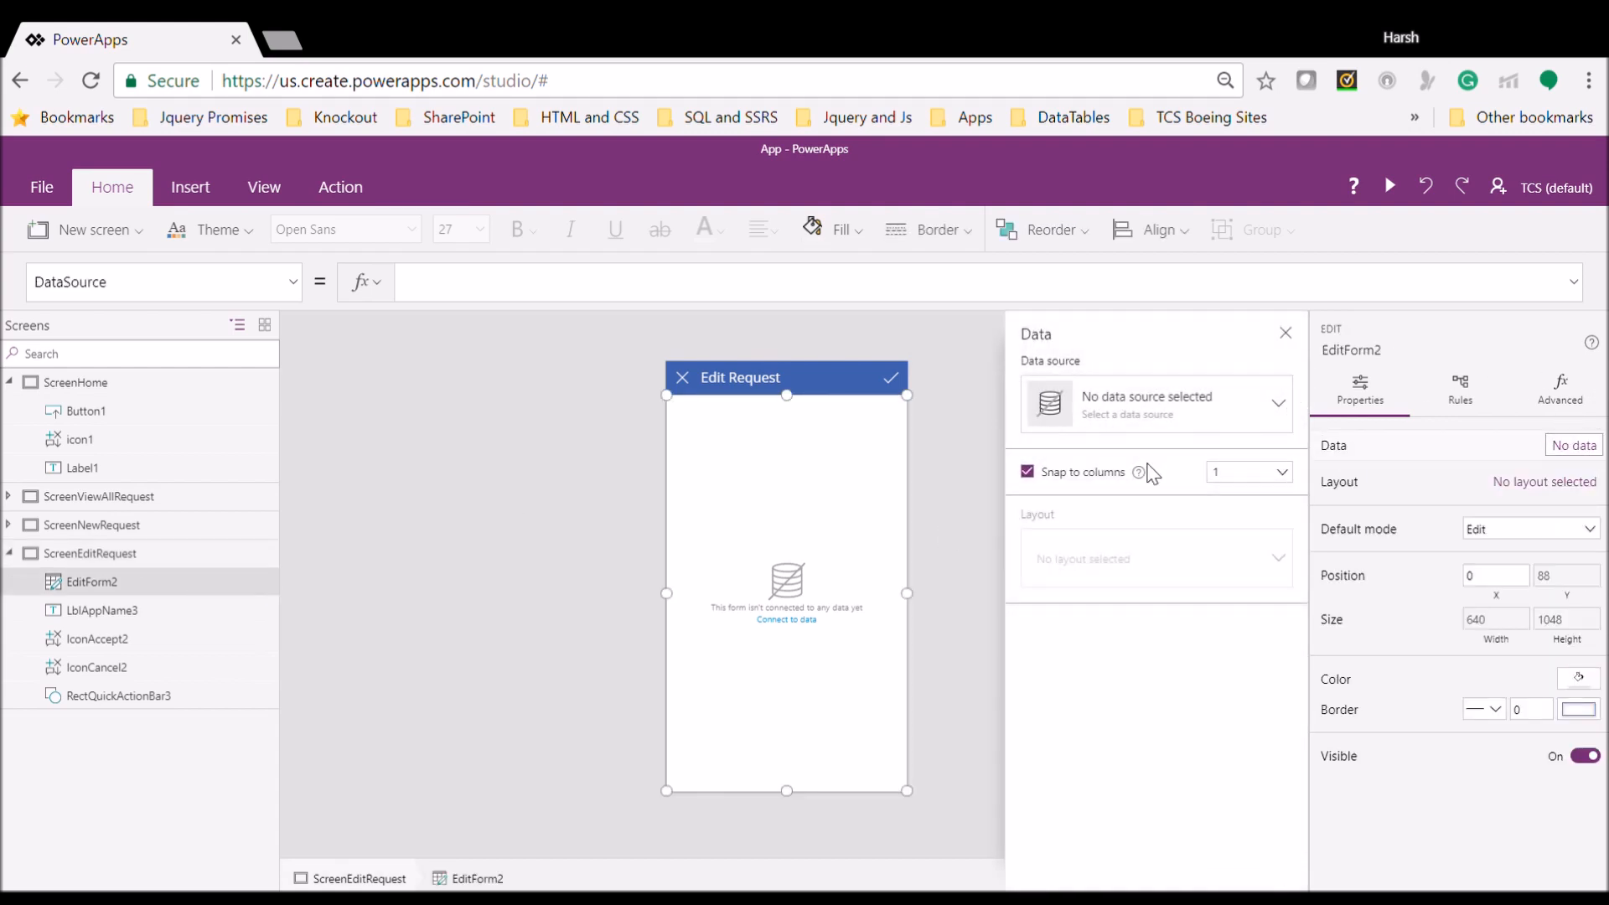
pyautogui.click(1191, 419)
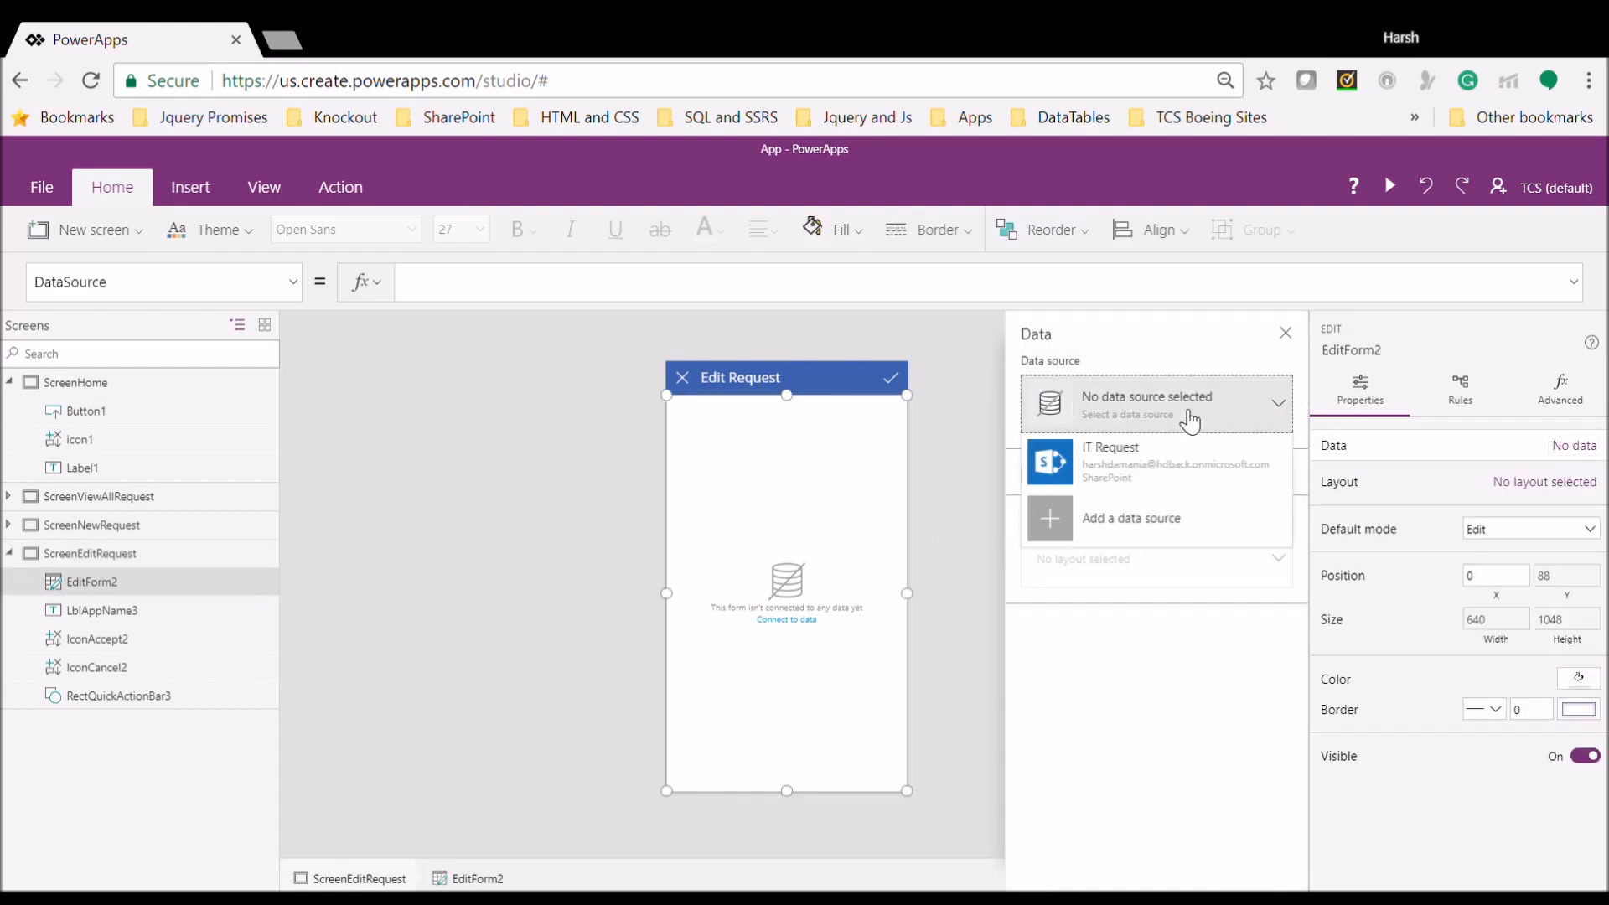
pyautogui.click(1153, 461)
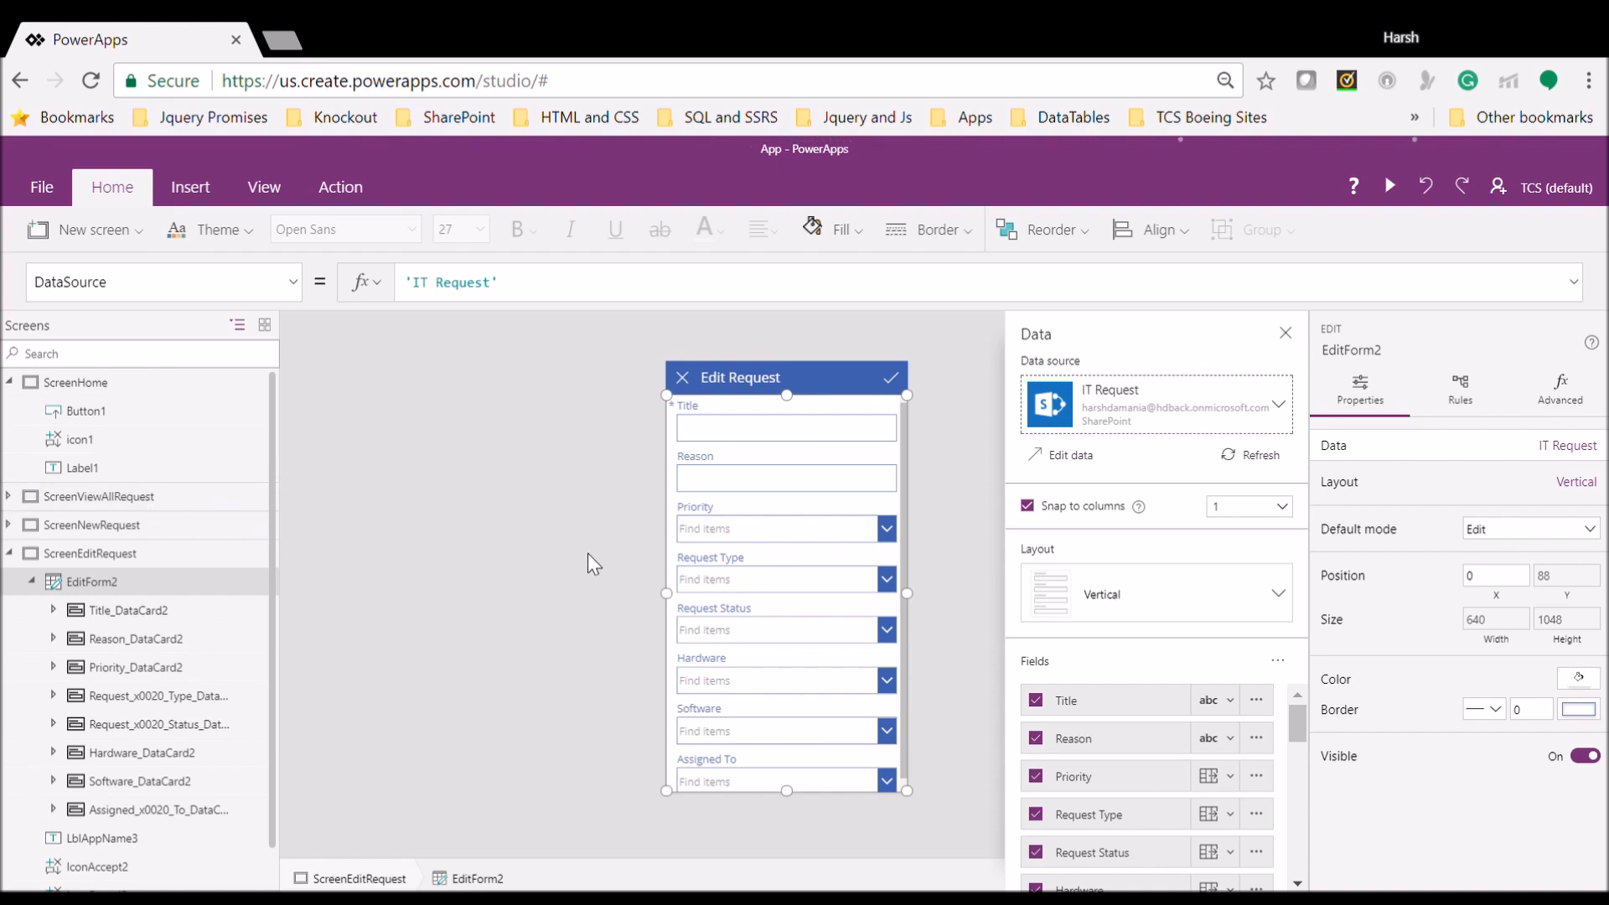
# Insert an Edit pencil icon into the item template of the request gallery on ScreenViewAllRequest
pyautogui.click(91, 501)
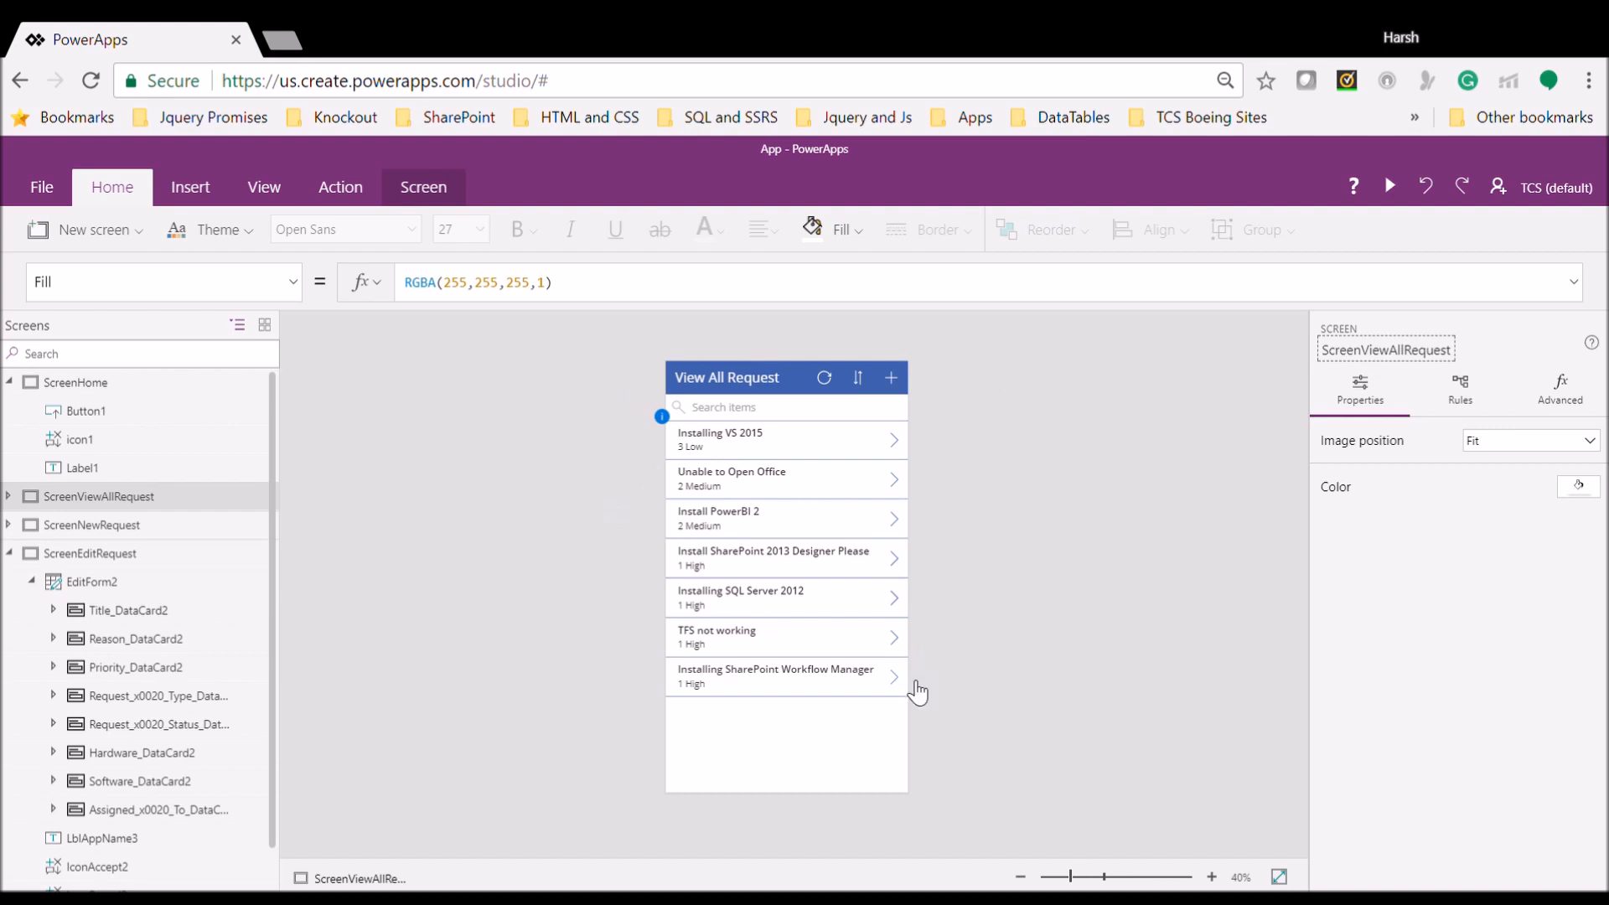
pyautogui.click(684, 706)
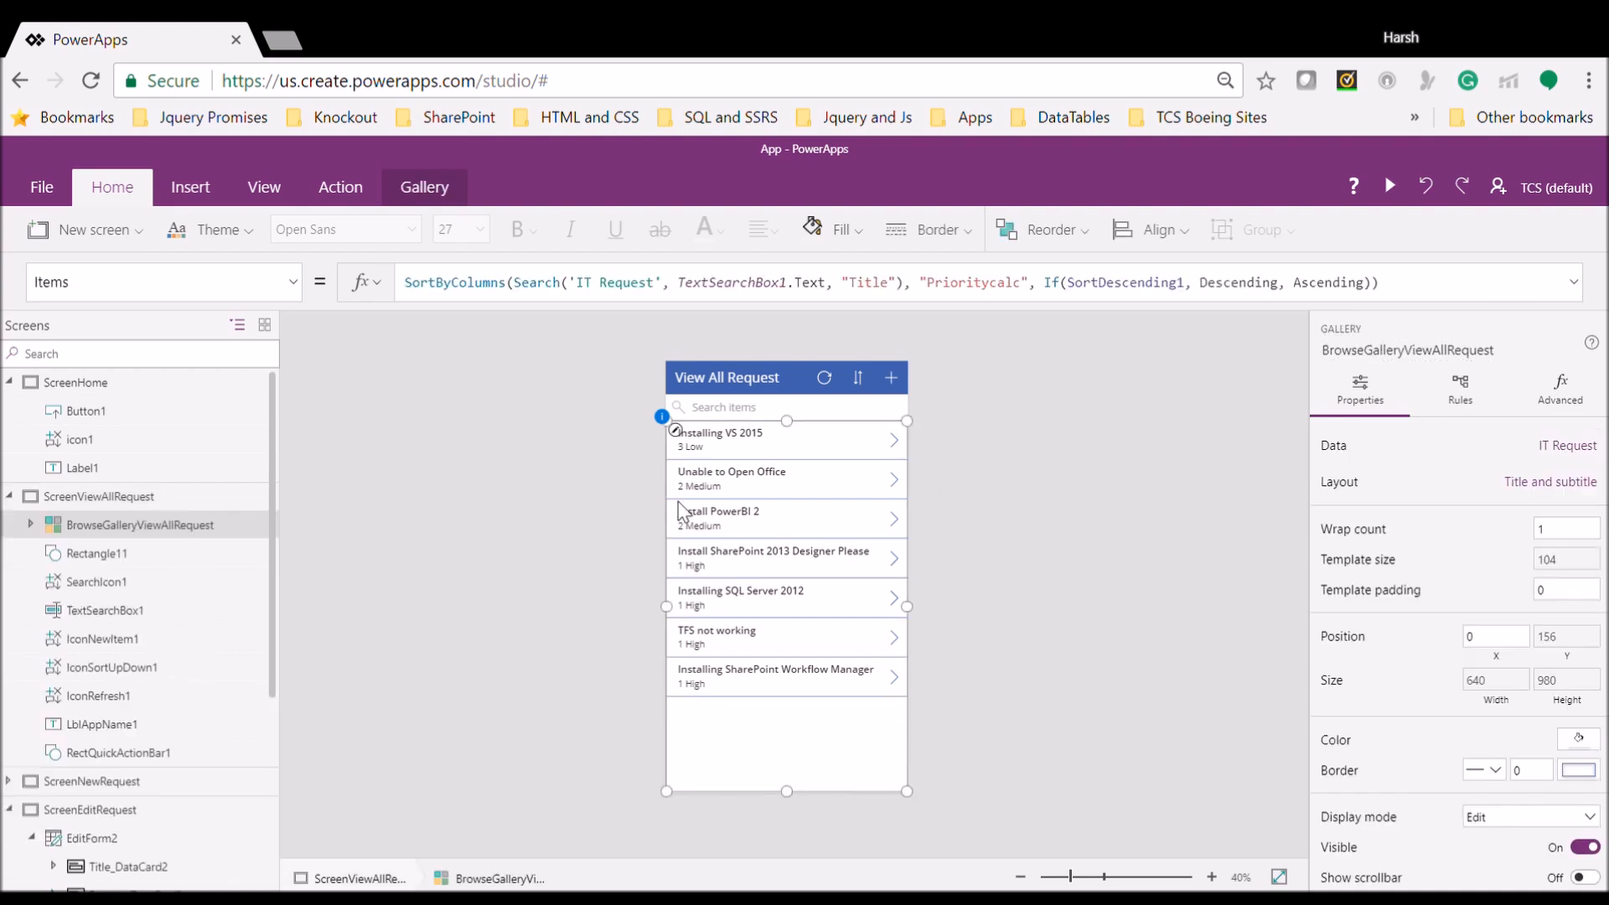
pyautogui.click(693, 438)
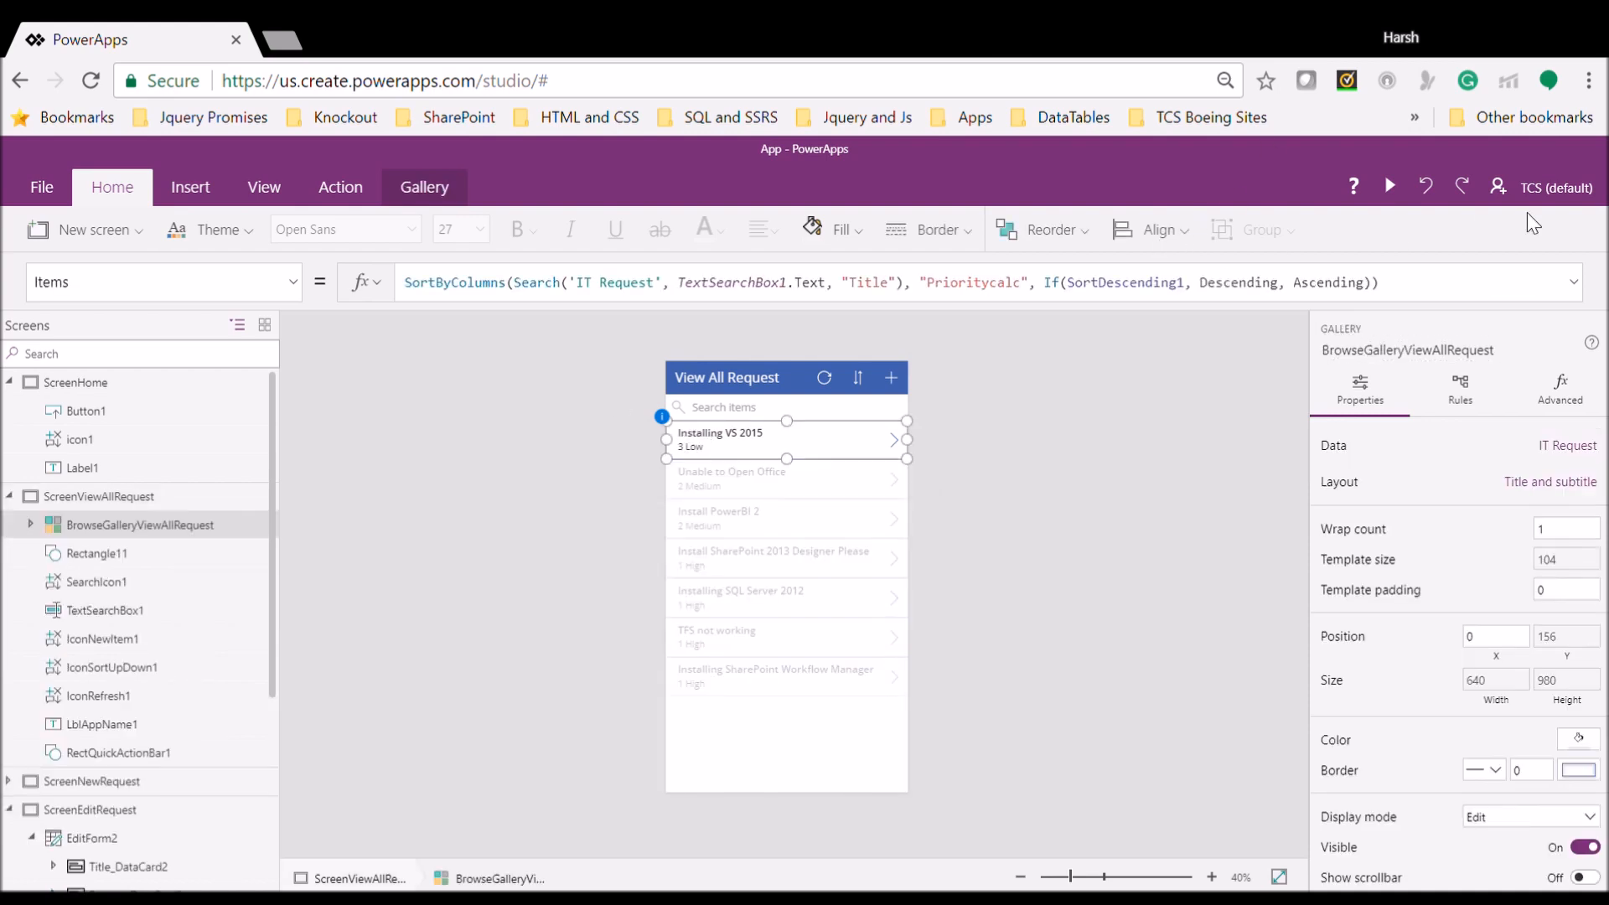
pyautogui.click(438, 195)
pyautogui.click(190, 187)
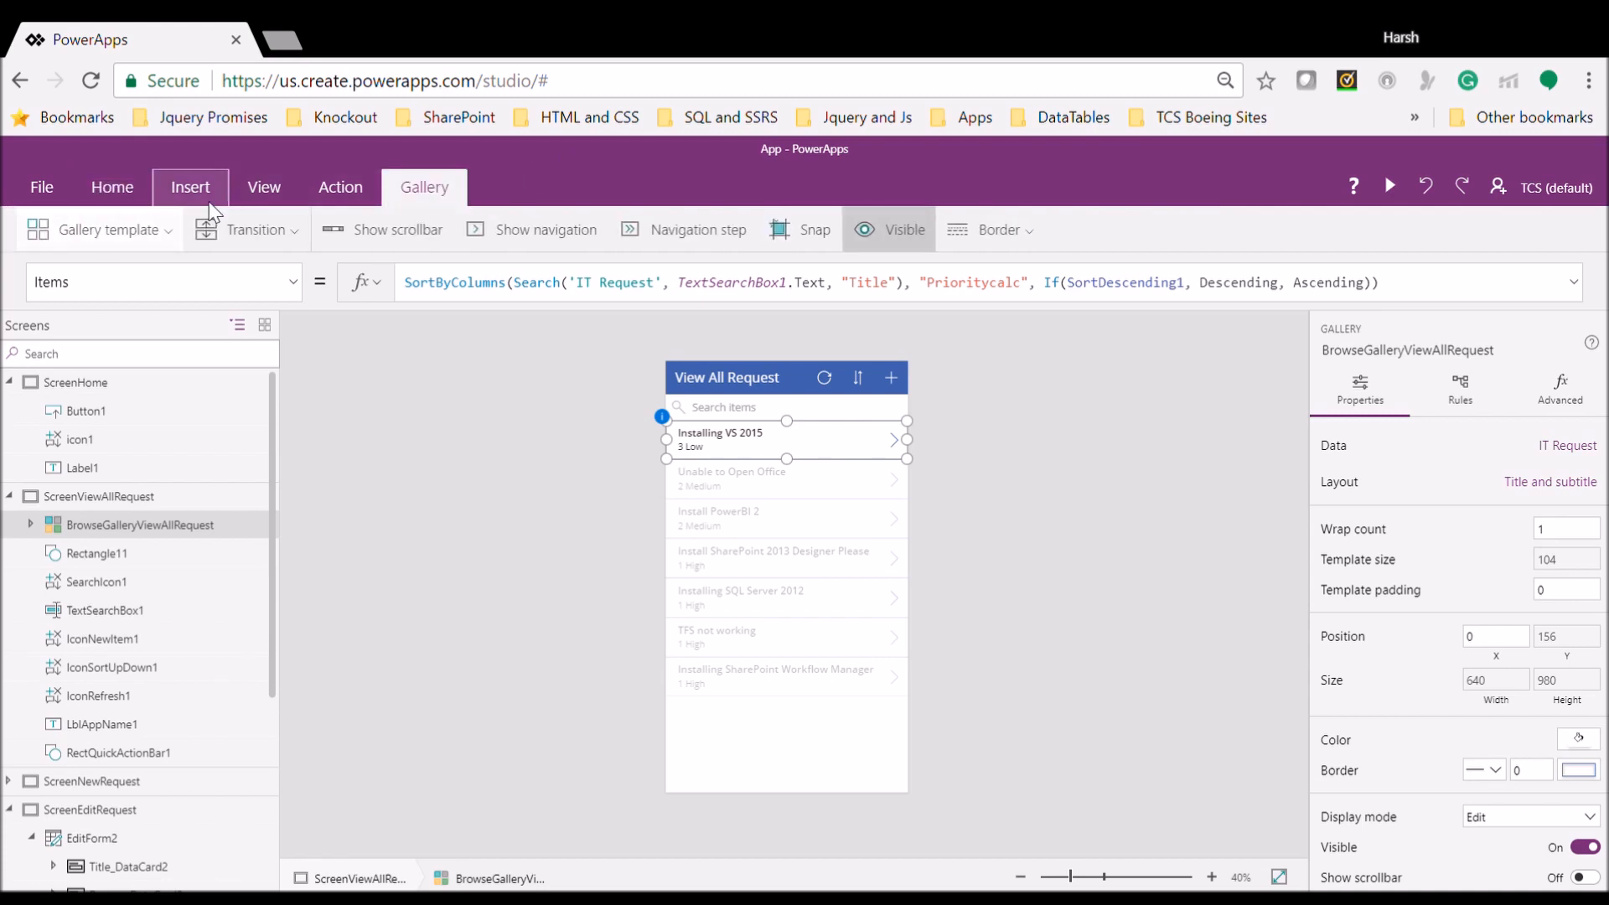
pyautogui.click(1157, 233)
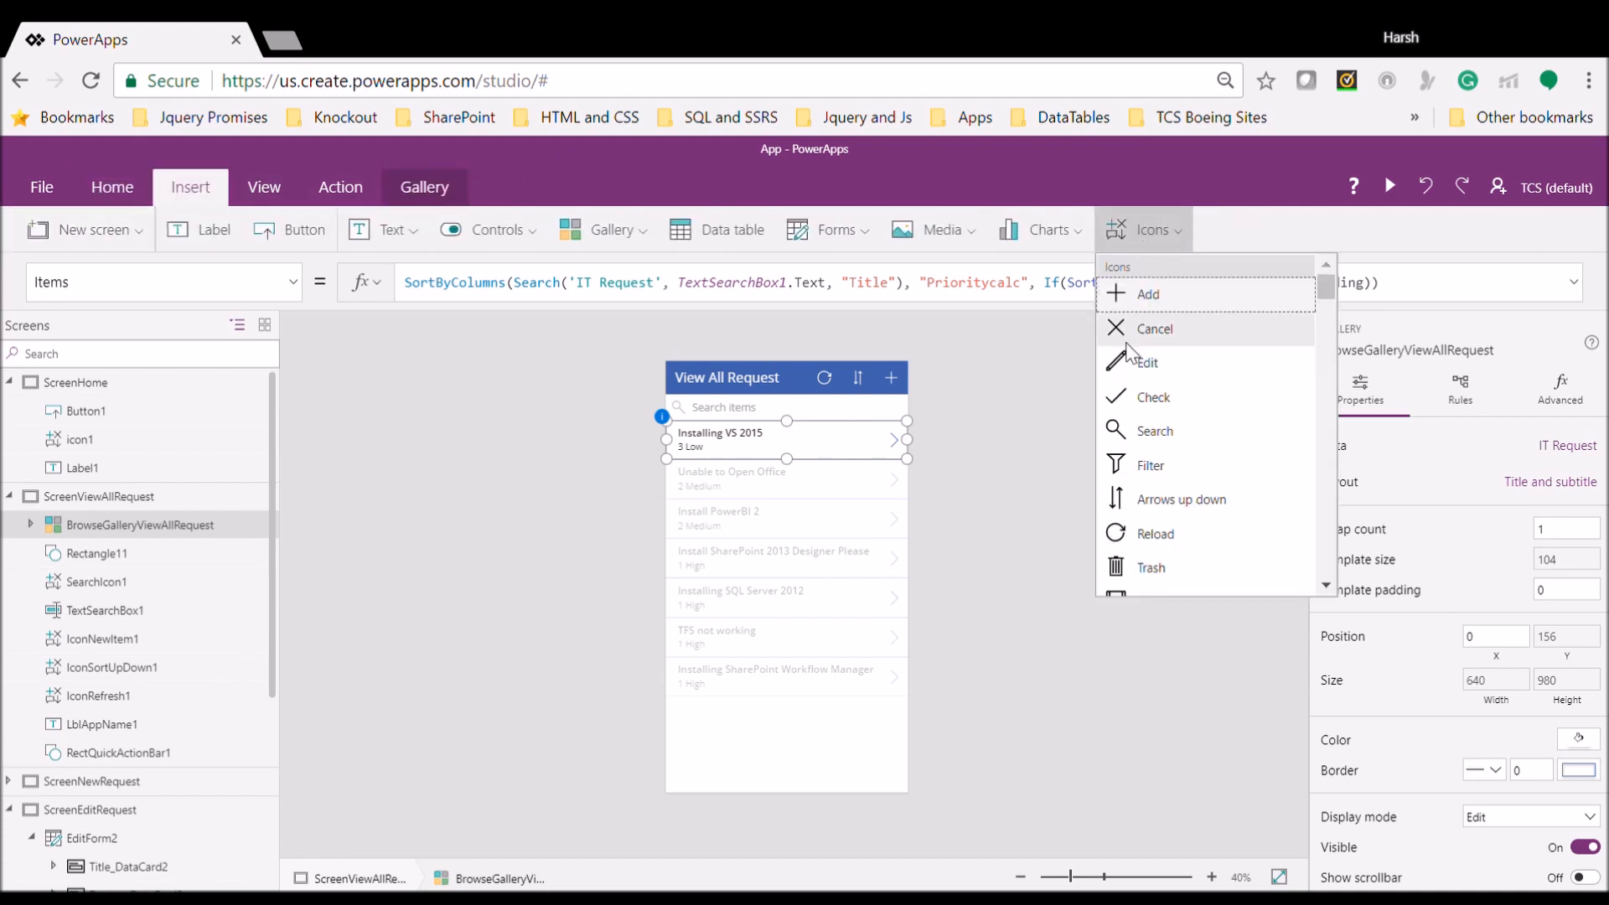
pyautogui.click(1143, 365)
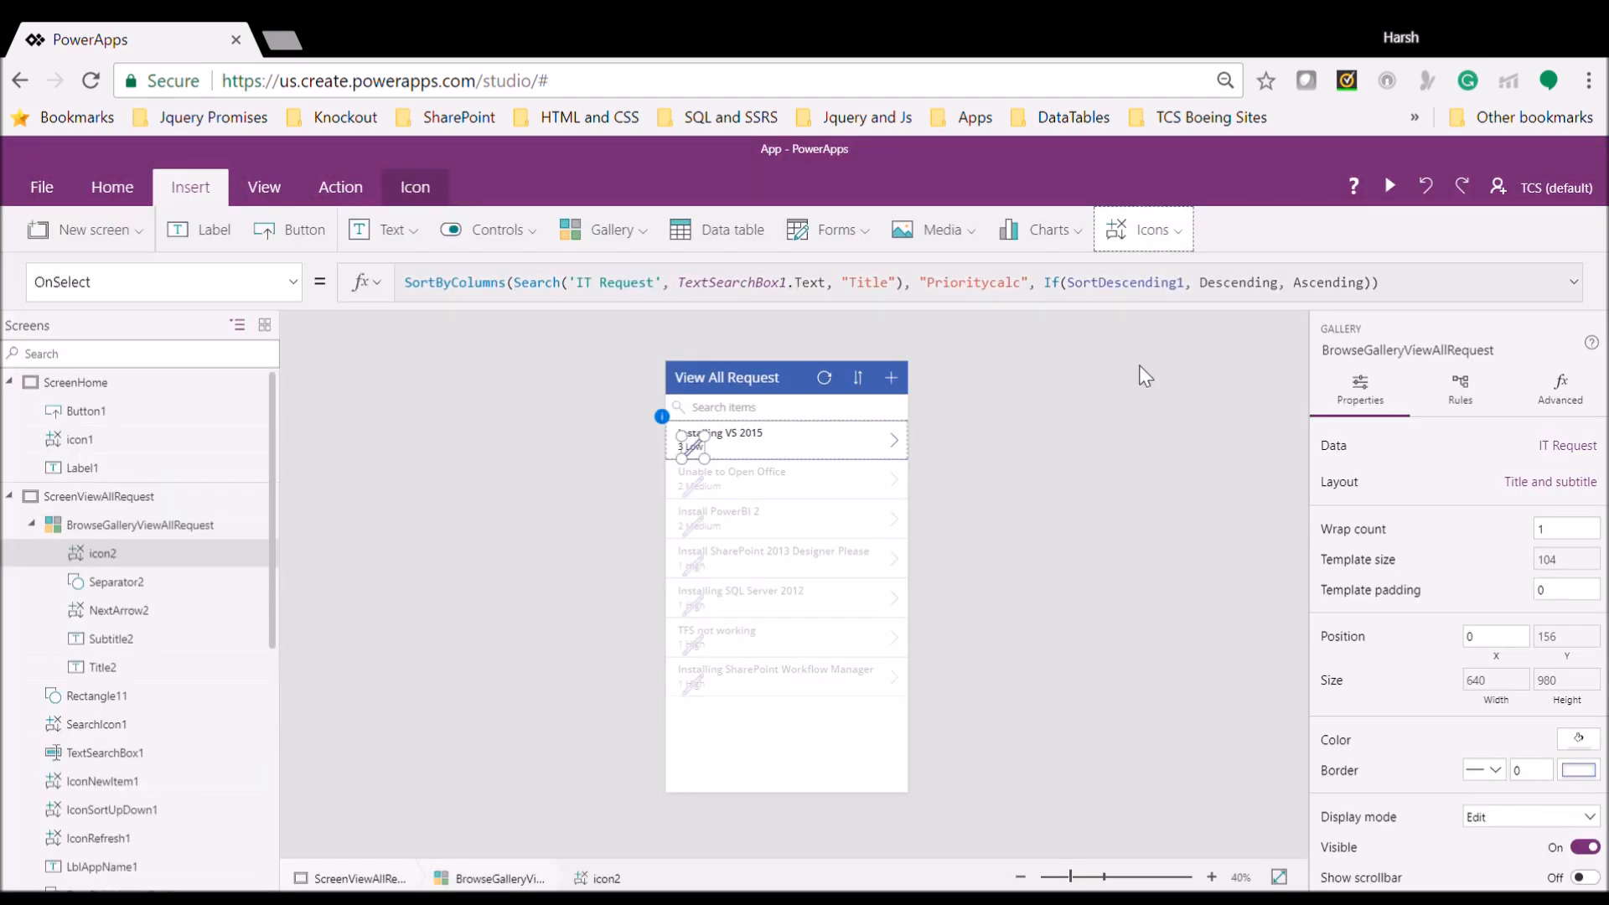
# Resize the pencil icon to 42 by 40 and place it beside the next arrow at X 526, Y 32
pyautogui.moveTo(717, 469); pyautogui.dragTo(704, 460)
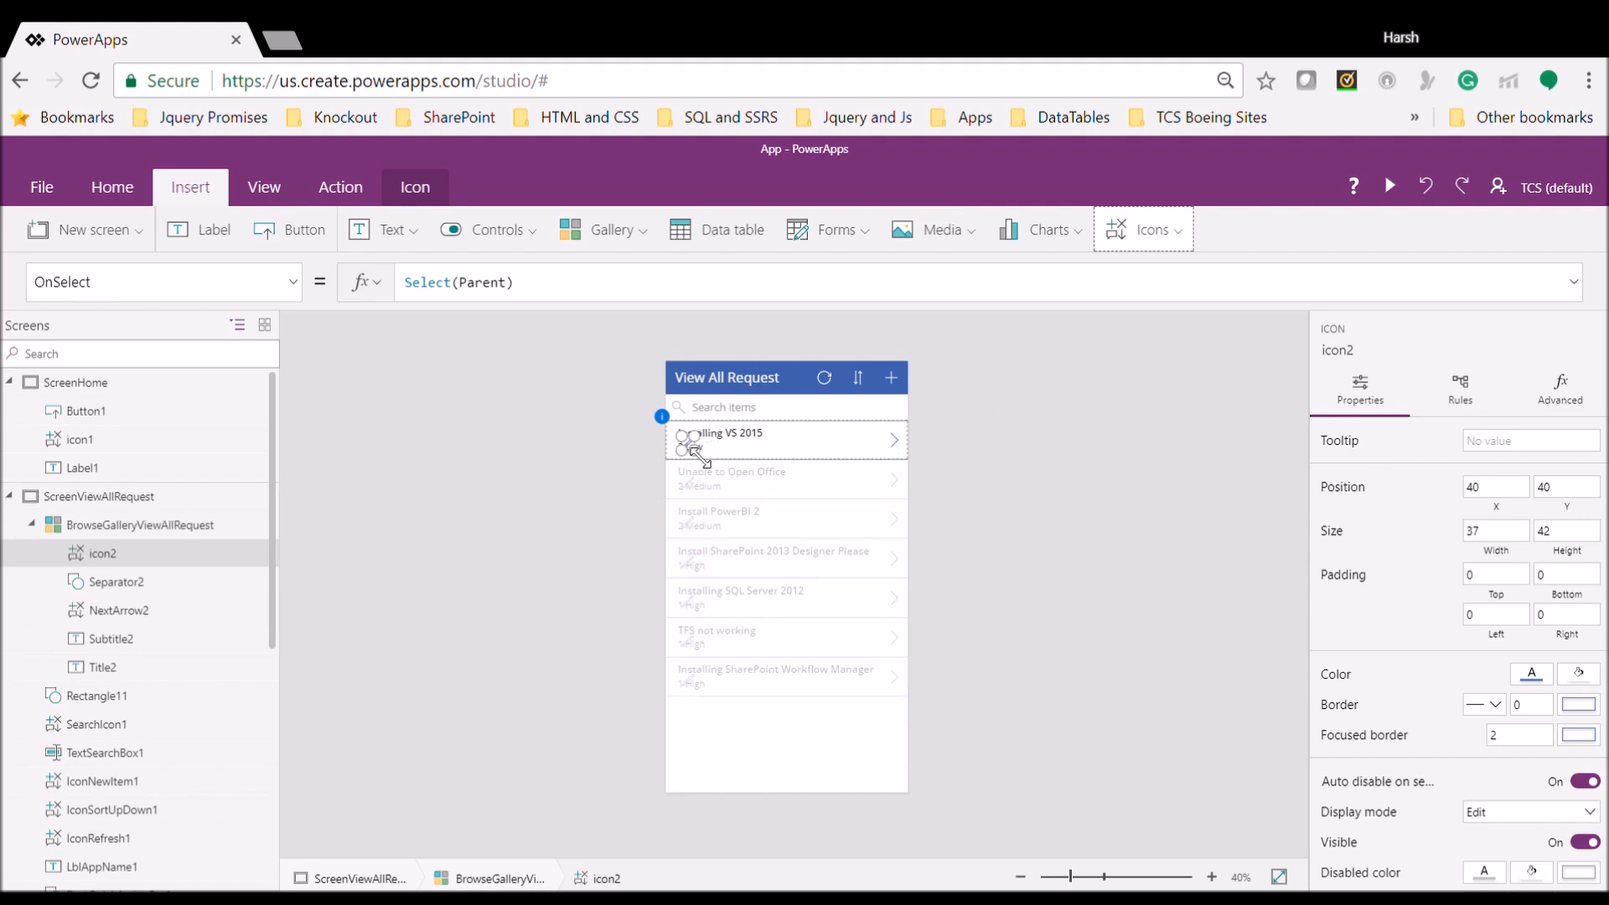
pyautogui.click(602, 484)
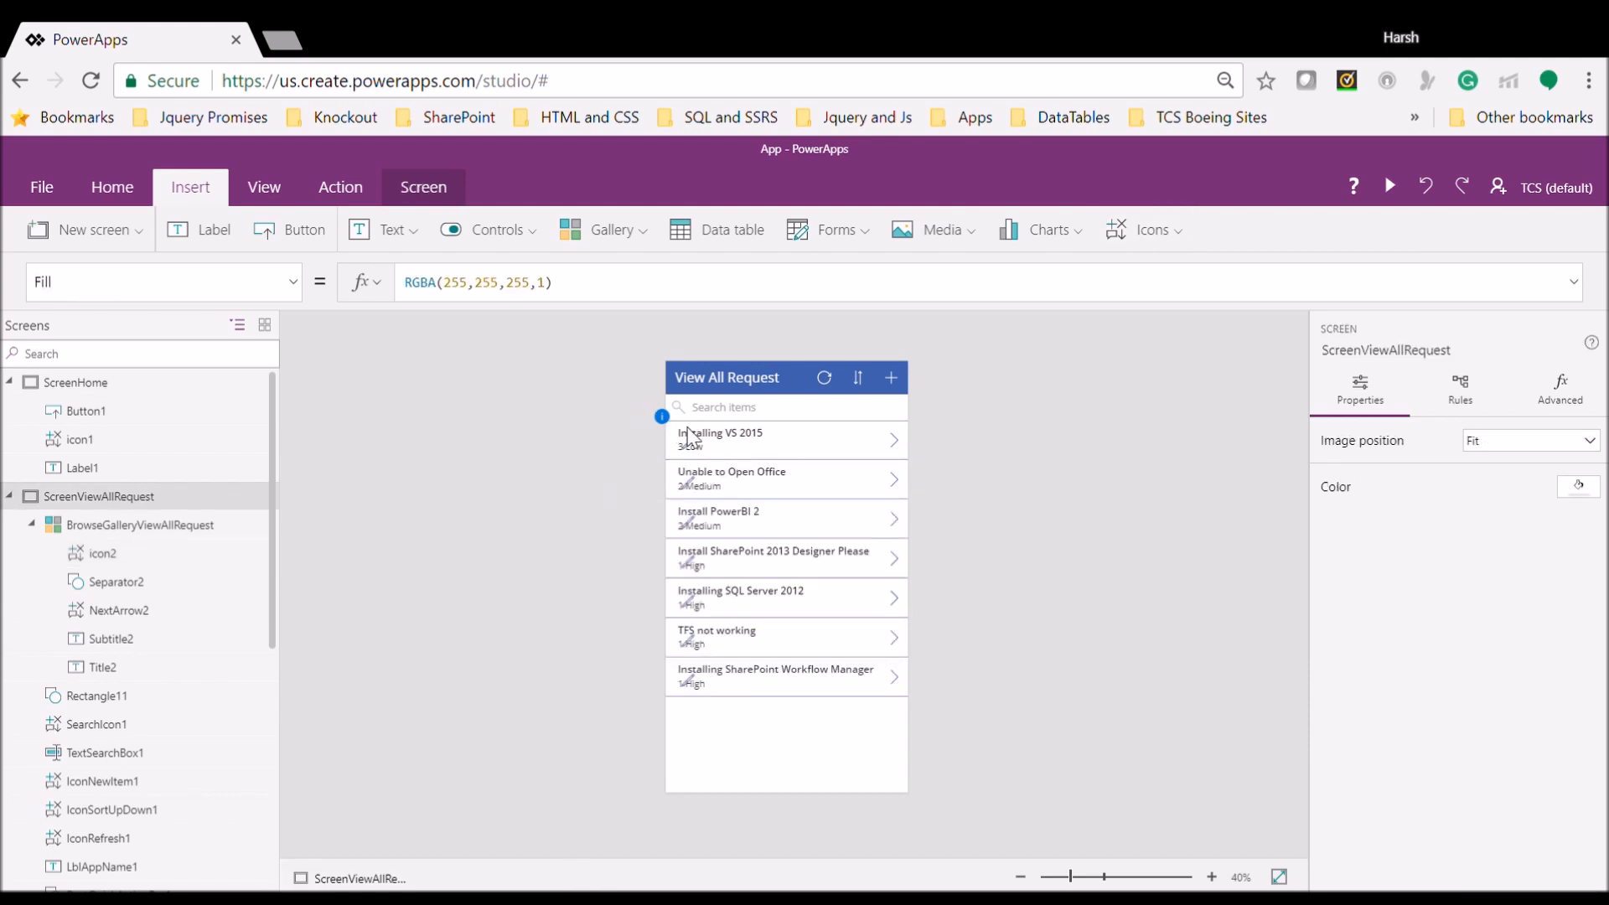
pyautogui.click(818, 481)
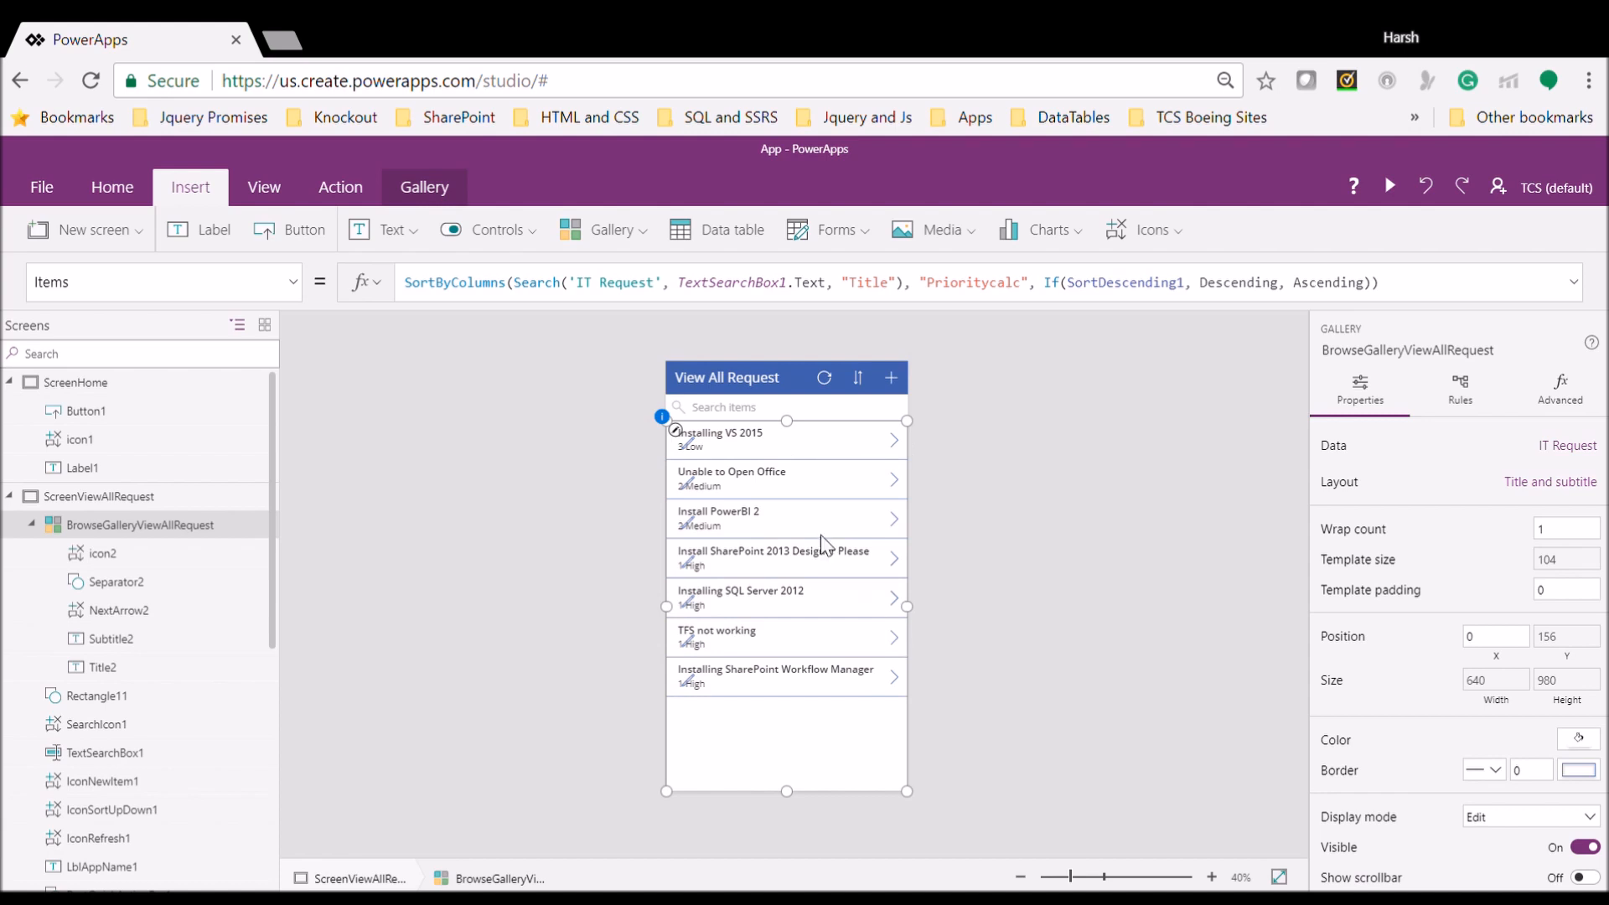
pyautogui.click(687, 443)
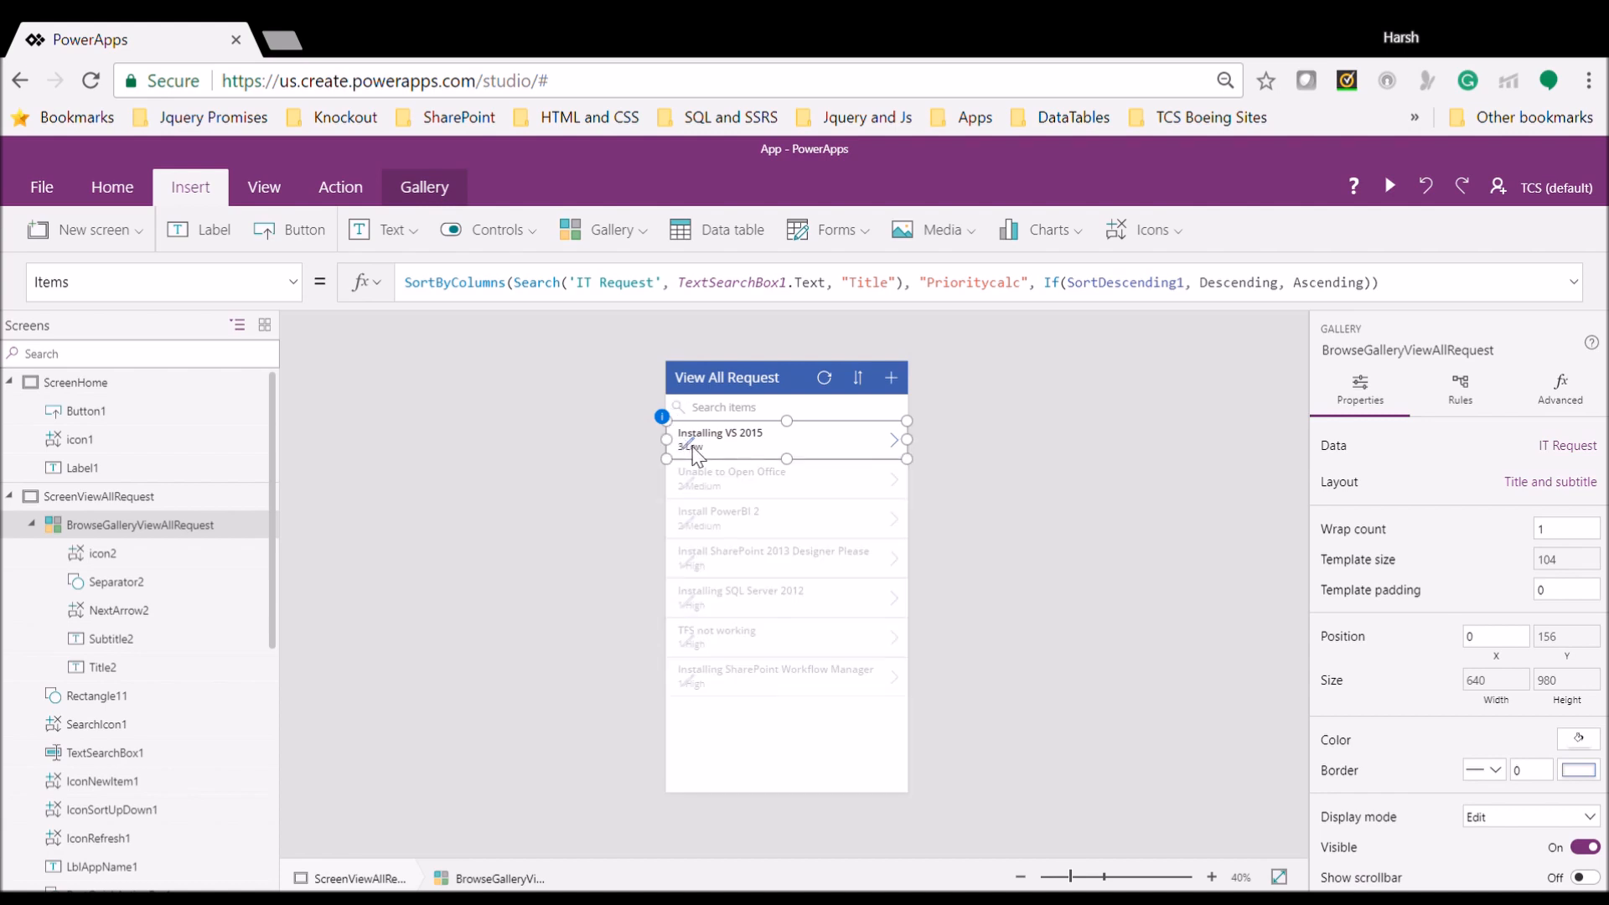
pyautogui.click(692, 452)
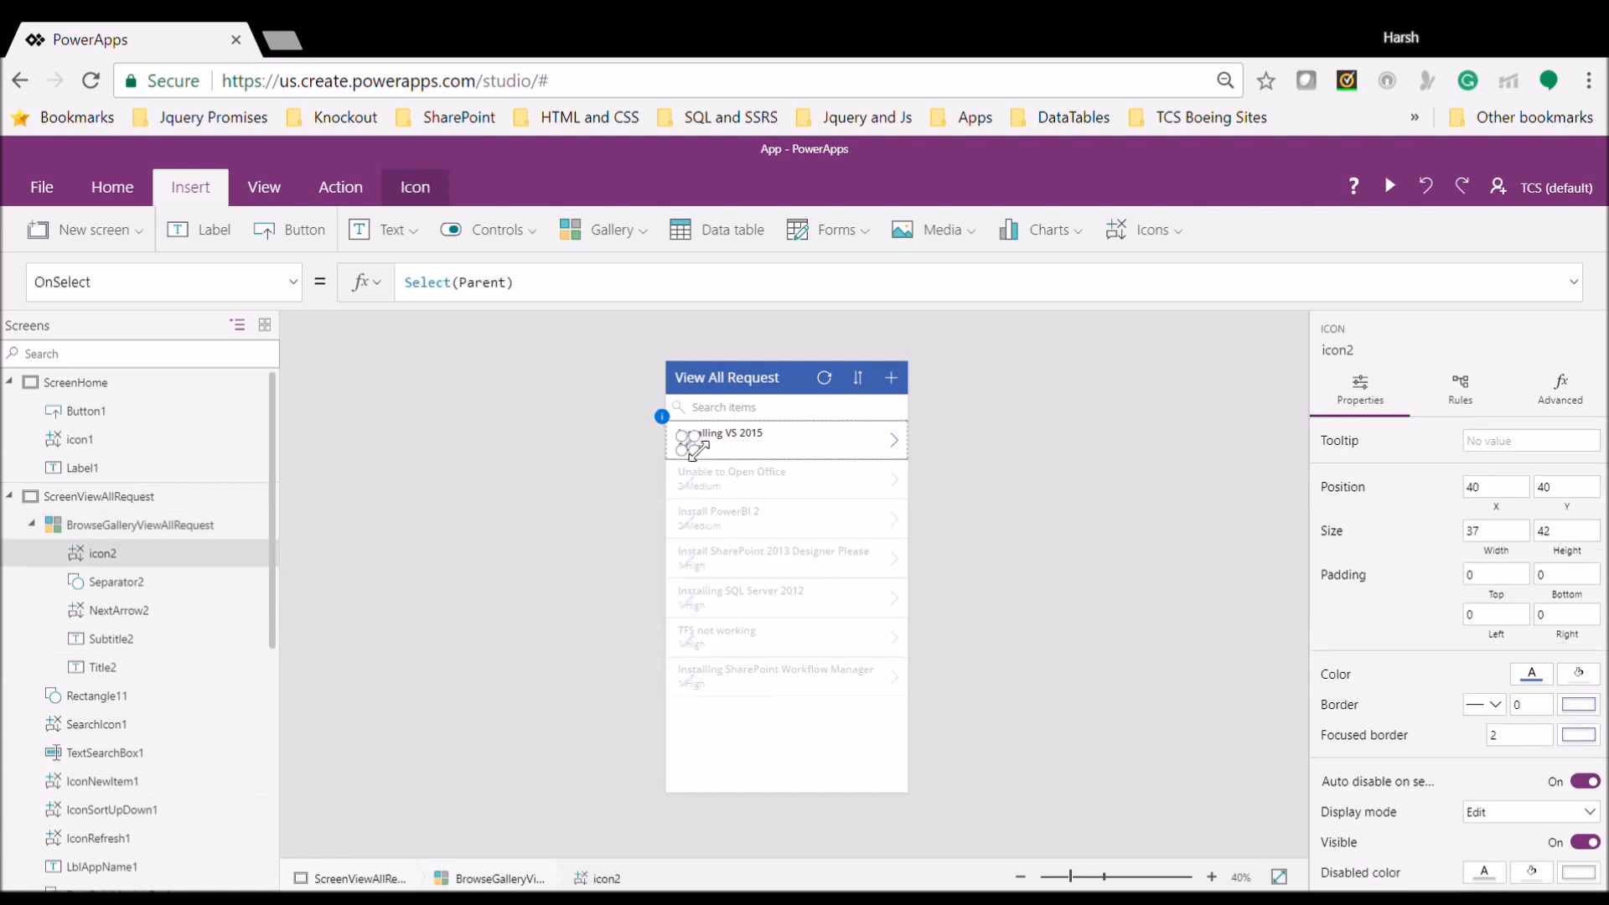
pyautogui.moveTo(701, 457); pyautogui.dragTo(878, 464)
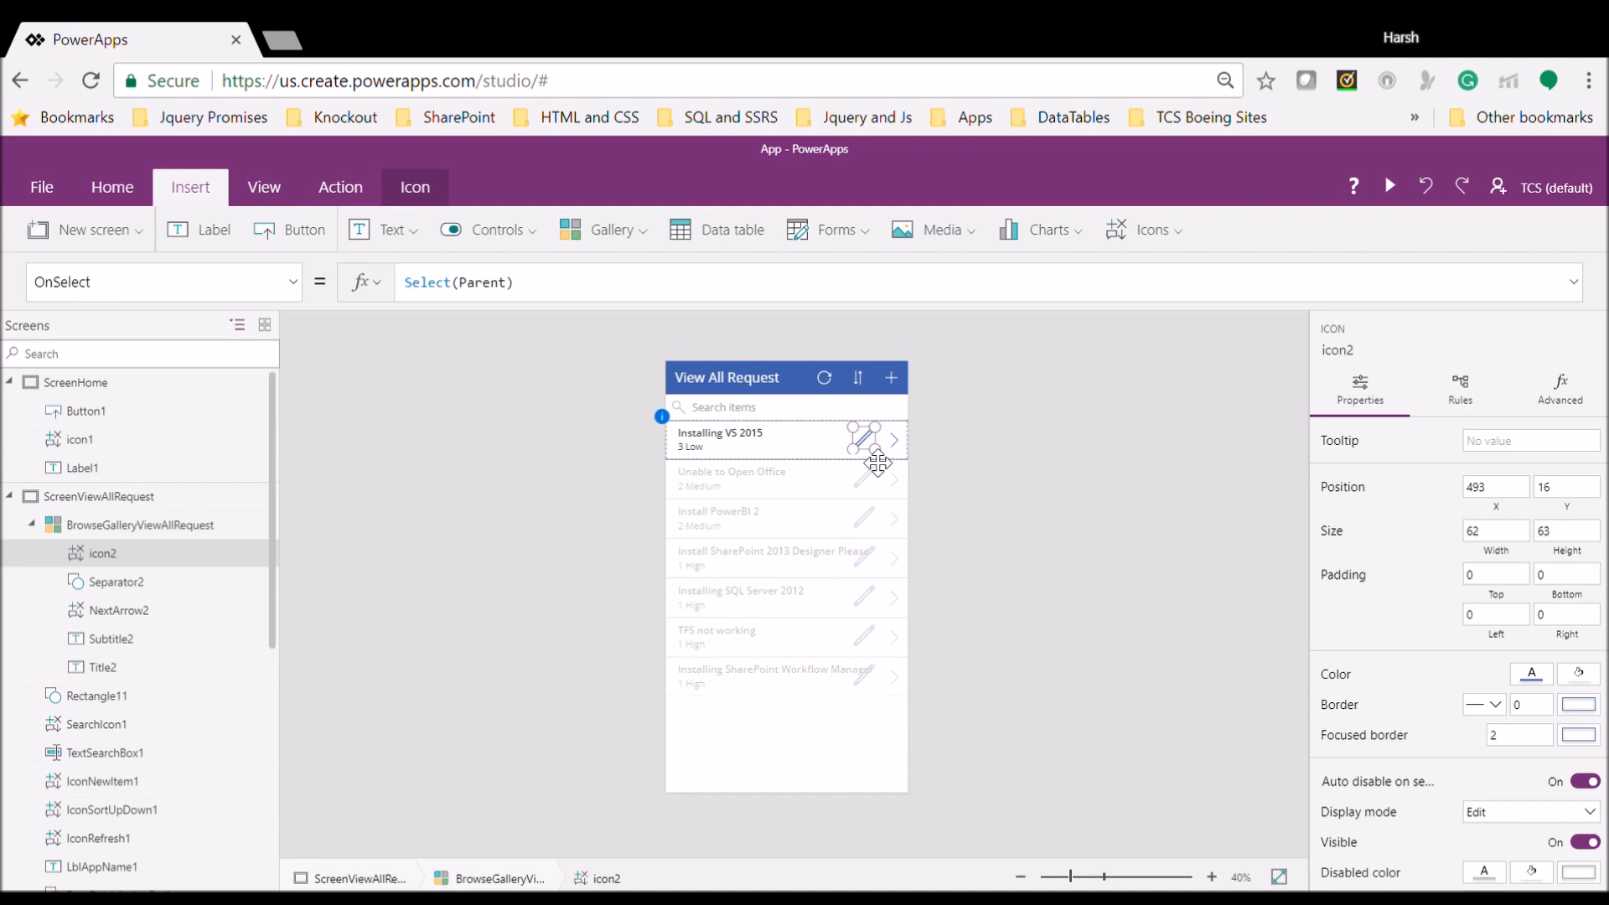
pyautogui.moveTo(877, 452); pyautogui.dragTo(881, 453)
pyautogui.moveTo(874, 457); pyautogui.dragTo(881, 462)
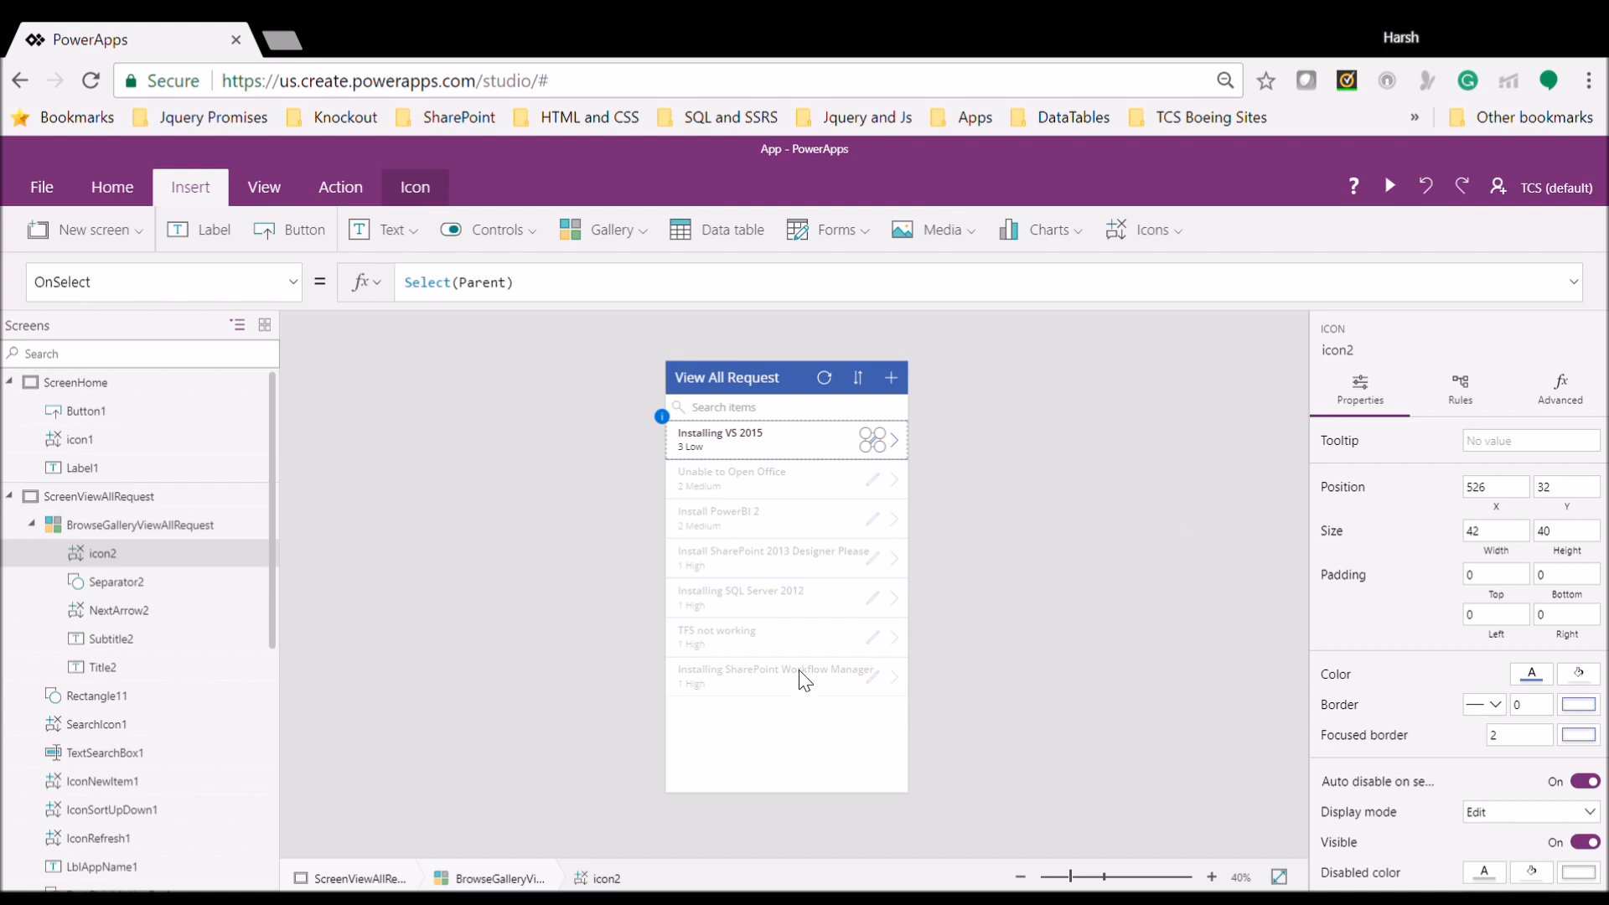
pyautogui.click(1101, 686)
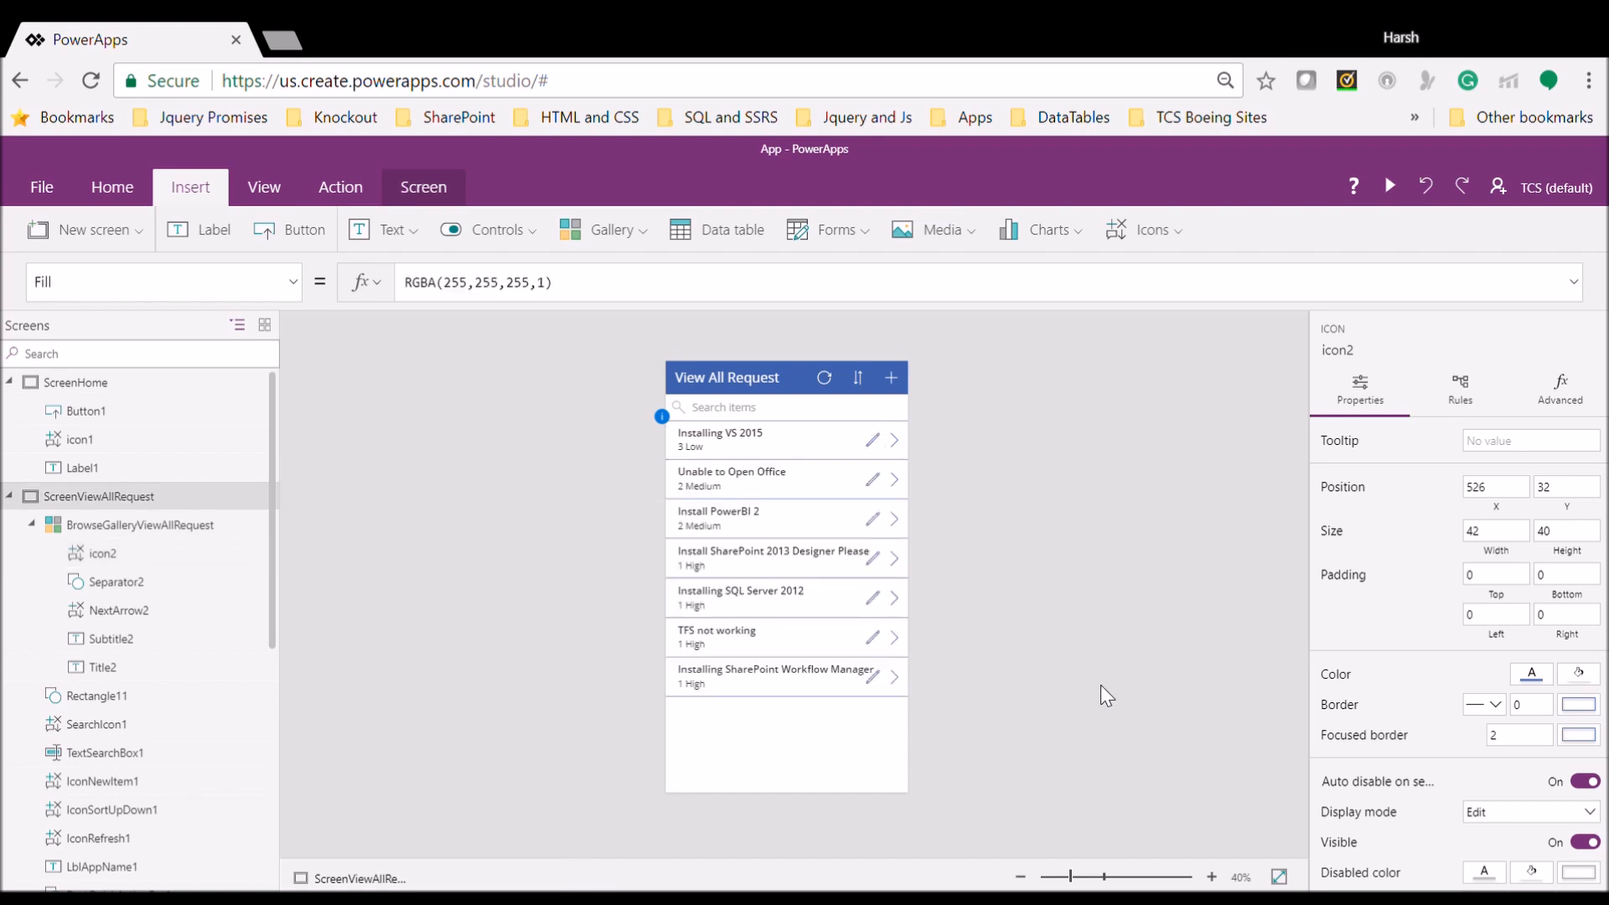
# Resize the request title label in the gallery's item template to 421 by 40 so it ends before the pencil icon
pyautogui.click(828, 681)
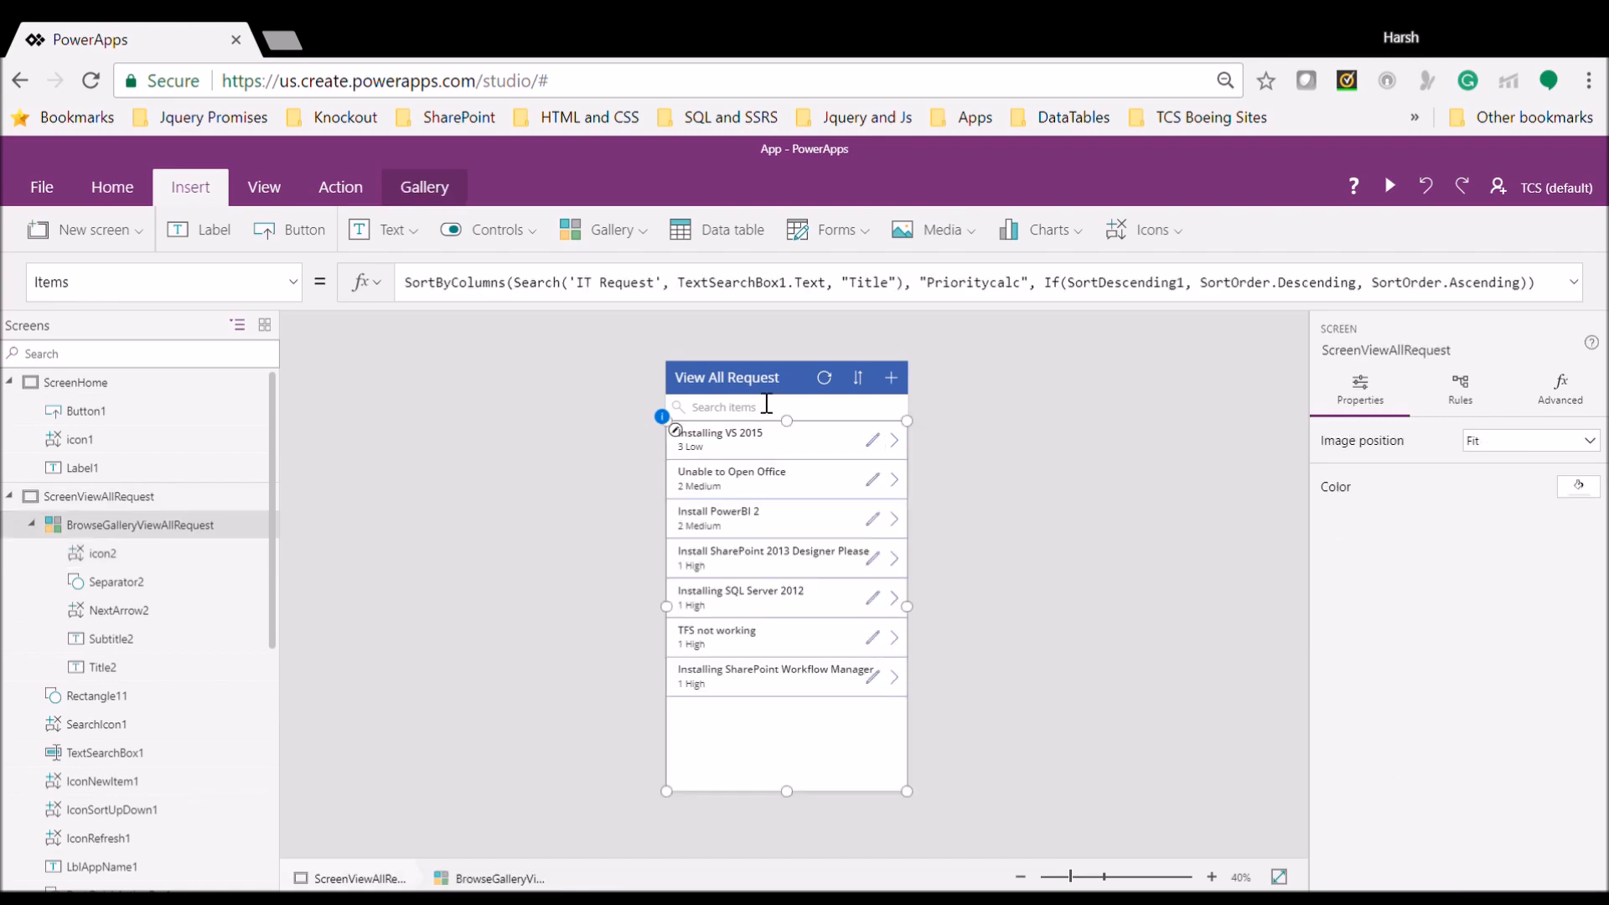
pyautogui.click(685, 444)
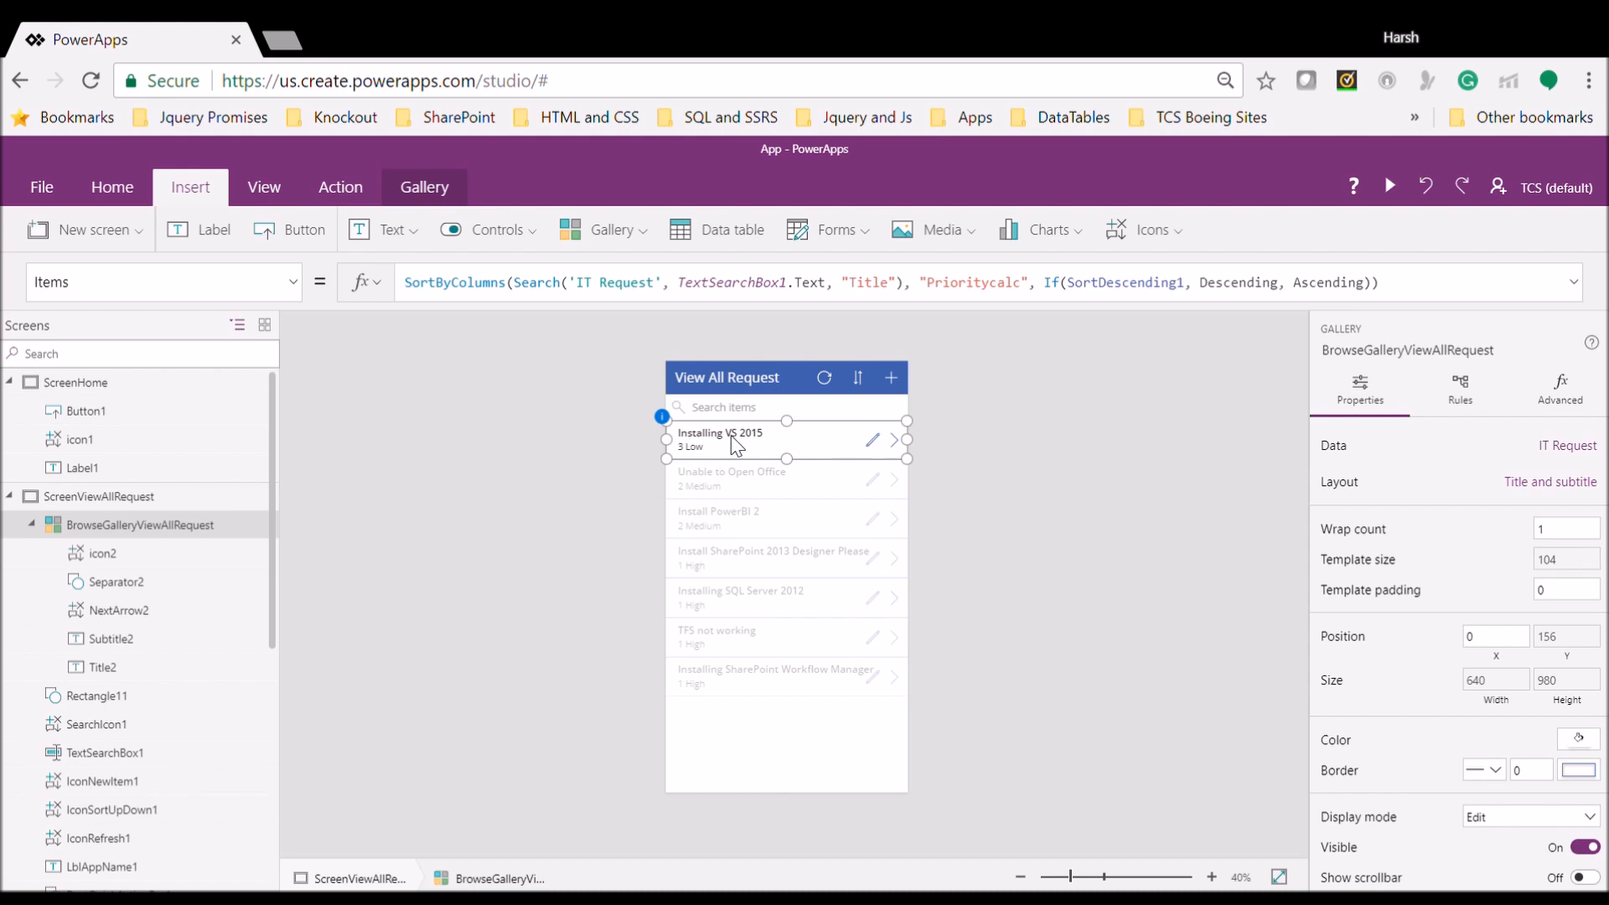
pyautogui.click(733, 436)
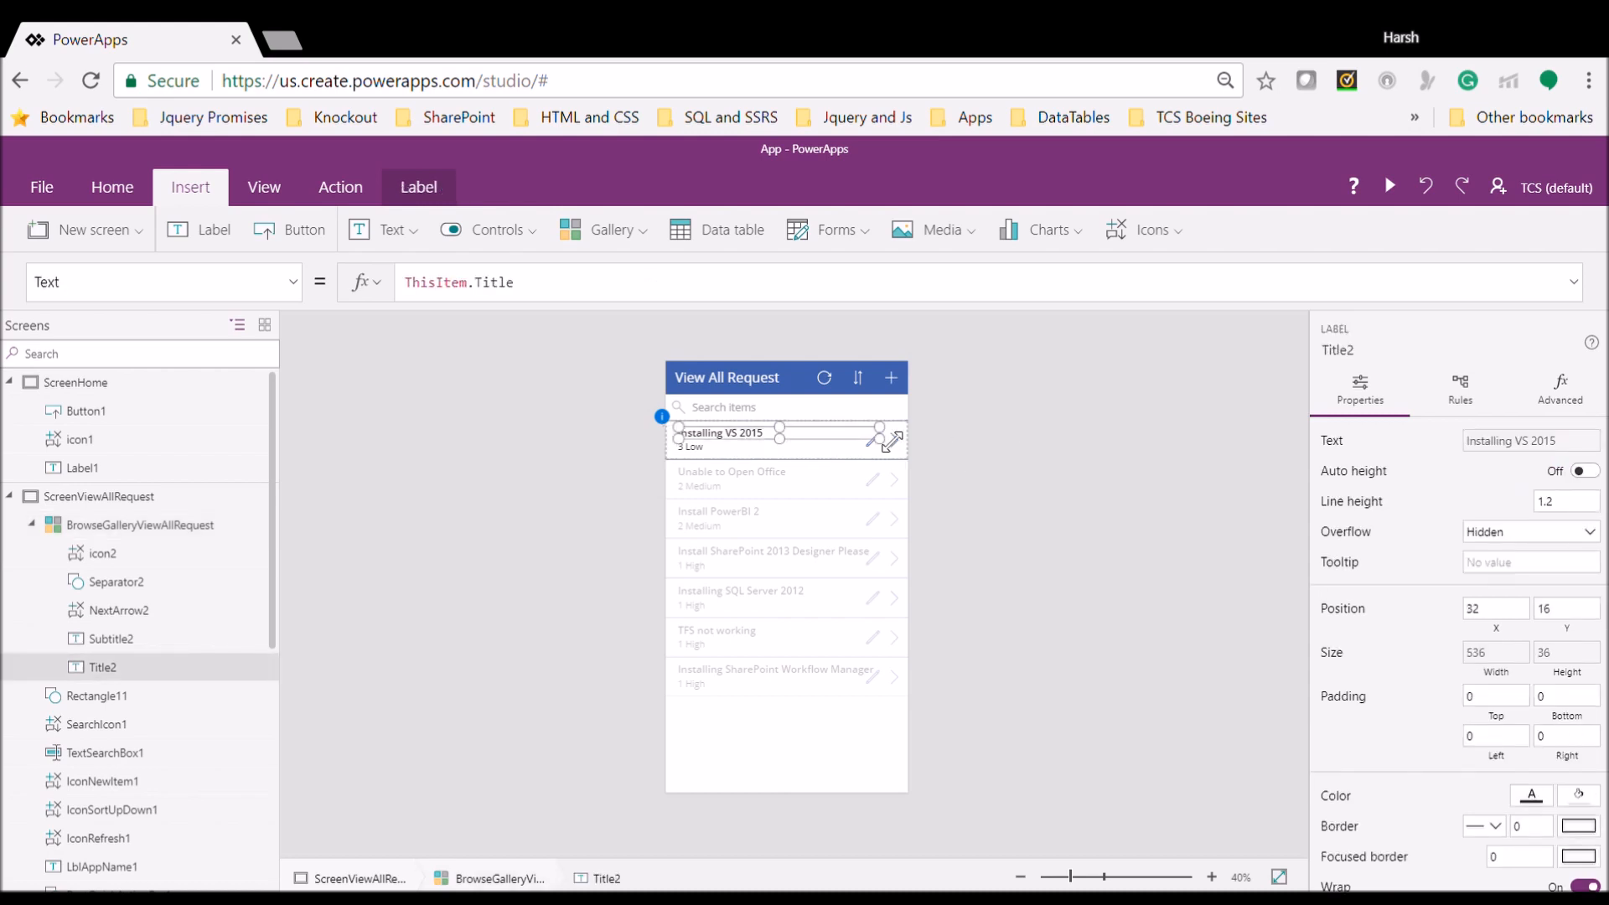
pyautogui.moveTo(878, 454); pyautogui.dragTo(850, 450)
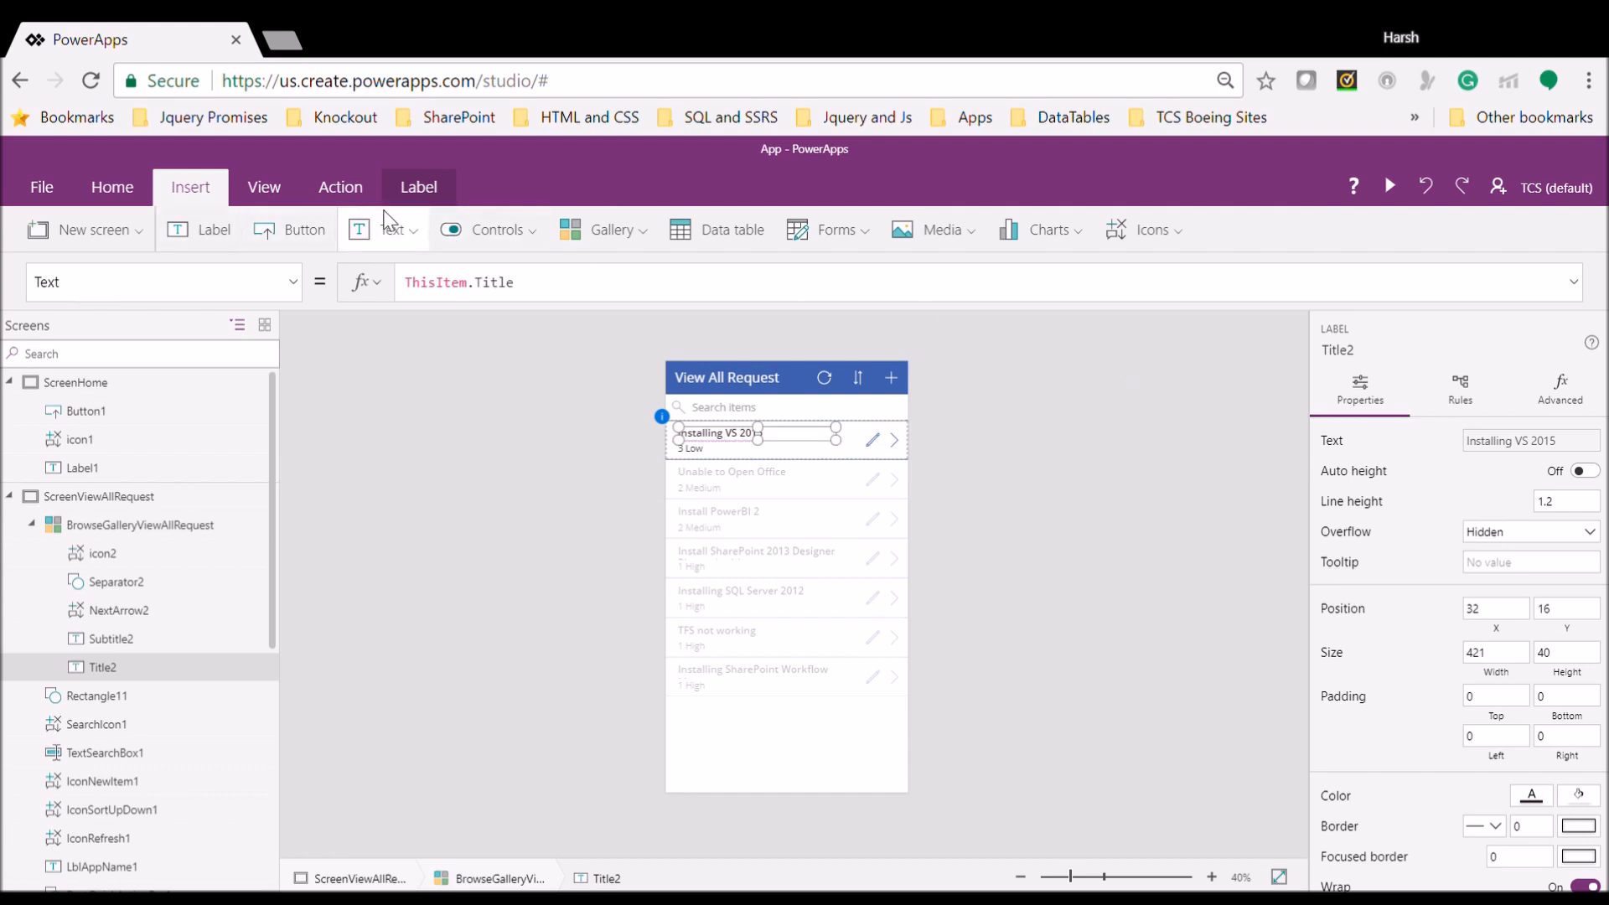
# Turn on auto height for the title label in the request gallery
pyautogui.click(110, 187)
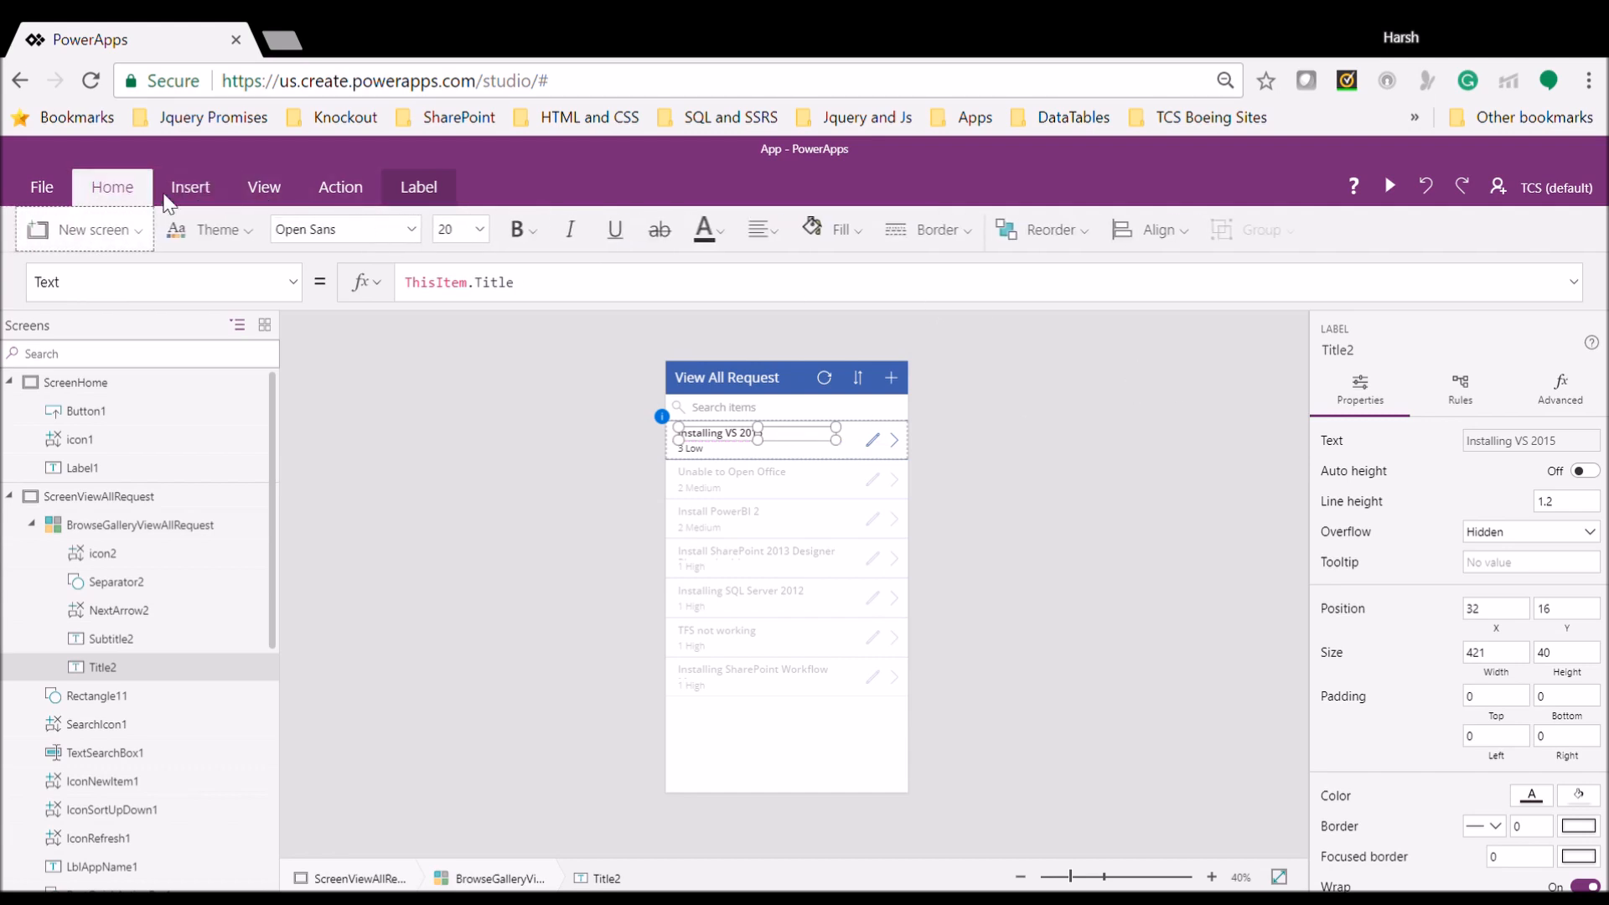
pyautogui.click(279, 189)
pyautogui.click(358, 204)
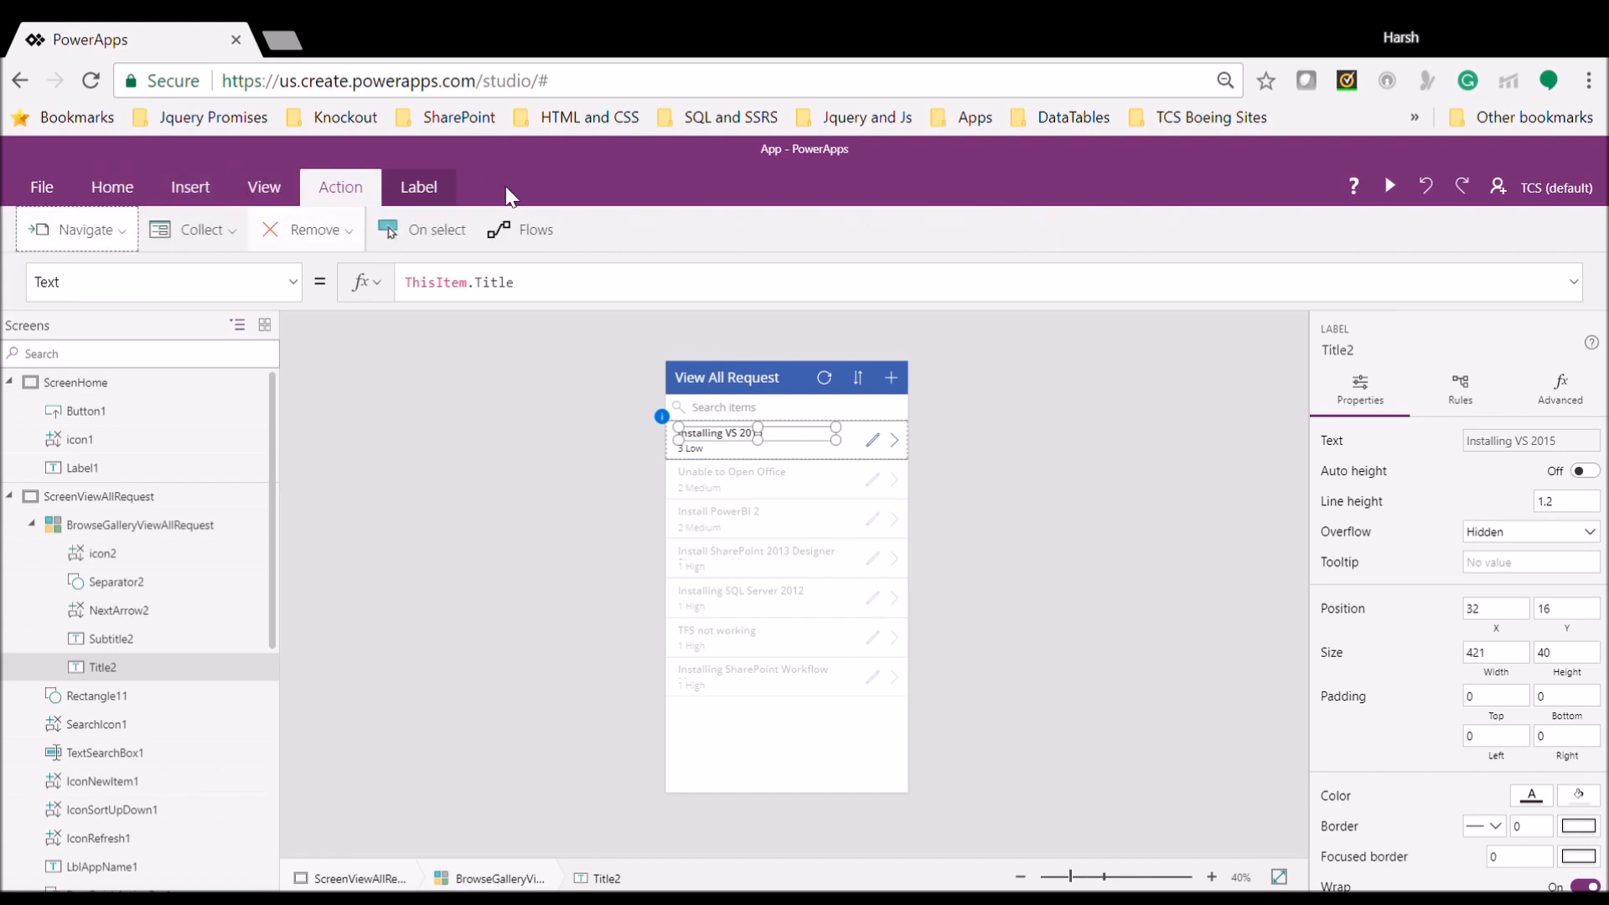
pyautogui.click(419, 187)
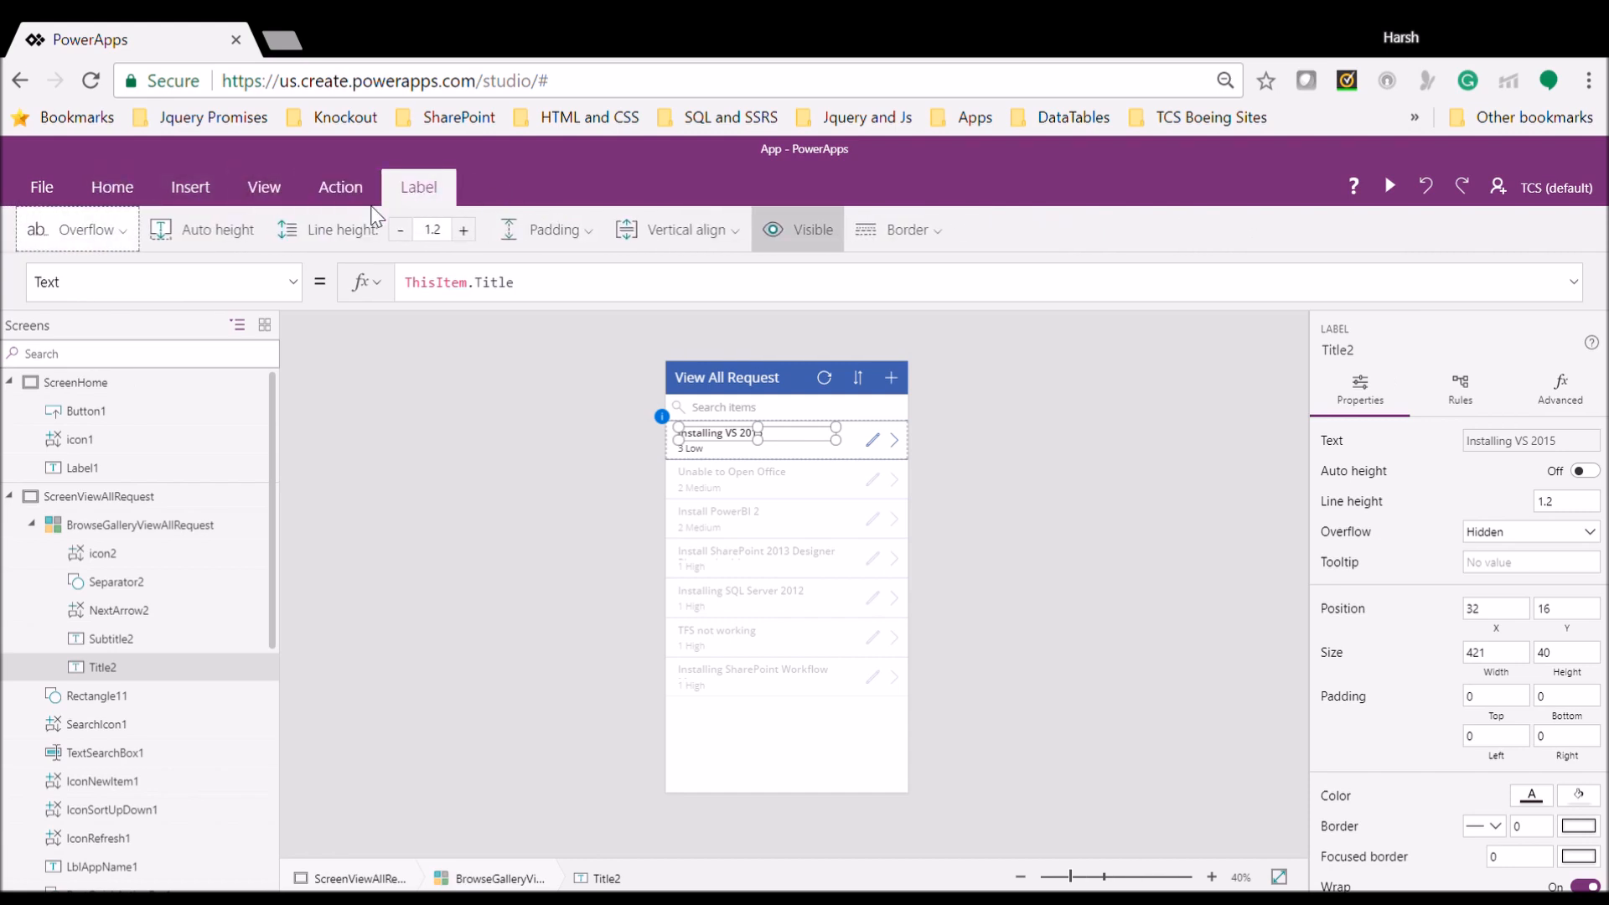
pyautogui.click(221, 240)
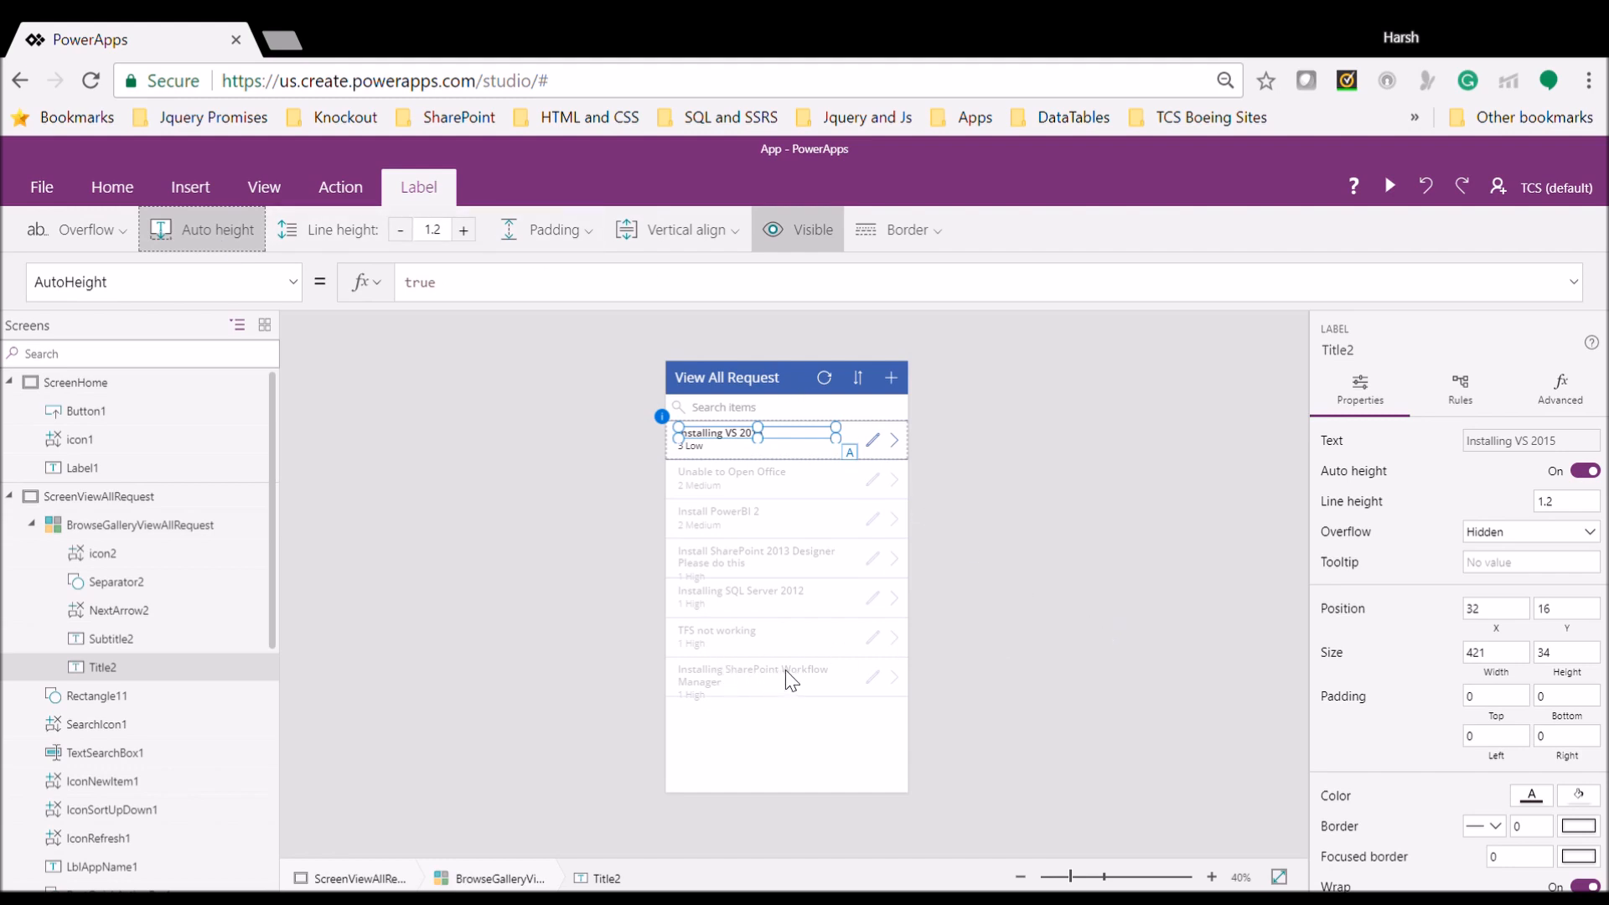
pyautogui.click(1009, 737)
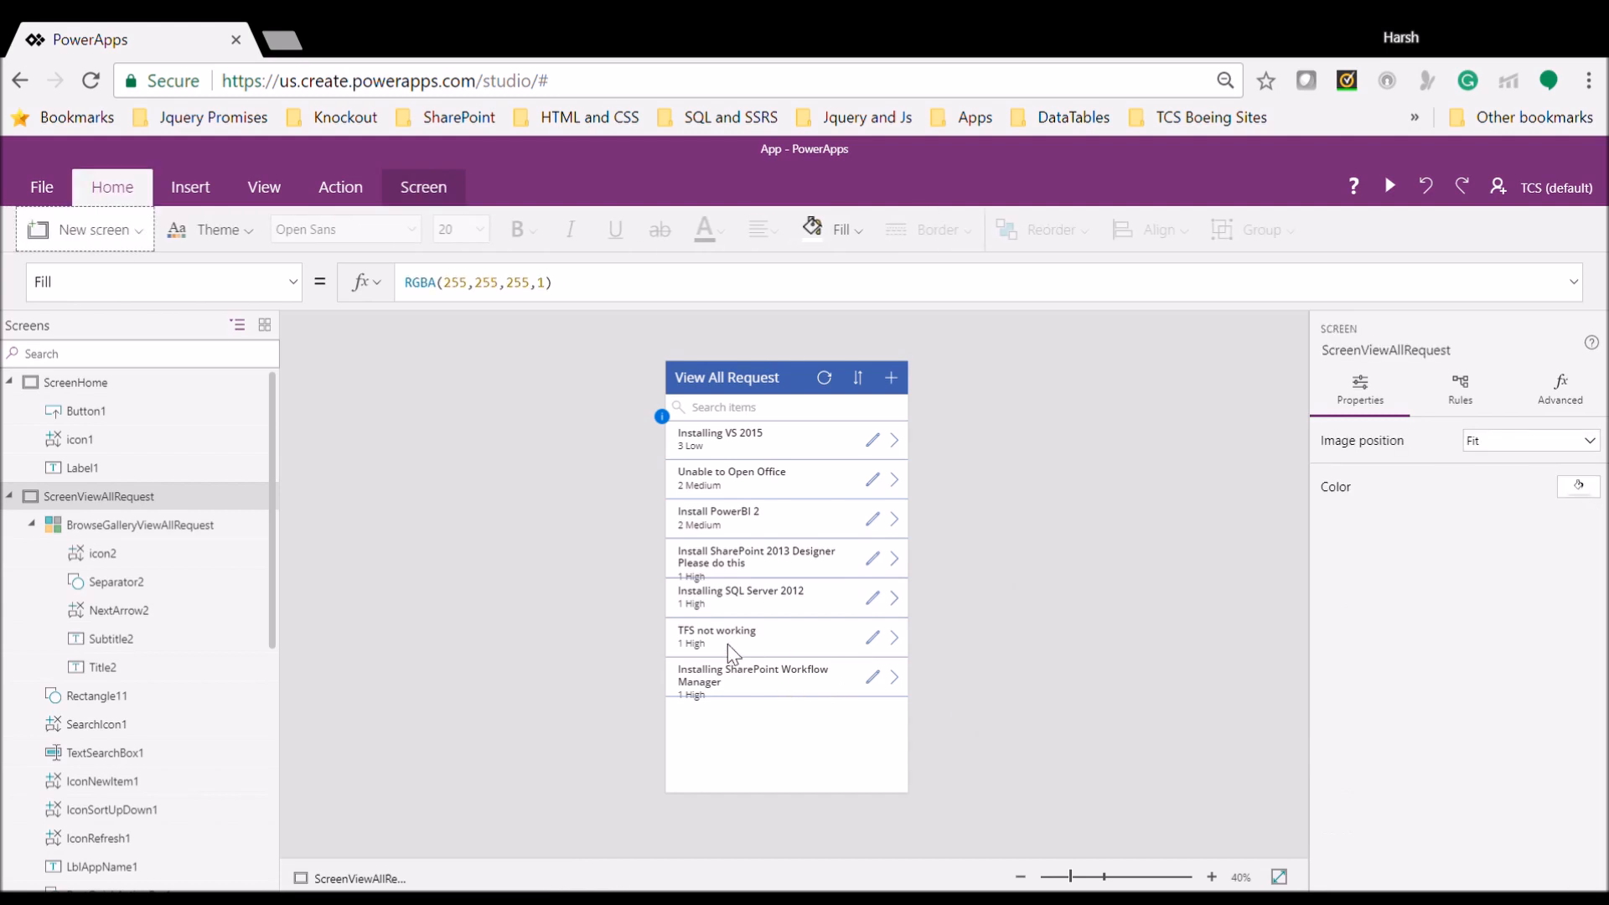
# Turn on auto height for the priority subtitle label in the request gallery
pyautogui.click(693, 449)
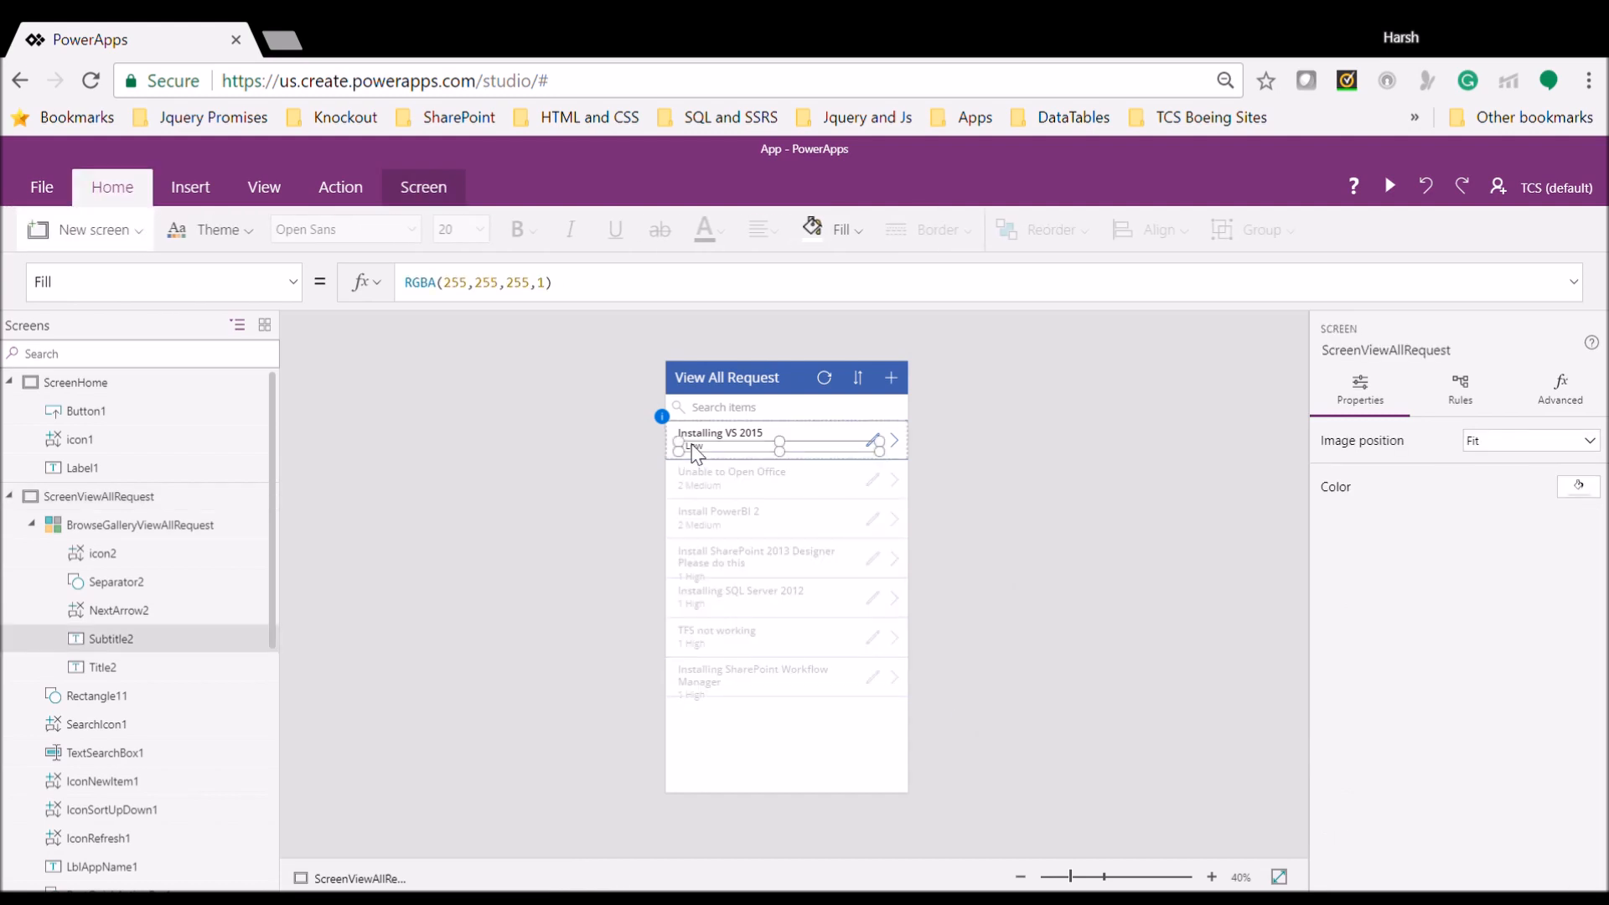
pyautogui.click(445, 201)
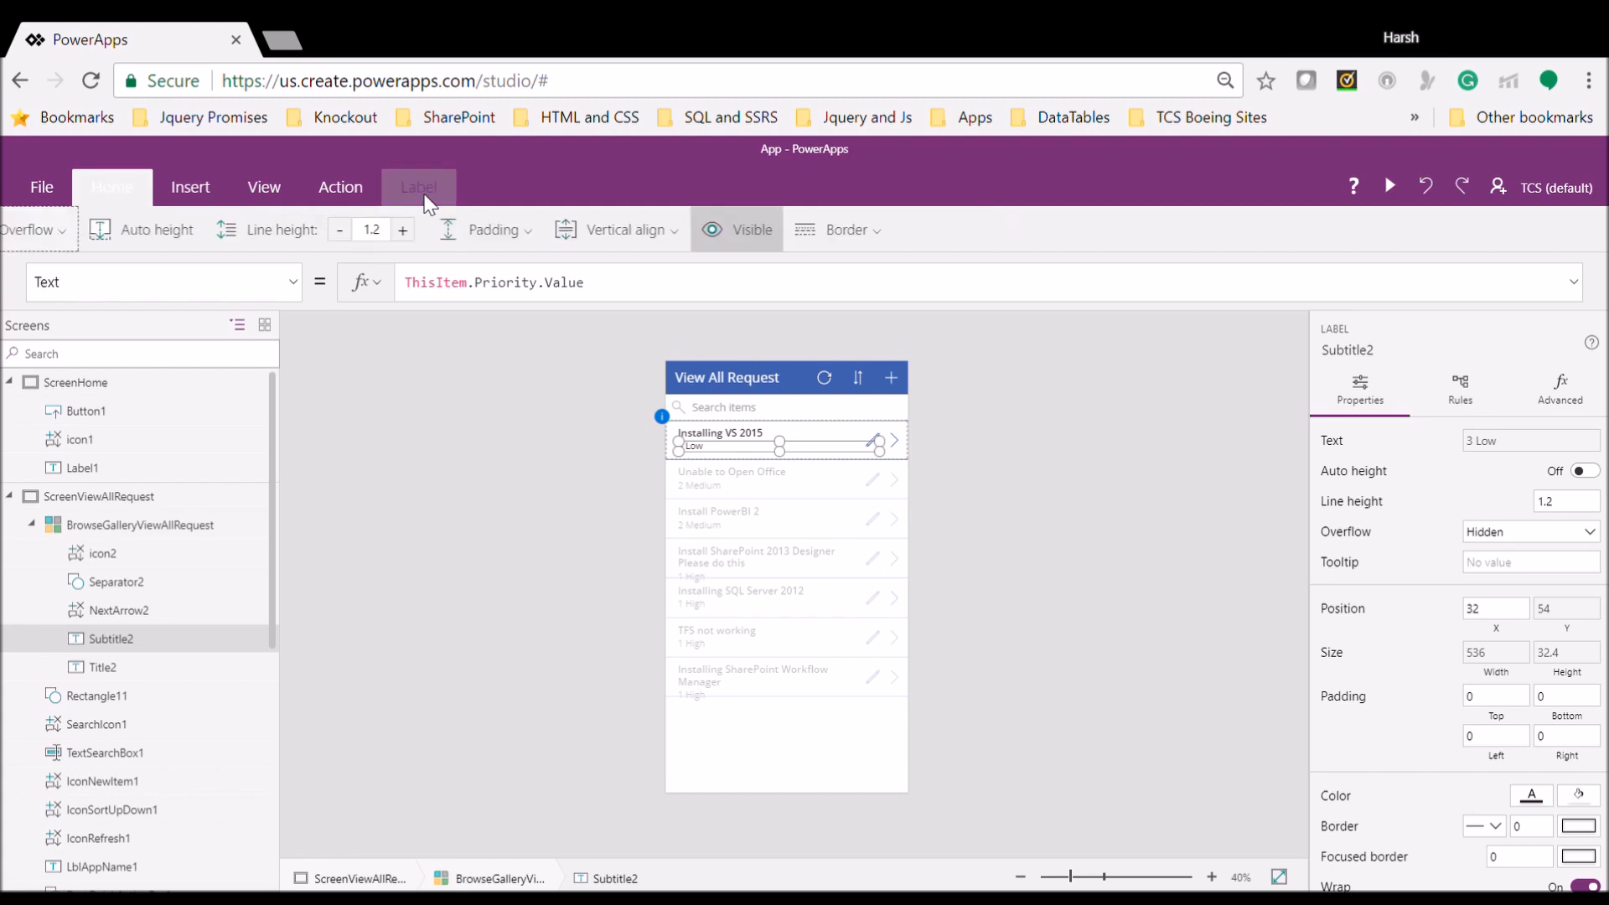
pyautogui.click(193, 233)
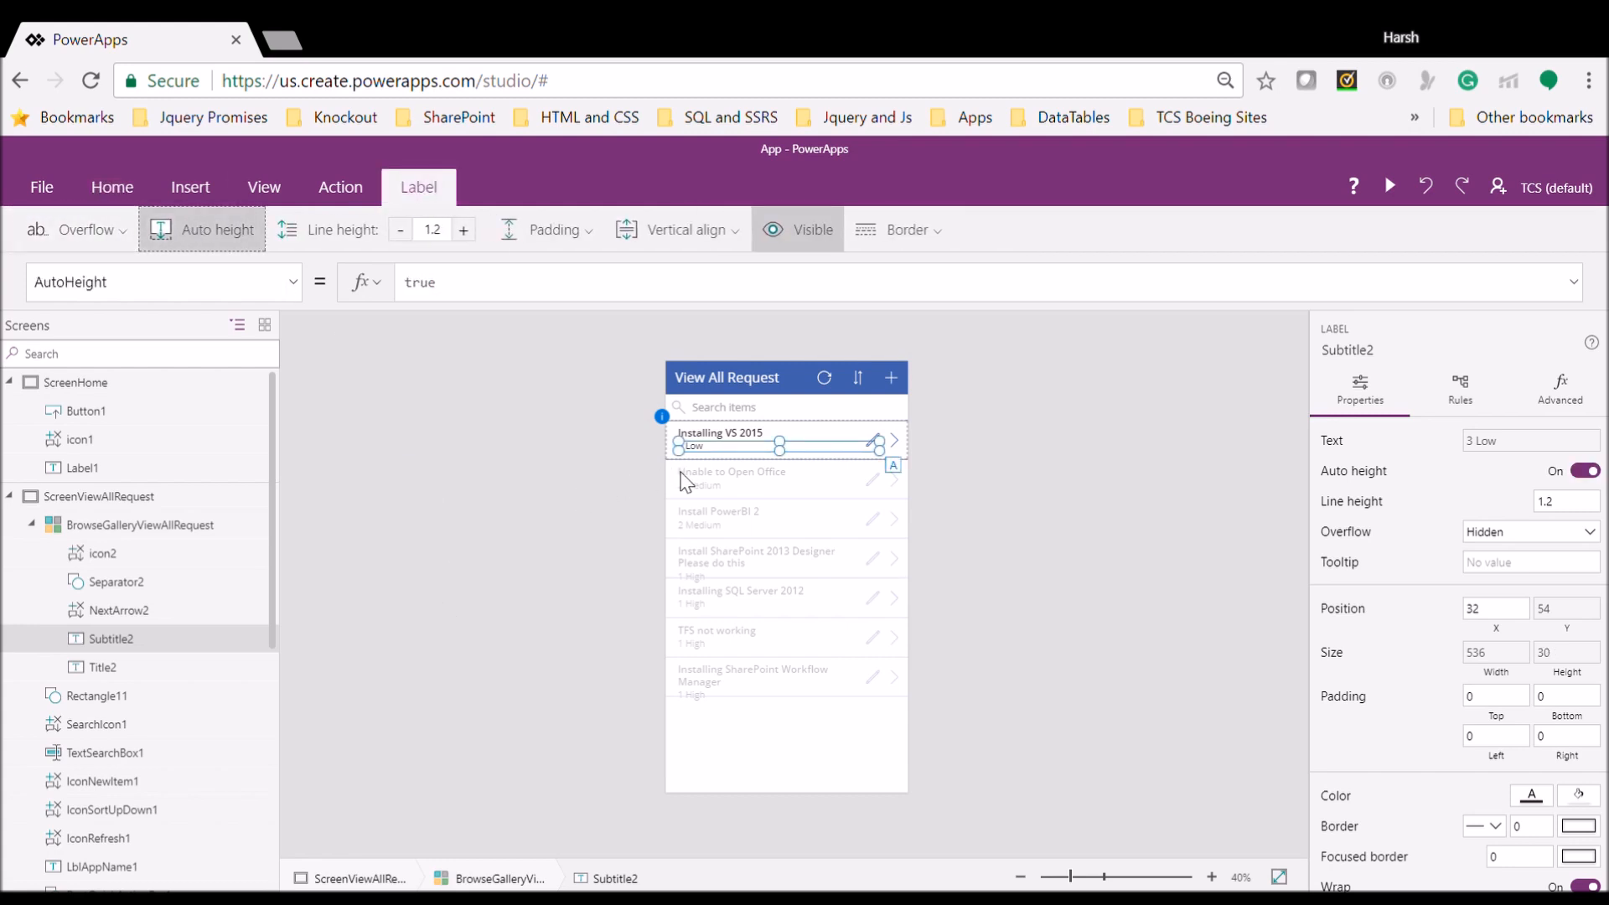
pyautogui.click(1123, 477)
# Increase the request gallery's template size to 137 to make room for two-line titles
pyautogui.click(904, 451)
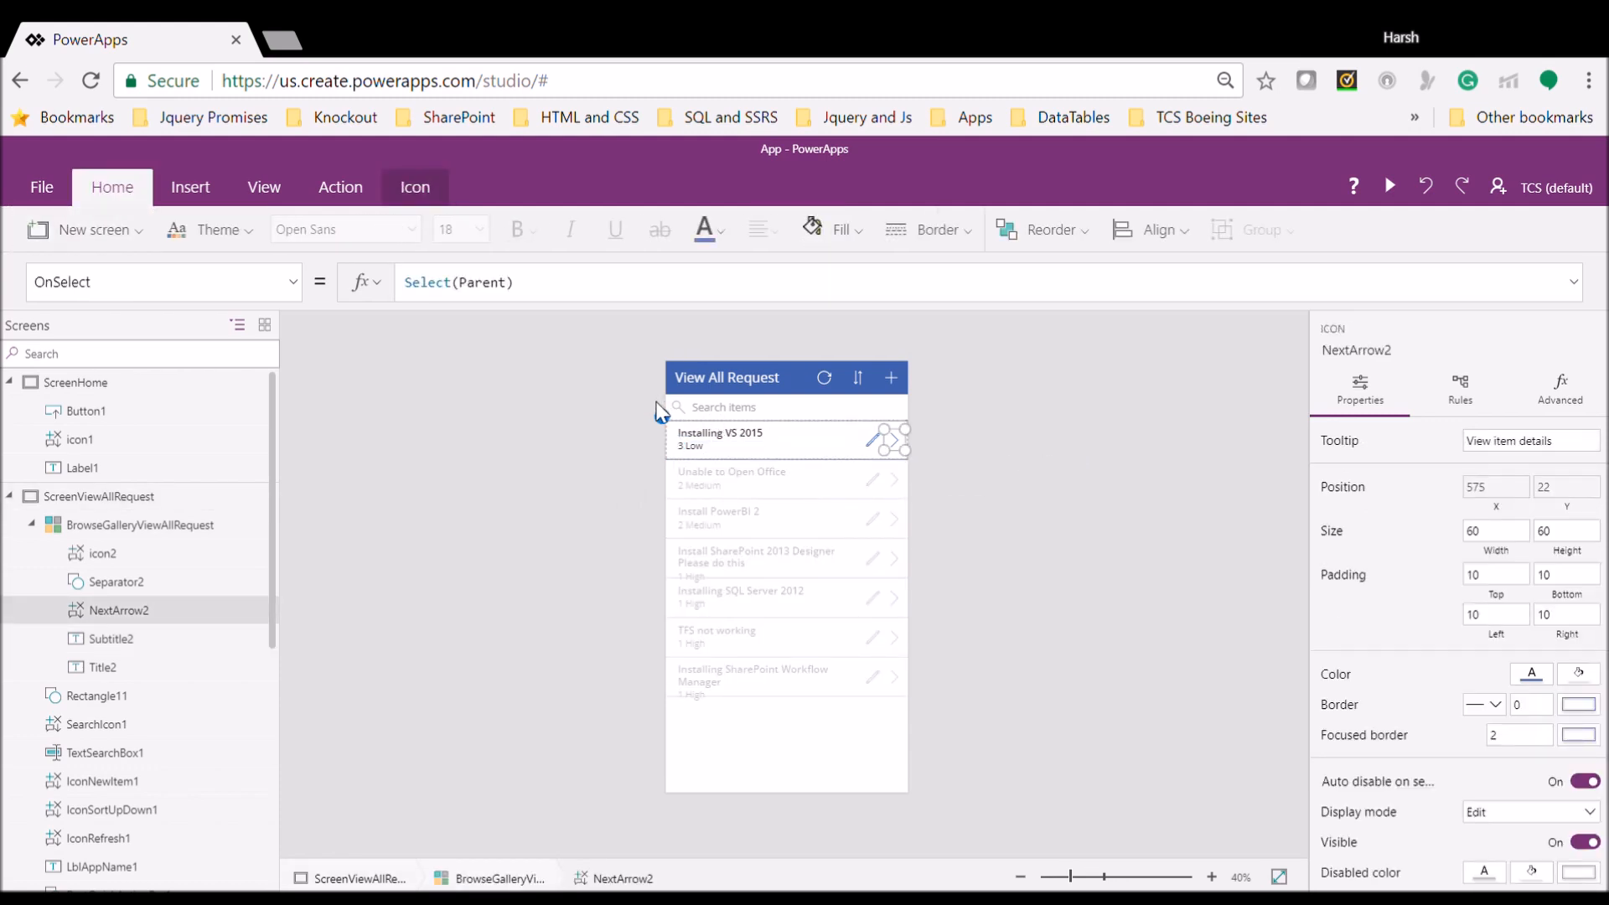
pyautogui.click(536, 605)
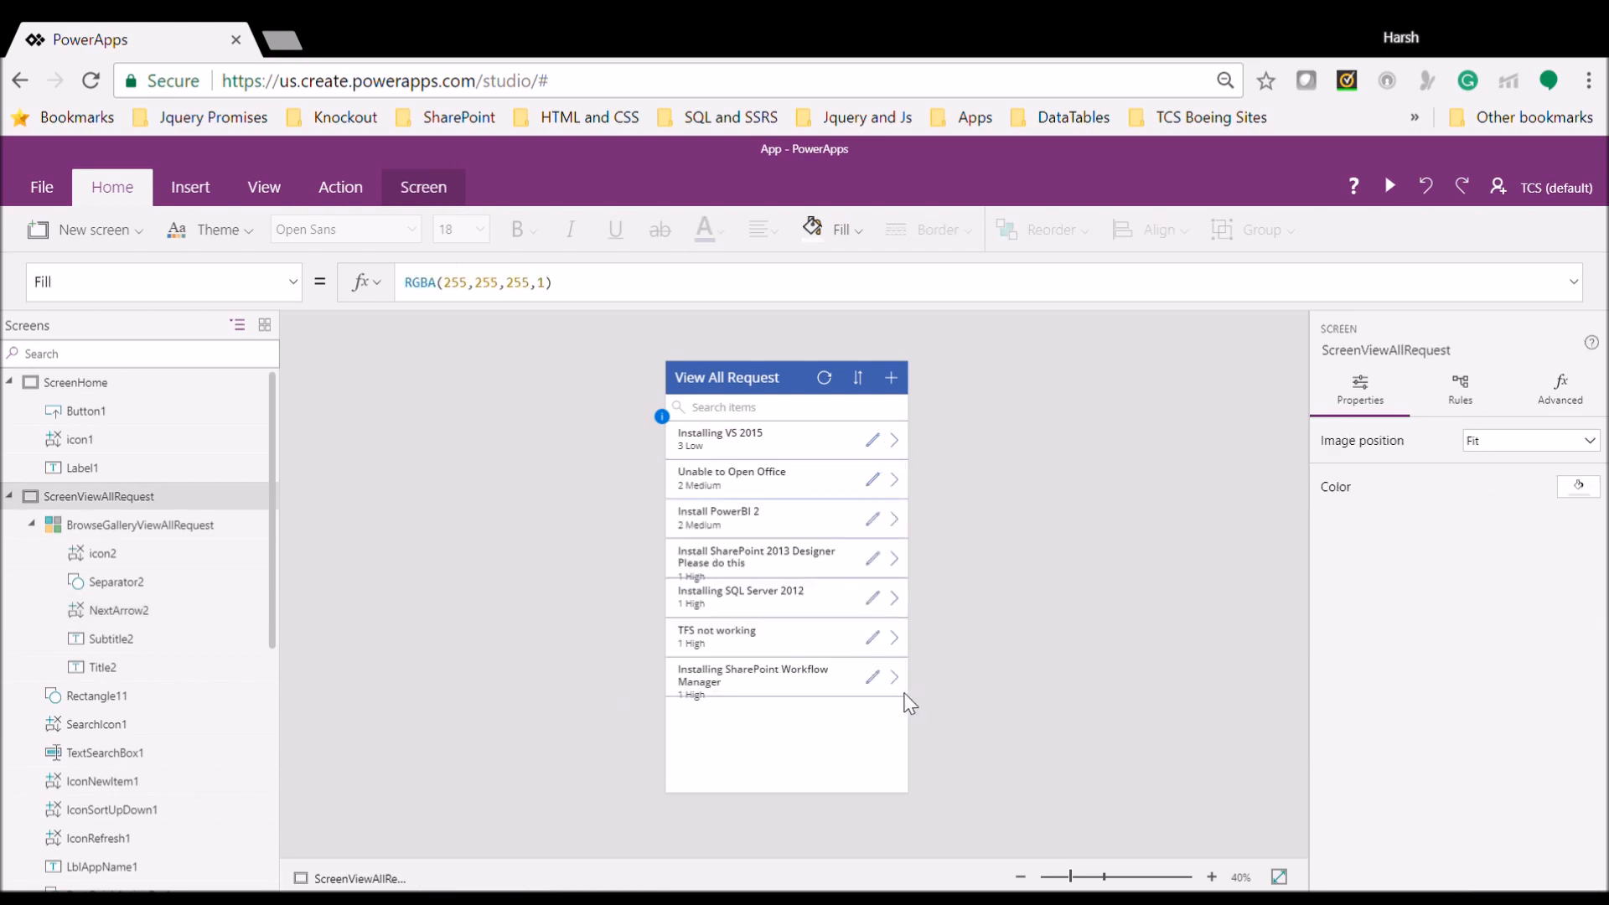
pyautogui.click(76, 523)
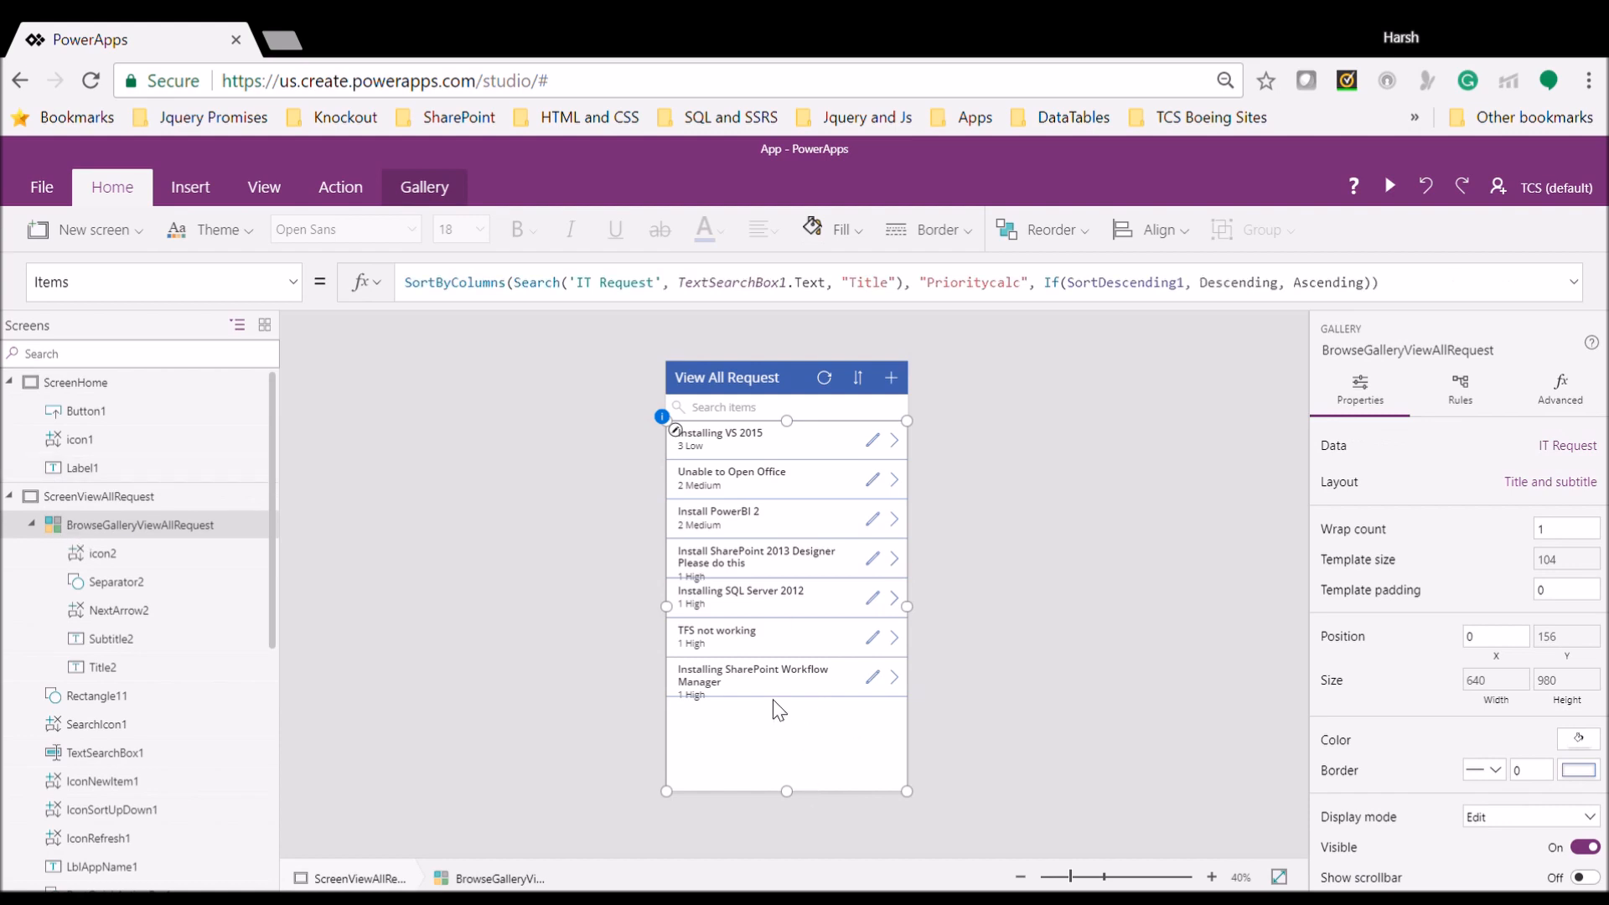
pyautogui.click(681, 445)
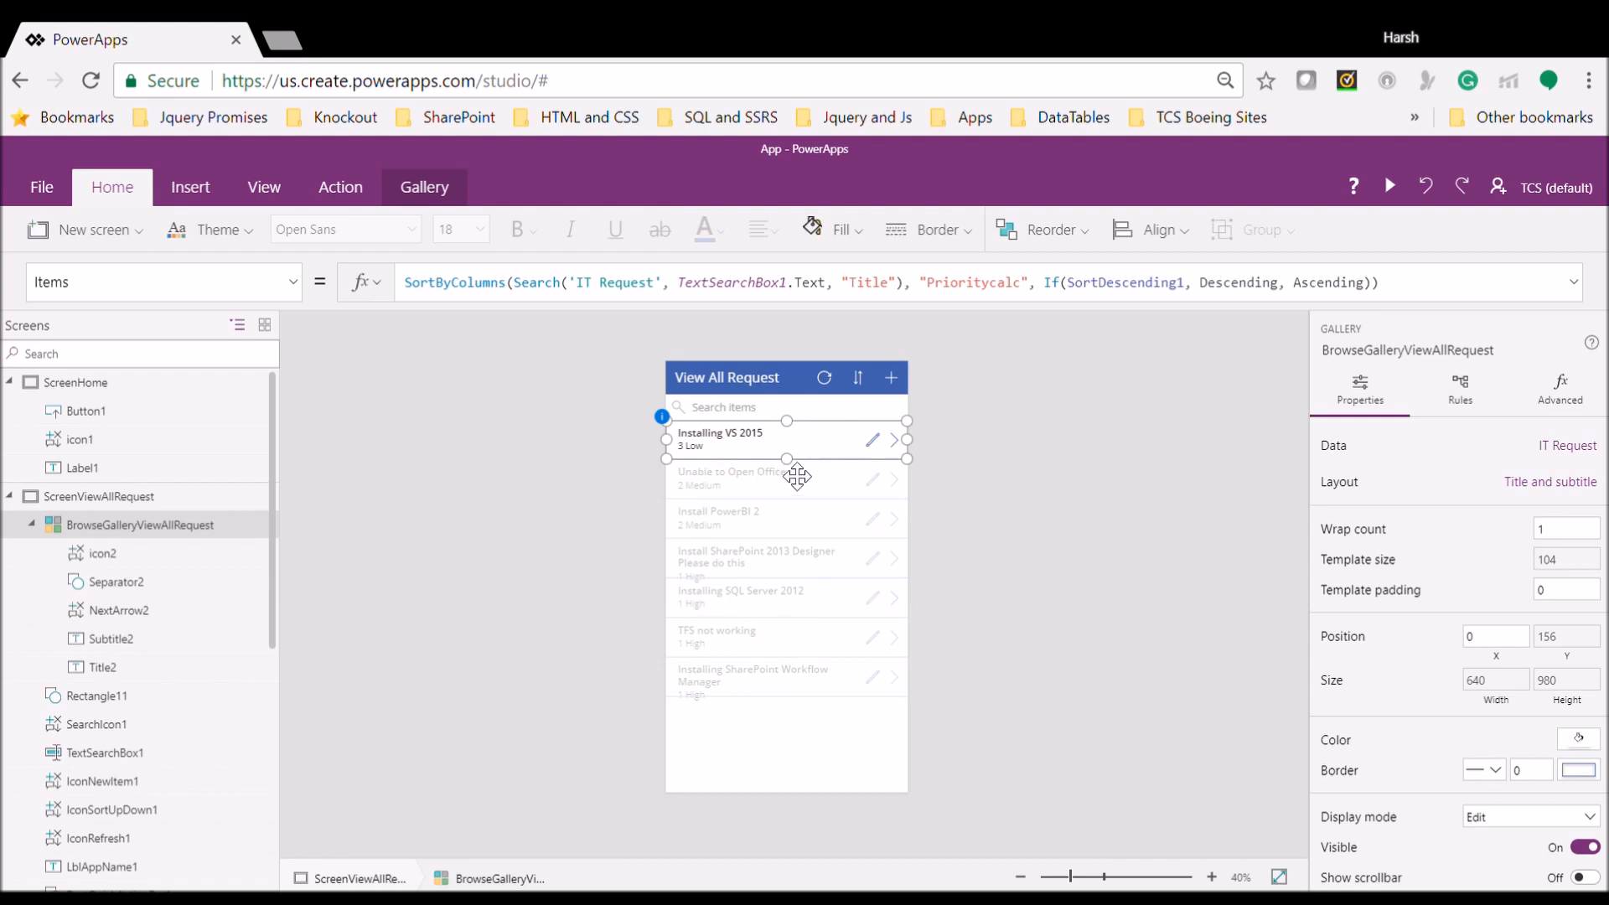
pyautogui.moveTo(788, 461); pyautogui.dragTo(792, 488)
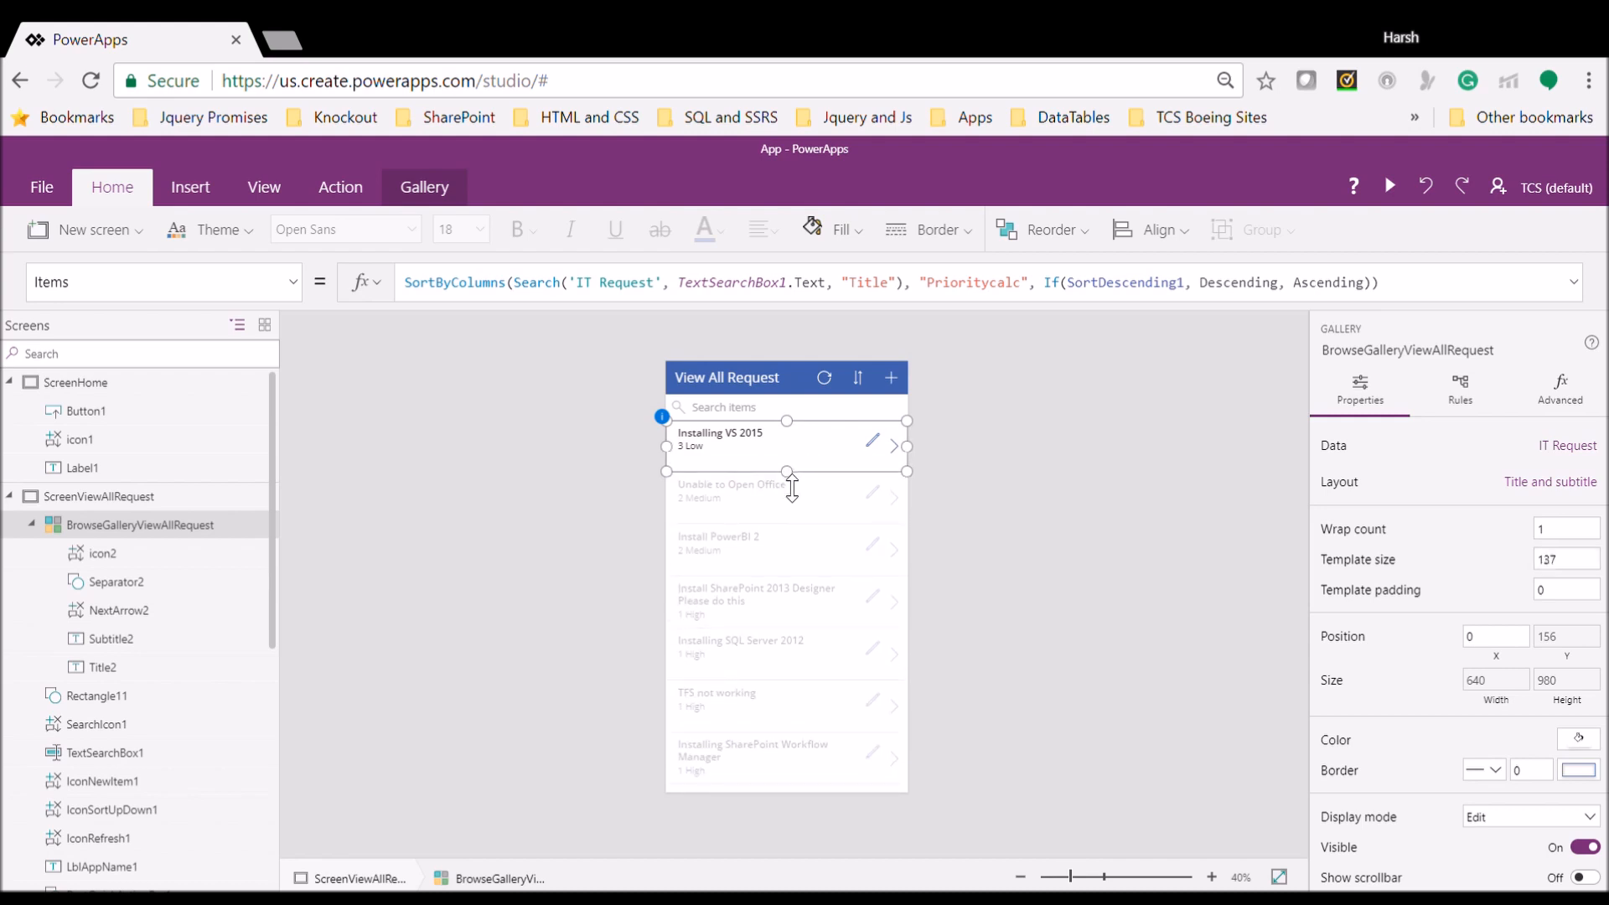
pyautogui.click(1113, 461)
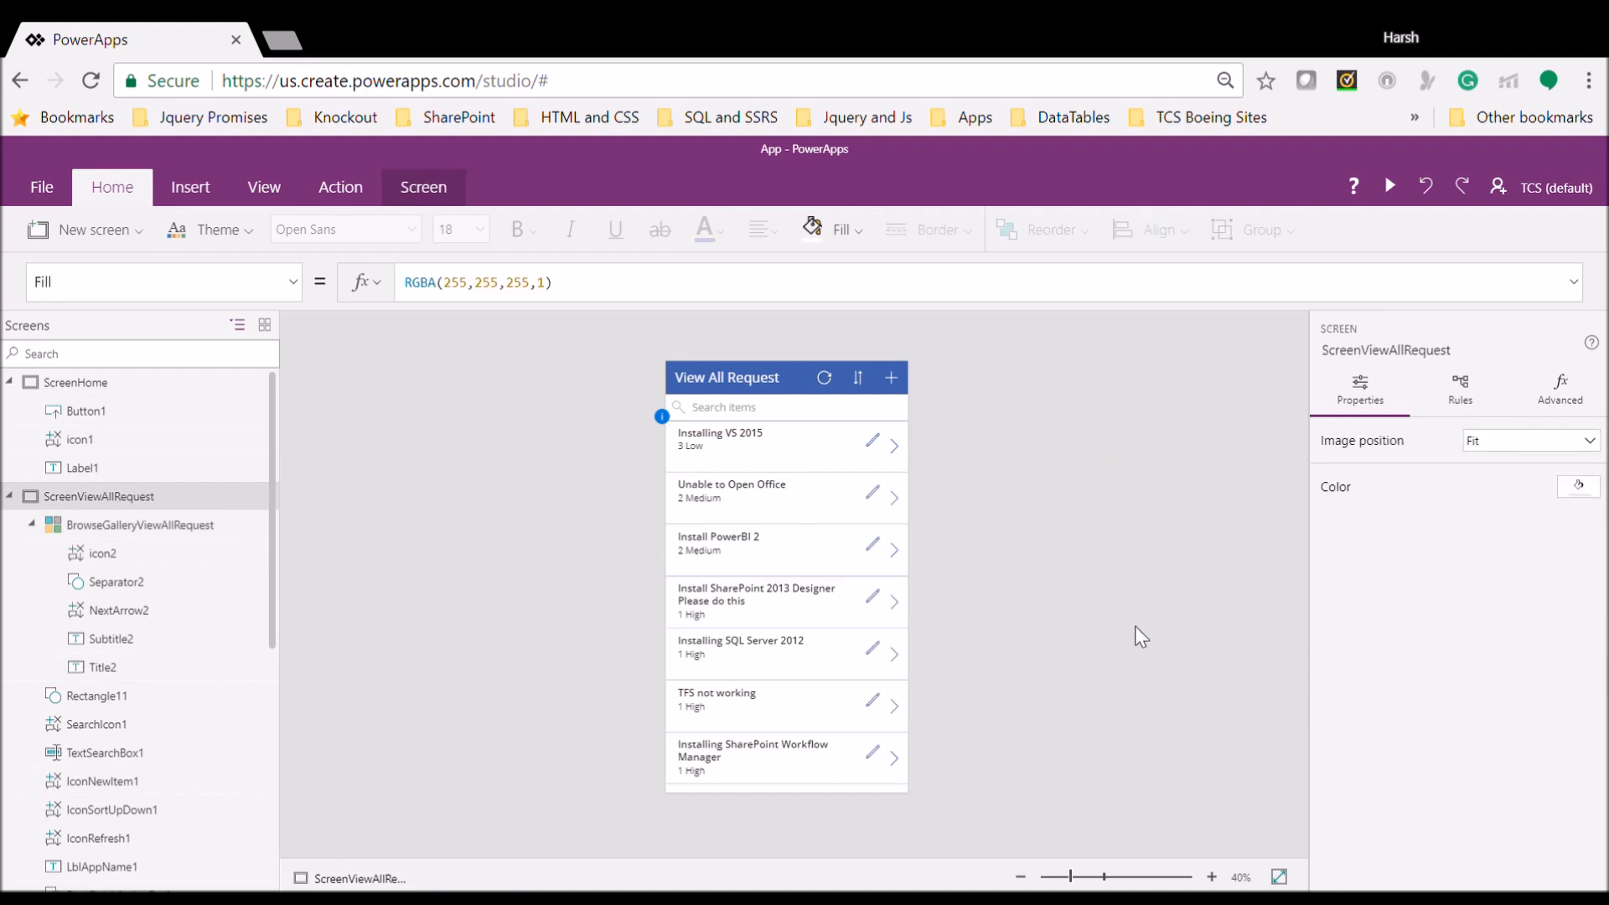
pyautogui.click(895, 446)
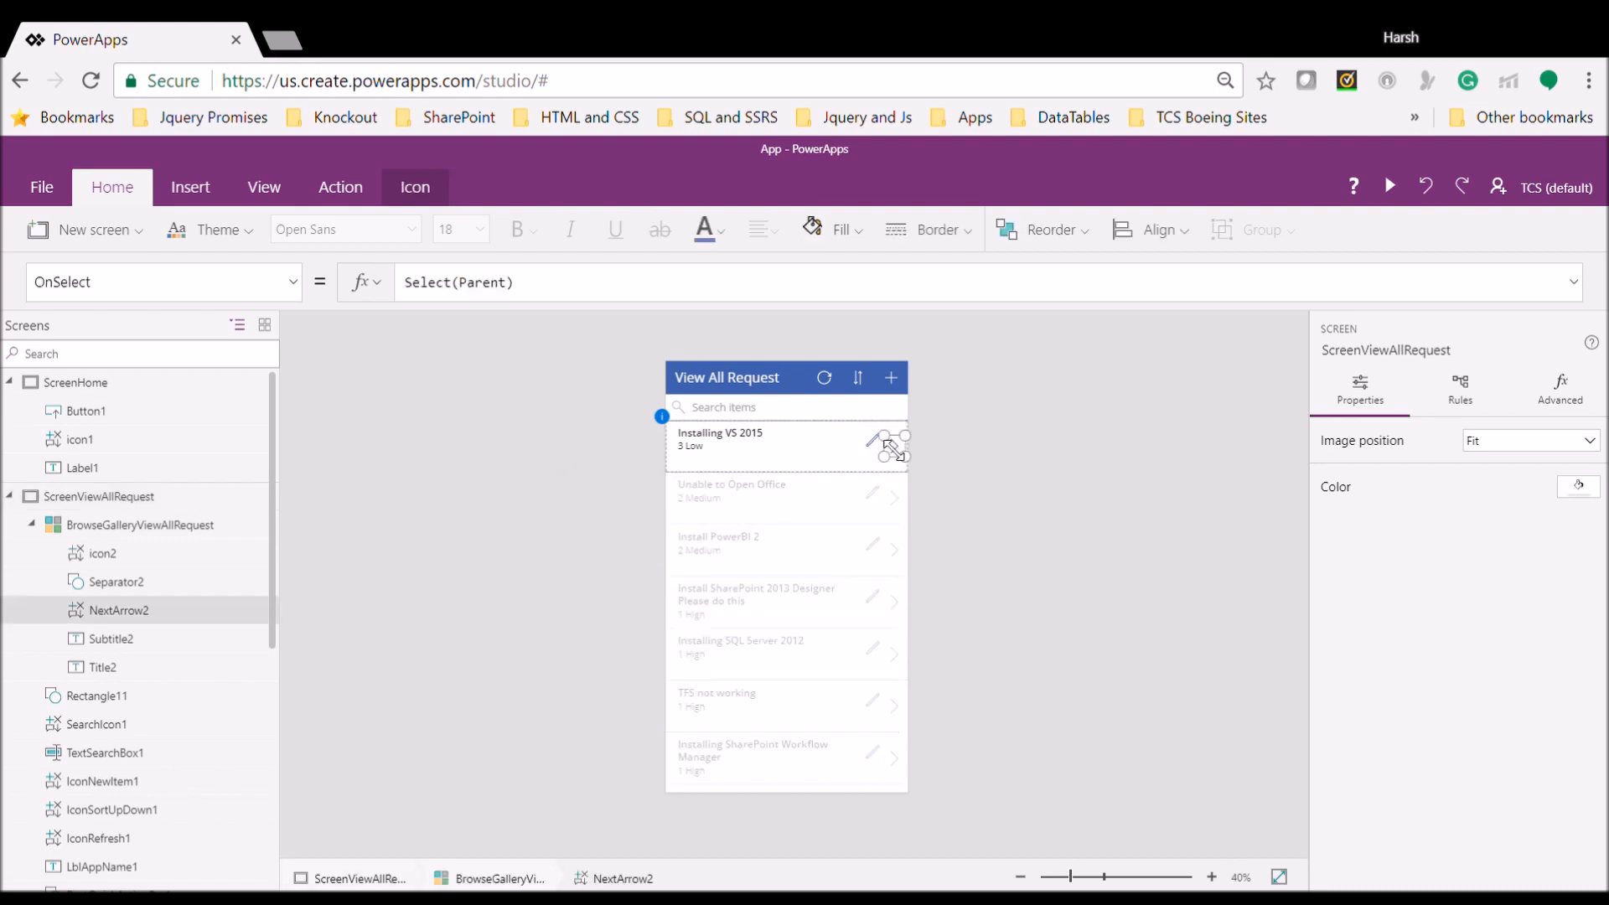
pyautogui.click(988, 512)
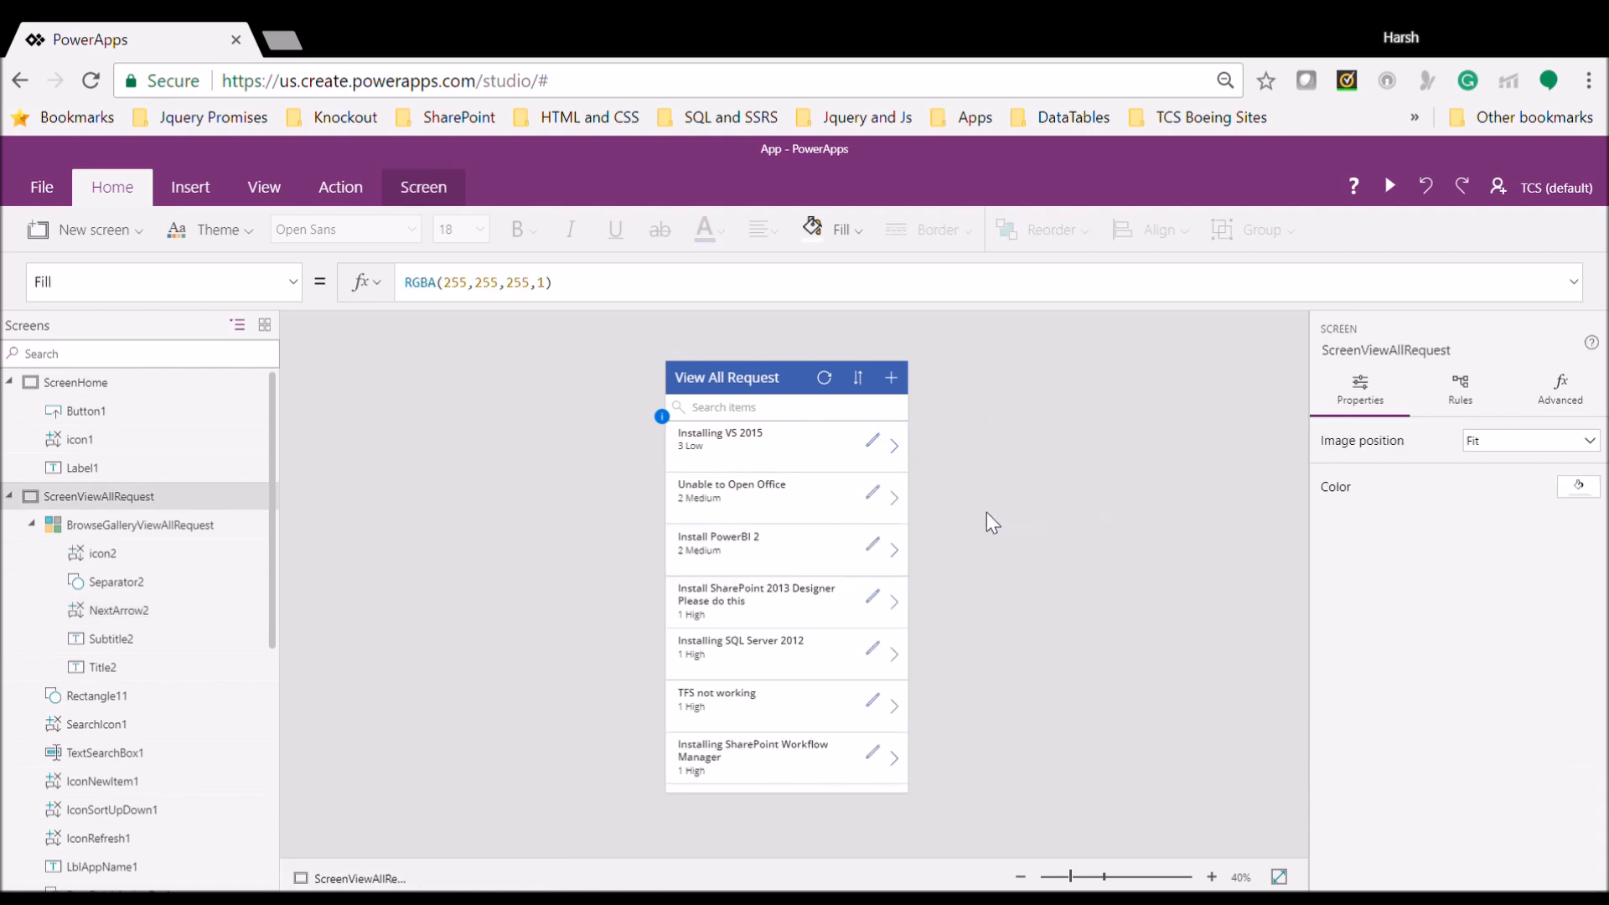
# Set the pencil icon's OnSelect formula to Navigate(ScreenEditRequest,ScreenTransition.Fade,{})
pyautogui.click(903, 528)
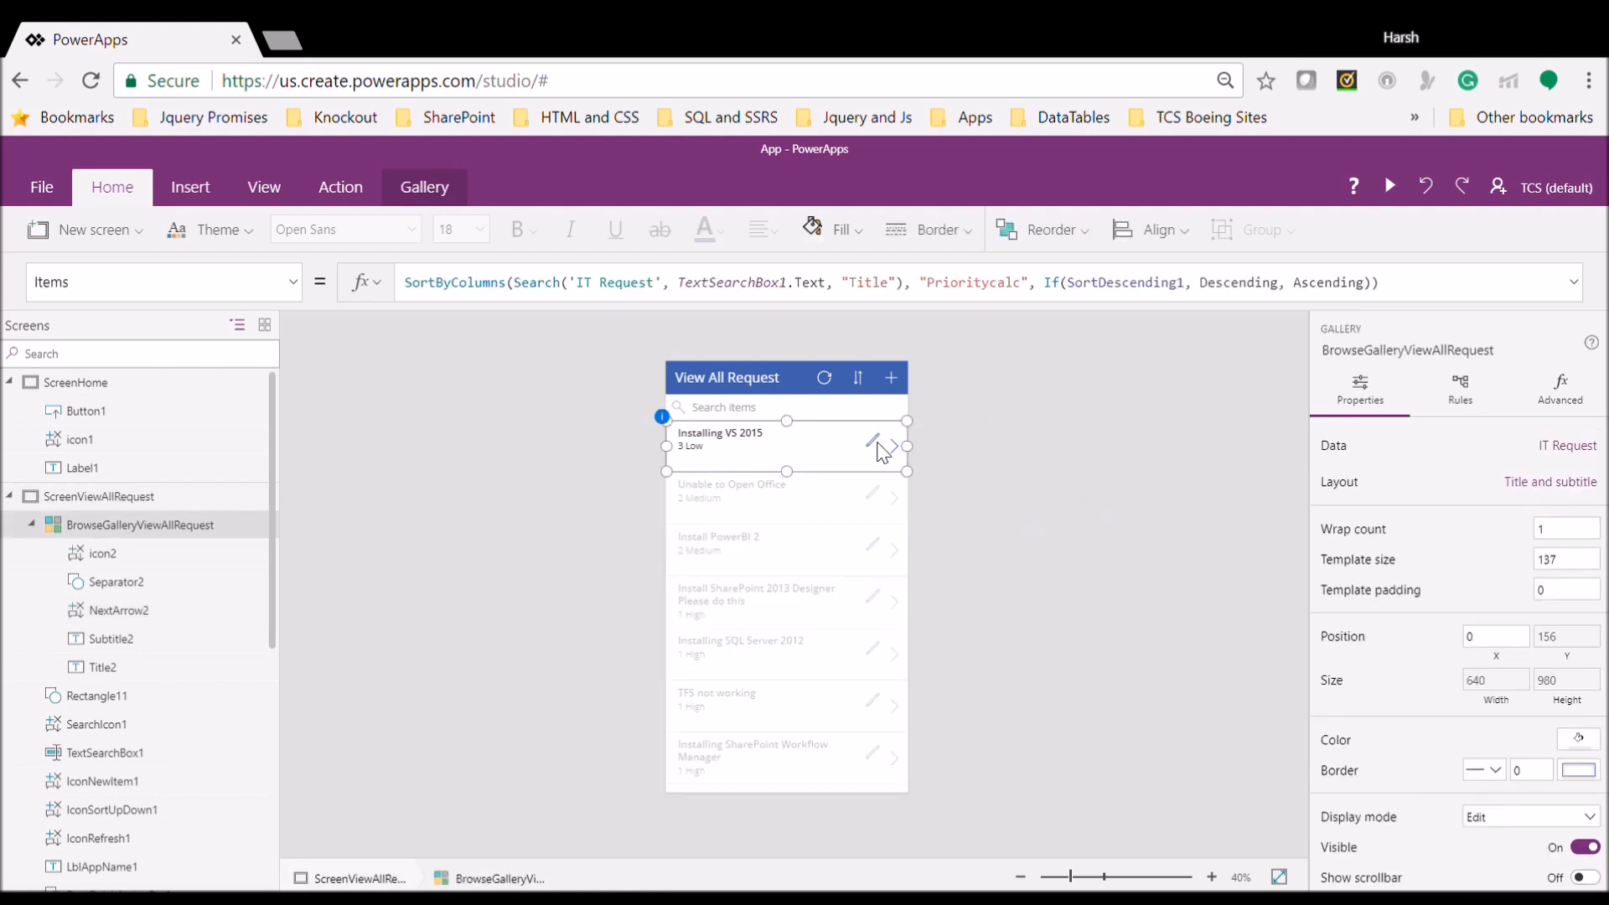
pyautogui.click(876, 446)
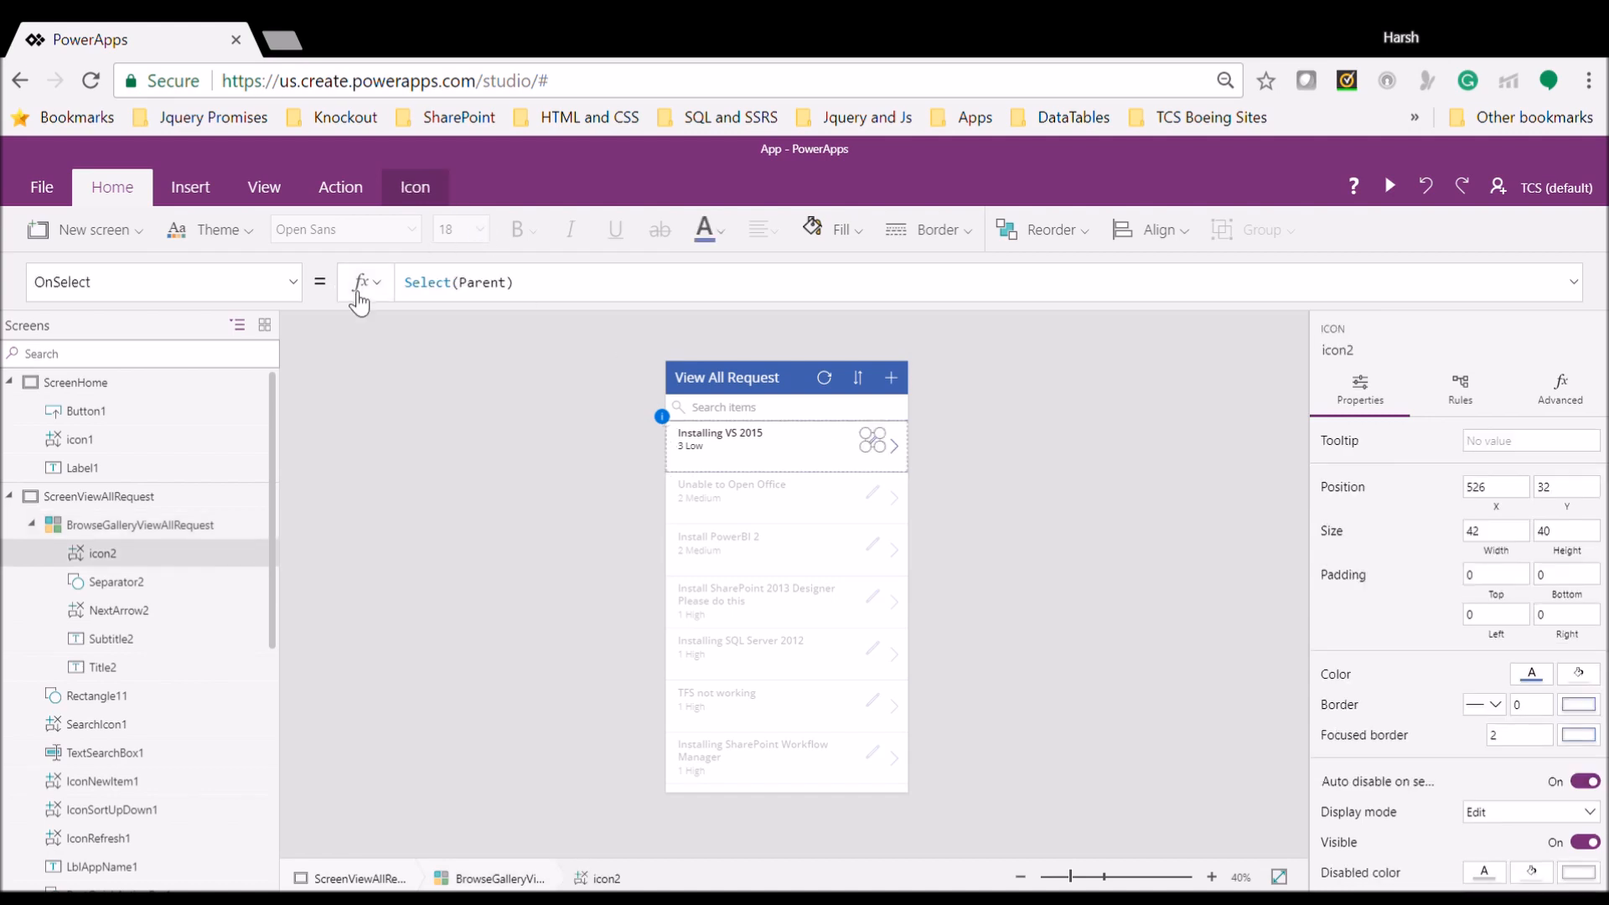
pyautogui.tripleClick(457, 284)
pyautogui.write('Nav')
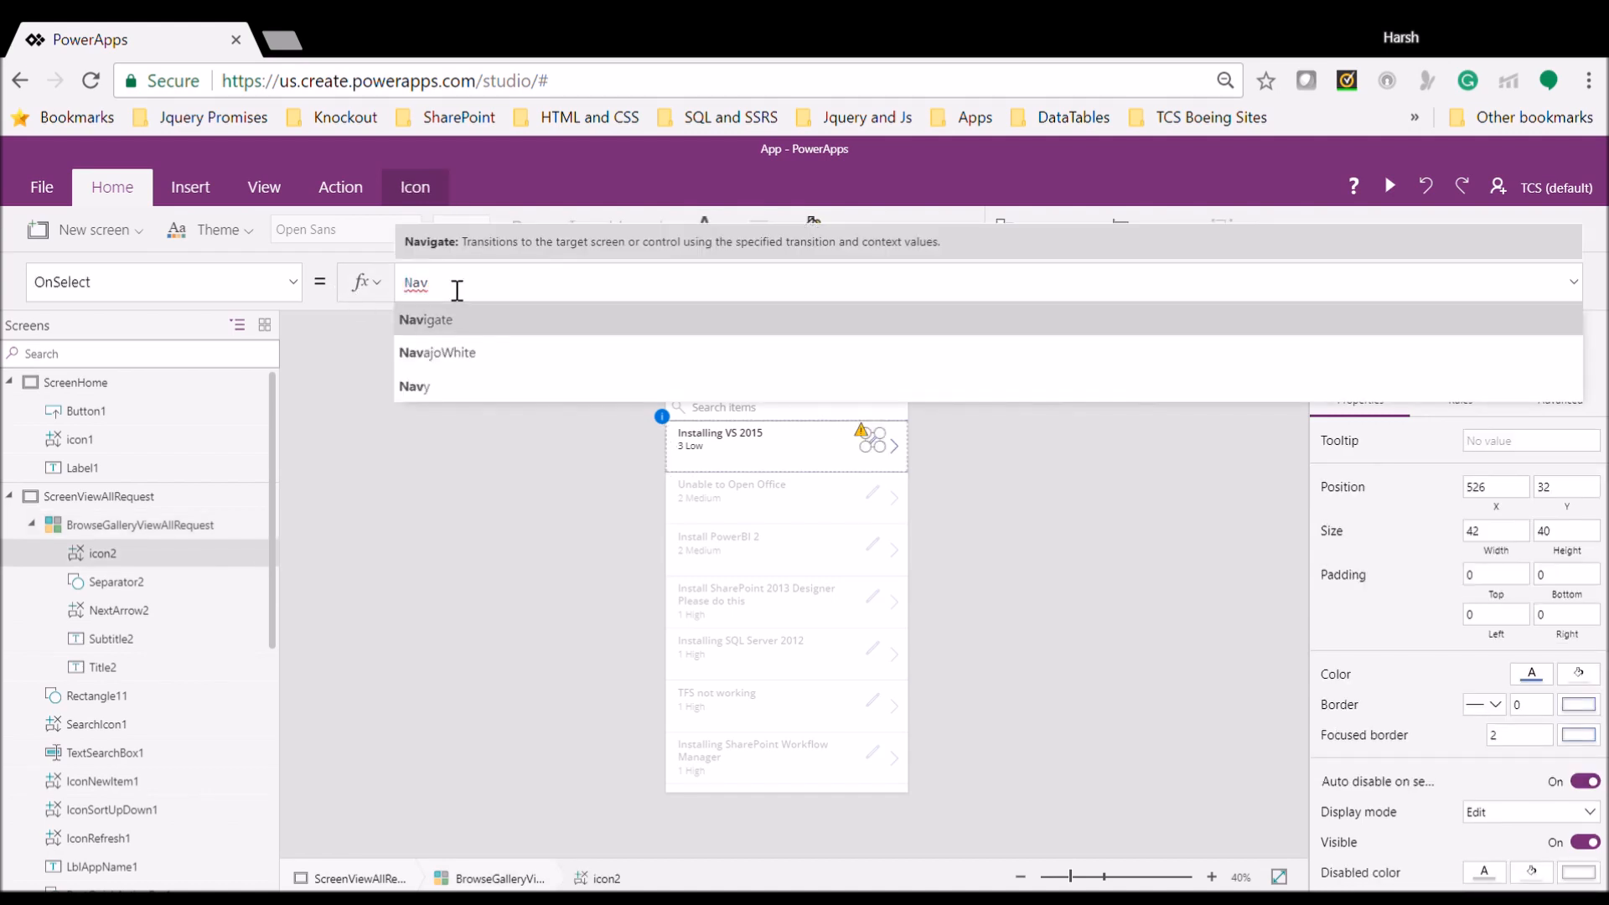
pyautogui.press('Tab')
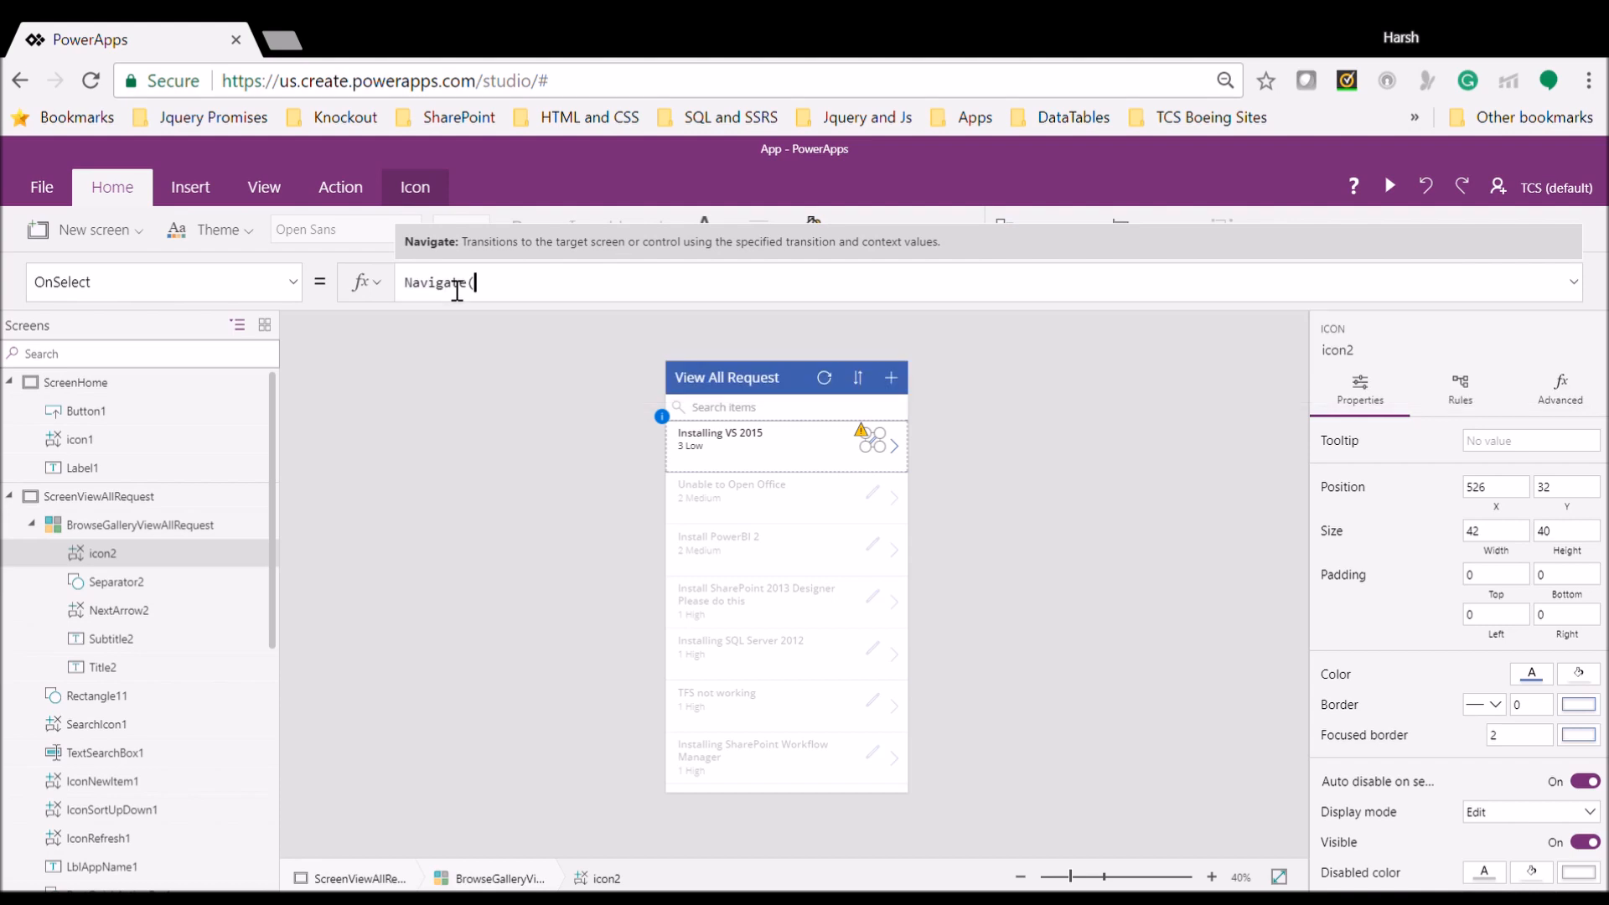
pyautogui.press('Down')
pyautogui.press('Down')
pyautogui.press('Up')
pyautogui.press('Tab')
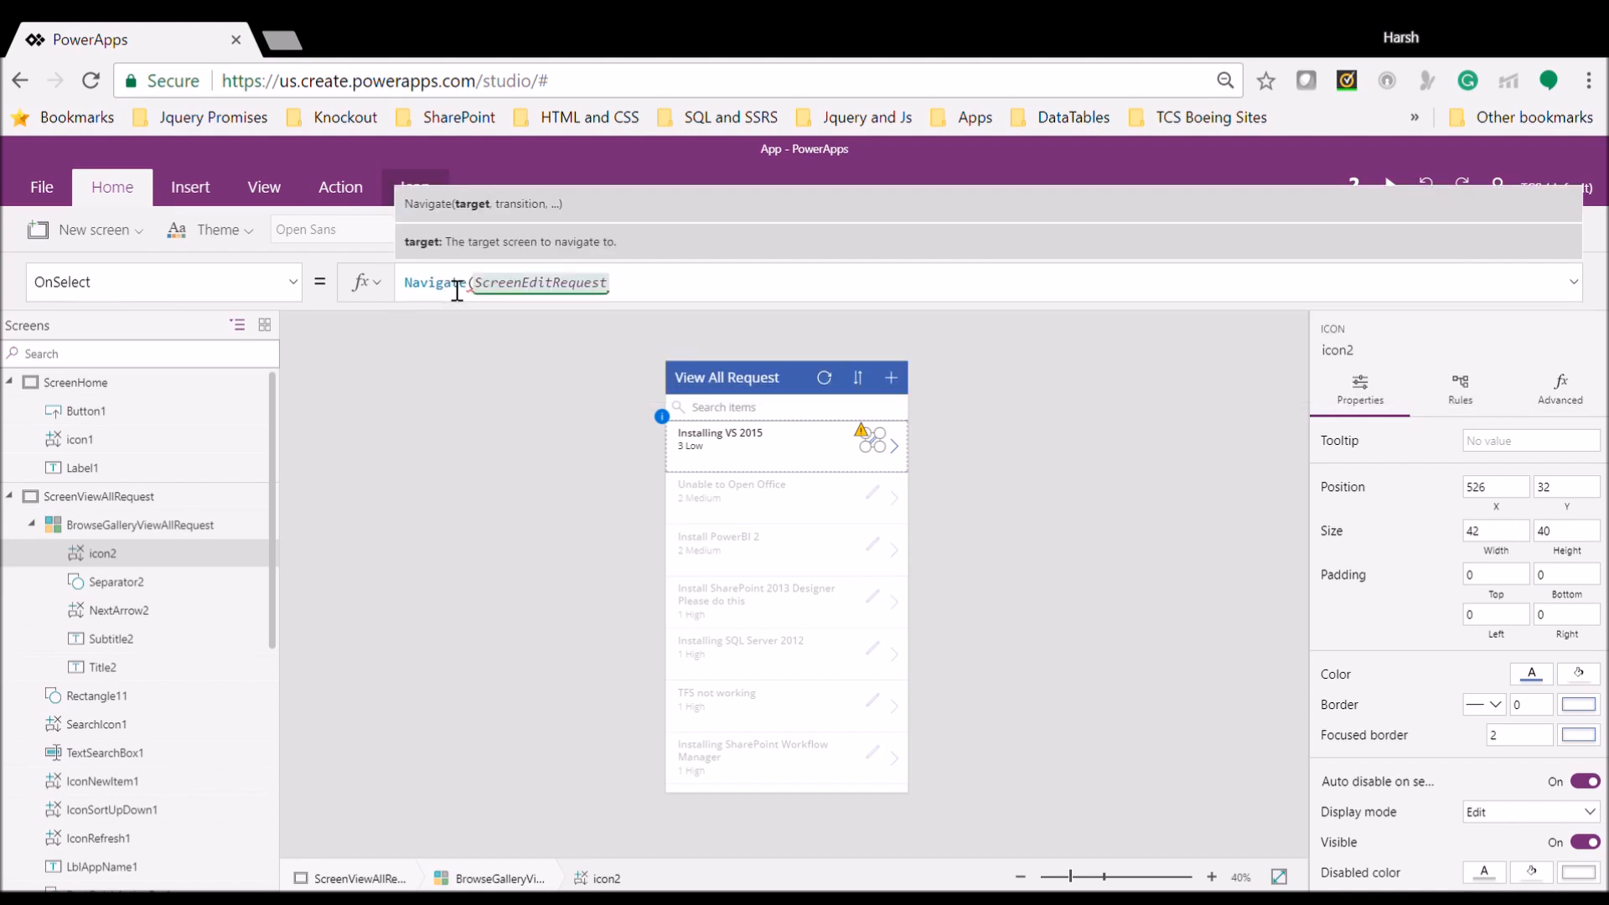
pyautogui.write(',')
pyautogui.press('Down')
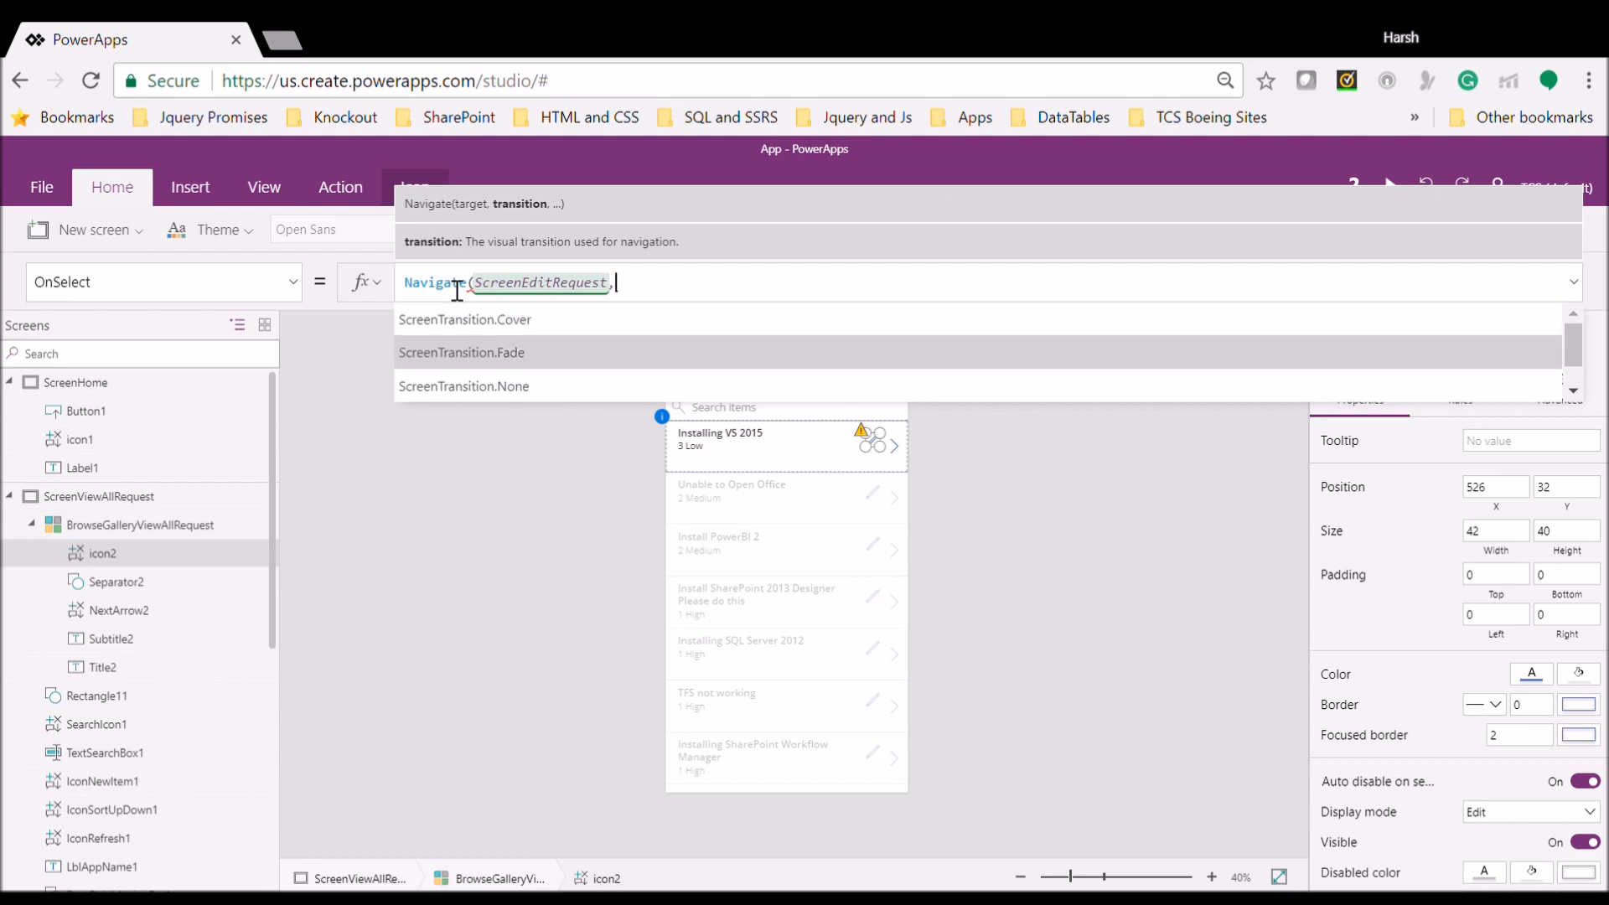
pyautogui.press('Tab')
pyautogui.write(',{}')
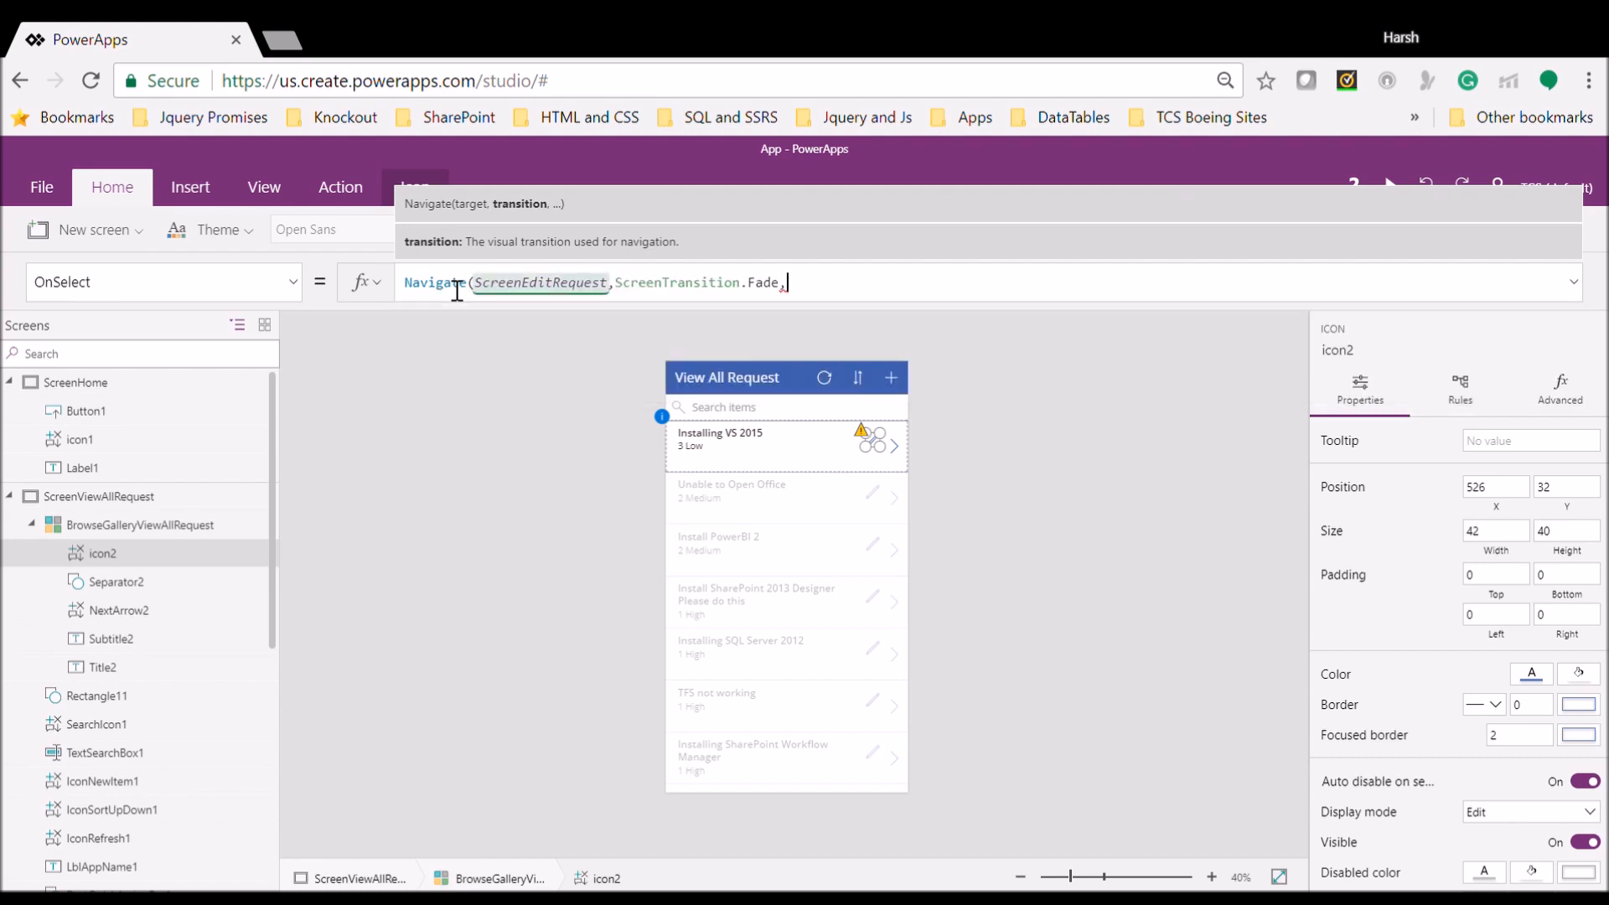
pyautogui.write(')')
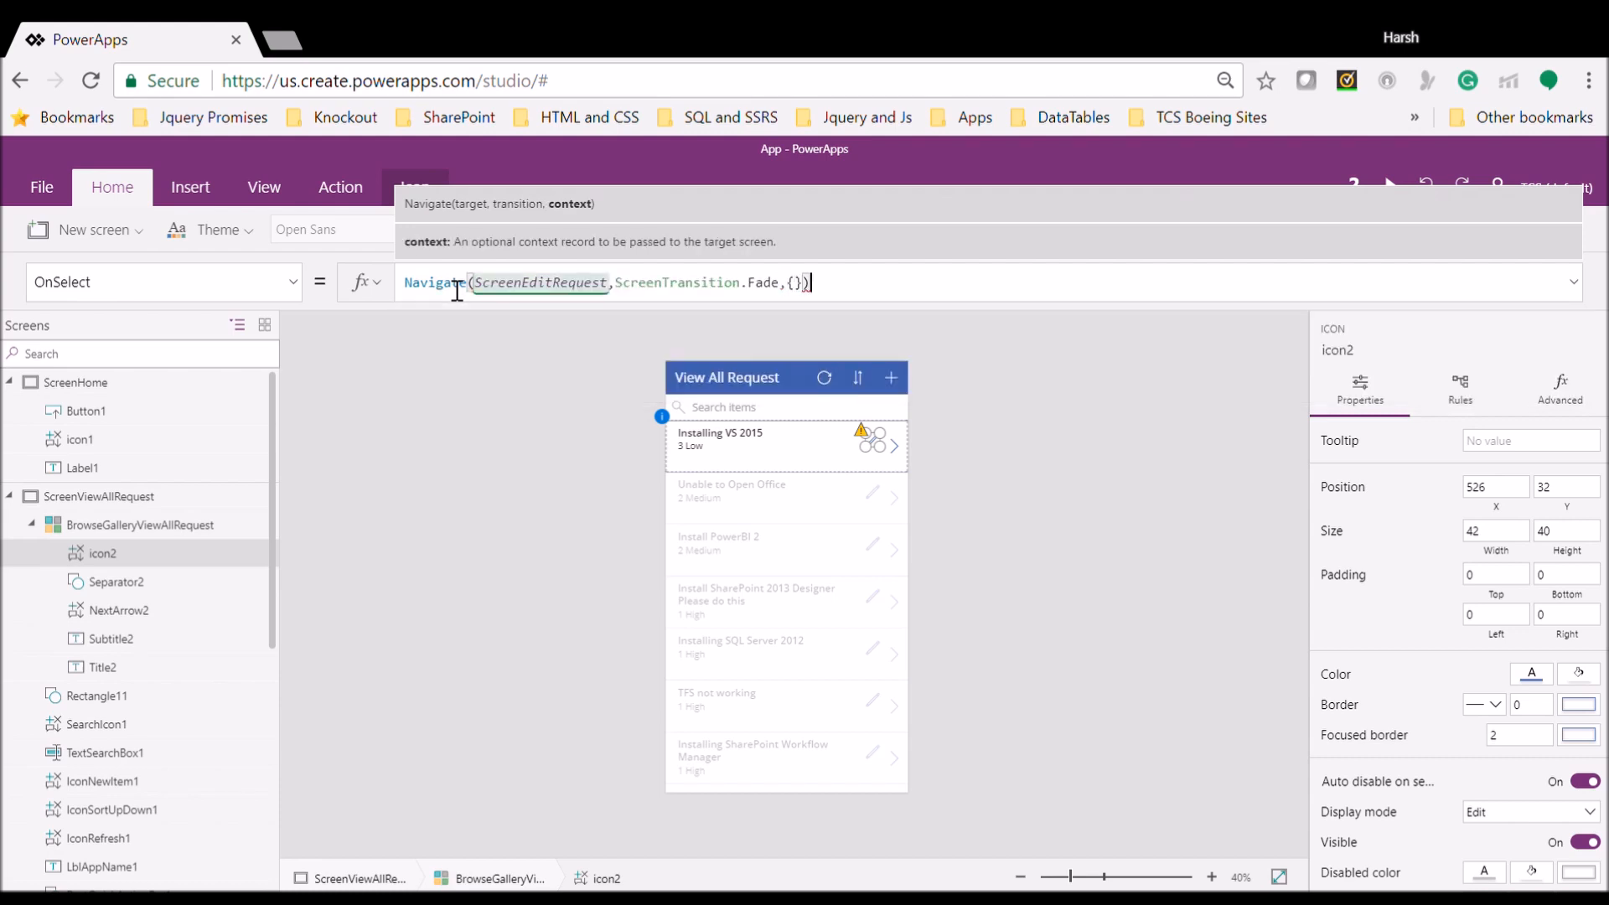
# Pass the request ID as context variable x in the pencil icon's Navigate formula, using {x:ID}
pyautogui.press('Left')
pyautogui.press('Left')
pyautogui.write('x=ID')
pyautogui.press('BackSpace')
pyautogui.press('BackSpace')
pyautogui.press('BackSpace')
pyautogui.write(':')
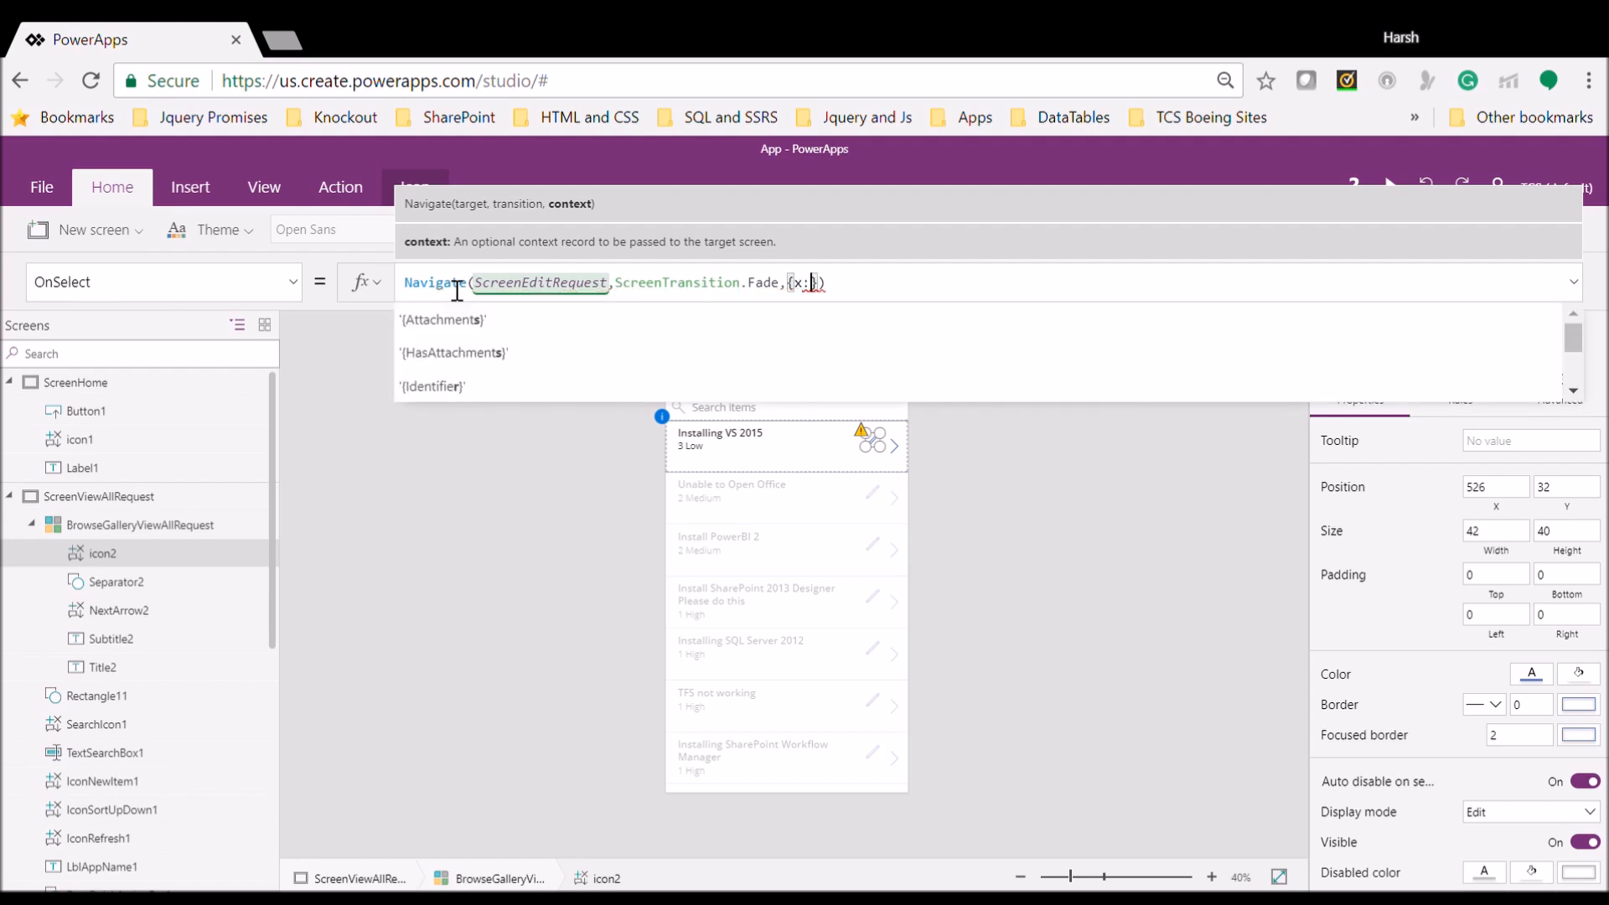
pyautogui.write('ID')
pyautogui.press('End')
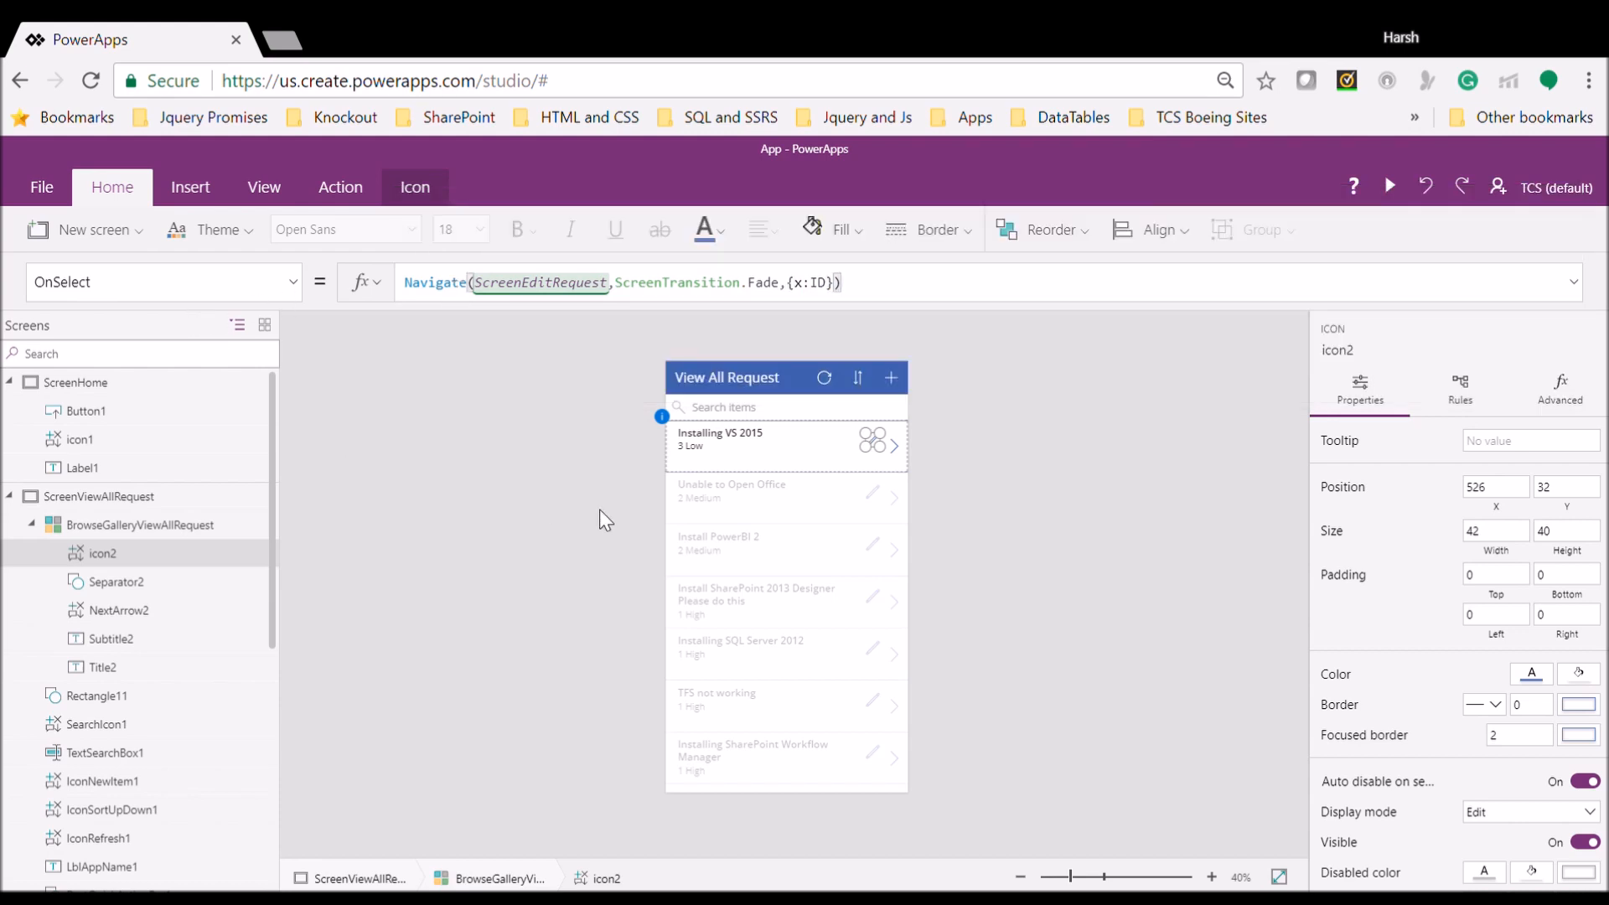
pyautogui.click(469, 510)
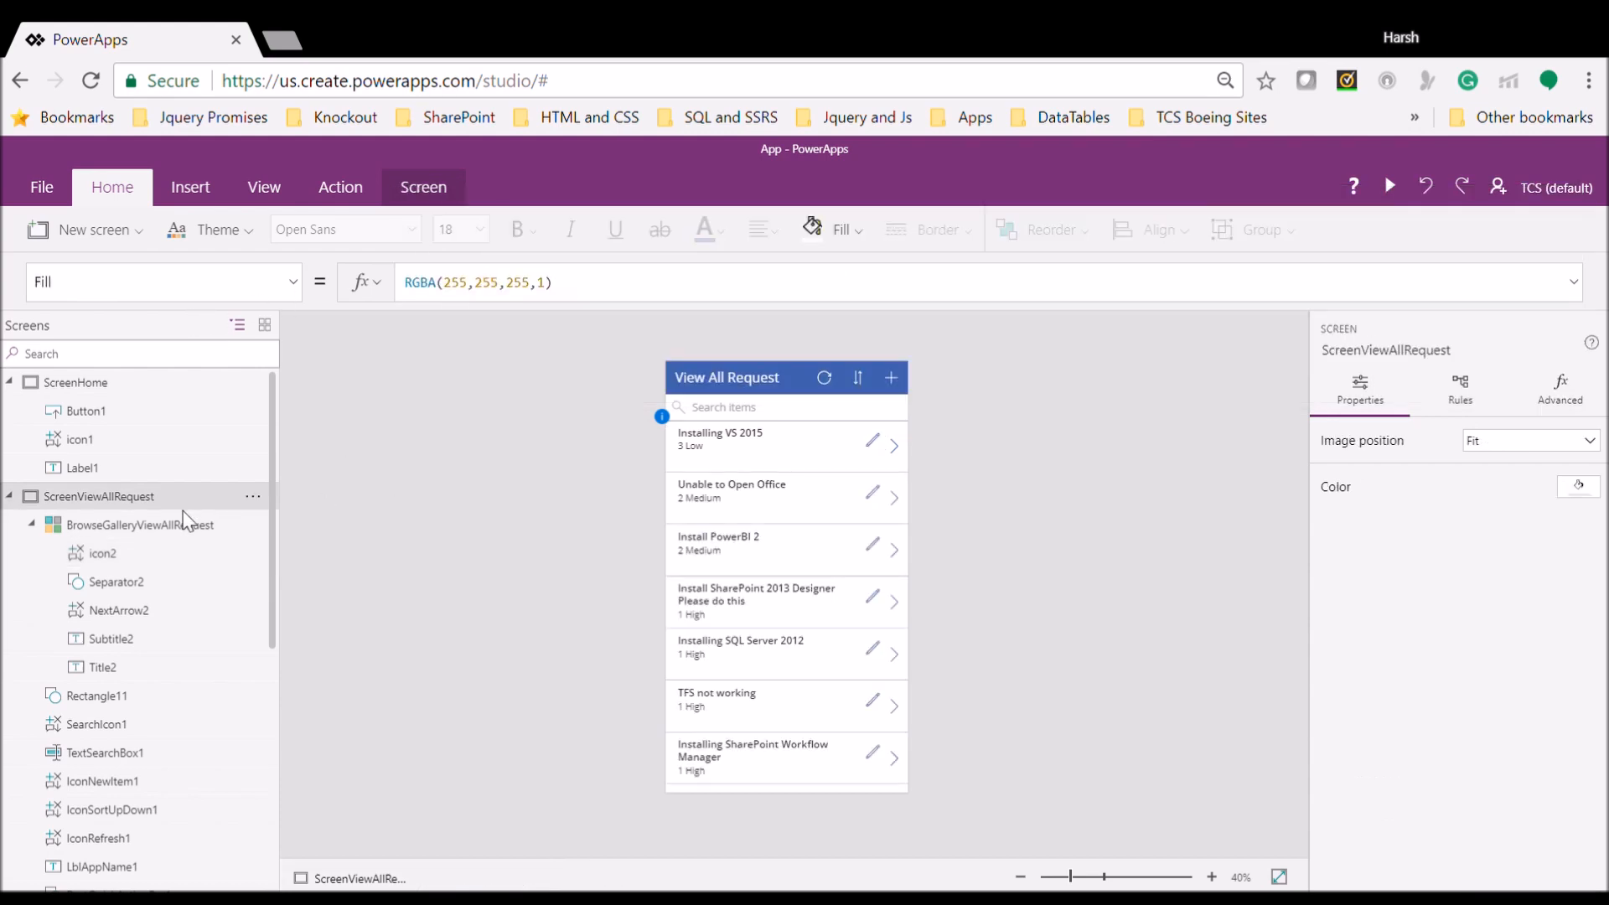
# Set the Item property of EditForm2 on ScreenEditRequest to Filter('IT Request',x=ID)
pyautogui.click(8, 495)
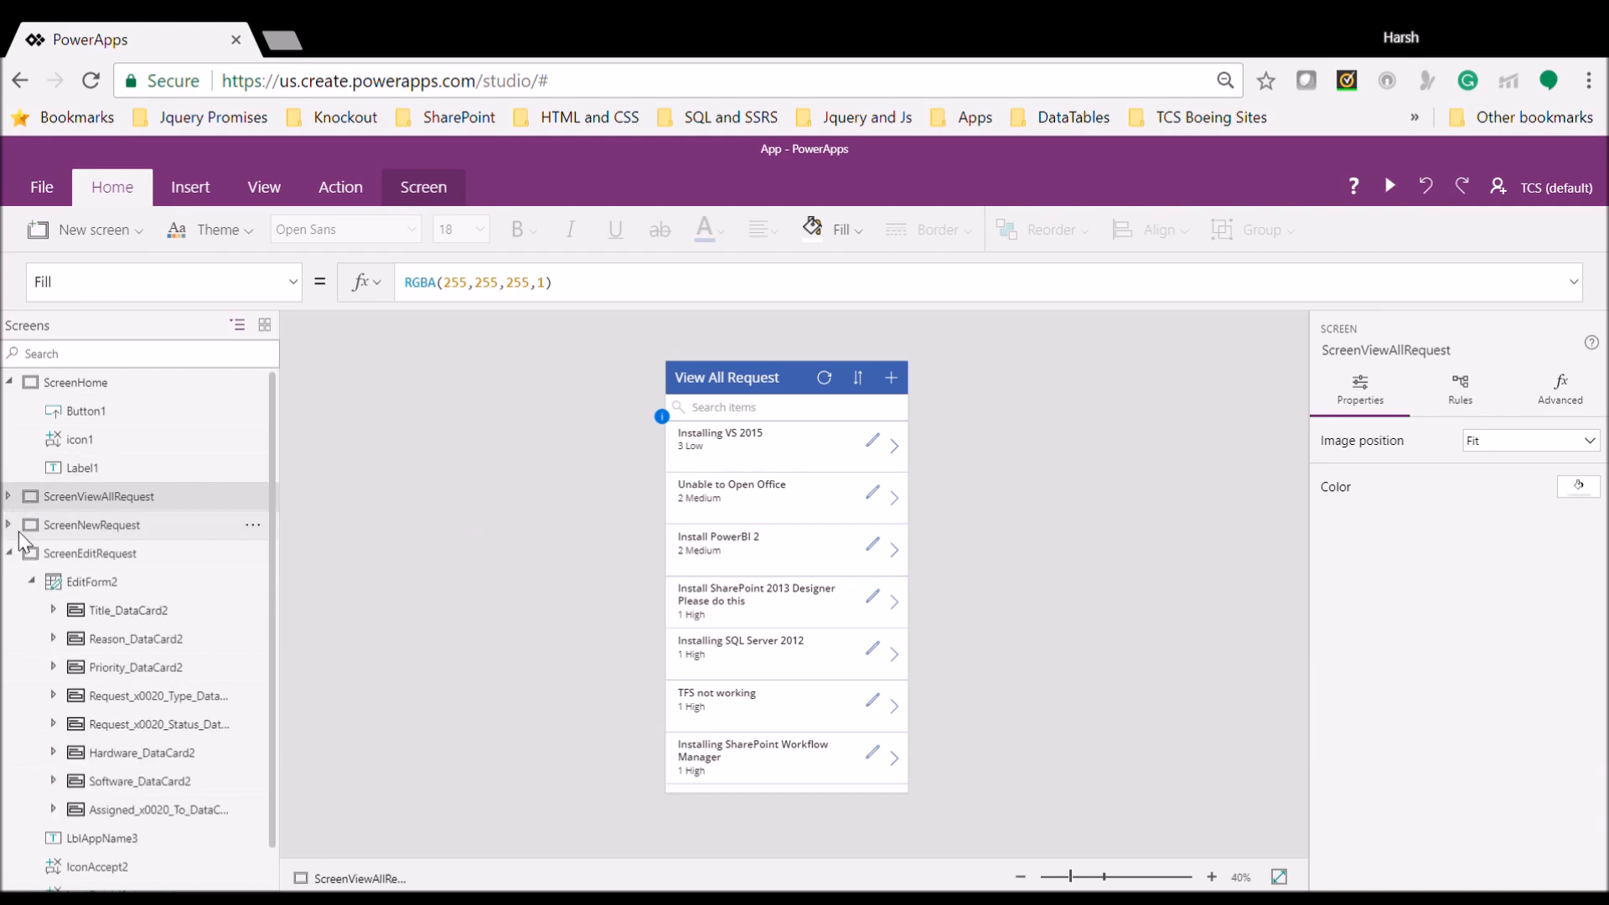
pyautogui.click(88, 587)
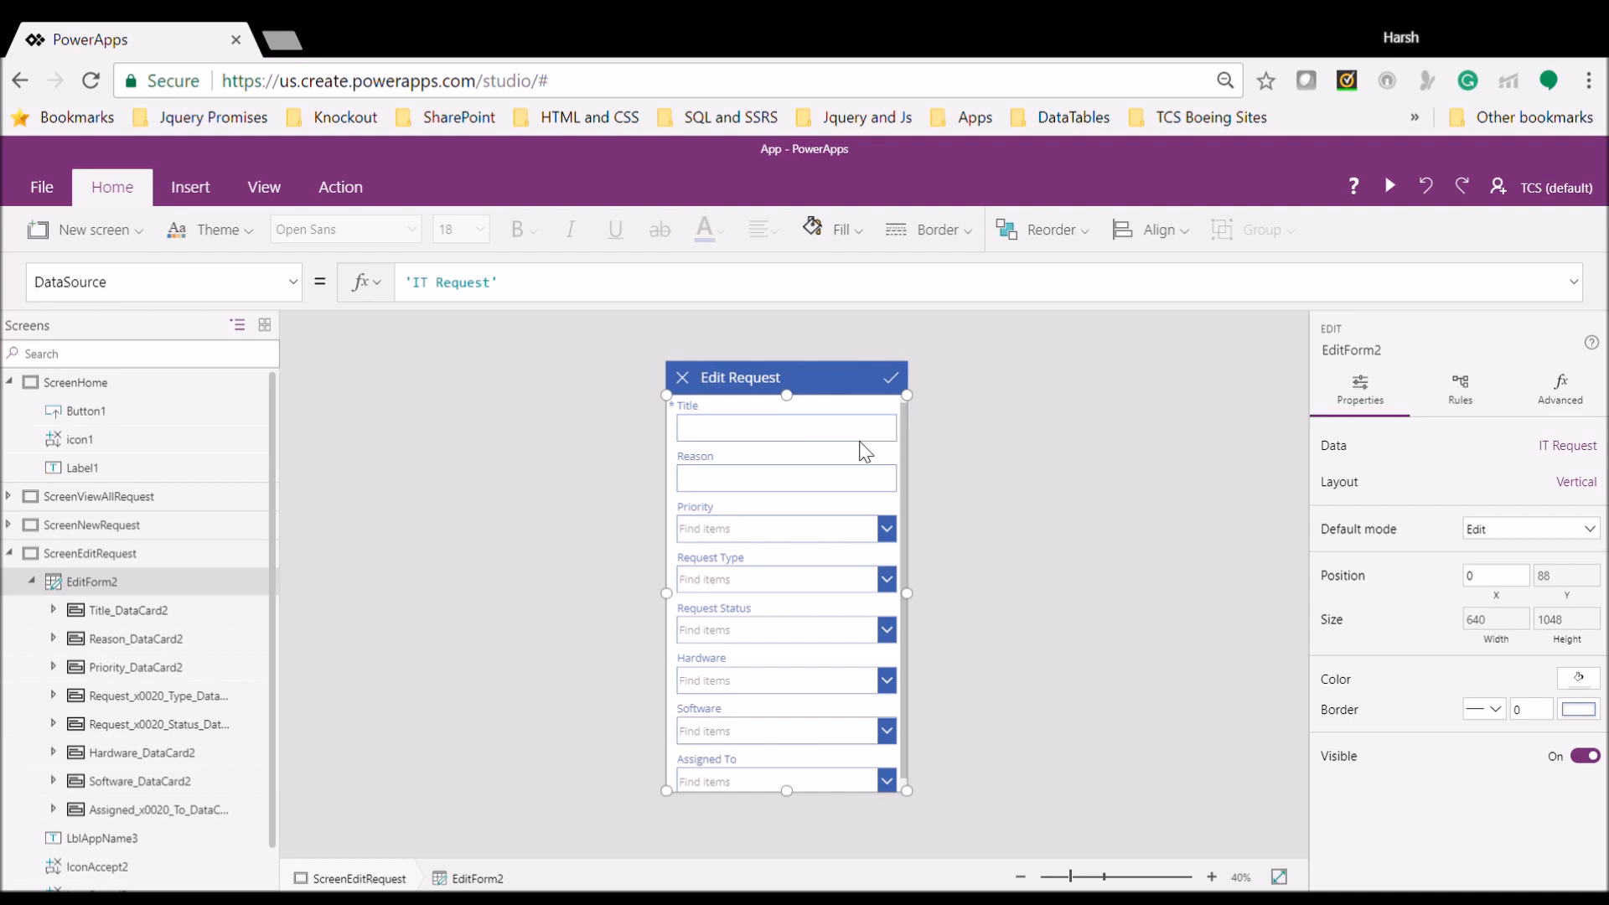
pyautogui.click(293, 293)
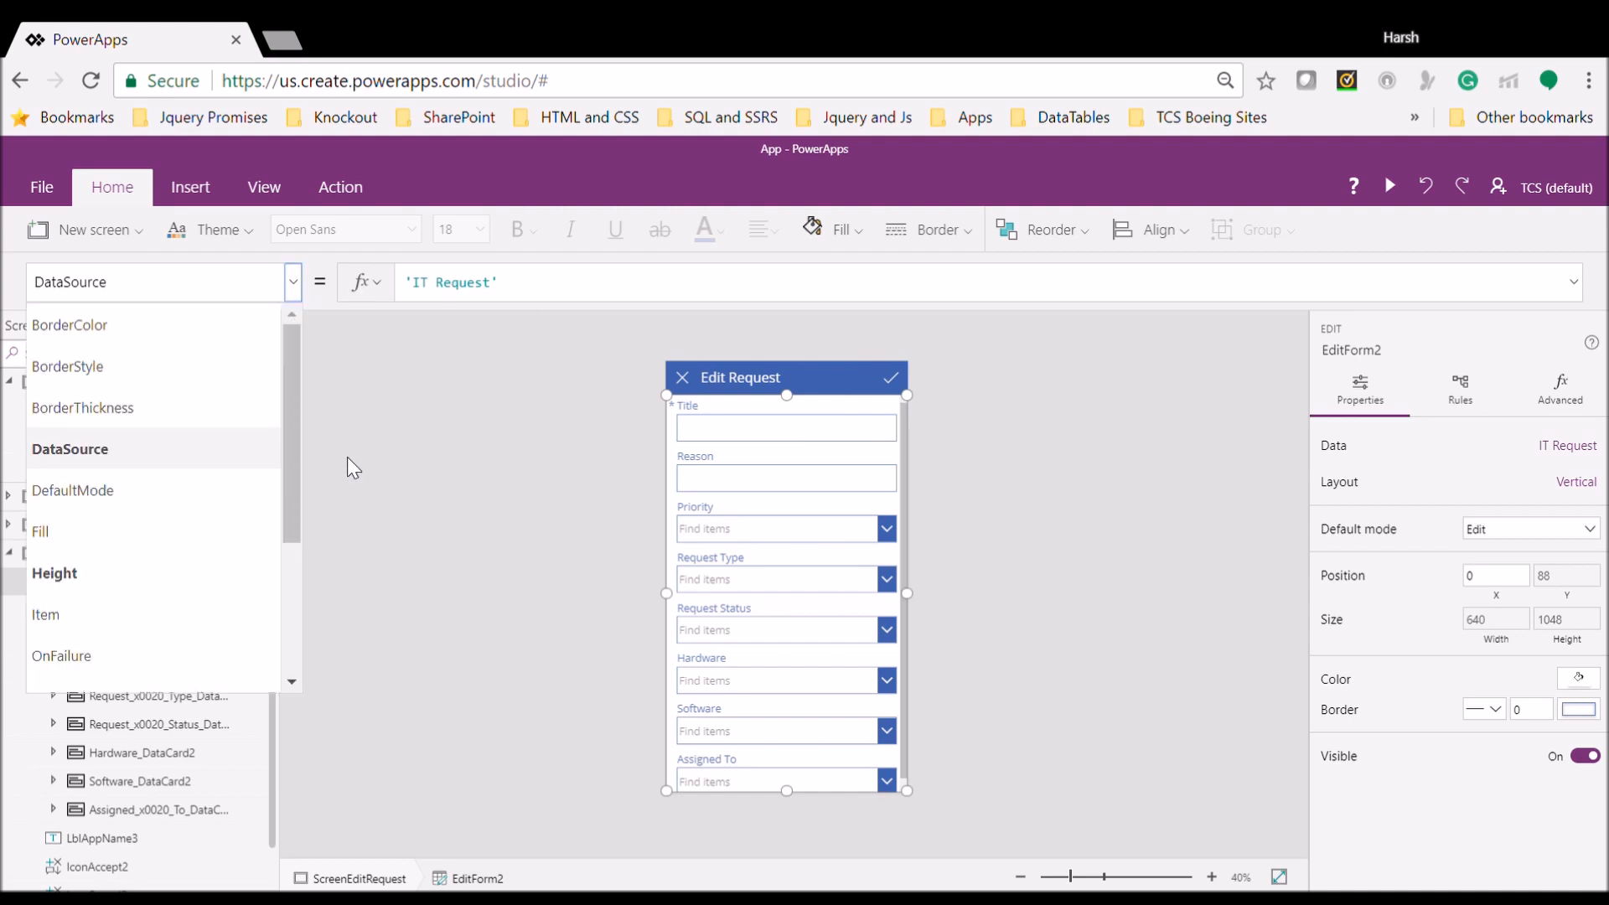
pyautogui.click(145, 610)
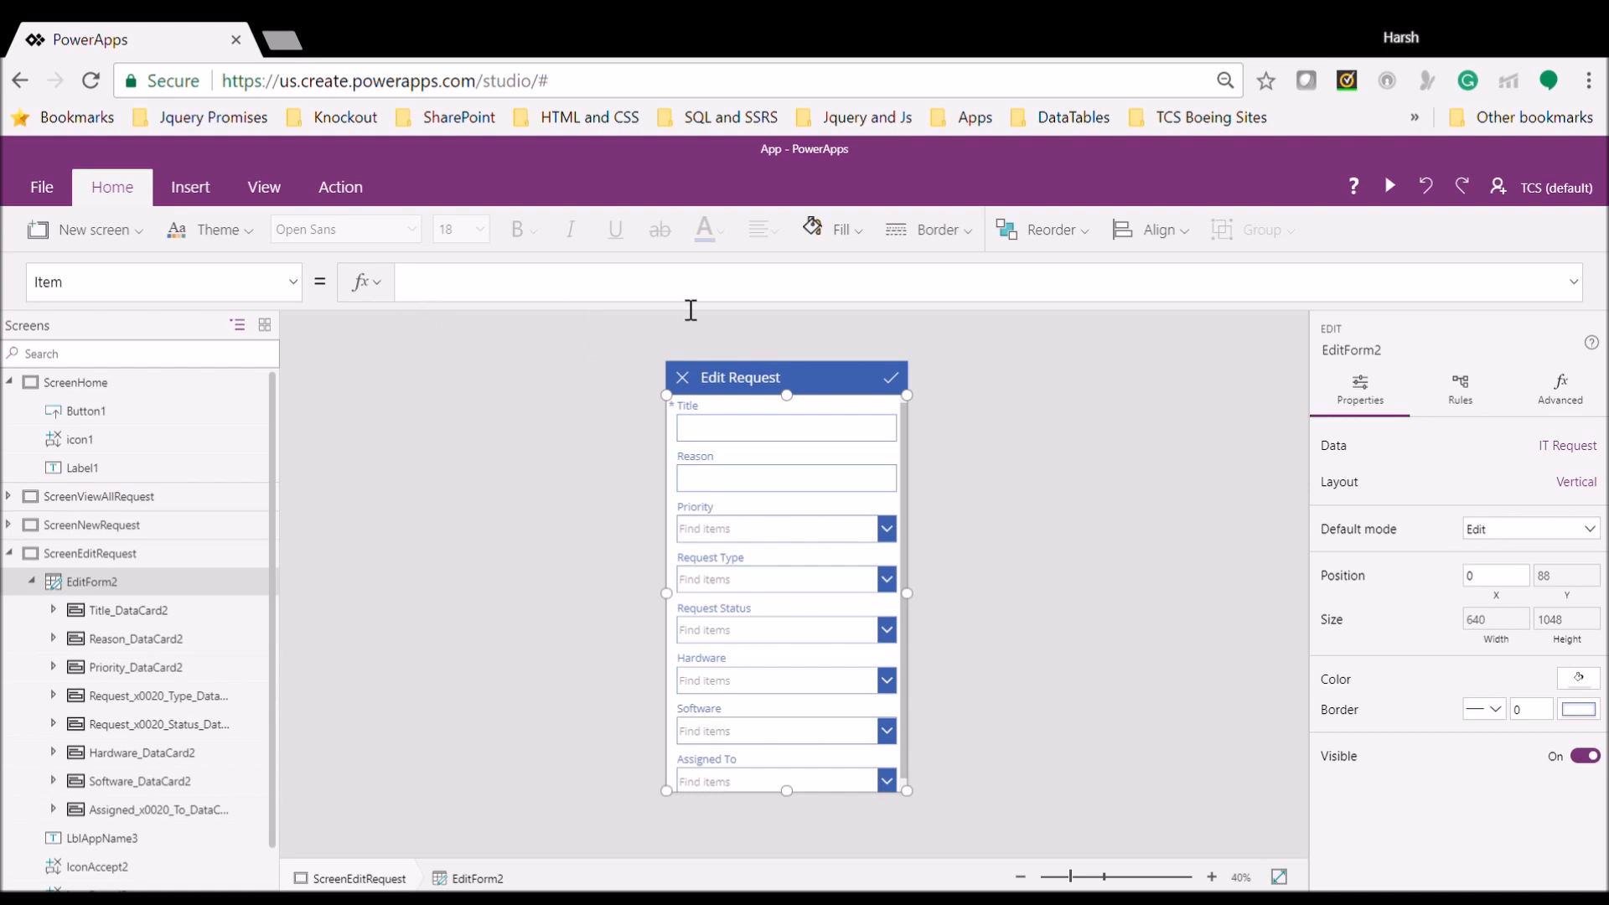
pyautogui.write('Filter')
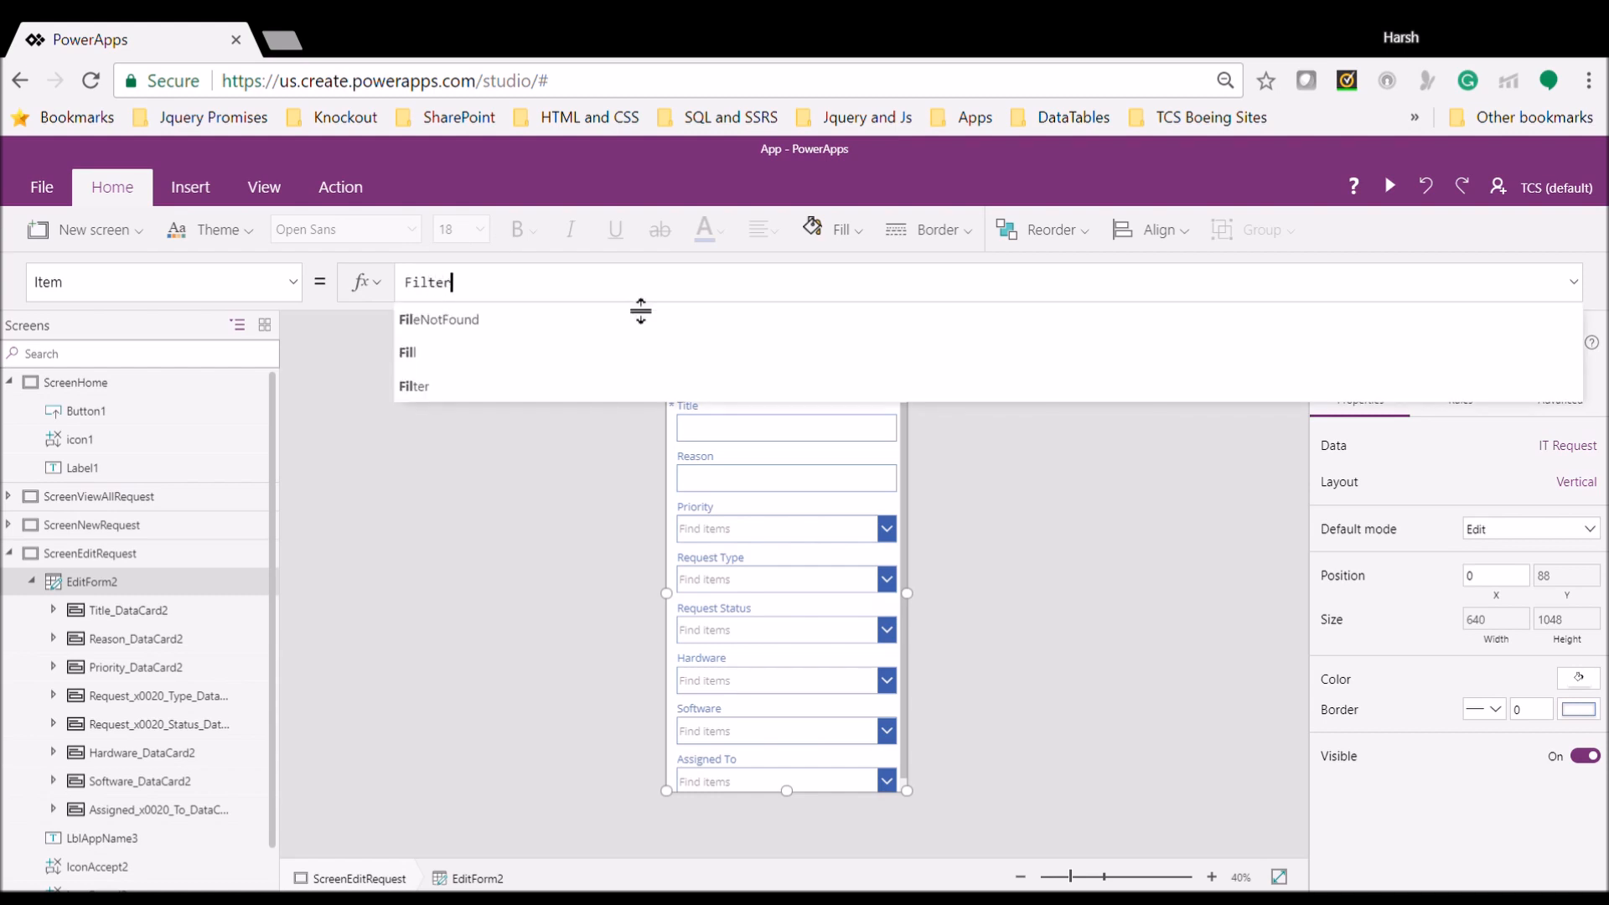
pyautogui.write('(')
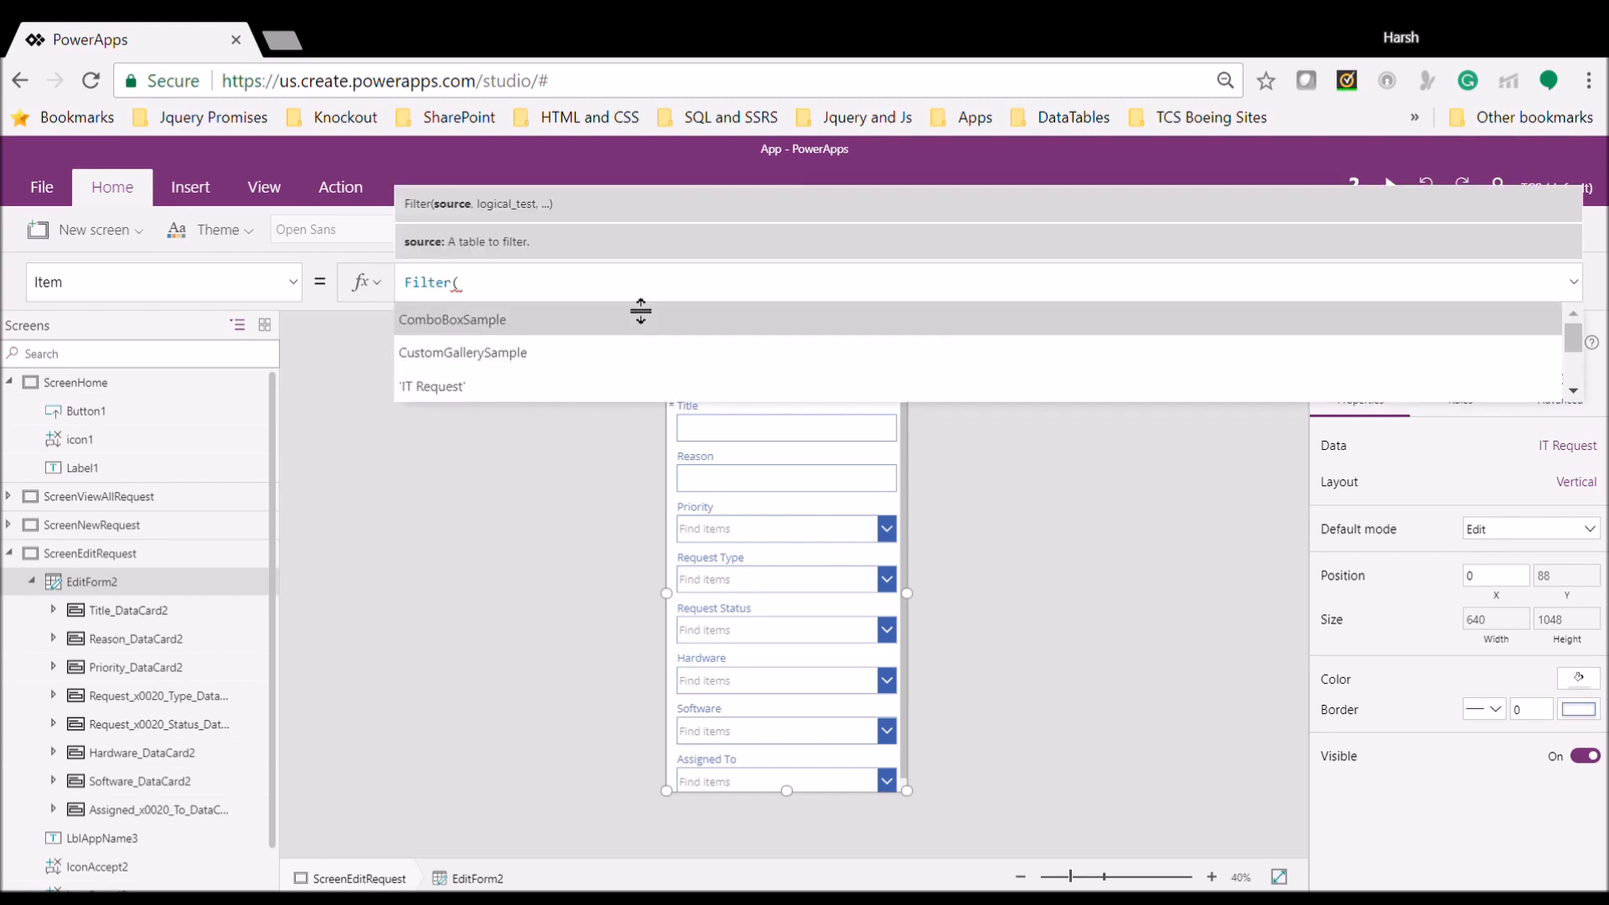
pyautogui.press('Return')
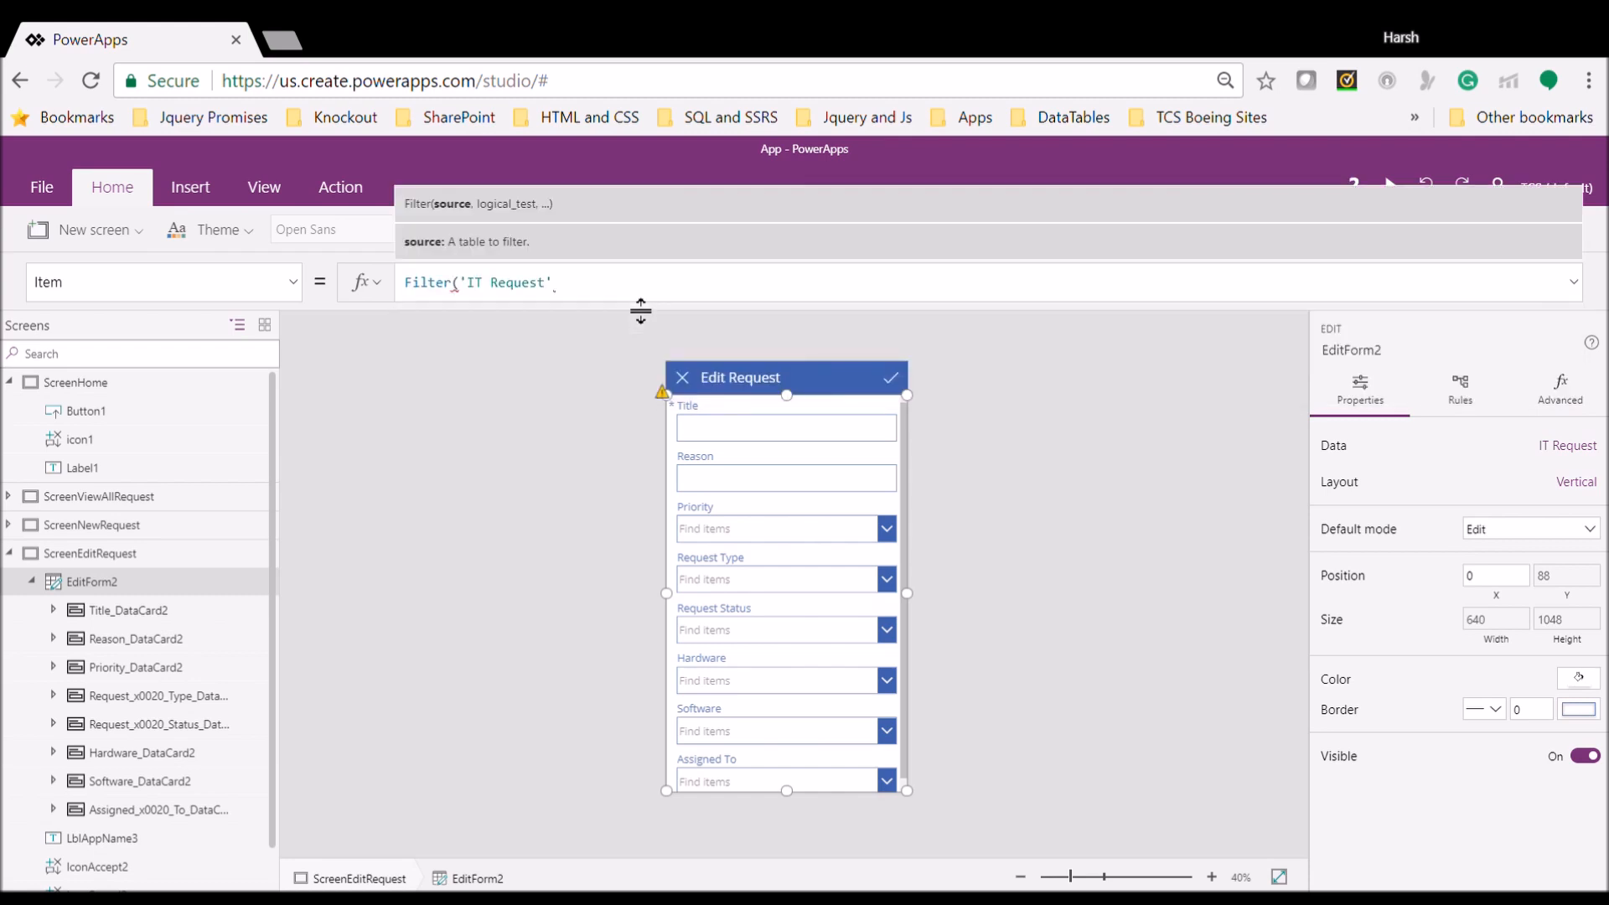
pyautogui.write(',')
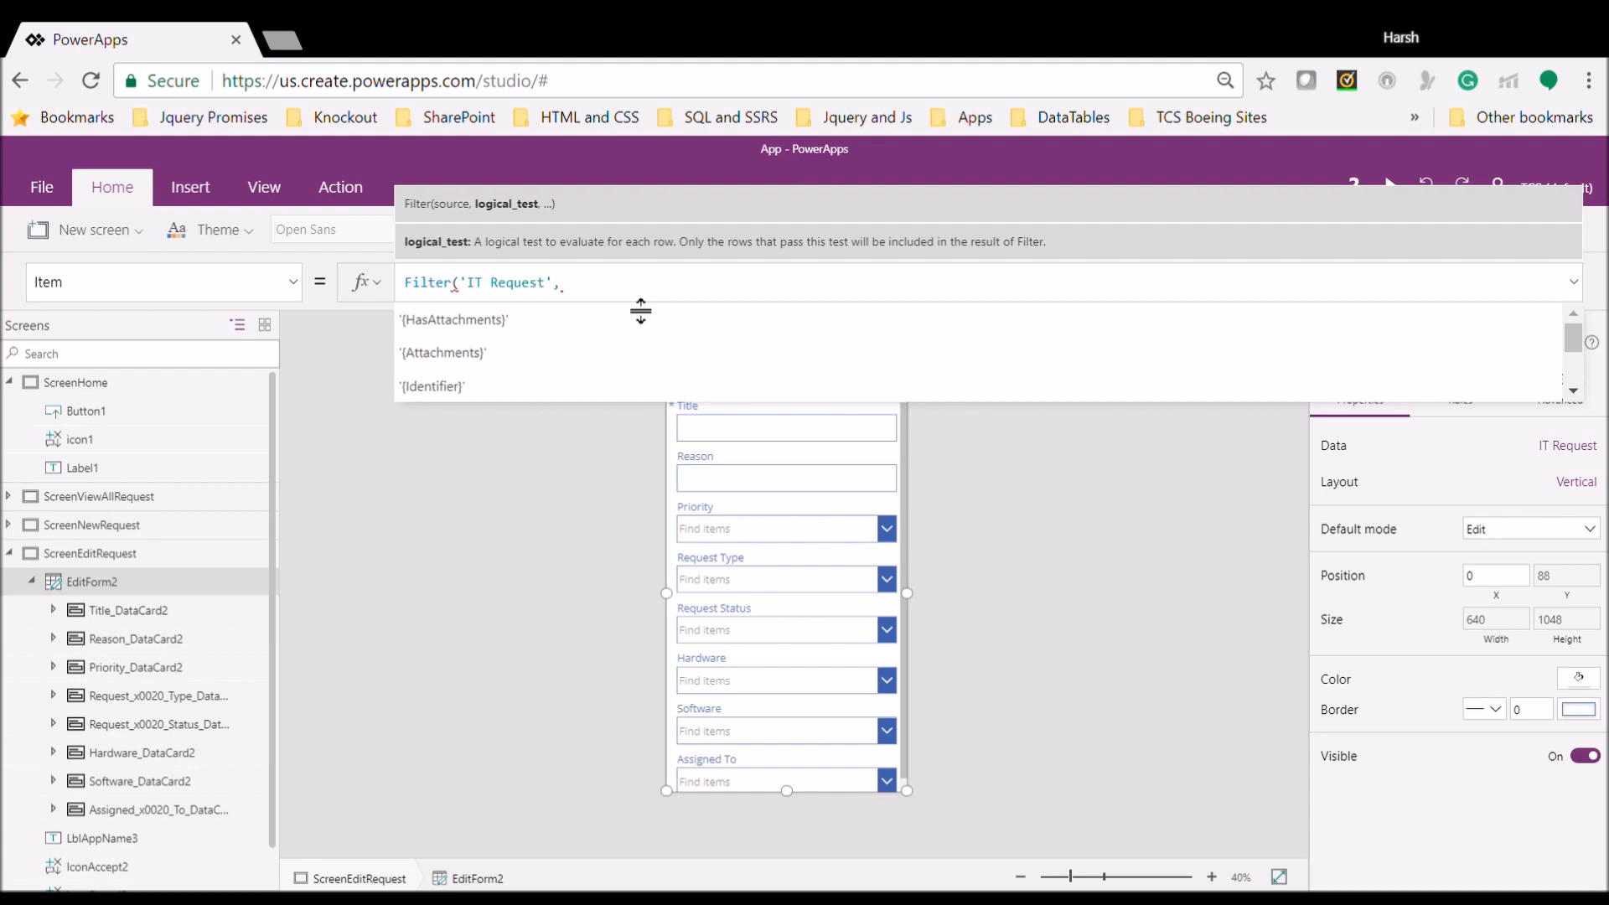
pyautogui.write('y')
pyautogui.press('BackSpace')
pyautogui.write('x=I')
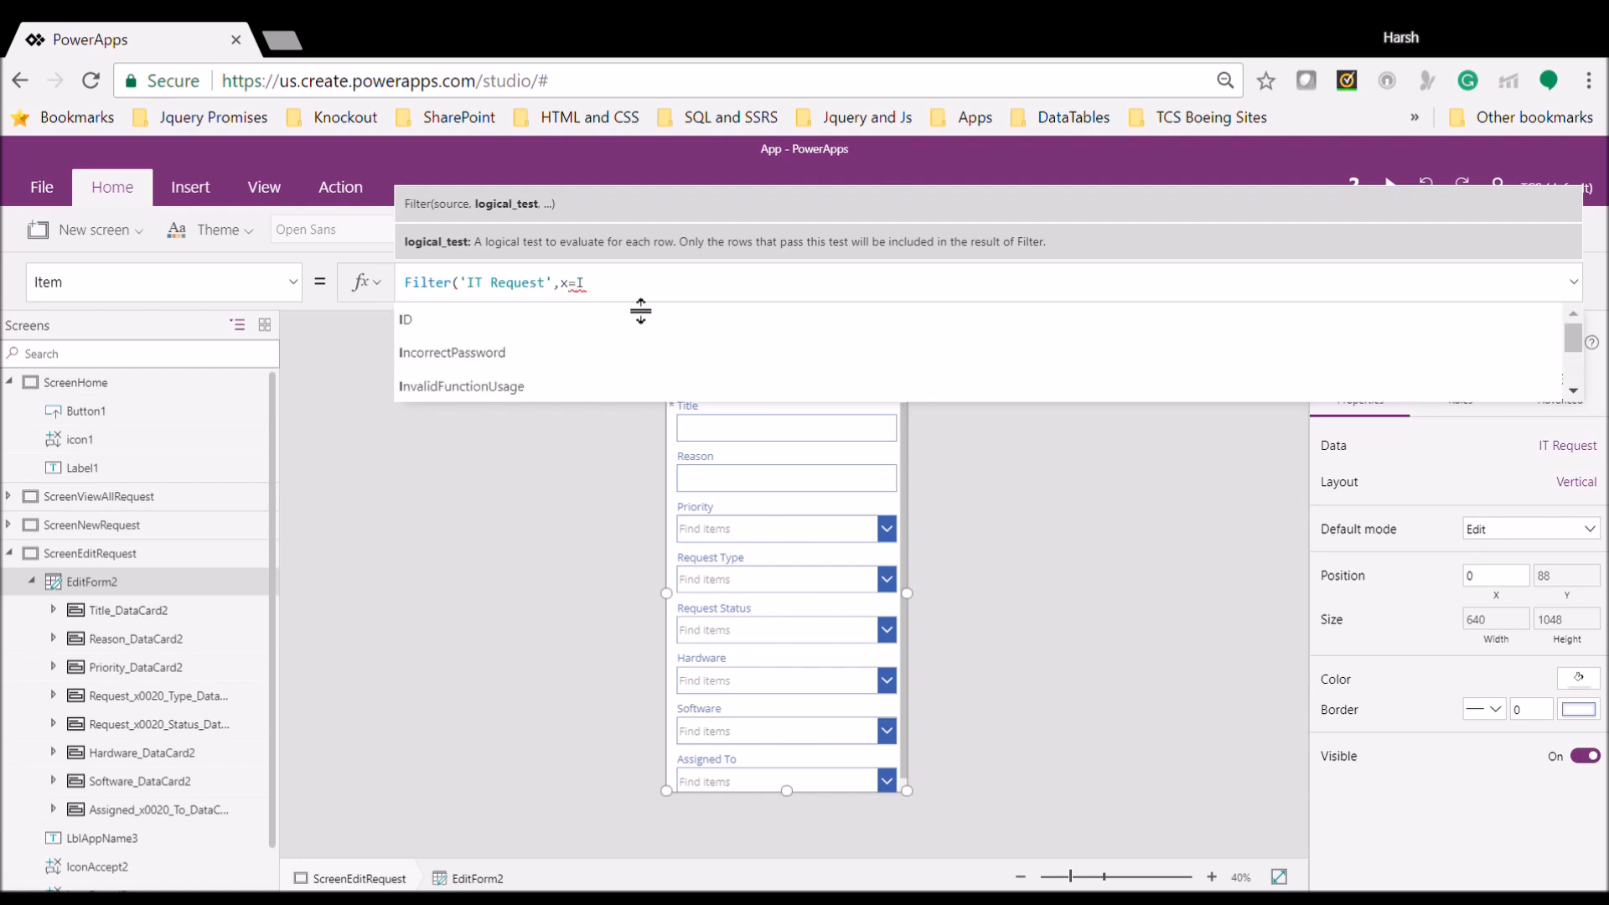
pyautogui.write('D')
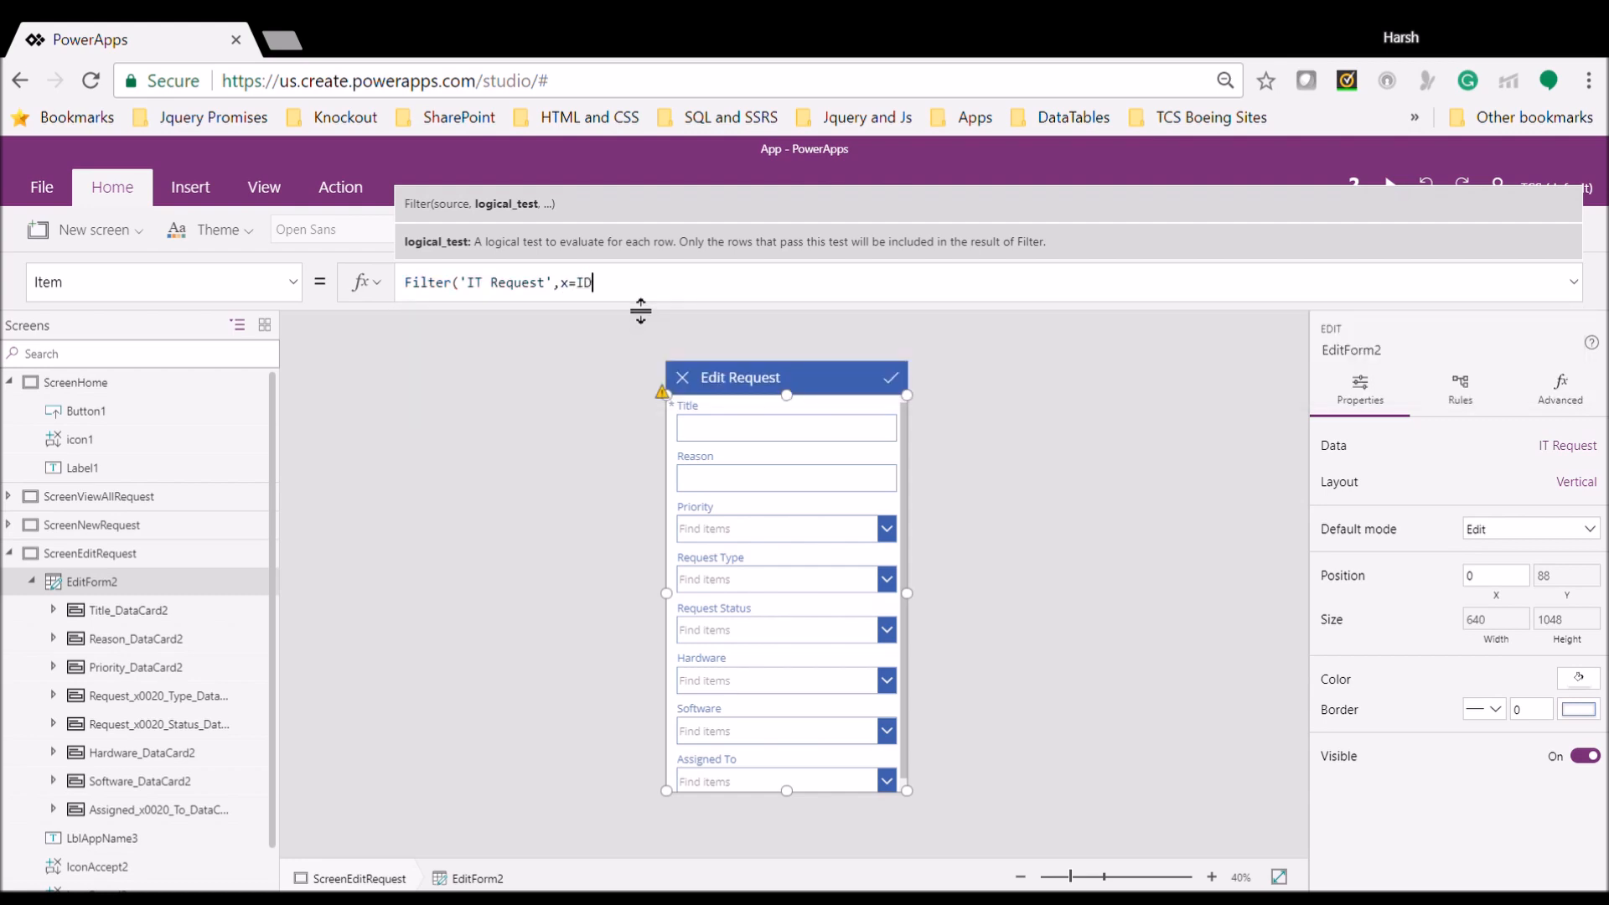
pyautogui.write(')')
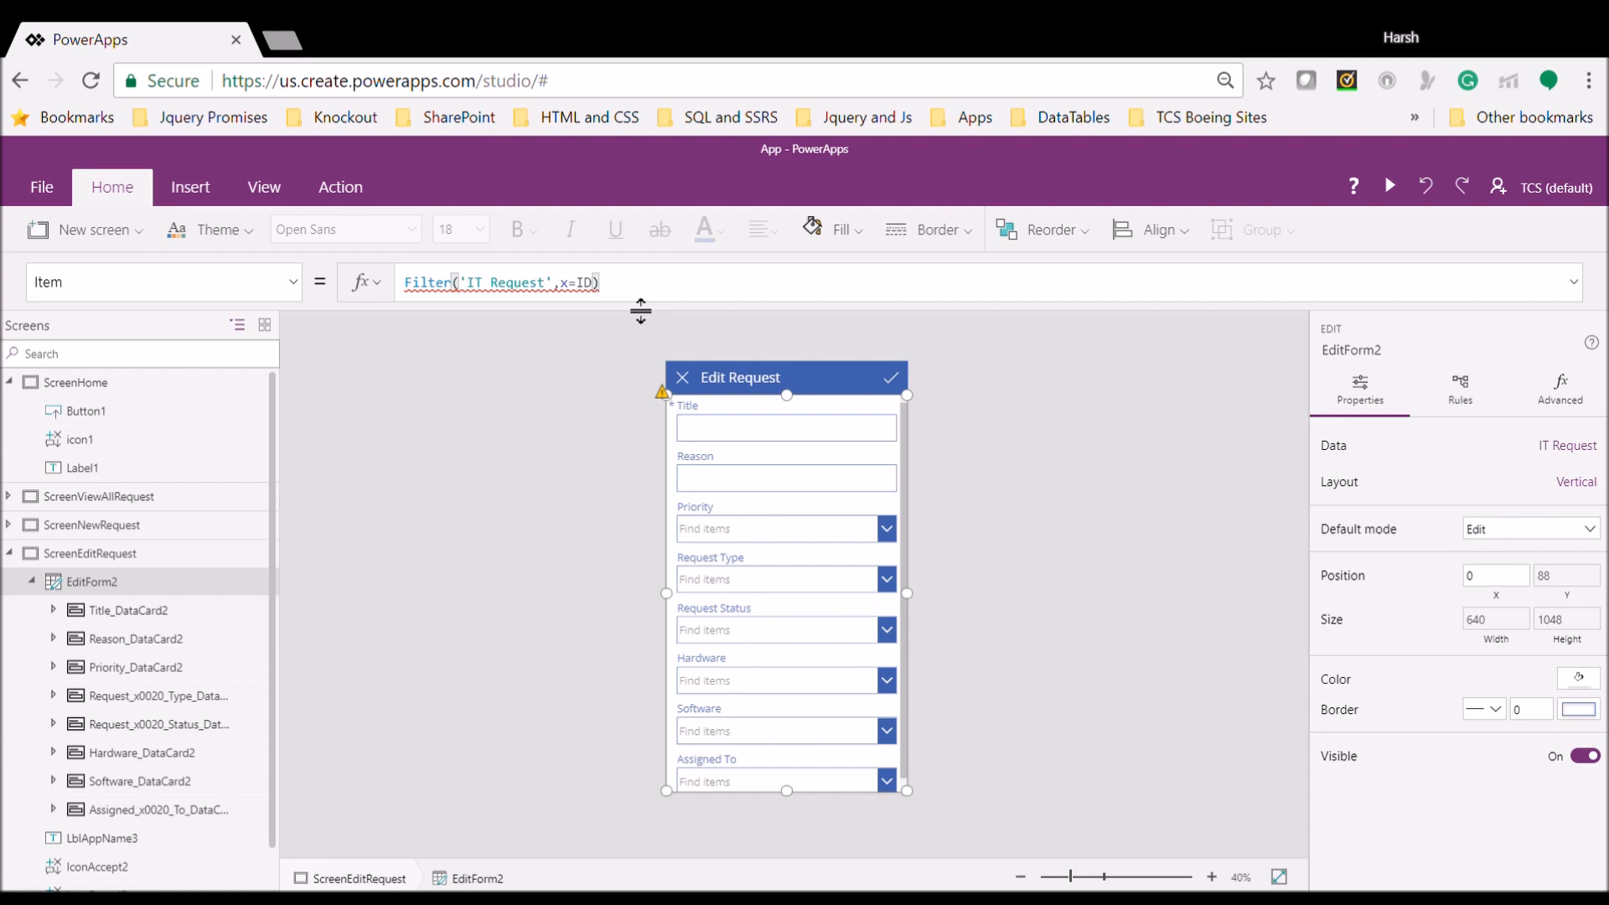
pyautogui.press('Left')
pyautogui.press('Left')
pyautogui.press('Left')
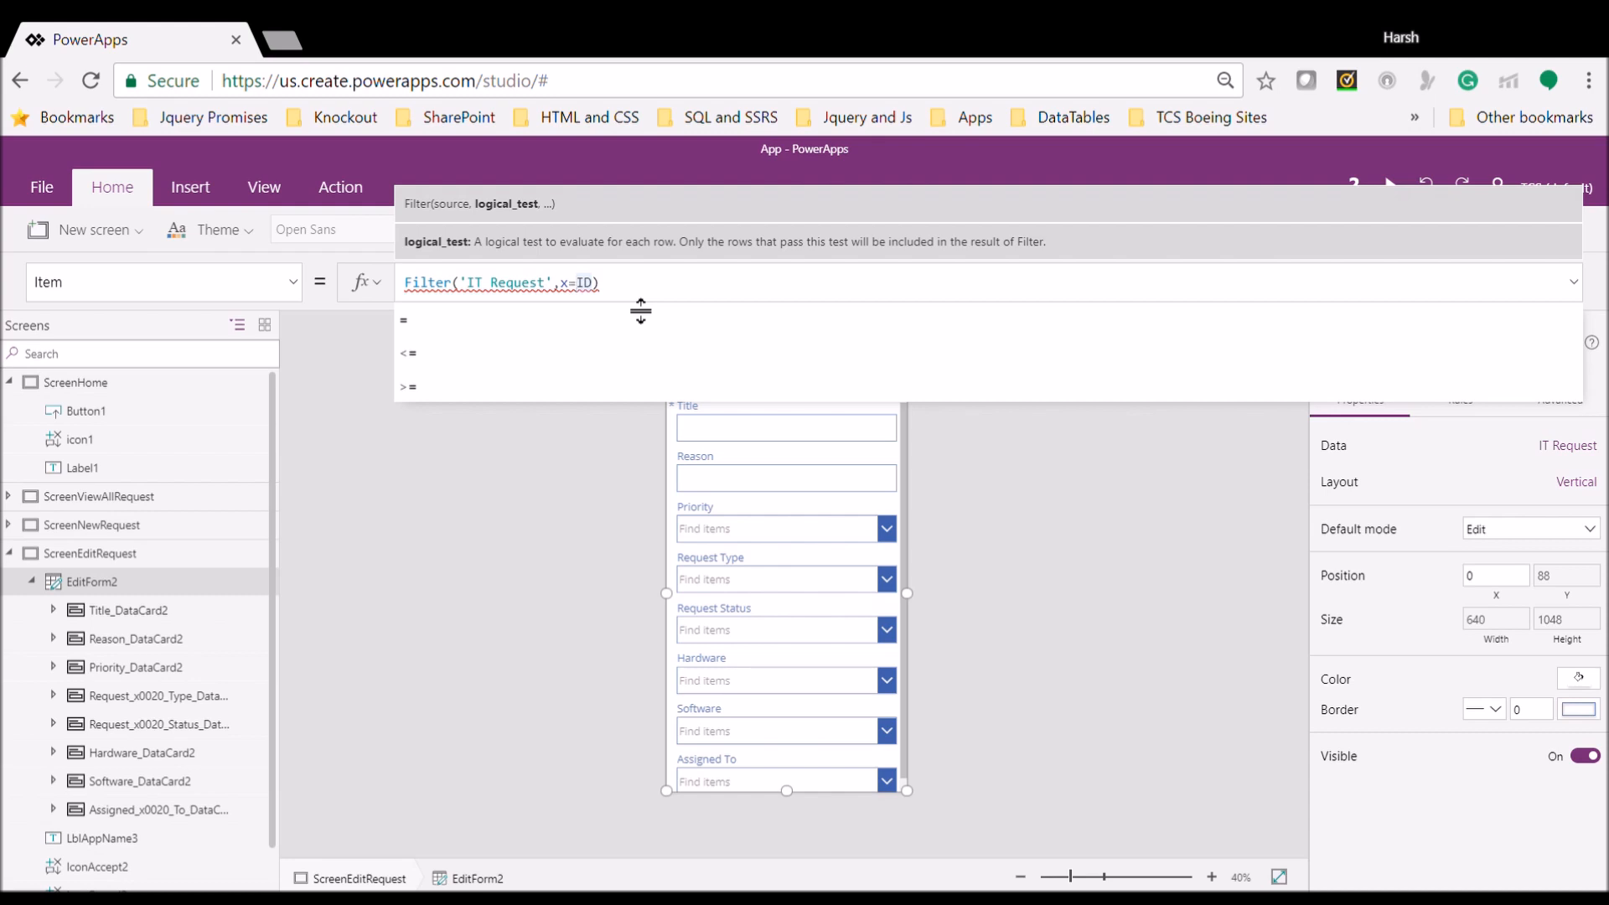
pyautogui.click(541, 558)
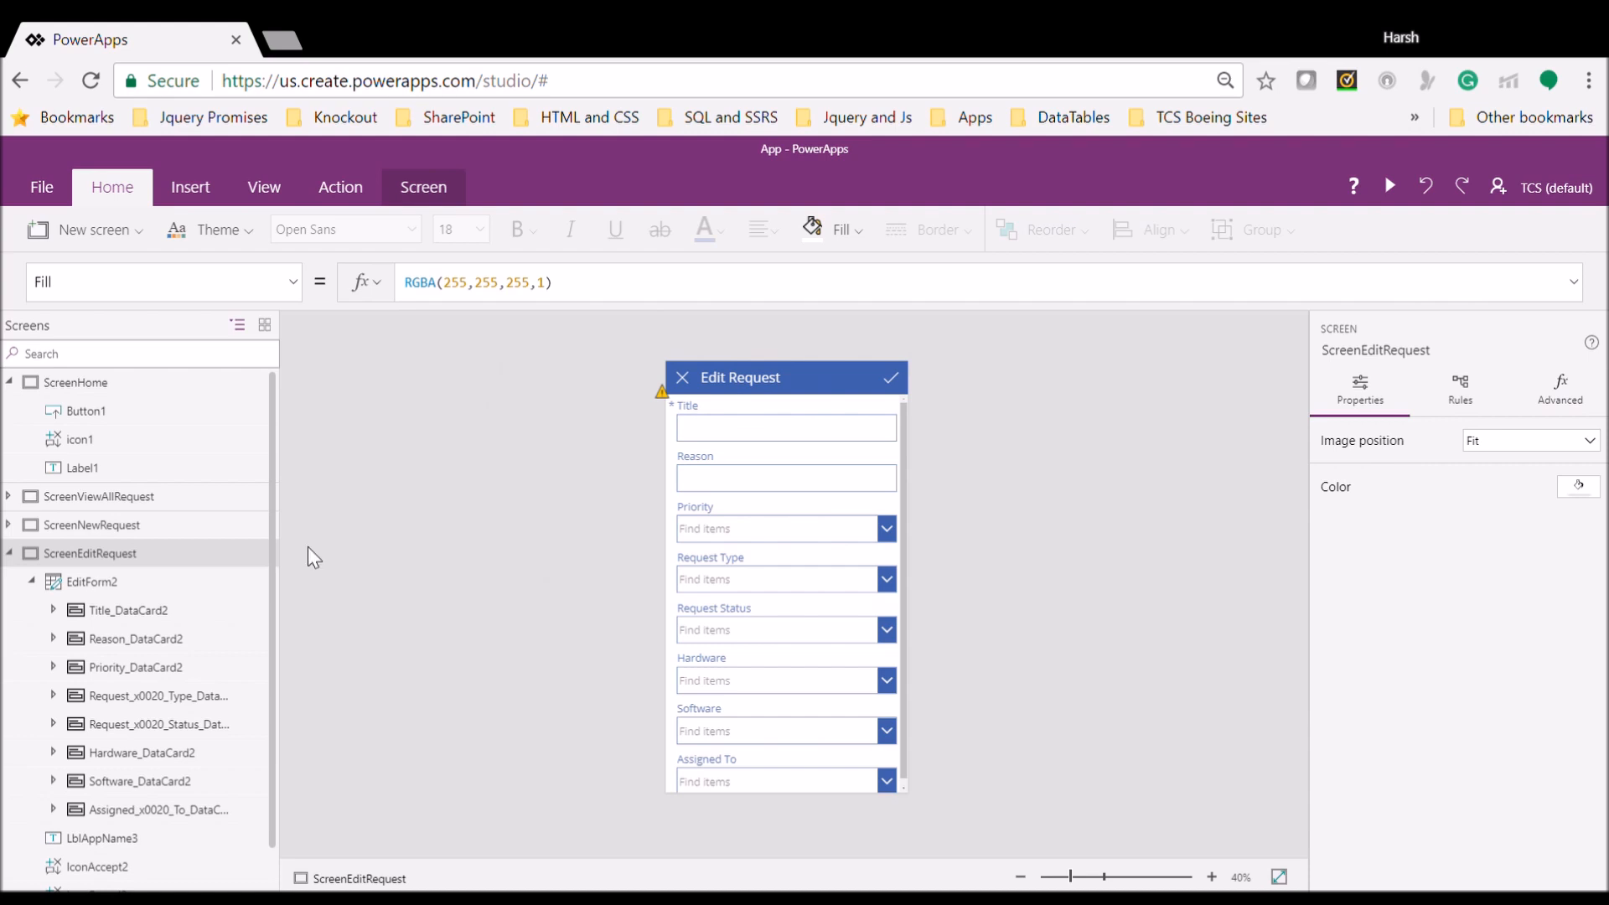
# Wrap EditForm2's Item filter in First, giving First(Filter('IT Request',x=ID))
pyautogui.click(153, 584)
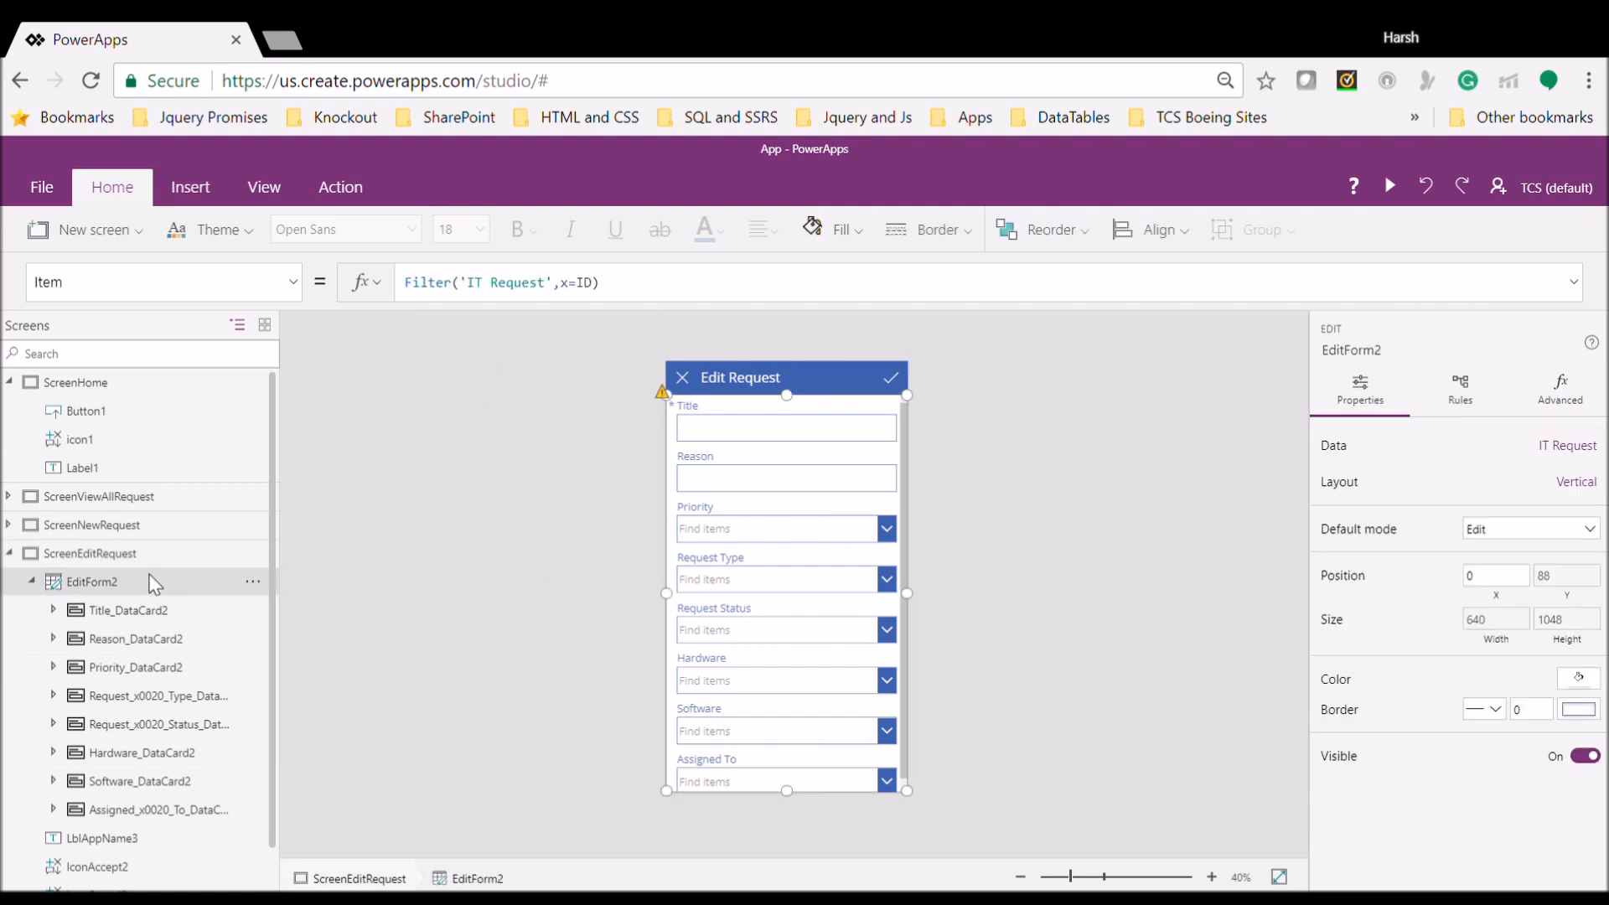
pyautogui.click(500, 302)
pyautogui.press('Home')
pyautogui.write('Fir')
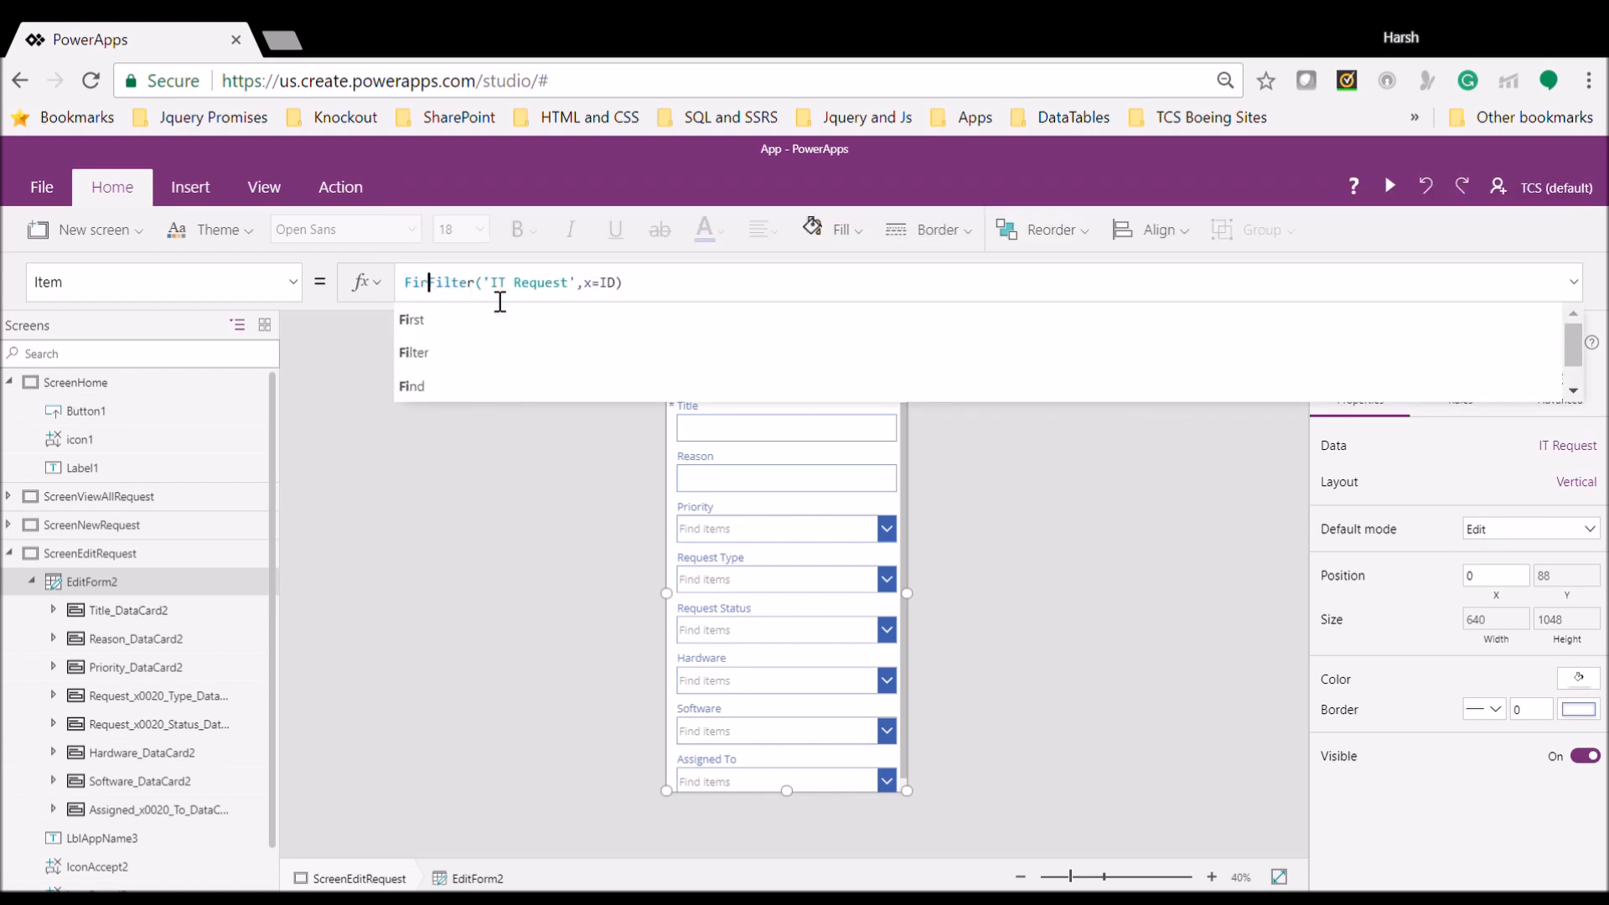
pyautogui.write('st')
pyautogui.write('(')
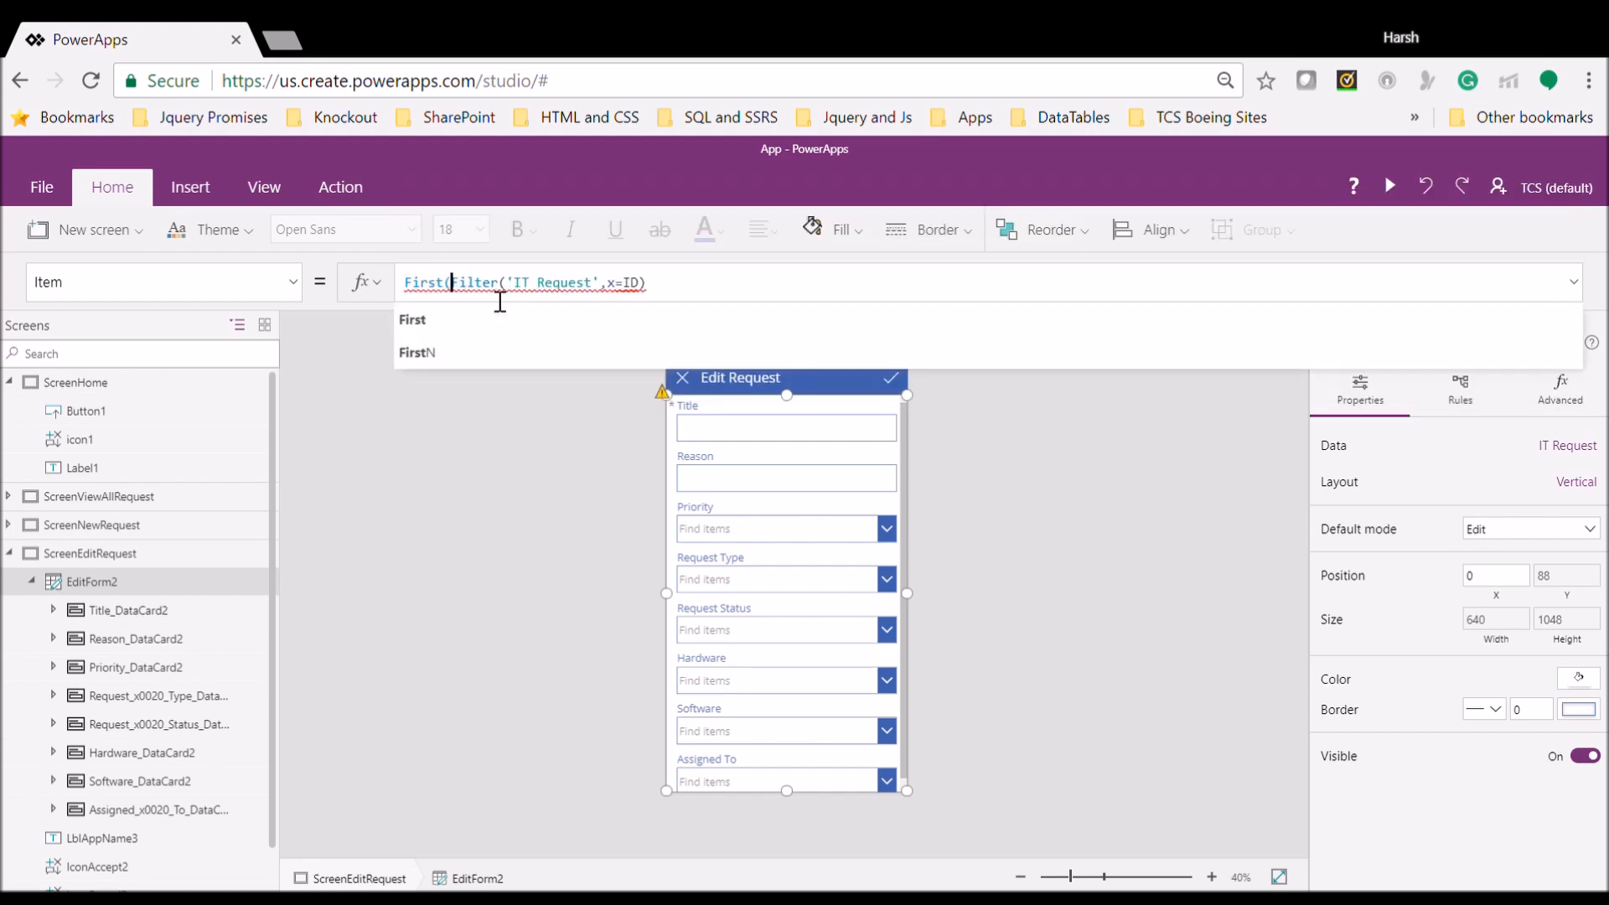
pyautogui.press('End')
pyautogui.write('))')
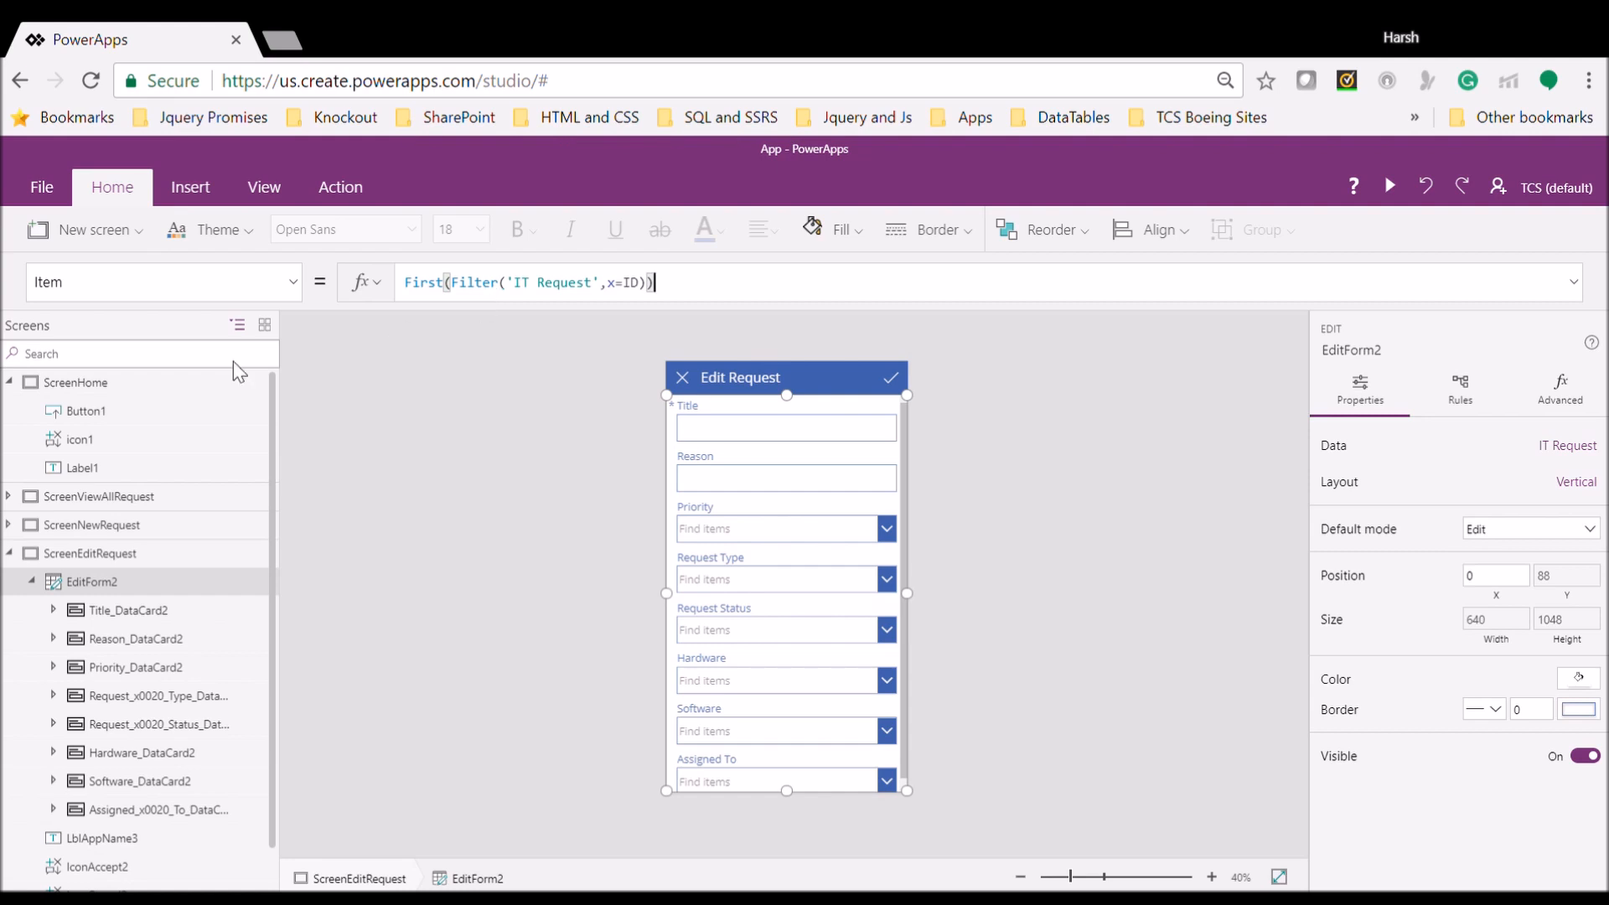
# Preview the app from ScreenHome and open the "Installing SharePoint Workflow Manager" request for editing
pyautogui.click(106, 377)
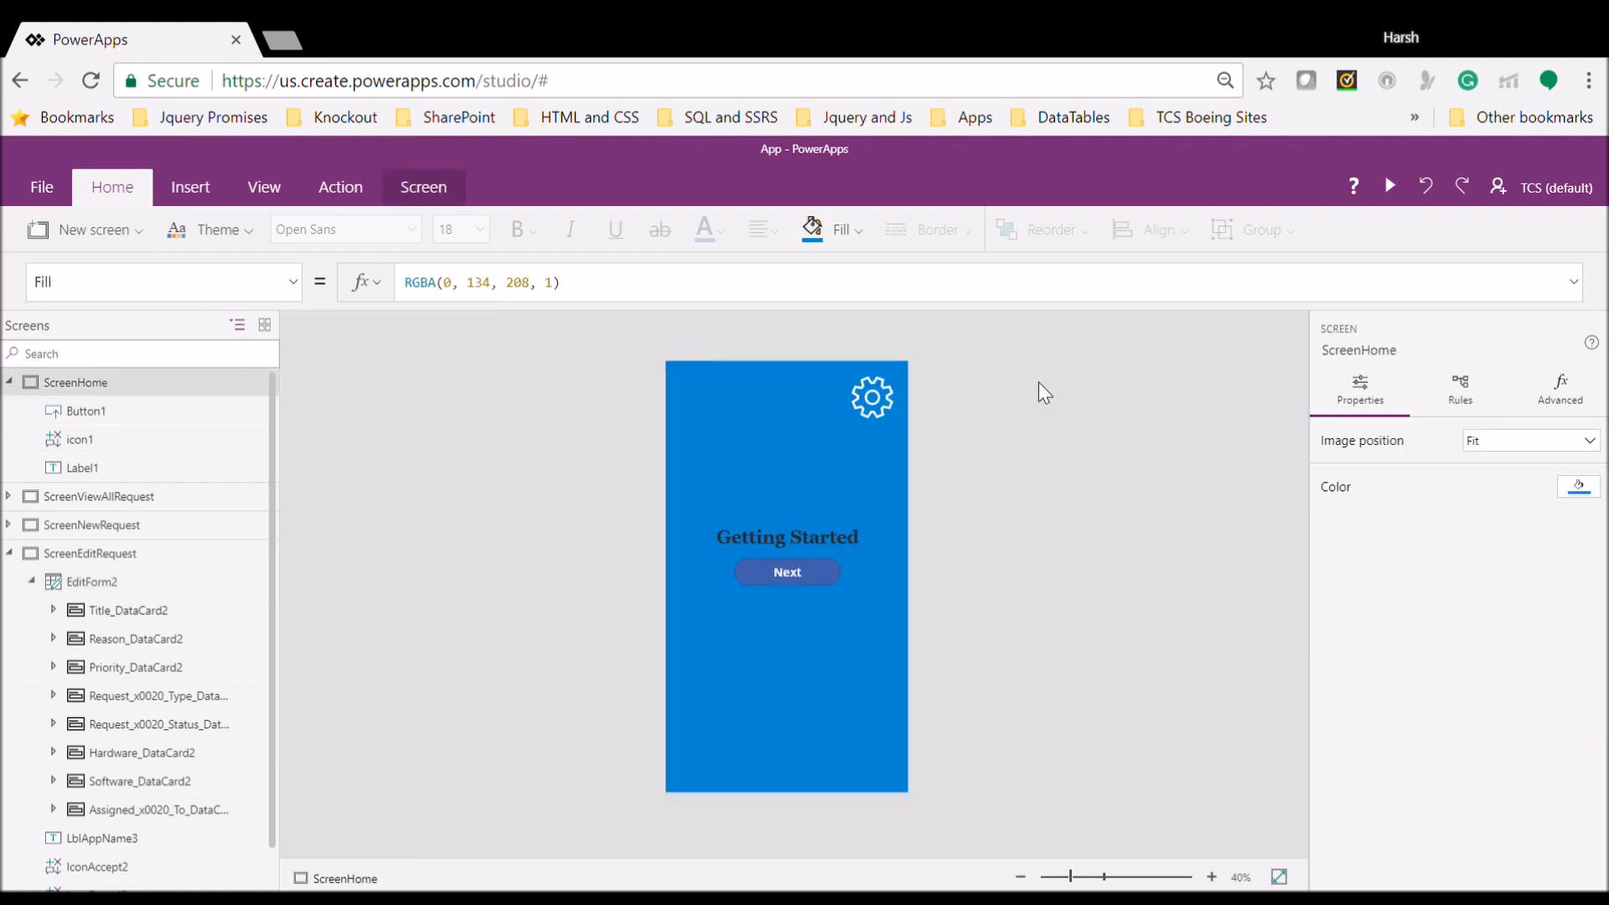
pyautogui.click(801, 577)
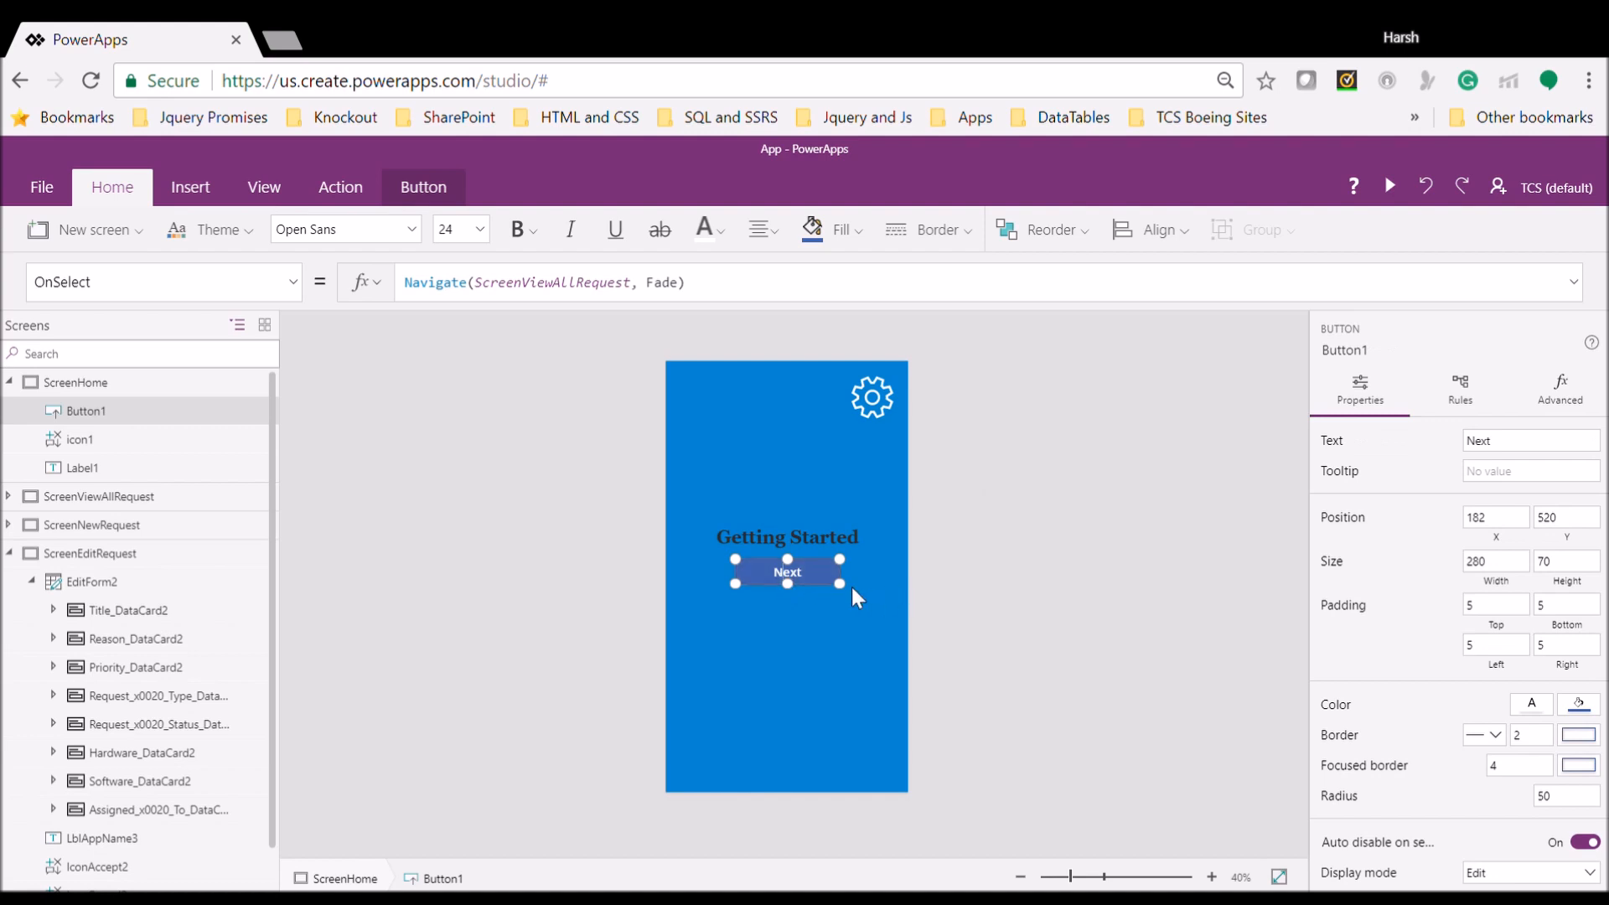
pyautogui.click(852, 586)
pyautogui.doubleClick(788, 574)
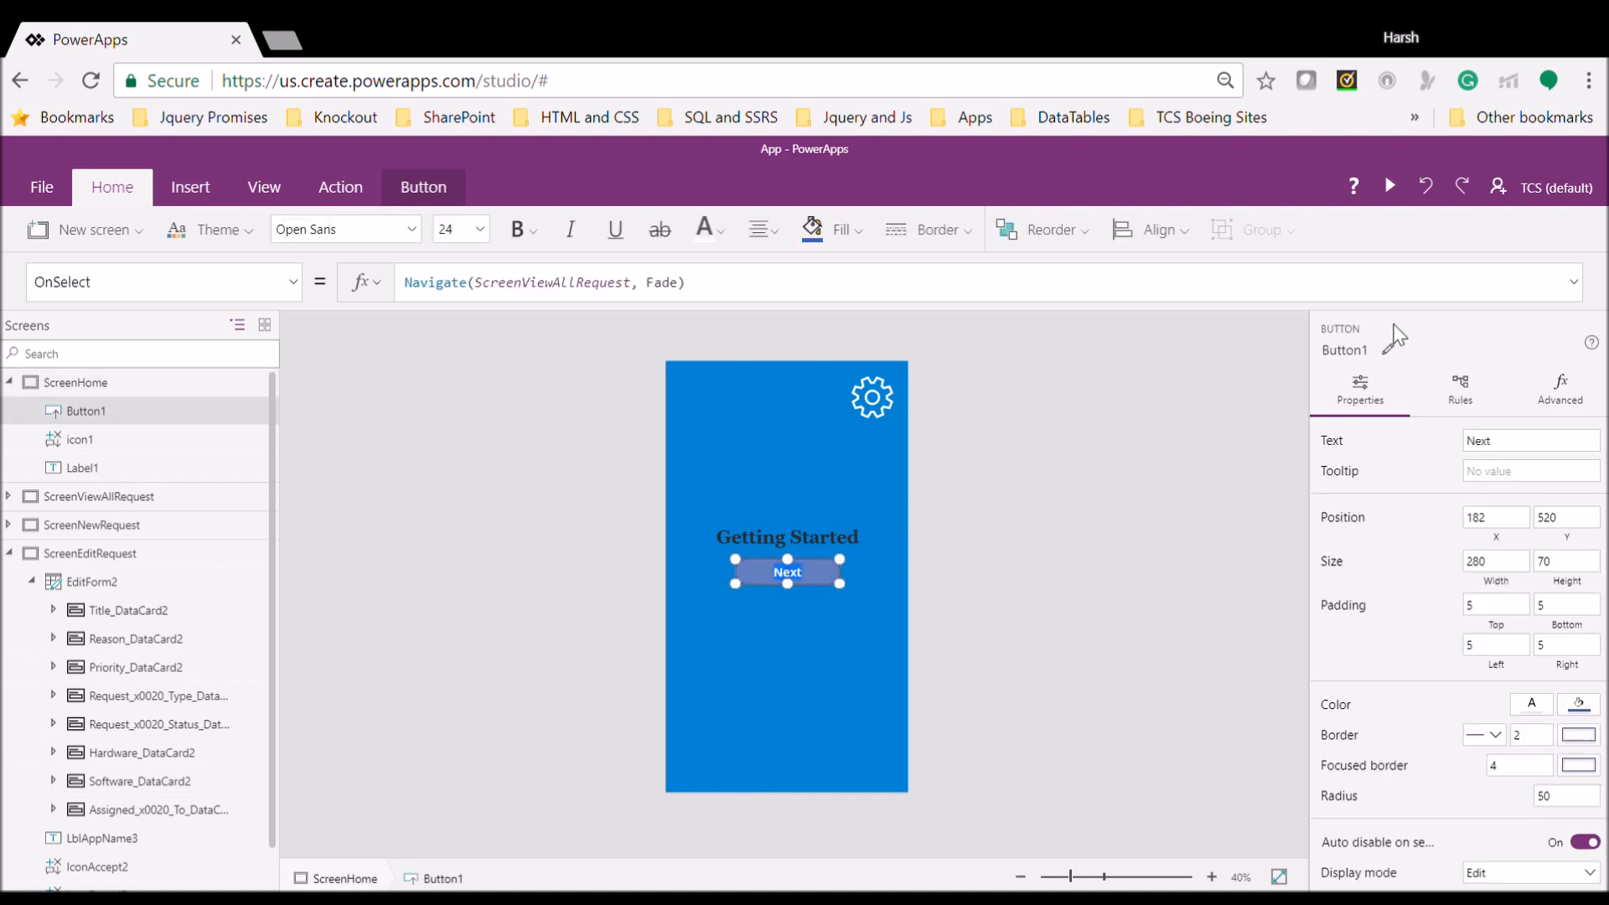
pyautogui.click(1389, 185)
pyautogui.click(805, 507)
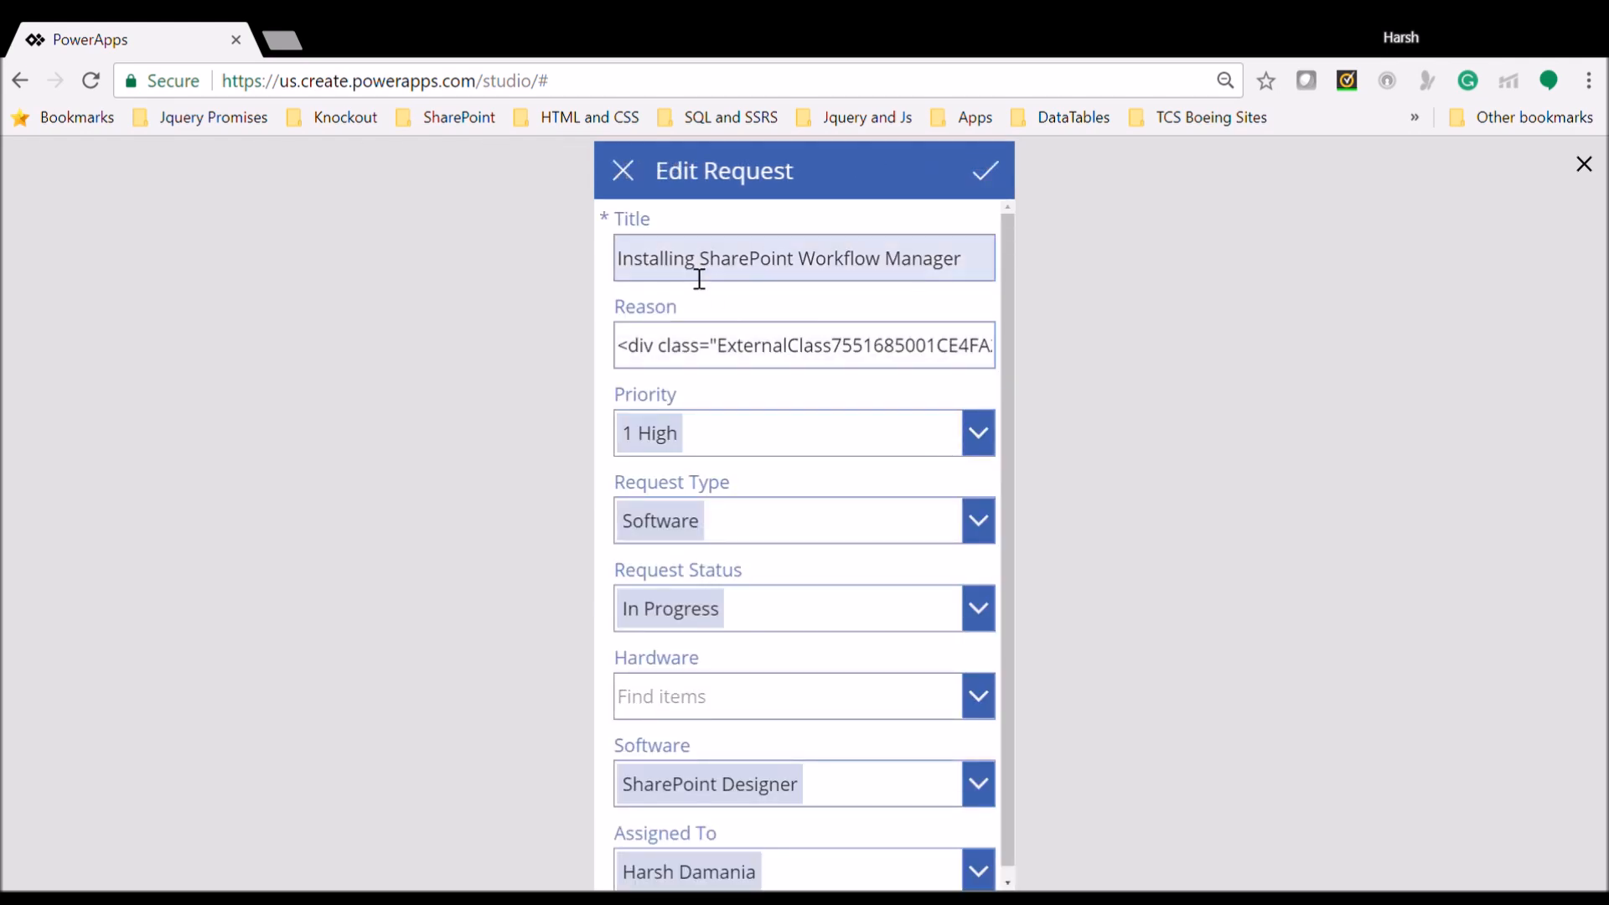
# Examine the full Title and Reason text loaded into the Edit Request form
pyautogui.click(955, 269)
pyautogui.click(773, 275)
pyautogui.moveTo(773, 275); pyautogui.dragTo(963, 270)
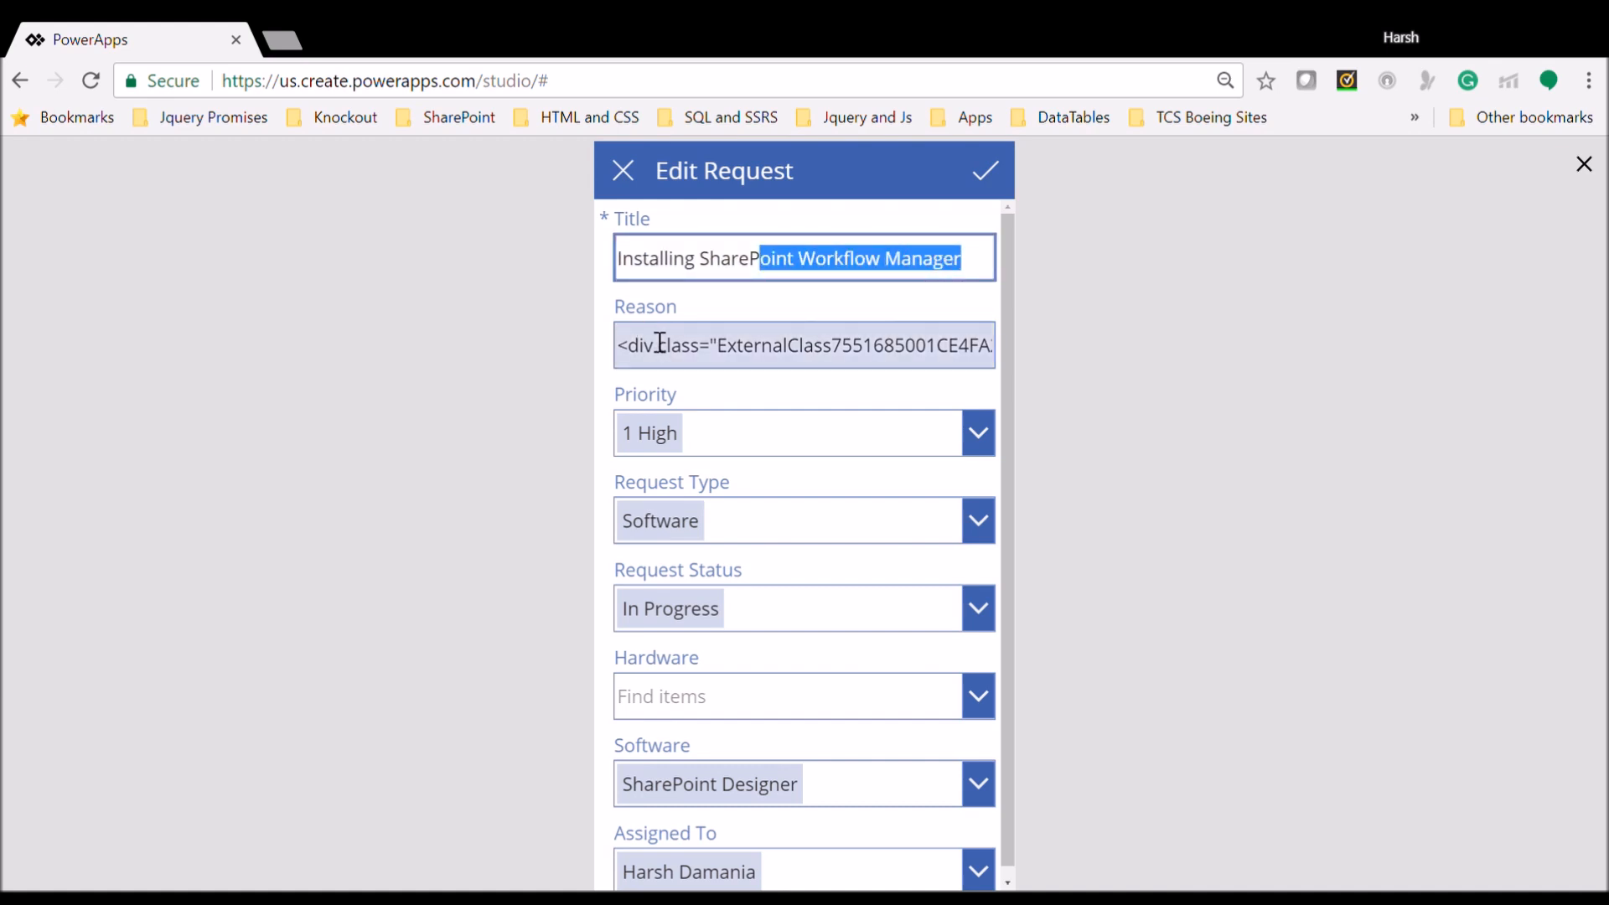
pyautogui.moveTo(633, 361); pyautogui.dragTo(1081, 370)
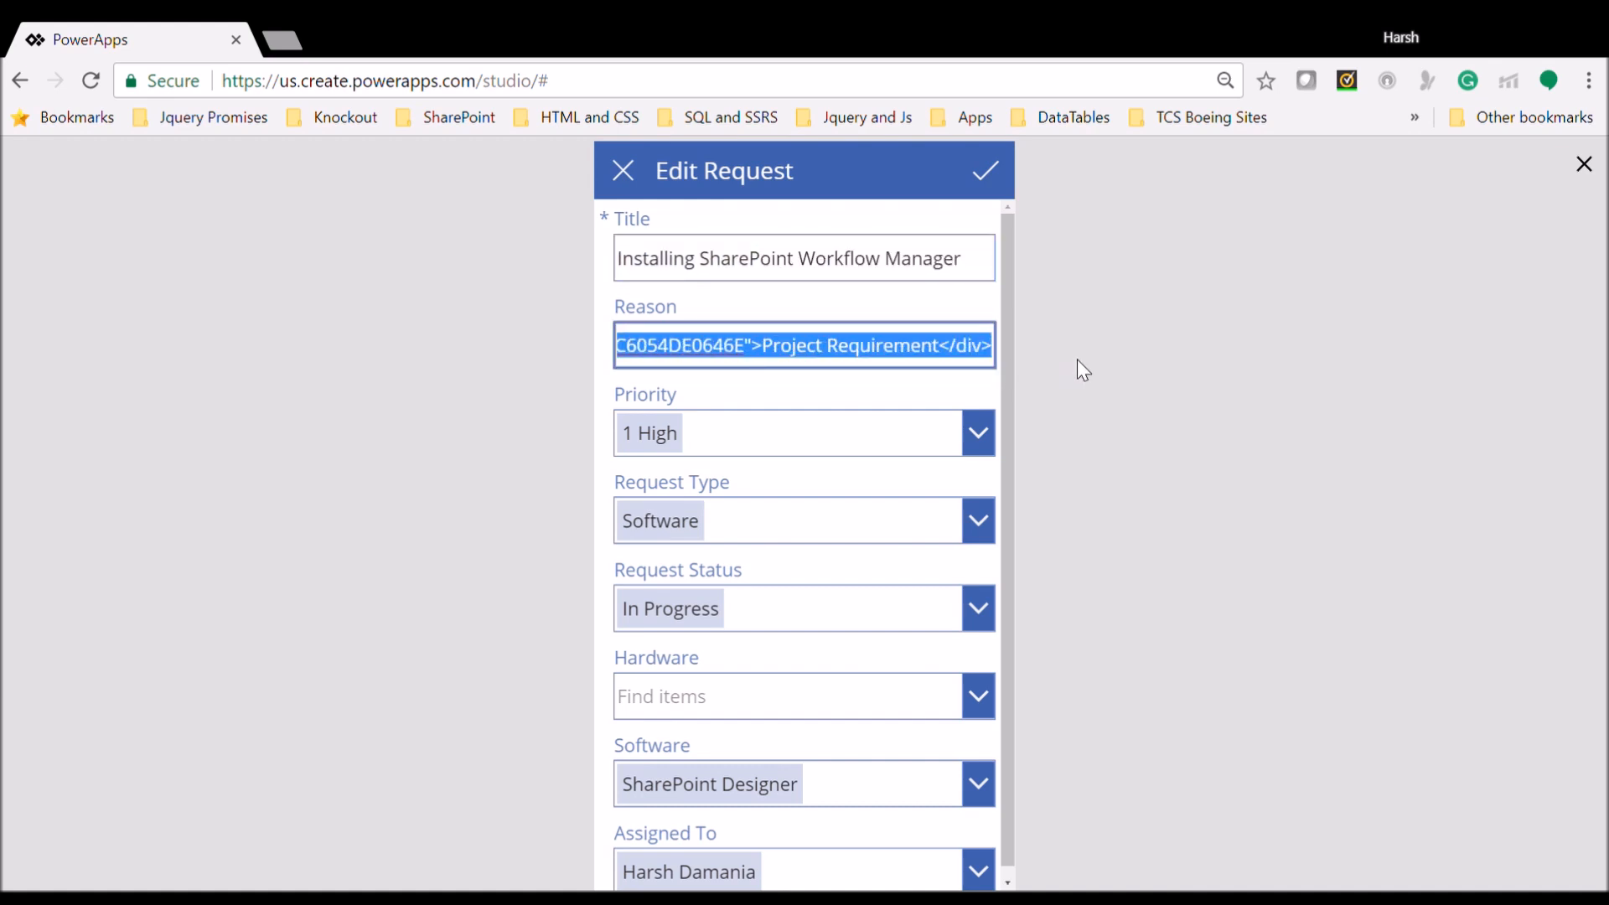
pyautogui.click(1078, 358)
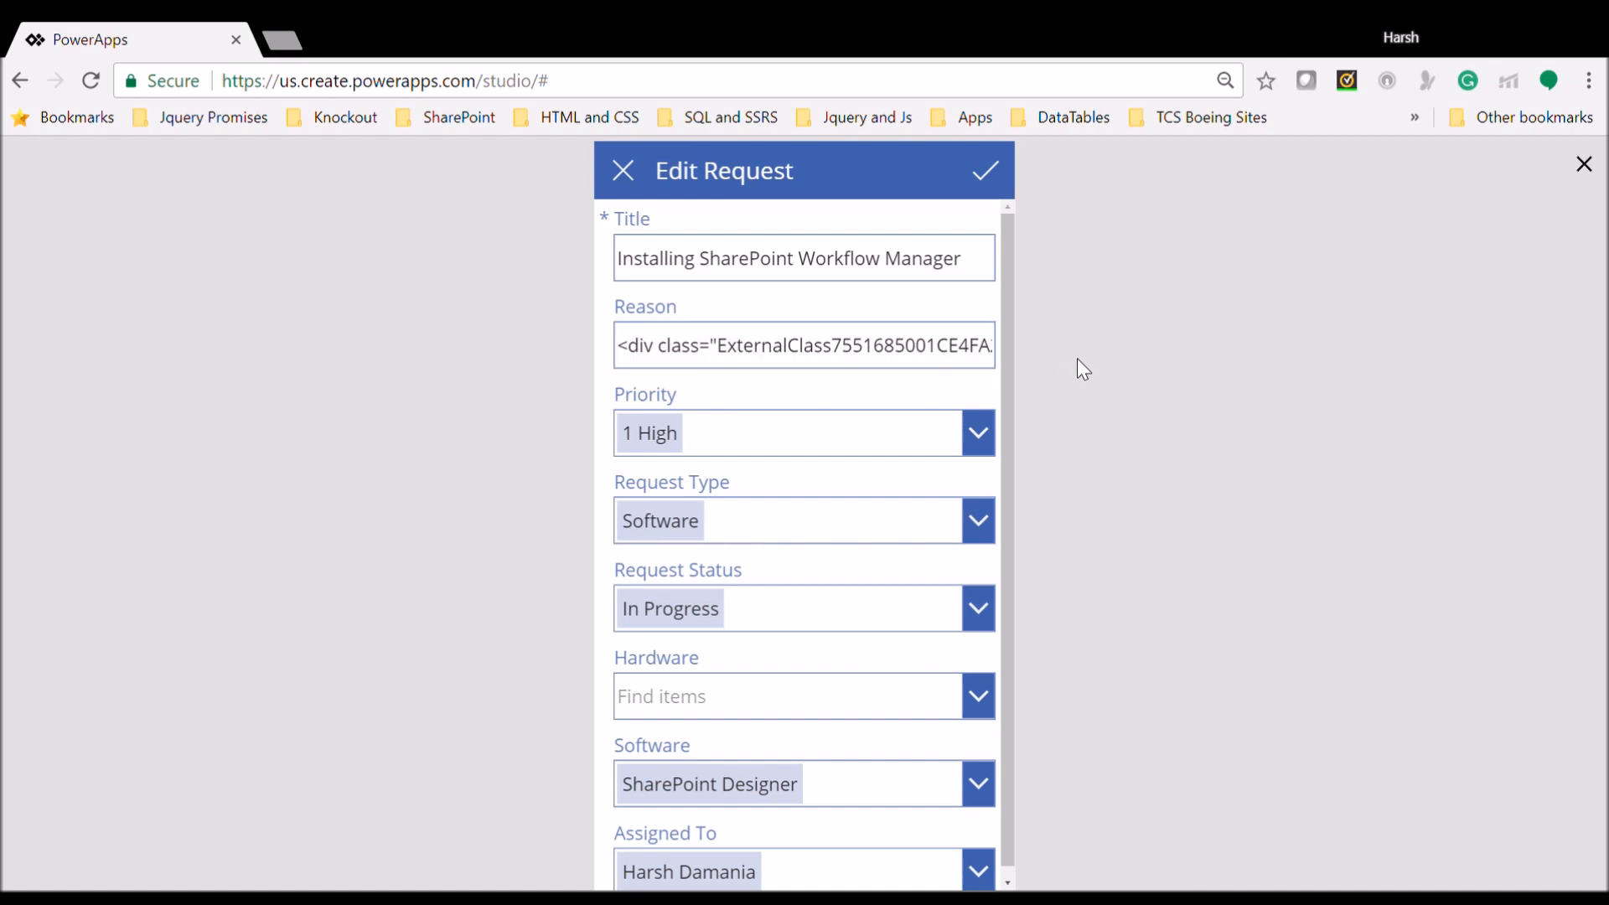
pyautogui.tripleClick(976, 346)
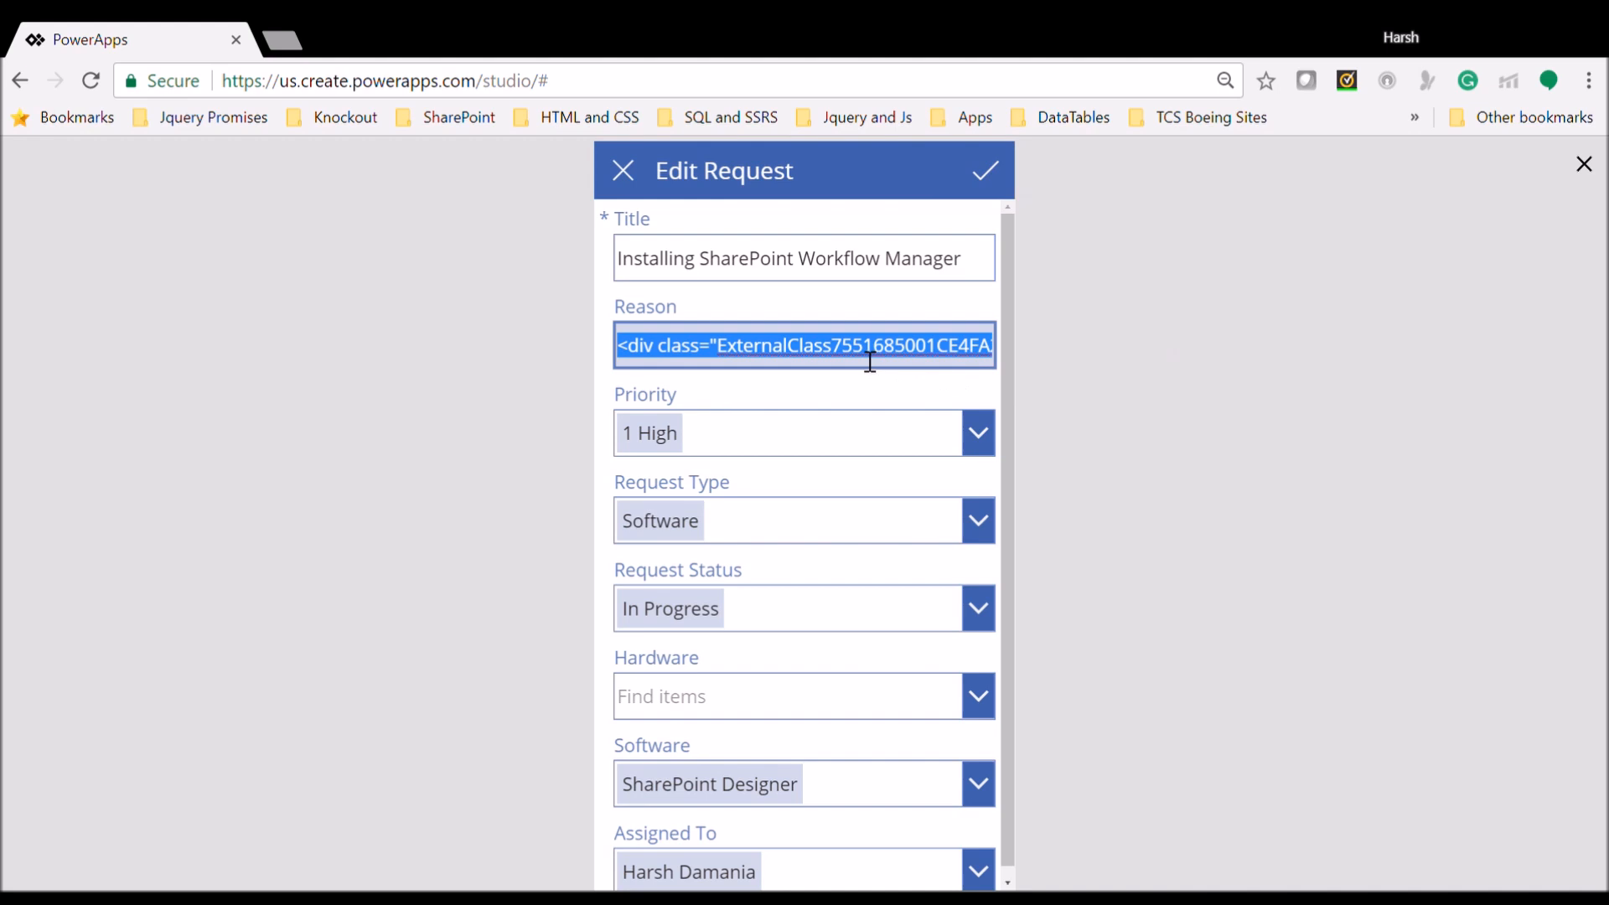
pyautogui.click(1145, 466)
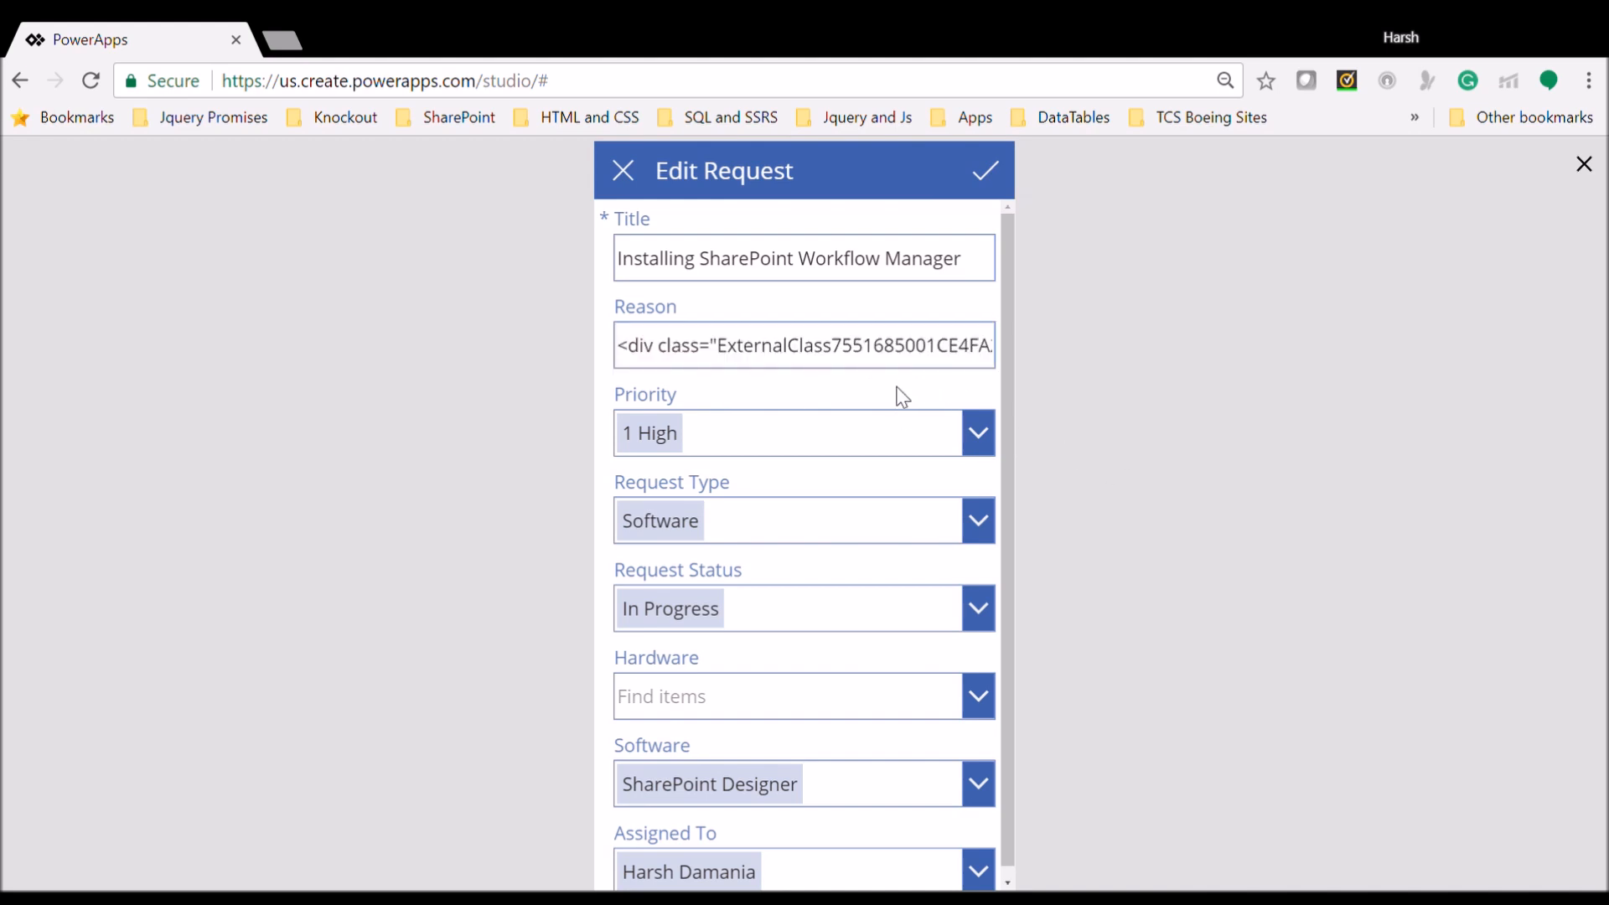
# Change the request's Priority to 2 Medium
pyautogui.click(981, 456)
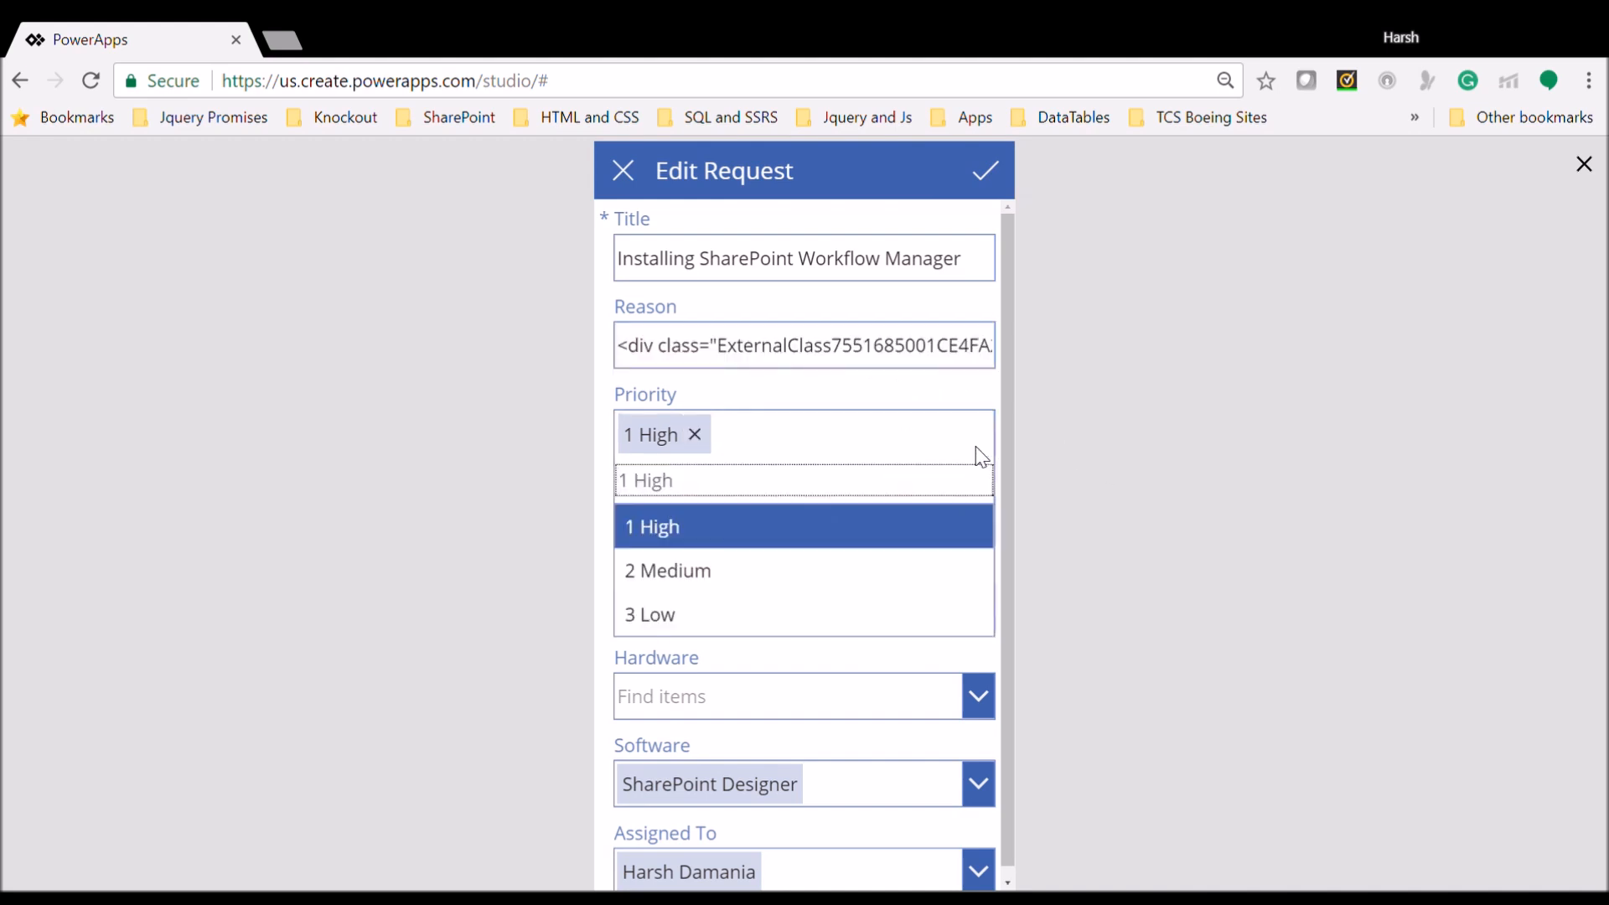
pyautogui.click(1173, 559)
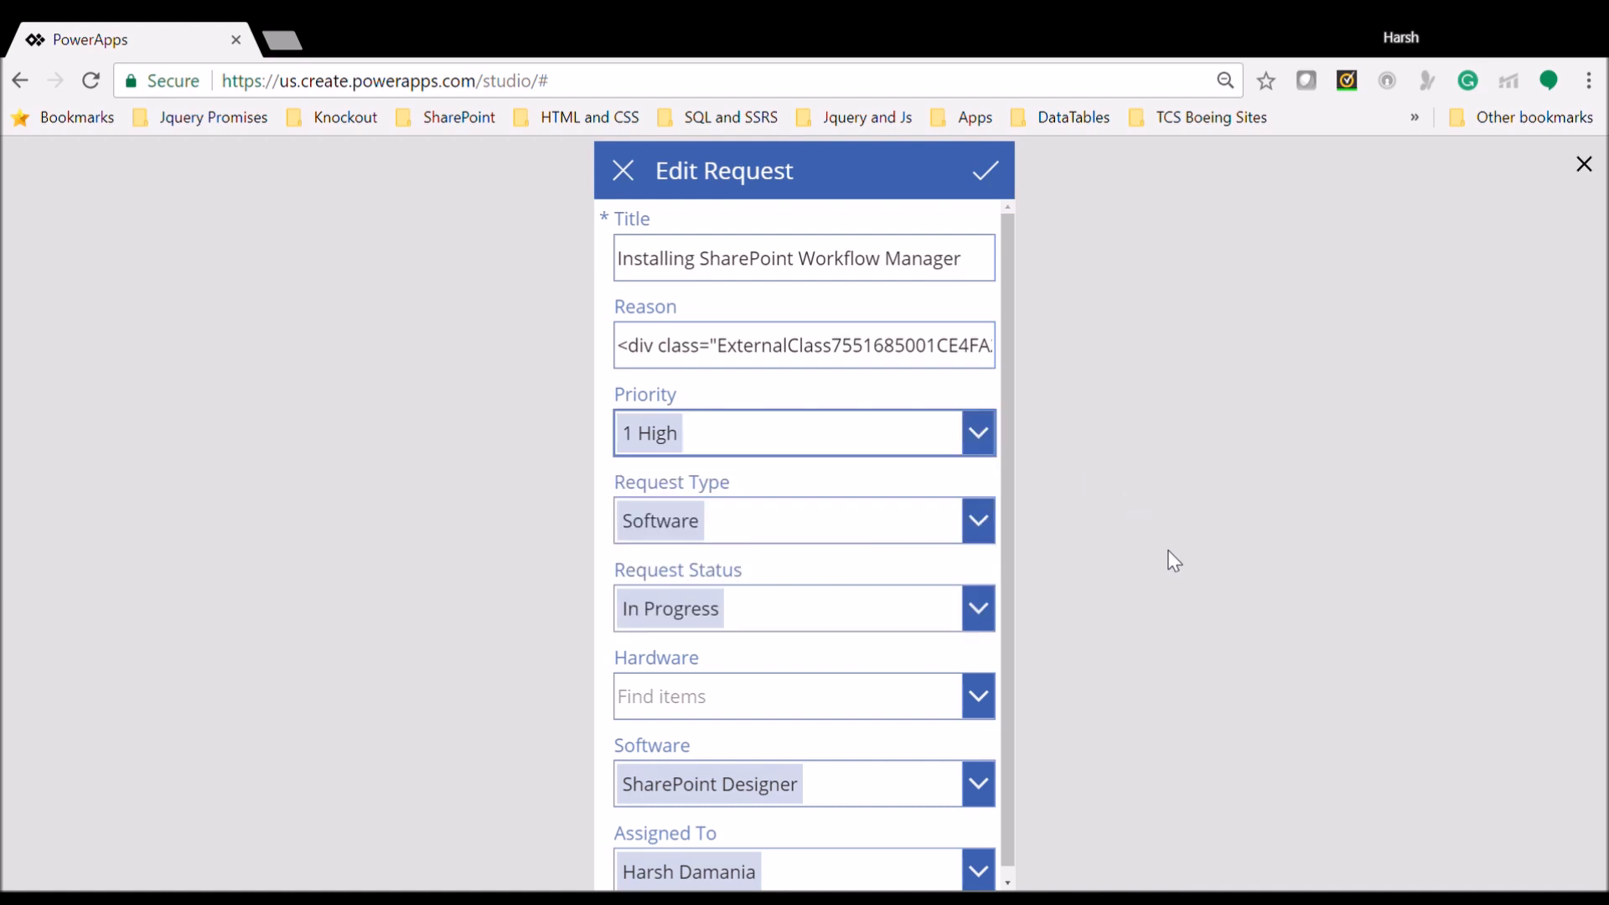
pyautogui.click(980, 459)
pyautogui.click(709, 580)
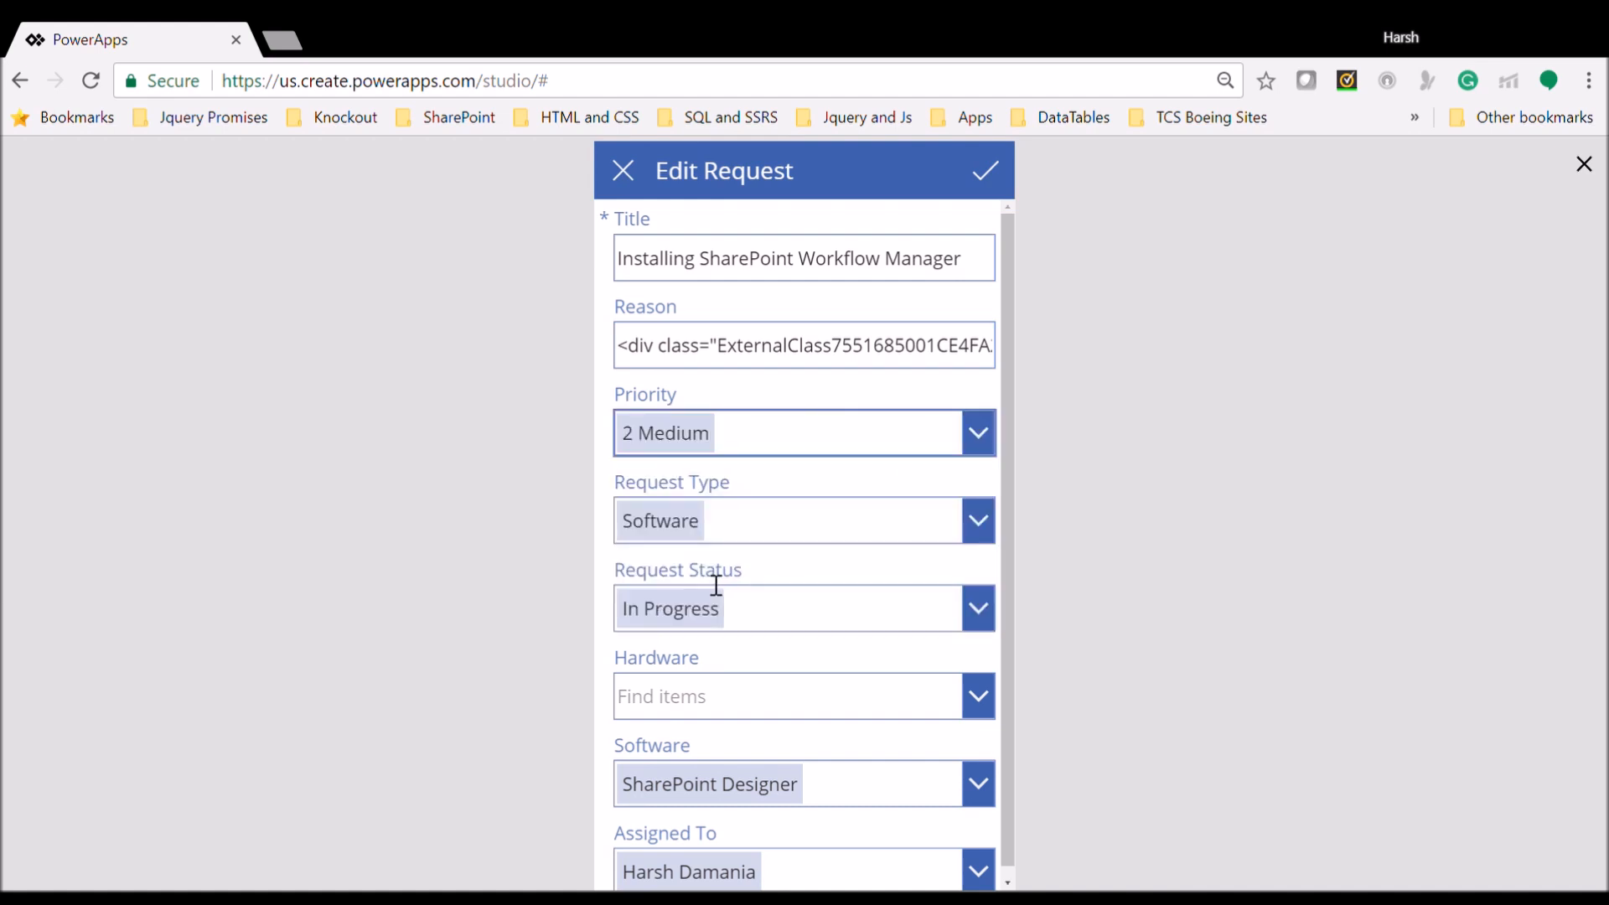
# Change the request's title to "Installing SharePoint Server"
pyautogui.click(994, 264)
pyautogui.press('BackSpace')
pyautogui.press('BackSpace')
pyautogui.press('BackSpace')
pyautogui.press('BackSpace')
pyautogui.press('BackSpace')
pyautogui.press('BackSpace')
pyautogui.press('BackSpace')
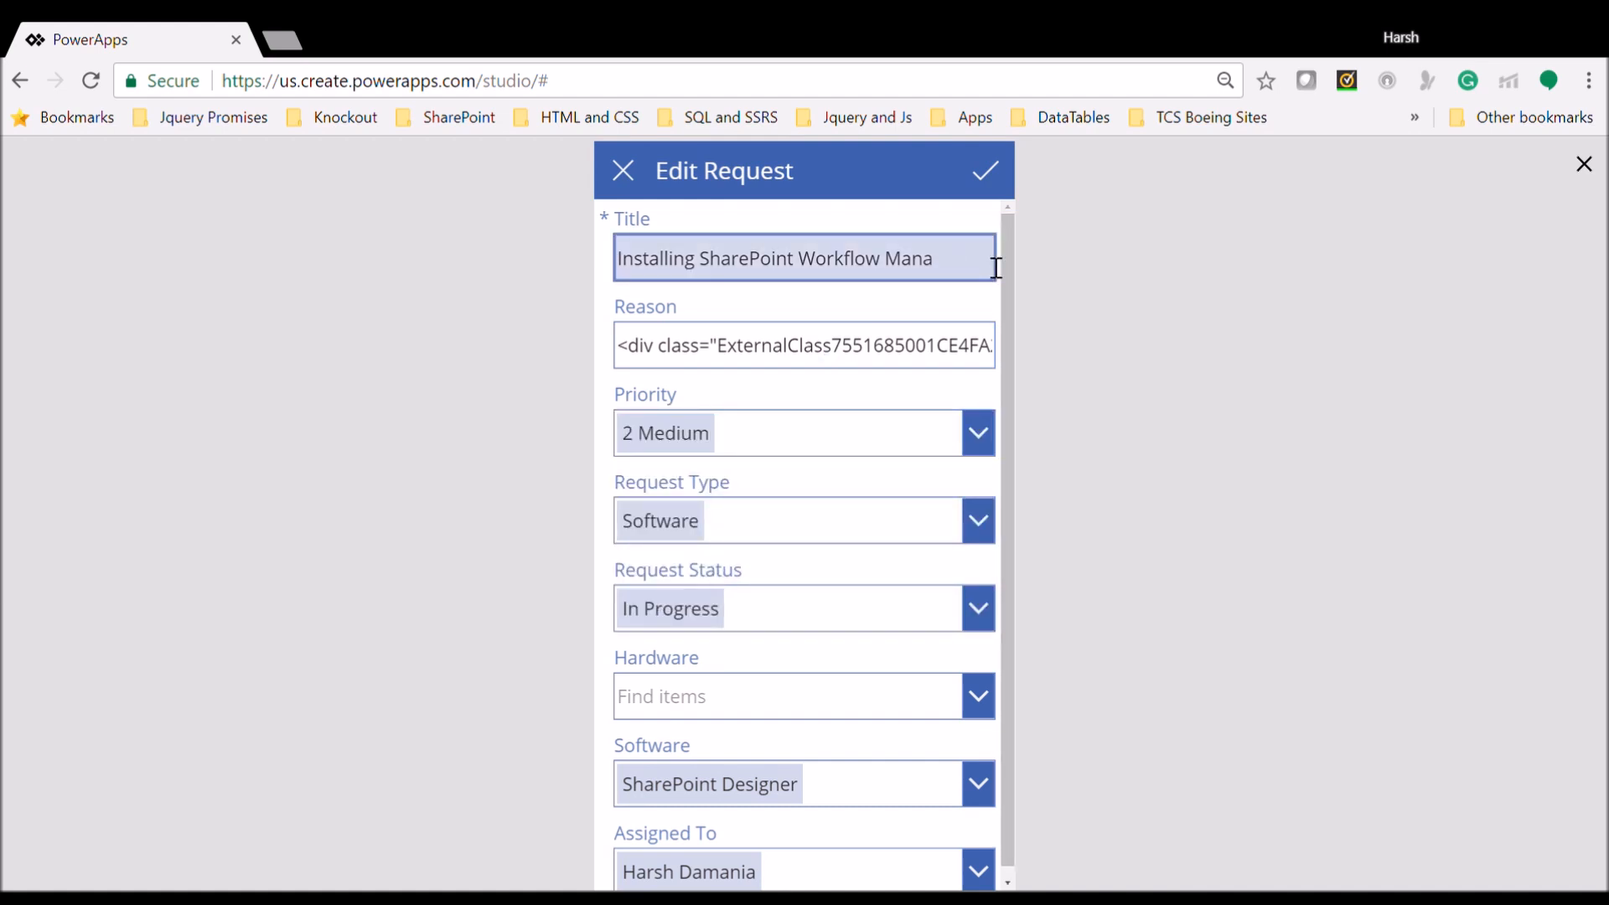
pyautogui.press('BackSpace')
pyautogui.press('BackSpace')
pyautogui.press('BackSpace')
pyautogui.press('BackSpace')
pyautogui.press('BackSpace')
pyautogui.press('BackSpace')
pyautogui.press('BackSpace')
pyautogui.press('BackSpace')
pyautogui.press('BackSpace')
pyautogui.write('Server')
# Set the Request Status to Completed and submit the edited request
pyautogui.click(976, 607)
pyautogui.click(762, 792)
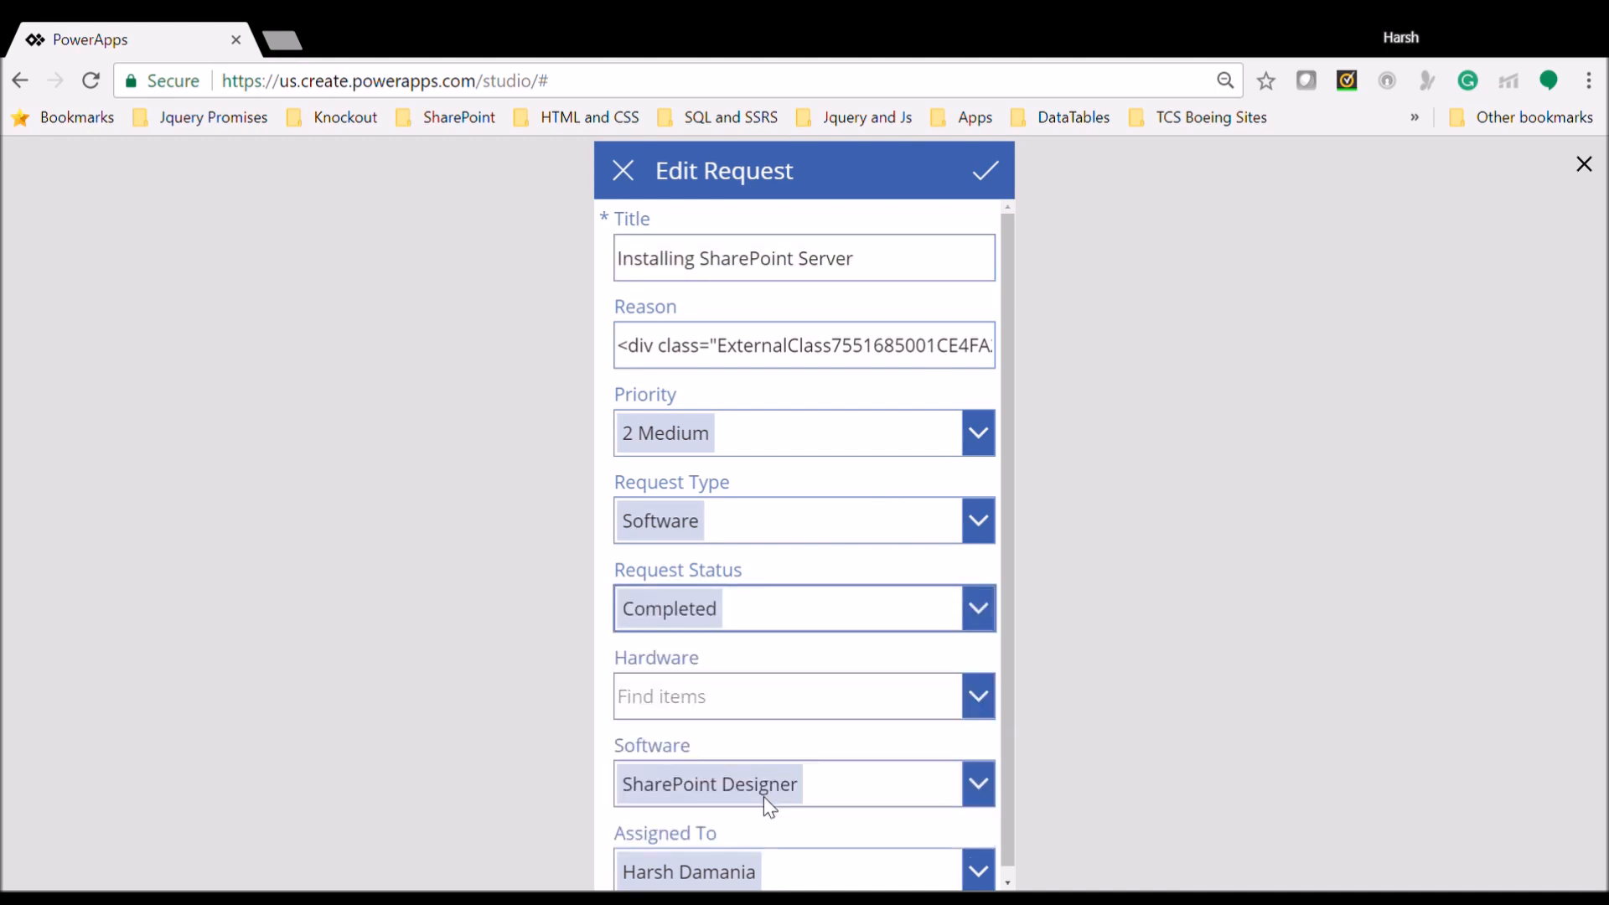
pyautogui.scroll(-1, 1004, 488)
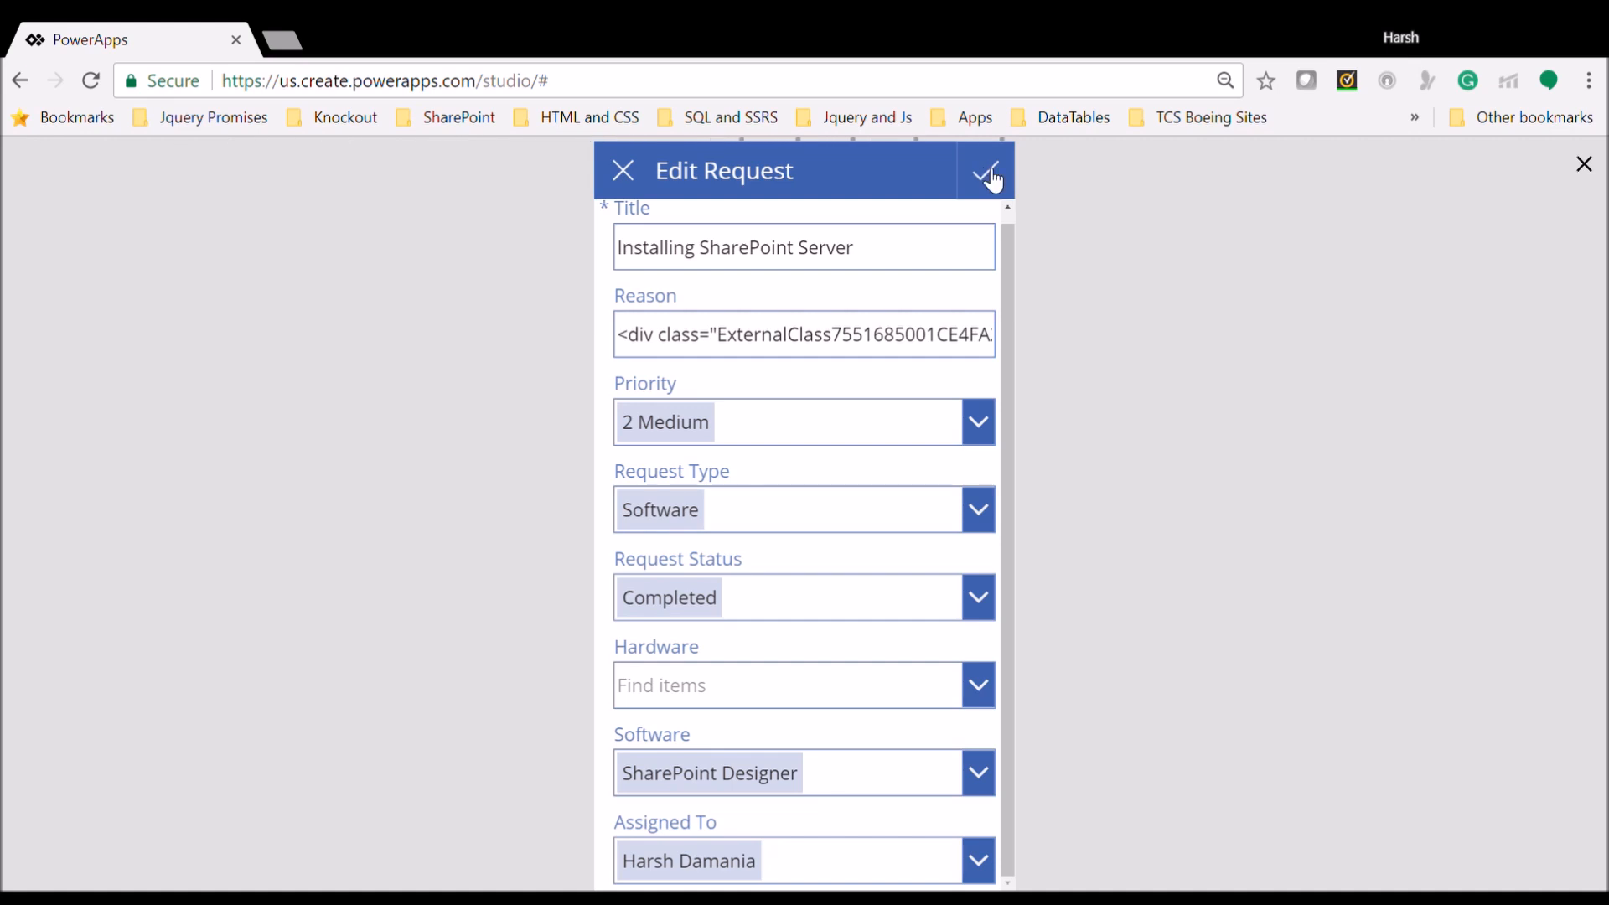
# Close the preview and check the edited request in the ScreenViewAllRequest gallery
pyautogui.click(1585, 165)
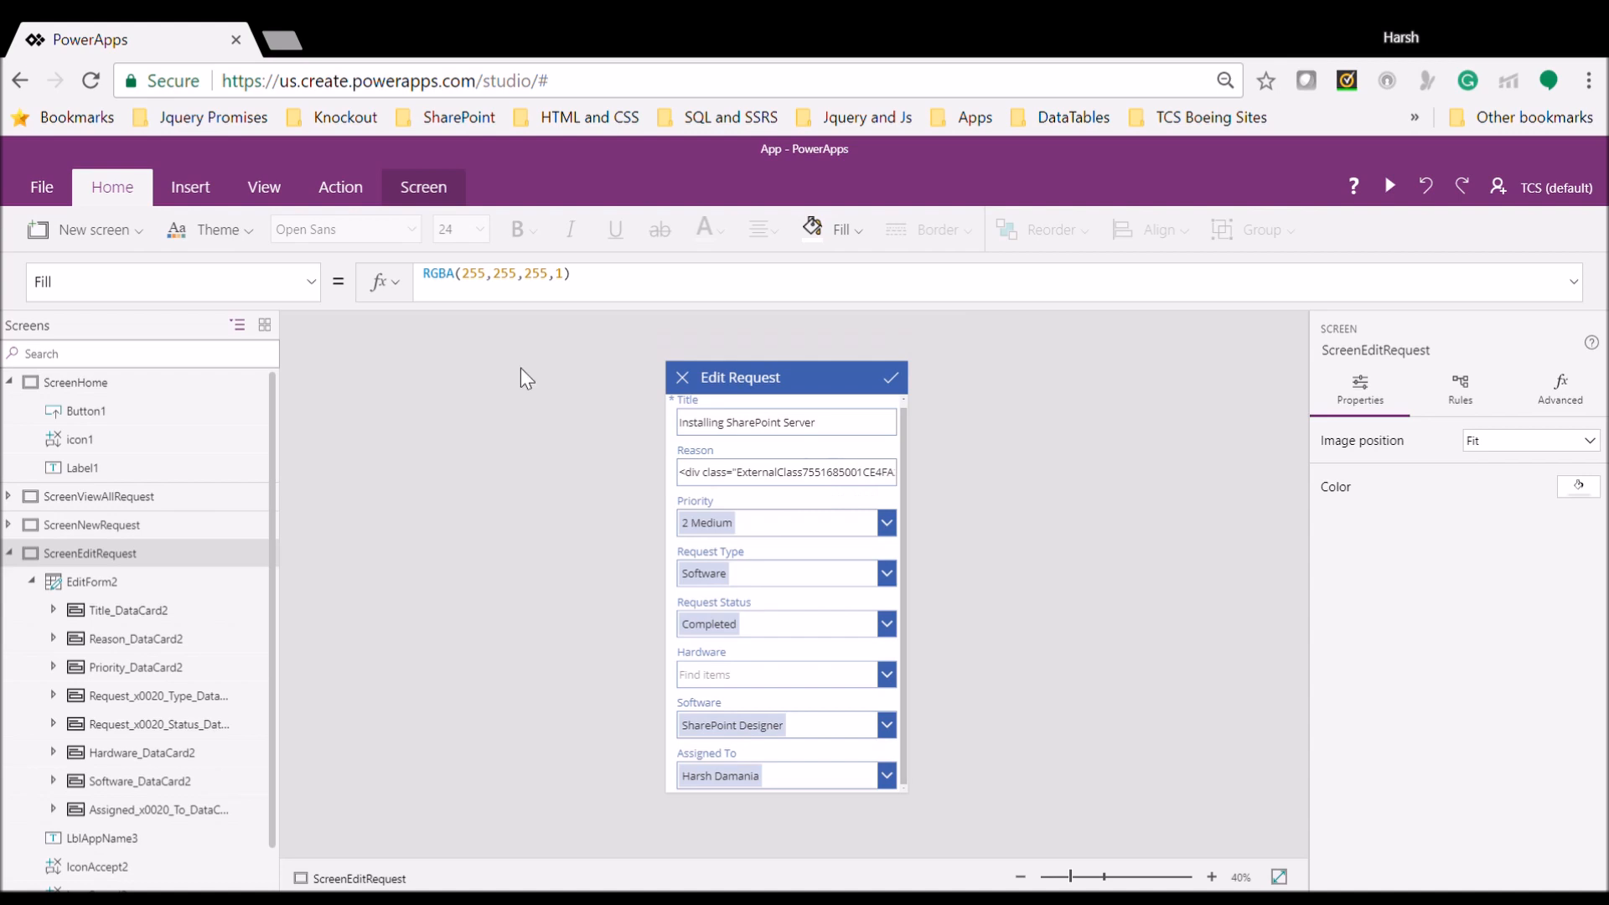
pyautogui.click(97, 385)
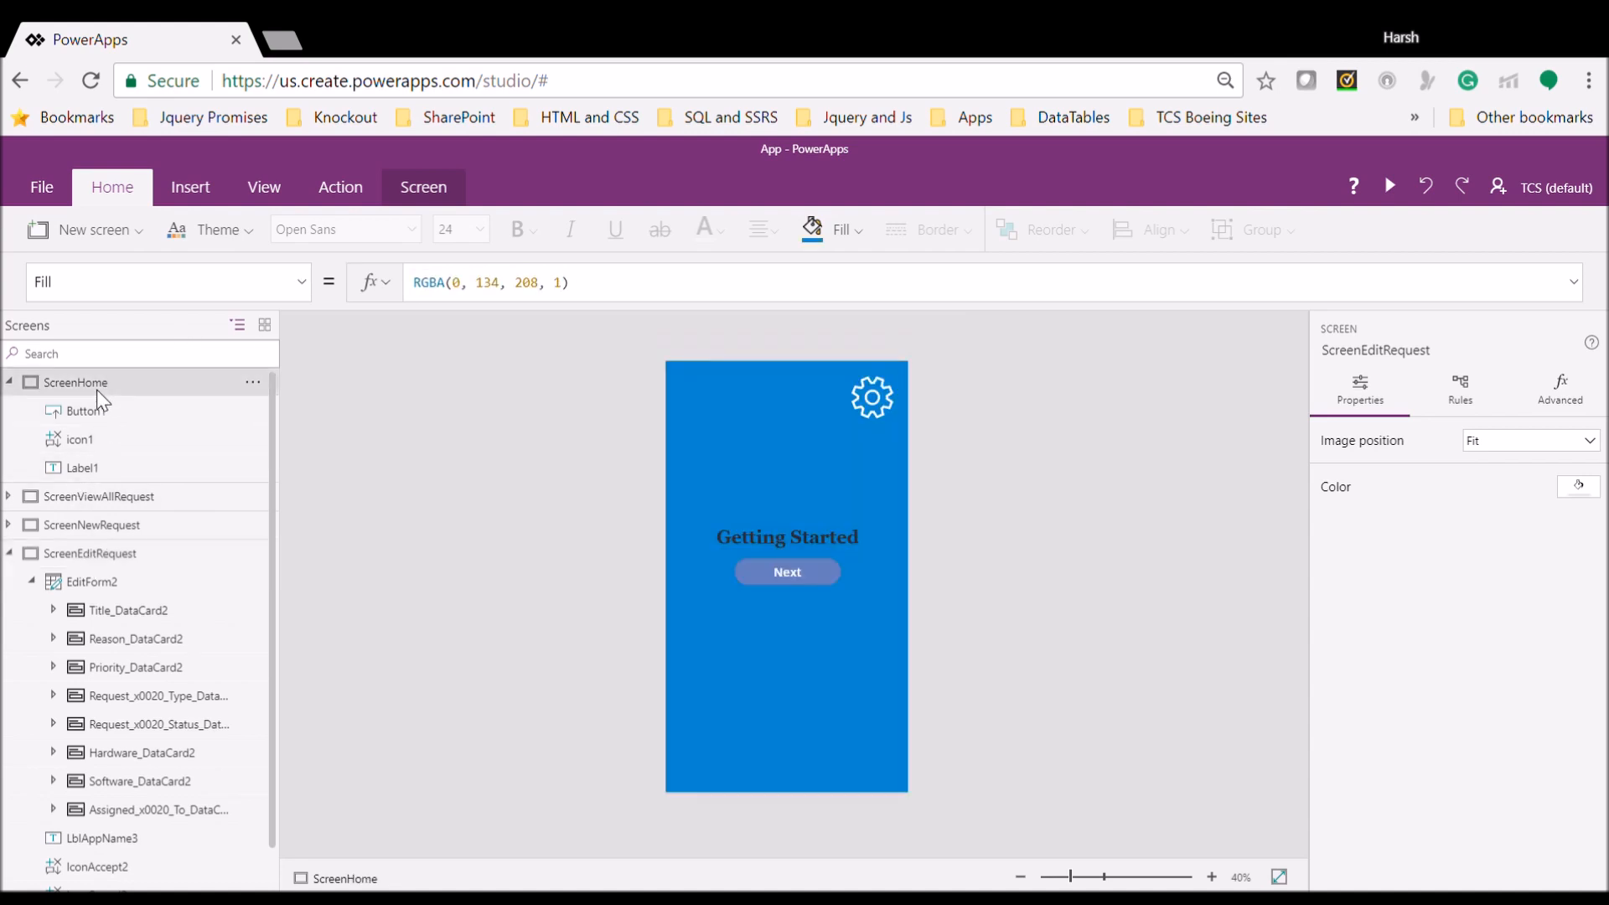
pyautogui.click(168, 496)
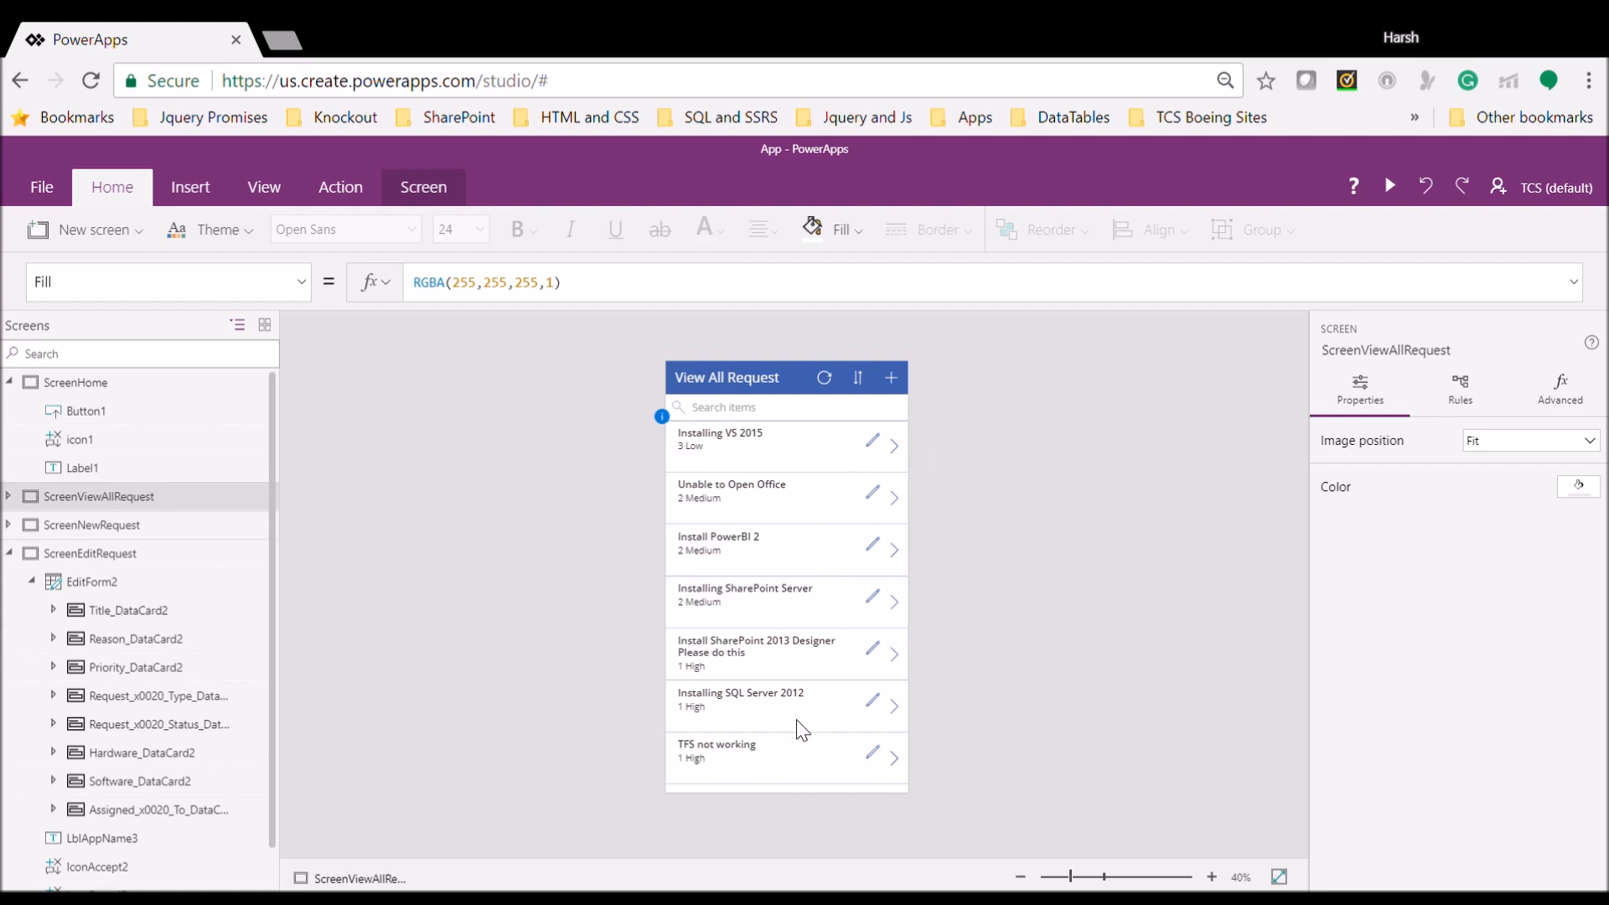
# Preview the ScreenViewAllRequest gallery, close the preview and collapse that screen's controls in the tree
pyautogui.click(796, 743)
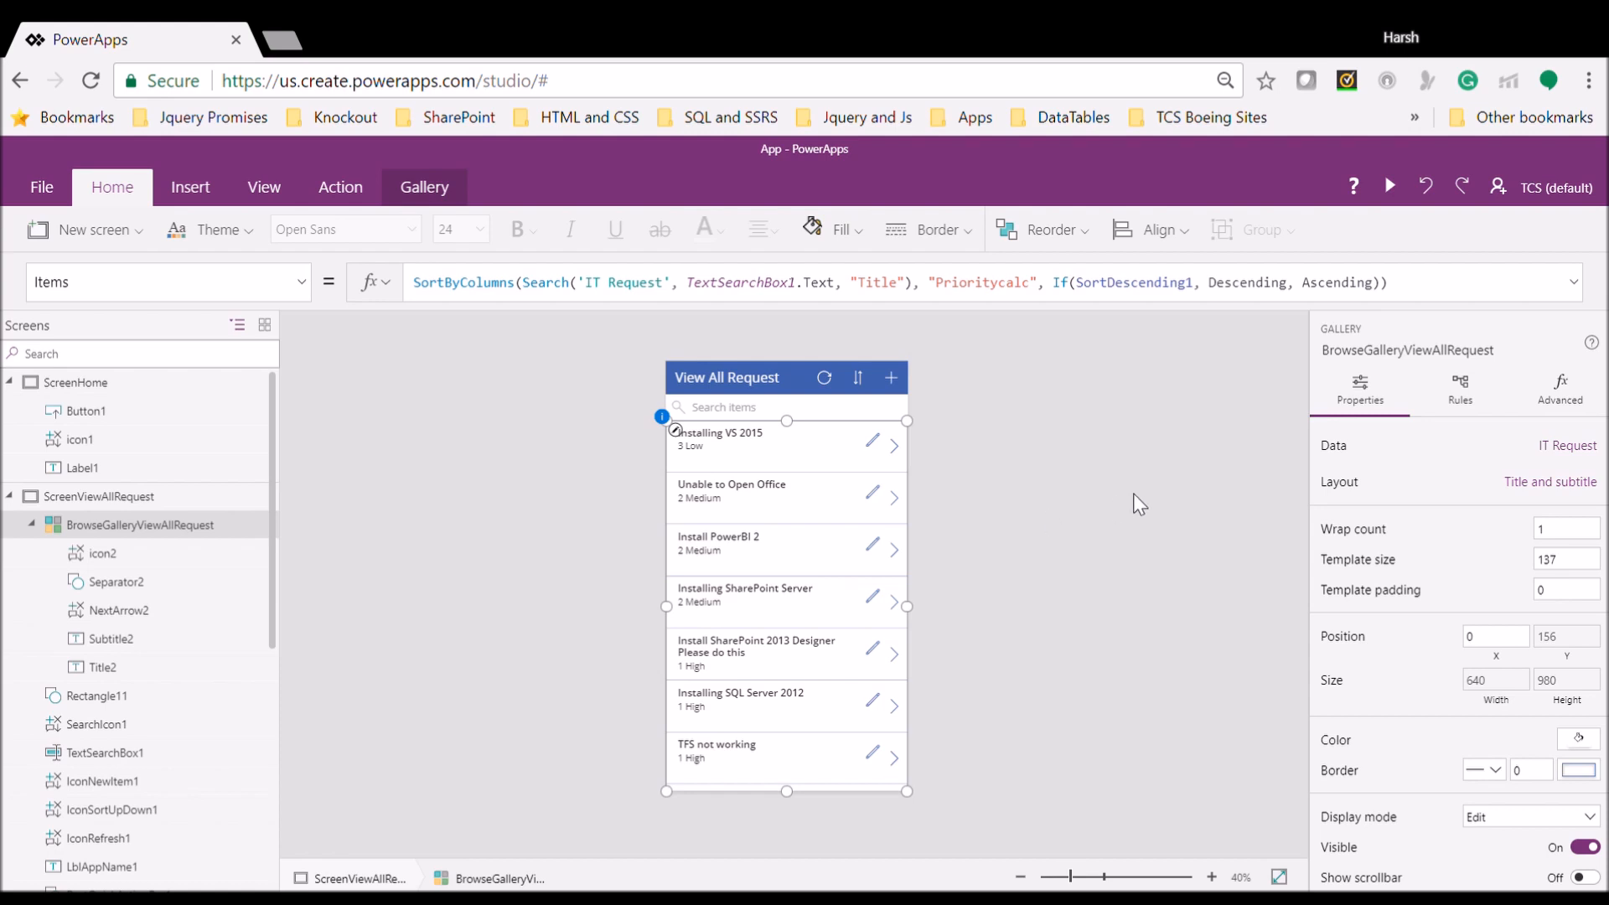
pyautogui.click(1388, 186)
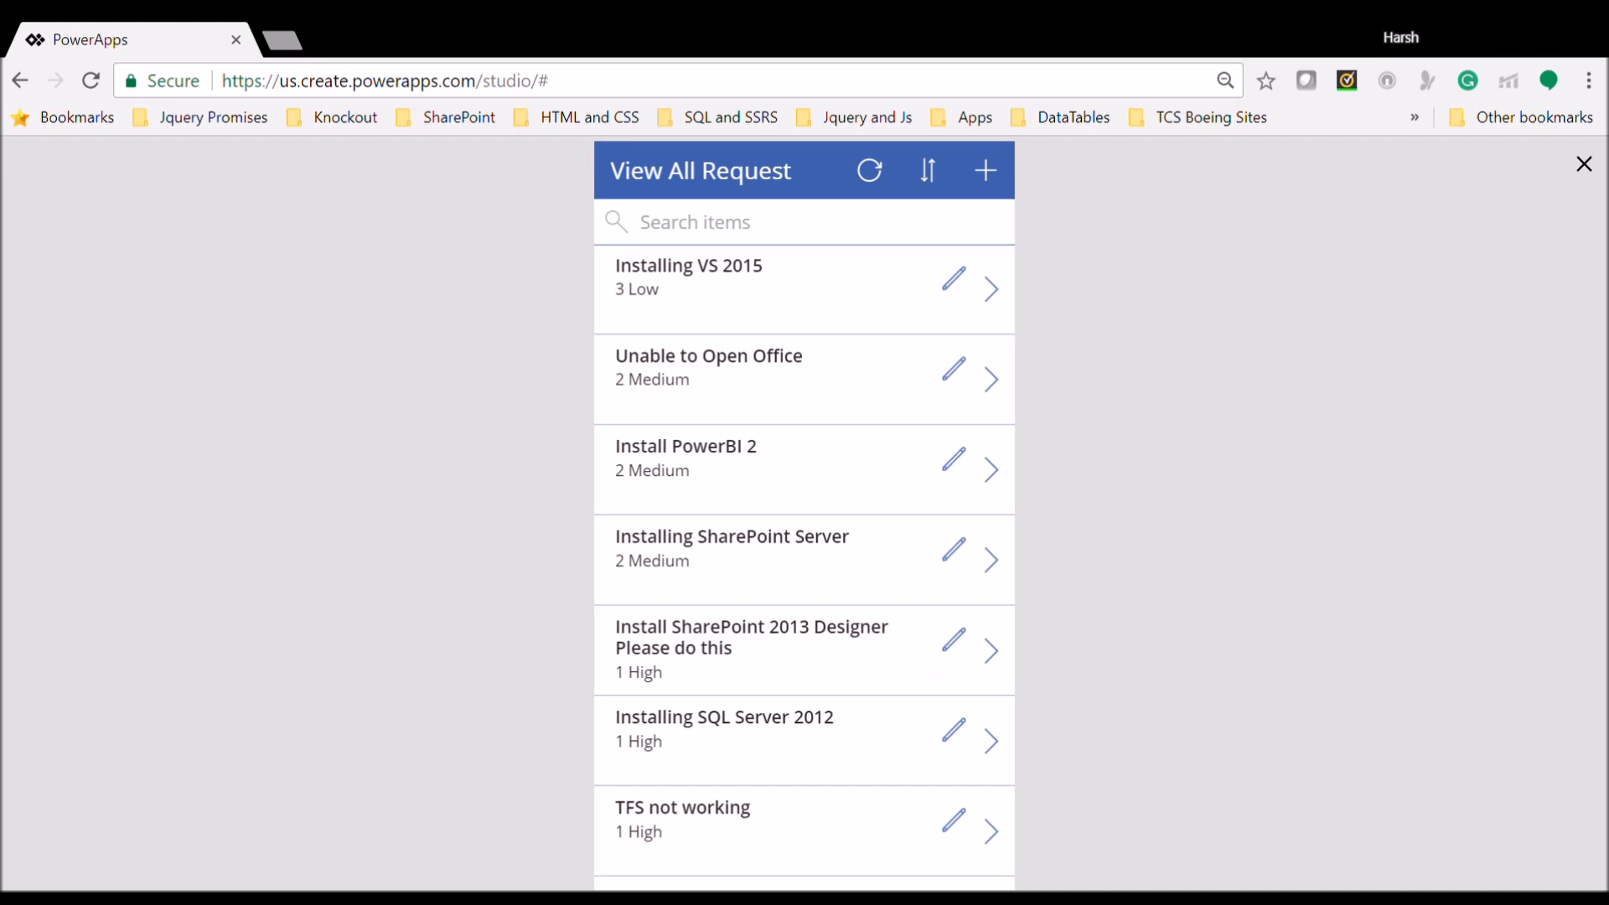
pyautogui.press('Escape')
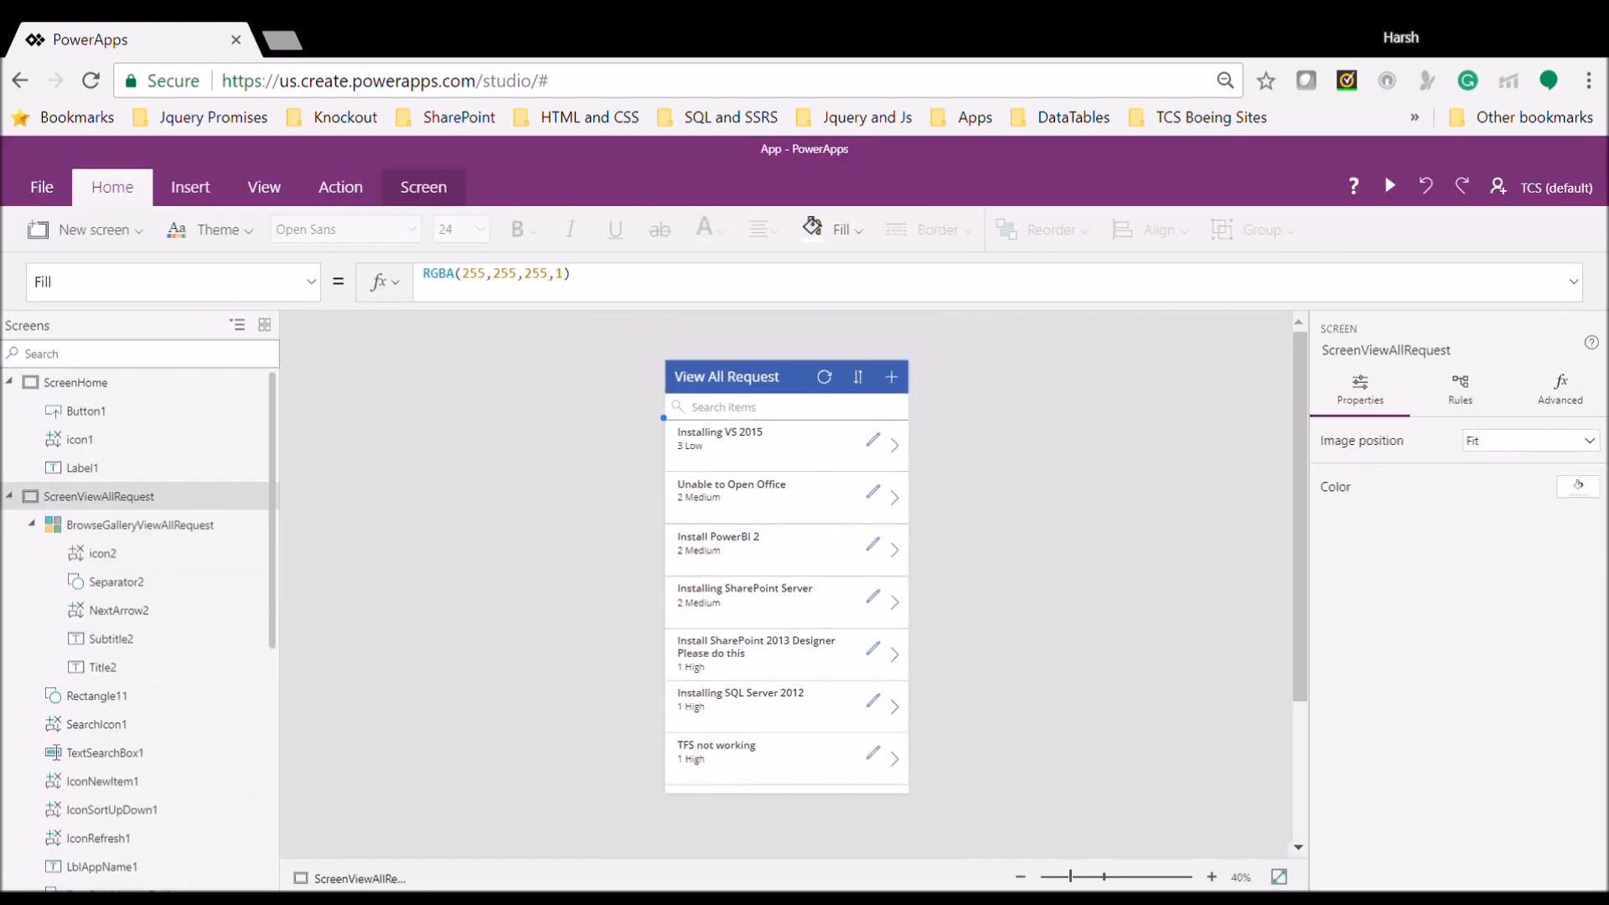
pyautogui.click(10, 496)
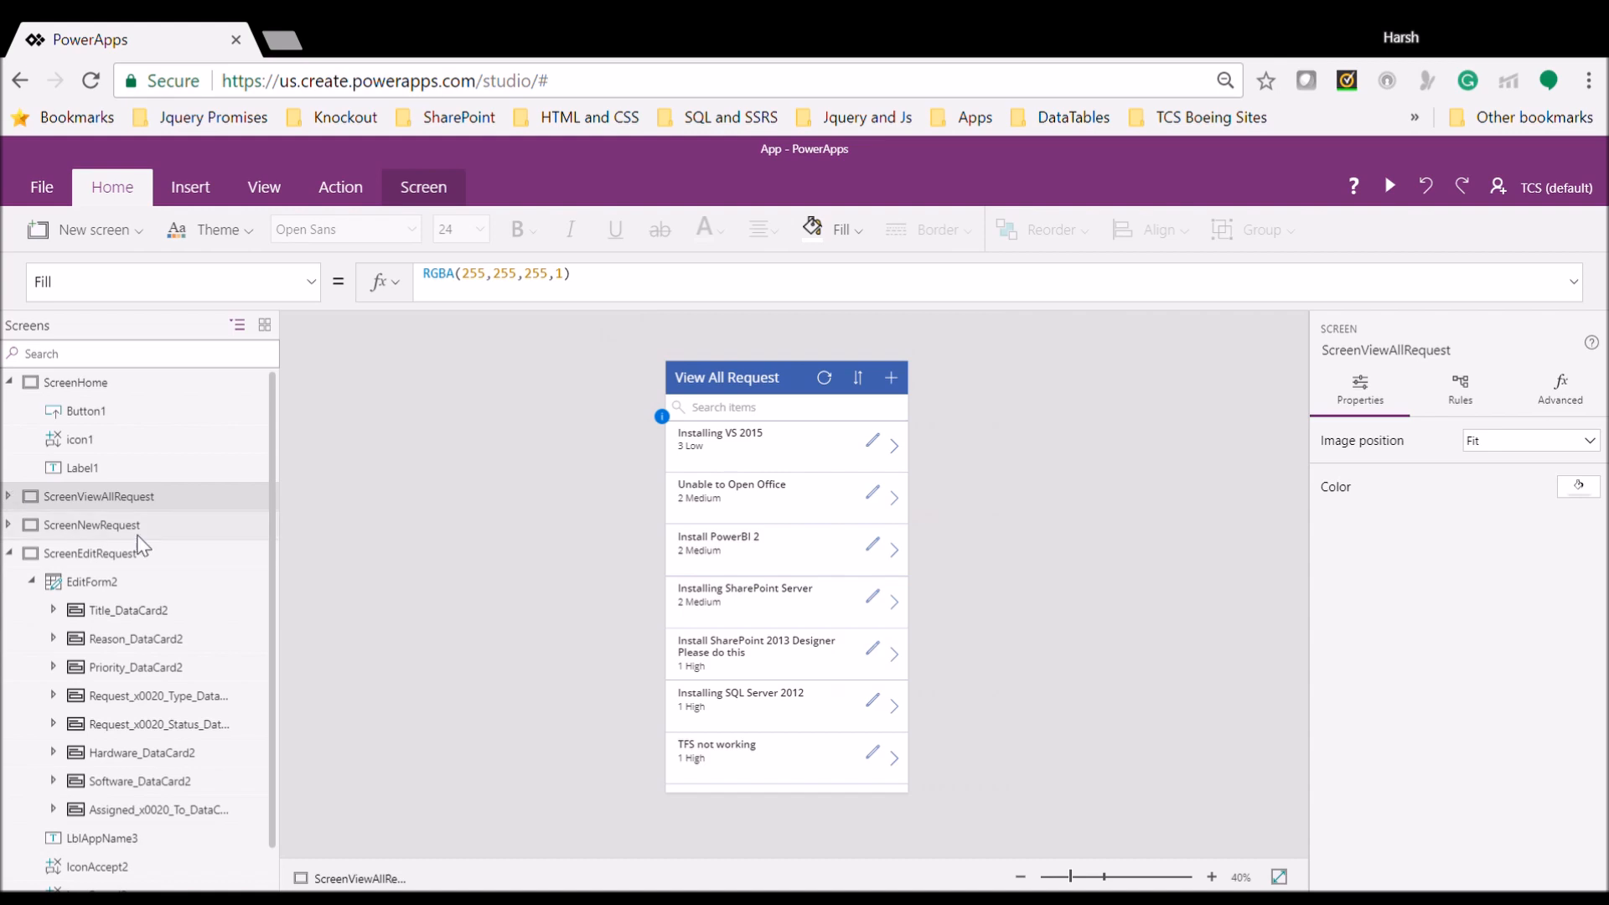
# Go to ScreenEditRequest and review the Item formula of EditForm2
pyautogui.click(104, 551)
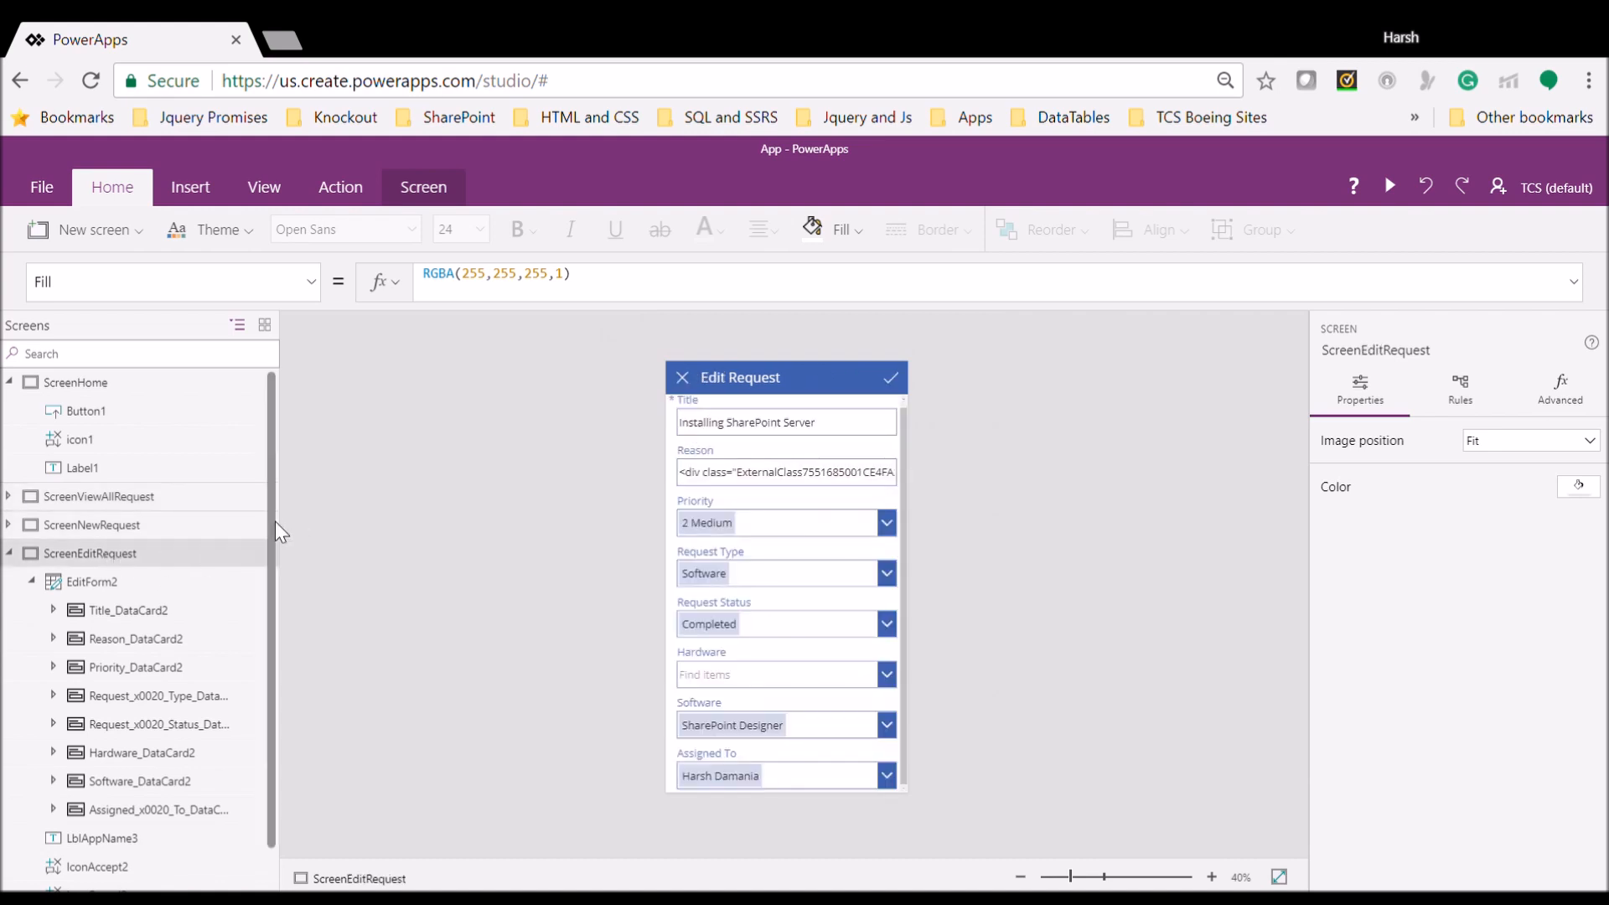
pyautogui.scroll(-1, 269, 522)
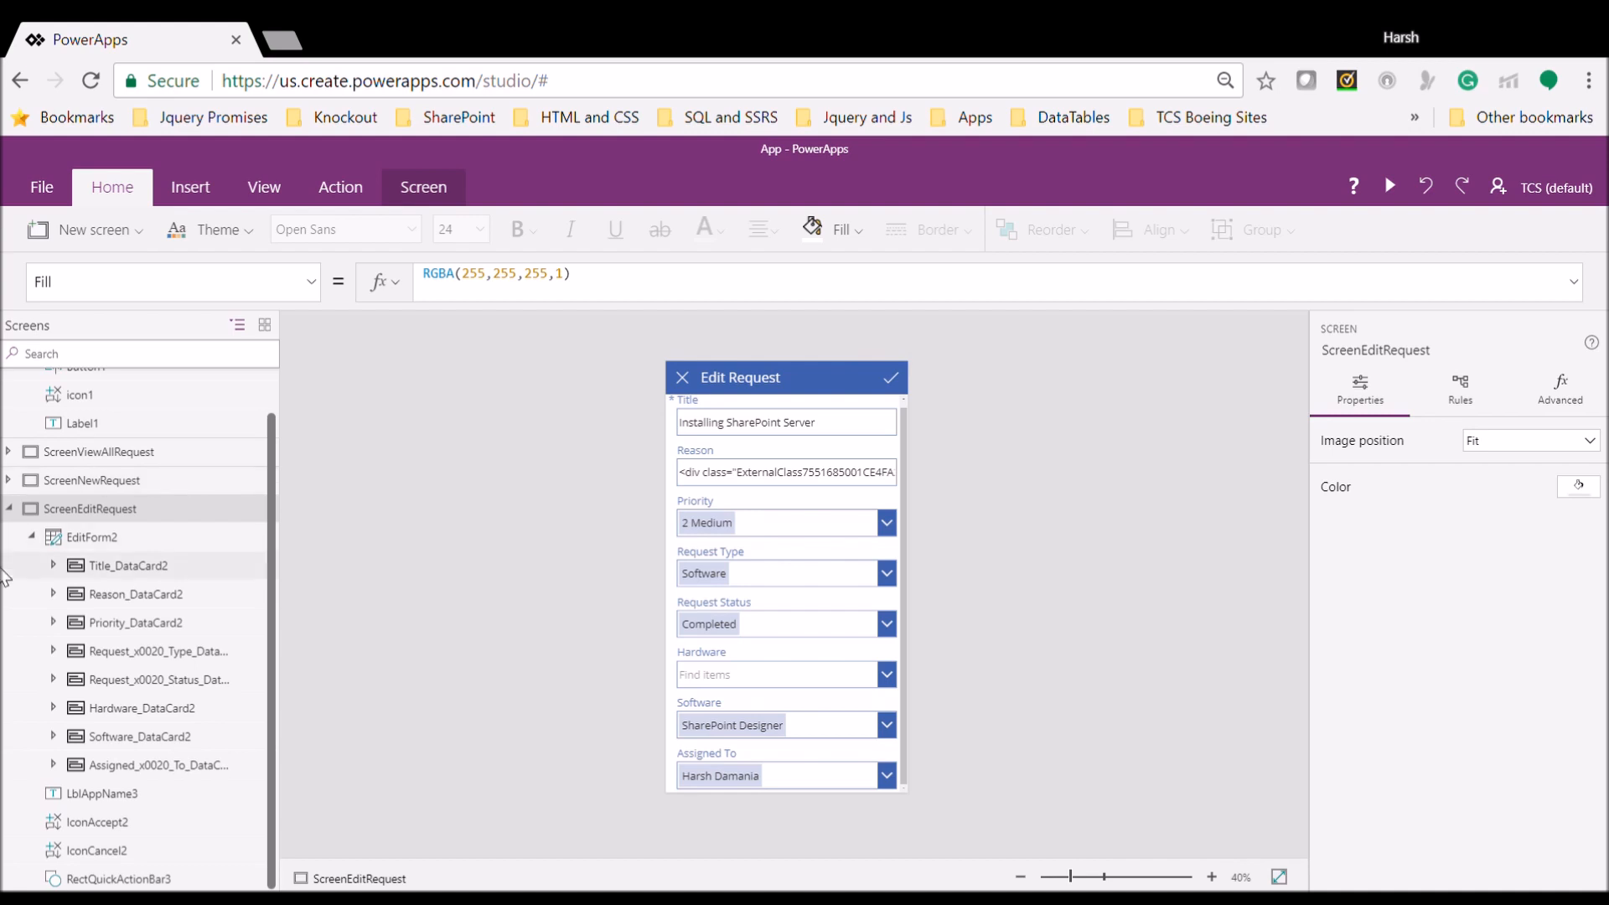
pyautogui.click(79, 536)
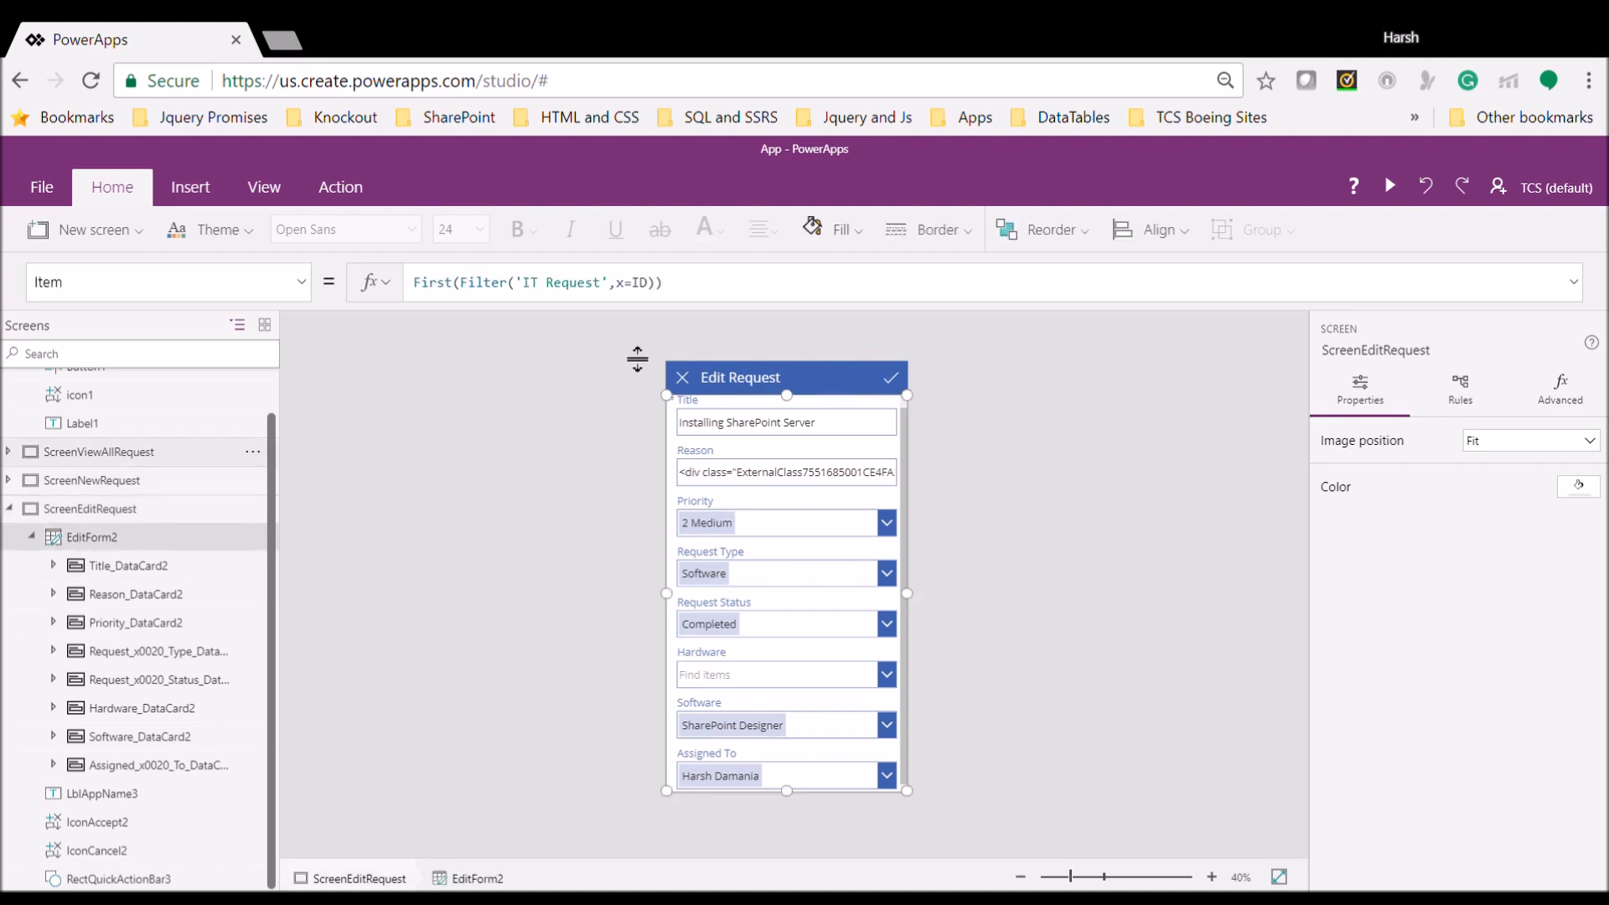
pyautogui.click(302, 285)
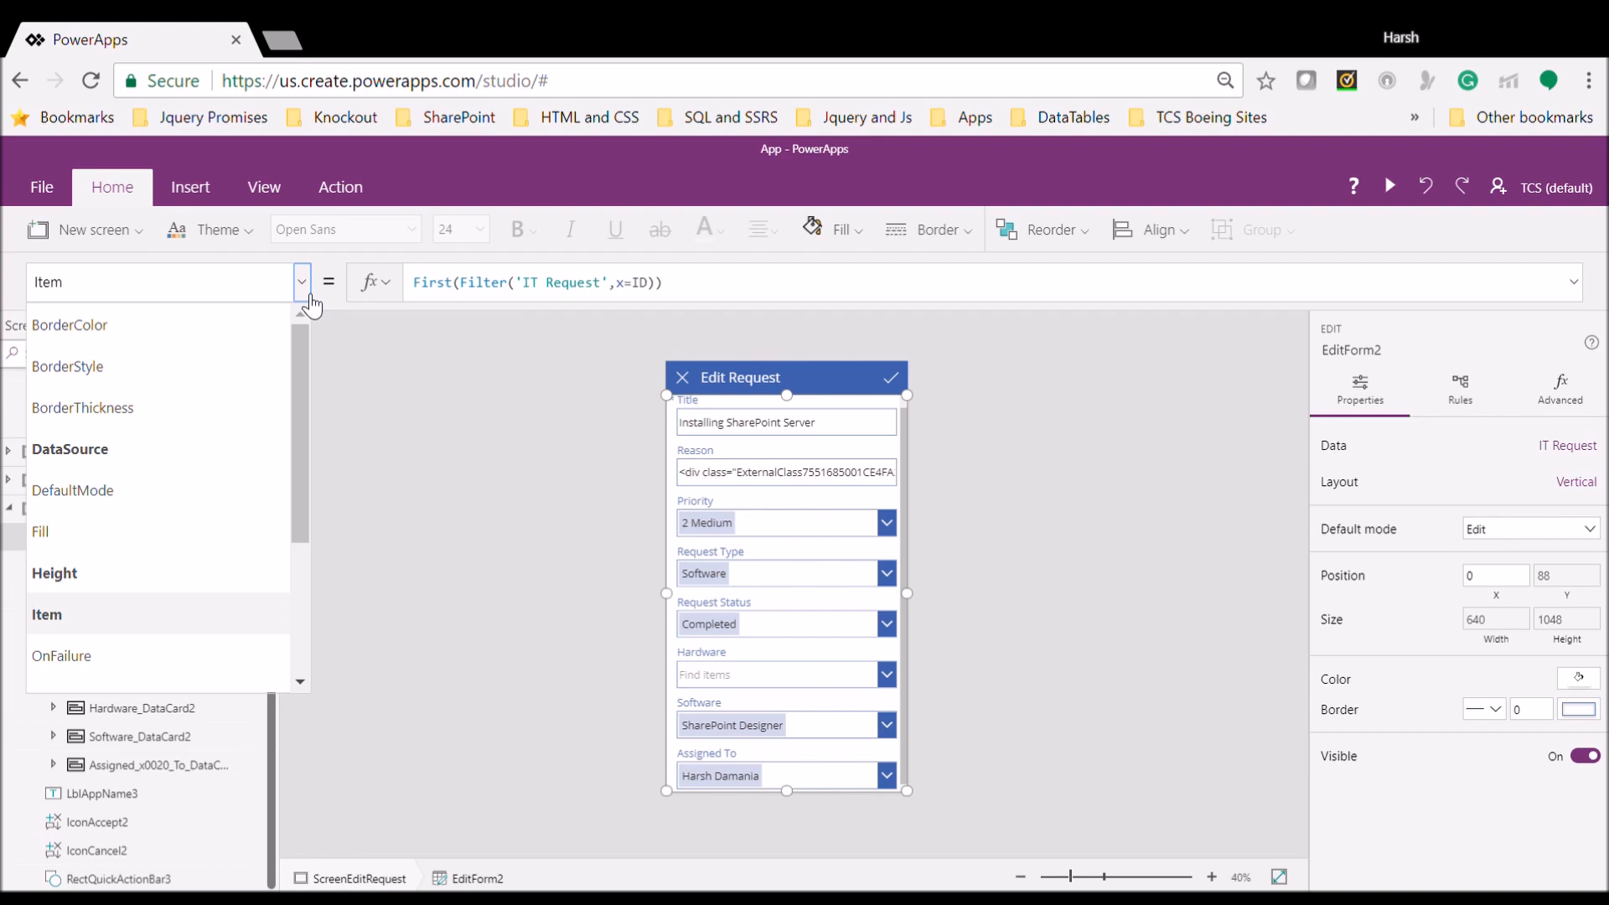
# Replace the OnSelect formula of the Edit Request check mark icon with the beginning of a Patch call: Patch('IT Request',
pyautogui.click(892, 382)
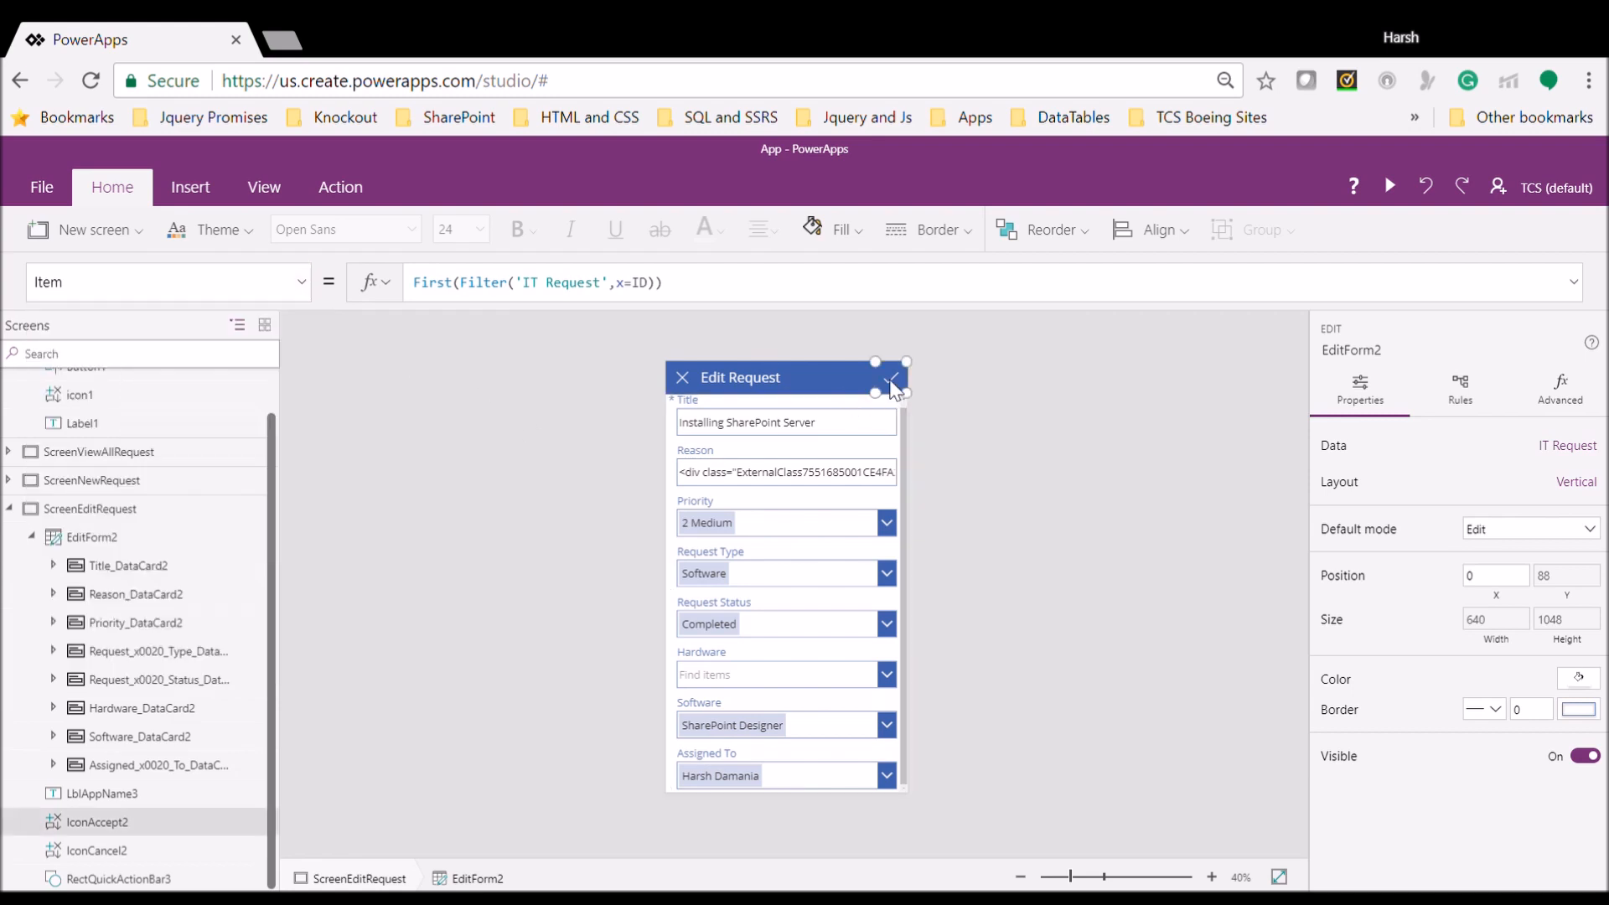
pyautogui.click(302, 285)
pyautogui.moveTo(303, 398); pyautogui.dragTo(391, 334)
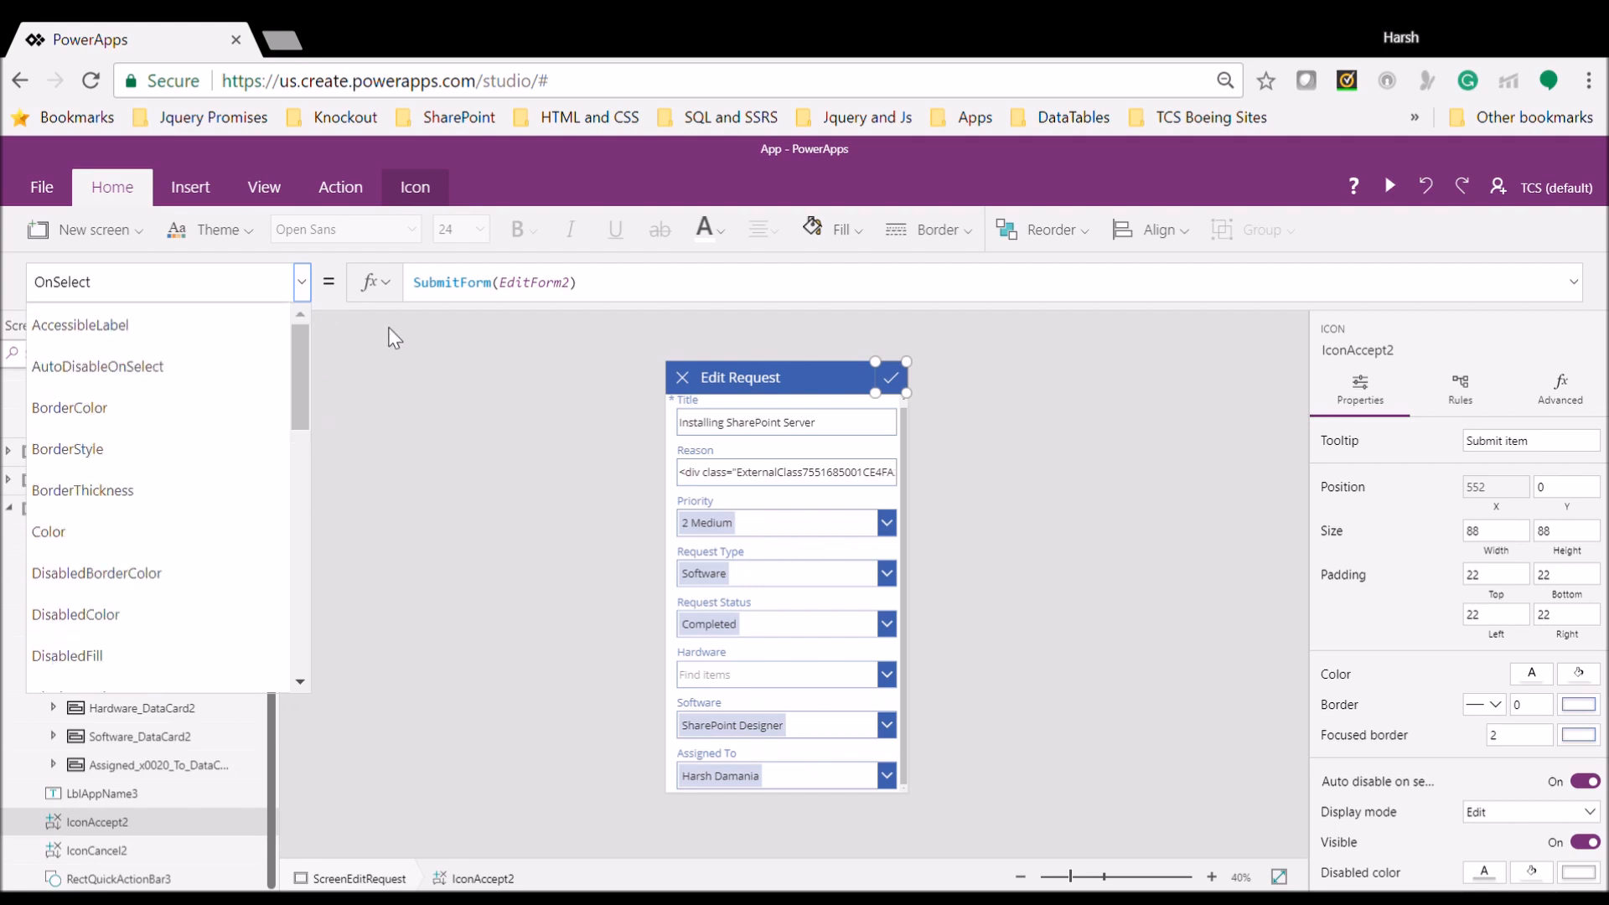
pyautogui.click(448, 290)
pyautogui.tripleClick(449, 293)
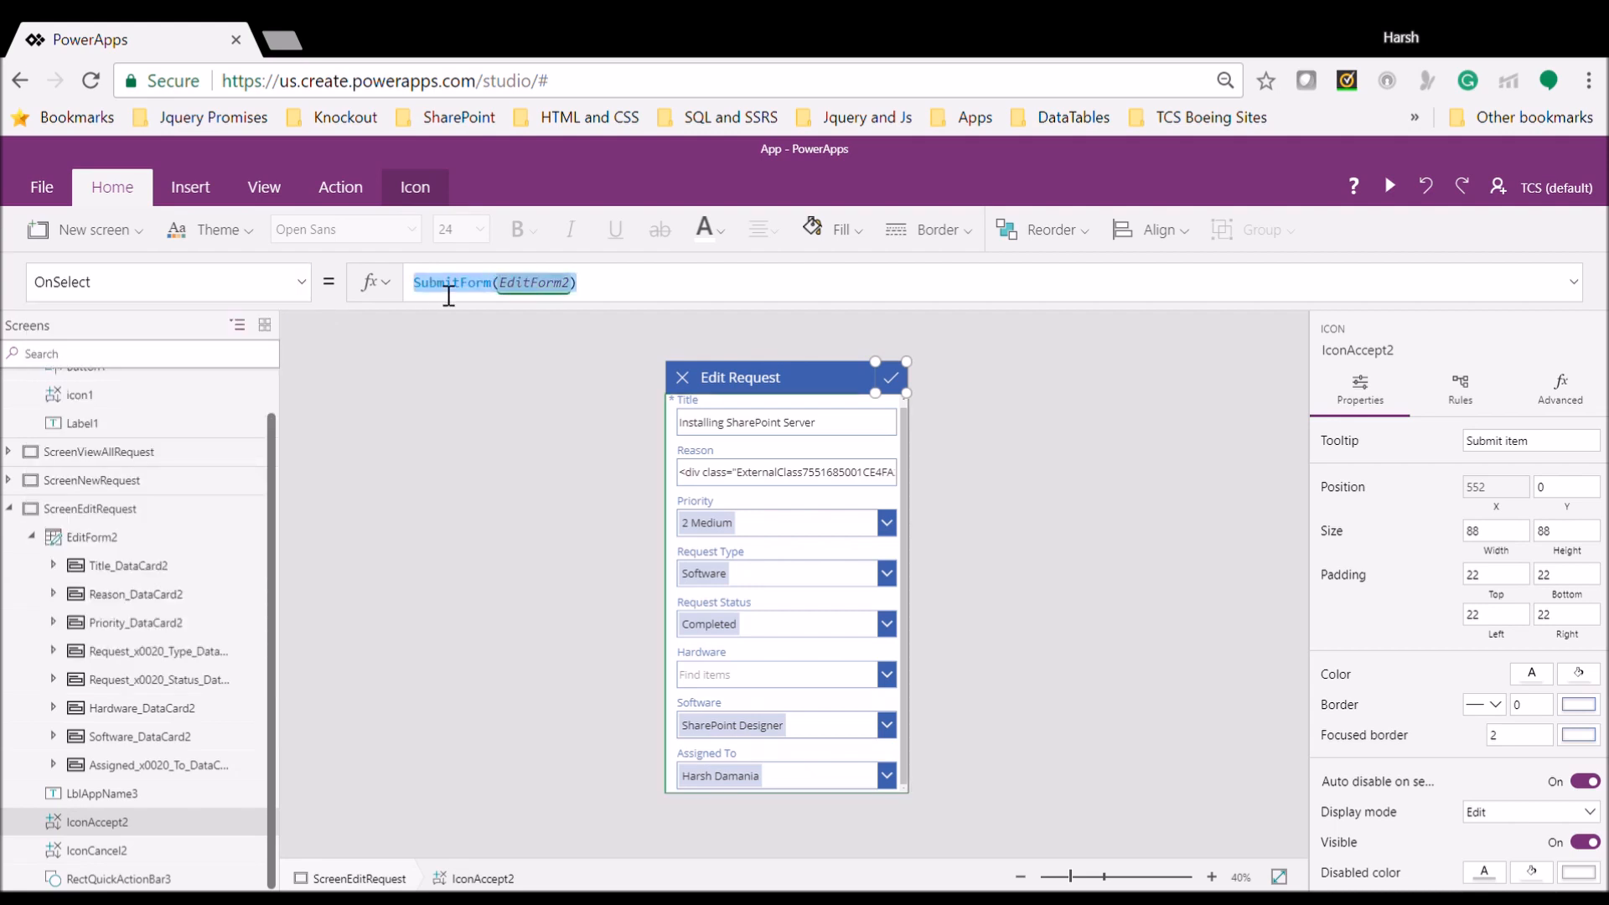
pyautogui.press('BackSpace')
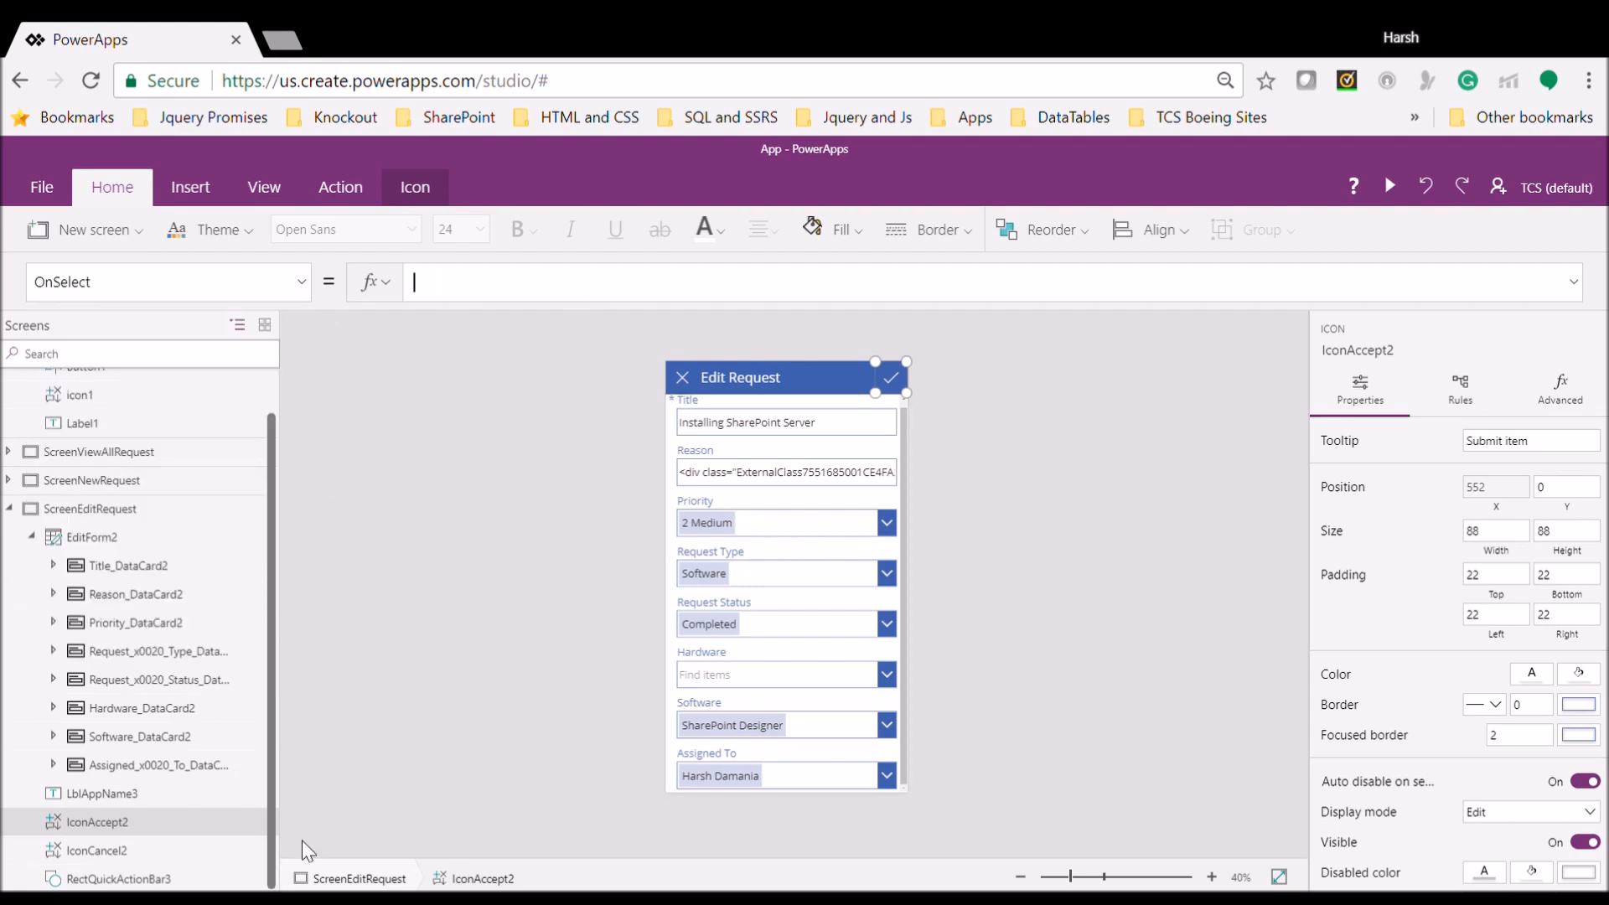
pyautogui.write('Patch')
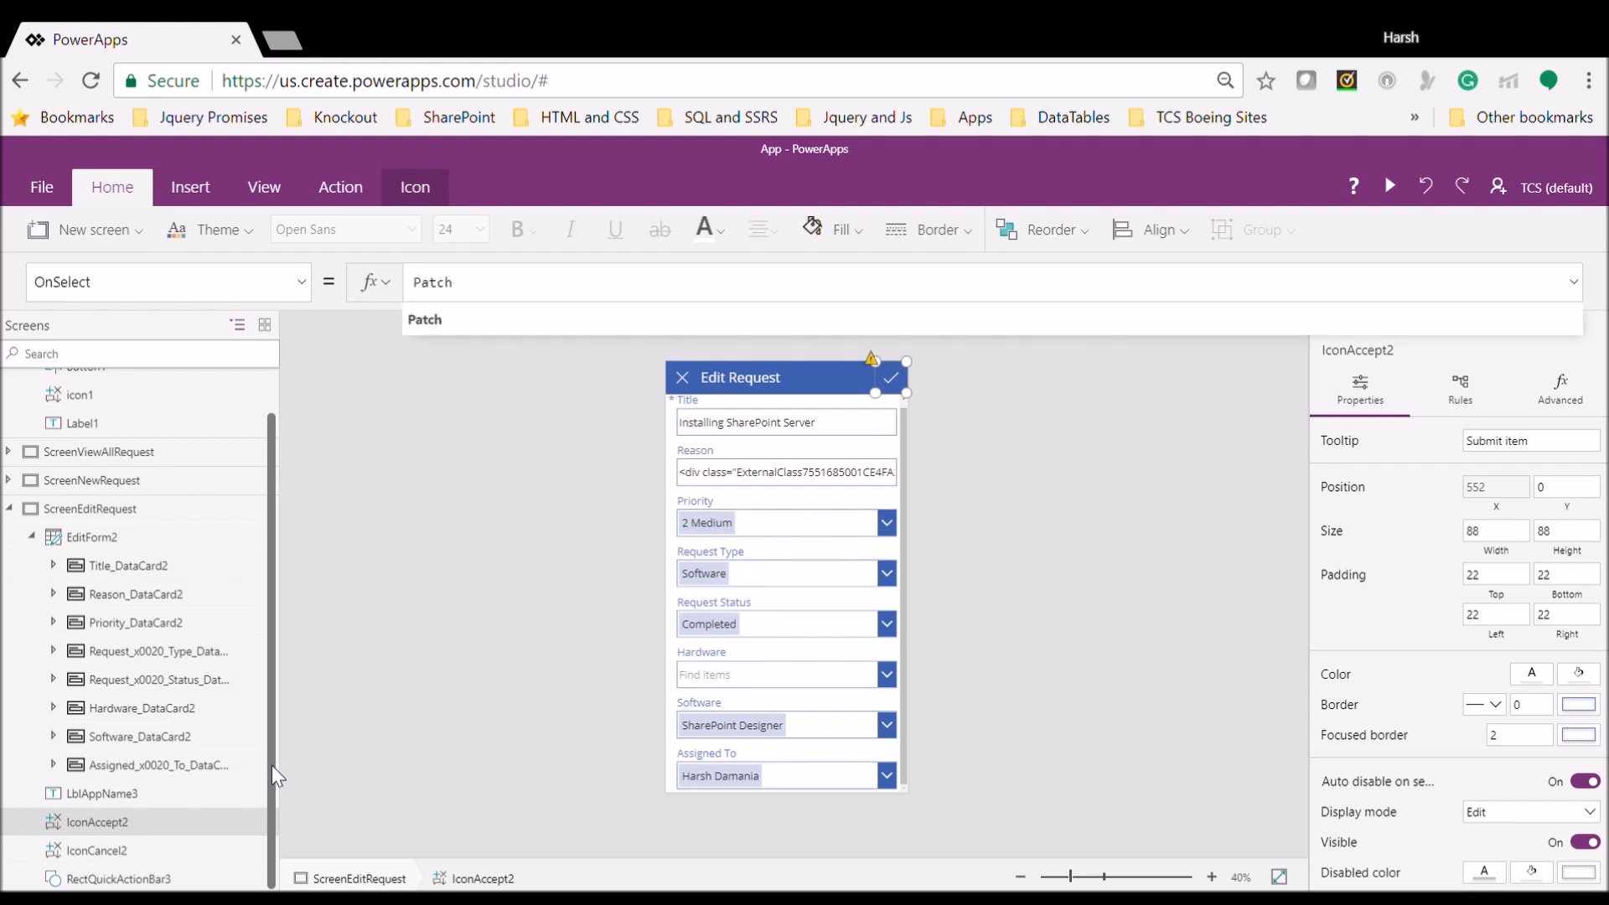
pyautogui.write('(')
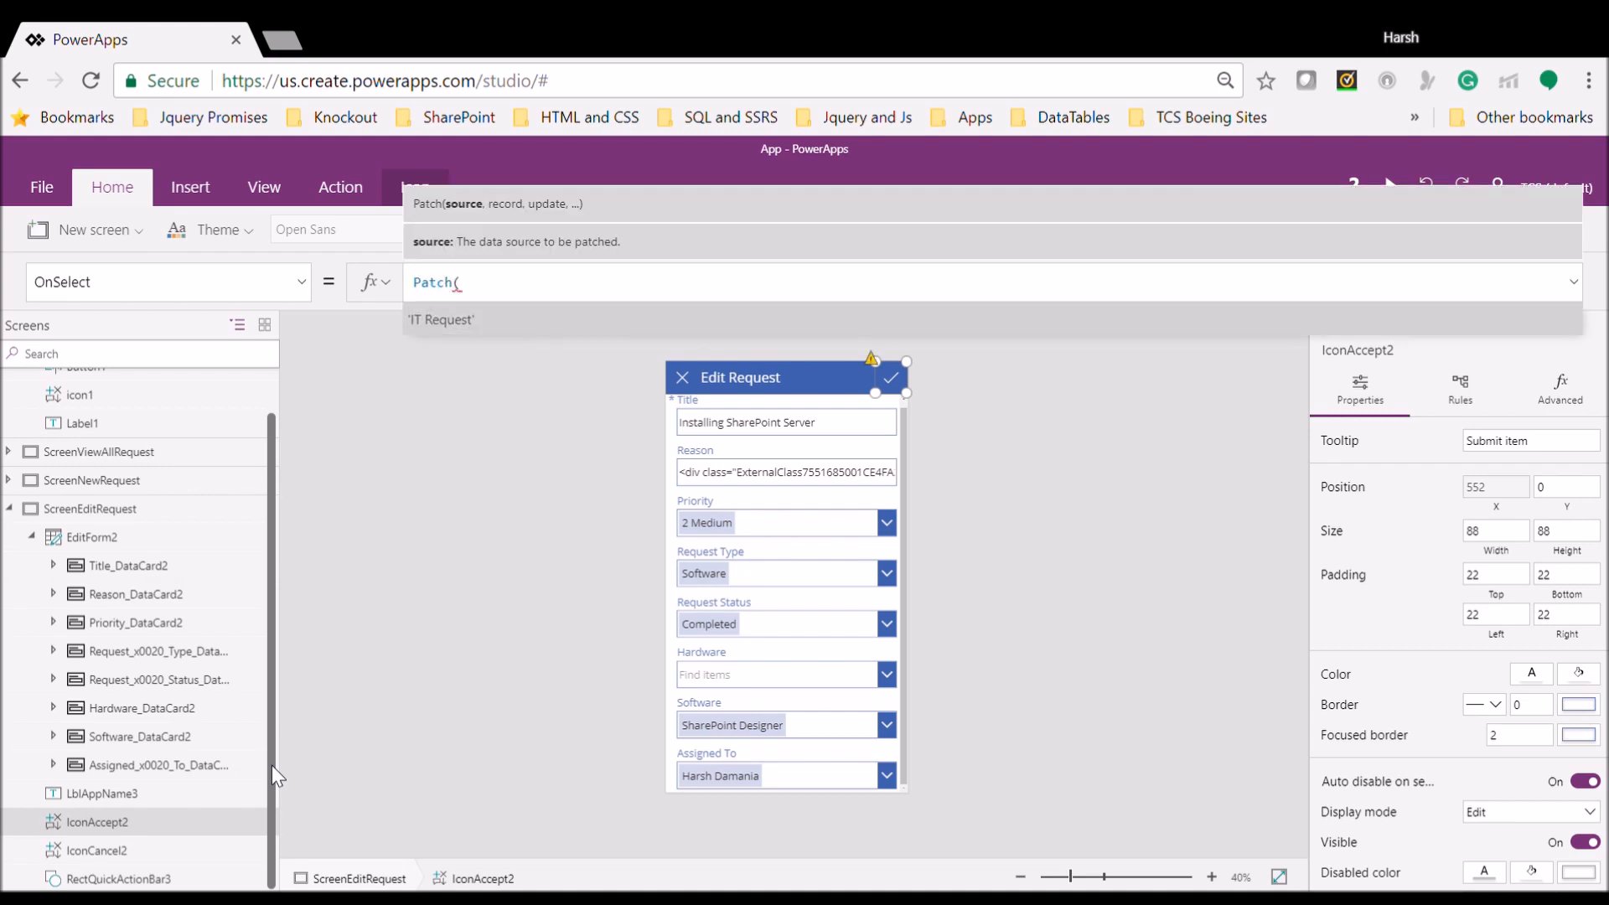
pyautogui.press('Tab')
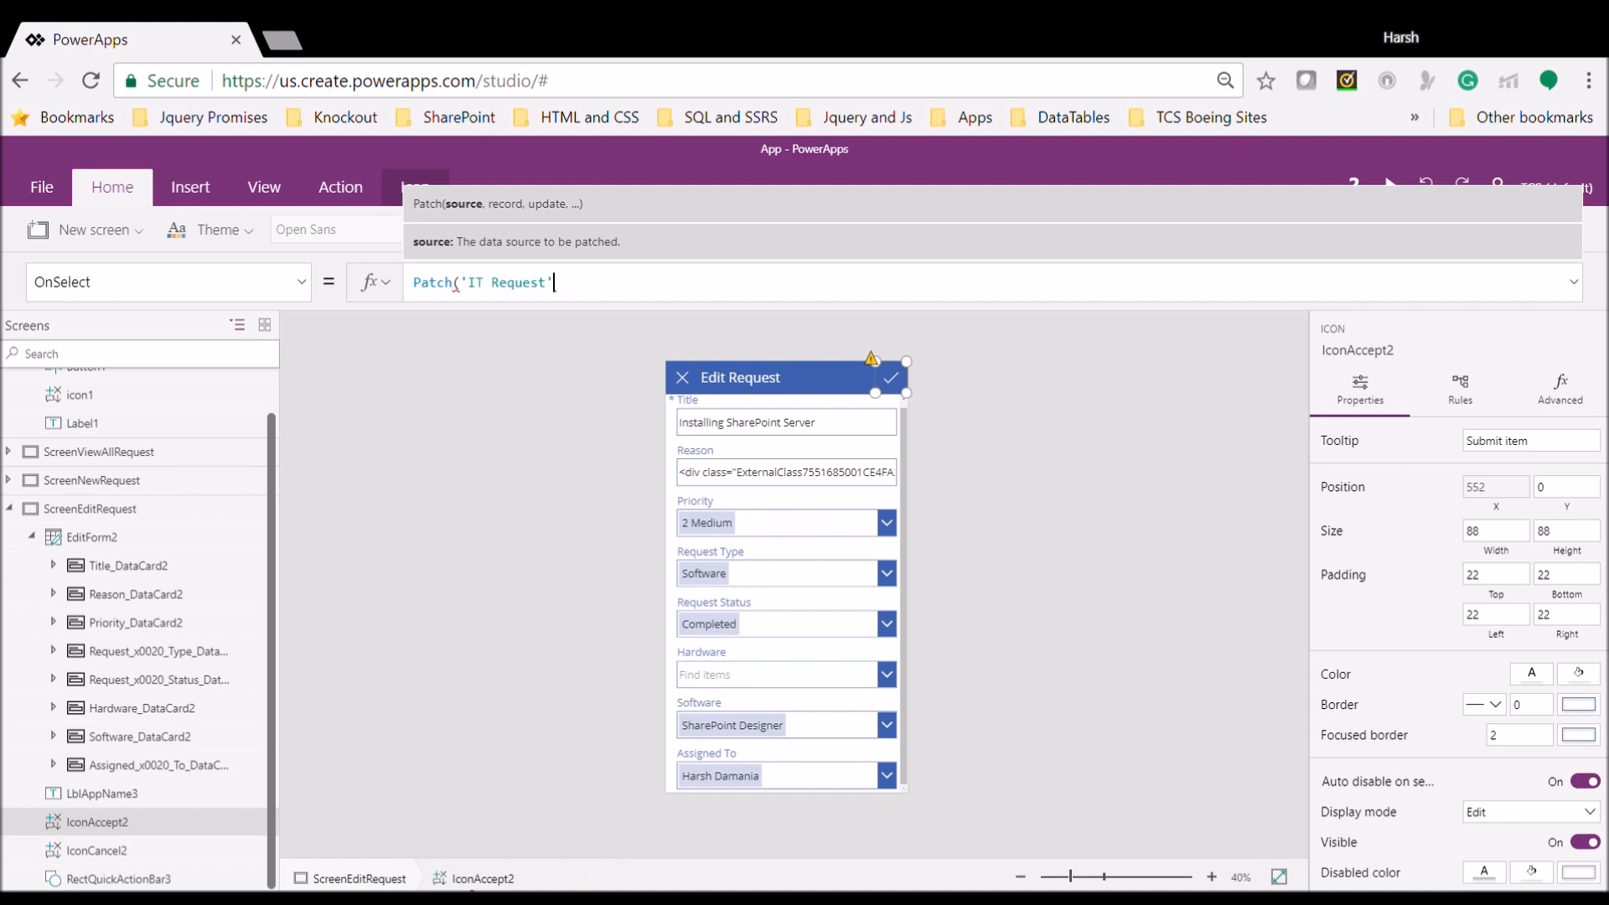
pyautogui.write(',')
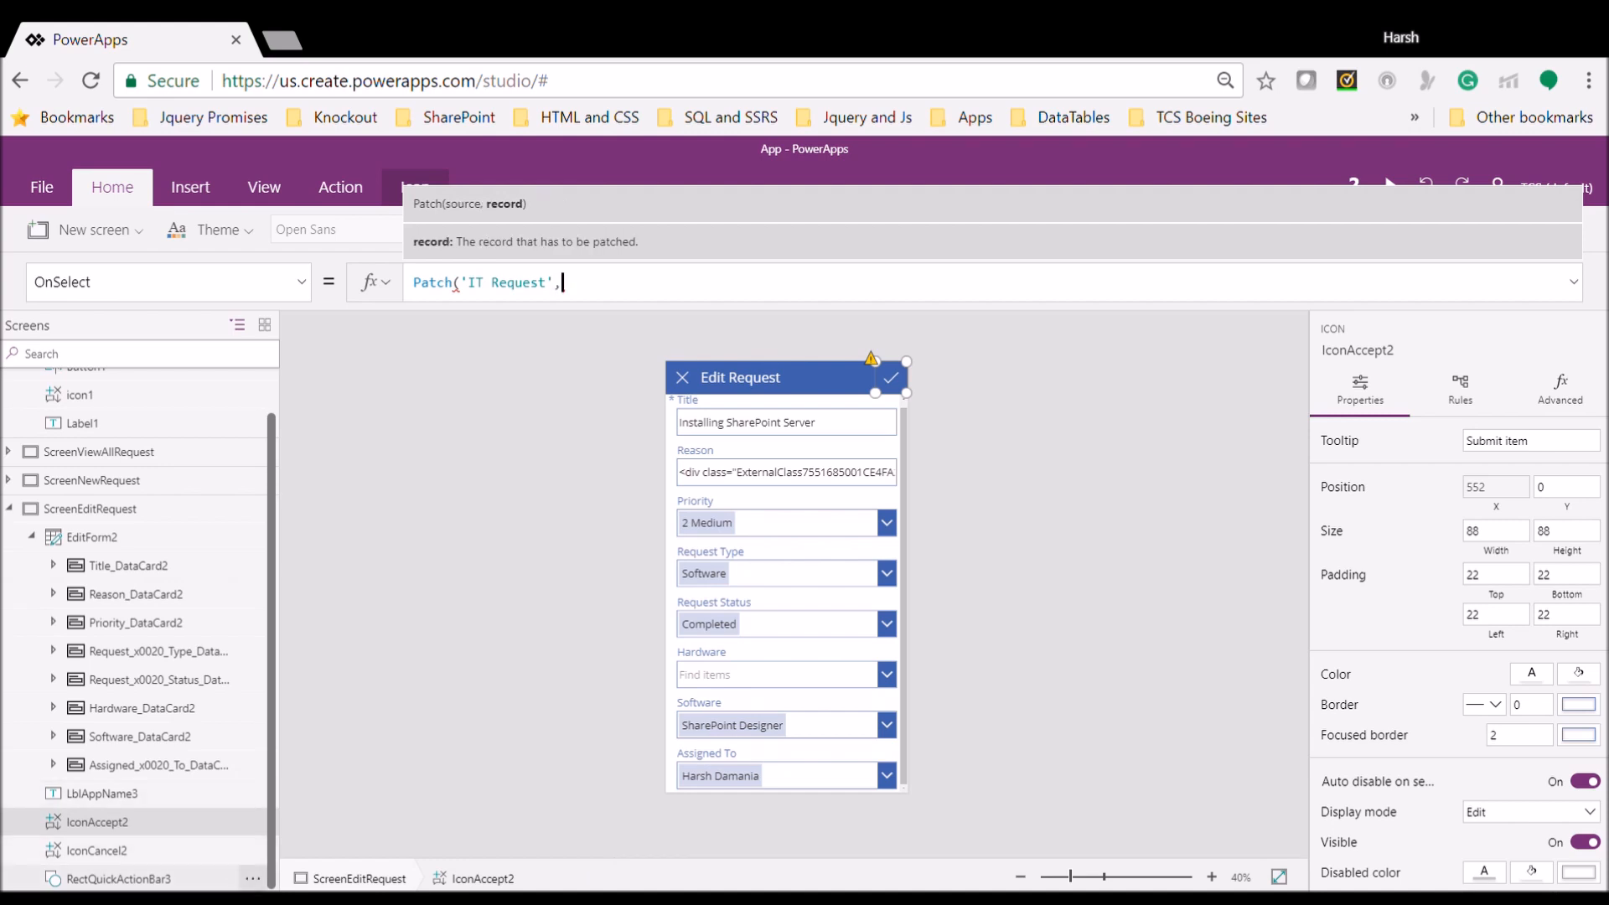
pyautogui.click(675, 533)
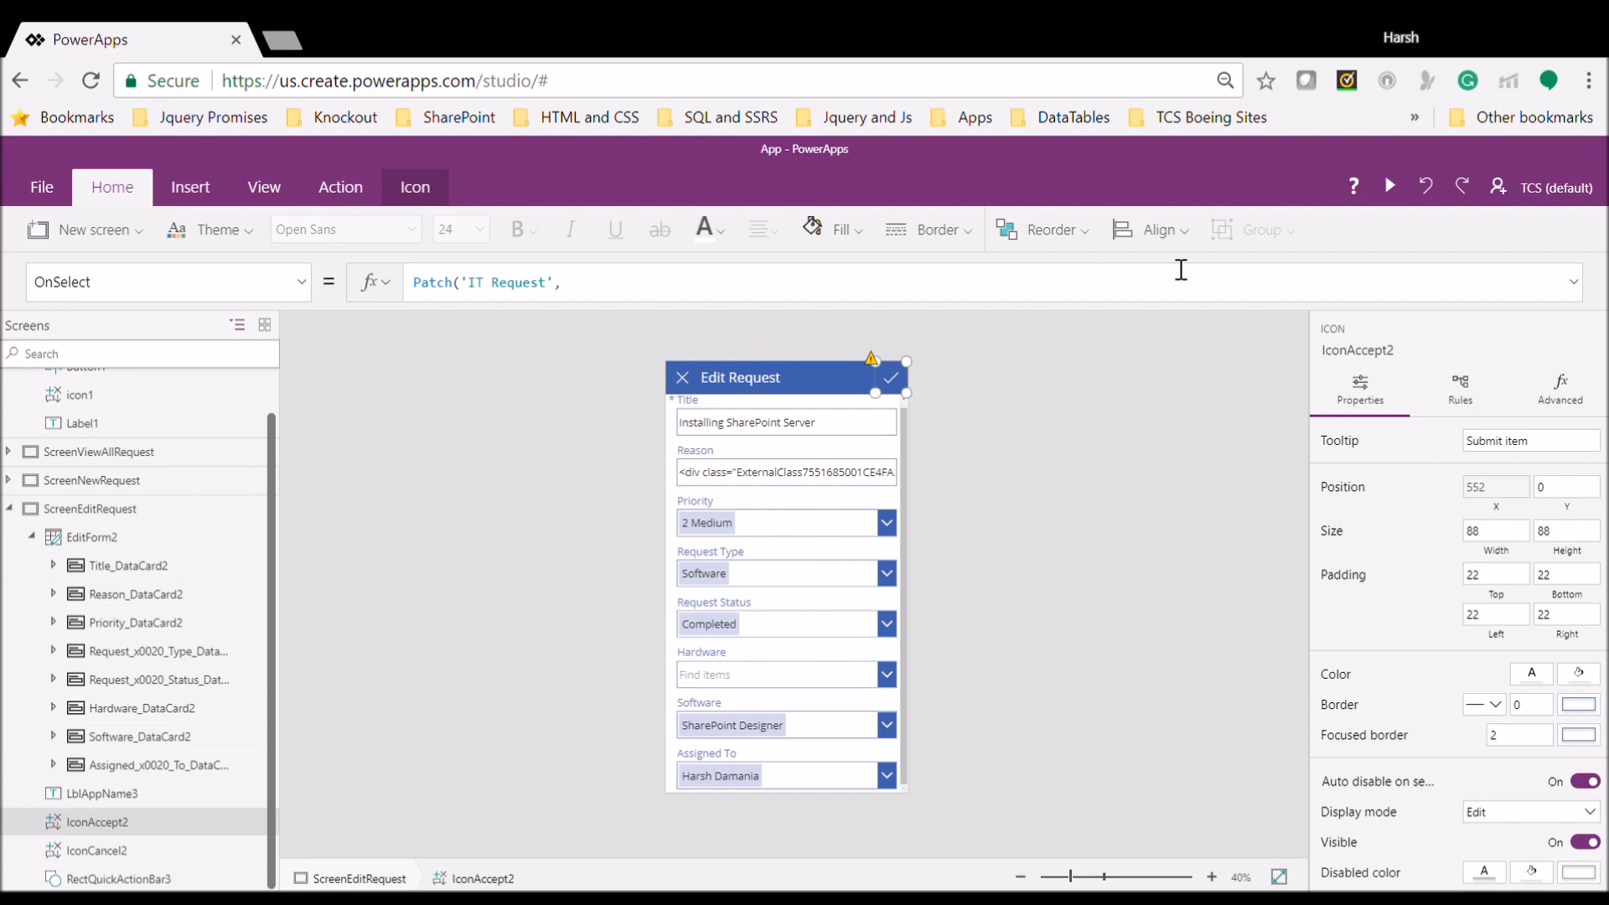
# Complete the check mark icon's Patch formula with the record First(Filter('IT Request',ID=y)) and an empty update {}
pyautogui.click(1473, 32)
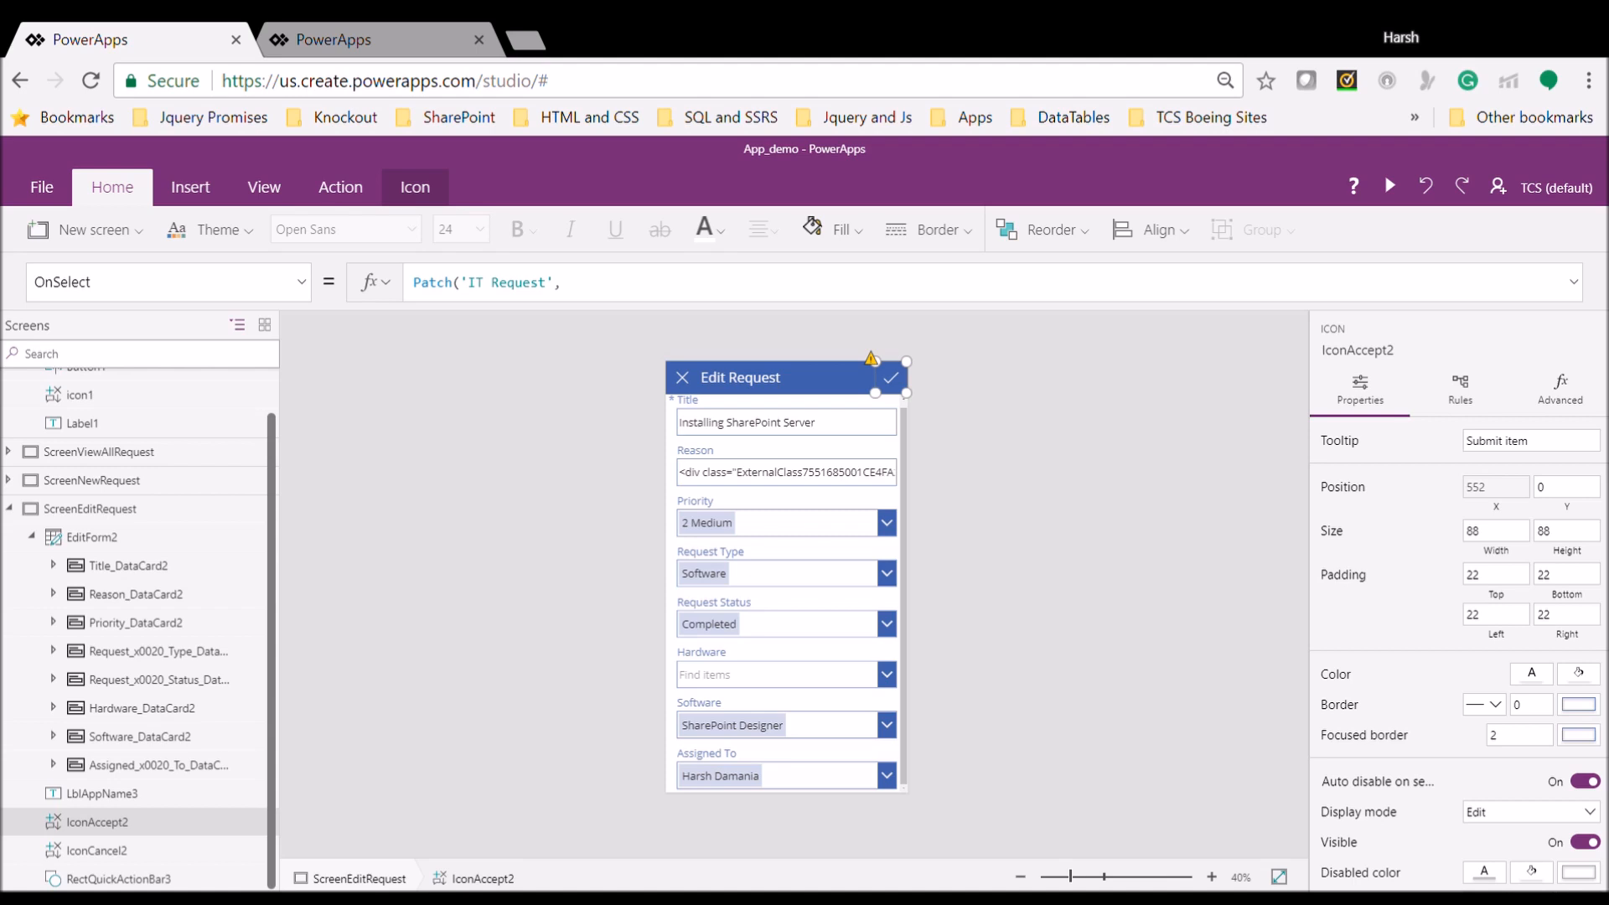
pyautogui.click(592, 295)
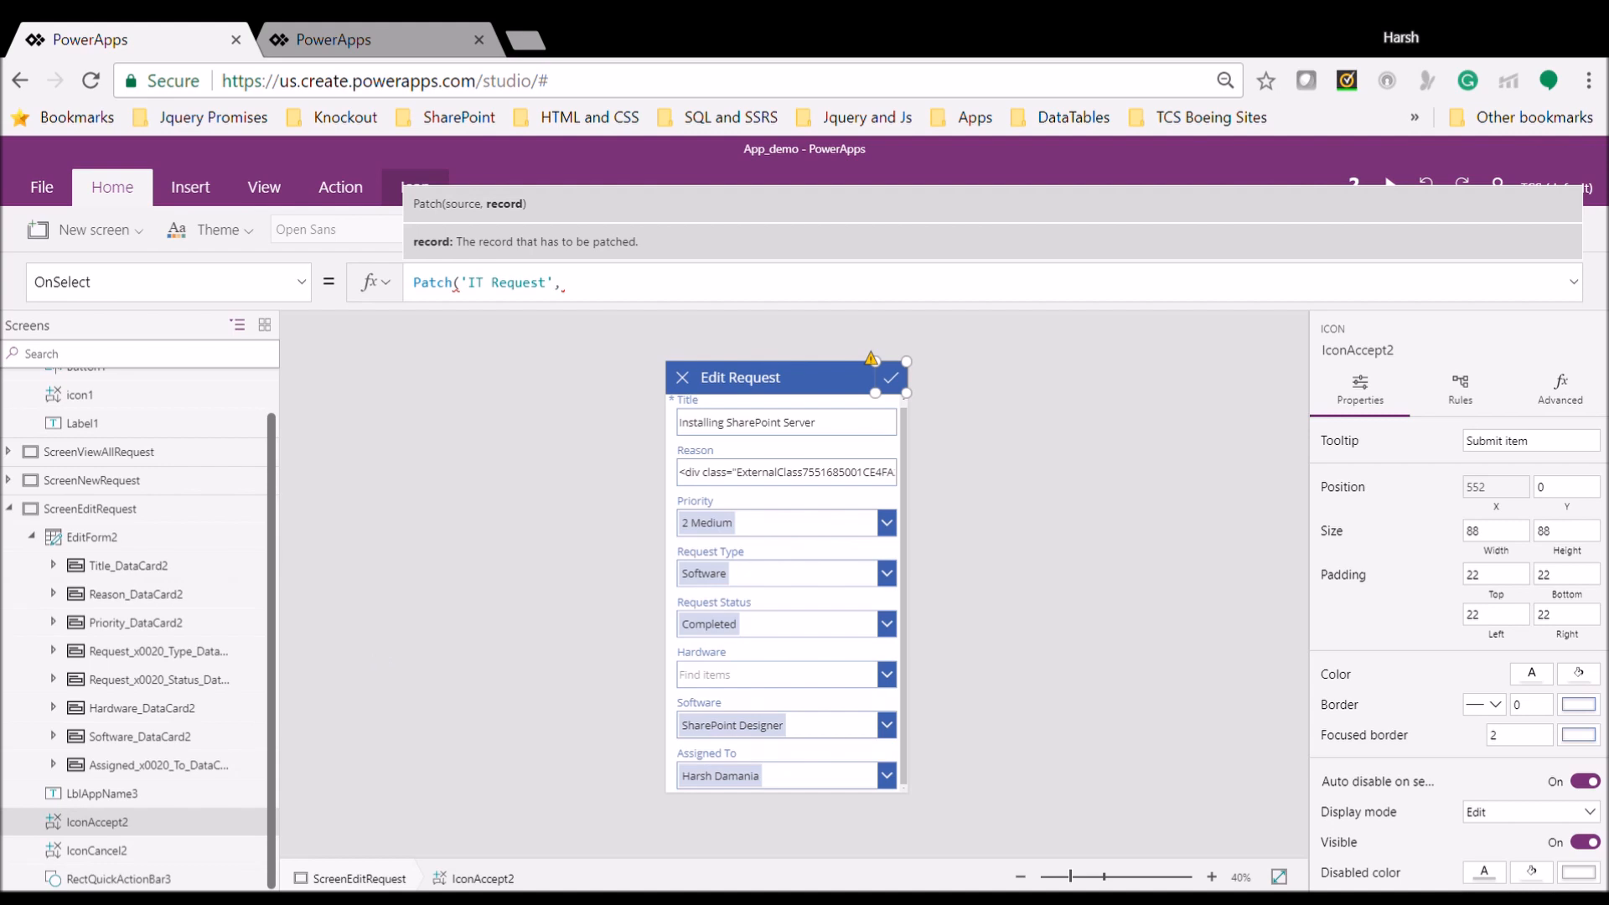
pyautogui.click(565, 283)
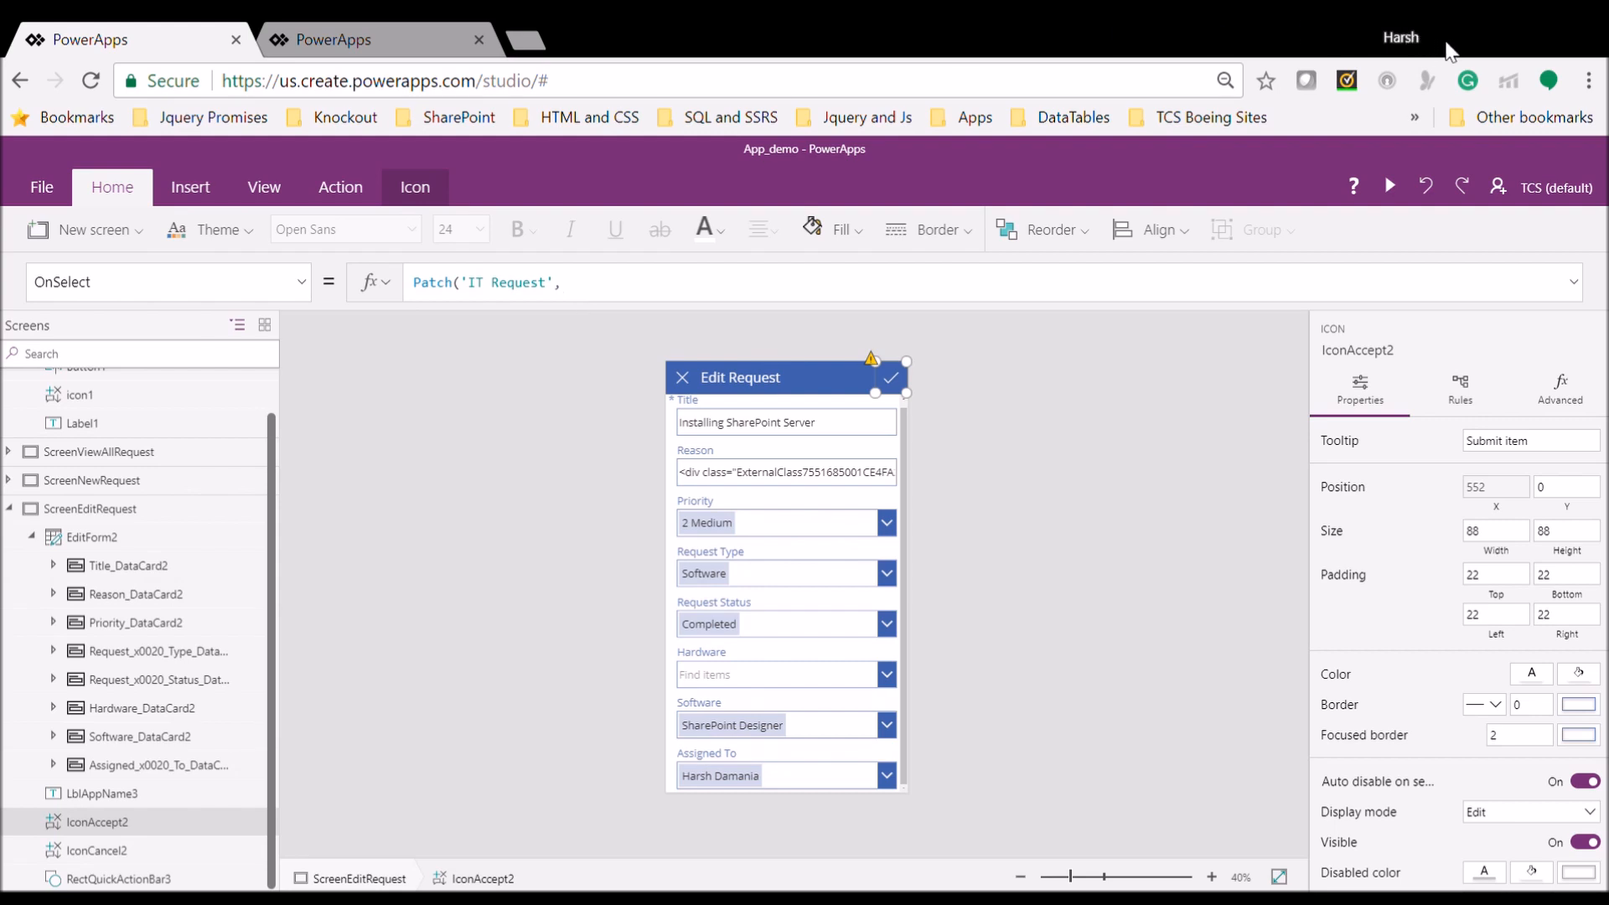
pyautogui.click(625, 288)
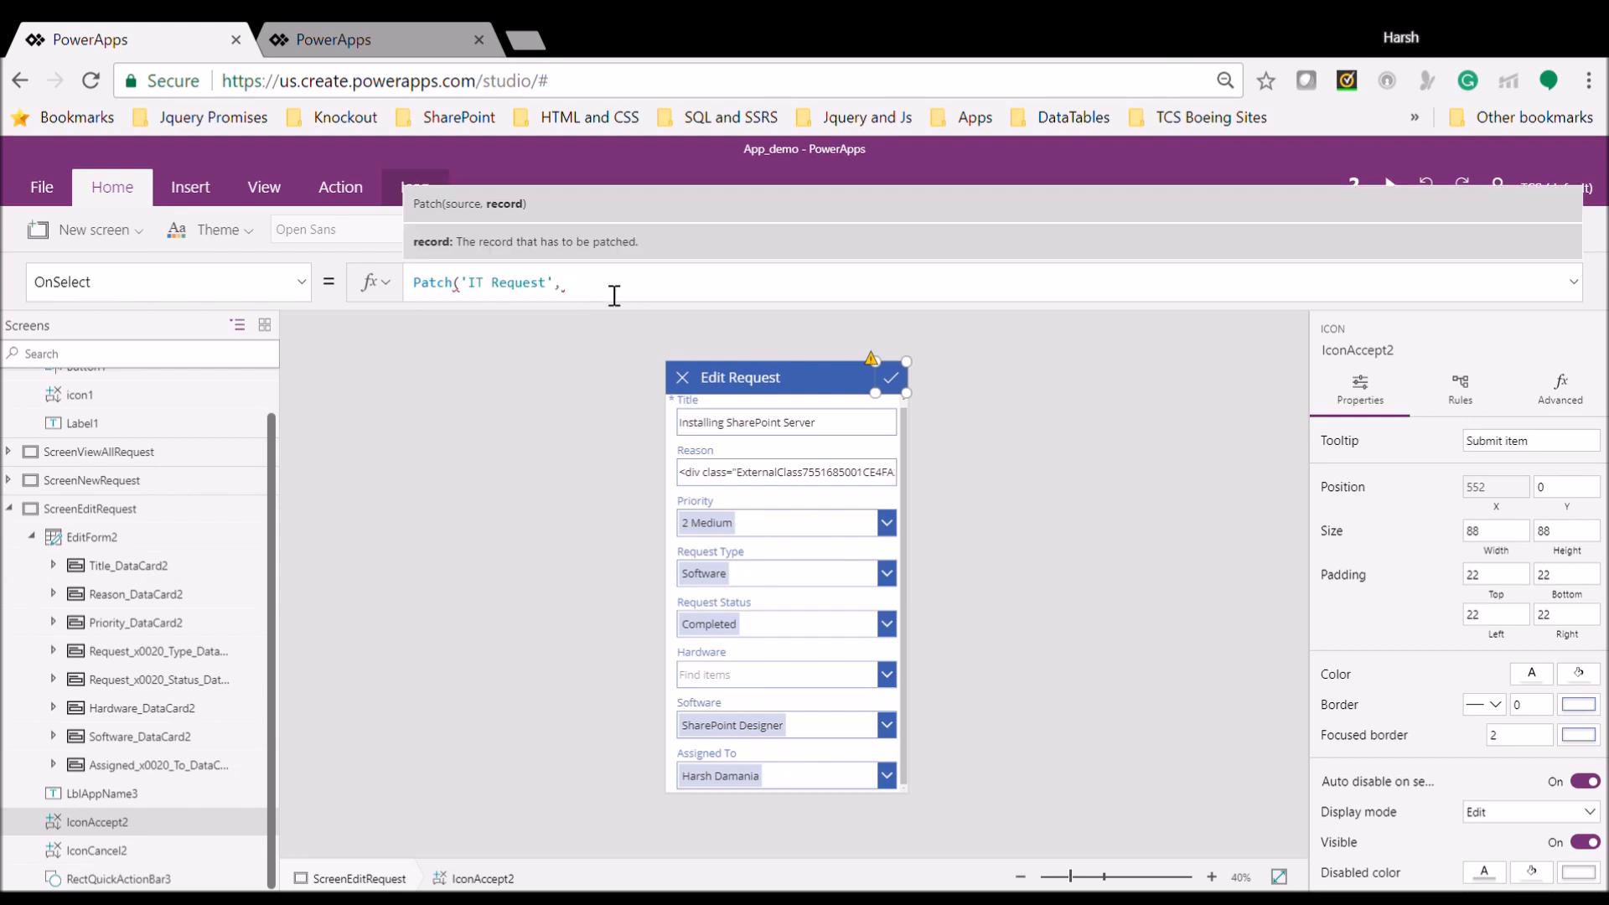
pyautogui.write("First(Filter('IT Request',ID=y))")
pyautogui.write(',{}')
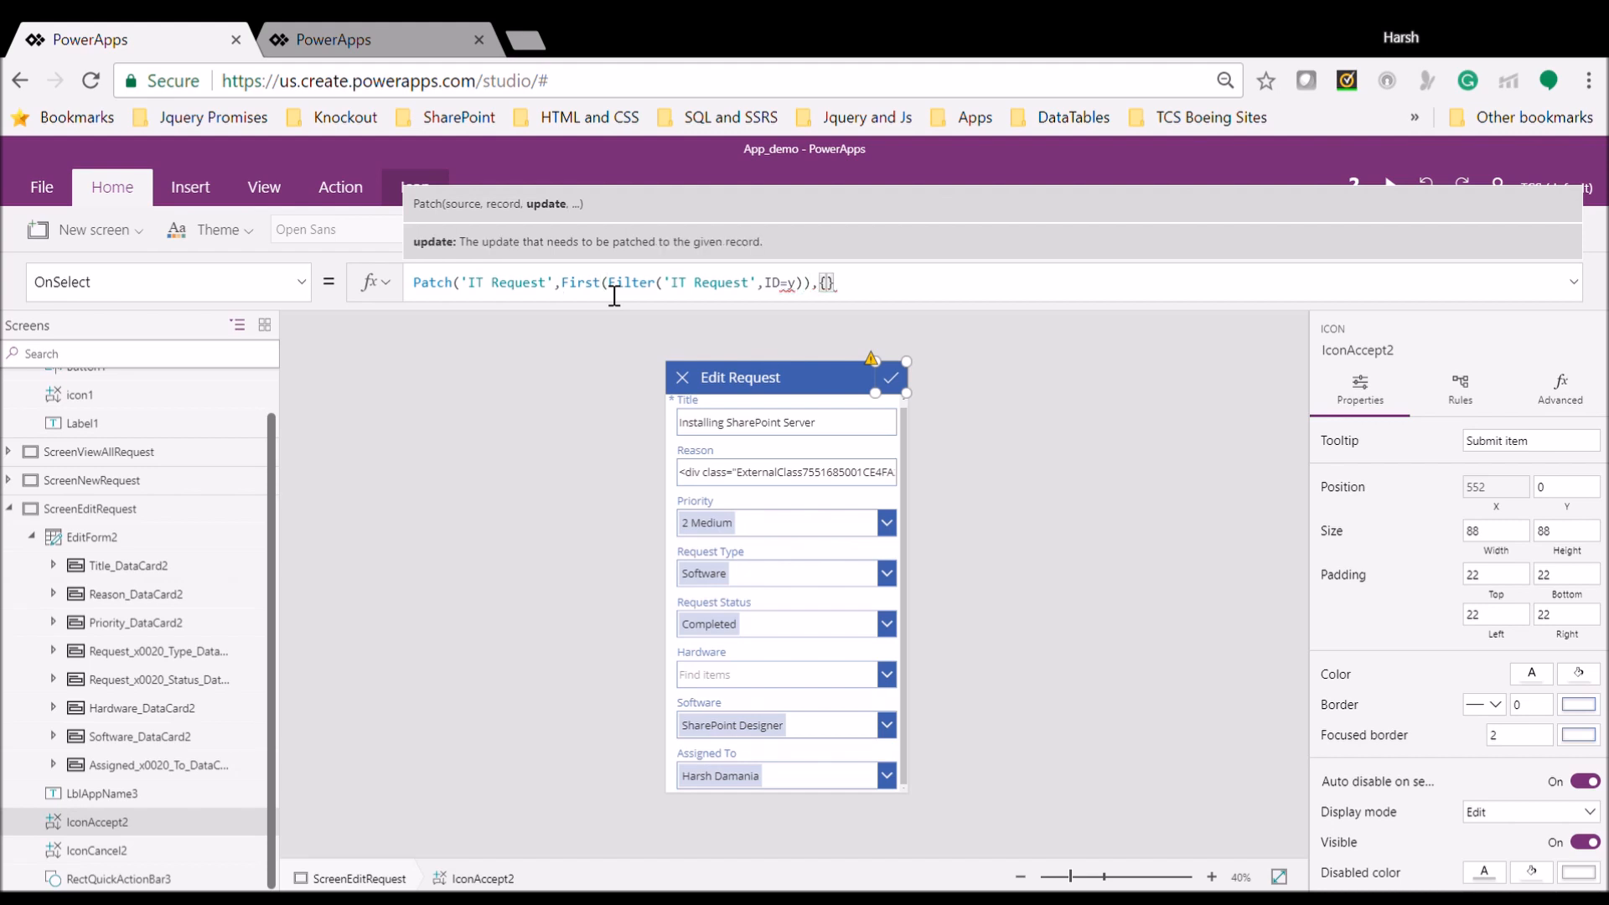
pyautogui.write(');')
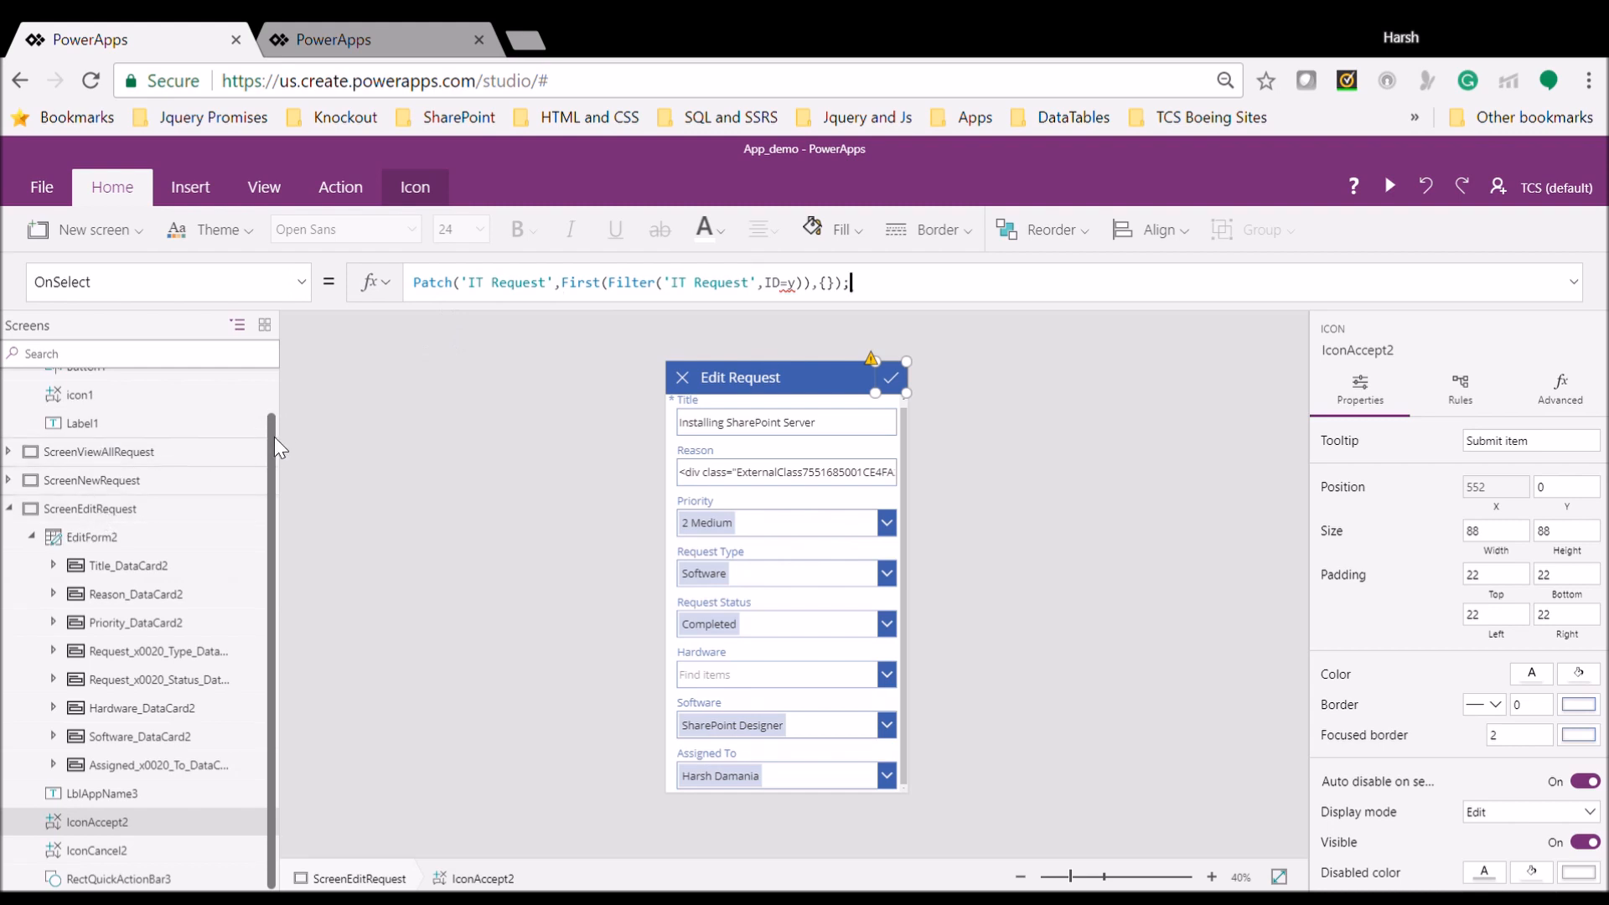
# Check which variable the pencil icon on ScreenViewAllRequest passes and how EditForm2's Item formula uses it
pyautogui.click(171, 457)
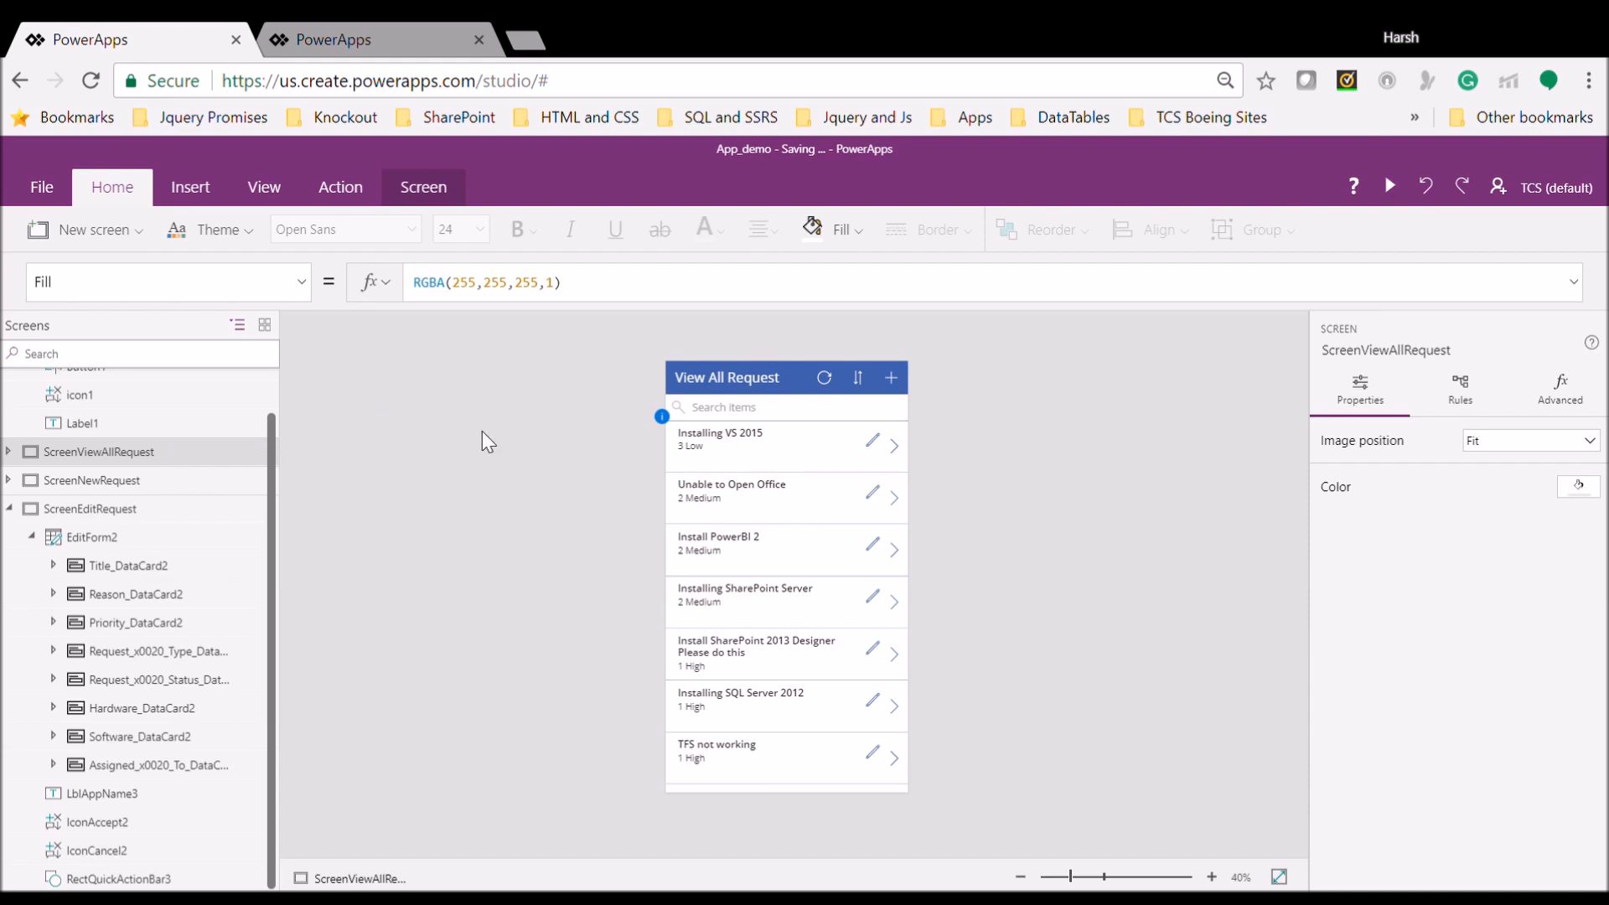
pyautogui.click(878, 444)
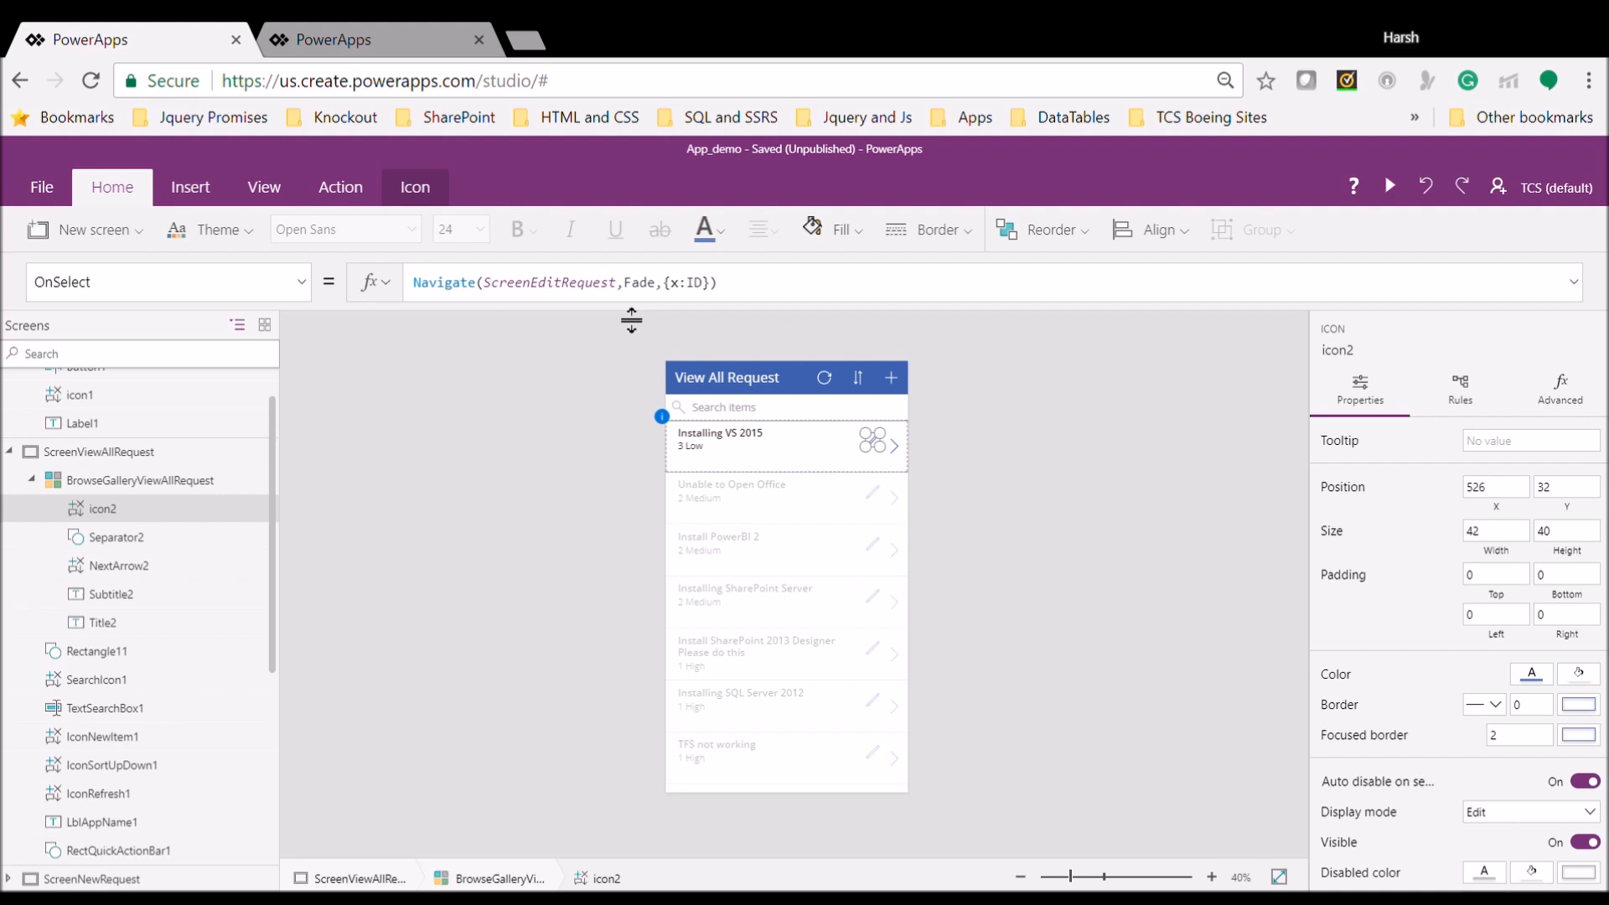
pyautogui.click(12, 451)
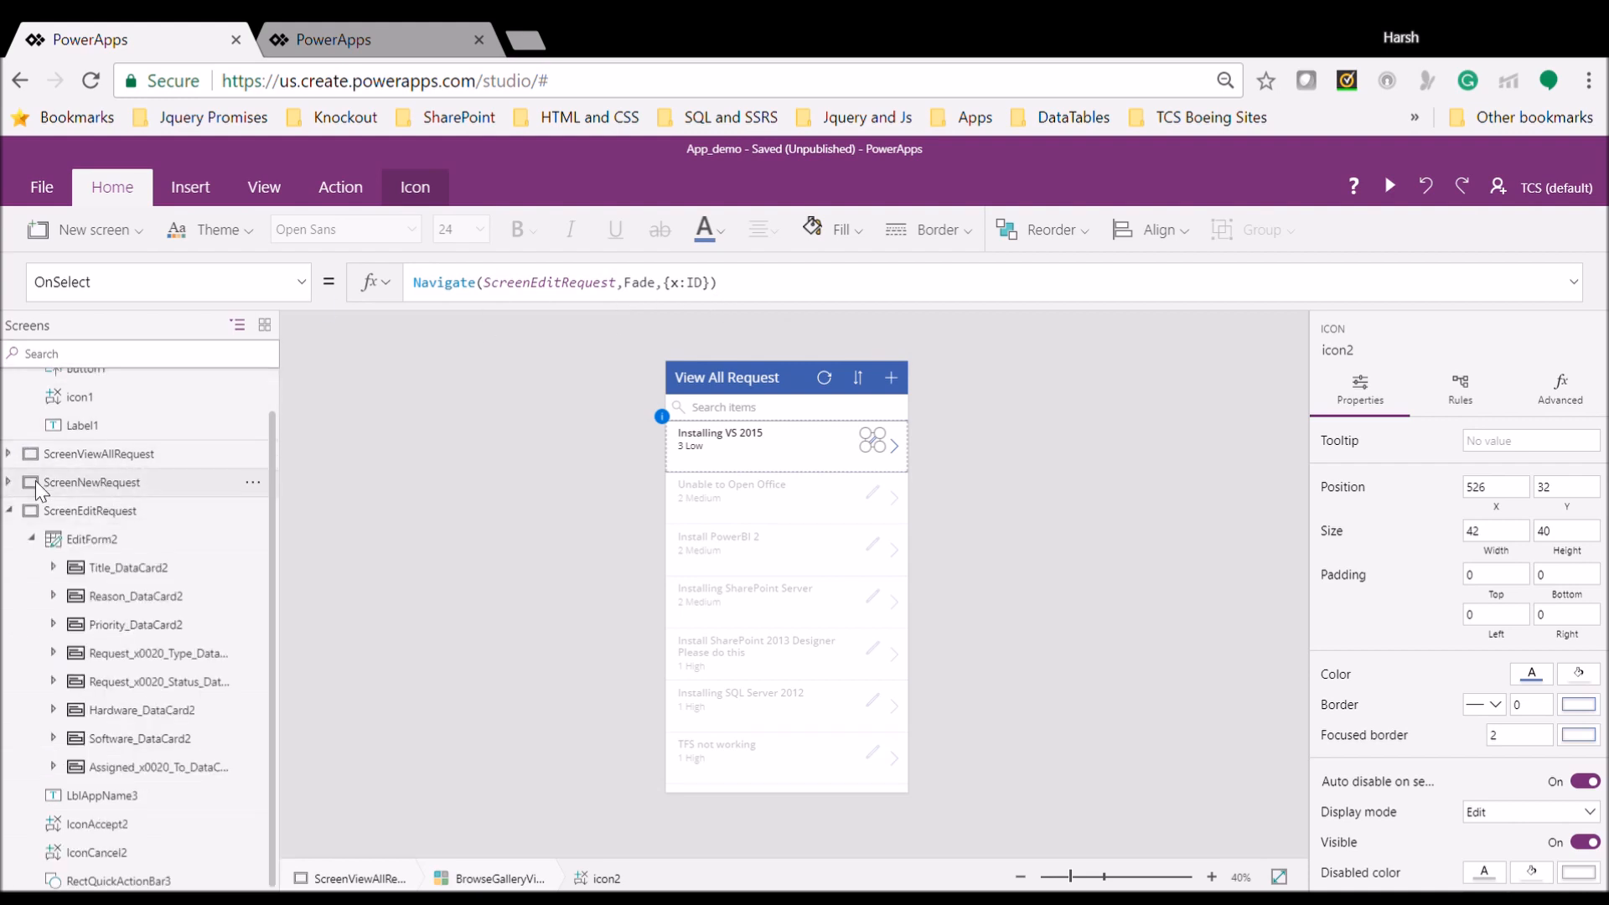
pyautogui.click(102, 543)
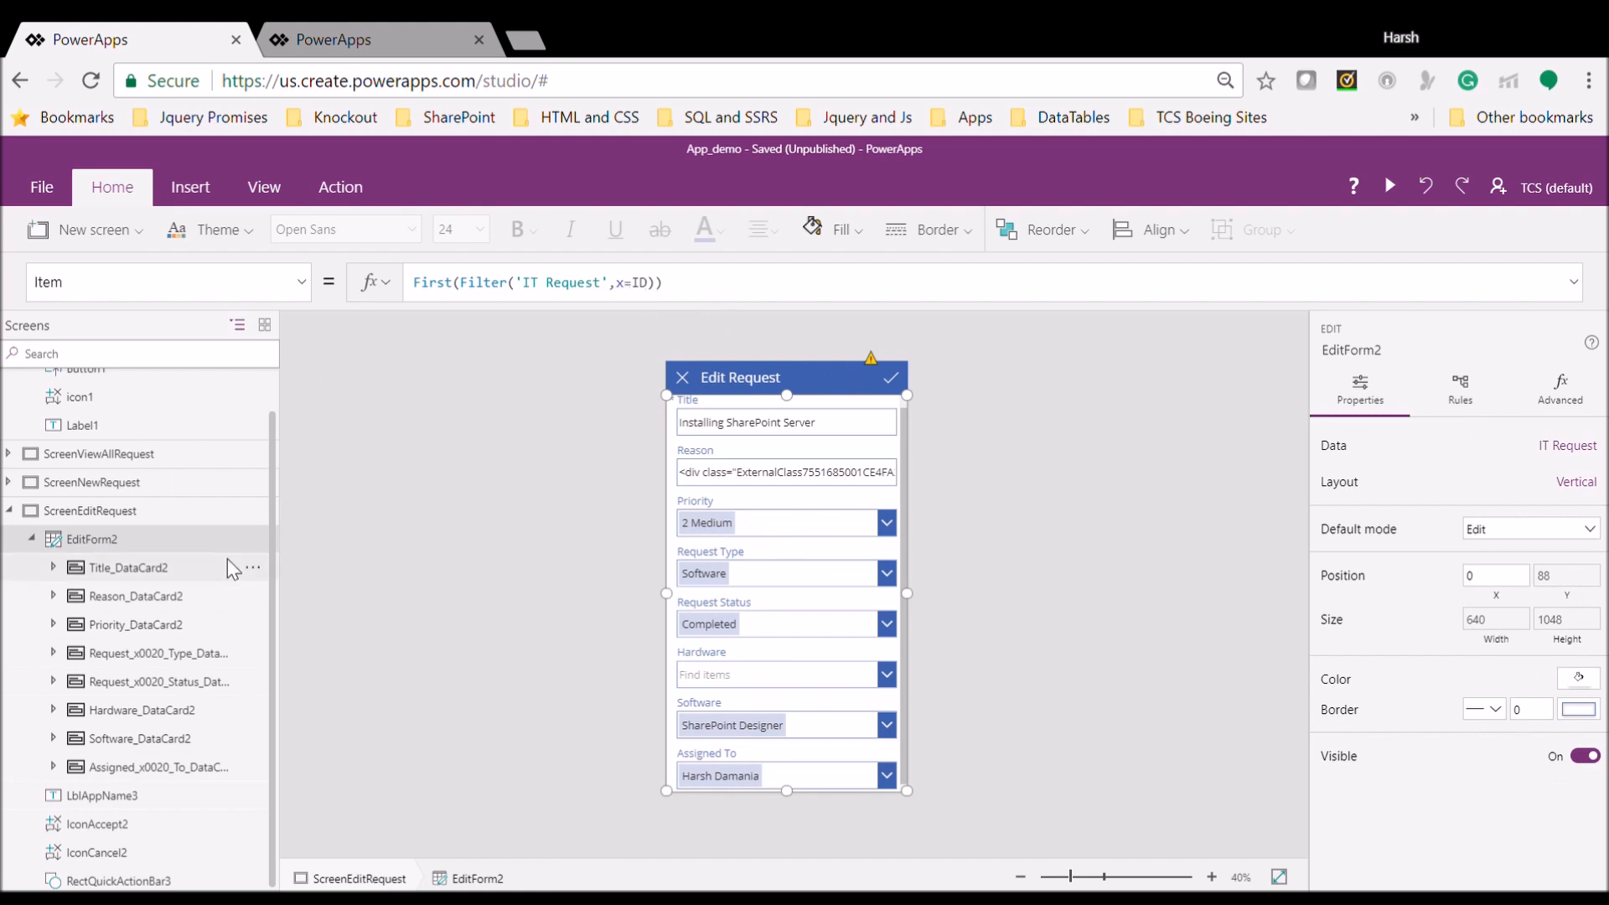
# Change the Filter condition in the Edit Request check mark icon's Patch formula to ID=x
pyautogui.click(902, 388)
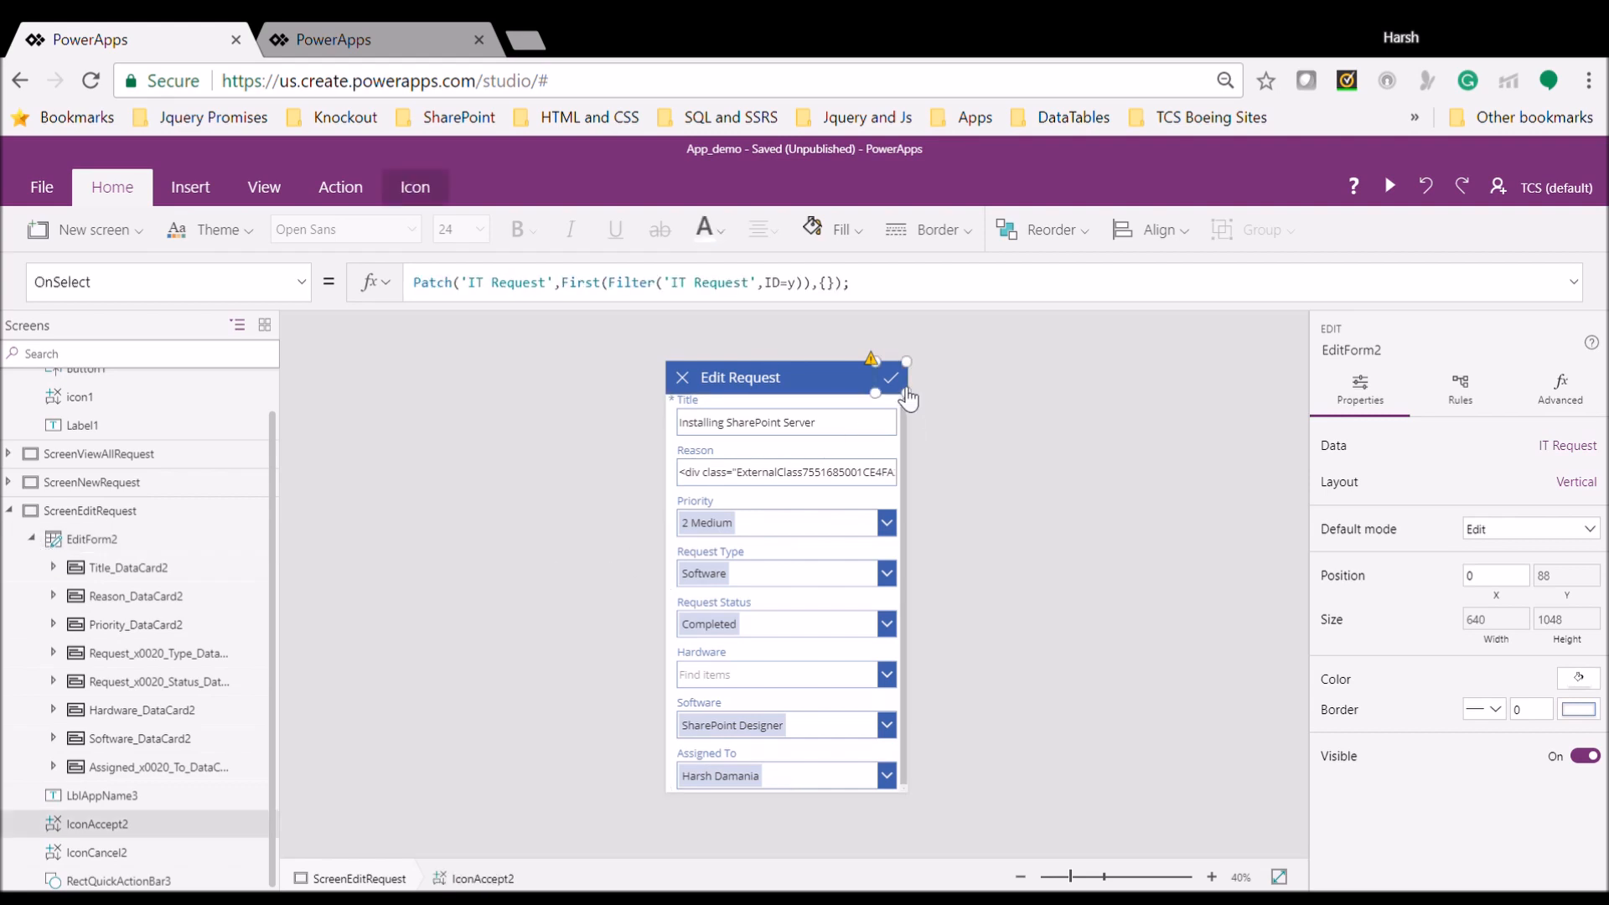
pyautogui.click(797, 283)
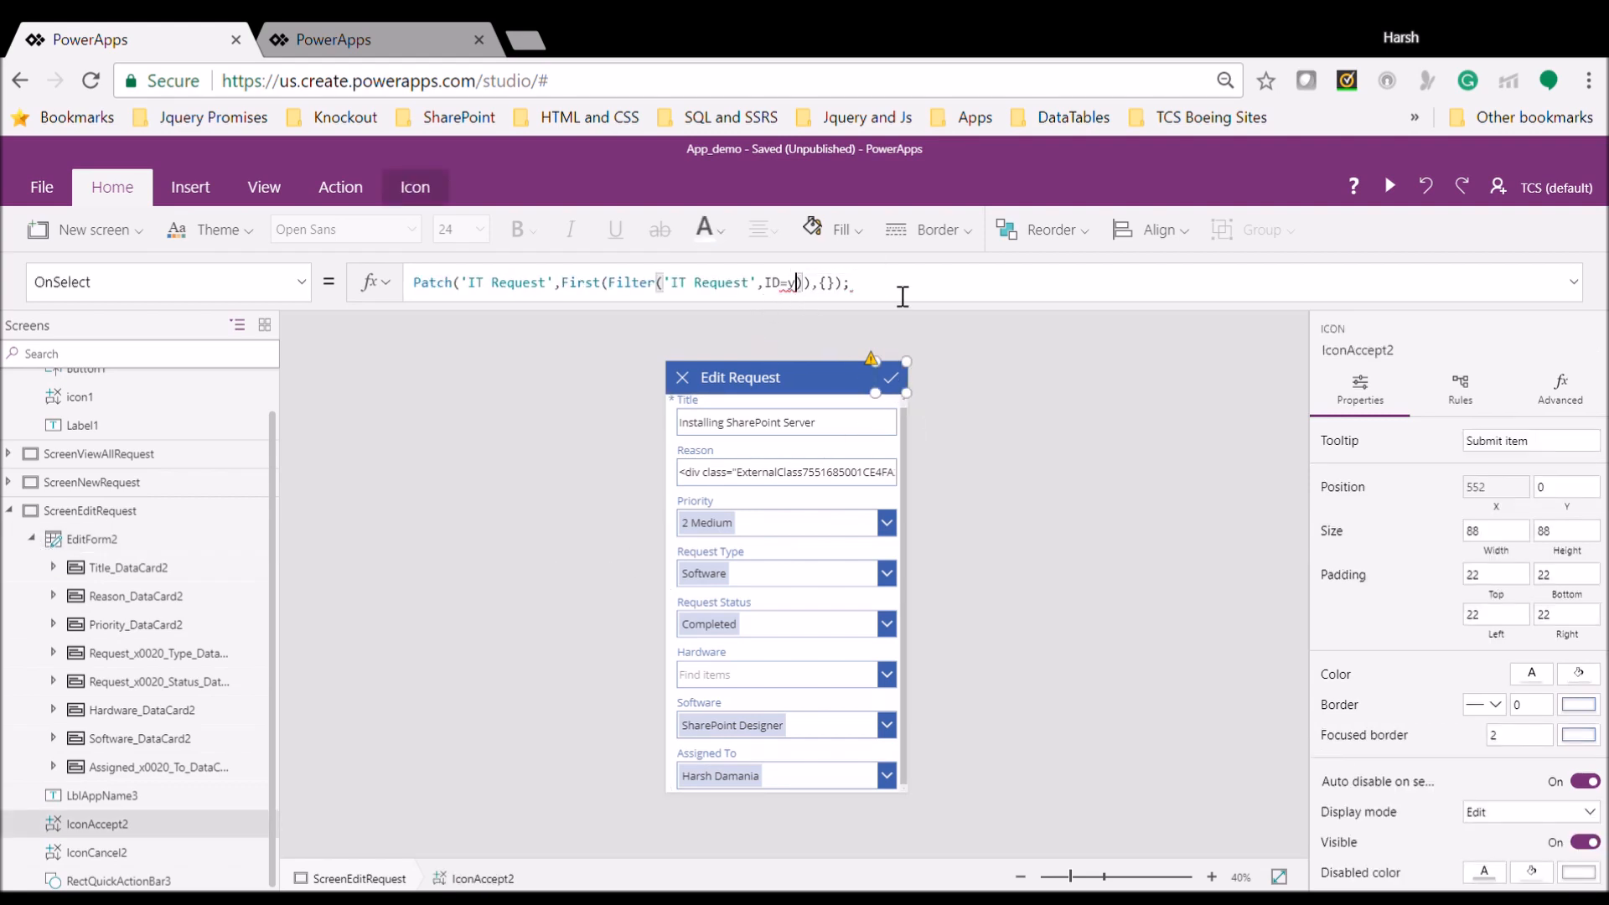
pyautogui.press('BackSpace')
pyautogui.write('x')
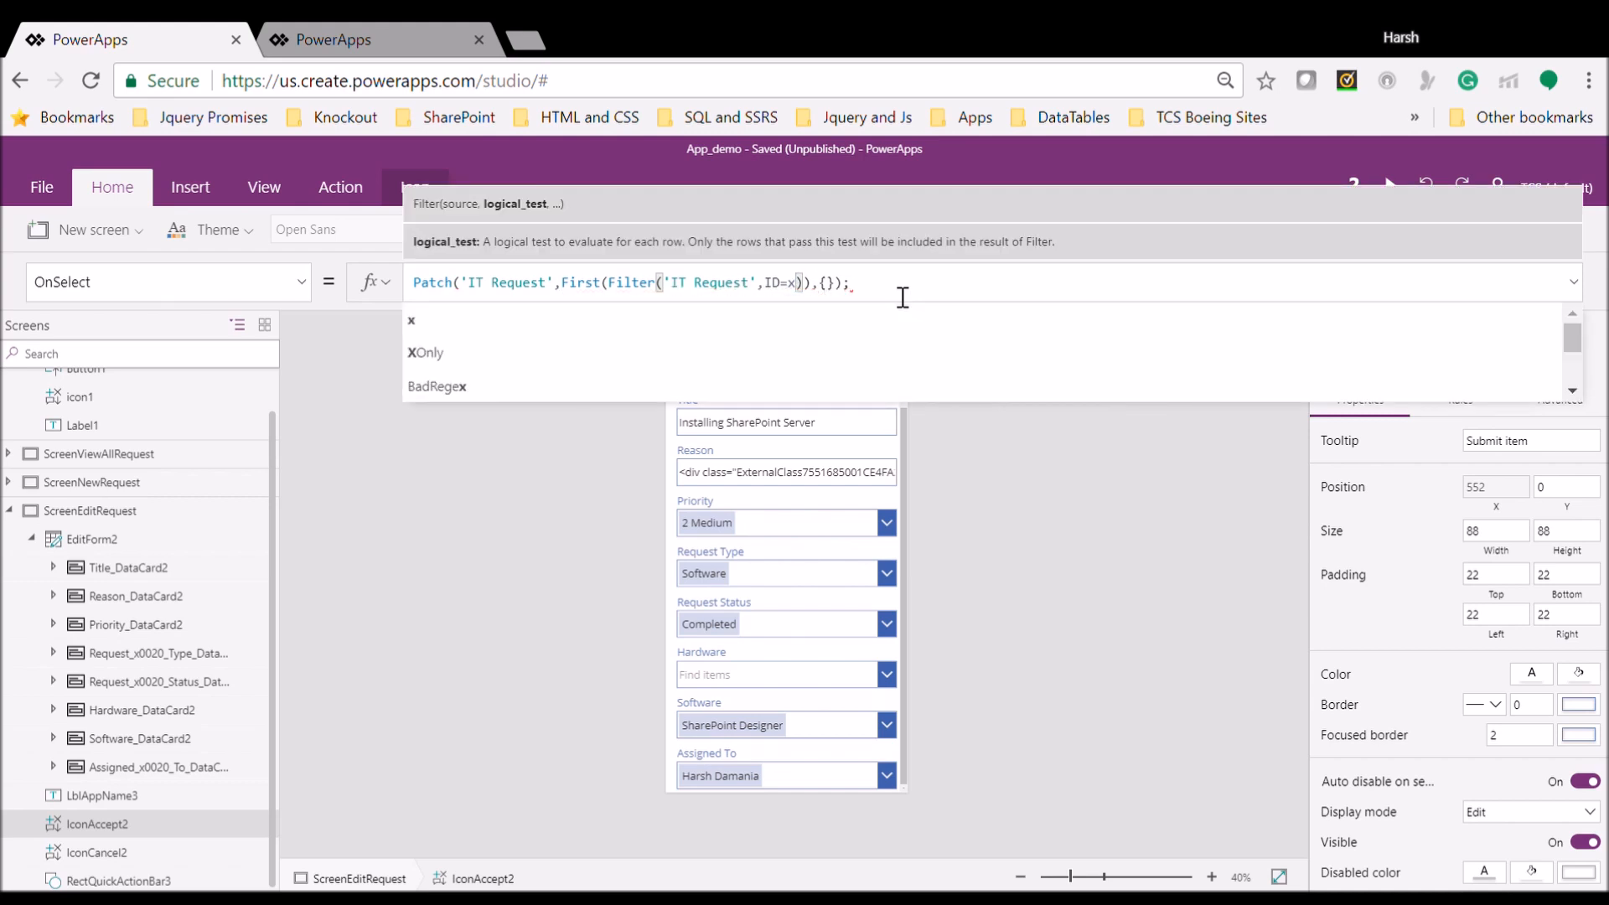
# Review the Patch formula behind the New Request screen's check mark icon, then collapse ScreenNewRequest in the tree
pyautogui.click(10, 482)
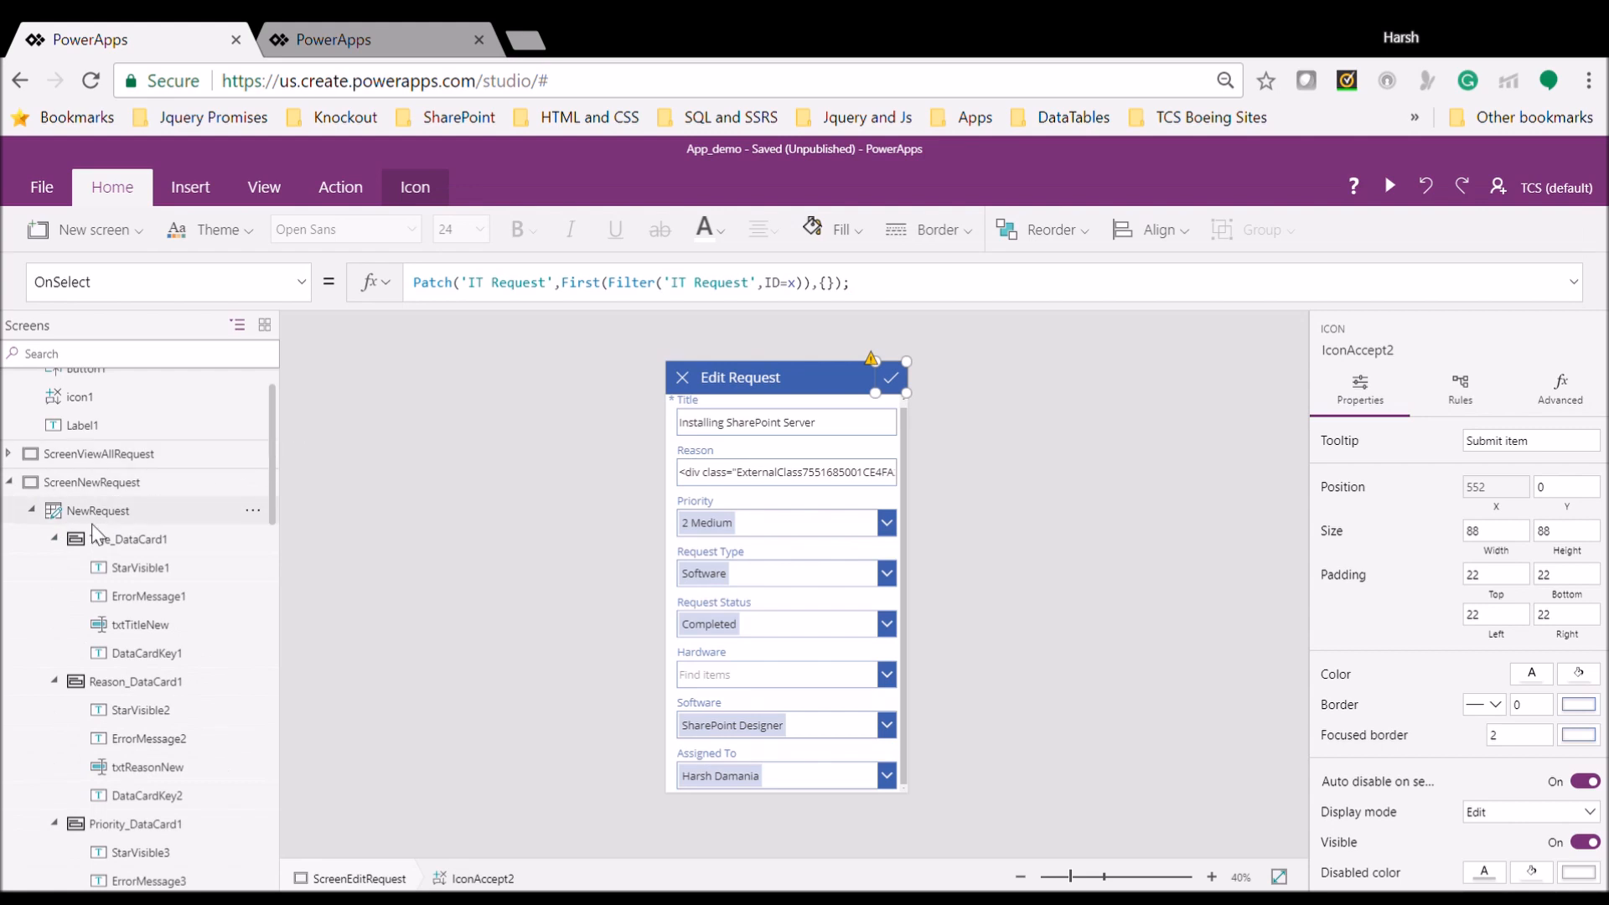
pyautogui.click(124, 511)
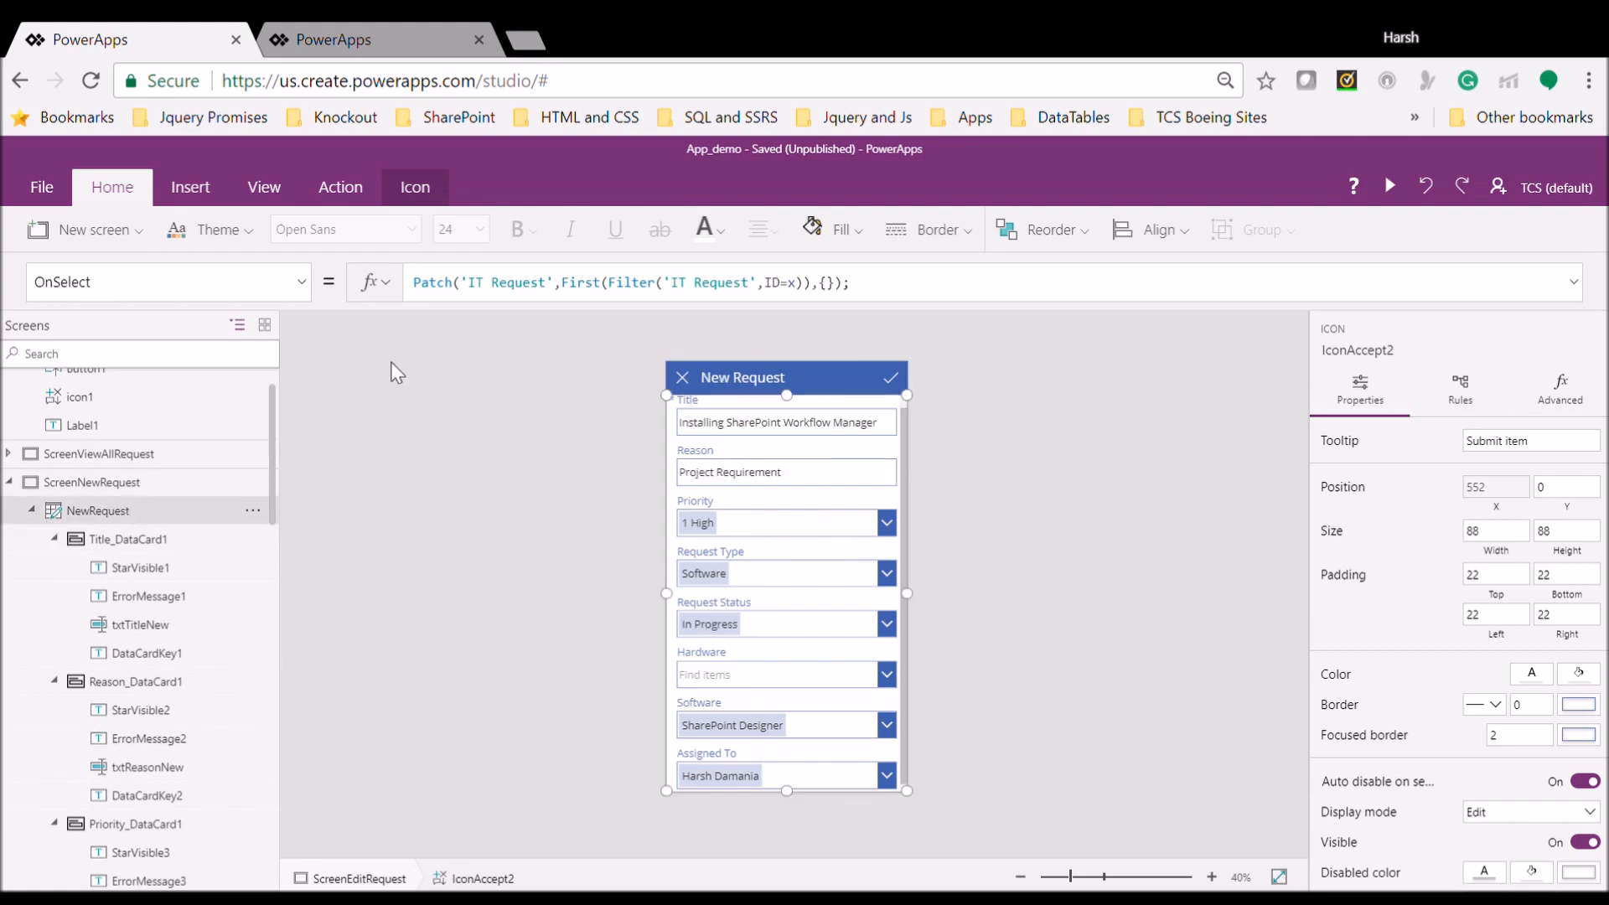
pyautogui.click(897, 384)
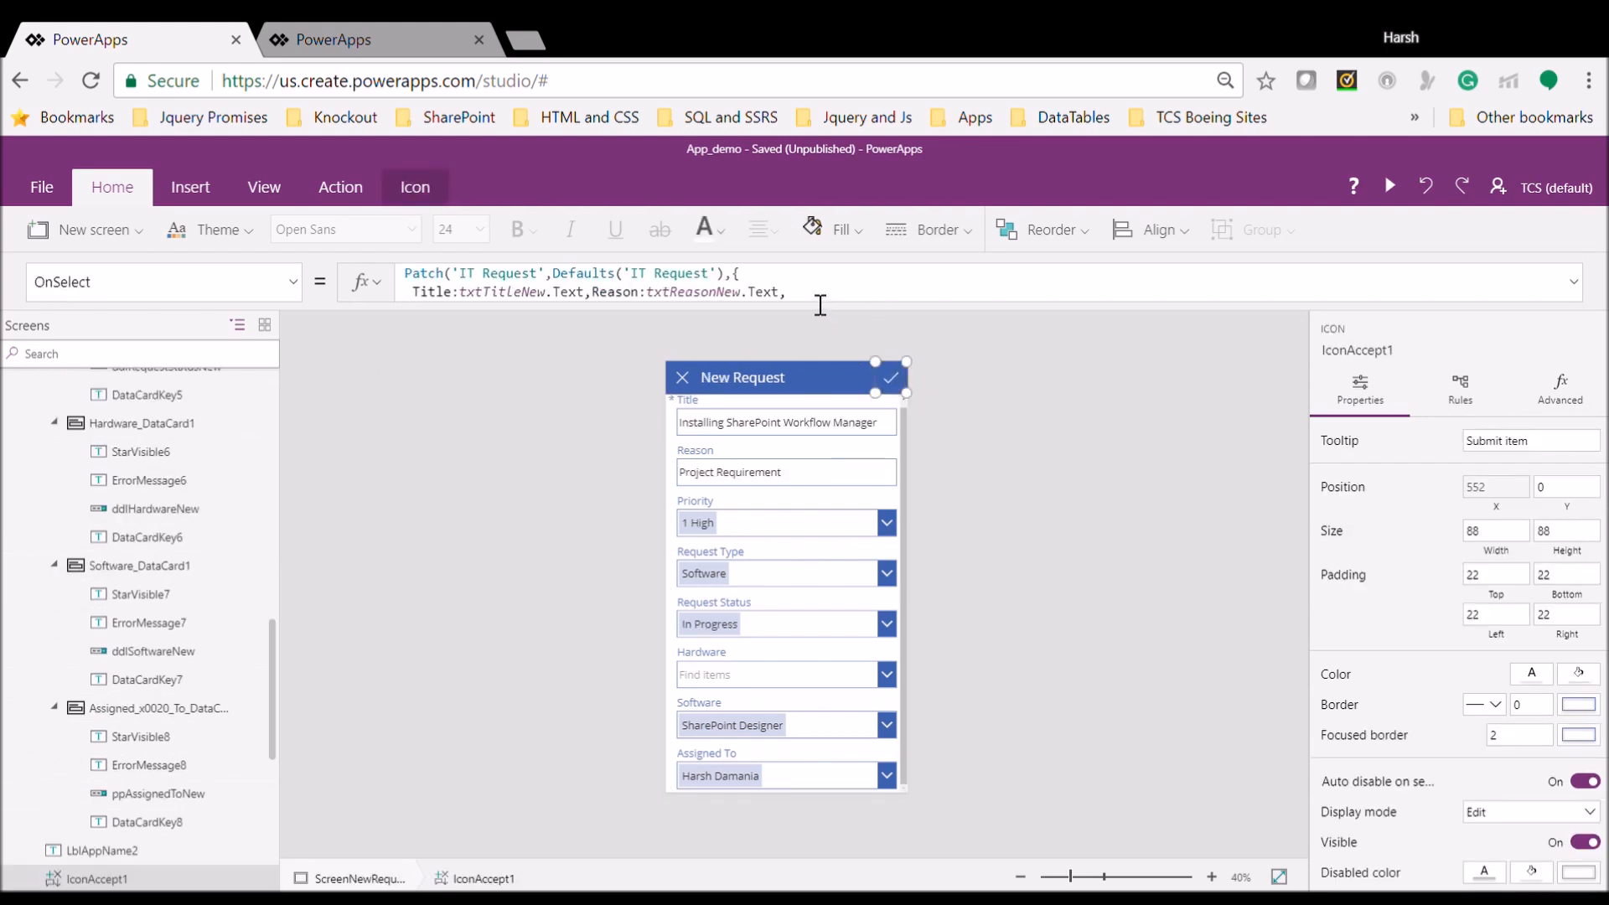
pyautogui.moveTo(271, 682); pyautogui.dragTo(259, 415)
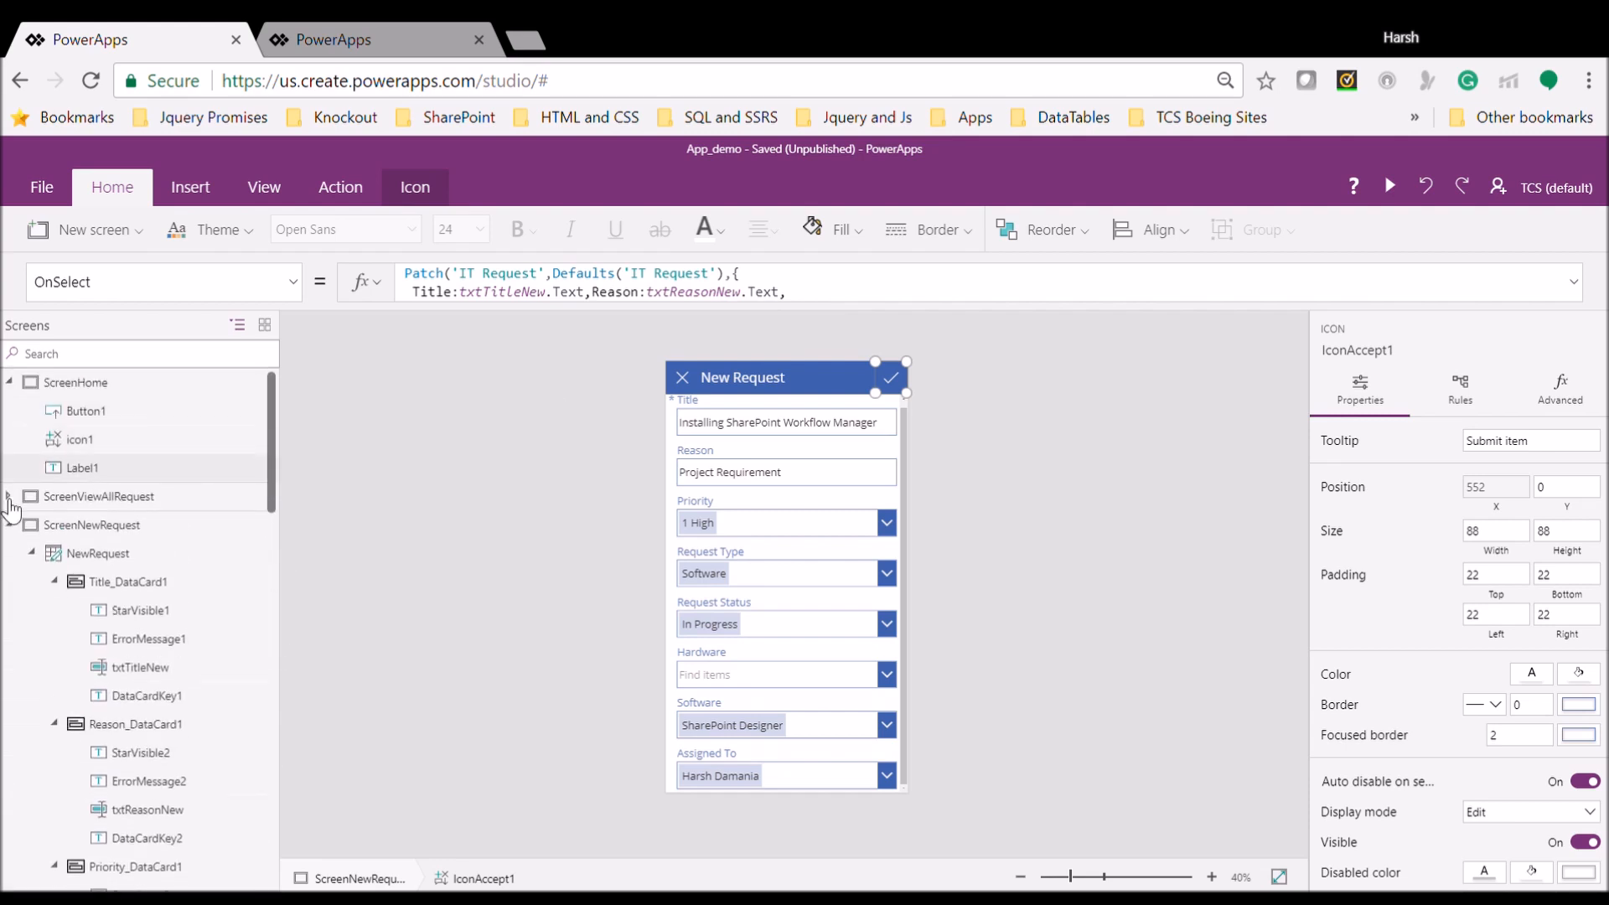
pyautogui.click(12, 526)
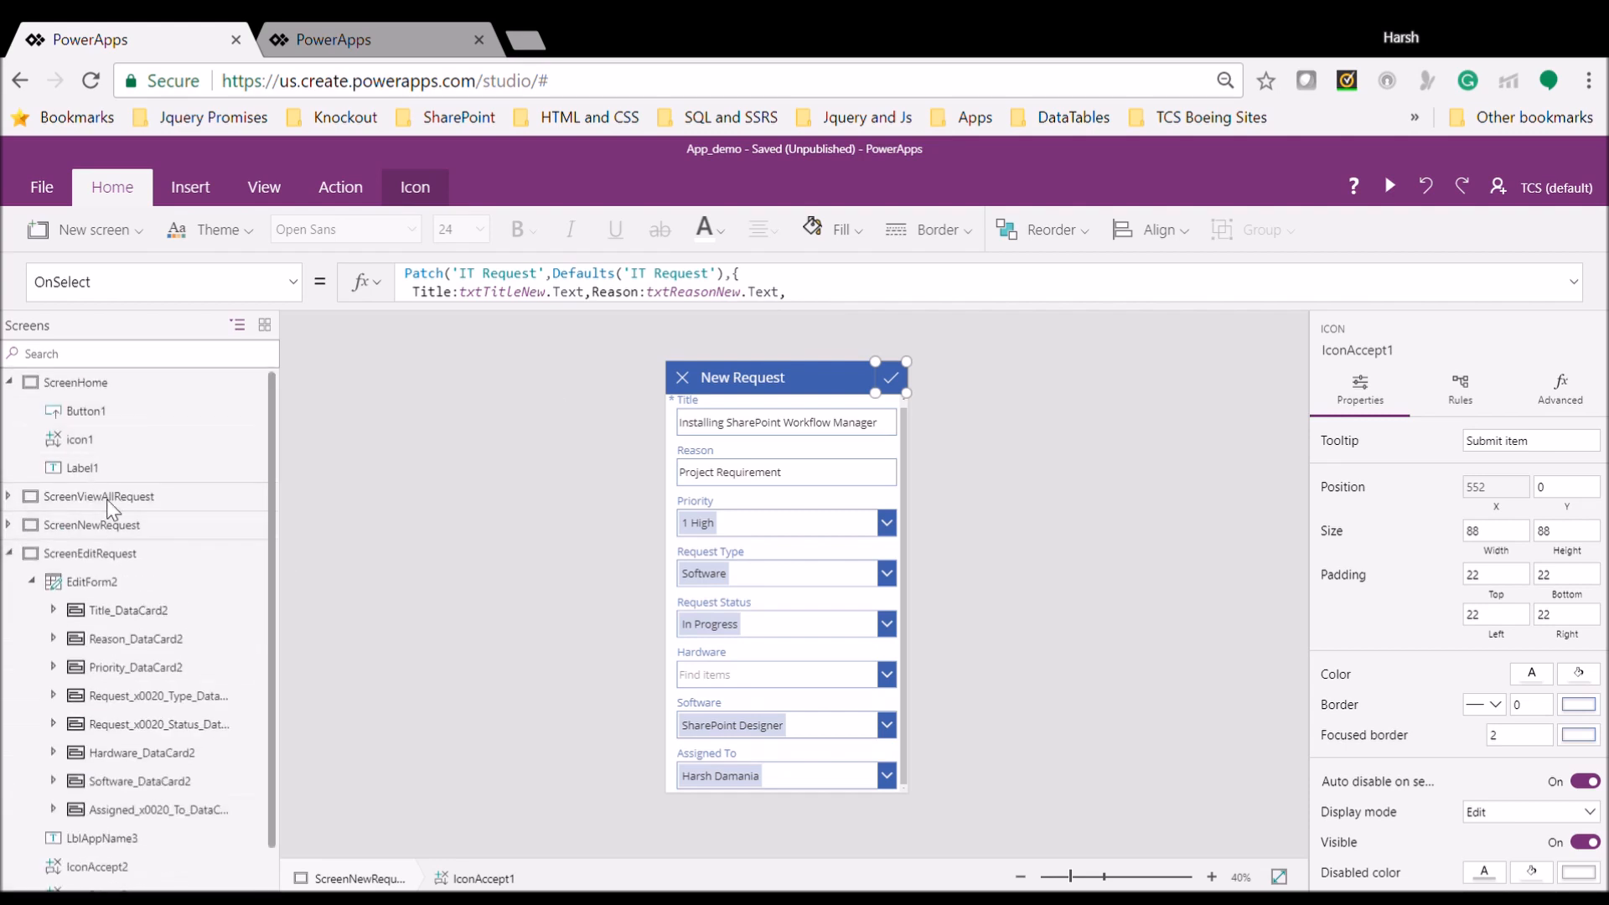
# Rename the text input in EditForm2's Title card to txtTitleEdit
pyautogui.click(74, 579)
pyautogui.click(53, 610)
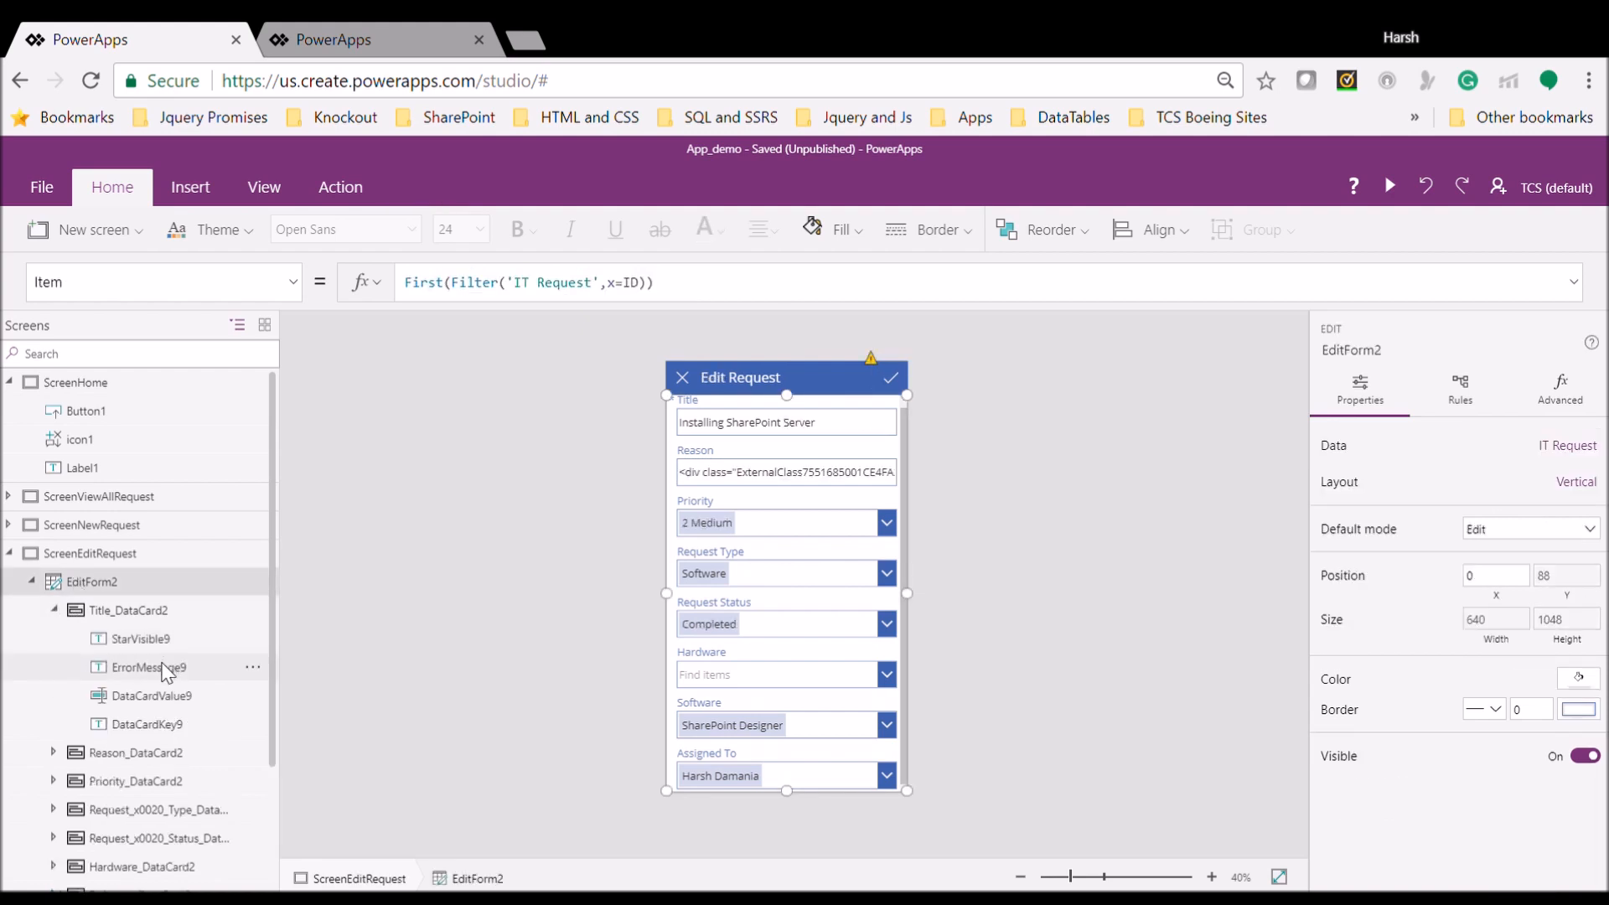
pyautogui.doubleClick(162, 702)
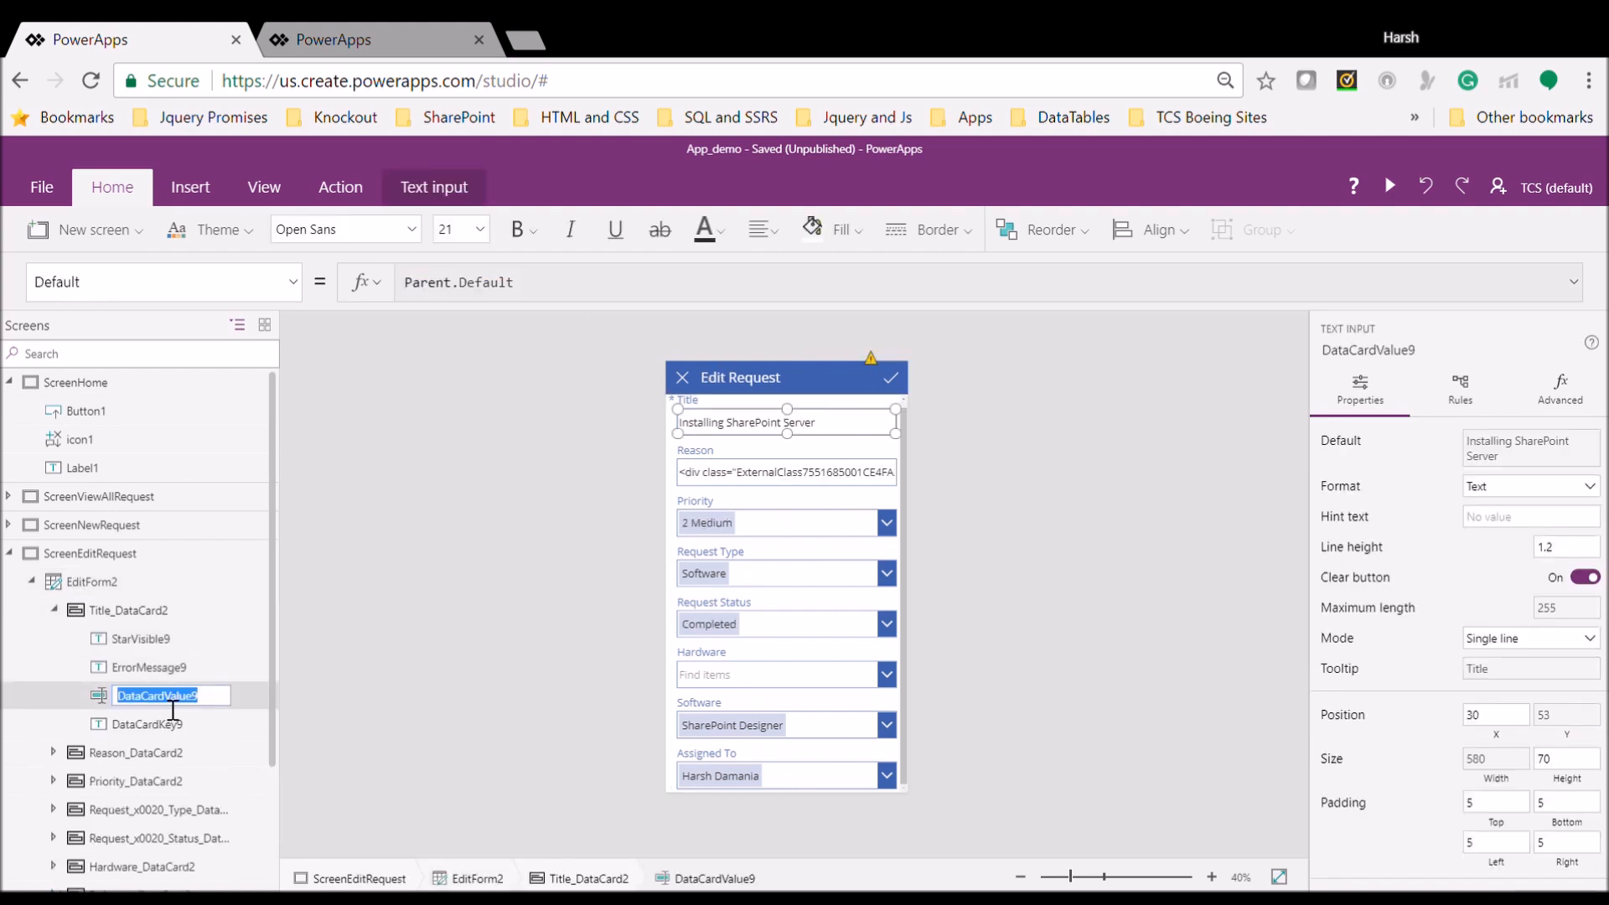
pyautogui.write('txtTitleEd')
pyautogui.press('Escape')
# Rename the text input in EditForm2's Reason card to txtReasonedit
pyautogui.click(53, 752)
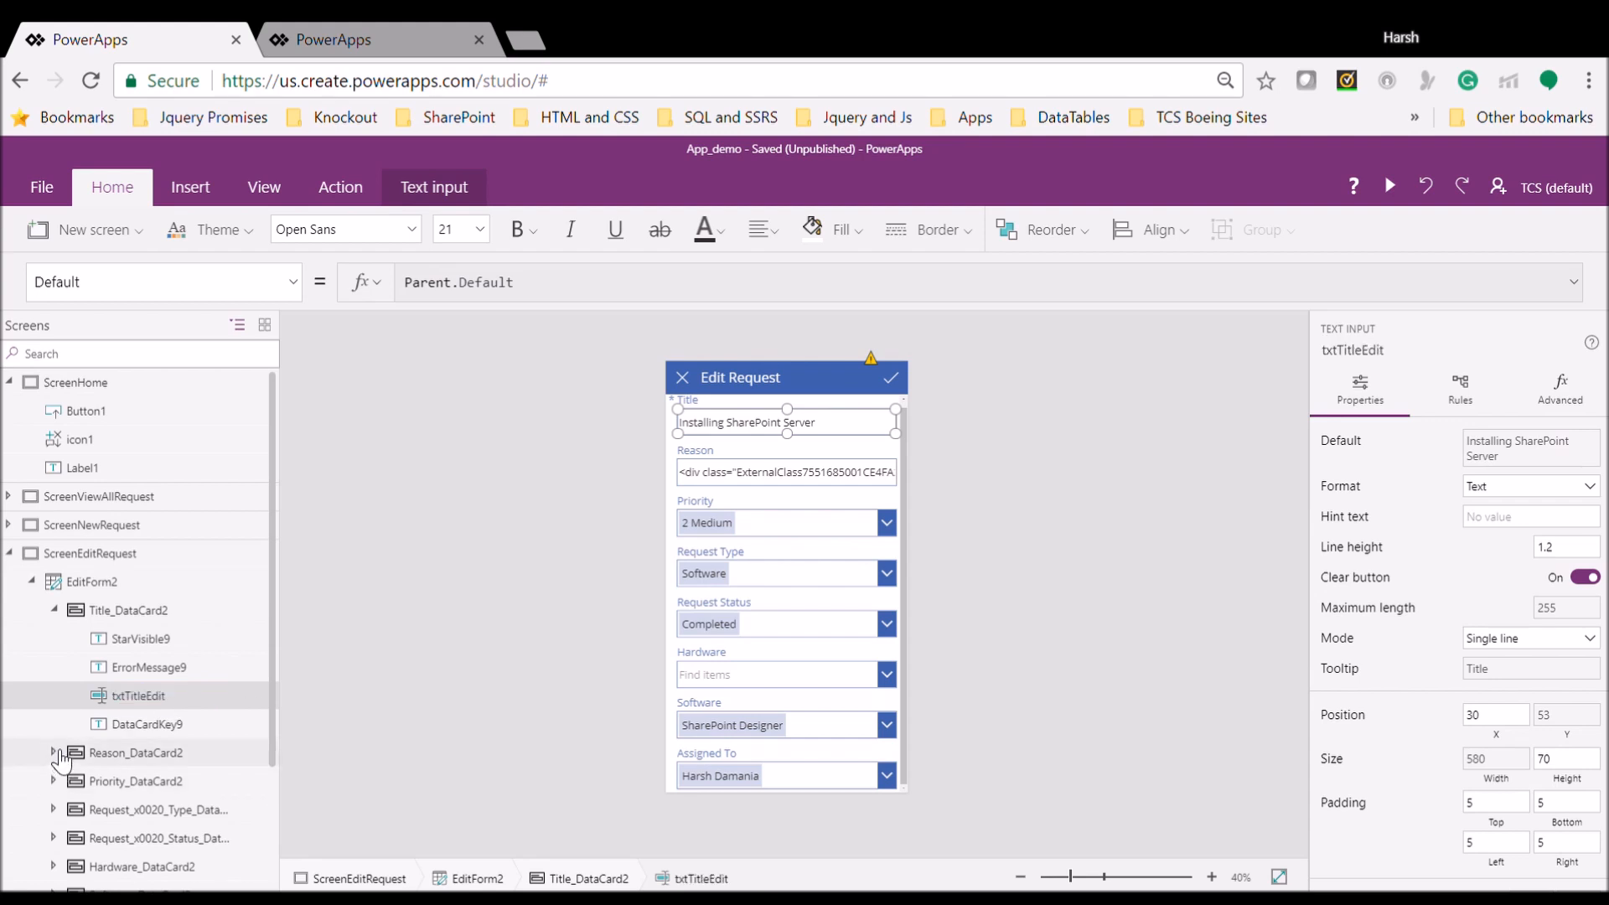
pyautogui.moveTo(275, 681); pyautogui.dragTo(288, 822)
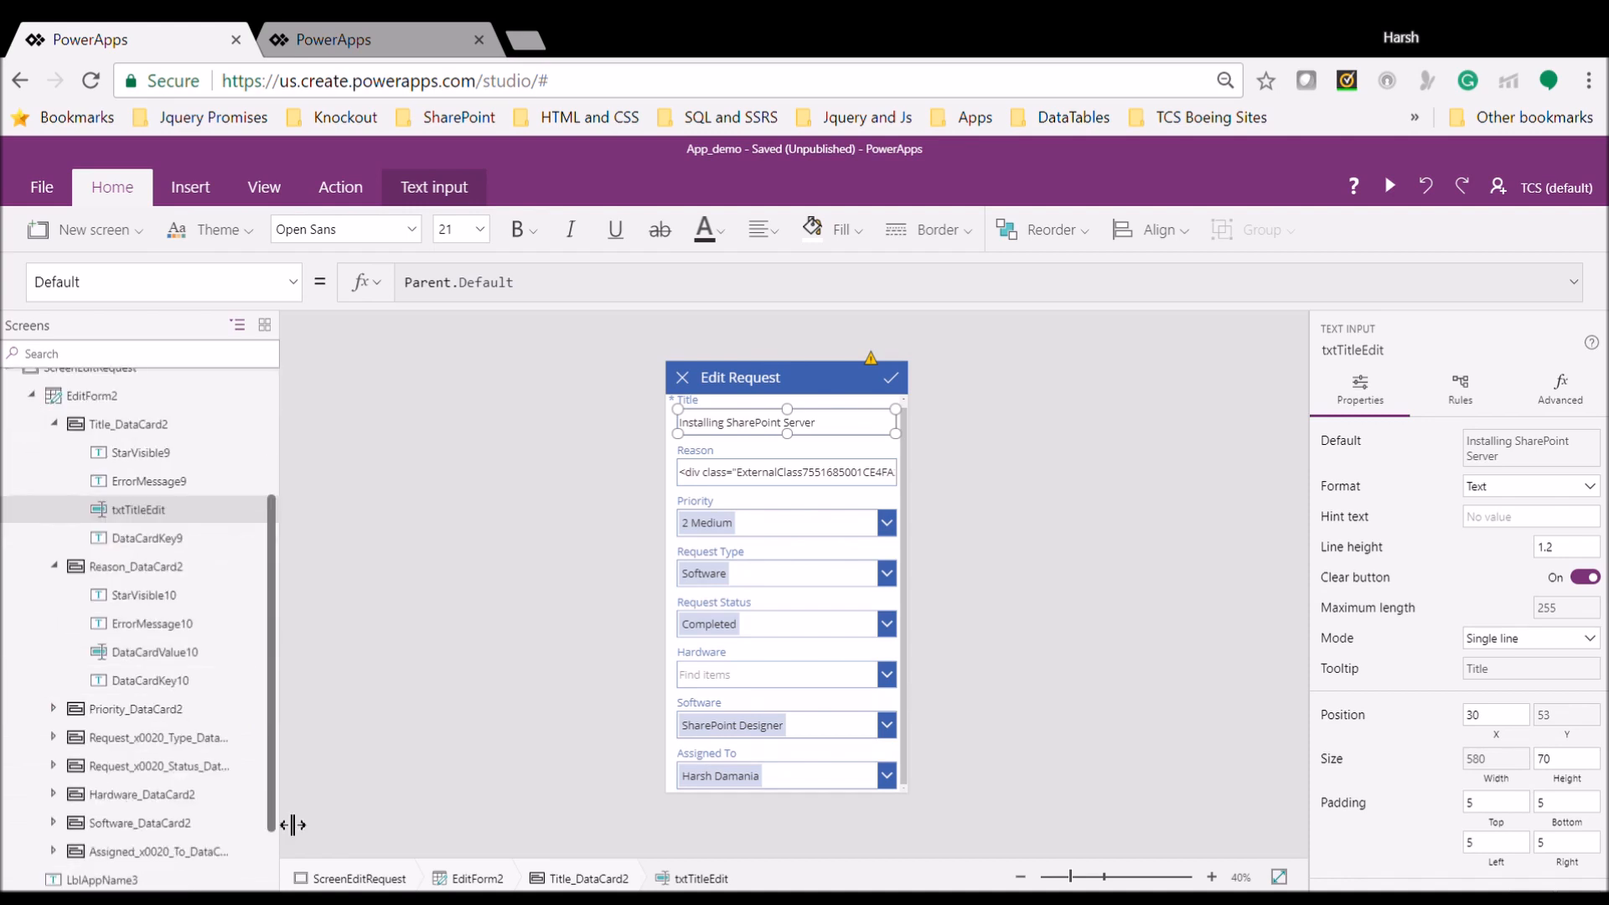
pyautogui.doubleClick(156, 636)
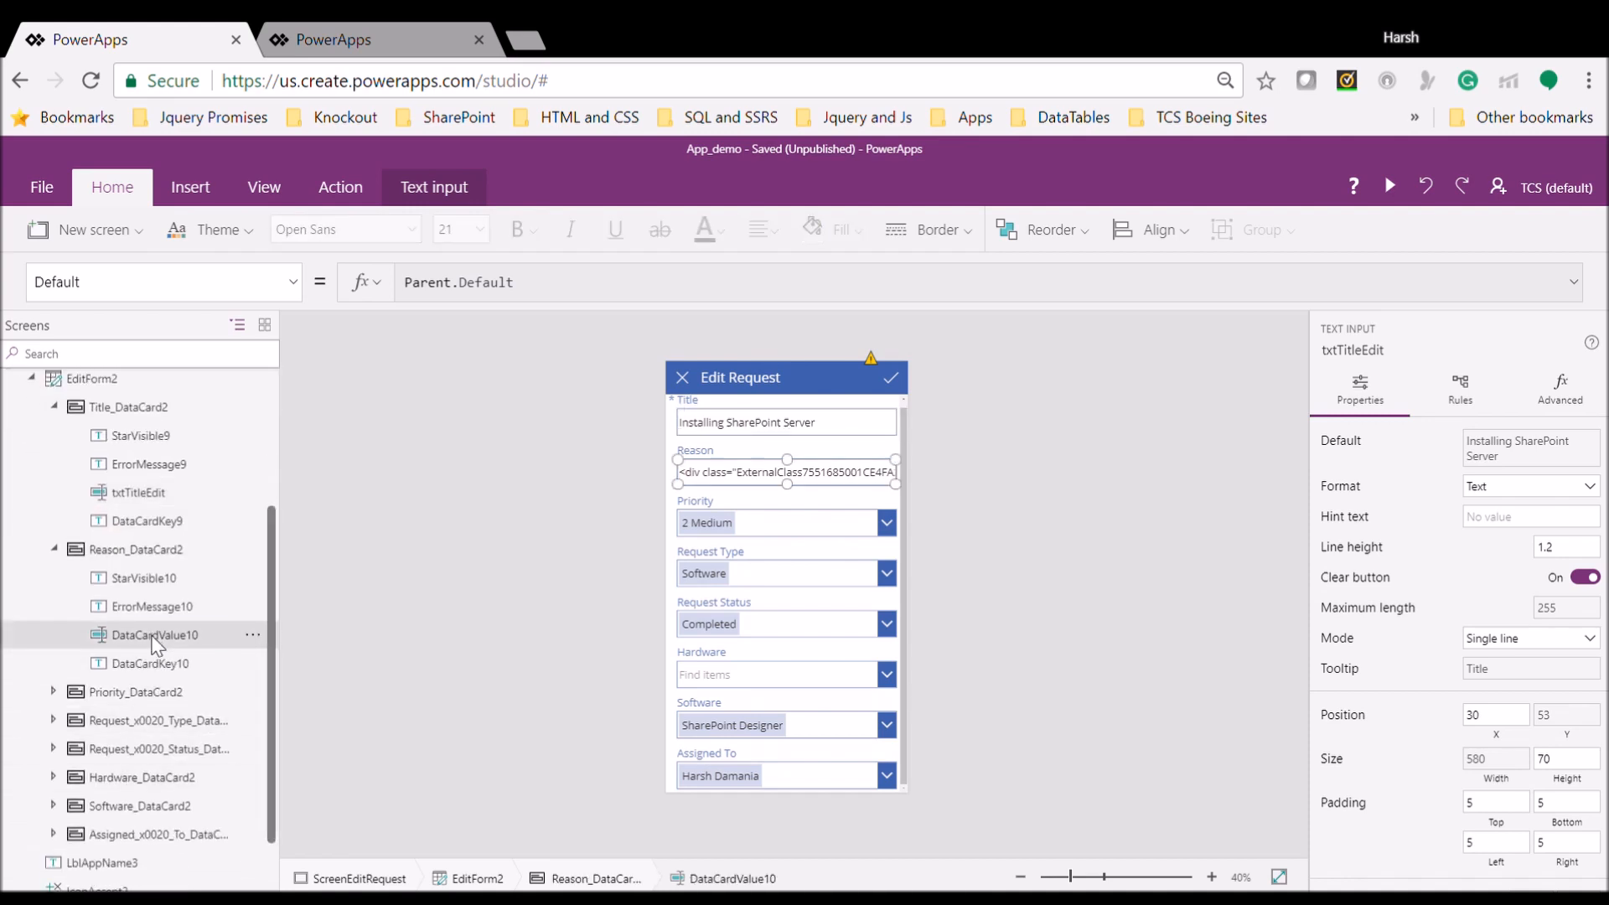
pyautogui.write('txtReason')
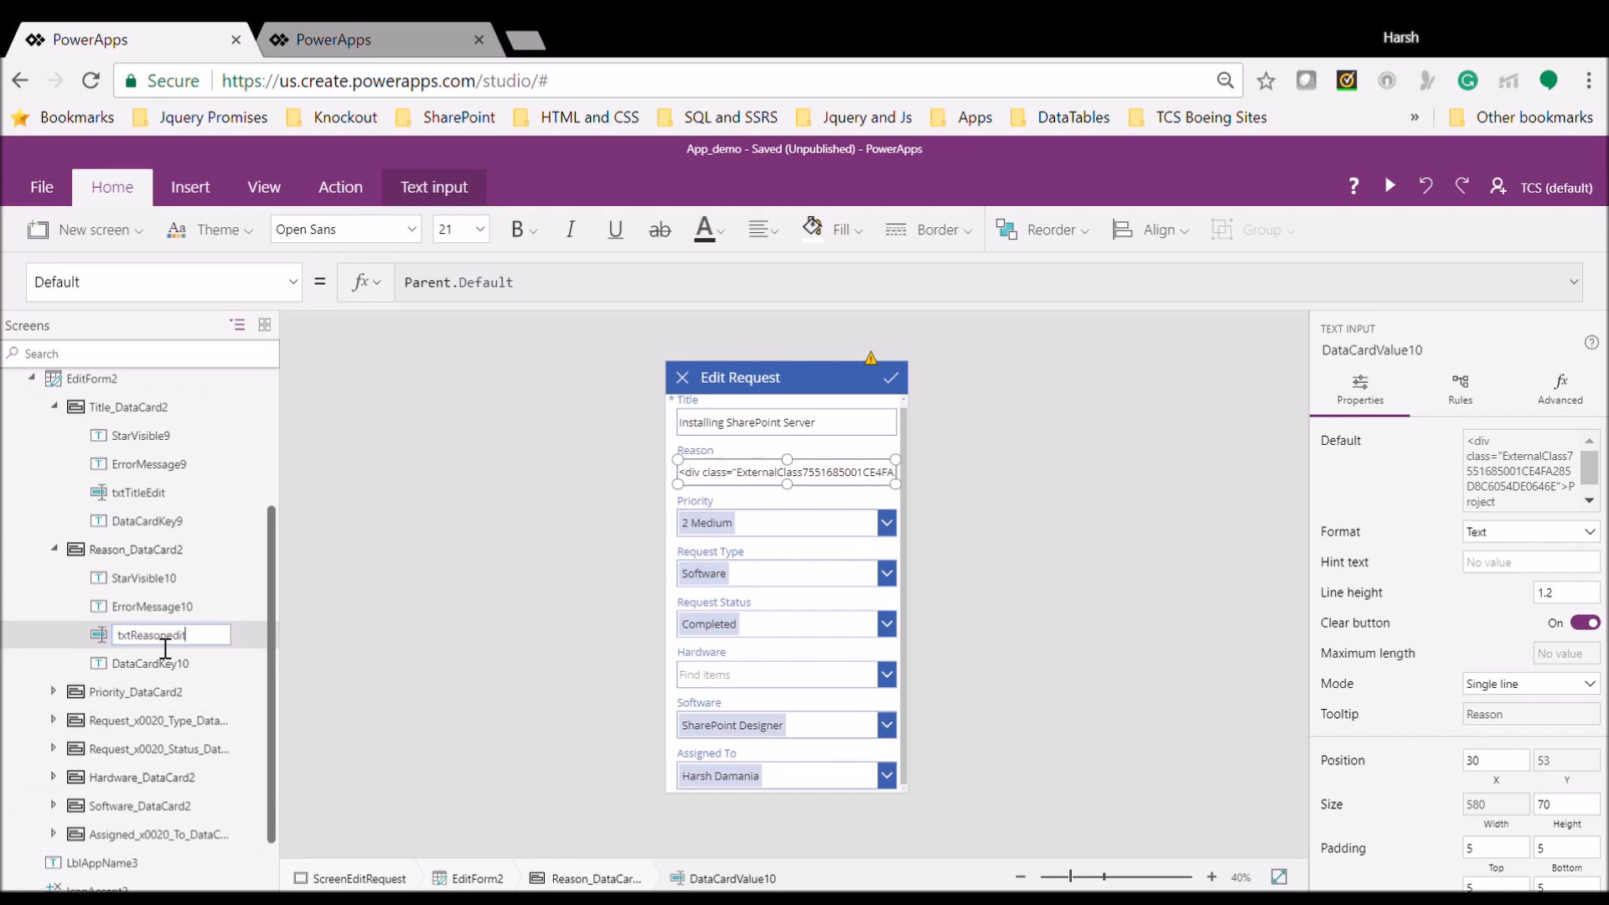
pyautogui.write('edit')
pyautogui.press('Return')
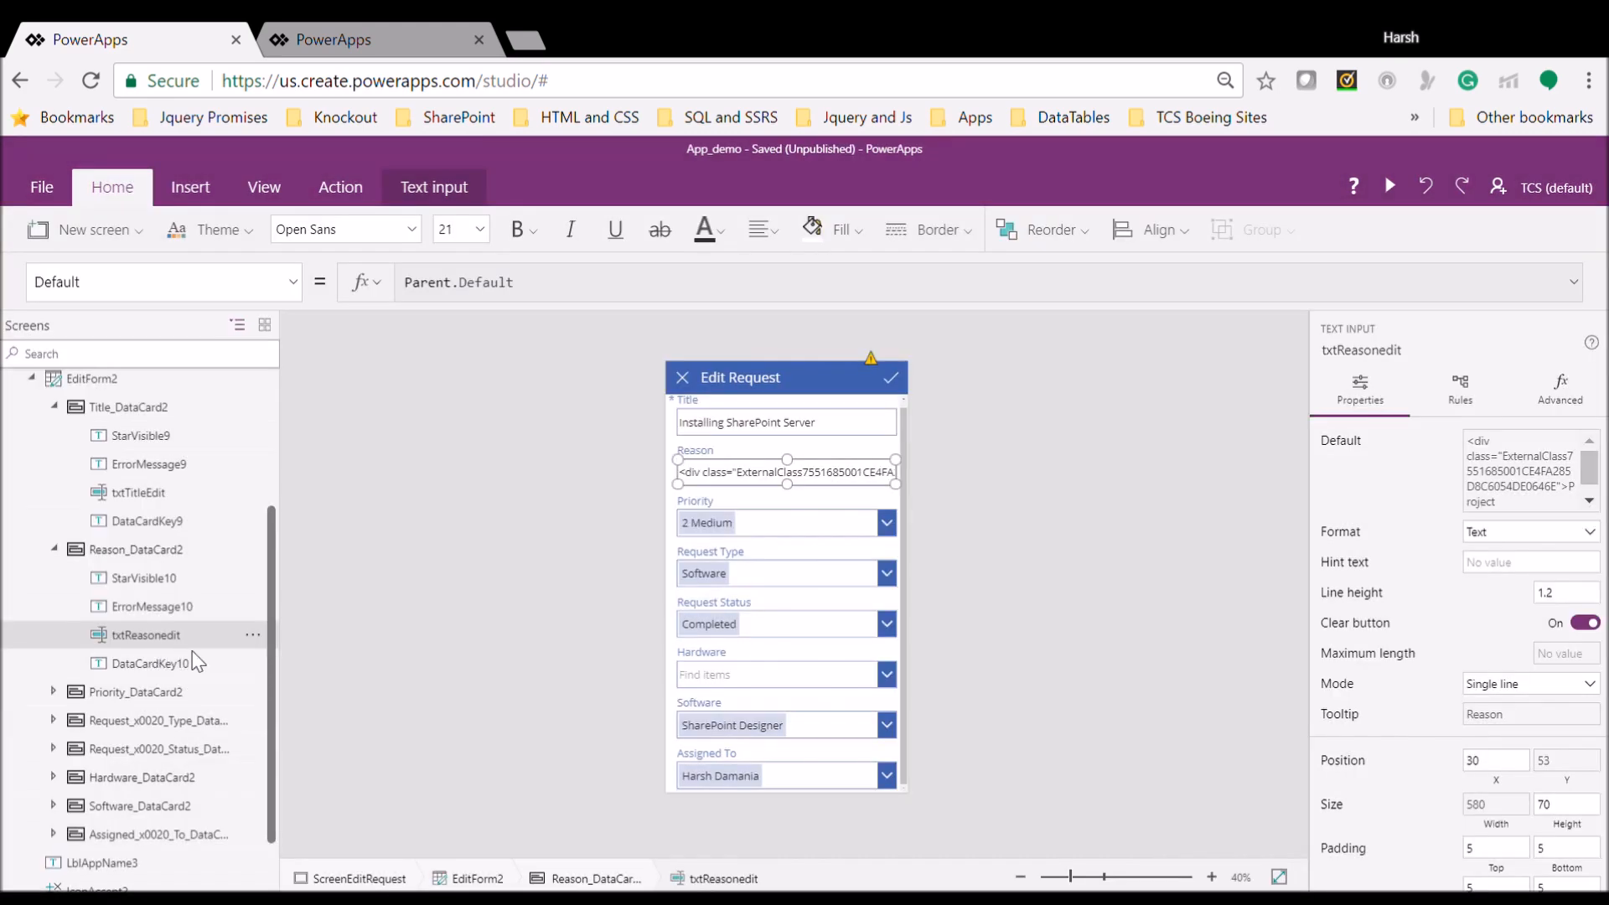
# Rename the combo box in EditForm2's Priority card to ddlPriorityEdit
pyautogui.click(56, 692)
pyautogui.doubleClick(167, 777)
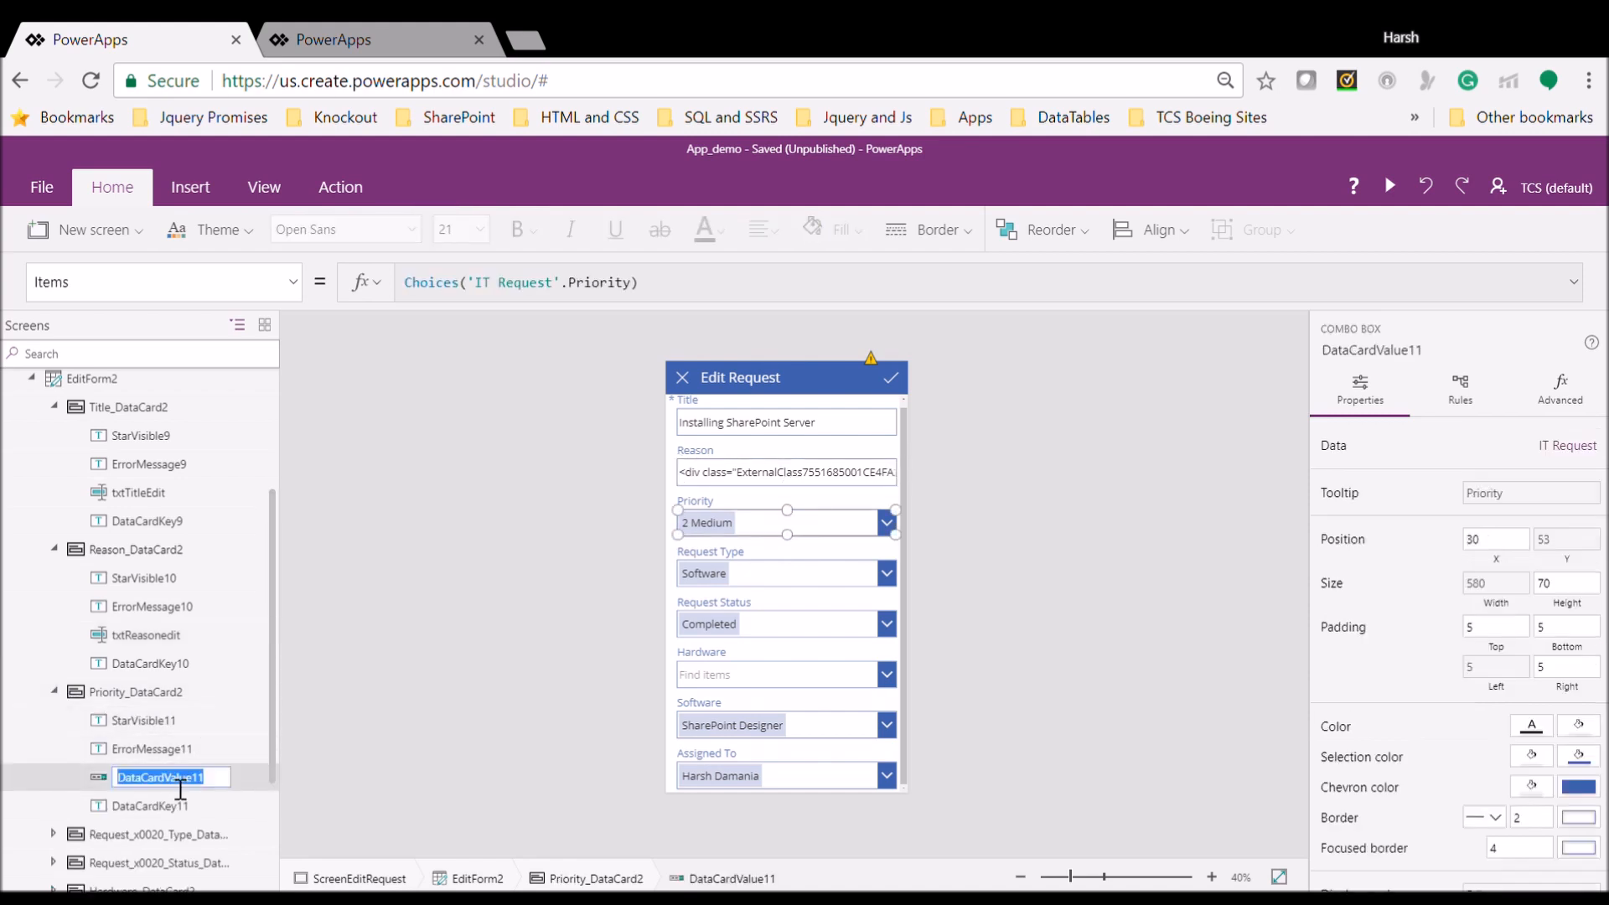
pyautogui.write('ddlPriority')
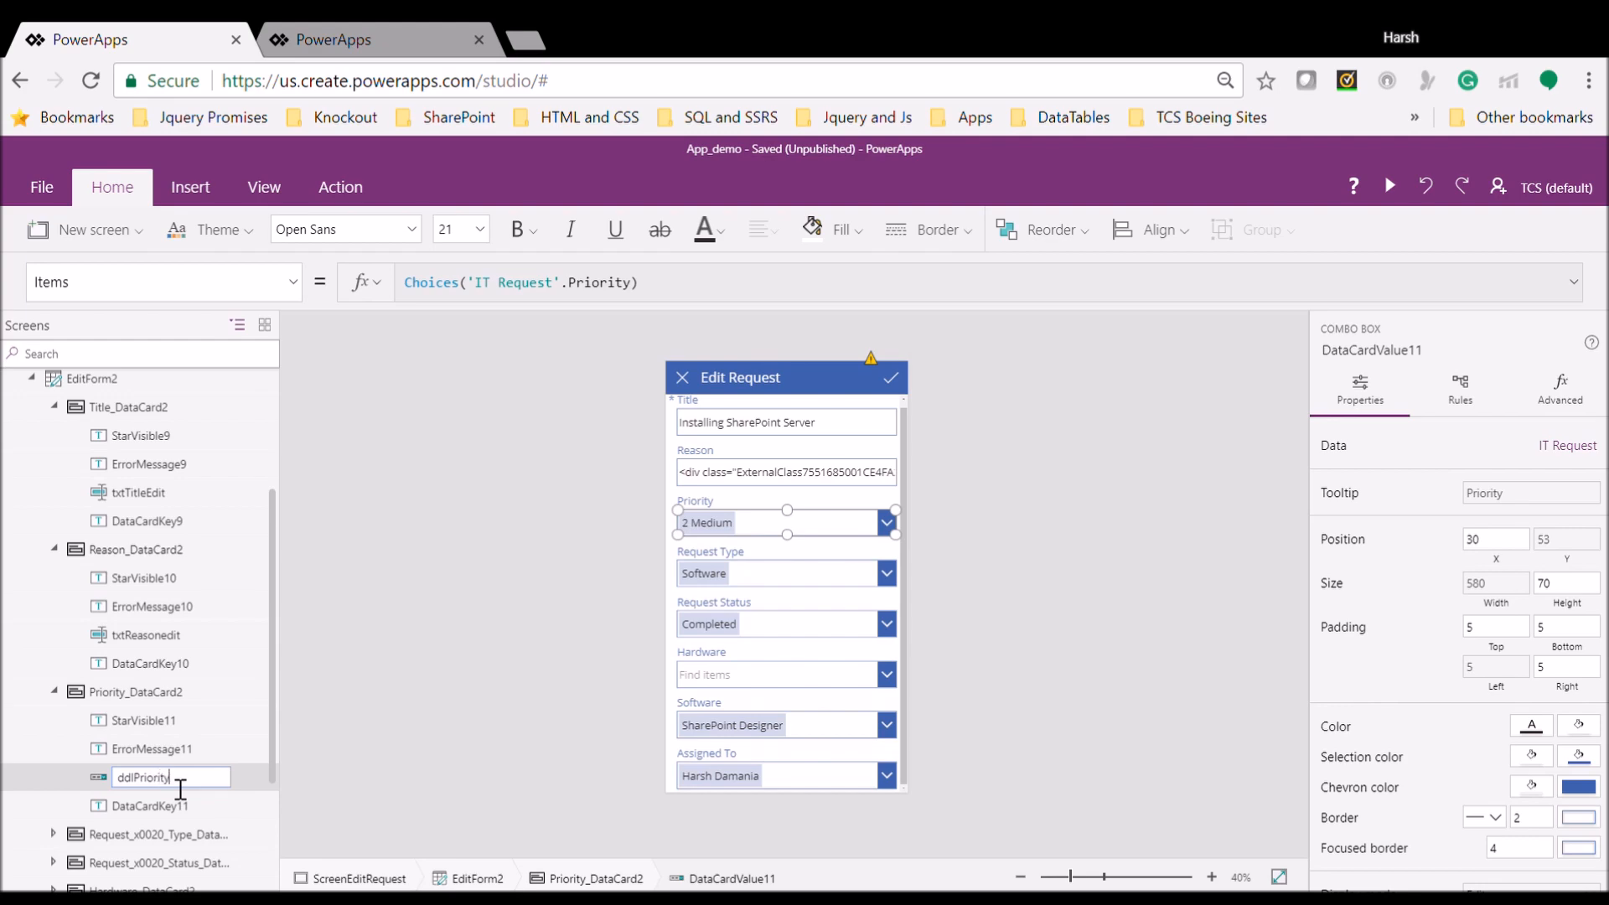
pyautogui.write('Edit')
pyautogui.press('Return')
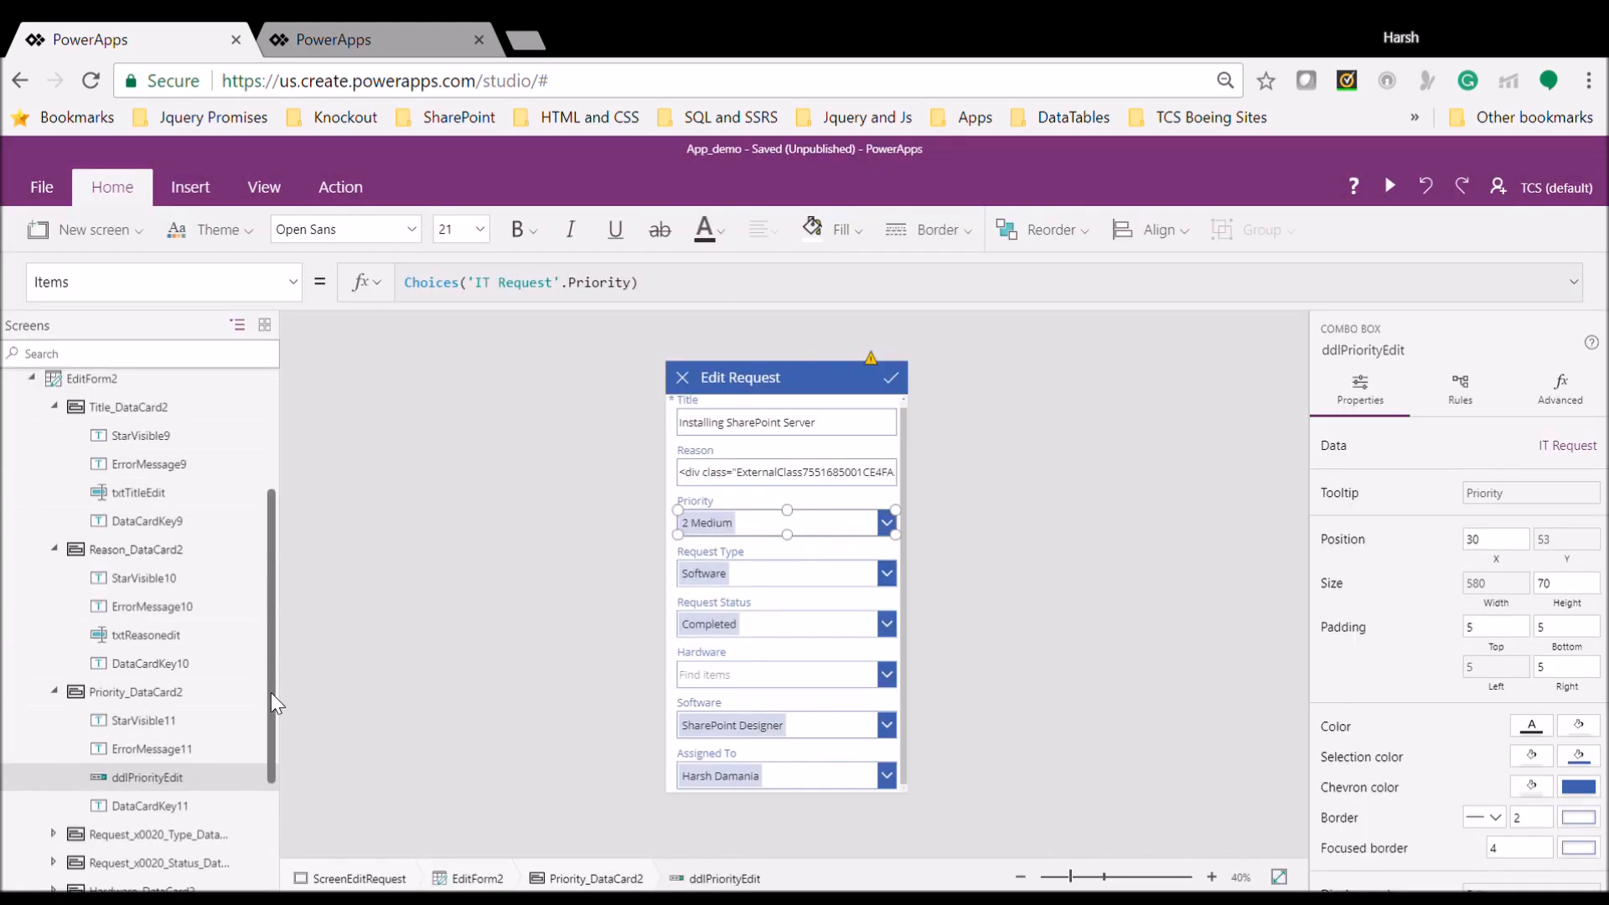
# Rename the combo box in EditForm2's Request Type card to ddlRTedit
pyautogui.moveTo(270, 692); pyautogui.dragTo(270, 778)
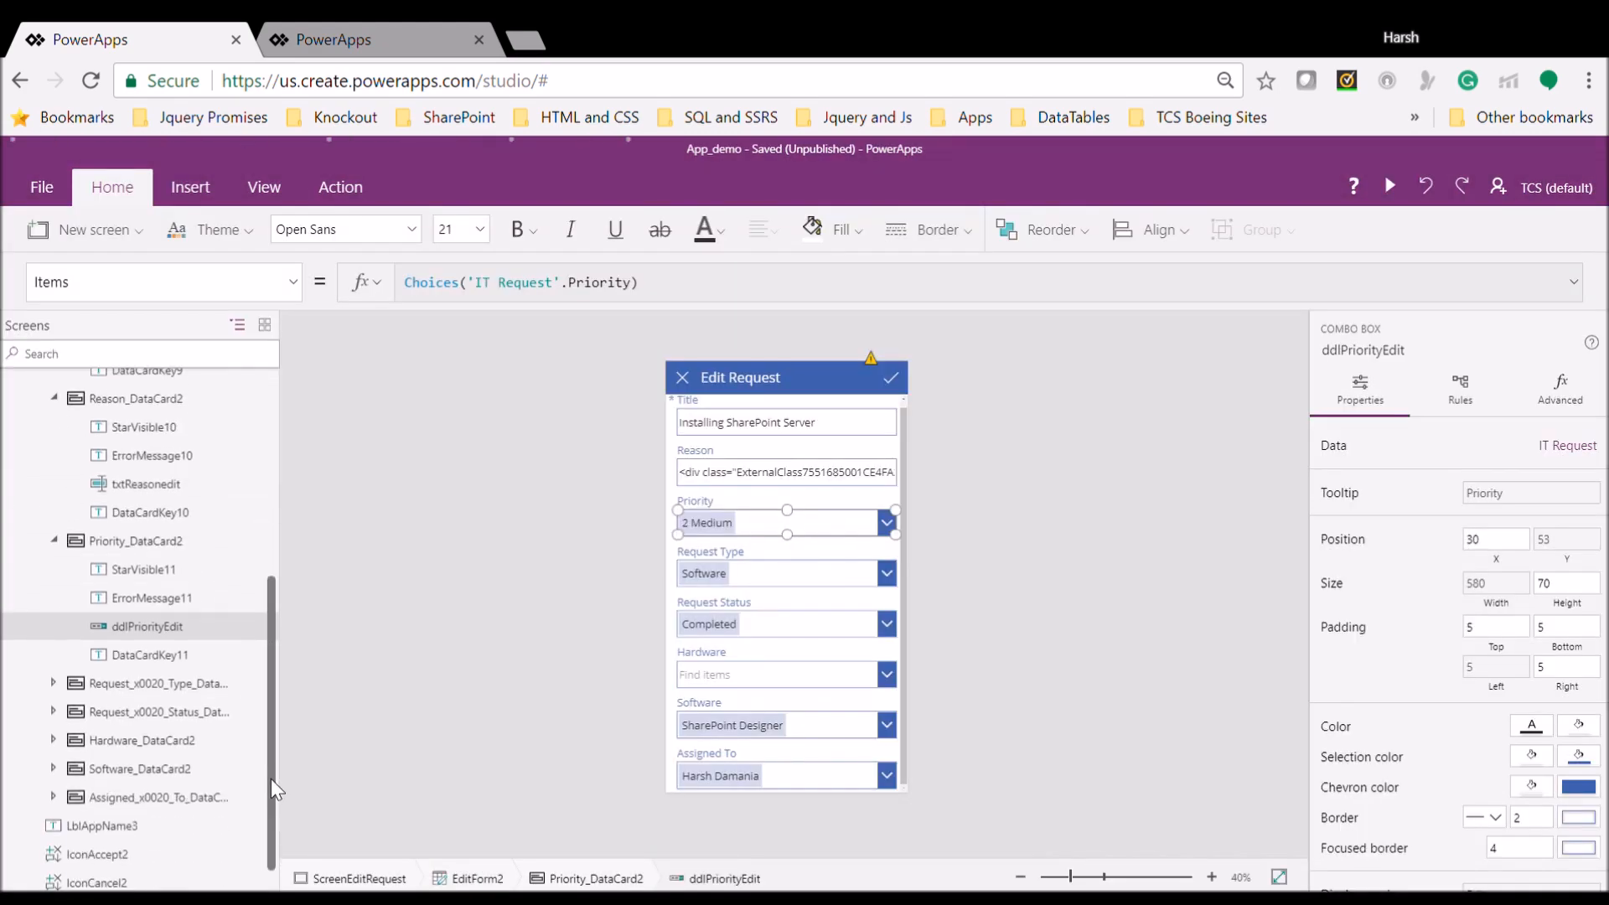
pyautogui.click(55, 685)
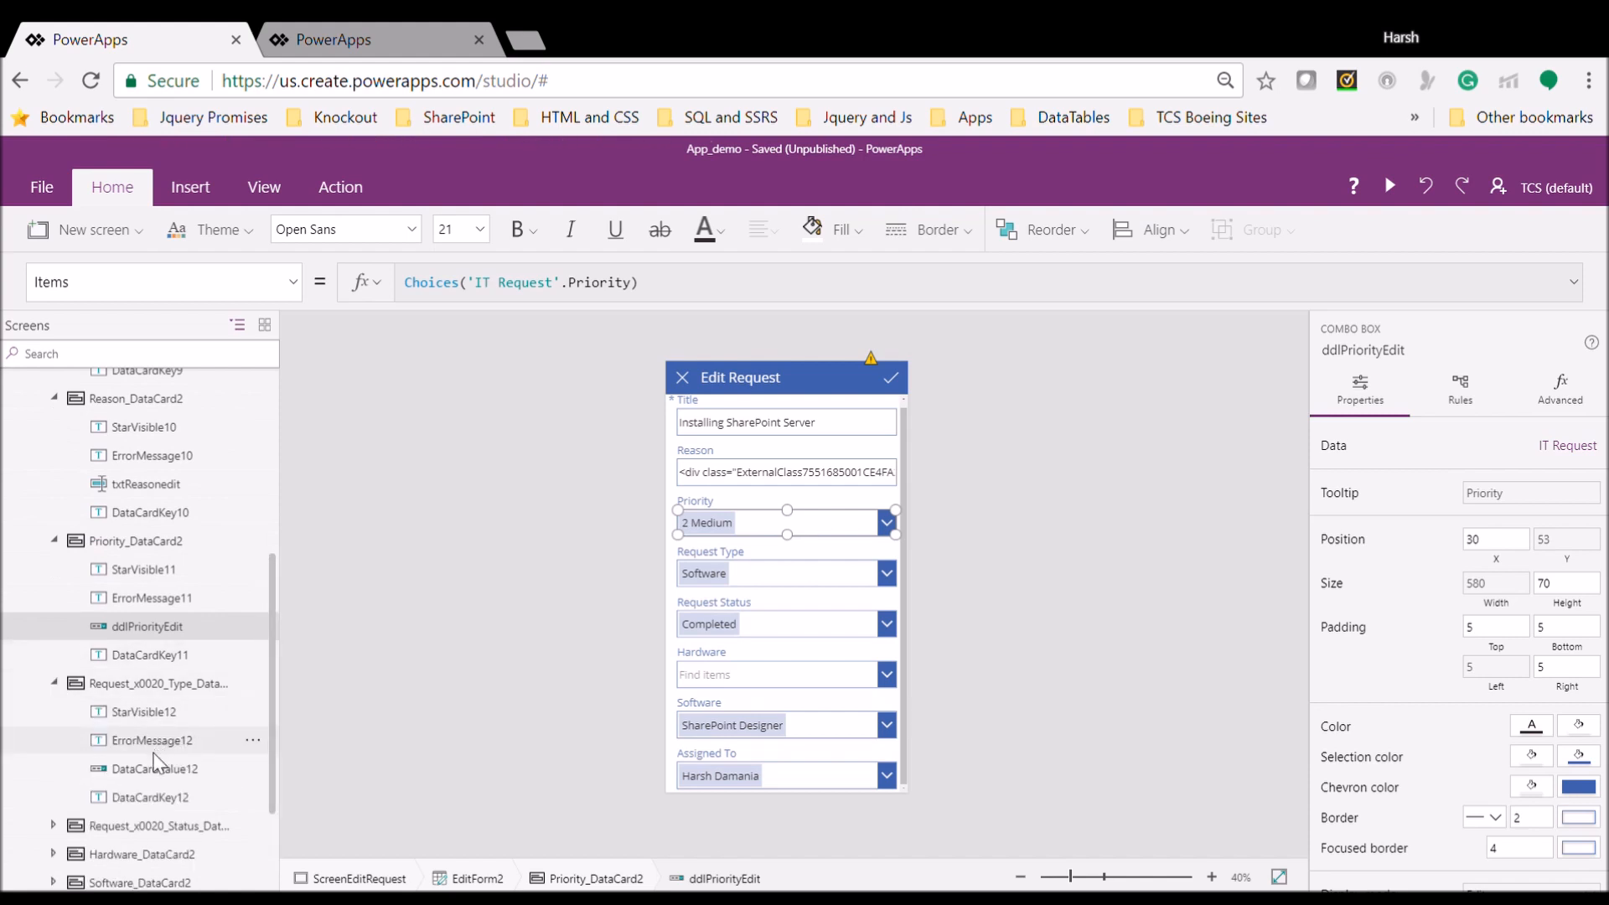
pyautogui.doubleClick(167, 771)
pyautogui.write('ddlRTed')
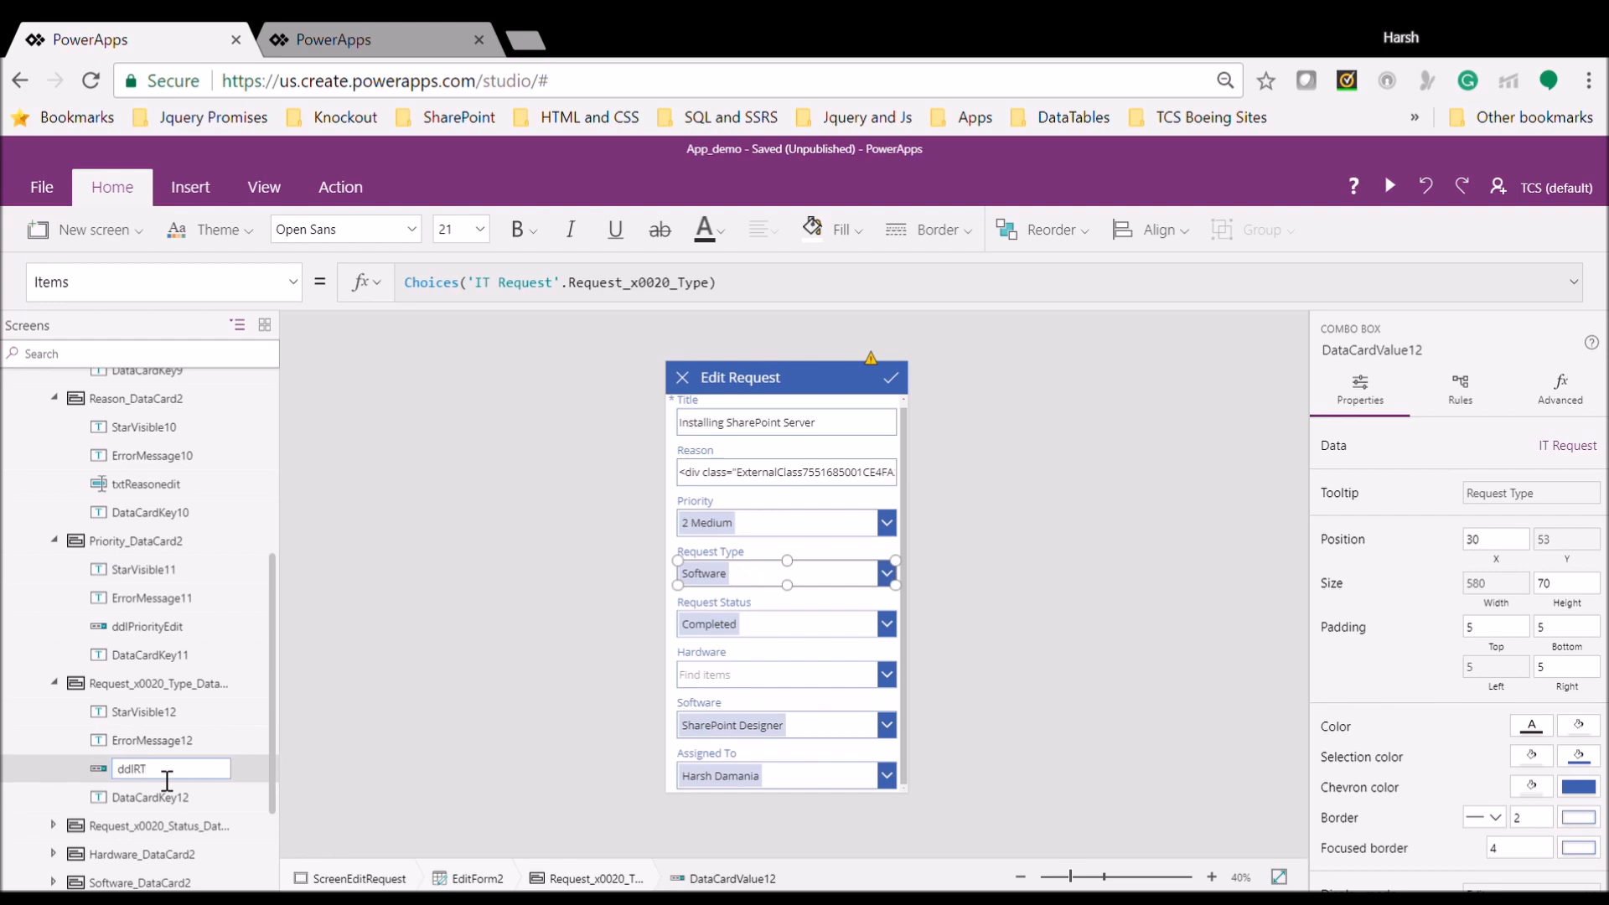
pyautogui.press('Escape')
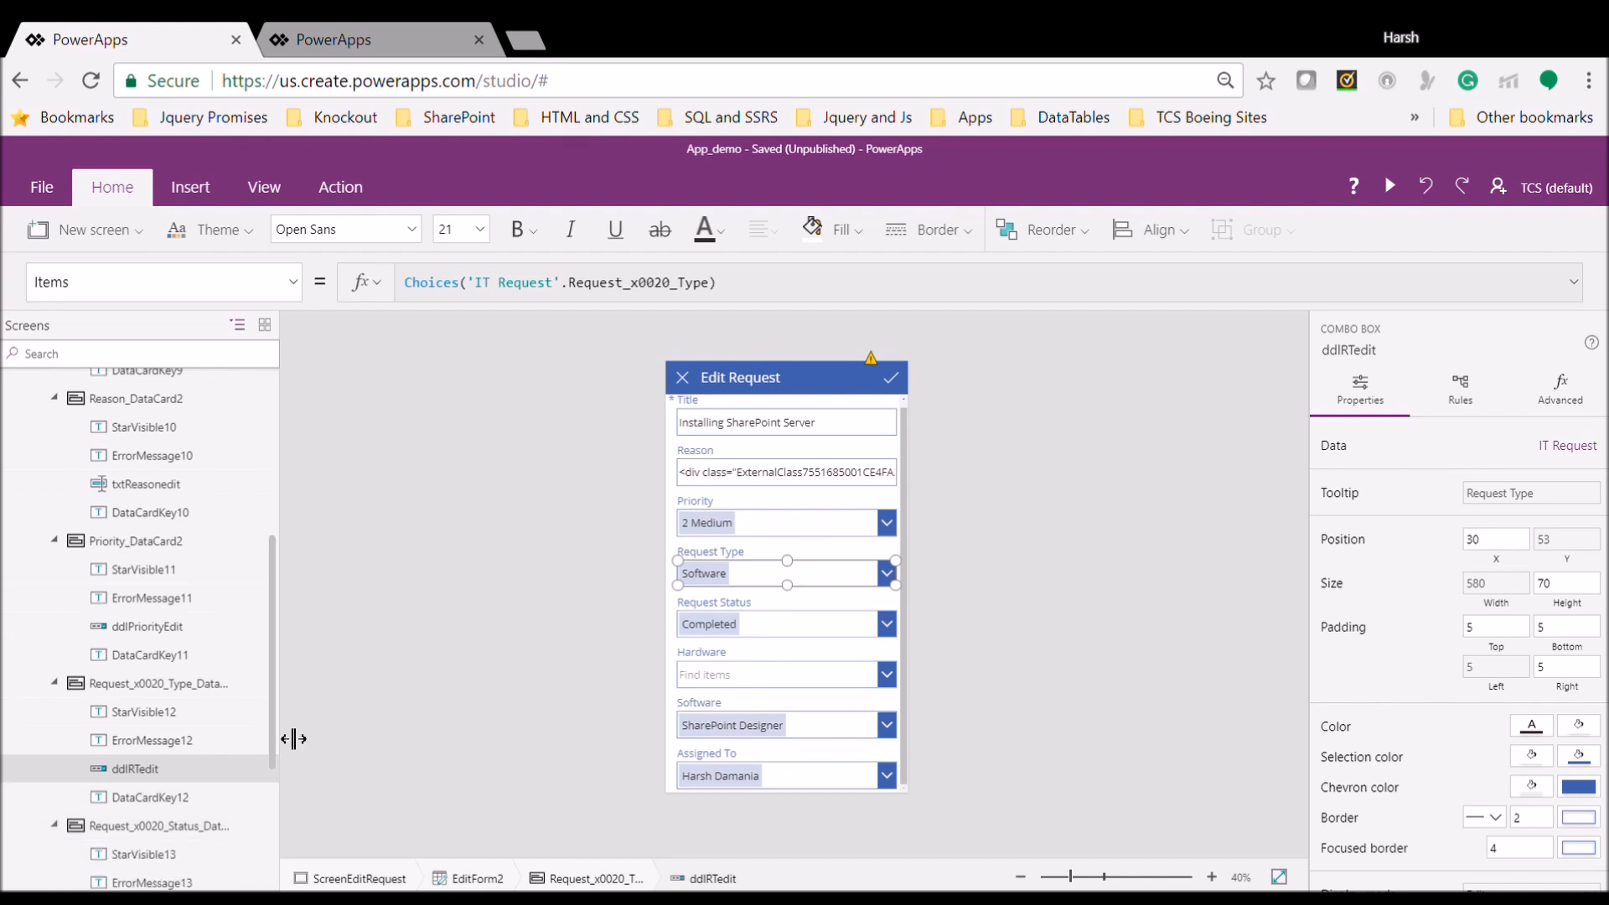
# Rename the combo box in EditForm2's Request Status card to ddlRequestStatusEdit
pyautogui.moveTo(270, 730); pyautogui.dragTo(278, 803)
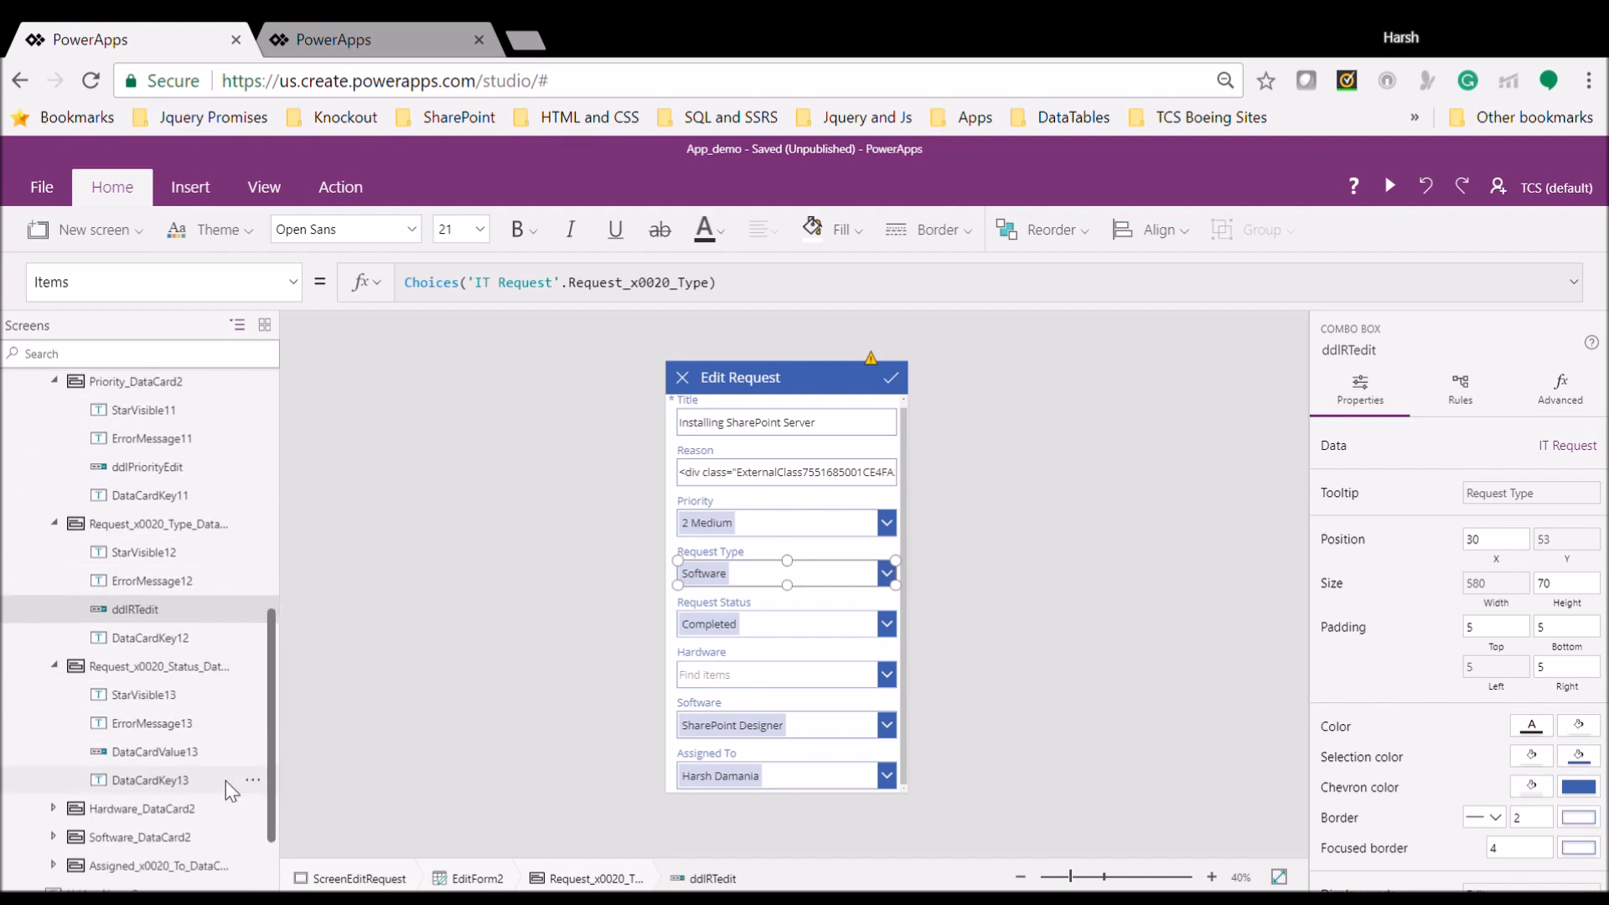
pyautogui.doubleClick(177, 752)
pyautogui.write('ddlR')
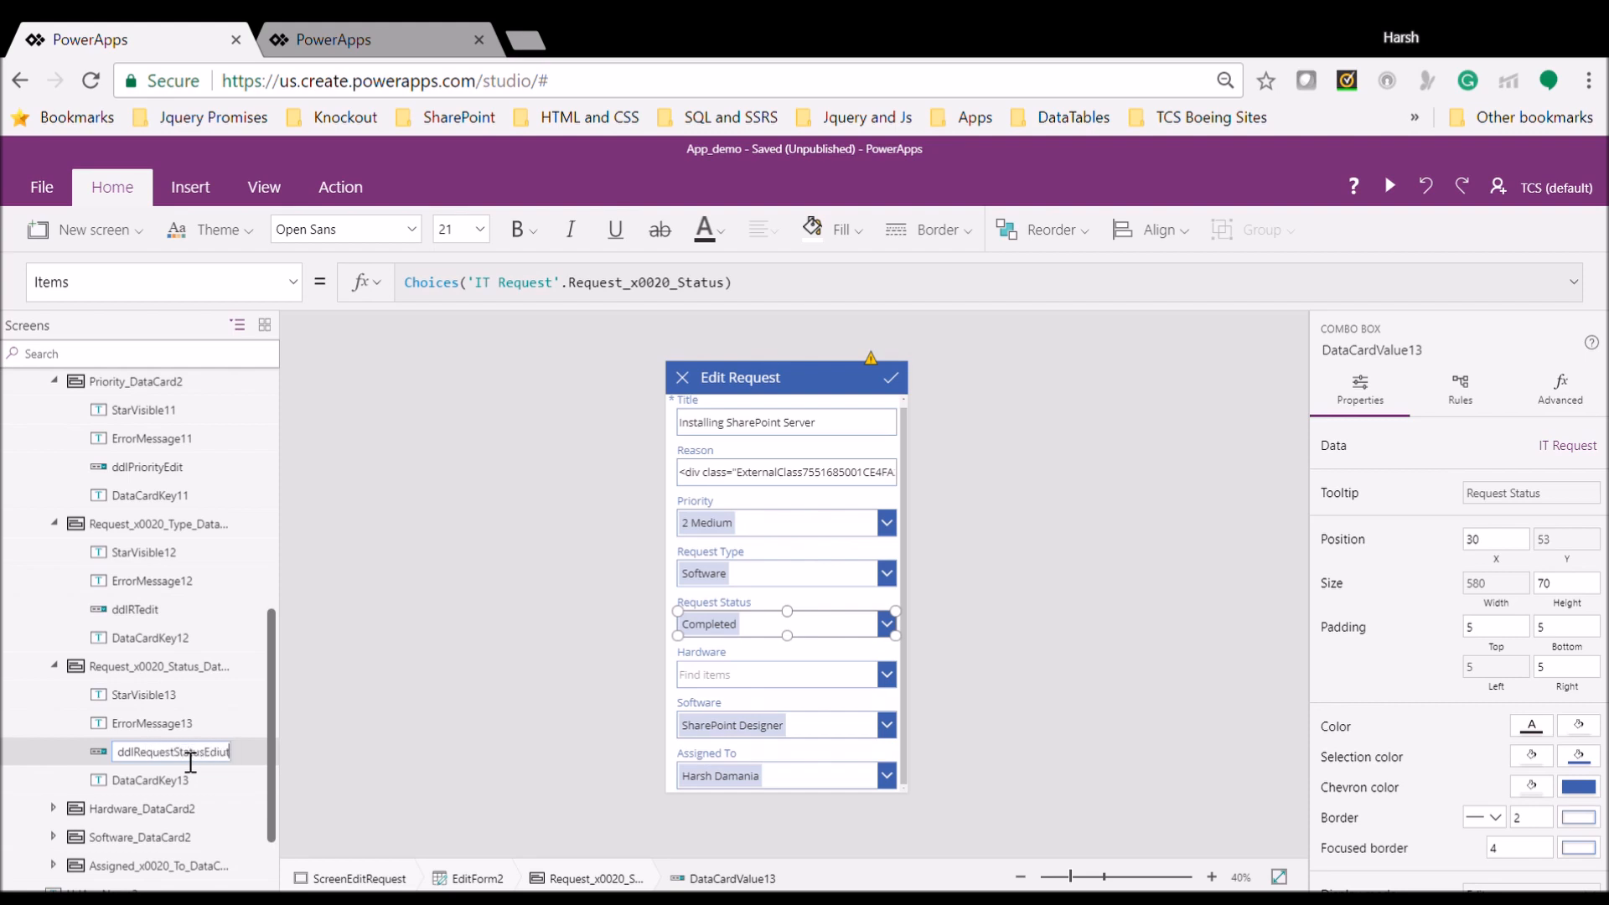
pyautogui.write('equestStatusEdit')
pyautogui.press('Return')
# Rename the combo box in EditForm2's Hardware card to ddlHardwareEdit
pyautogui.click(53, 809)
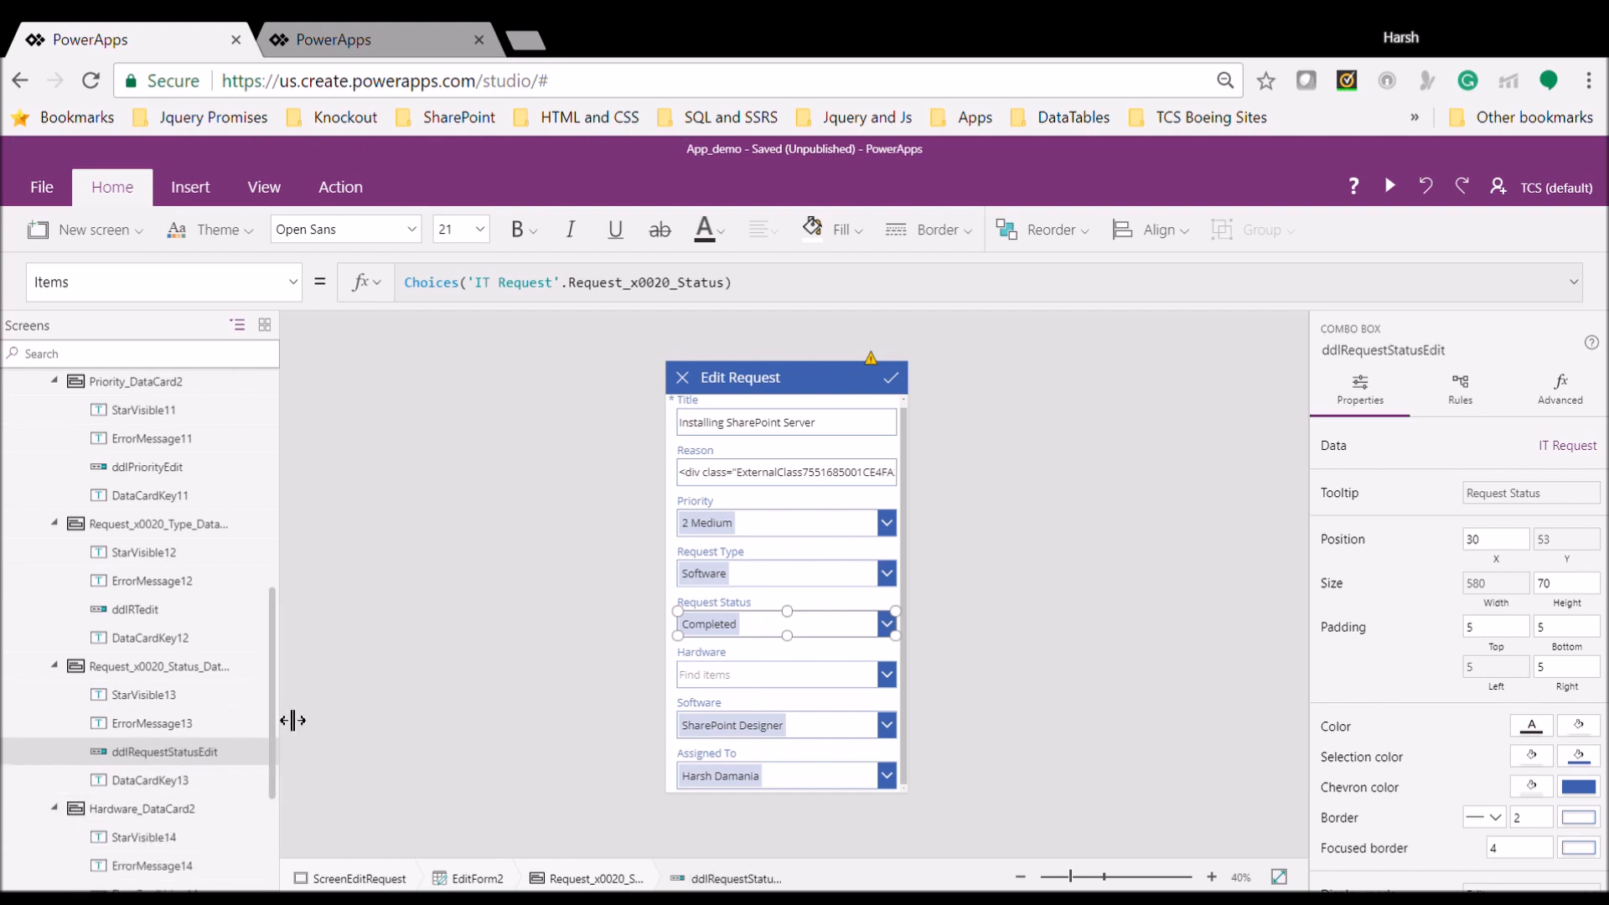
pyautogui.moveTo(270, 709); pyautogui.dragTo(269, 784)
pyautogui.click(164, 722)
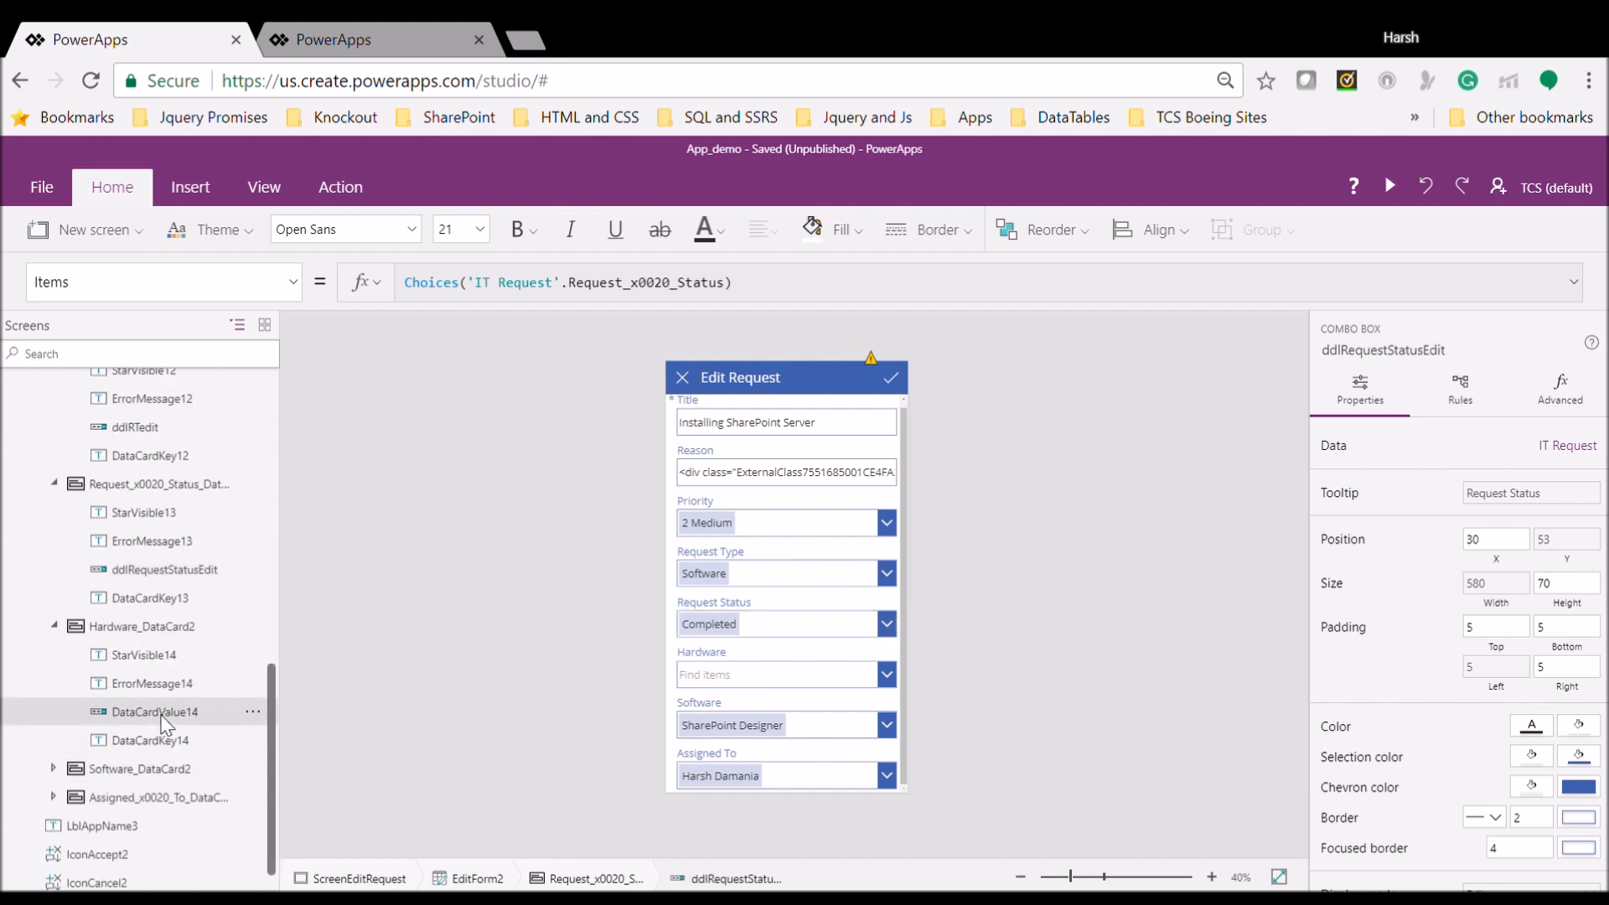
pyautogui.doubleClick(165, 722)
pyautogui.write('ddl')
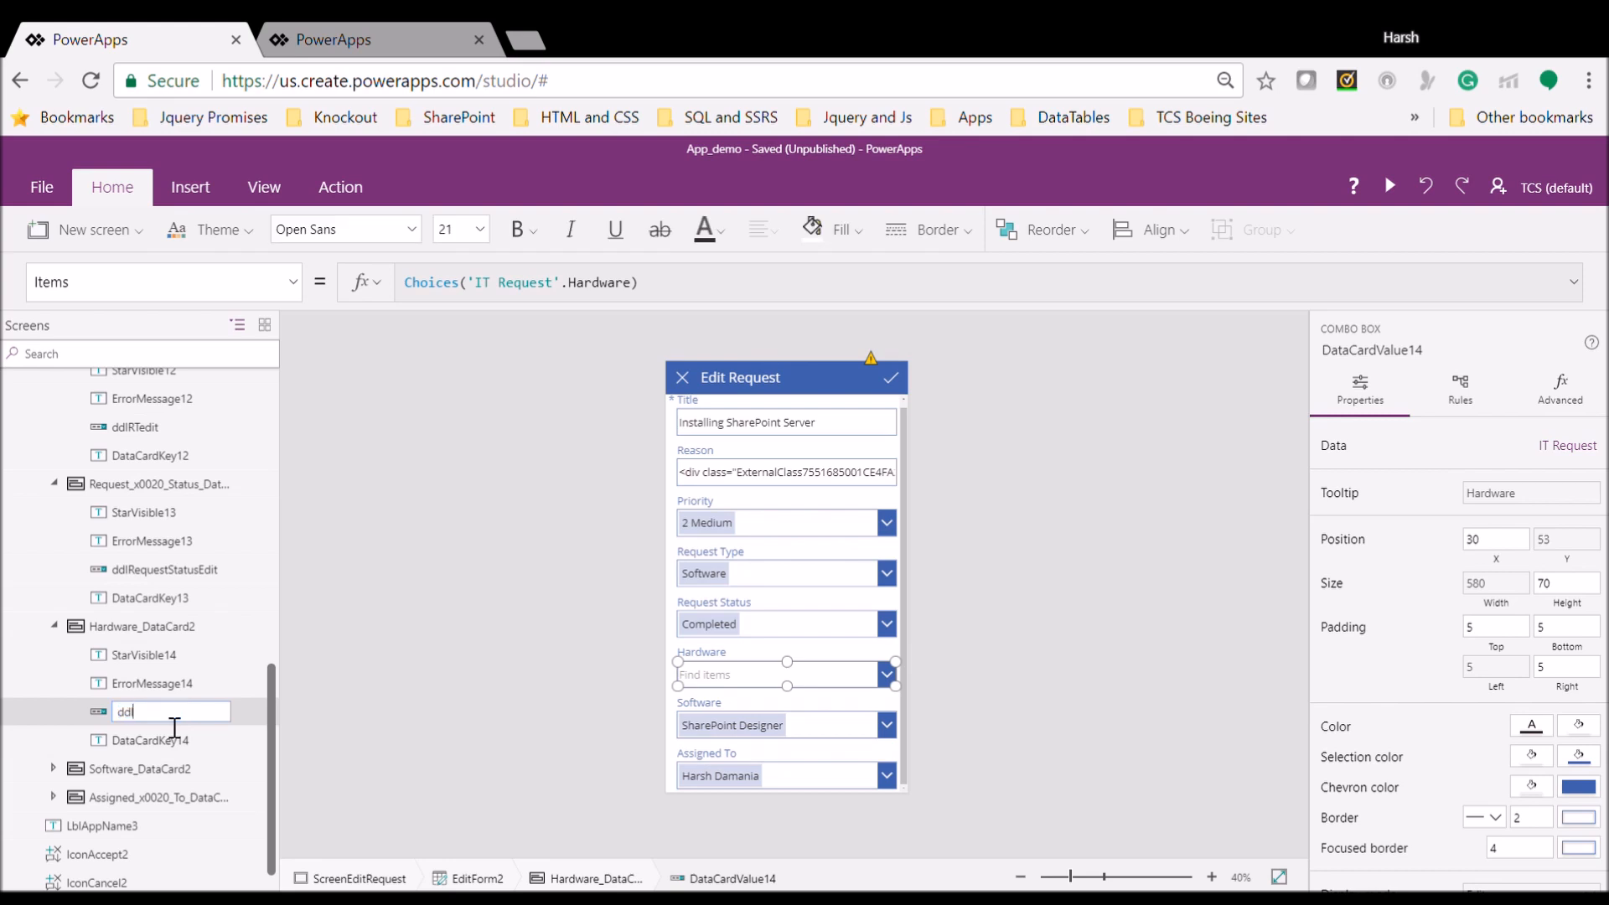
pyautogui.write('Hardwa')
pyautogui.press('Escape')
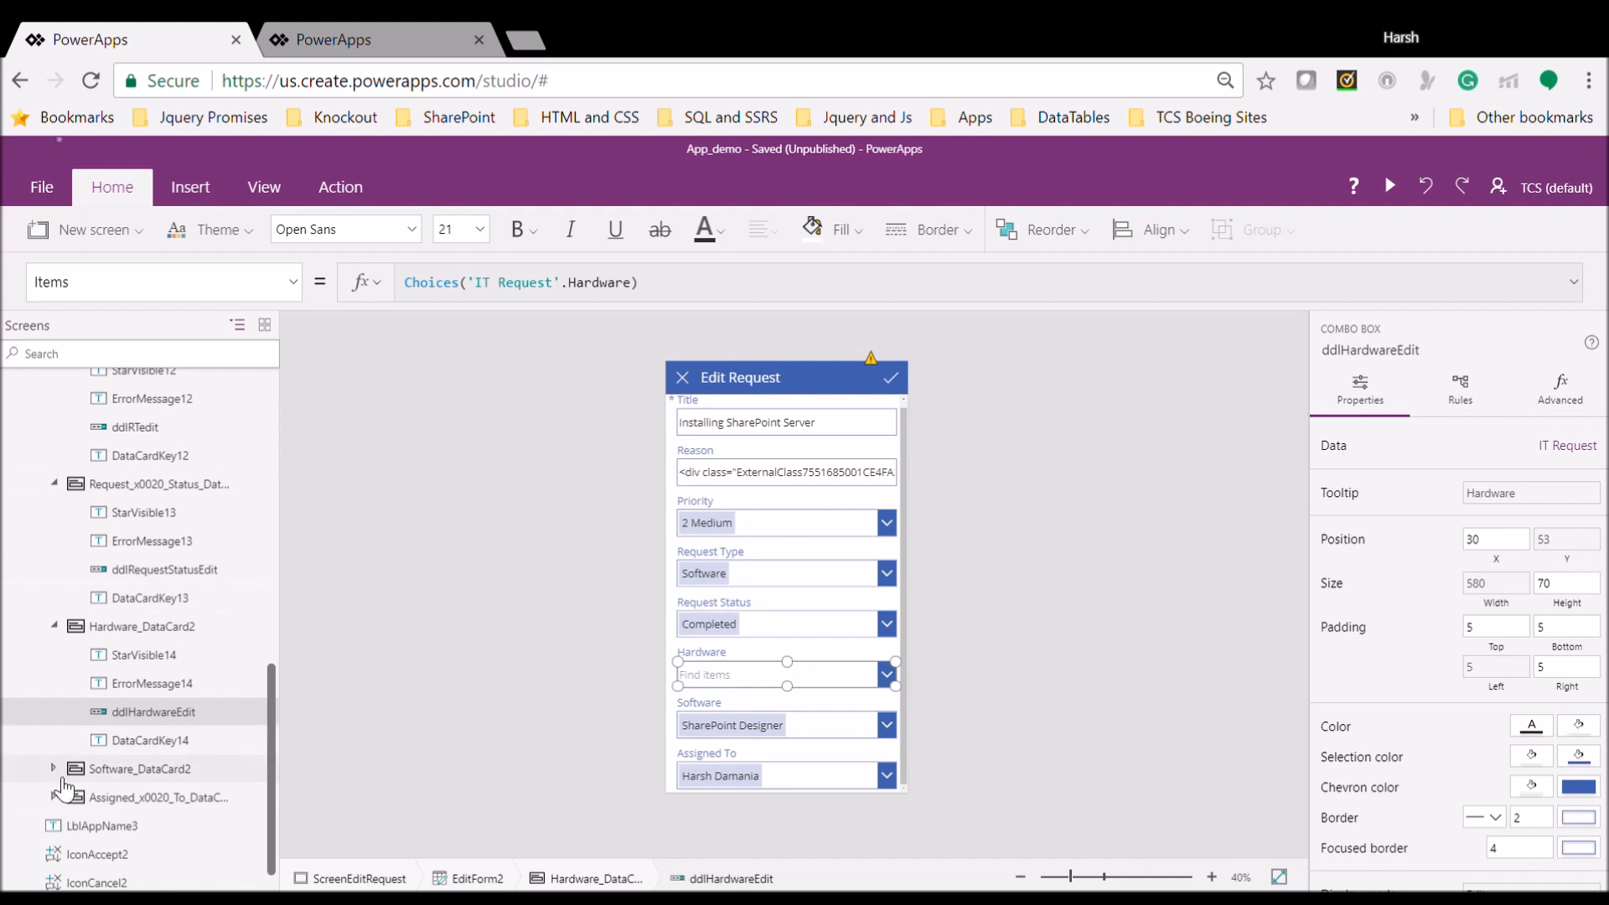
# Rename the combo box in EditForm2's Software card to ddlSoftwareEdit
pyautogui.click(55, 769)
pyautogui.moveTo(277, 758); pyautogui.dragTo(274, 826)
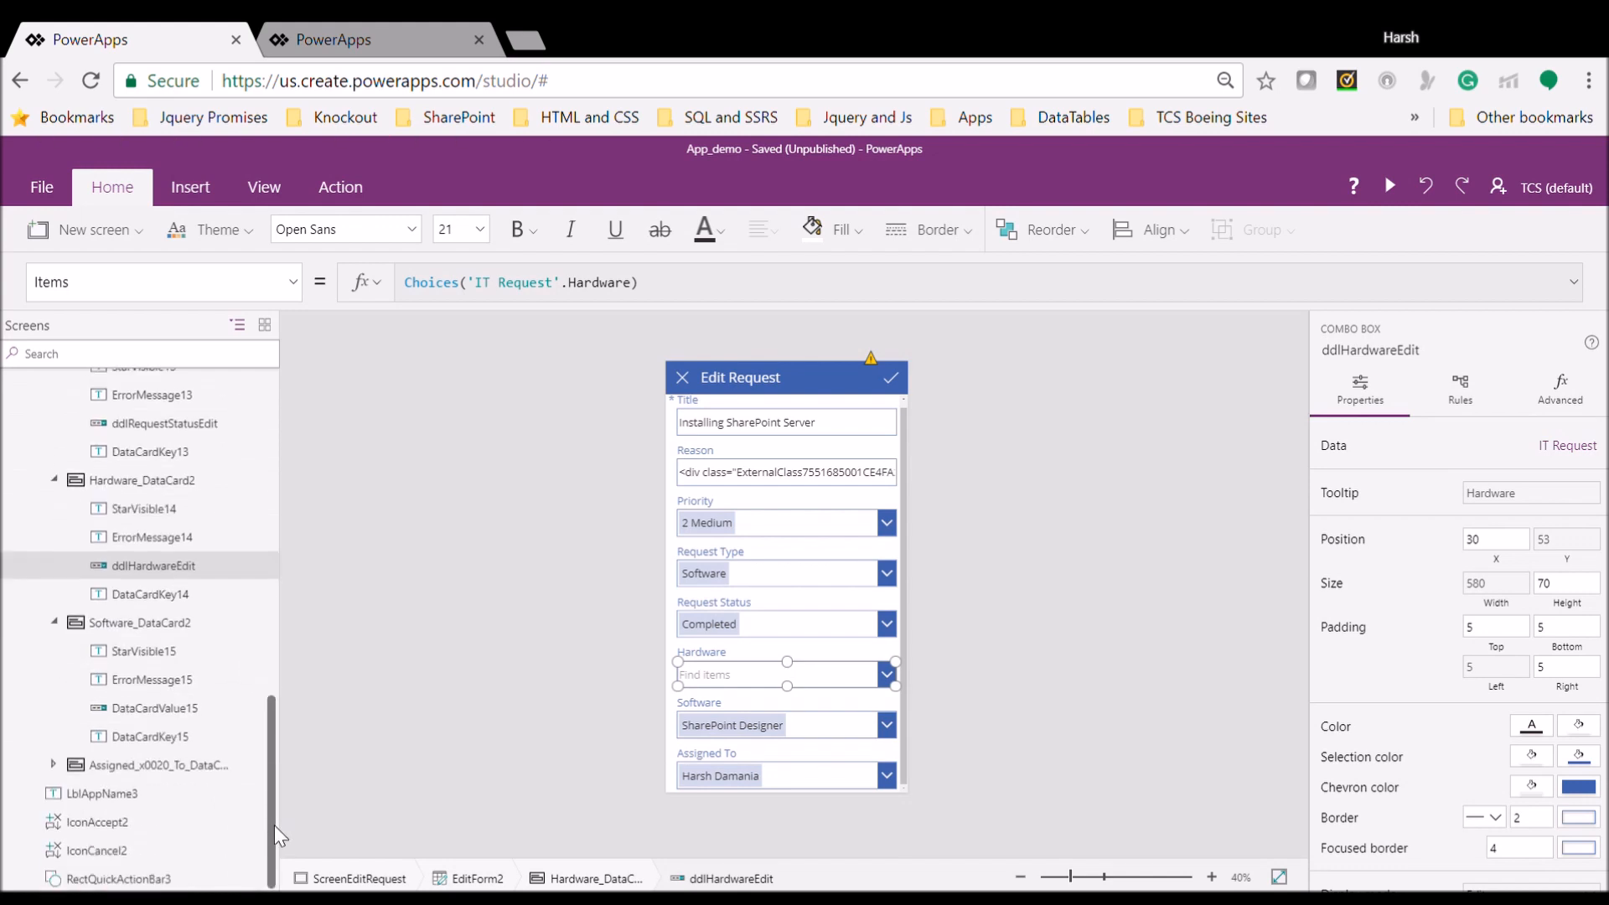
pyautogui.doubleClick(168, 710)
pyautogui.write('ddlSoftwareEdit')
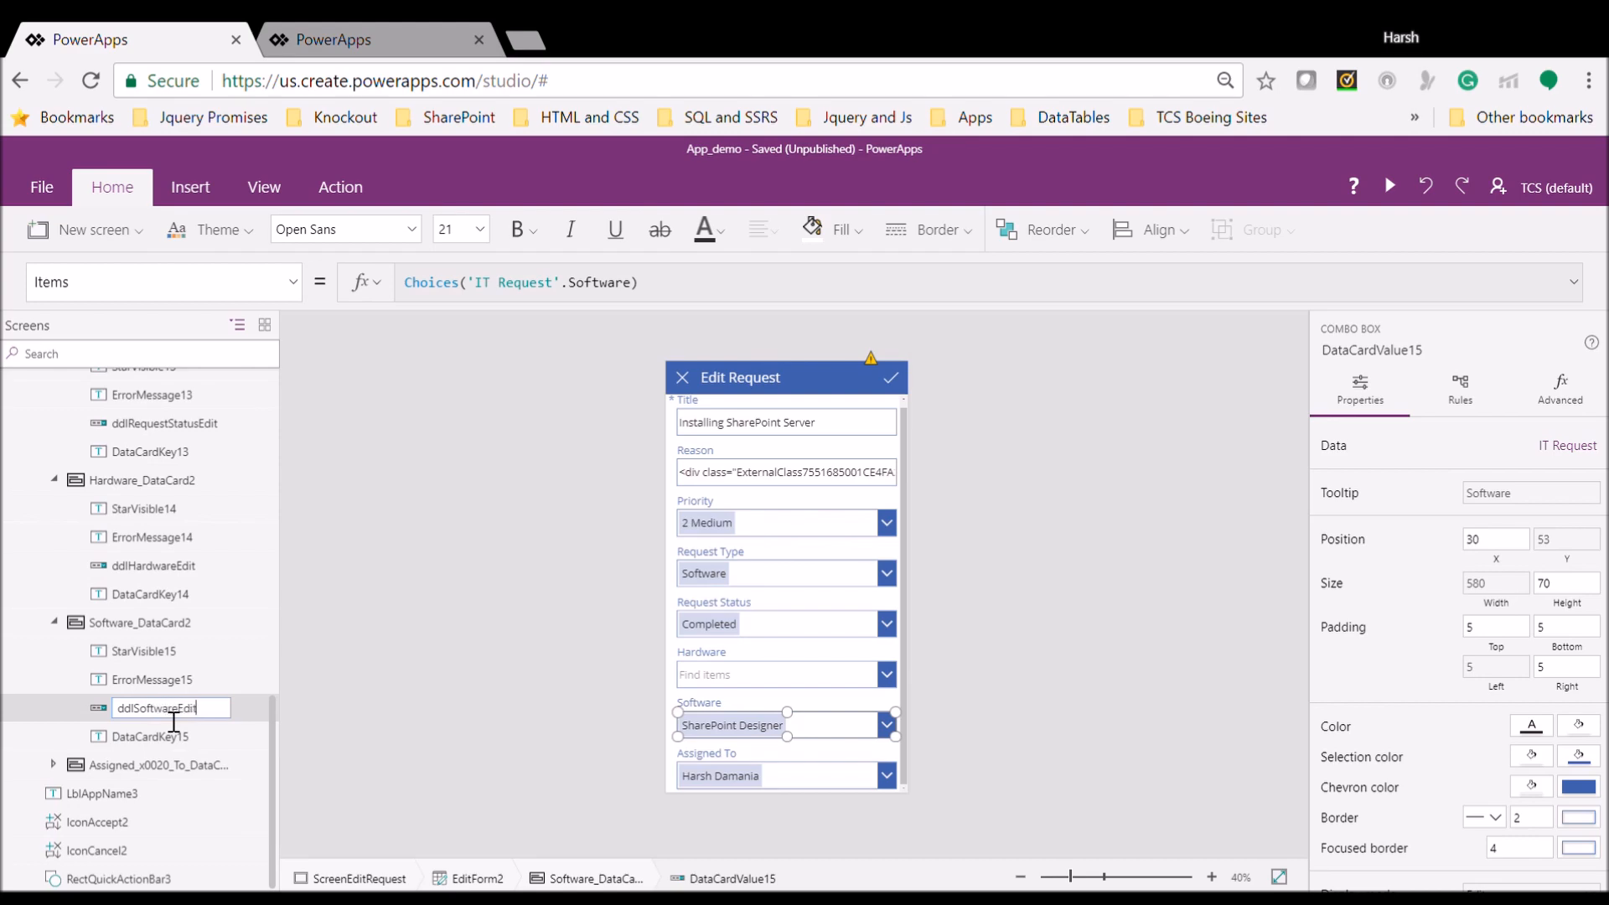
pyautogui.press('Return')
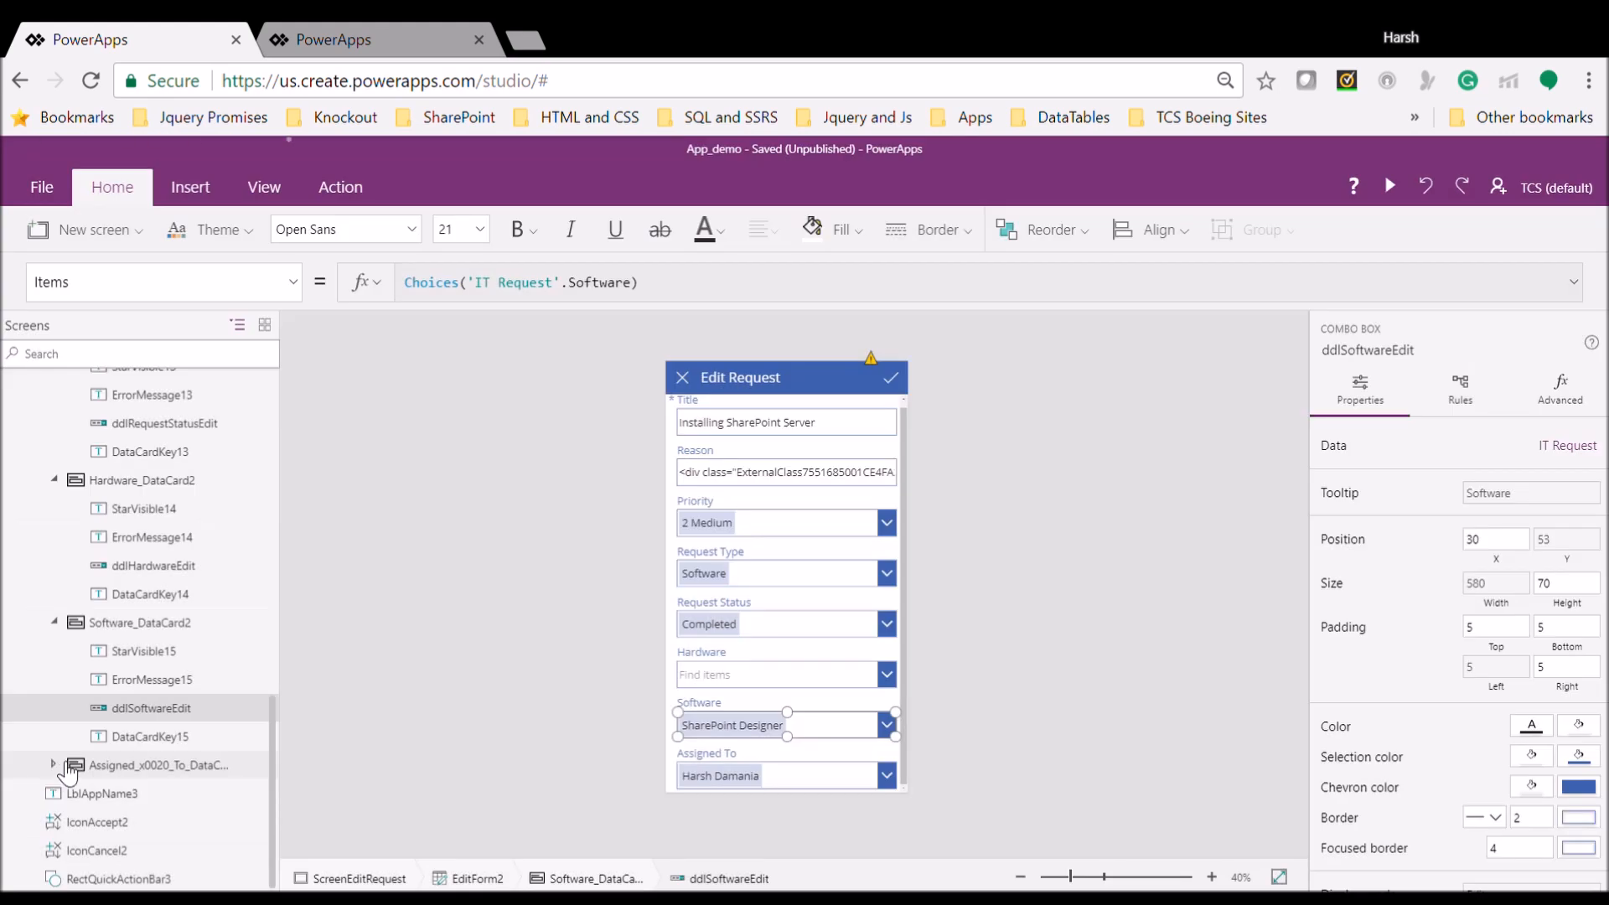
# Rename the combo box in EditForm2's Assigned To card to ddlAssignedToEdit
pyautogui.click(67, 764)
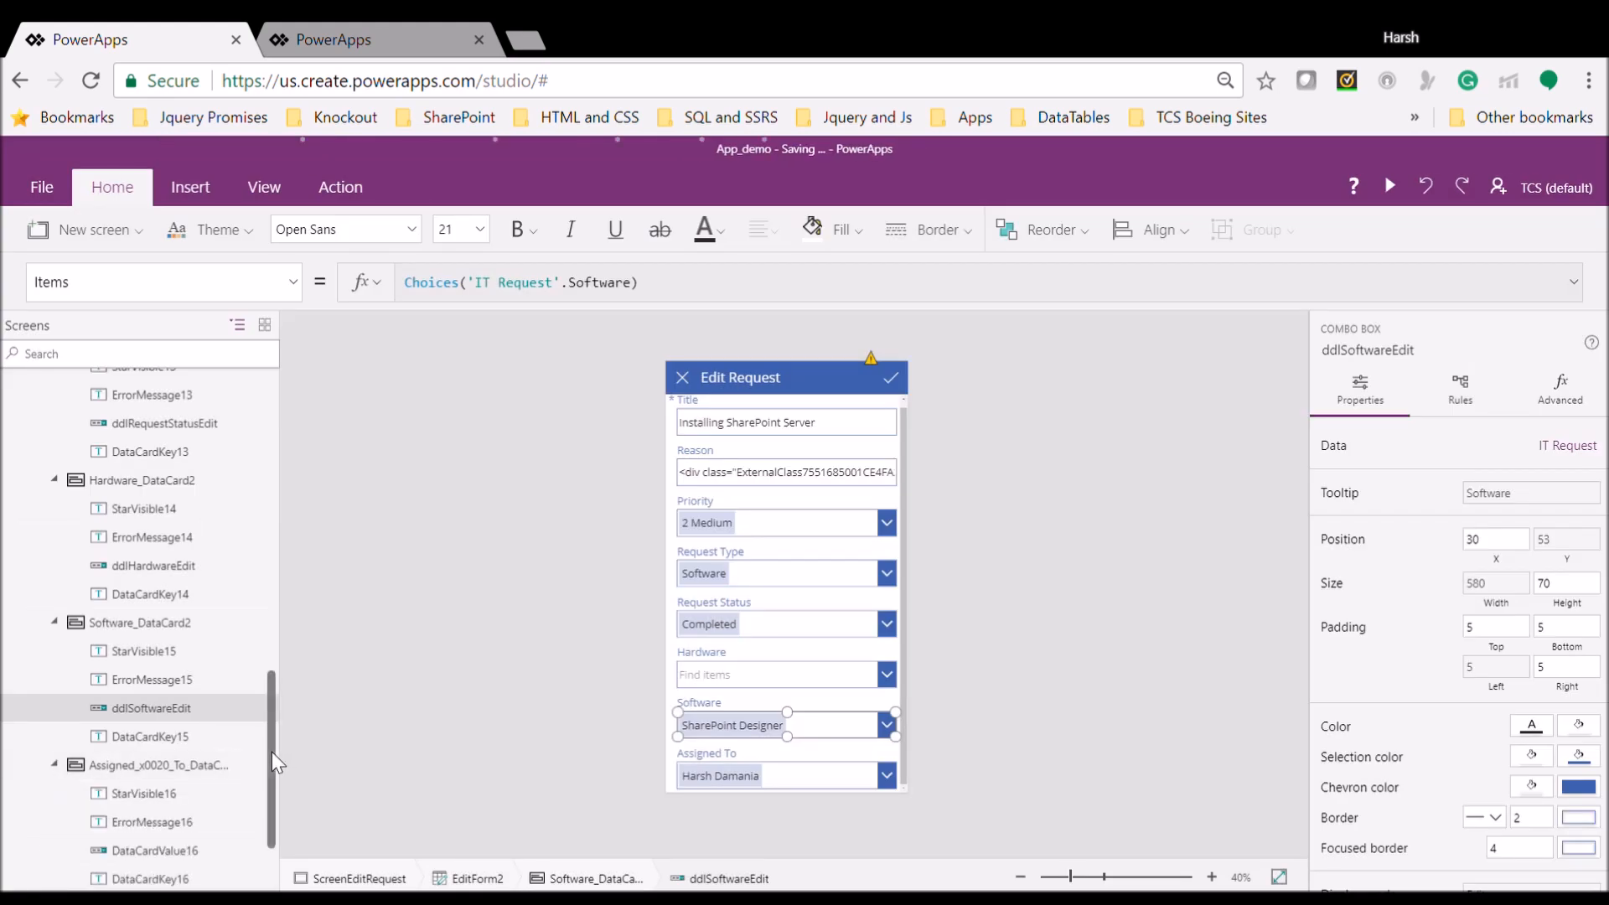
pyautogui.moveTo(272, 751); pyautogui.dragTo(271, 837)
pyautogui.click(151, 739)
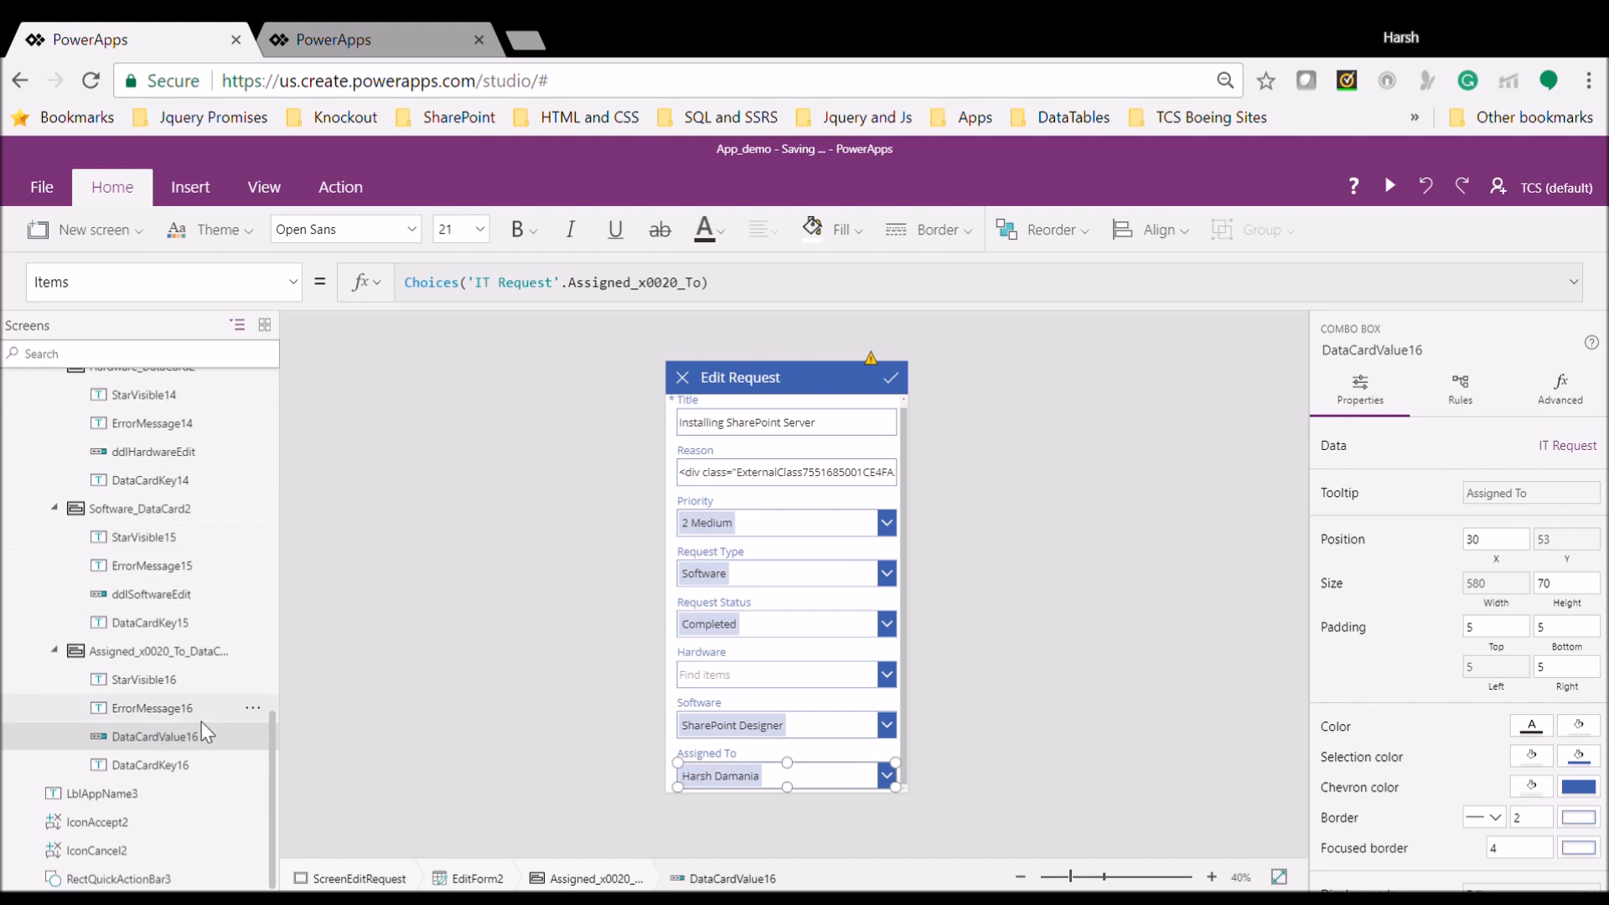
pyautogui.doubleClick(181, 710)
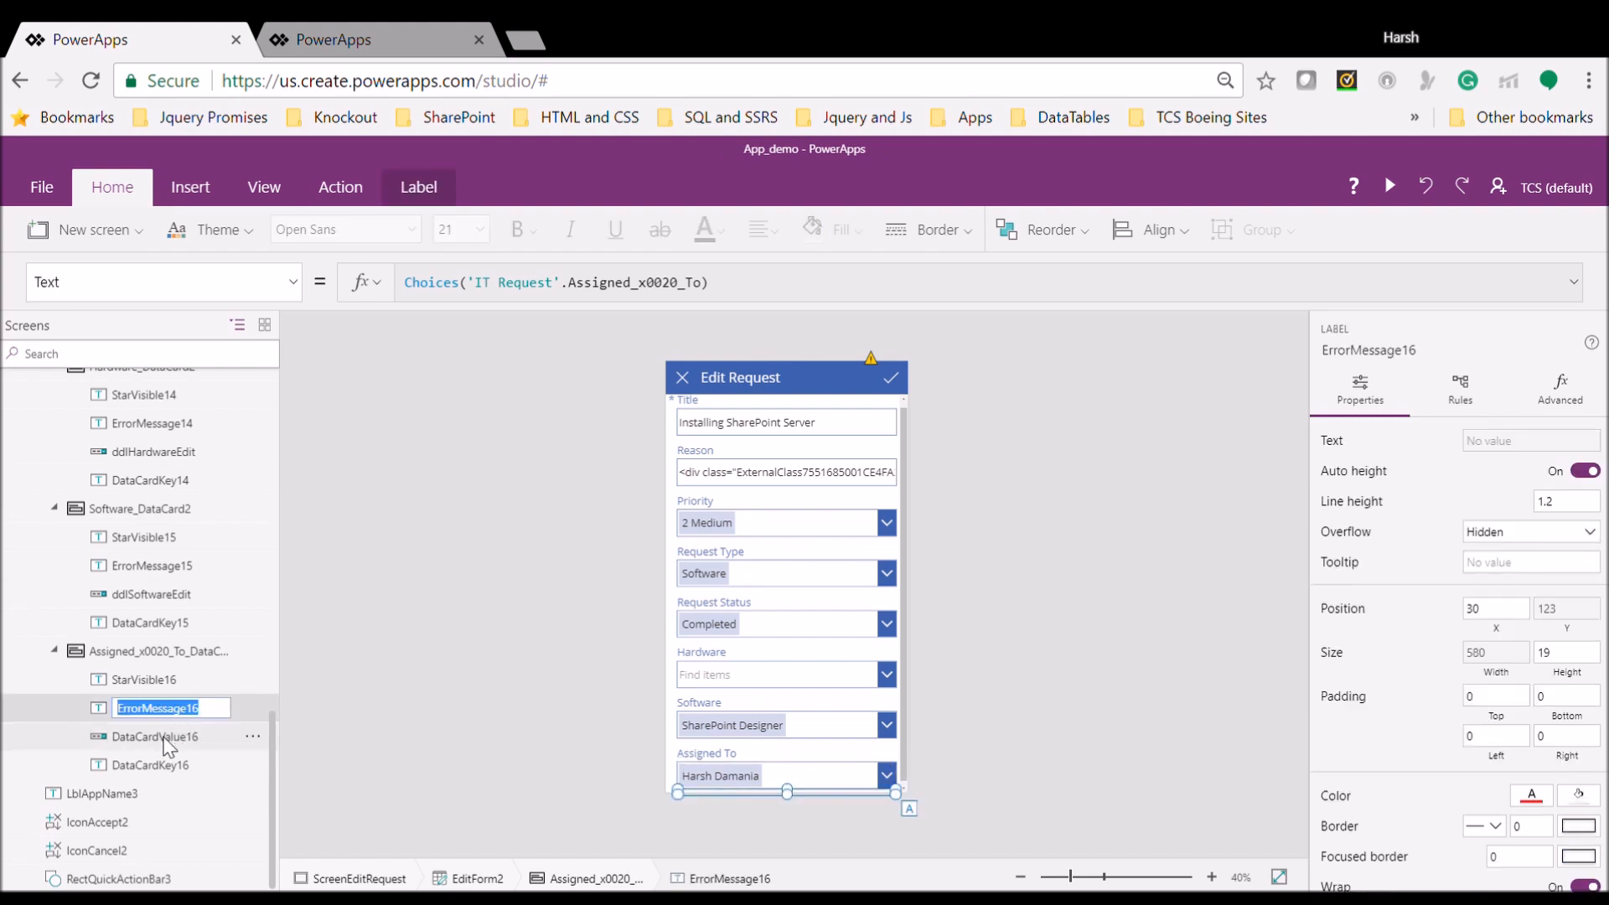
pyautogui.doubleClick(172, 743)
pyautogui.write('ddlA')
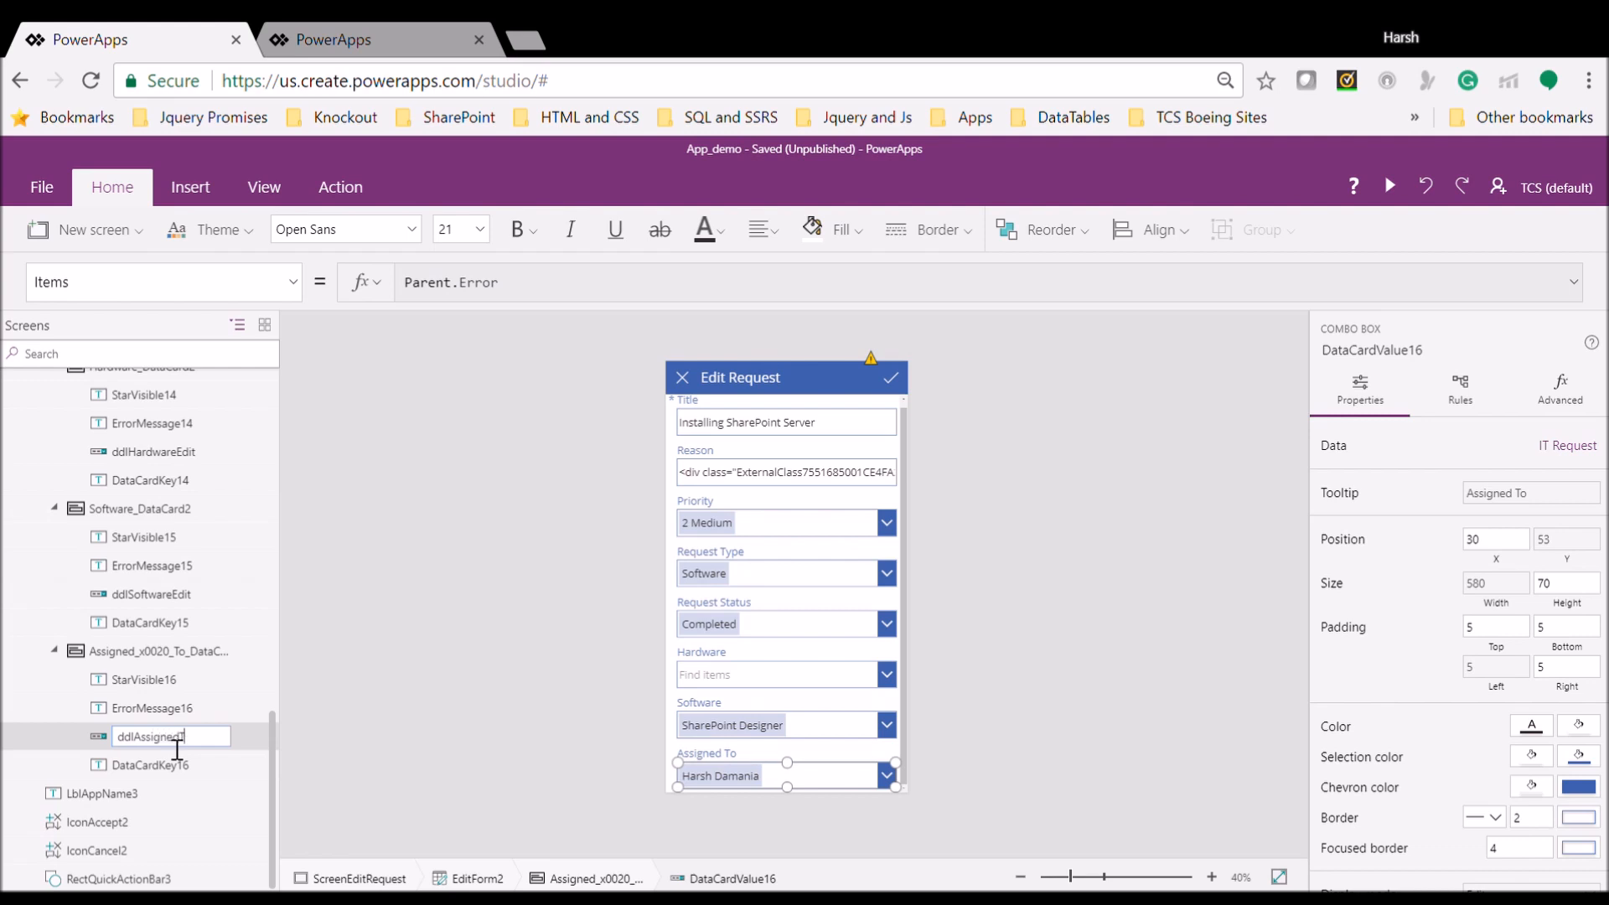
pyautogui.write('ssignedToEdit')
pyautogui.press('Return')
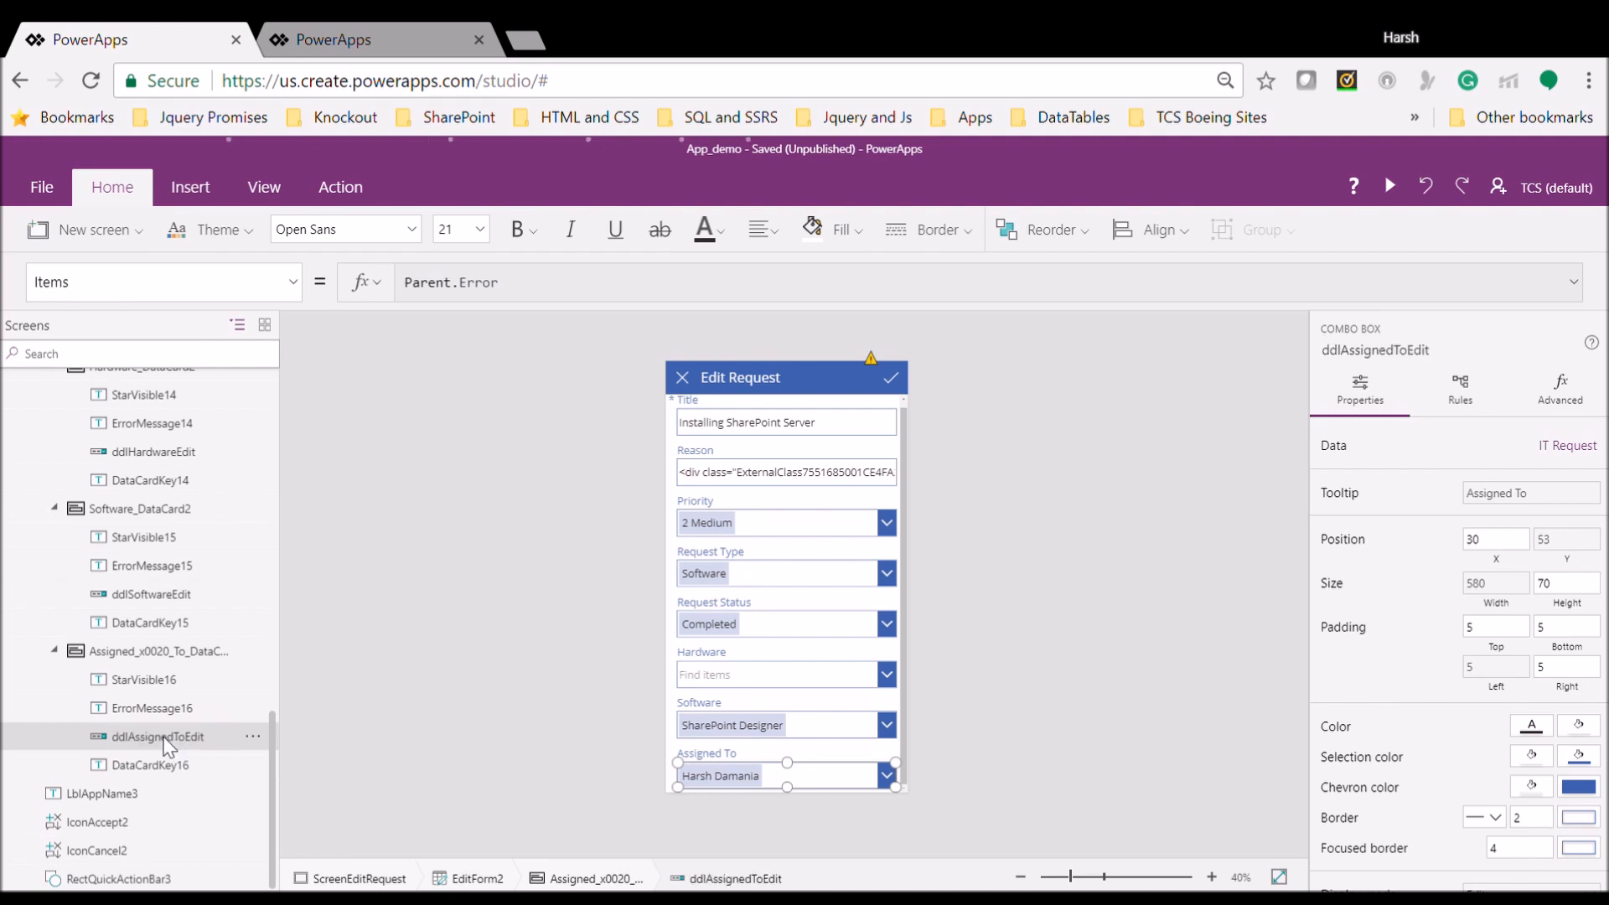
# Split the update braces of the Edit Request check mark icon's Patch formula onto new lines and insert First(Filter('IT Request',ID=y)) between them
pyautogui.click(891, 379)
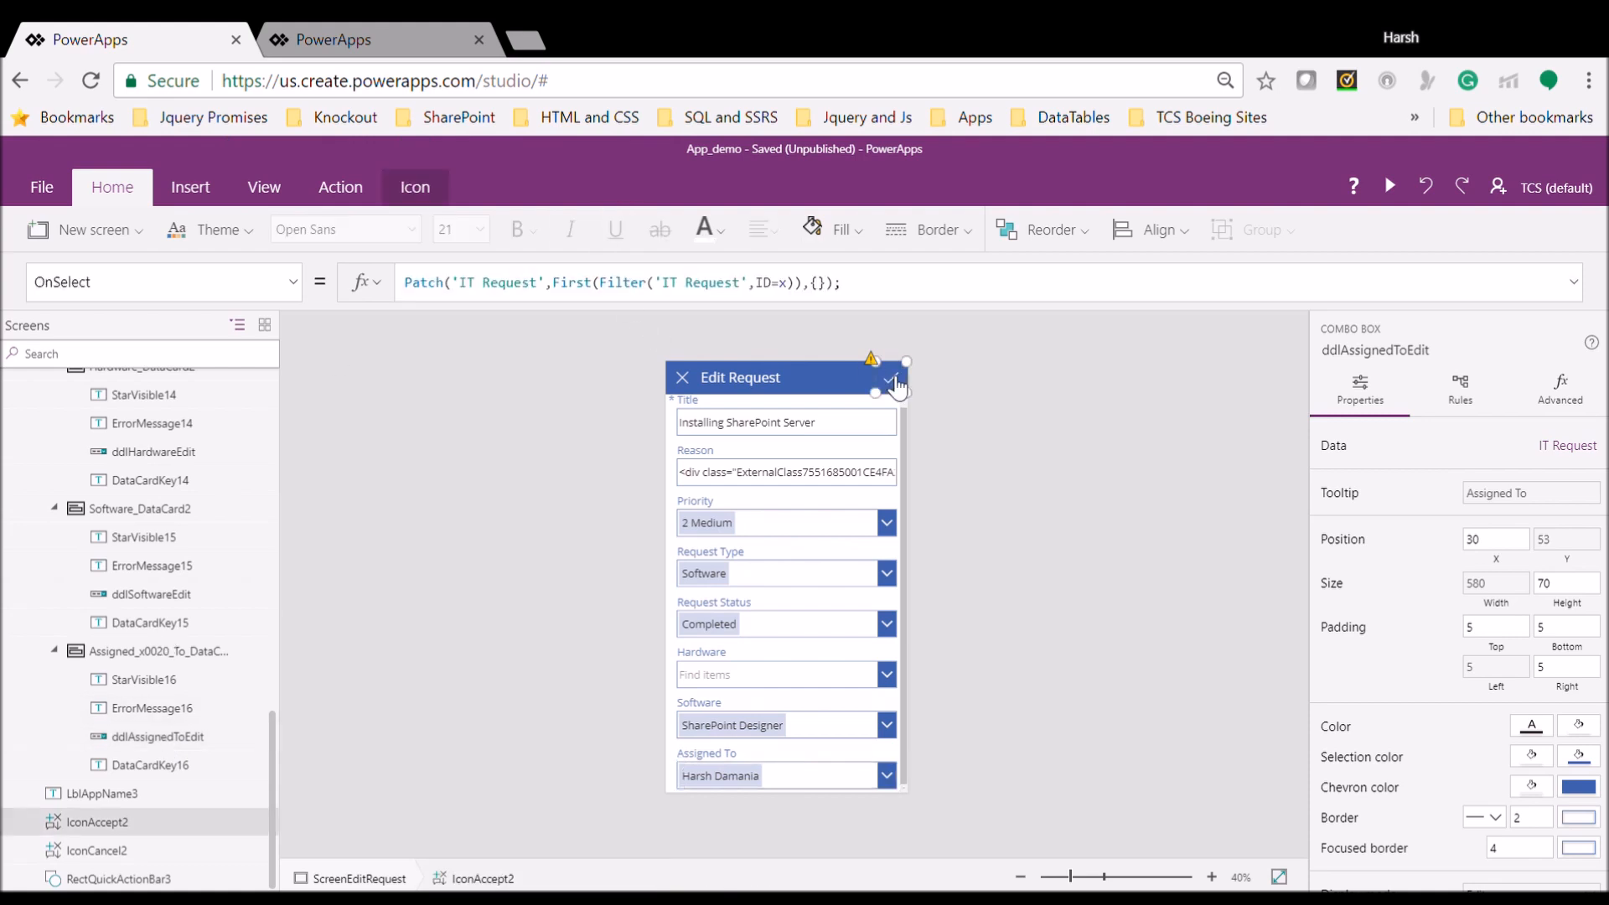
pyautogui.moveTo(736, 313); pyautogui.dragTo(736, 518)
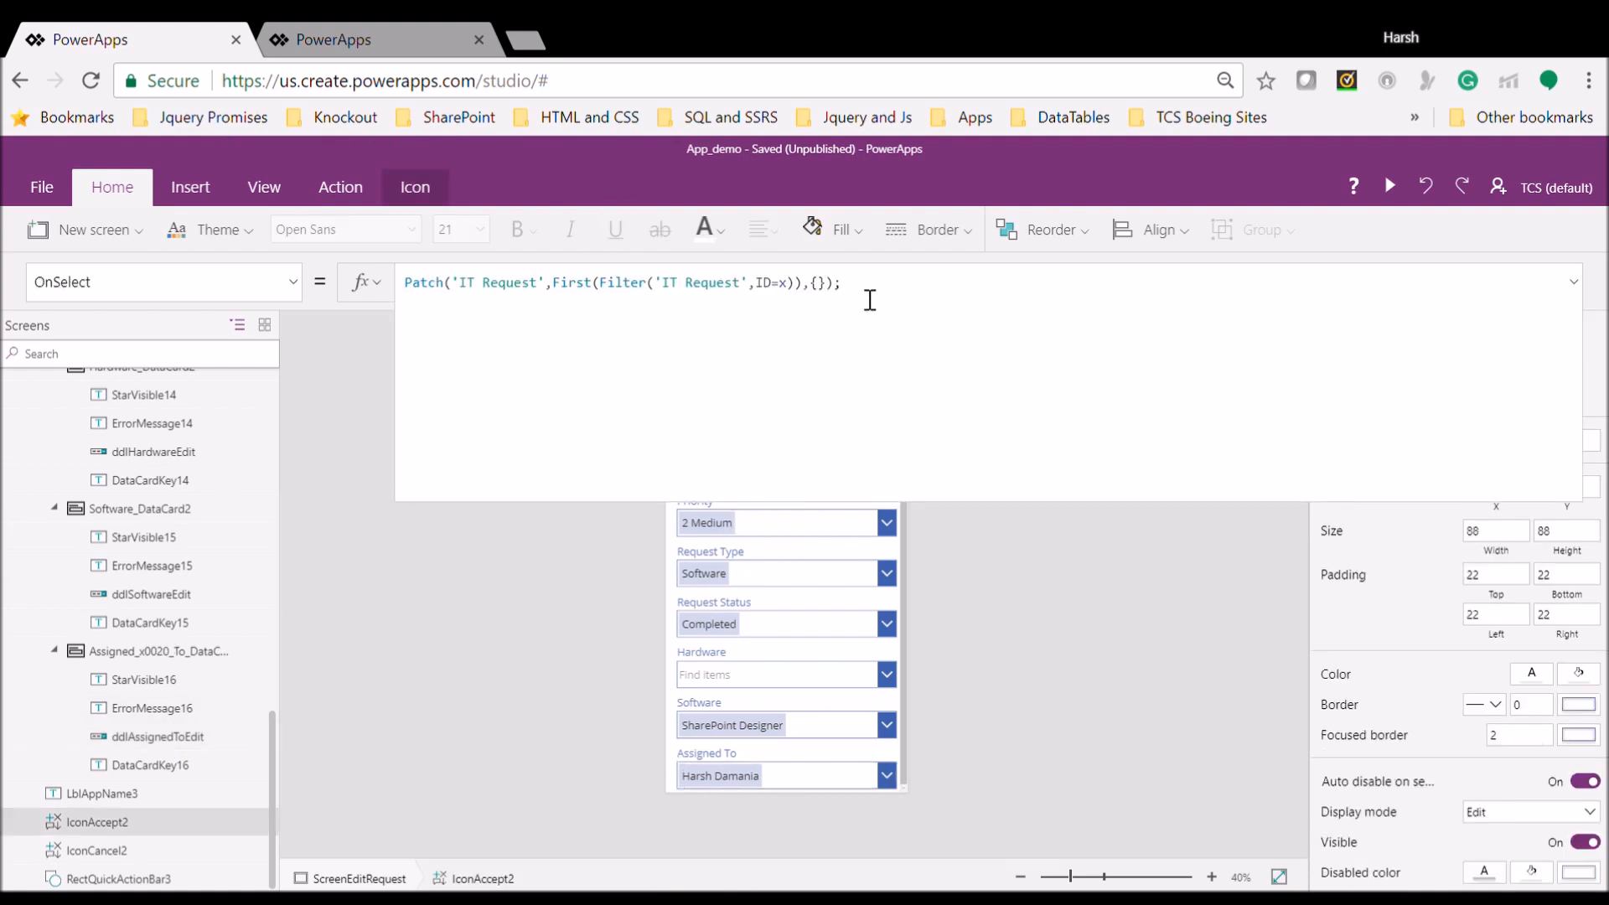
pyautogui.click(818, 284)
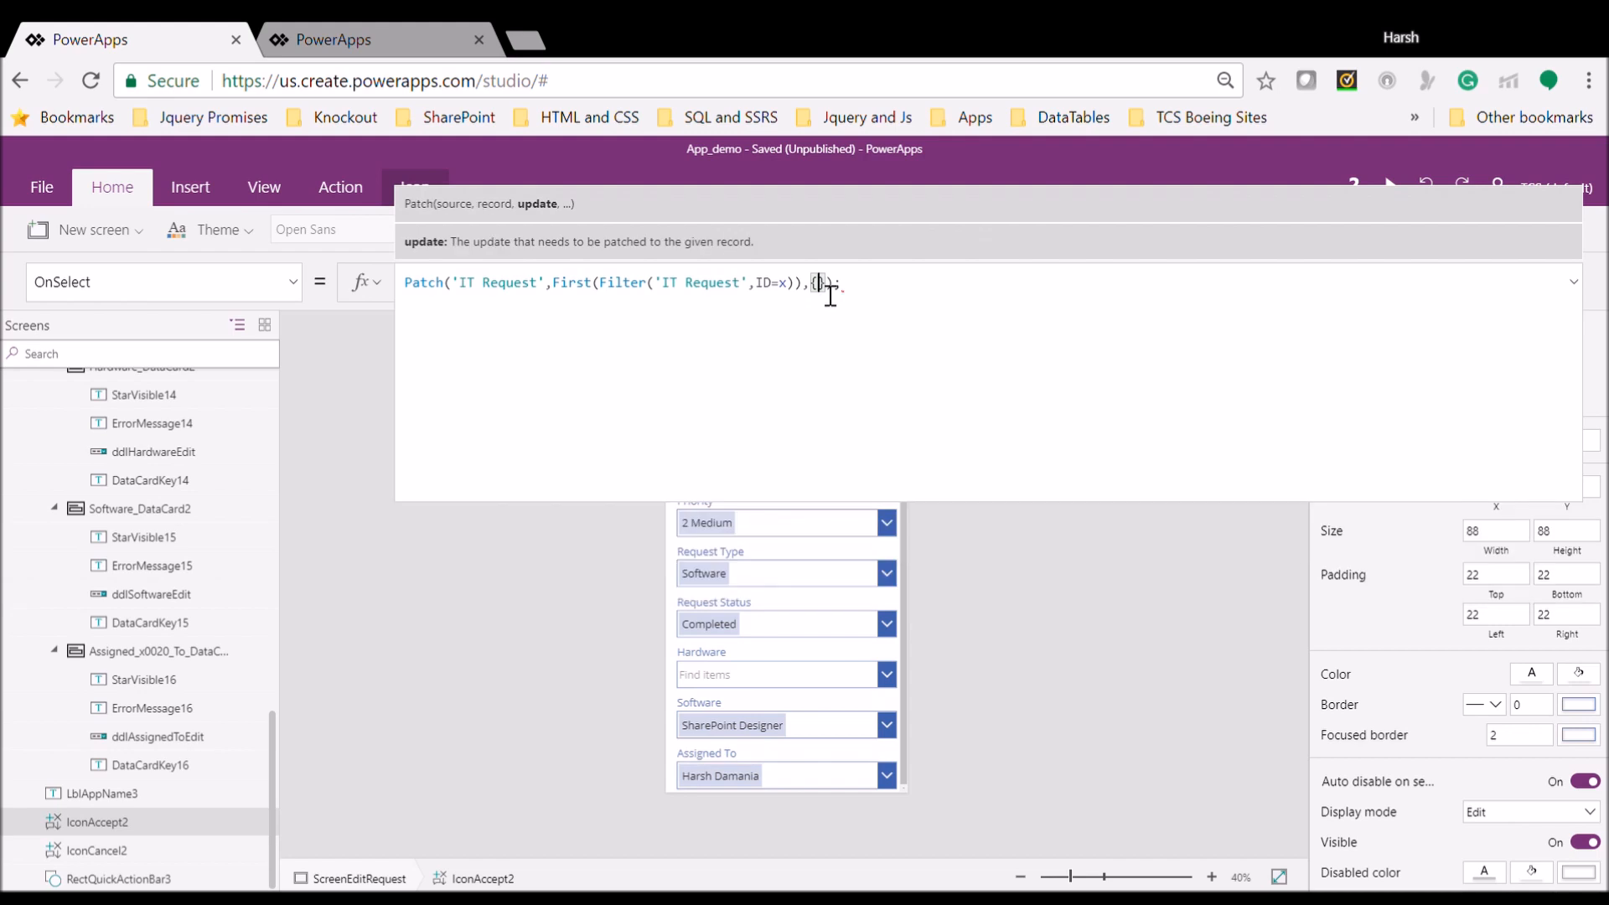
pyautogui.press('Return')
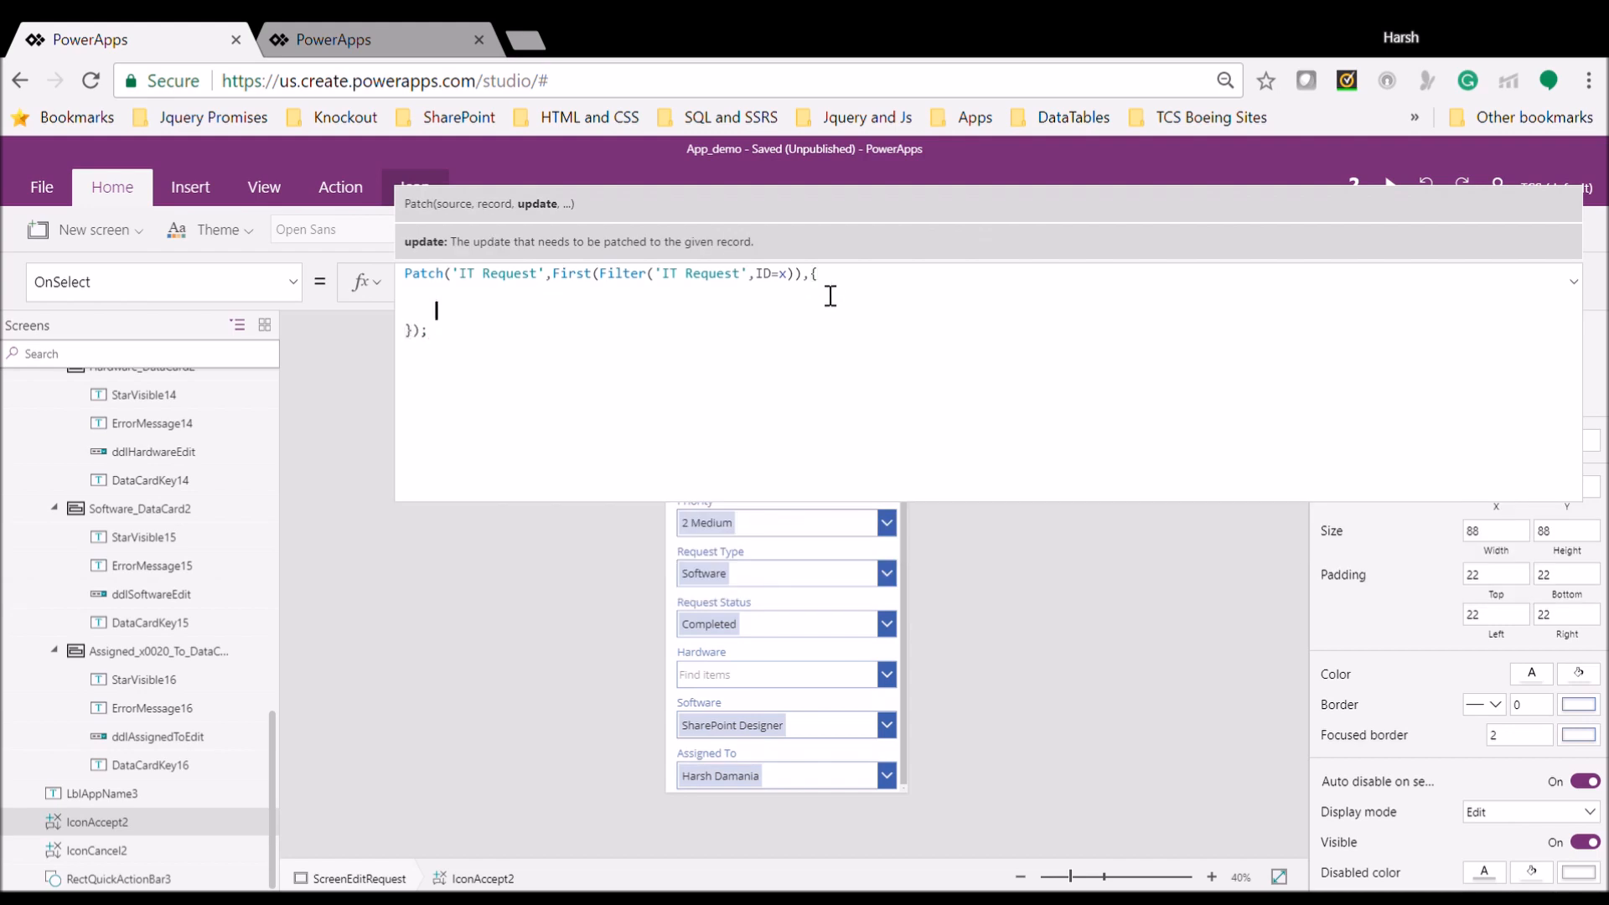
pyautogui.write("First(Filter('IT Request',ID=y))")
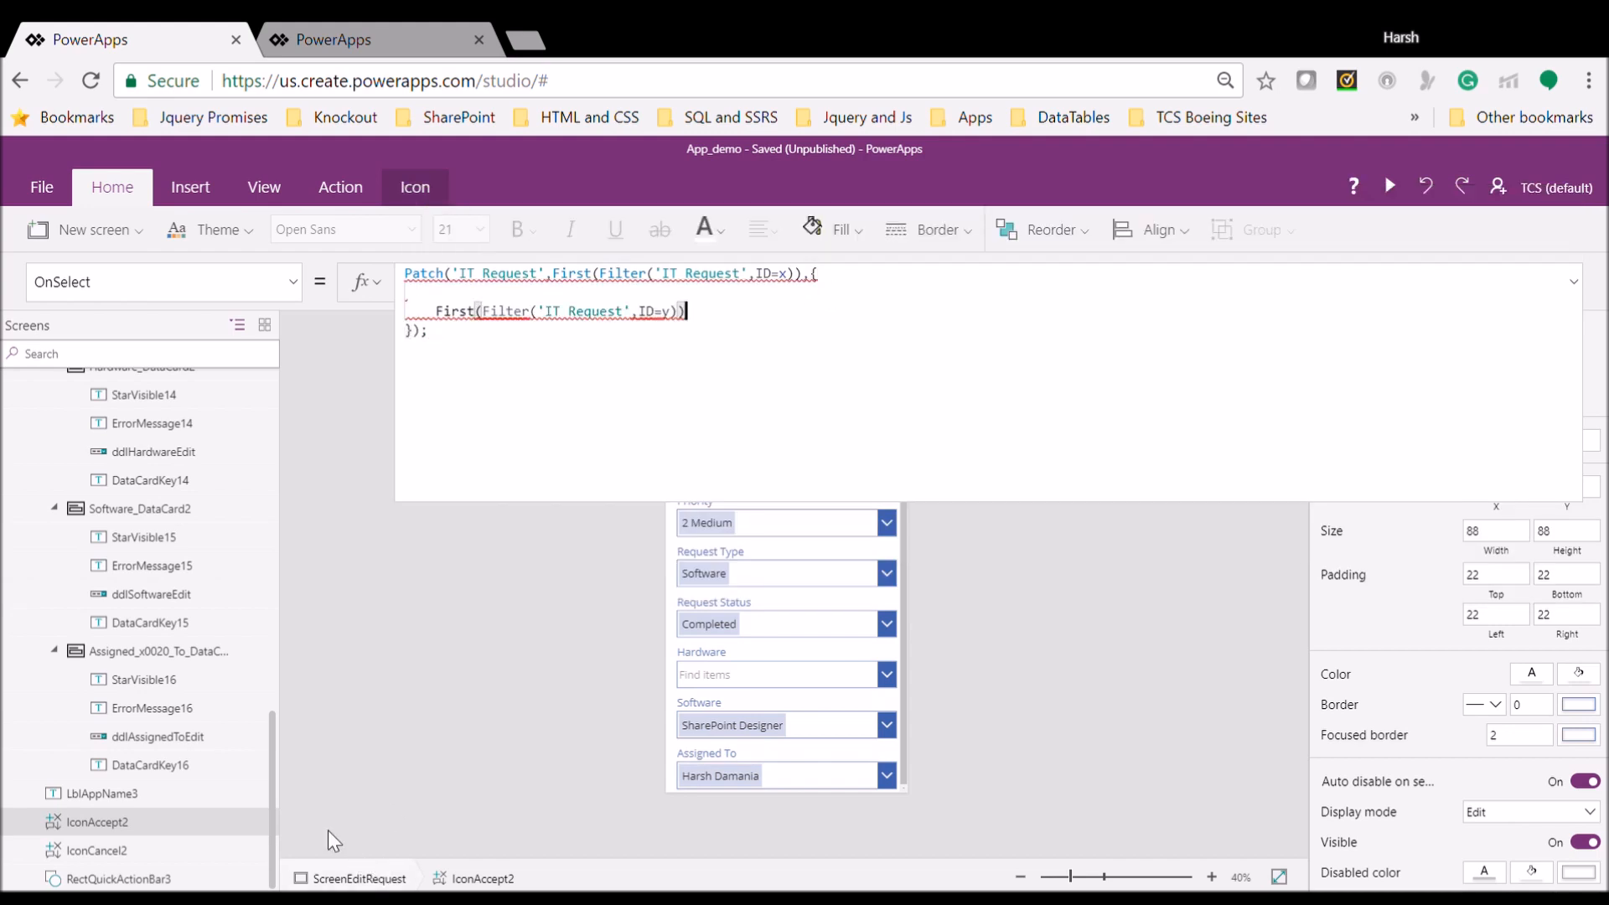
# Copy the update block, from its opening brace through Back(), out of the Patch formula on ScreenNewRequest's check mark icon
pyautogui.moveTo(275, 767); pyautogui.dragTo(260, 433)
pyautogui.click(8, 511)
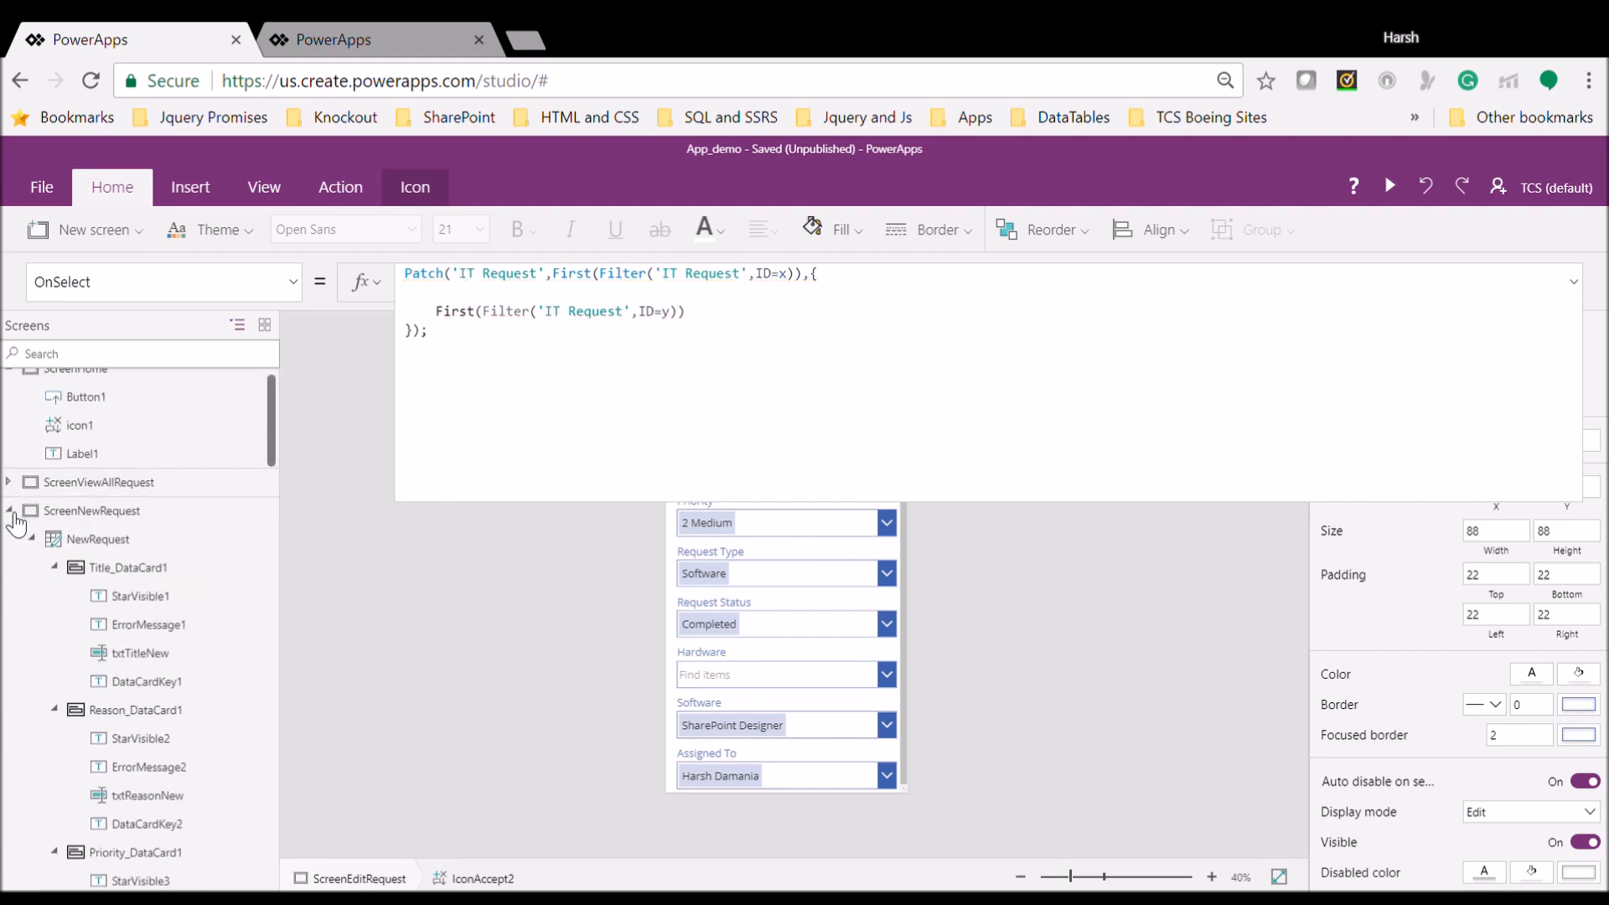
pyautogui.click(122, 546)
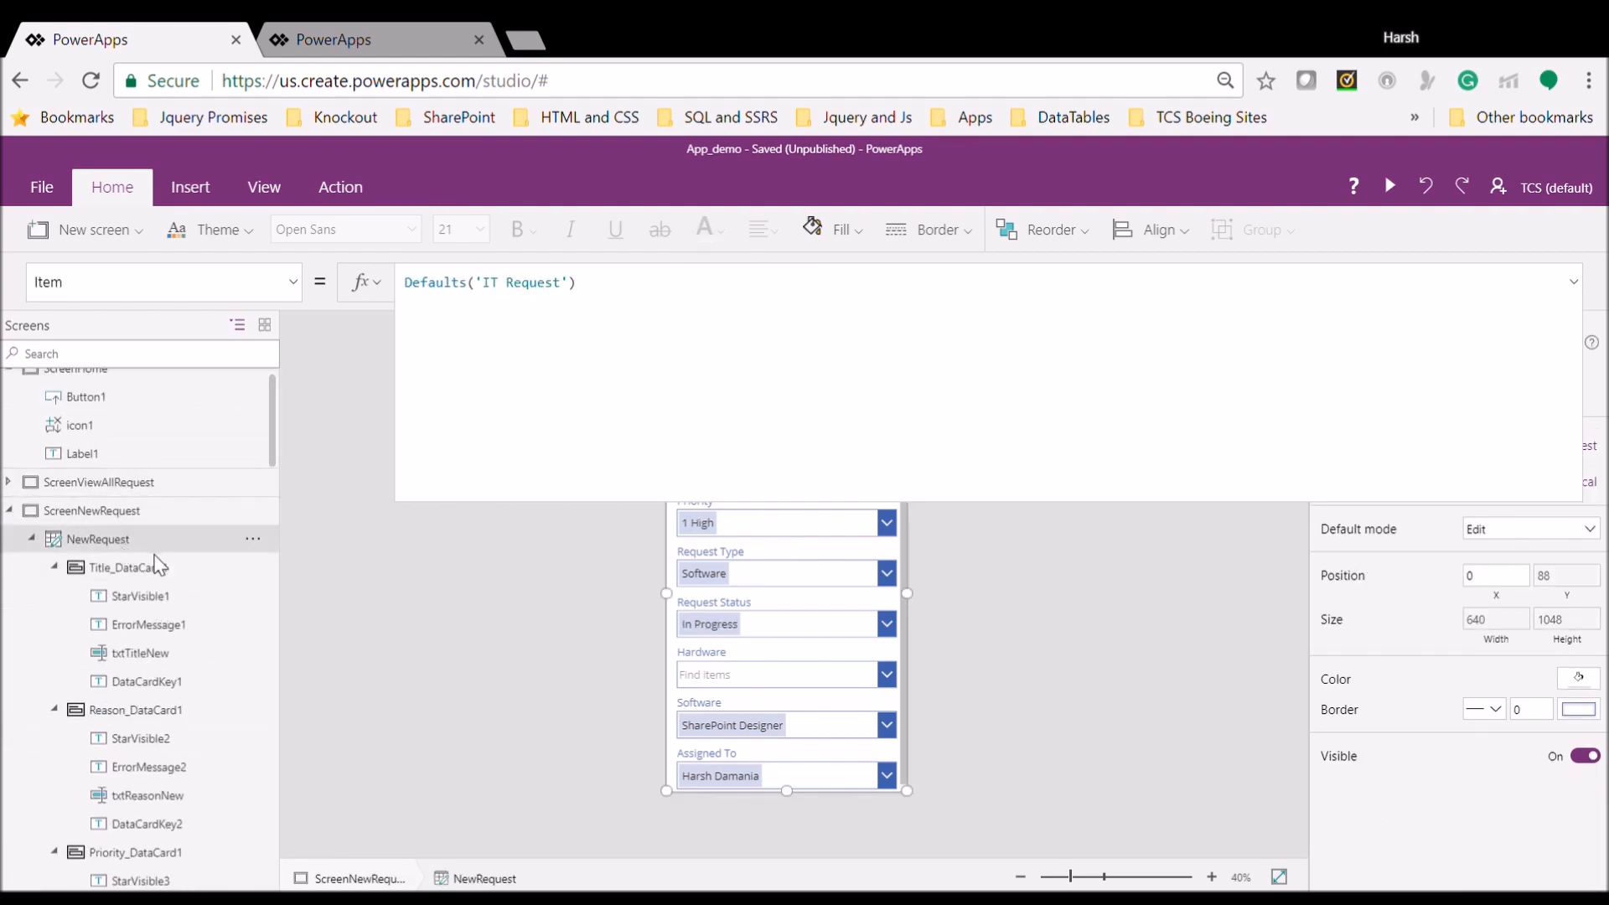
pyautogui.moveTo(974, 505); pyautogui.dragTo(972, 303)
pyautogui.click(900, 381)
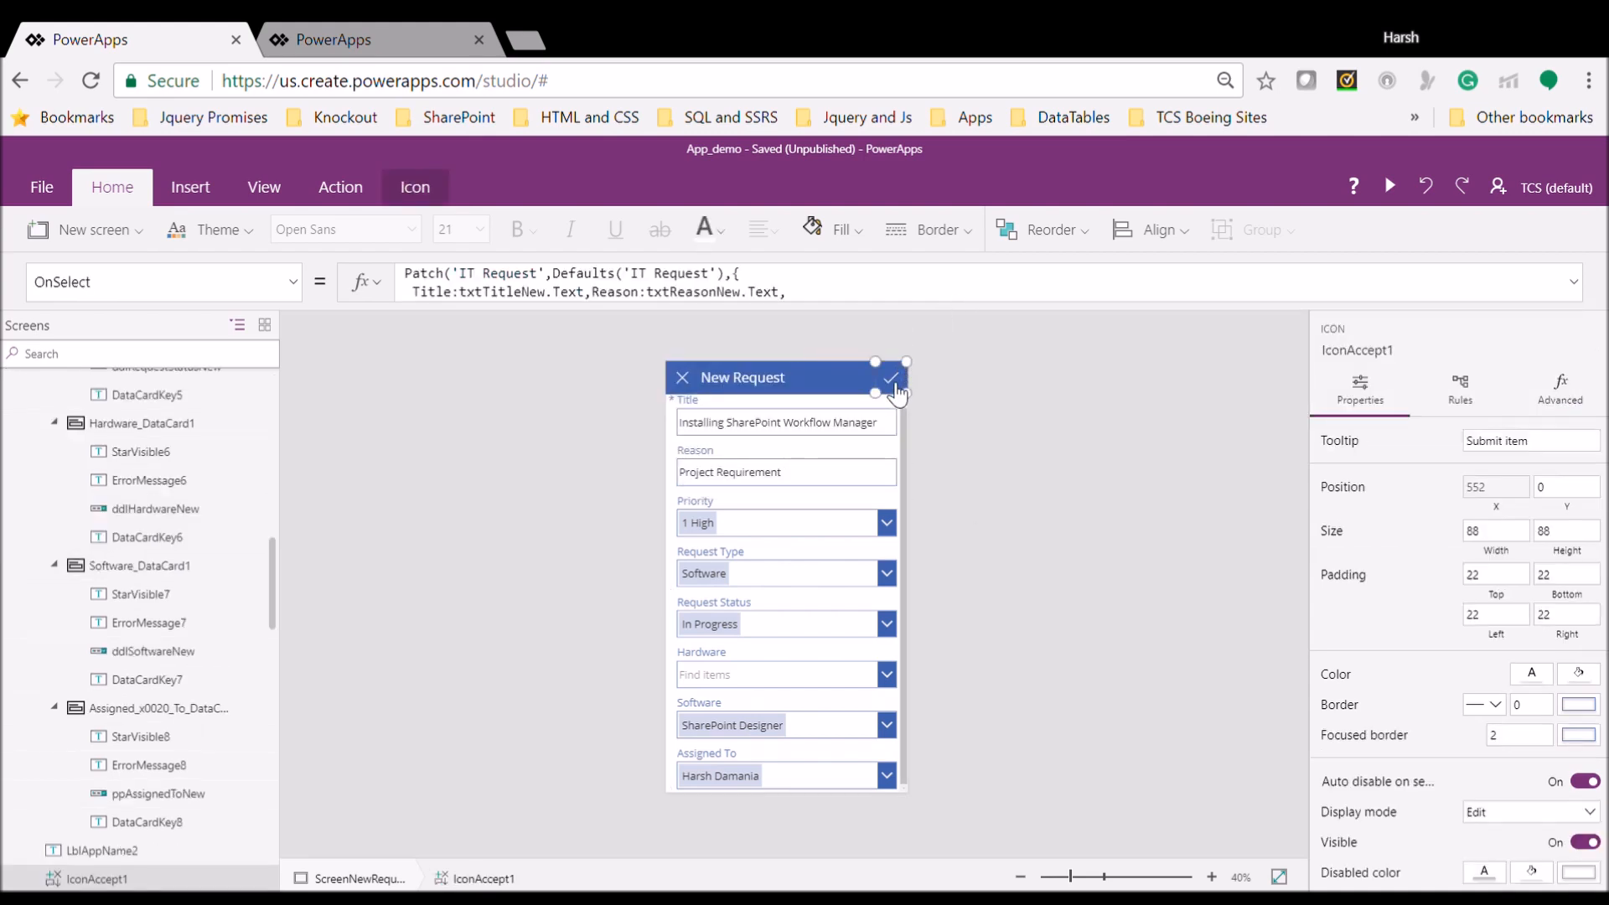
pyautogui.moveTo(739, 284); pyautogui.dragTo(814, 398)
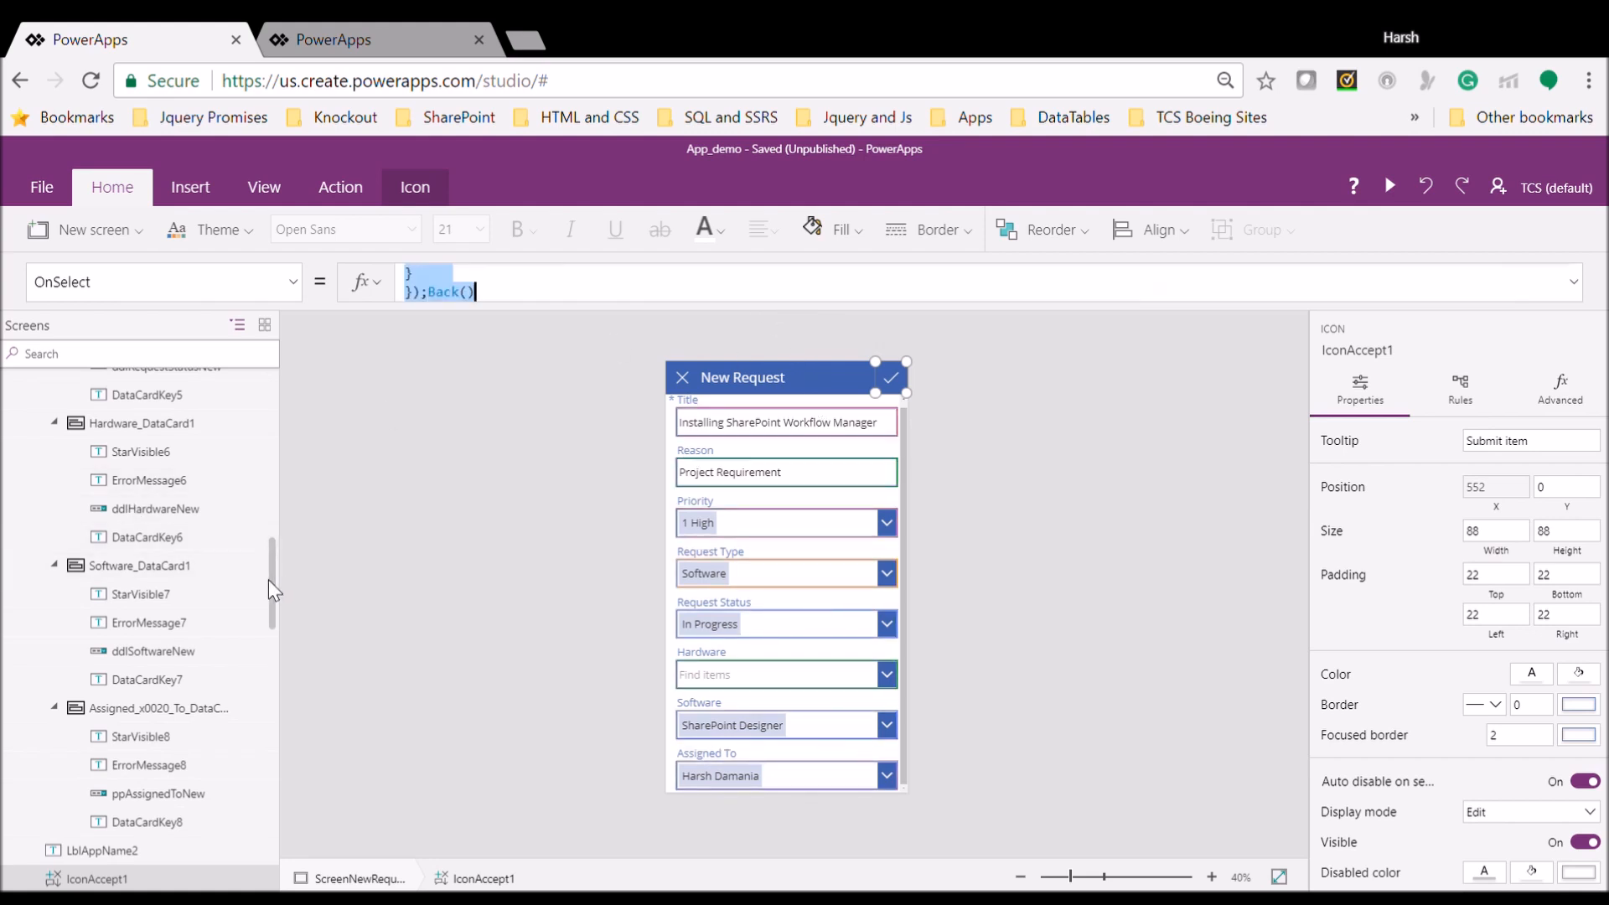
# Replace First(Filter('IT Request',ID=y)) in the Patch formula of ScreenEditRequest's check mark icon with the copied update block
pyautogui.moveTo(273, 581); pyautogui.dragTo(267, 384)
pyautogui.click(8, 525)
pyautogui.doubleClick(84, 582)
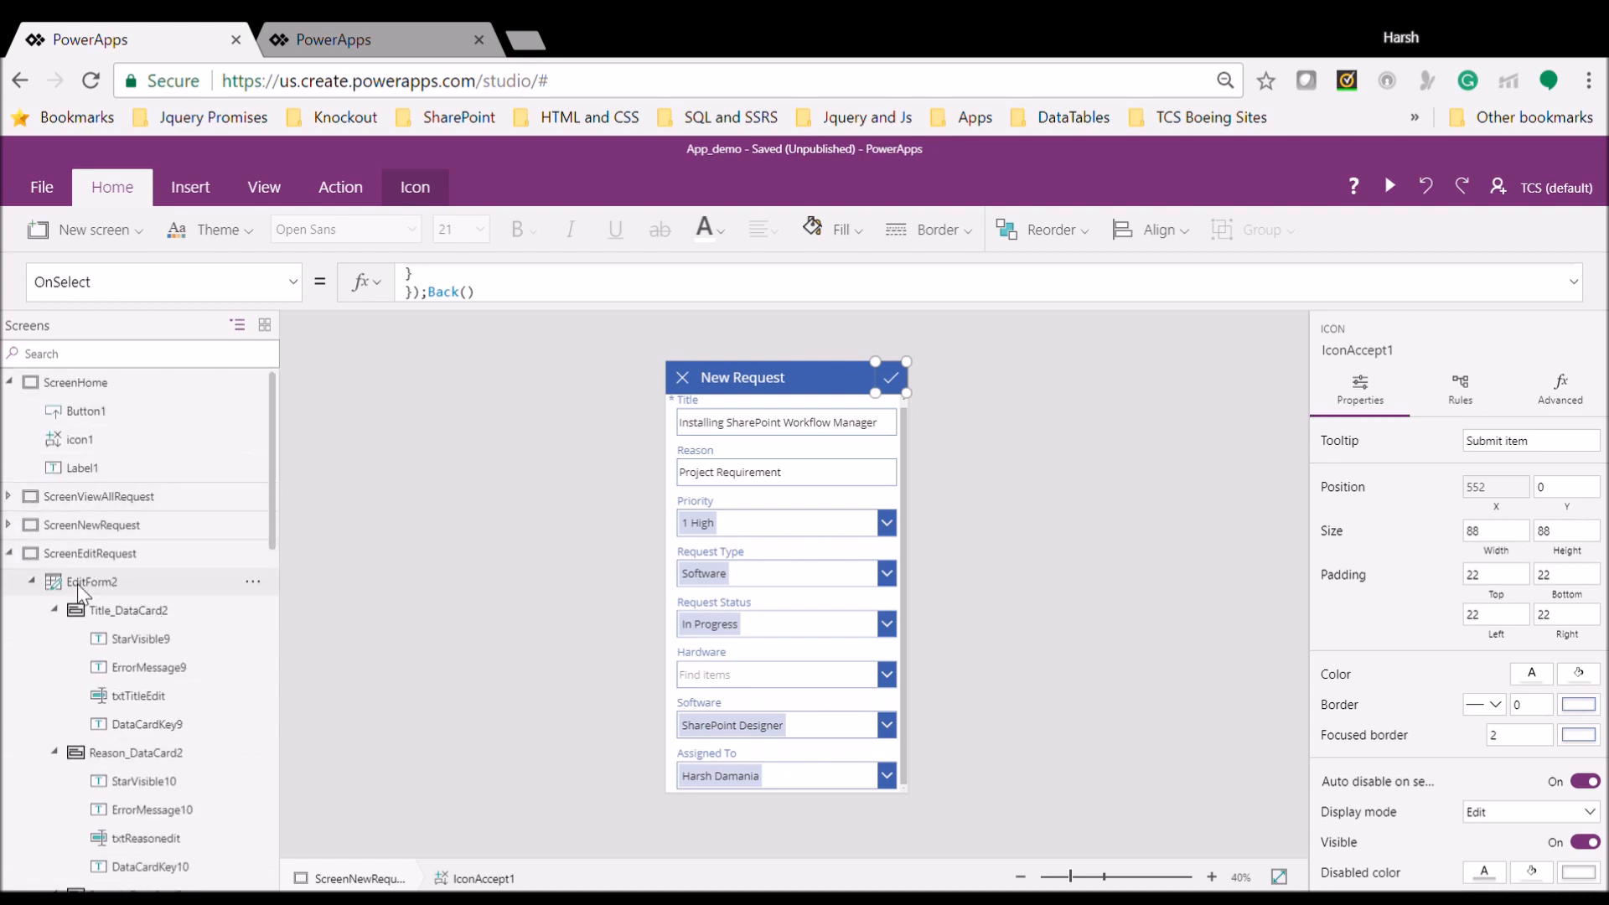
pyautogui.click(892, 384)
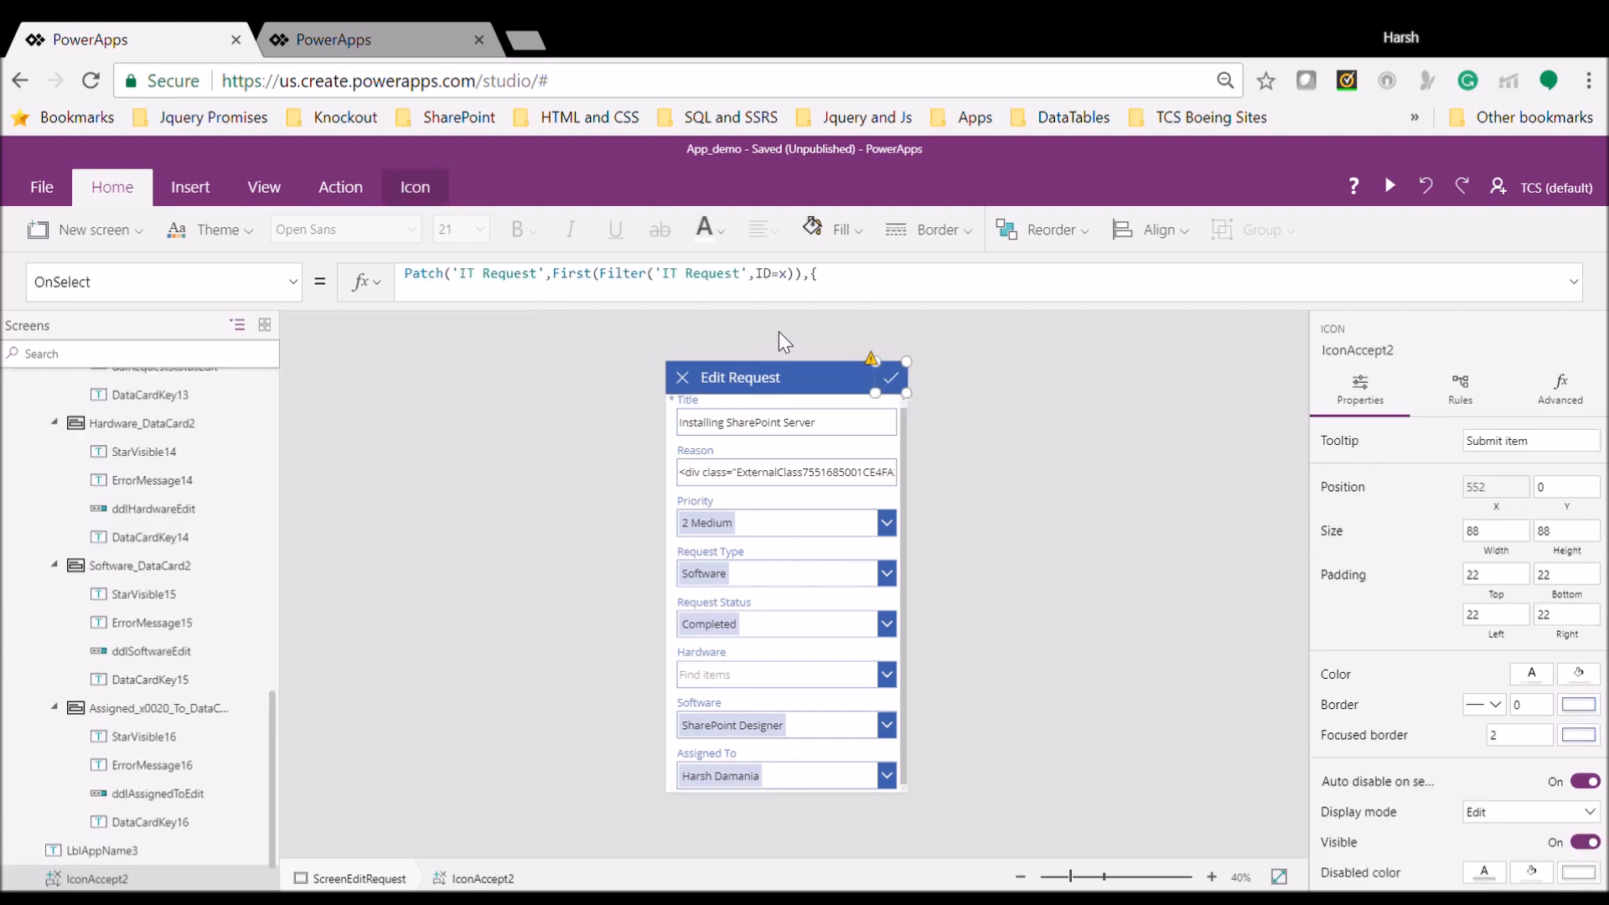
pyautogui.click(424, 299)
pyautogui.write(',ID=y))')
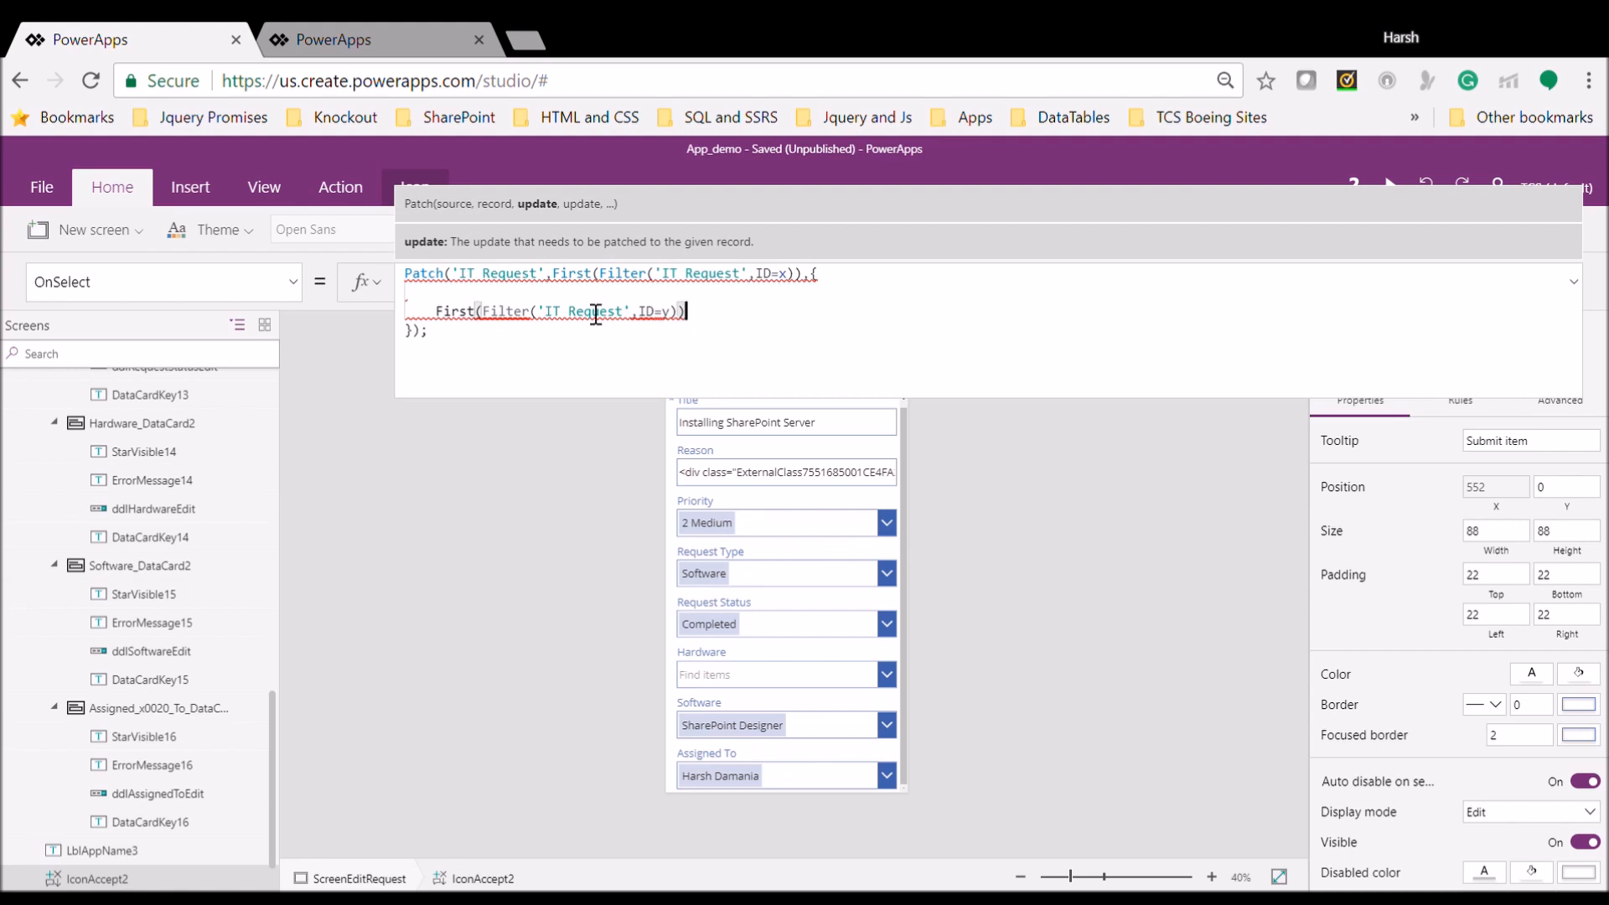
pyautogui.moveTo(685, 313); pyautogui.dragTo(401, 300)
pyautogui.hotkey('ctrl', 'v')
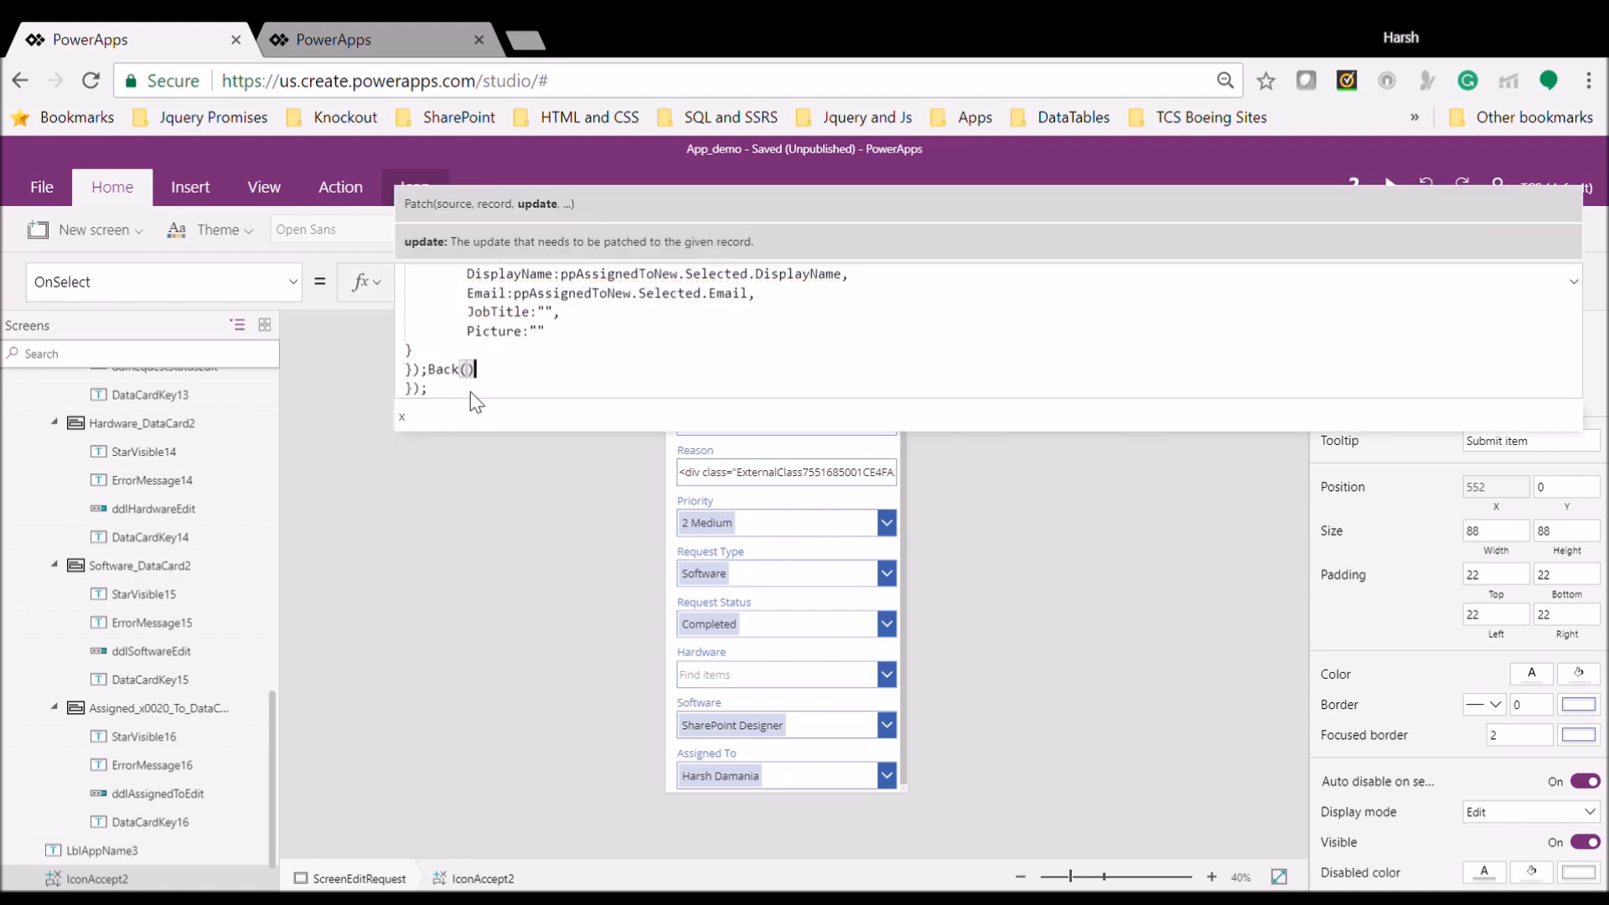
# Remove the leftover closing }); after Back() and the duplicate opening brace above Title from the Edit Request Patch formula
pyautogui.moveTo(444, 391); pyautogui.dragTo(399, 391)
pyautogui.press('BackSpace')
pyautogui.press('Up')
pyautogui.press('Up')
pyautogui.press('Up')
pyautogui.press('Up')
pyautogui.press('Up')
pyautogui.press('Up')
pyautogui.press('Up')
pyautogui.press('Up')
pyautogui.press('Up')
pyautogui.press('Up')
pyautogui.press('Up')
pyautogui.press('Up')
pyautogui.press('Up')
pyautogui.press('Up')
pyautogui.press('Up')
pyautogui.press('Up')
pyautogui.press('Up')
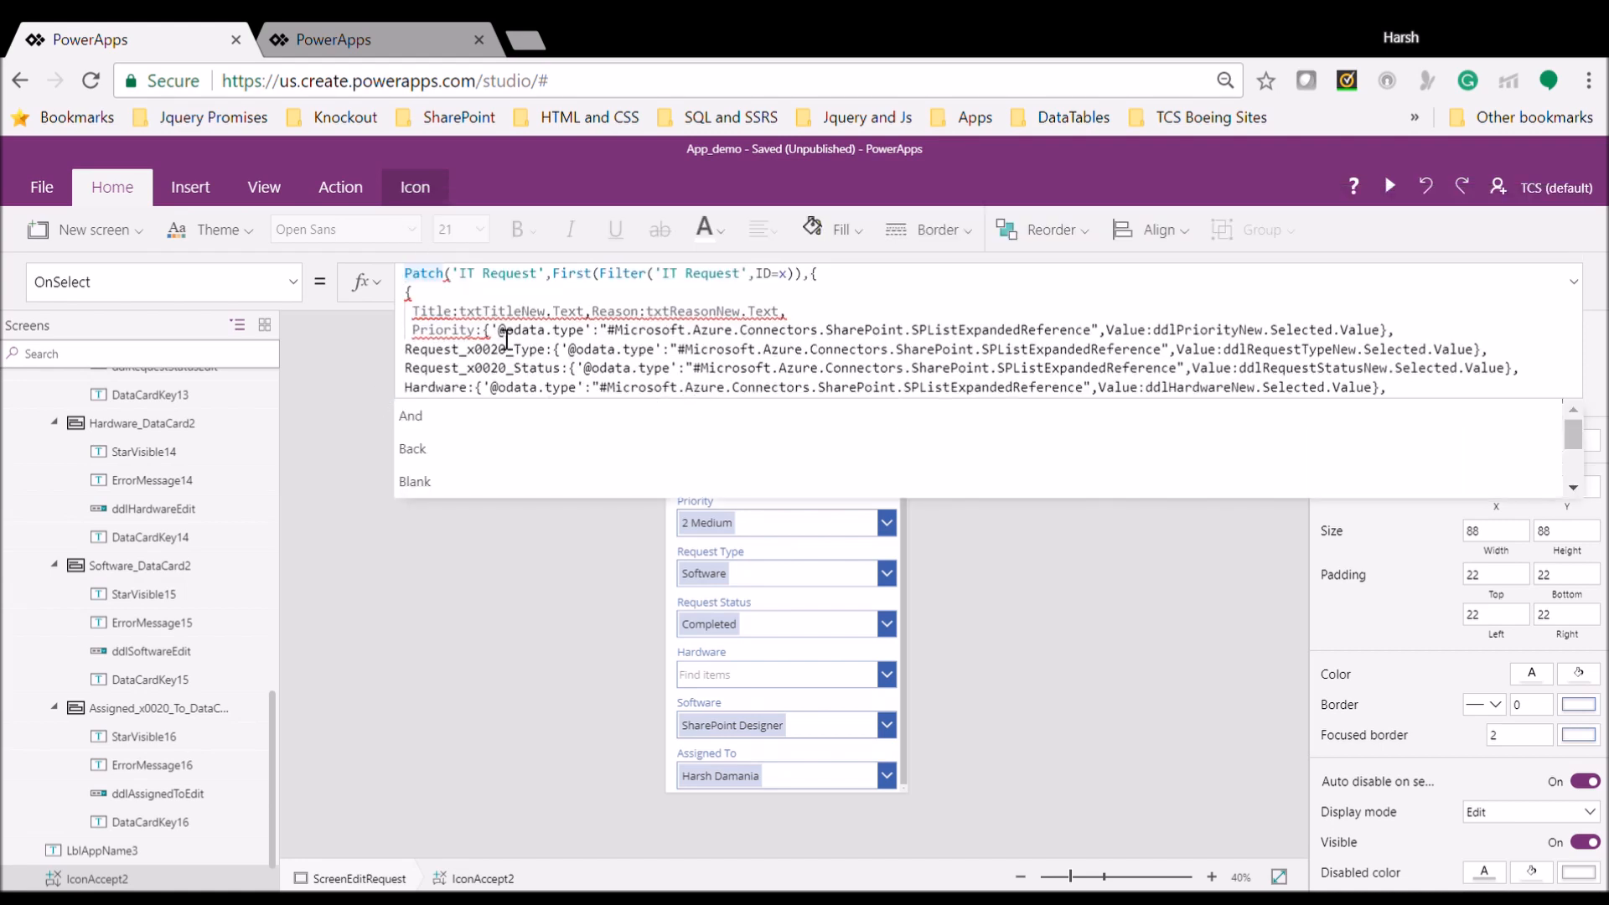
pyautogui.doubleClick(513, 314)
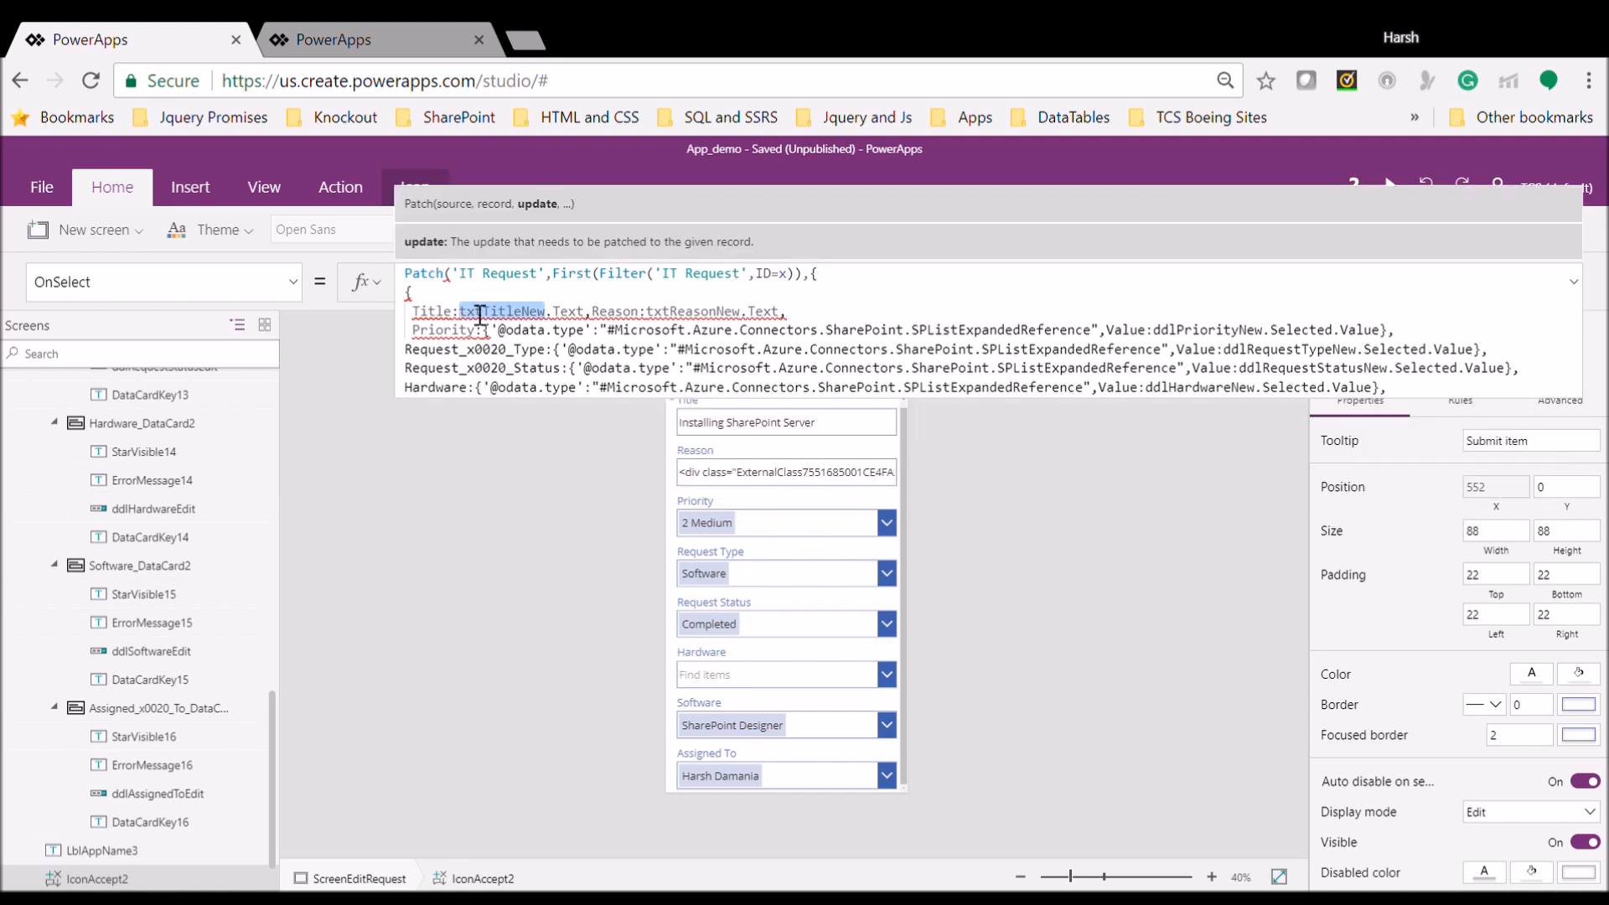
pyautogui.click(427, 309)
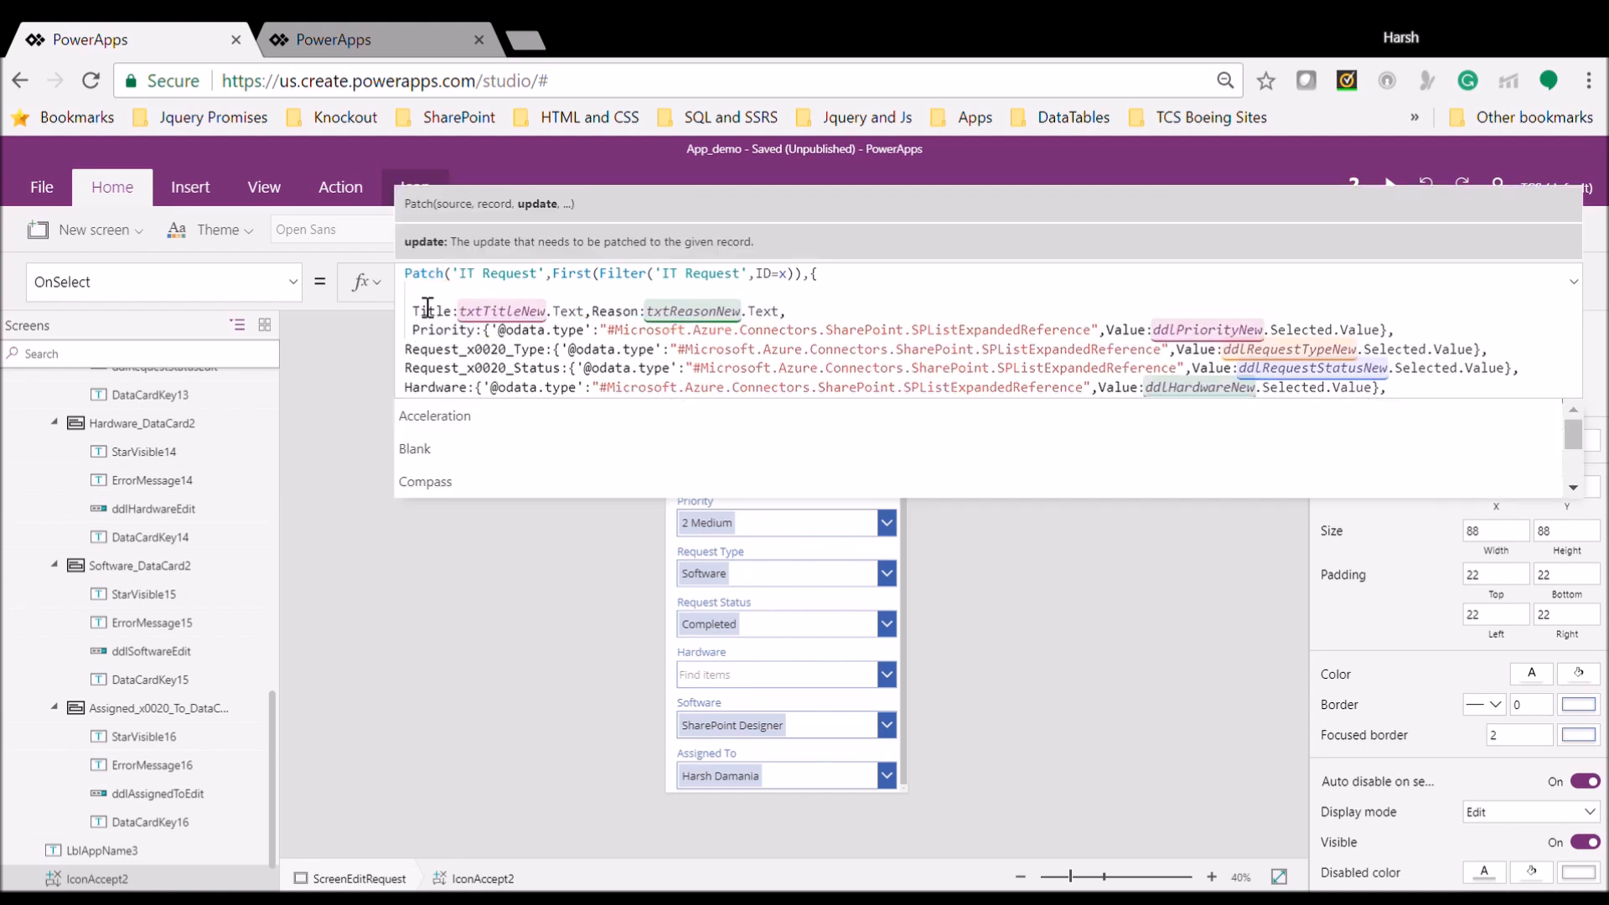
# Replace txtTitleNew with txtTitleEdit as the Title source in the Edit Request Patch formula
pyautogui.doubleClick(521, 317)
pyautogui.write('txtT')
pyautogui.press('Tab')
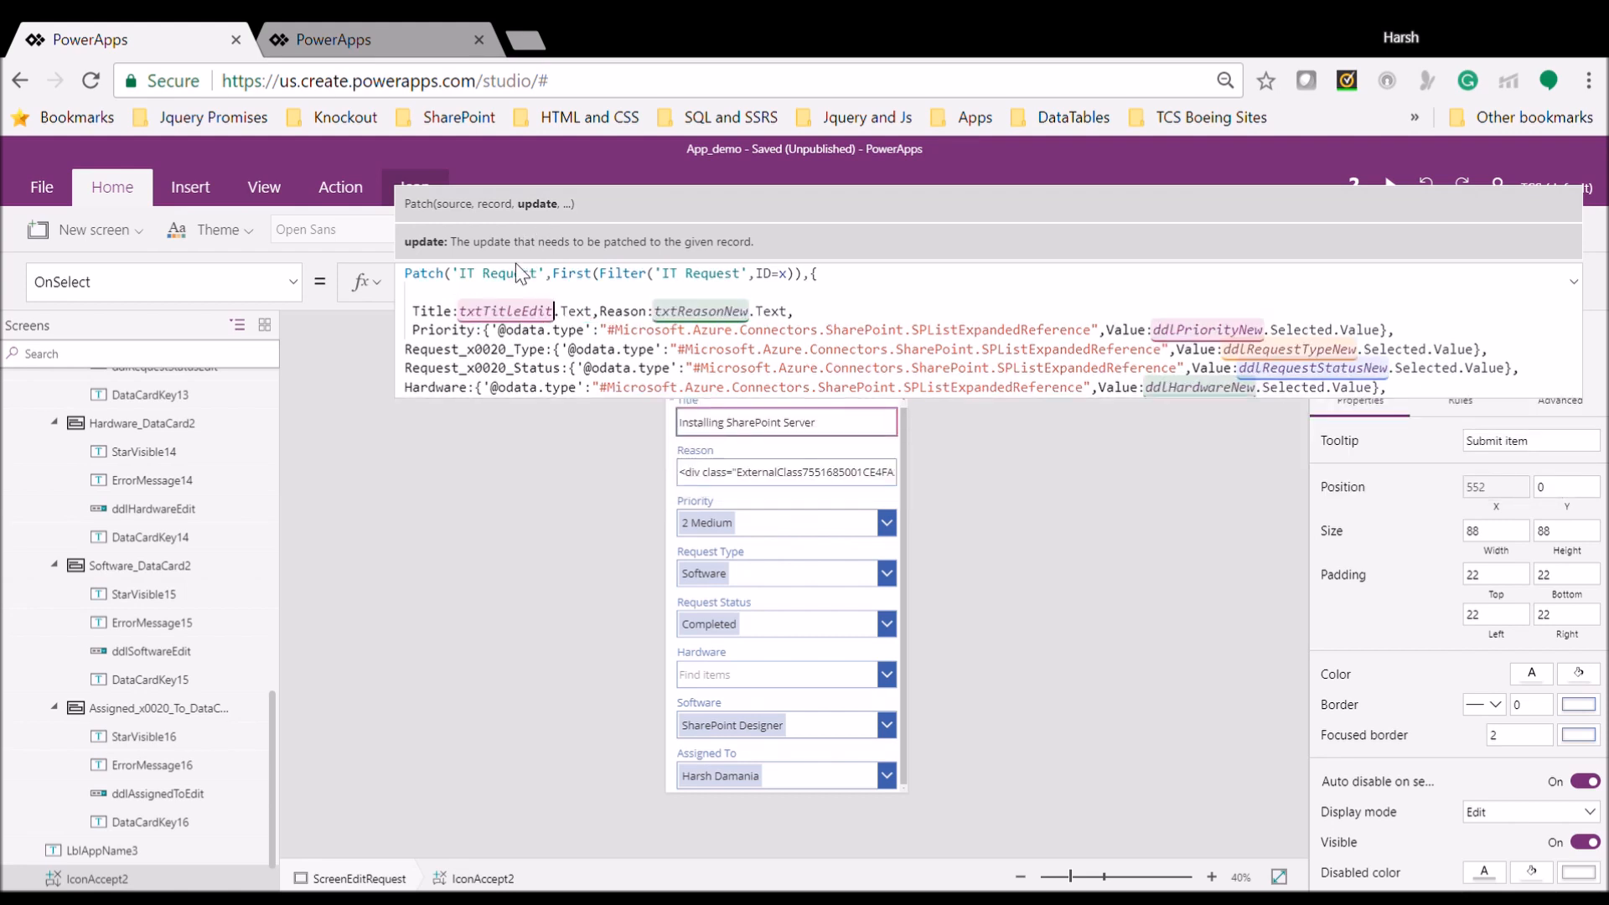
# Replace txtReasonNew with txtReasonedit as the Reason source in the Edit Request Patch formula
pyautogui.doubleClick(696, 312)
pyautogui.write('txt')
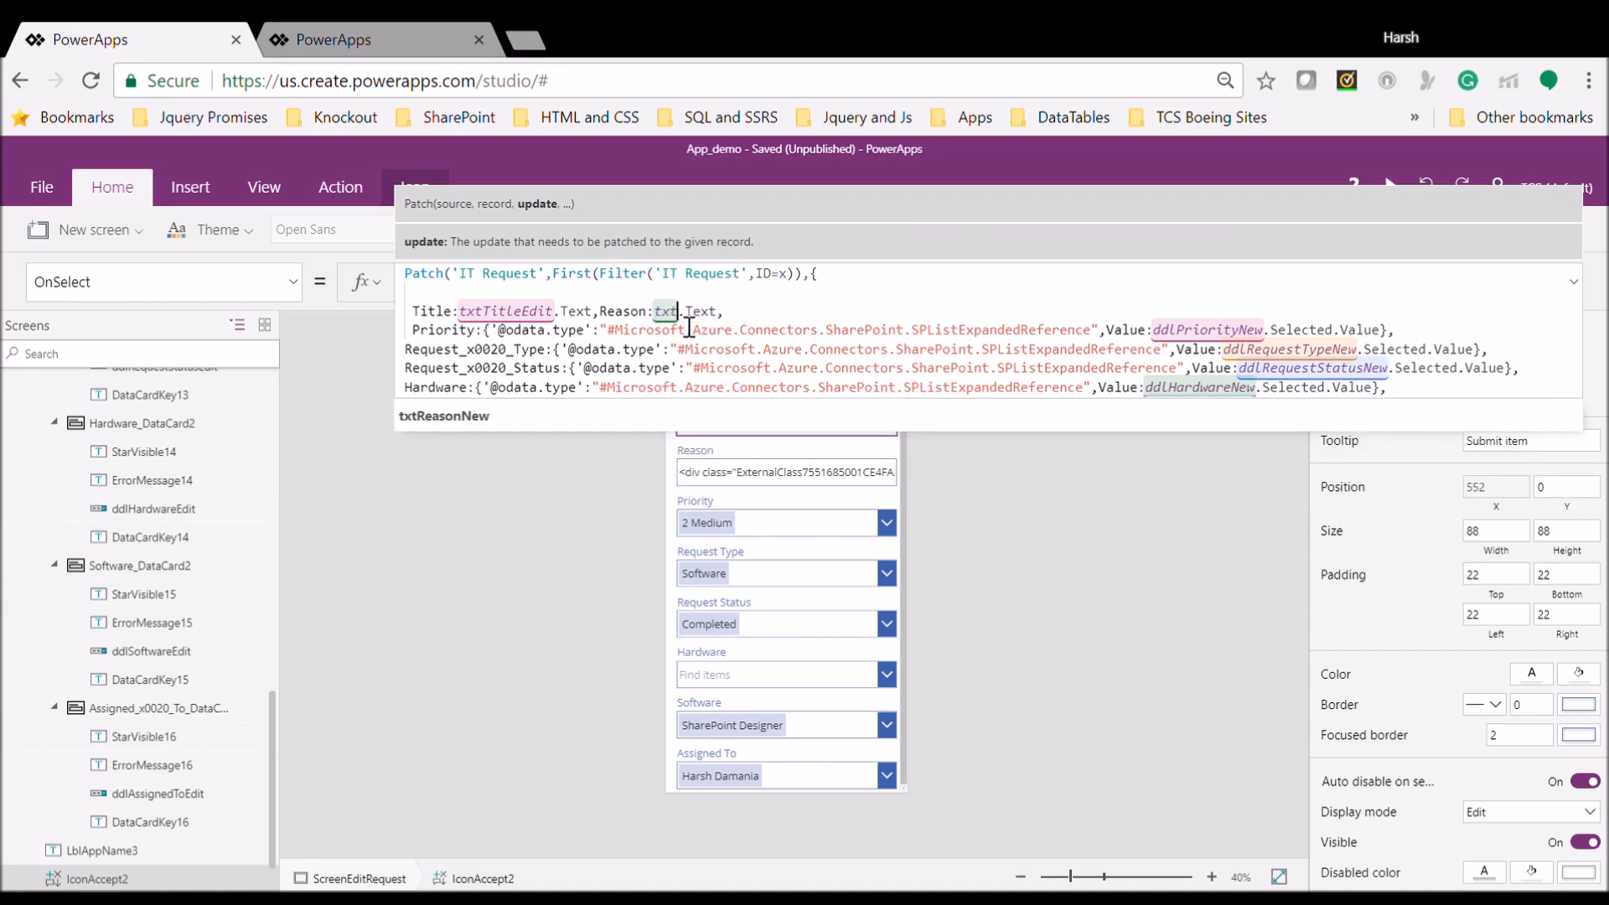
pyautogui.press('Down')
pyautogui.press('Down')
pyautogui.press('Down')
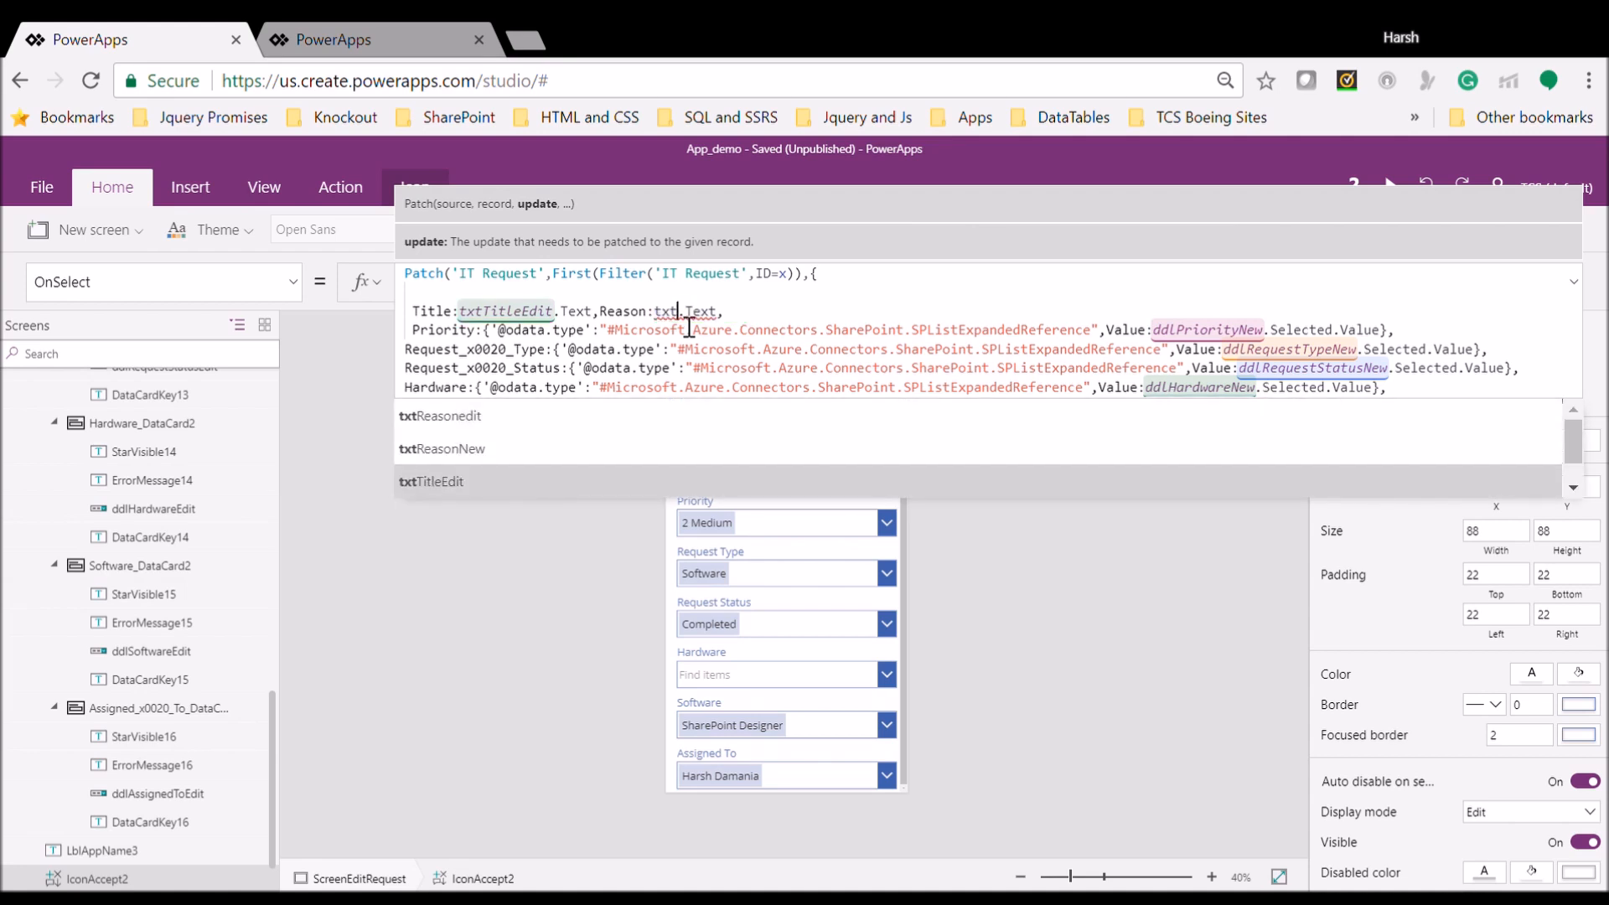
pyautogui.press('Up')
pyautogui.press('Up')
pyautogui.press('Tab')
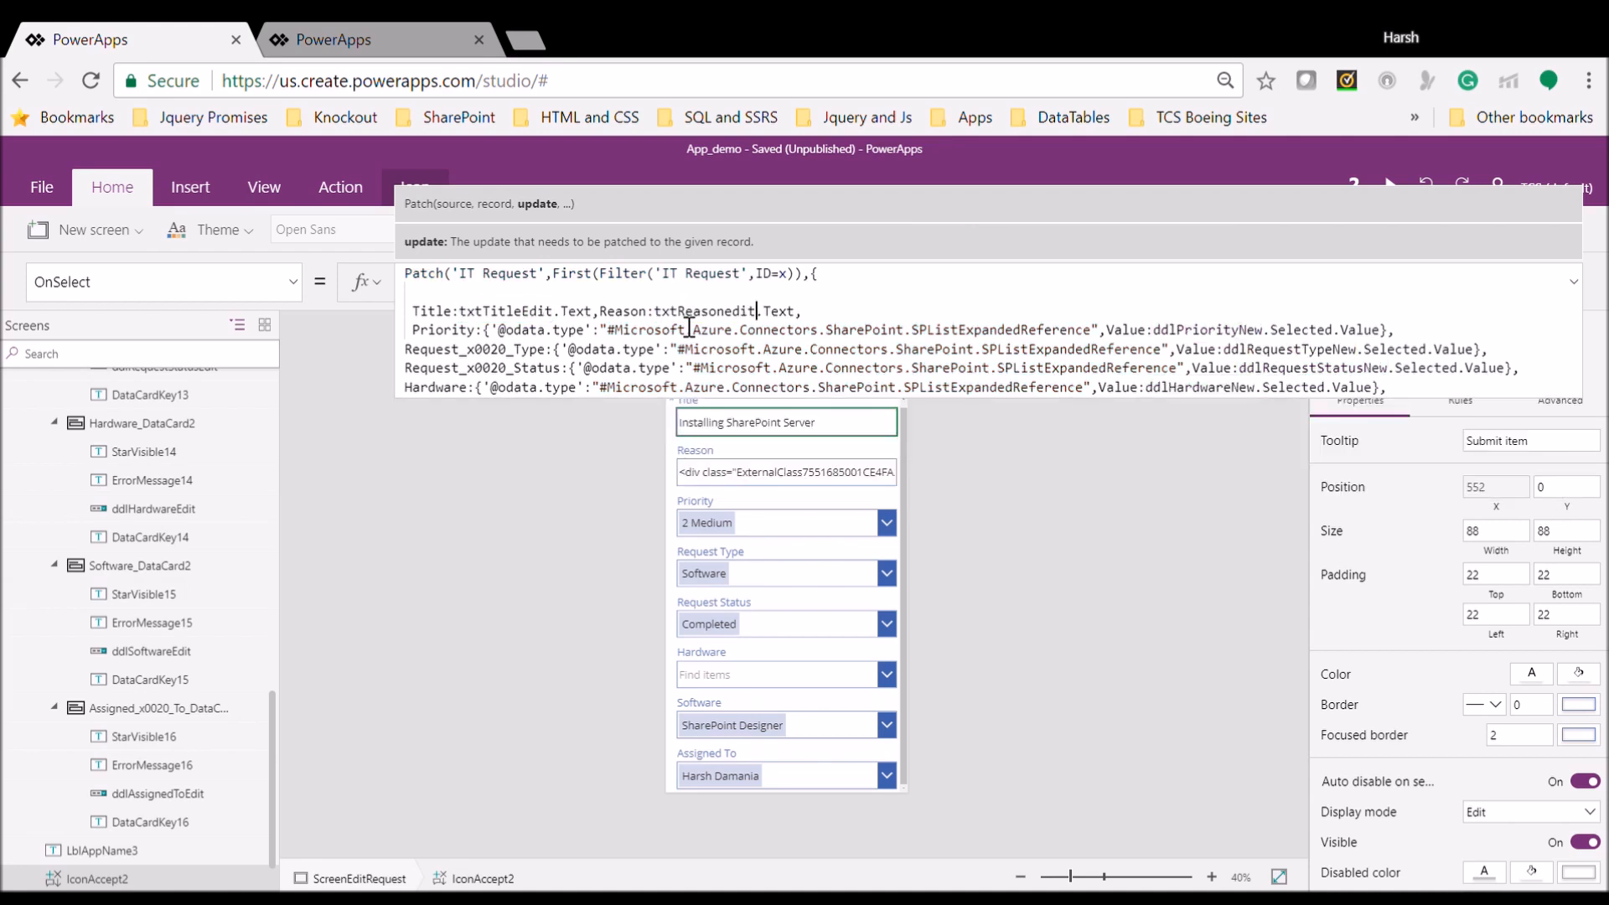
# Replace ddlPriorityNew with ddlPriorityEdit as the Priority value in the Edit Request Patch formula
pyautogui.doubleClick(1210, 339)
pyautogui.write('ddl')
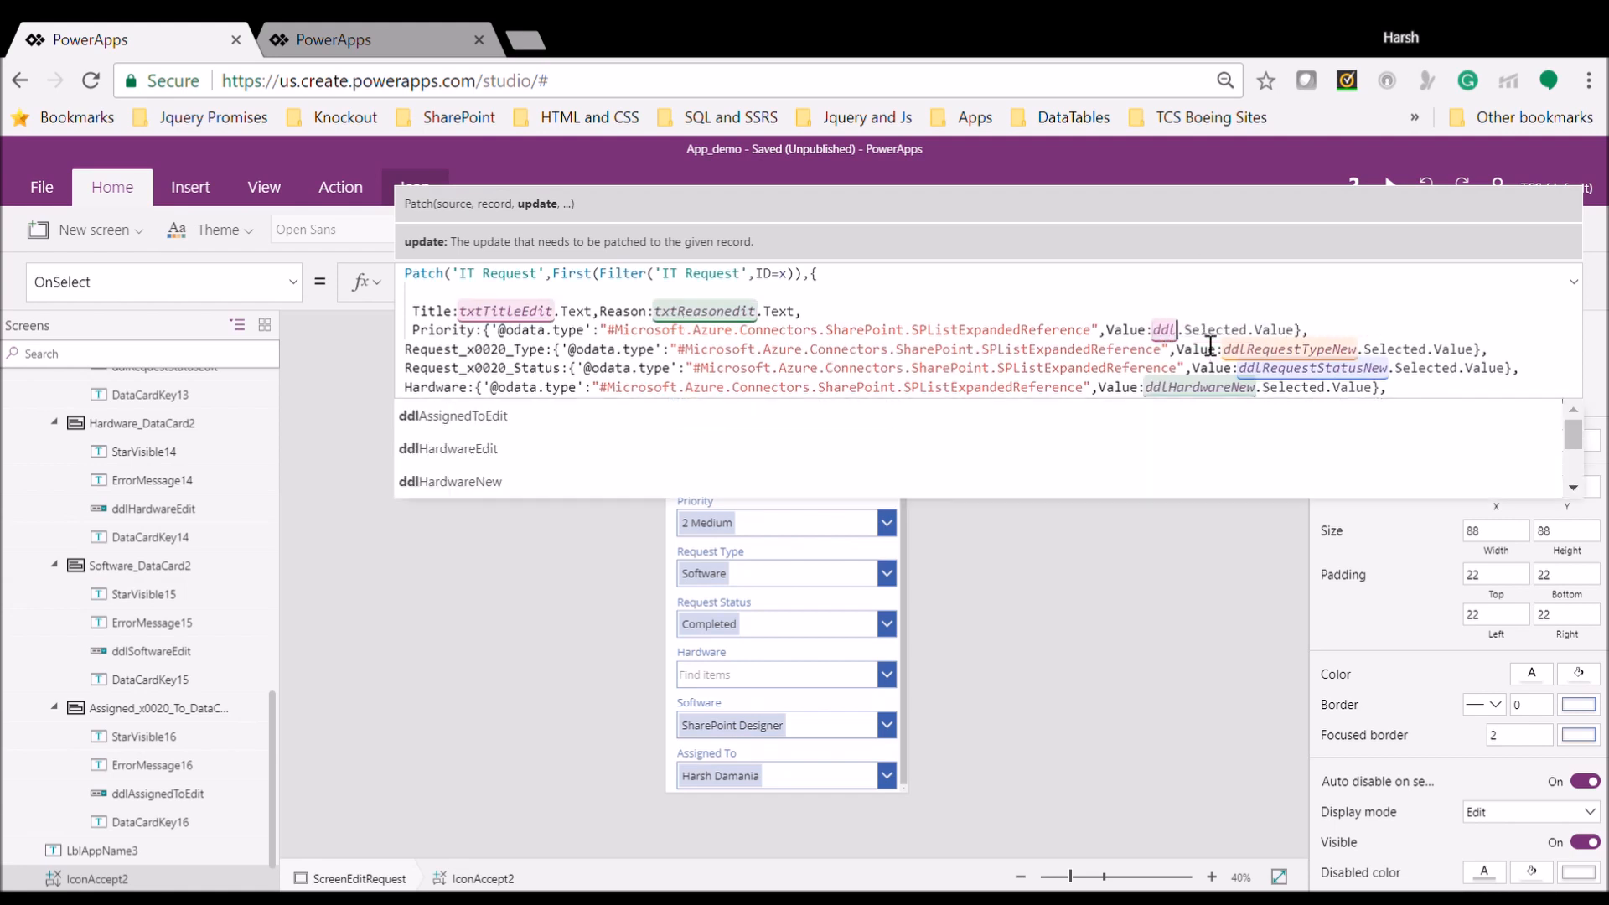
pyautogui.press('Down')
pyautogui.press('Down')
pyautogui.press('Down')
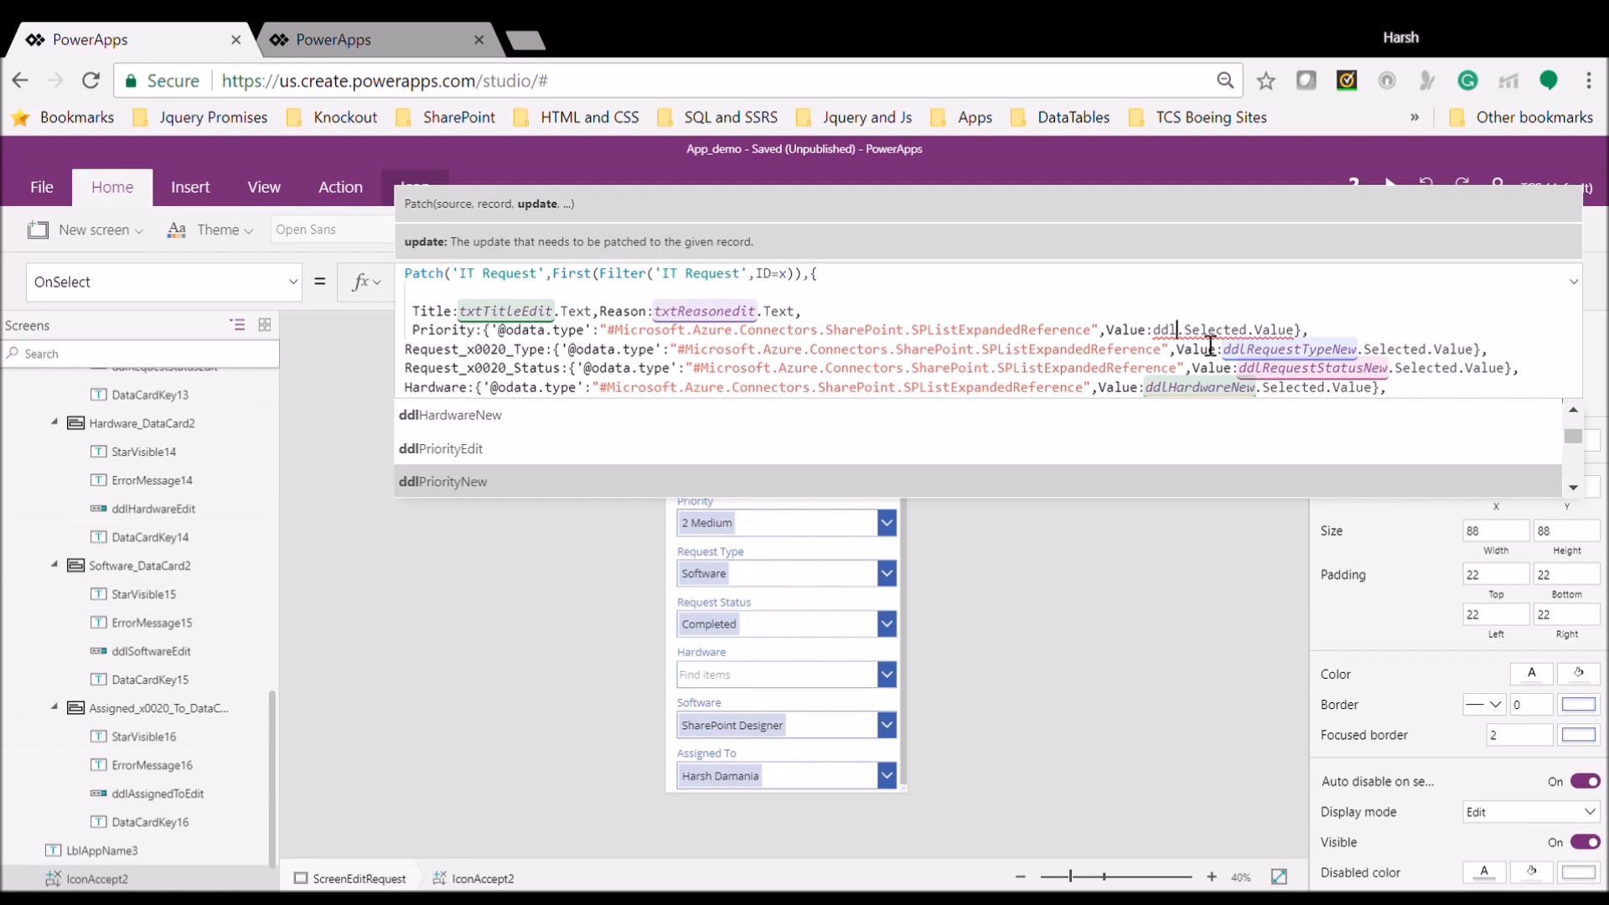
pyautogui.press('Tab')
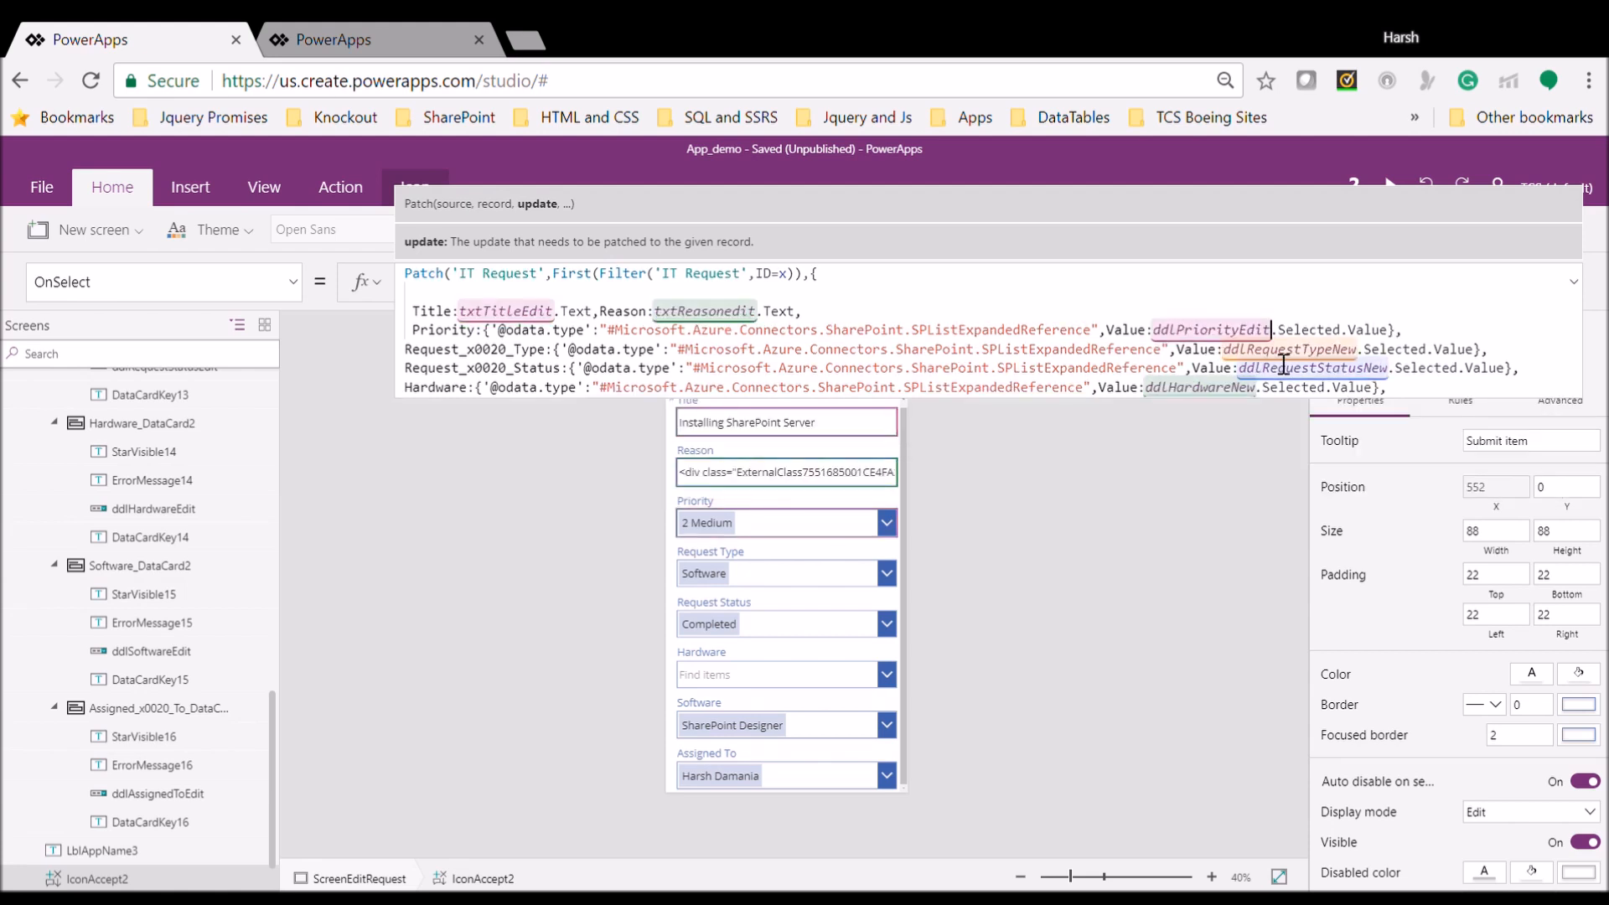
# Replace ddlRequestTypeNew with ddlRTedit as the Request_x0020_Type value in the Edit Request Patch formula
pyautogui.doubleClick(1290, 350)
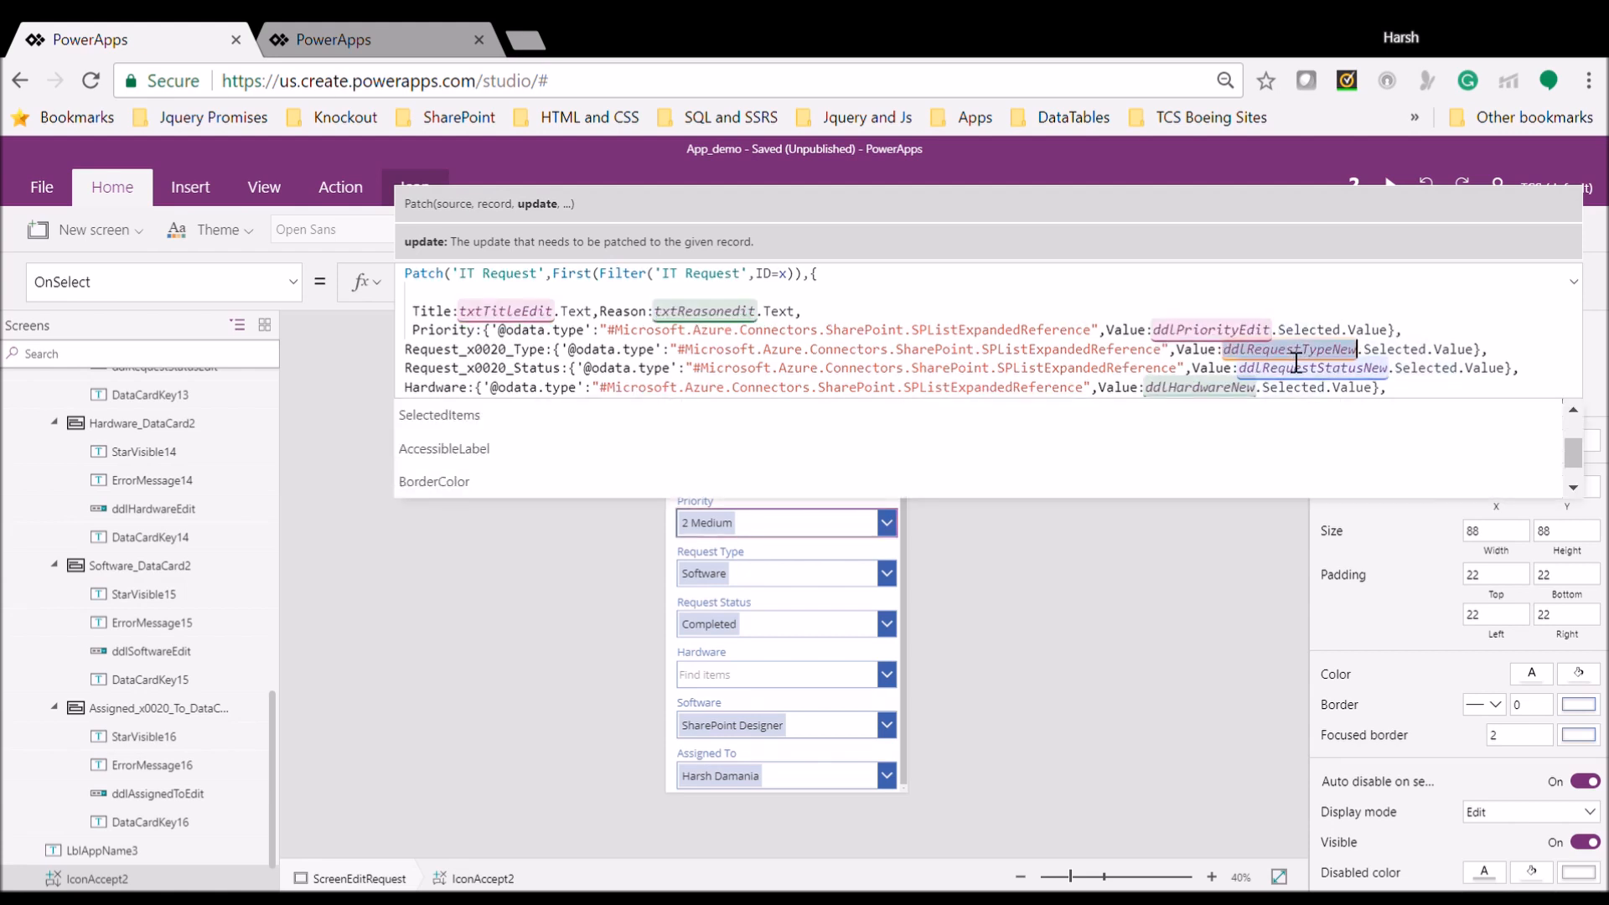
pyautogui.write('ddl')
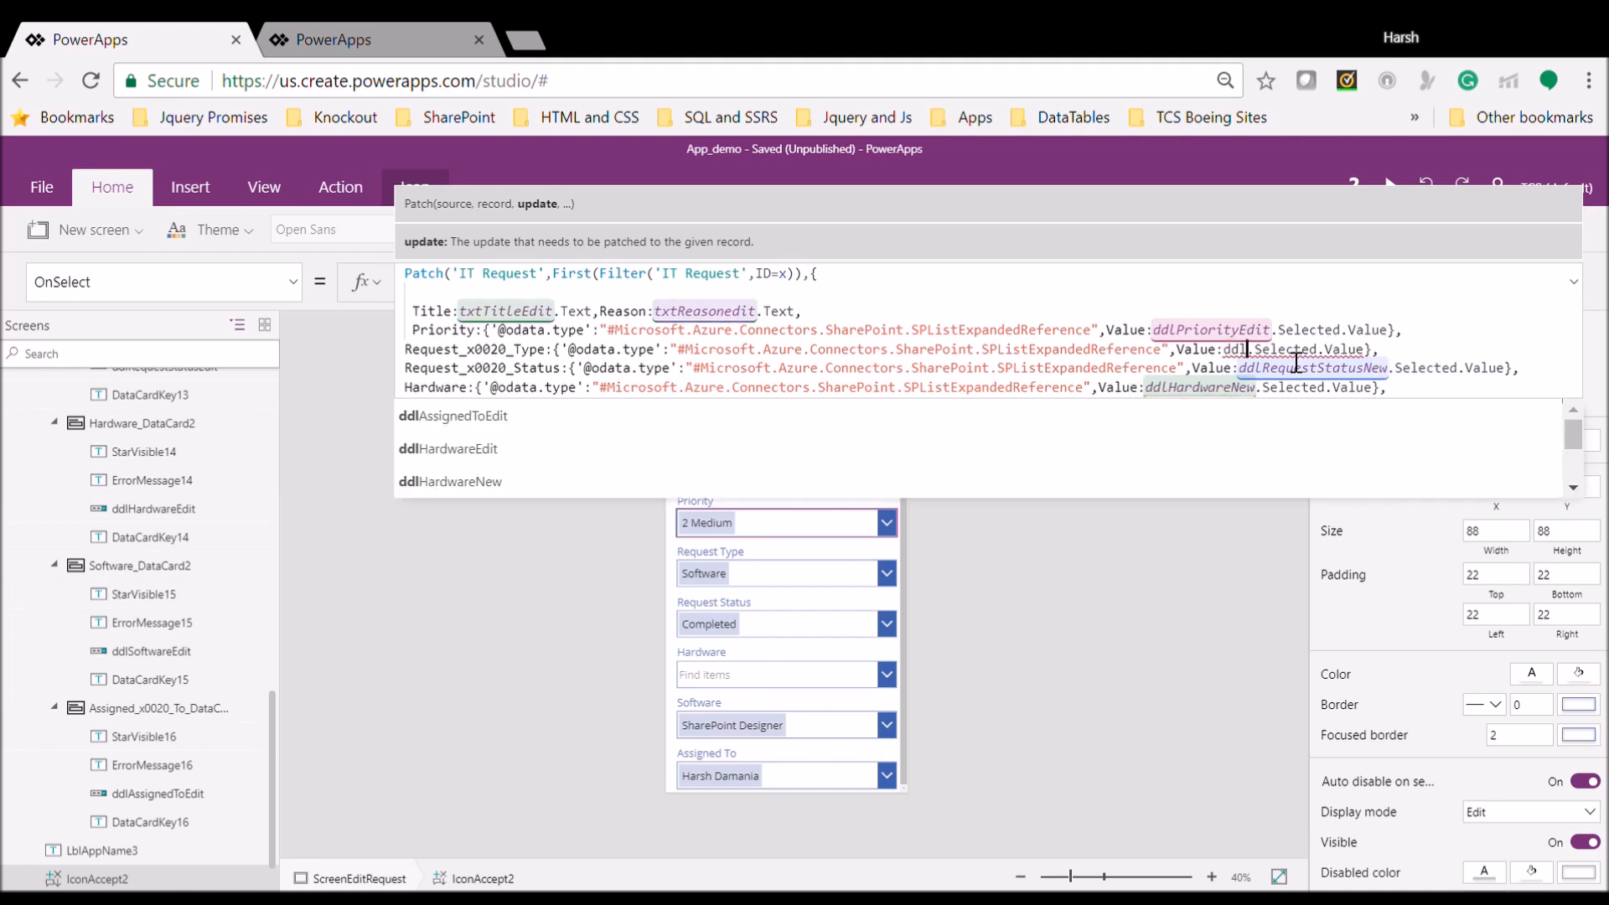
pyautogui.write('Re')
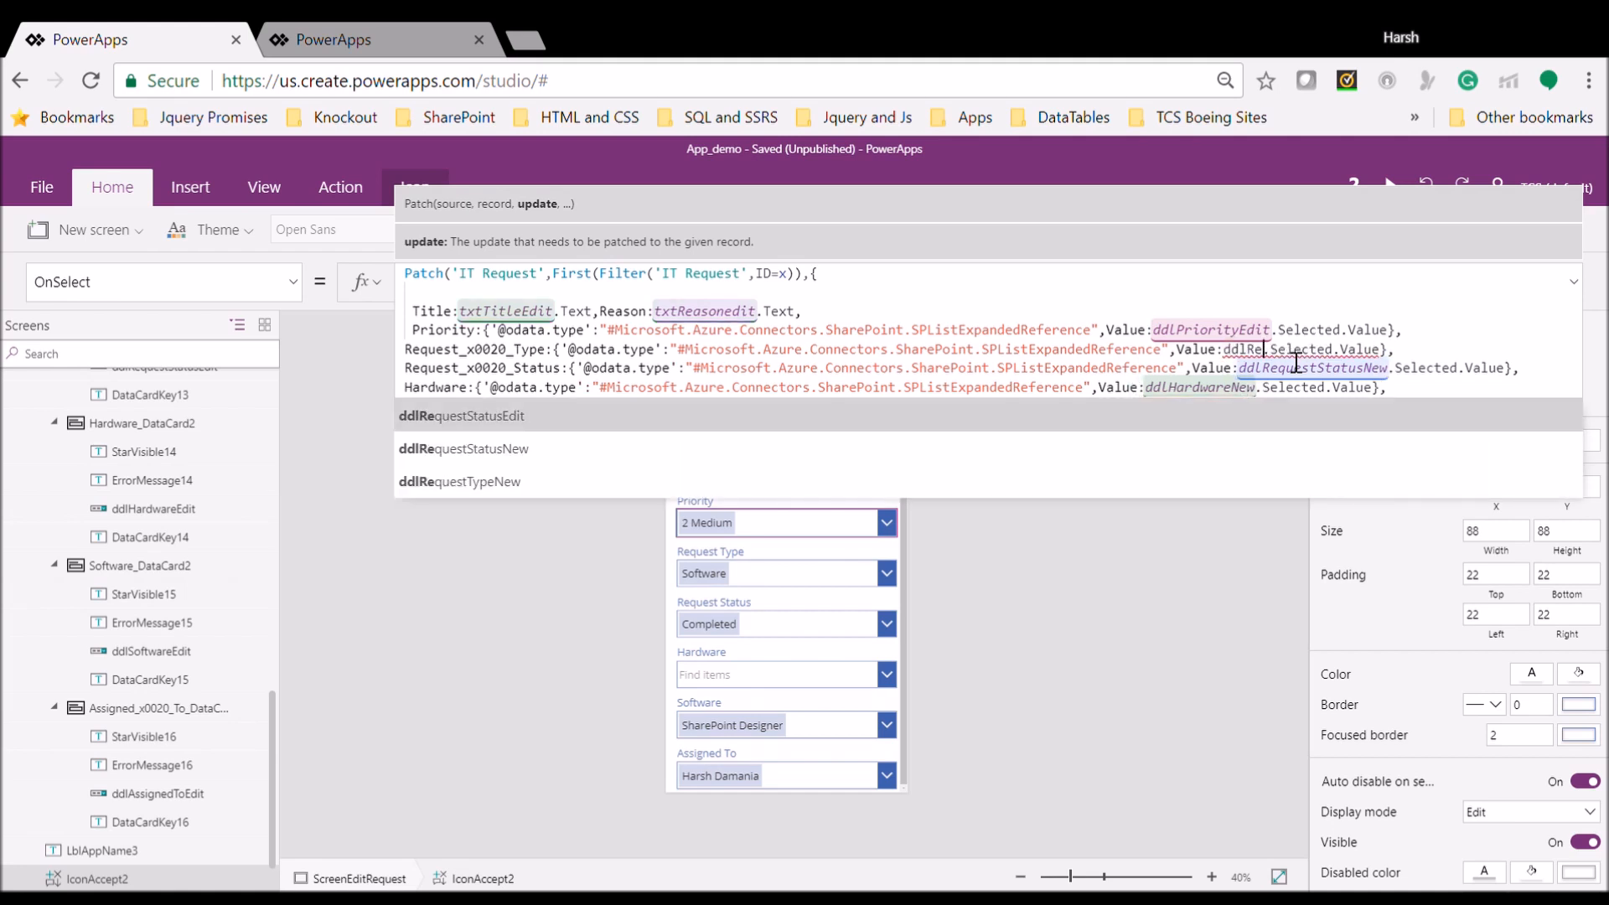
pyautogui.press('Down')
pyautogui.press('Down')
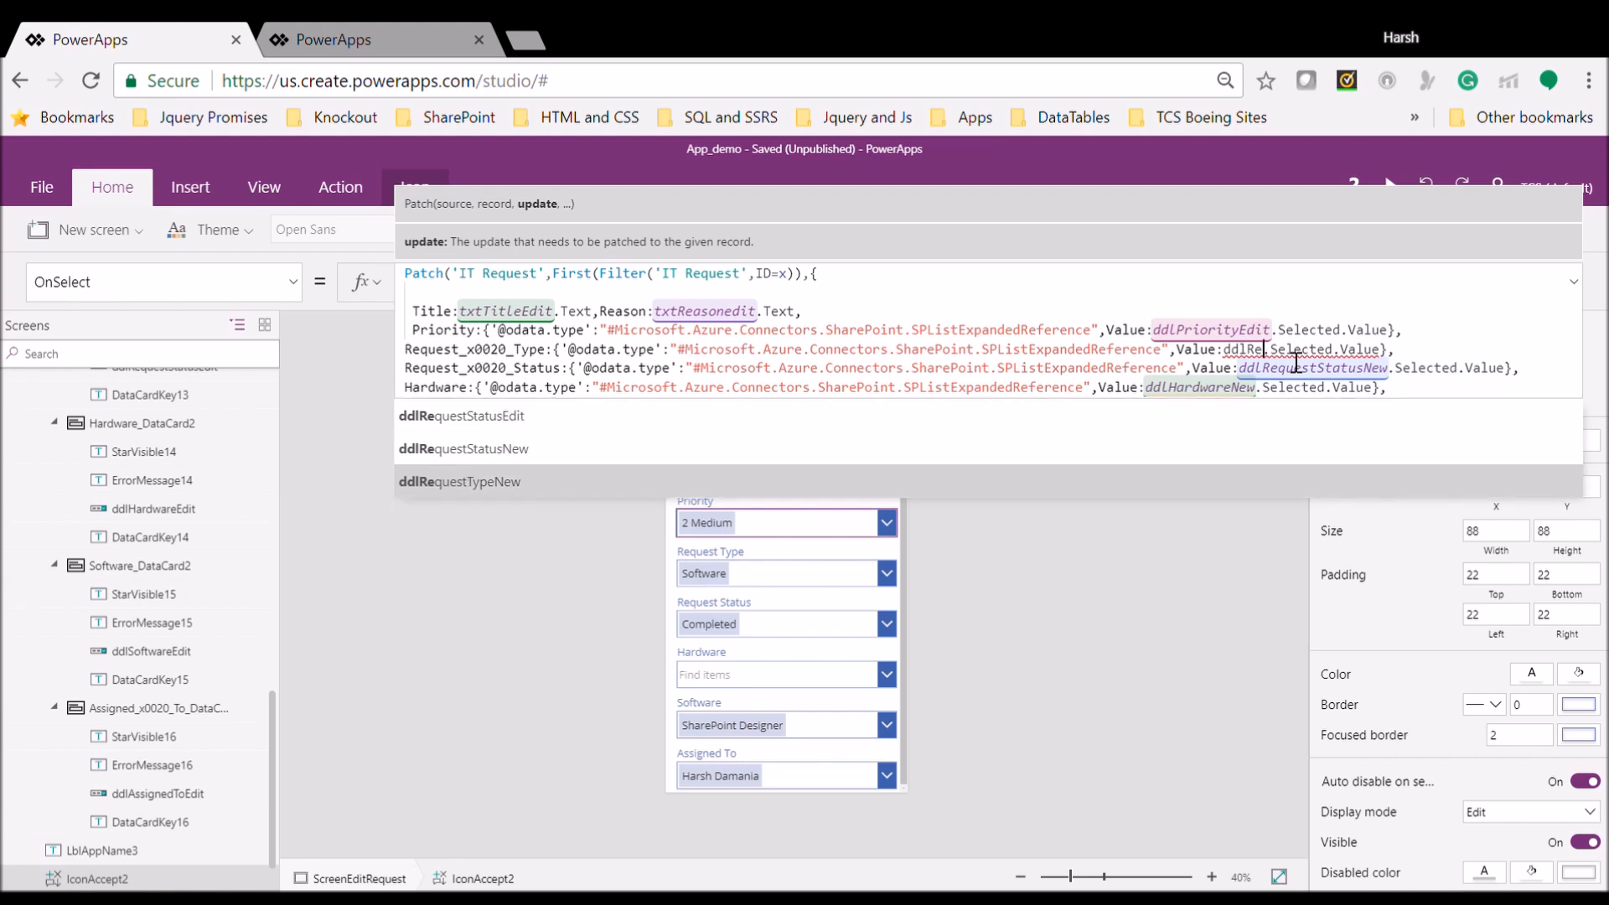
pyautogui.press('BackSpace')
pyautogui.write('Tedit')
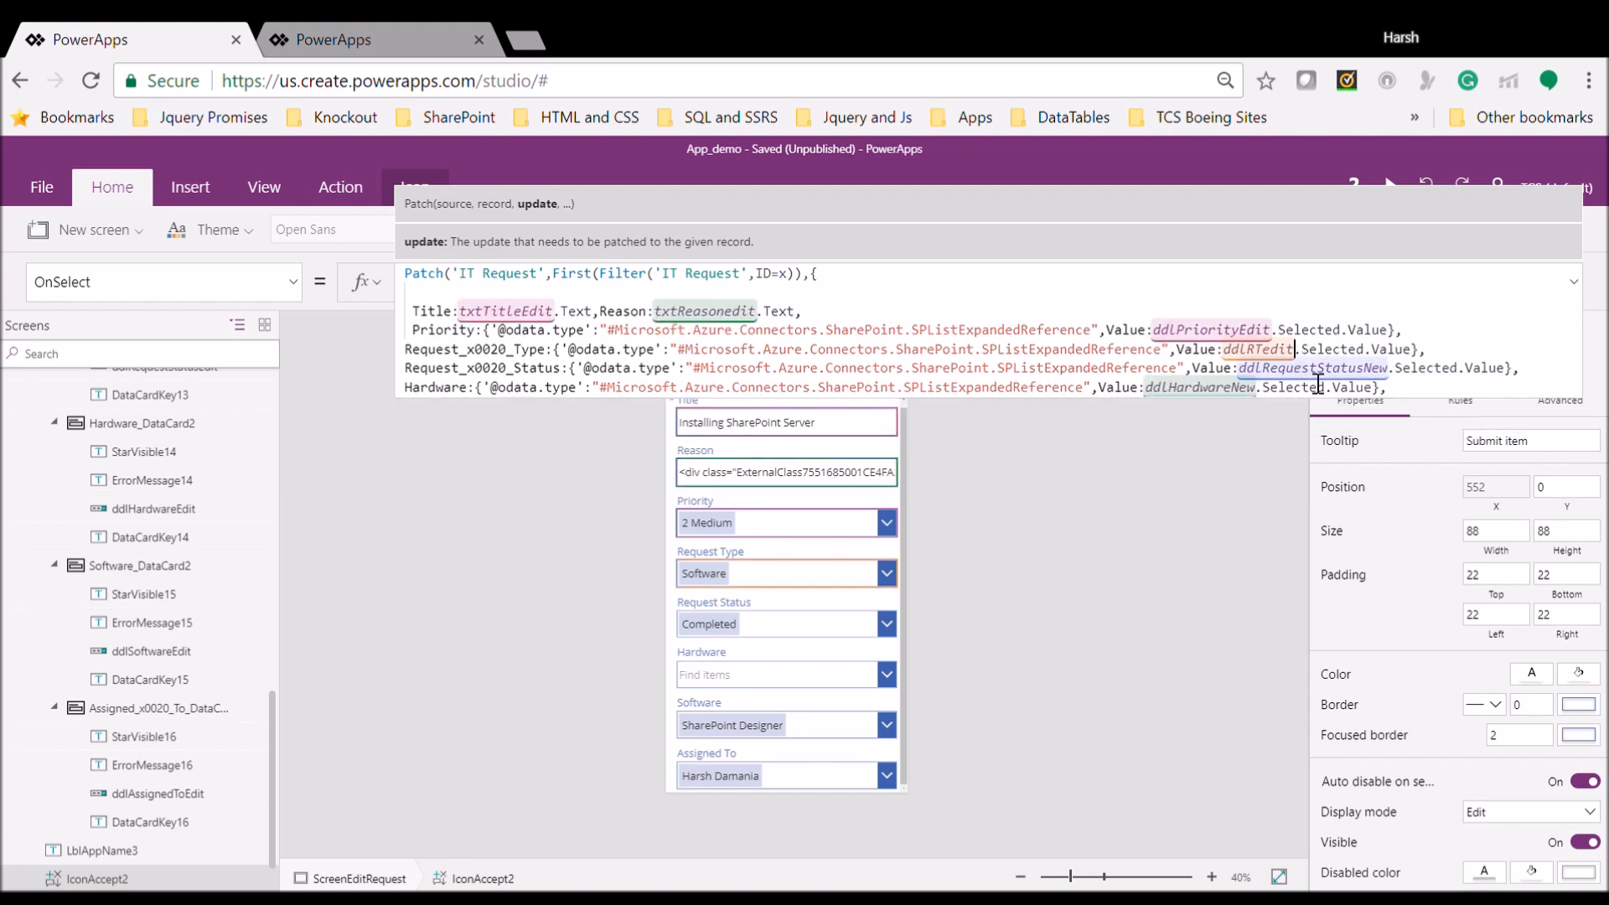
# Replace ddlRequestStatusNew with ddlRequestStatusEdit as the Request_x0020_Status value in the Edit Request Patch formula
pyautogui.doubleClick(1319, 382)
pyautogui.write('ddlR')
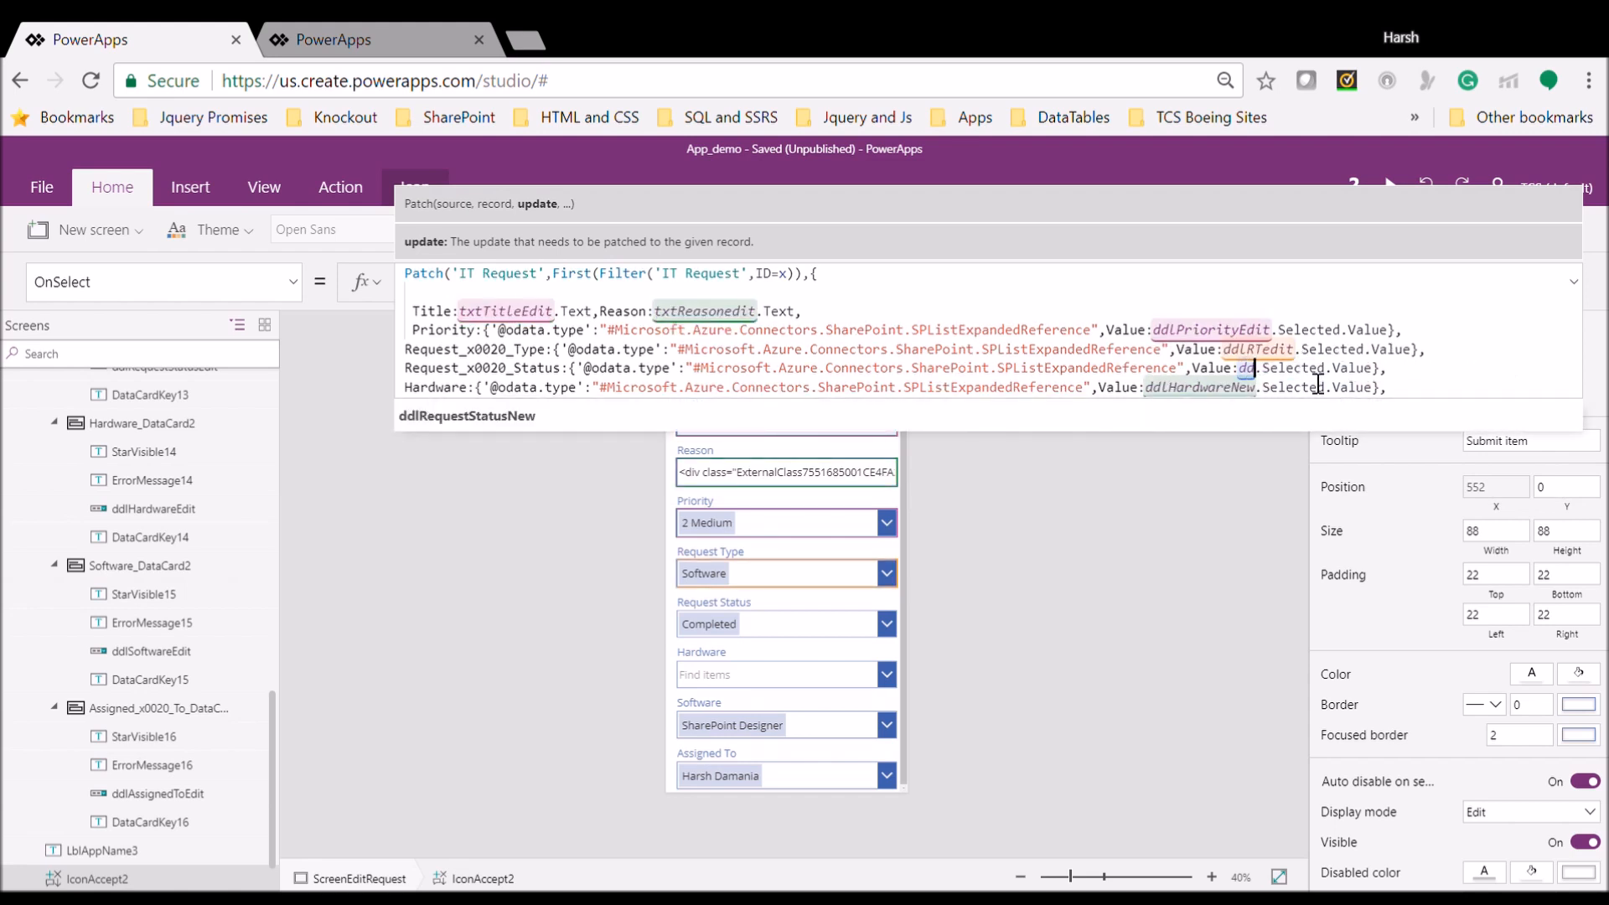
pyautogui.press('Down')
pyautogui.press('Down')
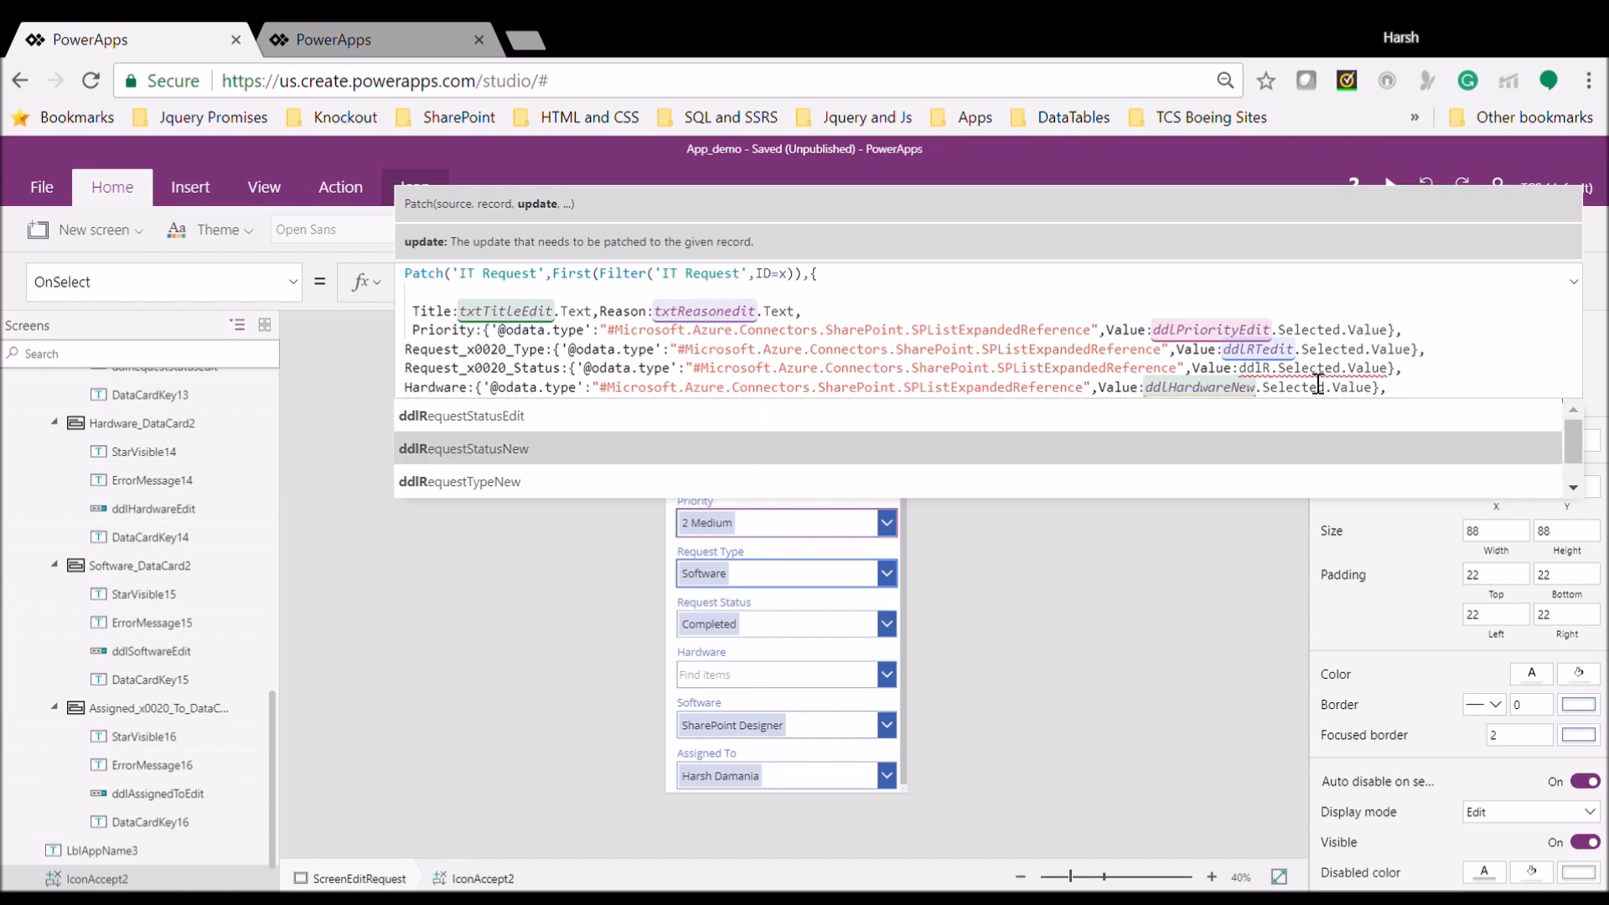
pyautogui.press('Down')
pyautogui.press('Down')
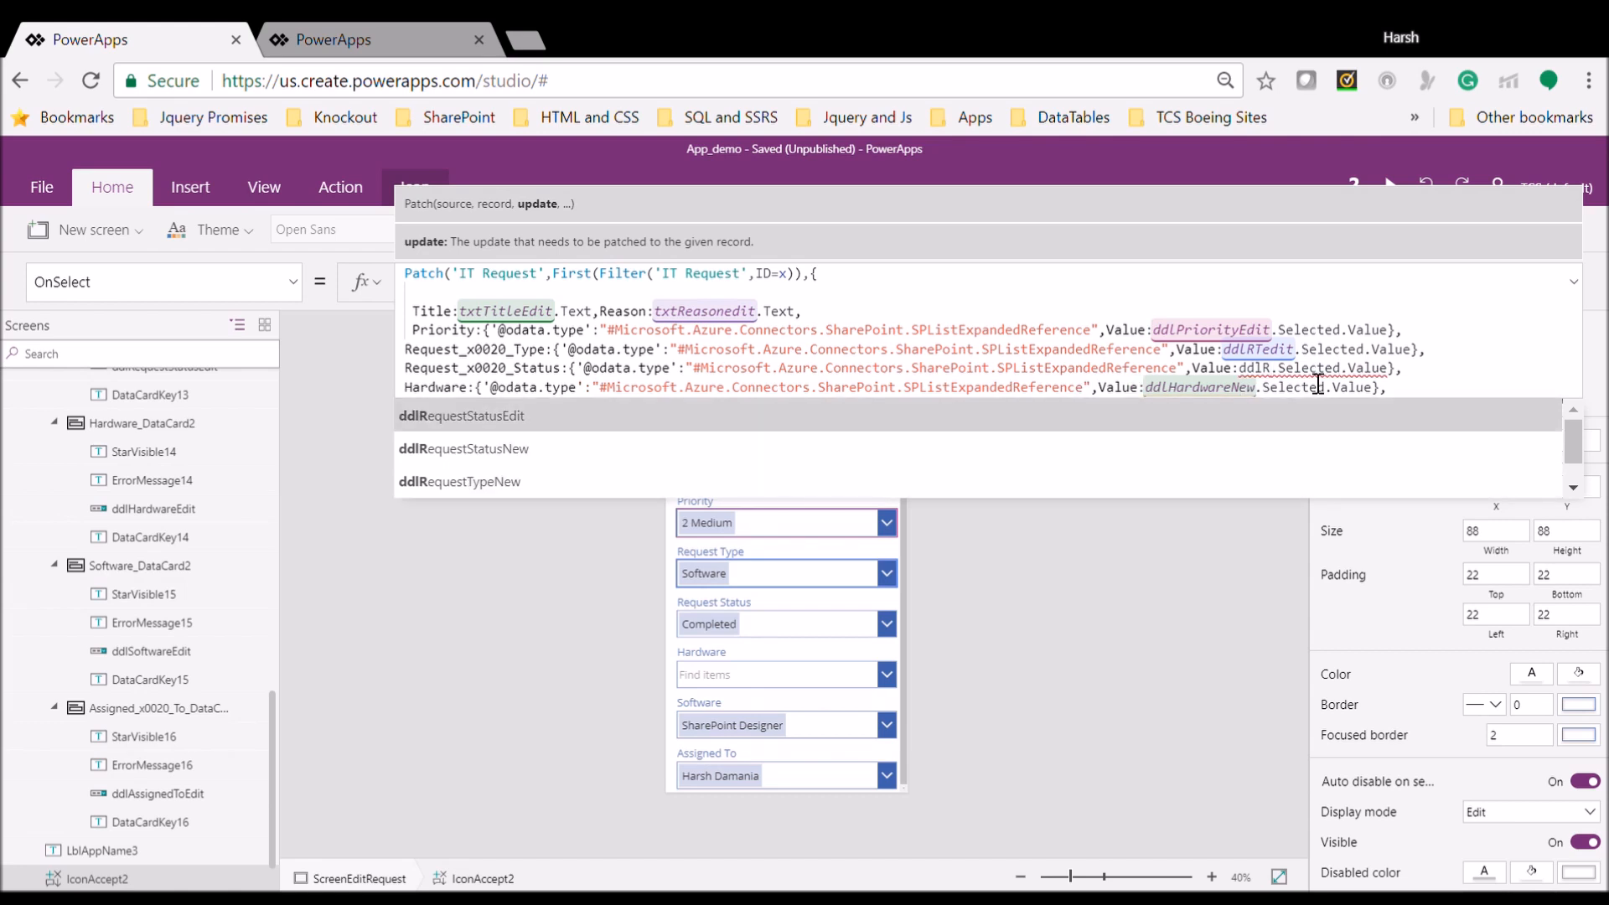
pyautogui.press('Tab')
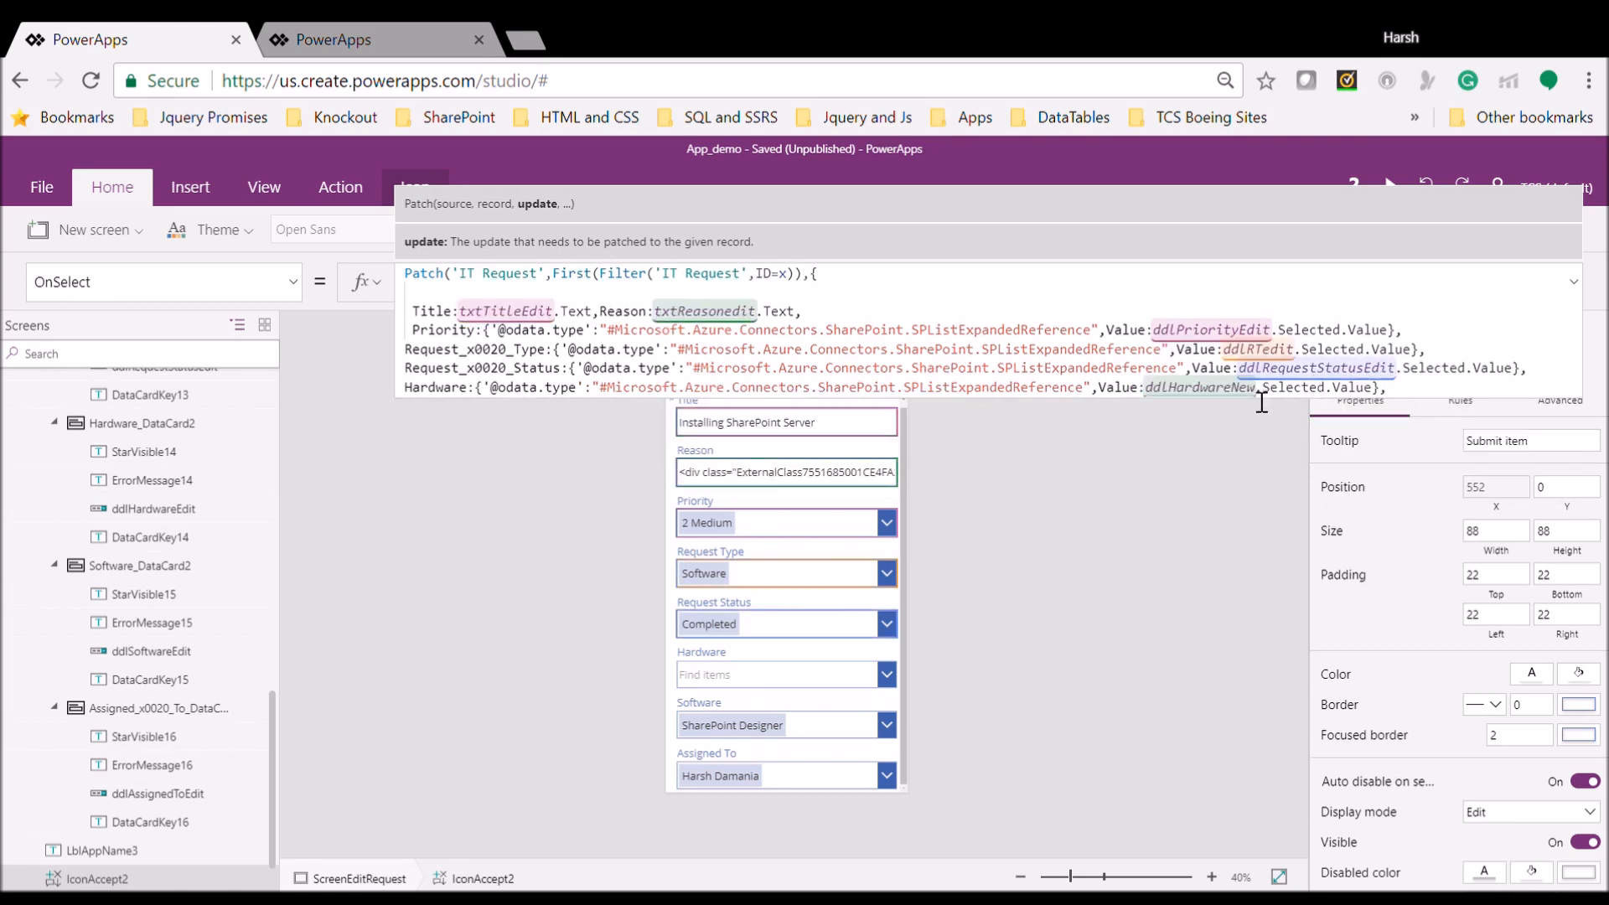
# Replace ddlHardwareNew with ddlHardwareEdit as the Hardware value in the Edit Request Patch formula
pyautogui.click(1245, 405)
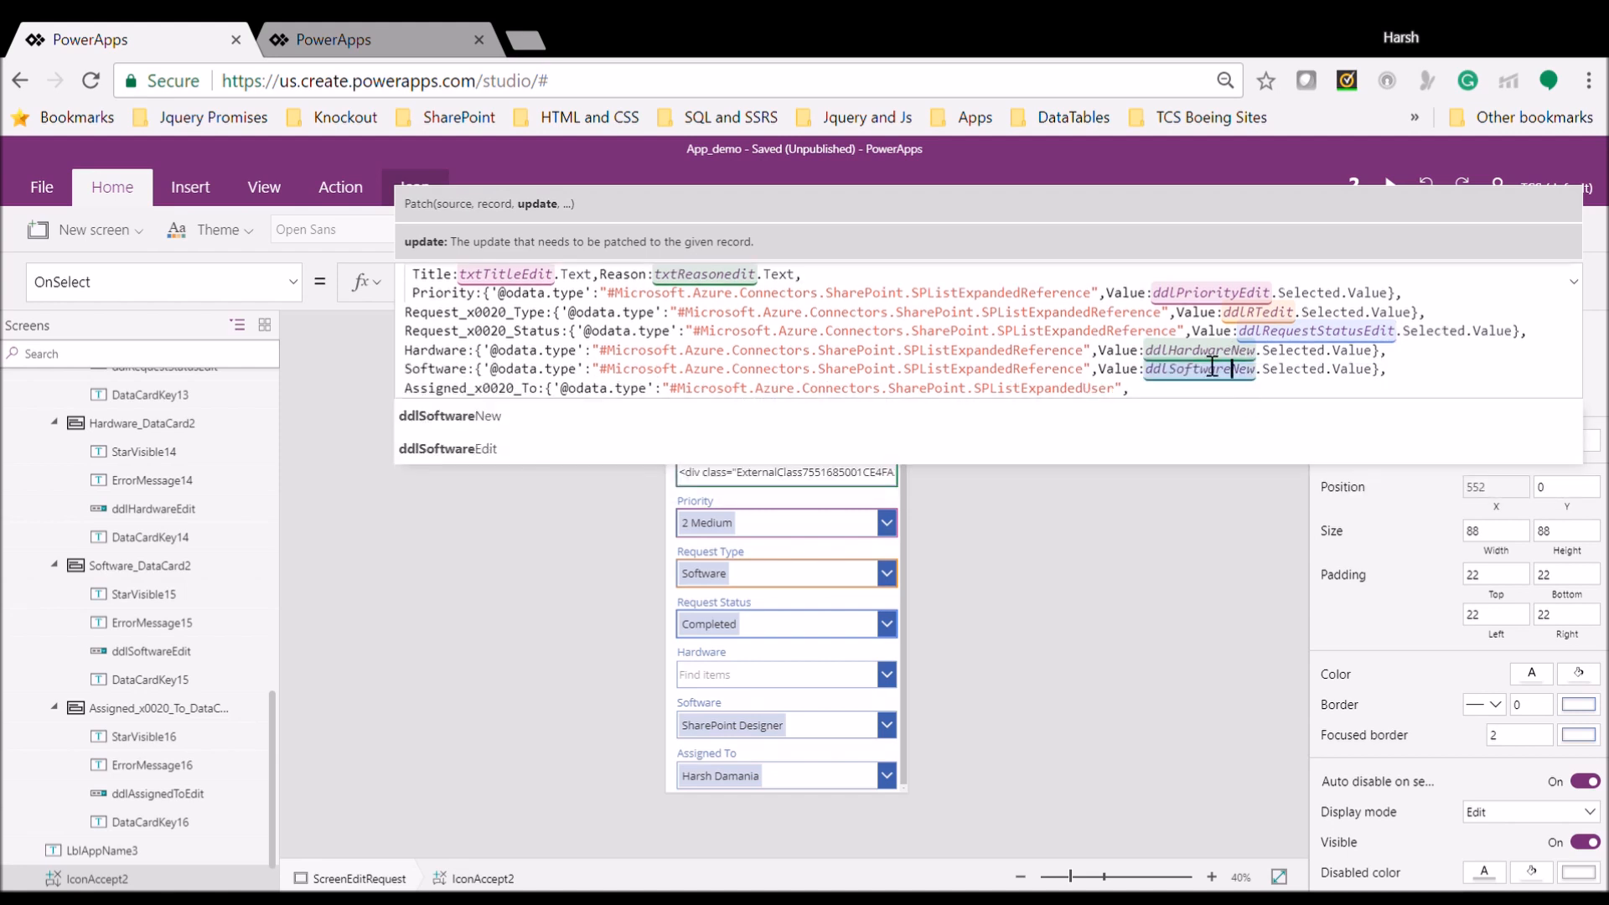
pyautogui.doubleClick(1213, 339)
pyautogui.doubleClick(1199, 355)
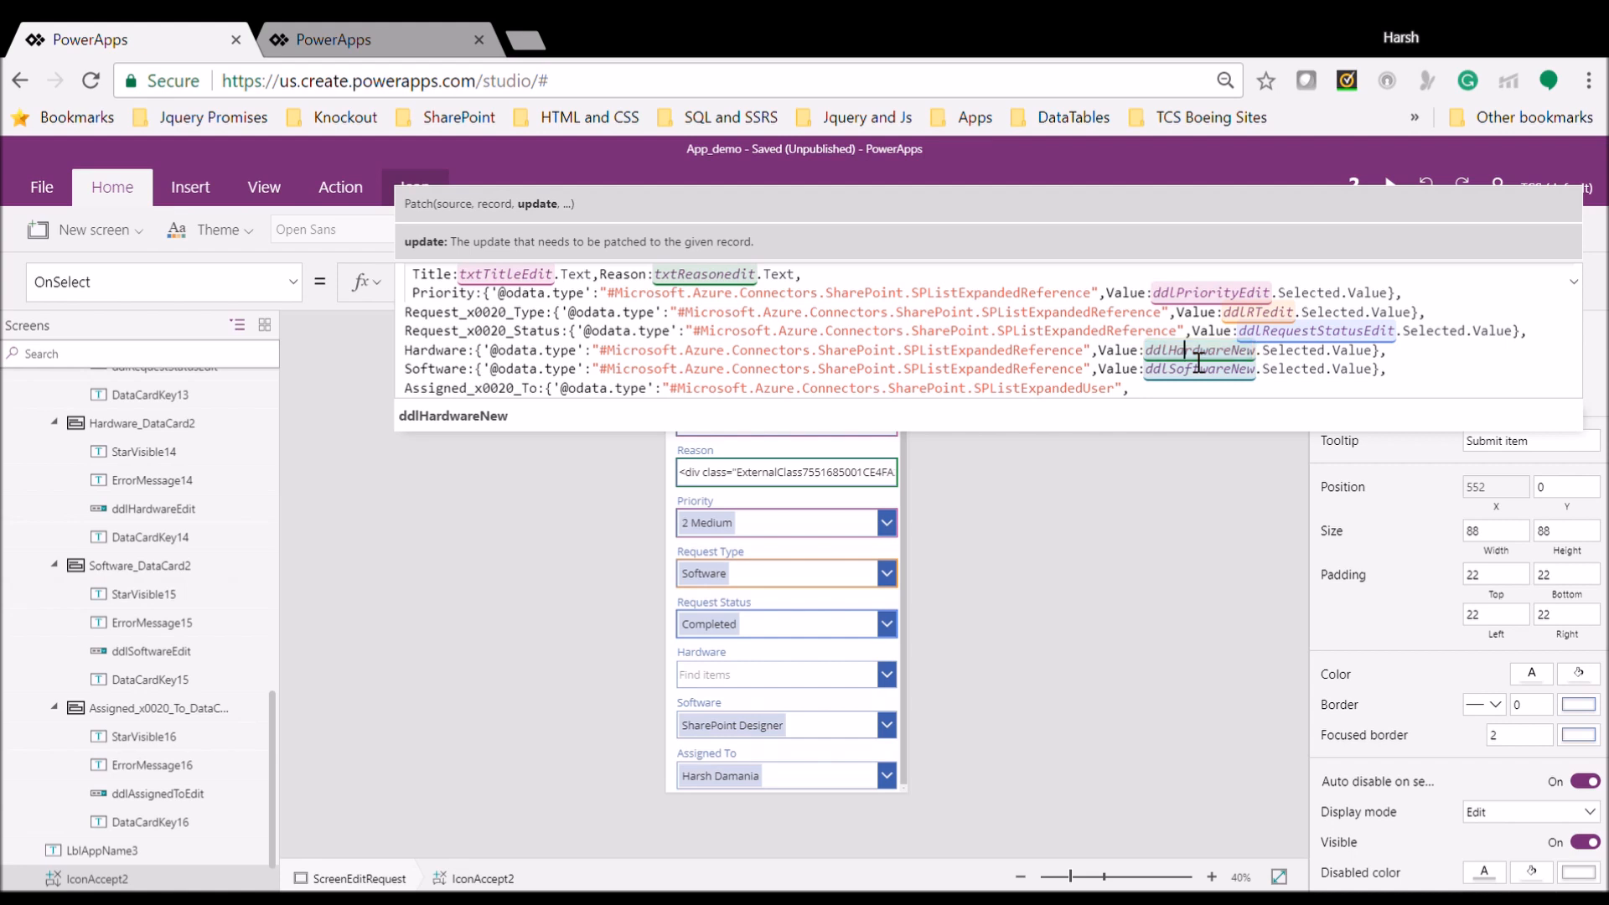
pyautogui.write('dd')
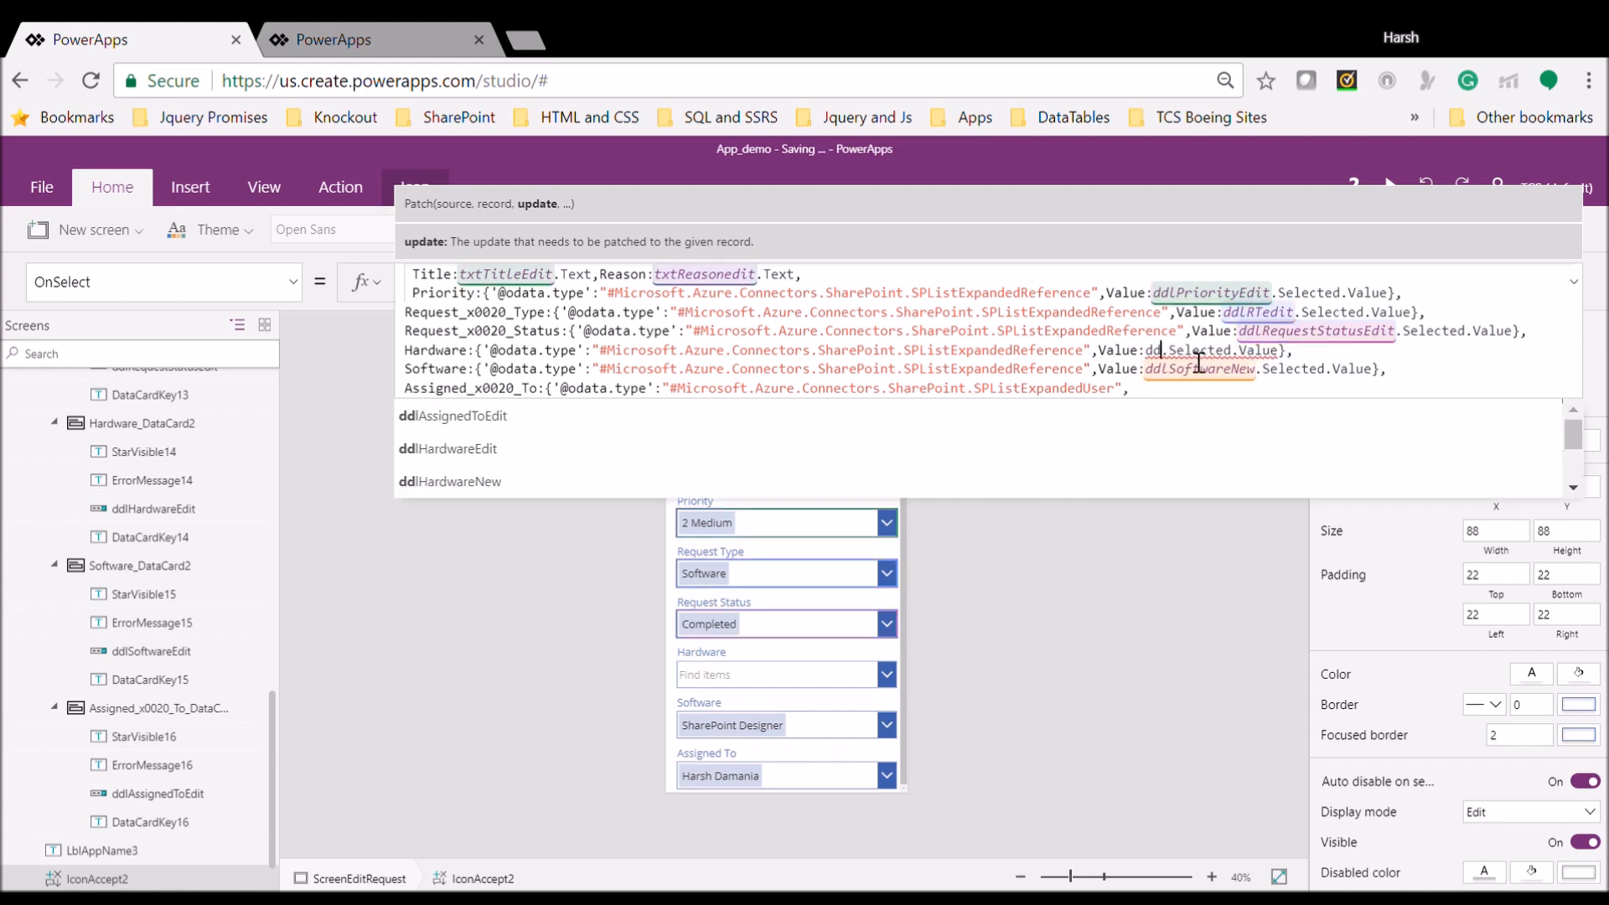
pyautogui.press('Down')
pyautogui.press('Tab')
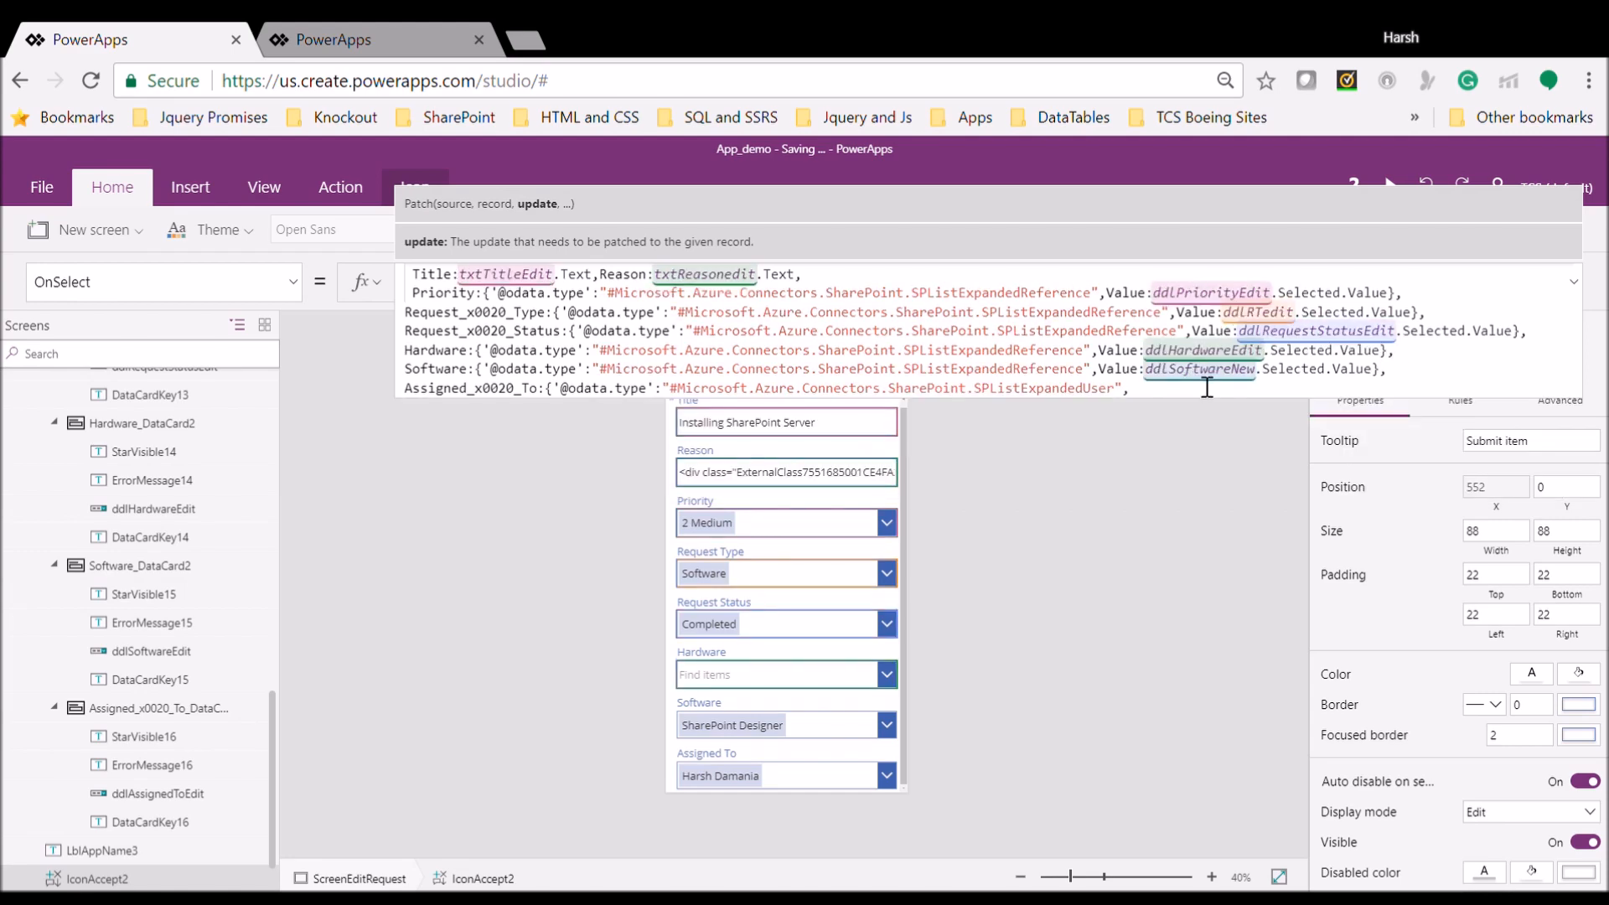
# Replace ddlSoftwareNew with ddlSoftwareEdit as the Software value and enlarge the formula area to show the Assigned_x0020_To block
pyautogui.doubleClick(1207, 377)
pyautogui.write('ddlS')
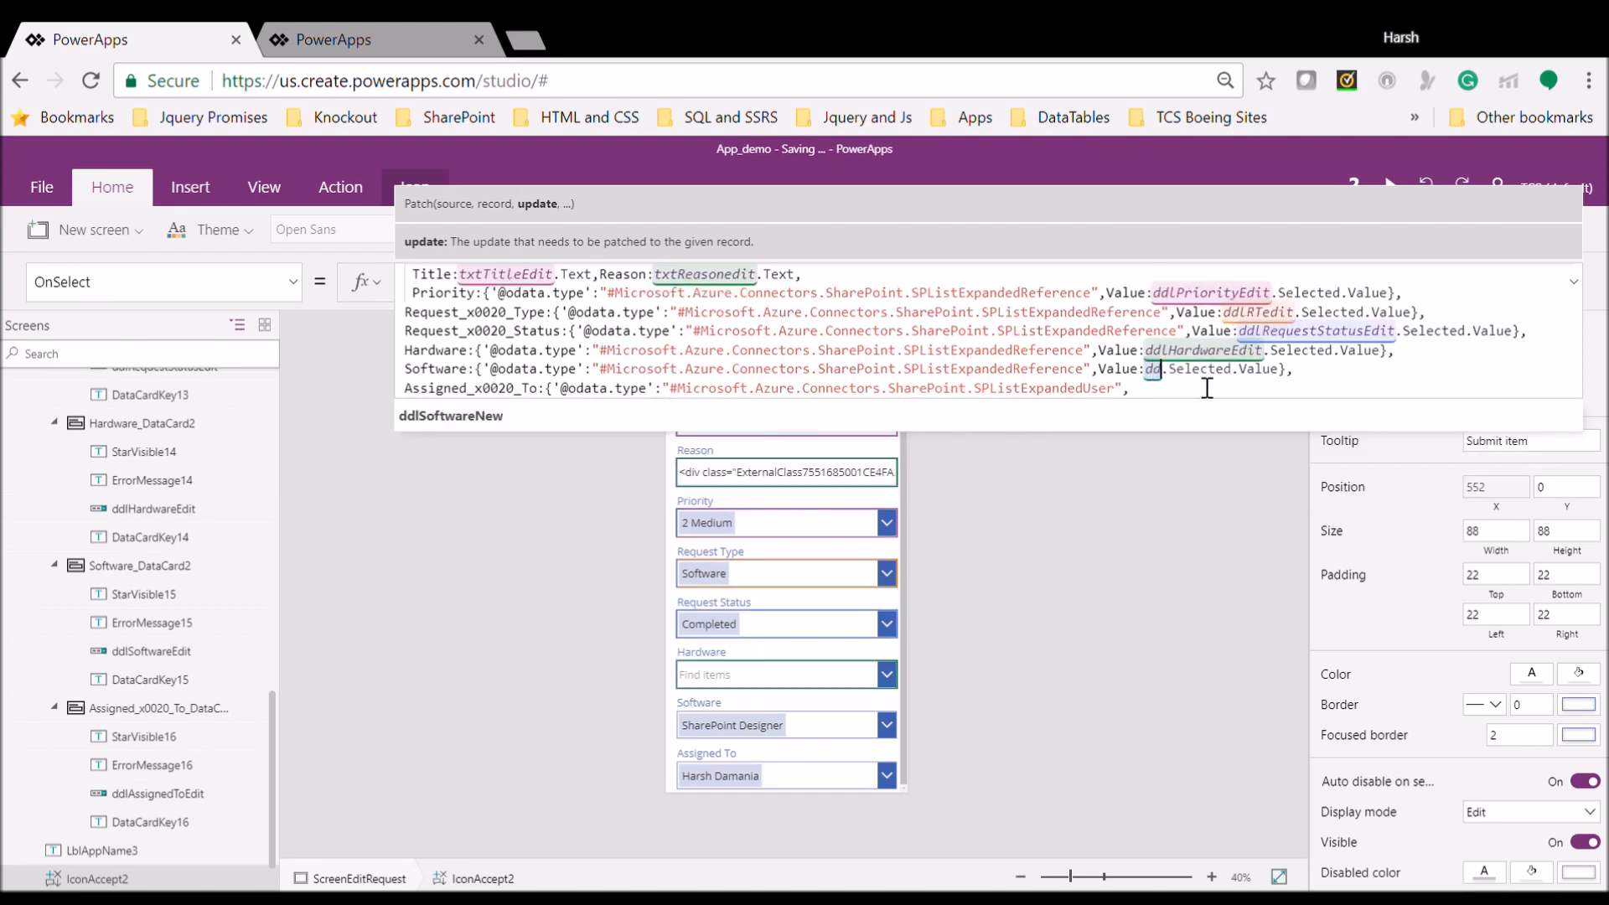
pyautogui.press('Up')
pyautogui.press('Tab')
pyautogui.click(1124, 387)
pyautogui.write(',')
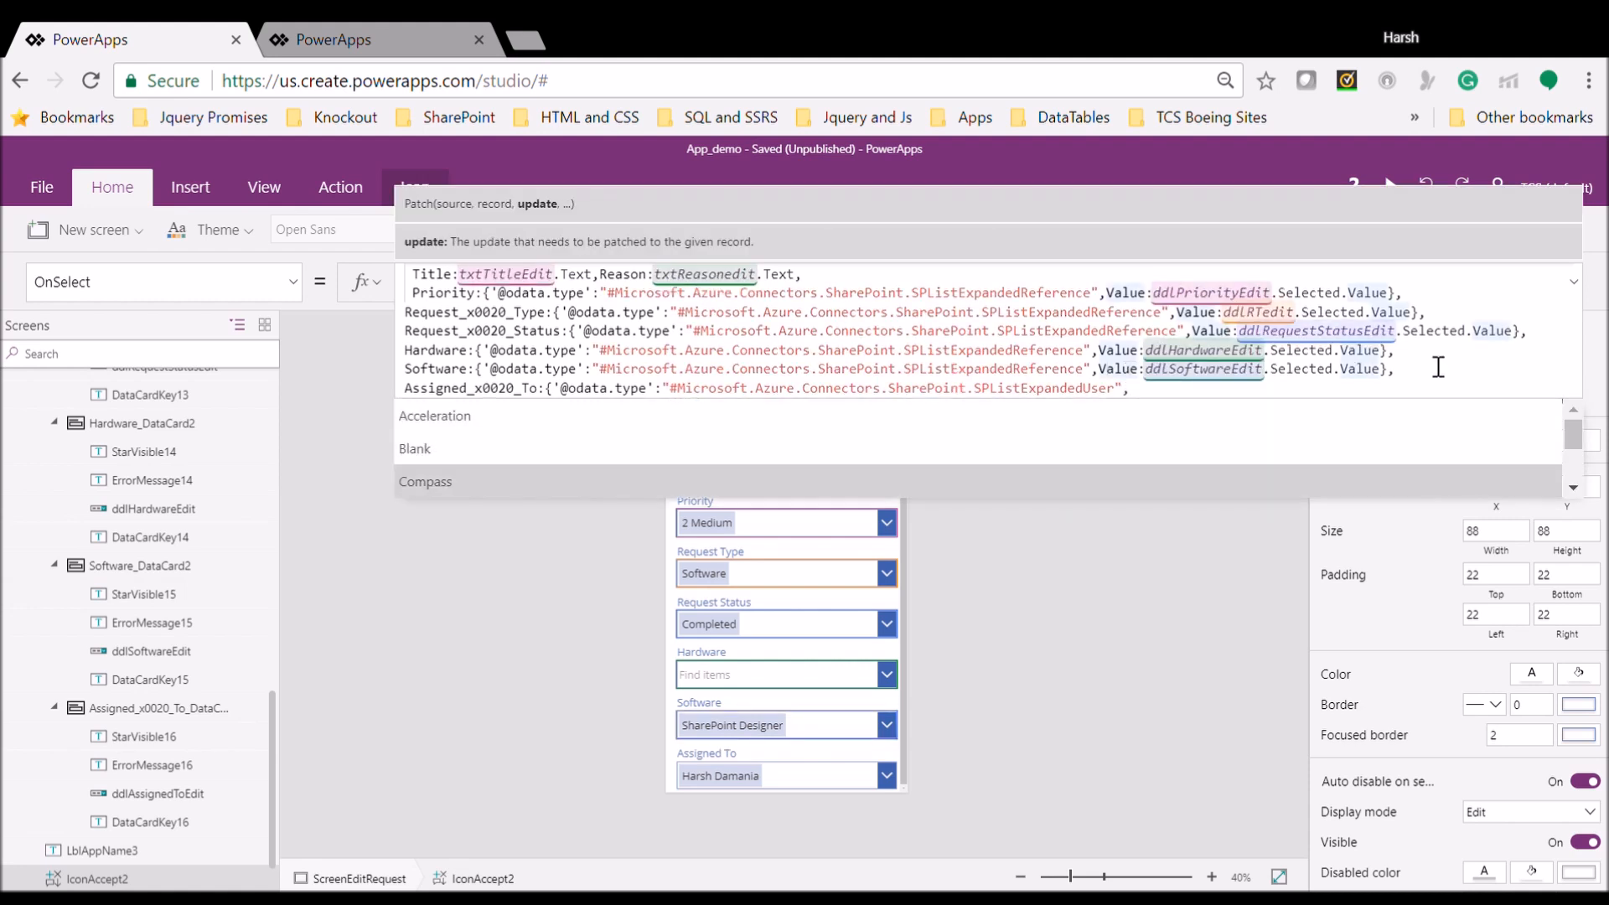
pyautogui.click(1558, 354)
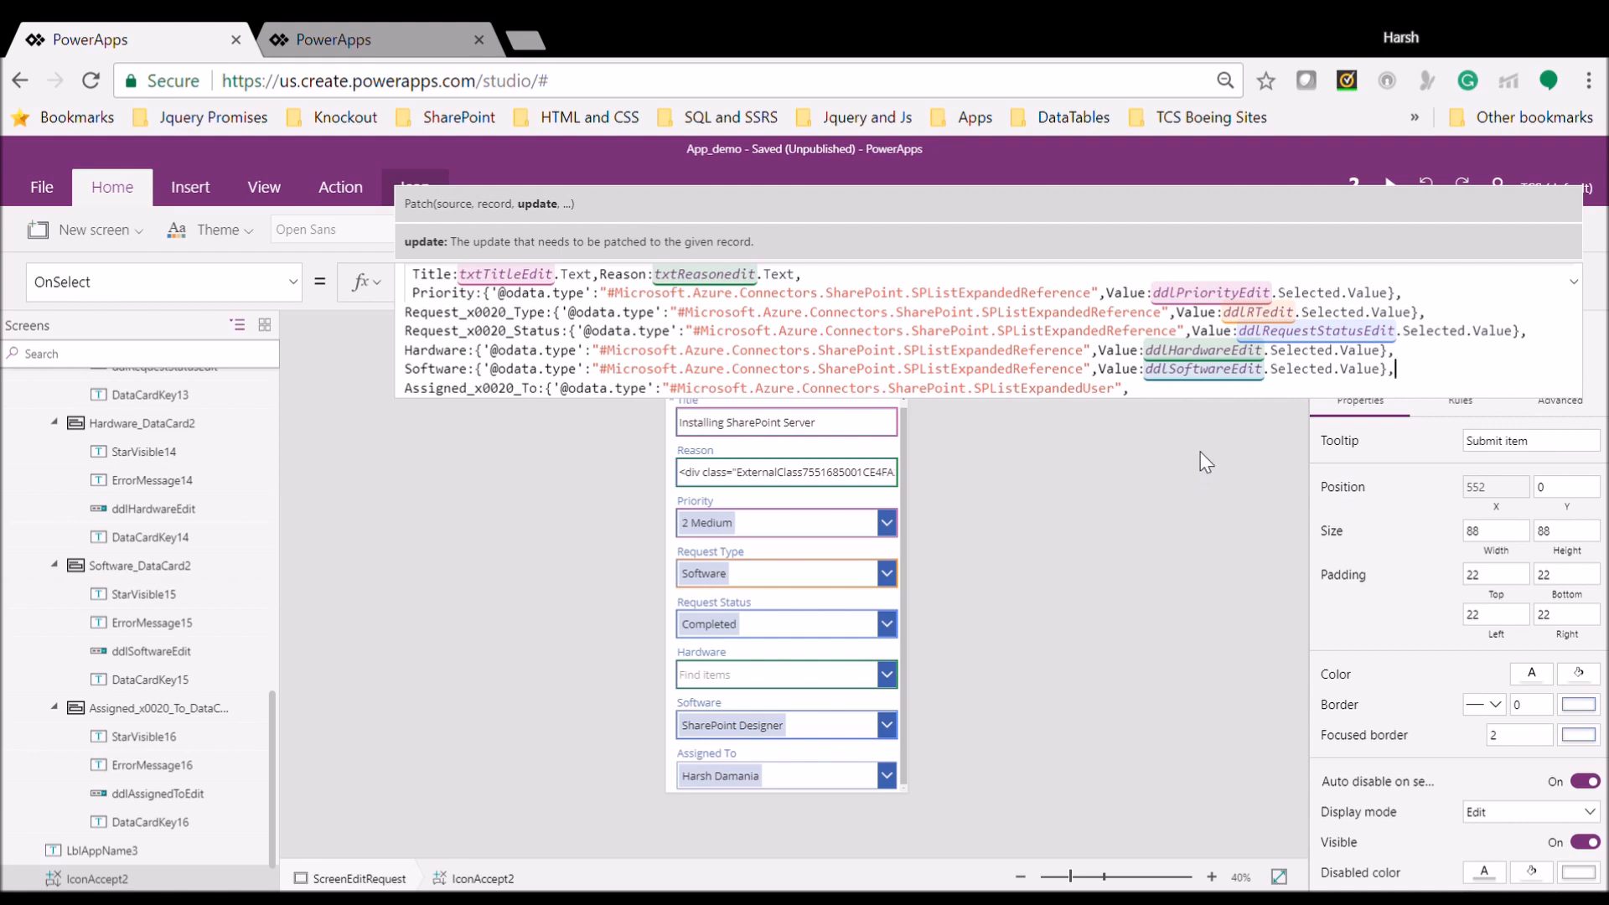
pyautogui.moveTo(1195, 413); pyautogui.dragTo(1207, 521)
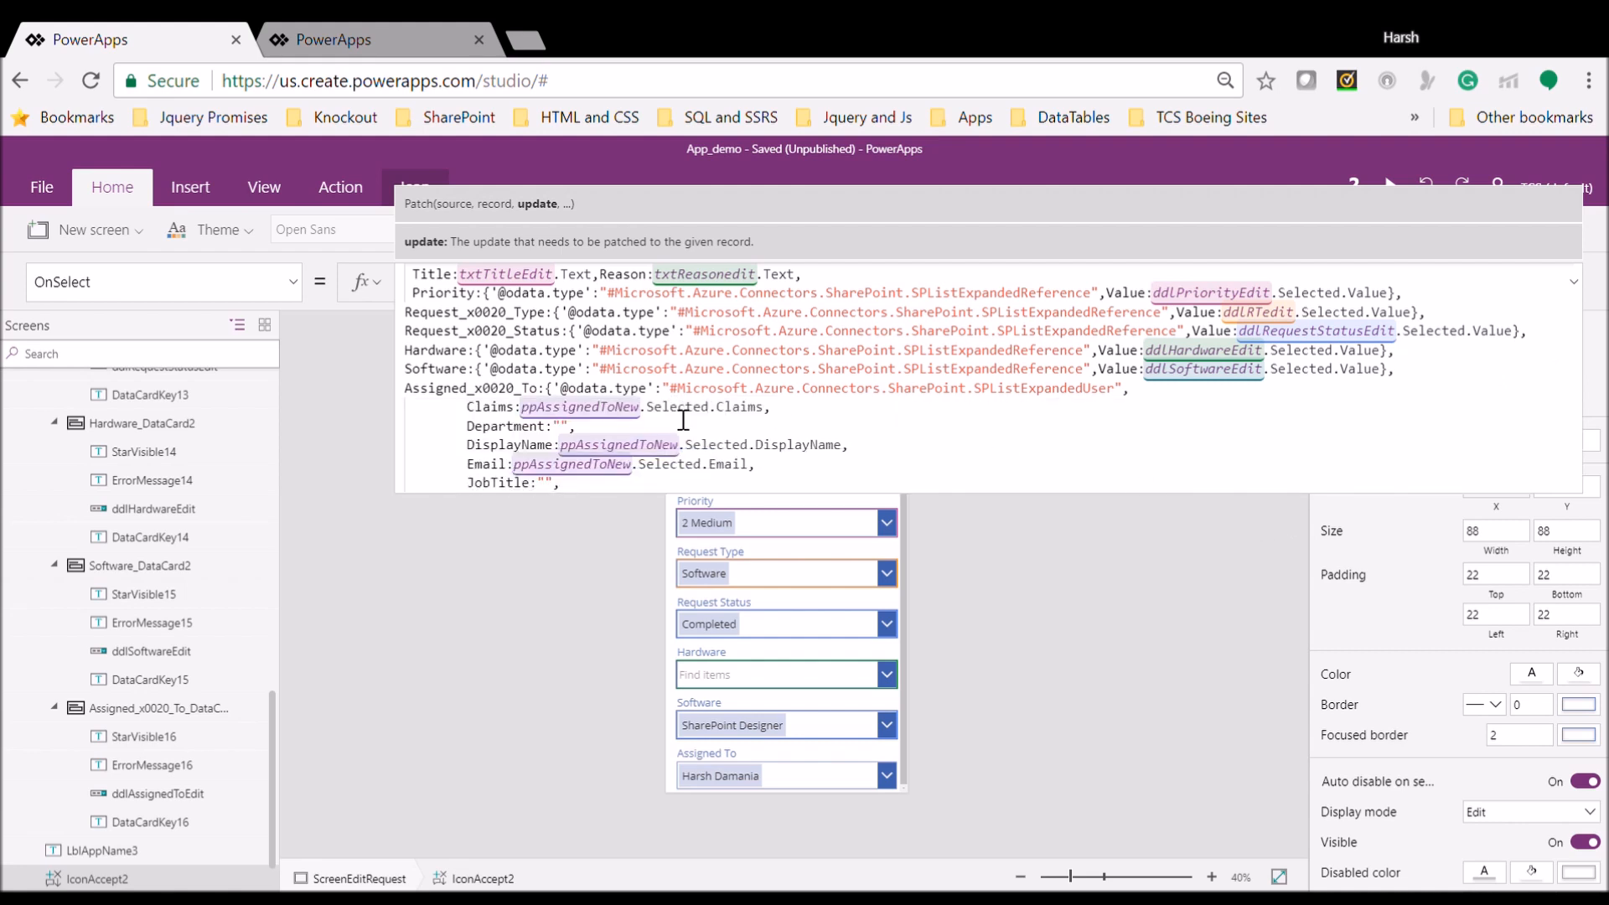
# Replace ppAssignedToNew with ddlAssignedToEdit as the Claims source in the Assigned_x0020_To block of the Patch formula
pyautogui.doubleClick(626, 419)
pyautogui.write('pp')
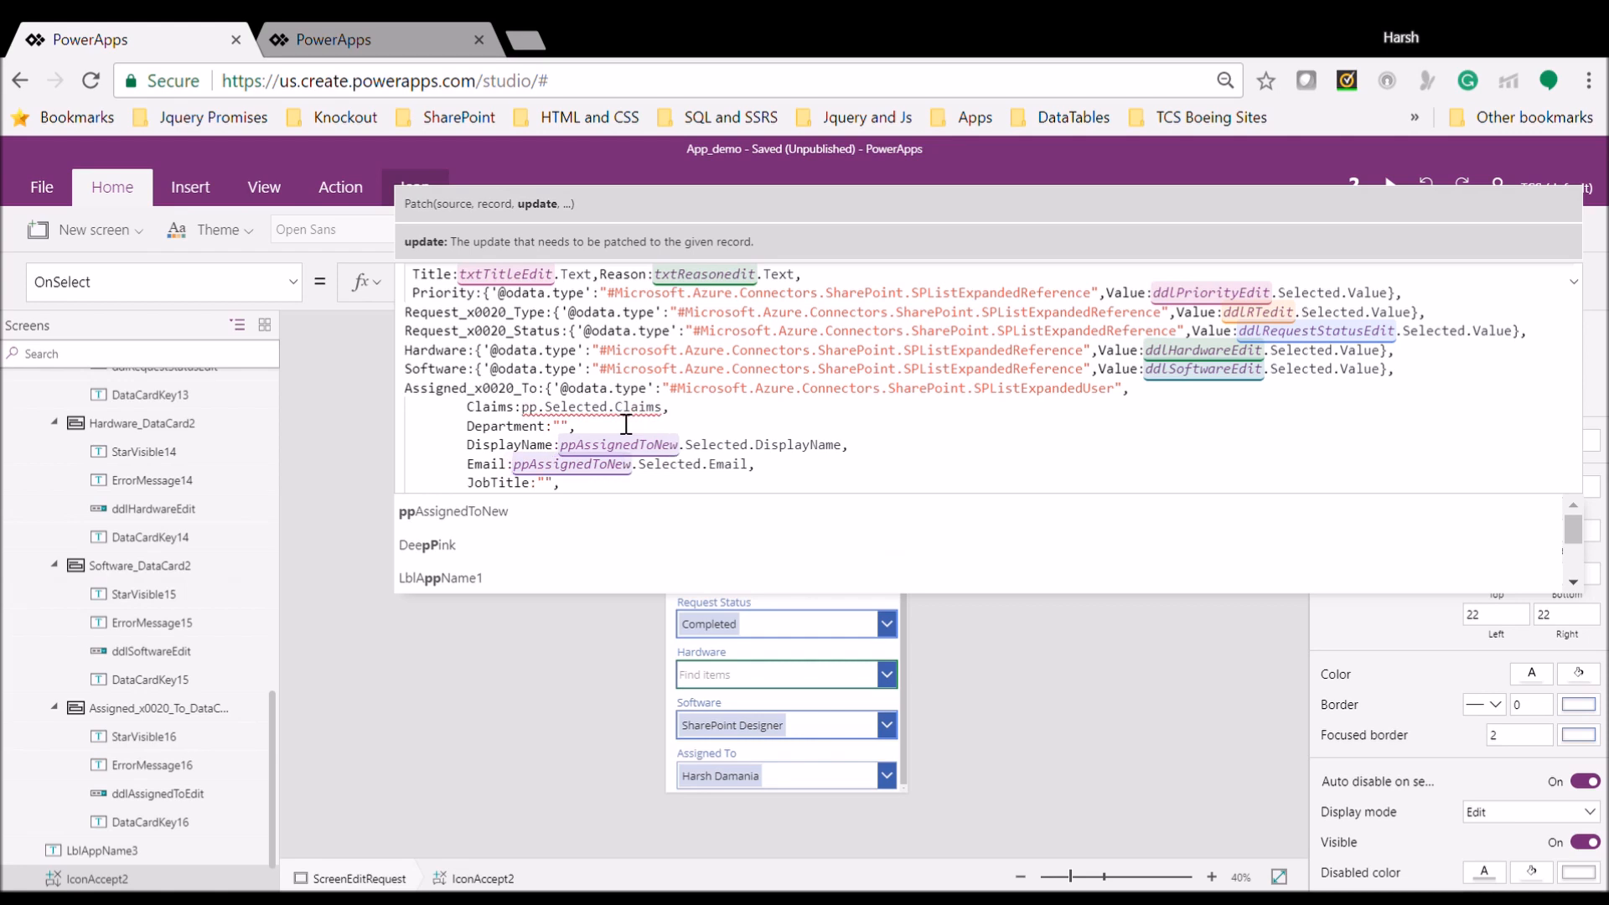
pyautogui.write('As')
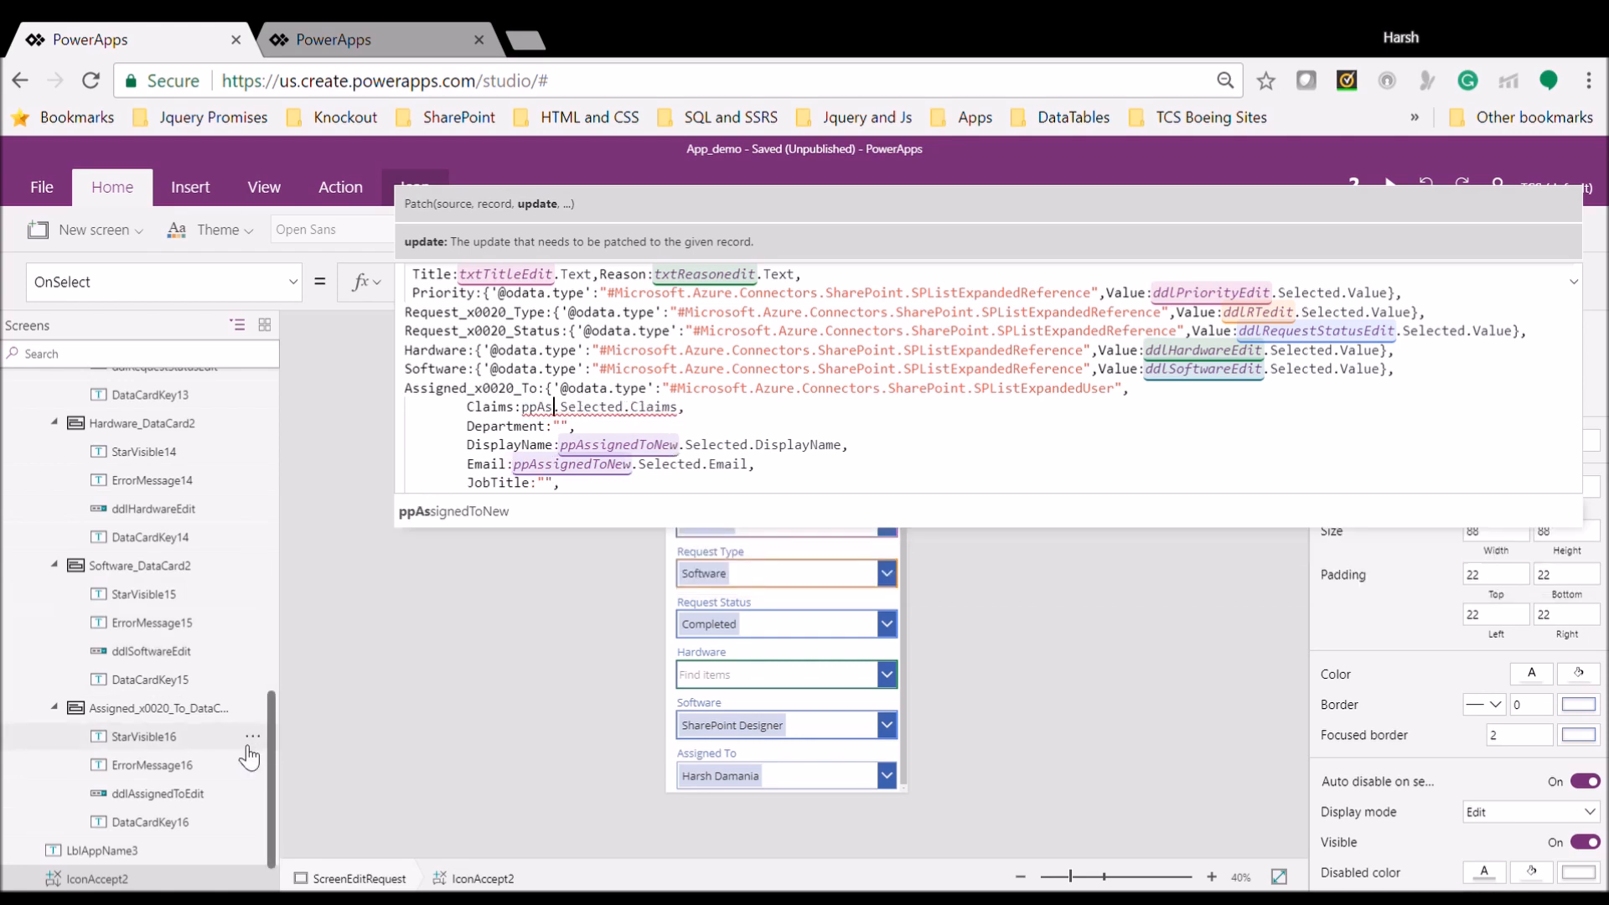
pyautogui.hotkey('shift', 'Left')
pyautogui.write('ddlAs')
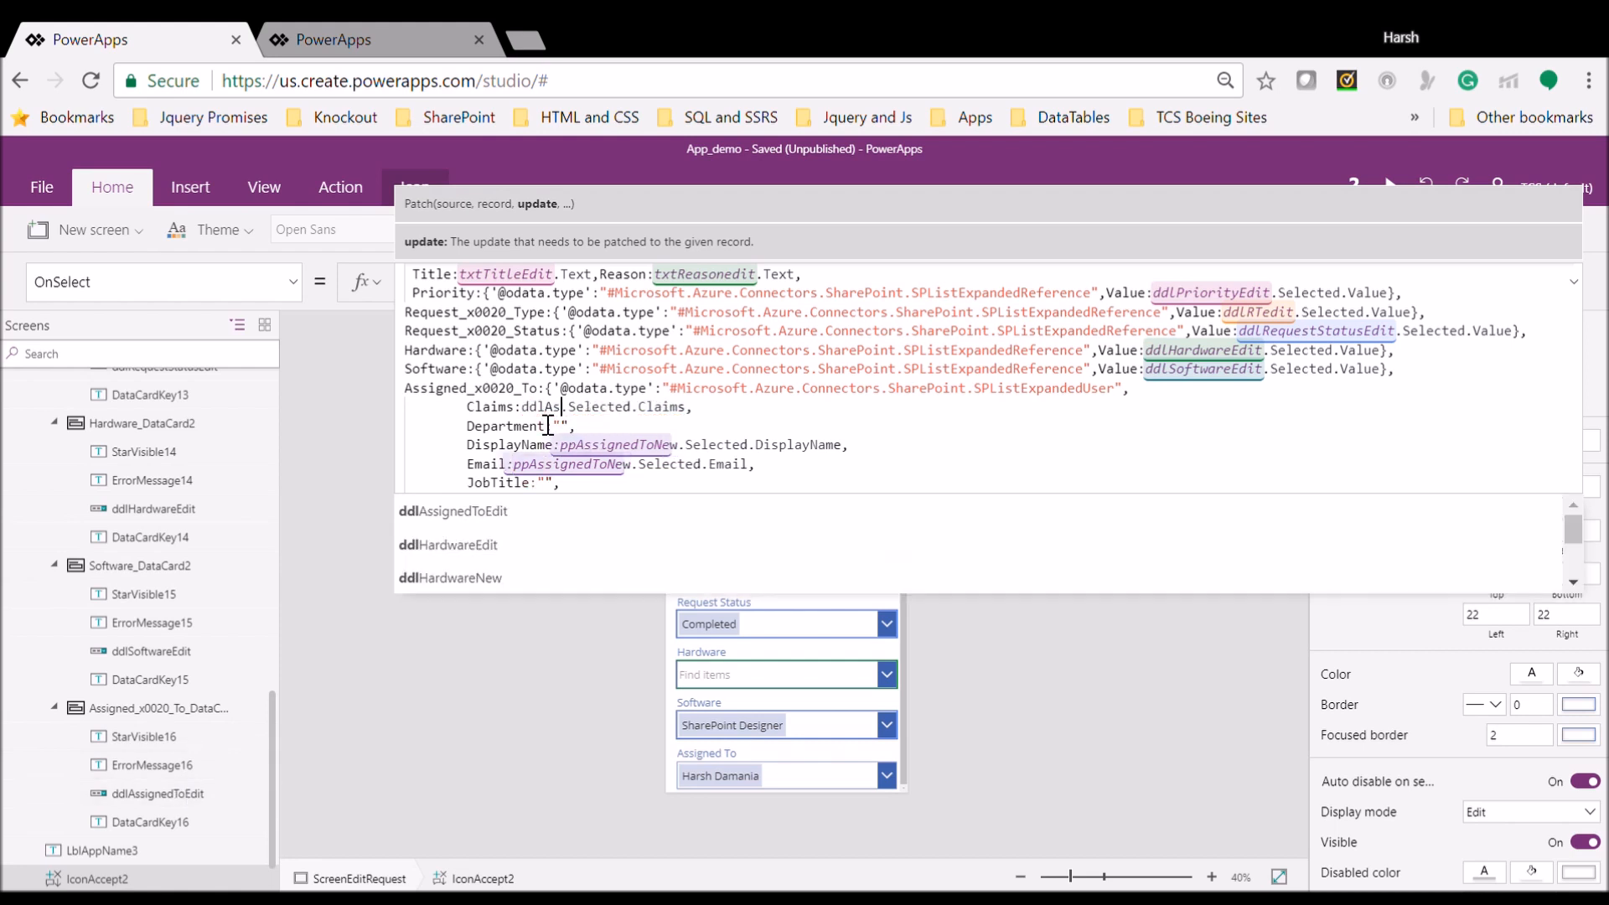
pyautogui.press('Tab')
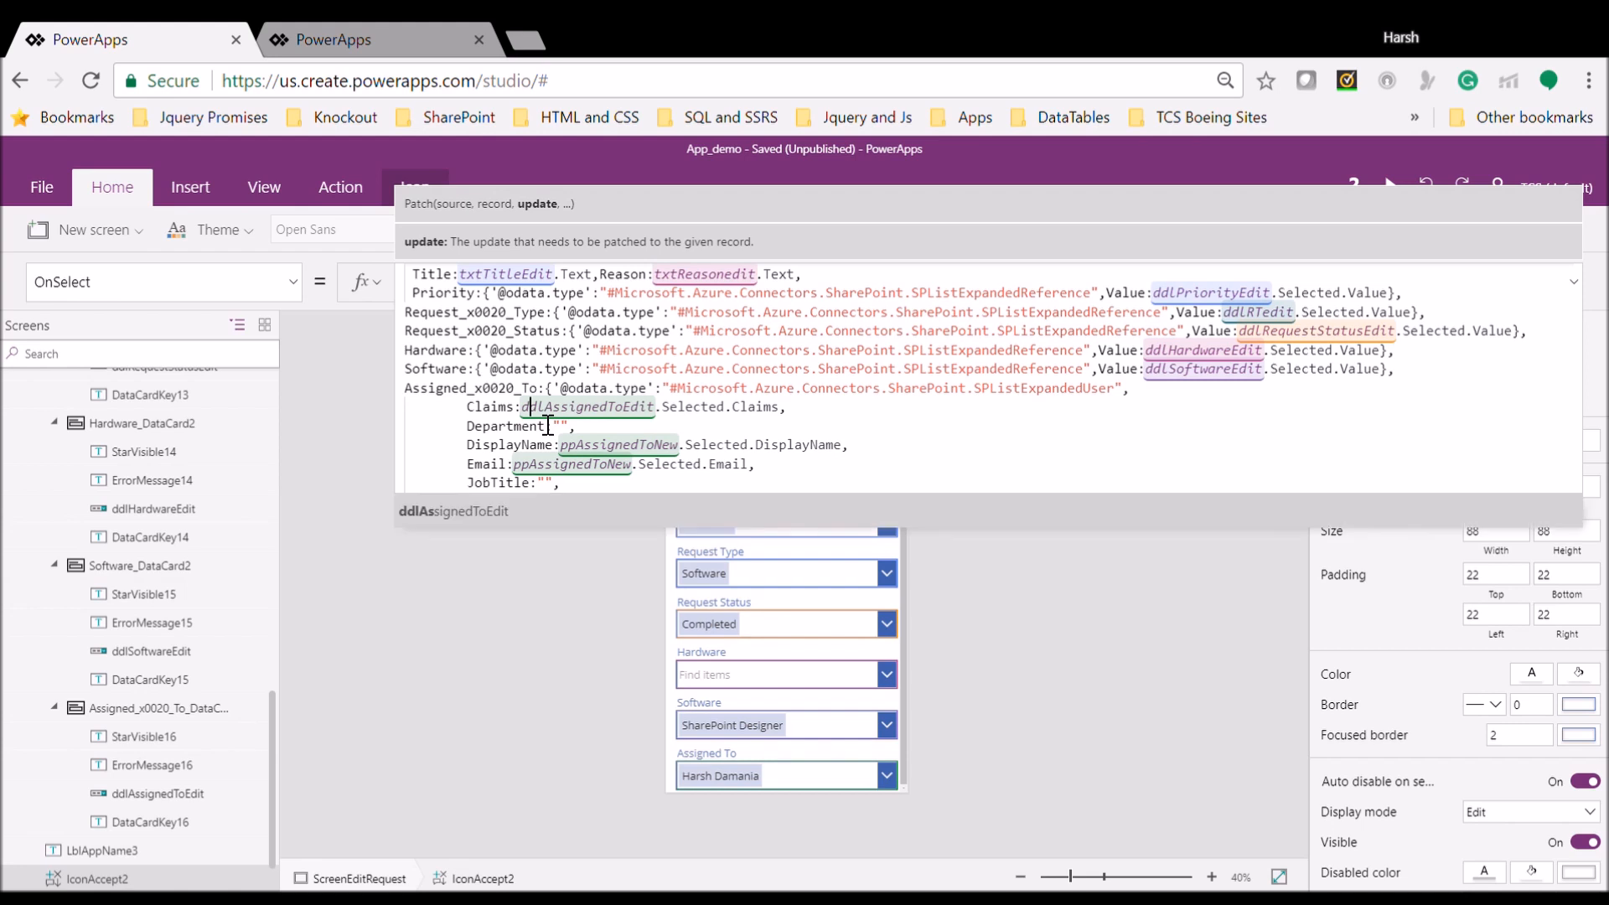
# Copy ddlAssignedToEdit over ppAssignedToNew in the DisplayName and Email values of the Assigned_x0020_To block
pyautogui.doubleClick(598, 407)
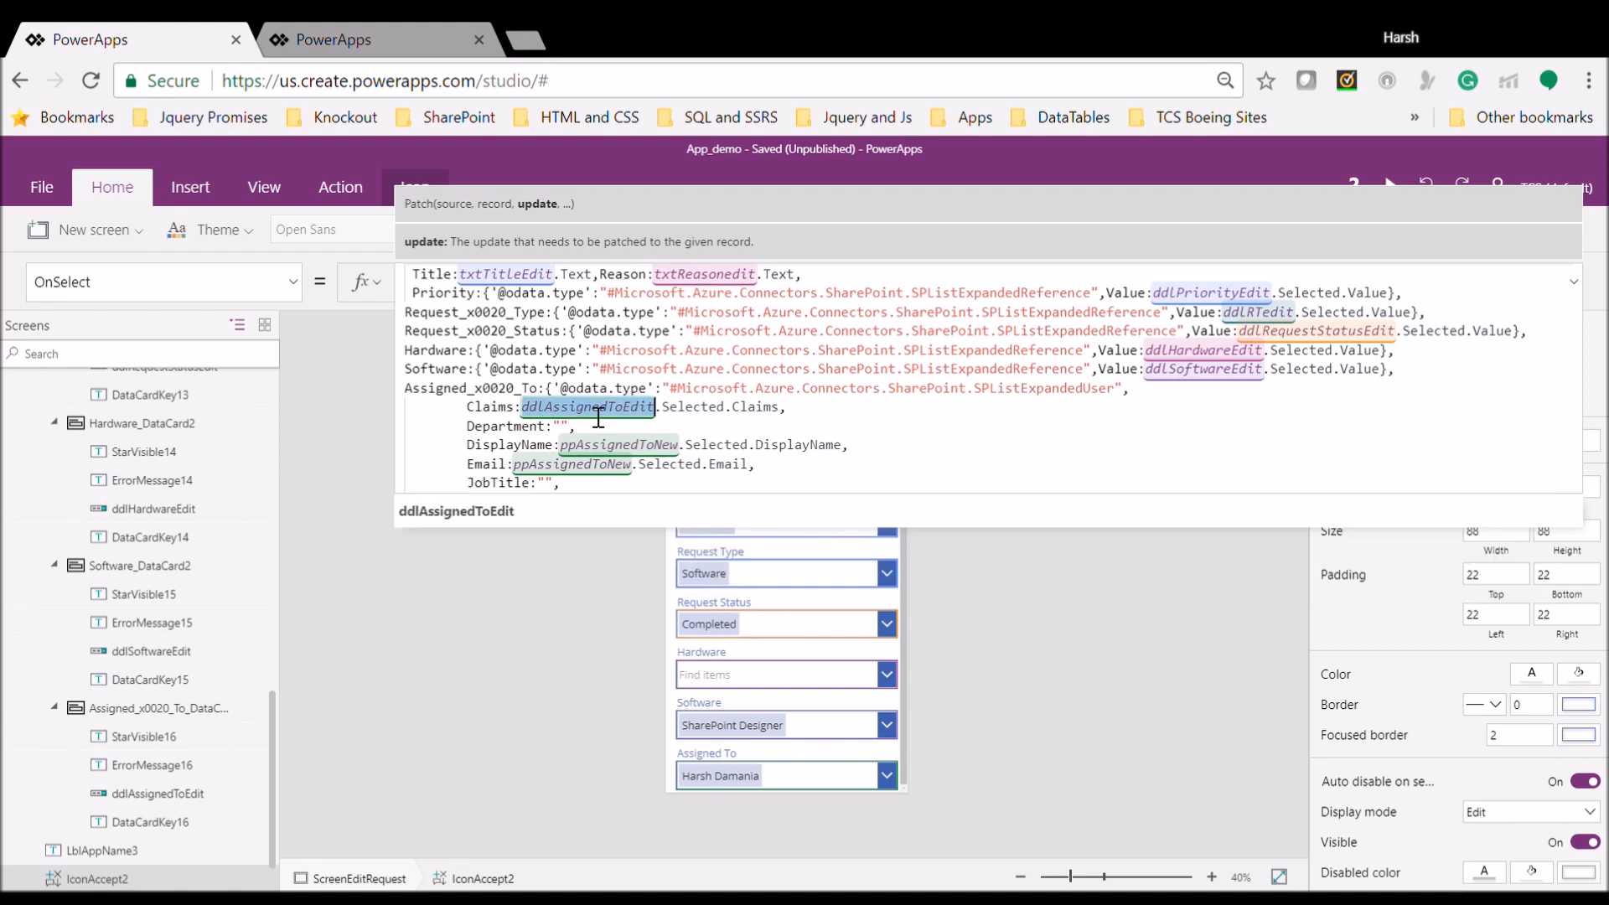
pyautogui.doubleClick(637, 454)
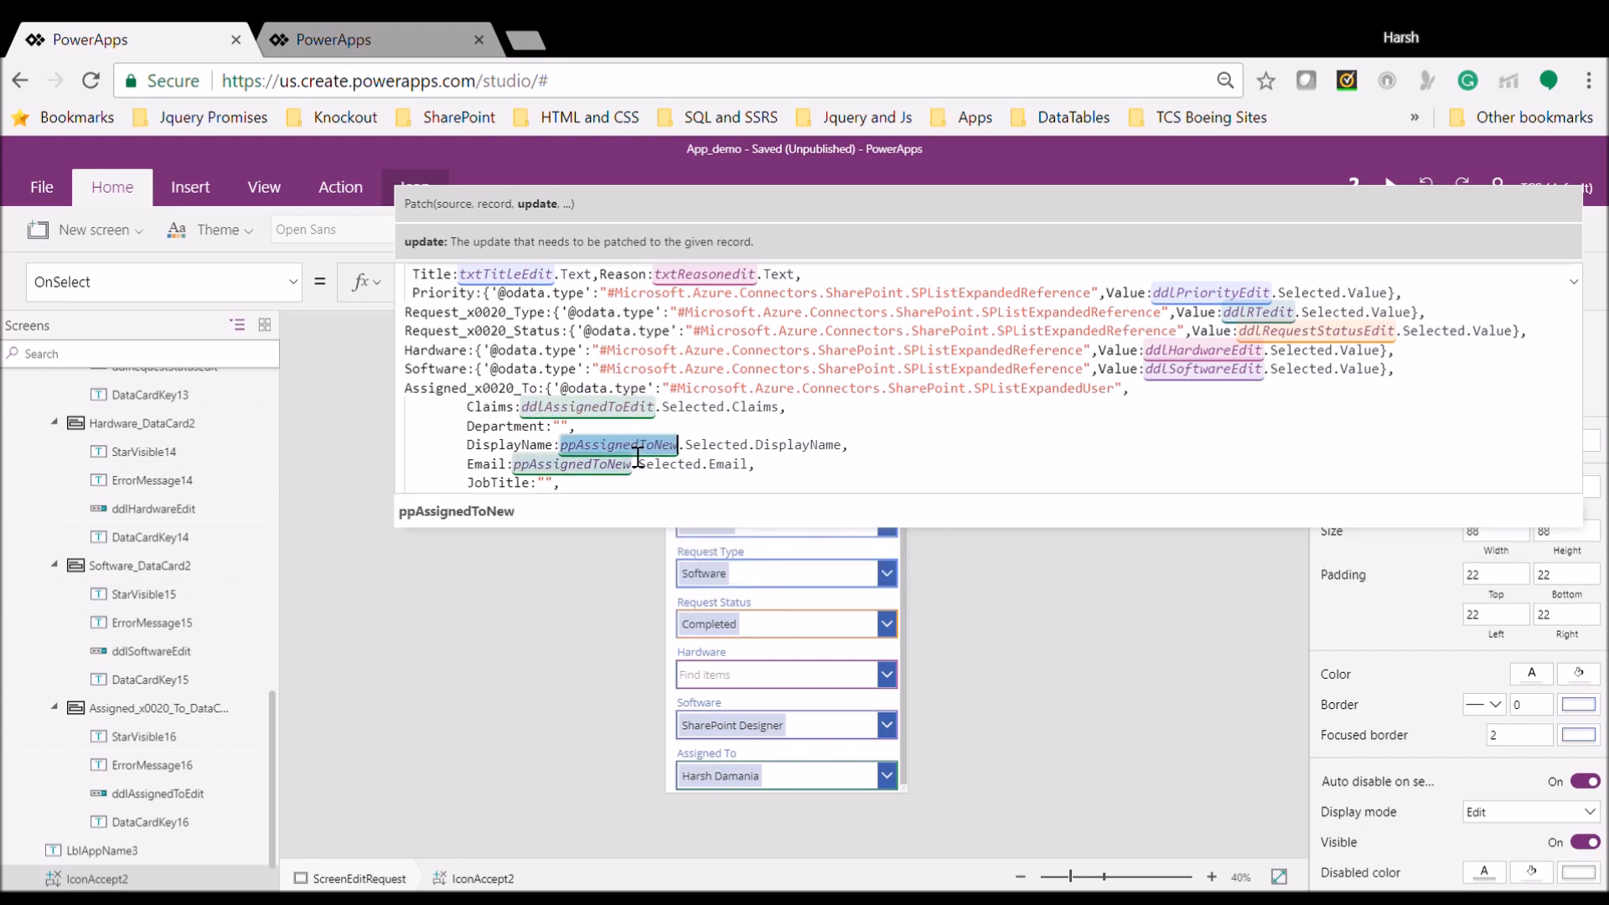
pyautogui.doubleClick(595, 412)
pyautogui.hotkey('ctrl', 'c')
pyautogui.doubleClick(616, 445)
pyautogui.hotkey('ctrl', 'v')
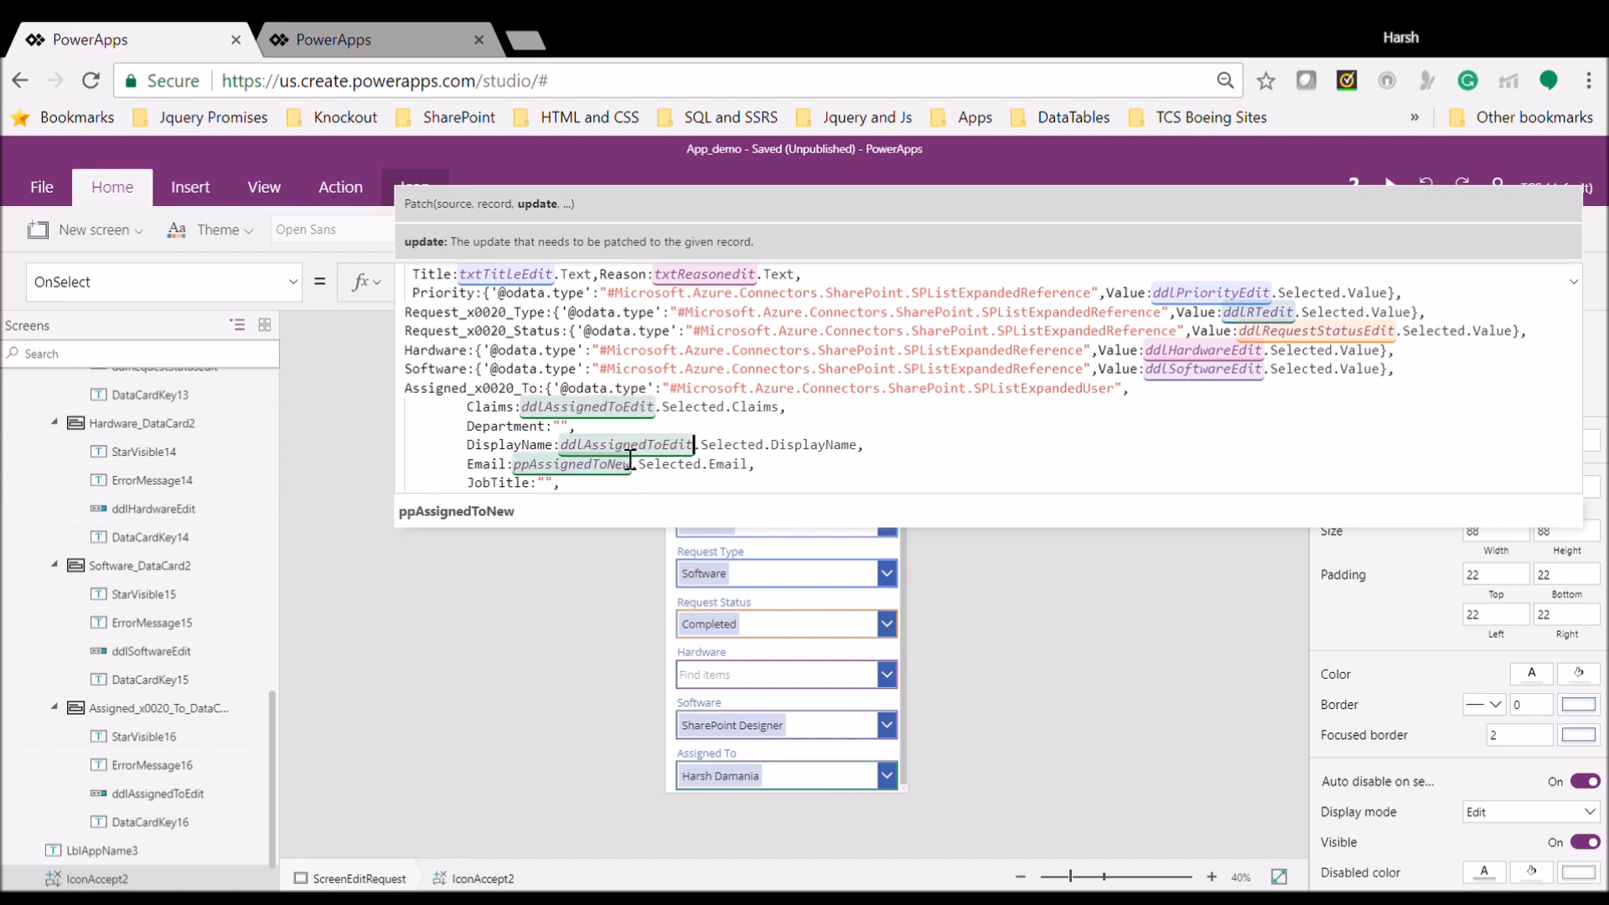
pyautogui.doubleClick(572, 468)
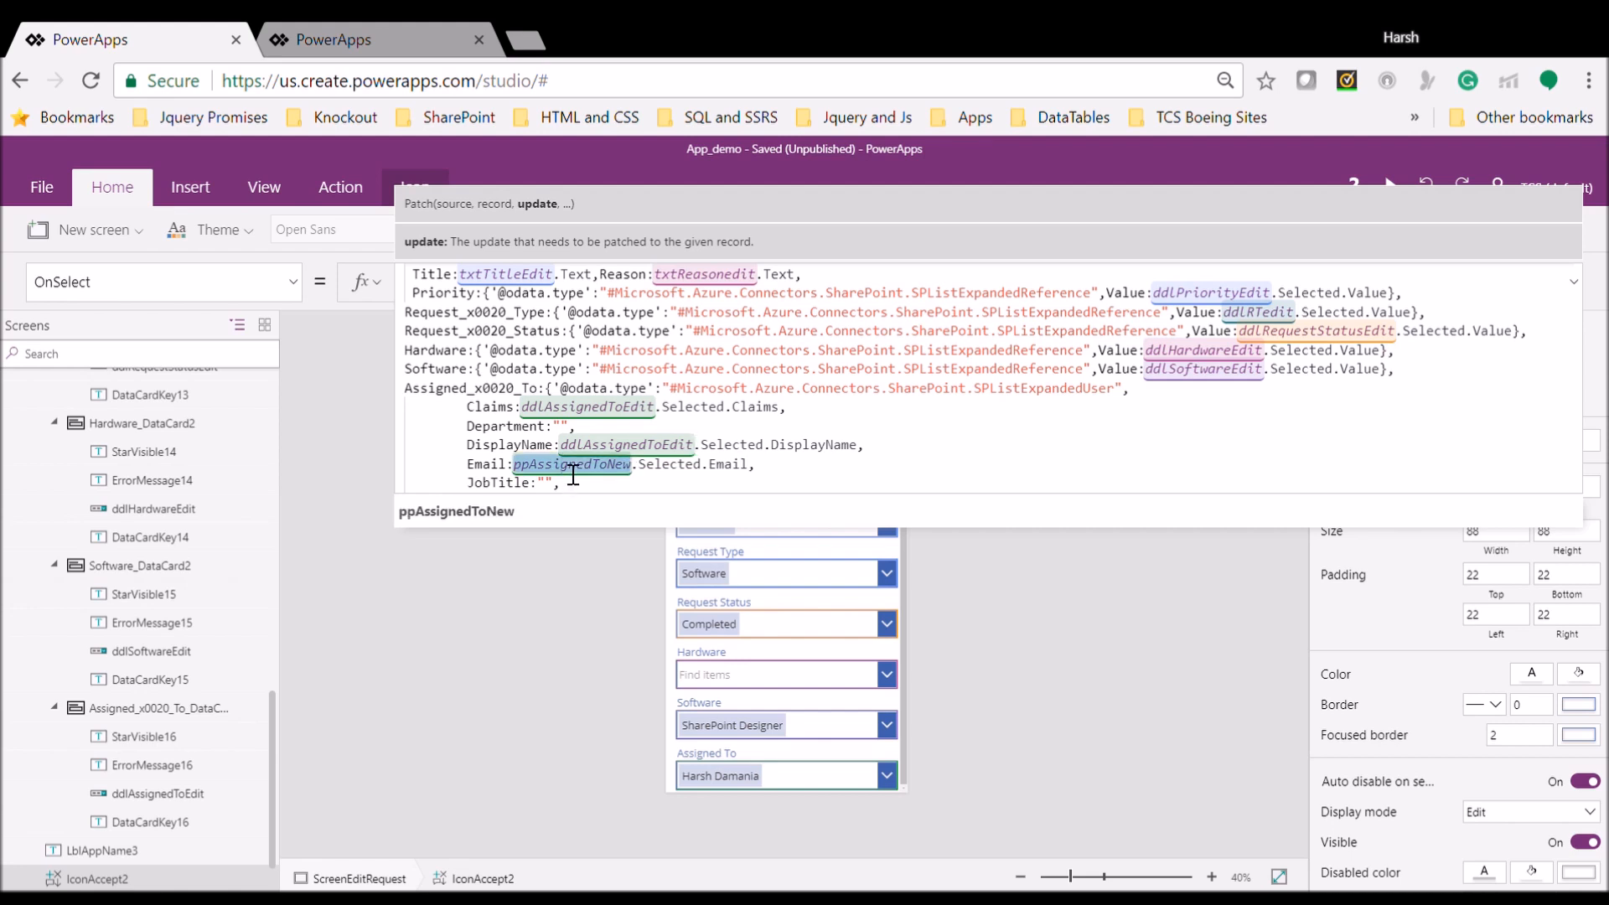
pyautogui.hotkey('ctrl', 'v')
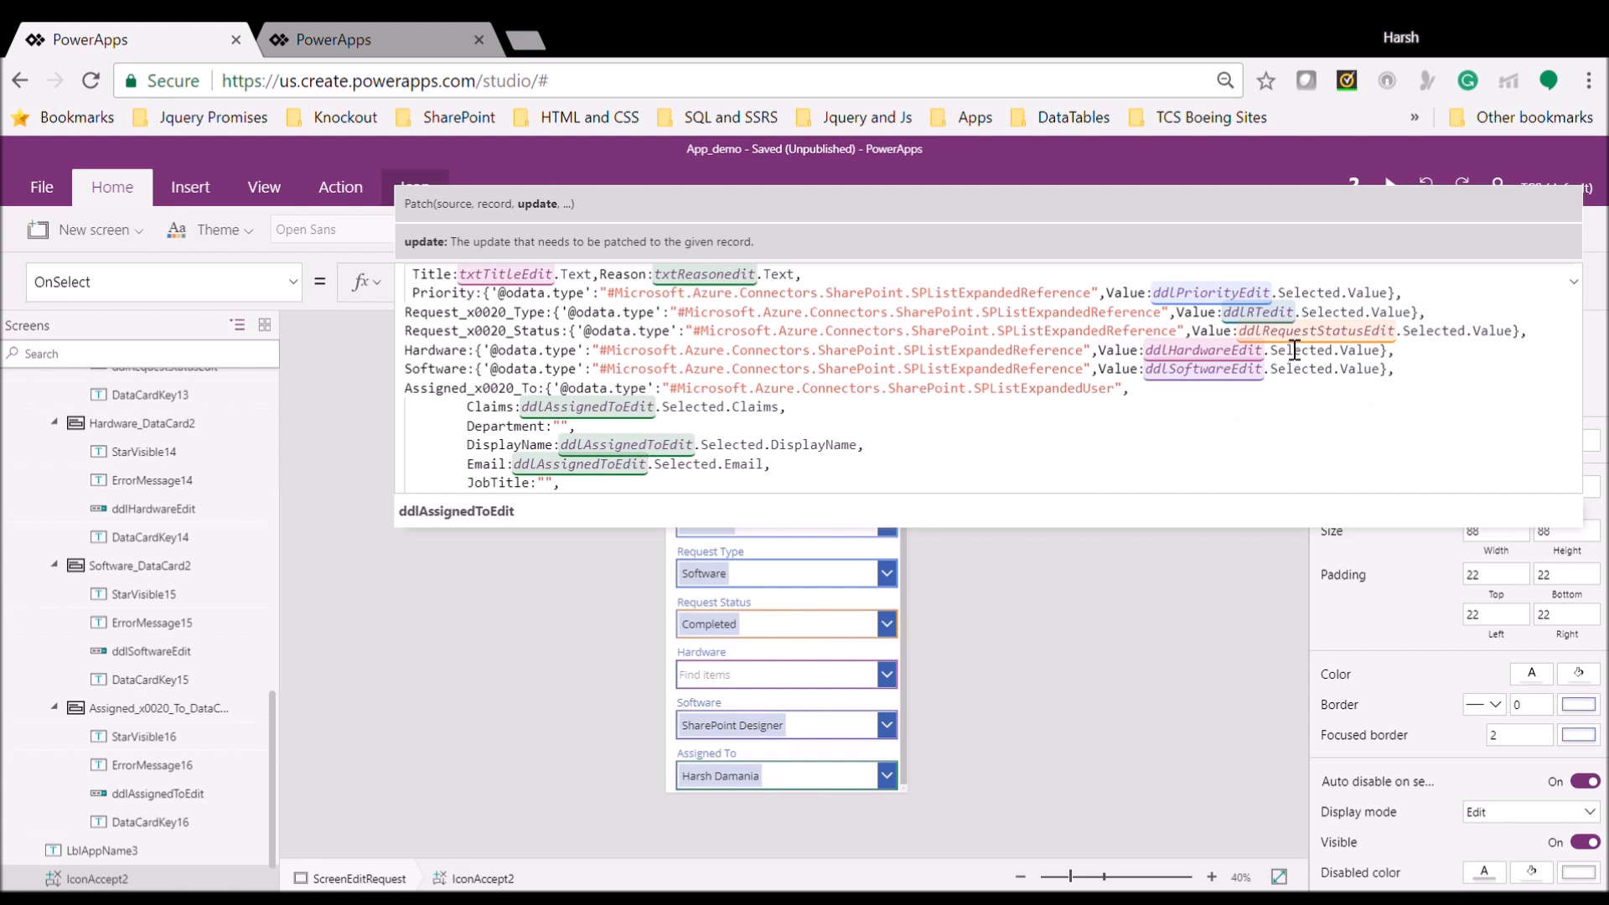
# Shrink the formula area to about two lines and reselect the check mark icon of the Edit Request screen
pyautogui.click(1099, 496)
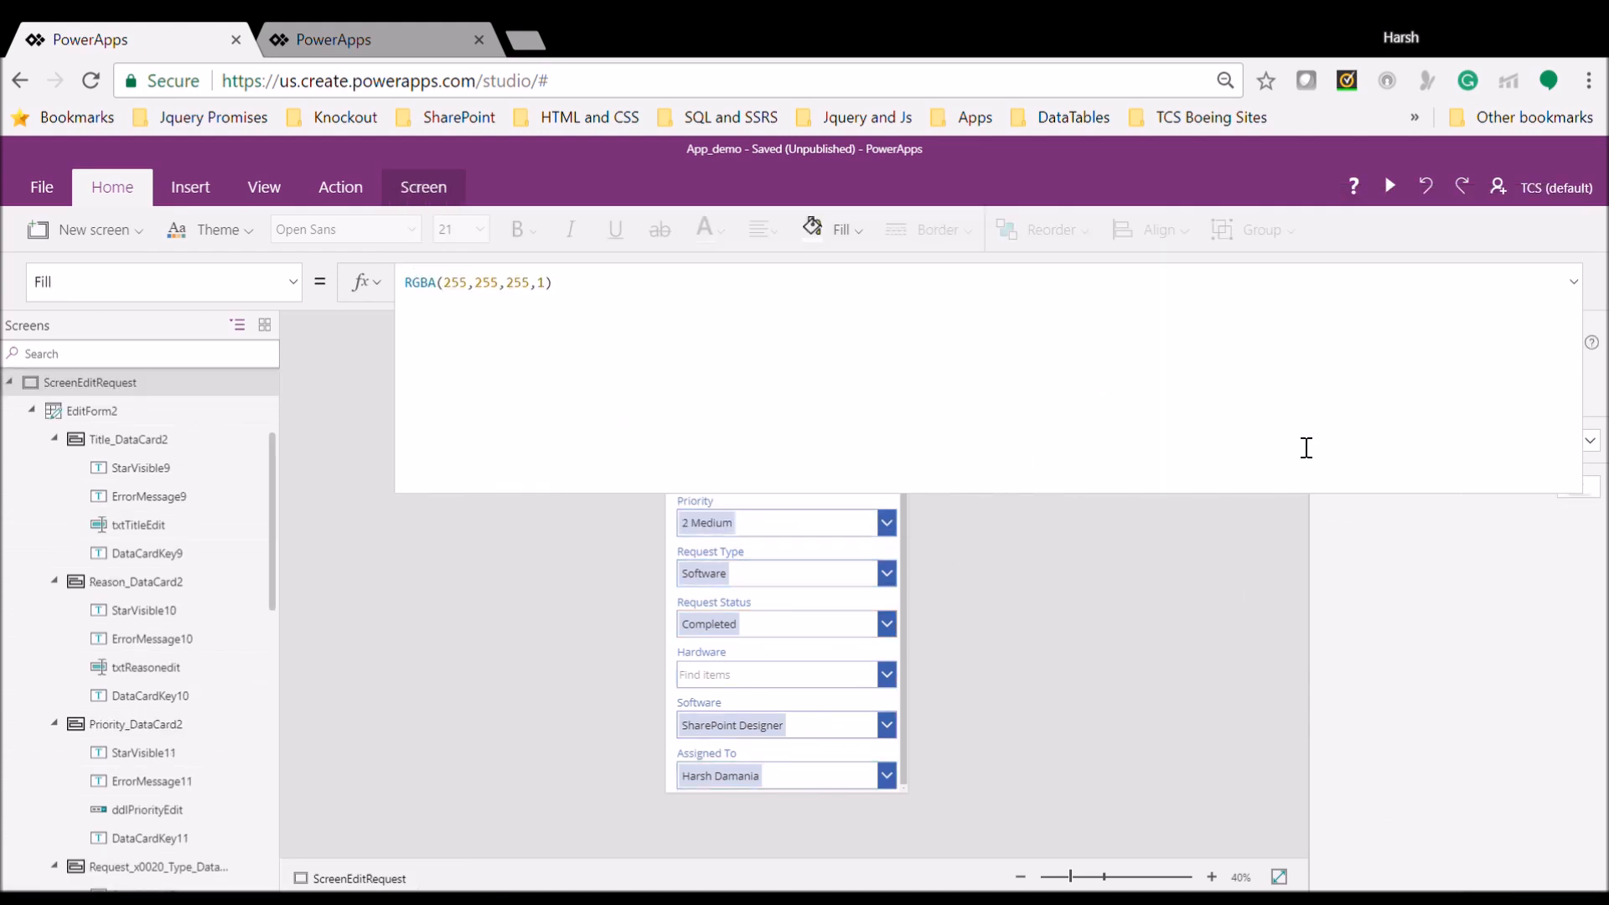
pyautogui.moveTo(1253, 511); pyautogui.dragTo(1151, 328)
pyautogui.click(892, 378)
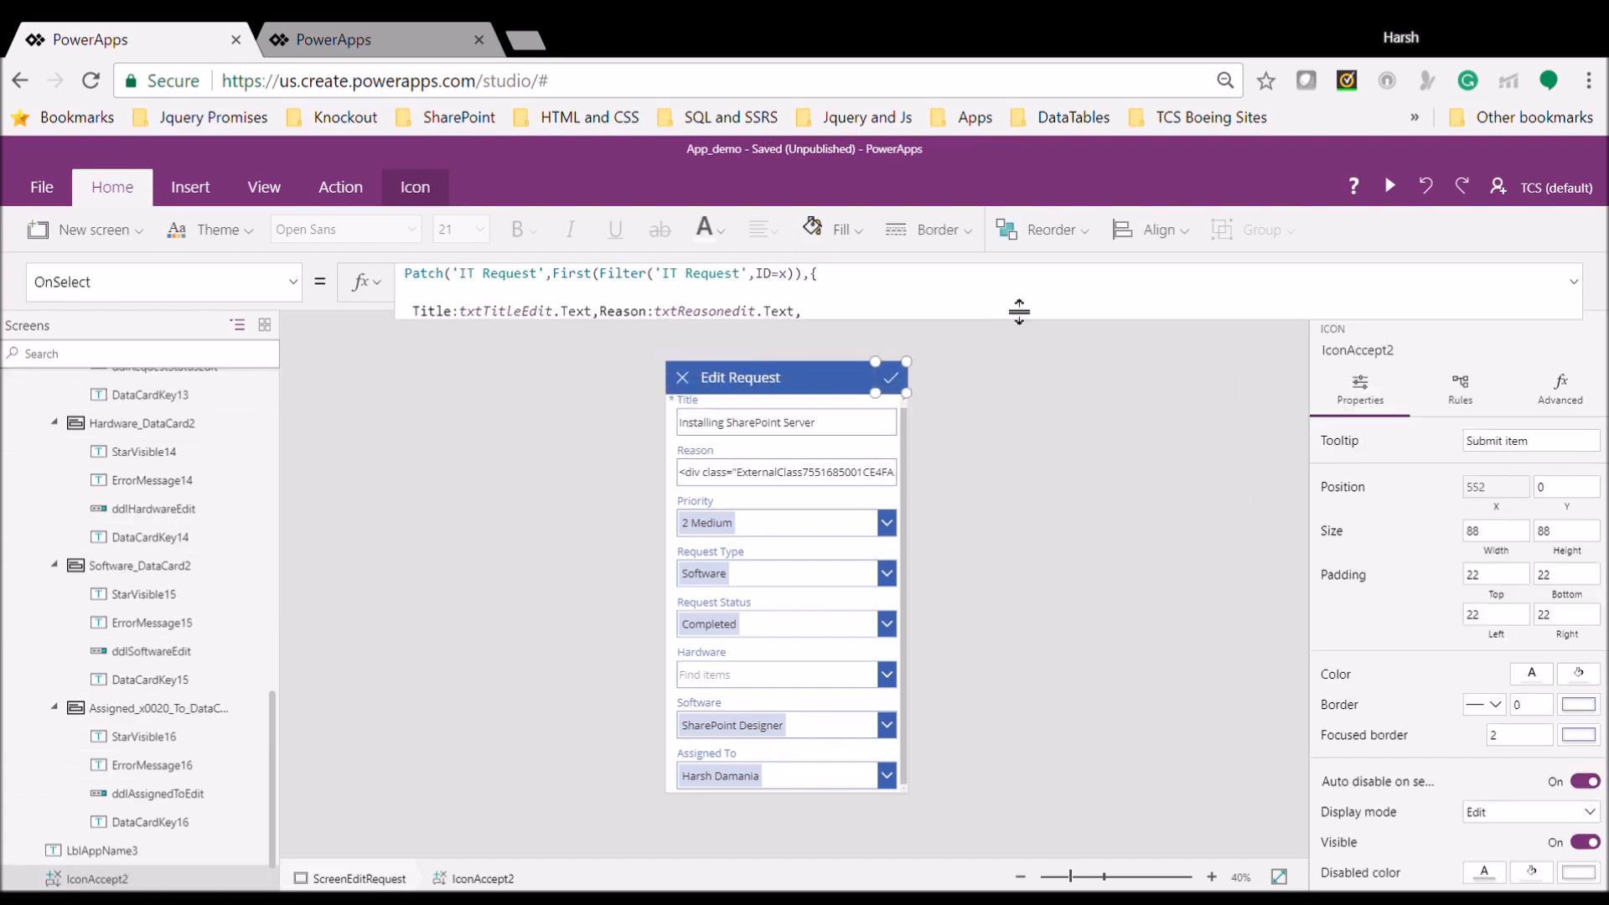
# Preview the Edit Request screen, shorten the request's title to Installing SharePoint, submit the edit and leave the preview
pyautogui.click(1389, 186)
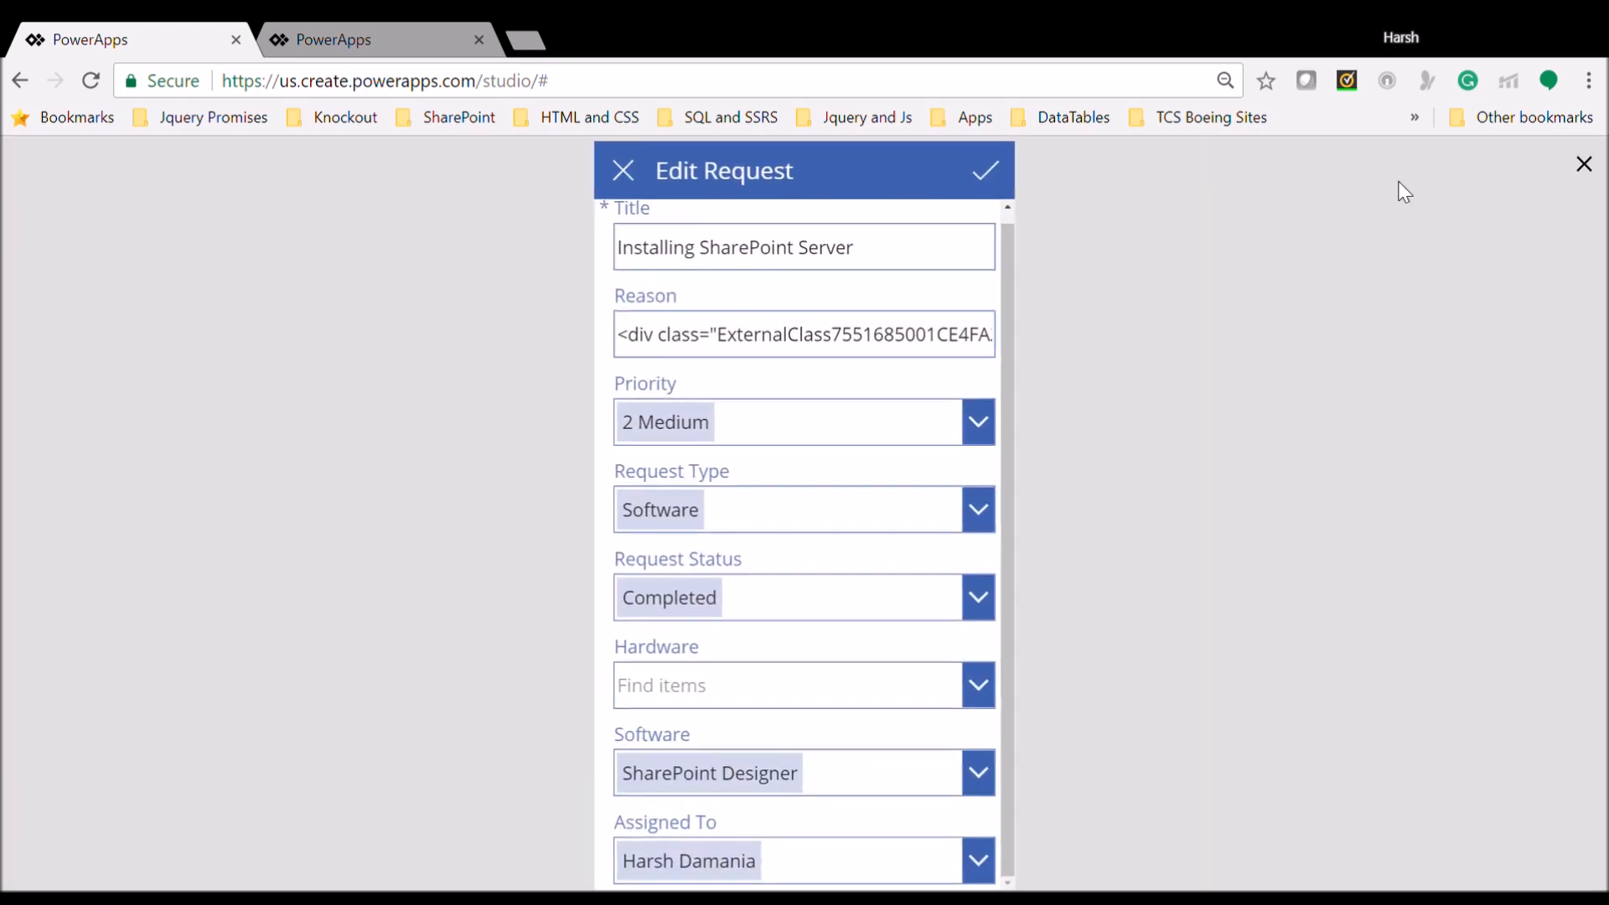
pyautogui.click(853, 252)
pyautogui.doubleClick(853, 252)
pyautogui.press('BackSpace')
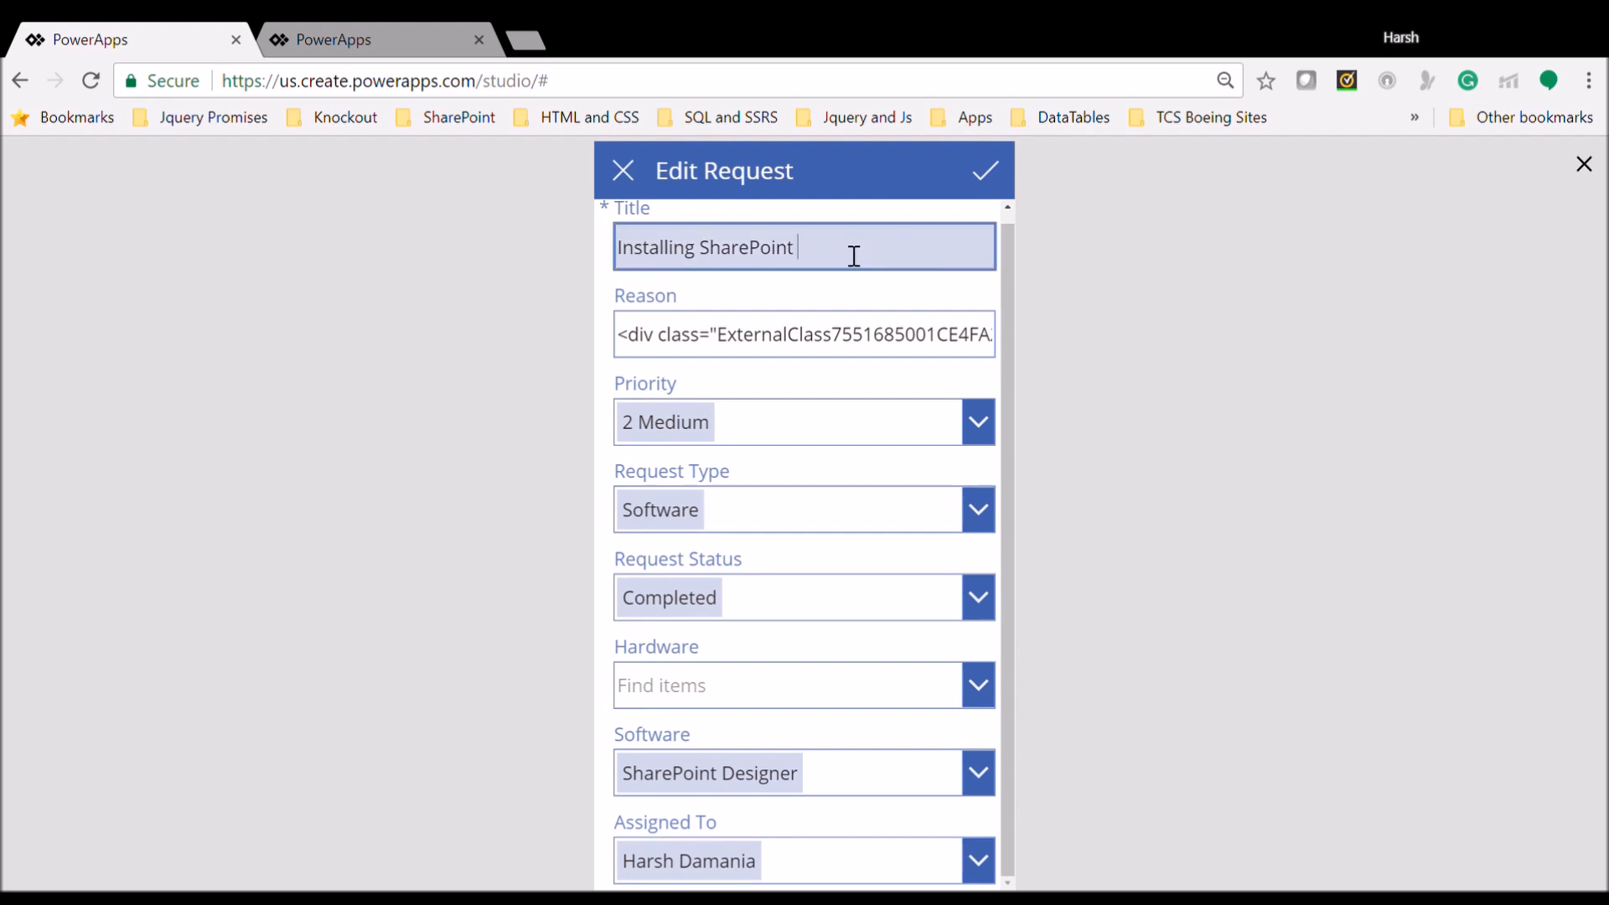
pyautogui.click(985, 171)
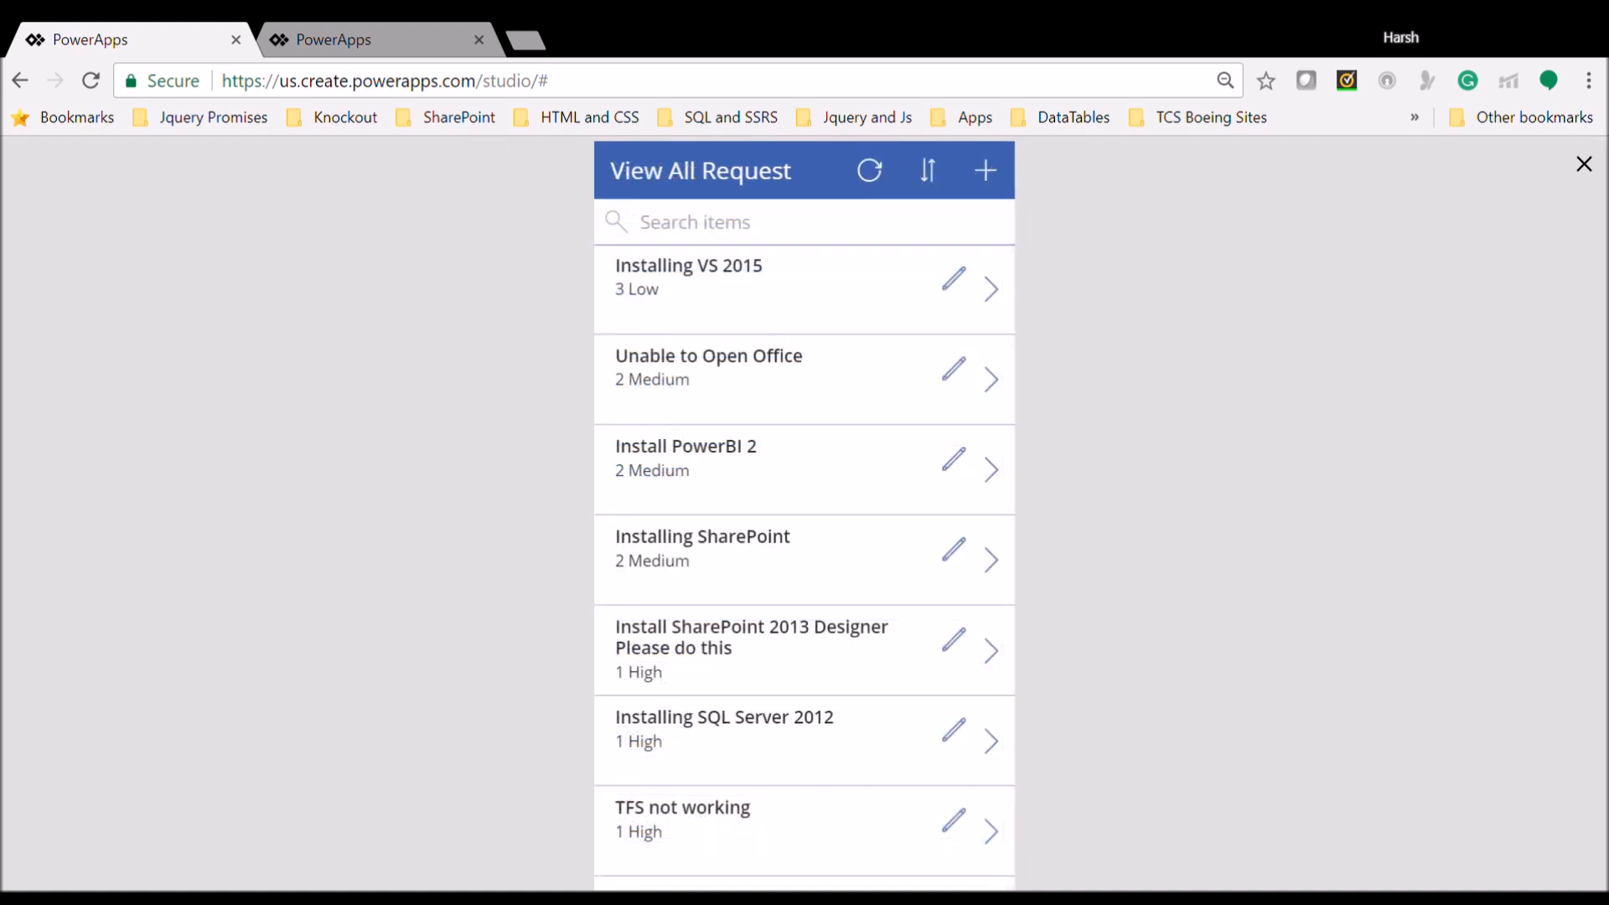
pyautogui.press('Escape')
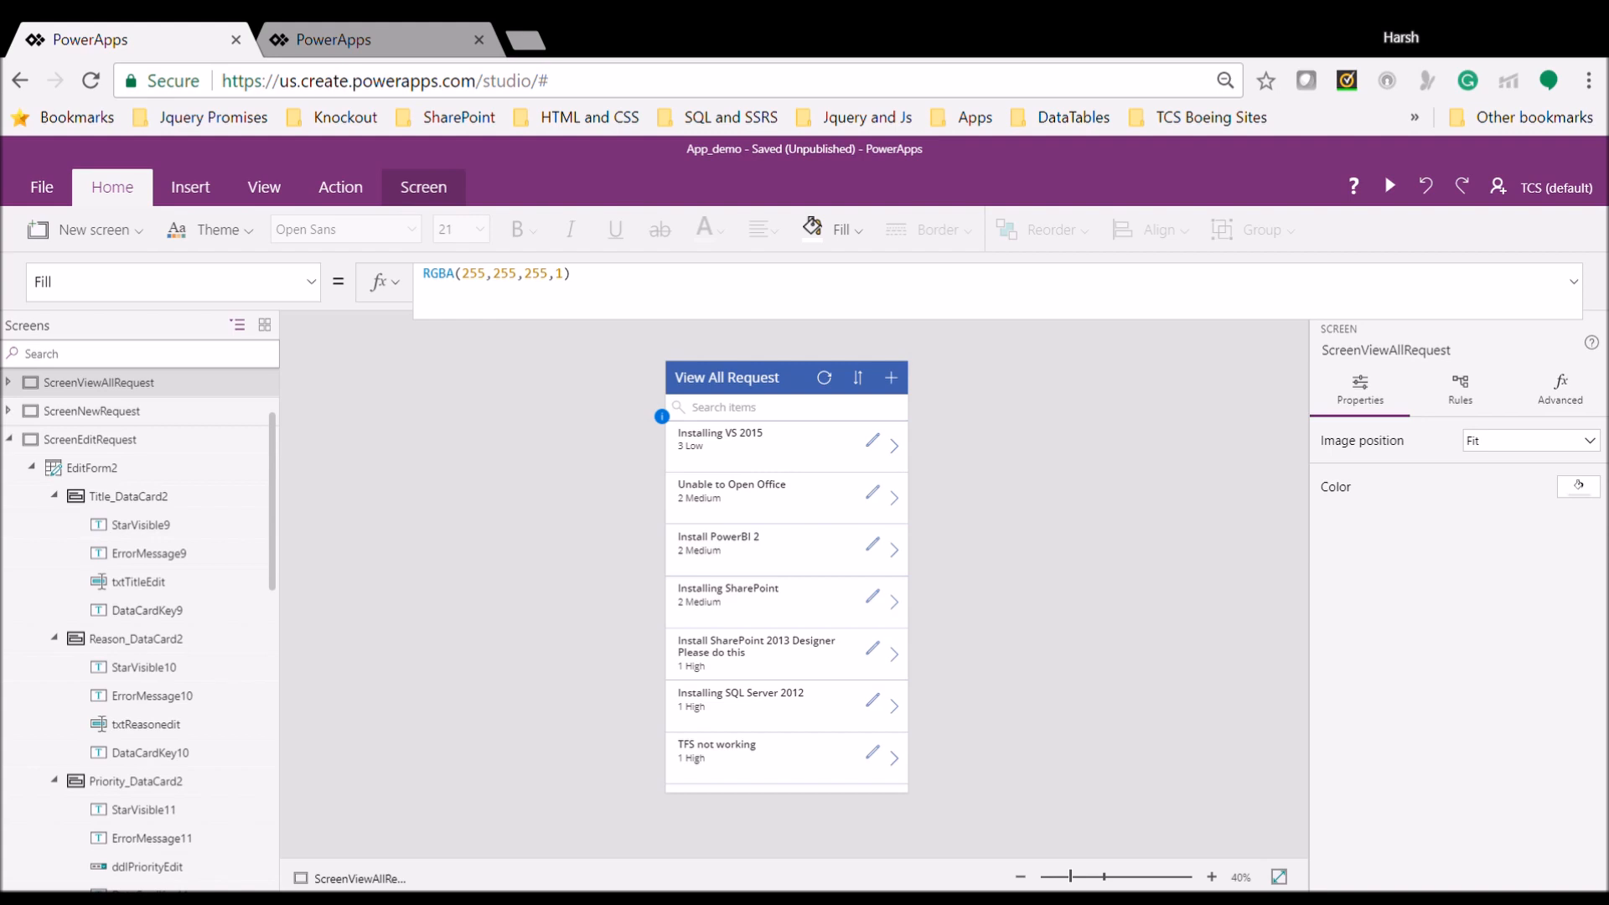
# Clear the DefaultMode formula of EditForm2 on ScreenEditRequest
pyautogui.click(34, 467)
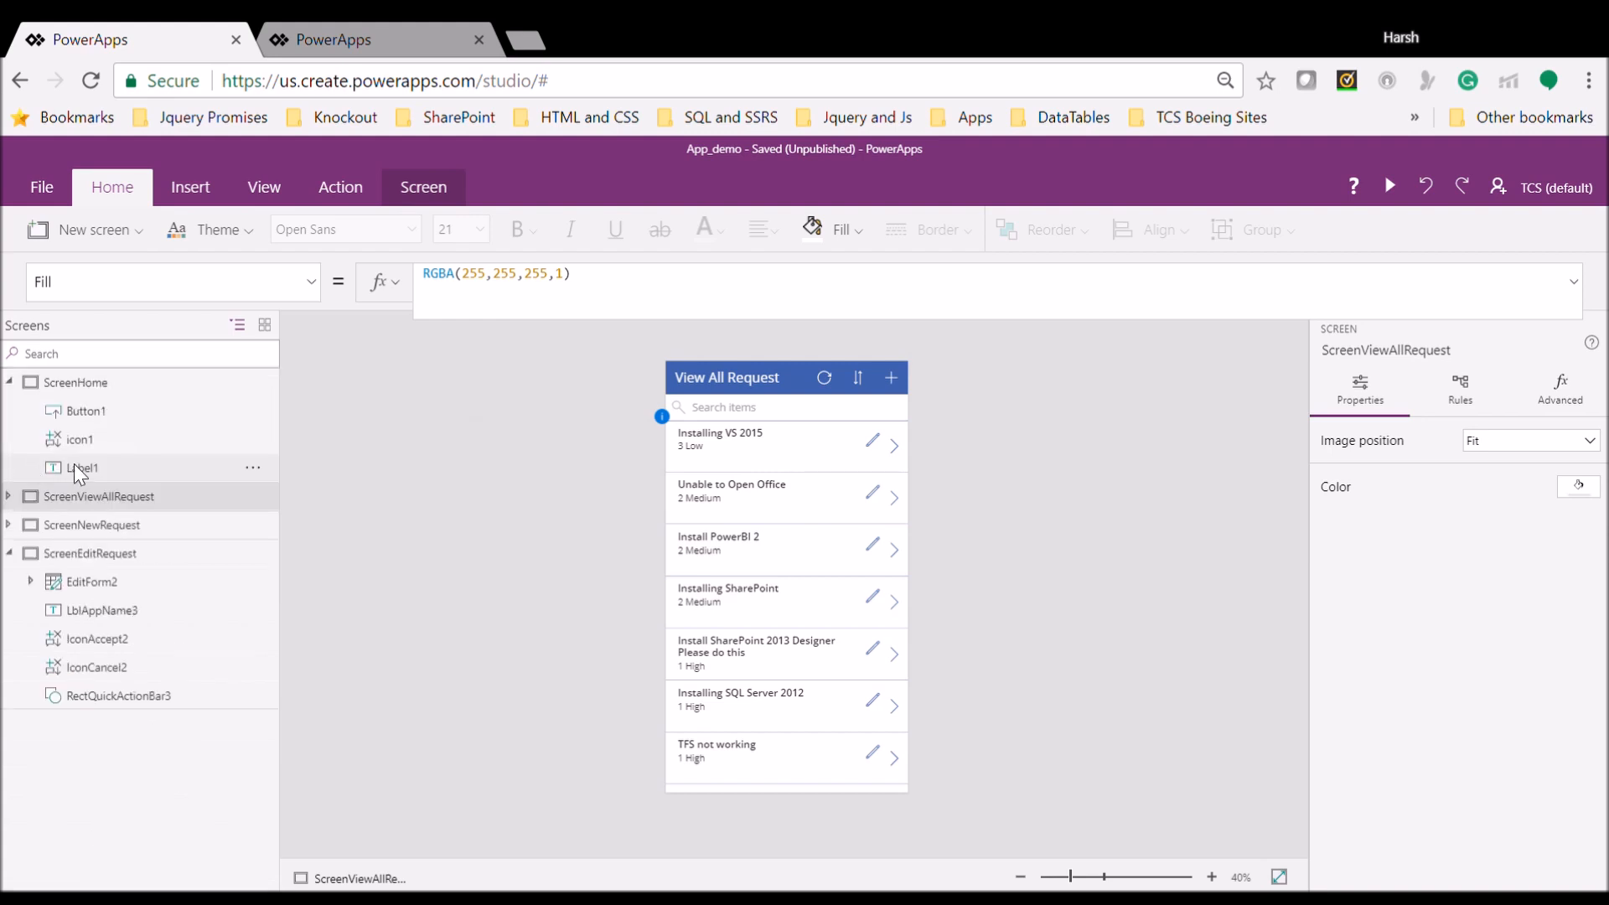
pyautogui.click(72, 587)
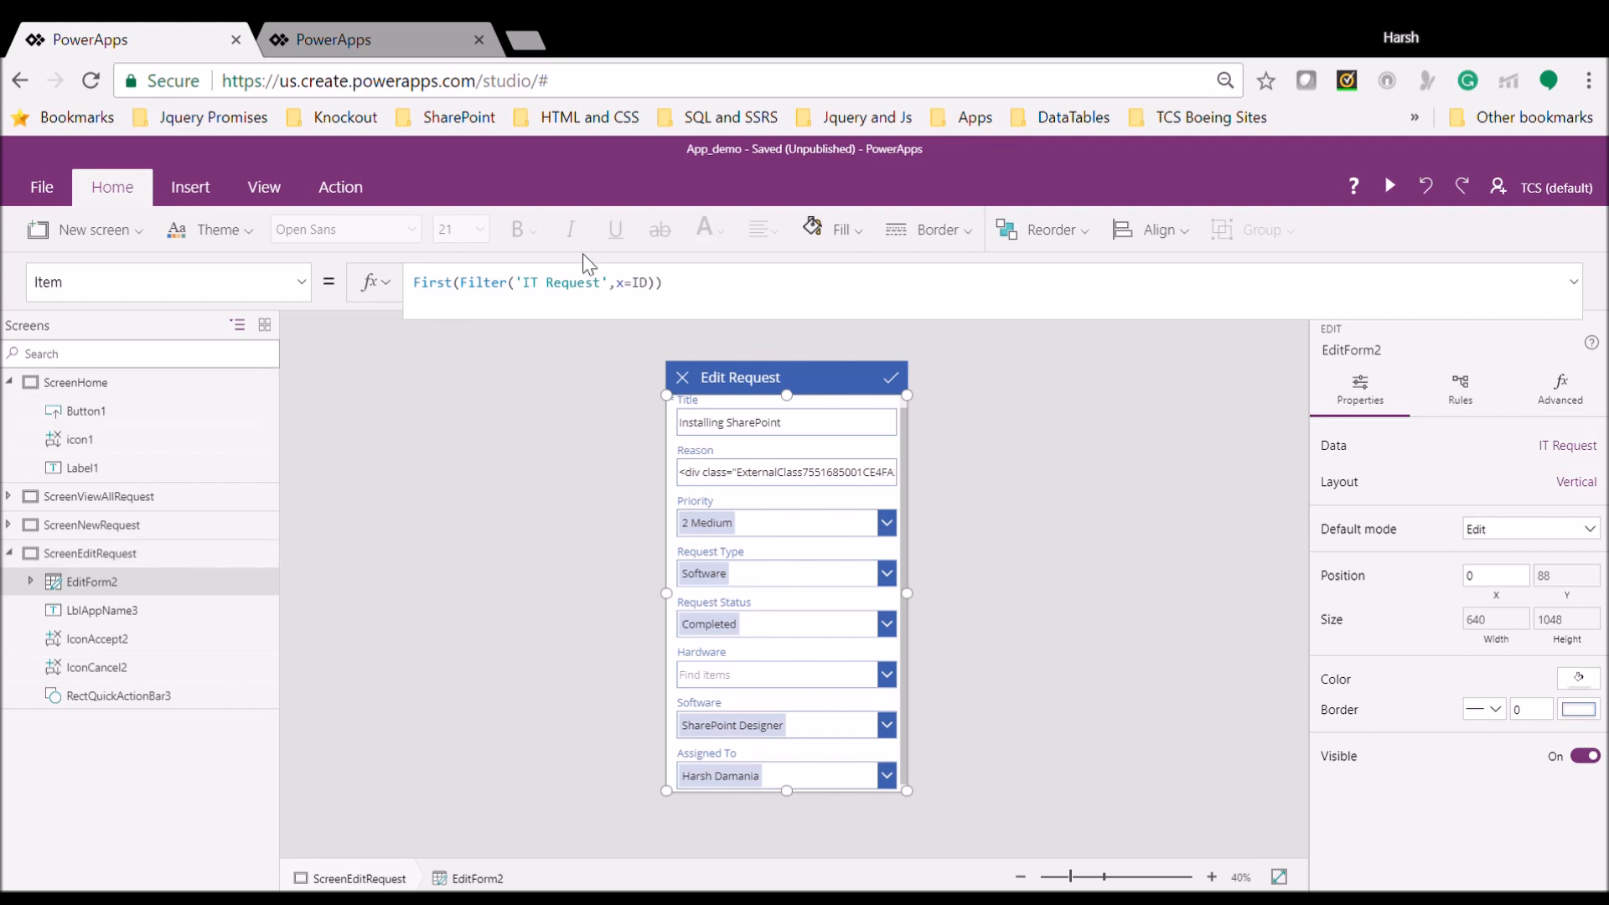
pyautogui.click(306, 285)
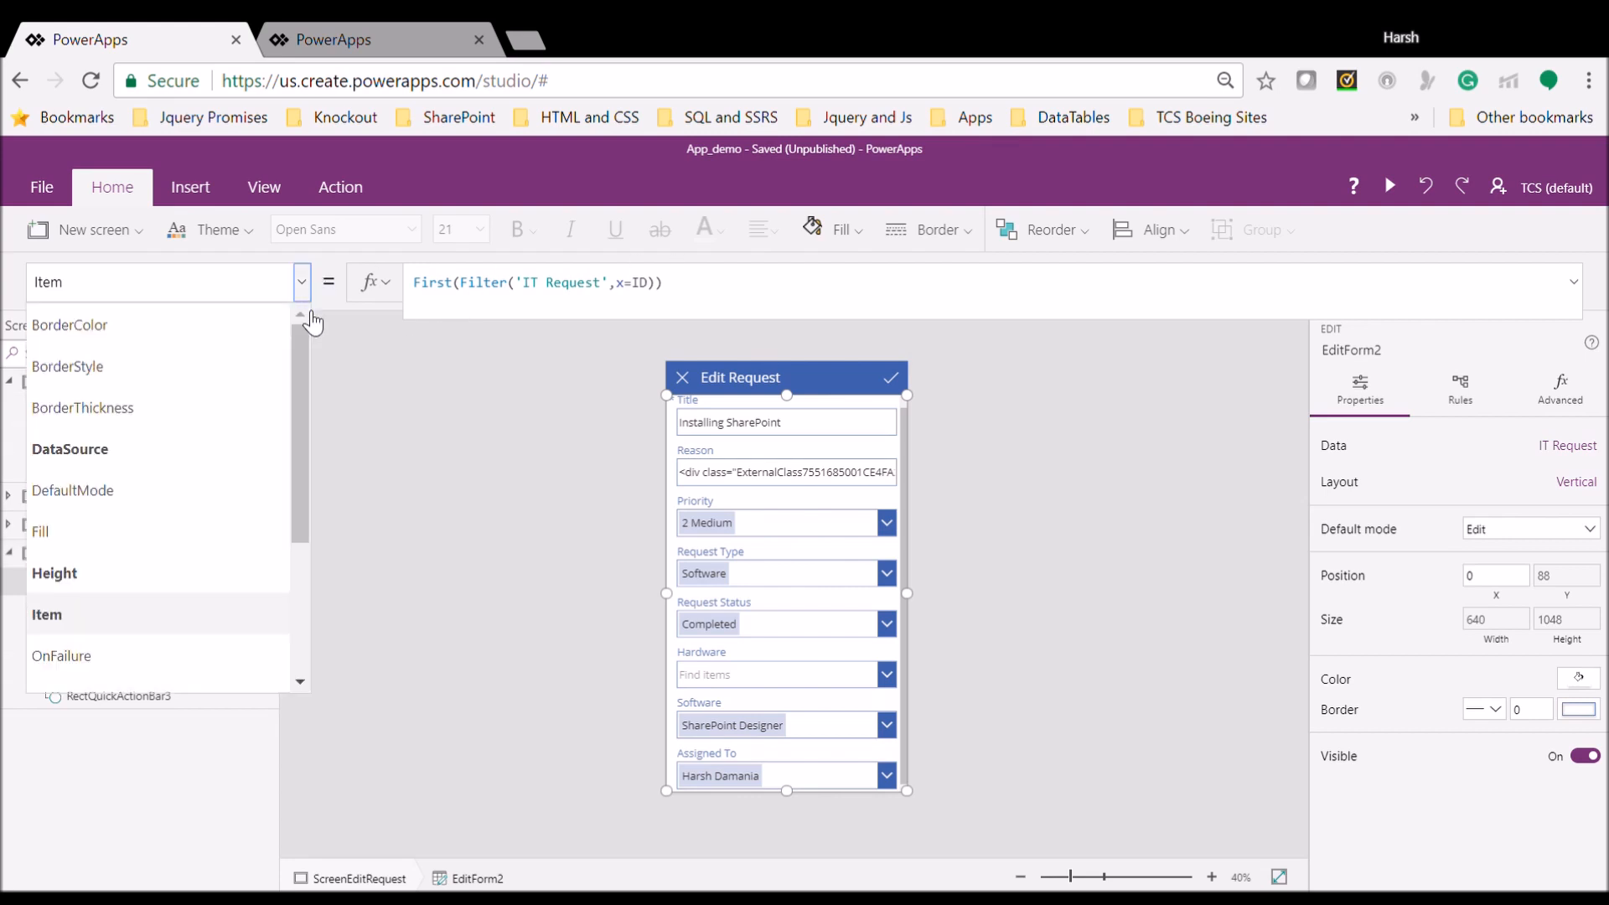
pyautogui.moveTo(304, 416); pyautogui.dragTo(300, 371)
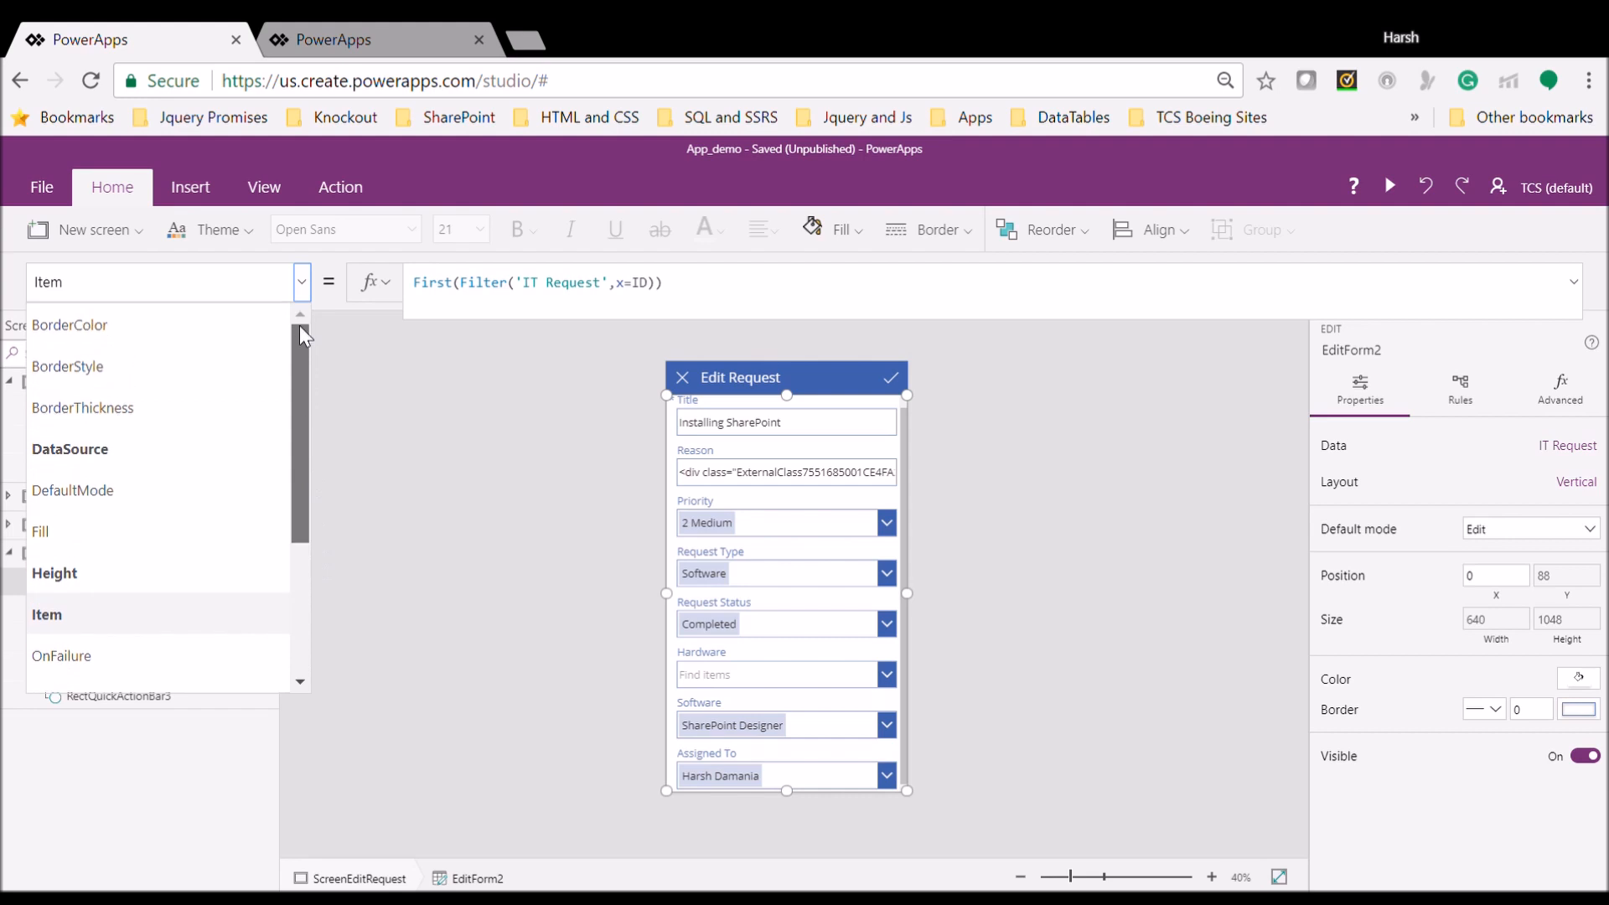
pyautogui.click(510, 441)
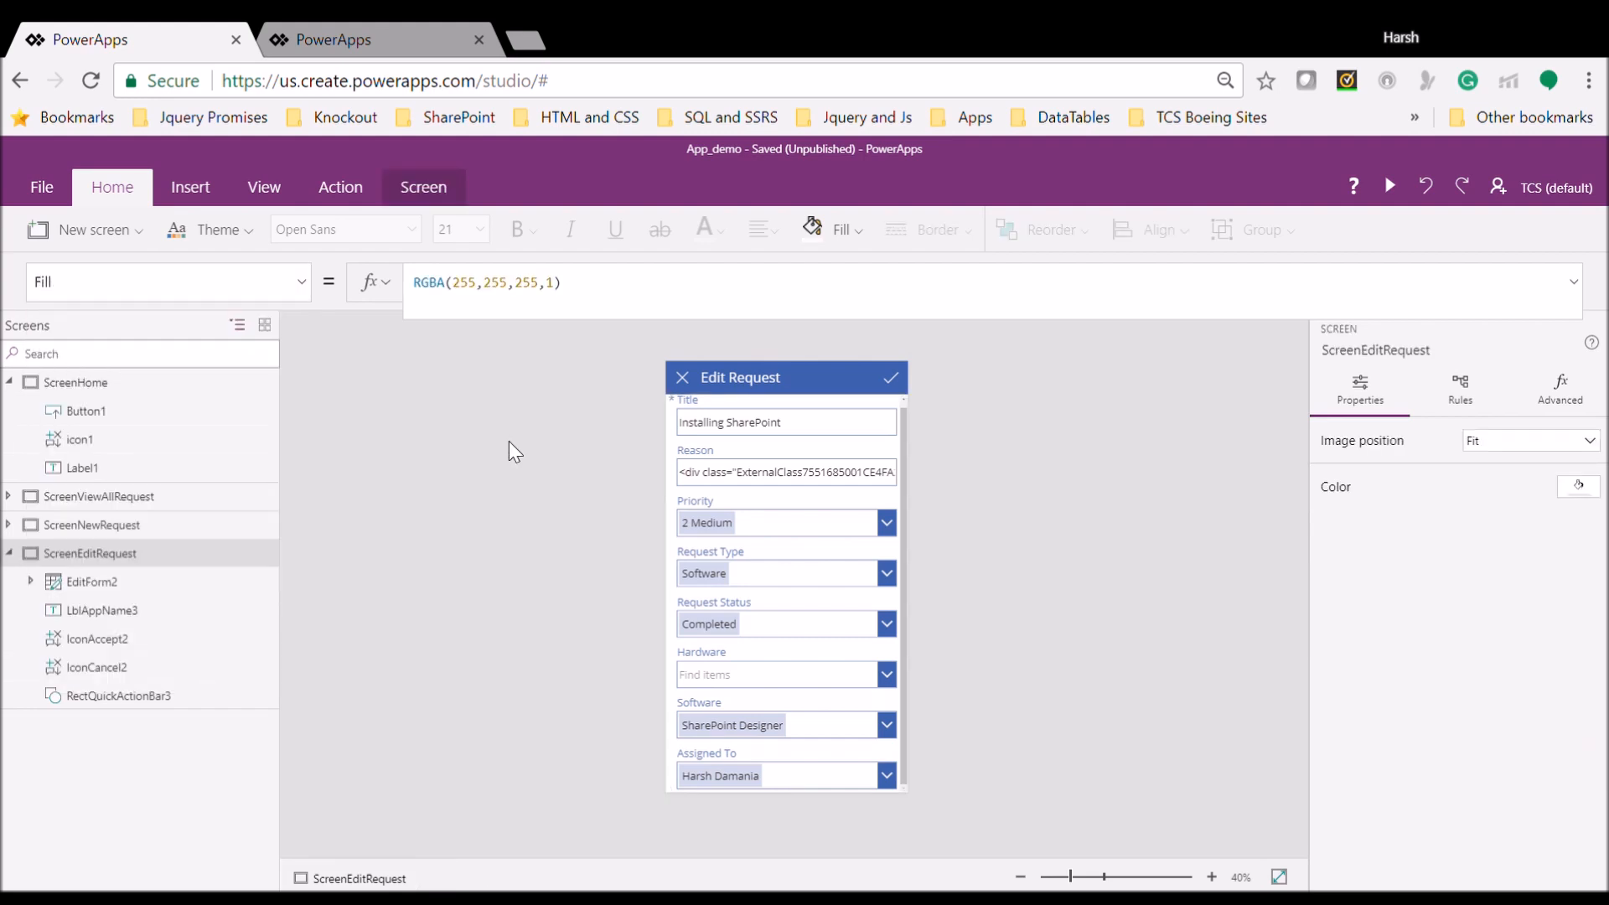
pyautogui.click(124, 577)
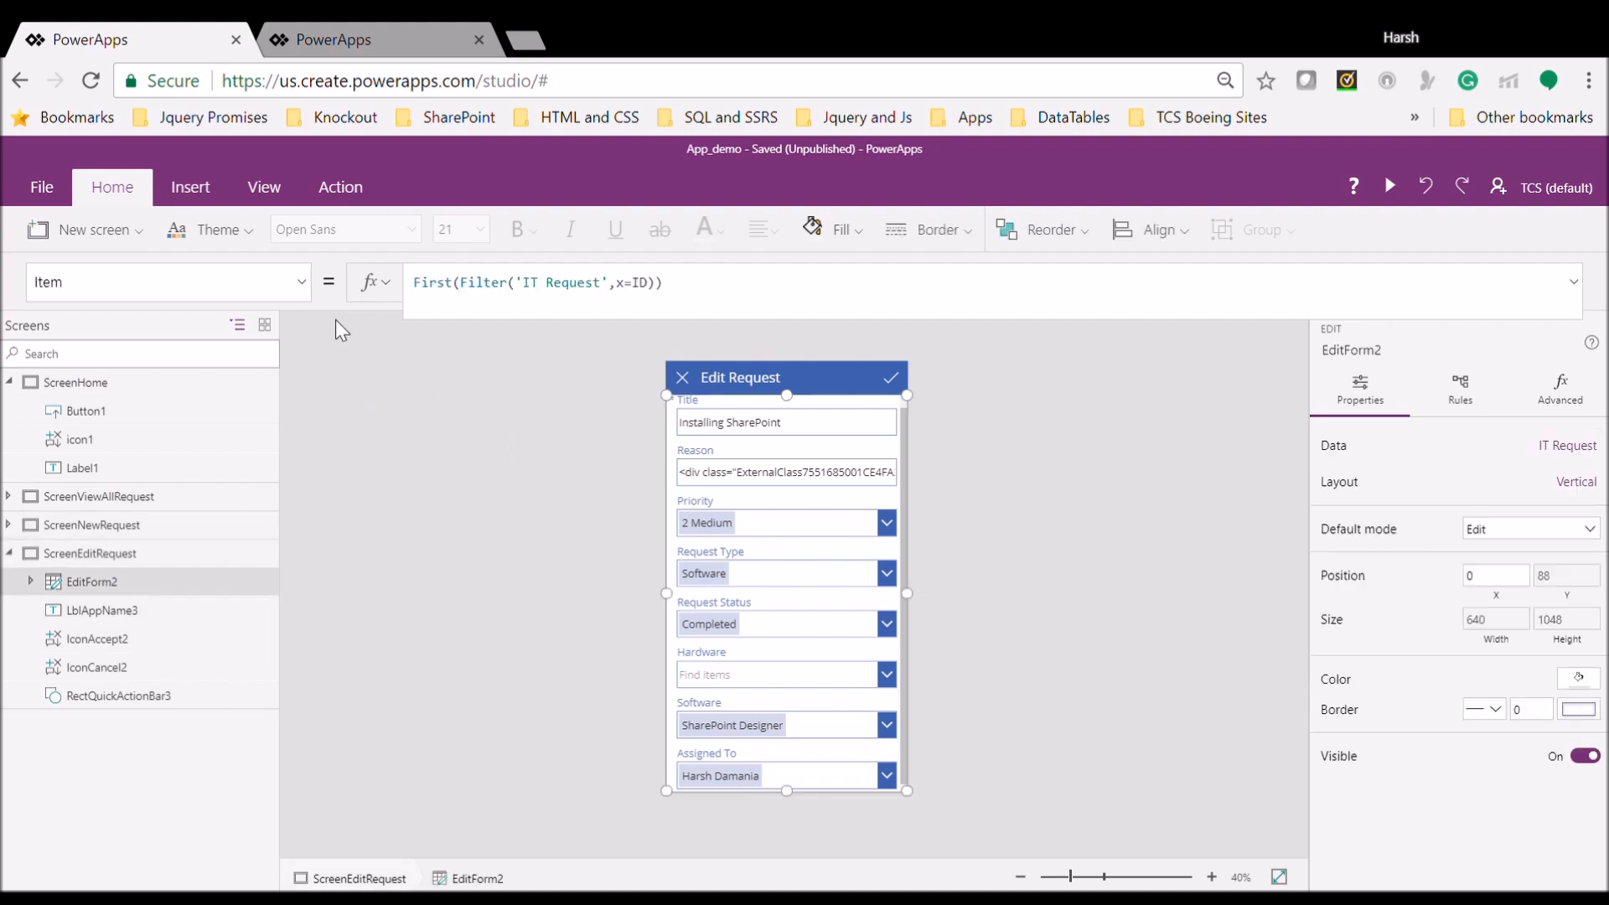
pyautogui.click(304, 285)
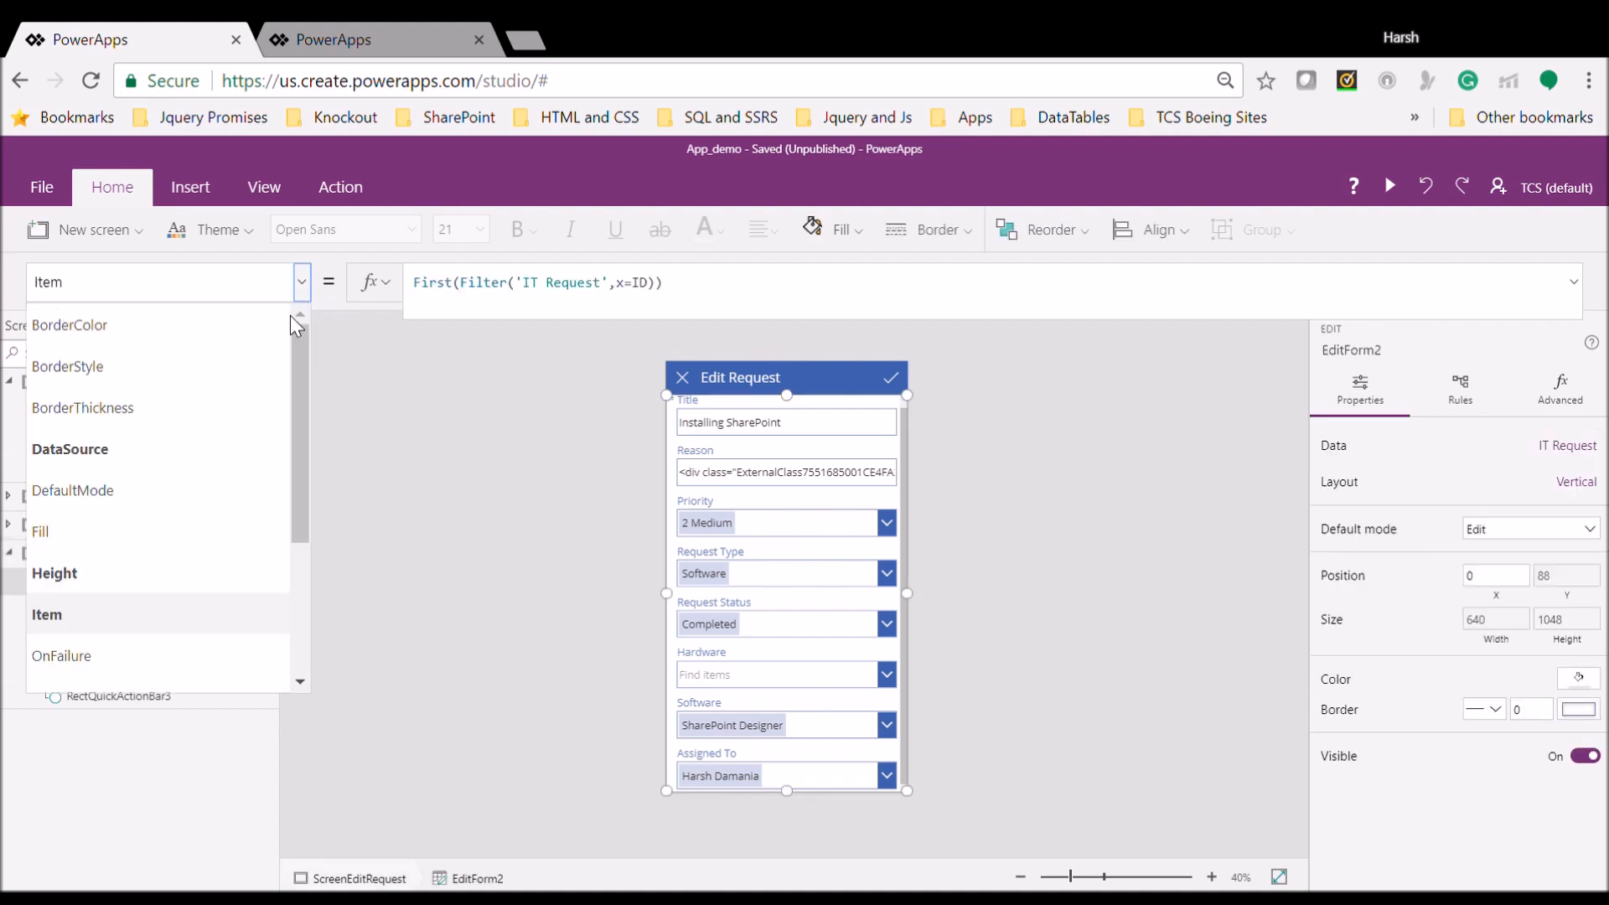
pyautogui.click(243, 488)
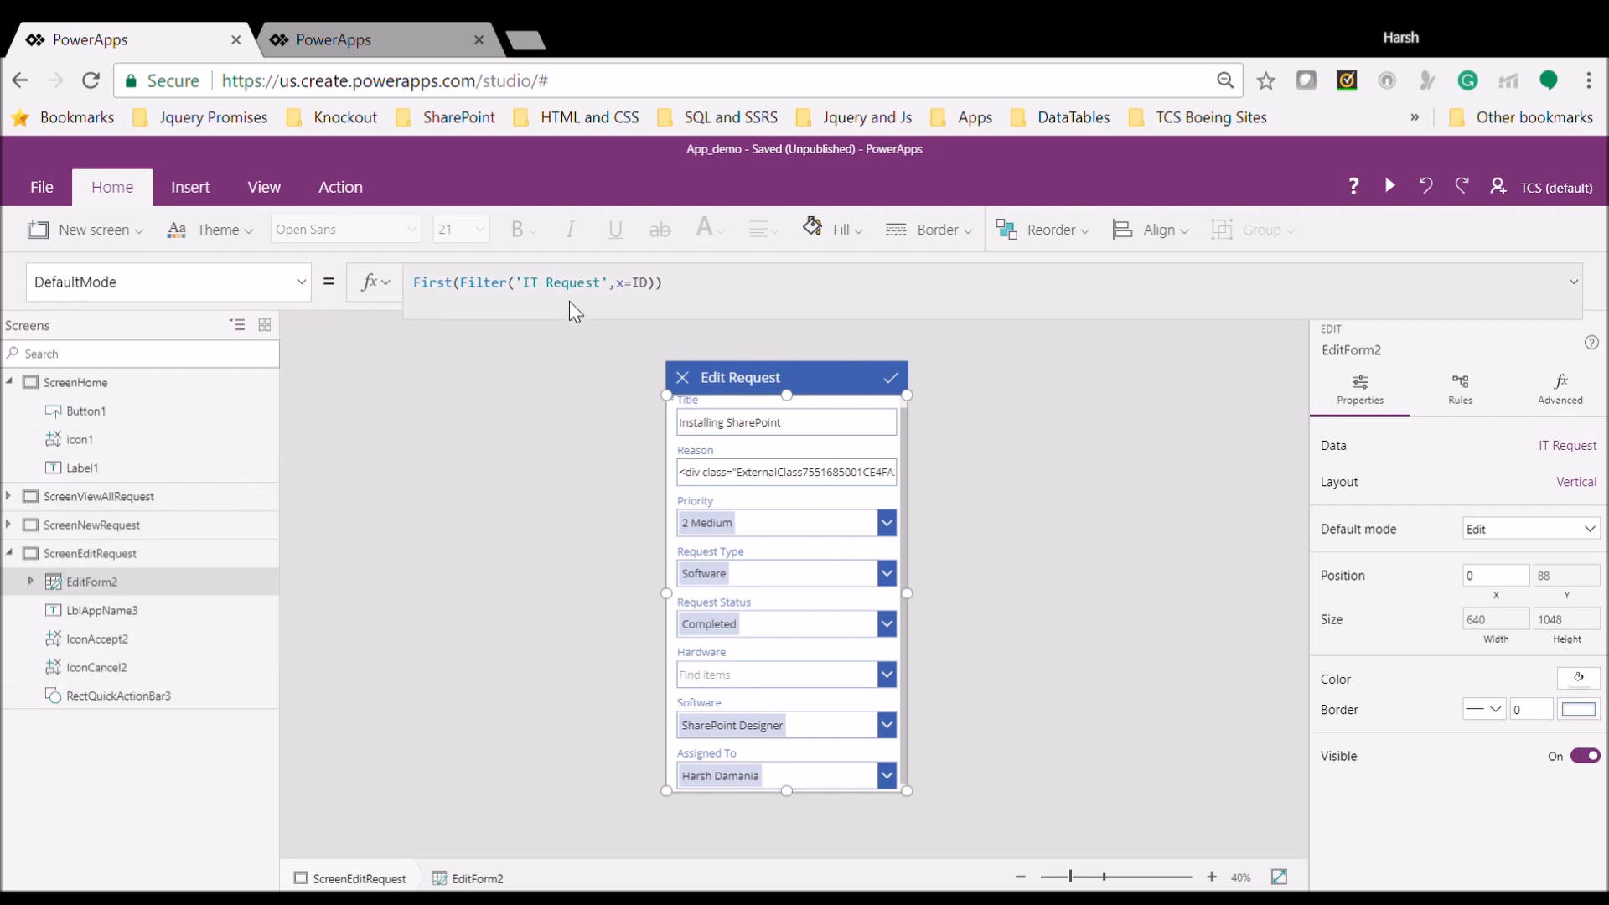
pyautogui.moveTo(521, 302); pyautogui.dragTo(385, 285)
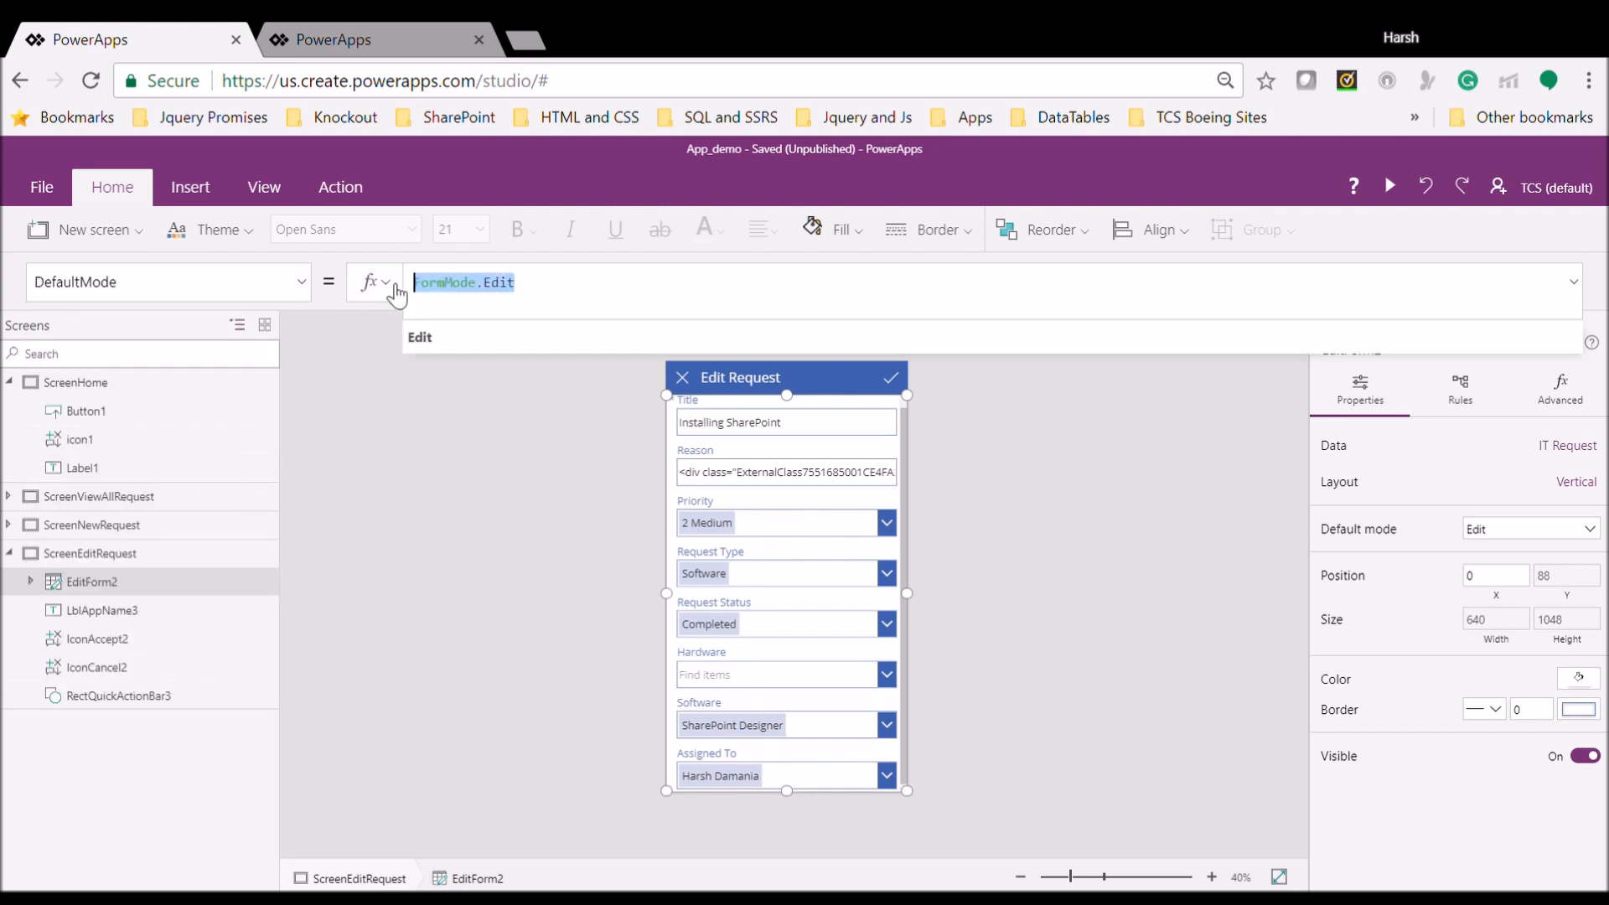
pyautogui.write('if')
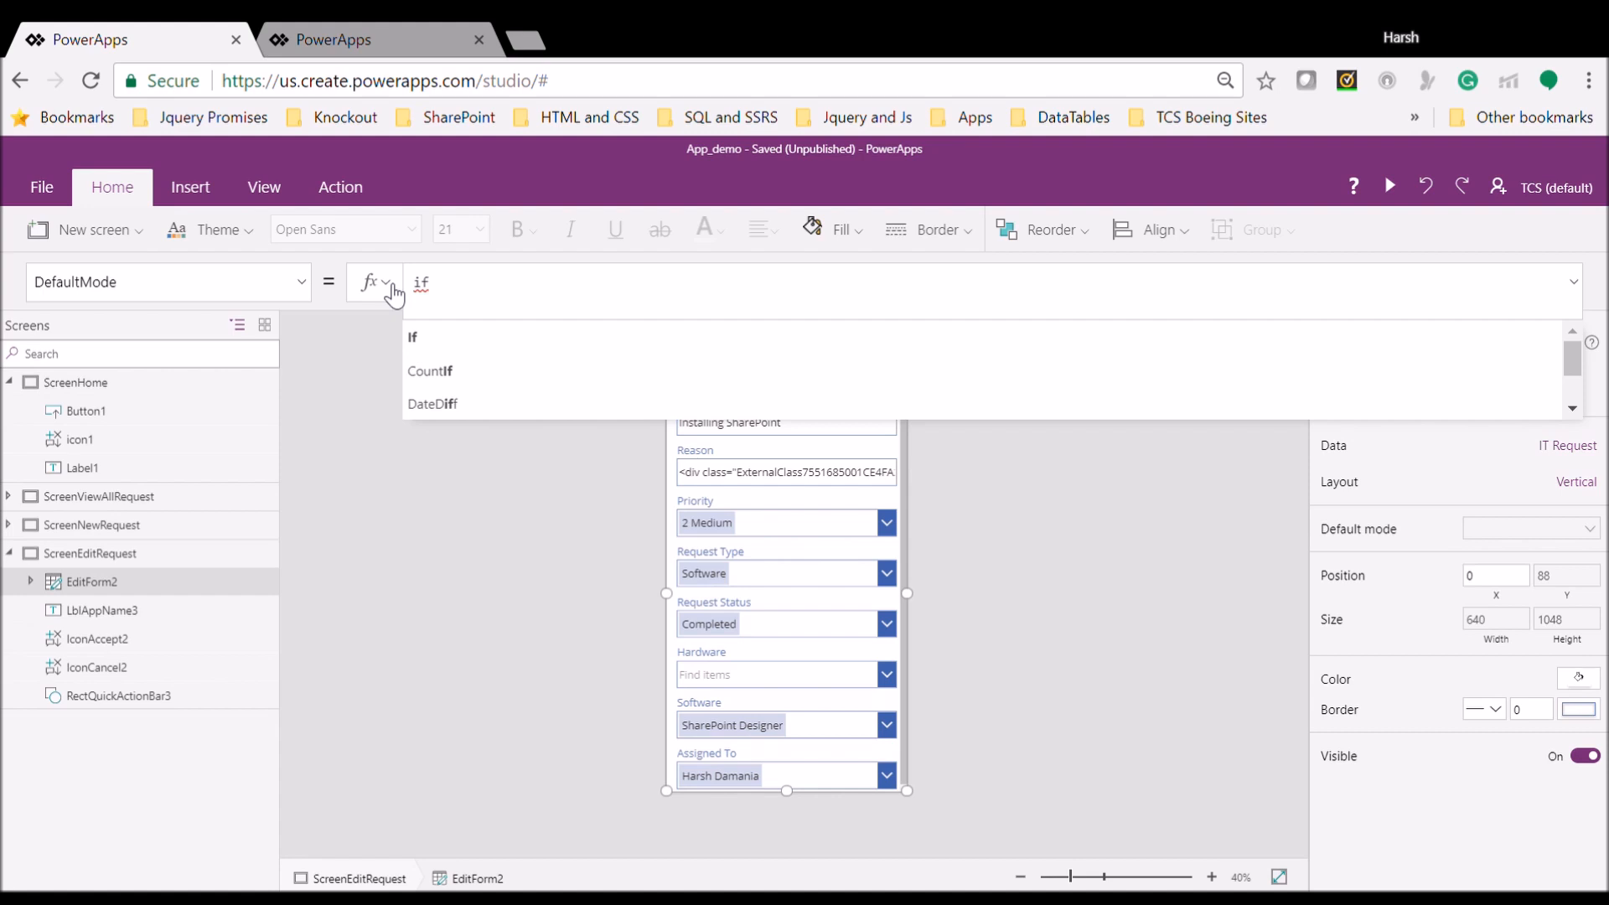
pyautogui.press('BackSpace')
pyautogui.press('BackSpace')
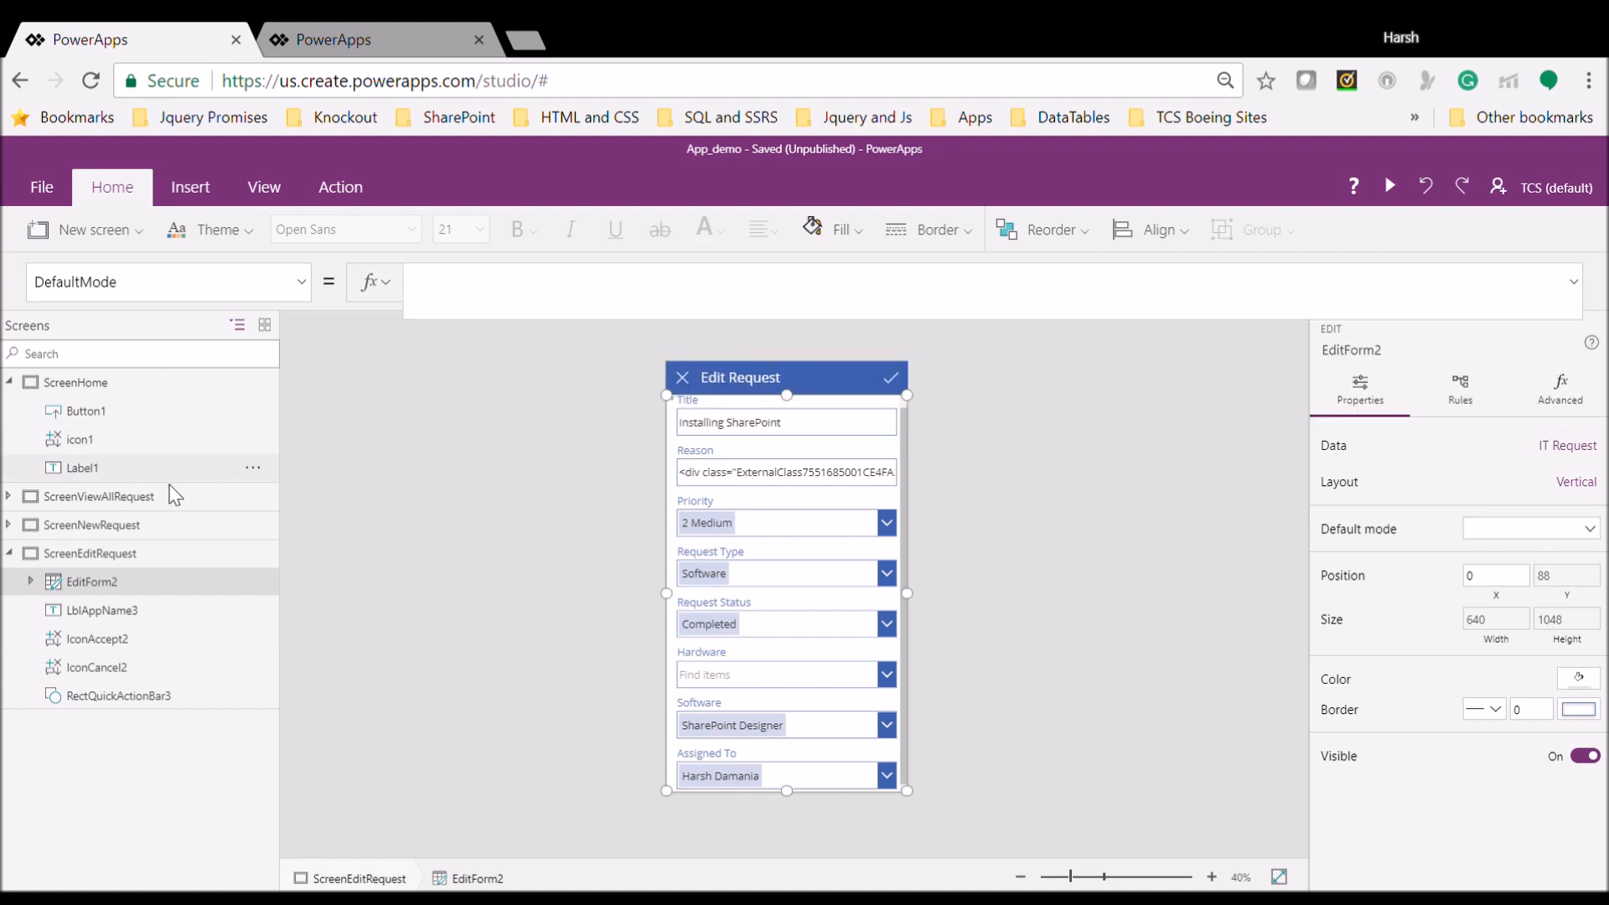
# Replace the OnSelect formula of the gallery's next arrow on ScreenViewAllRequest with a Navigate call targeting ScreenEditRequest
pyautogui.click(121, 503)
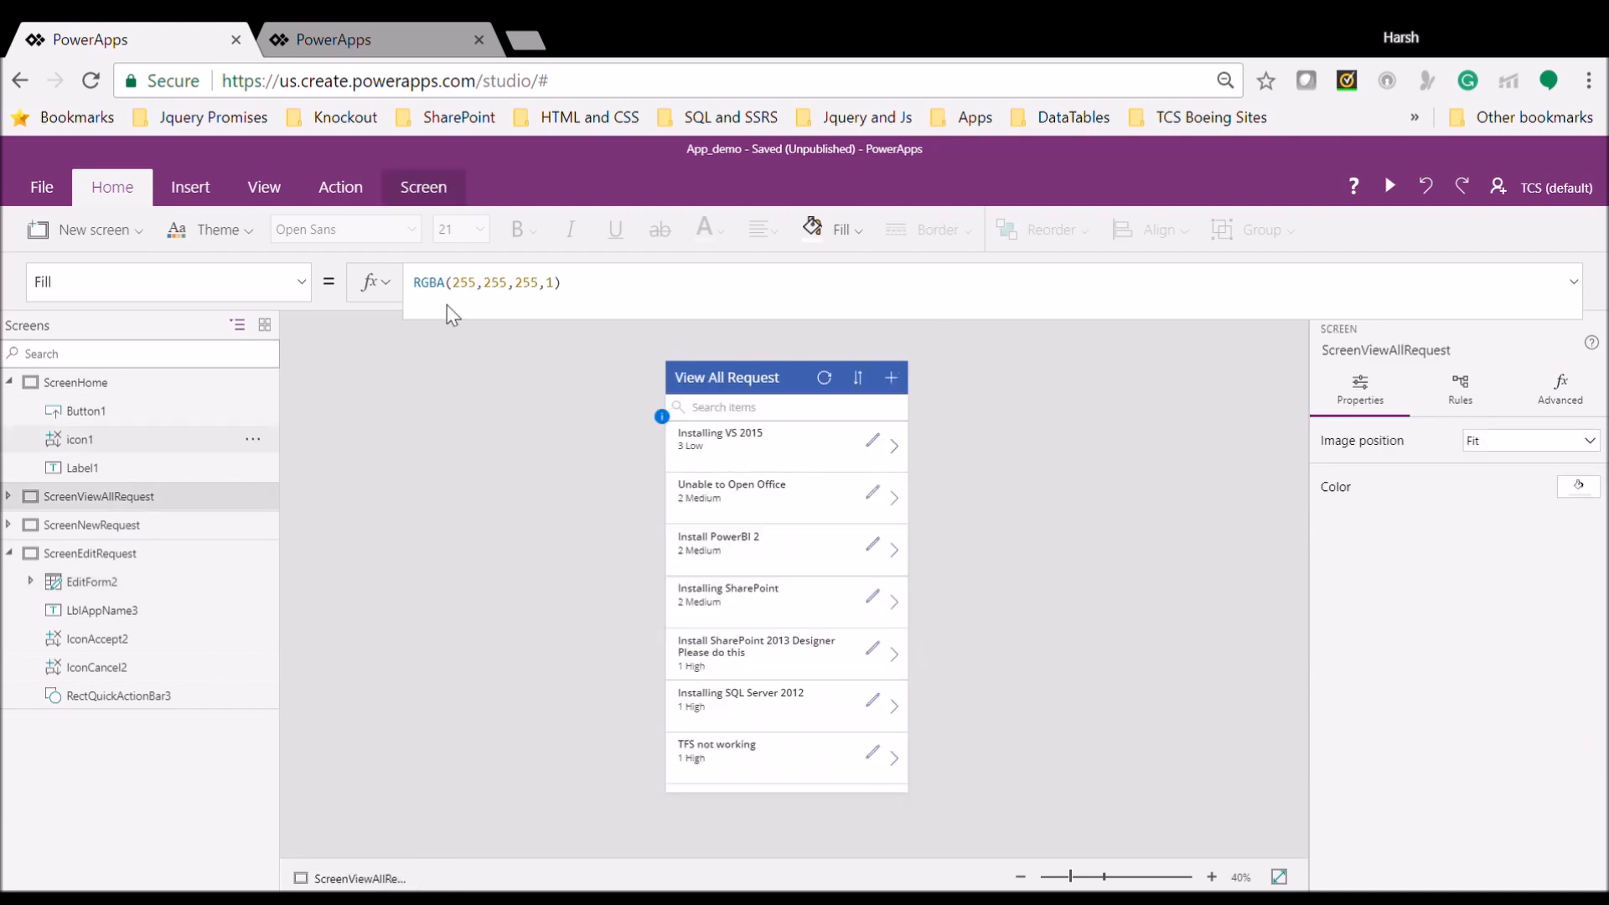
pyautogui.click(894, 453)
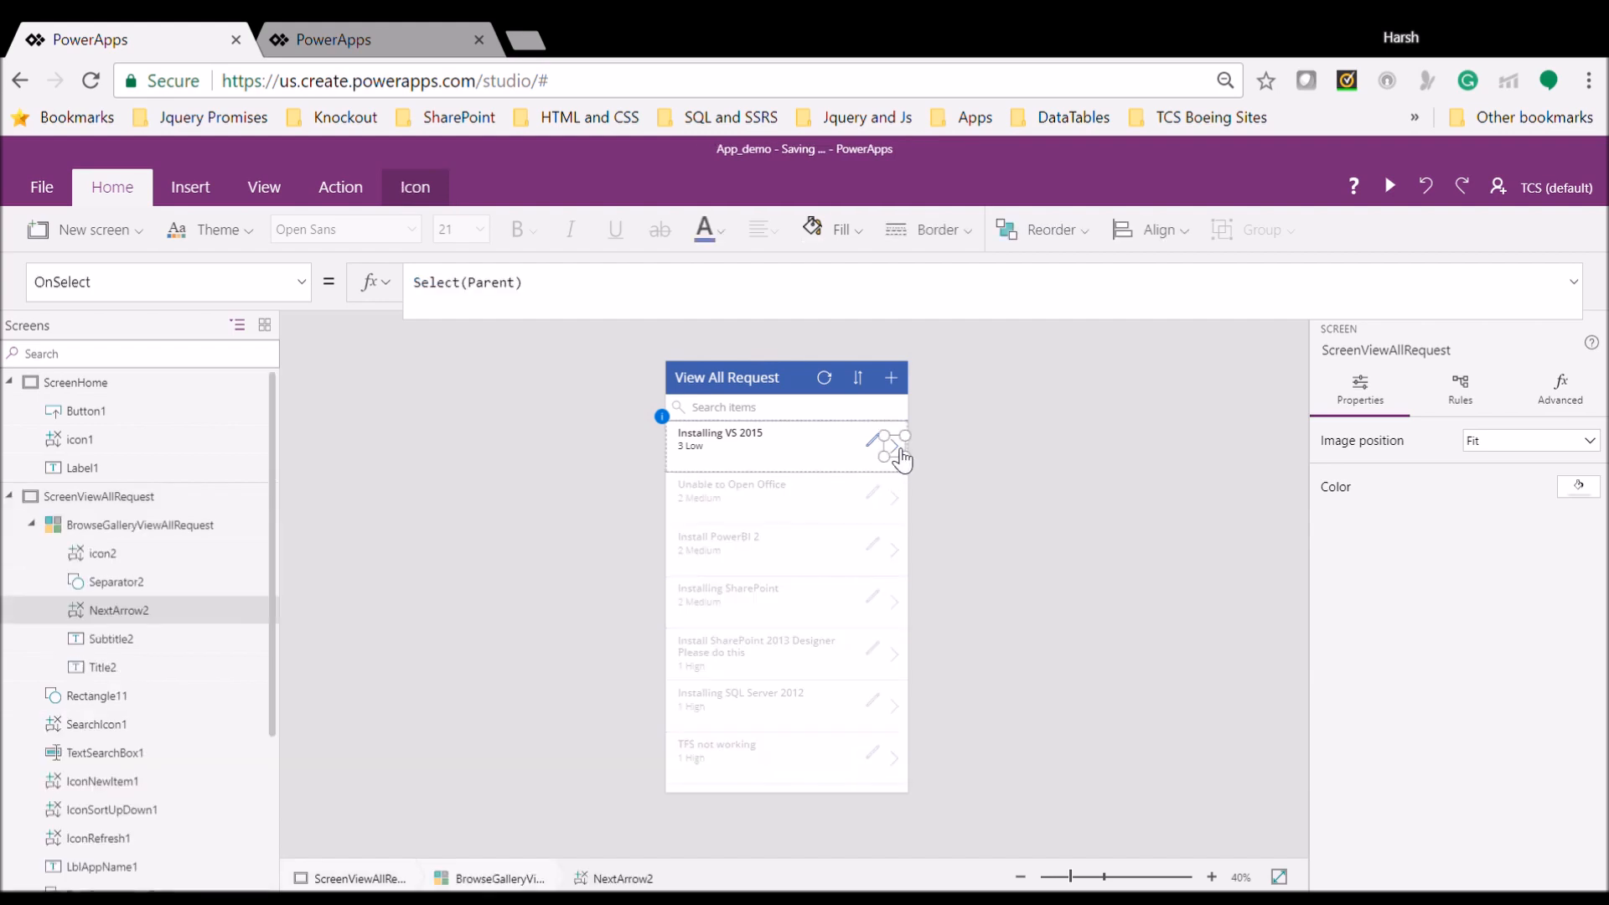
pyautogui.moveTo(553, 298); pyautogui.dragTo(403, 297)
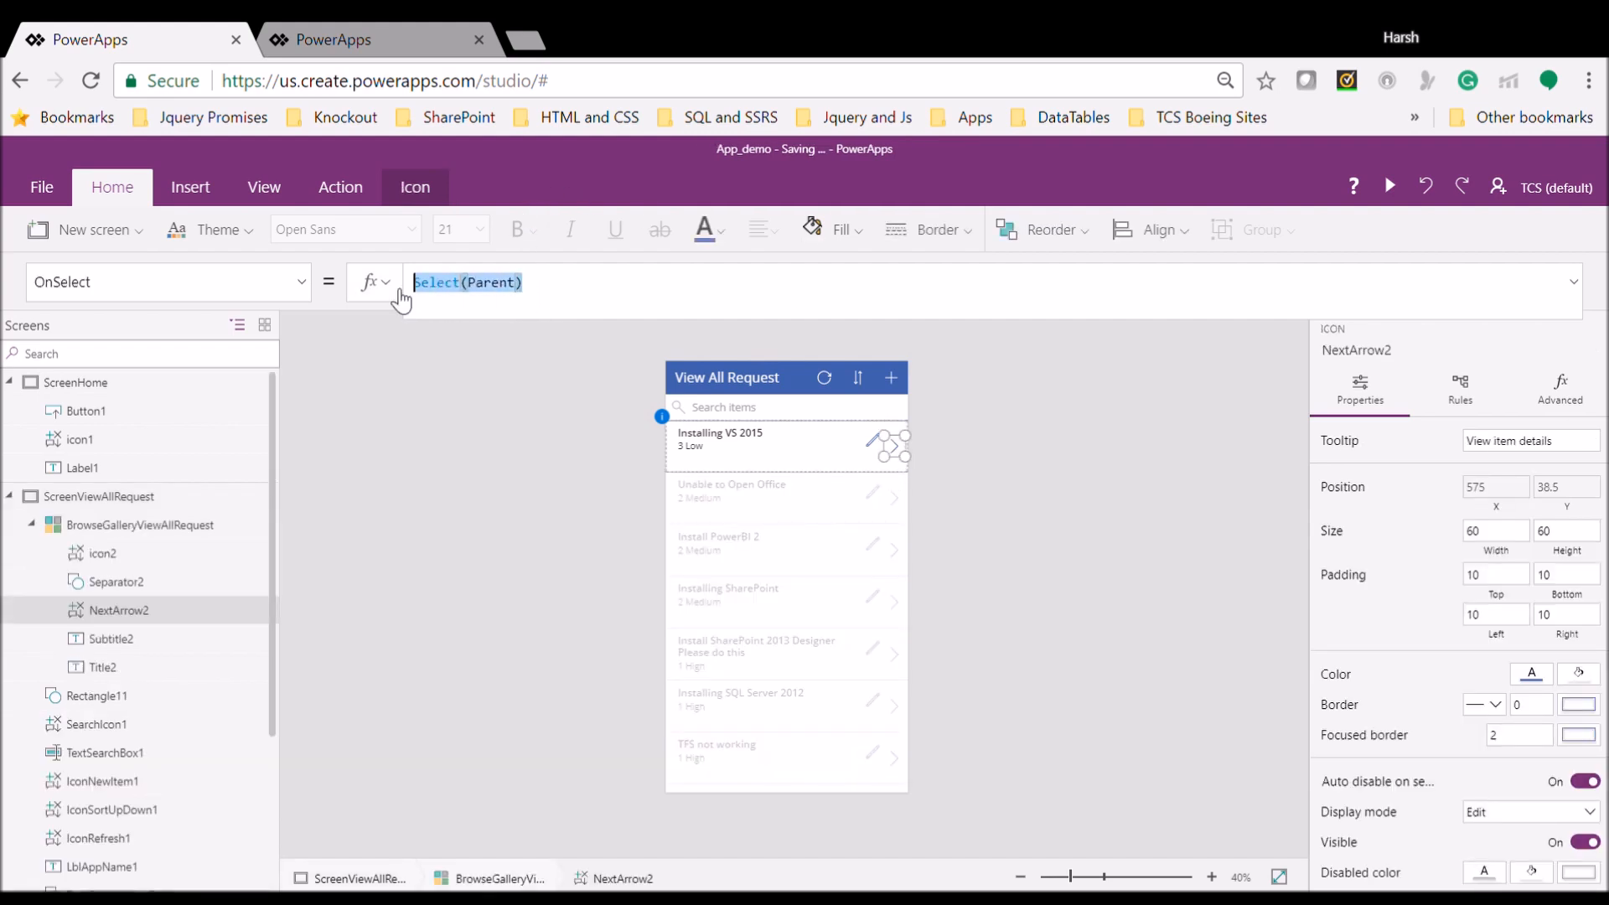
pyautogui.write('Navi')
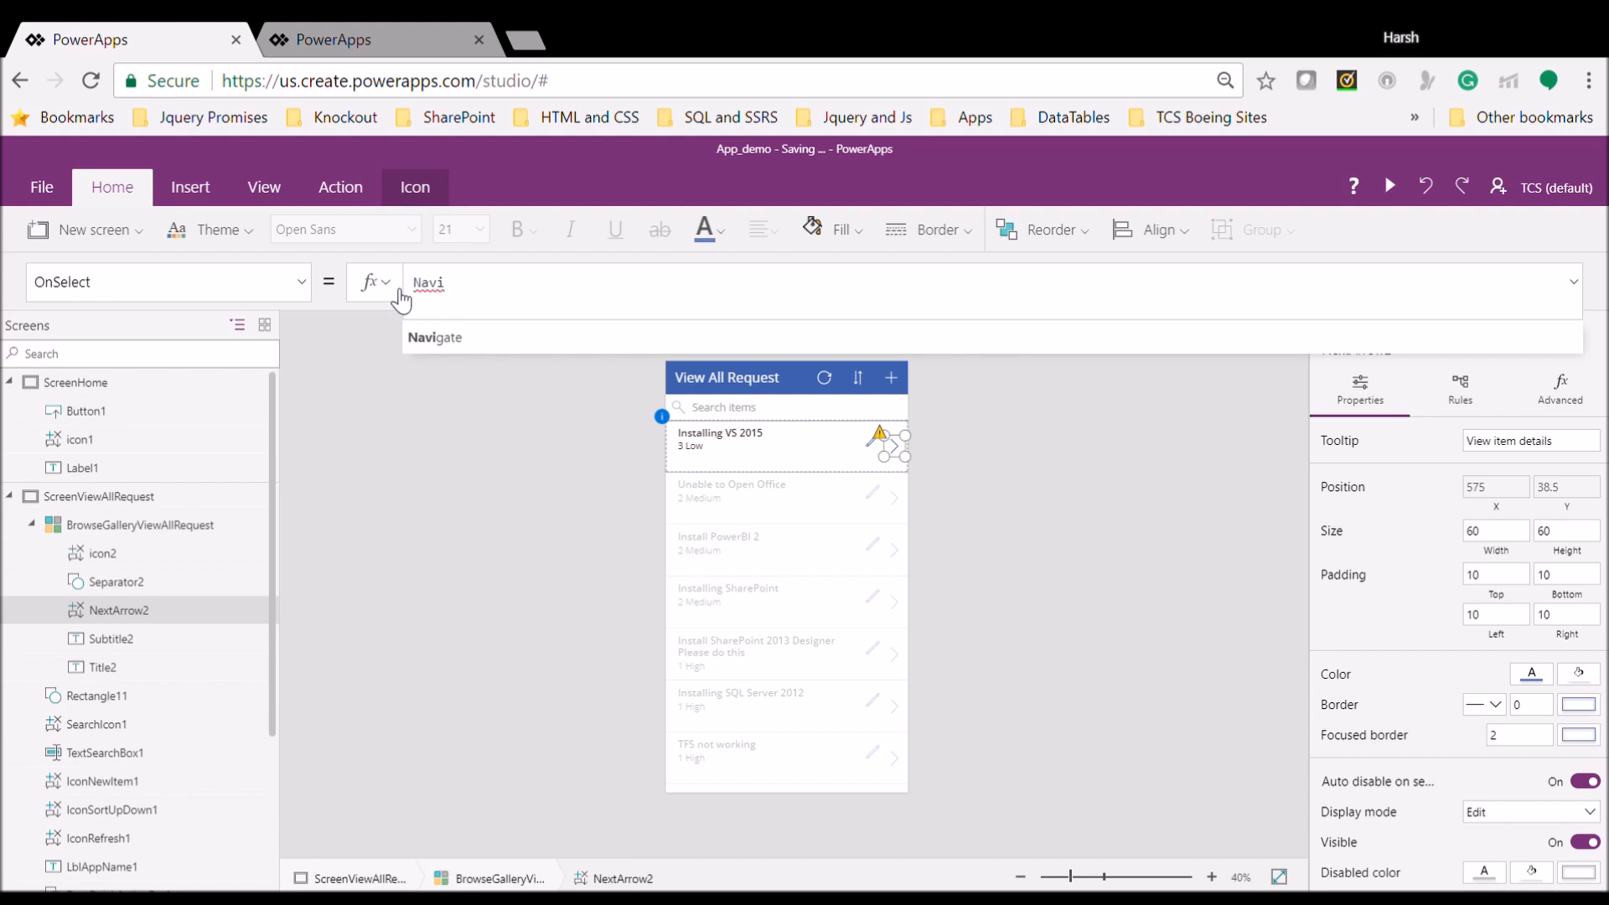
pyautogui.press('Tab')
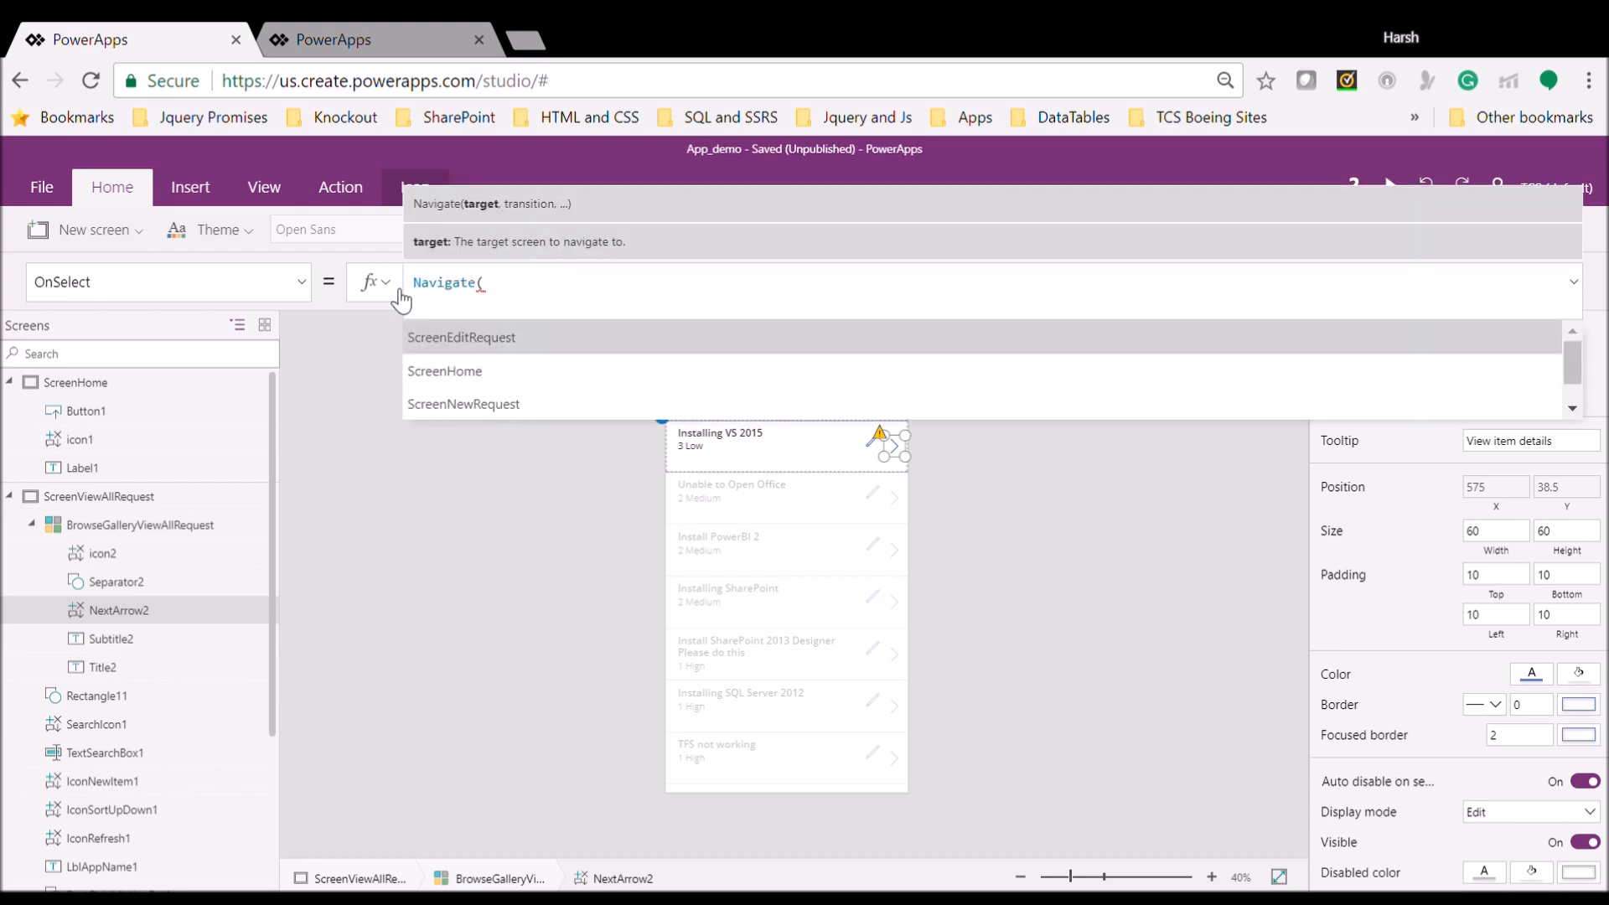
pyautogui.press('Tab')
pyautogui.write(',')
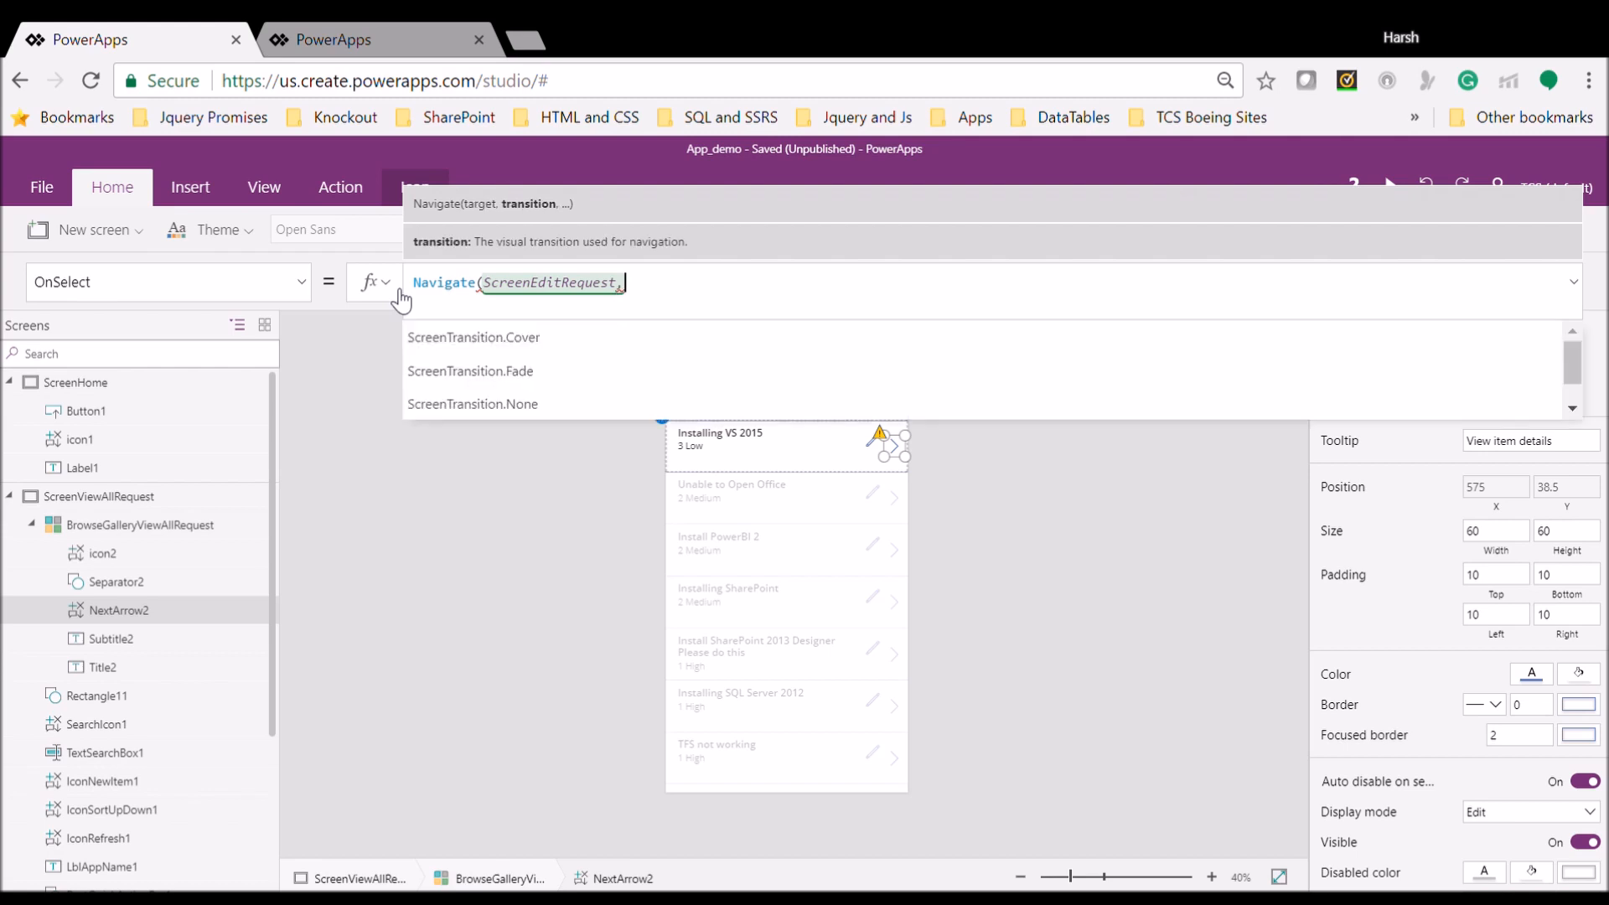
# Extend the arrow's Navigate formula with ScreenTransition.Fade and a context record {z="View"}
pyautogui.press('Down')
pyautogui.press('Down')
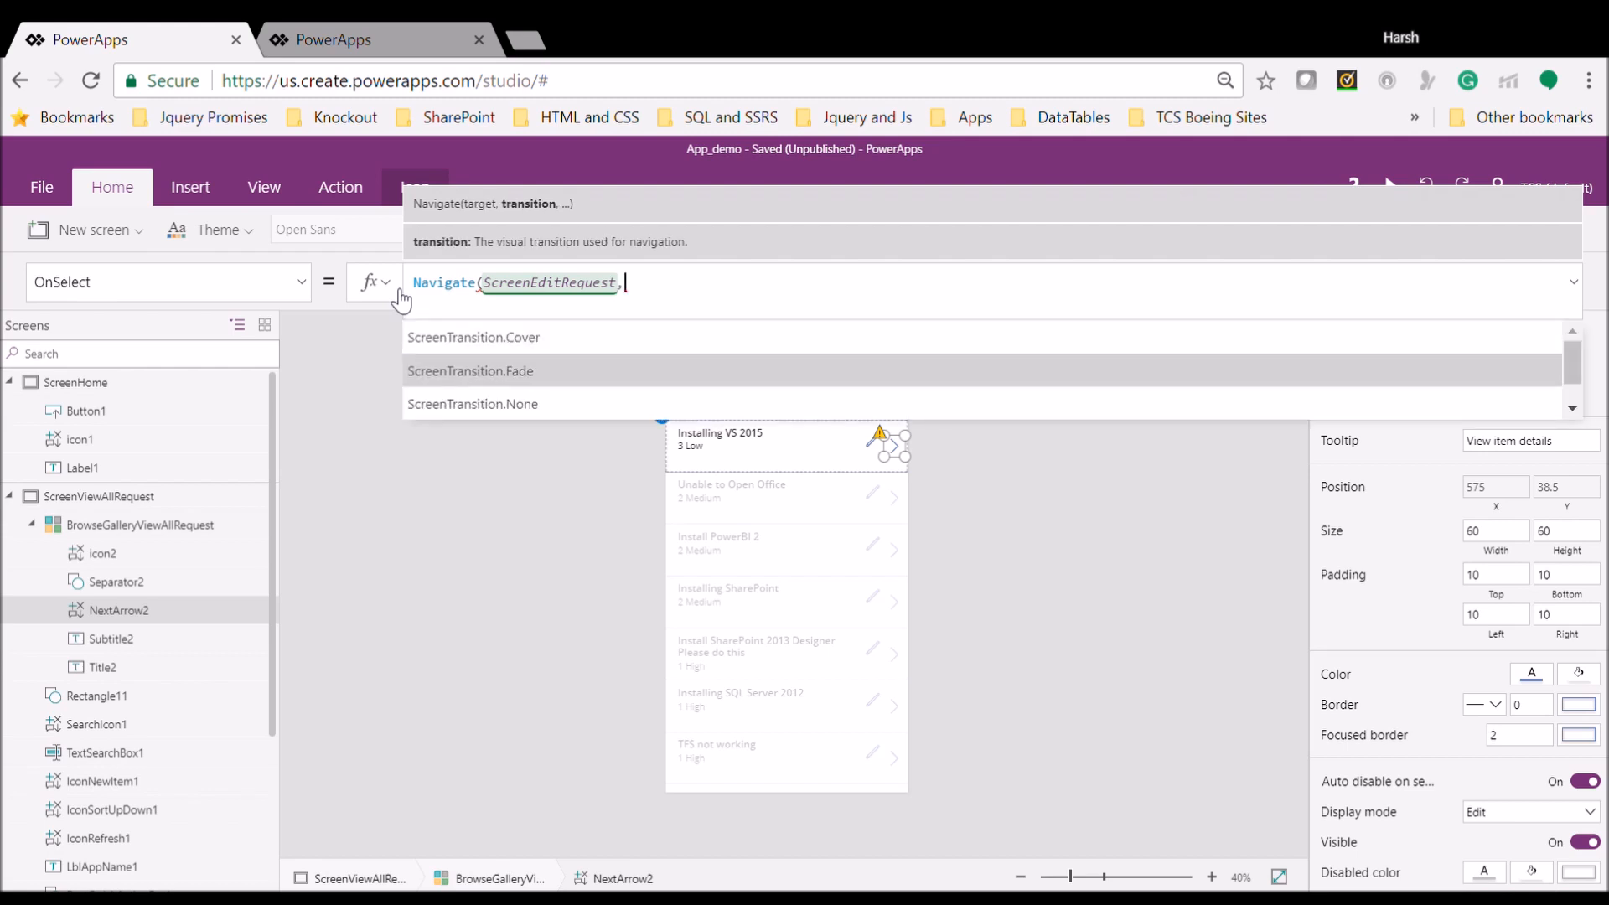
pyautogui.press('Tab')
pyautogui.write(',')
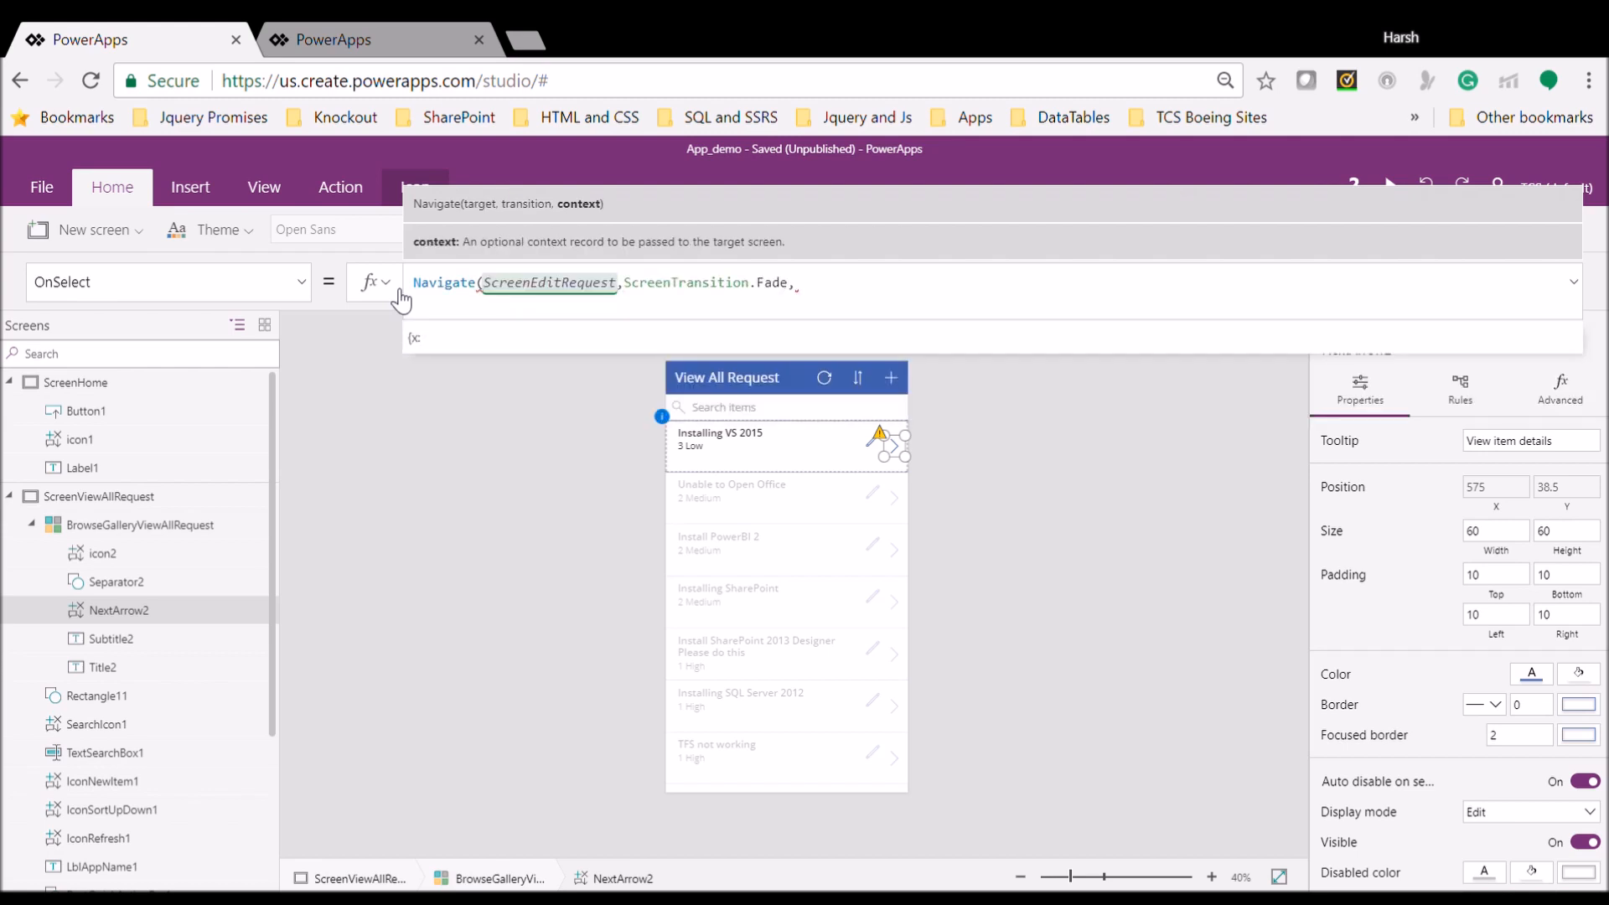
pyautogui.write('{')
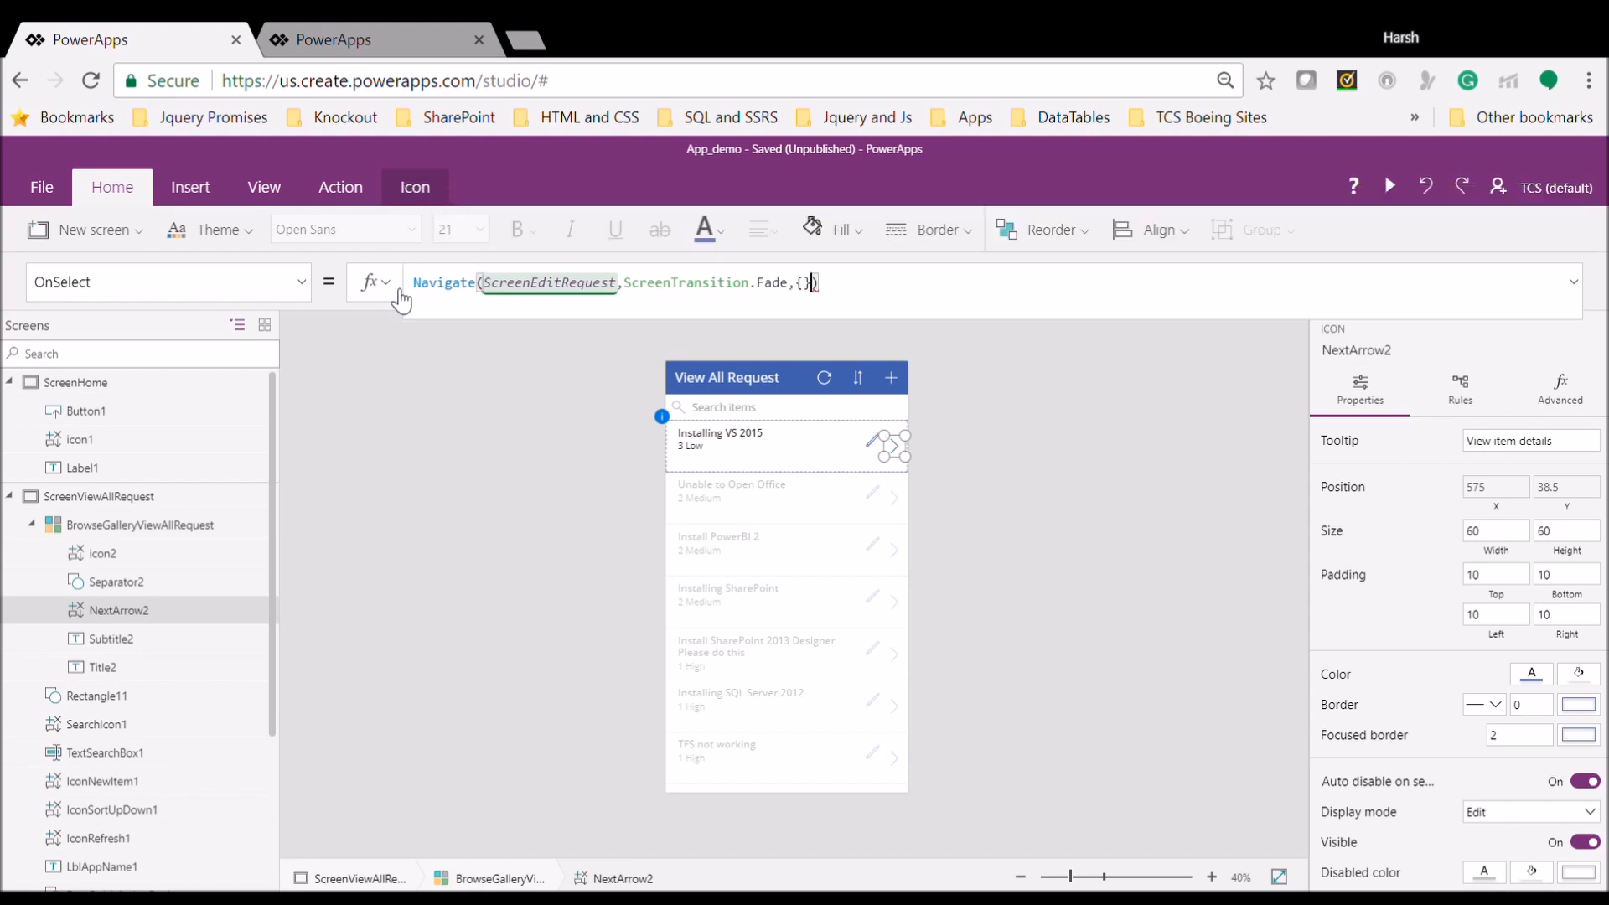
pyautogui.write('z="')
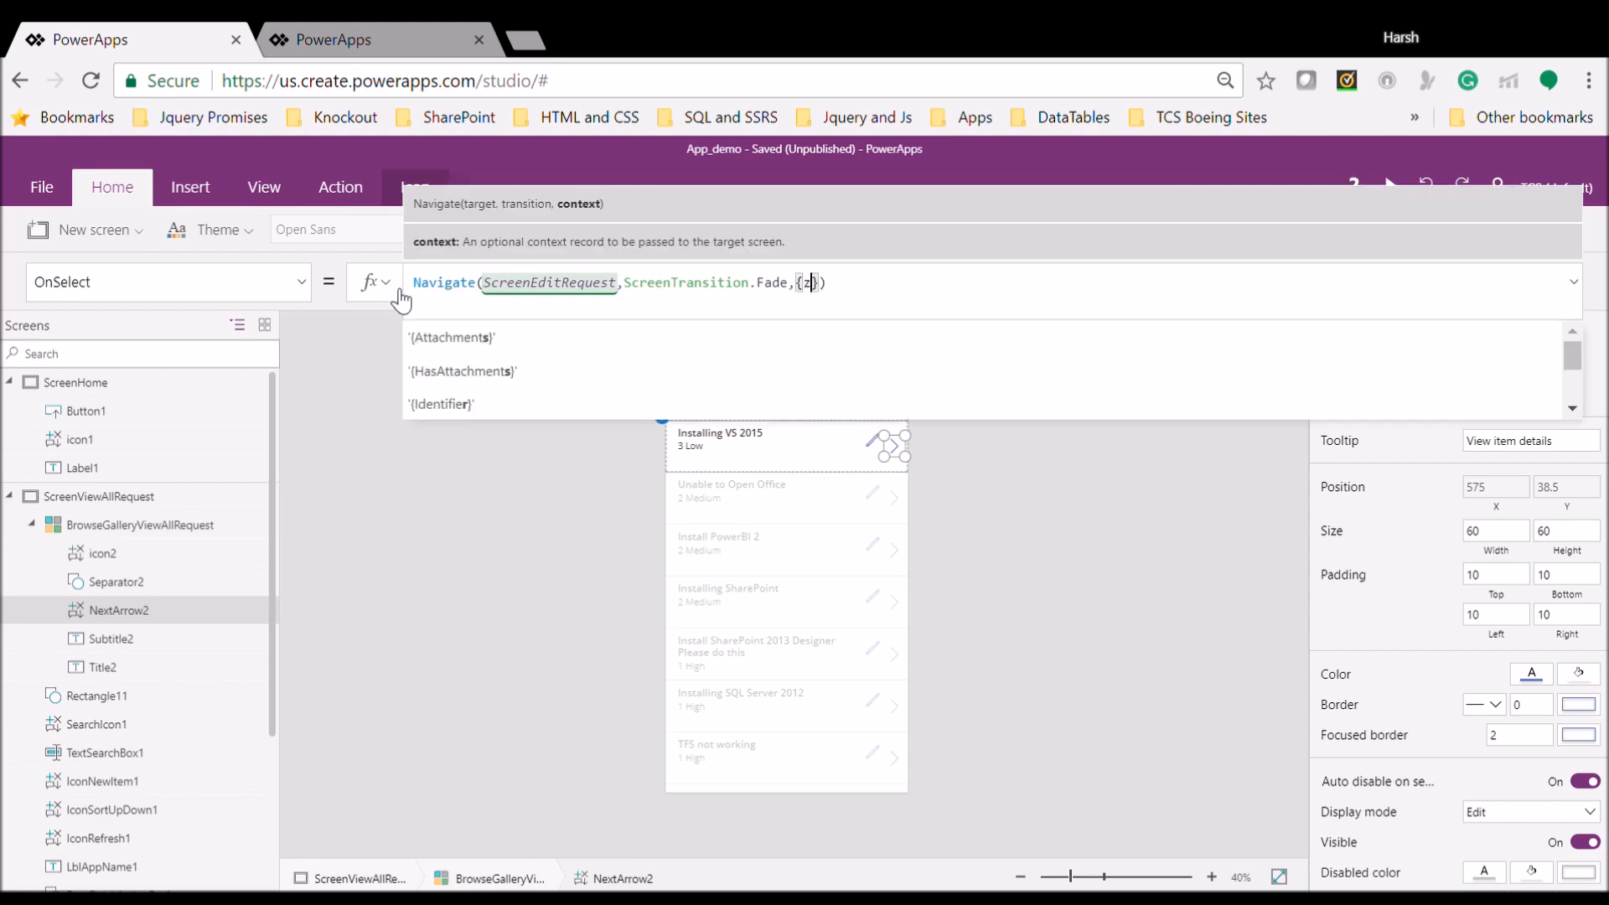
pyautogui.write('View')
pyautogui.press('End')
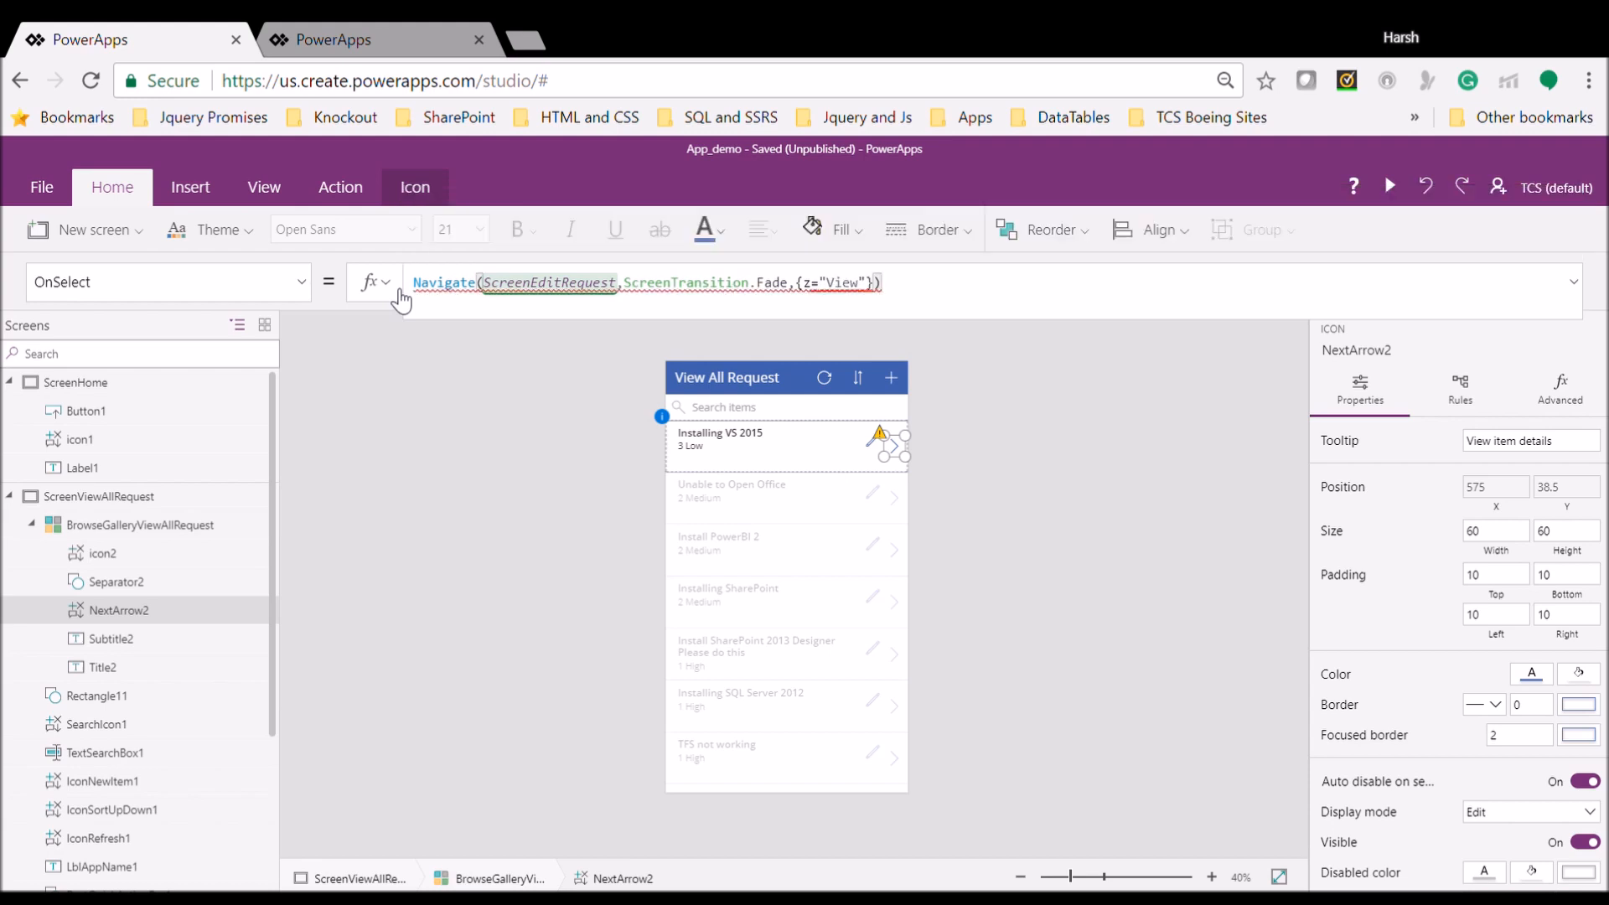
# Correct the context record in the Navigate formula to {z:"View"} and commit the formula
pyautogui.press('Left')
pyautogui.press('Left')
pyautogui.press('Left')
pyautogui.press('Left')
pyautogui.press('Left')
pyautogui.press('Left')
pyautogui.press('Left')
pyautogui.press('Left')
pyautogui.press('BackSpace')
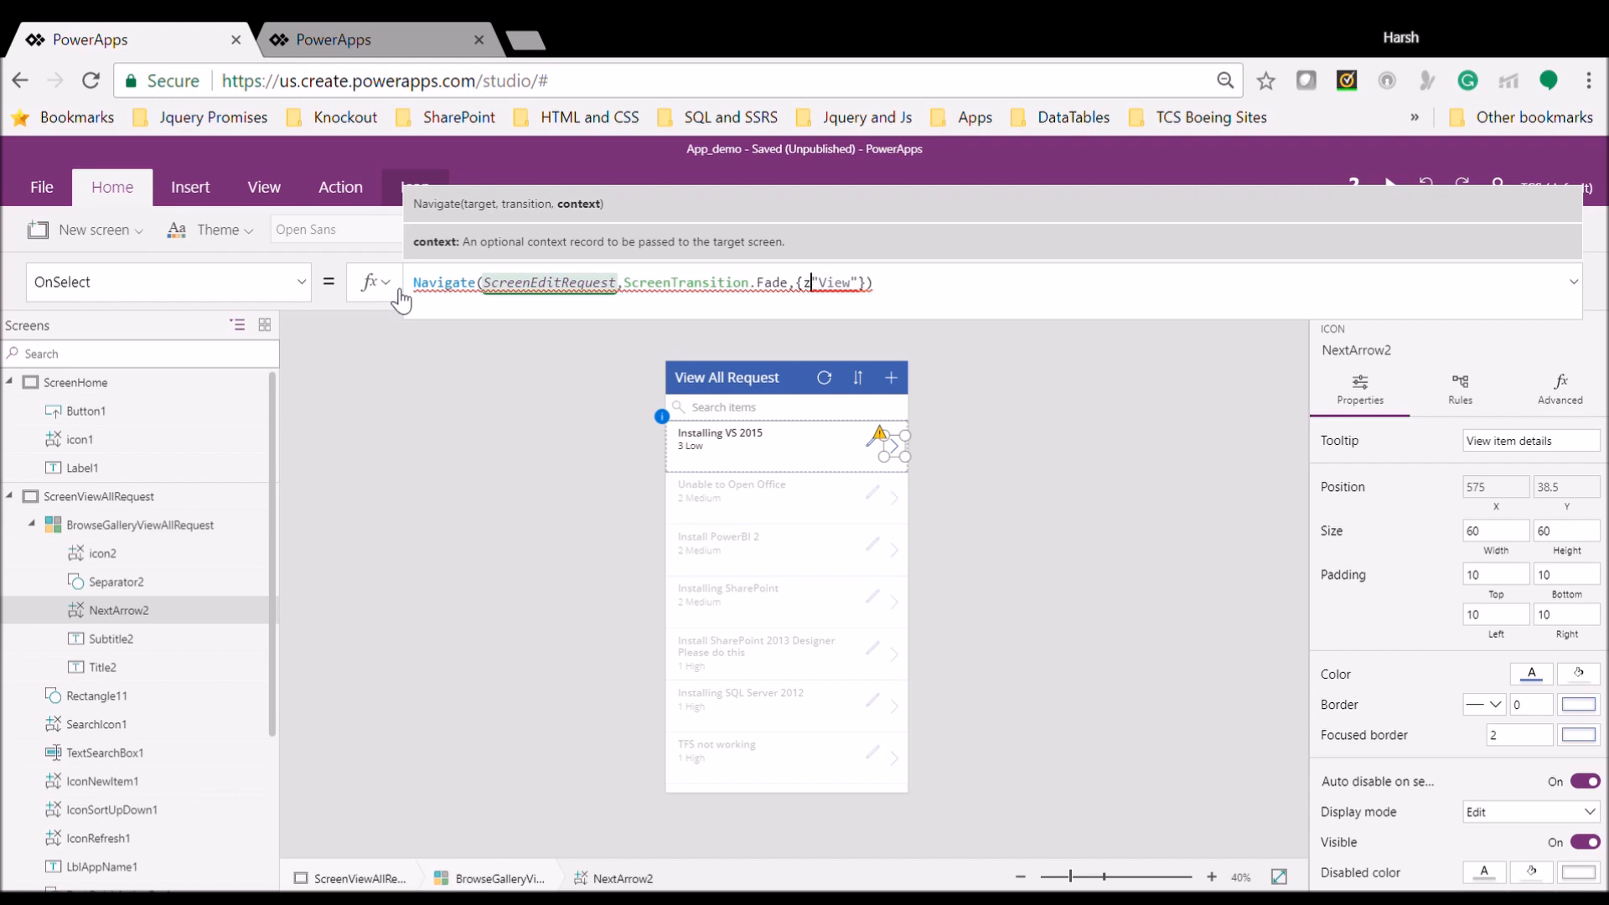
pyautogui.write(':')
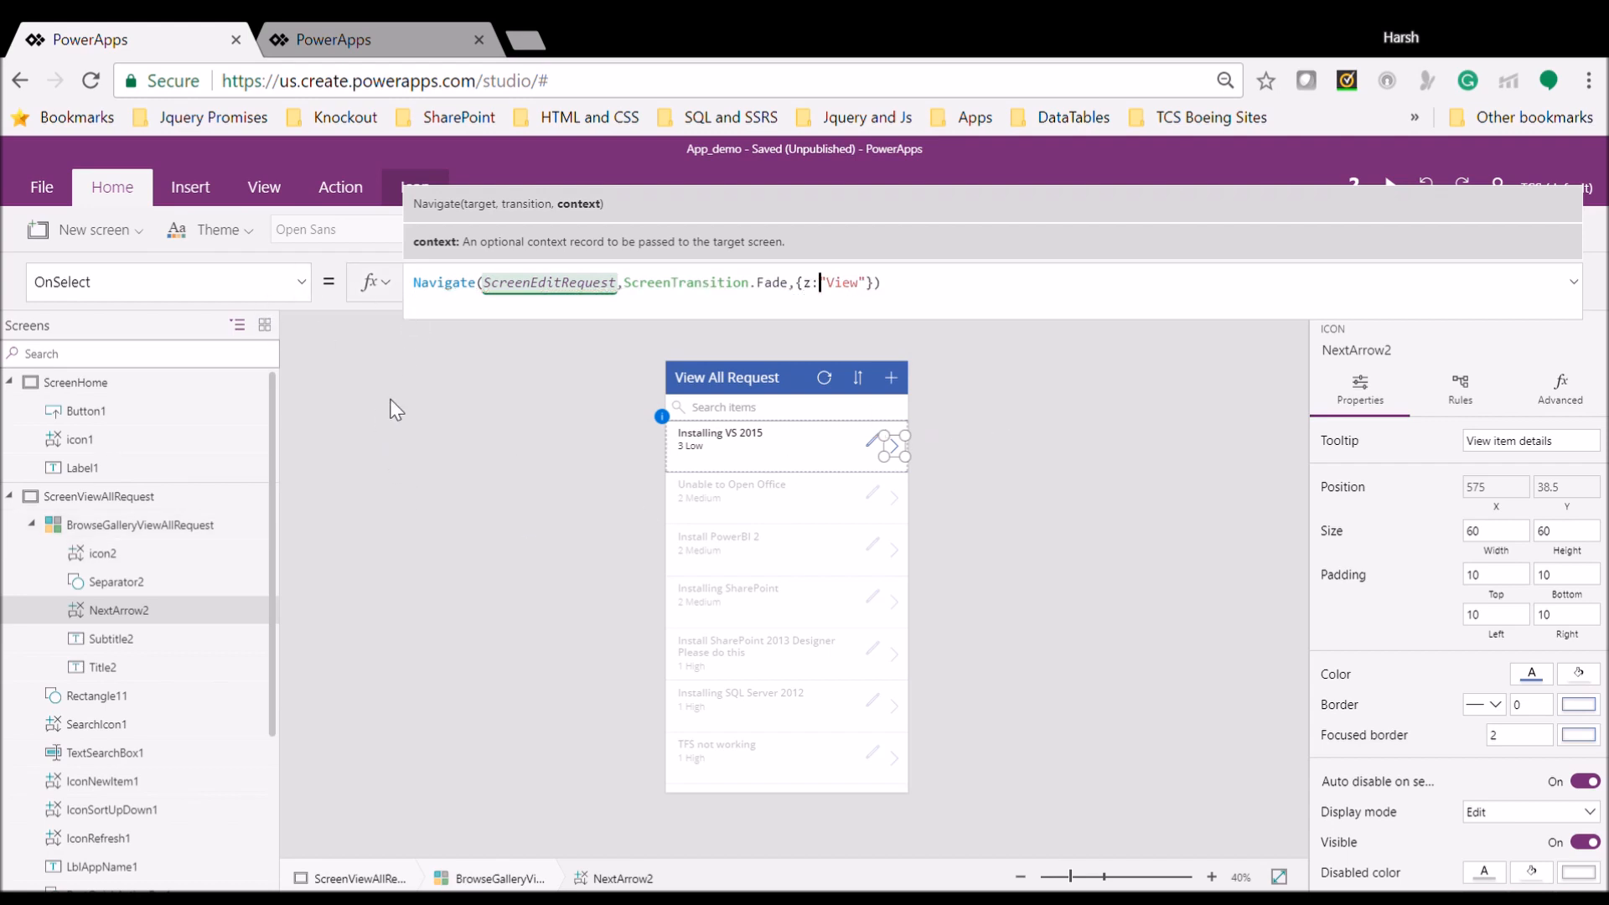
pyautogui.click(976, 496)
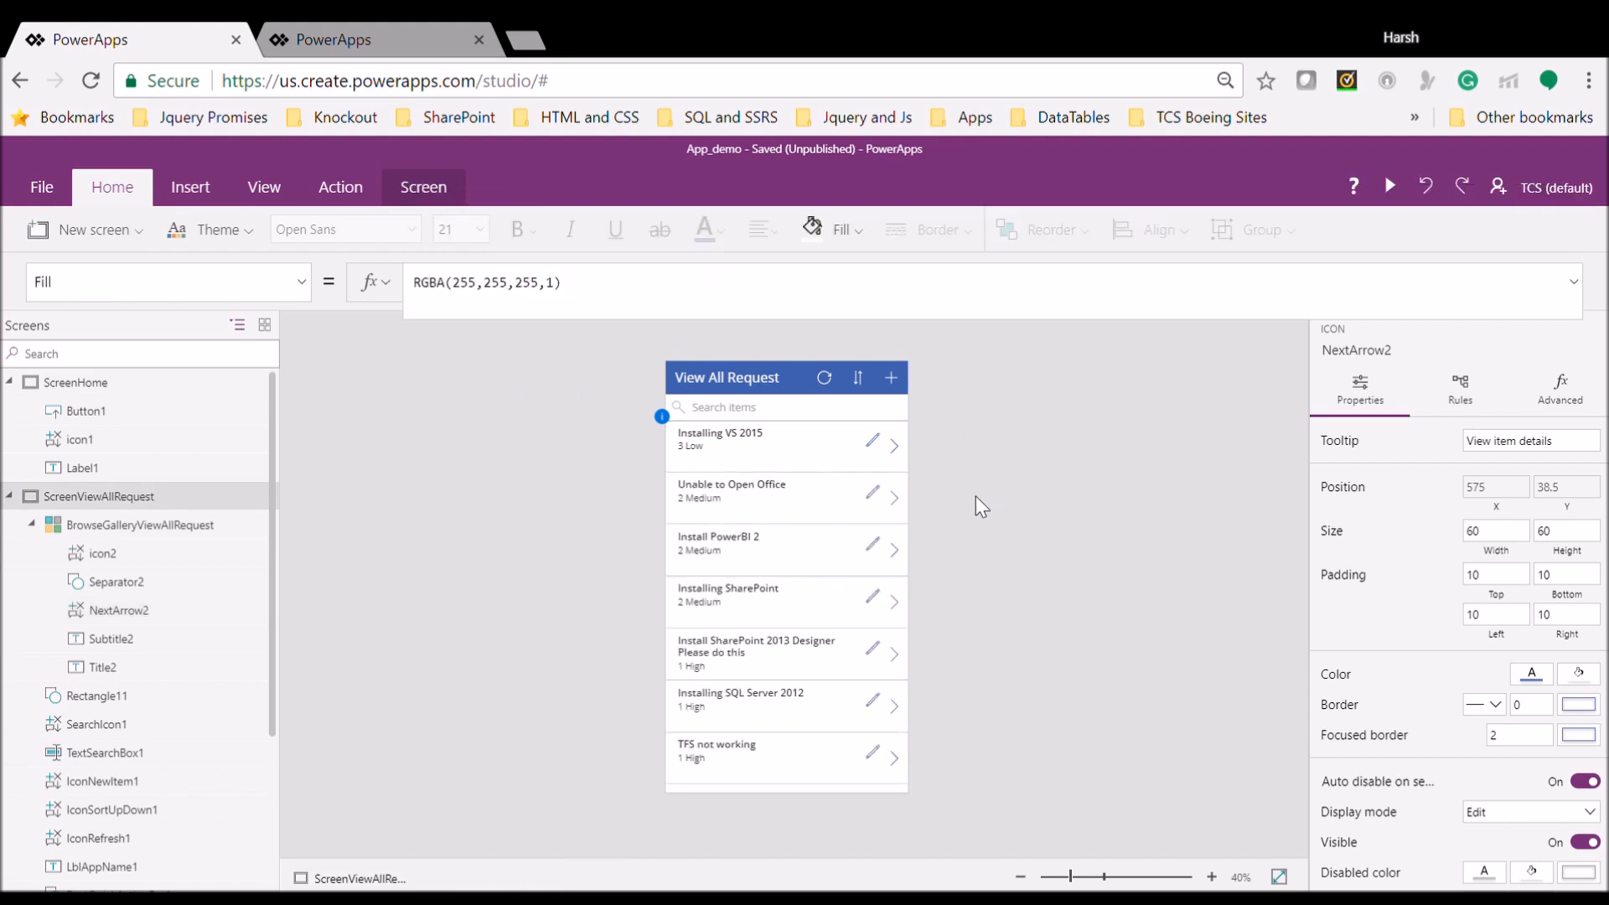
# Start the DefaultMode formula of EditForm2 on ScreenEditRequest as If(z="View",FormMode.View
pyautogui.click(9, 496)
pyautogui.click(62, 584)
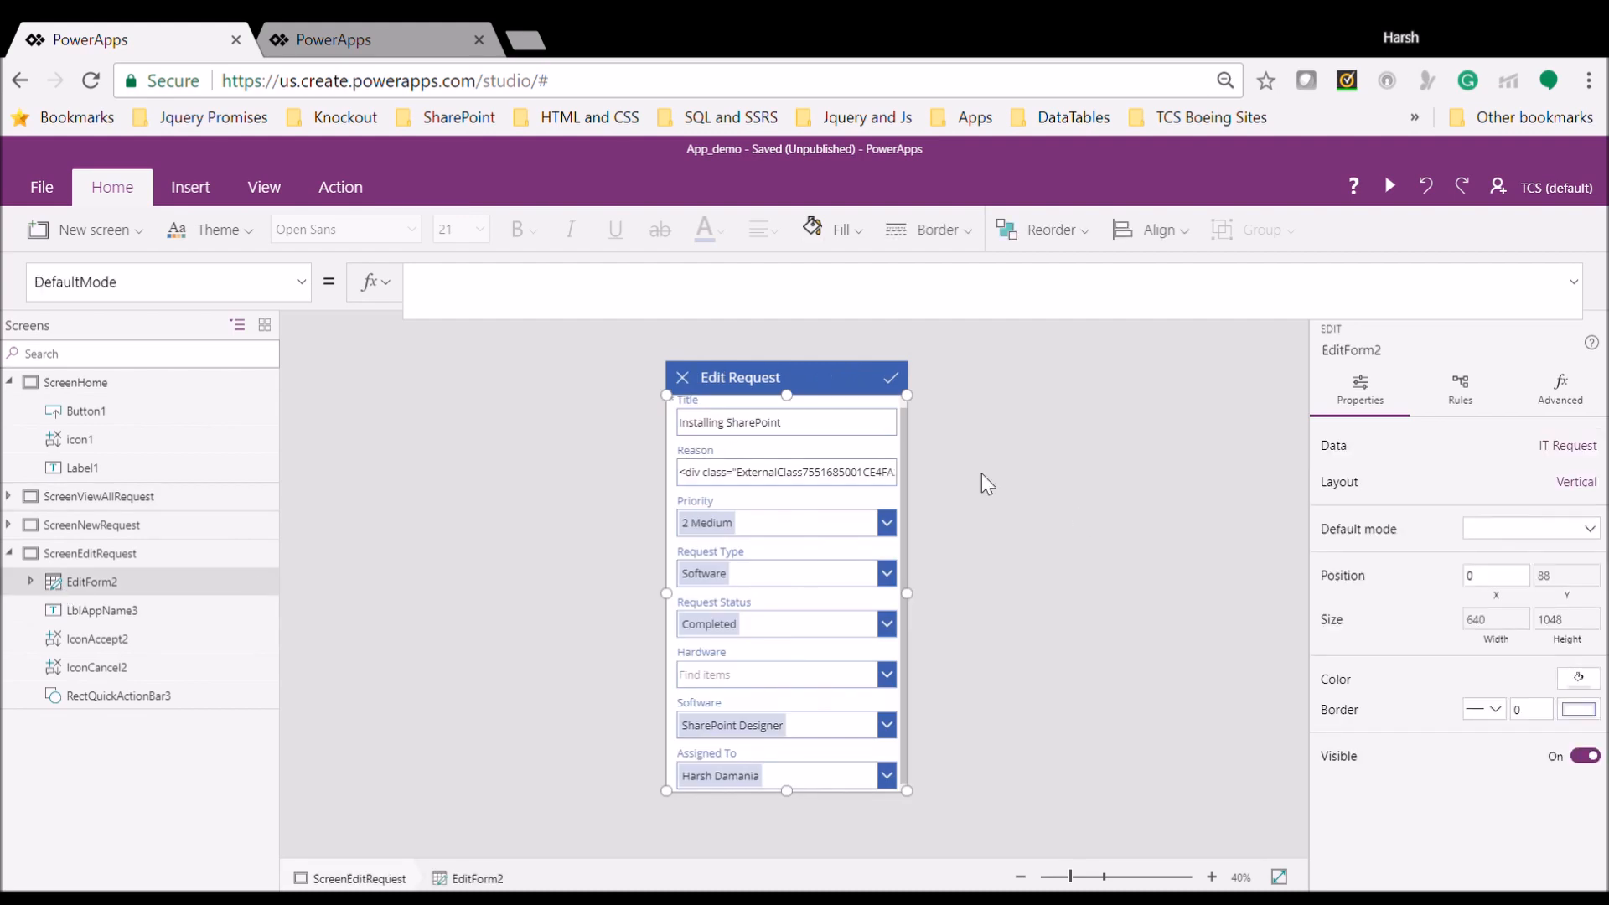
pyautogui.click(441, 291)
pyautogui.write('if')
pyautogui.write('(')
pyautogui.write('z')
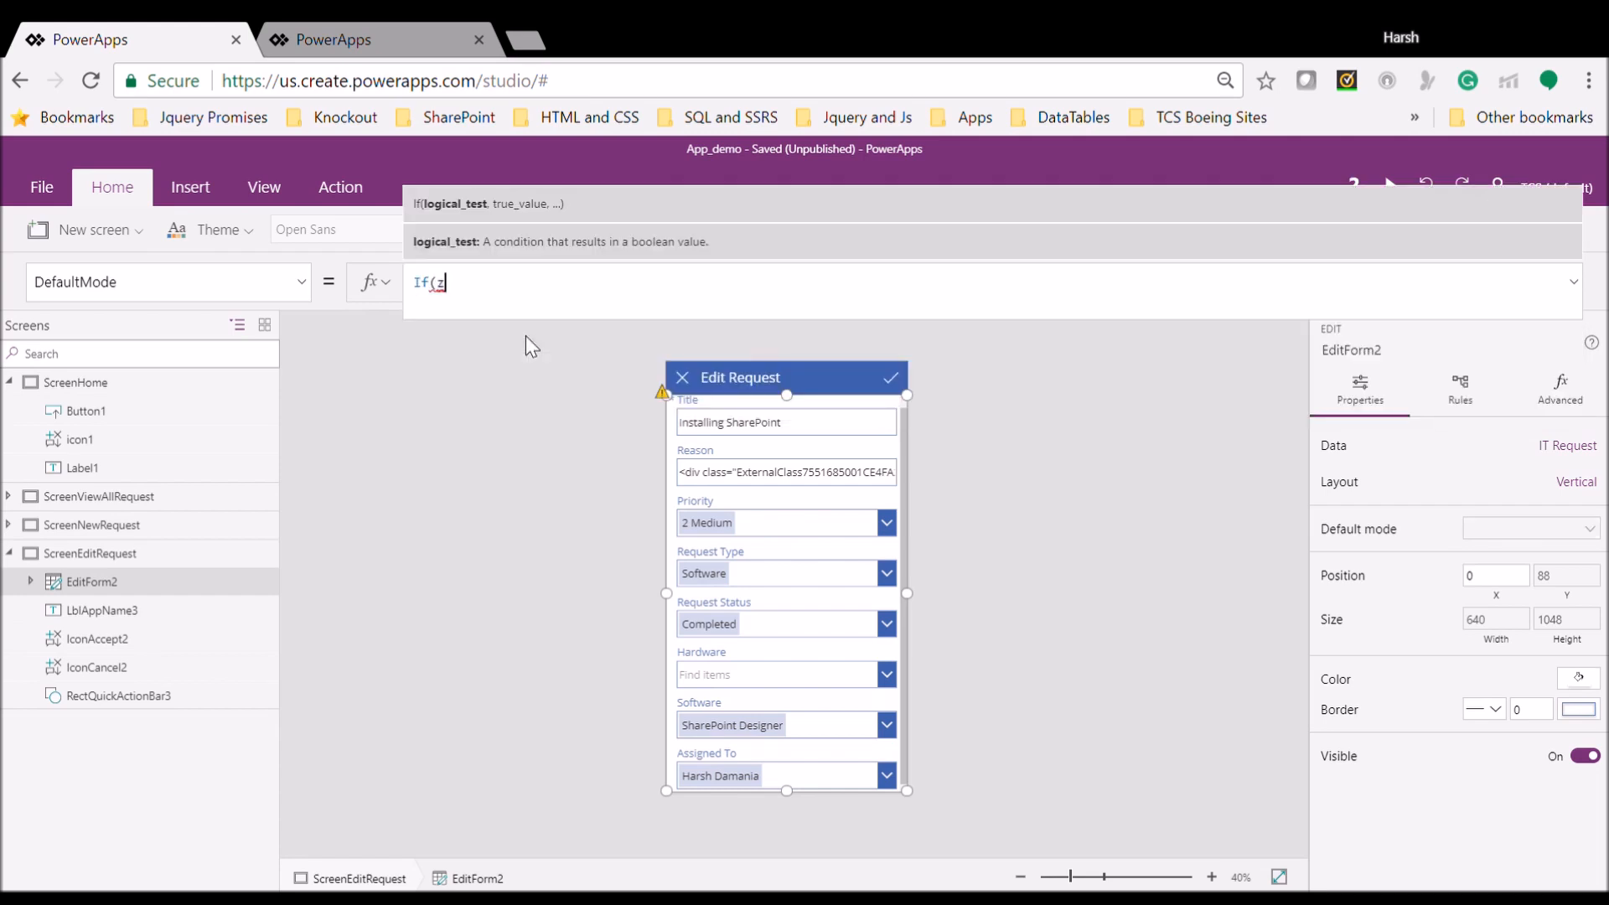
pyautogui.write('="View",Form')
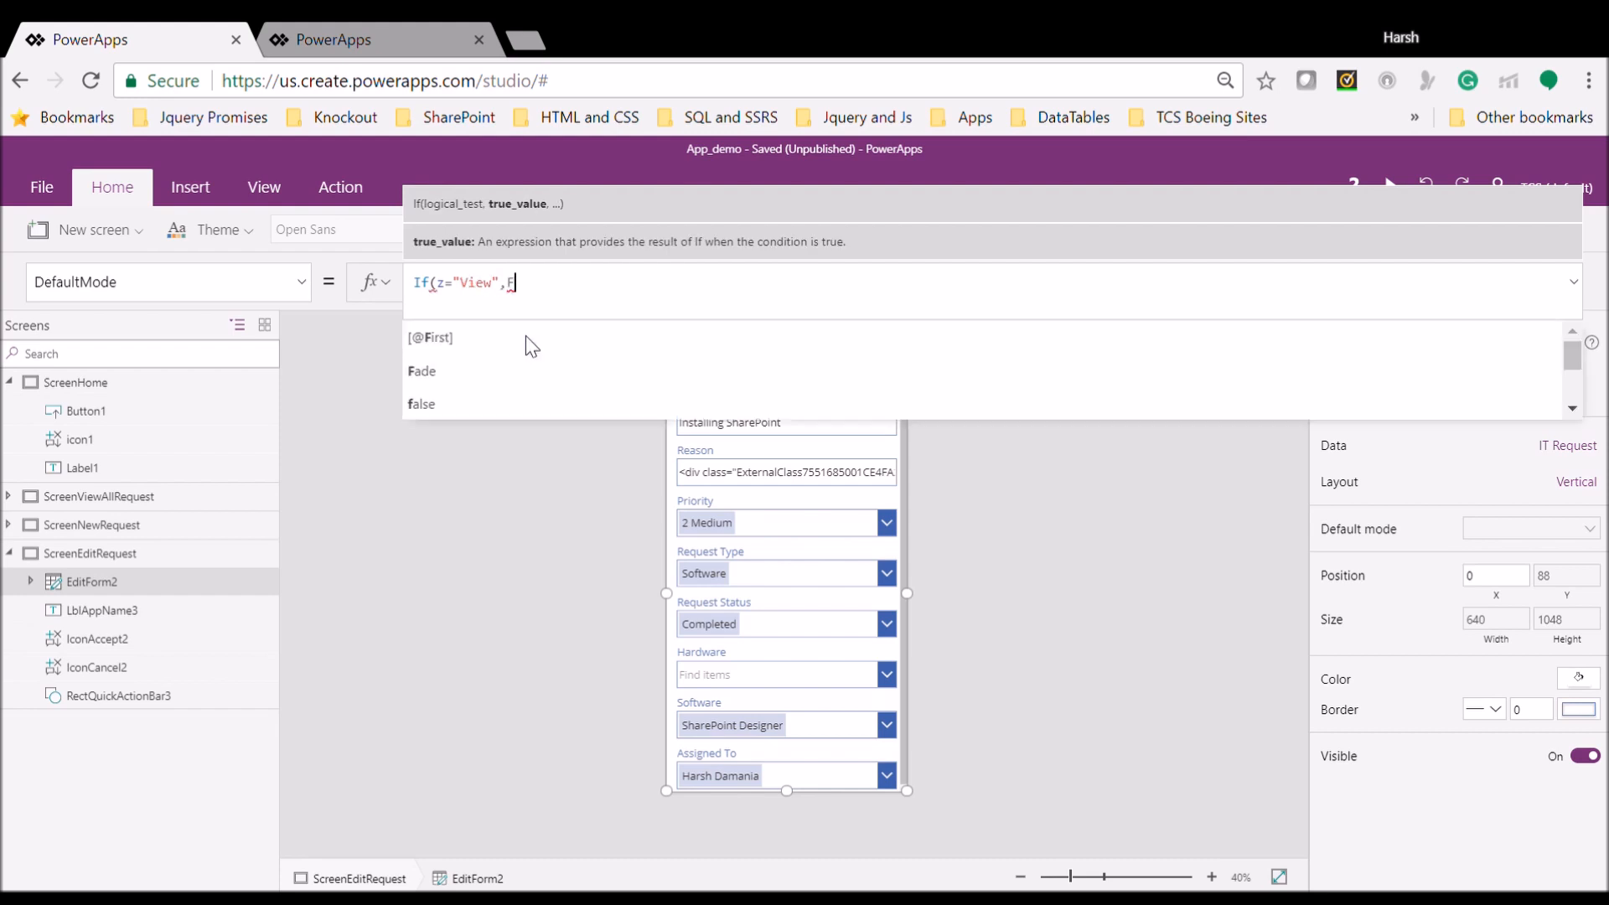
pyautogui.press('Down')
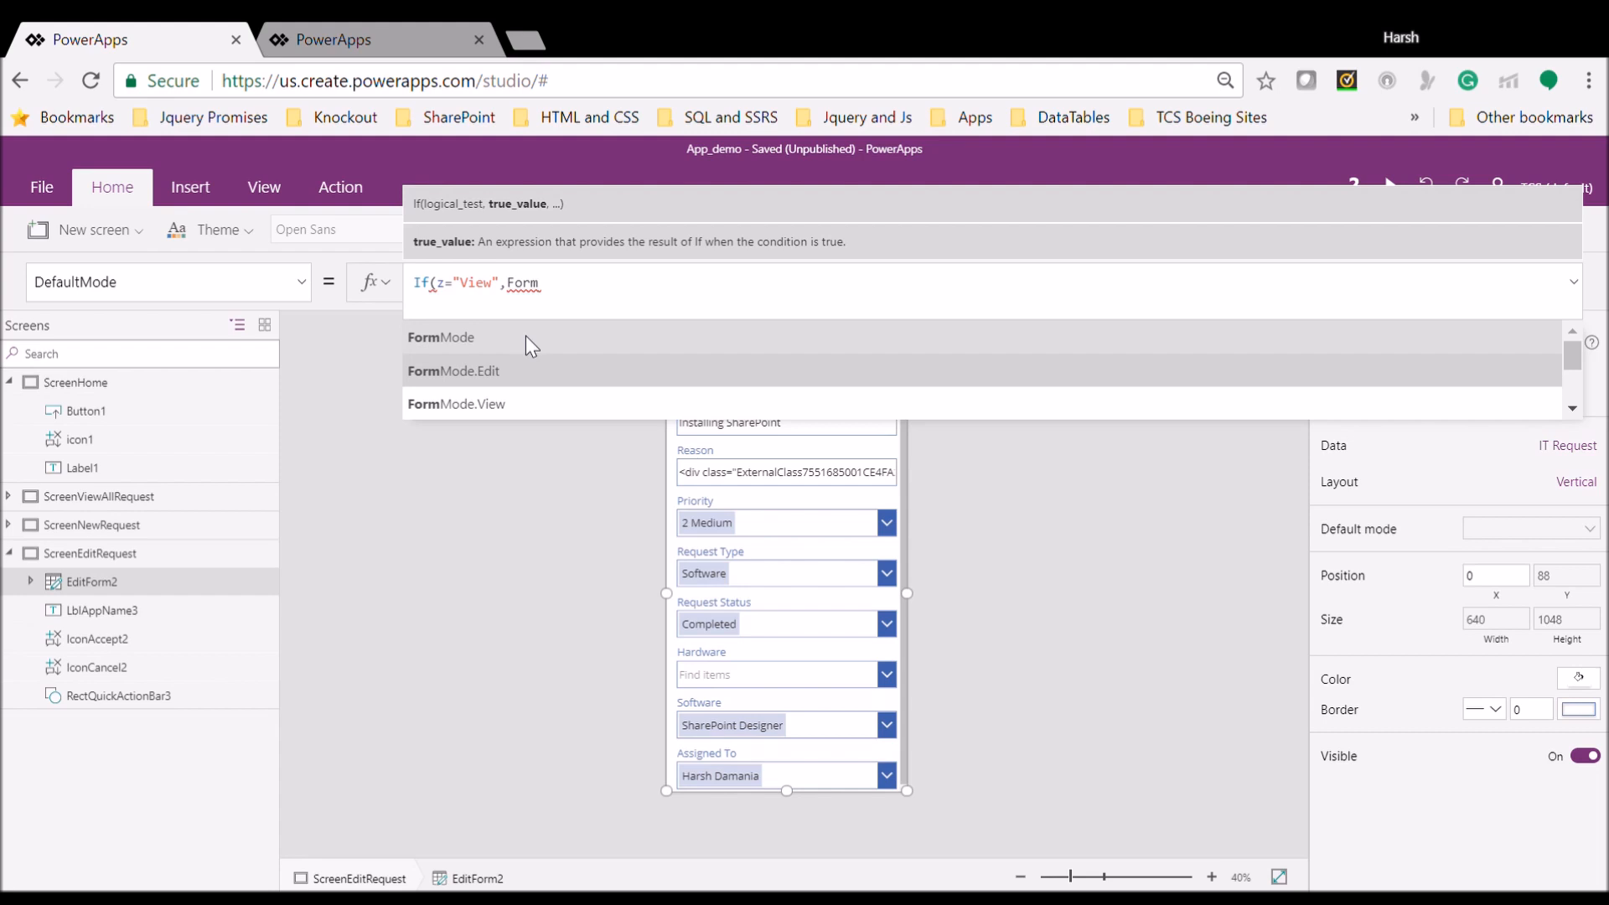
pyautogui.press('Tab')
pyautogui.press('BackSpace')
pyautogui.press('BackSpace')
pyautogui.press('BackSpace')
pyautogui.press('BackSpace')
pyautogui.write('View')
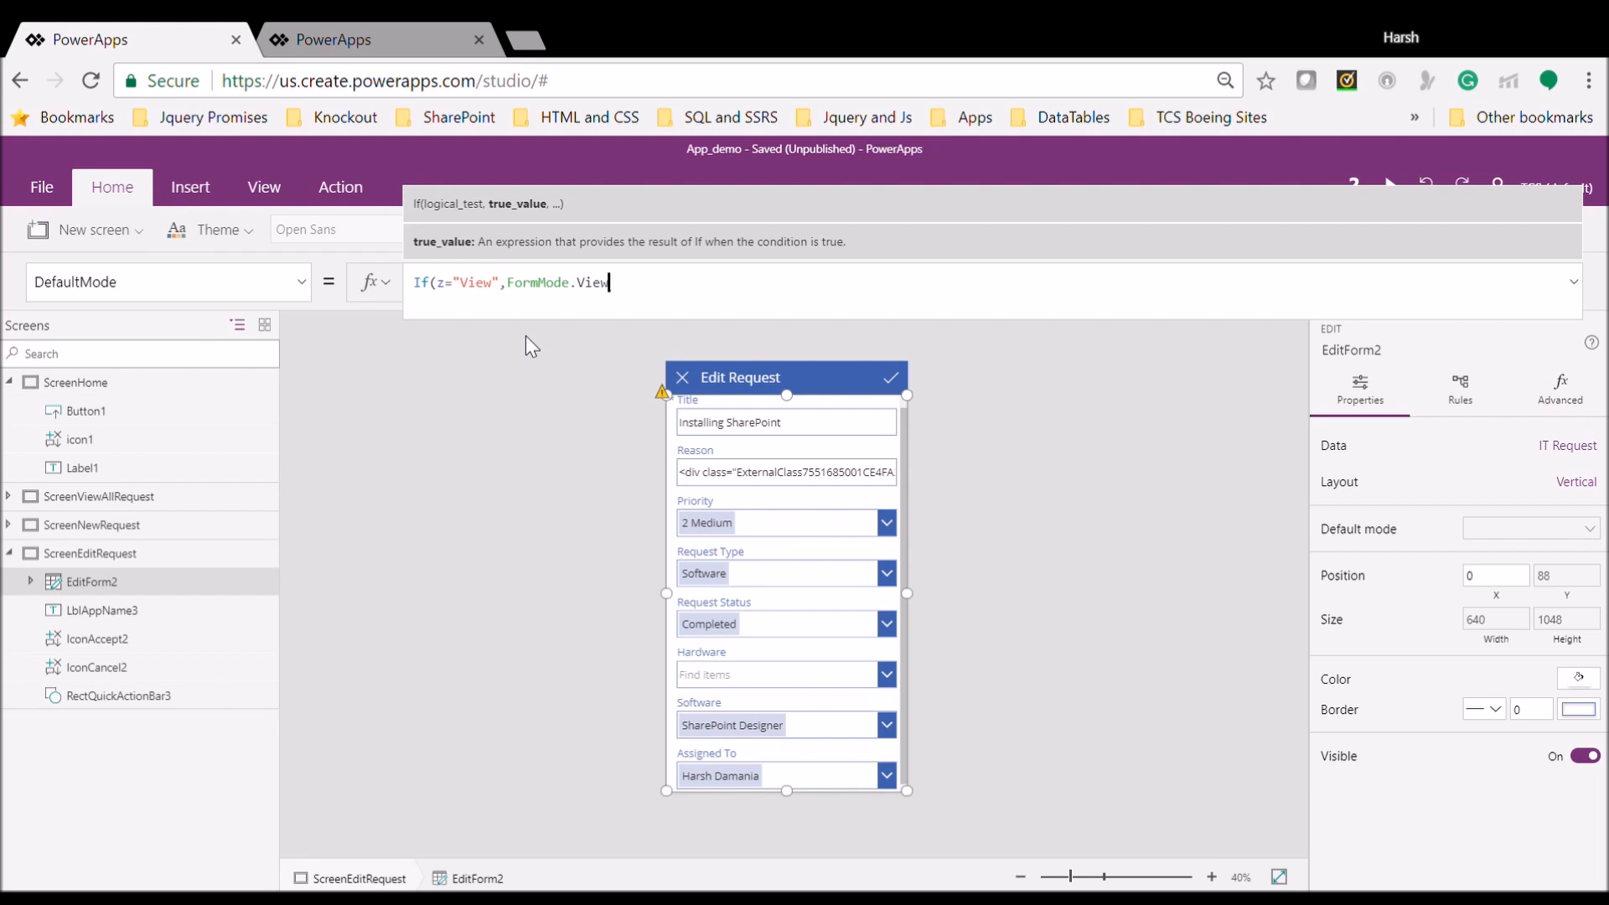
# Add Edit as the else value of the DefaultMode formula and close the If expression
pyautogui.write(',')
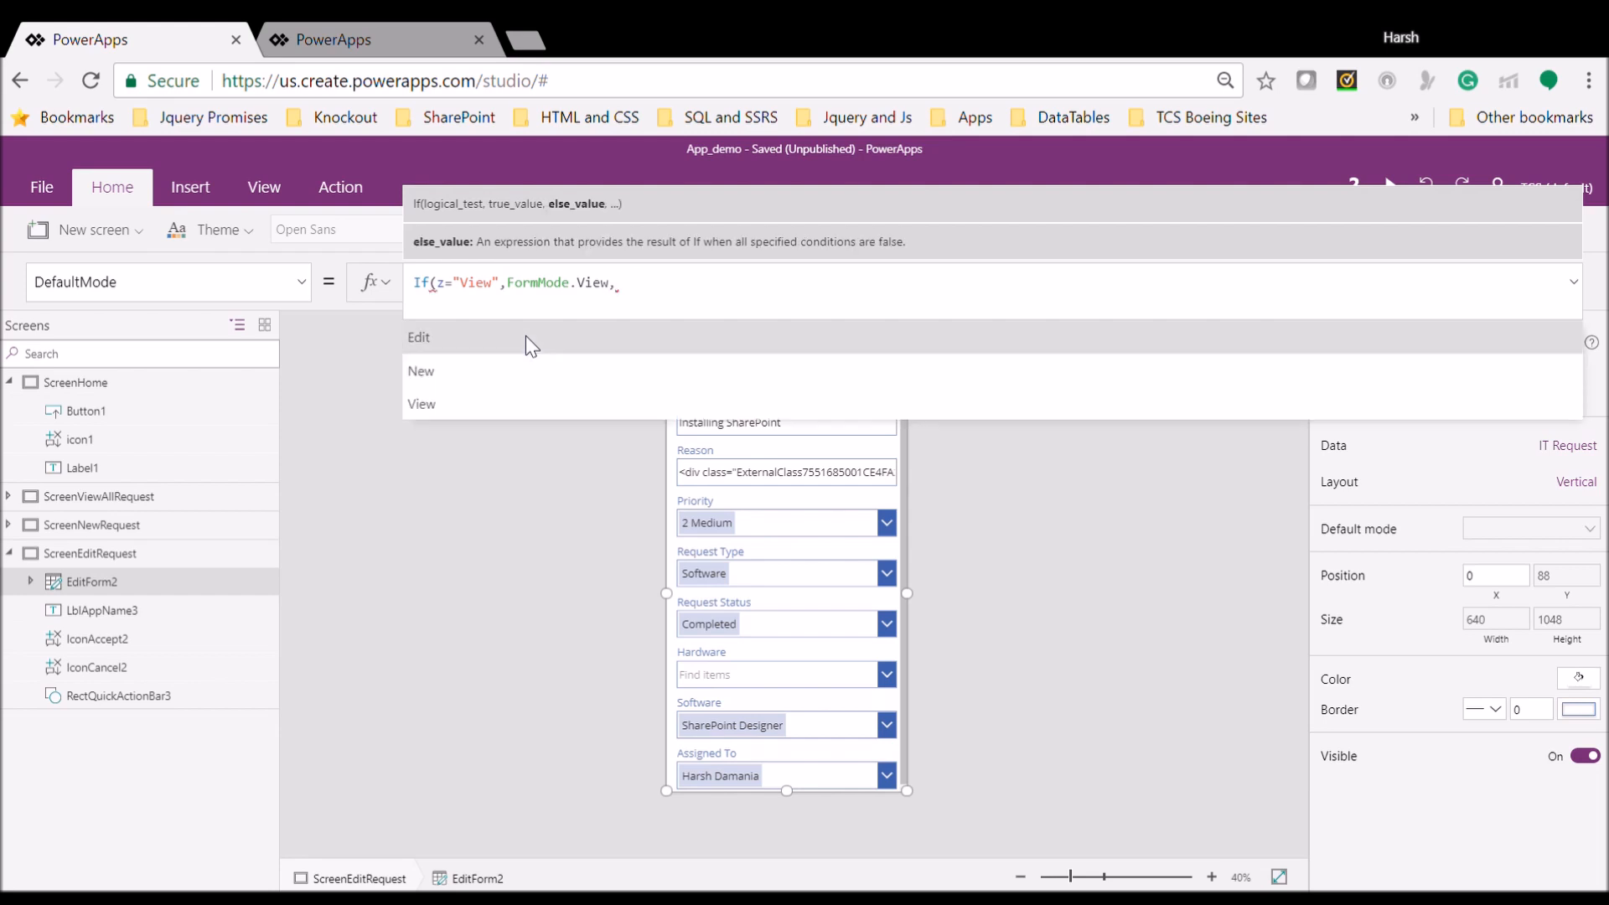
pyautogui.press('Down')
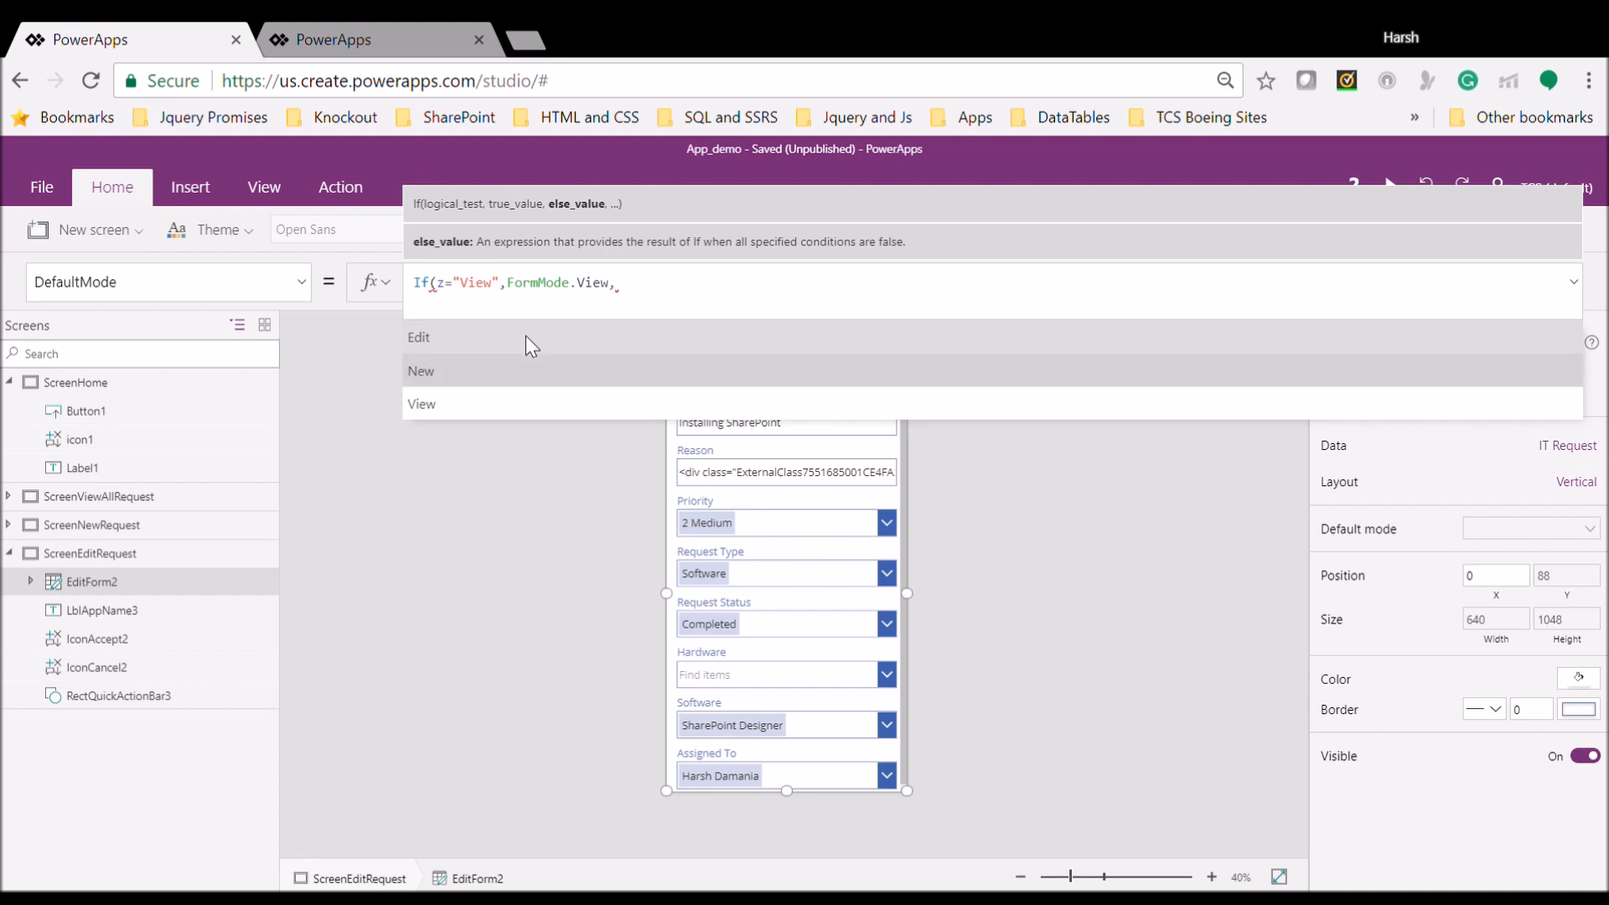
pyautogui.press('Up')
pyautogui.press('Return')
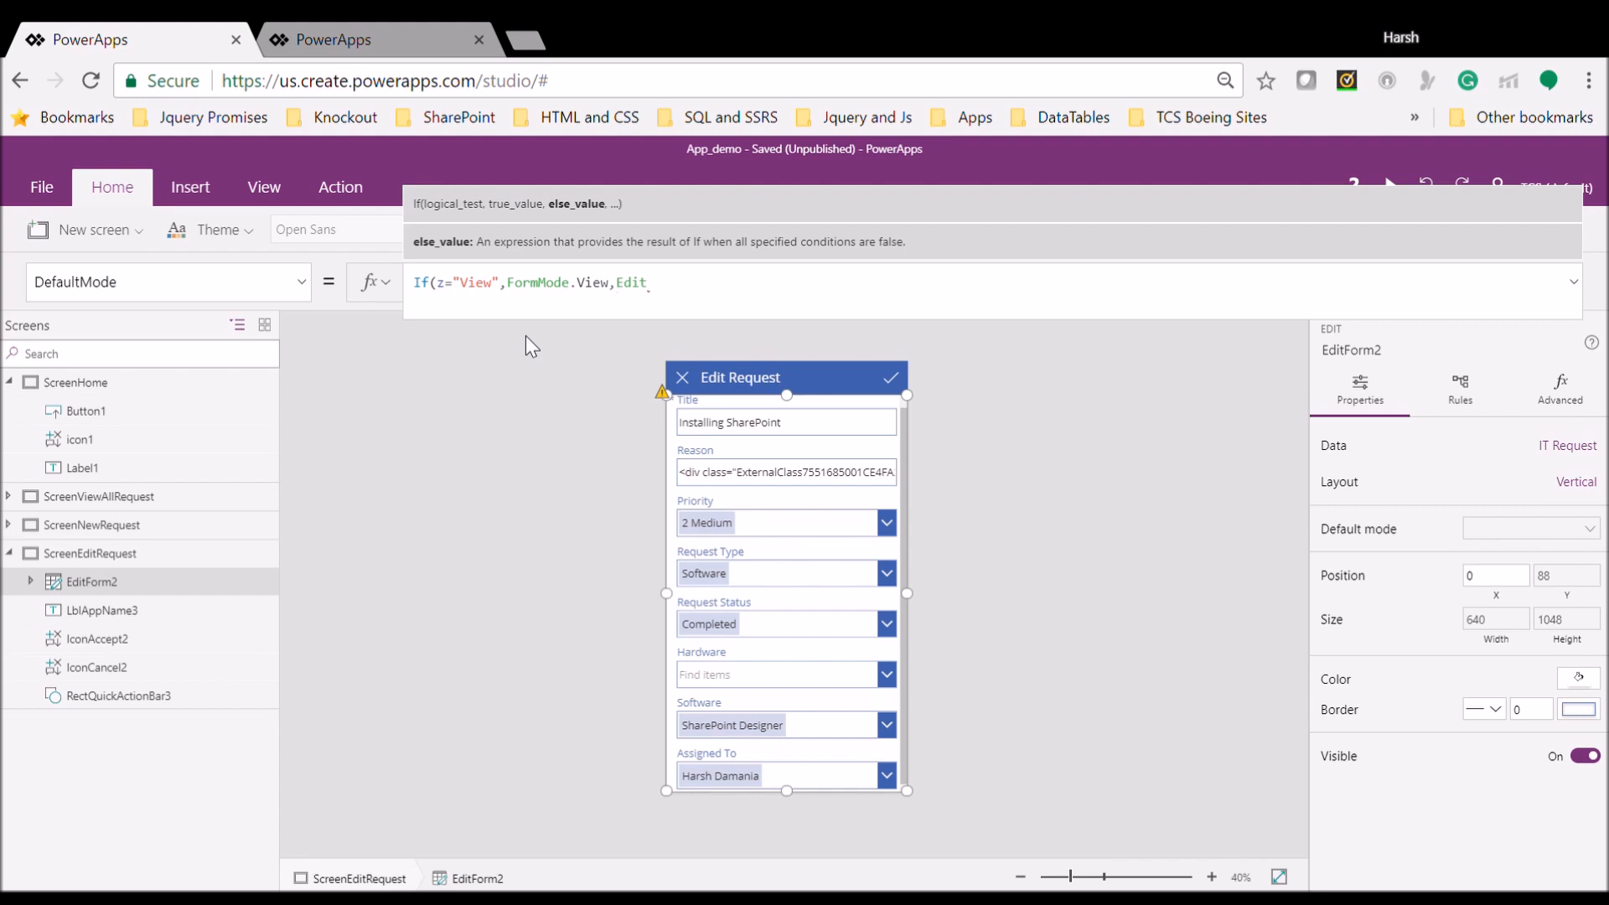
pyautogui.write(')')
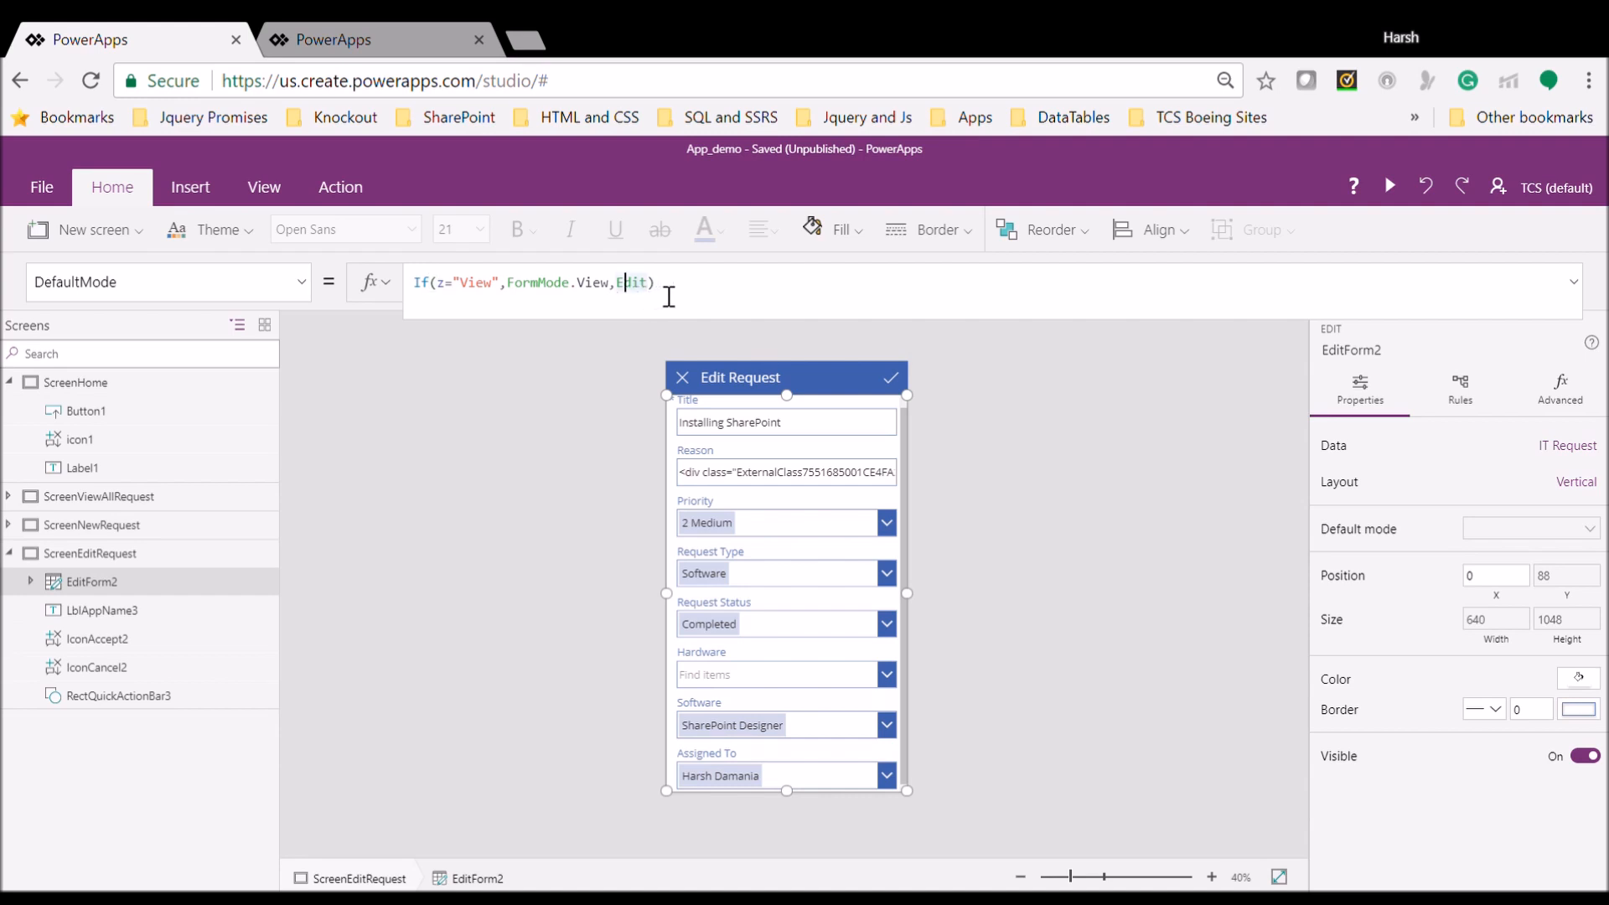
# Change the else value in the DefaultMode formula to FormMode.Edit and commit it
pyautogui.click(627, 290)
pyautogui.click(611, 289)
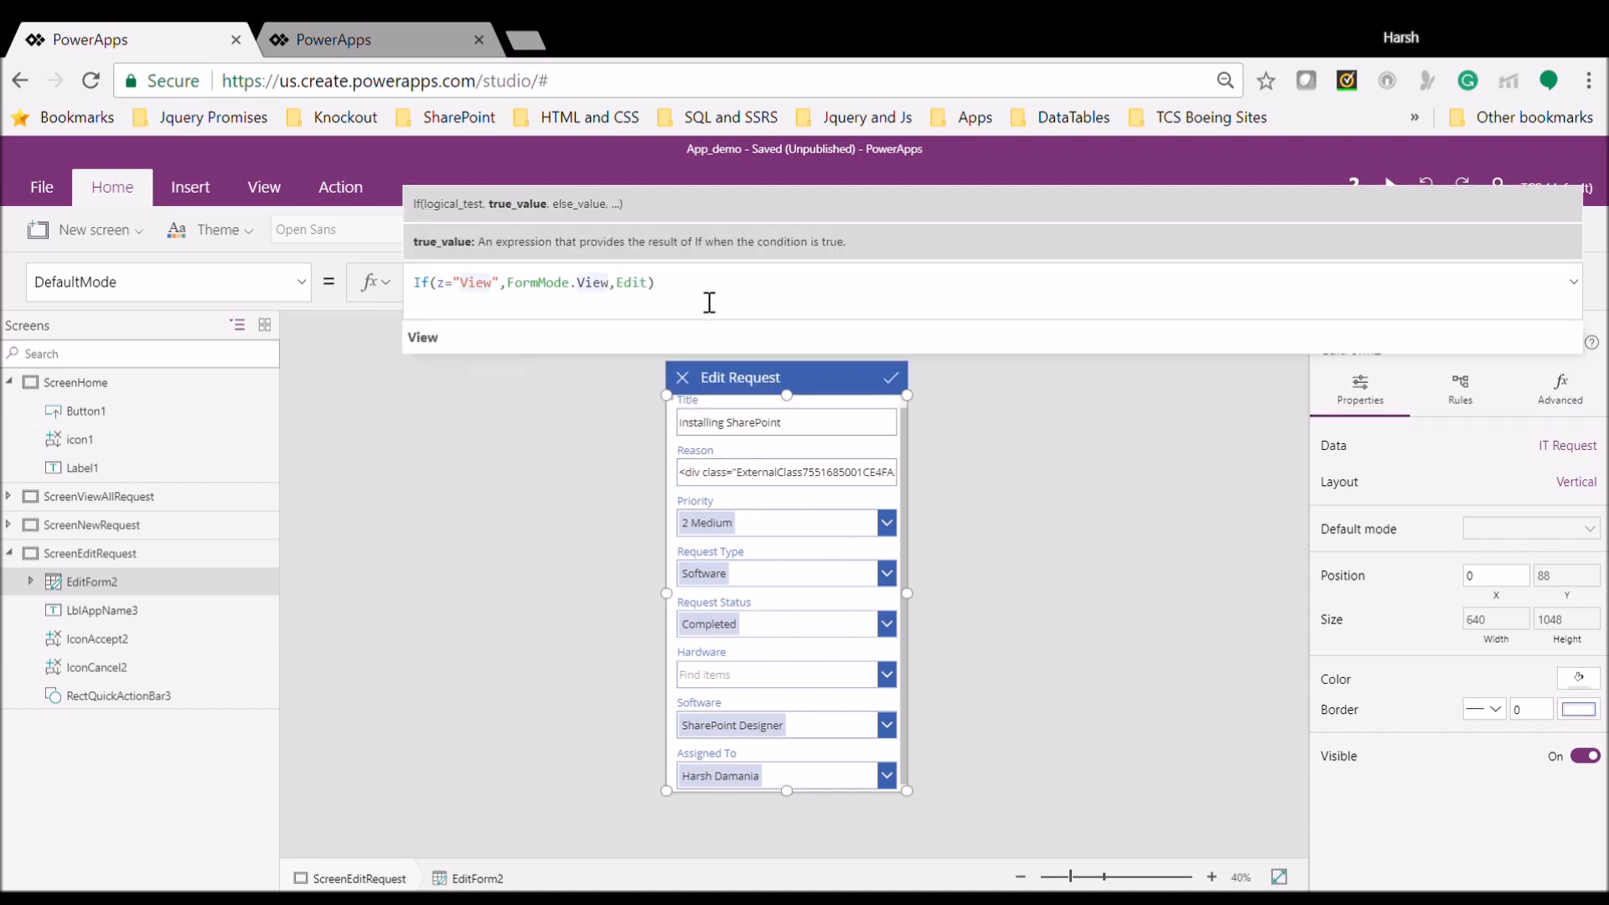
pyautogui.press('Right')
pyautogui.write('Form')
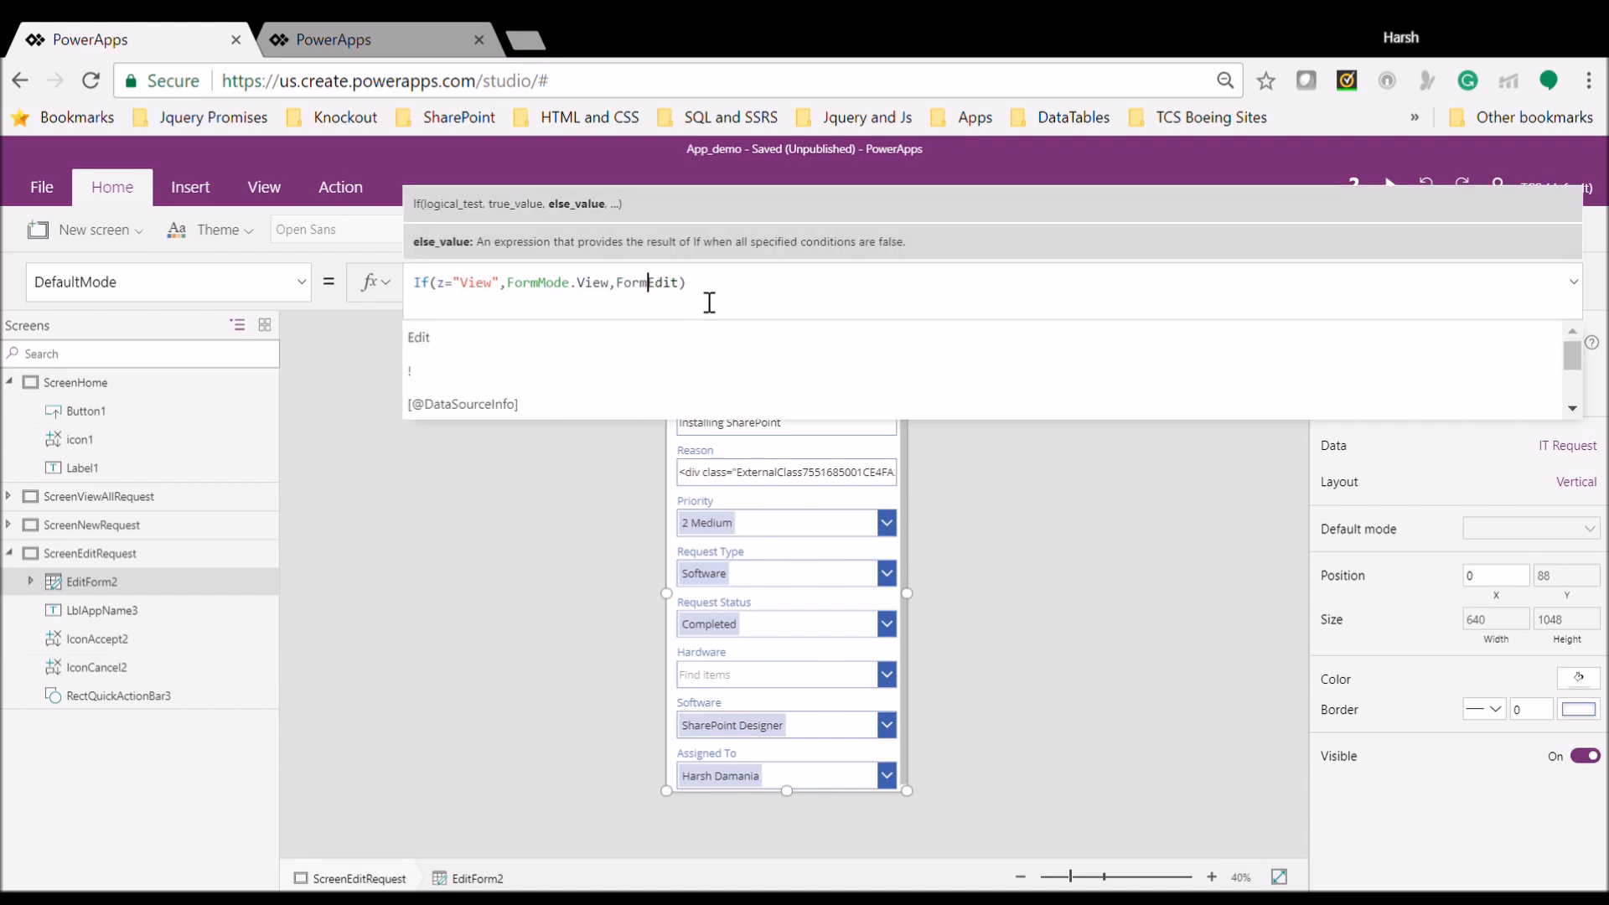
pyautogui.press('Down')
pyautogui.press('Down')
pyautogui.press('Tab')
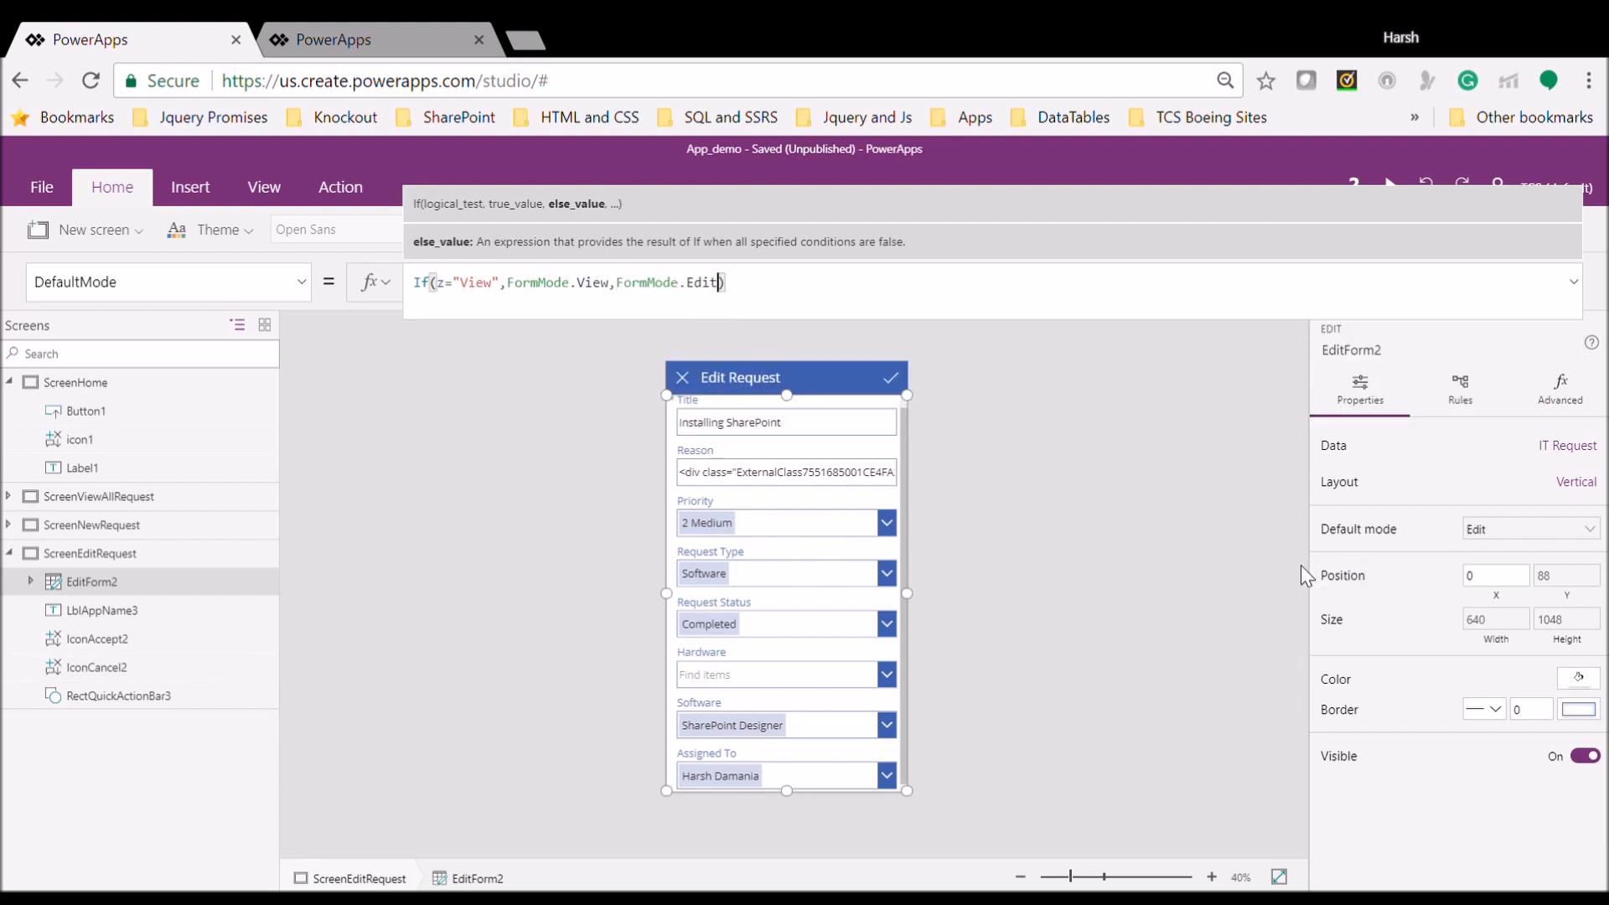
pyautogui.click(1200, 555)
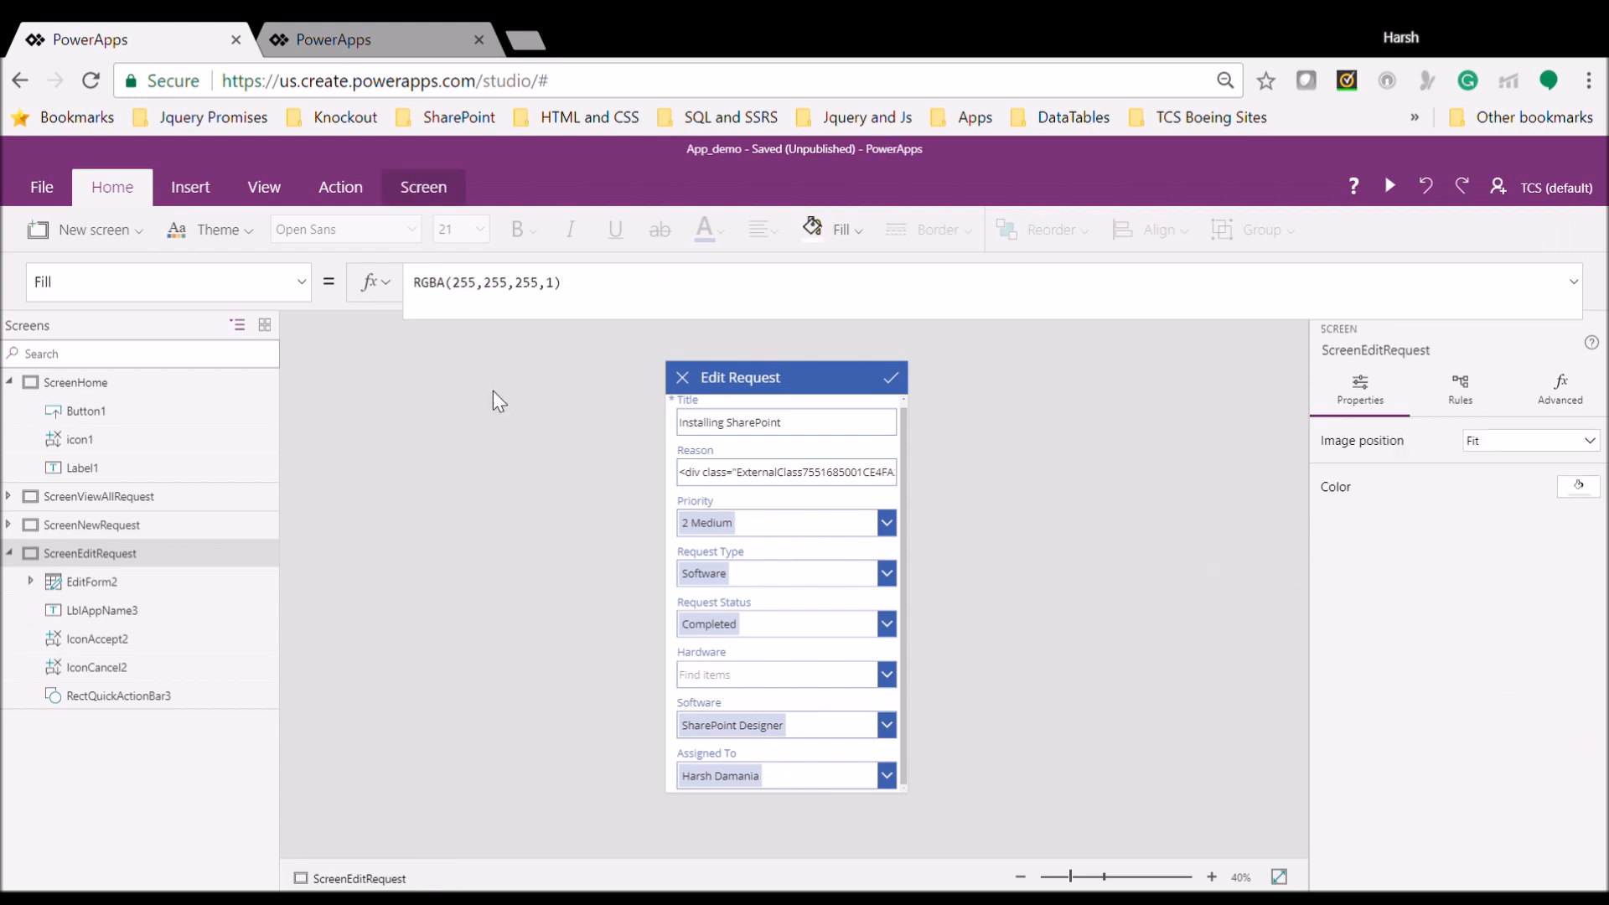
# Preview the app from ScreenHome, open the Installing SharePoint request from the gallery and leave the preview
pyautogui.click(118, 384)
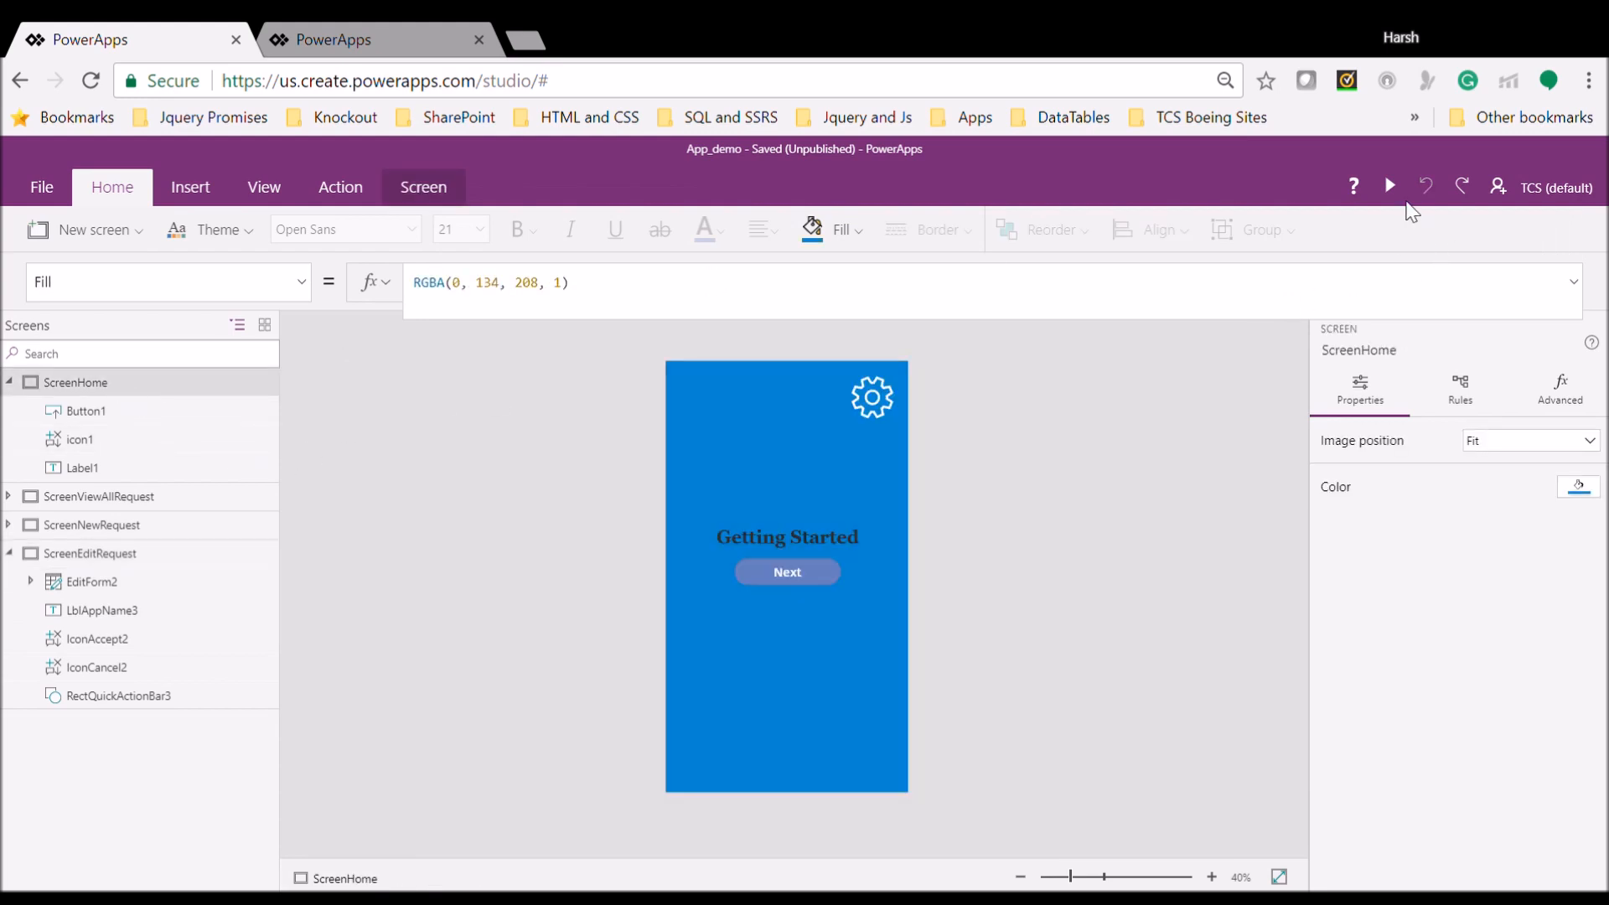
pyautogui.click(1389, 185)
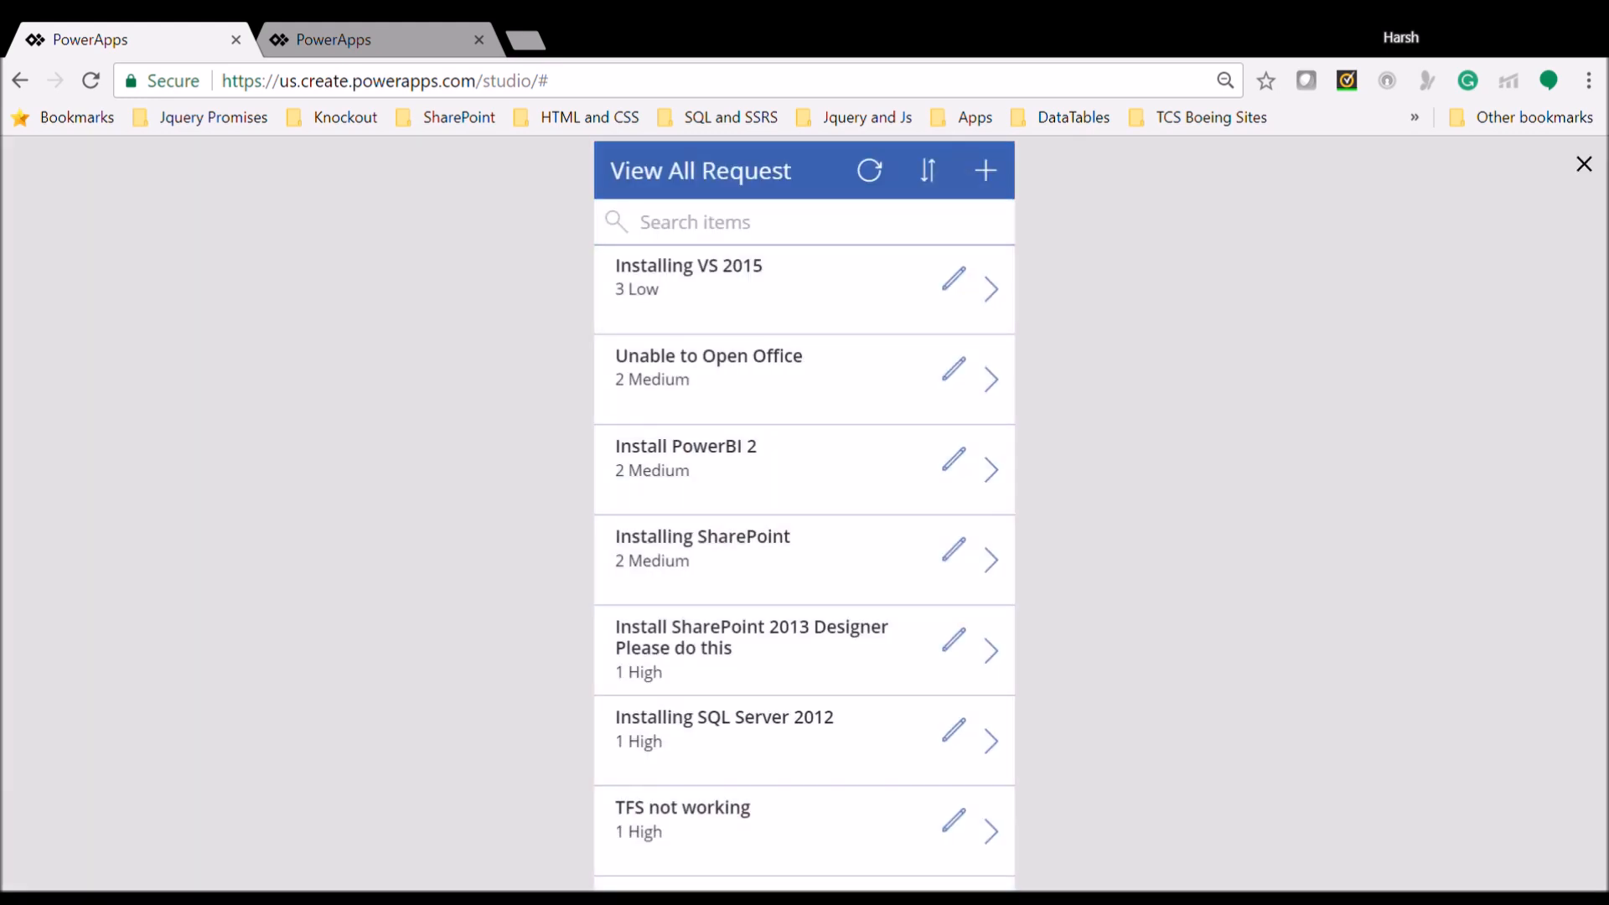
pyautogui.click(992, 289)
pyautogui.click(953, 549)
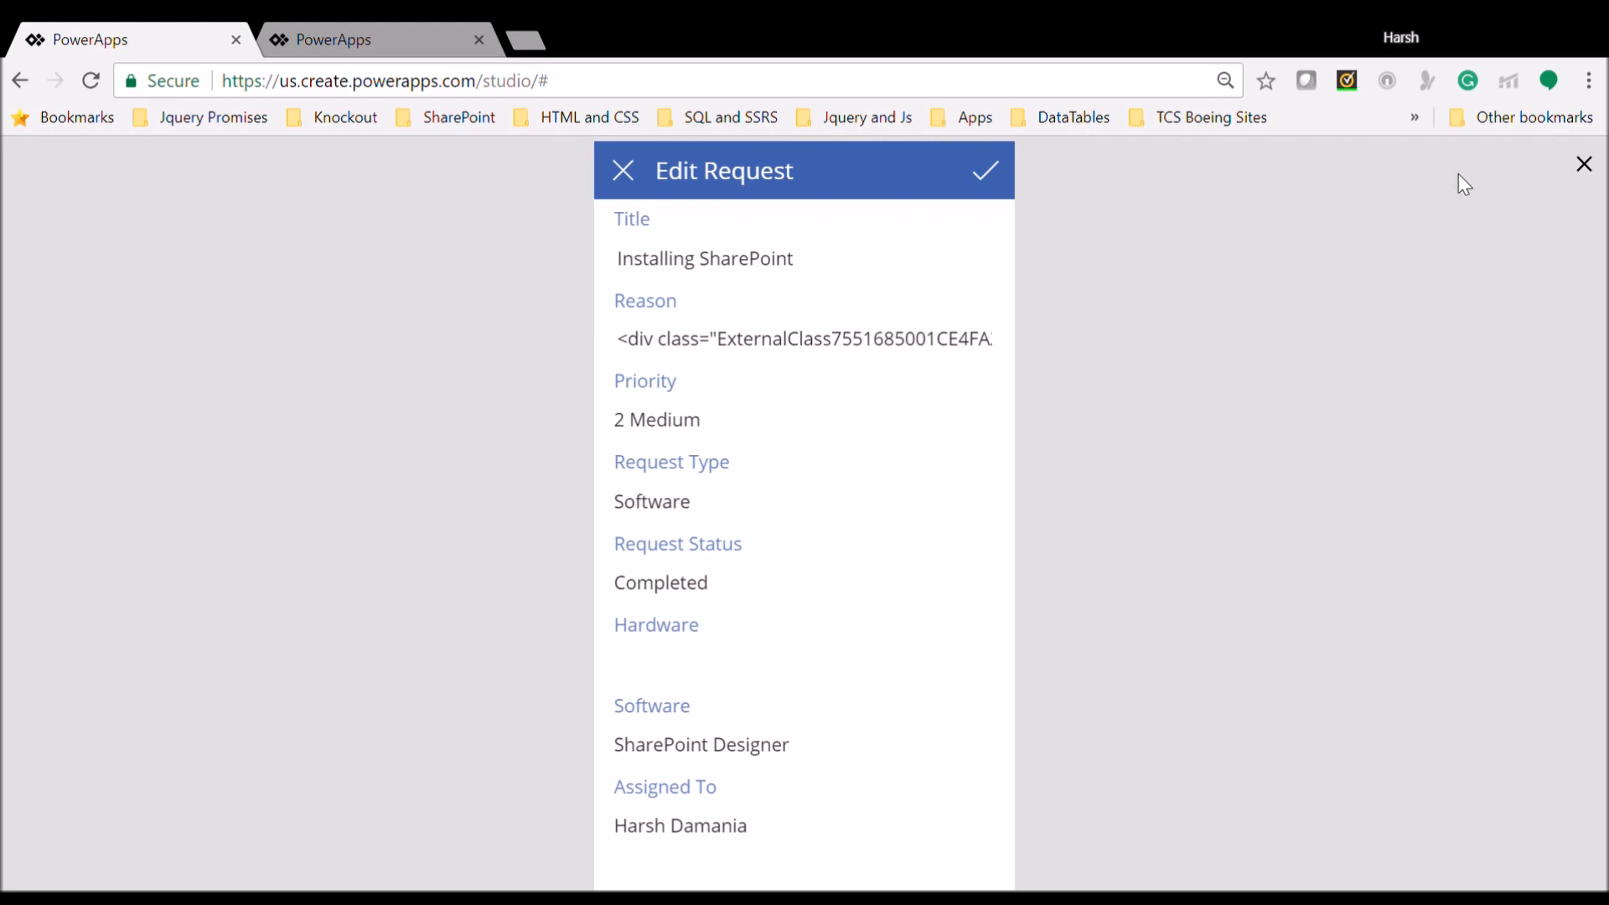
pyautogui.click(1588, 170)
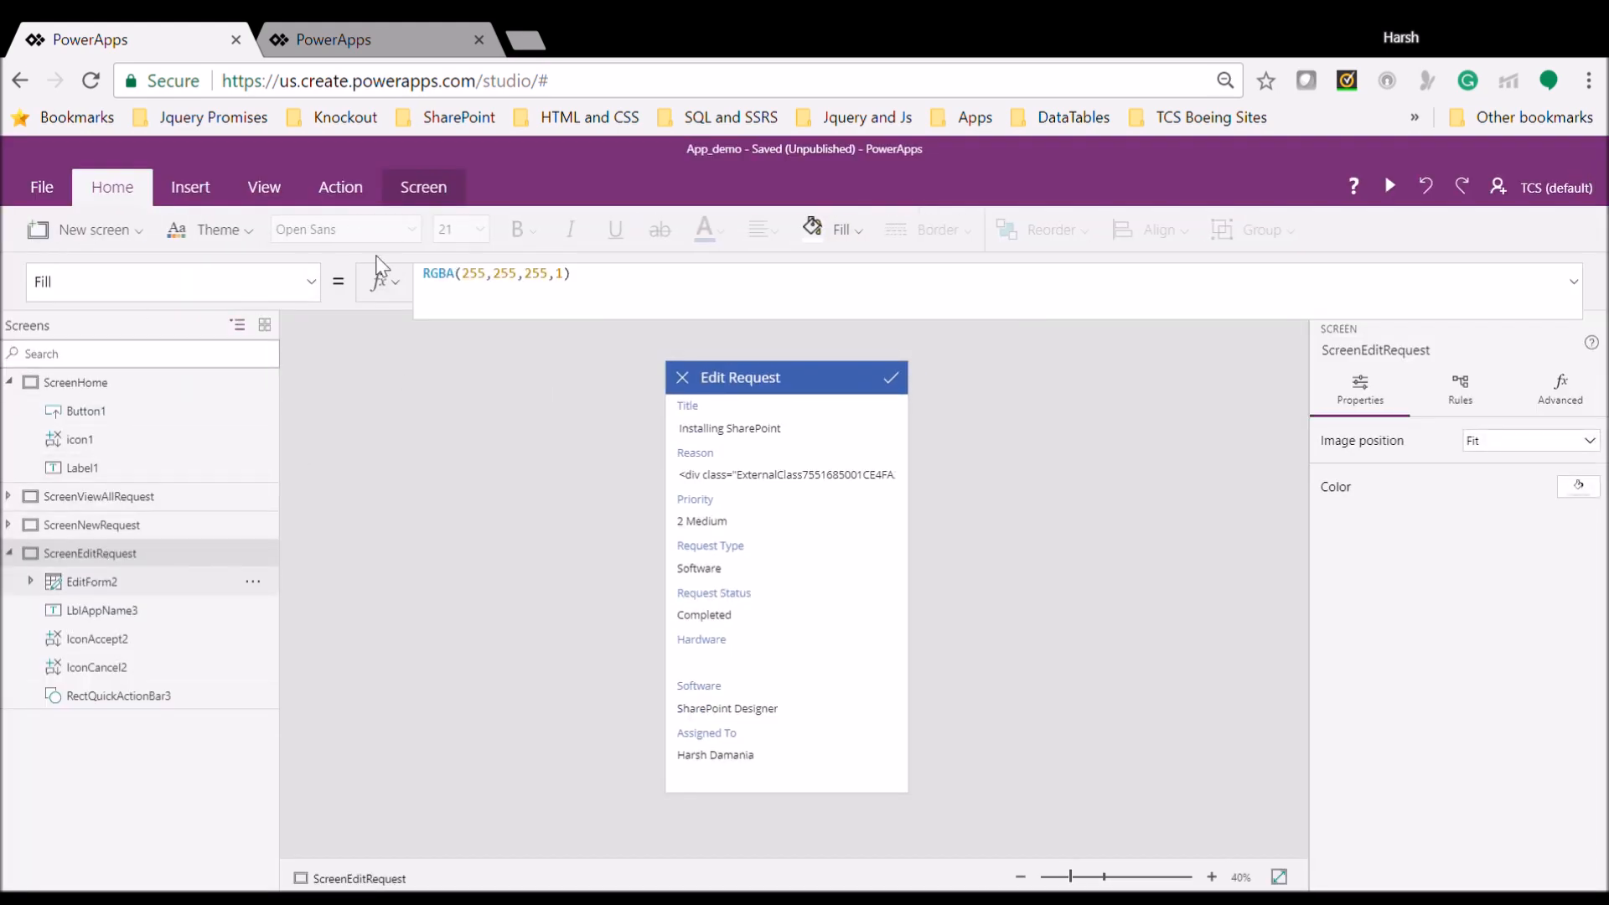
# Unlock the Reason card of EditForm2 on ScreenEditRequest so its properties can be changed
pyautogui.click(82, 581)
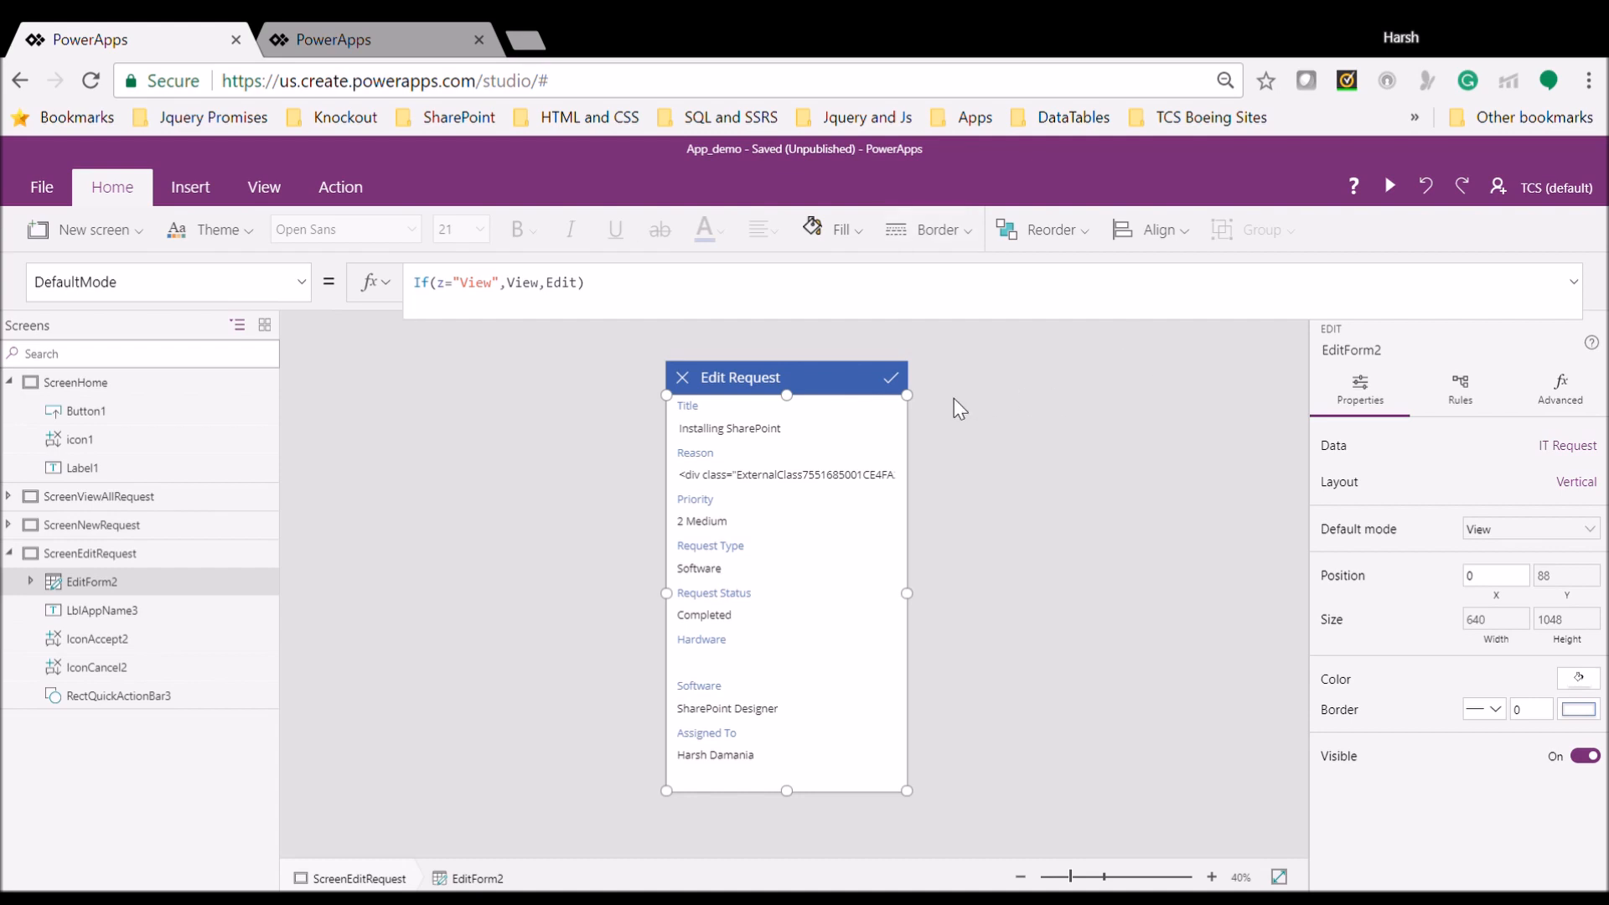
pyautogui.click(701, 480)
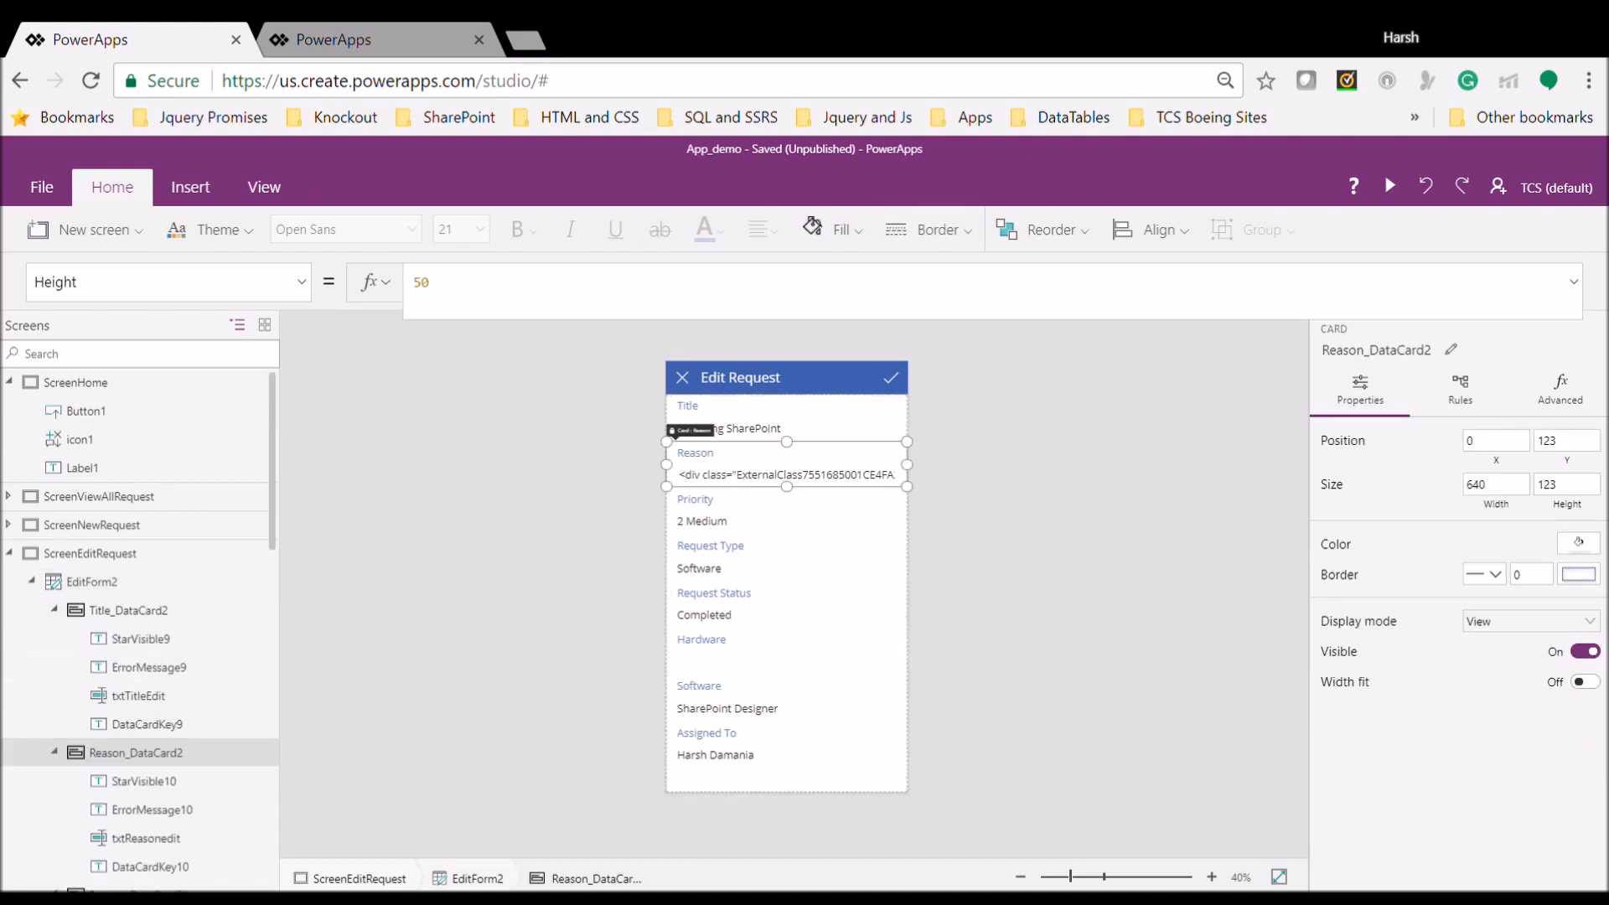
pyautogui.click(1557, 387)
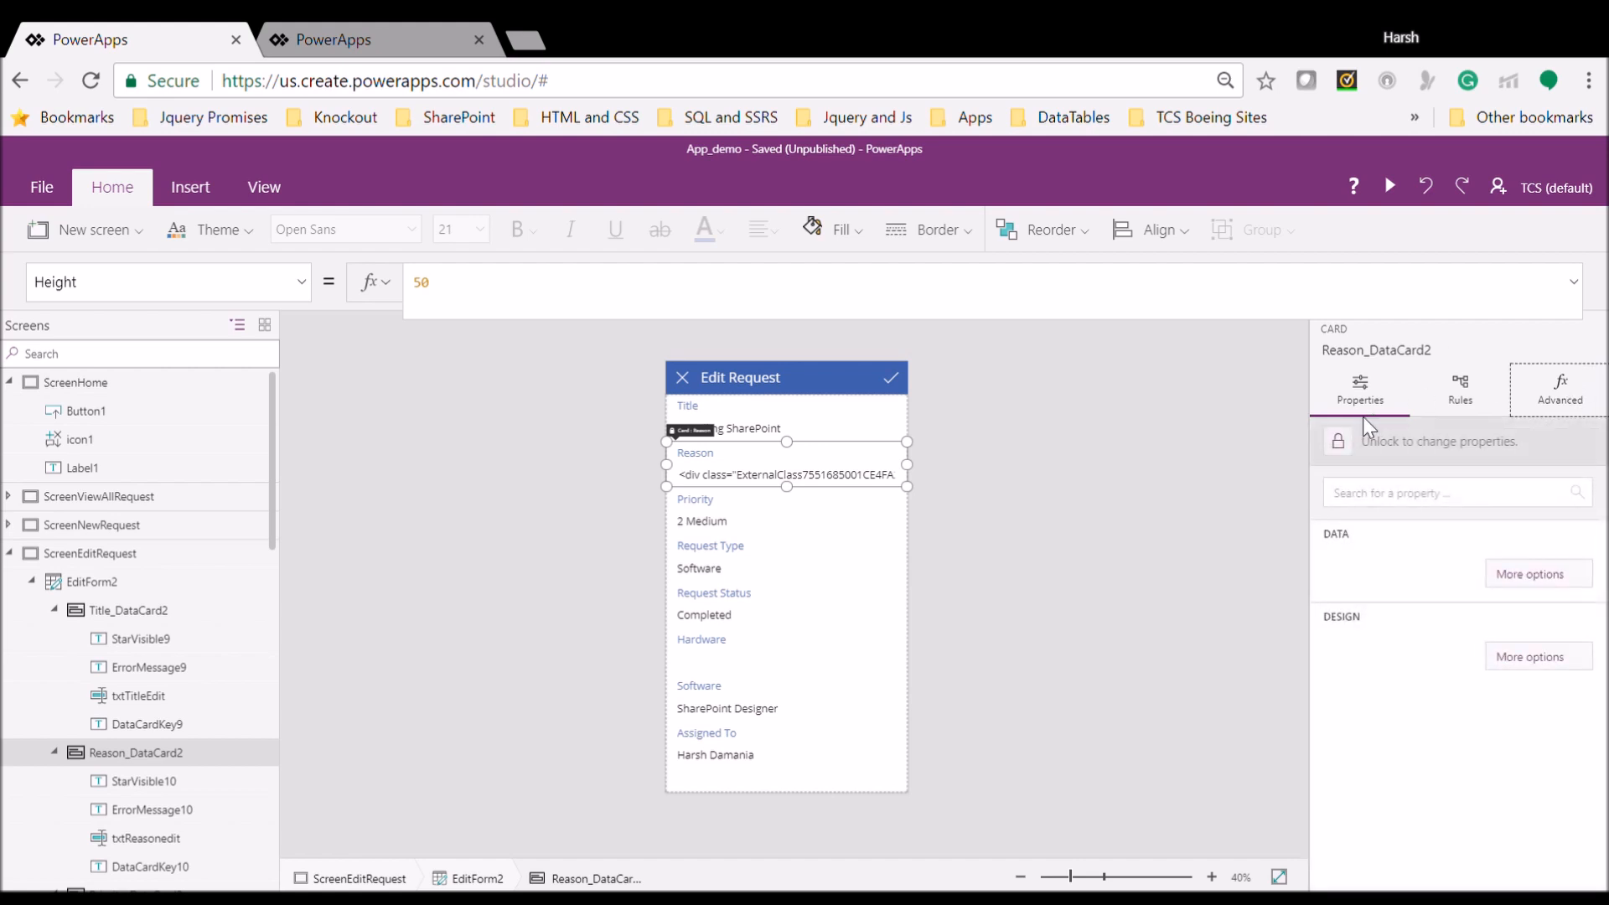
pyautogui.click(1342, 442)
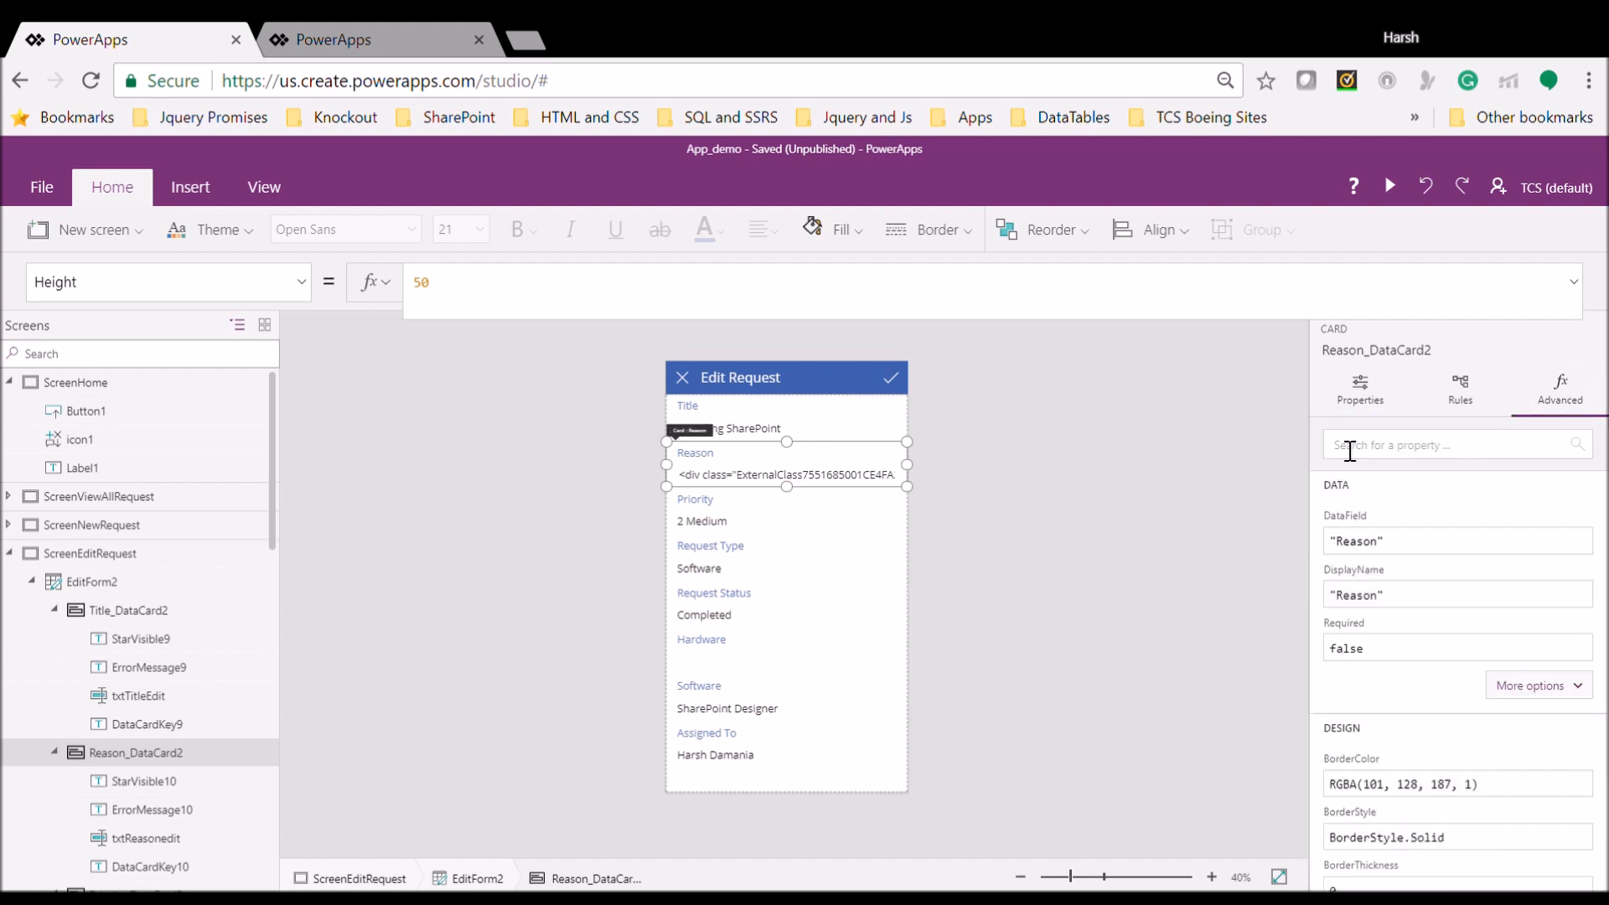
# Delete the txtReasonedit text input from the Reason card and select the card itself
pyautogui.click(777, 474)
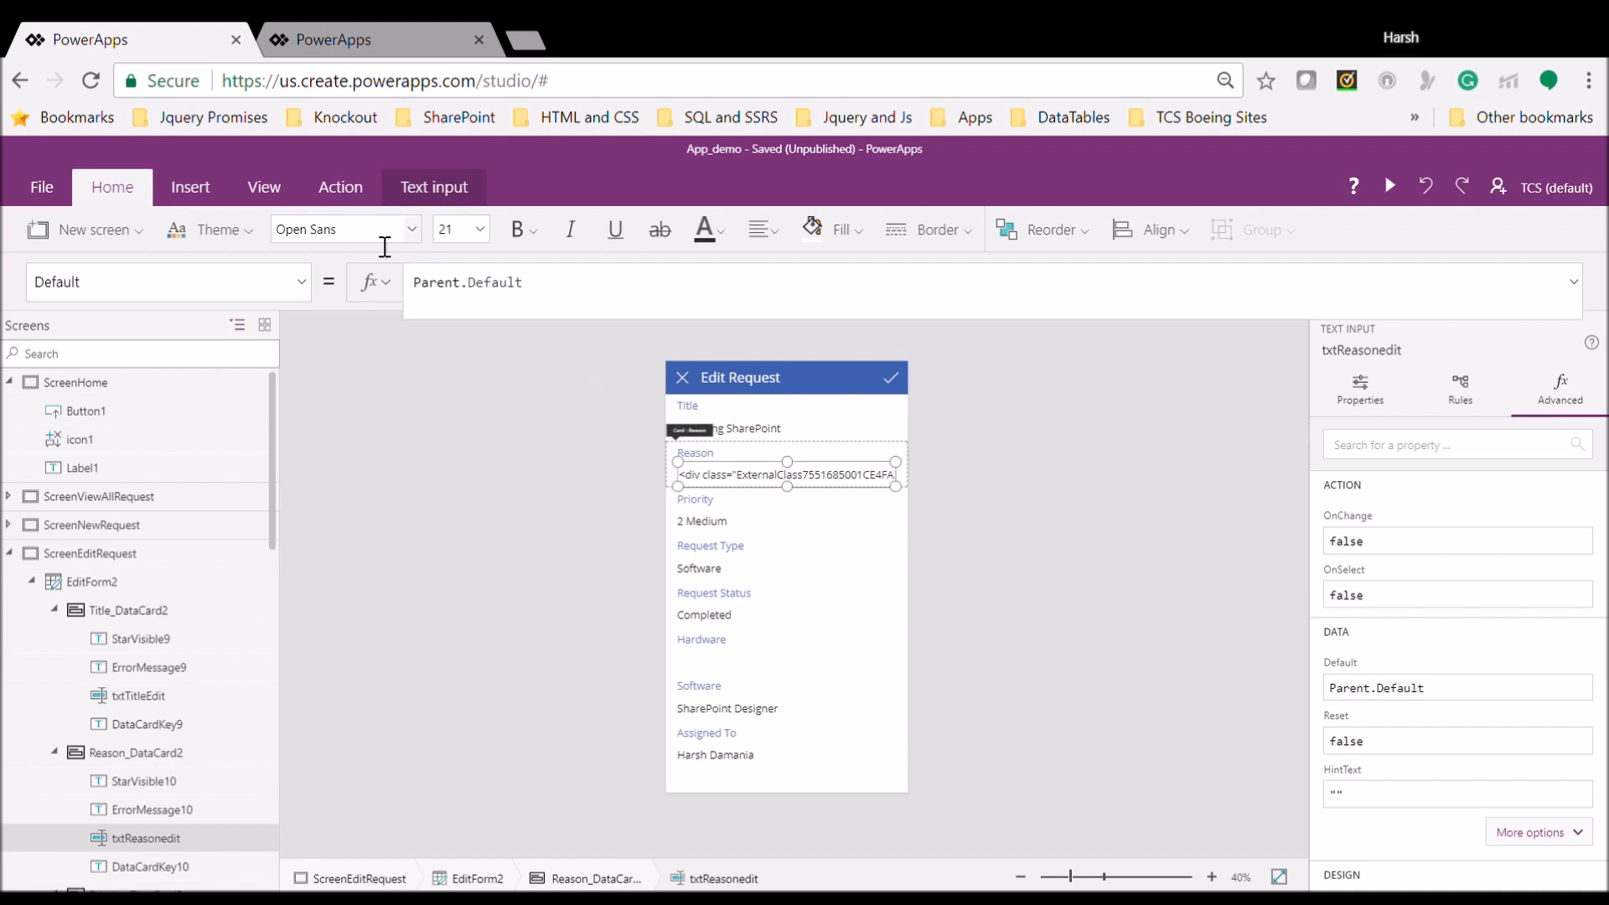
pyautogui.click(301, 282)
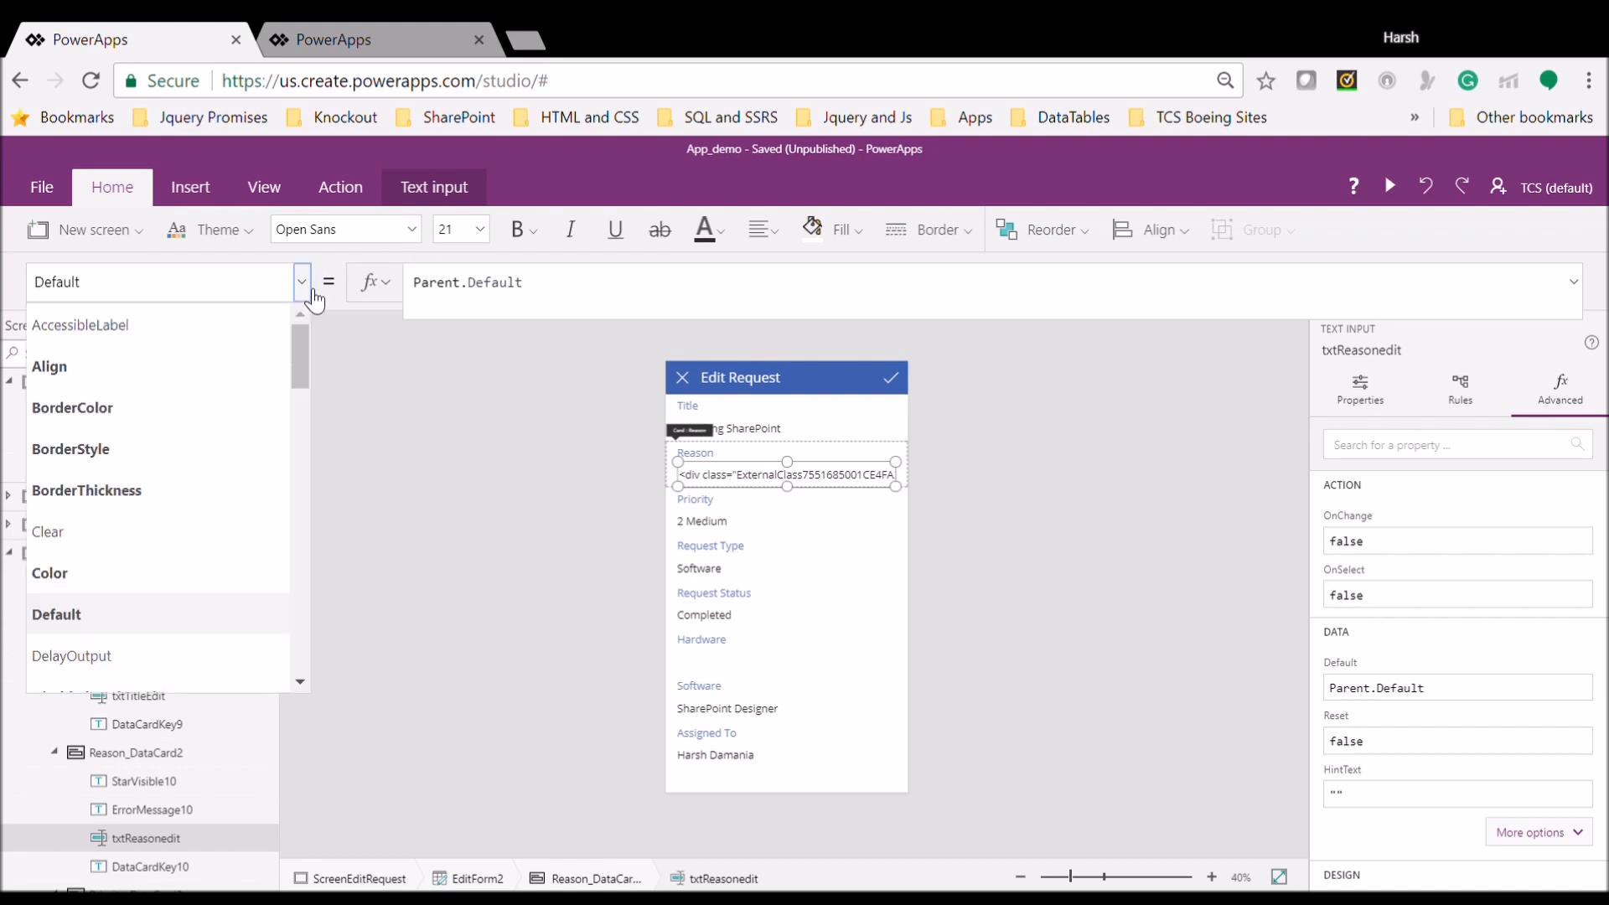
pyautogui.moveTo(302, 331); pyautogui.dragTo(304, 633)
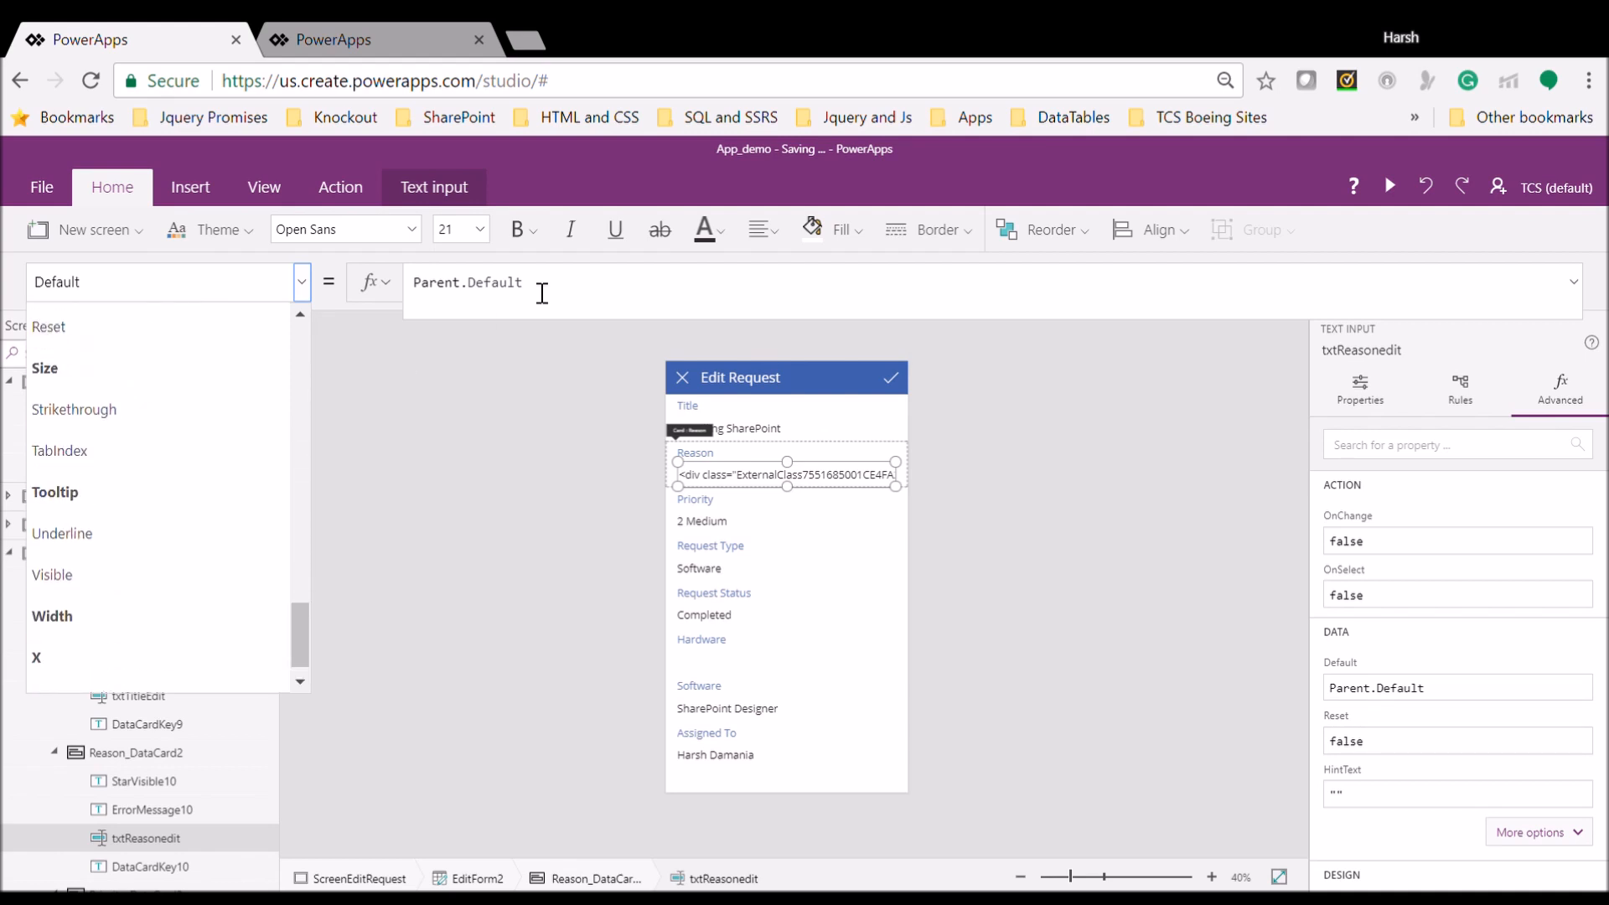
pyautogui.click(758, 476)
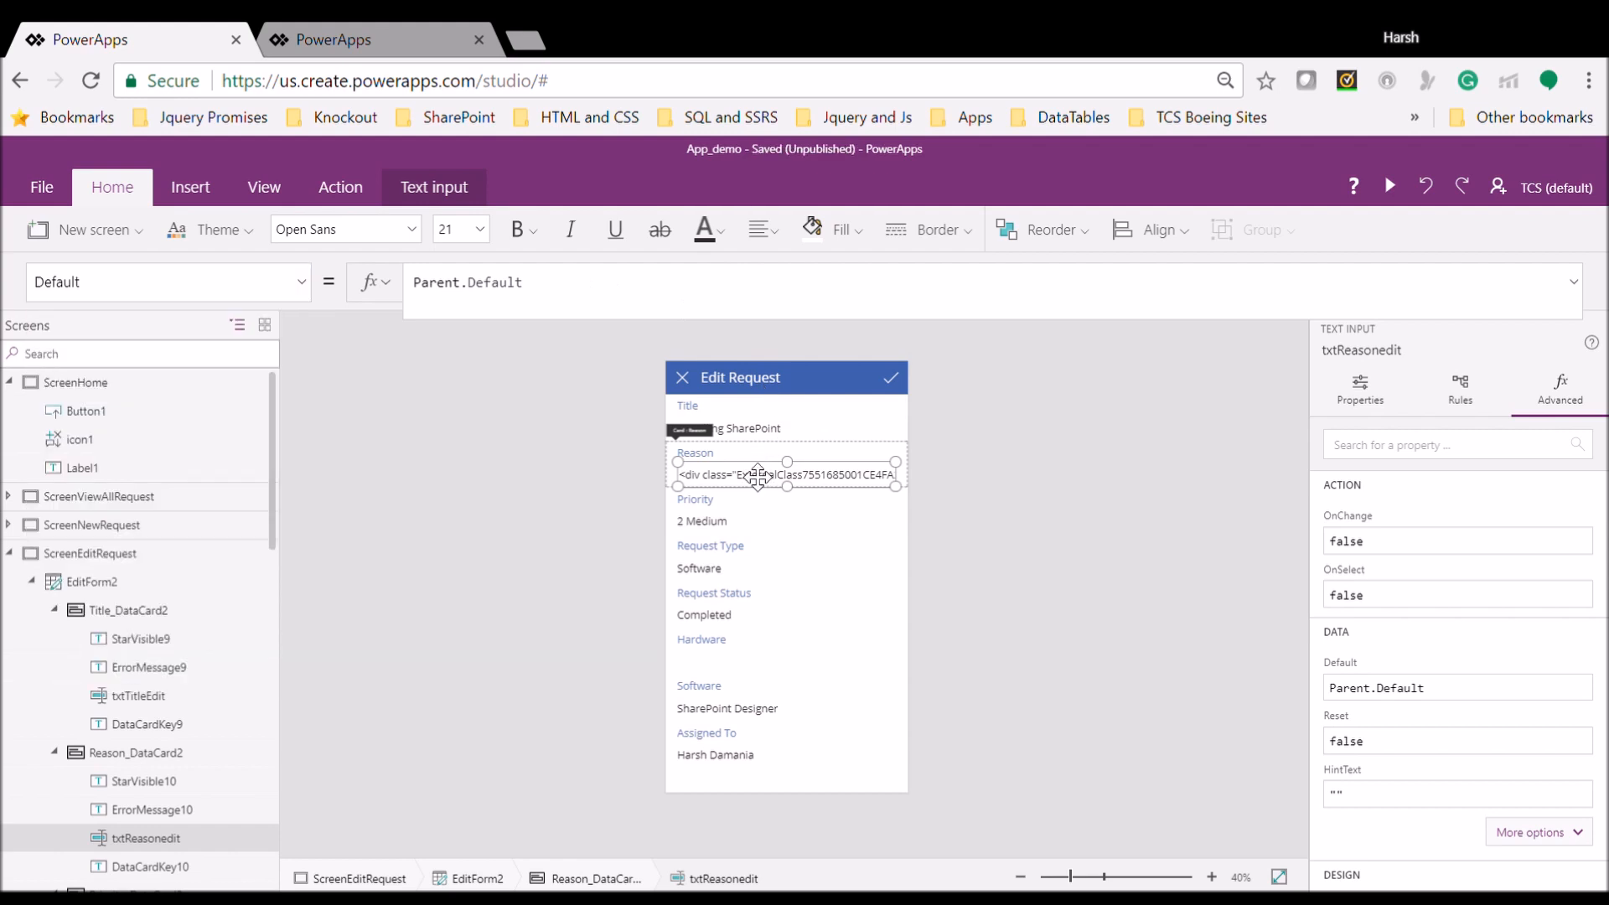
pyautogui.press('Delete')
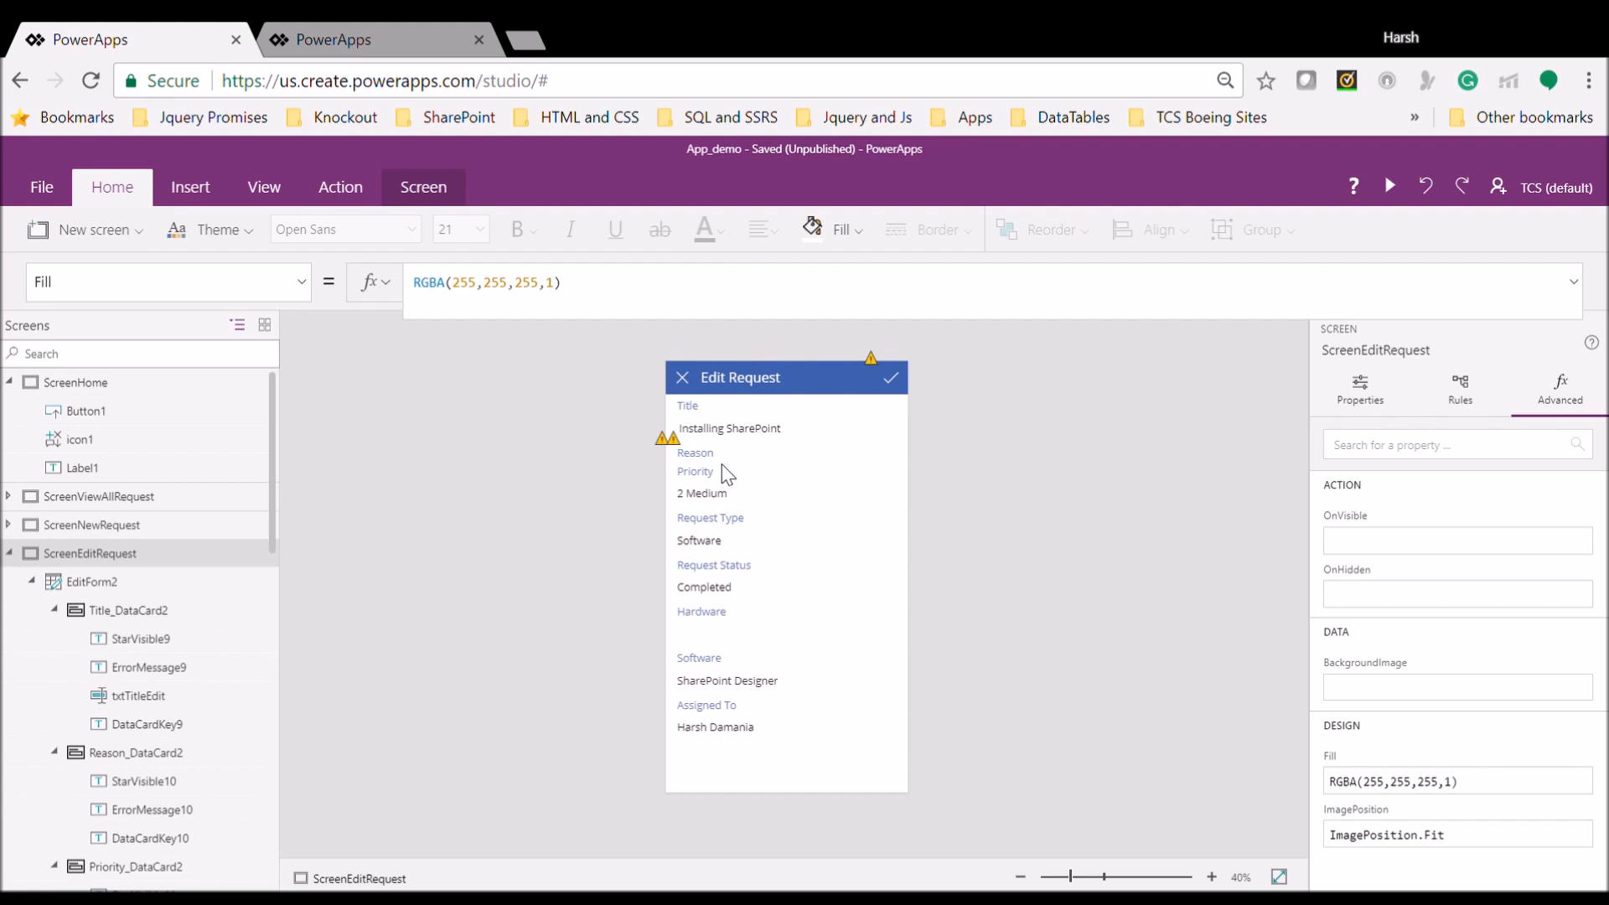
pyautogui.click(708, 455)
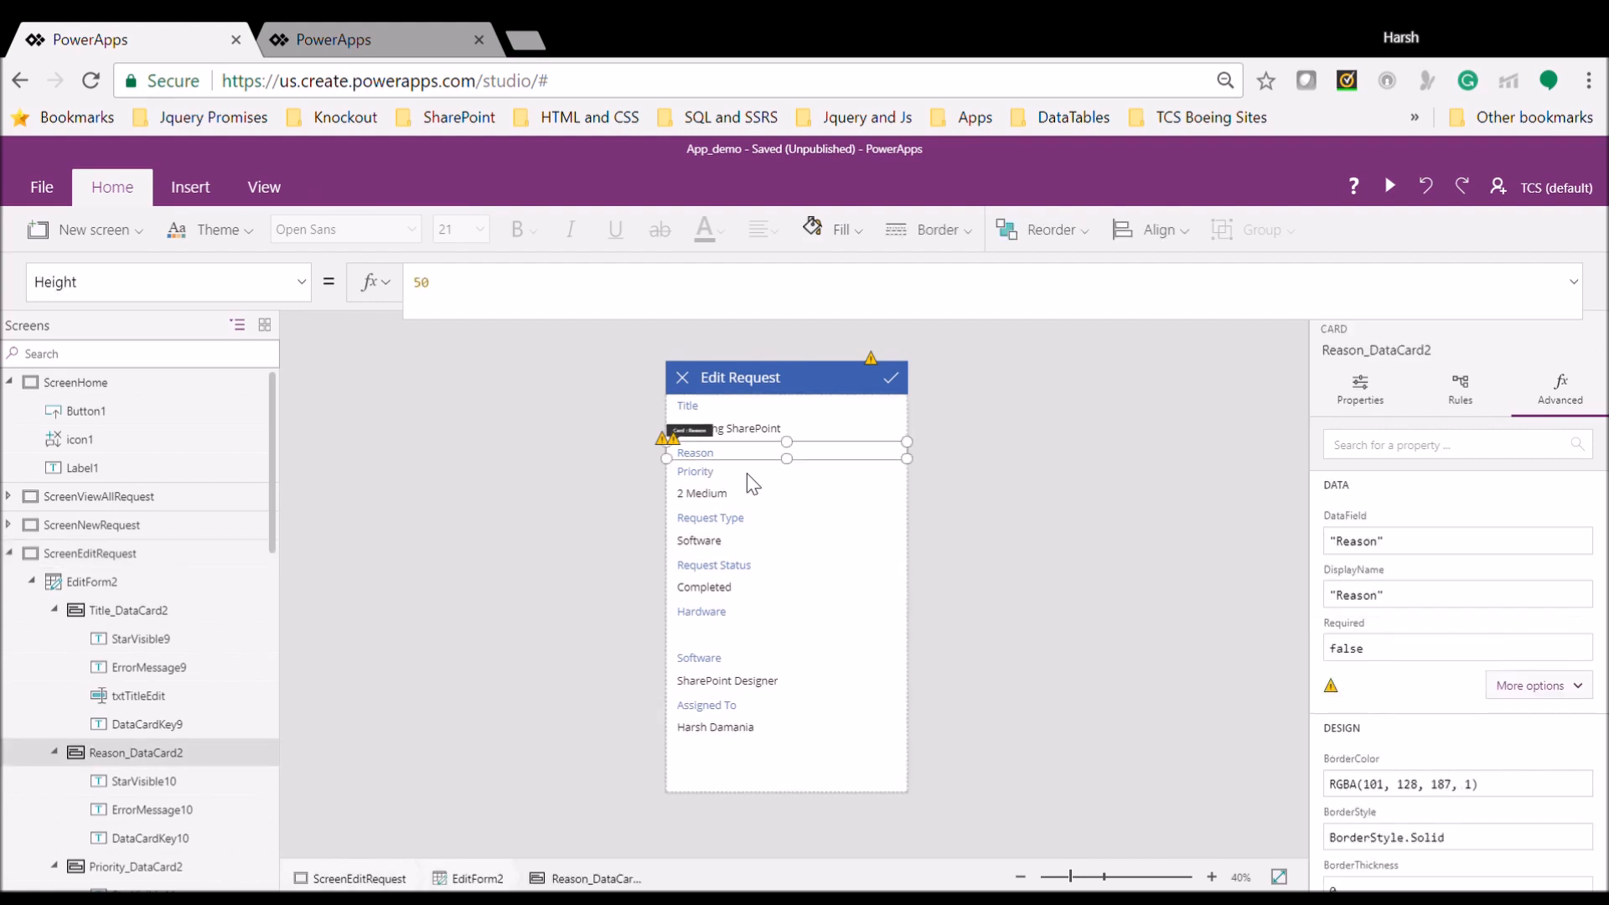
# Undo the deletion of the txtReasonedit text input and insert an HTML text control into the Reason card
pyautogui.hotkey('ctrl', 'z')
pyautogui.click(190, 188)
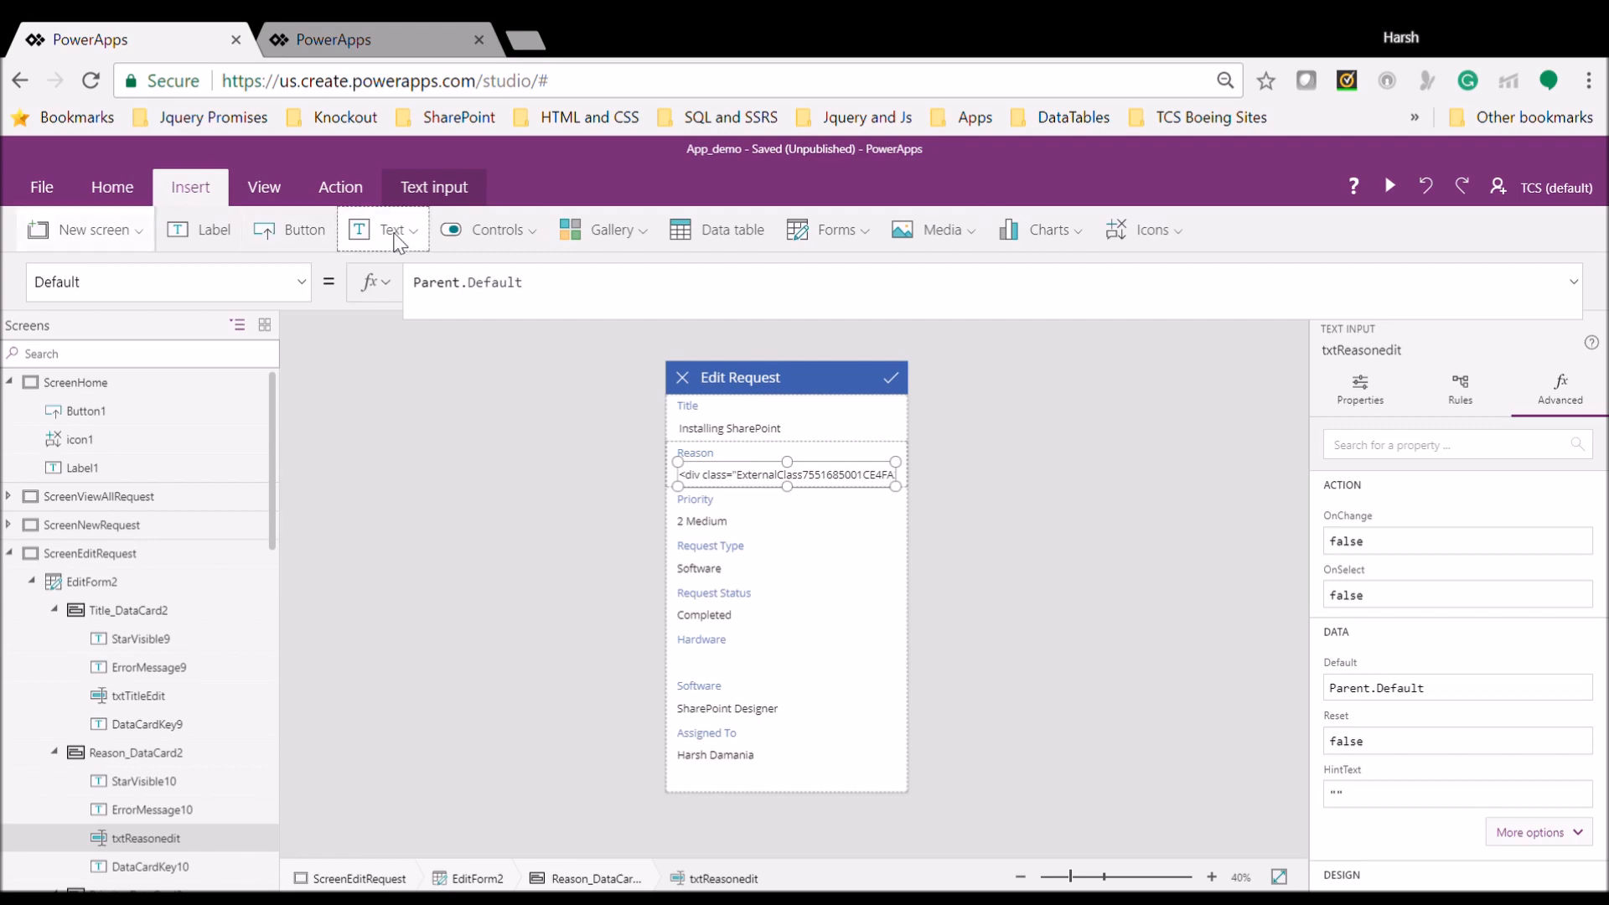
pyautogui.click(387, 229)
pyautogui.click(417, 340)
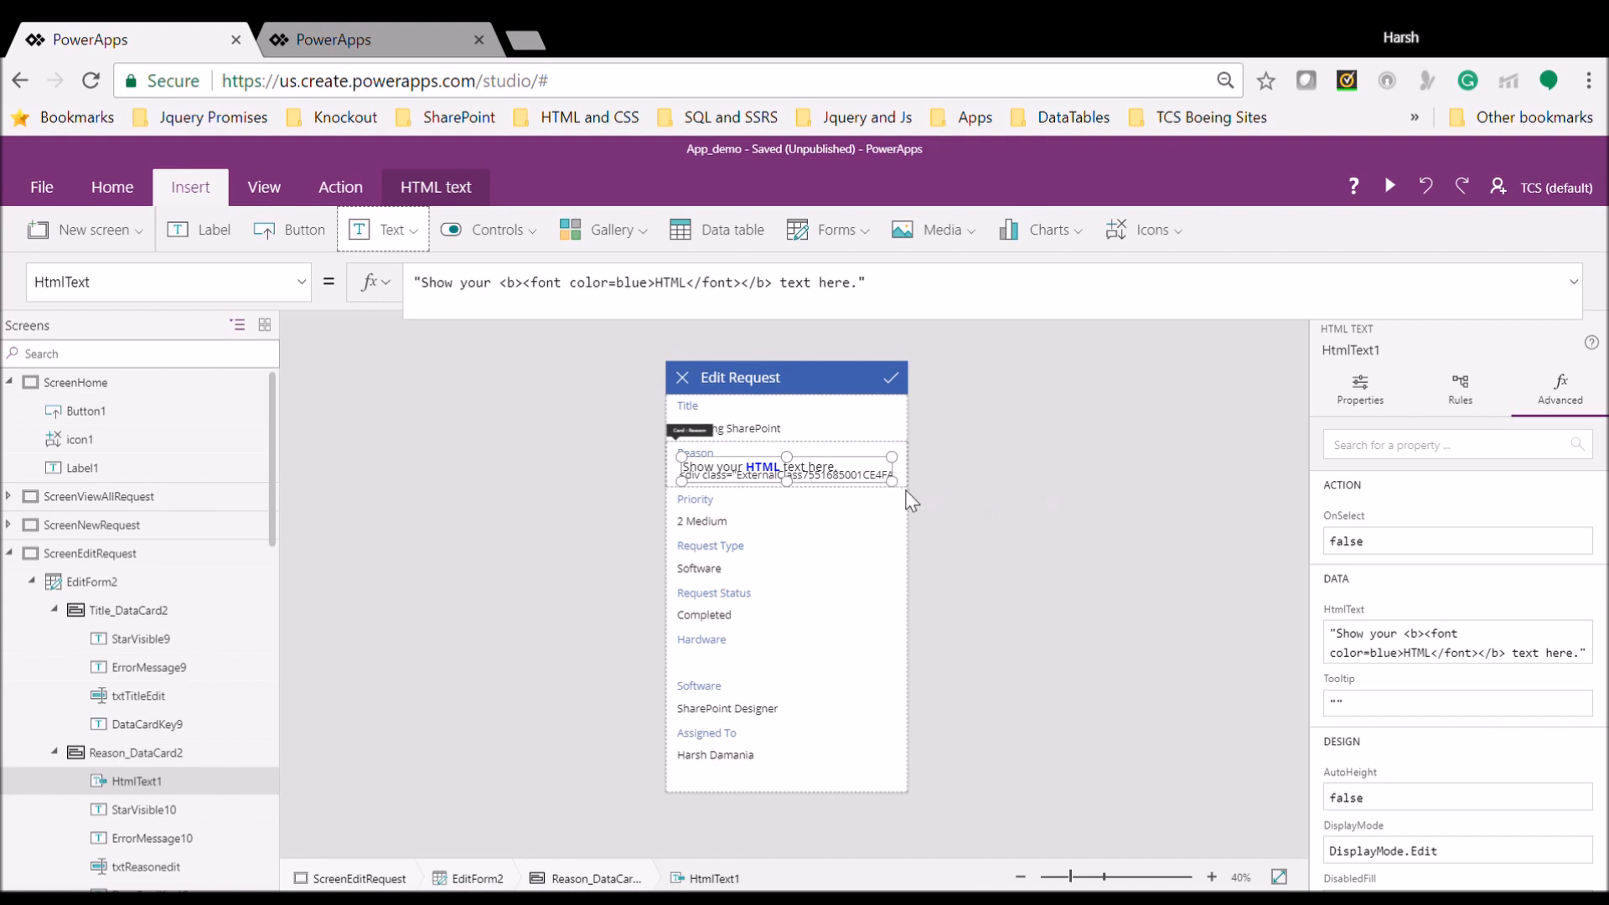
# Enlarge the Reason card to a height of 203 and move the HTML text control below the text input
pyautogui.click(901, 484)
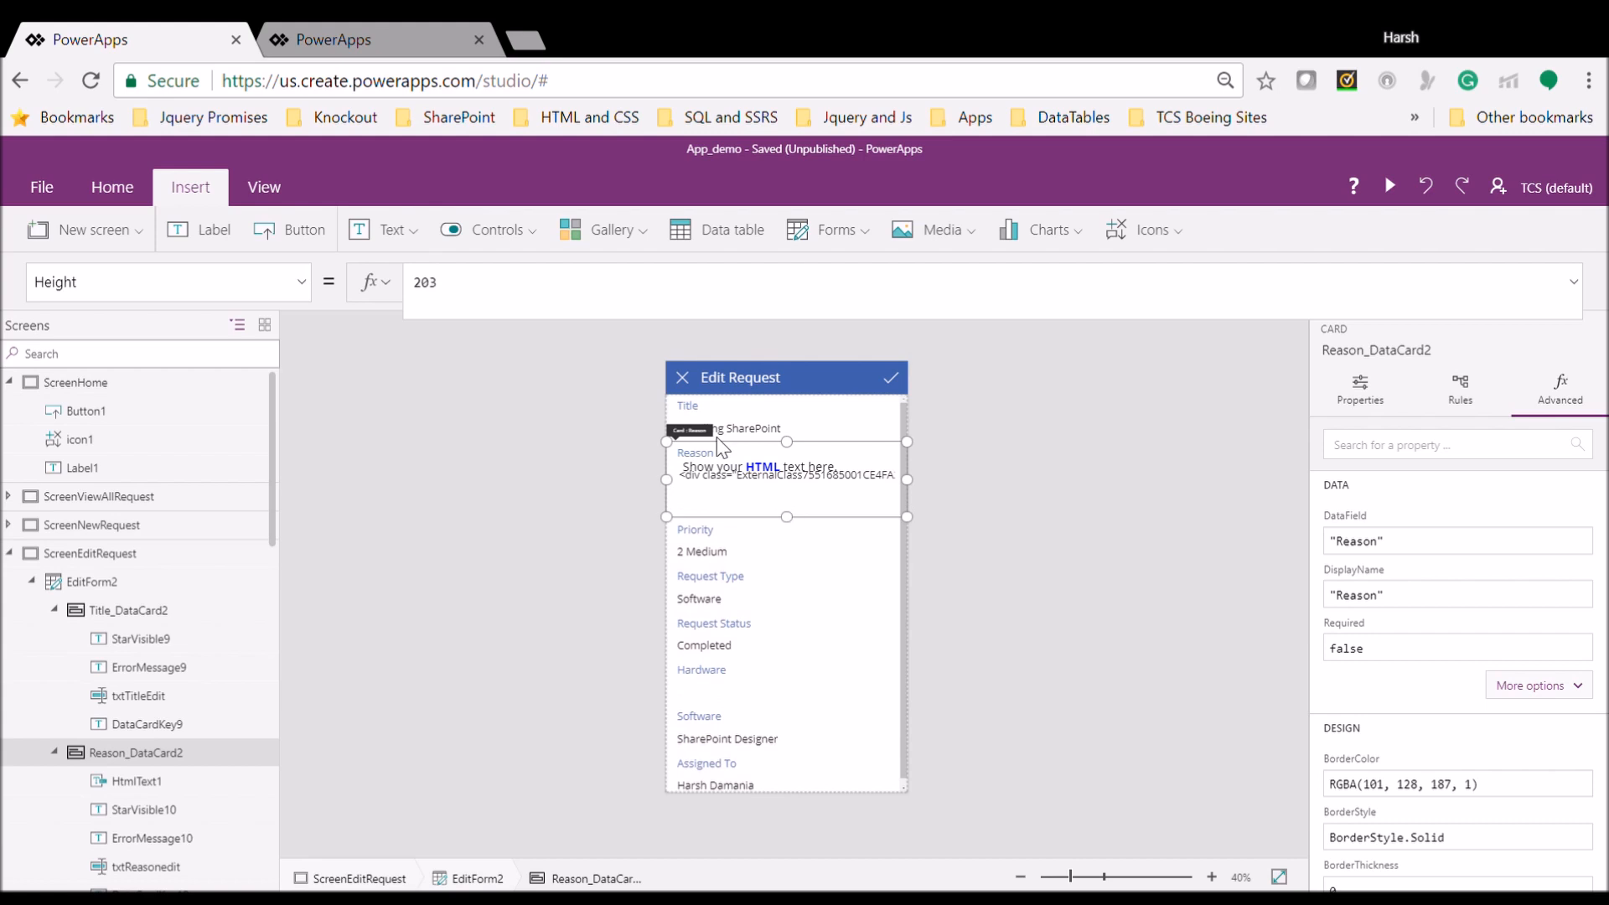
pyautogui.click(715, 475)
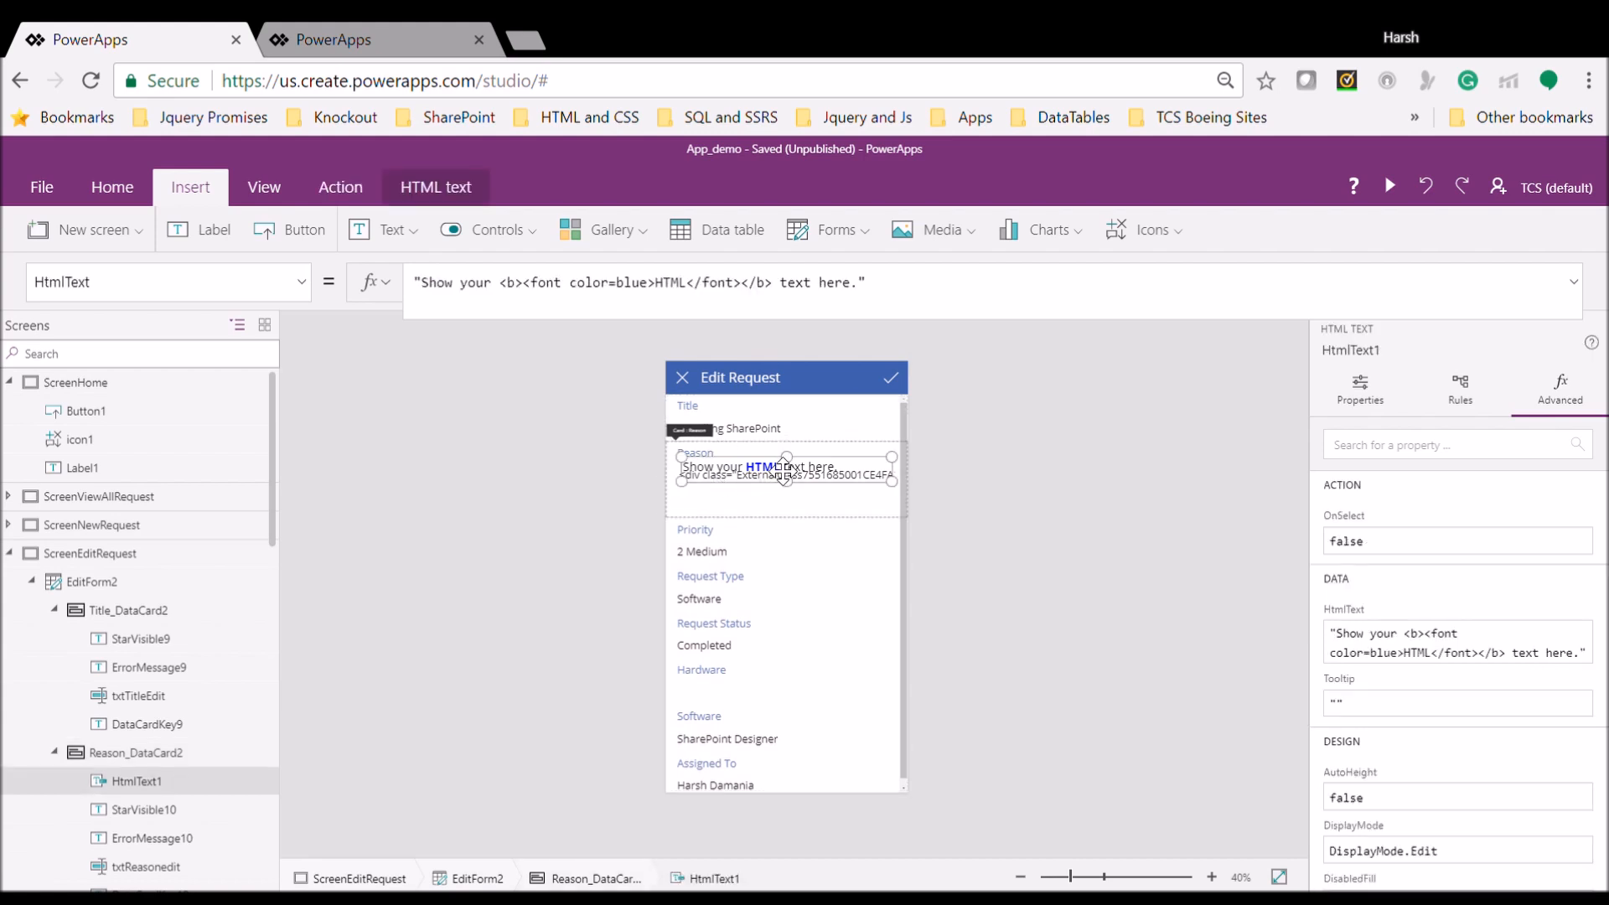
pyautogui.moveTo(782, 469); pyautogui.dragTo(783, 505)
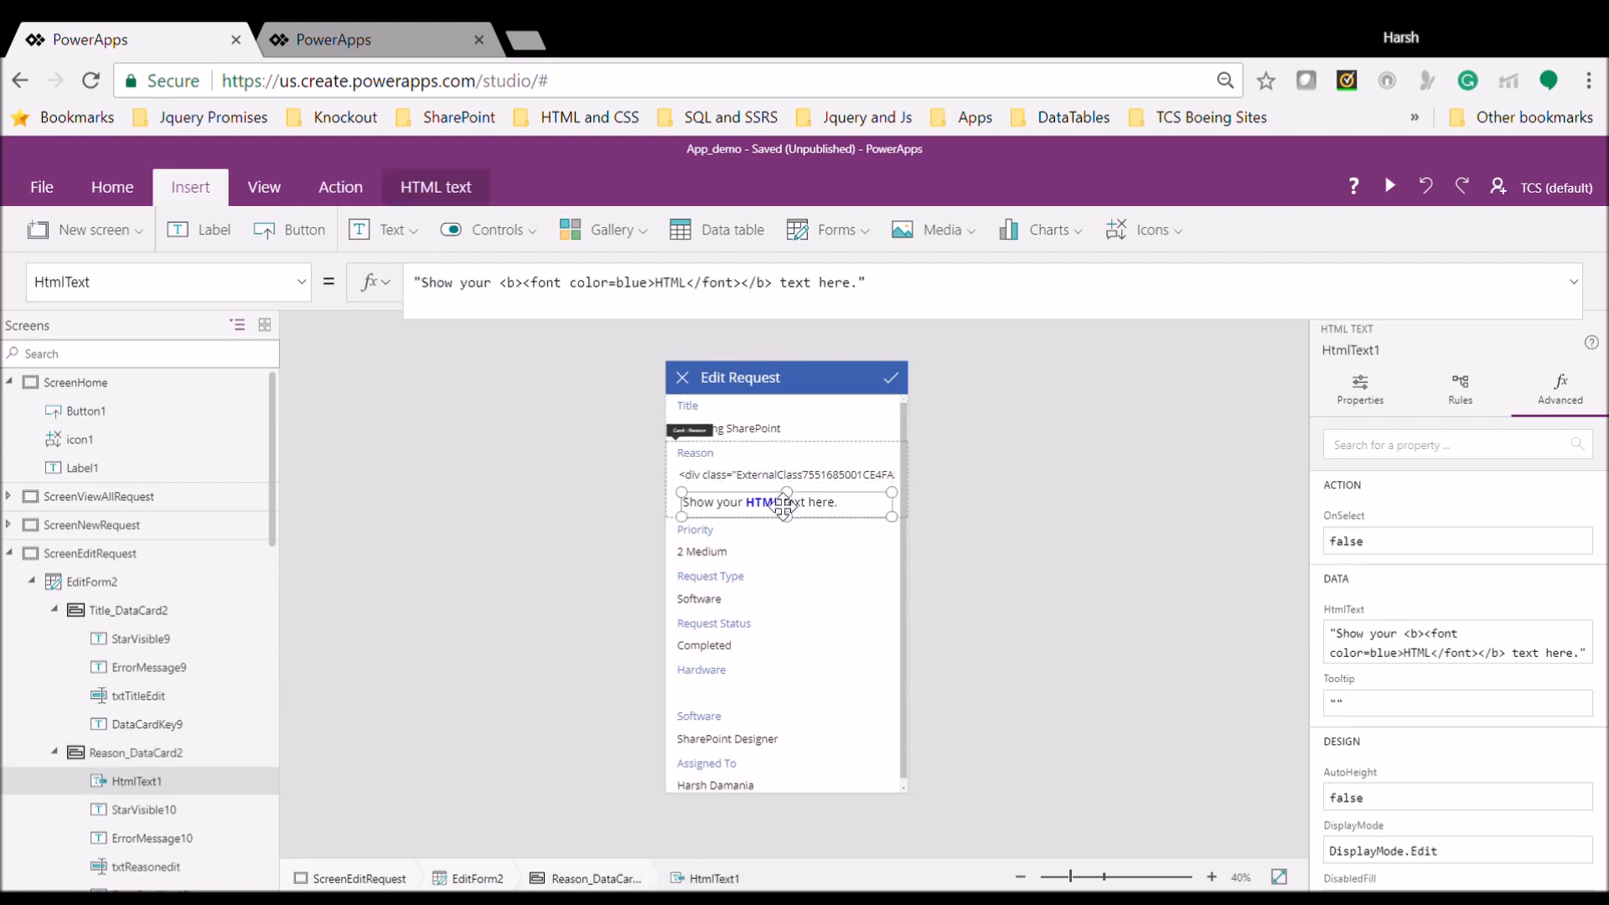
# Delete the txtReasonedit text input, then move the HTML text control up into its place and make it taller
pyautogui.click(731, 480)
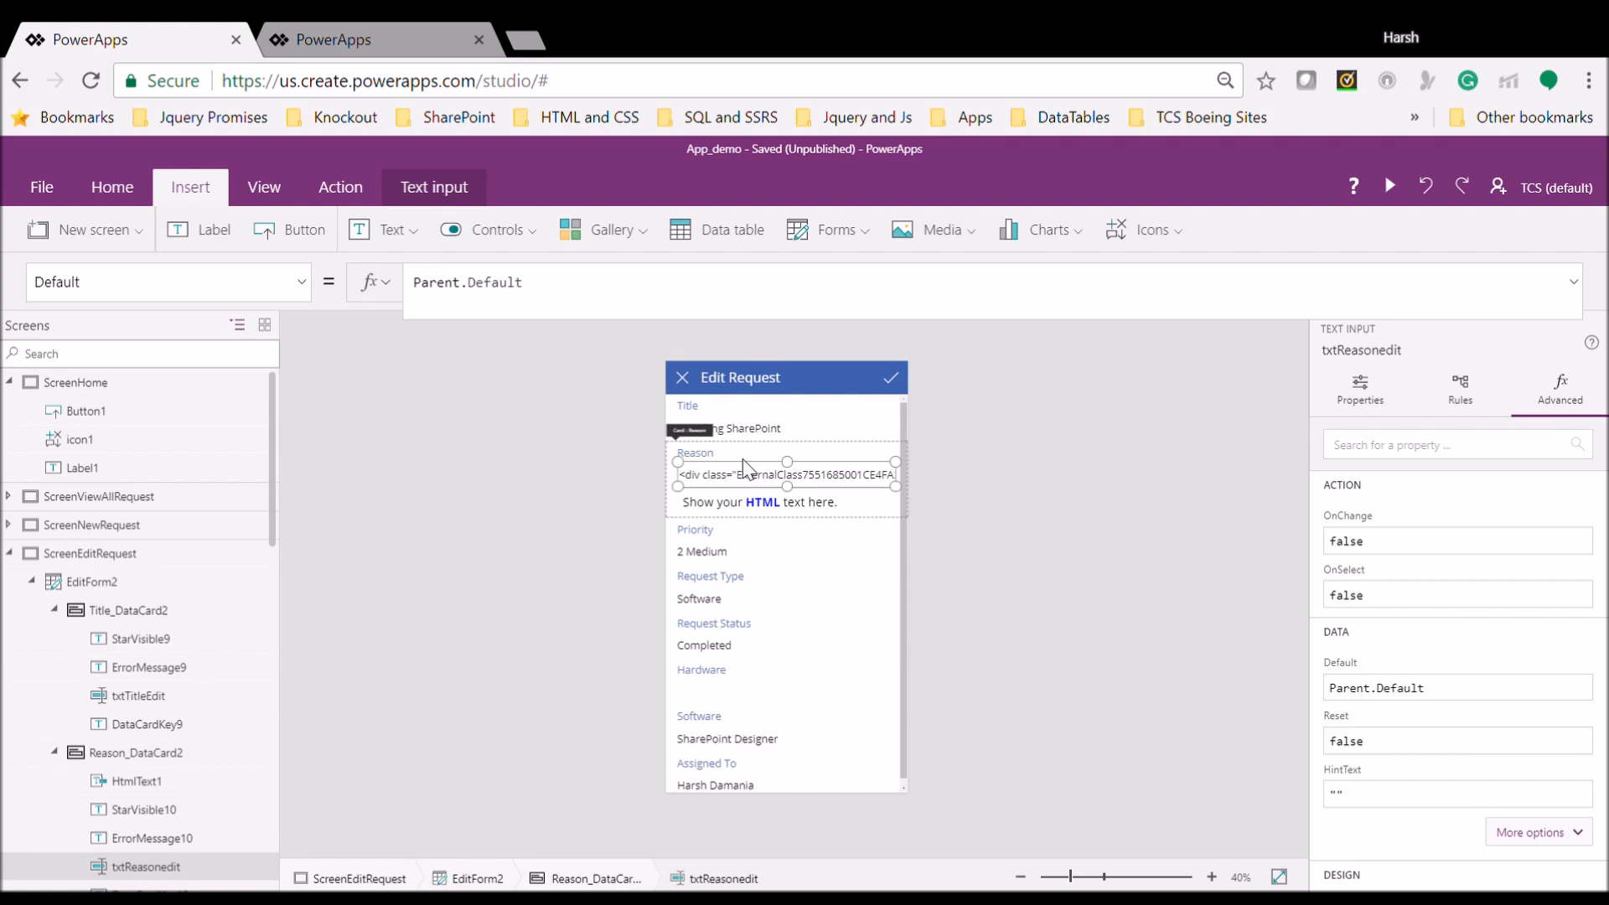
pyautogui.press('Delete')
pyautogui.click(750, 499)
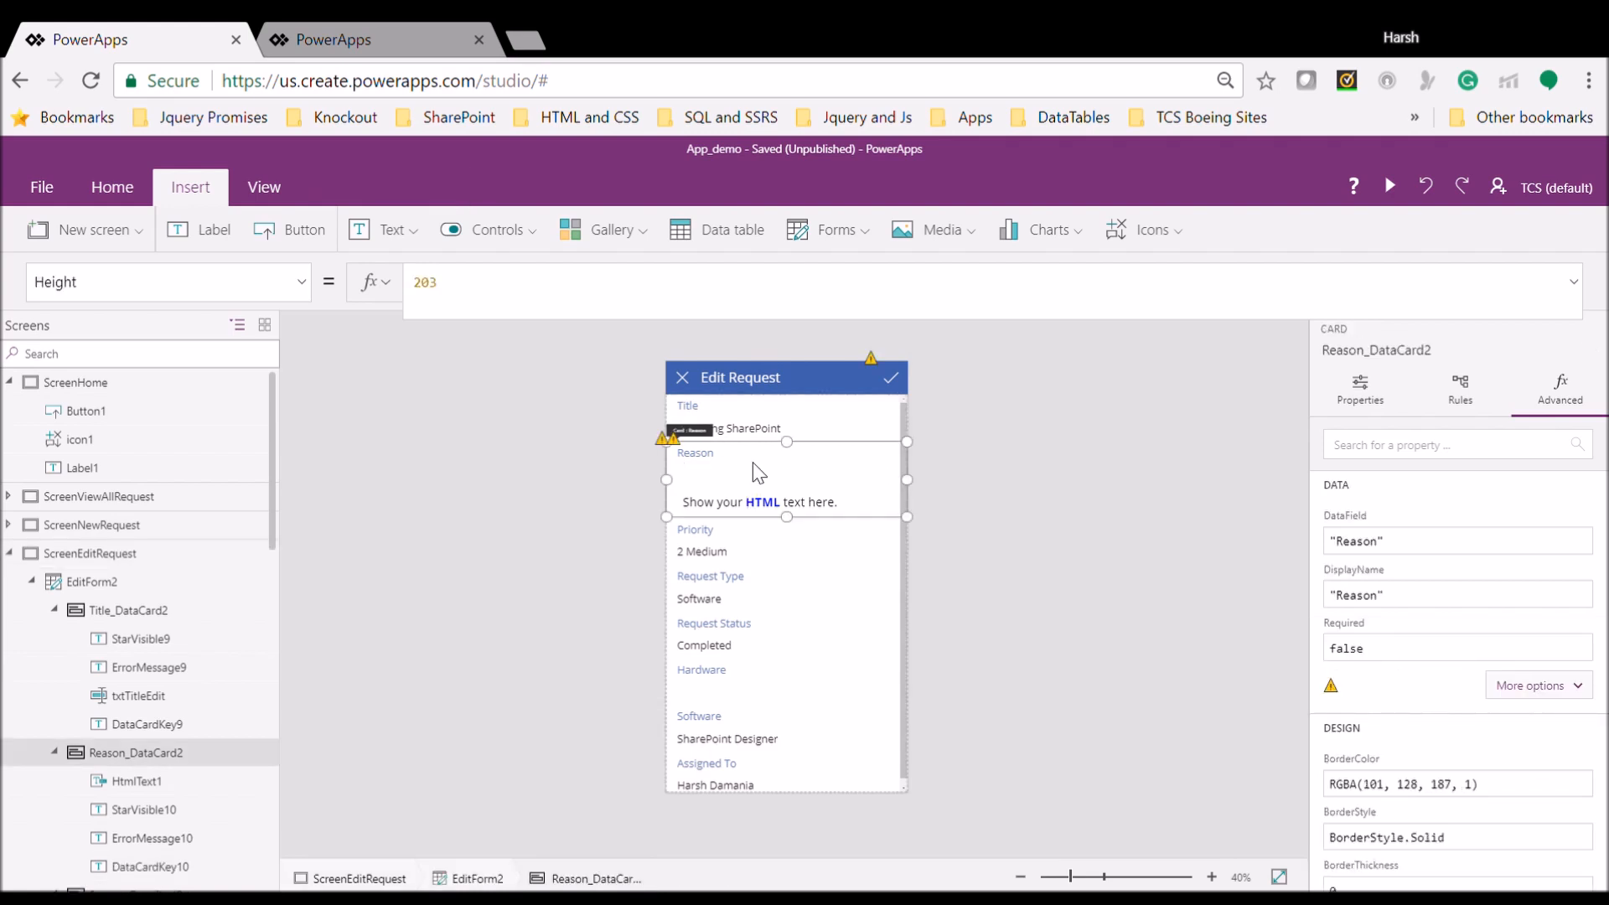
pyautogui.click(757, 503)
pyautogui.moveTo(795, 506)
pyautogui.mouseDown()
pyautogui.moveTo(795, 482)
pyautogui.moveTo(793, 520)
pyautogui.mouseUp()
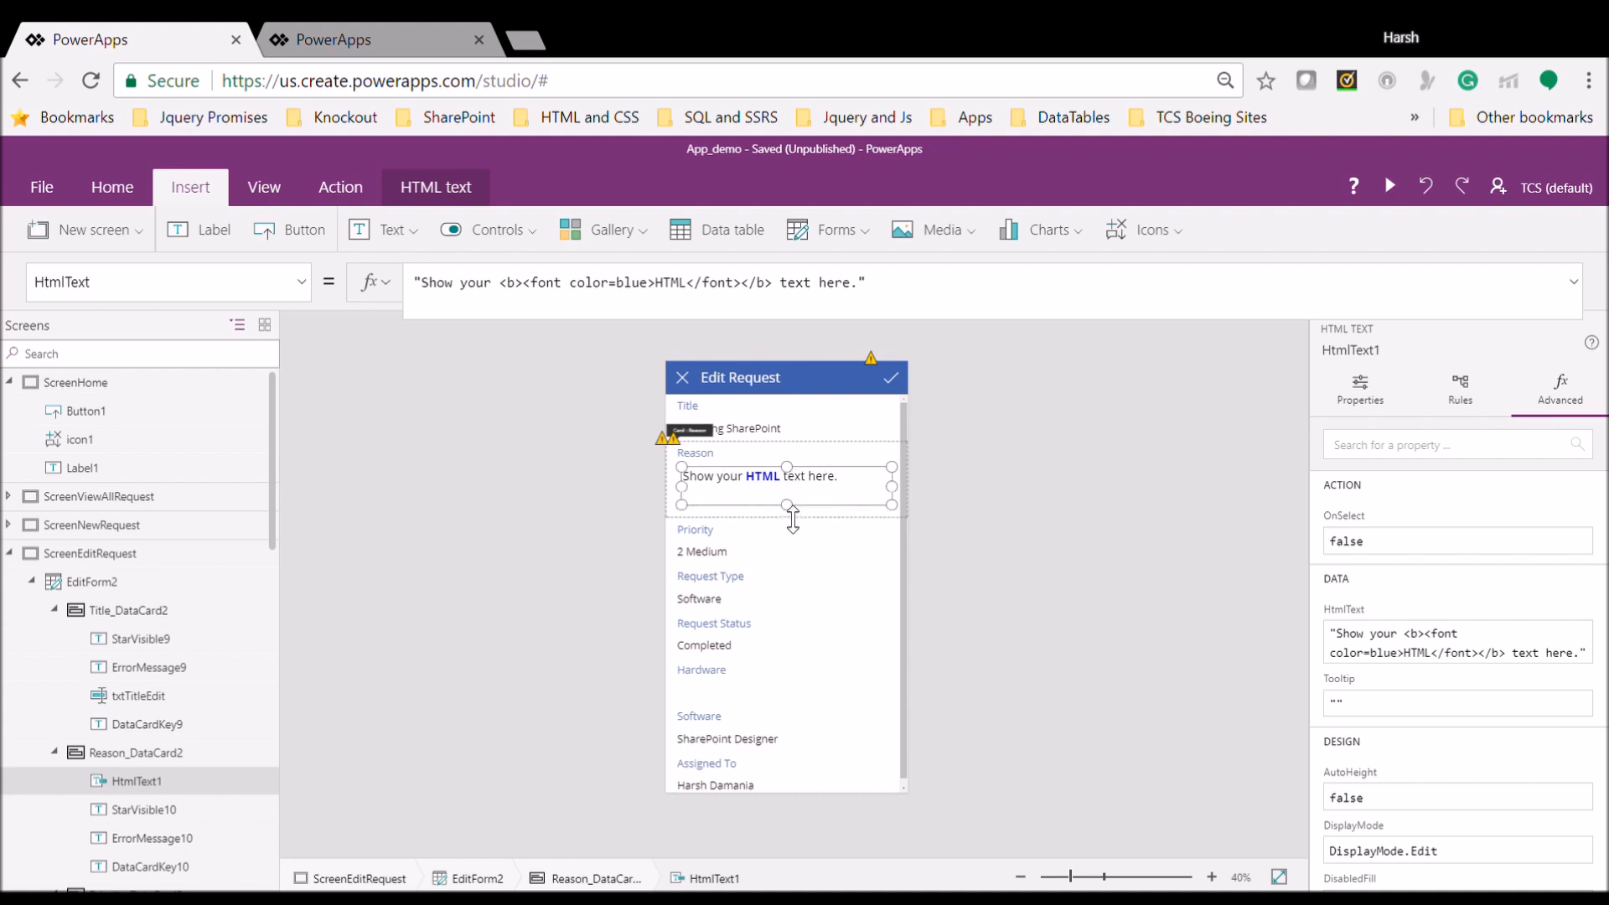
# Replace the HTML text control's HtmlText value with Reason
pyautogui.click(1379, 654)
pyautogui.doubleClick(1391, 652)
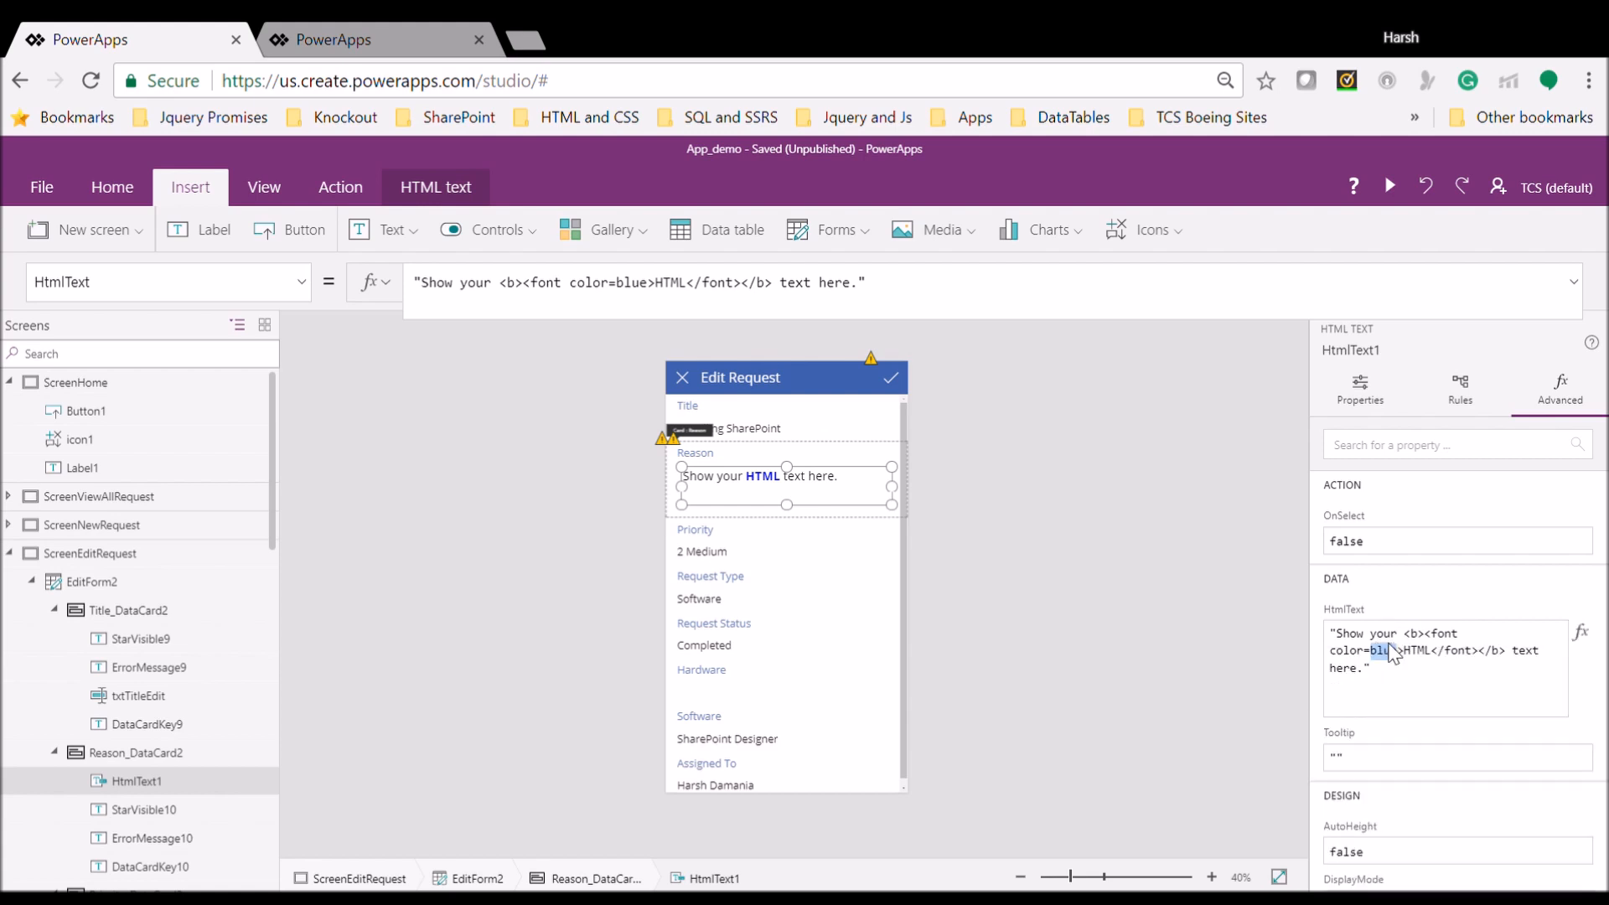
pyautogui.hotkey('ctrl', 'a')
pyautogui.press('BackSpace')
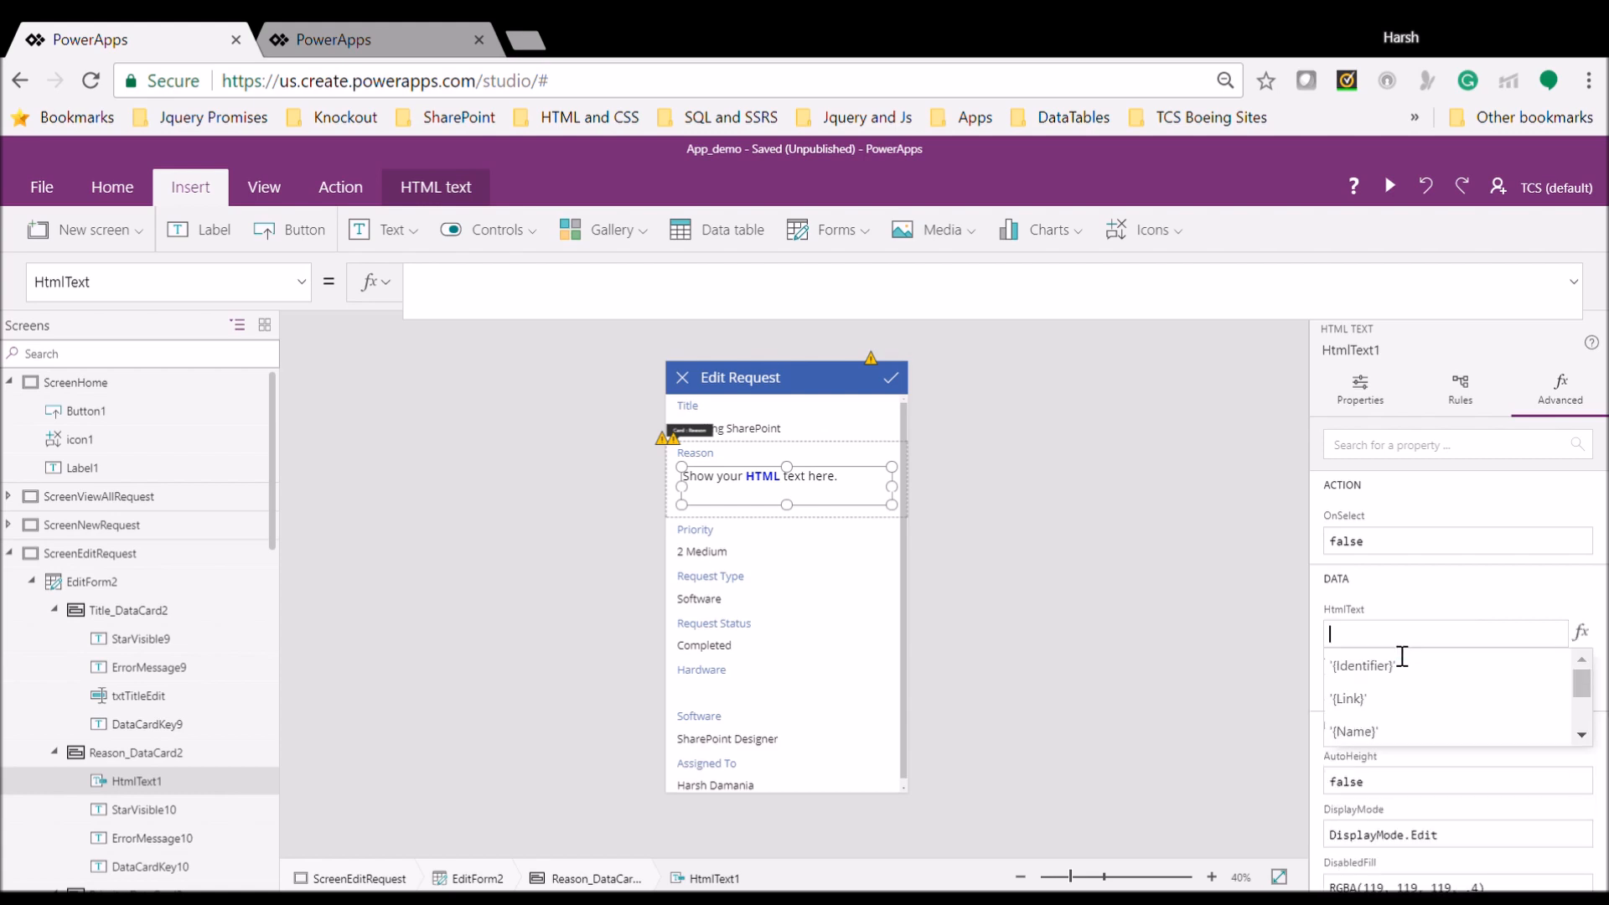
pyautogui.write('Rea')
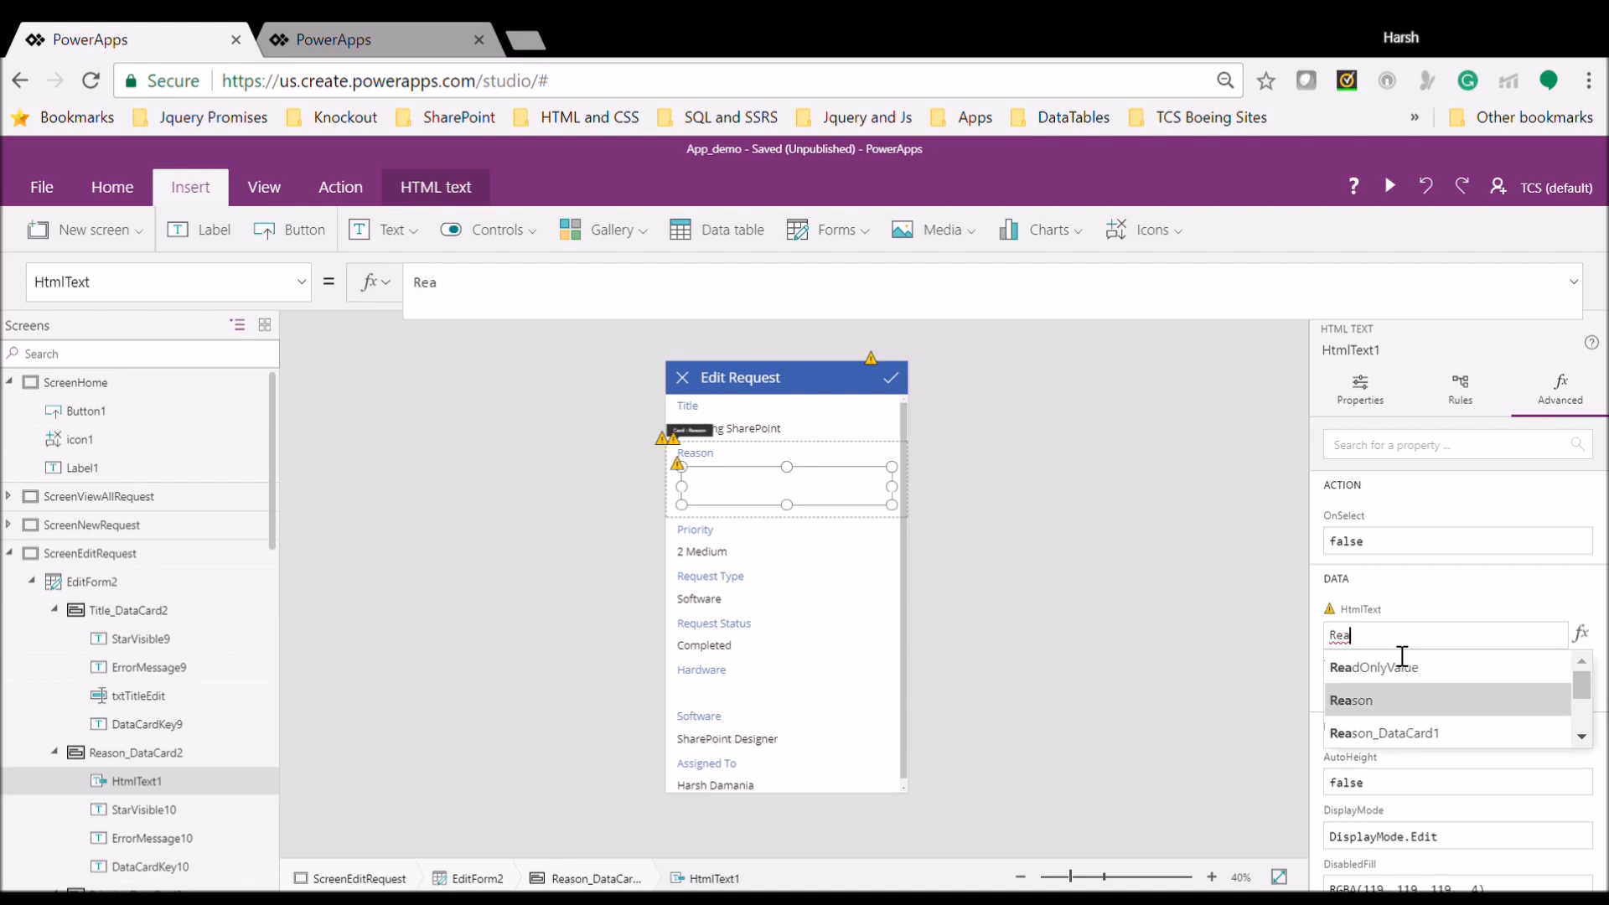
pyautogui.press('Tab')
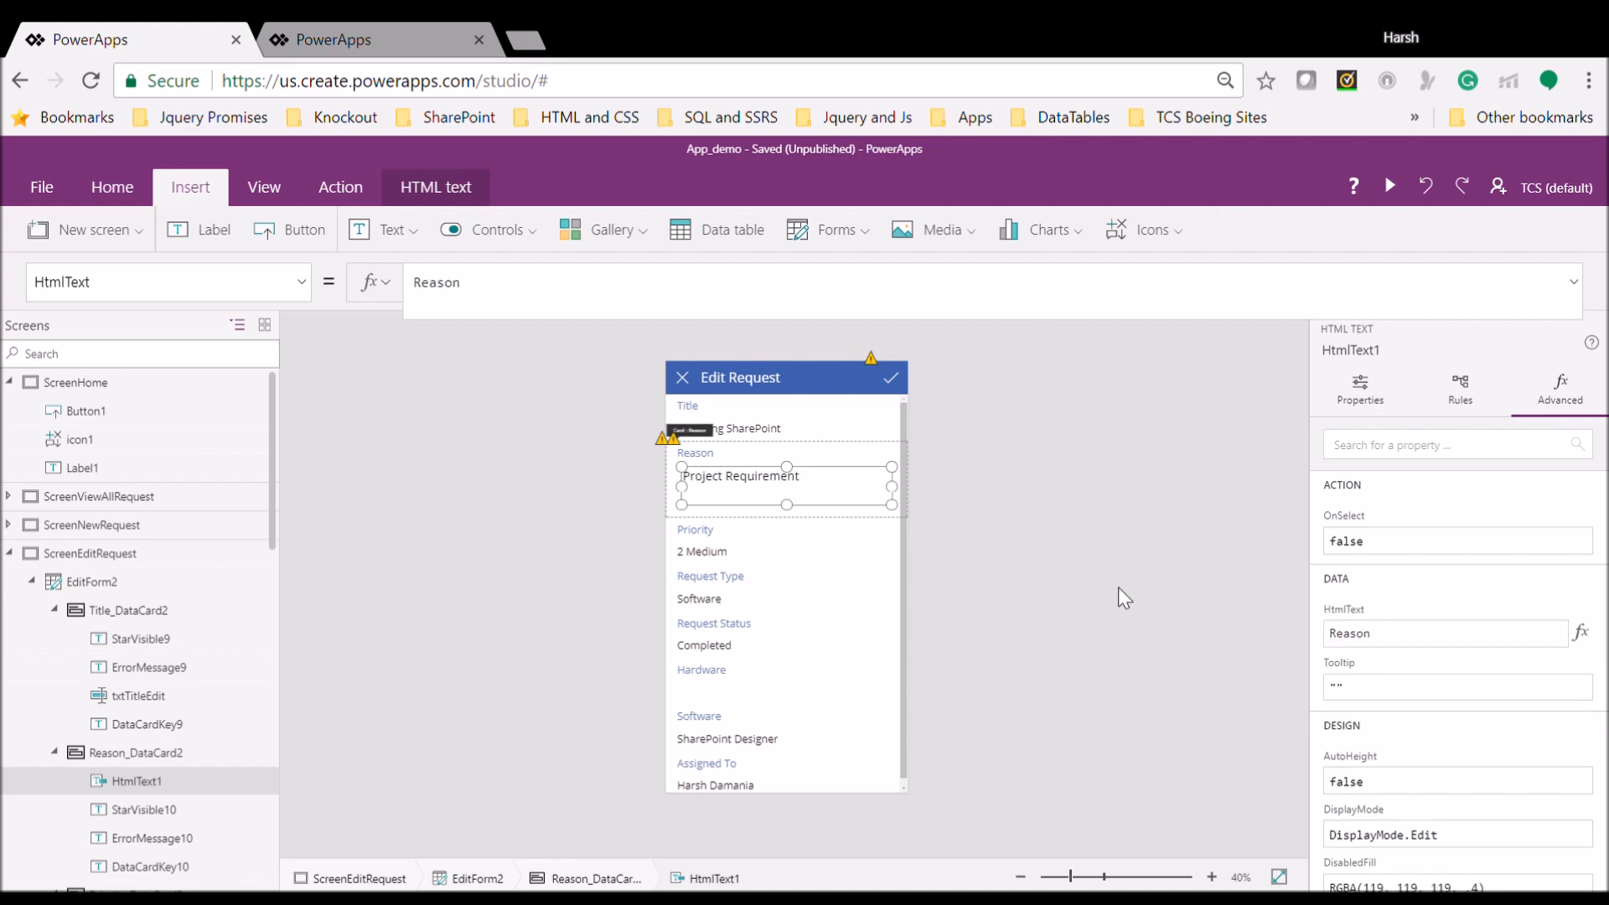
# Preview ScreenEditRequest to check how the Reason field displays, and leave the preview
pyautogui.click(1118, 586)
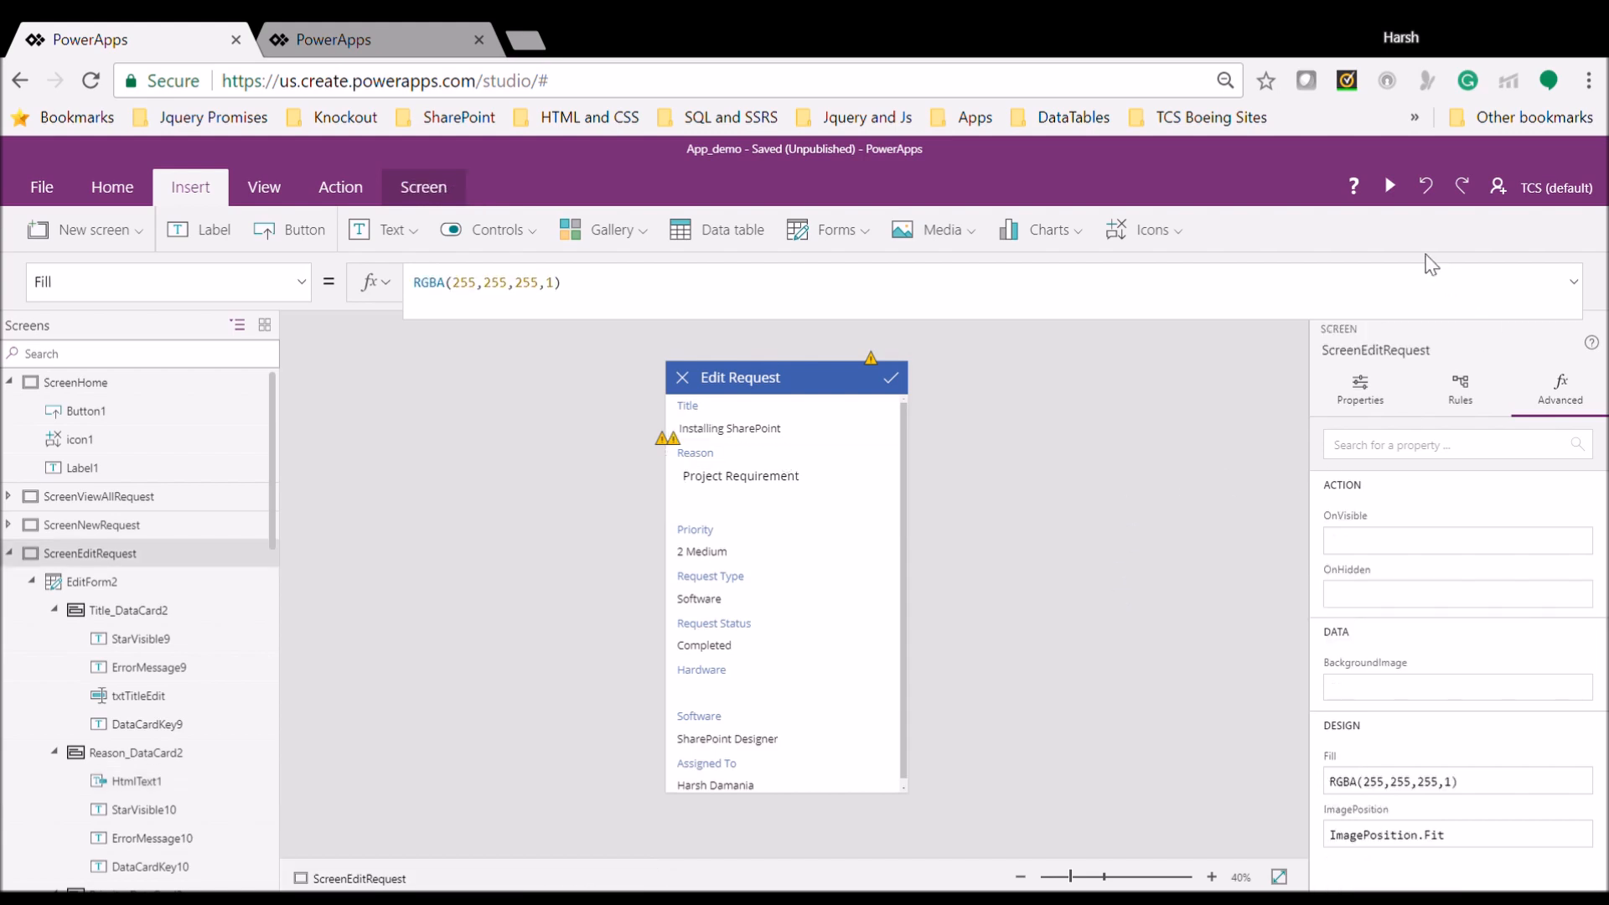
pyautogui.click(1390, 185)
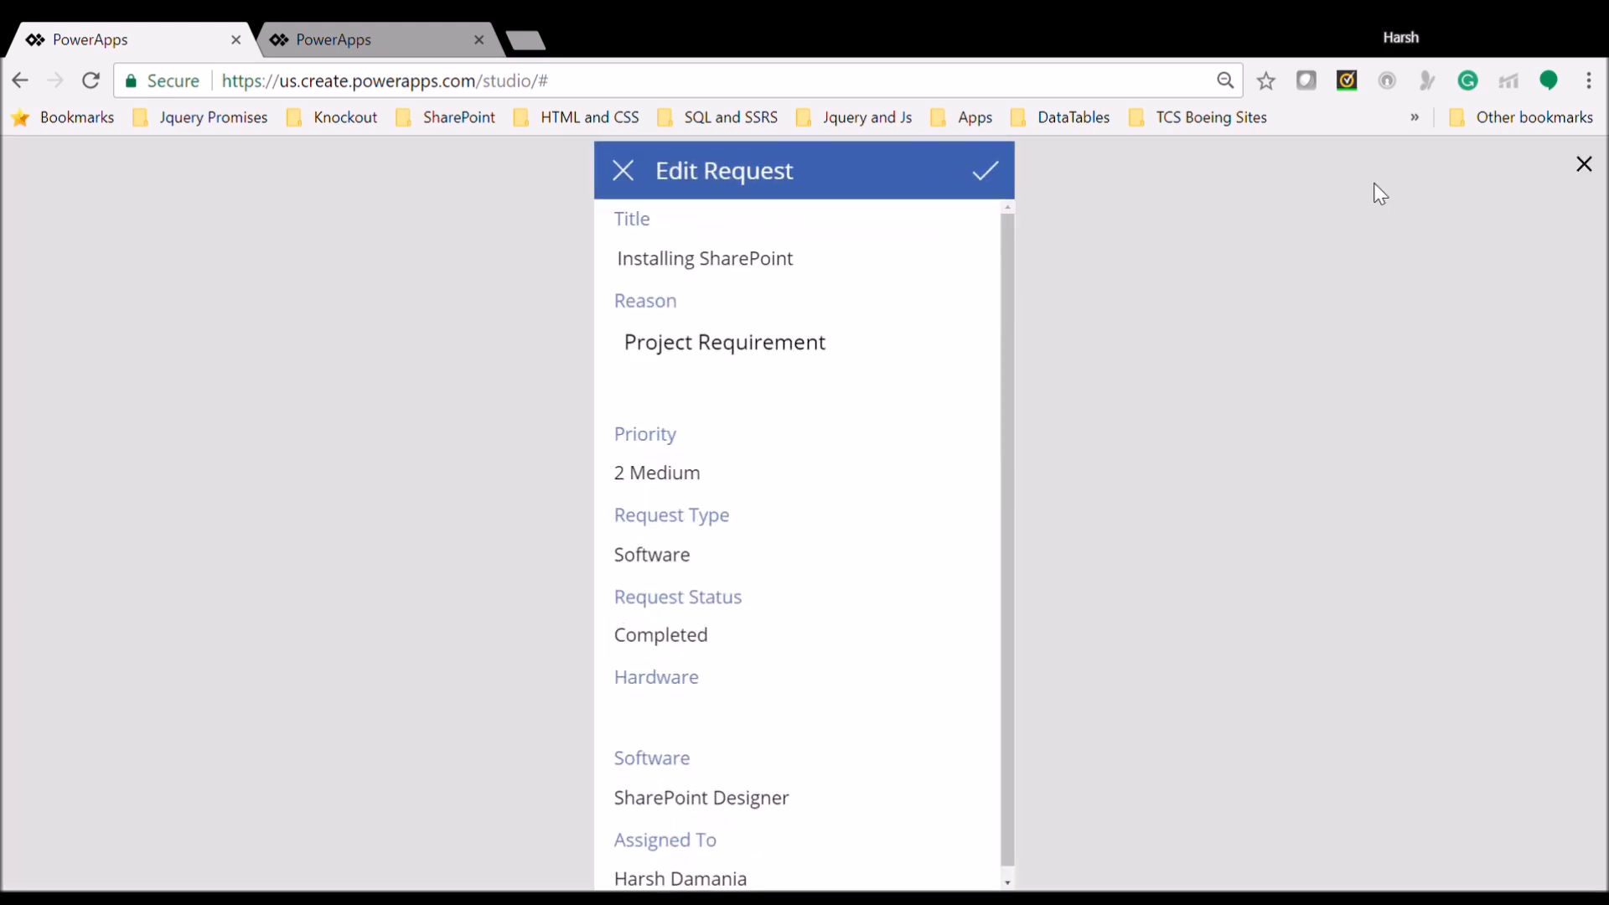
pyautogui.click(1586, 166)
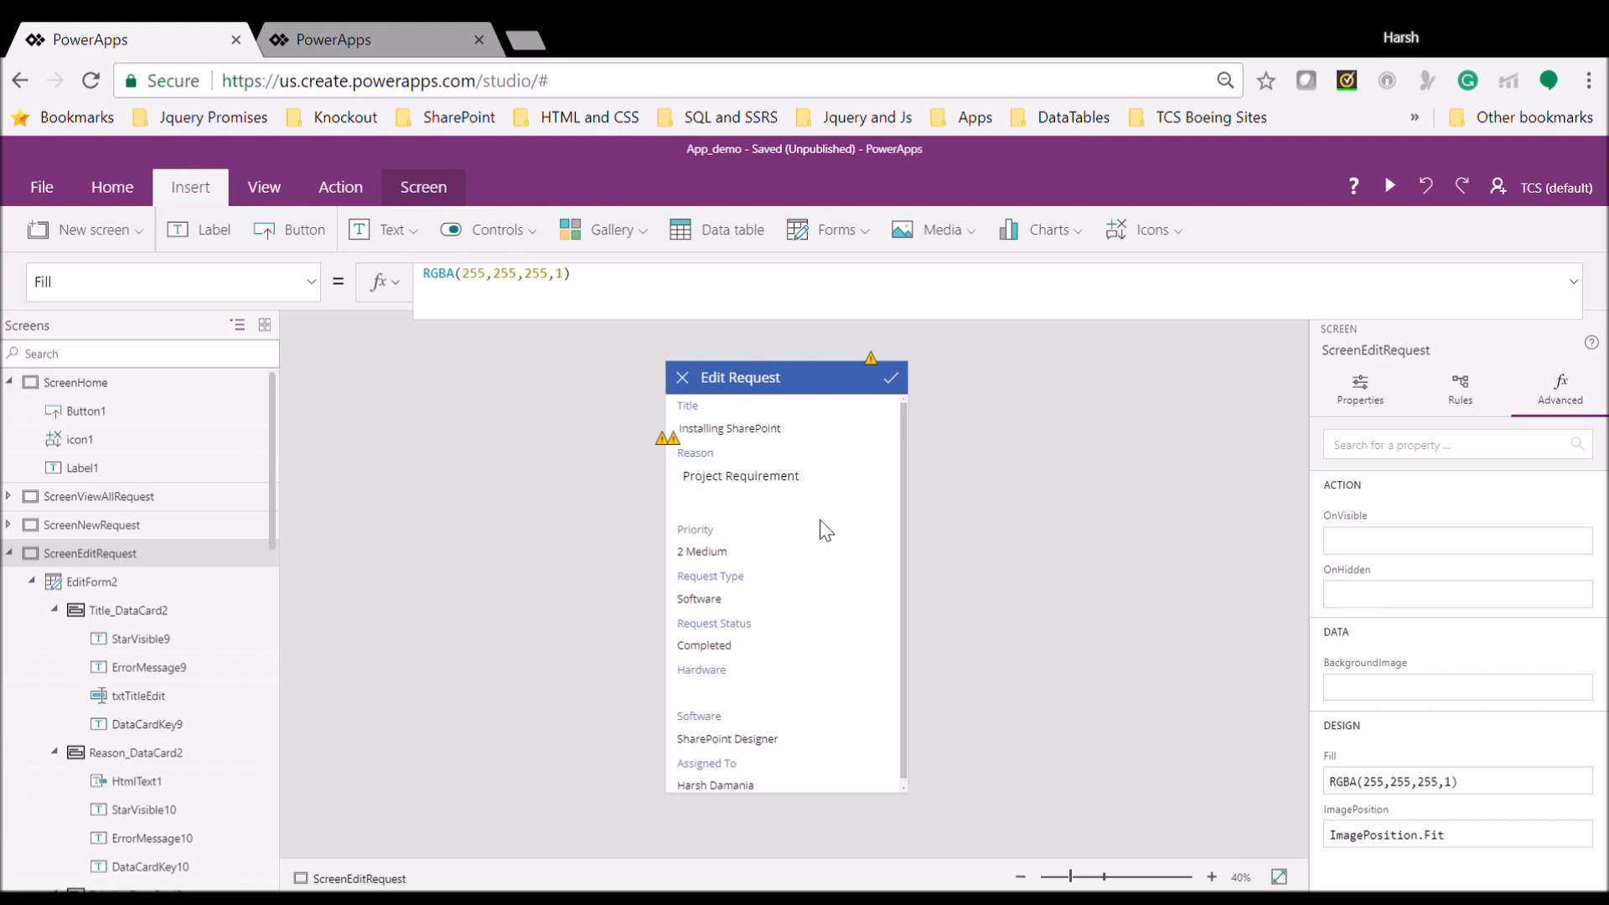
# On ScreenViewAllRequest, insert a Trash icon into the item template of BrowseGalleryViewAllRequest
pyautogui.doubleClick(79, 500)
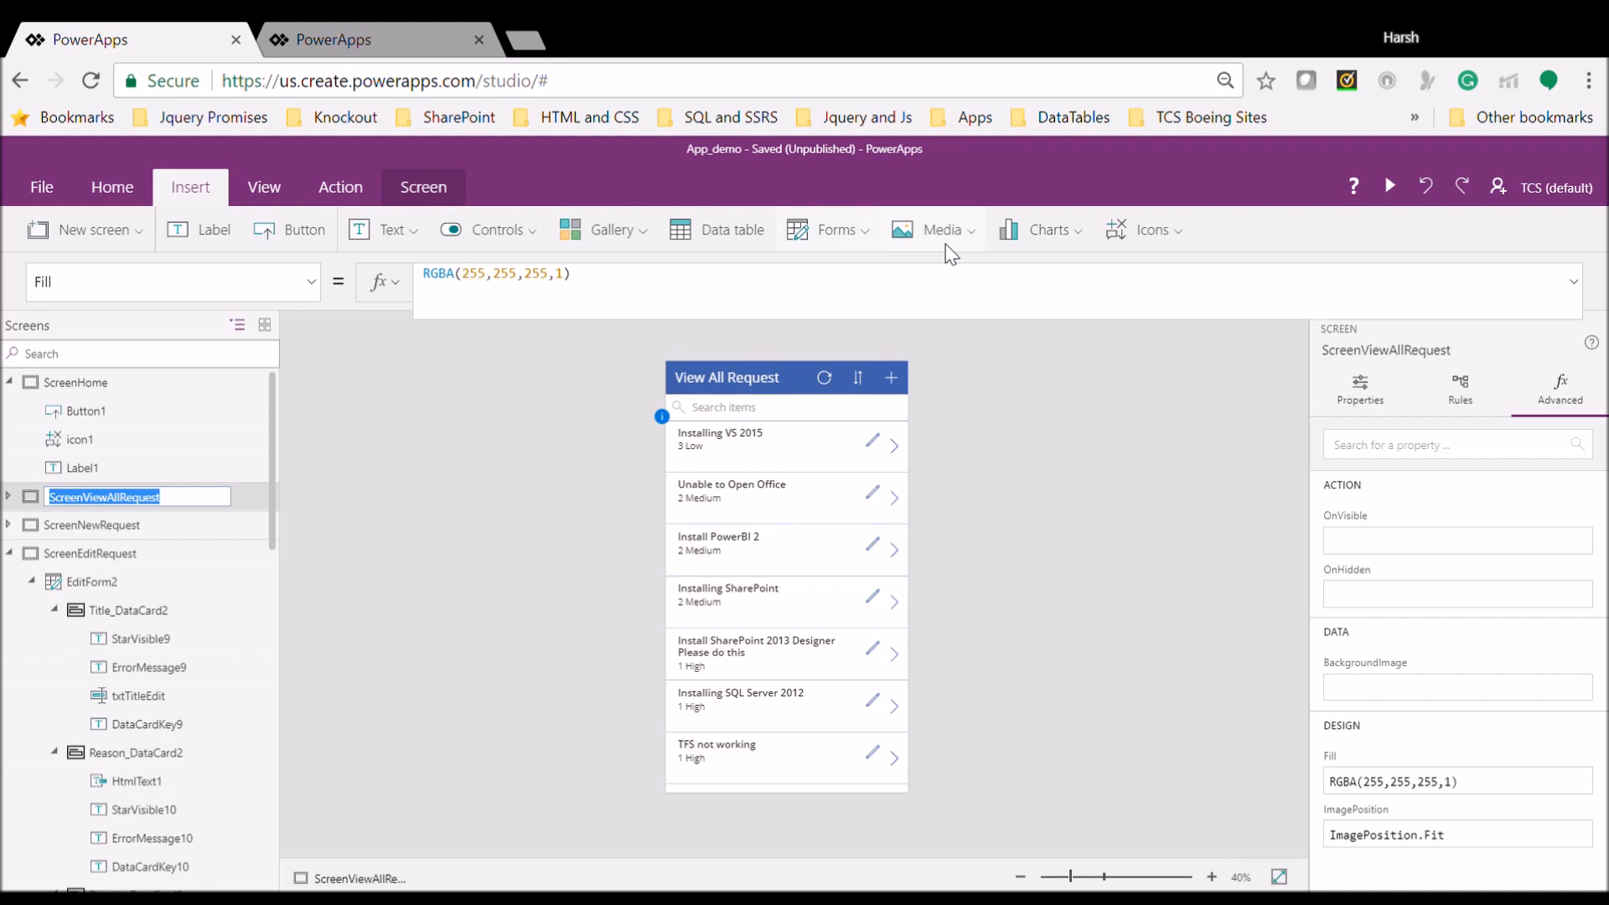
pyautogui.click(1130, 234)
pyautogui.click(1003, 560)
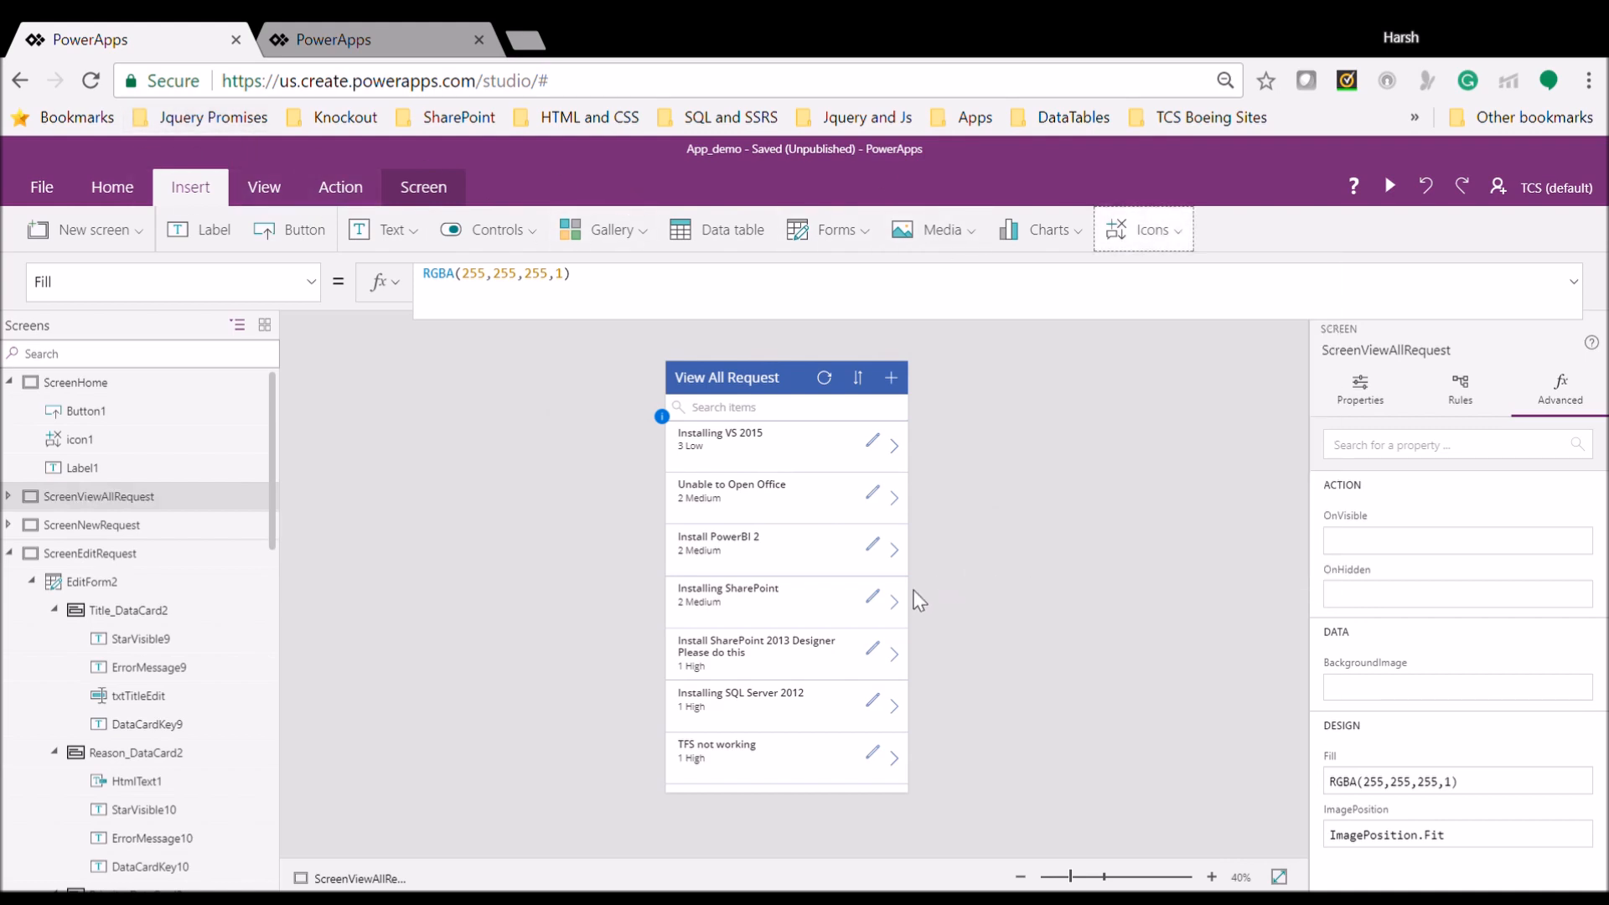
pyautogui.click(912, 601)
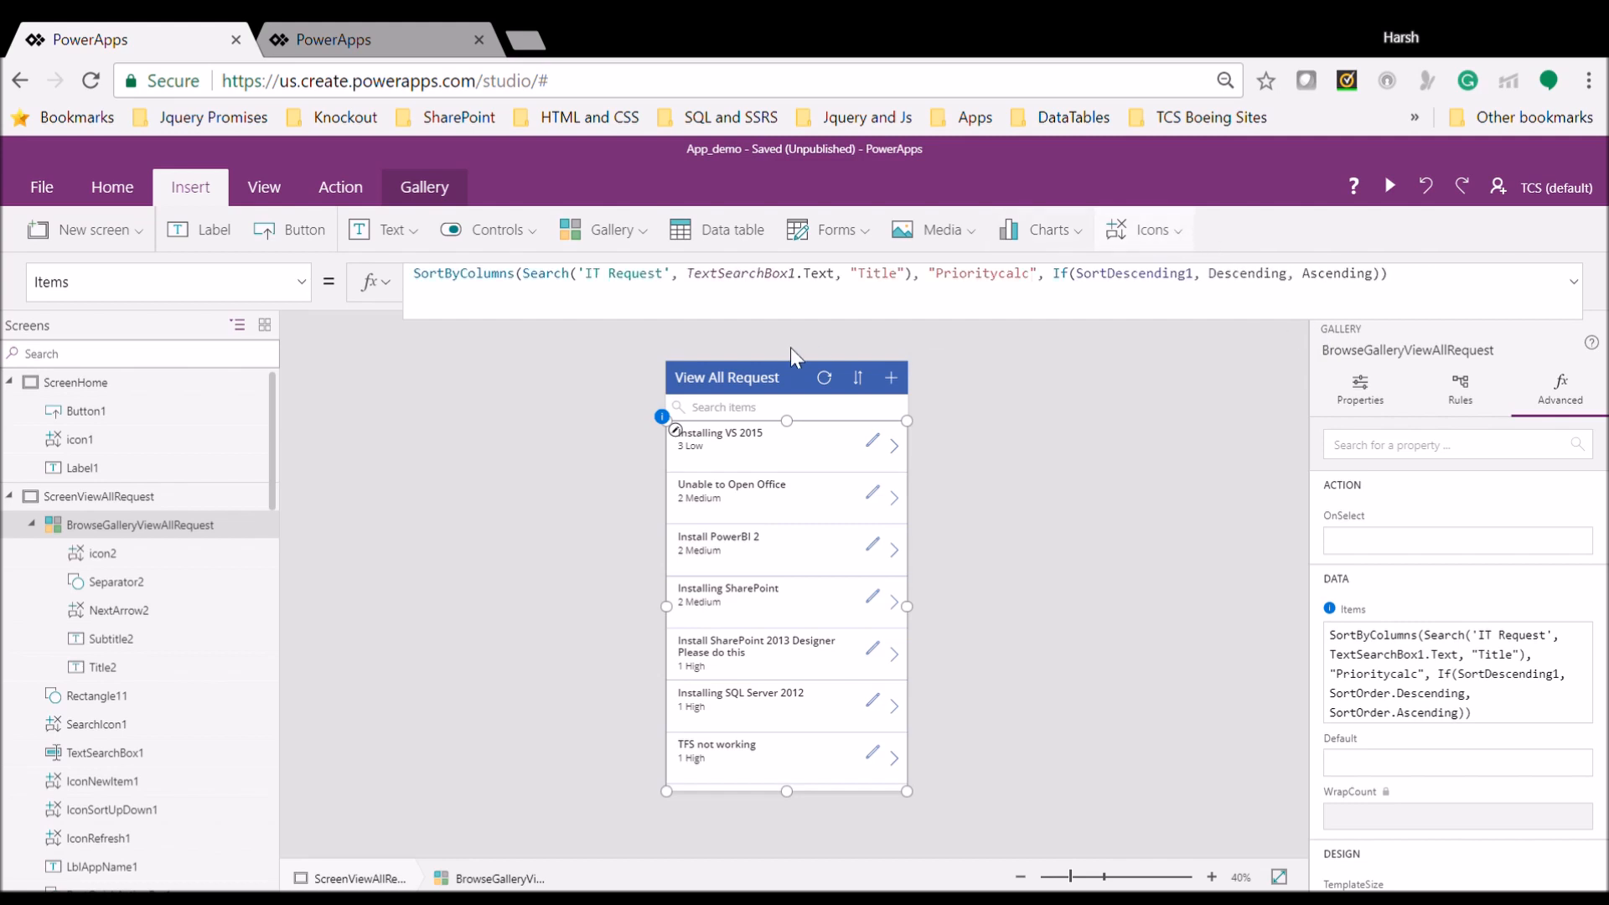
pyautogui.click(689, 434)
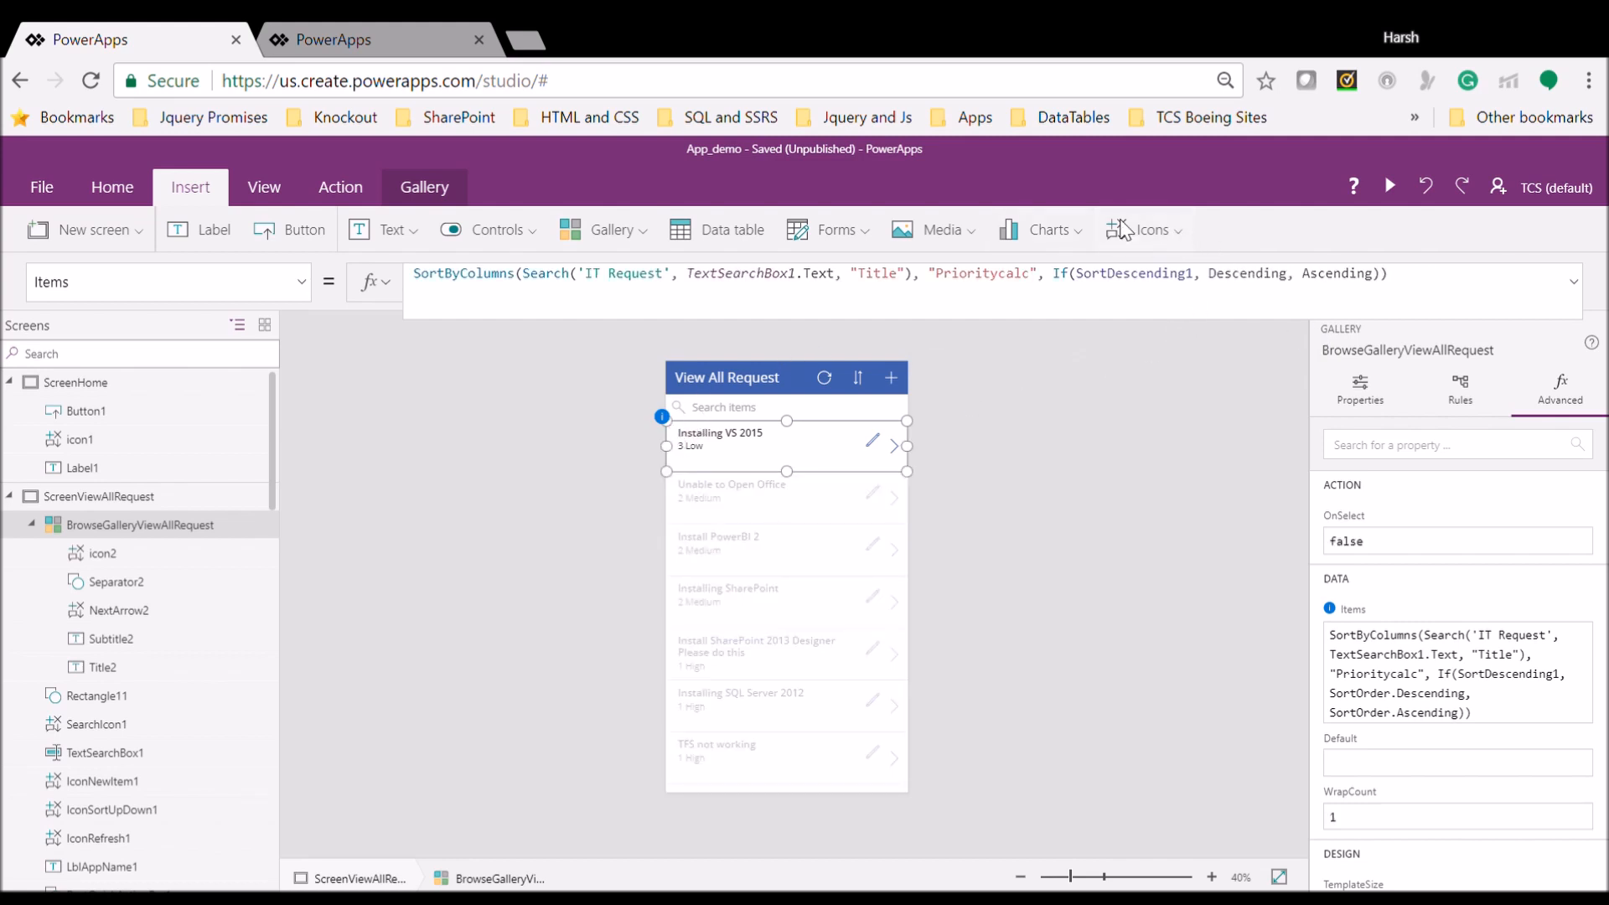
pyautogui.click(1181, 225)
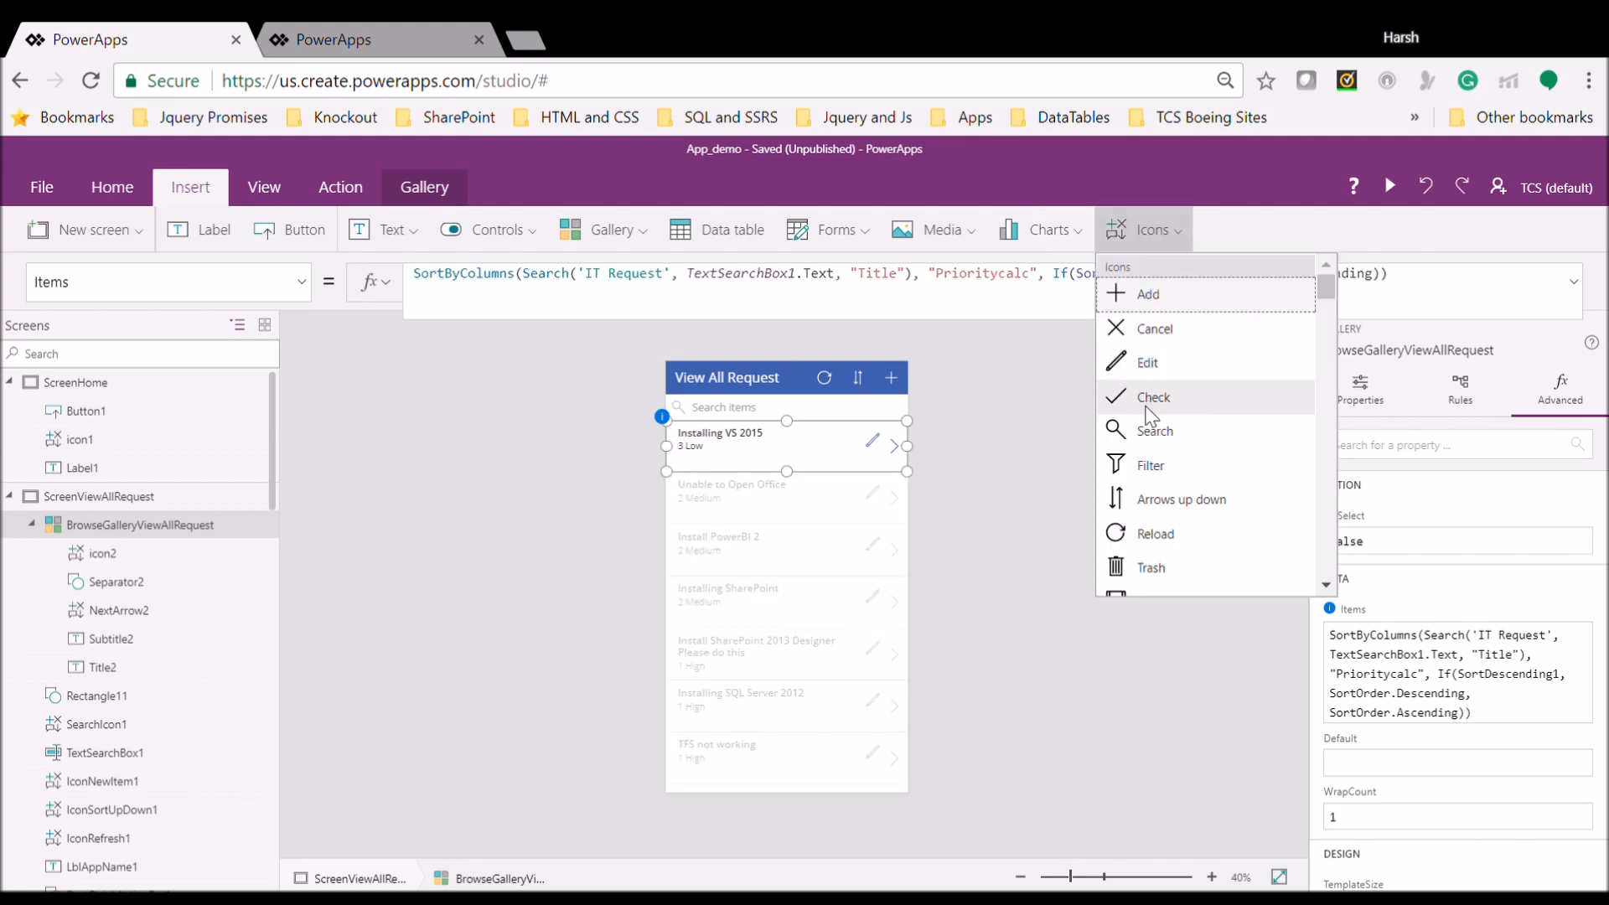
pyautogui.click(1146, 564)
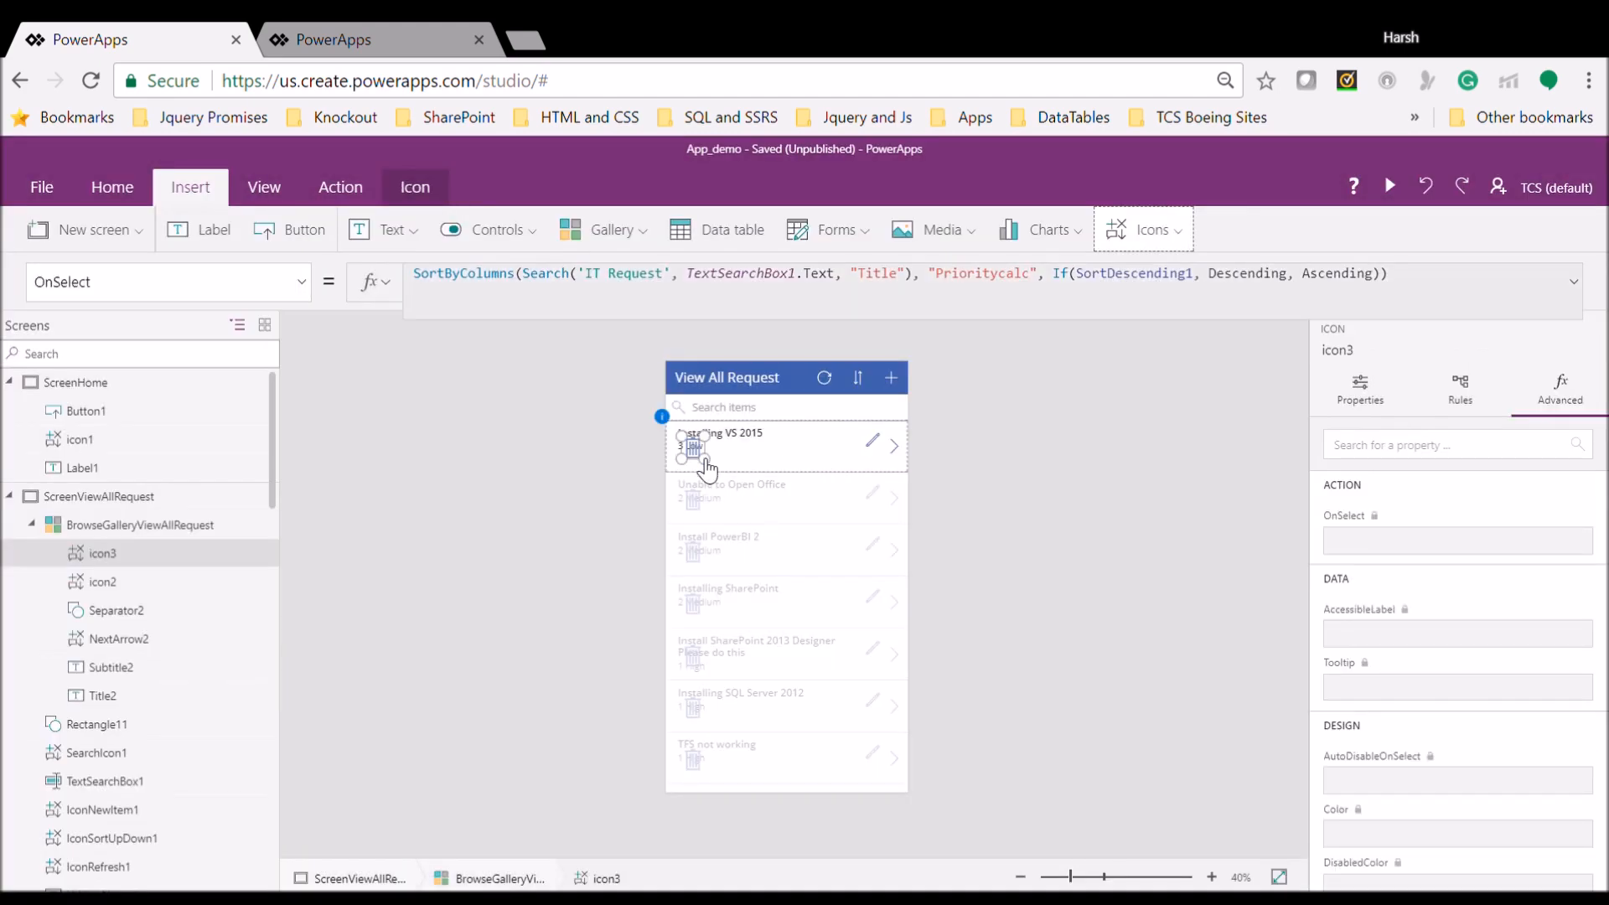
# Shrink the Trash icon and place it near the edit pencil in the gallery item, keeping it selected
pyautogui.moveTo(712, 465); pyautogui.dragTo(695, 462)
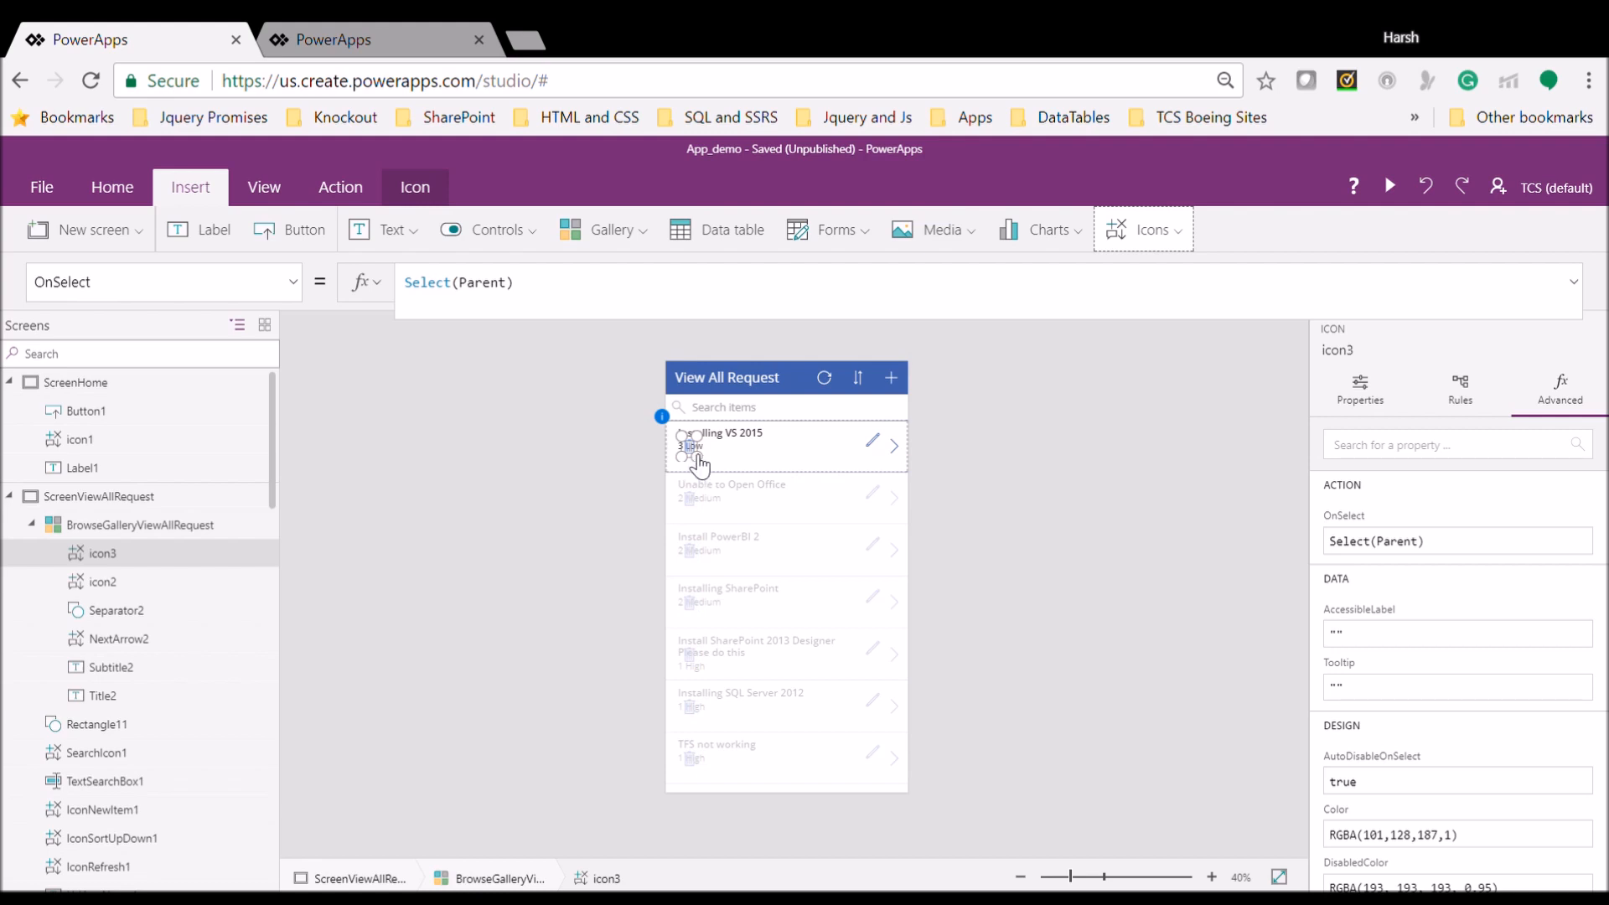
pyautogui.moveTo(704, 471)
pyautogui.mouseDown()
pyautogui.moveTo(830, 471)
pyautogui.moveTo(845, 486)
pyautogui.mouseUp()
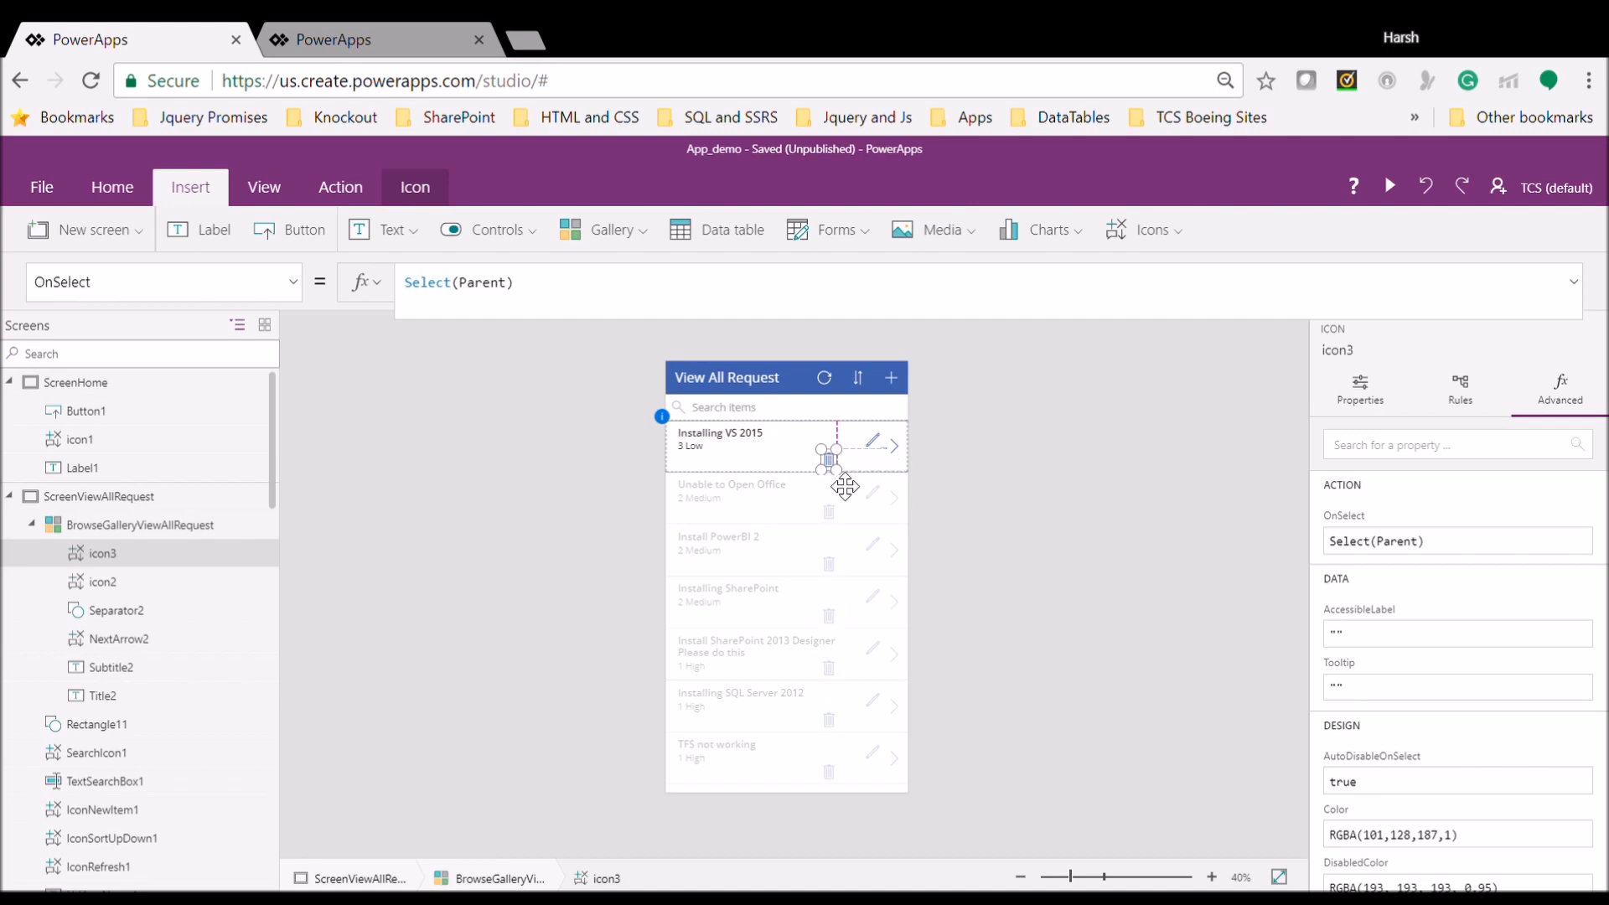
pyautogui.click(1093, 478)
pyautogui.click(830, 459)
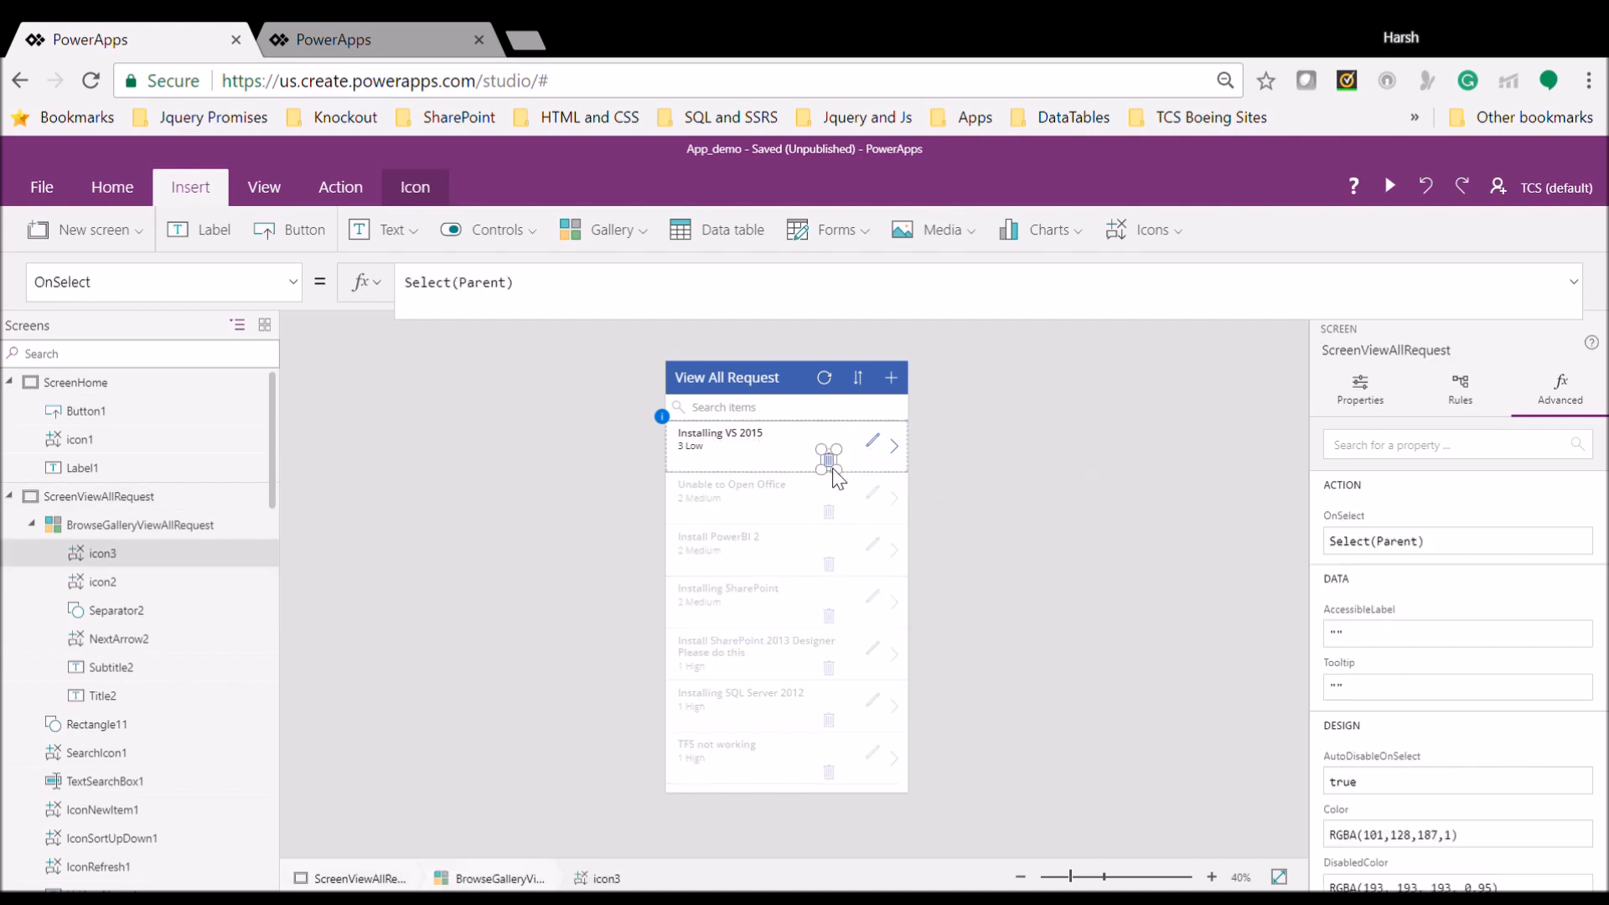
# Replace the Trash icon's OnSelect formula with the beginning of a Remove call, entering Remo
pyautogui.moveTo(564, 309); pyautogui.dragTo(363, 297)
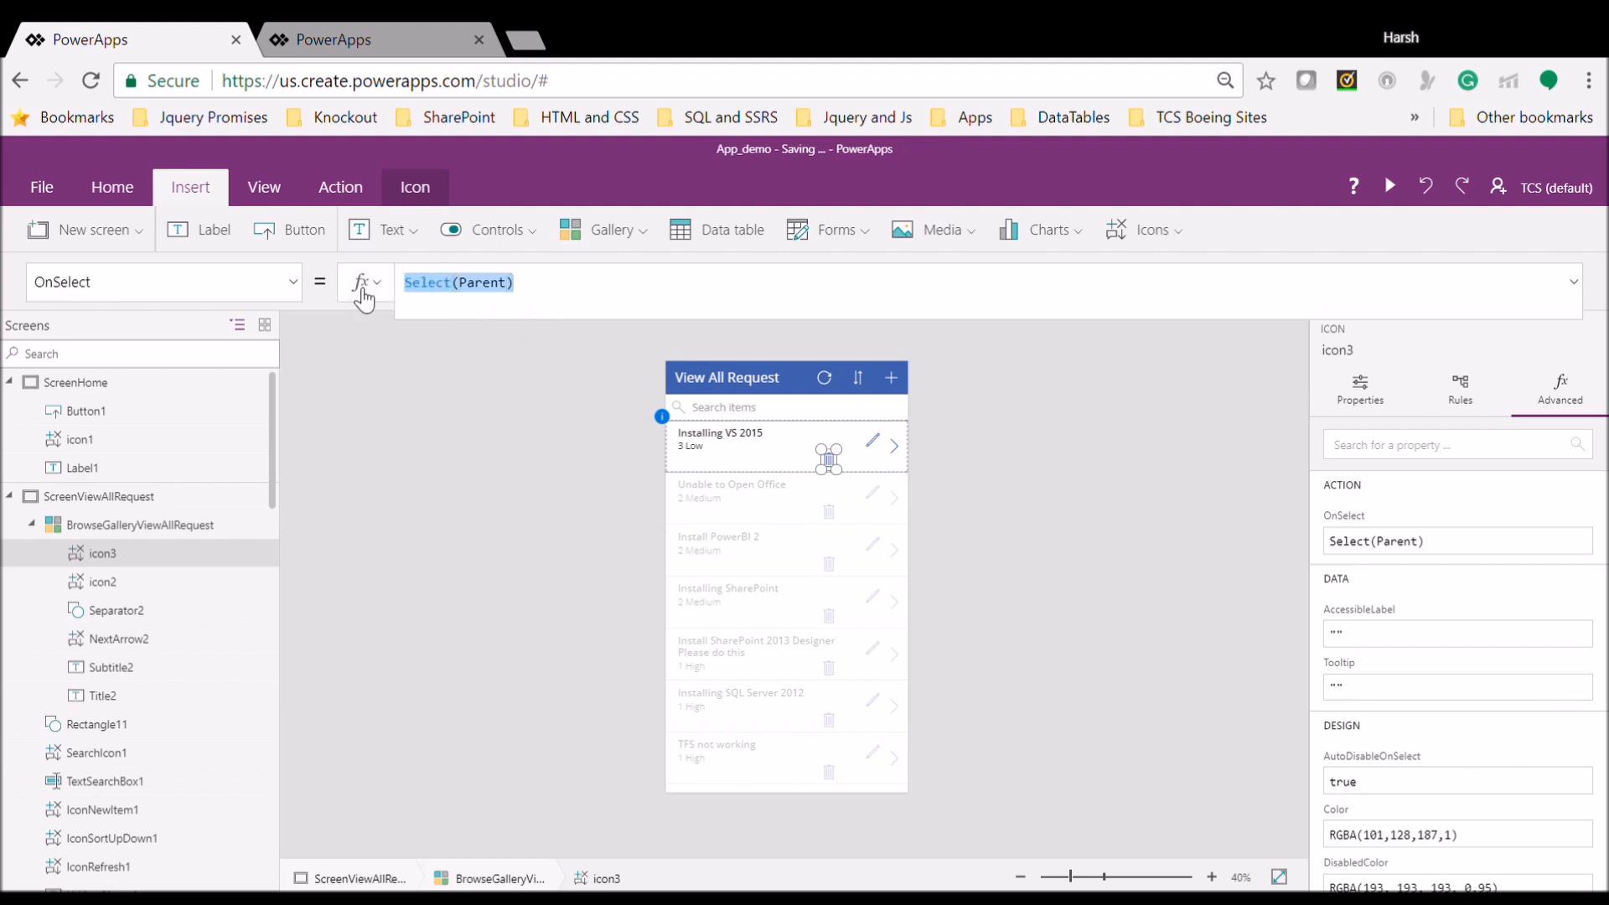
pyautogui.write('Remobv')
pyautogui.press('BackSpace')
pyautogui.press('BackSpace')
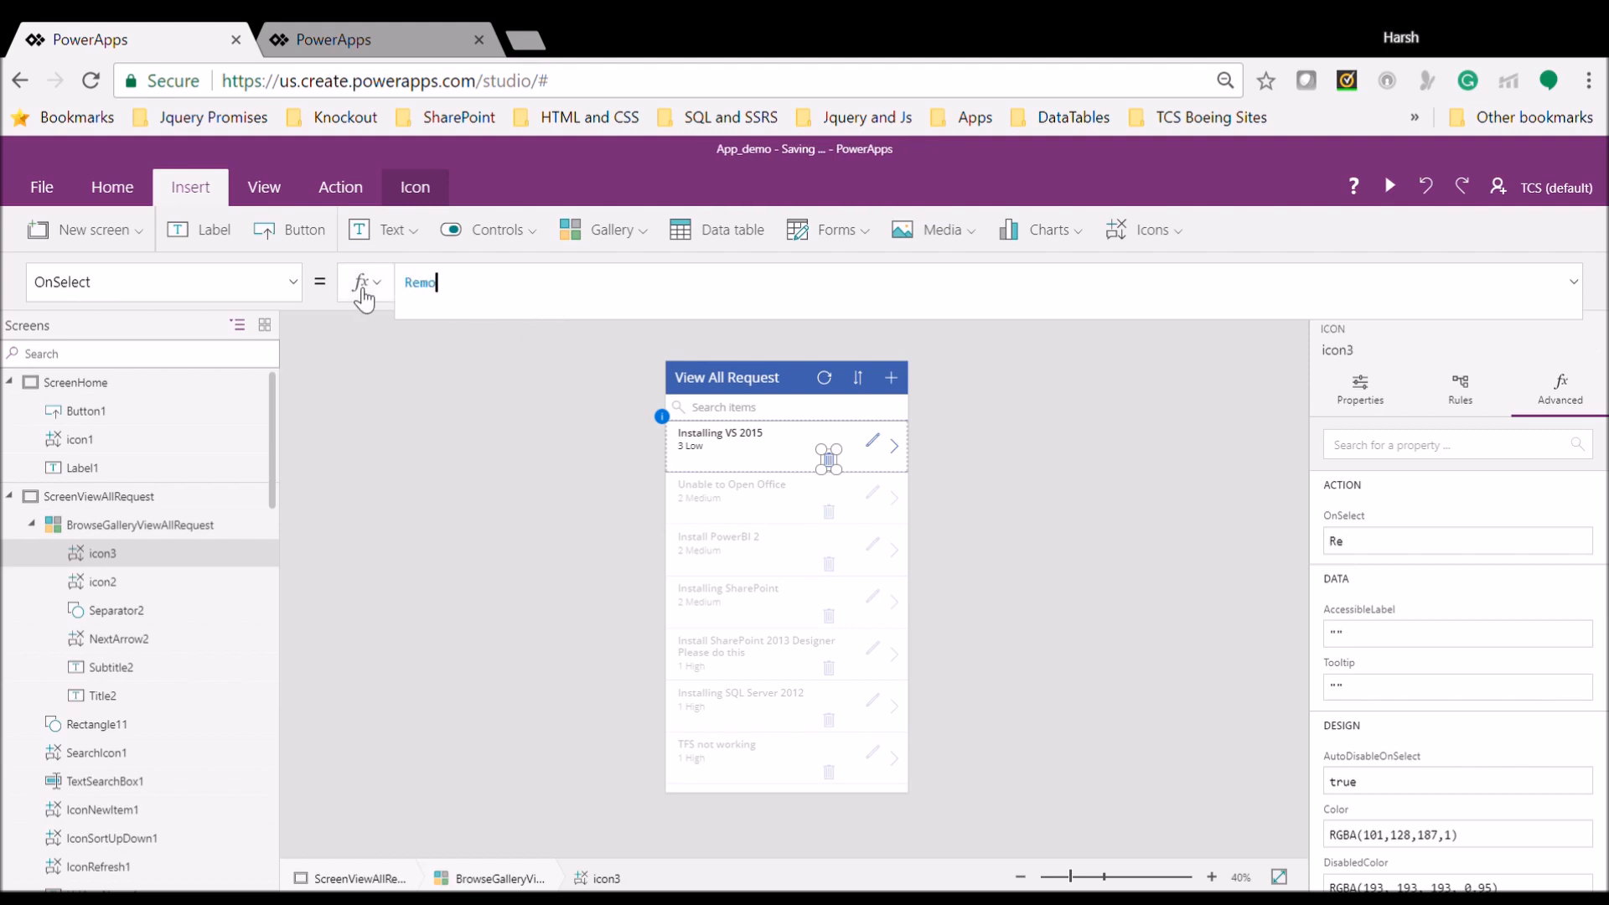
pyautogui.write('ve')
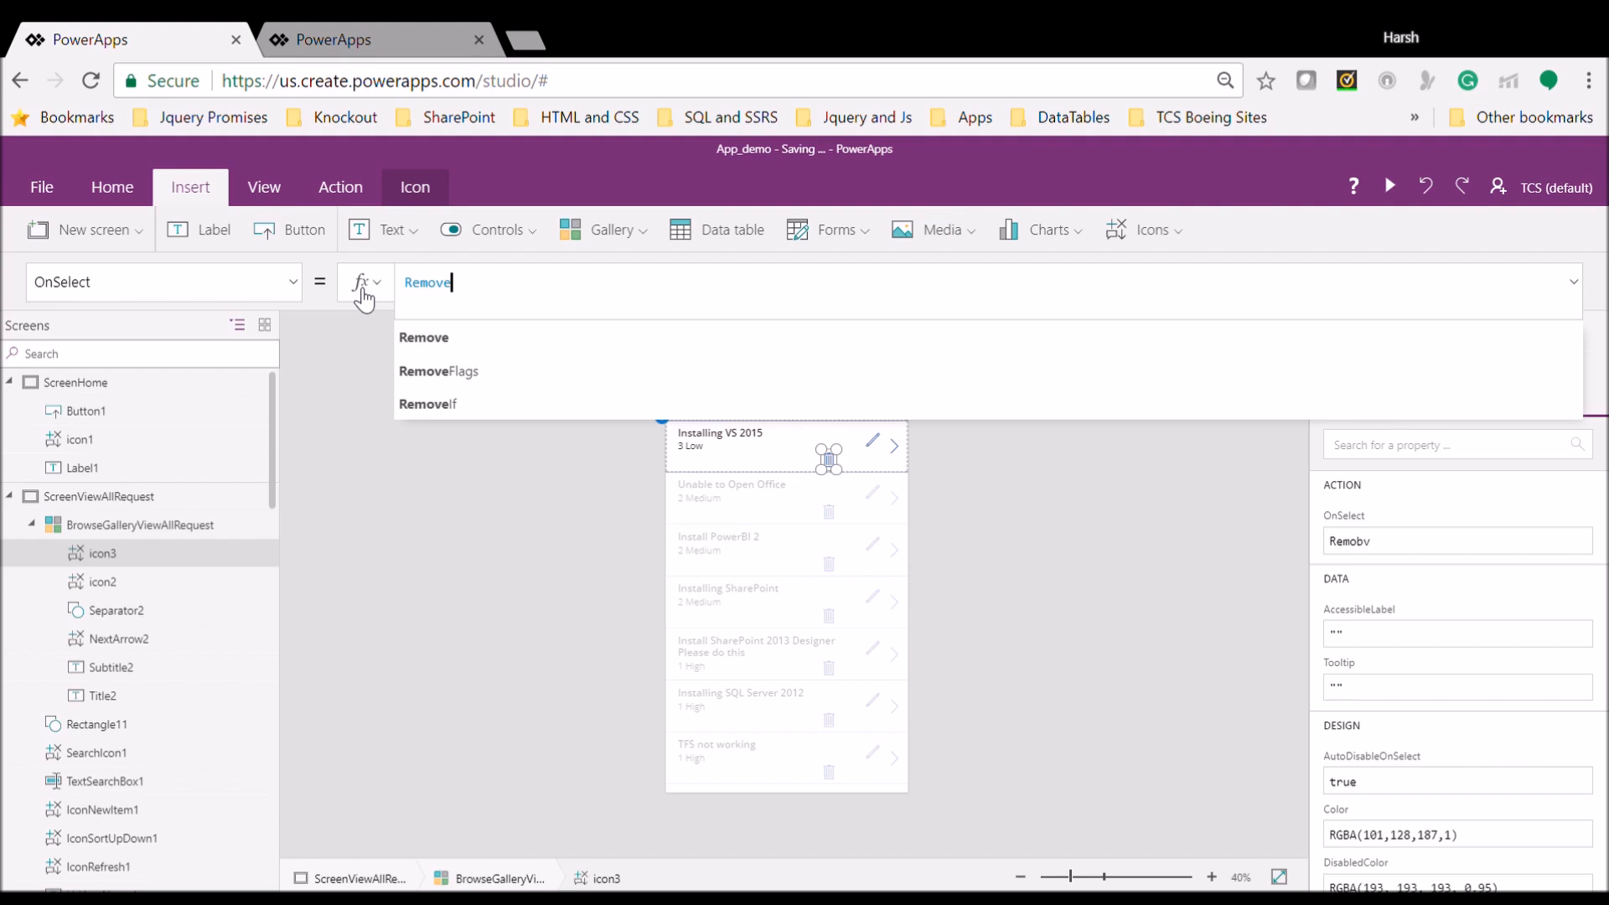
pyautogui.write('(')
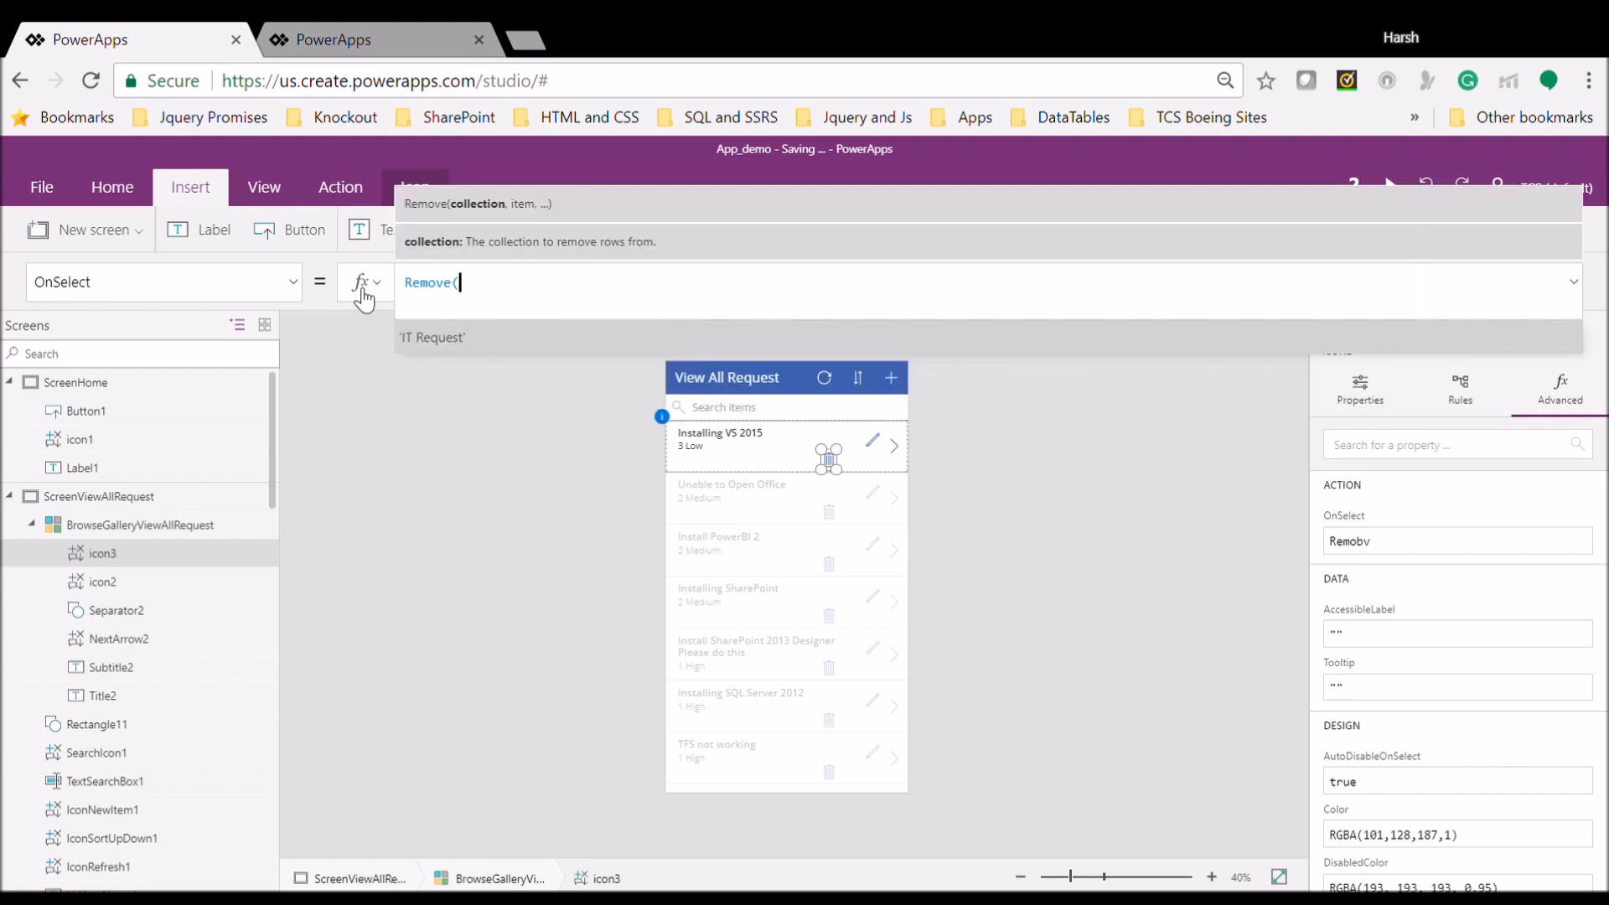
pyautogui.press('Tab')
pyautogui.write(',')
pyautogui.press('BackSpace')
pyautogui.press('BackSpace')
pyautogui.press('BackSpace')
pyautogui.press('BackSpace')
pyautogui.press('BackSpace')
pyautogui.press('BackSpace')
pyautogui.press('BackSpace')
pyautogui.press('BackSpace')
pyautogui.press('BackSpace')
pyautogui.press('BackSpace')
pyautogui.press('BackSpace')
pyautogui.press('BackSpace')
pyautogui.press('BackSpace')
pyautogui.press('BackSpace')
pyautogui.press('BackSpace')
# Complete the Trash icon's OnSelect formula as Remove('IT Request',BrowseGalleryViewAllRequest.Selected)
pyautogui.write('ve')
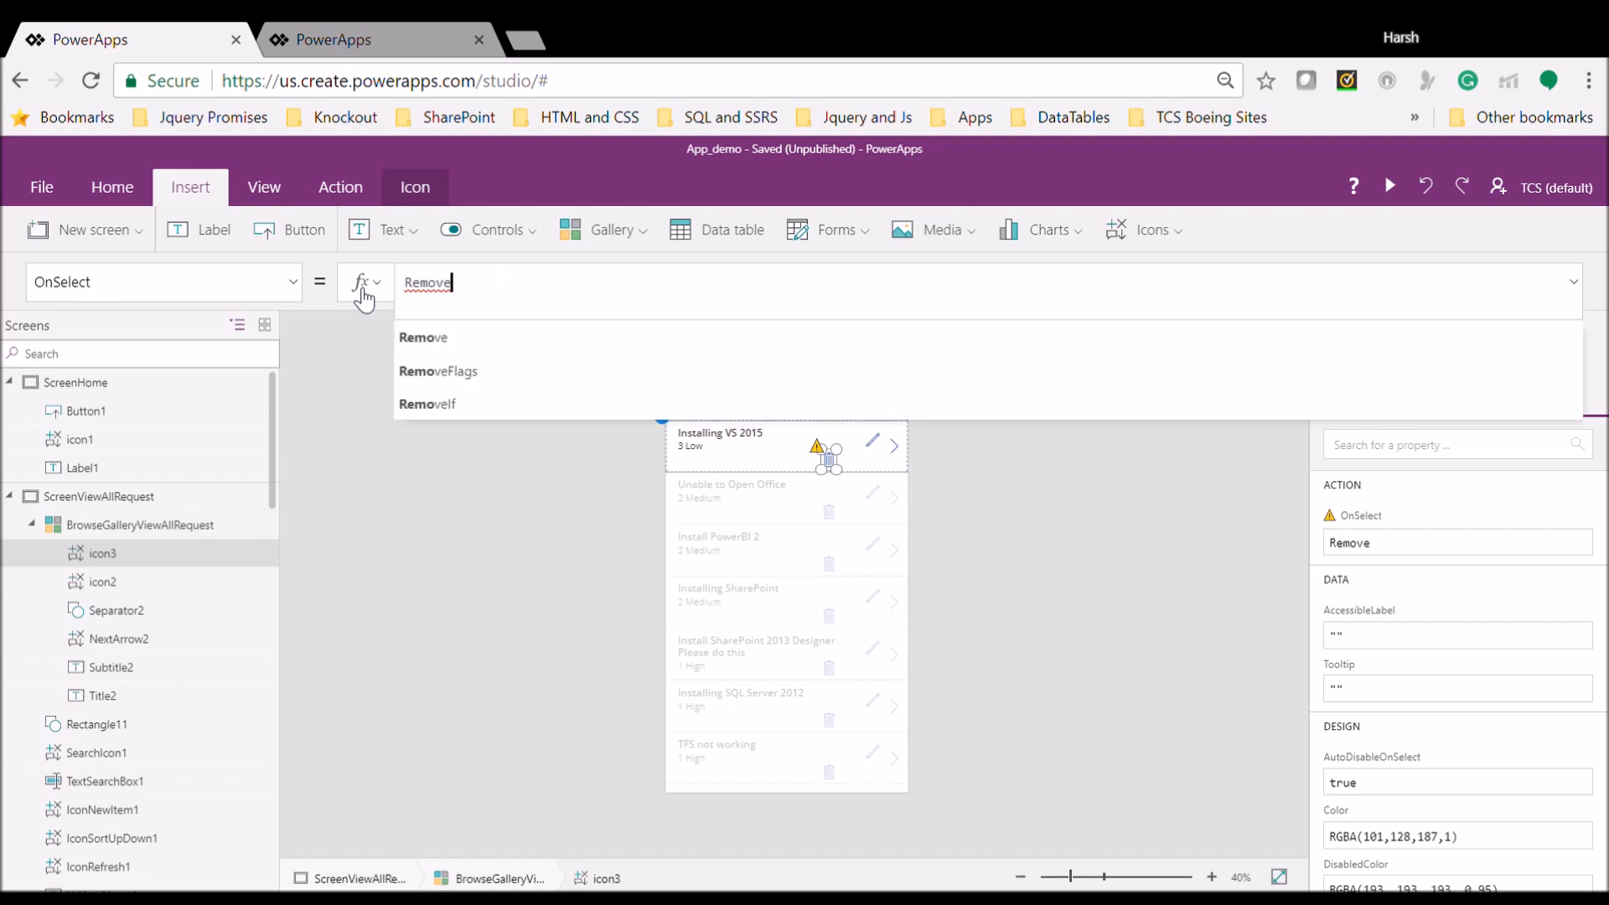
pyautogui.write('(')
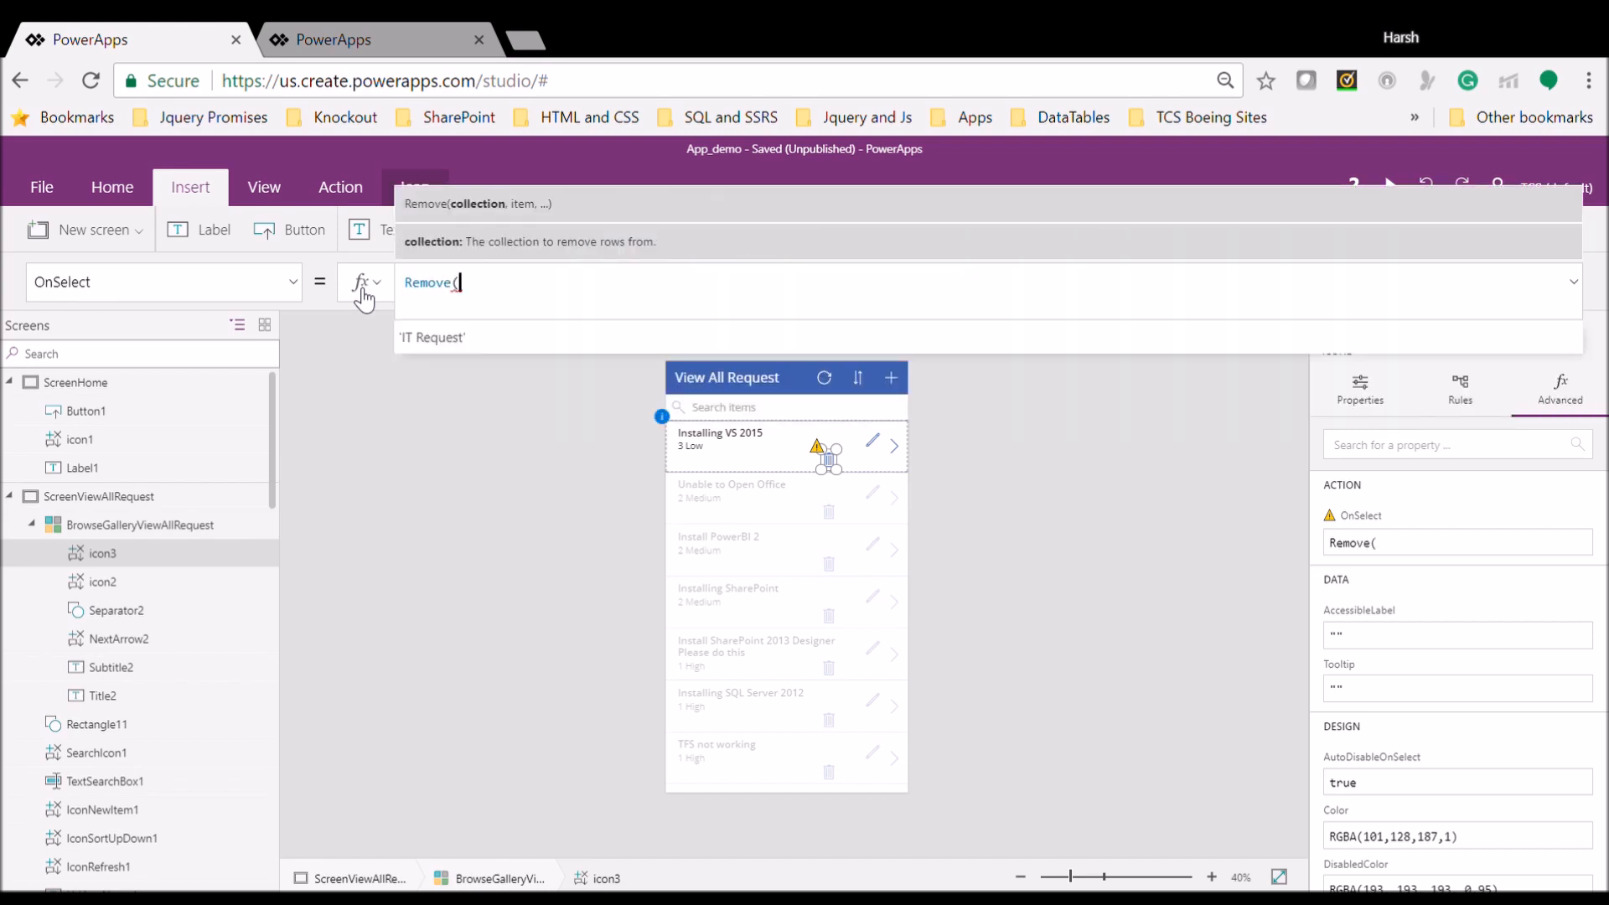
pyautogui.press('Tab')
pyautogui.write(',')
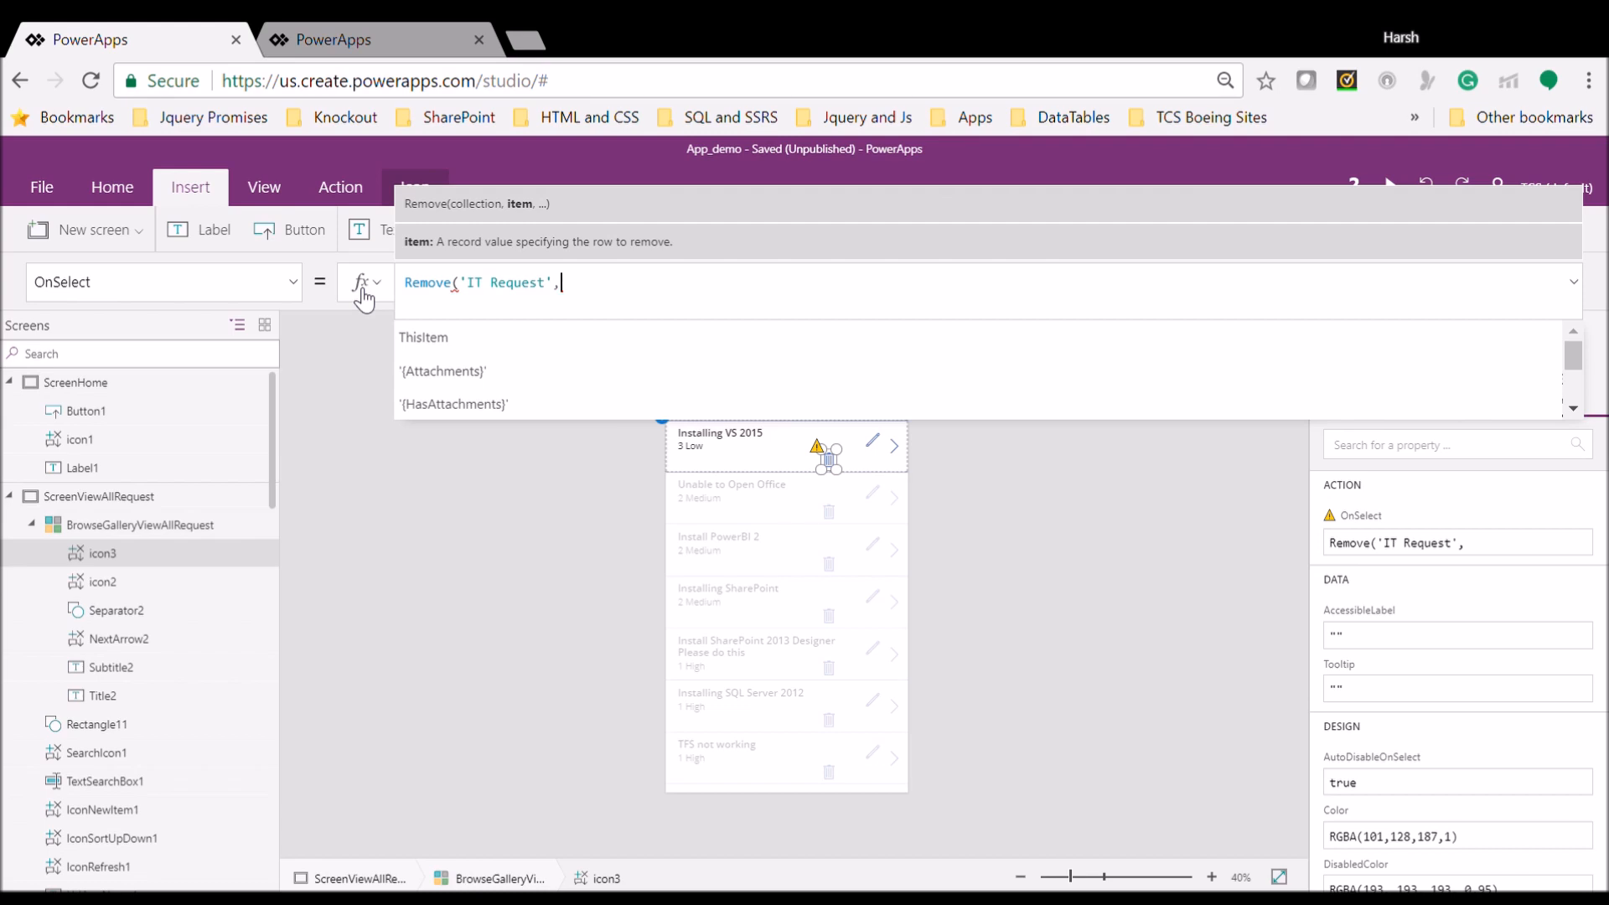
pyautogui.write('Brow')
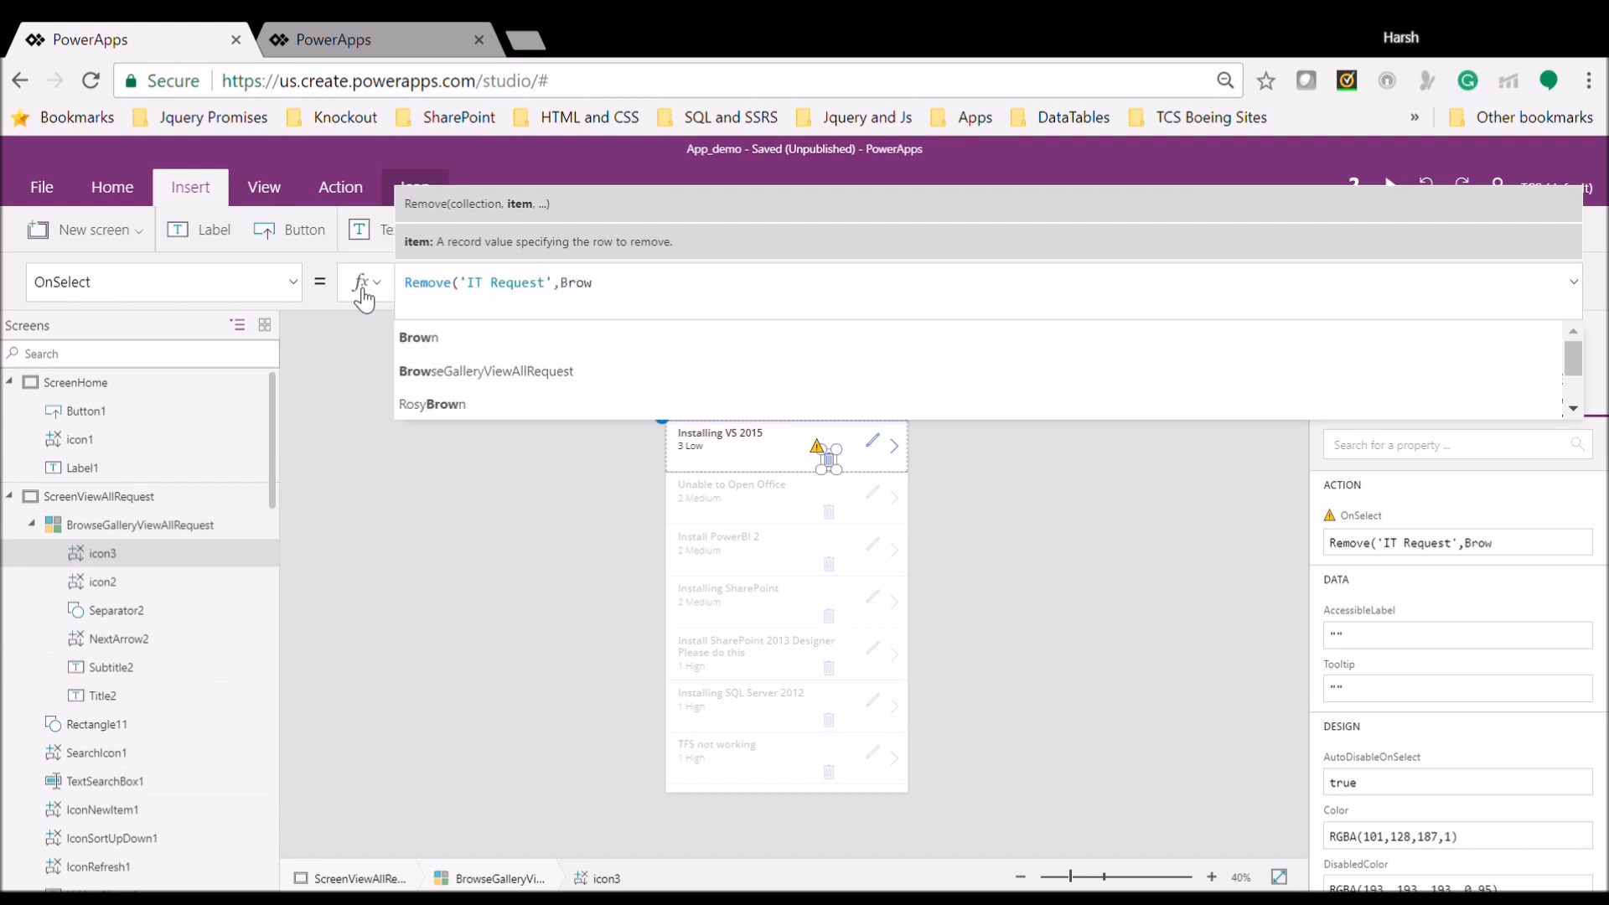
pyautogui.press('Down')
pyautogui.press('Down')
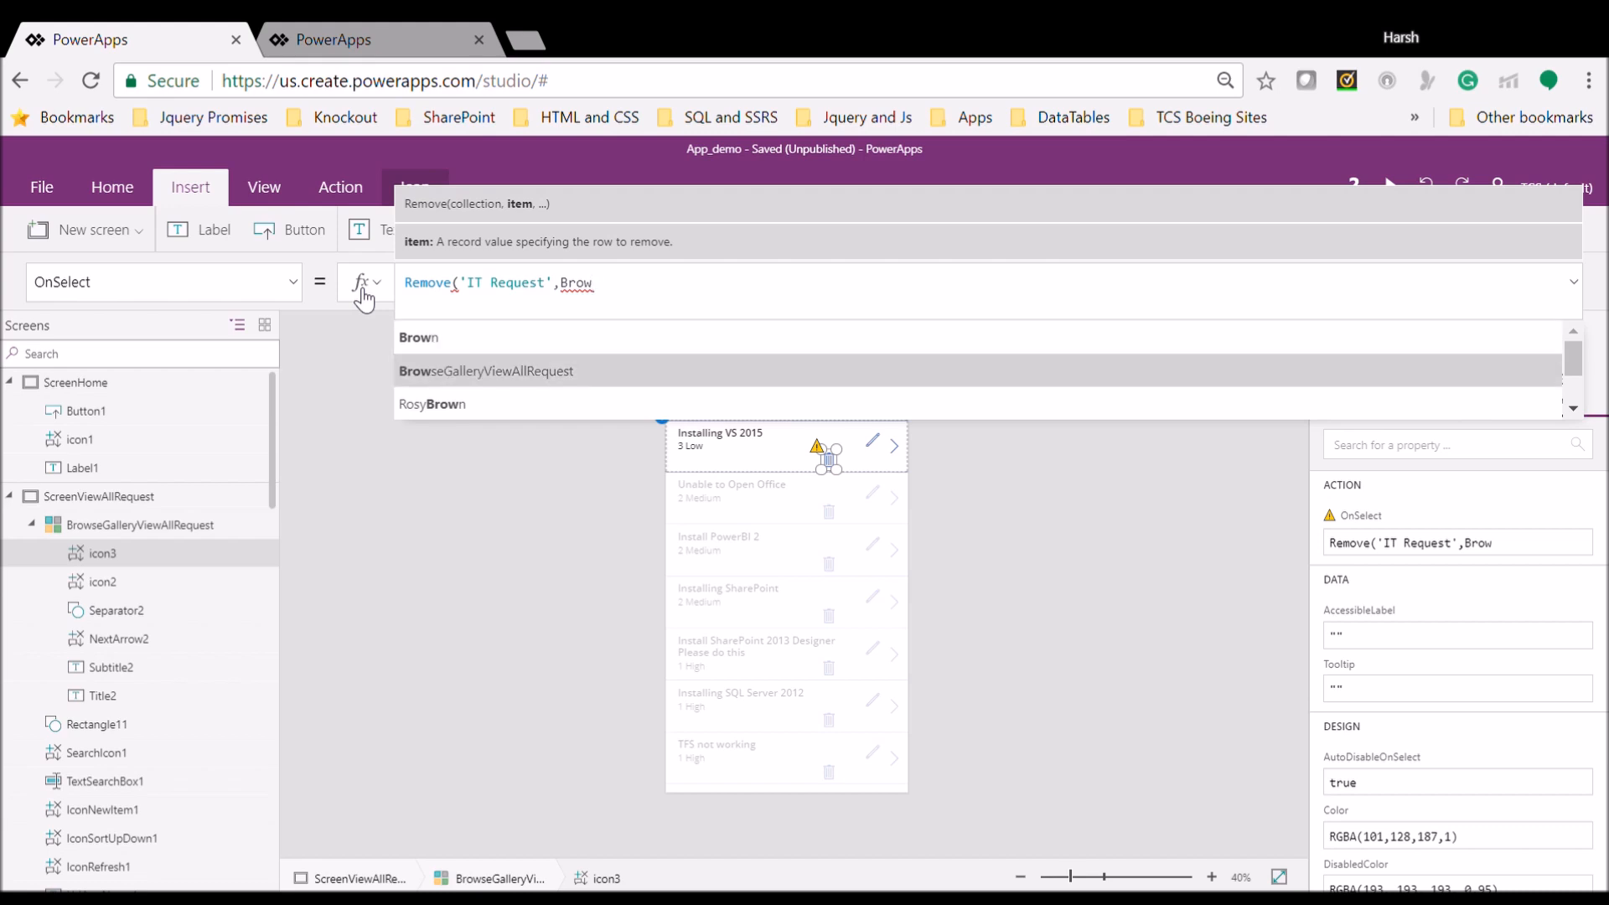
pyautogui.press('Tab')
pyautogui.write('.S')
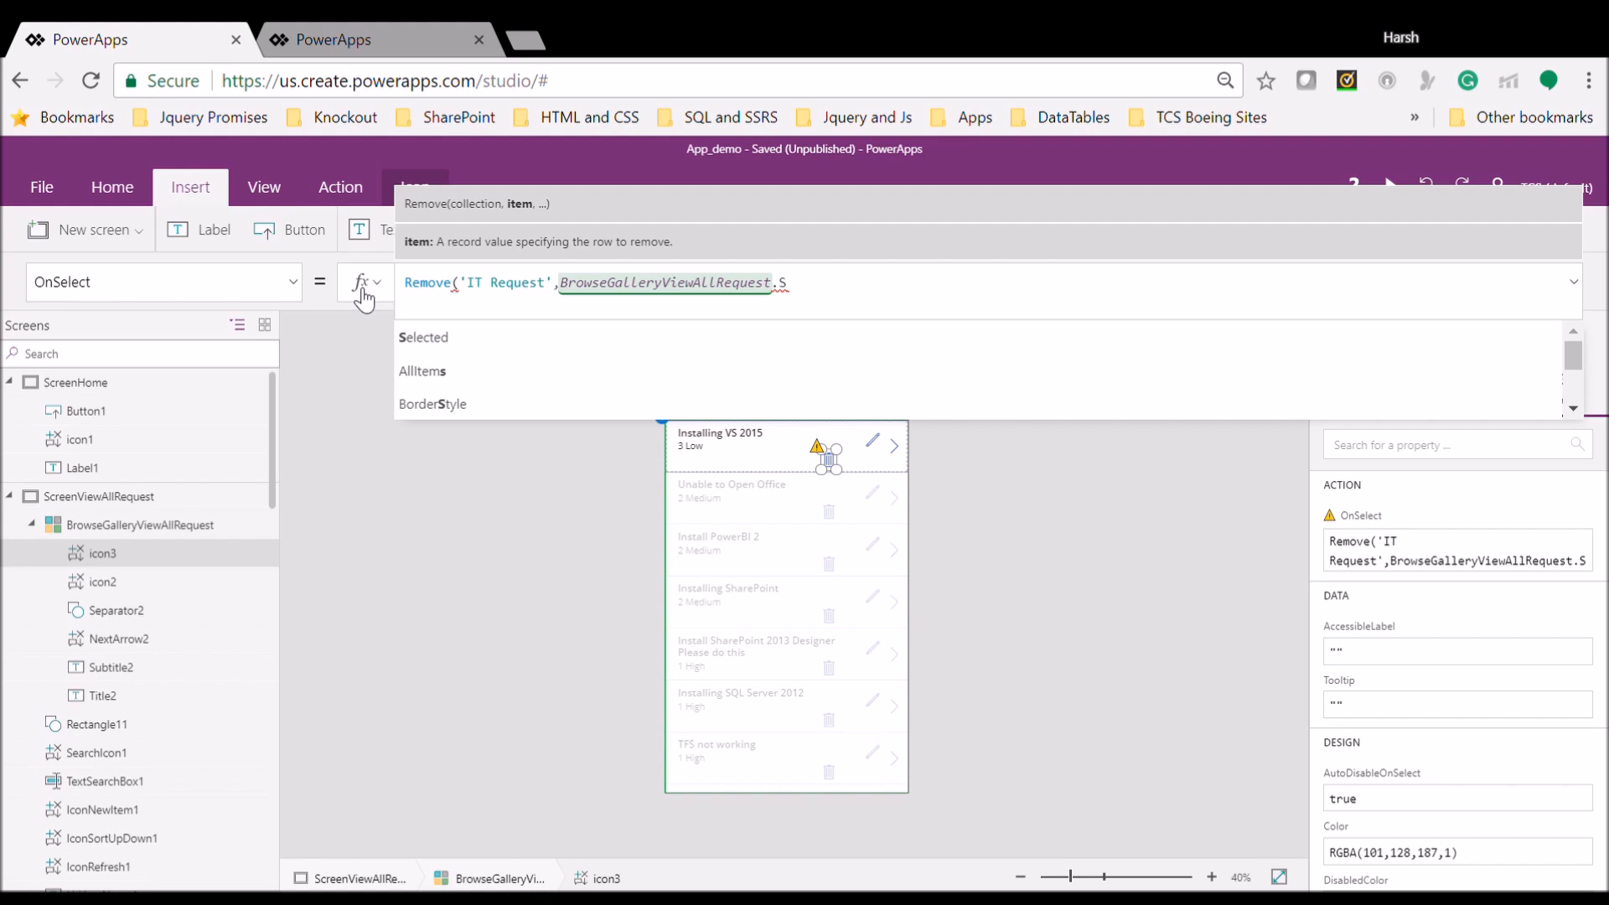
pyautogui.press('Down')
pyautogui.press('Tab')
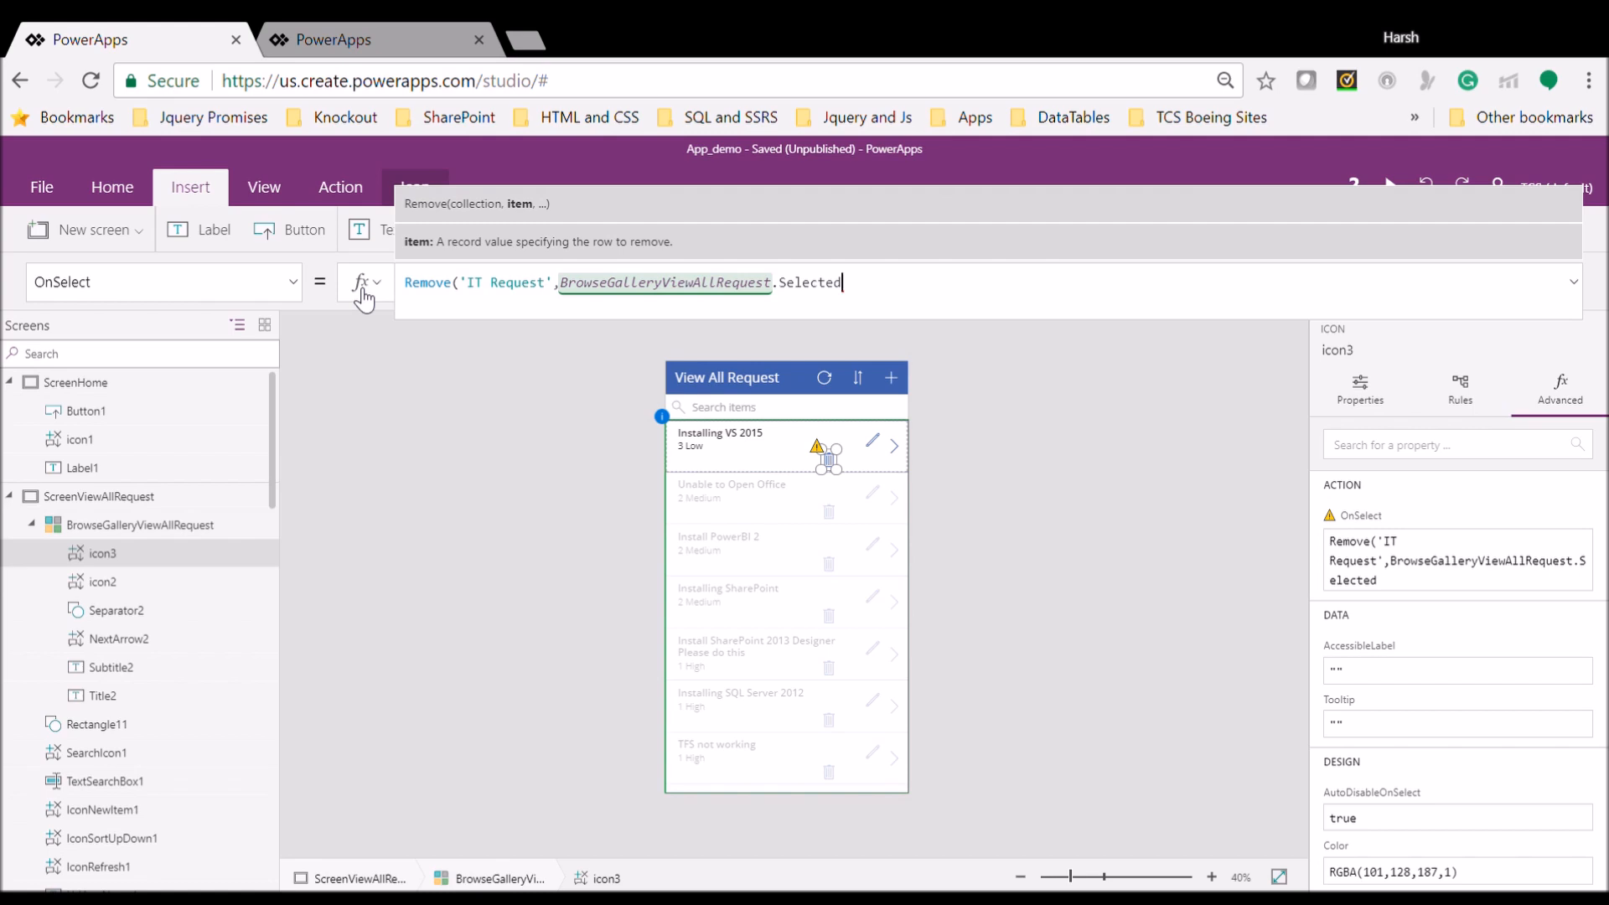
pyautogui.write(')')
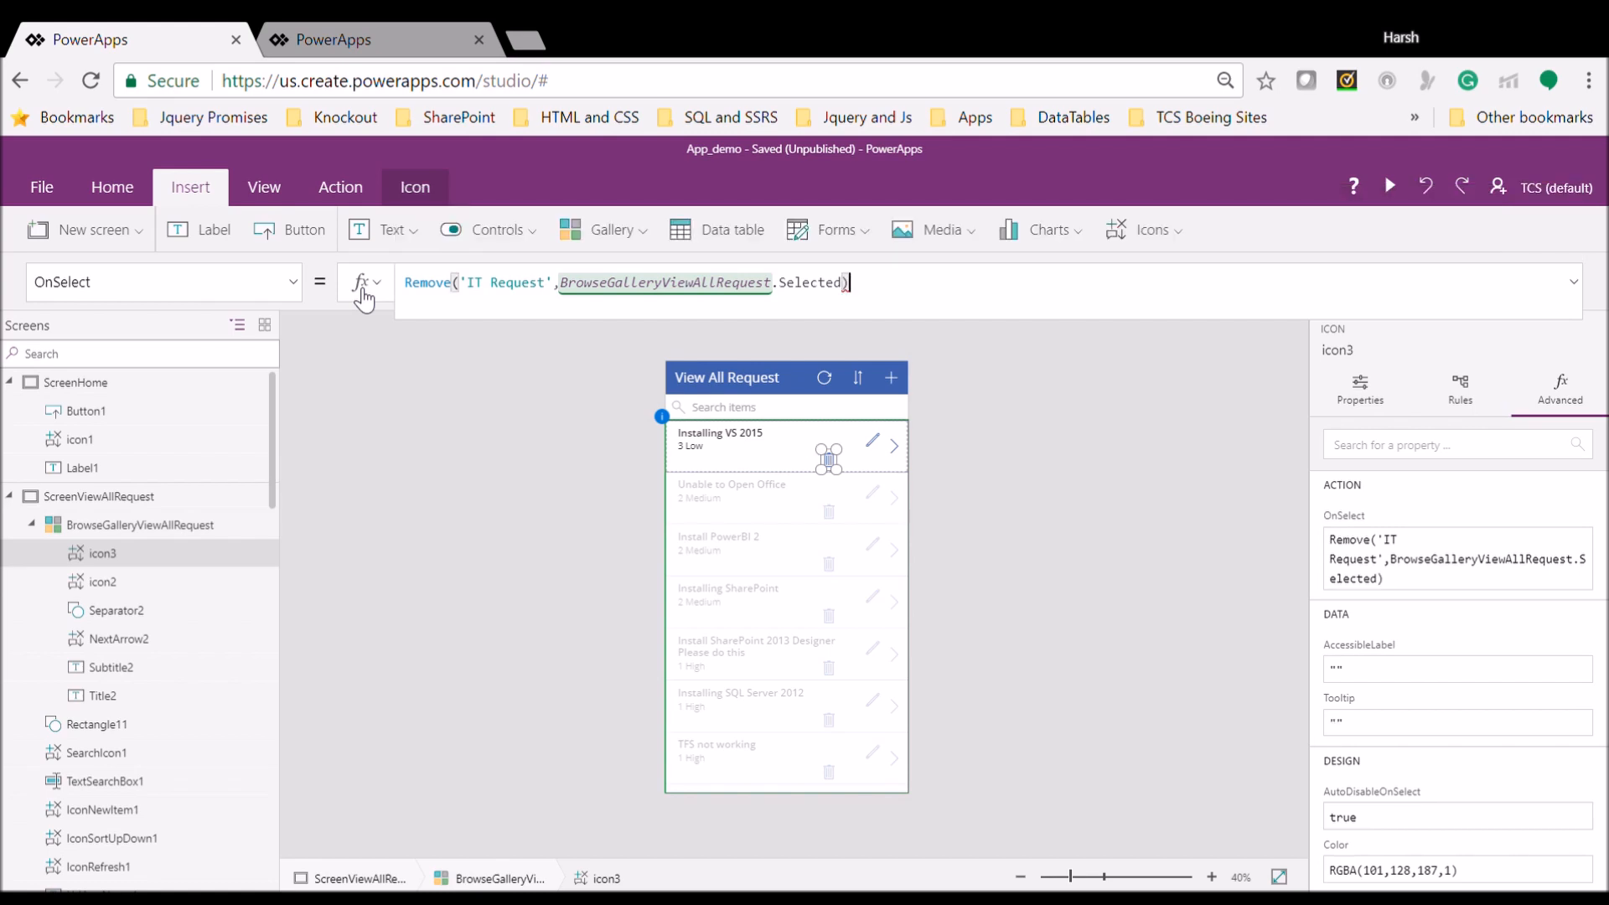
# Preview the app, delete the request "Install SharePoint 2013 Designer Please do this" with its trash icon, and leave the preview
pyautogui.click(1390, 186)
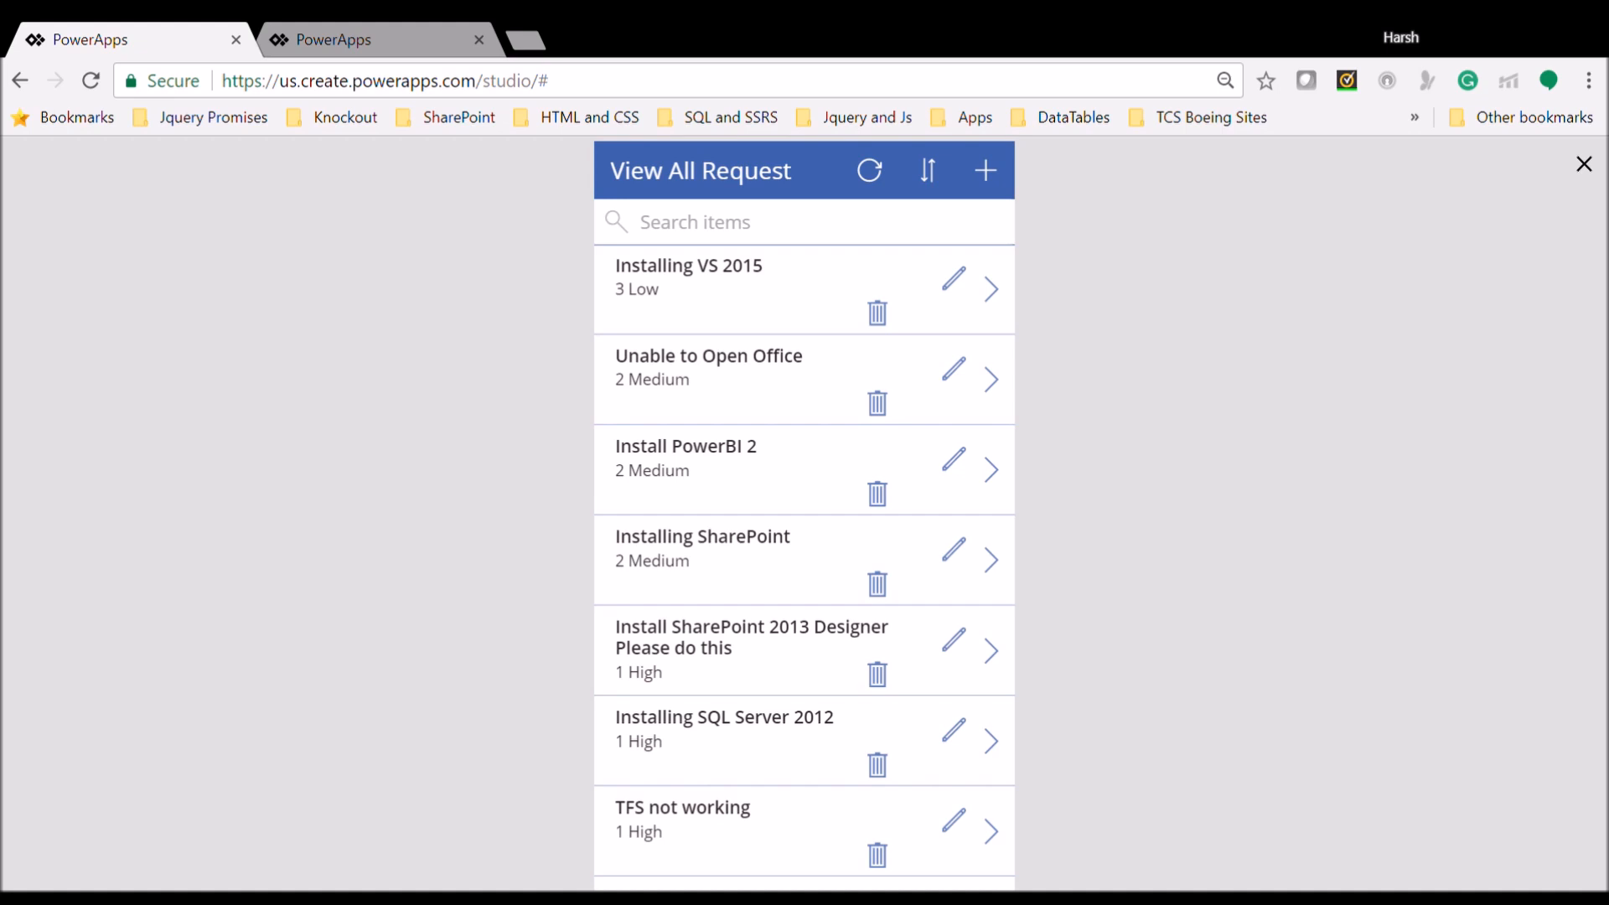
pyautogui.click(878, 675)
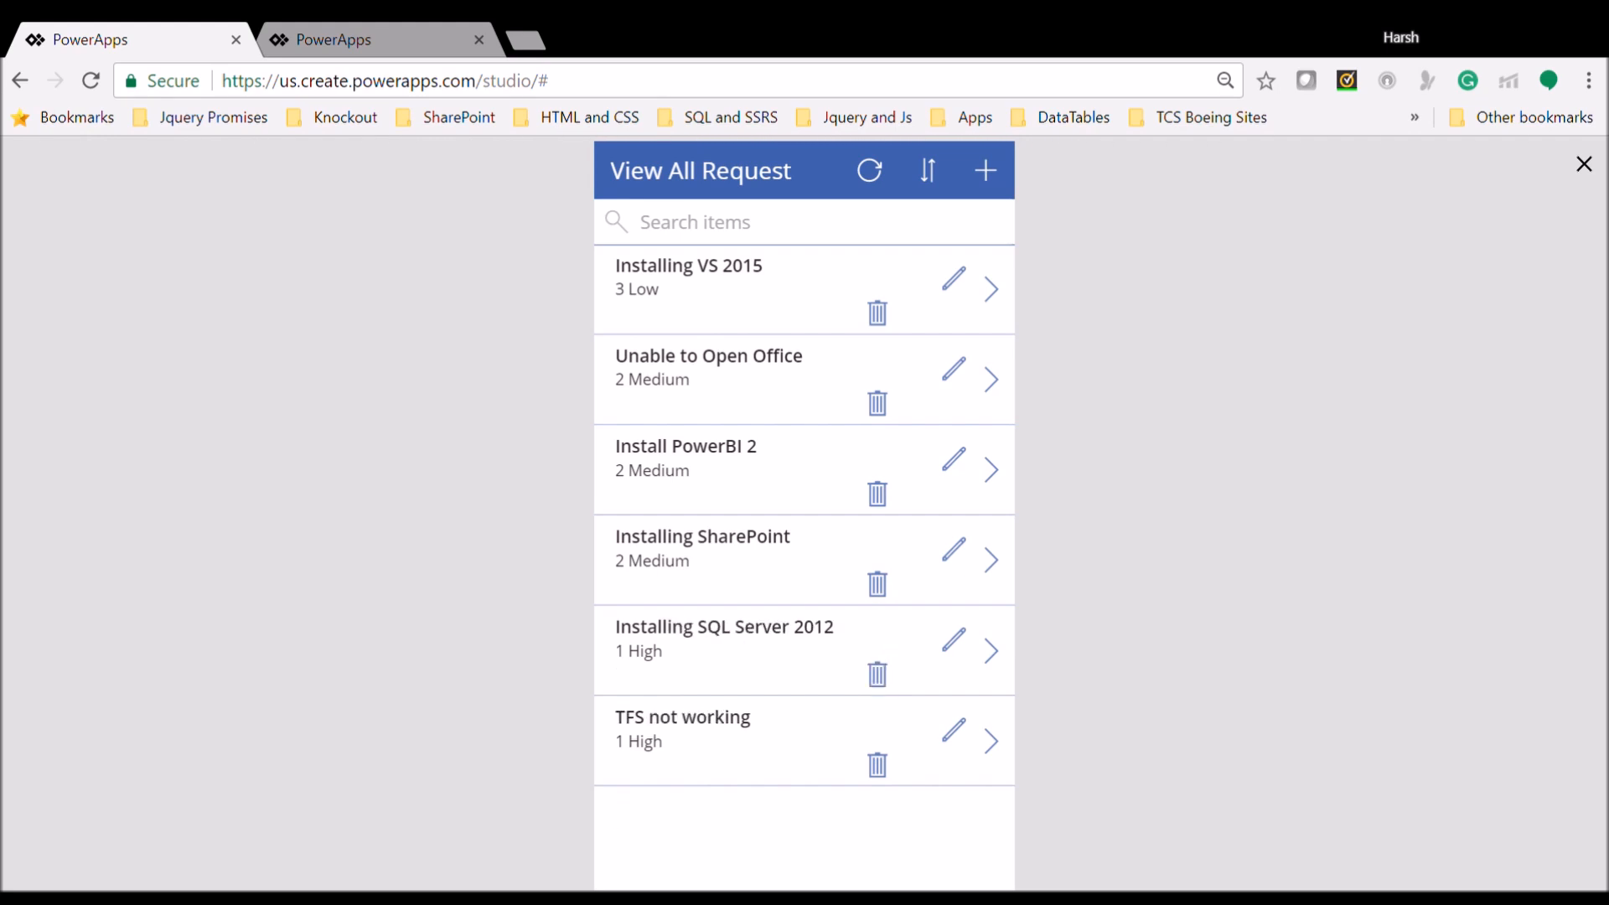
pyautogui.press('Escape')
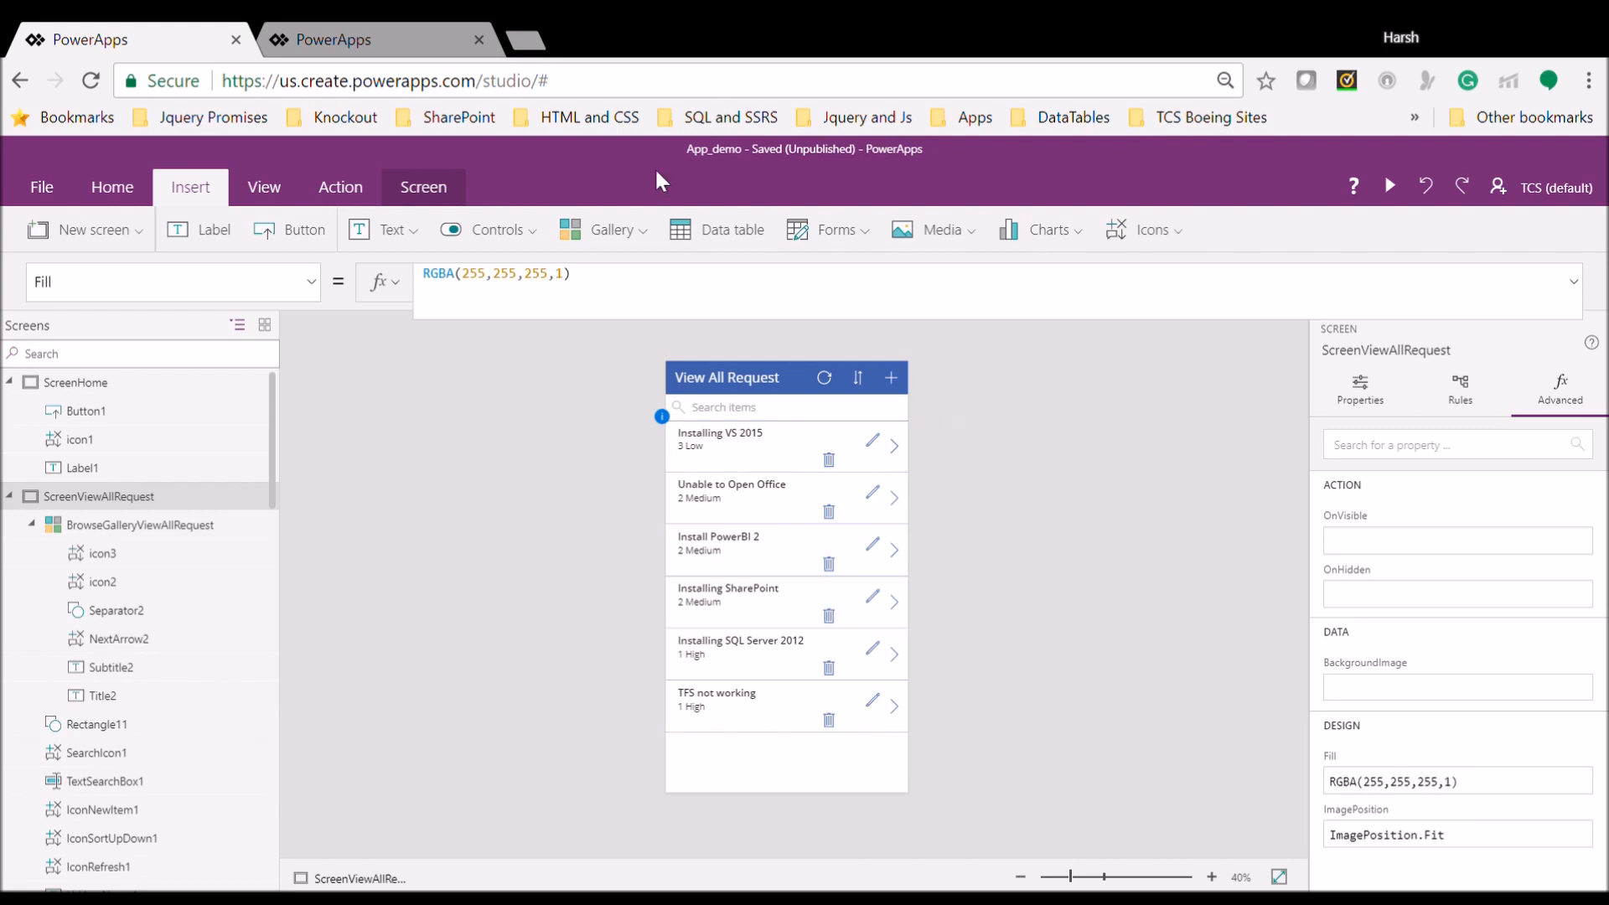
# Select the Trash icon in the first gallery item and highlight its entire OnSelect formula for review
pyautogui.click(829, 460)
pyautogui.click(908, 292)
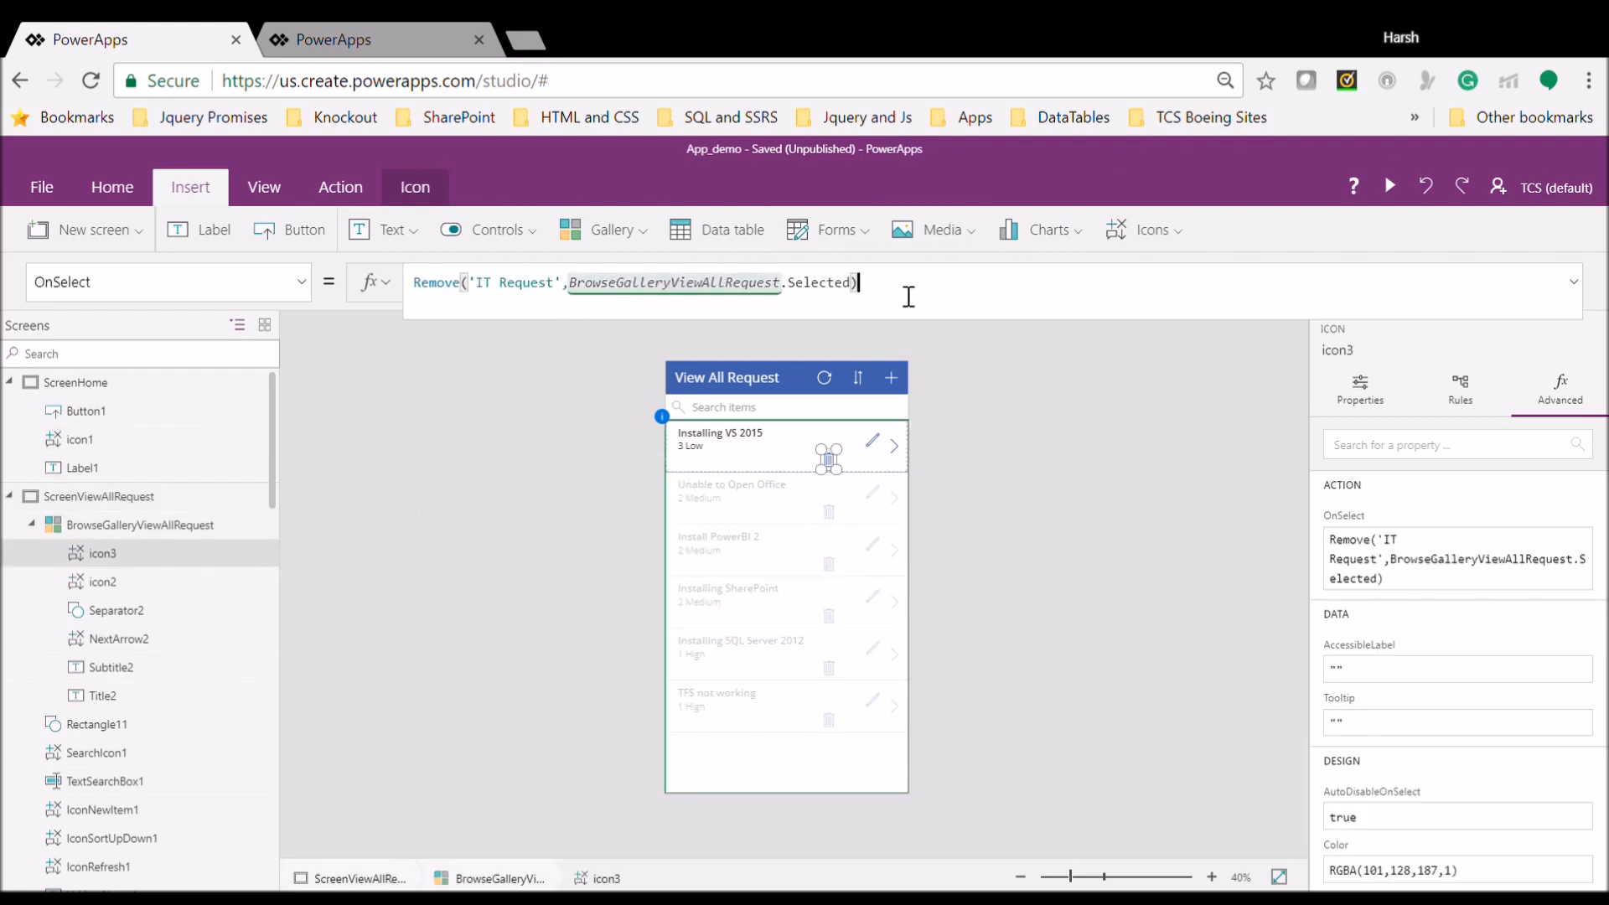
pyautogui.moveTo(859, 284); pyautogui.dragTo(373, 299)
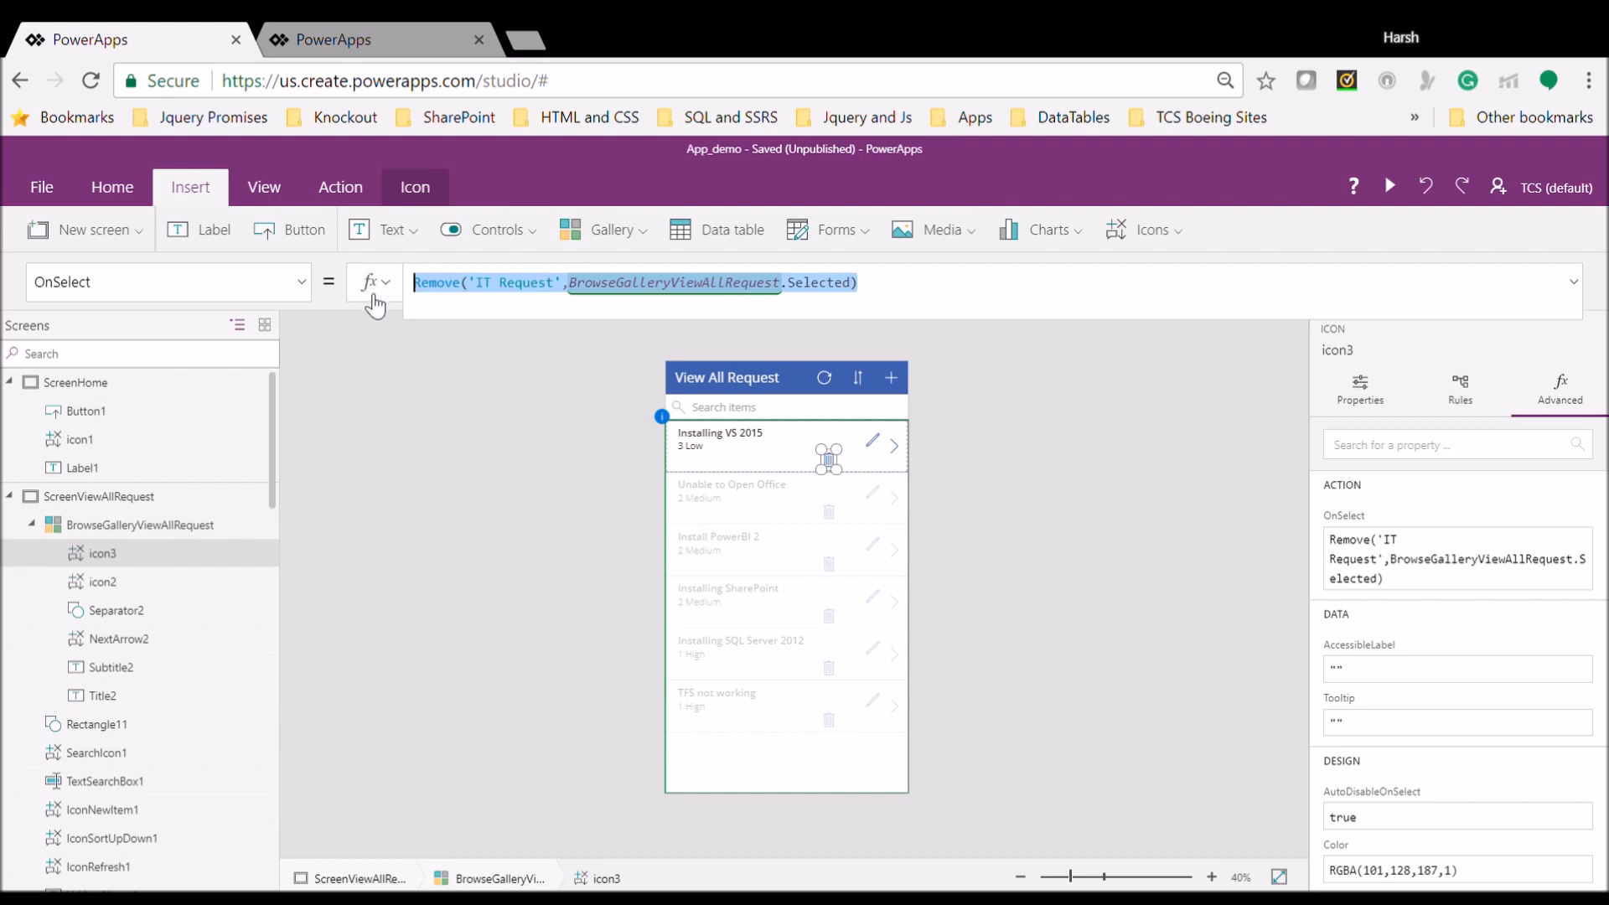
pyautogui.click(707, 808)
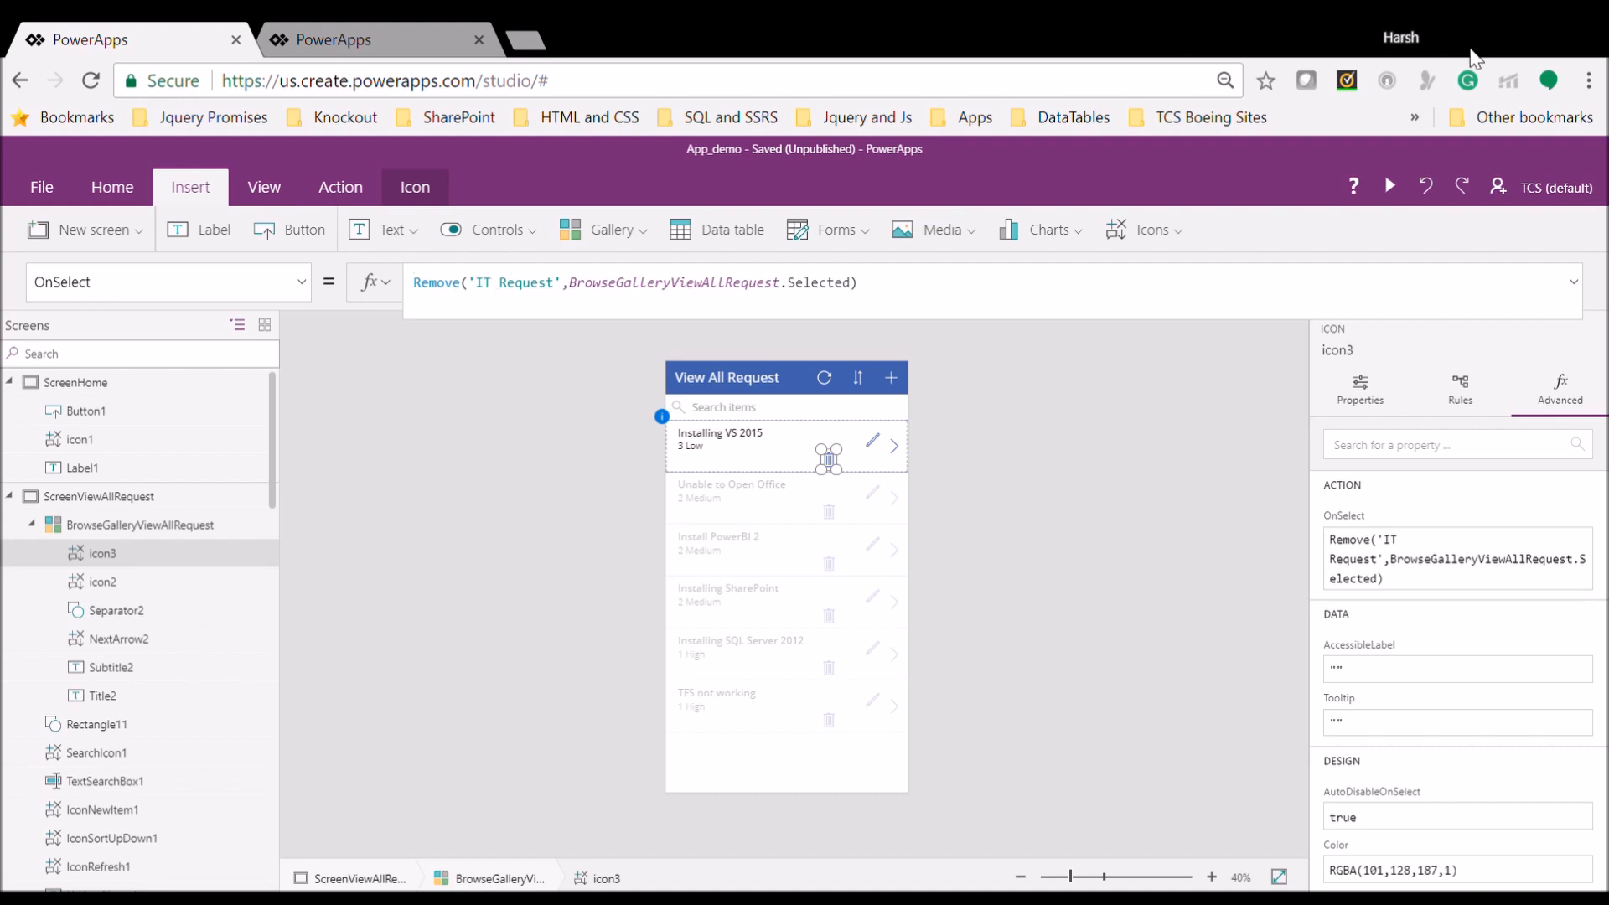
pyautogui.hotkey('ctrl', 'a')
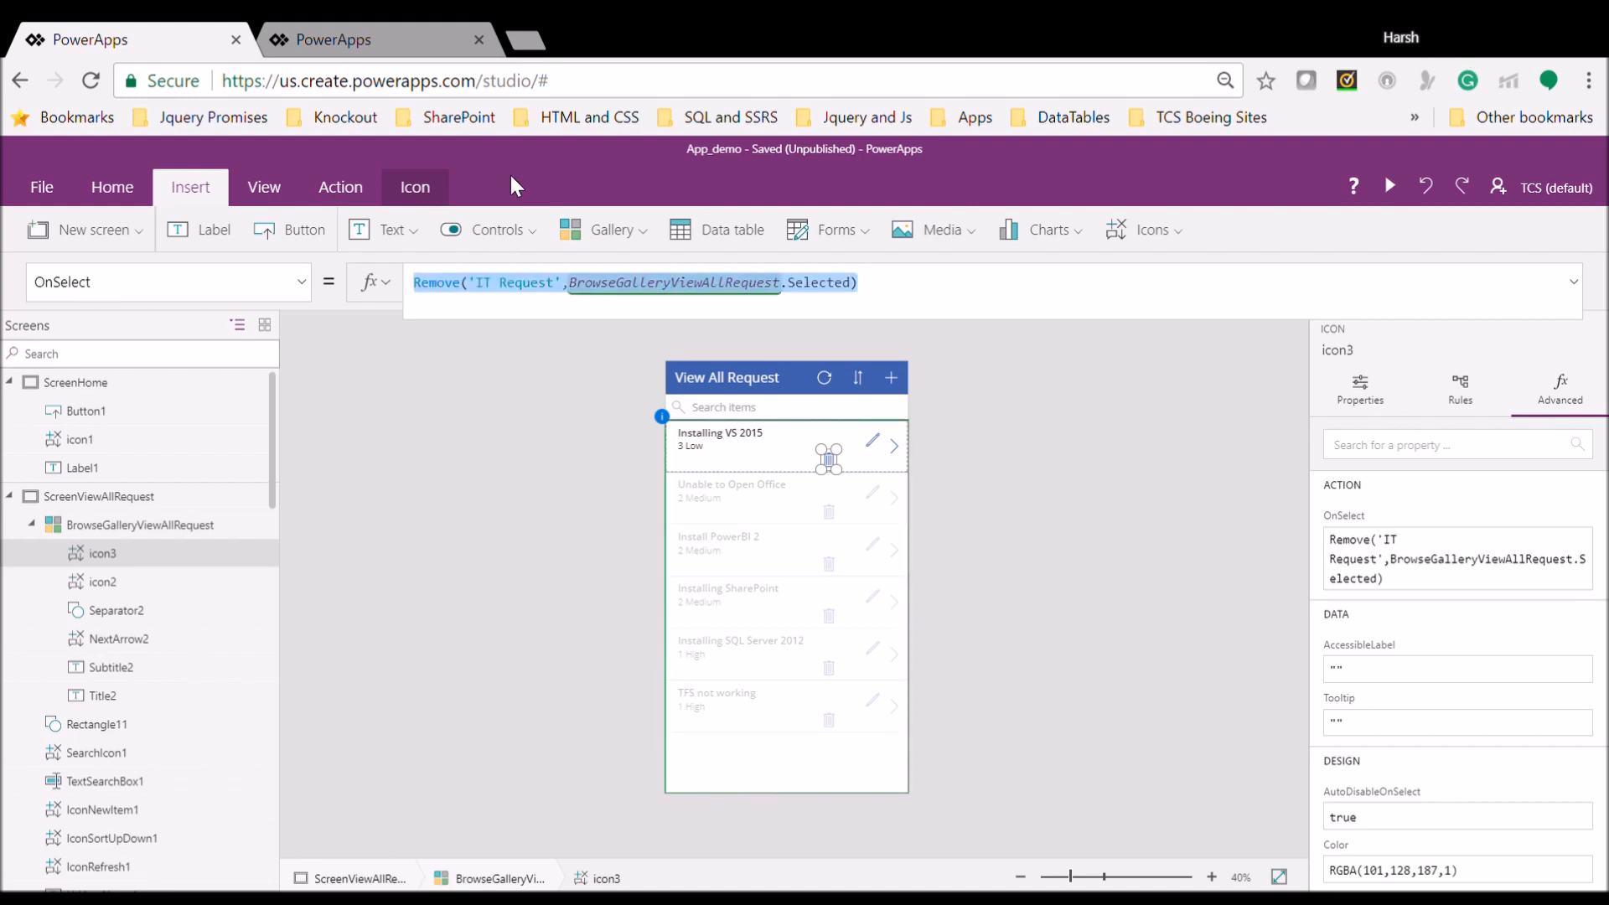